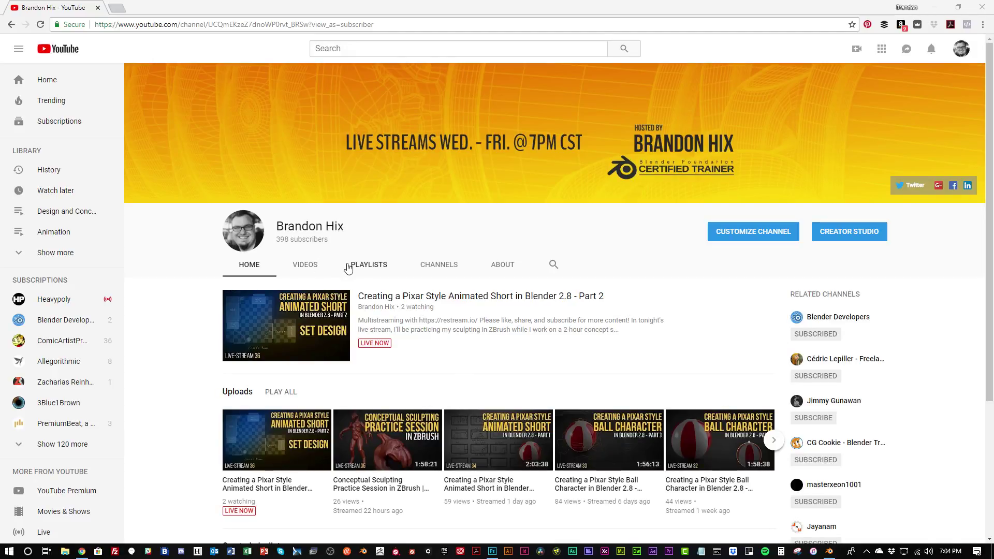
Open the channel's playlists page and look through the created playlists
scroll(513, 383, down, 3)
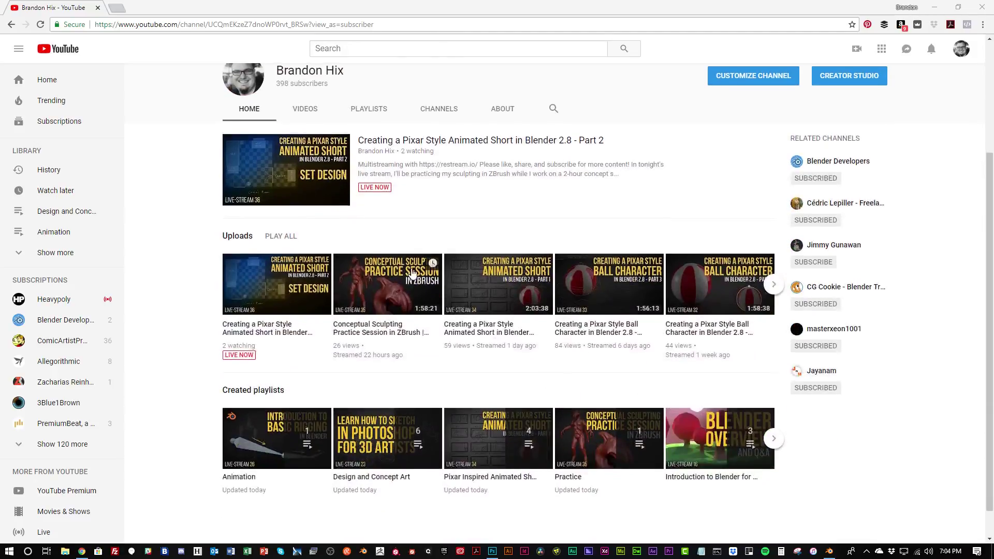
scroll(439, 326, up, 5)
click(368, 262)
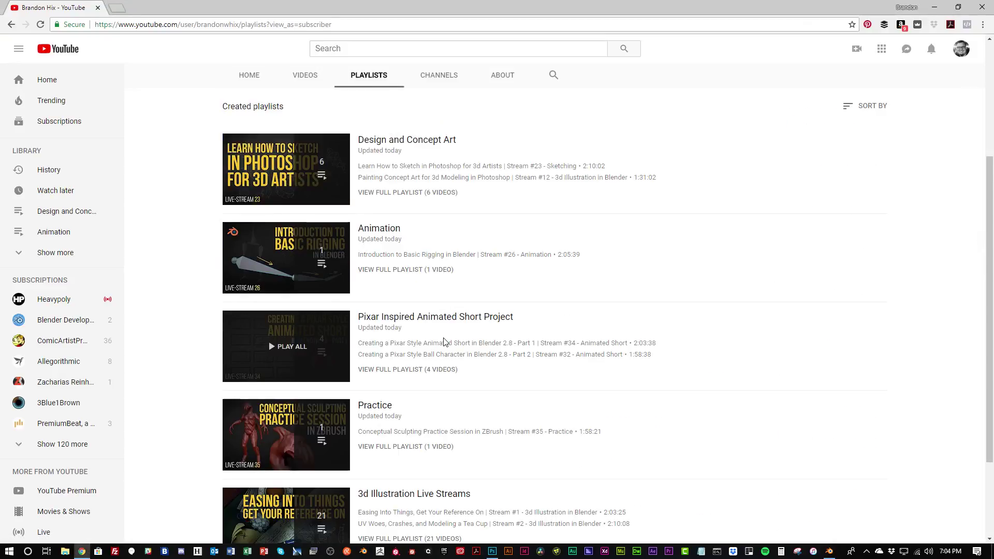
scroll(460, 272, down, 2)
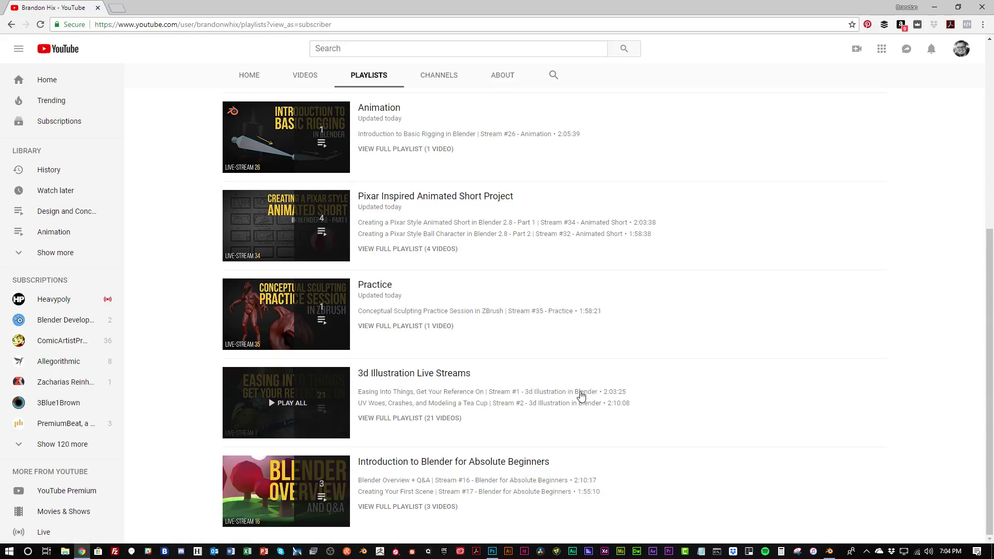
scroll(583, 384, up, 1)
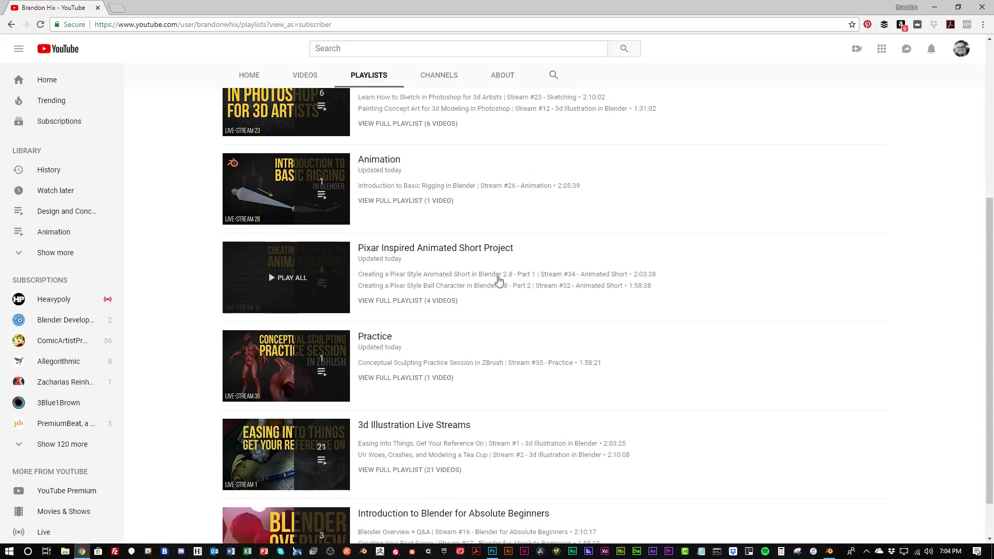
Open the Pixar Inspired Animated Short Project playlist, look over its first video's page, and return to the playlists
click(411, 250)
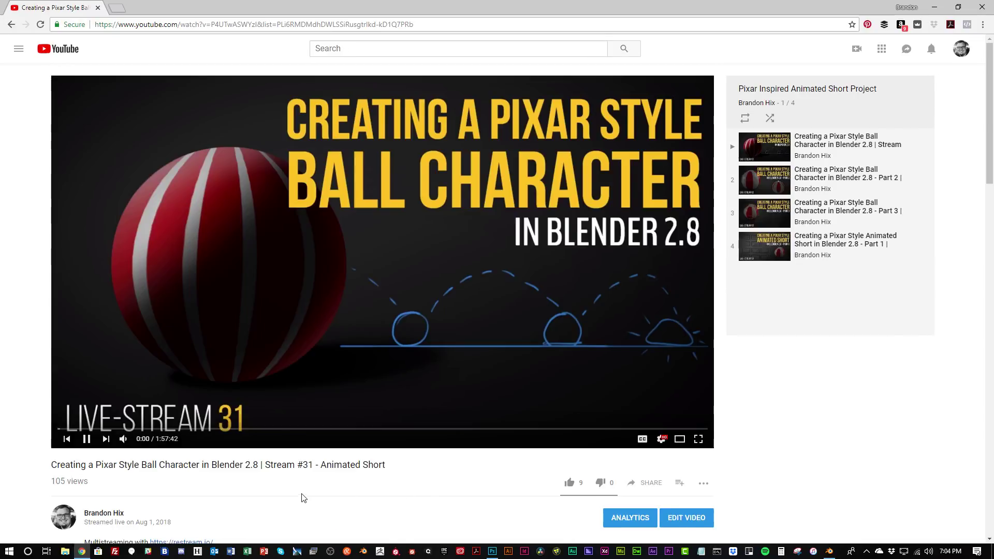
scroll(306, 471, down, 4)
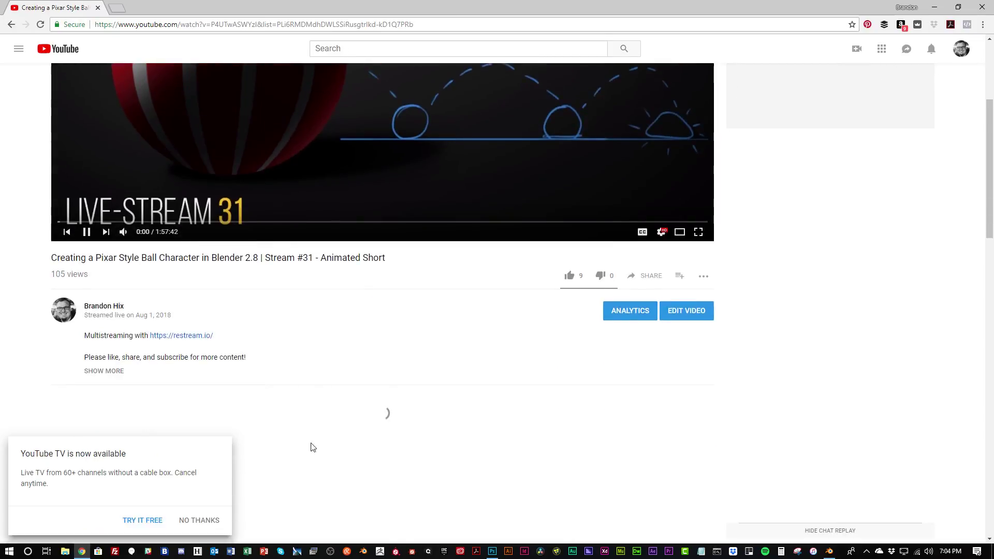
click(11, 24)
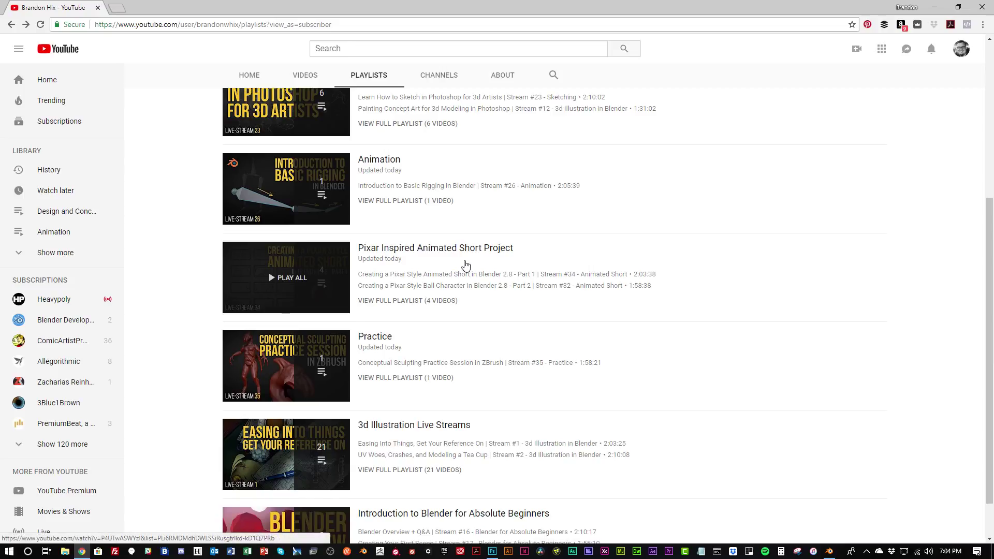
Review the created playlists from Design and Concept Art down to Introduction to Blender for Absolute Beginners
scroll(466, 264, up, 4)
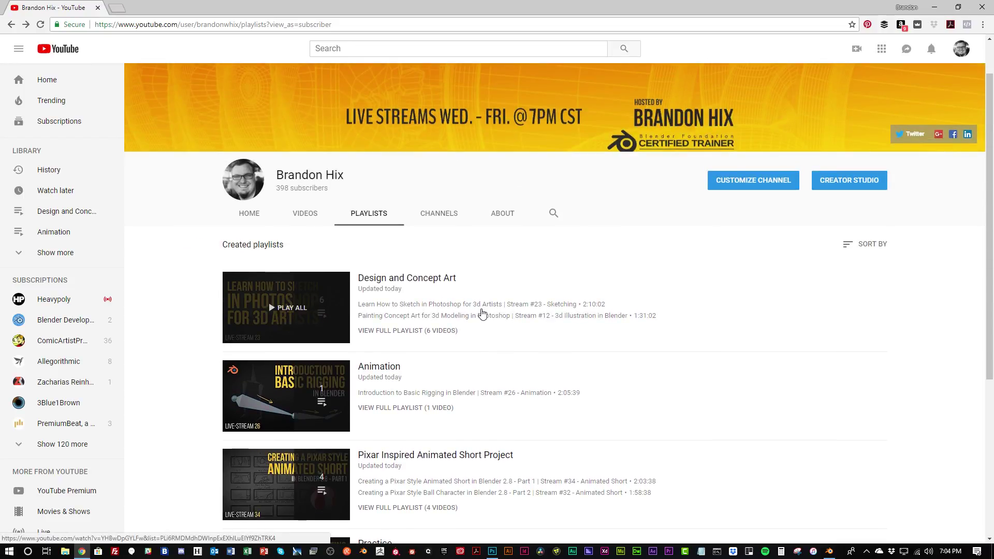
scroll(497, 317, down, 5)
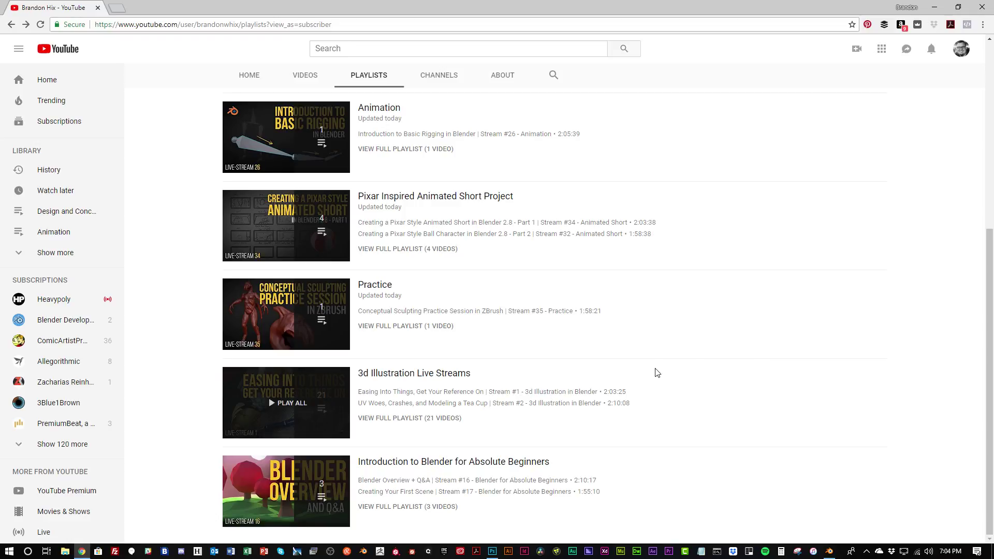
scroll(653, 366, up, 6)
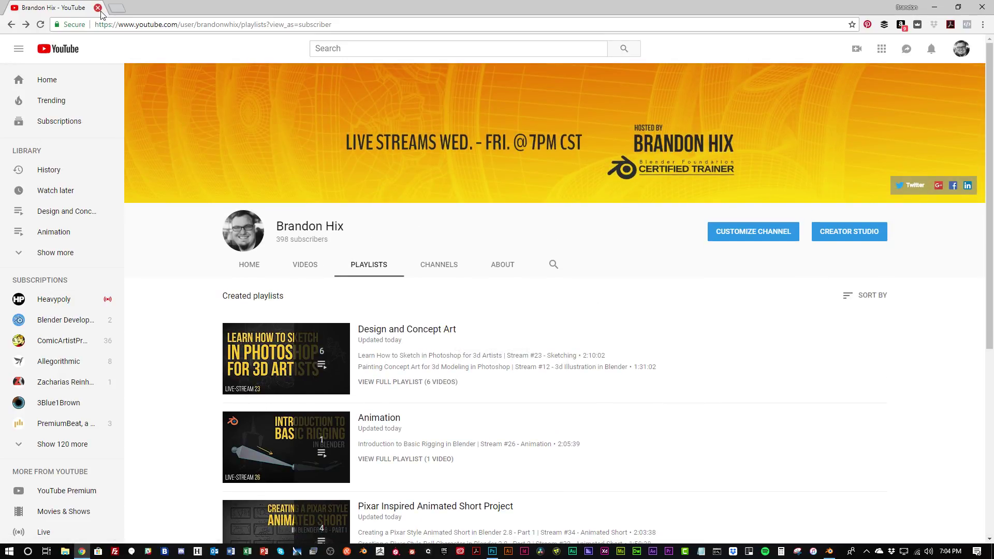
Switch to Blender and examine the bedroom set model from several angles
key(alt+Tab)
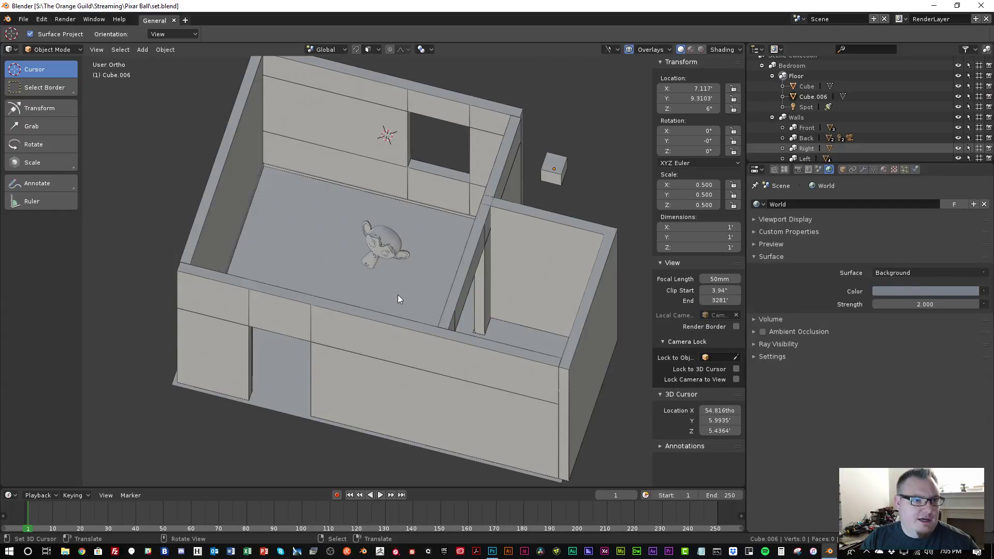
middle_drag(398, 299, 451, 295)
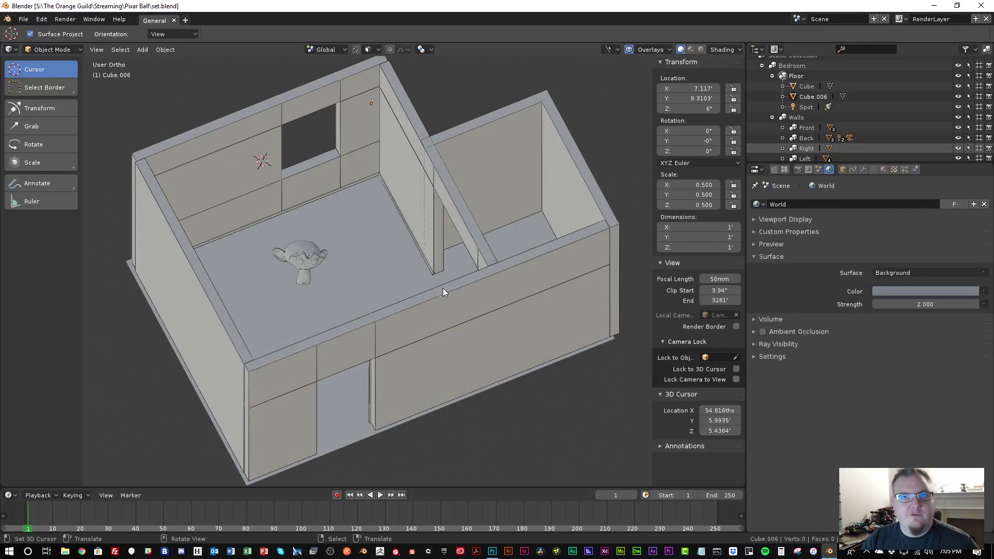
mouse_move(386, 271)
middle_down()
mouse_move(302, 250)
mouse_move(355, 219)
mouse_move(396, 277)
middle_up()
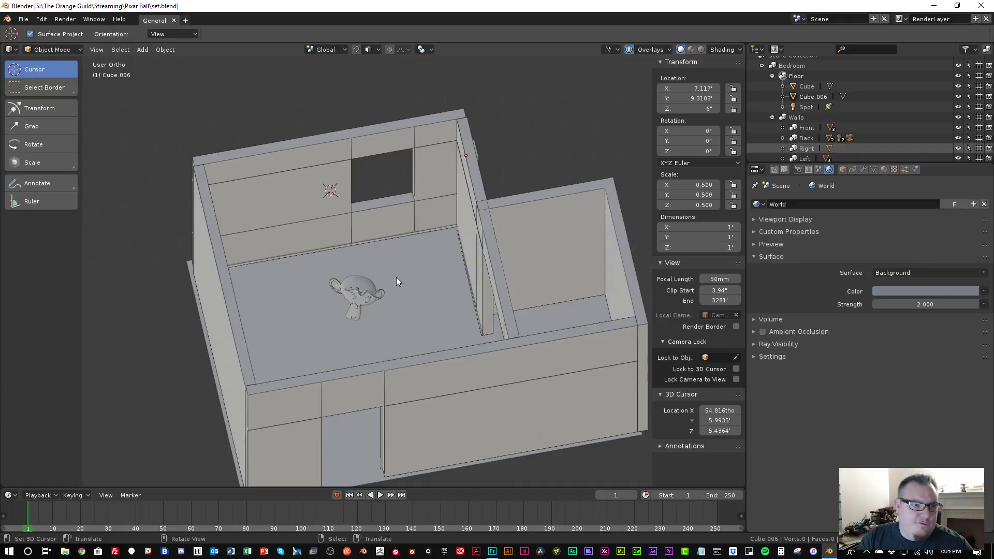
shift+middle_drag(412, 284, 390, 255)
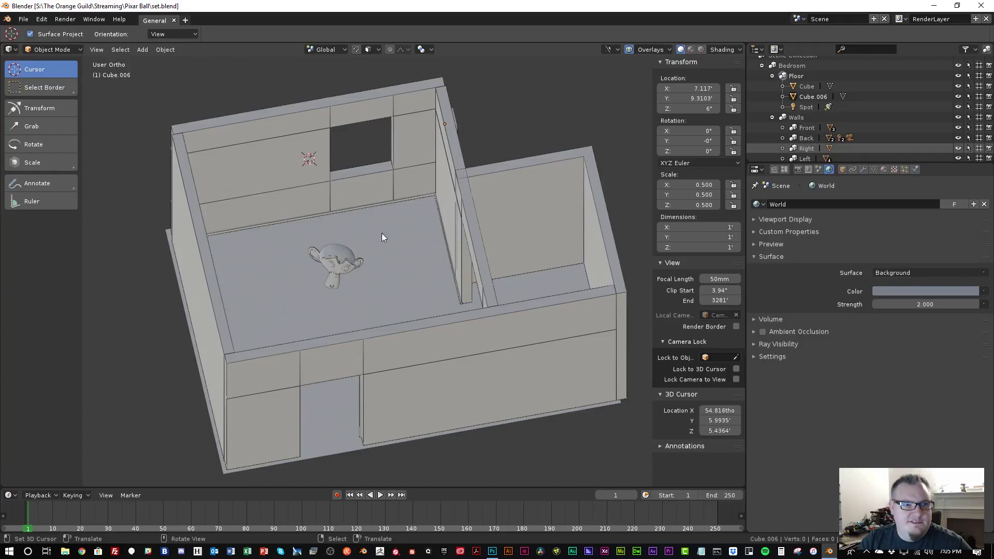
middle_drag(382, 233, 403, 233)
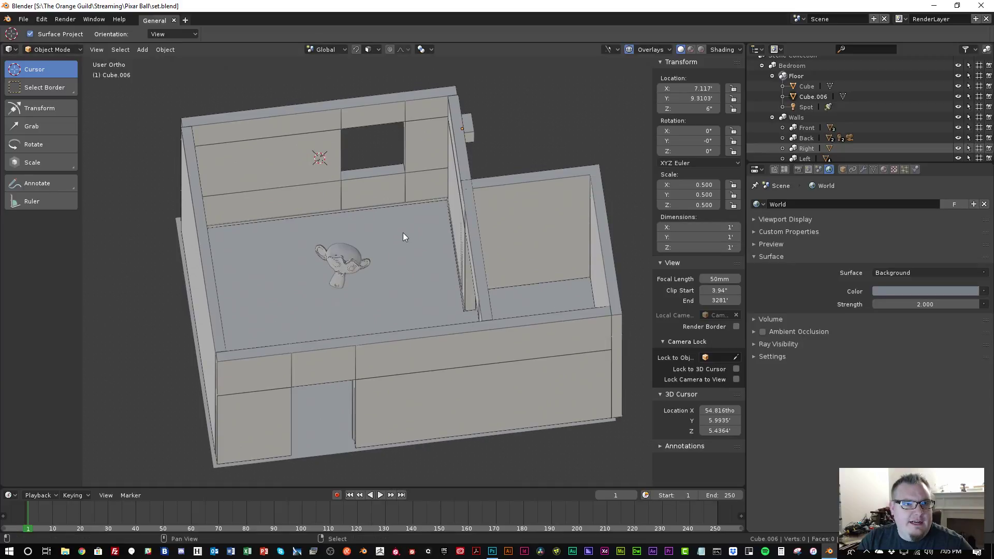
Switch to Photoshop and examine the Set Plan.psd floor plan in full-screen mode, fitted to the screen
click(491, 552)
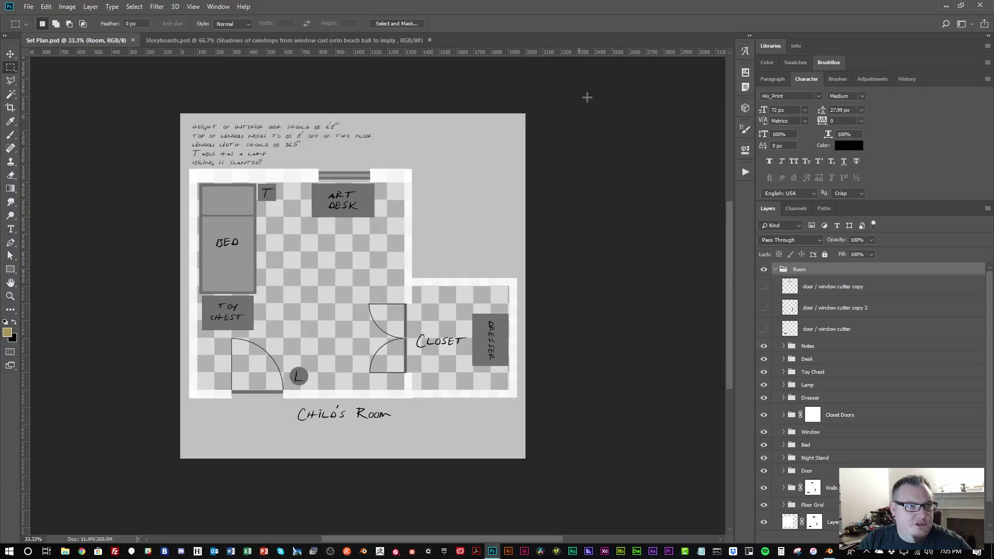
key(f)
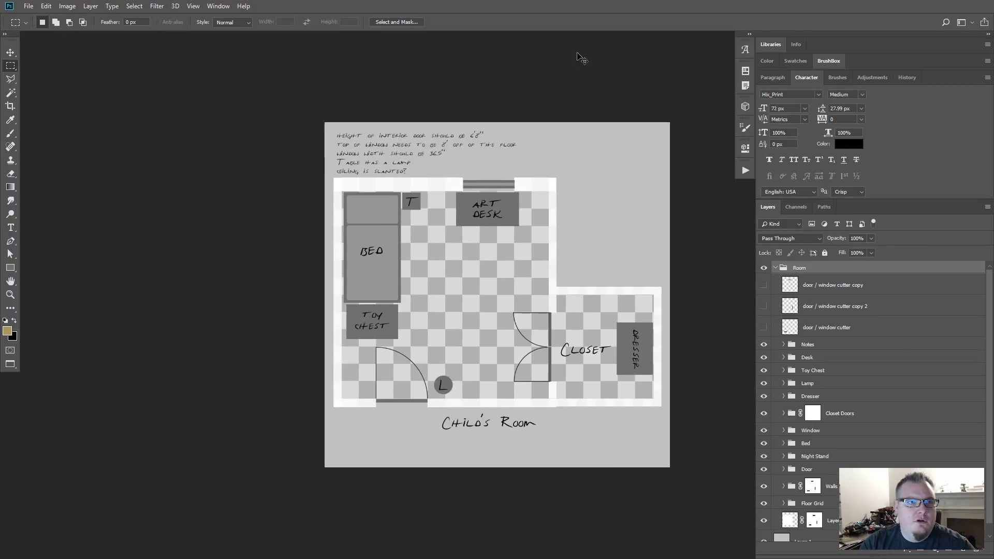
key(f)
key(ctrl+1)
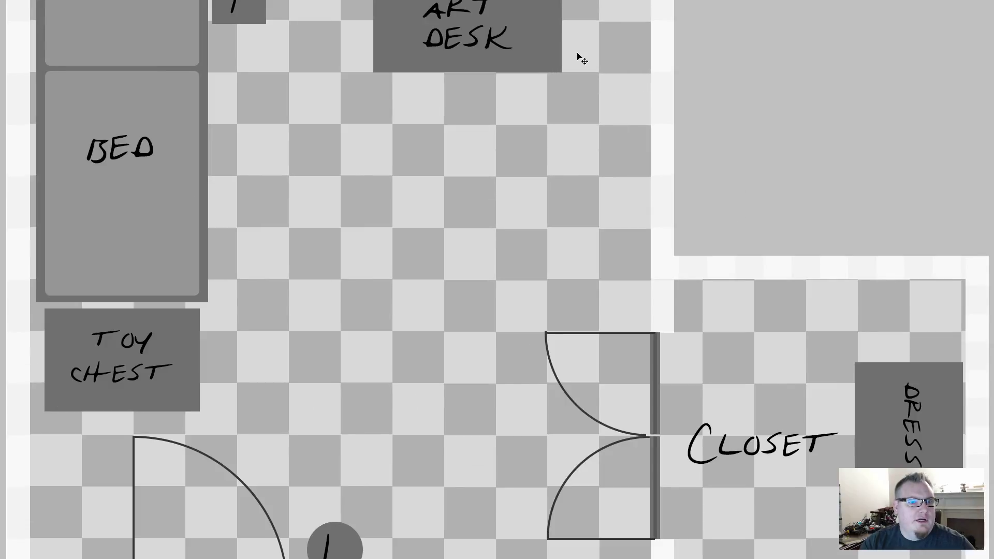
key(ctrl+0)
drag(601, 161, 501, 158)
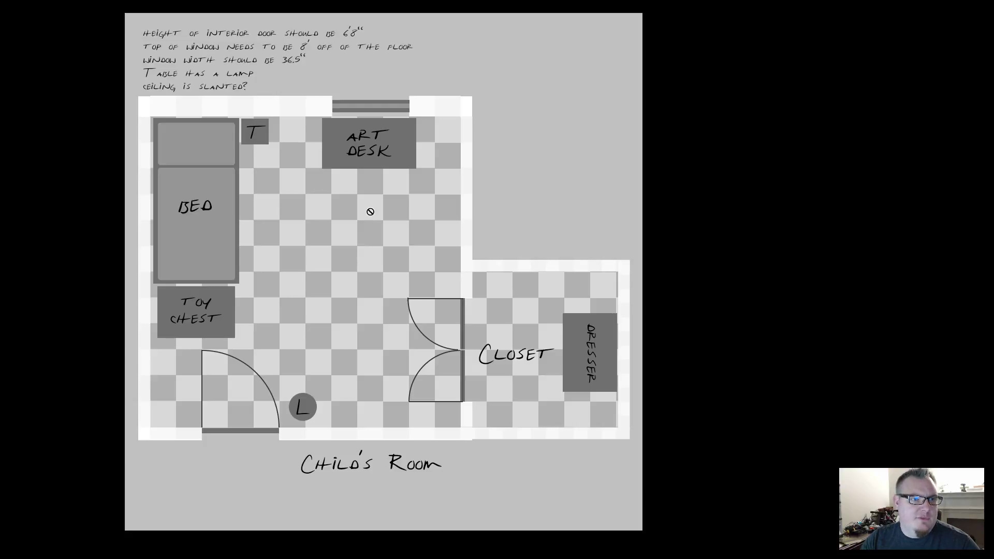
Leave full-screen mode, detach Set Plan.psd into its own window, and return to Blender
key(f)
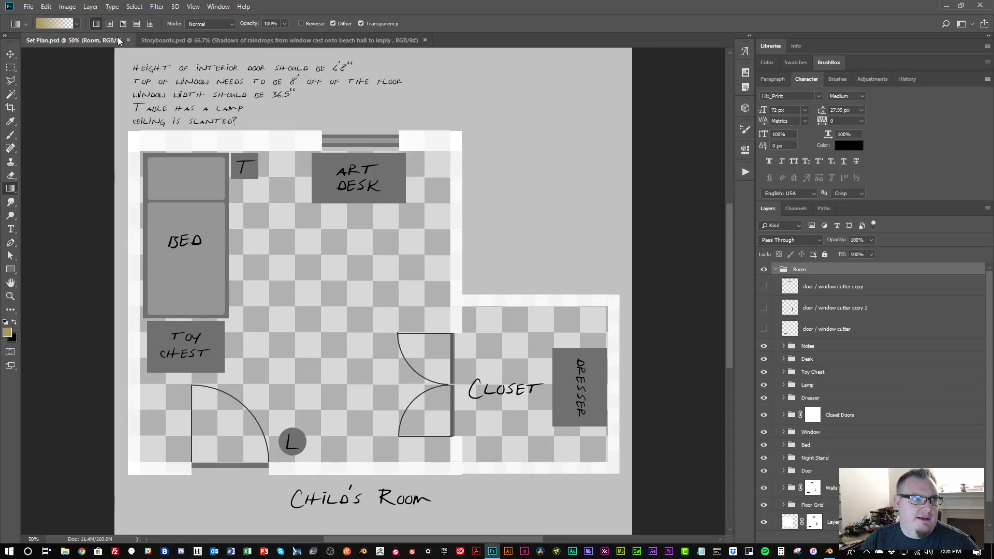
drag(104, 39, 572, 207)
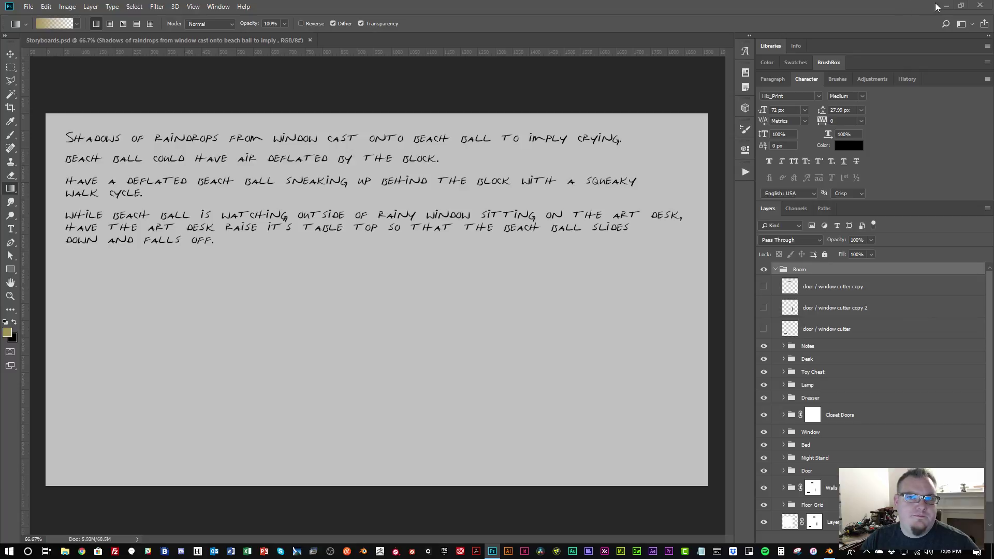
click(944, 5)
Enlarge the Outliner until all the bedroom collections fit, and select the Walls collection
middle_drag(398, 309, 410, 285)
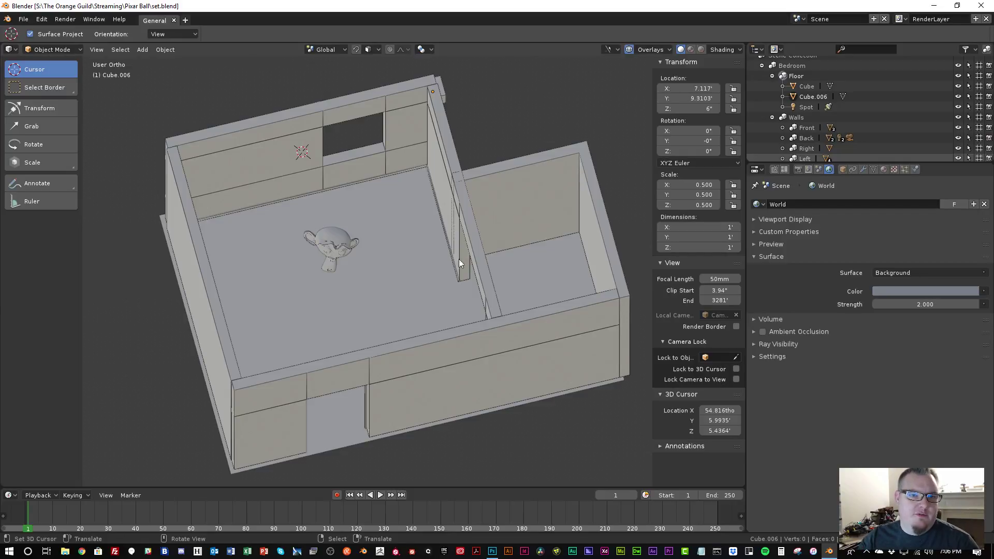
drag(822, 165, 822, 221)
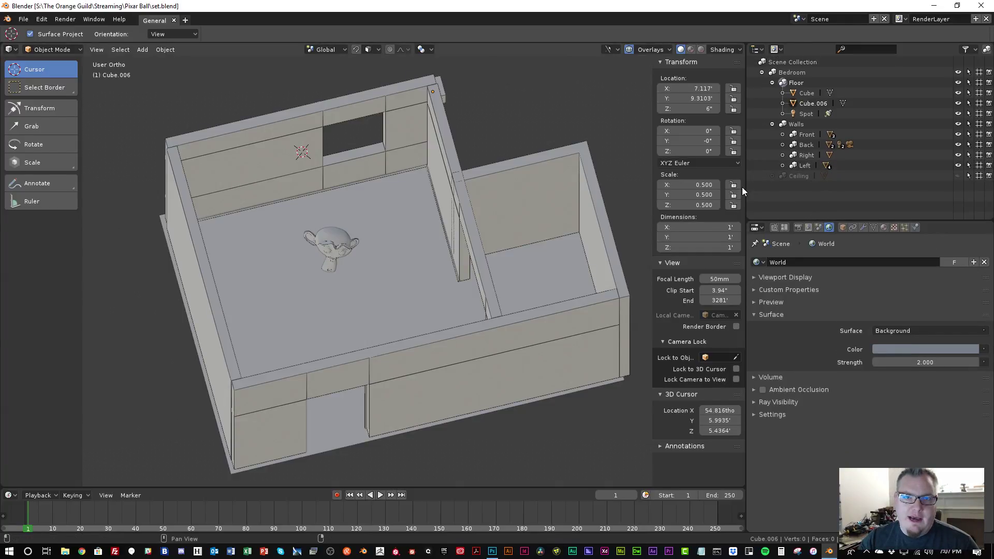
click(796, 124)
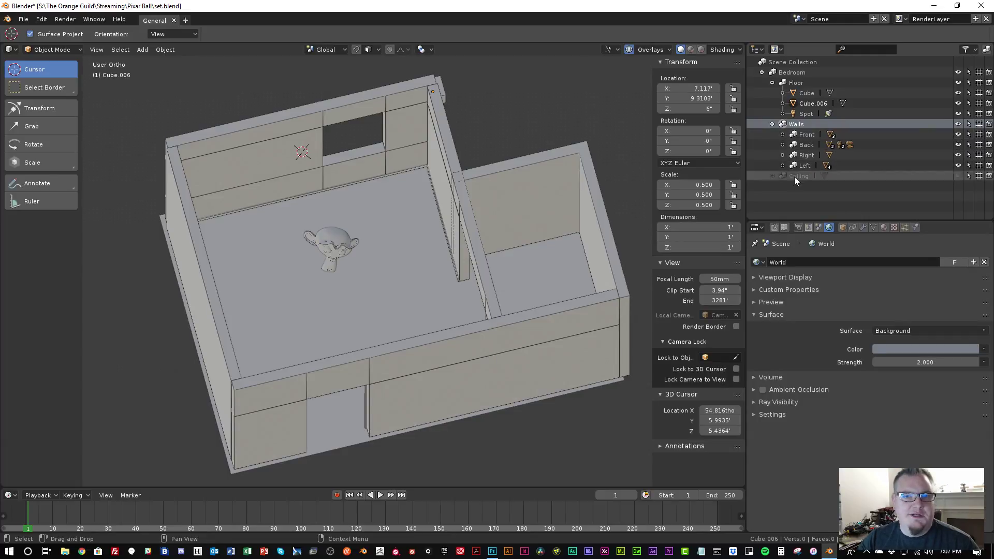
Show the Ceiling collection to check the closed room, then hide it again
click(959, 176)
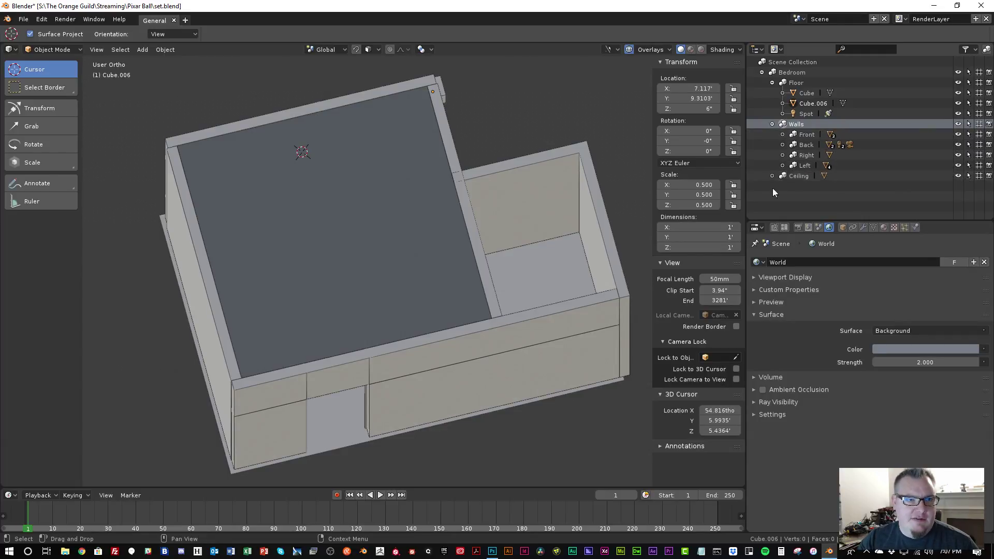
middle_drag(466, 228, 432, 240)
click(958, 176)
scroll(347, 250, up, 3)
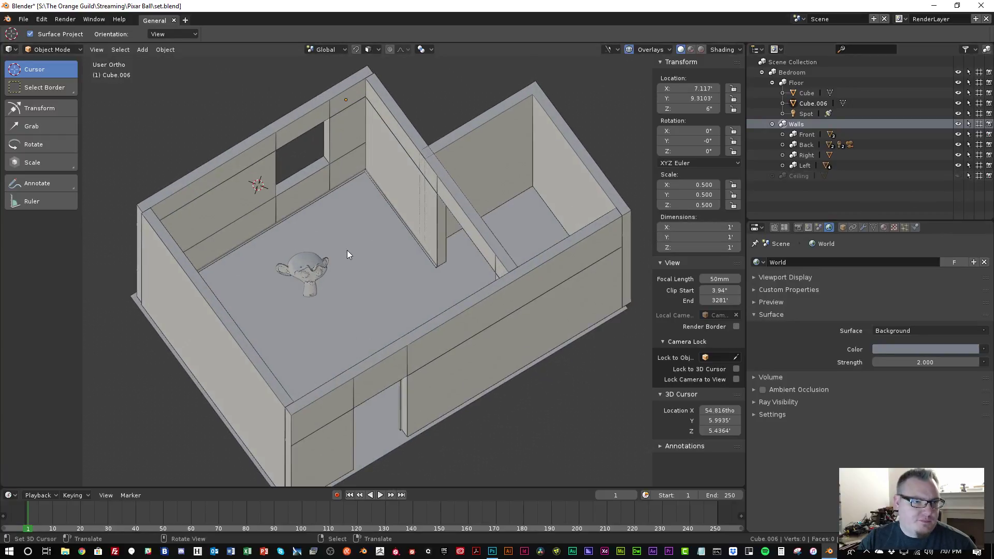
Hide the Front and Left wall collections to open up the view into the bedroom
middle_drag(409, 349, 400, 337)
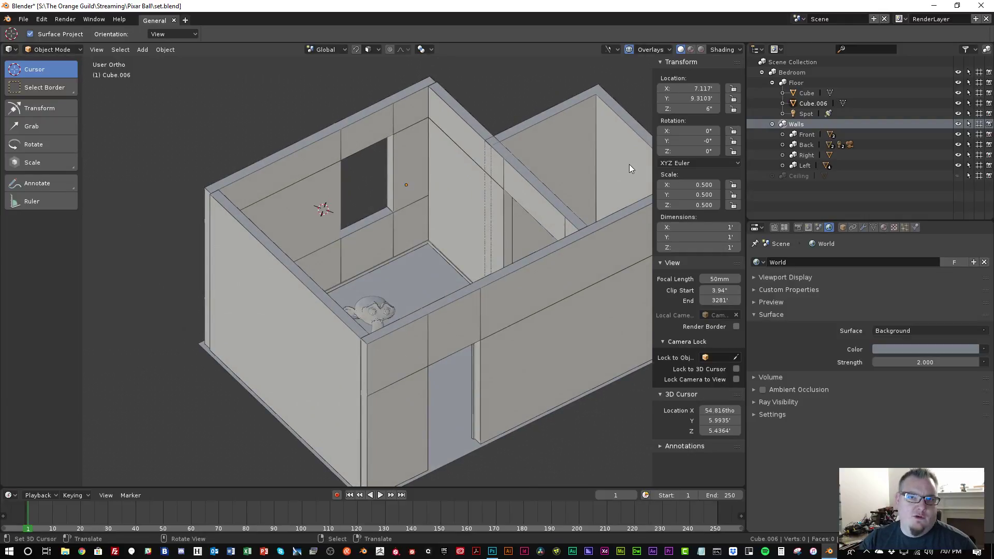
click(959, 134)
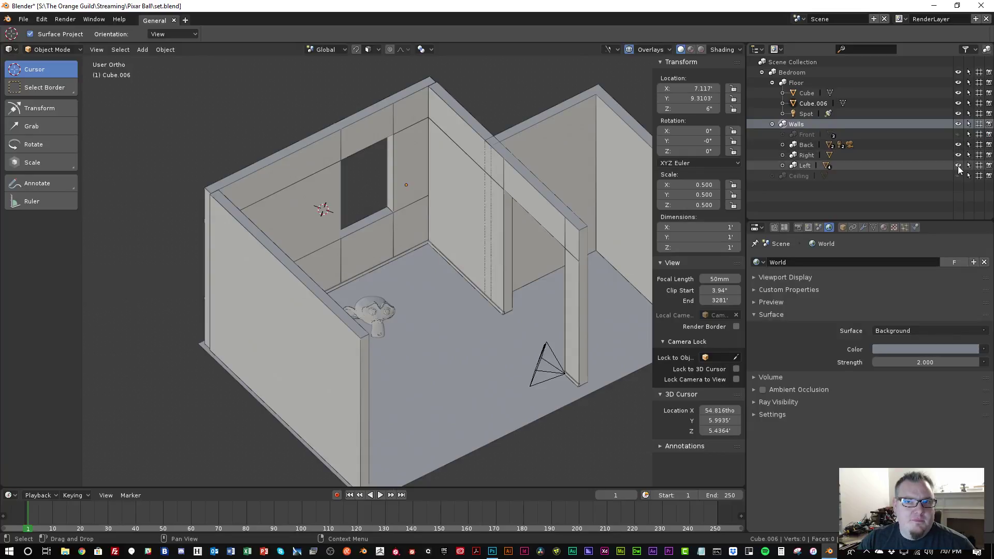
click(958, 166)
middle_drag(470, 231, 421, 303)
middle_drag(405, 317, 446, 327)
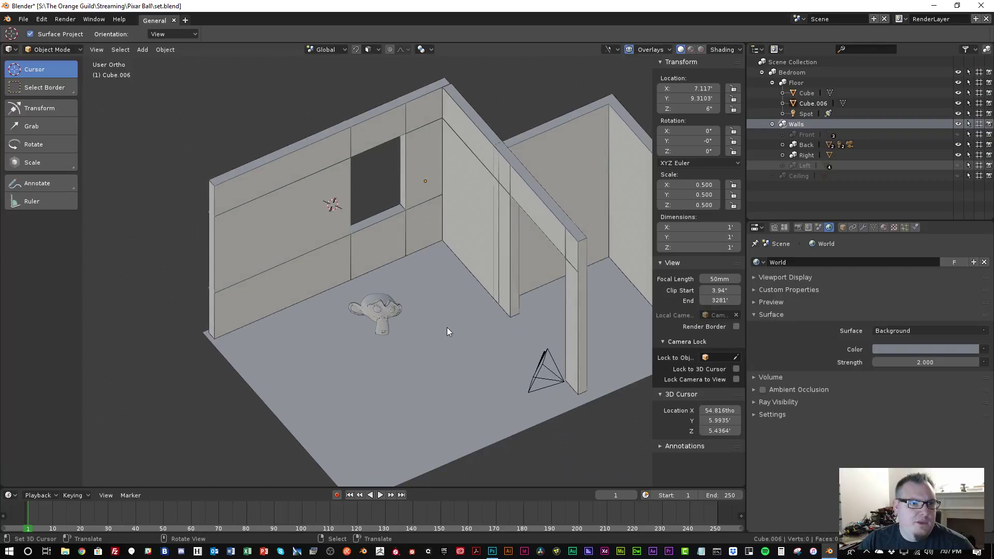
Move the Suzanne monkey head into the Bedroom collection
right_click(376, 314)
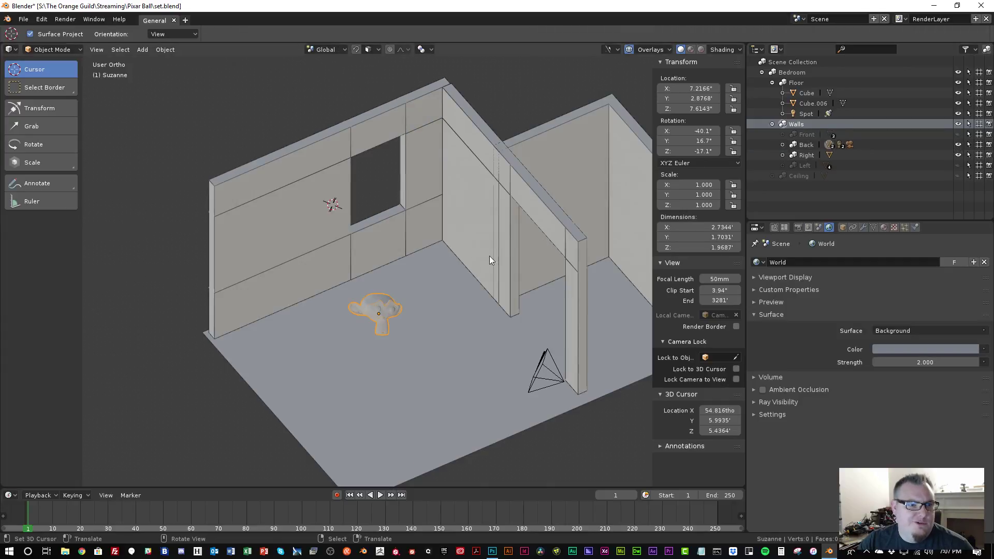
key(m)
mouse_move(414, 273)
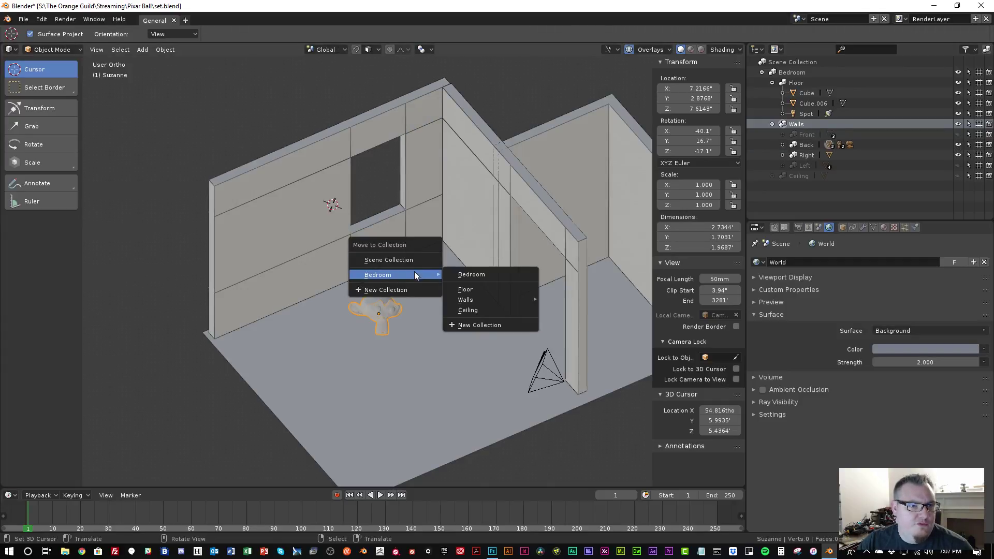
click(483, 277)
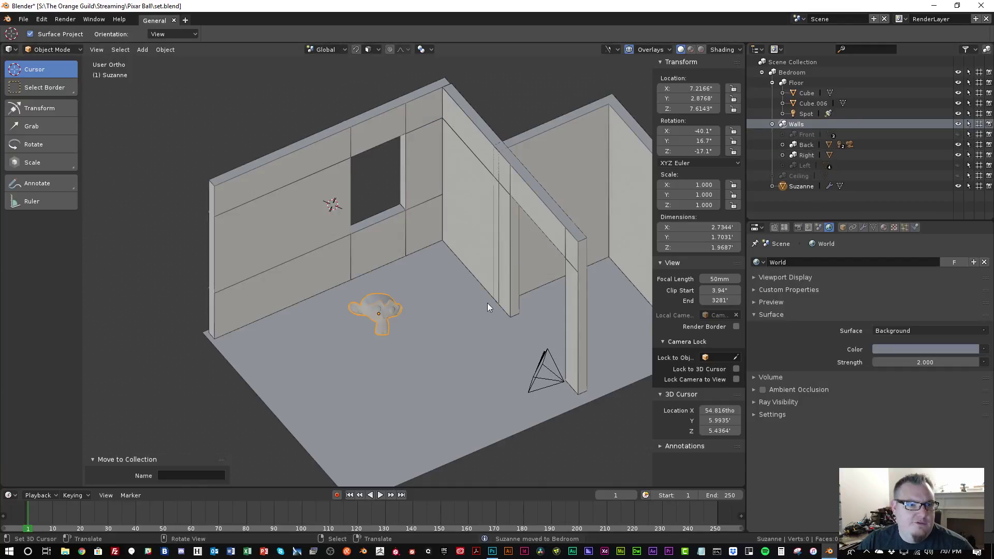
Examine how the Suzanne head sits on the bedroom floor from the front view, and return to an angled view of the room
middle_drag(392, 305, 413, 329)
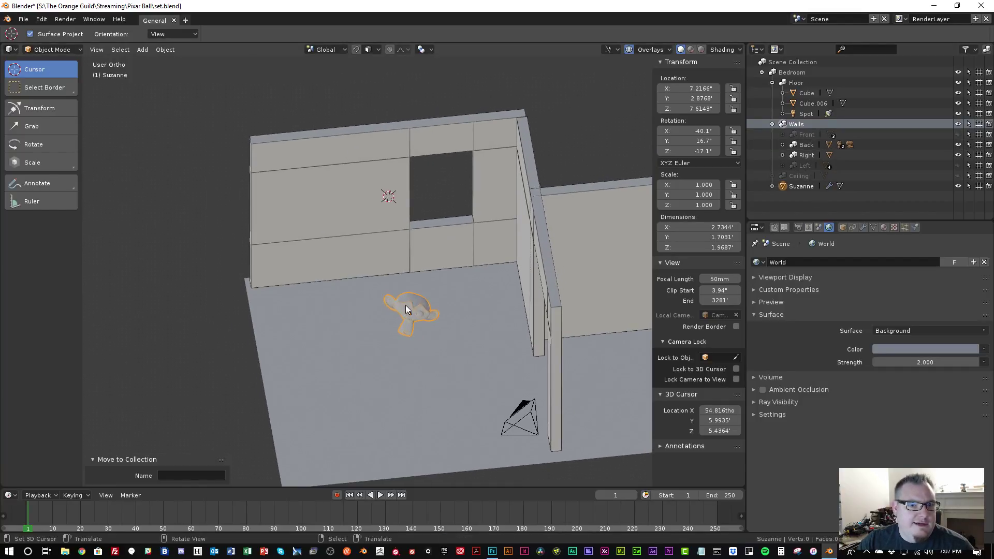
key(KP_1)
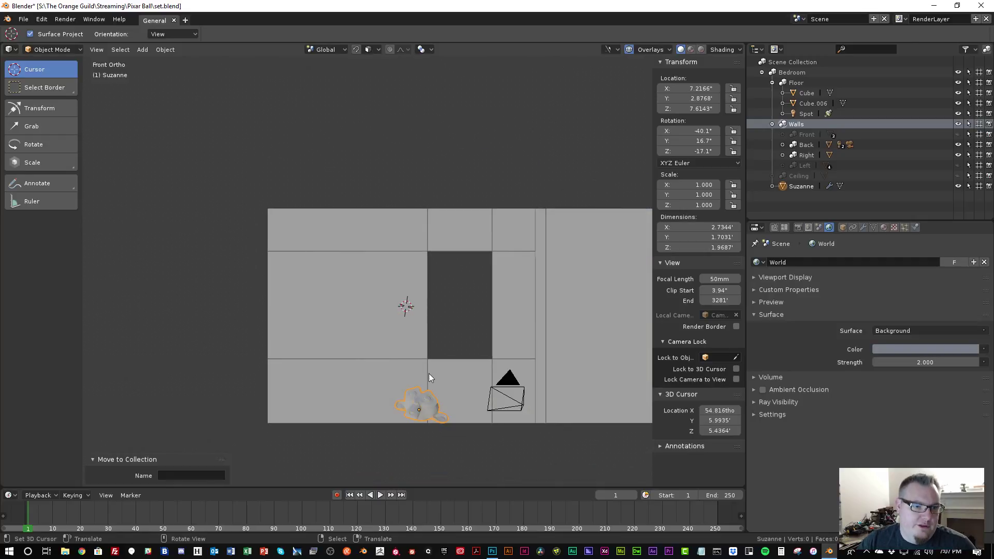
scroll(429, 373, up, 5)
shift+middle_drag(502, 419, 381, 172)
scroll(420, 346, up, 2)
shift+middle_drag(424, 380, 424, 348)
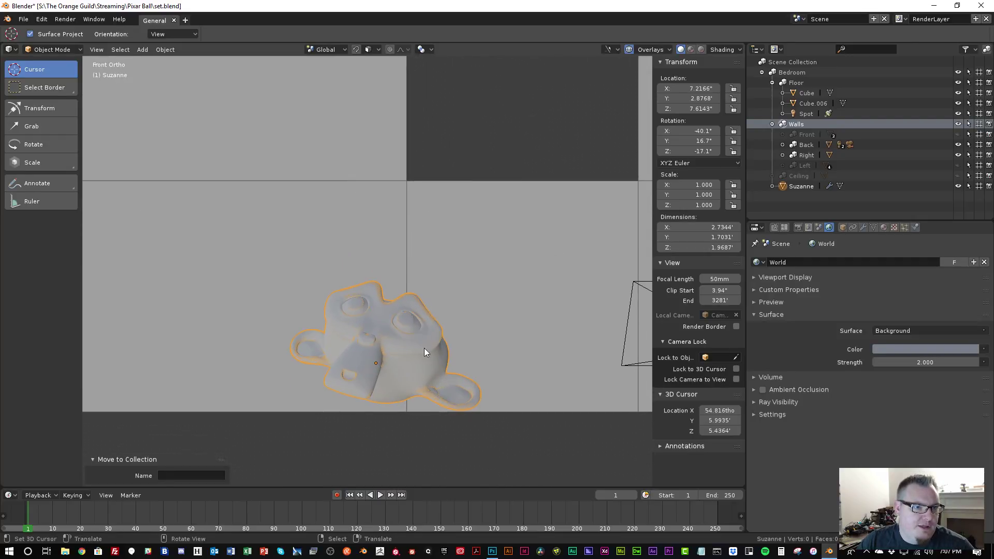
scroll(448, 266, down, 6)
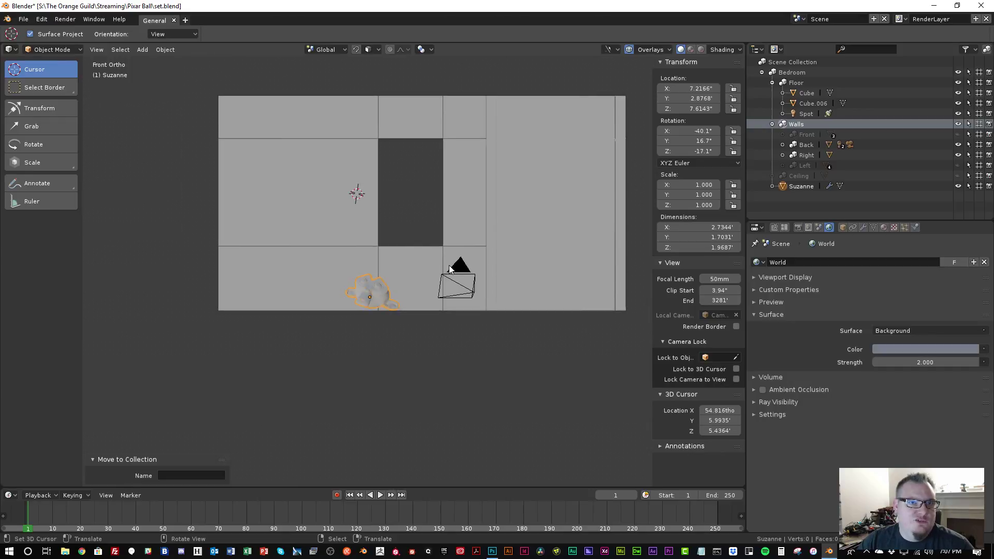
middle_drag(449, 218, 493, 274)
shift+middle_drag(412, 218, 423, 281)
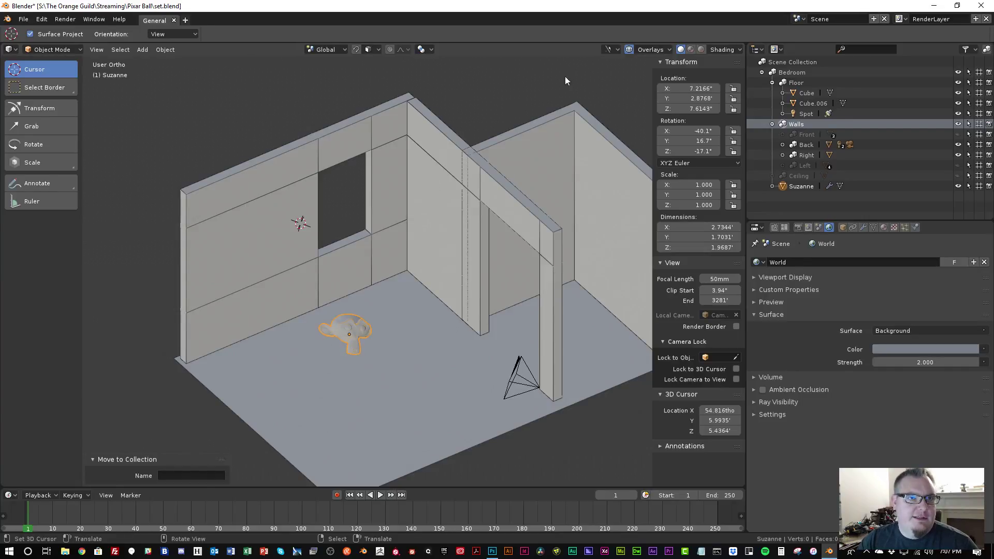
Show the Light object type in the viewport and inspect where the lights sit around the bedroom
click(610, 51)
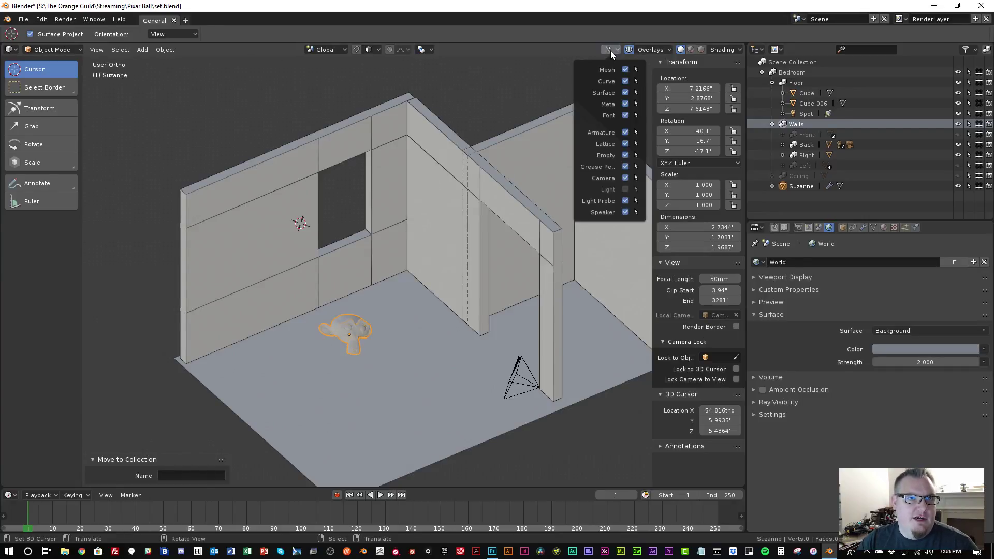
click(626, 190)
middle_drag(426, 319, 363, 323)
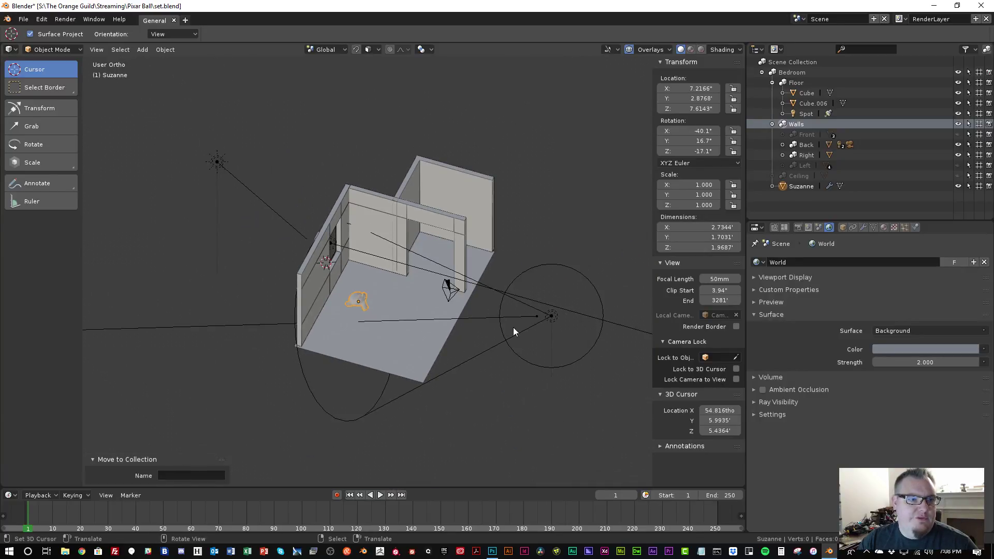
middle_drag(513, 328, 482, 328)
scroll(534, 295, down, 2)
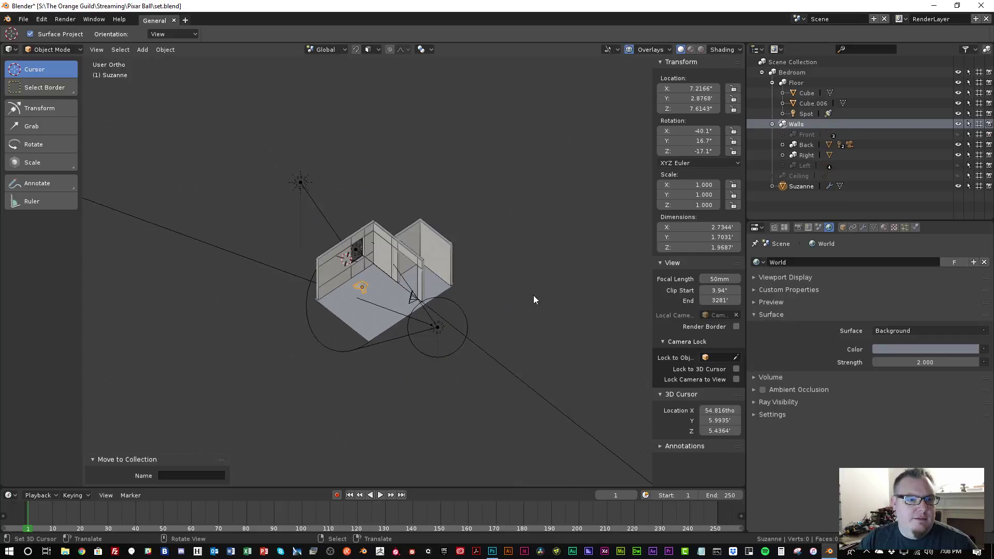
scroll(533, 295, down, 3)
scroll(521, 323, up, 8)
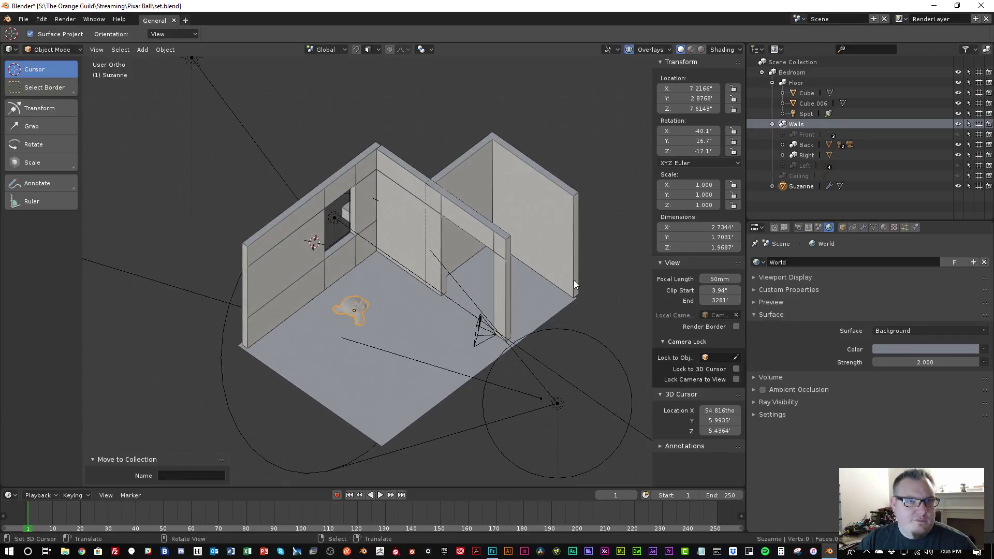
Hide the Light and Camera object types in the viewport, and shrink the Outliner slightly to enlarge the Properties editor
click(618, 50)
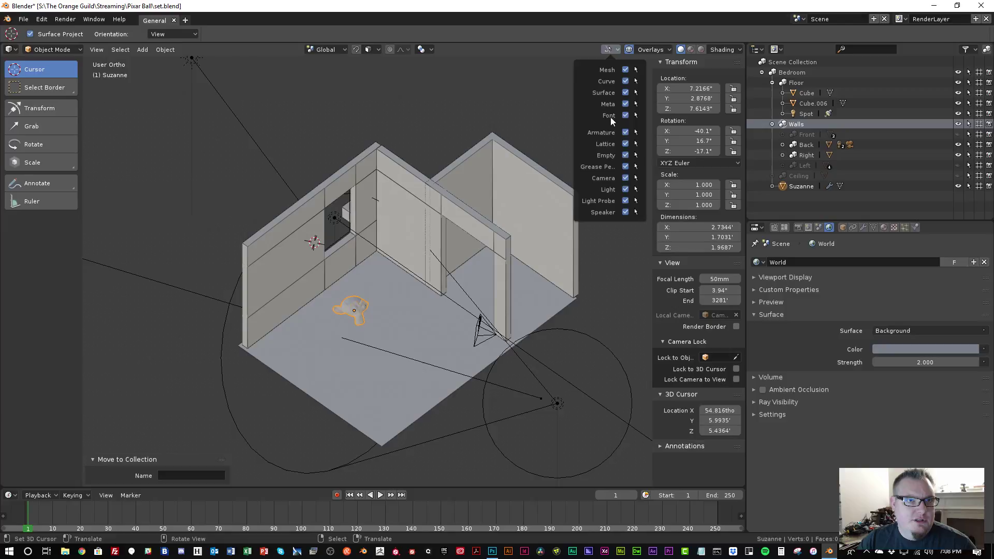
click(625, 190)
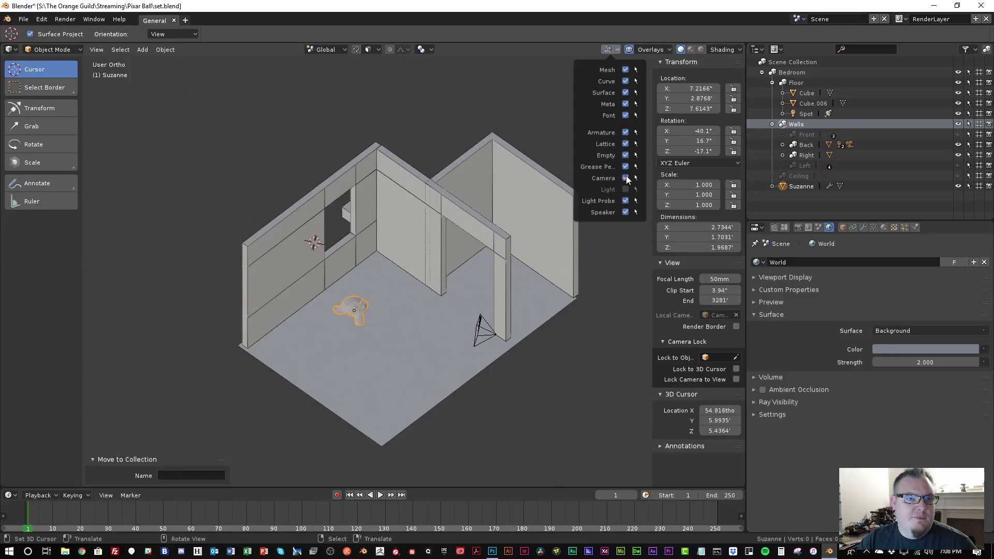
click(626, 177)
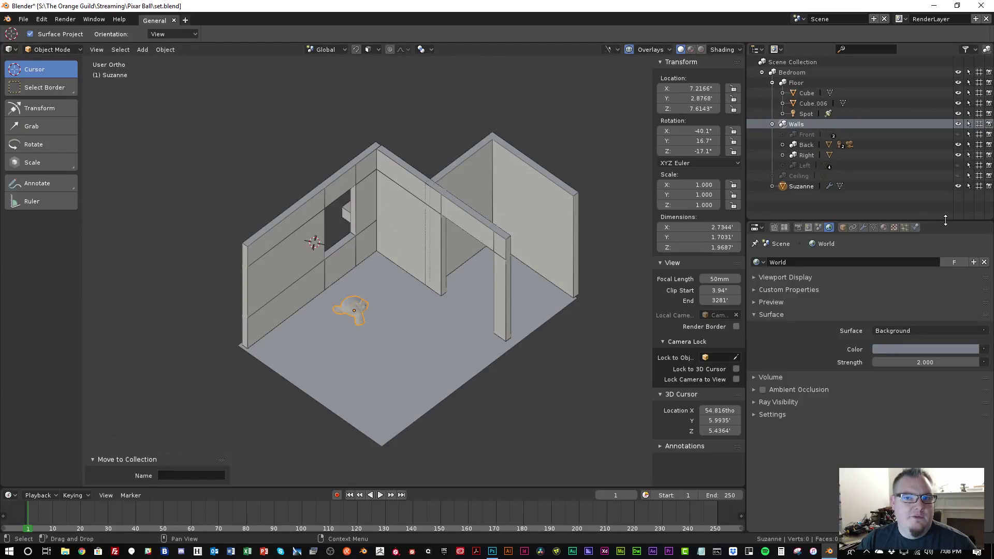
drag(946, 222, 945, 205)
Hide the viewport's toolbar and sidebar, and set the Wireframe overlay value to 0.005
click(610, 50)
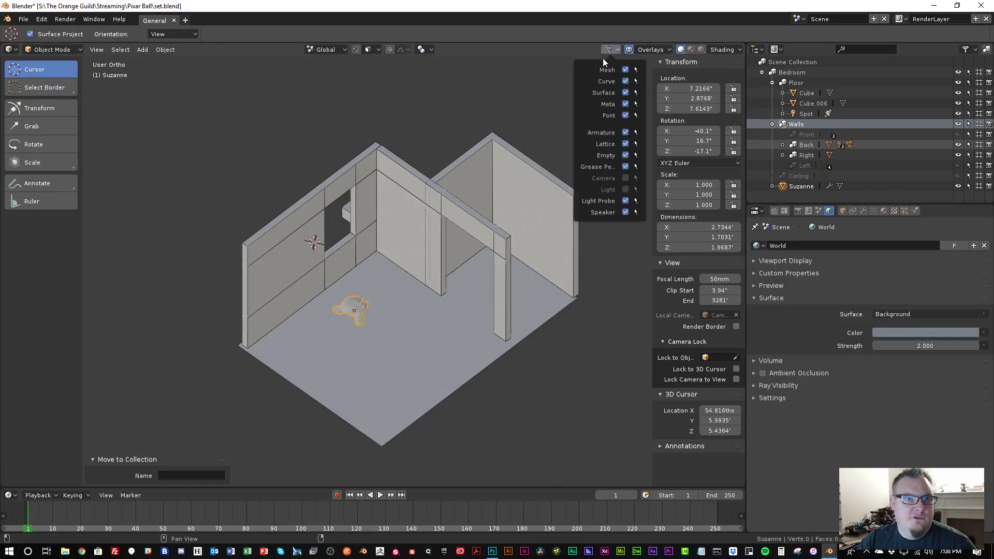
click(654, 50)
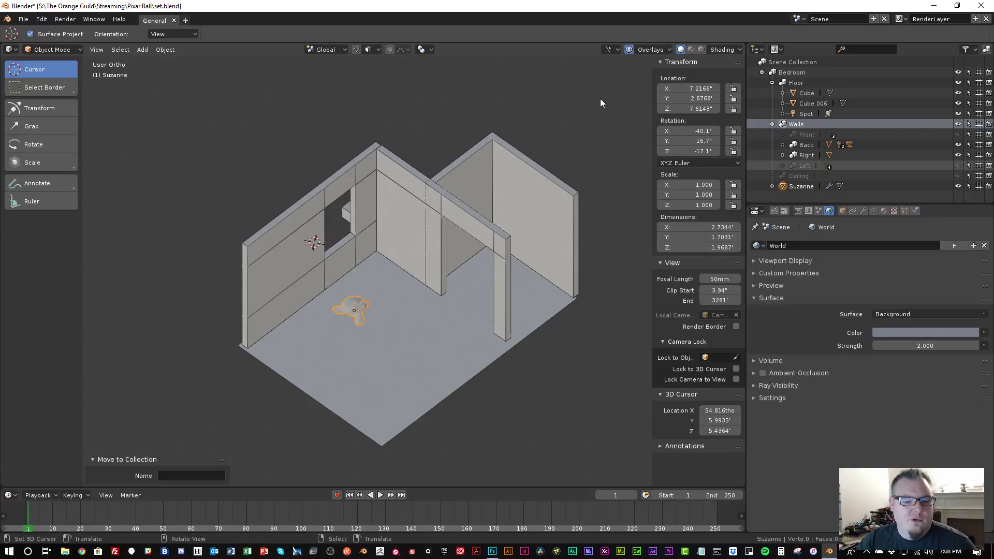
key(n)
key(t)
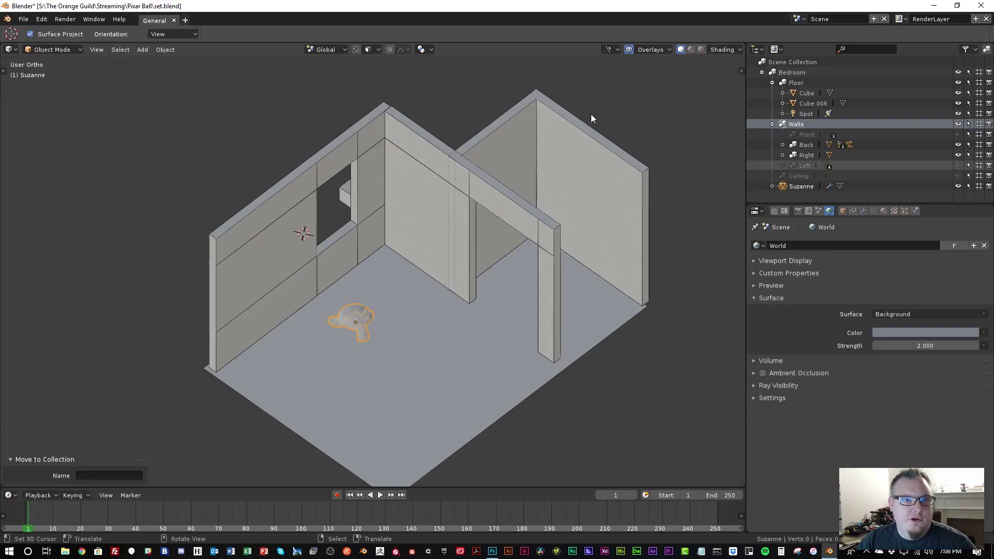
click(655, 48)
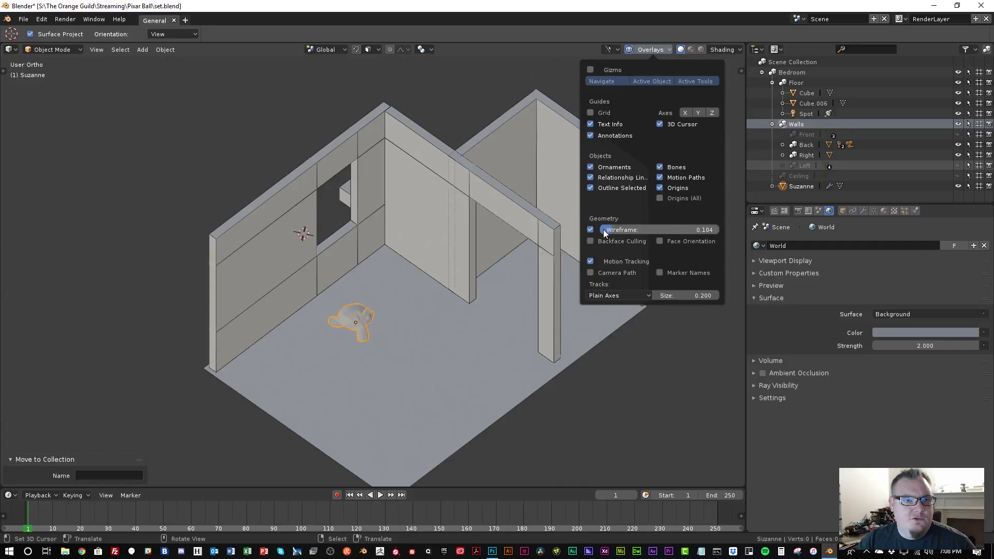
mouse_move(604, 229)
mouse_down()
mouse_move(592, 229)
mouse_move(605, 231)
mouse_up()
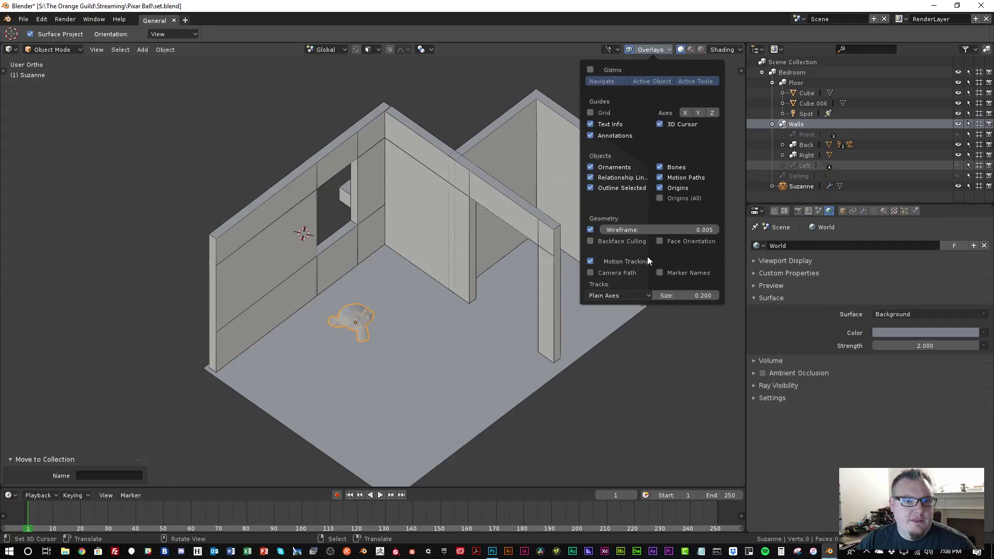
Preview the bedroom in LookDev shading, then return to solid shading and view its shading options
click(690, 49)
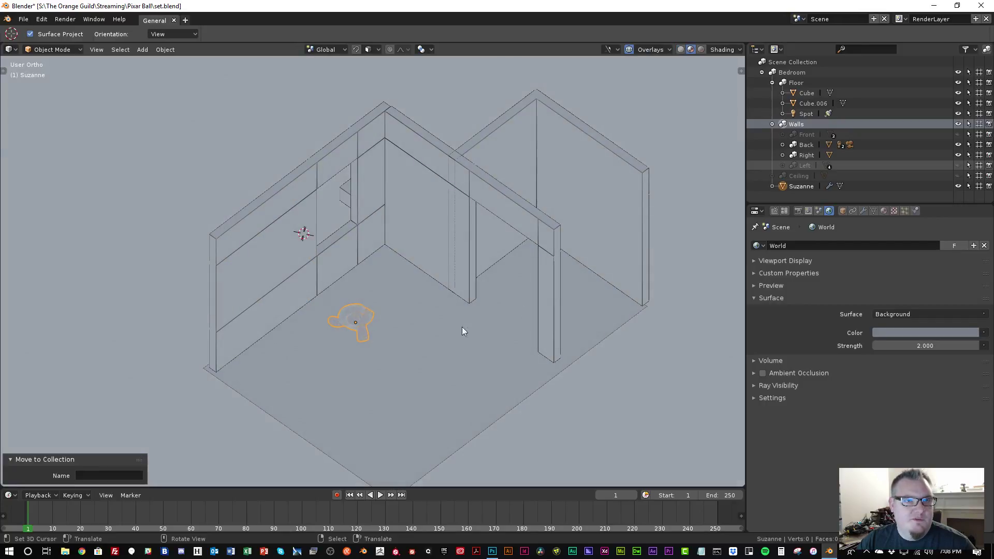
middle_drag(412, 278, 645, 176)
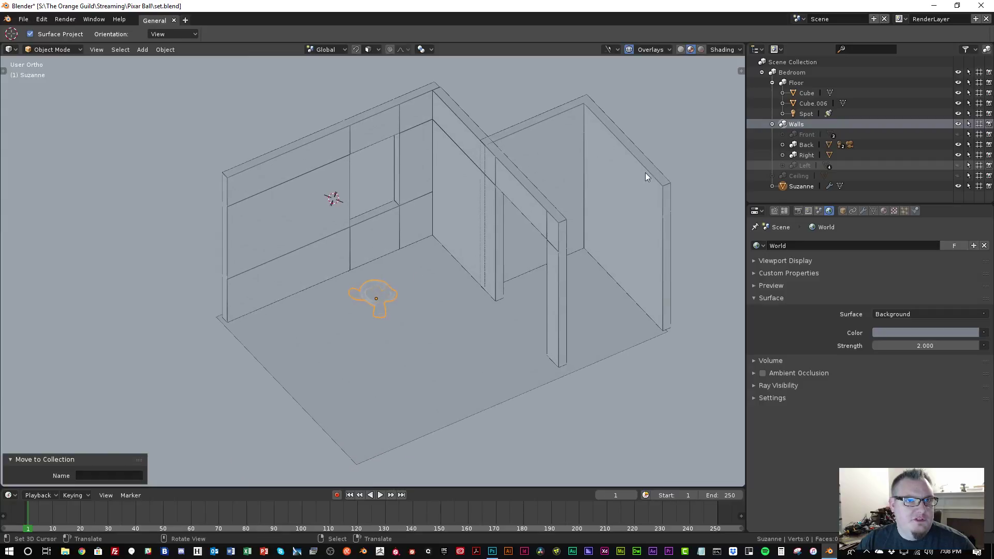
click(682, 49)
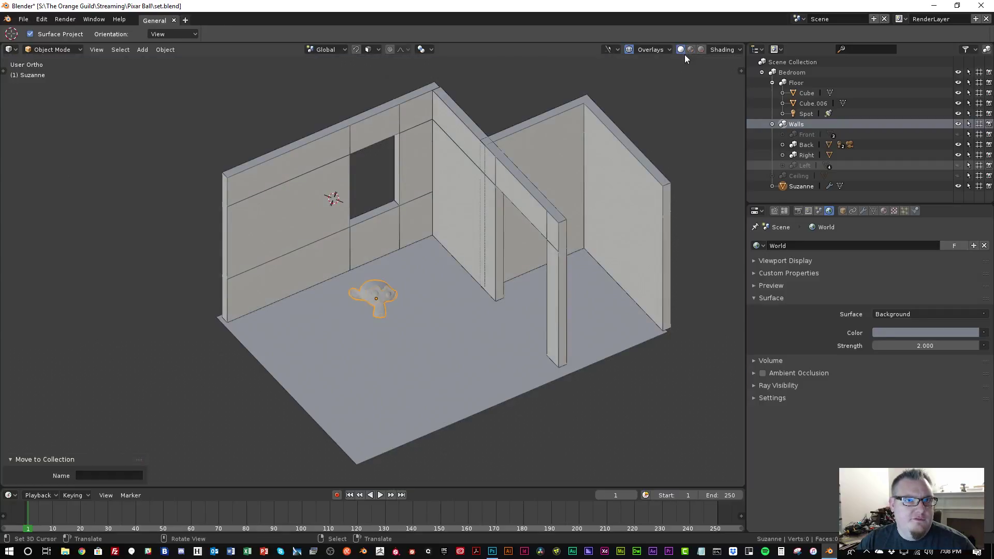
click(733, 51)
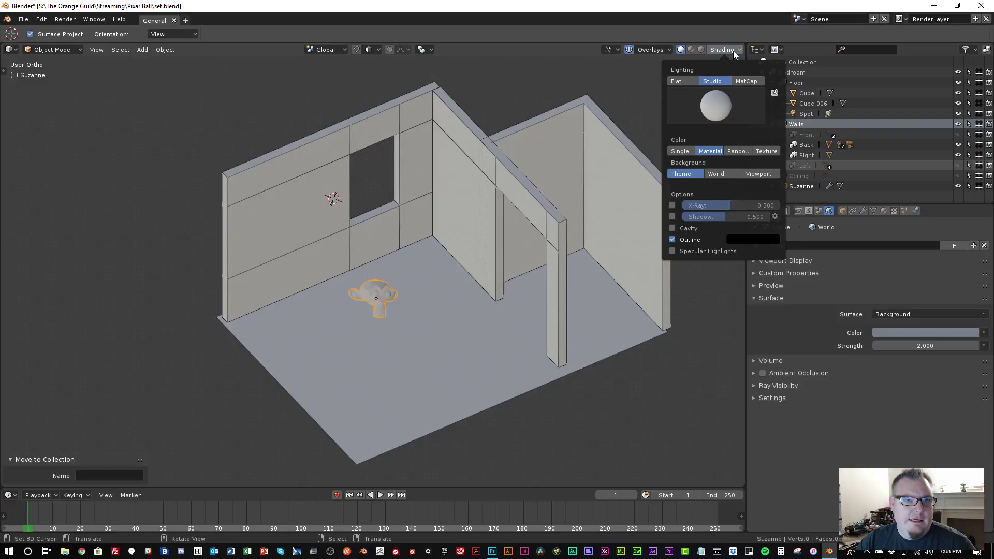
Display the bedroom in LookDev shading with Scene Lights enabled and the Light object type visible
click(690, 49)
click(717, 50)
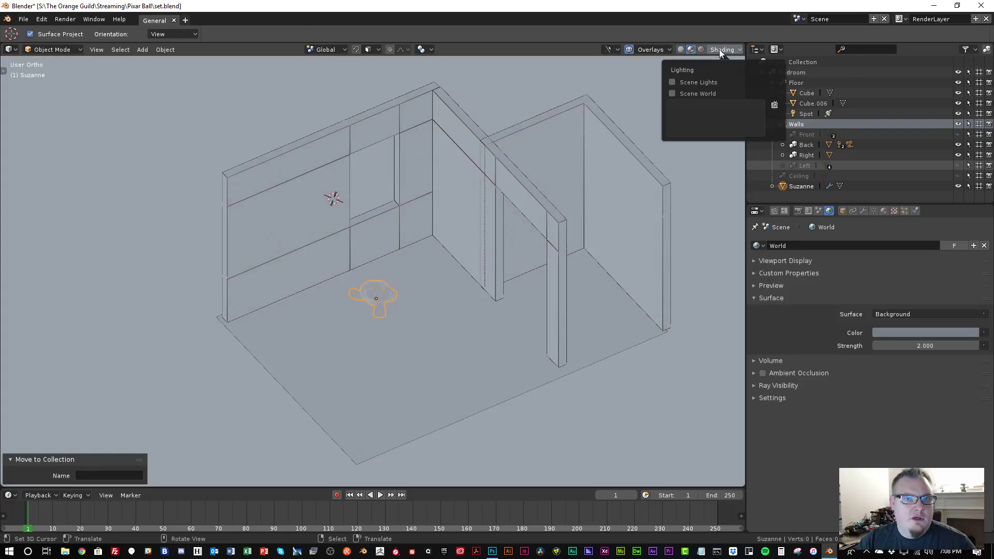
click(704, 82)
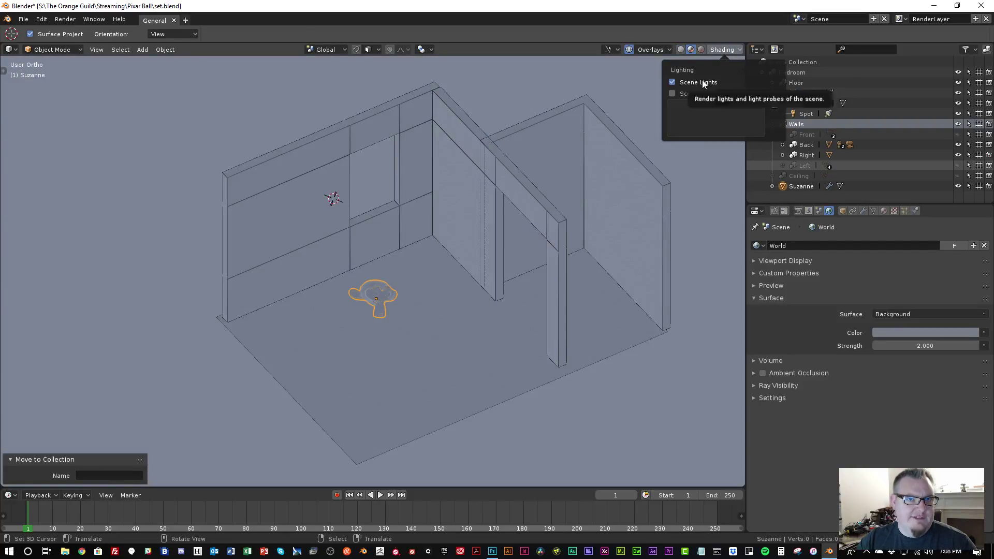
click(610, 50)
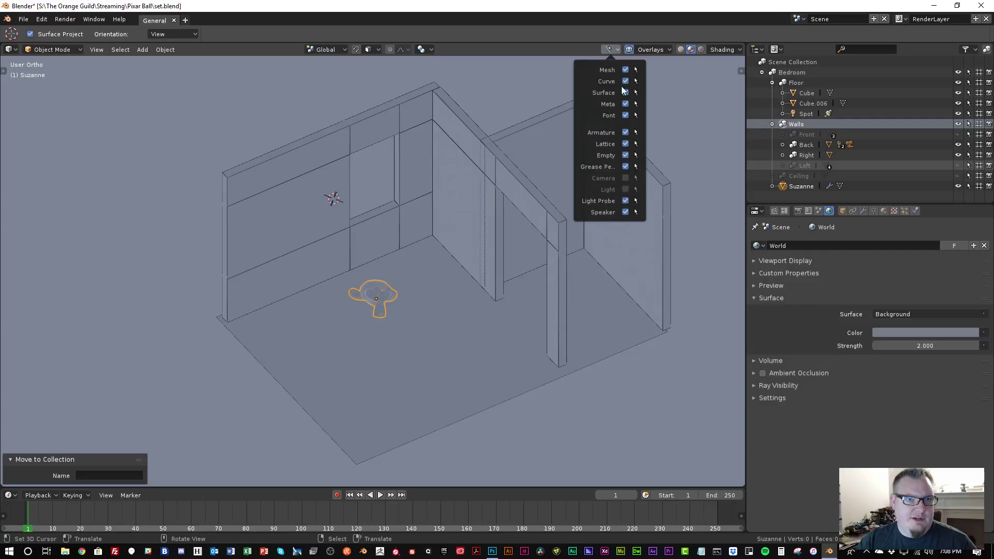
click(625, 189)
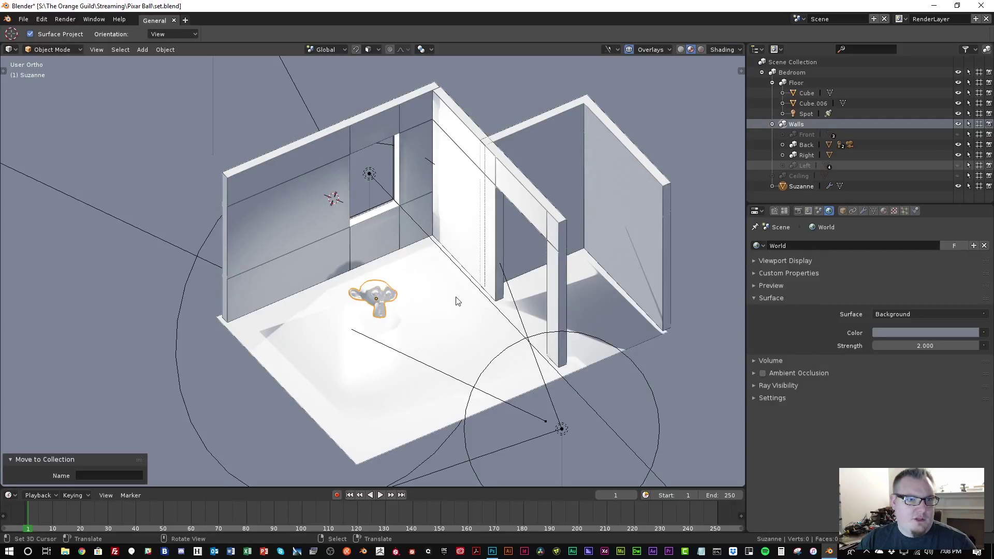
middle_drag(456, 301, 446, 274)
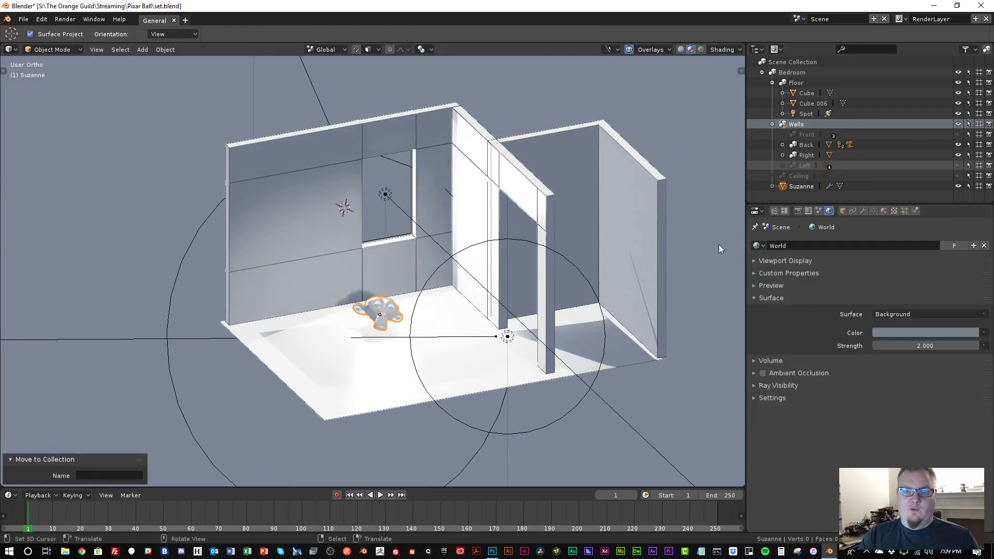
Open the scene's render settings and return the viewport to solid shading
click(797, 211)
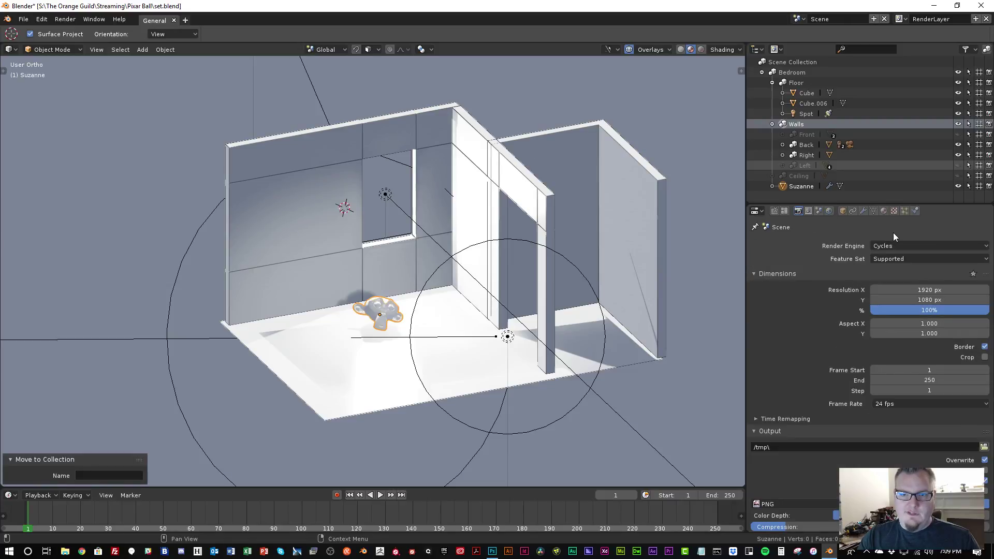
middle_drag(466, 290, 491, 307)
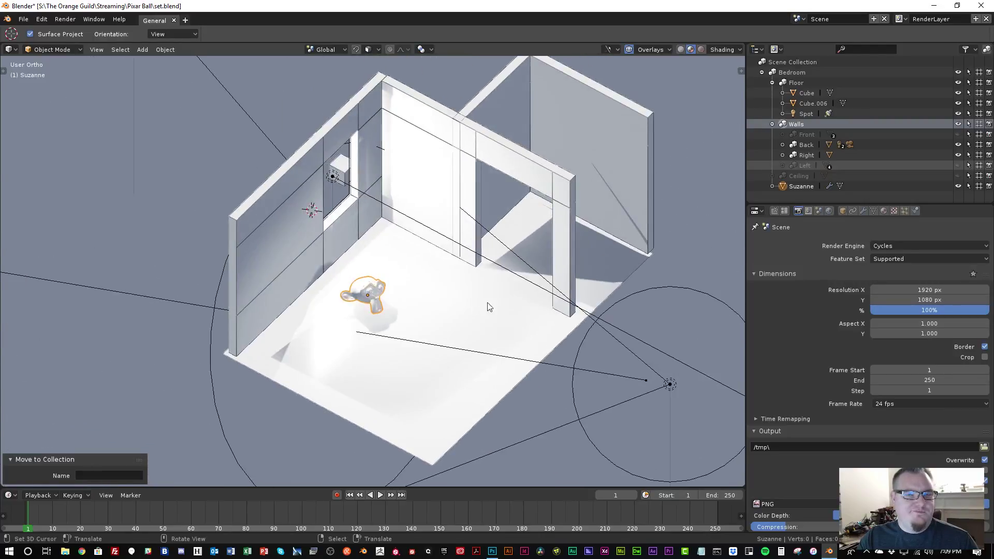
click(680, 50)
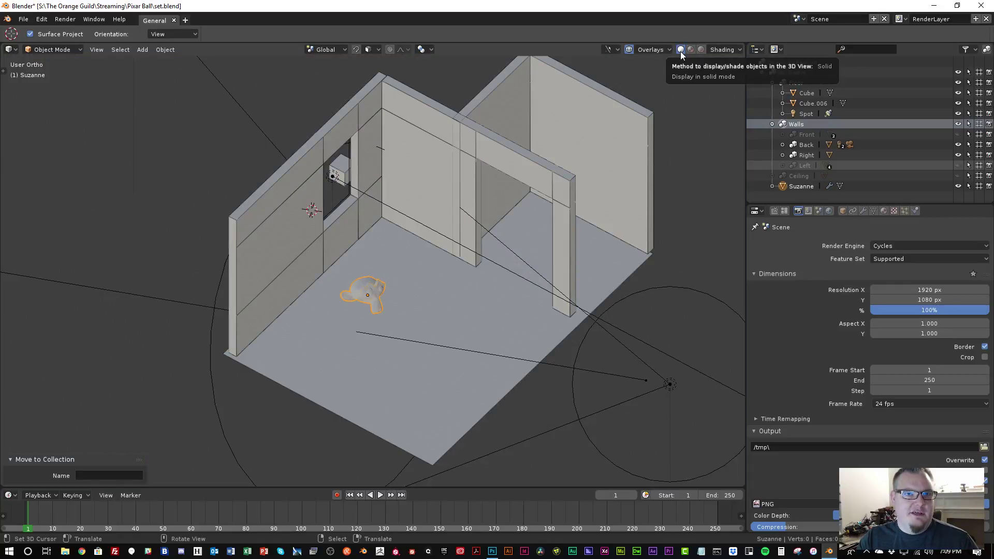
Compare the Single, Random and Texture color options of solid shading, then return to Material
click(720, 48)
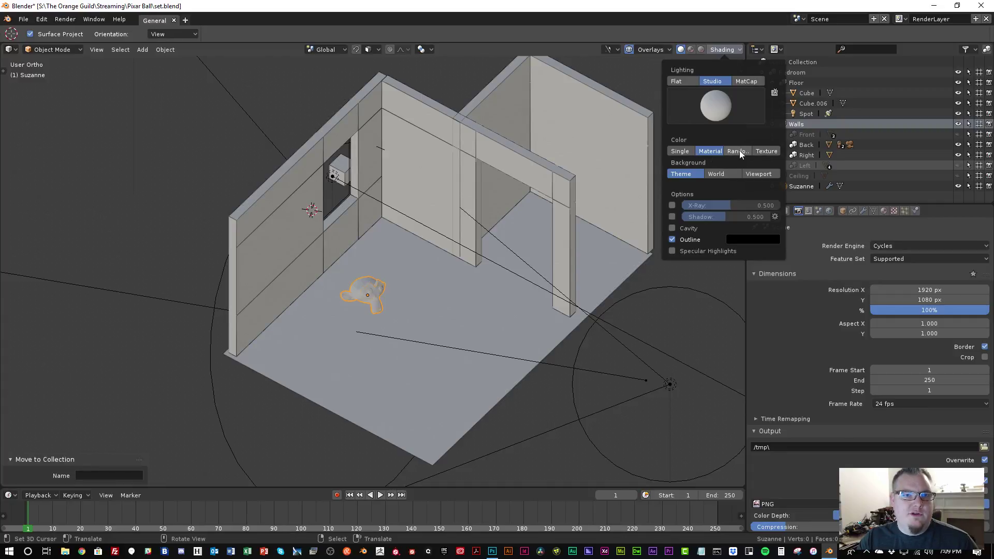
click(687, 151)
click(703, 153)
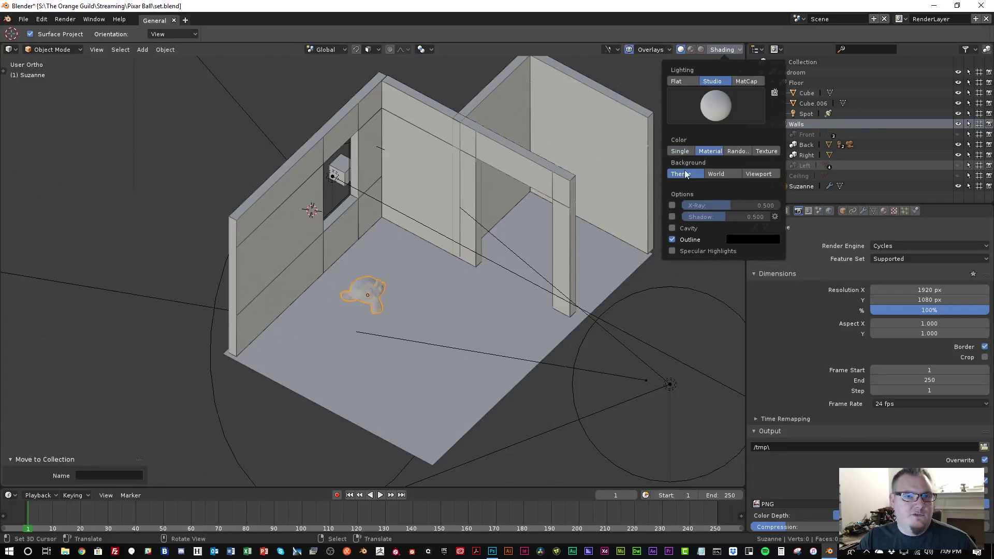
click(735, 151)
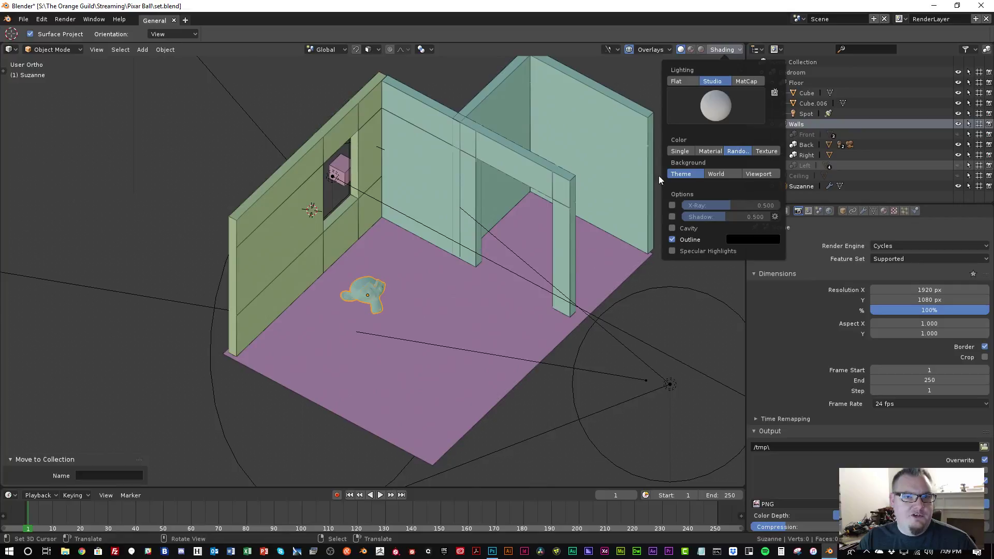
click(763, 149)
click(711, 151)
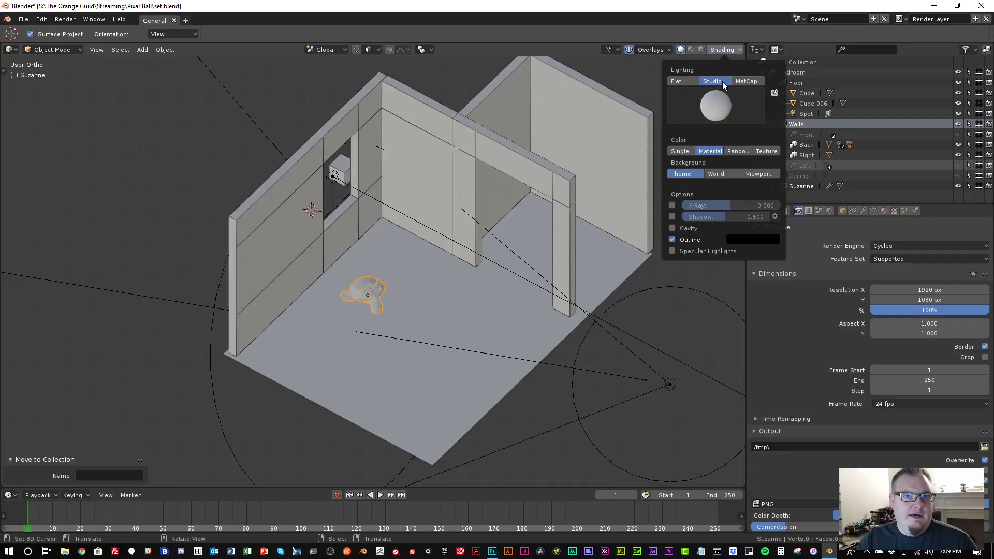
Check the available Studio lights, then set the solid shading lighting to MatCap
click(717, 101)
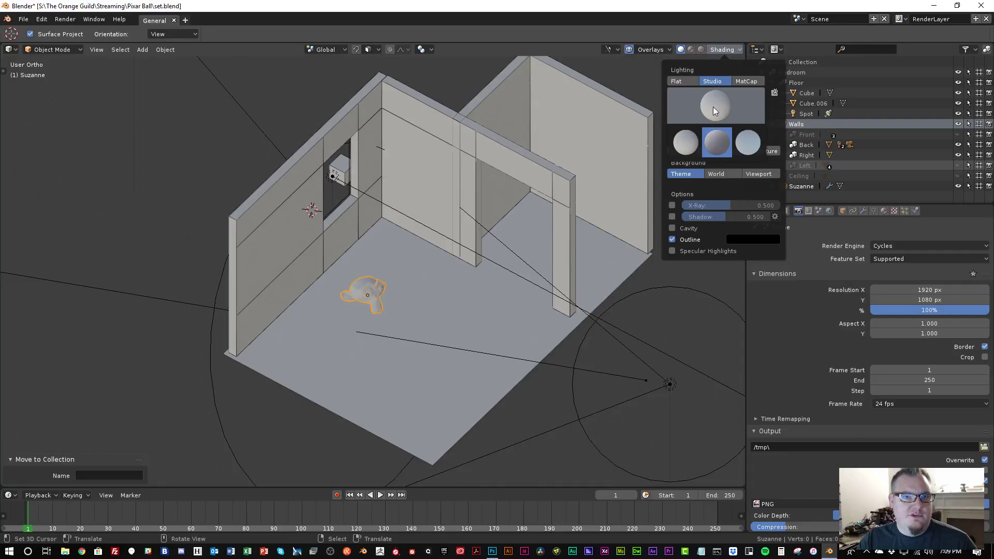
click(741, 84)
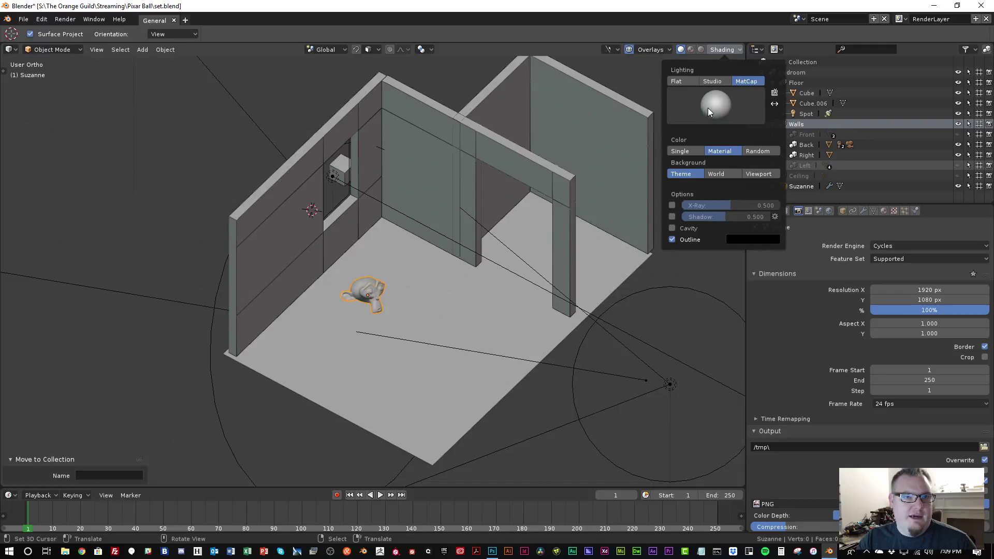
Try the glossy light gray MatCap on the bedroom, followed by the matte red one
click(707, 108)
click(677, 146)
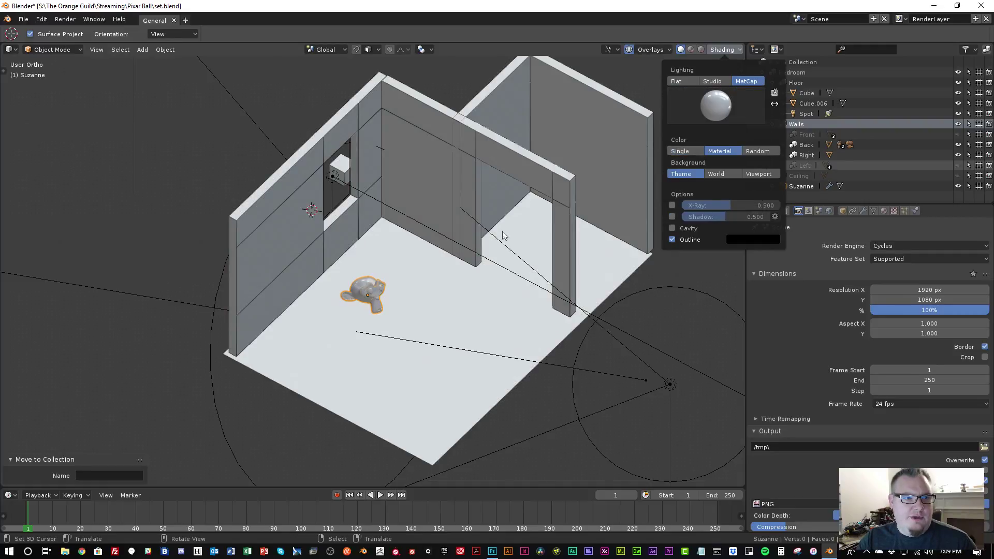
mouse_move(400, 256)
middle_down()
mouse_move(381, 250)
mouse_move(412, 259)
middle_up()
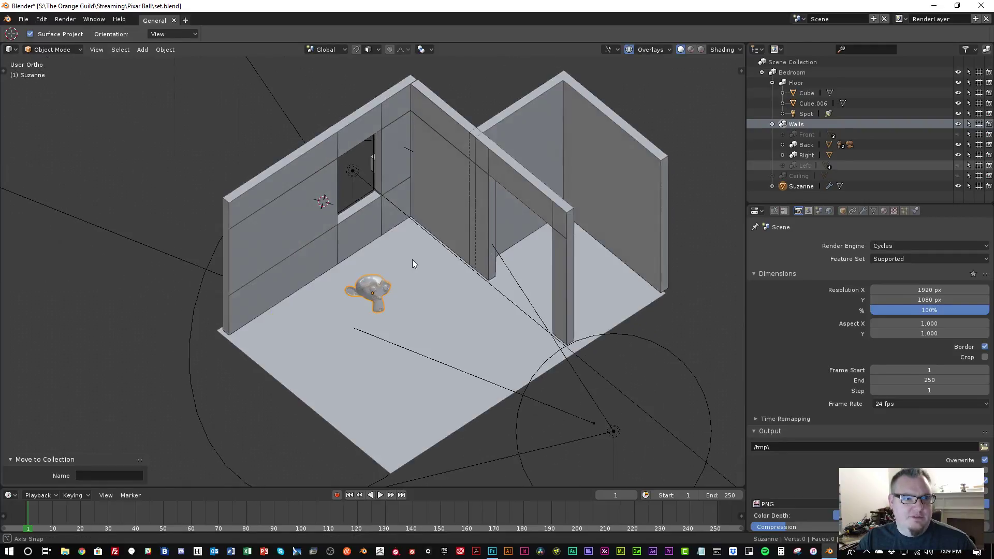
click(710, 51)
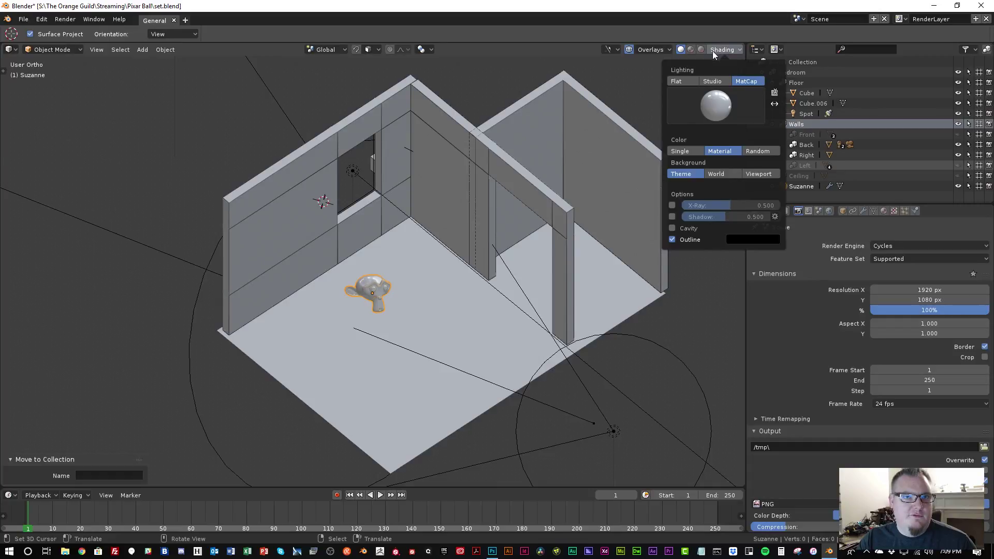
click(703, 101)
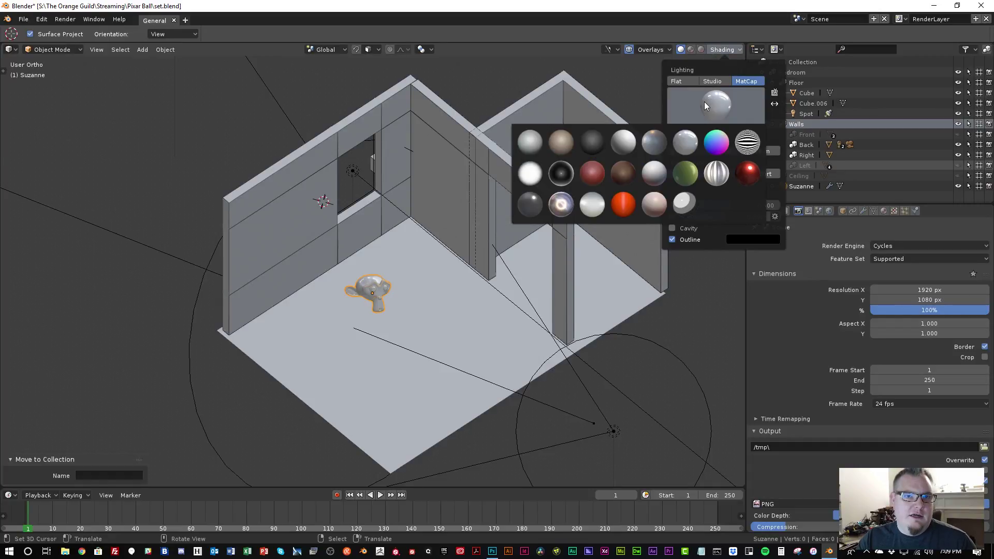
click(594, 175)
Try the glossy dark gray, pale pink, neutral light gray and beige basic_2.exr MatCaps on the bedroom
click(669, 116)
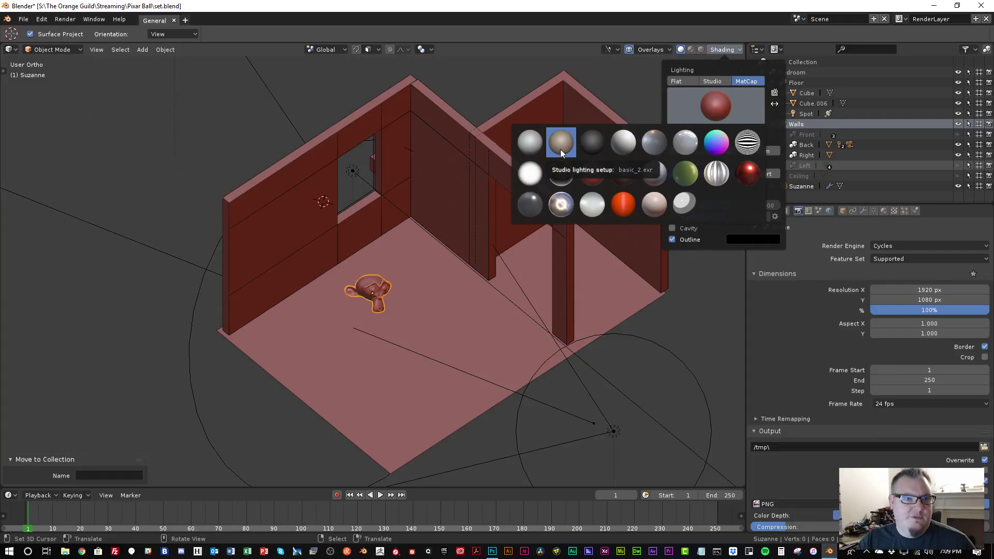
click(535, 203)
click(694, 98)
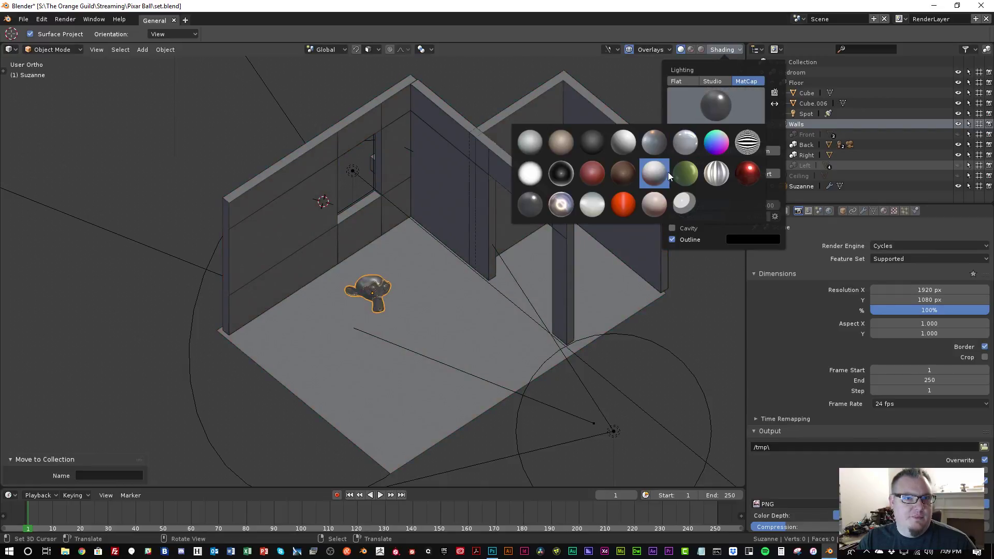
click(654, 204)
click(689, 121)
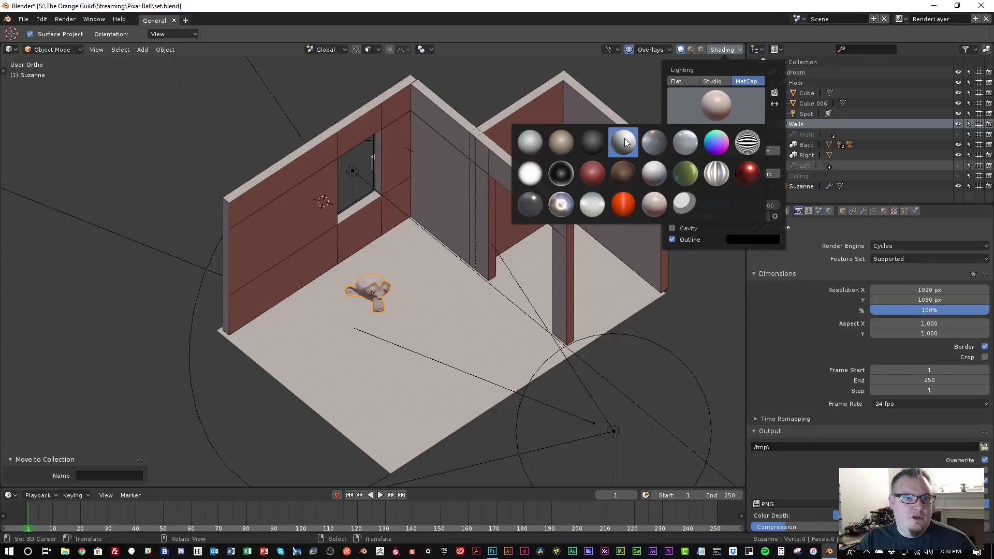
click(624, 141)
click(667, 112)
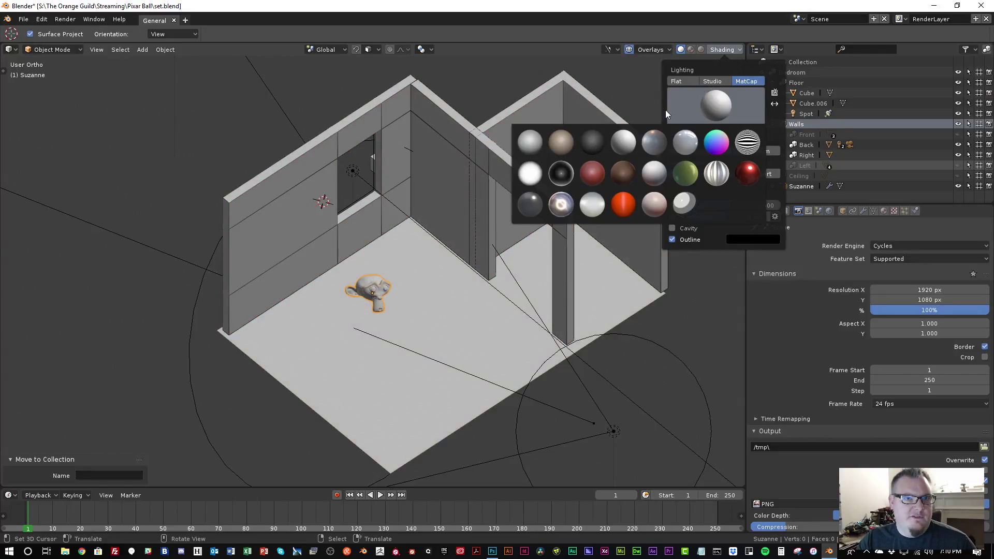
click(560, 143)
Try the olive green MatCap and the glossy dark red MatCap on the bedroom
click(720, 48)
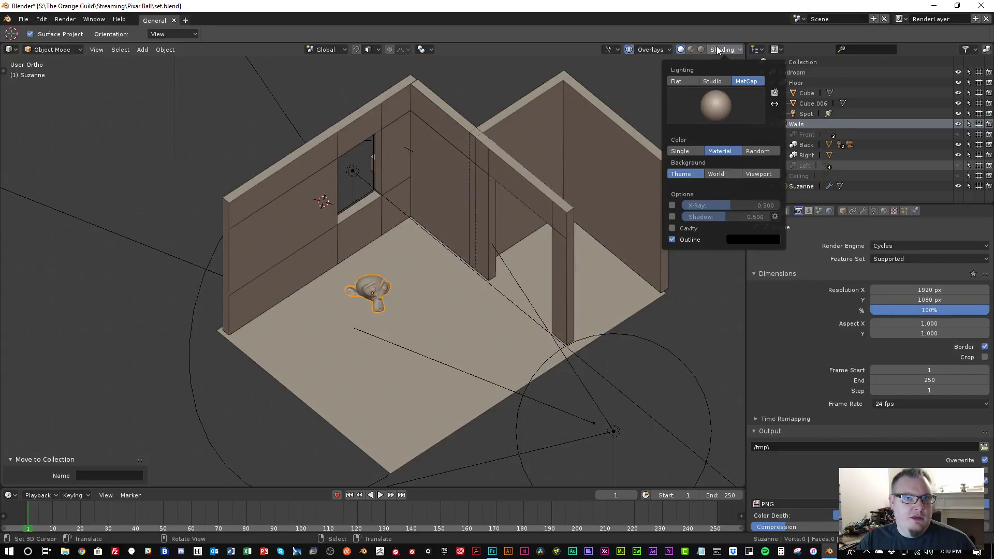
click(713, 100)
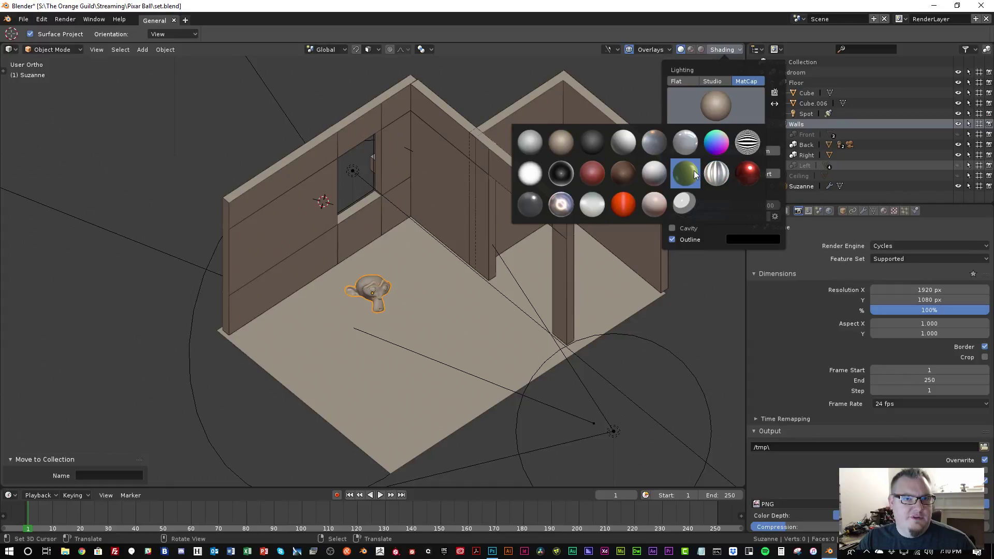
click(693, 169)
click(706, 100)
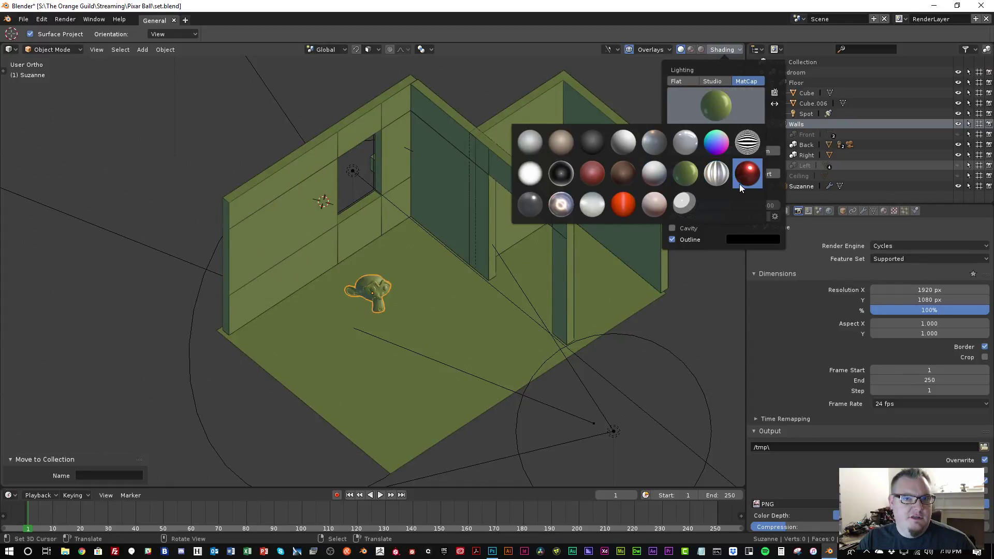
click(740, 183)
mouse_move(449, 227)
middle_down()
mouse_move(412, 207)
mouse_move(449, 222)
middle_up()
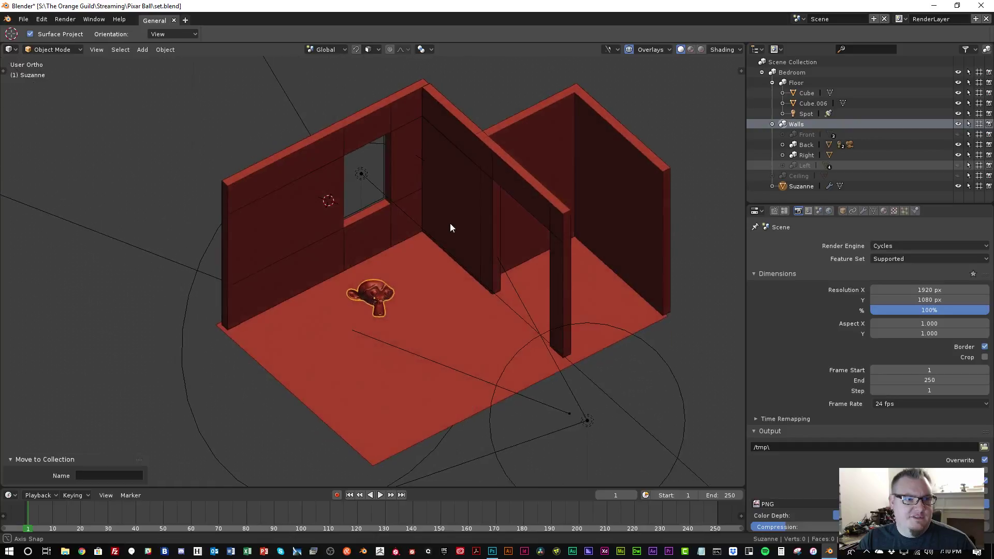
Open Suzanne's material settings, try a pinkish viewport Diffuse Color, and undo the color change
click(721, 49)
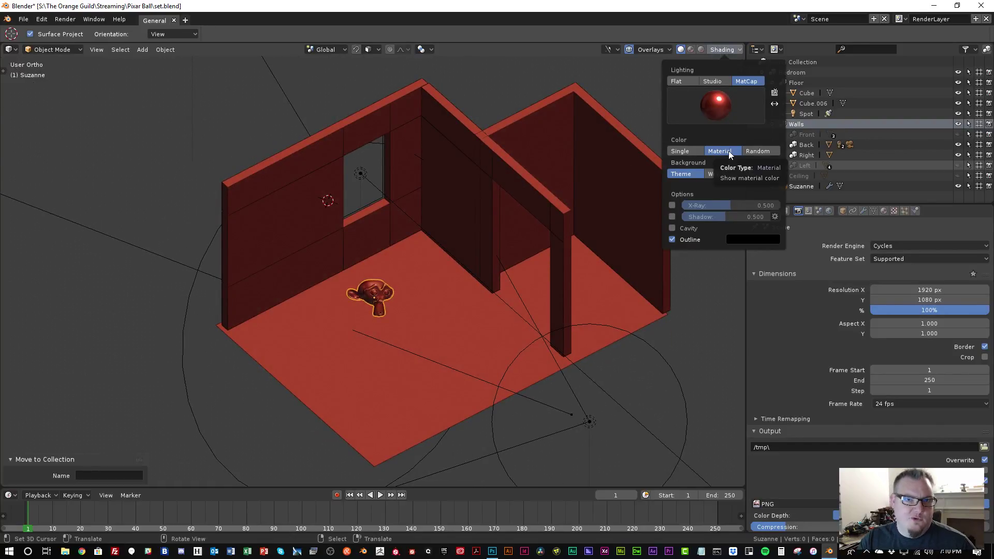
click(883, 210)
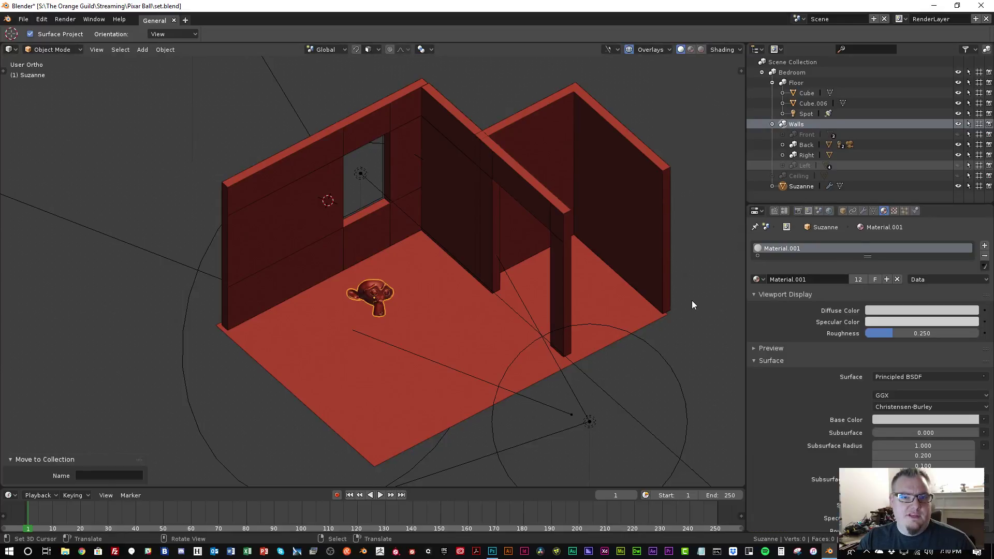
click(866, 311)
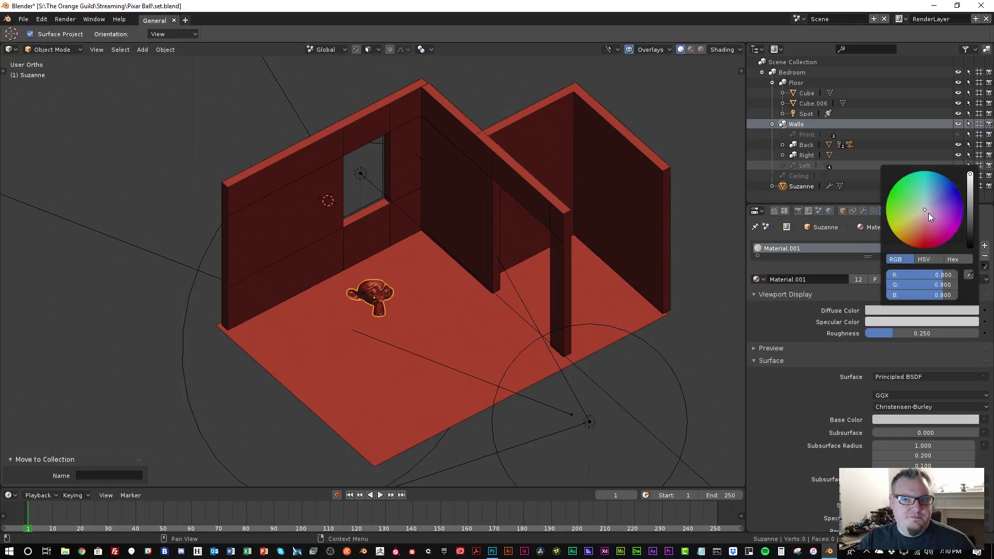
mouse_move(928, 213)
mouse_down()
mouse_move(931, 233)
mouse_move(897, 221)
mouse_move(895, 207)
mouse_move(911, 233)
mouse_move(926, 212)
mouse_up()
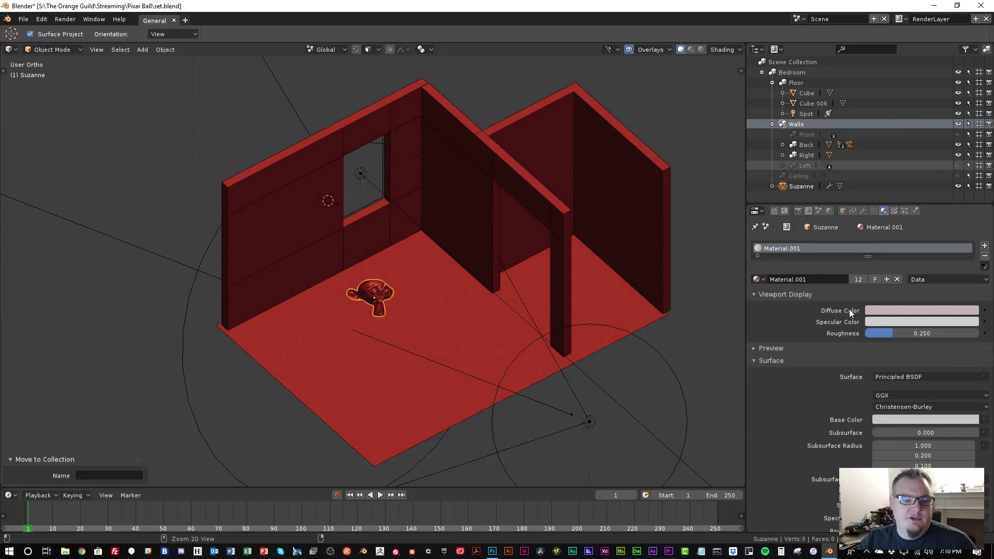
key(ctrl+z)
Set the solid shading MatCap to the white sphere with red and blue side tints
click(721, 49)
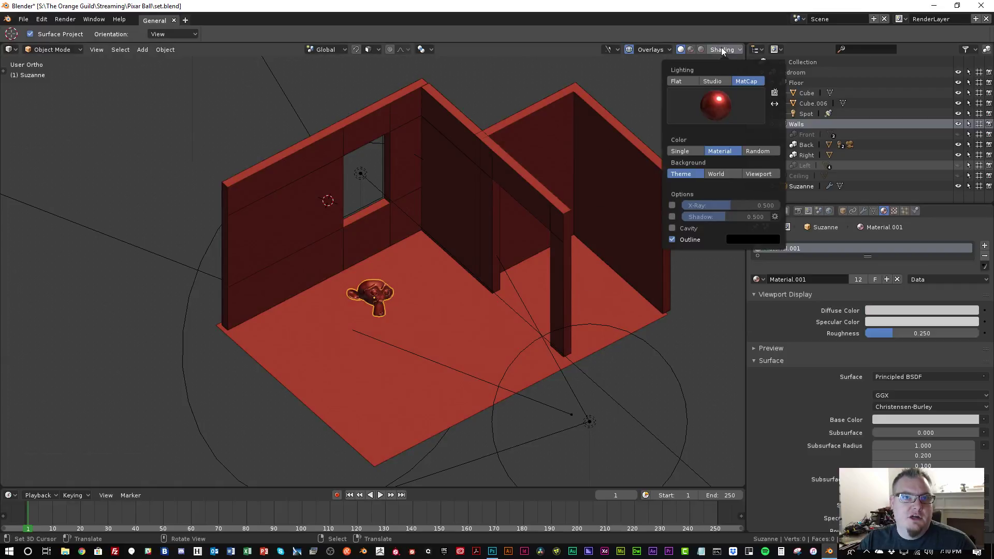
click(716, 110)
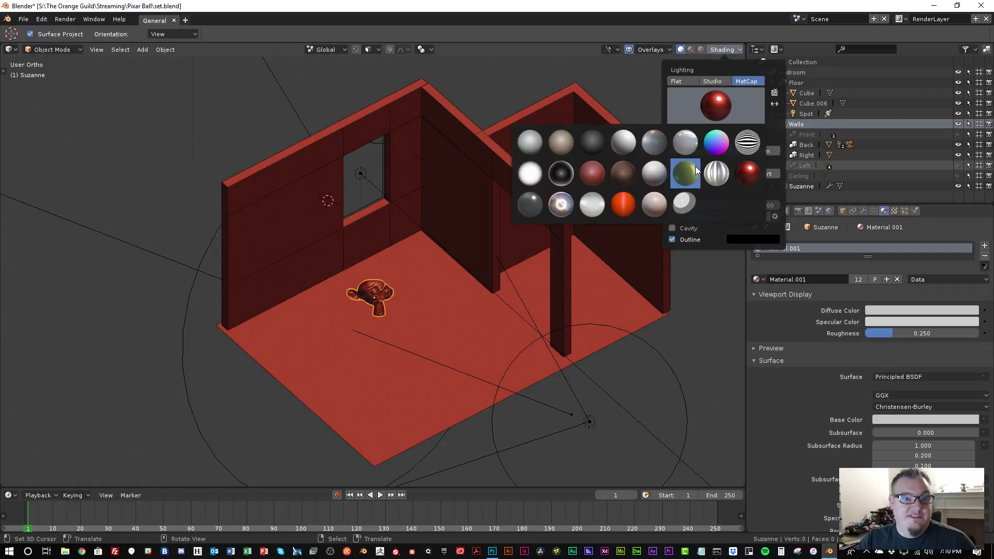
click(660, 170)
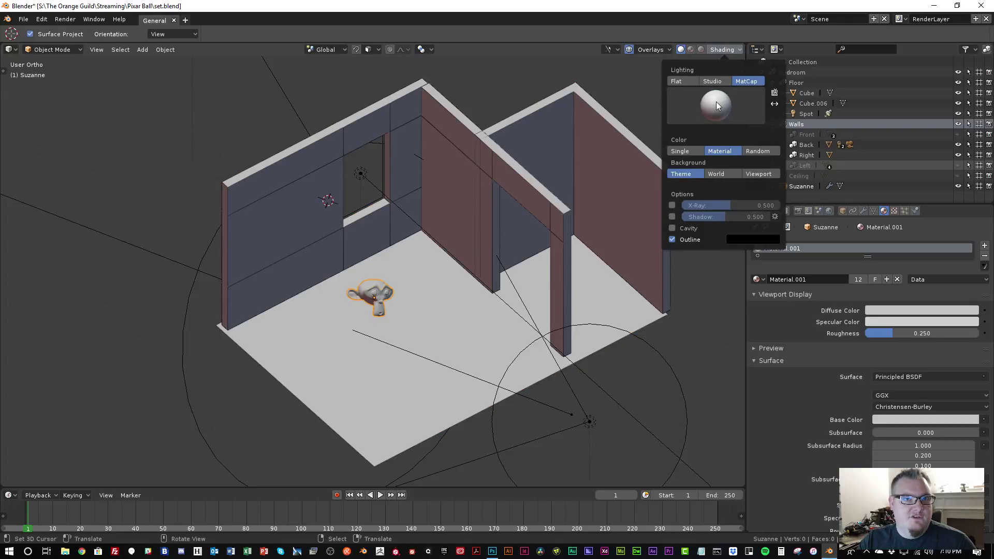
click(735, 46)
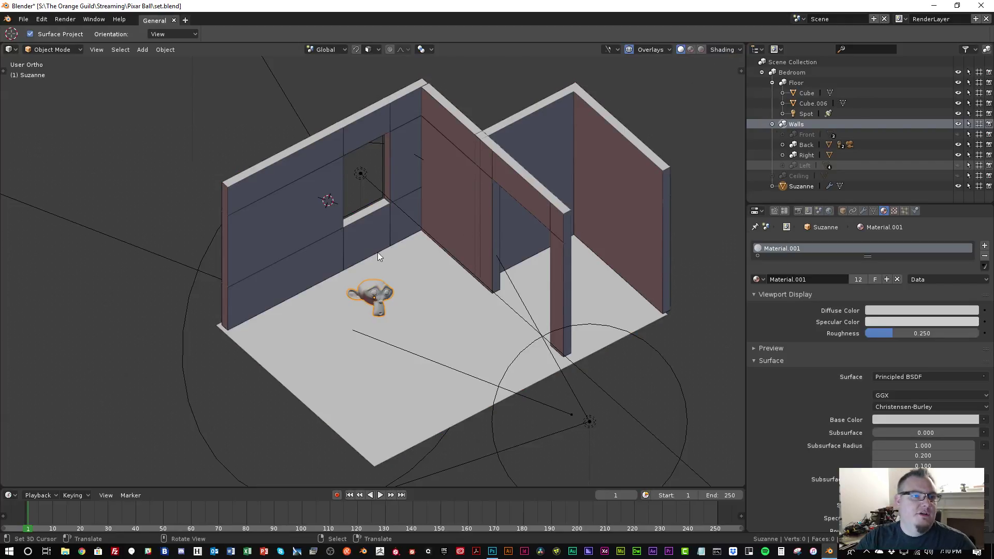
In front view, rotate Suzanne about -13.9° and lower her about 1.6" along the Z axis
key(KP_1)
key(KP_Decimal)
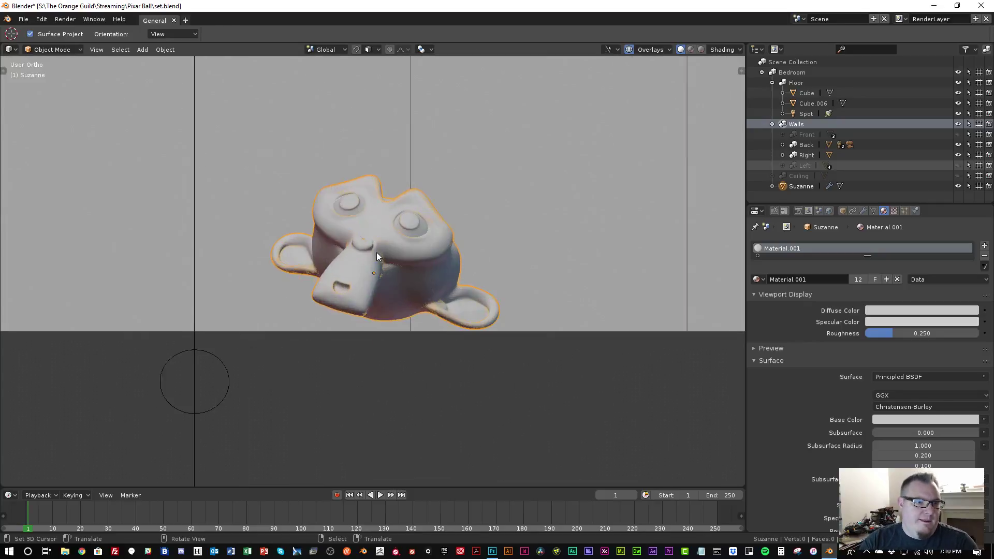
key(r)
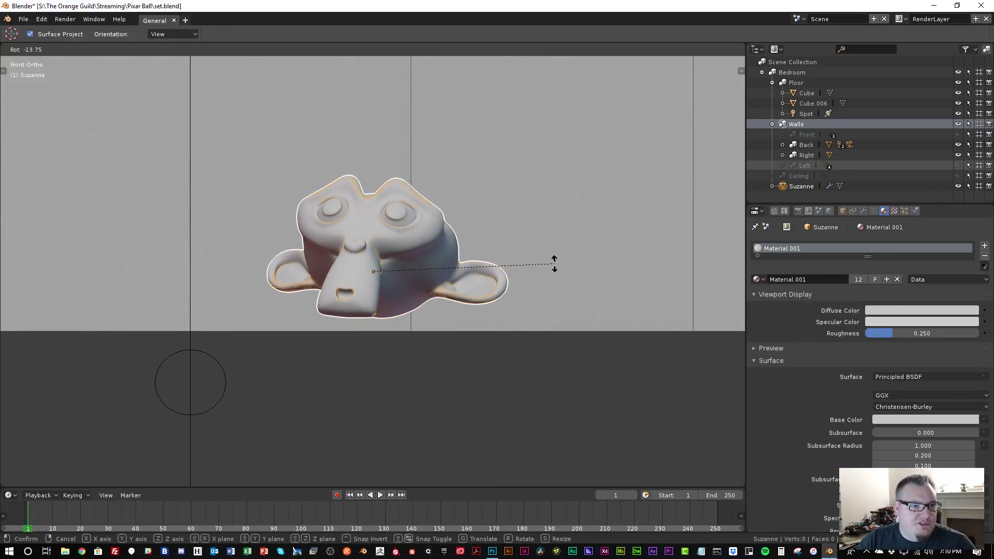
click(555, 261)
key(g)
key(z)
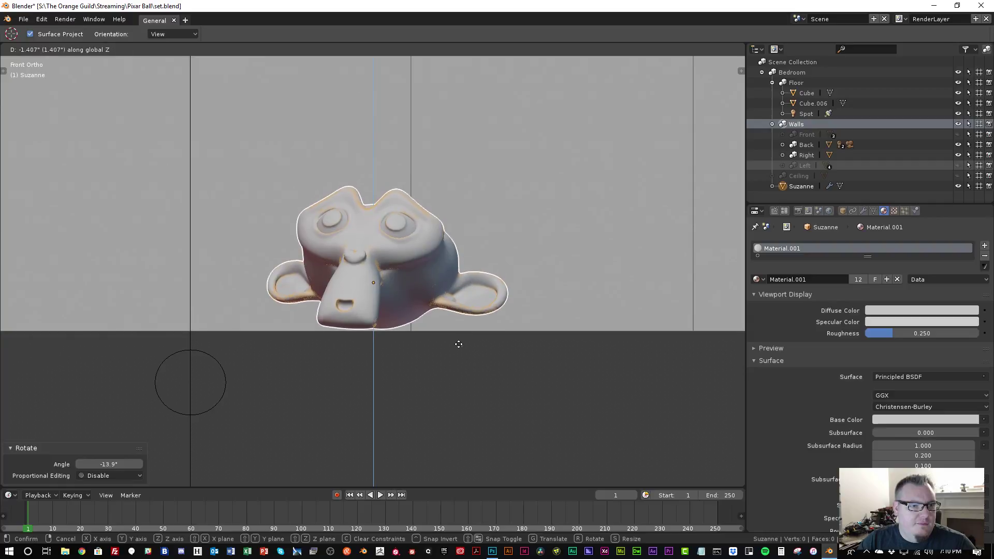
click(497, 325)
Rotate Suzanne about another -3° and raise her 59.4 thou along Z so she rests on the floor
key(r)
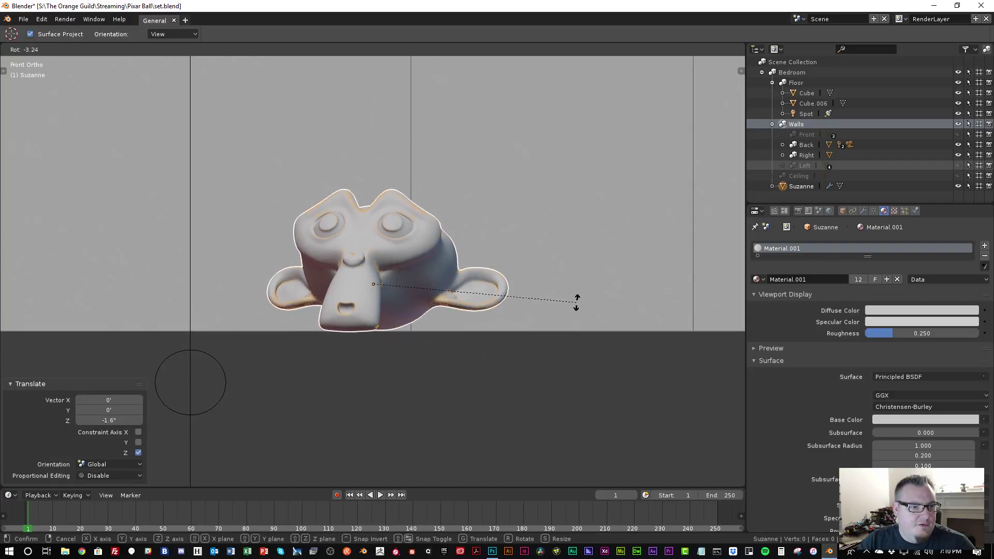
click(577, 303)
key(g)
key(z)
click(536, 314)
scroll(536, 314, down, 5)
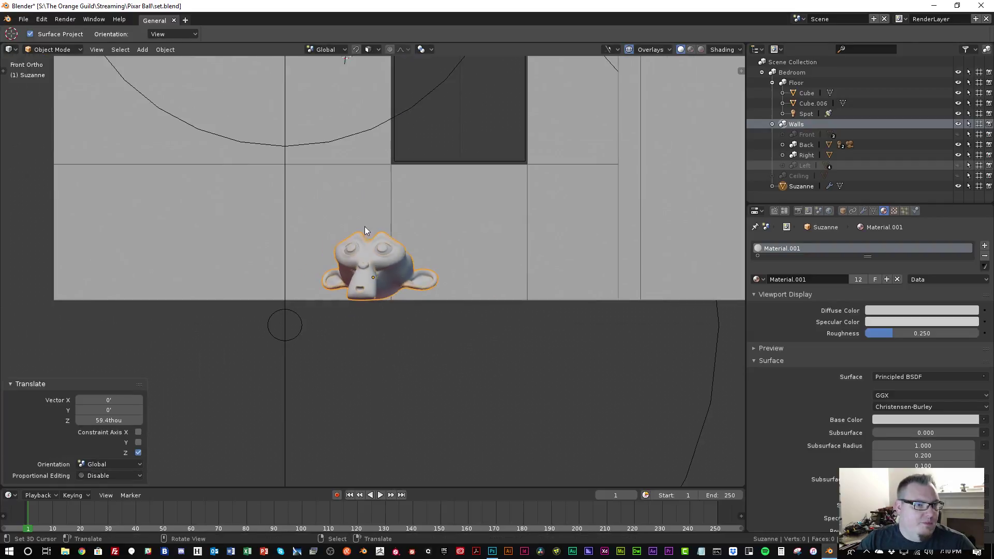
middle_drag(364, 225, 374, 287)
scroll(378, 291, up, 4)
scroll(378, 291, down, 1)
scroll(371, 280, down, 1)
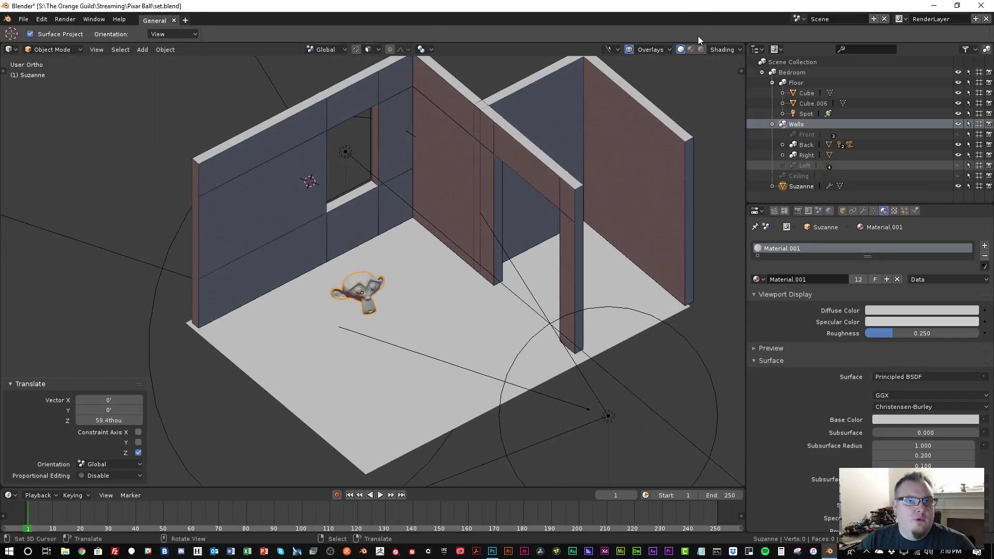
Try the X-Ray shading option on the bedroom and turn it off again
click(720, 49)
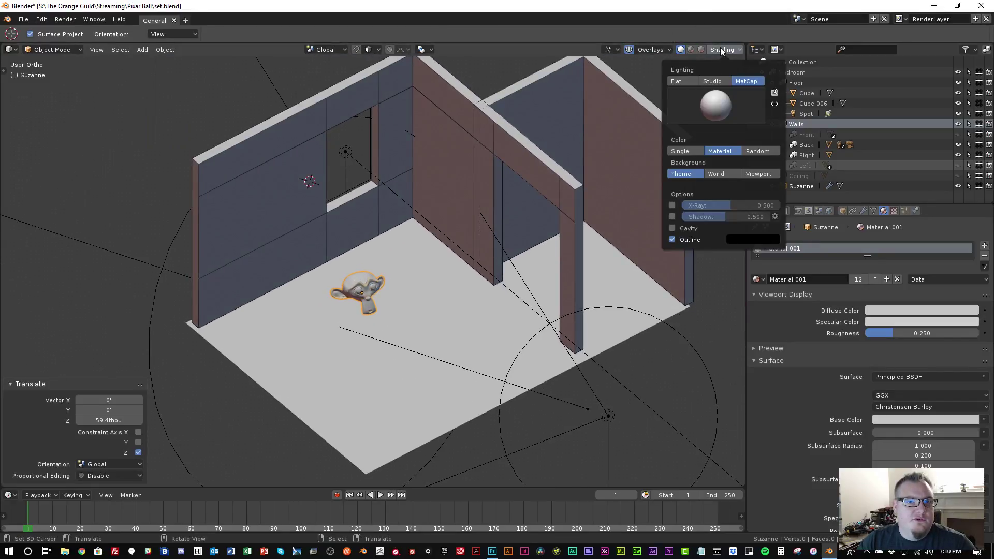
click(673, 206)
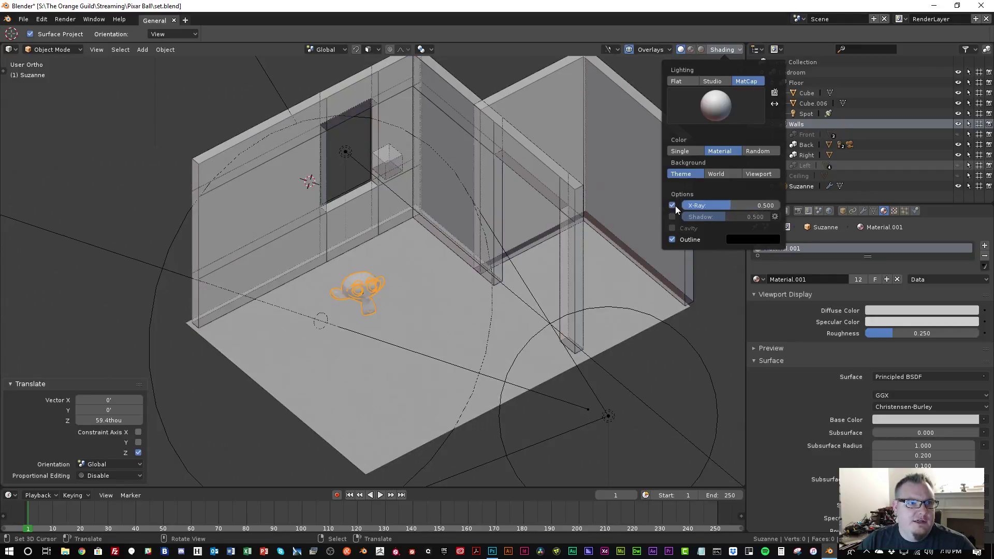
click(675, 206)
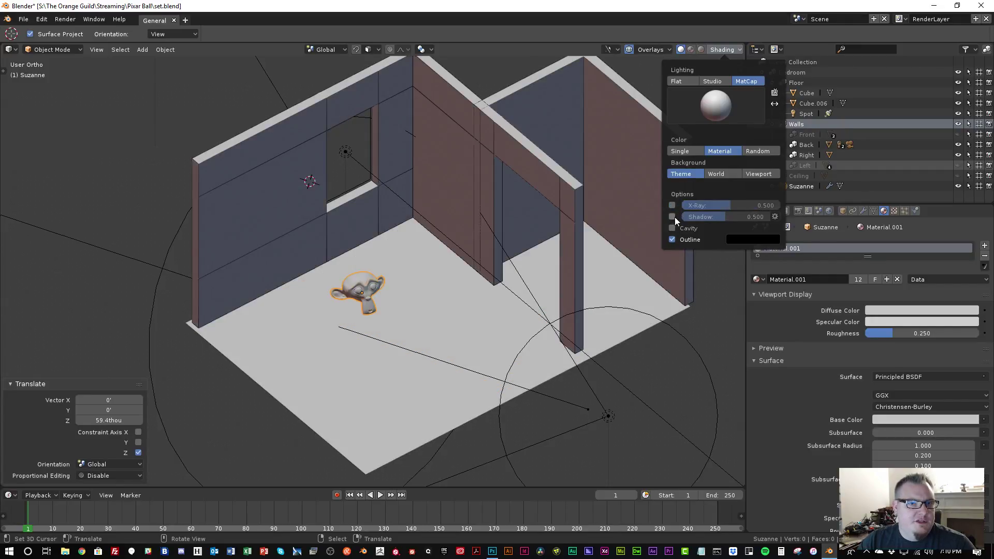
Enable Shadow in the shading options, increase its strength, and enable Cavity
click(672, 216)
drag(722, 217, 758, 217)
click(685, 232)
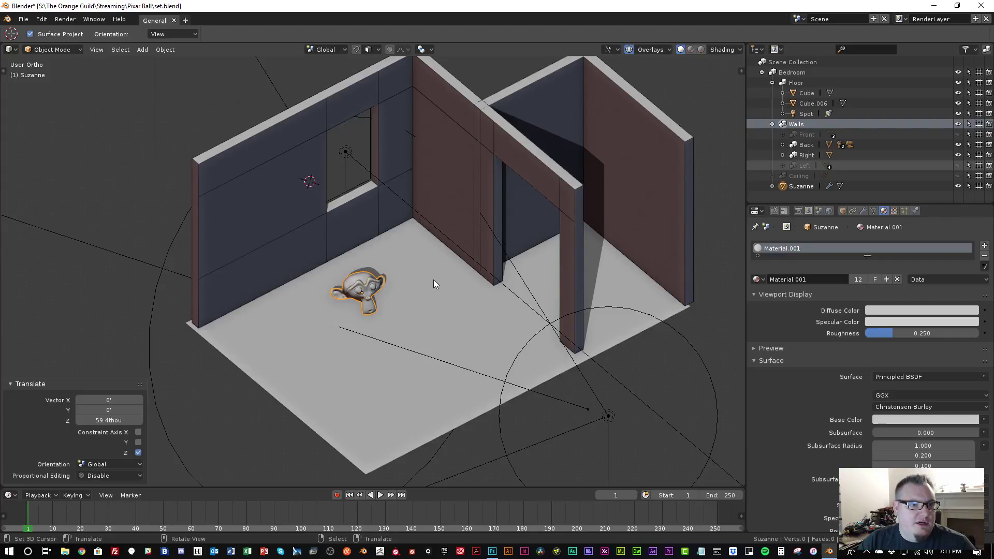
middle_drag(434, 279, 443, 296)
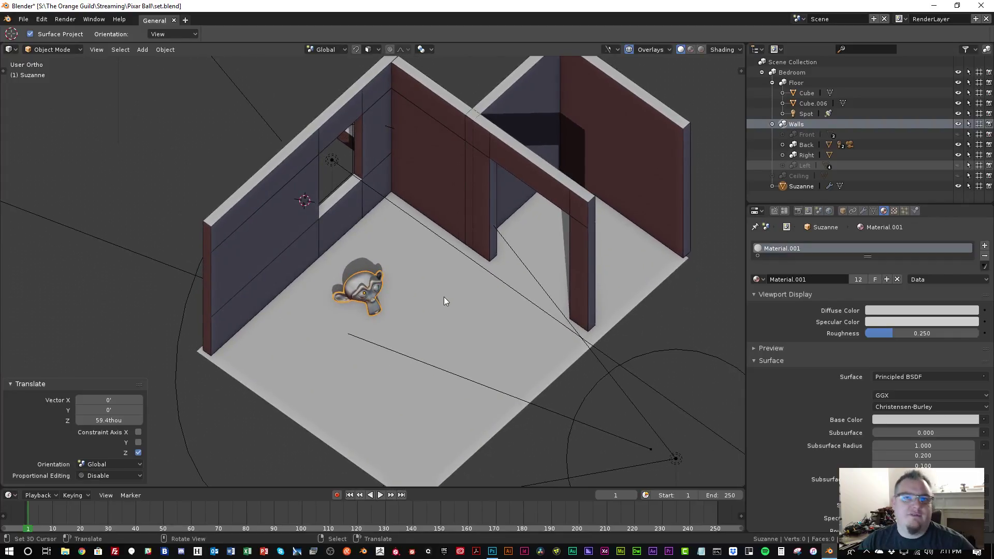
Make the Left and Front wall collections visible again
scroll(443, 284, down, 2)
middle_drag(413, 233, 515, 242)
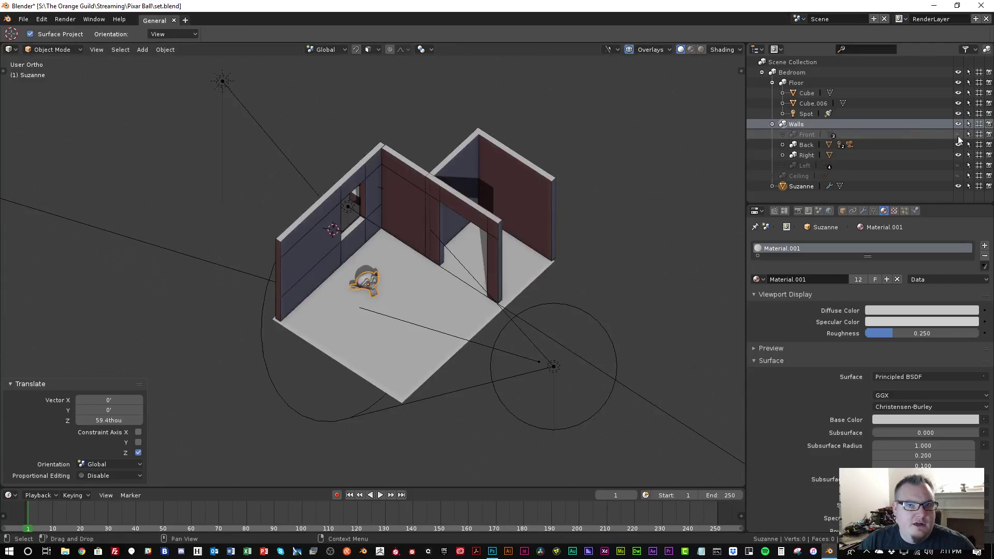
click(958, 165)
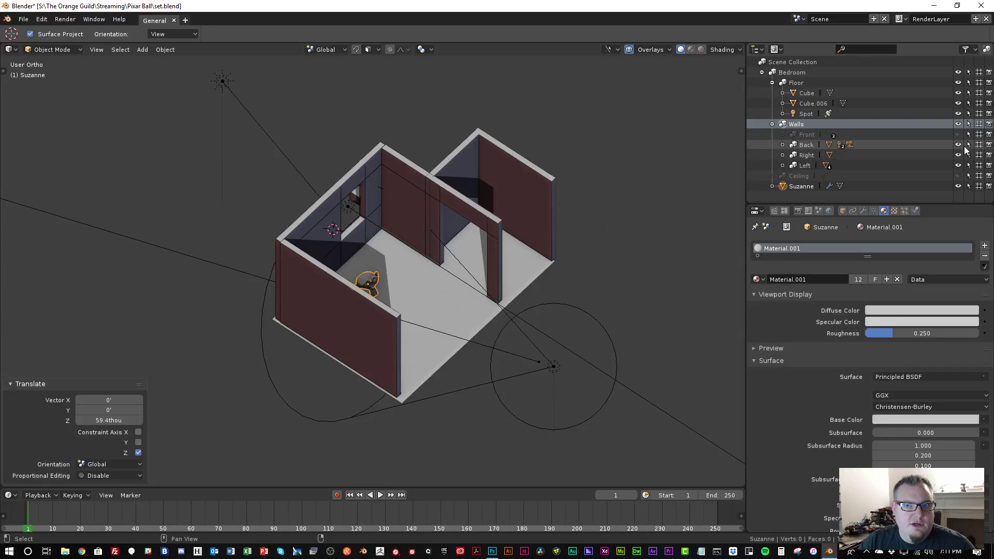
click(958, 134)
Try moving the Spot and Sun lights to test their effect on the viewport shadows, cancelling both moves
scroll(496, 220, down, 2)
middle_drag(497, 220, 410, 268)
click(503, 373)
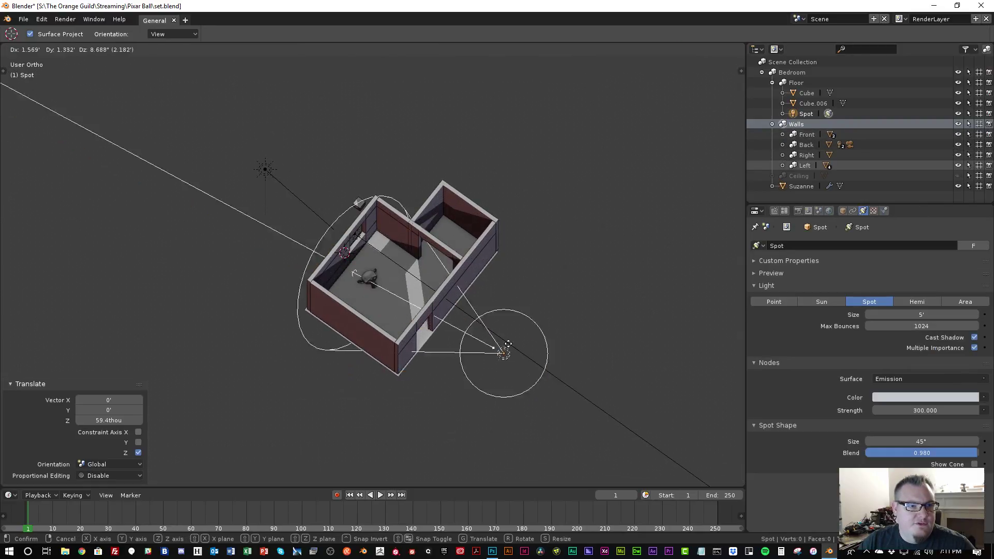
scroll(384, 247, up, 3)
right_click(280, 169)
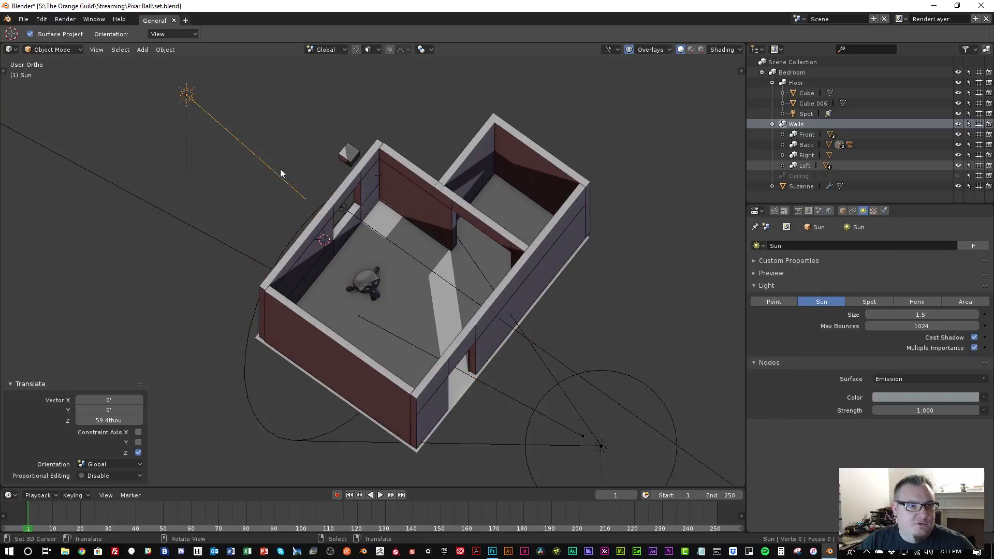
key(g)
right_click(304, 172)
Try moving the Area light in the window and the Spot light again, cancelling both moves
middle_drag(299, 244, 277, 250)
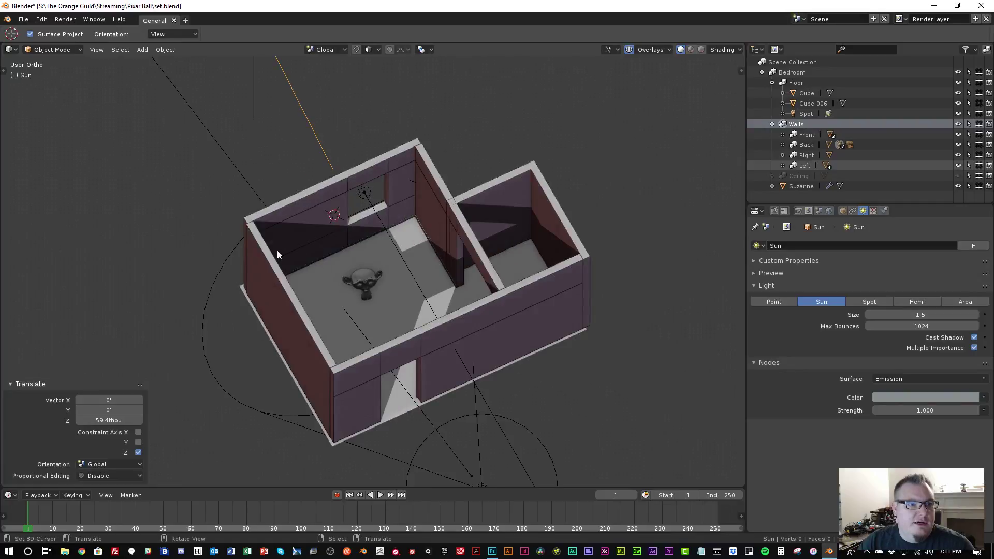
scroll(386, 245, down, 4)
right_click(367, 237)
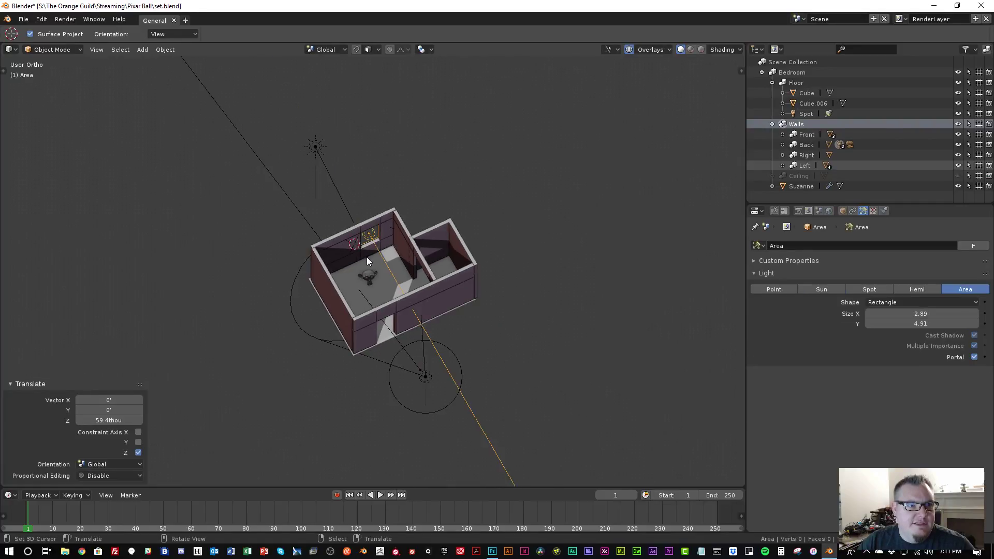
key(g)
key(Escape)
right_click(426, 398)
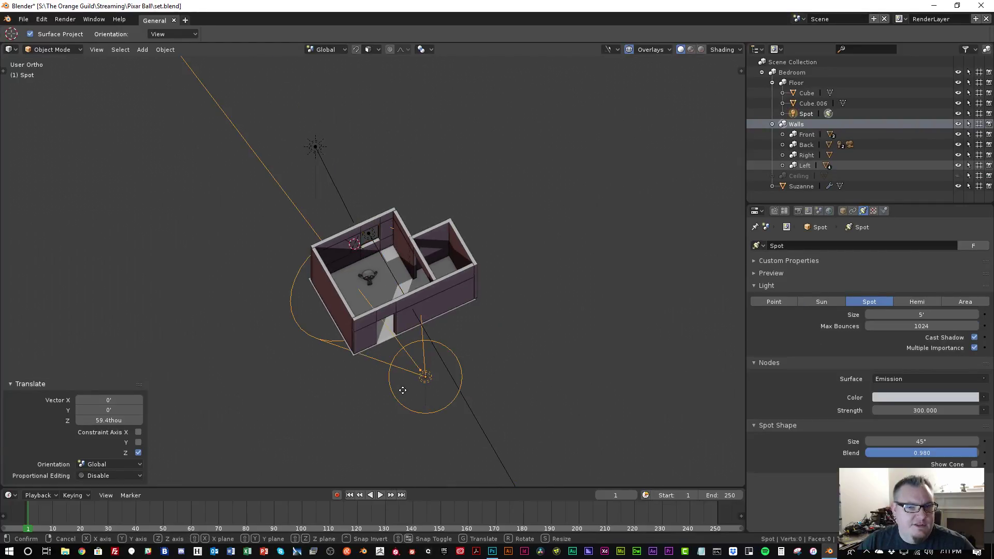
scroll(392, 232, up, 5)
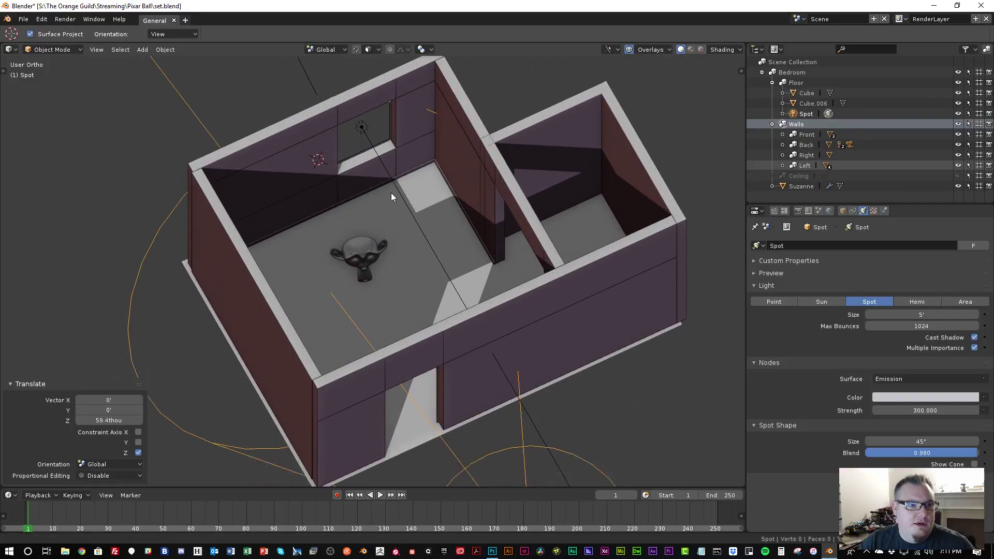
Review the Lights section of the user preferences, try adjusting the direction of the three specular lights, and close the preferences
click(24, 19)
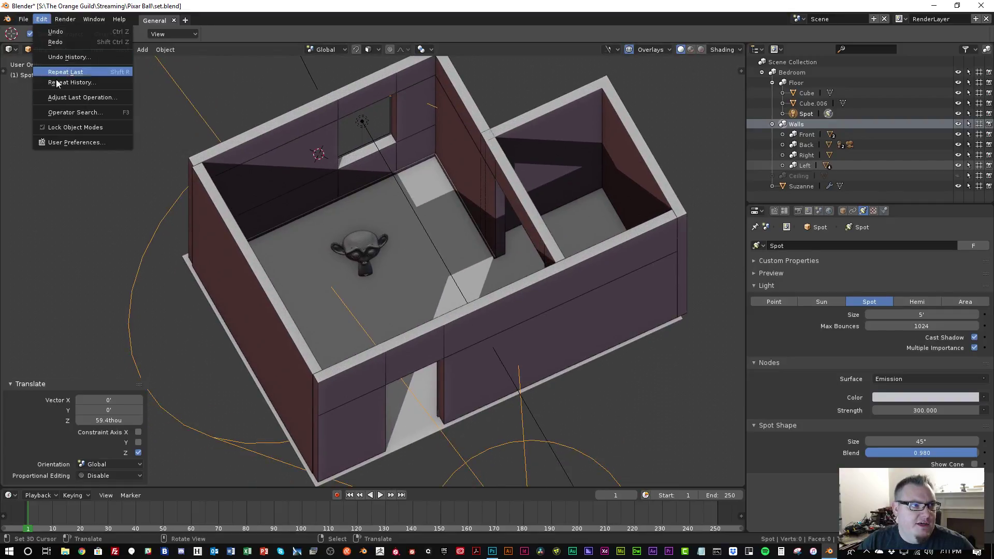
click(66, 143)
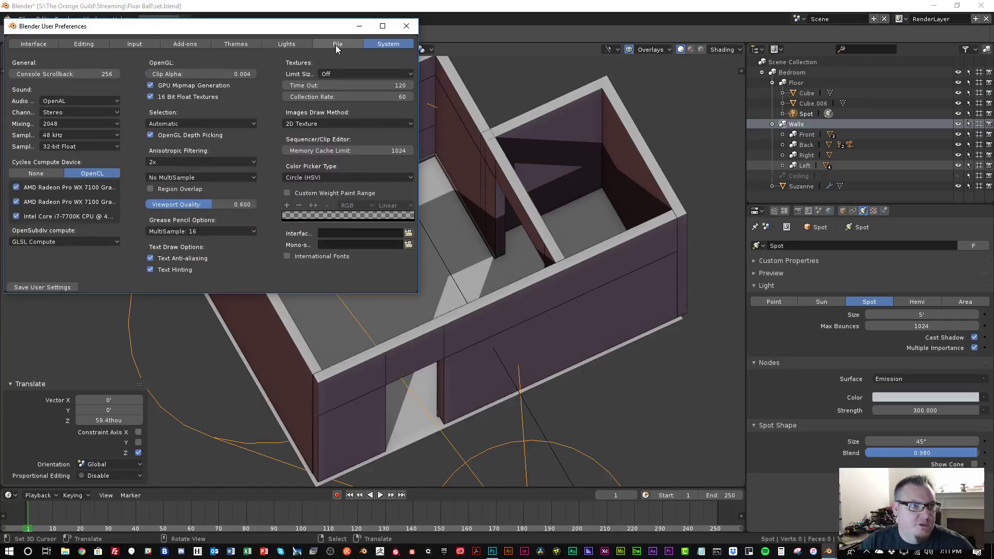
click(298, 46)
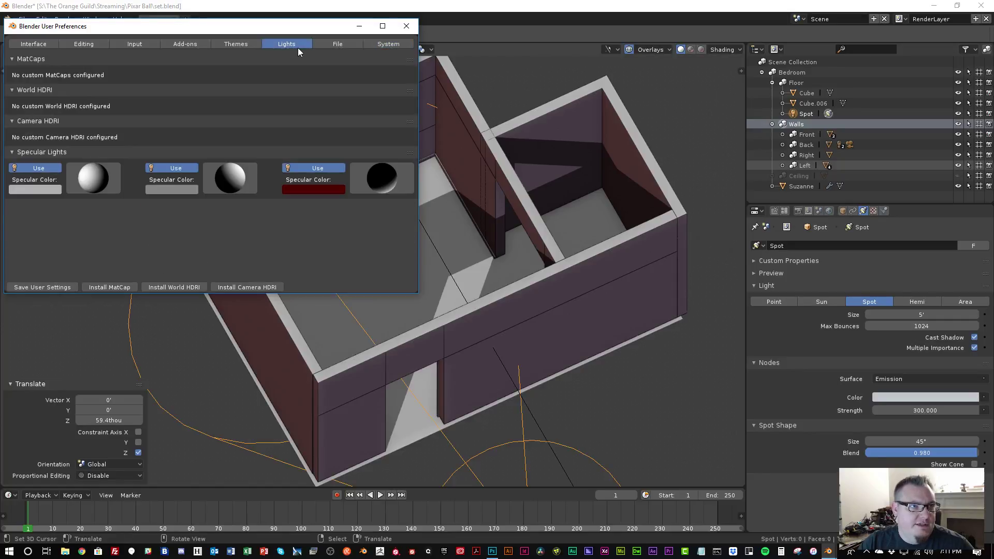
click(104, 186)
mouse_move(98, 189)
mouse_down()
mouse_move(109, 188)
mouse_move(112, 200)
mouse_up()
key(ctrl+z)
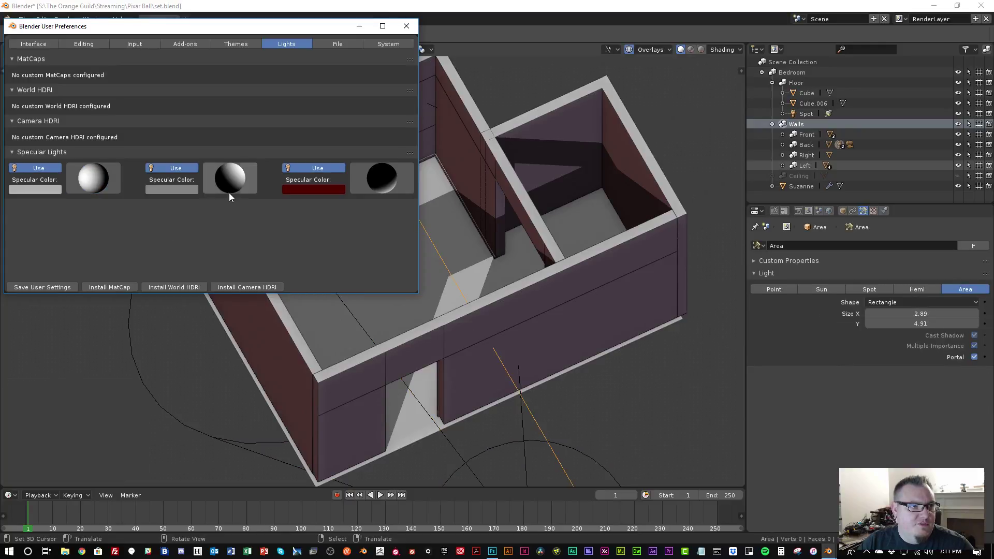
drag(228, 188, 247, 203)
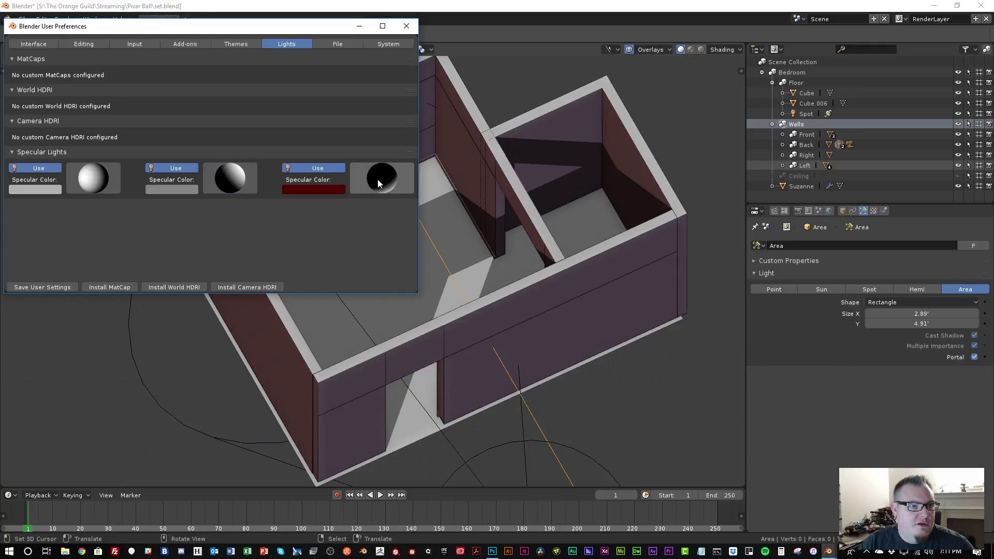
mouse_move(377, 179)
mouse_down()
mouse_move(367, 156)
mouse_move(388, 185)
mouse_up()
key(ctrl+z)
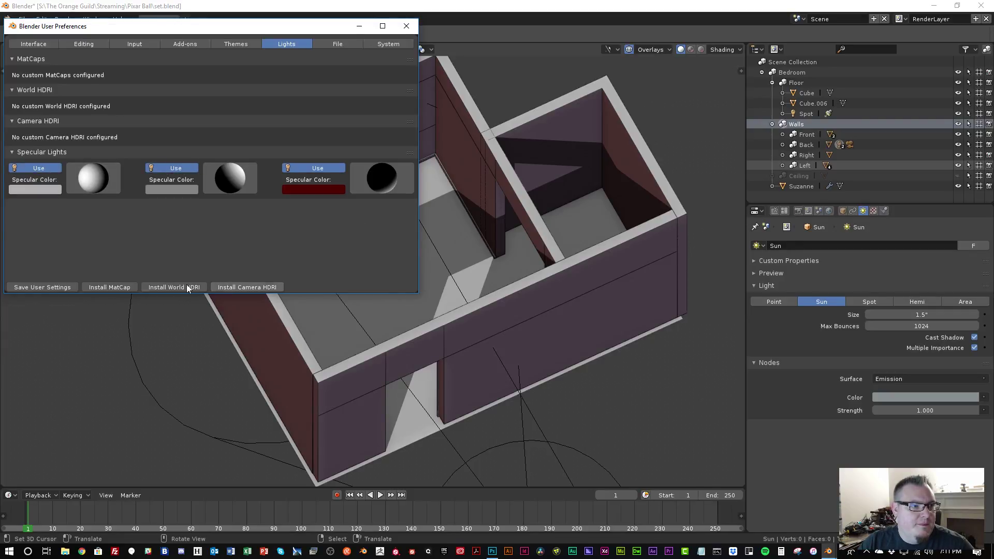
click(406, 25)
Hide the Left and Front wall collections to open up the view into the bedroom
scroll(453, 265, down, 3)
middle_drag(449, 266, 466, 246)
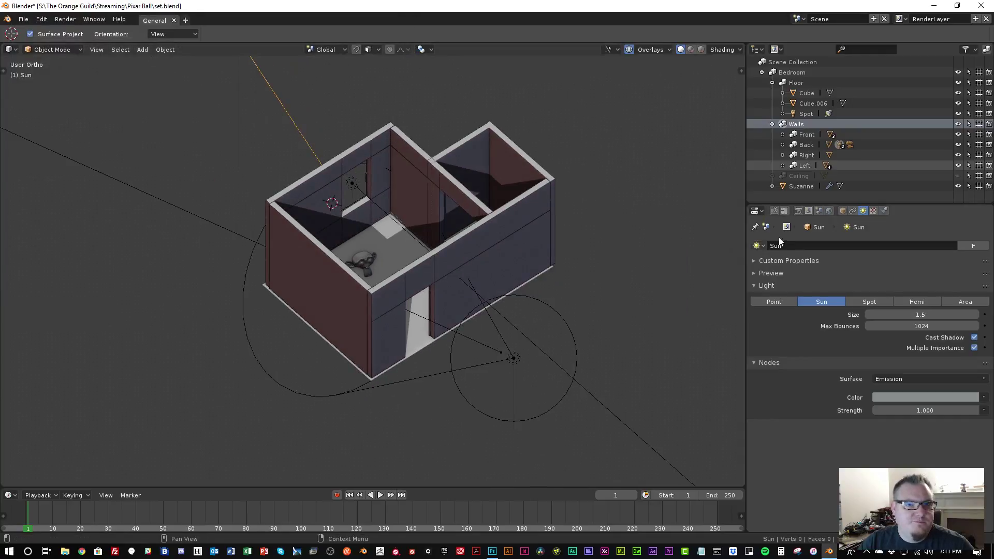
click(958, 165)
click(958, 134)
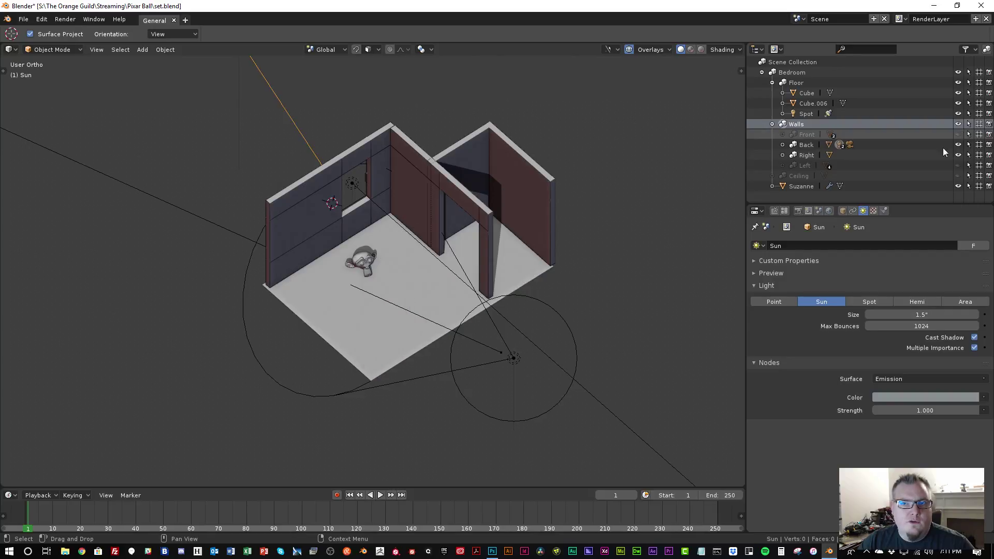
scroll(406, 265, up, 5)
middle_drag(407, 265, 390, 244)
shift+middle_drag(419, 193, 454, 242)
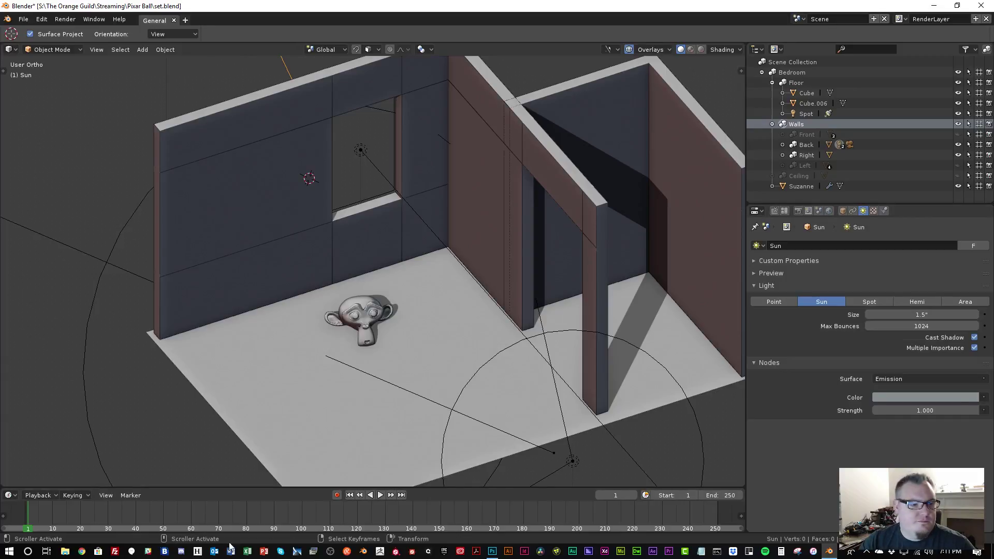
Switch to Photoshop, dock the floating Set Plan.psd window to examine the furniture layout, and return to Blender
click(491, 551)
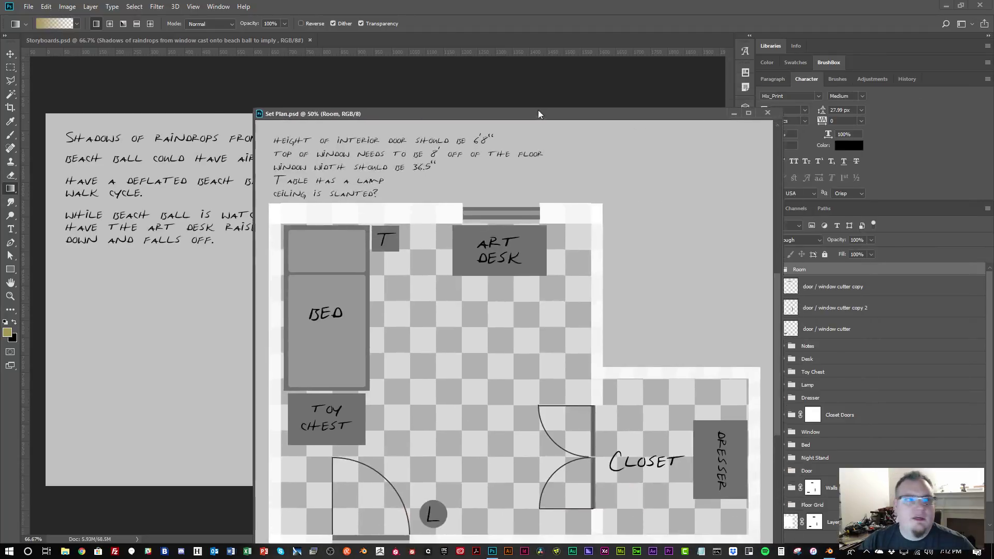
drag(538, 110, 502, 36)
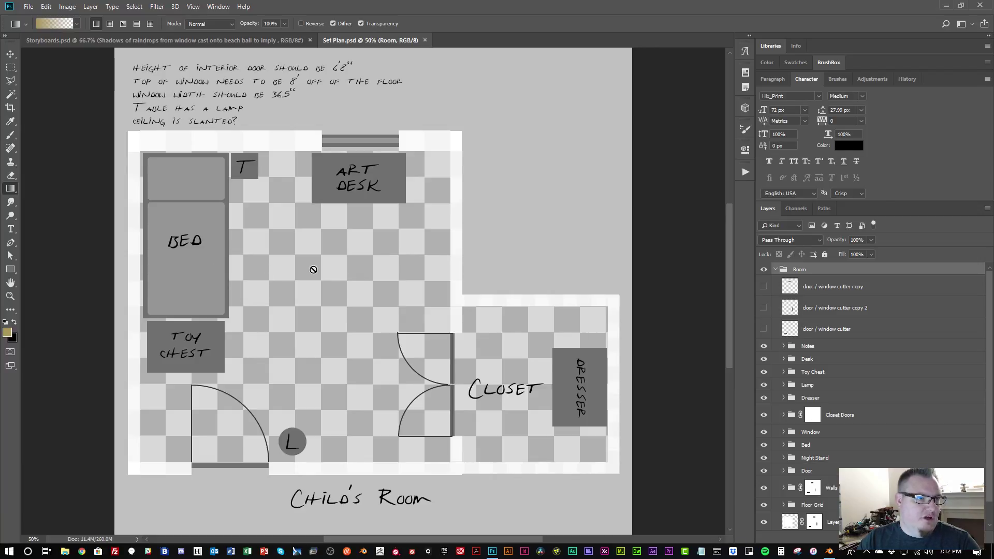
key(alt+Tab)
Add a cube to the bedroom as the placeholder for the bed
middle_drag(400, 288, 388, 267)
key(shift+a)
mouse_move(350, 283)
click(382, 306)
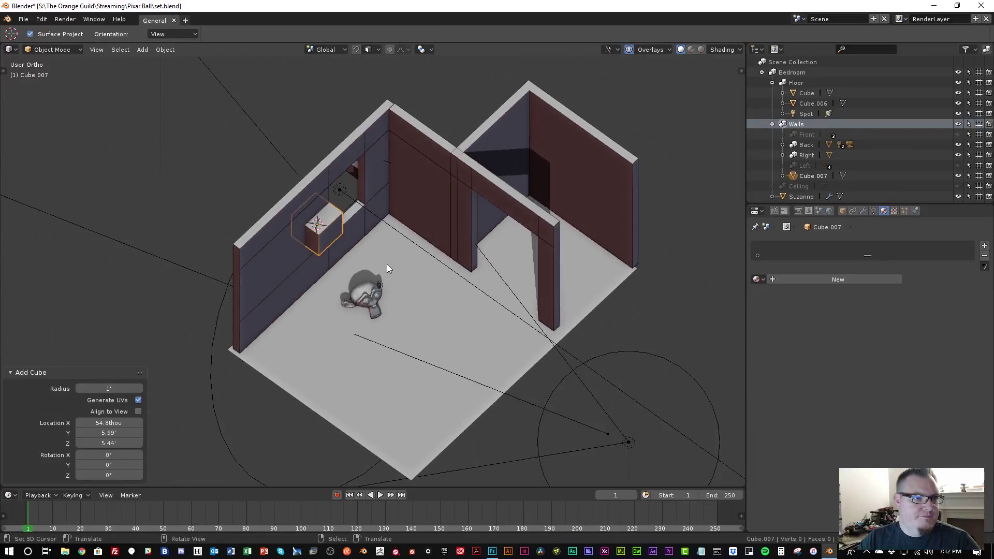
Set the bed cube's dimensions to 3.5' in X and 6.5' in Y
key(n)
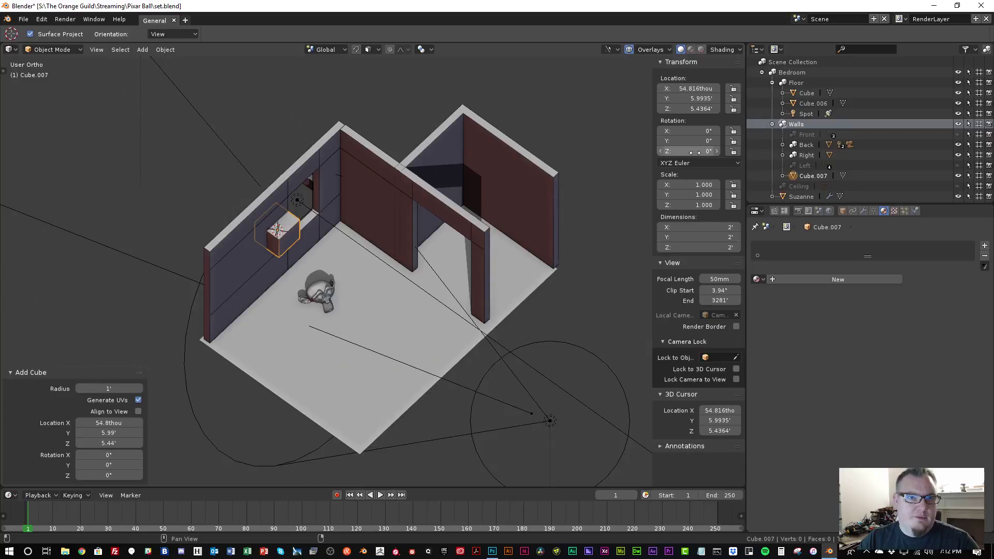
click(698, 228)
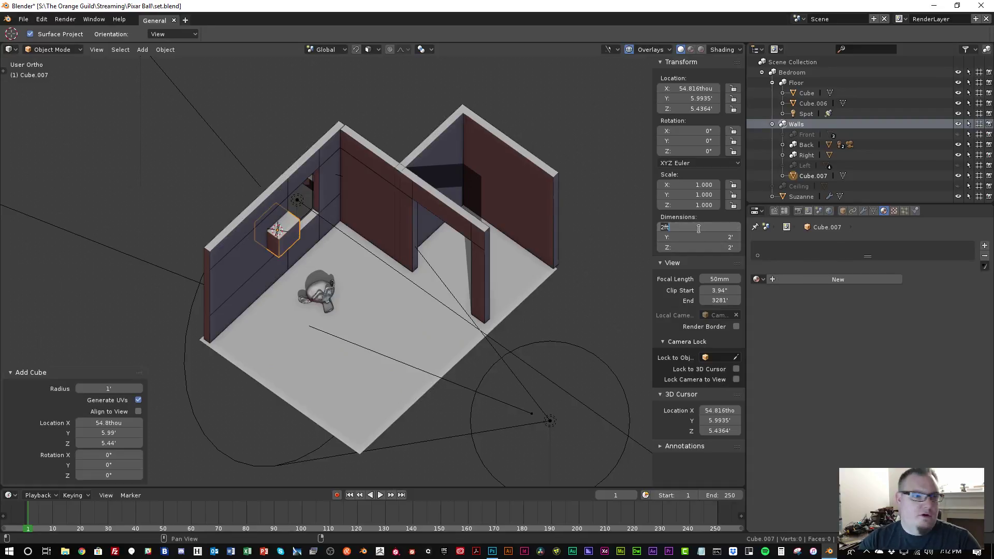
text(3.)
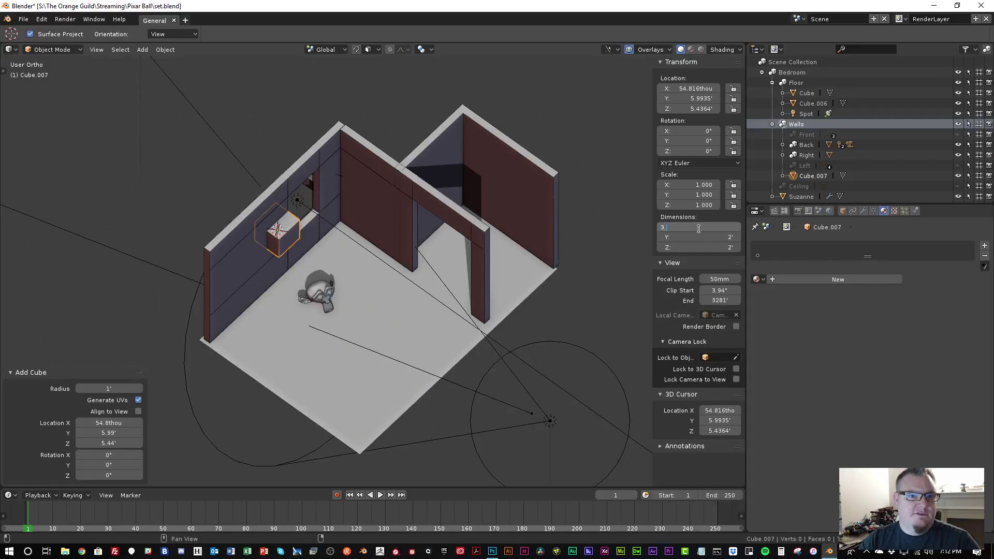
text(5)
key(Return)
click(698, 238)
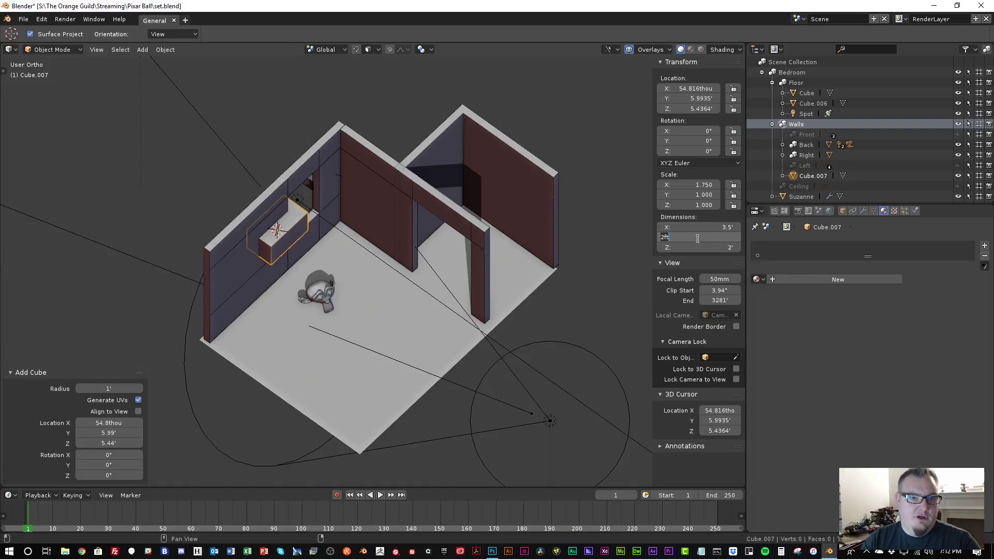
text(6.5)
key(Return)
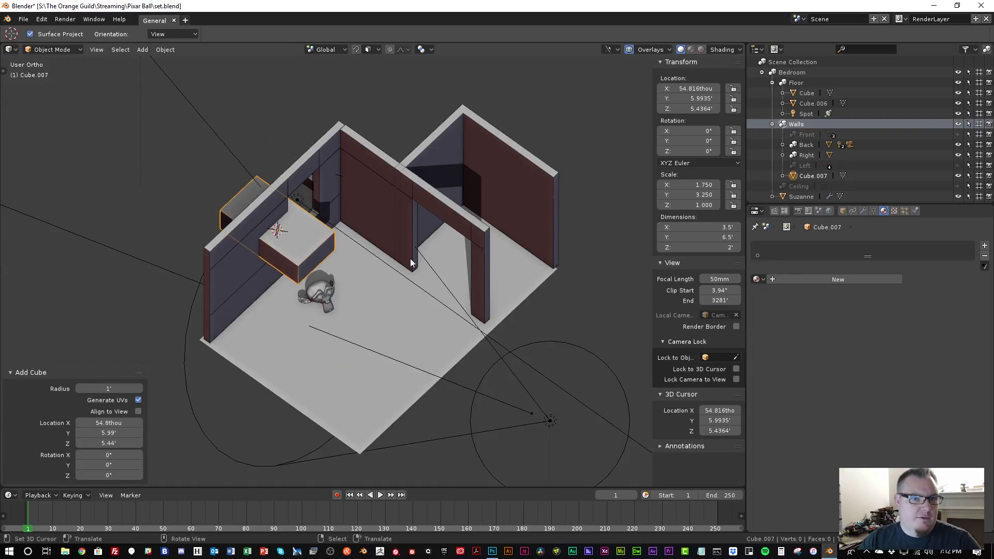
Move the bed block in top view into the back-left corner of the room, at about X -4.55', Y 2.65'
middle_drag(351, 325, 355, 284)
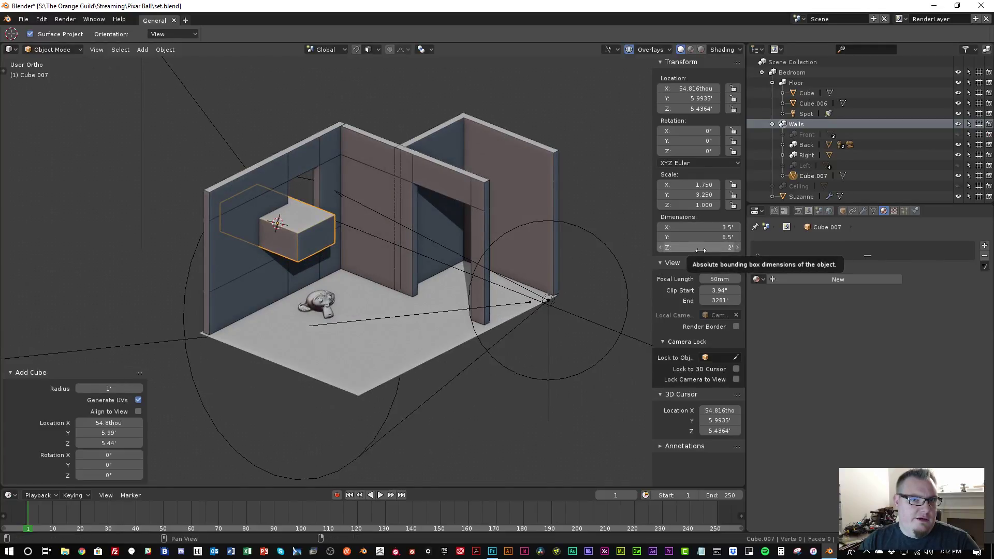
key(KP_7)
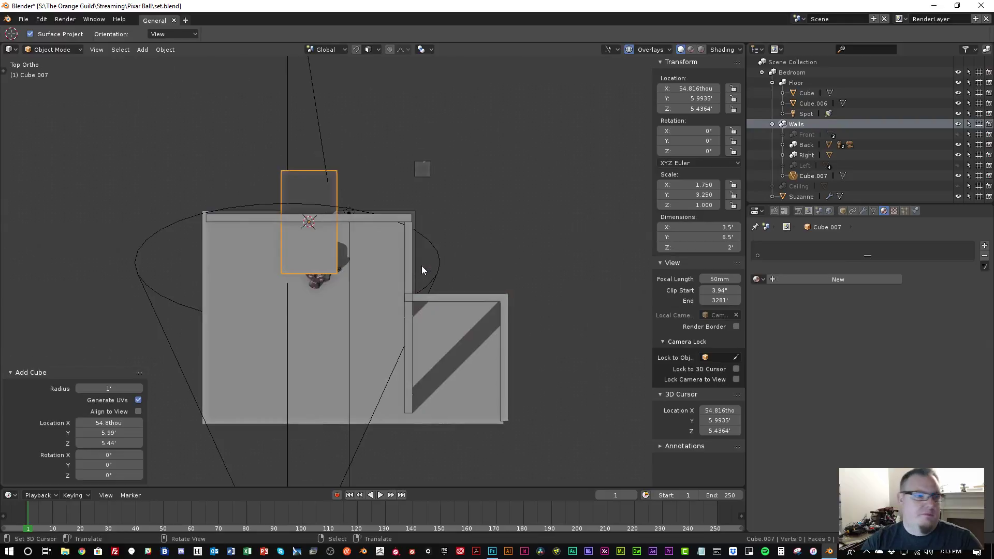
drag(324, 203, 253, 253)
scroll(252, 249, up, 2)
key(g)
click(240, 228)
Lower the bed block along Z by about 3.9' and a further 6.07" so it rests on the floor
middle_drag(275, 302, 359, 212)
key(g)
key(z)
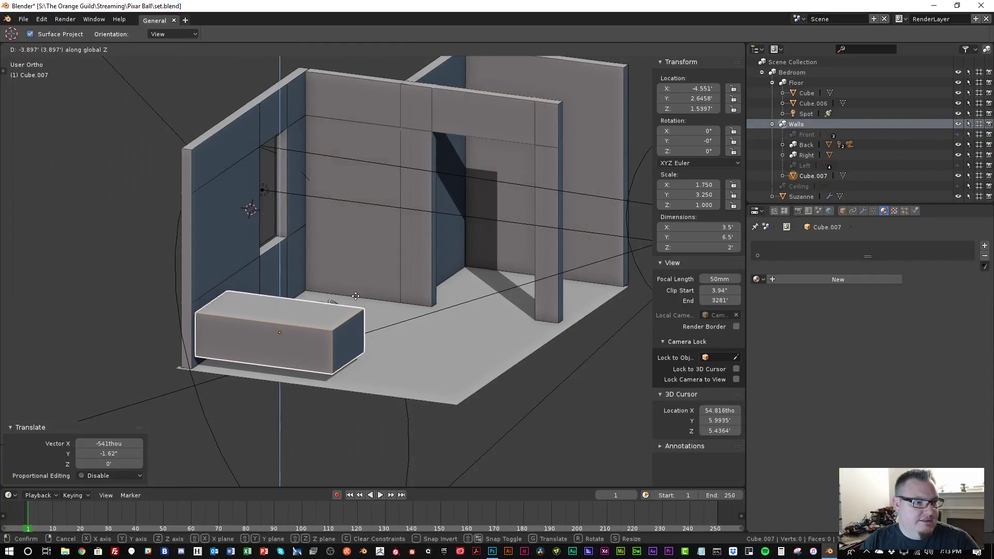
click(355, 298)
middle_drag(356, 298, 416, 296)
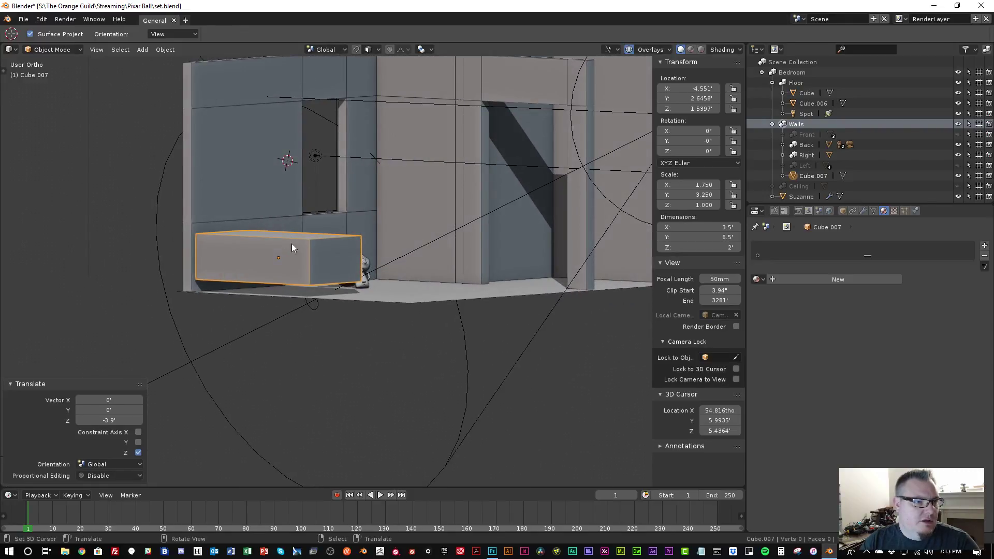
scroll(290, 243, up, 3)
key(g)
key(z)
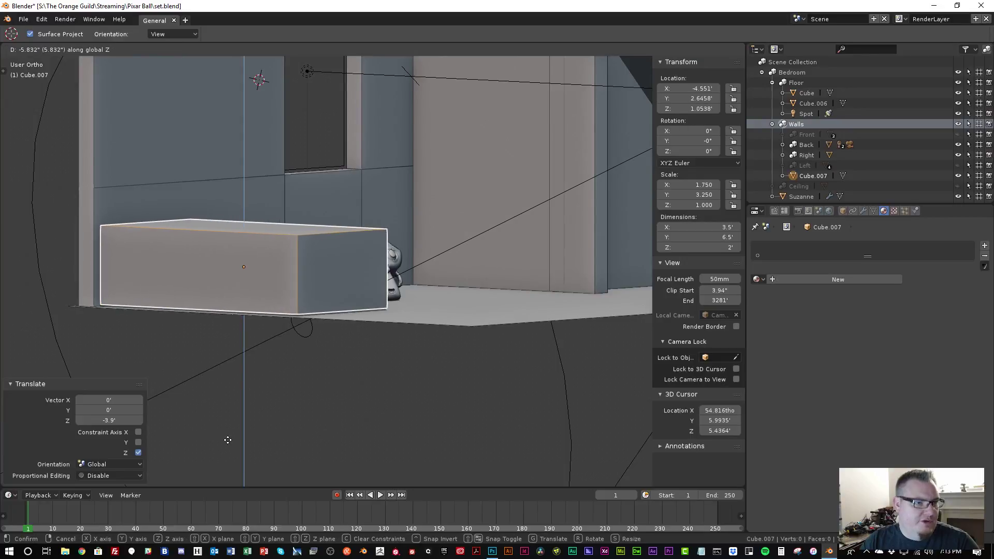
click(222, 446)
Duplicate the bed block in top view and place the copy about -6.65' along Y for the toy chest
middle_drag(278, 297, 303, 334)
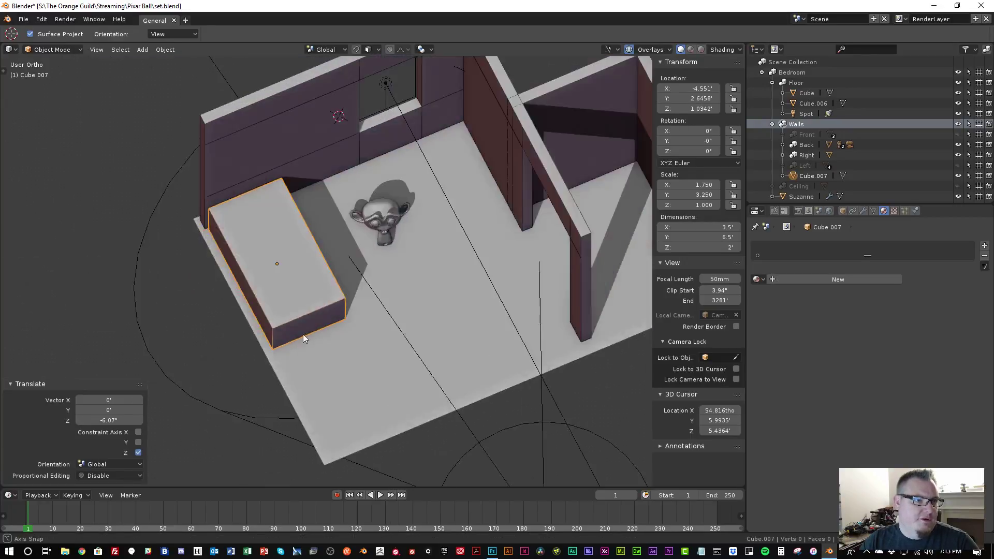
key(KP_7)
key(shift+d)
key(y)
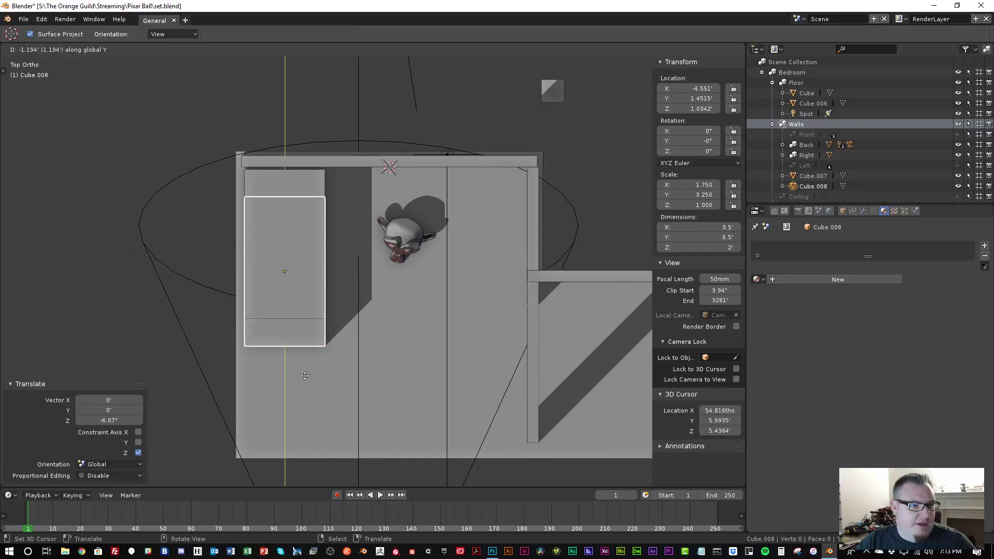
click(325, 58)
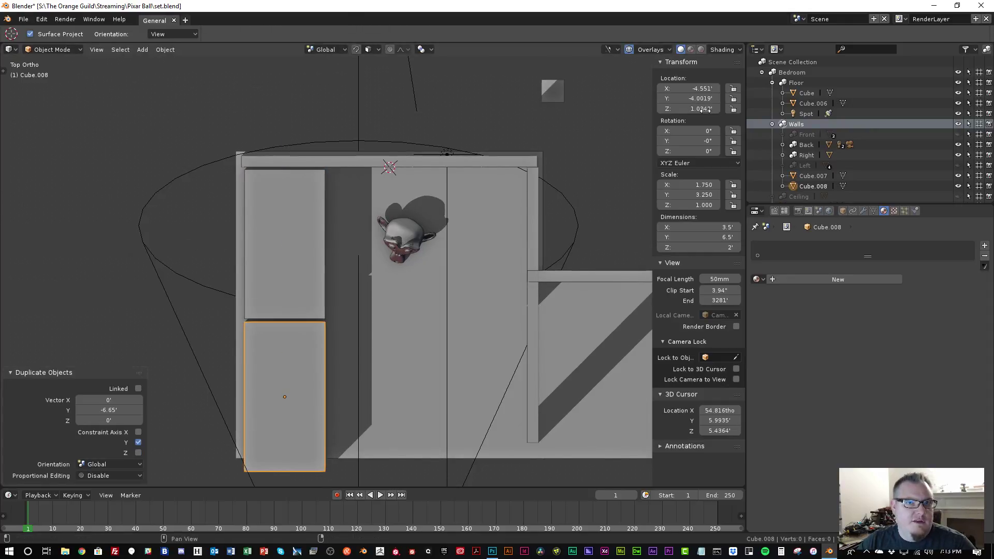
Set the toy chest block's dimensions to 3' in X and 2' in Y
click(698, 229)
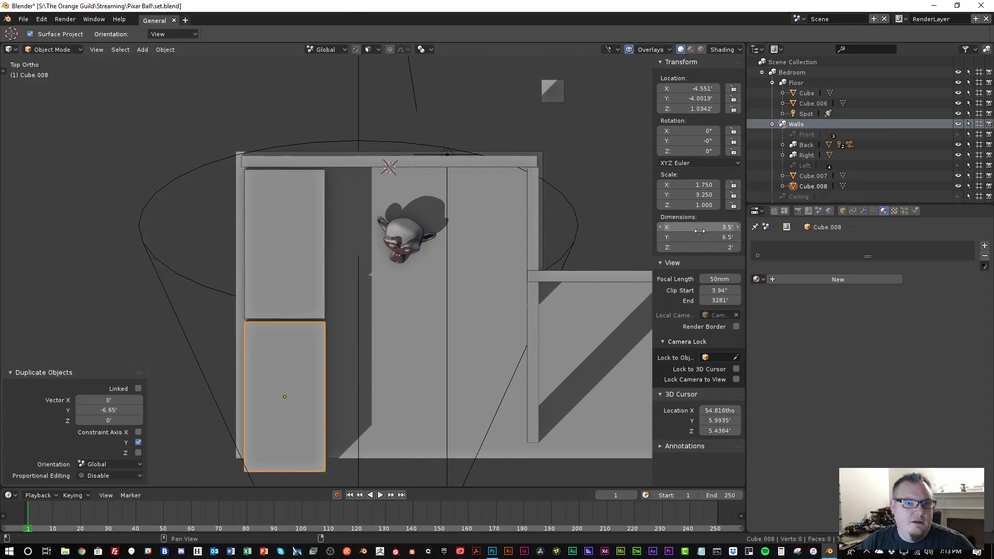
text(3)
key(Tab)
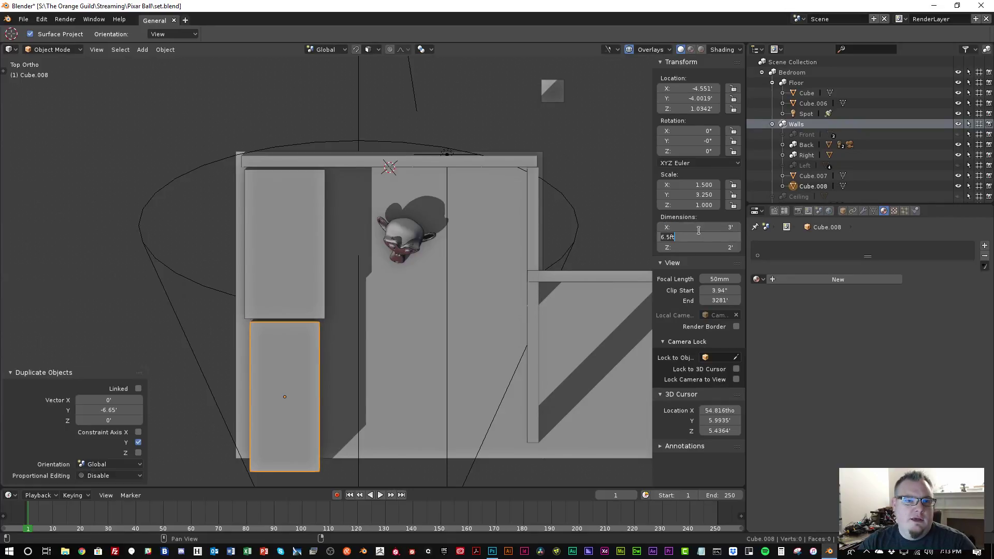
text(2)
key(Return)
Move the toy chest block about 2.32' along Y so it sits at the foot of the bed
key(g)
key(y)
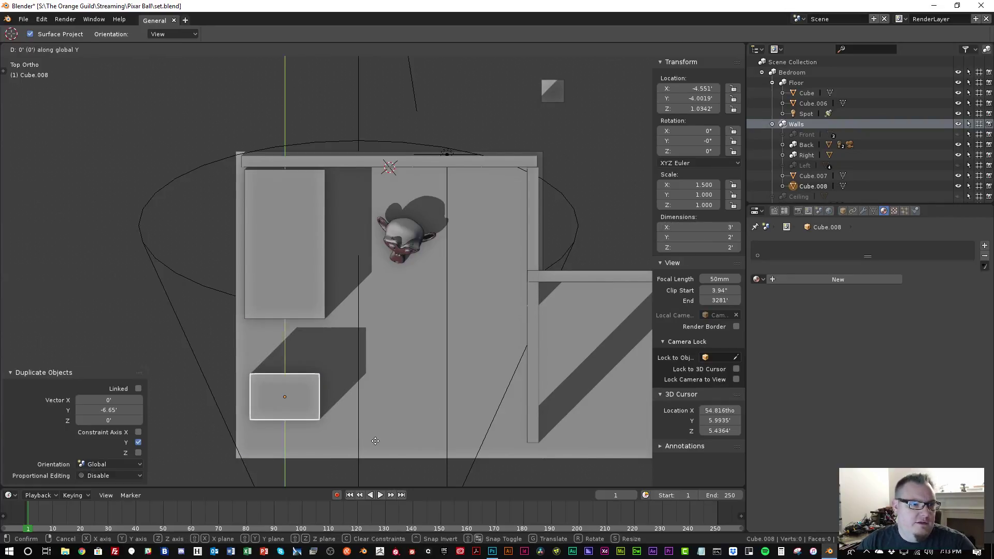
click(382, 387)
scroll(324, 349, up, 2)
middle_drag(324, 349, 397, 261)
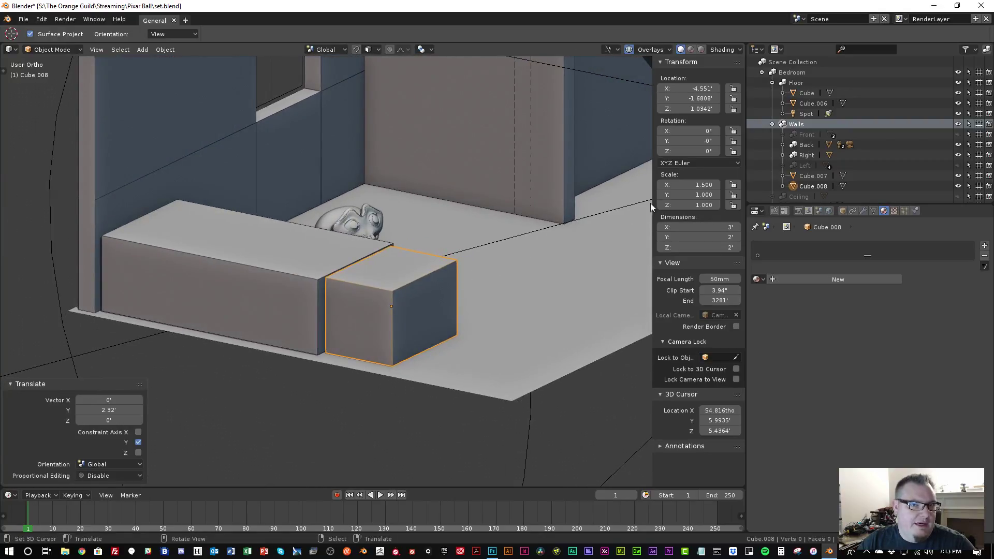
Set the toy chest block's Z dimension to 1.5' and lower it along Z to about 8.93" so it rests on the floor
click(704, 247)
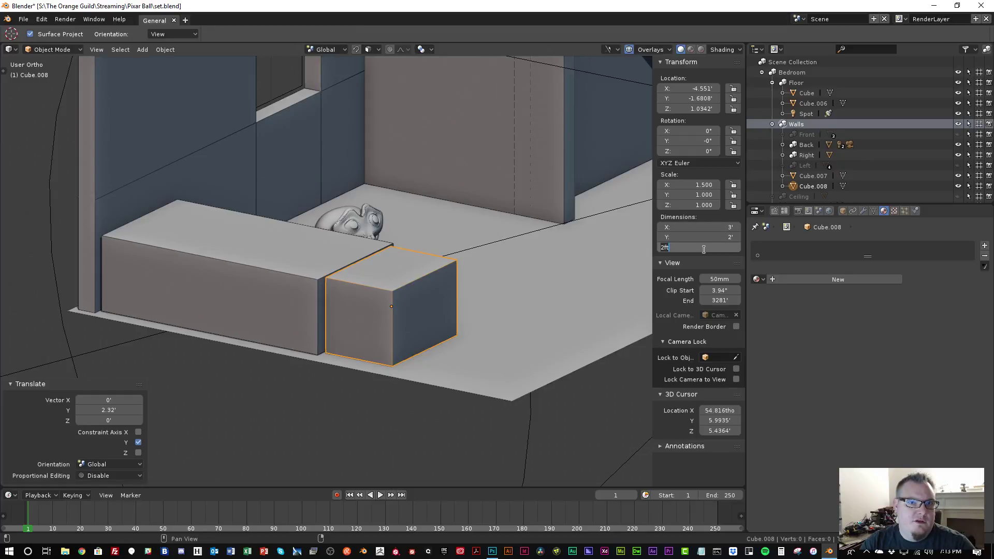
key(Return)
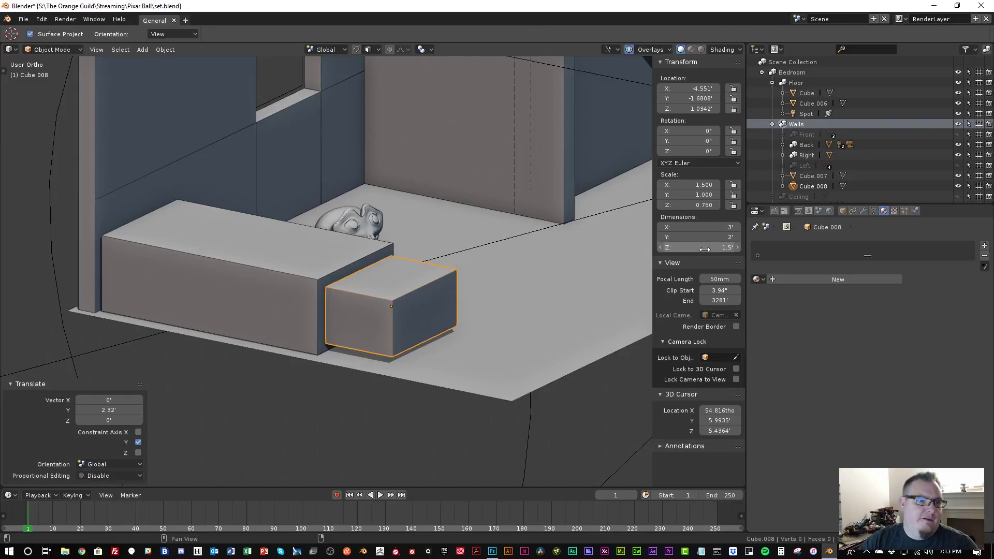
key(g)
key(z)
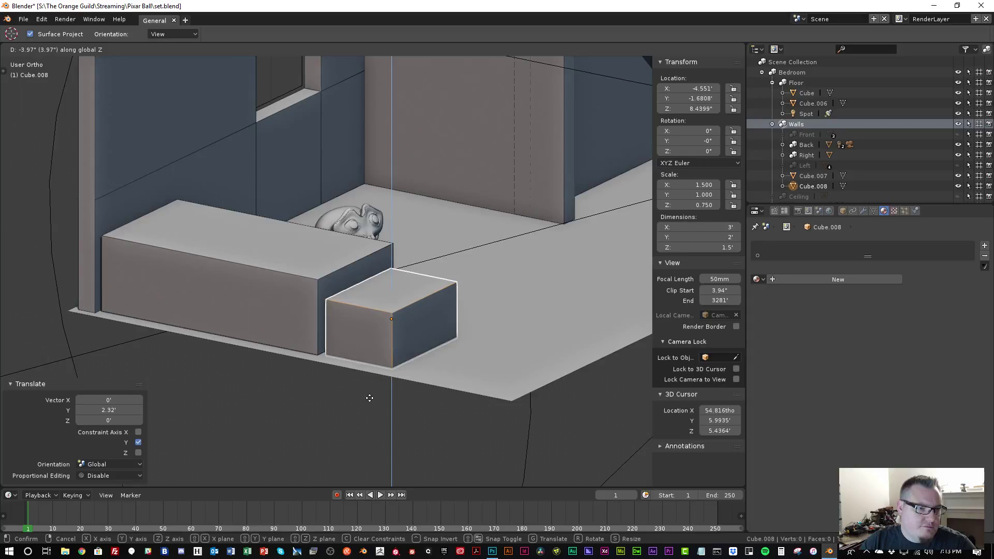
click(372, 384)
key(a)
scroll(383, 299, down, 3)
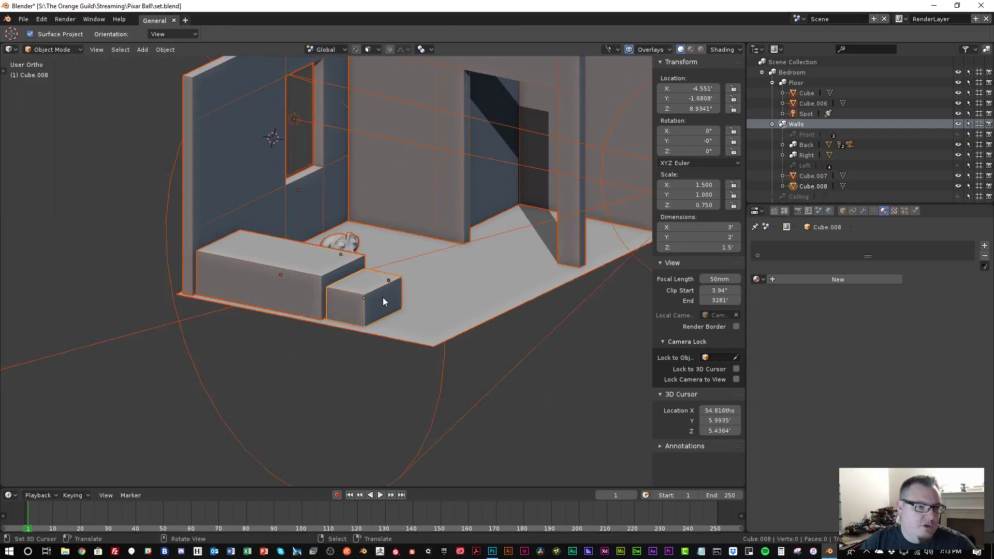
In top view, move the Suzanne head about -3.29' along Y, away from the art desk area
click(388, 285)
middle_drag(389, 285, 310, 308)
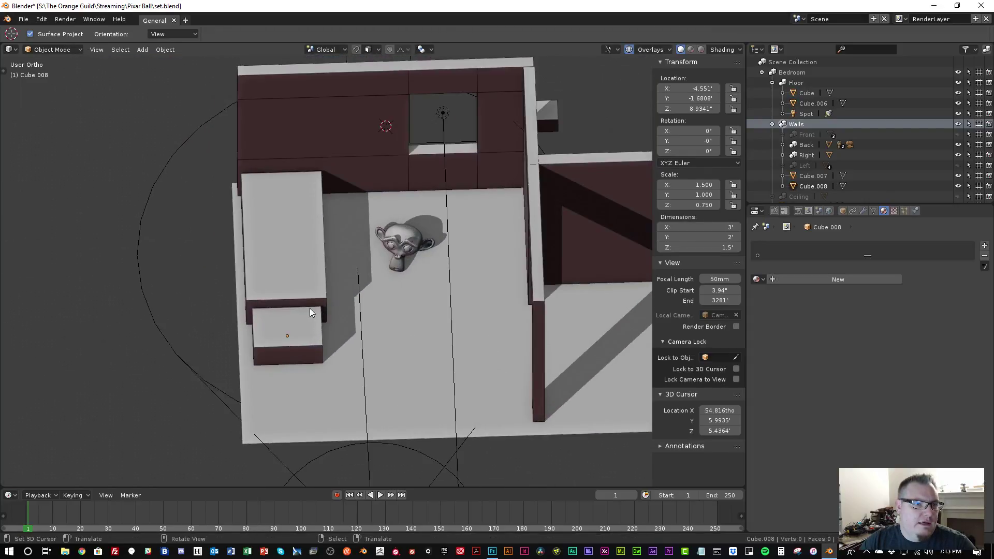
key(KP_7)
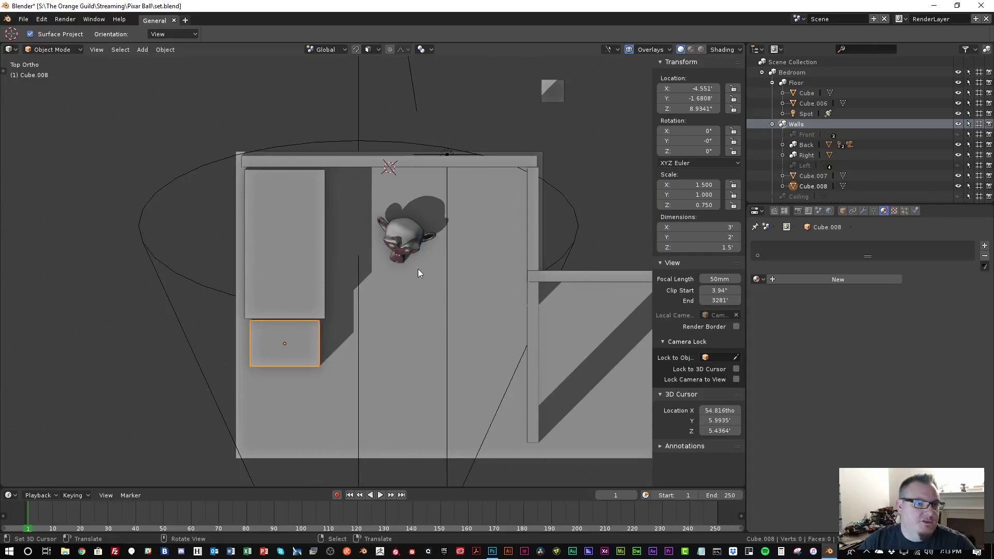
click(406, 238)
key(g)
key(y)
click(278, 372)
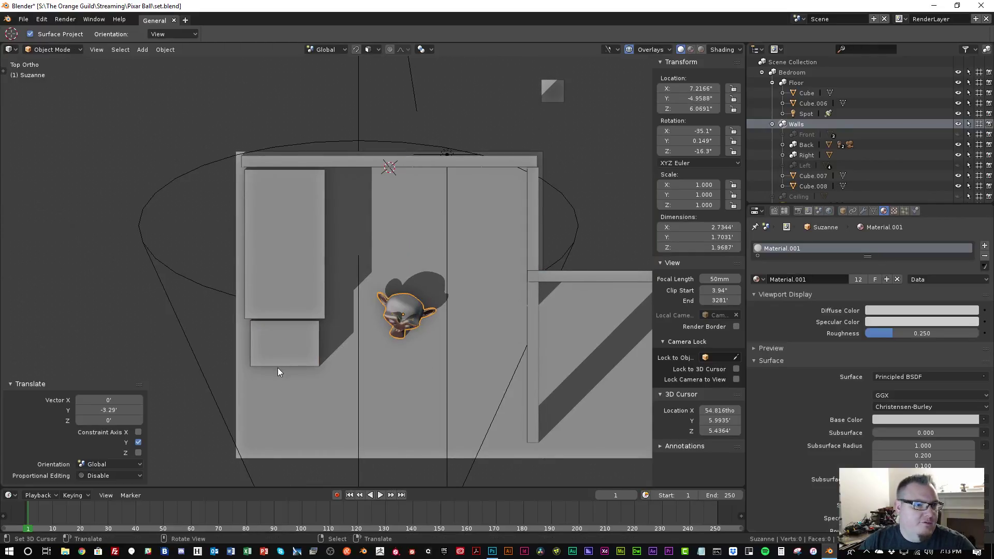
Duplicate the toy chest block for the art desk, offsetting the copy about 5.75' in X and 6.15' in Y
click(277, 365)
key(shift+d)
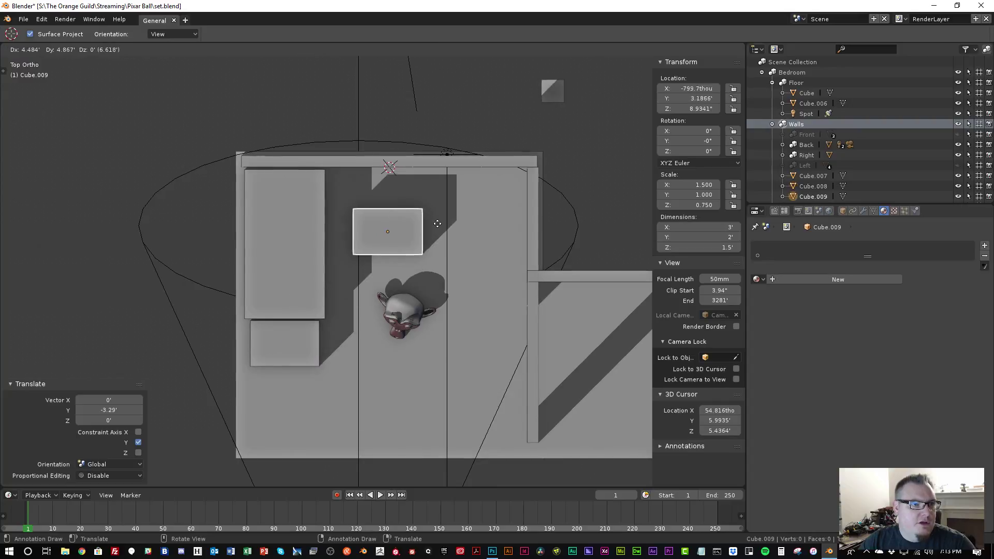
click(412, 240)
scroll(424, 212, up, 3)
shift+middle_drag(443, 187, 321, 235)
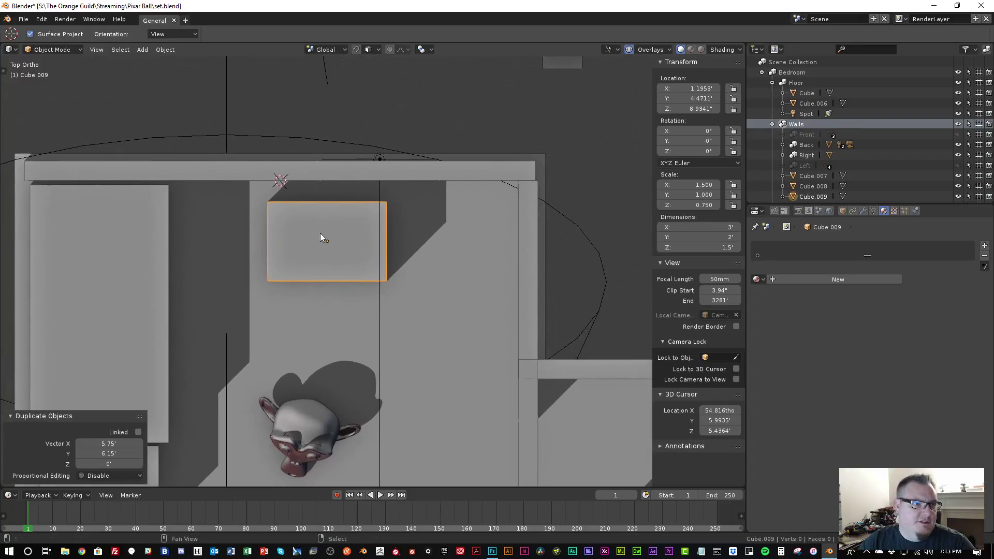
Move the bed and toy chest blocks together about 924 thou along Y toward the back wall
scroll(194, 264, down, 2)
shift+middle_drag(186, 273, 246, 200)
click(245, 201)
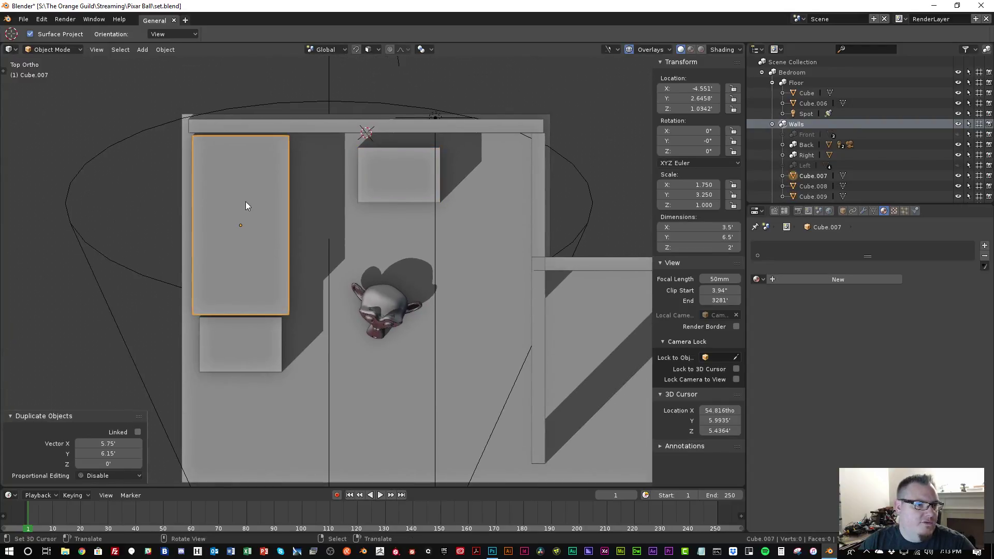
shift+click(215, 329)
key(g)
key(y)
click(252, 302)
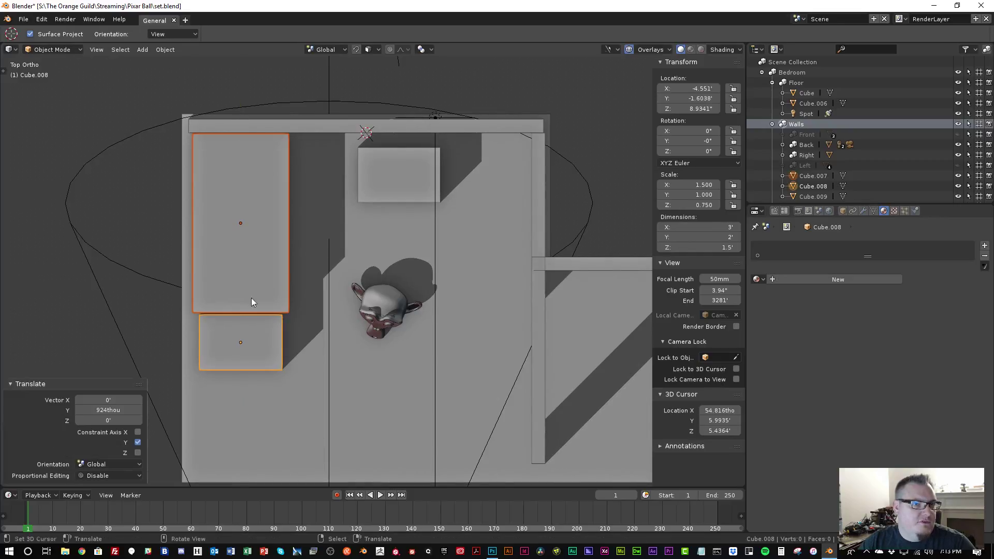
Move the art desk block about 1.31' in X and 6.19" in Y so it sits against the back wall beneath the window
click(420, 167)
middle_drag(420, 194, 419, 163)
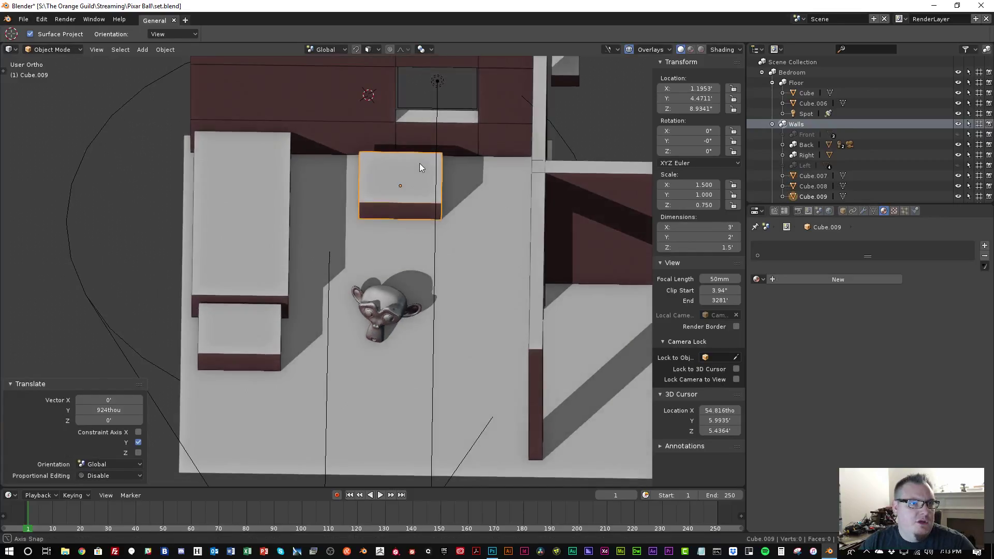
key(KP_7)
key(z)
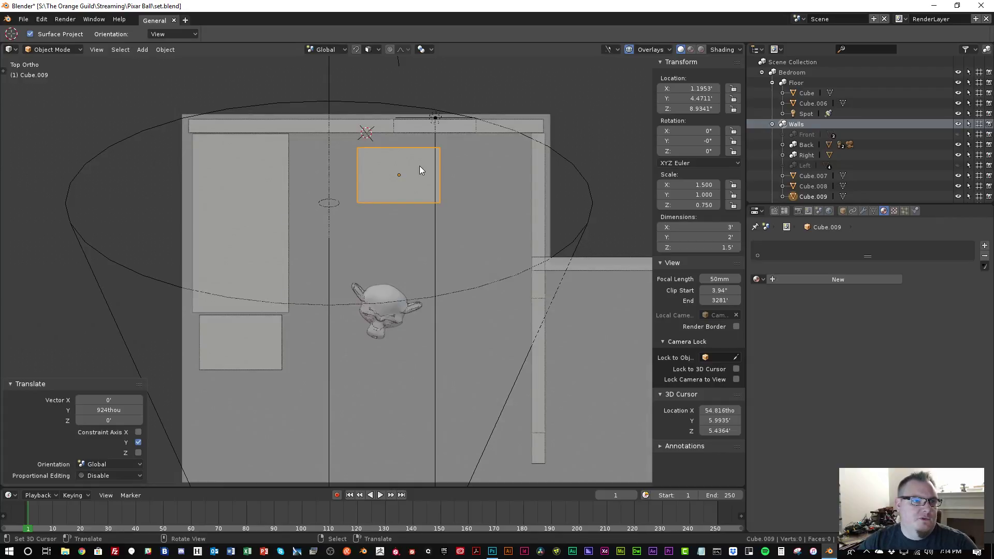
key(KP_Decimal)
key(g)
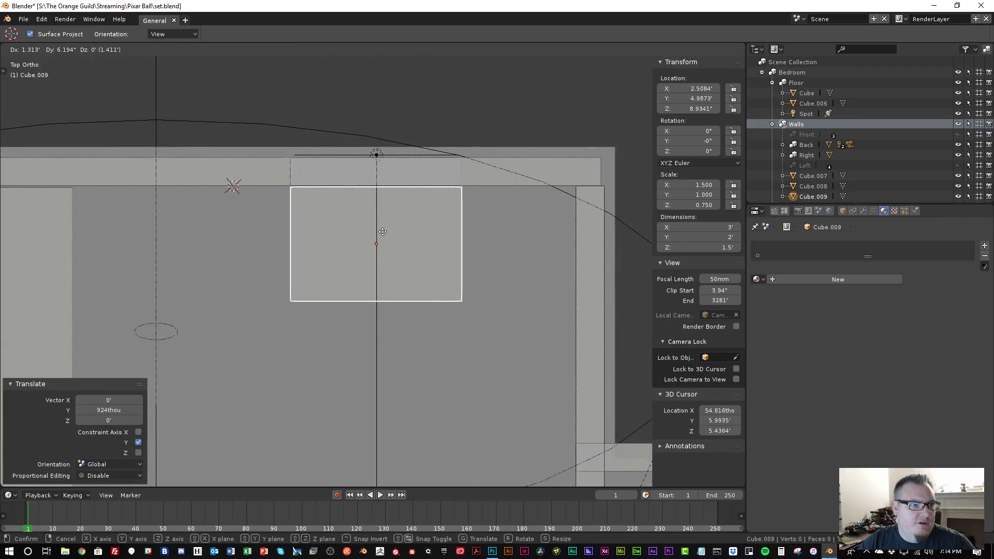
click(382, 231)
scroll(420, 265, down, 4)
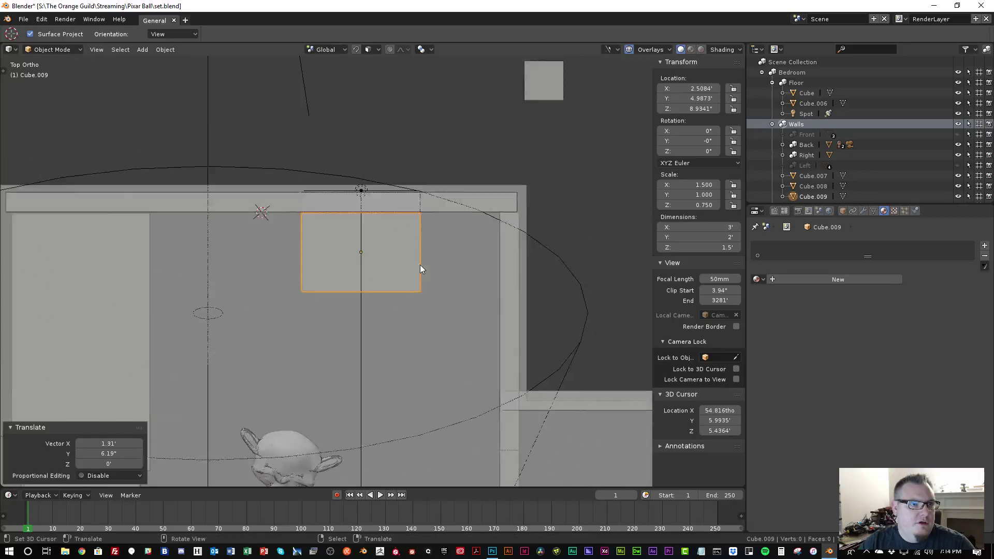
key(z)
mouse_move(366, 277)
middle_down()
mouse_move(361, 238)
mouse_move(322, 248)
mouse_move(384, 211)
middle_up()
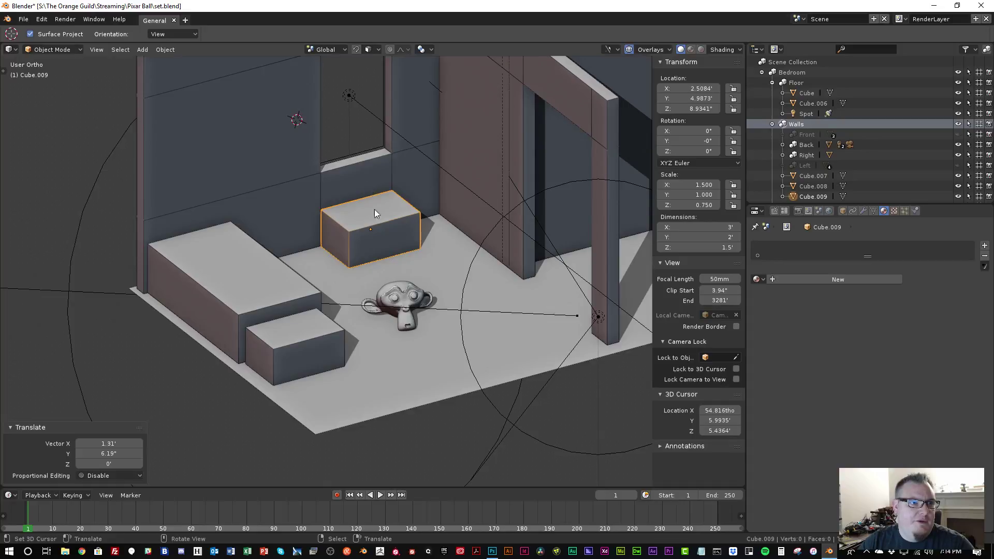
Check the art desk in the Photoshop floor plan and set its block's dimensions in Blender to 3.5' in X and 3' in Z
key(alt+Tab)
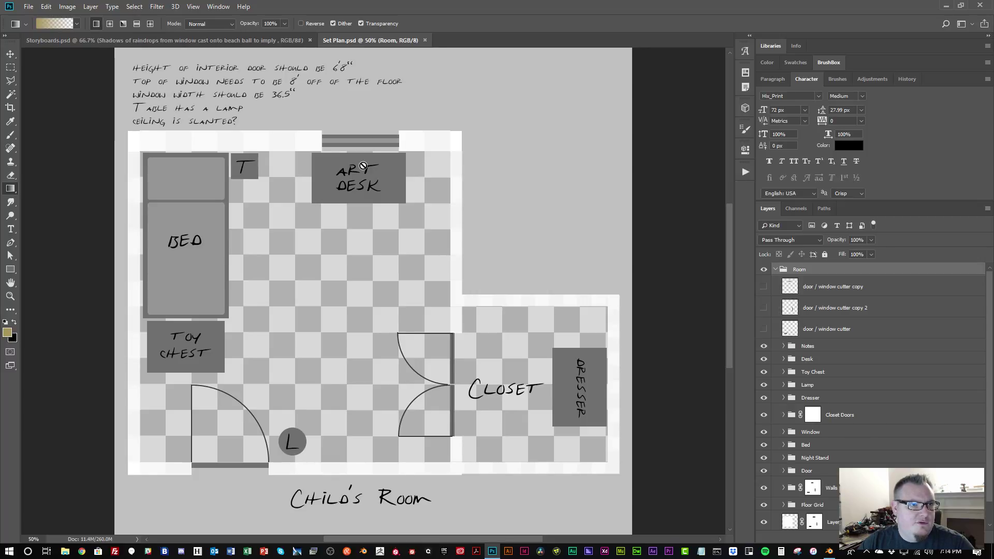
key(alt+Tab)
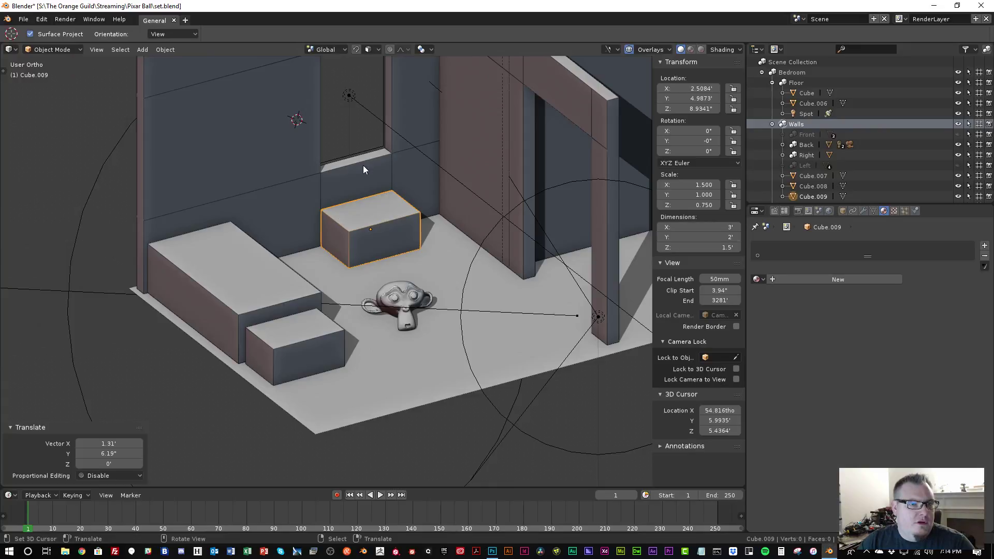
click(712, 228)
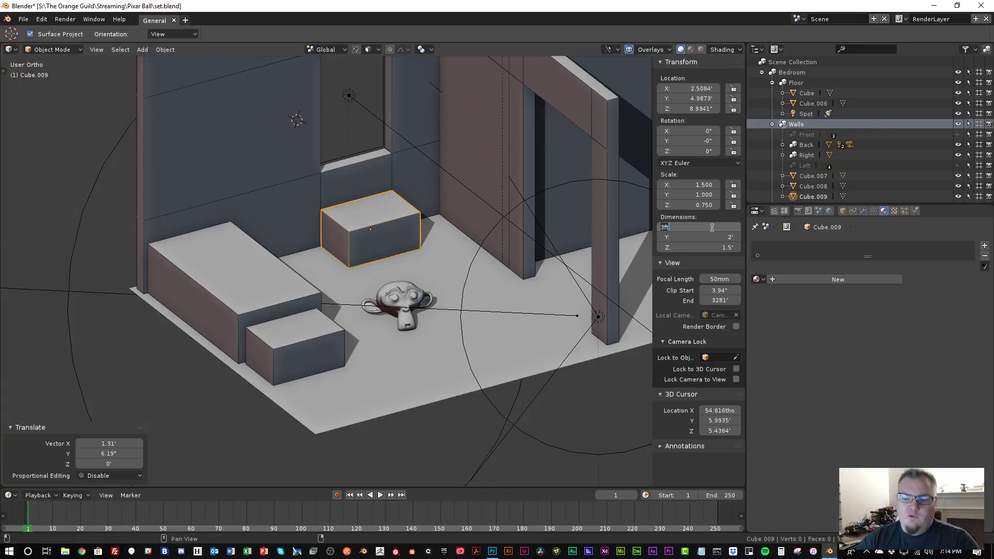
key(Return)
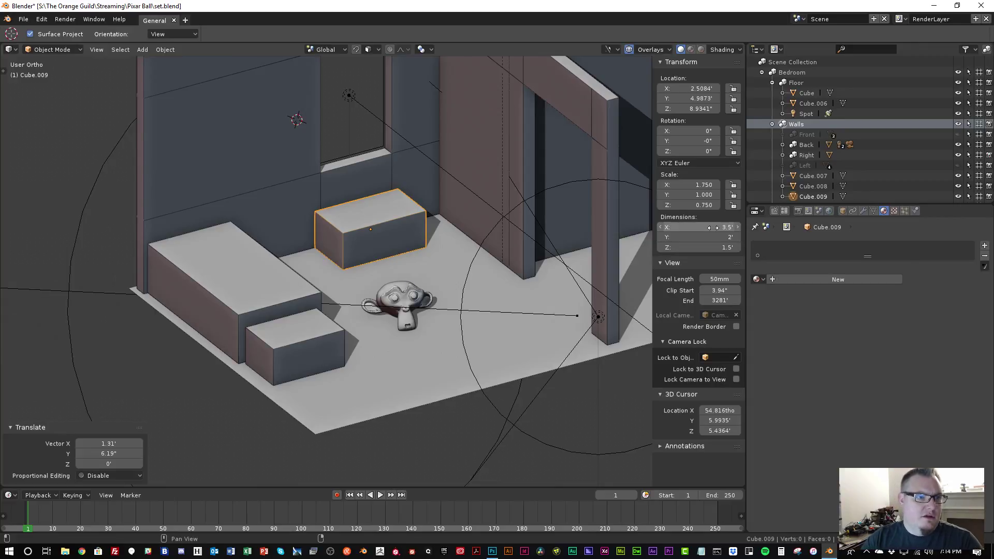
key(alt+Tab)
key(alt+Tab)
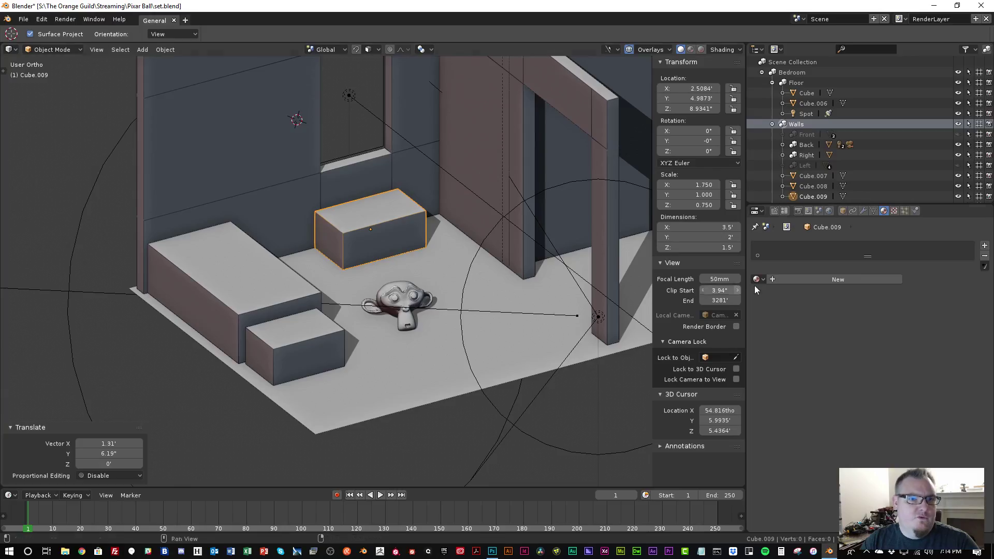
click(697, 248)
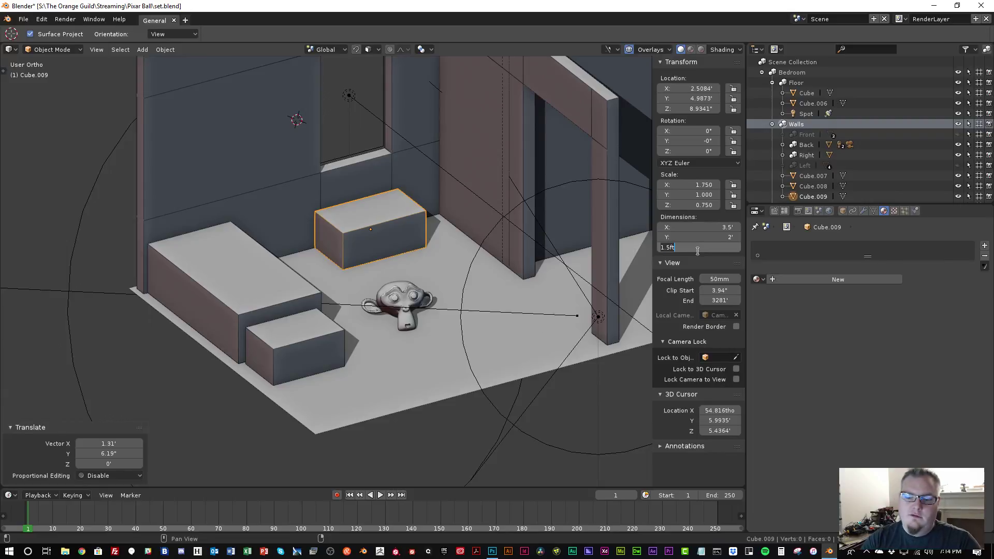
text(3)
key(Return)
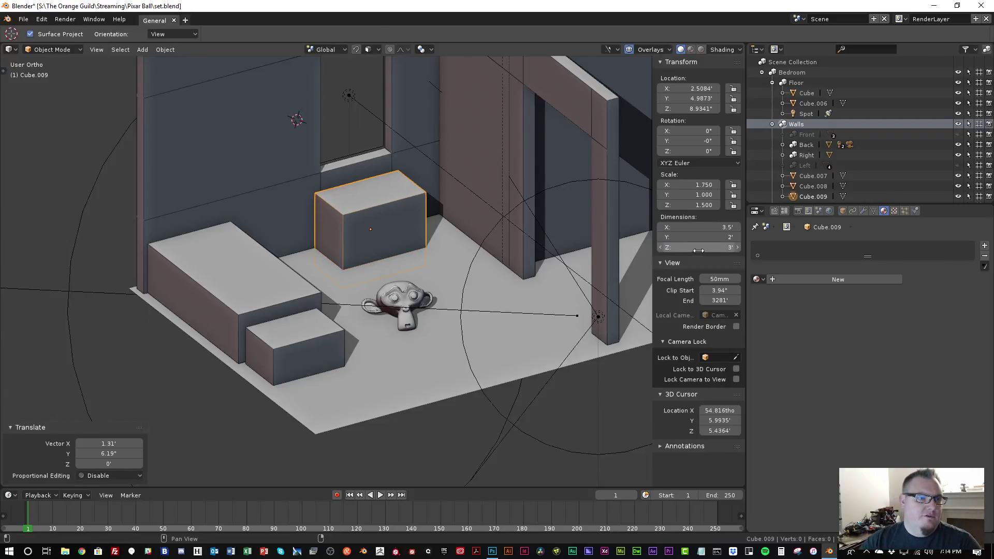
Raise the art desk block about 8.82" along Z so its base rests on the floor
scroll(386, 246, up, 2)
key(g)
key(z)
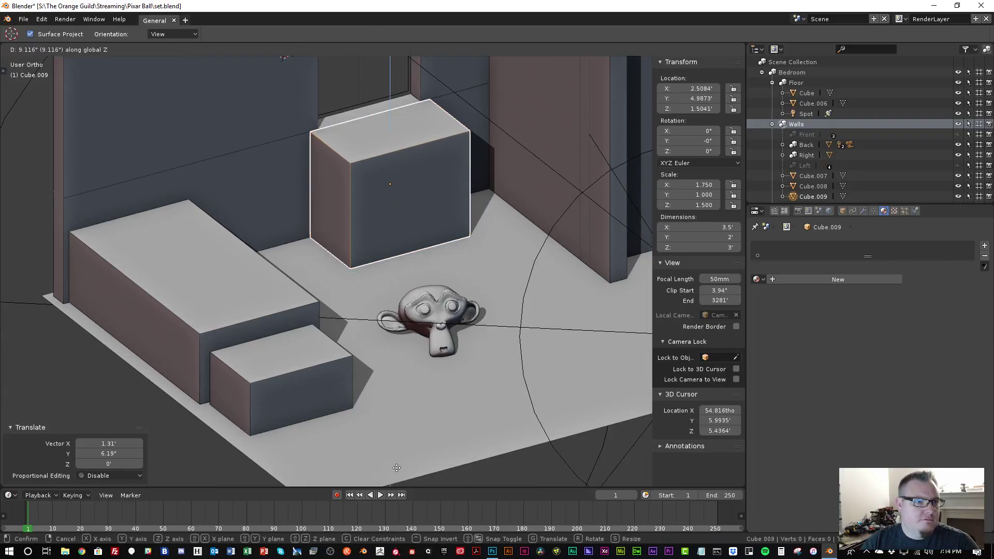
click(391, 58)
scroll(382, 223, down, 1)
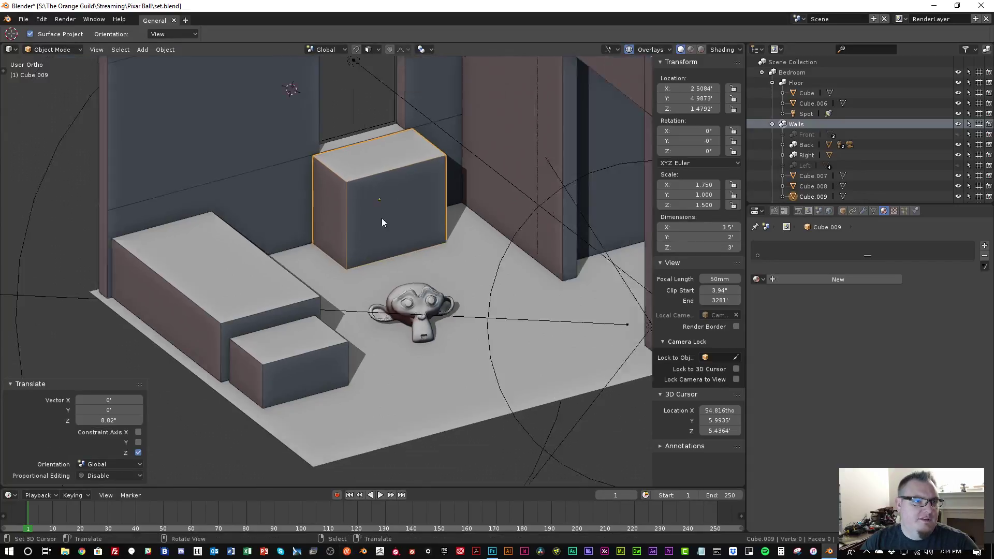
Slope the art desk's top by lowering its front upper edge along Z to a height of about 2.17'
scroll(382, 222, down, 3)
middle_drag(393, 215, 427, 216)
scroll(327, 216, up, 3)
key(Tab)
right_click(340, 179)
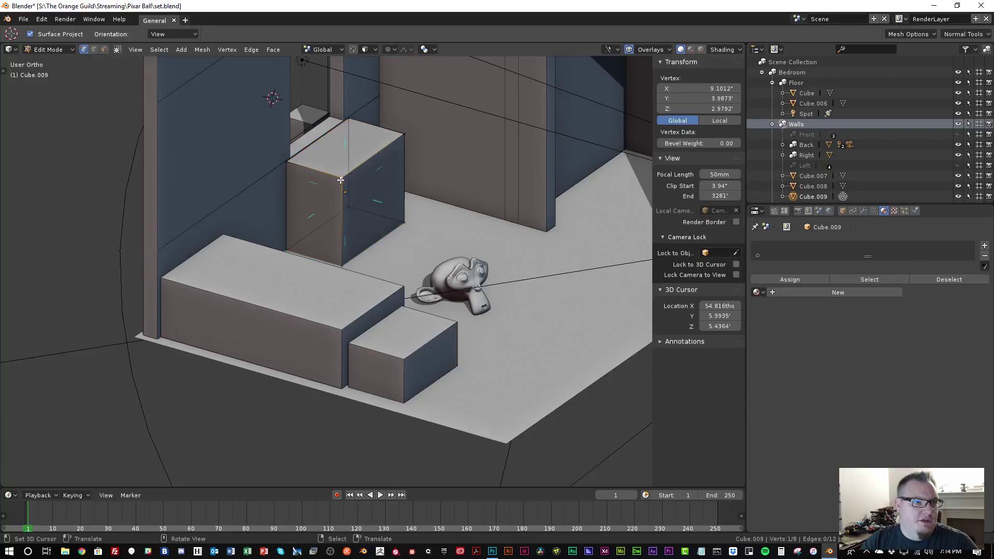
shift+right_click(403, 134)
key(g)
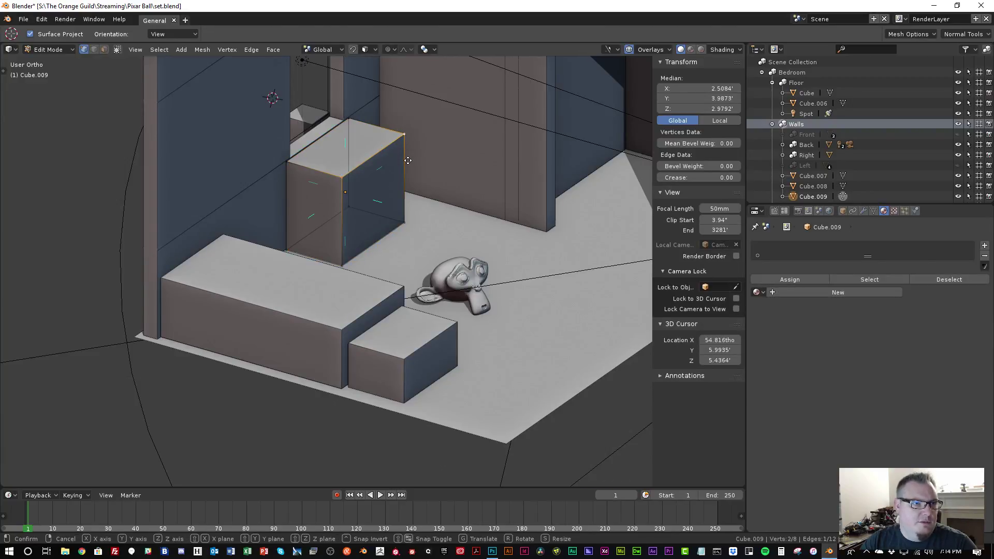
key(z)
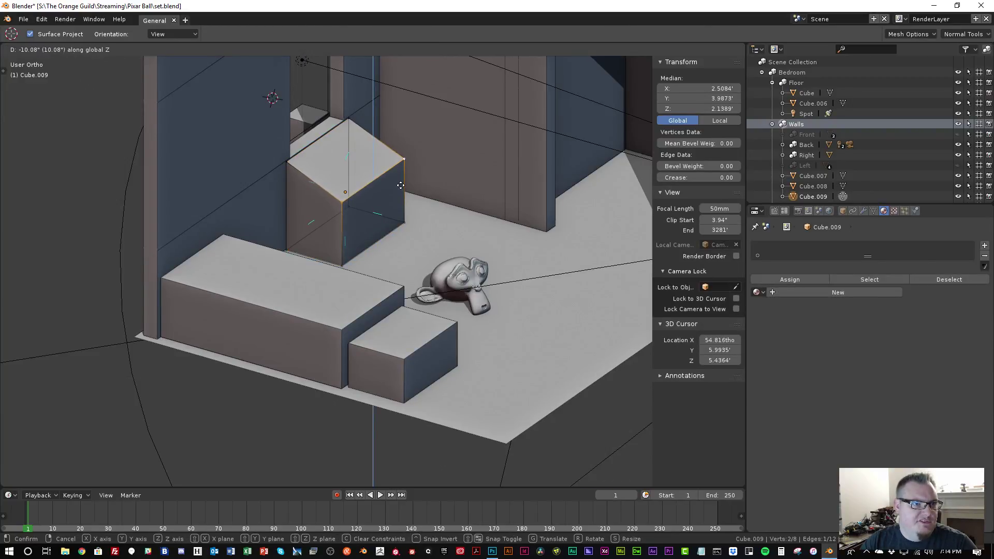
click(400, 184)
middle_drag(342, 202, 328, 238)
key(Tab)
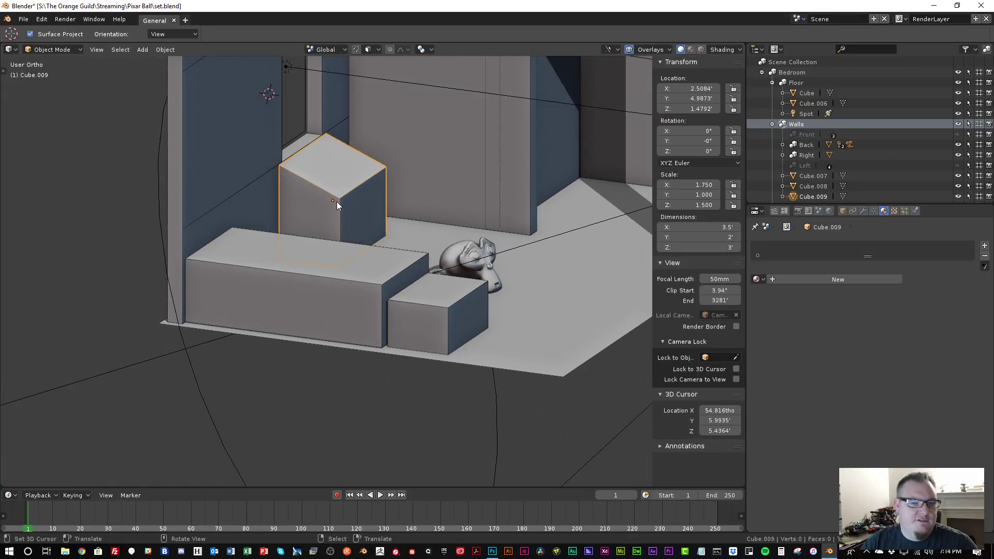
Examine the sloped desk and the furniture layout in the room from several angles
key(Tab)
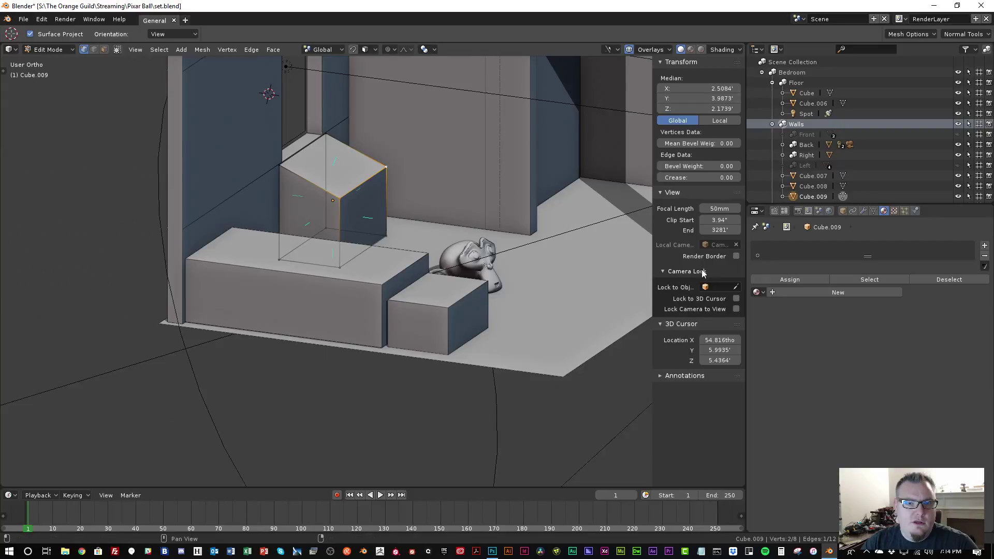
key(Tab)
scroll(355, 205, down, 3)
middle_drag(355, 205, 282, 262)
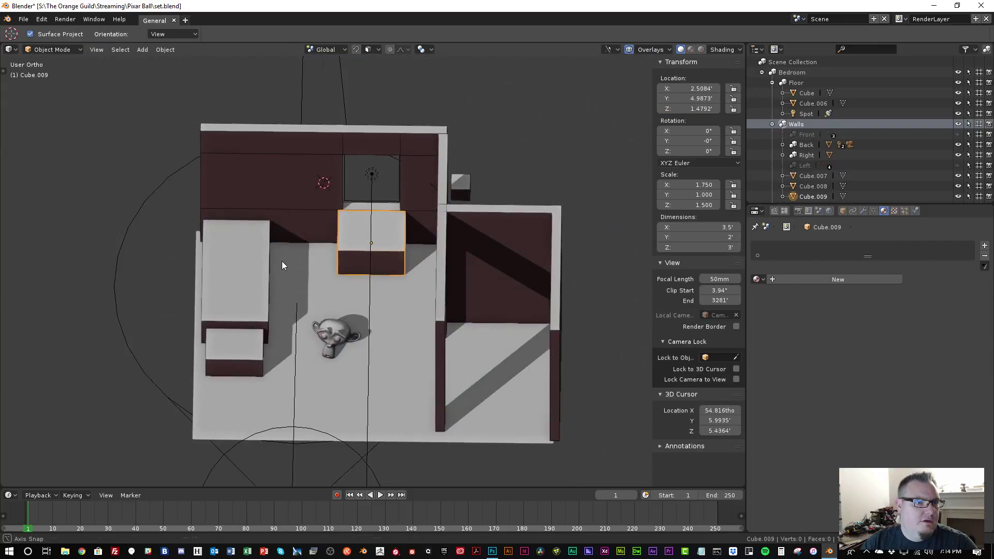
scroll(361, 262, up, 1)
middle_drag(361, 261, 447, 232)
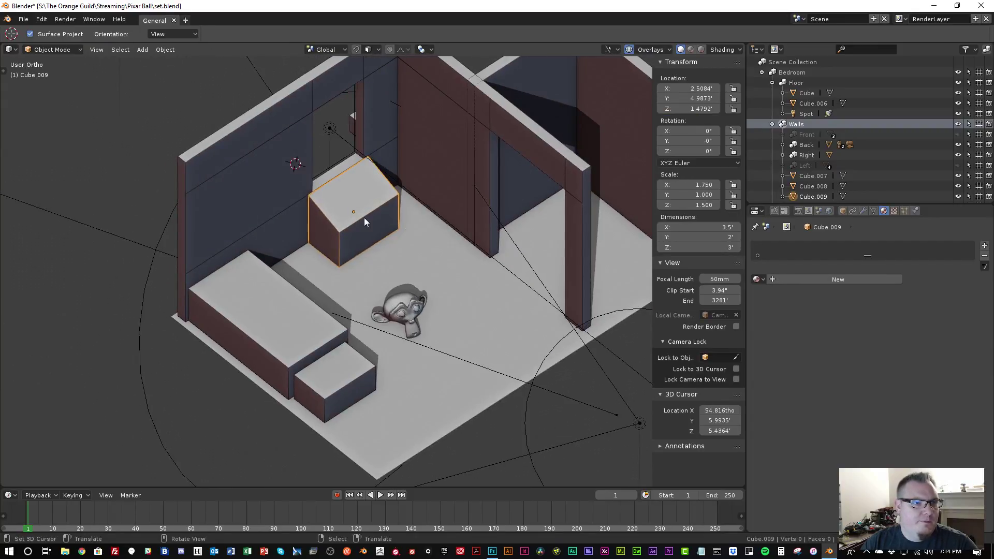
scroll(363, 221, down, 3)
middle_drag(359, 219, 383, 216)
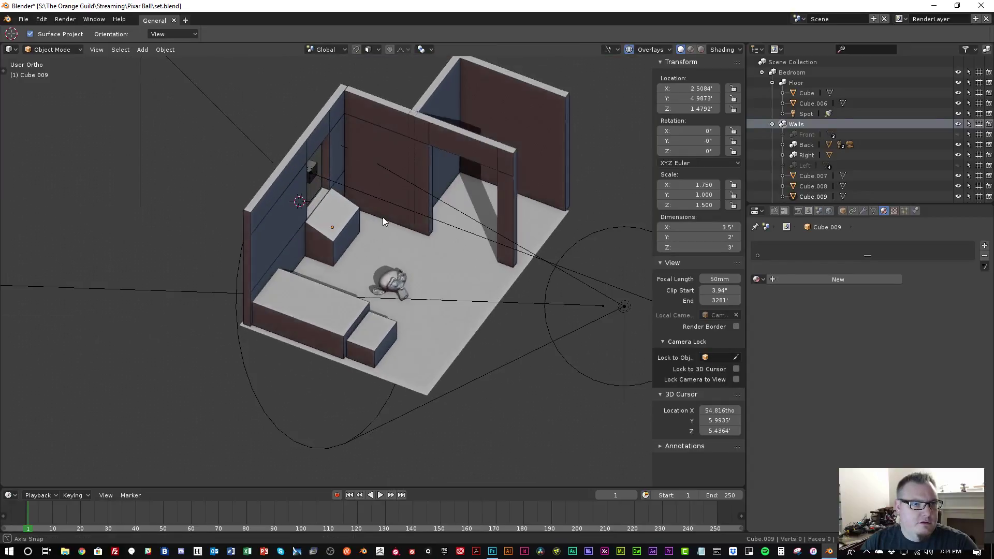
scroll(353, 360, up, 2)
Duplicate the toy chest block and place the copy in the closet, offset about 14.9' in X and -1.1' in Y
click(352, 359)
key(KP_7)
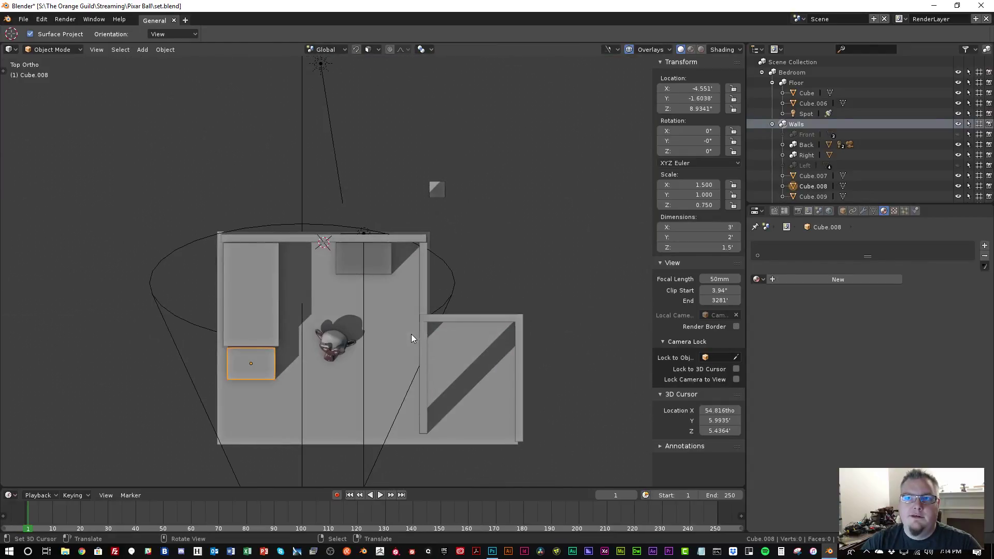
key(shift+d)
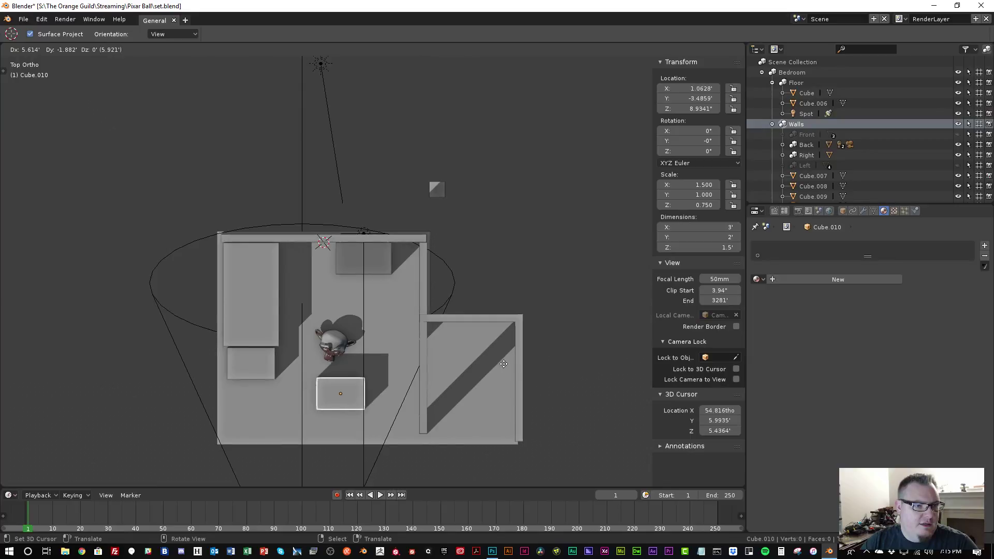
click(649, 352)
shift+middle_drag(532, 359, 484, 312)
Check the dresser in the Photoshop floor plan and set its block's dimensions in Blender to 2' in X and 3' in Y
key(alt+Tab)
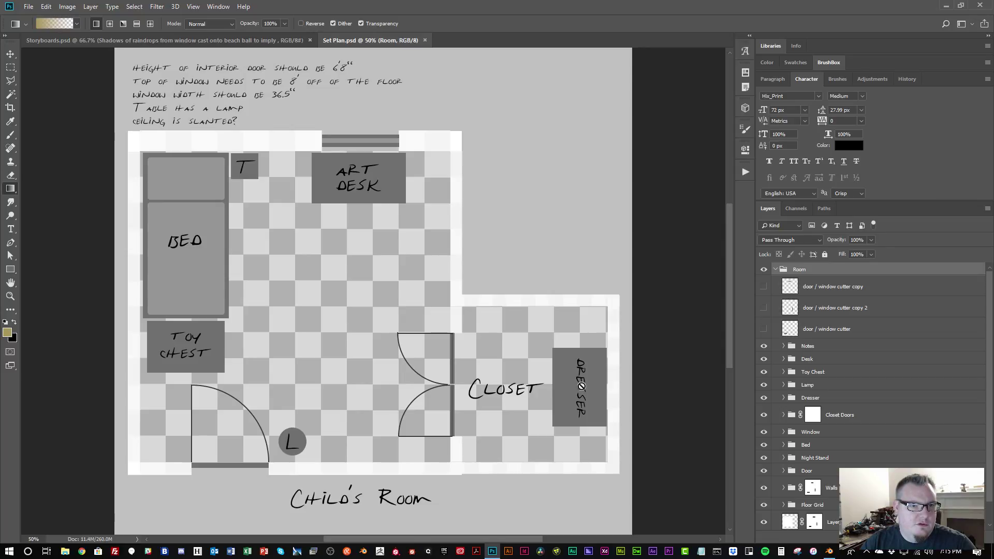
key(alt+Tab)
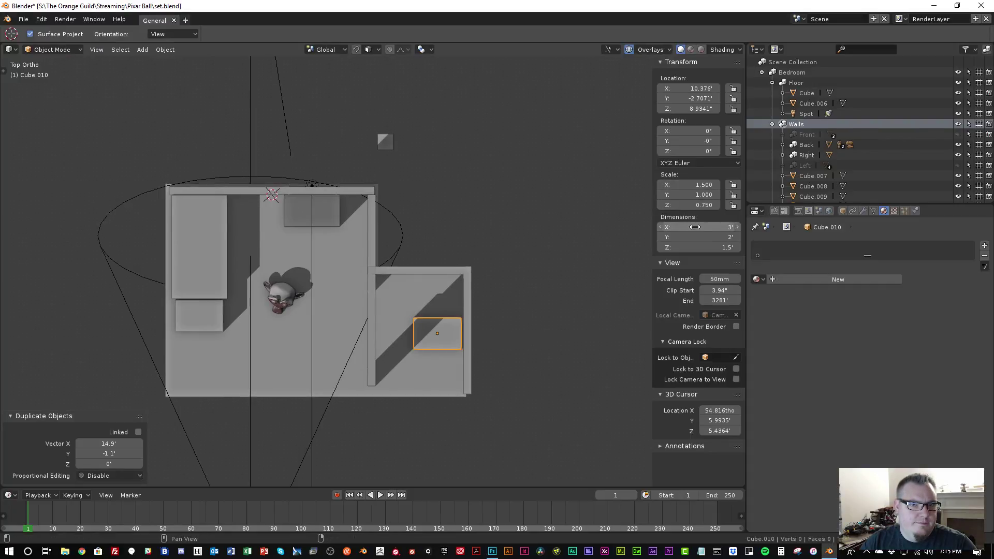
key(ctrl+v)
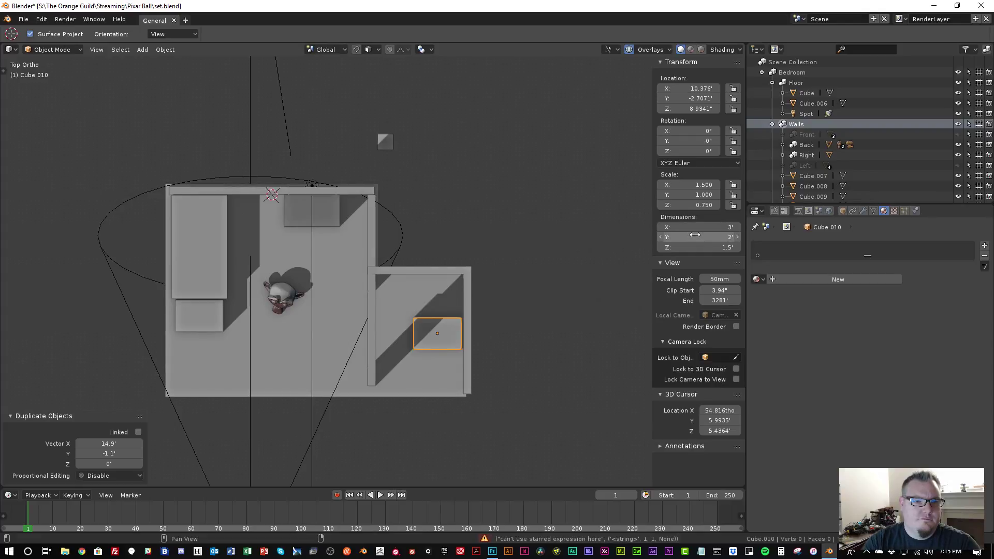
click(695, 235)
key(Return)
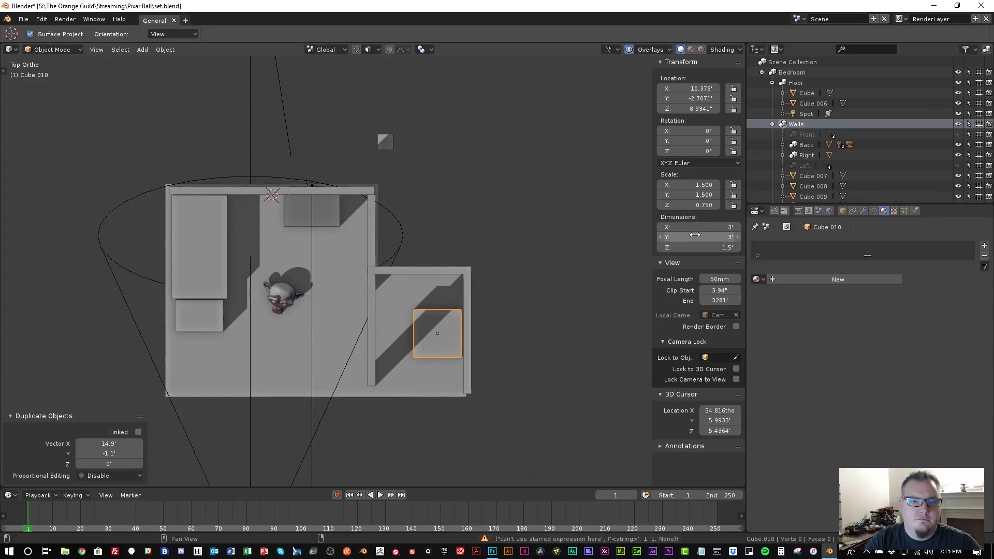
key(alt+Tab)
key(alt+Tab)
click(720, 227)
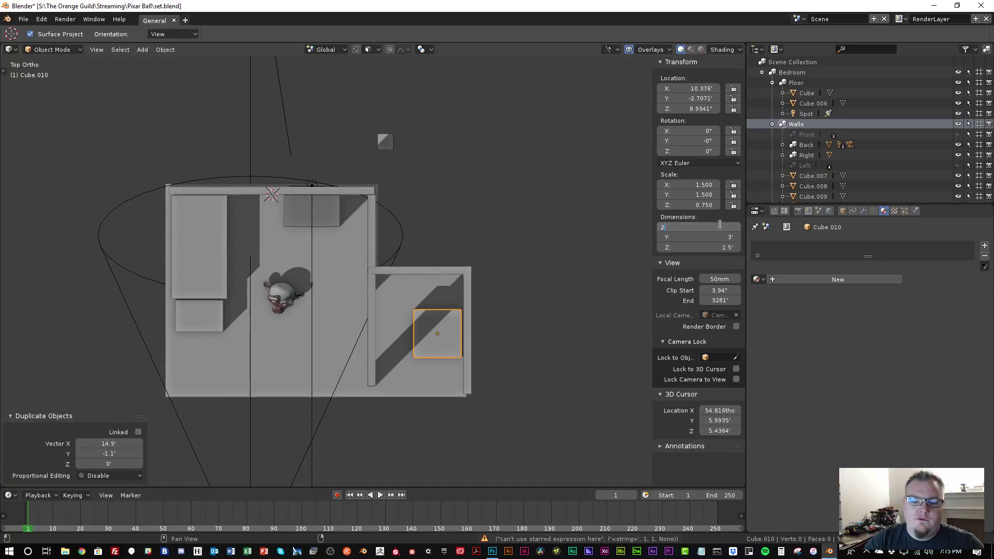
key(Return)
Move the dresser block about 7.19" along X towards the closet's outer wall
scroll(533, 316, up, 2)
key(g)
key(x)
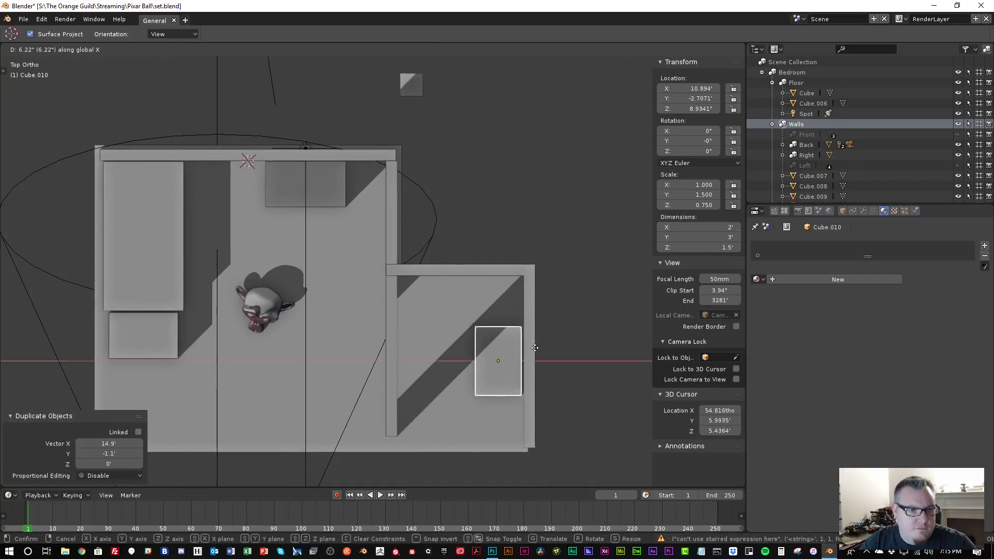
click(524, 352)
middle_drag(523, 353, 414, 297)
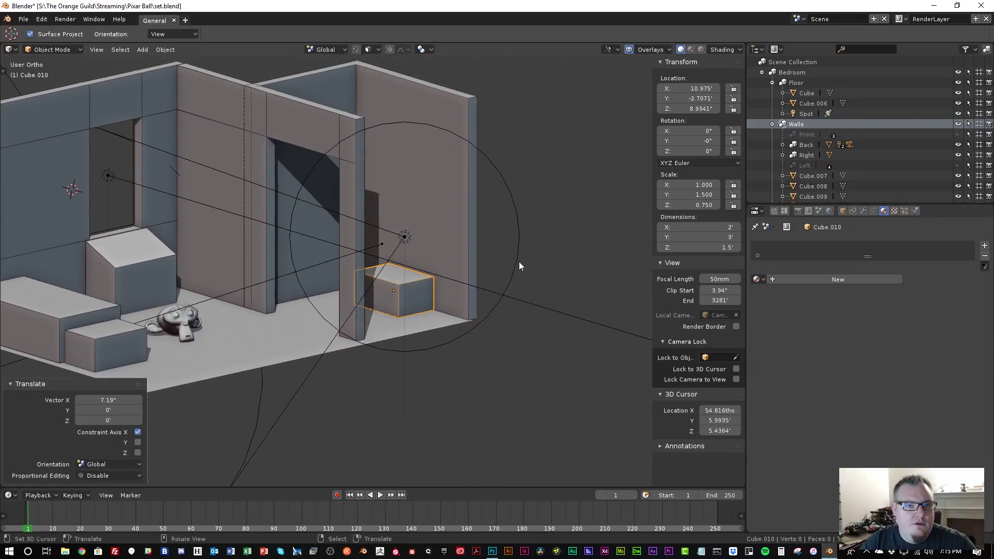
Check the Photoshop floor plan again and try dresser heights of 5' and 4.5' in Z
key(alt+Tab)
key(alt+Tab)
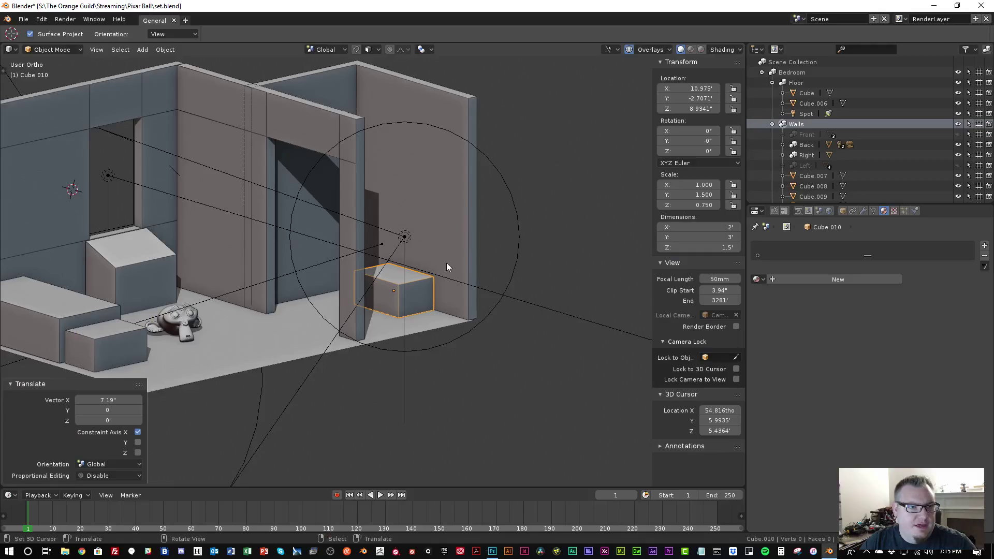
click(715, 248)
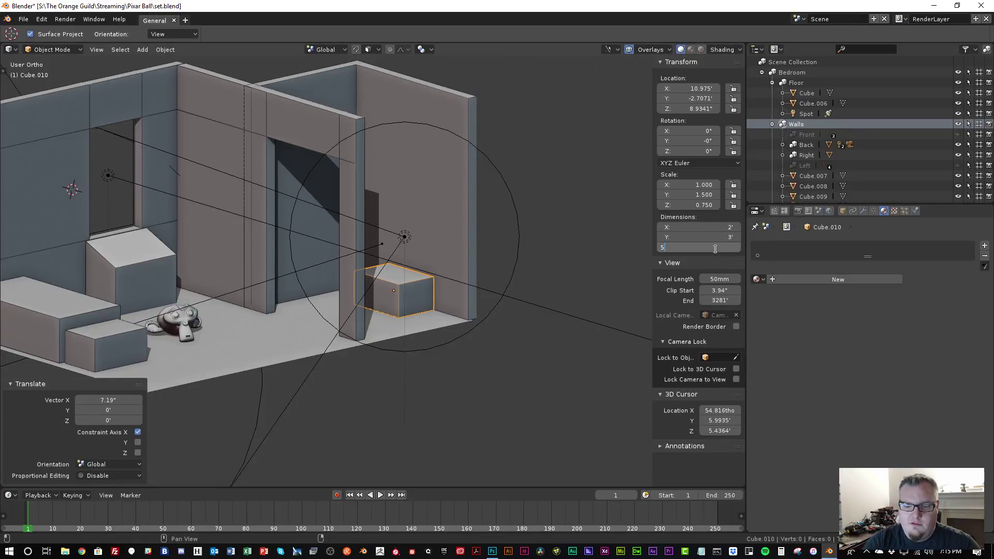
text(5')
key(Return)
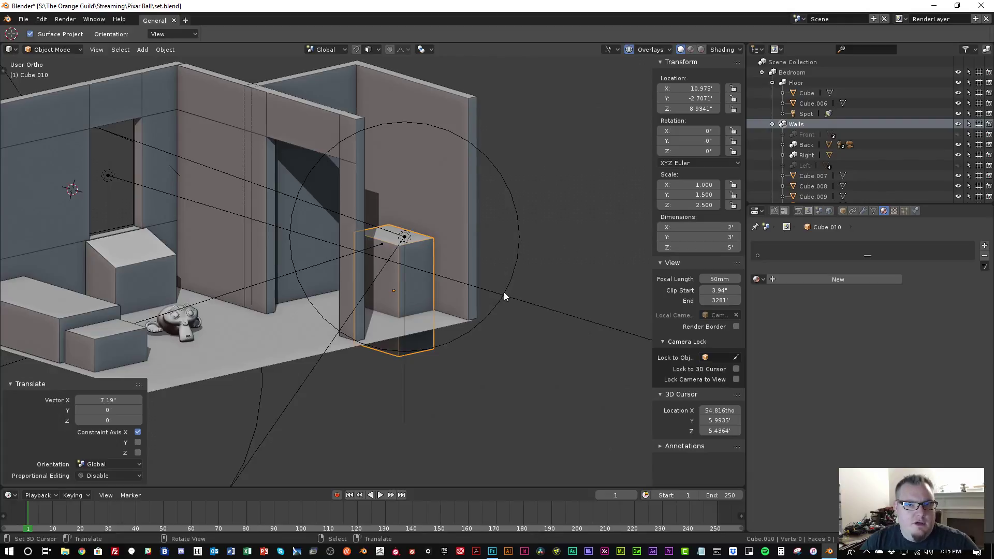
click(695, 248)
text(4.5)
key(Return)
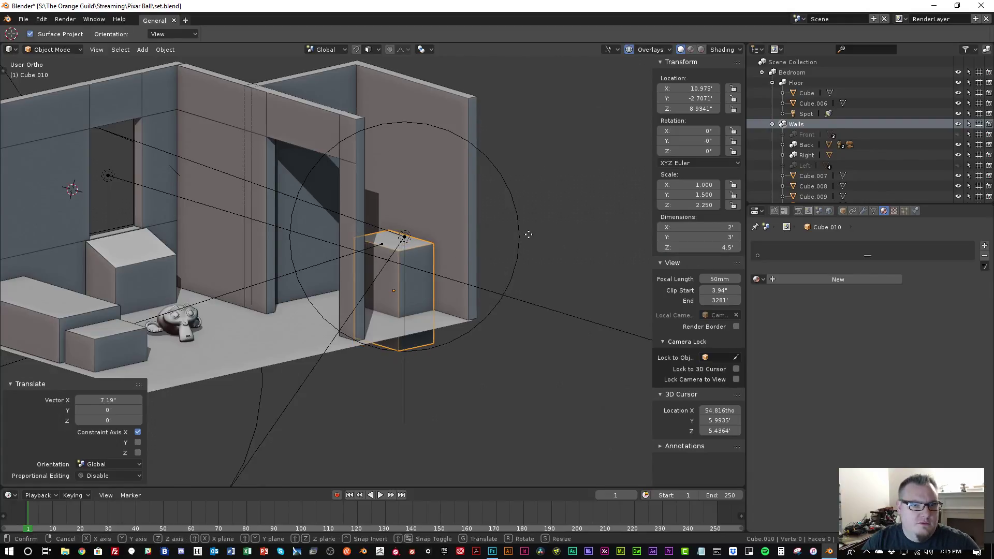
Raise the dresser block about 1.51' along Z so its base rests on the closet floor
key(g)
key(z)
click(370, 272)
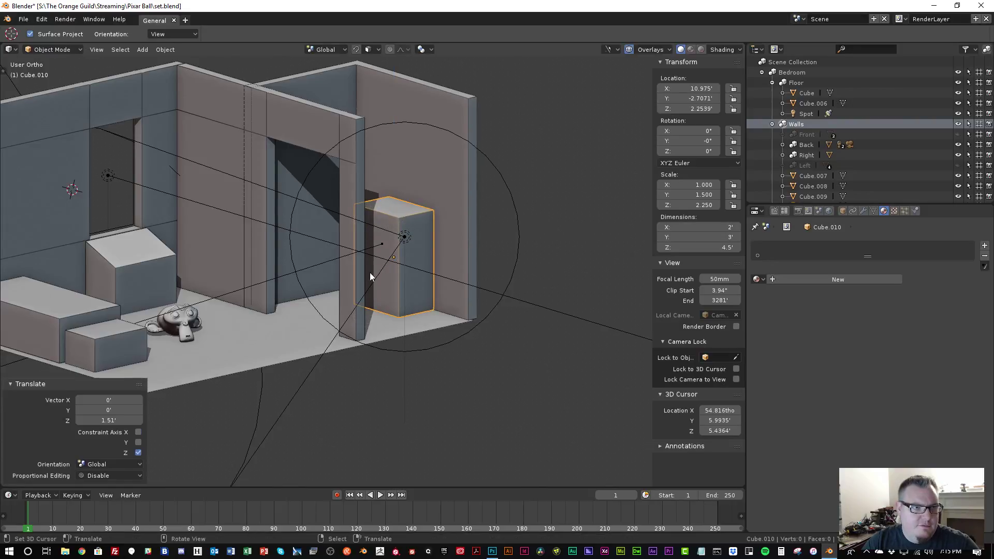
Set the dresser block's Z dimension to 4'
scroll(370, 272, down, 3)
middle_drag(370, 272, 324, 289)
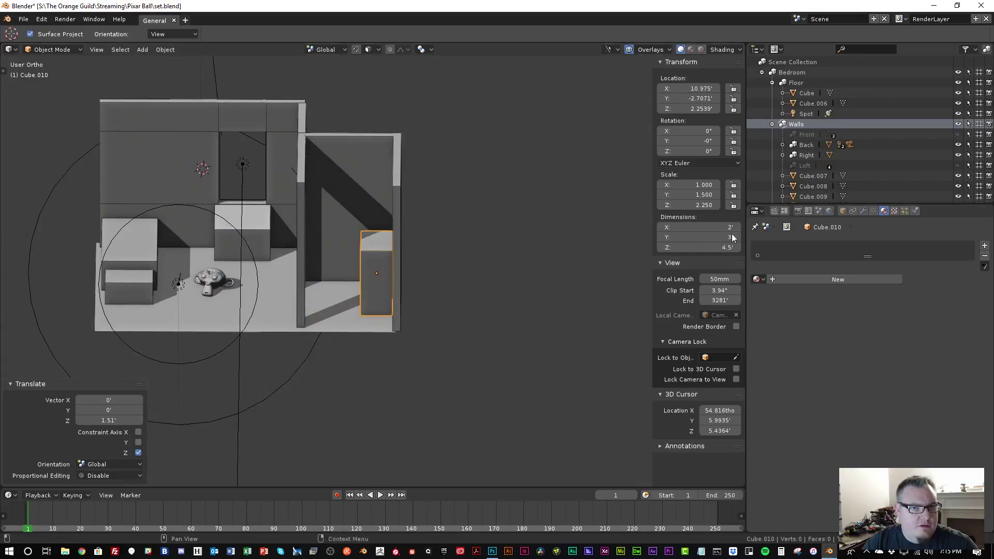
click(714, 246)
text(4)
key(Return)
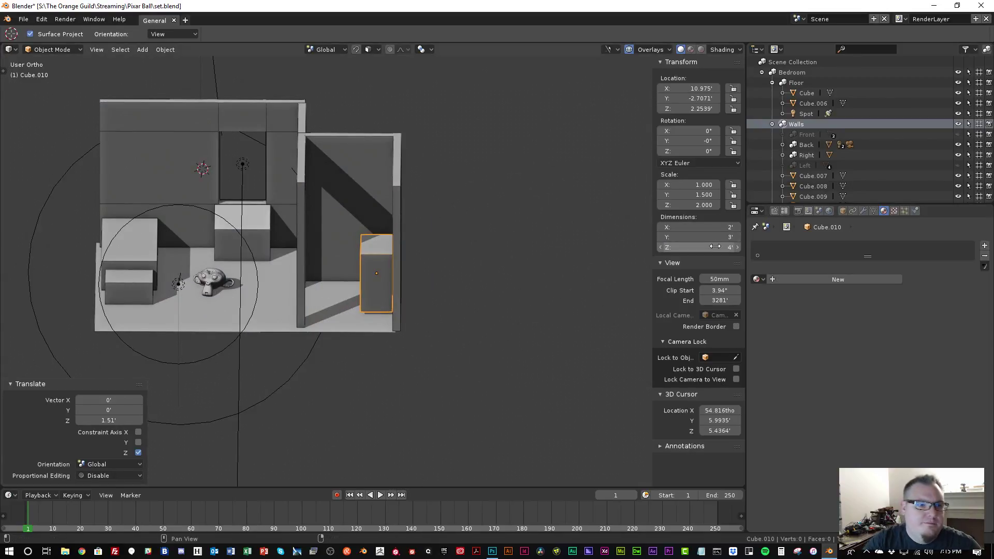
Lower the dresser block about 3.02" along Z to bring its base back onto the floor
scroll(421, 297, up, 5)
middle_drag(458, 271, 497, 257)
key(g)
key(z)
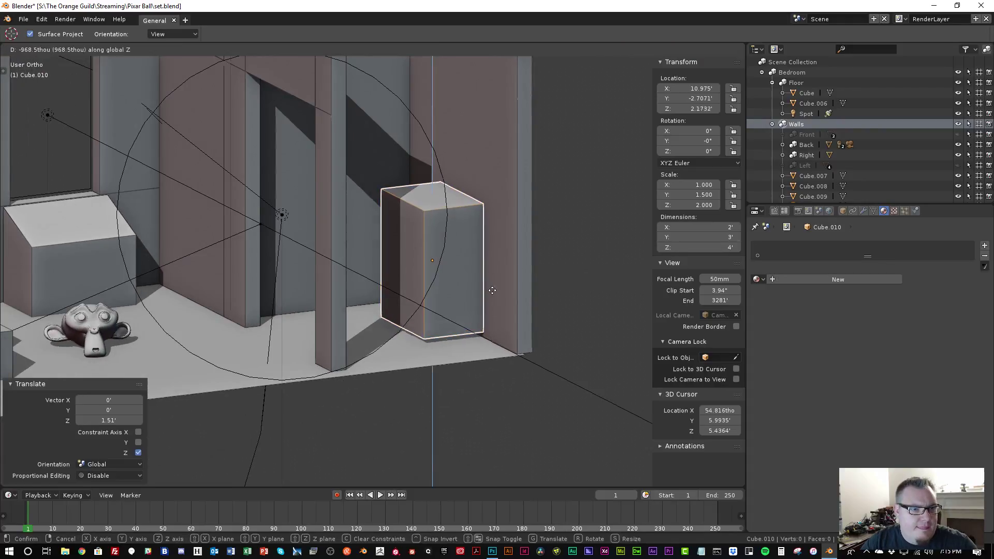
click(497, 333)
Clear the selection and examine the furniture layout in the bedroom and closet from above and at an angle
scroll(455, 303, down, 4)
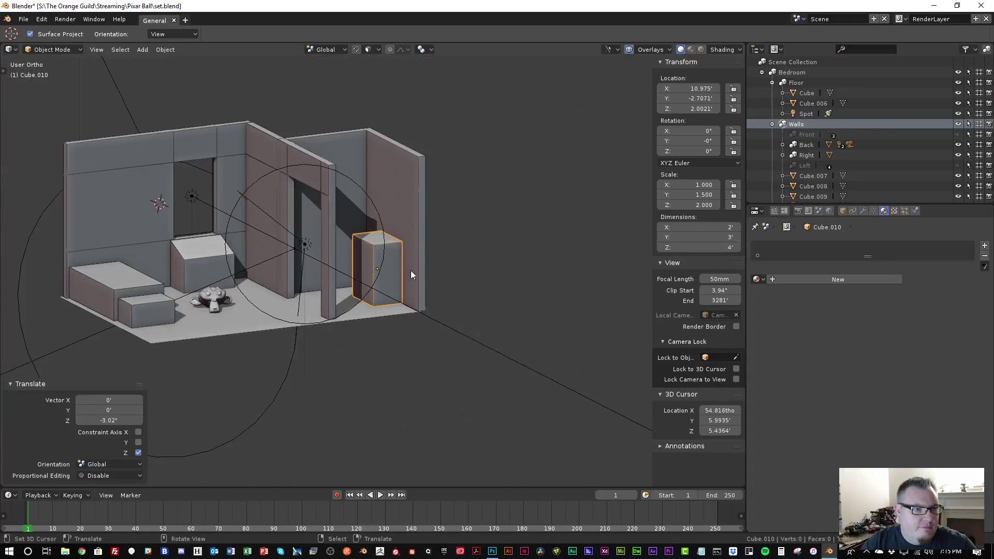
middle_drag(411, 270, 281, 377)
key(a)
key(alt+a)
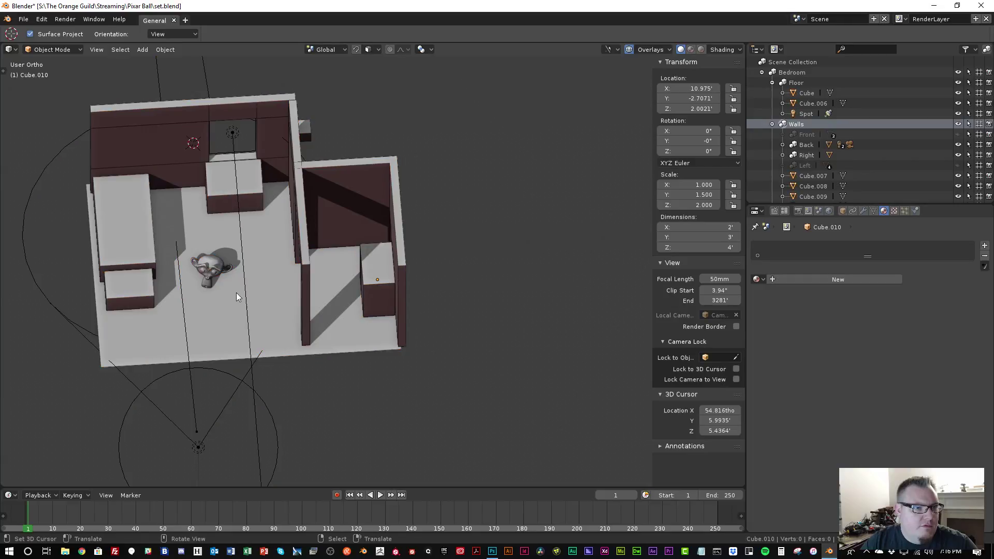
scroll(368, 288, up, 3)
middle_drag(369, 288, 402, 295)
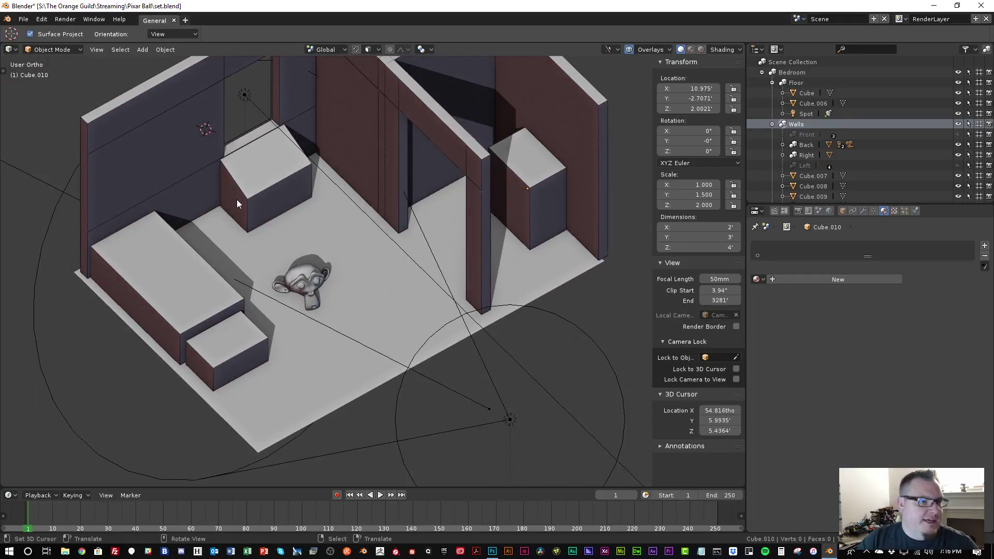
scroll(238, 223, down, 5)
Duplicate the toy chest block into the space beside the bed and set the copy's X and Y dimensions to 1'
click(321, 263)
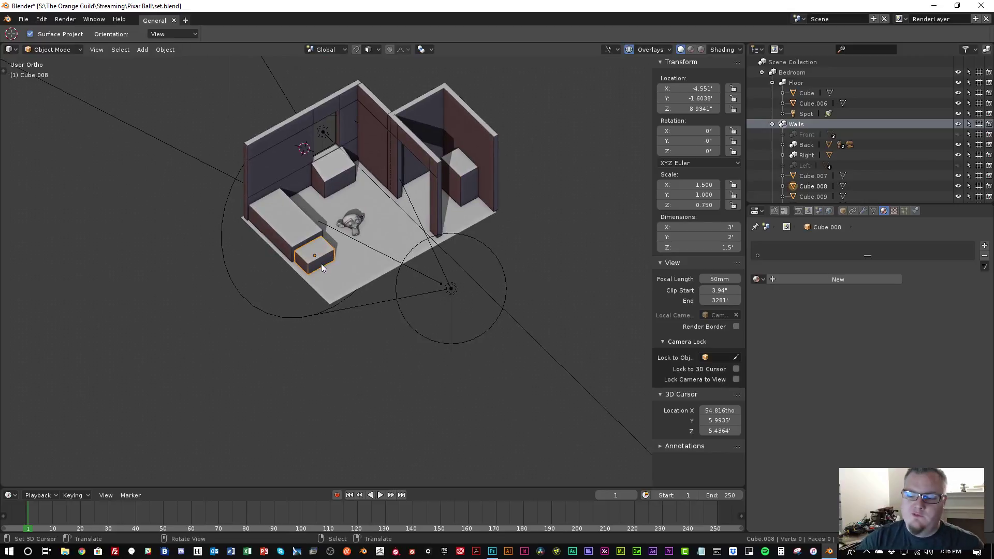
key(KP_7)
click(364, 210)
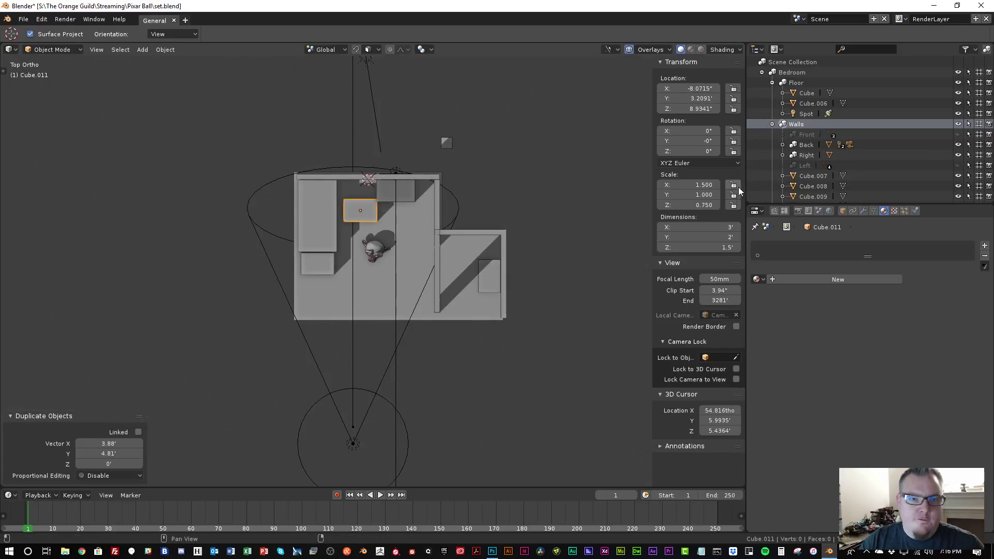
double_click(714, 224)
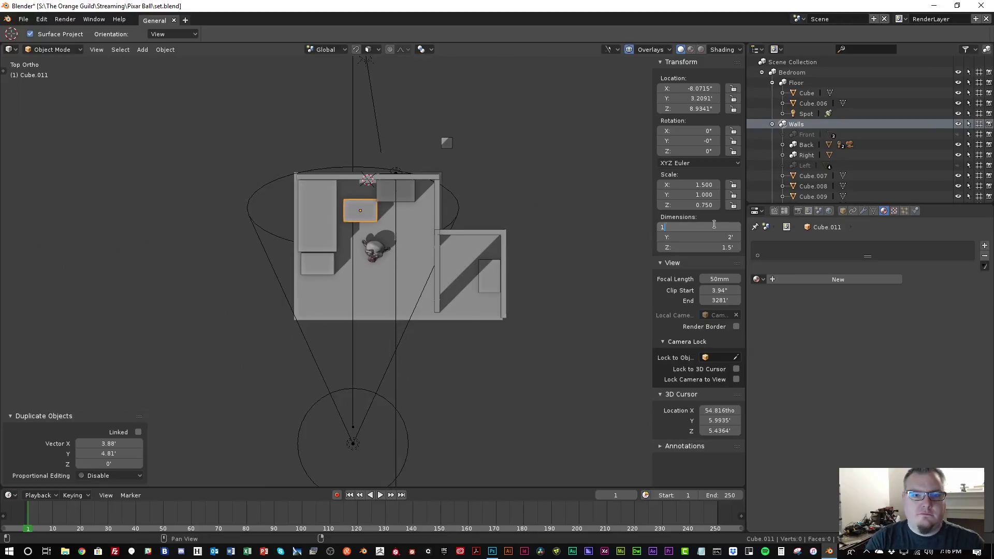
key(Tab)
text(1)
key(Return)
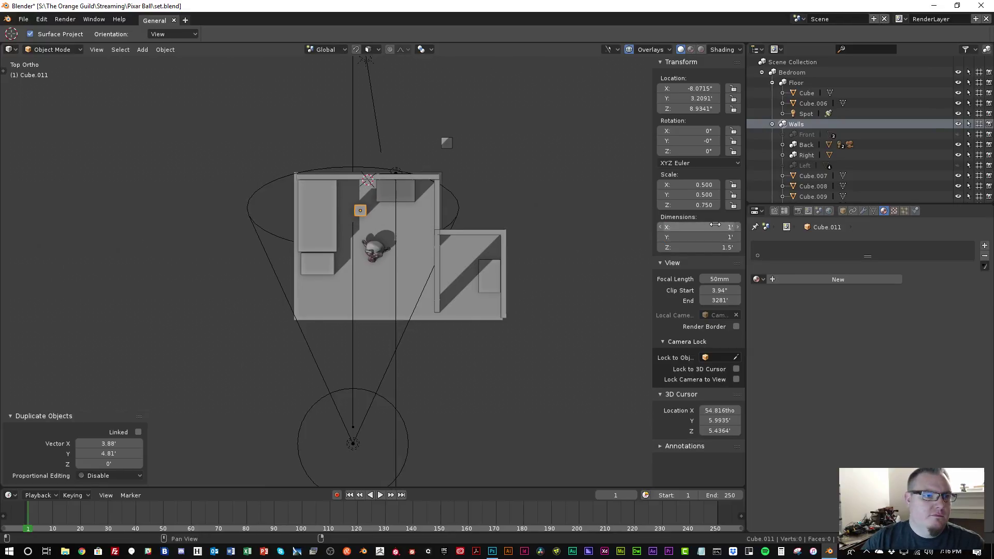
Move the small bedside block about -1.53' in X and 2.21' in Y, between the bed's head and the back wall
scroll(386, 230, up, 4)
shift+scroll(437, 186, up, 3)
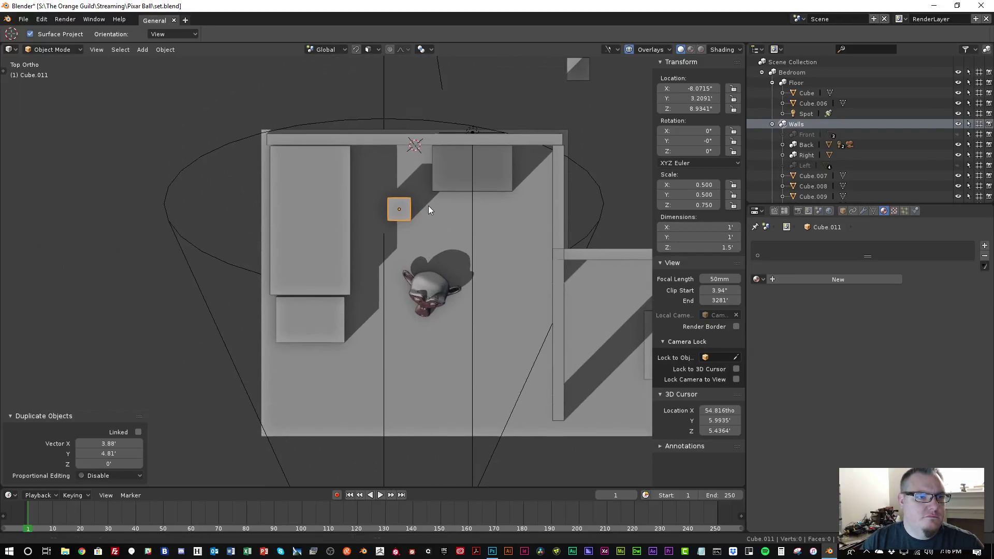
key(g)
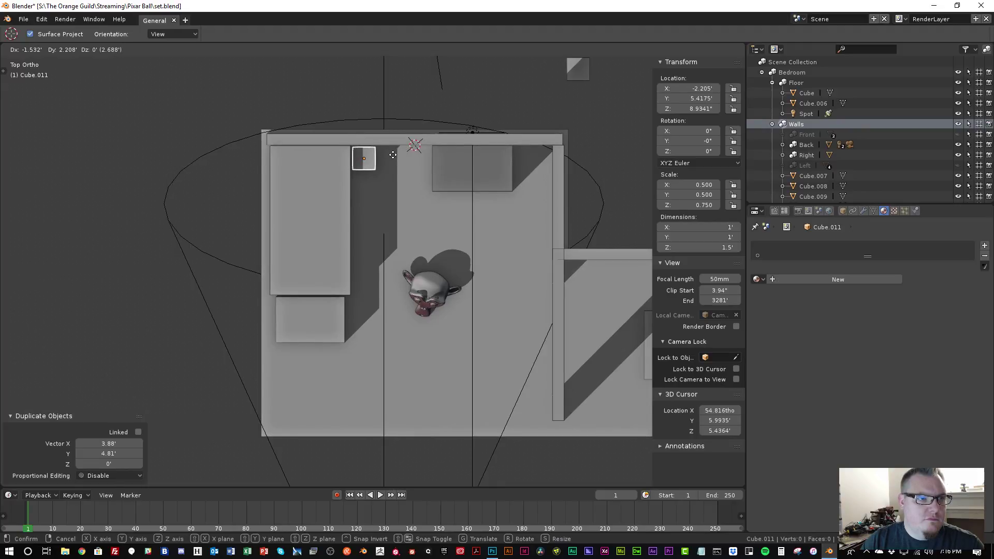
click(392, 153)
Set the bedside block's Z dimension to 2' and raise it about 3.09" along Z onto the floor
middle_drag(383, 293, 376, 188)
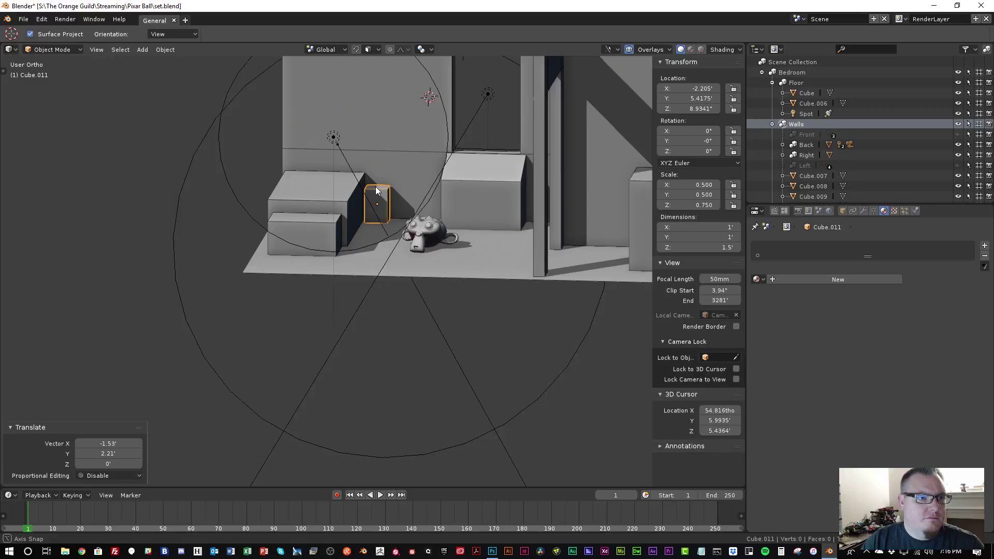
click(697, 247)
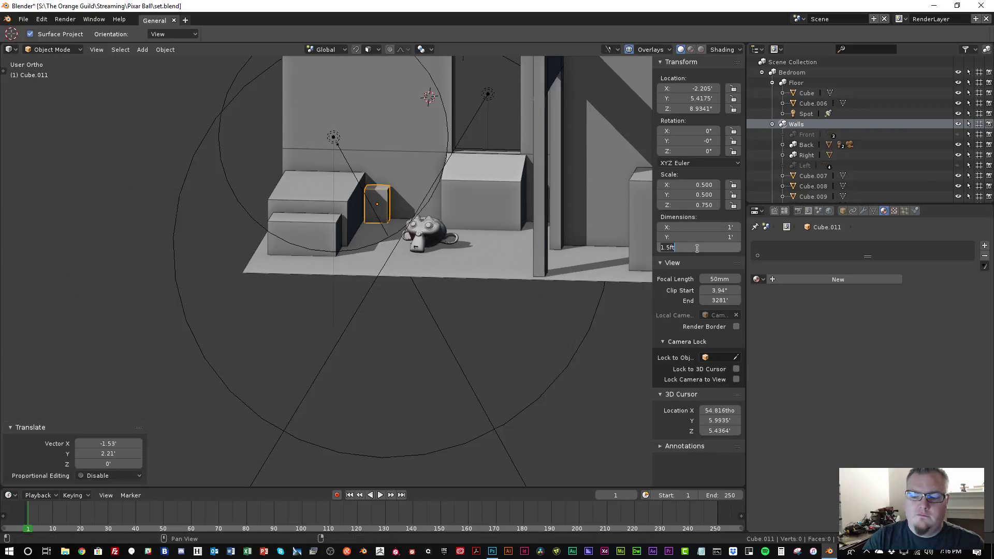
key(Return)
key(g)
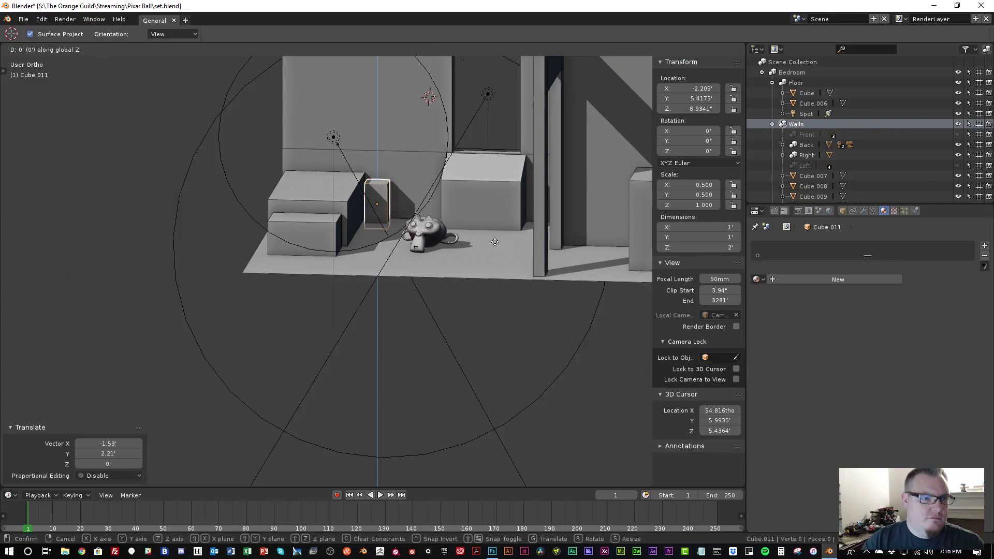
key(z)
click(494, 185)
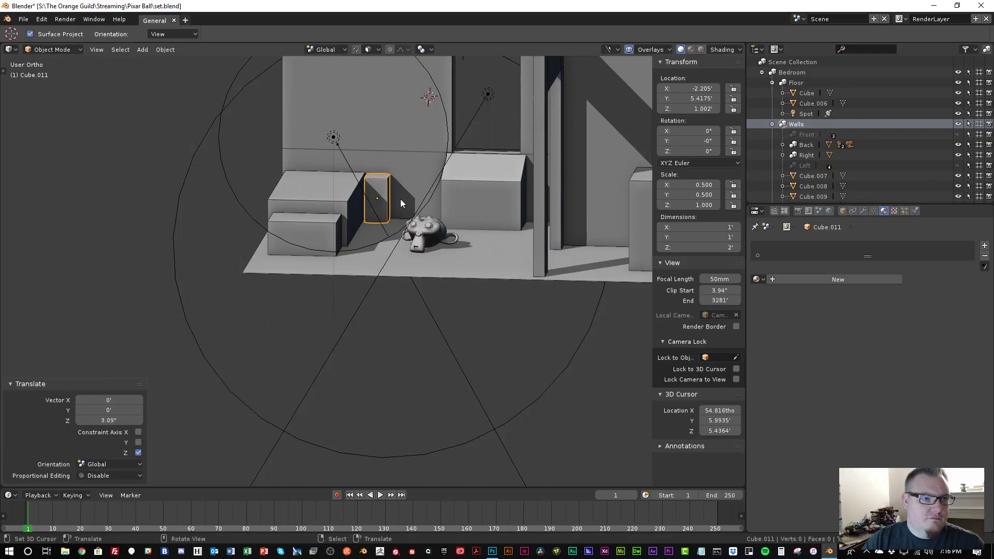
Shift the bedside block about 464 thou along X to leave a small gap beside the bed
middle_drag(399, 199, 396, 184)
key(s)
key(x)
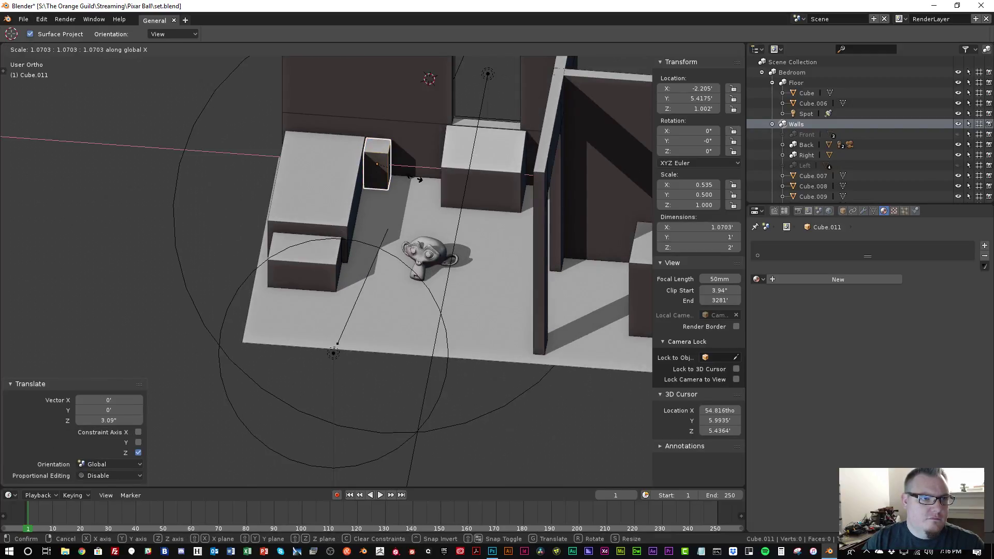
key(g)
key(x)
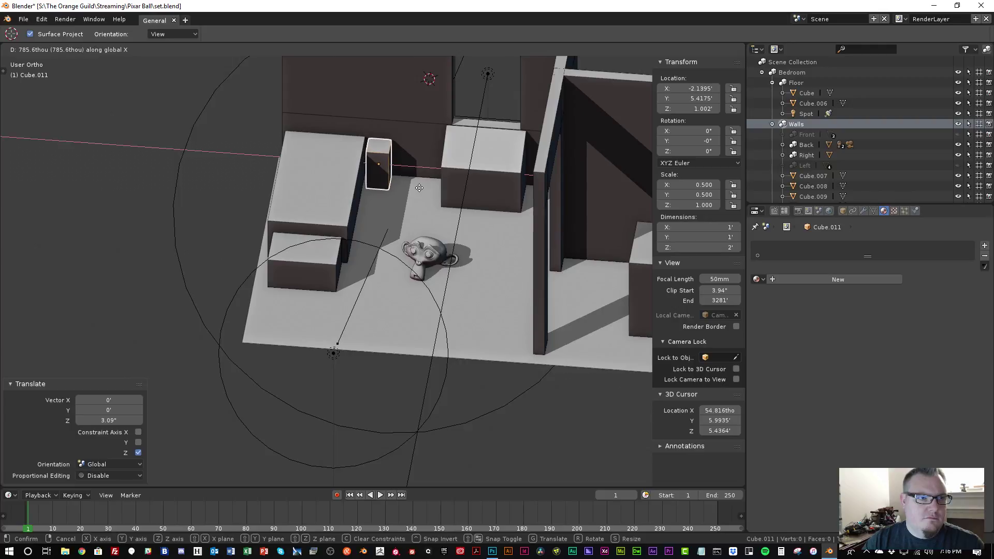
click(415, 188)
Duplicate the bedside block for the lamp near the room's front edge, offset about 1.99' in X and -11.3' in Y
scroll(374, 234, down, 3)
key(KP_7)
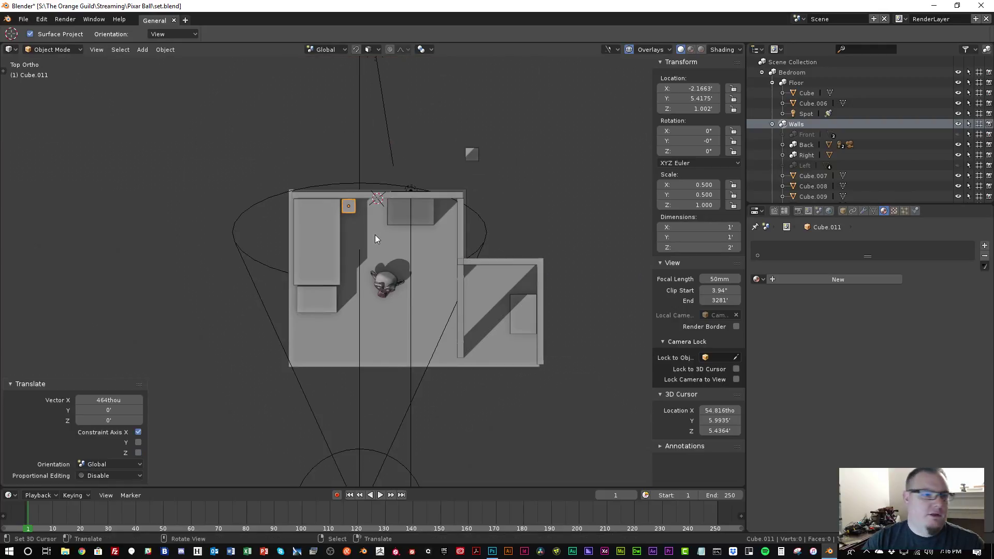
key(shift+d)
click(401, 383)
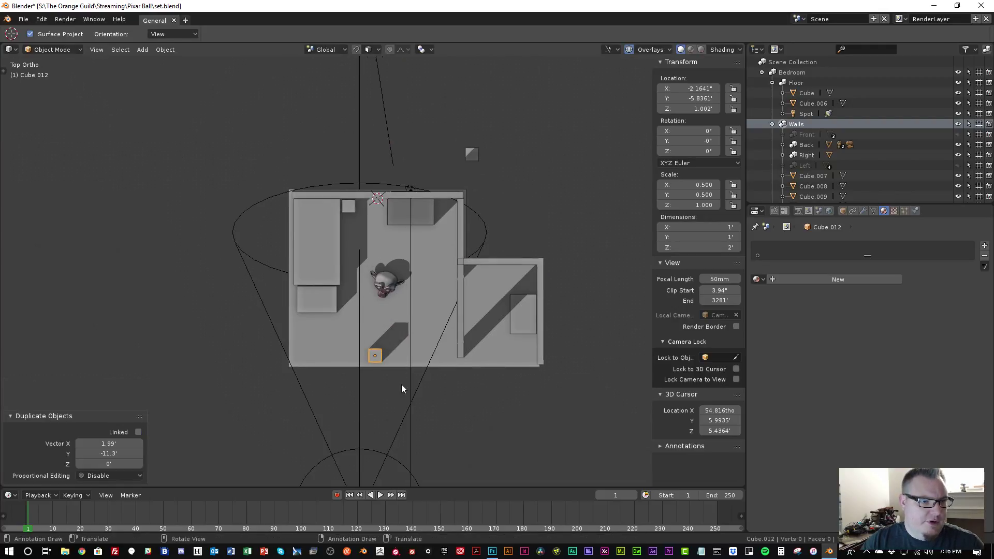
scroll(399, 383, up, 2)
shift+middle_drag(403, 366, 343, 285)
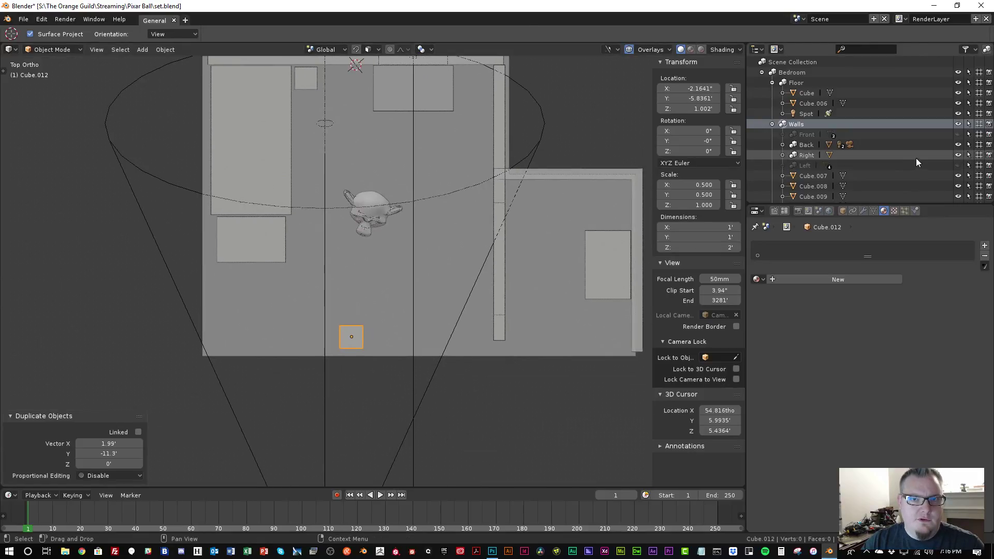
Show the front wall and move the lamp block about 9.26" in X and 5.12" in Y beside it
click(957, 135)
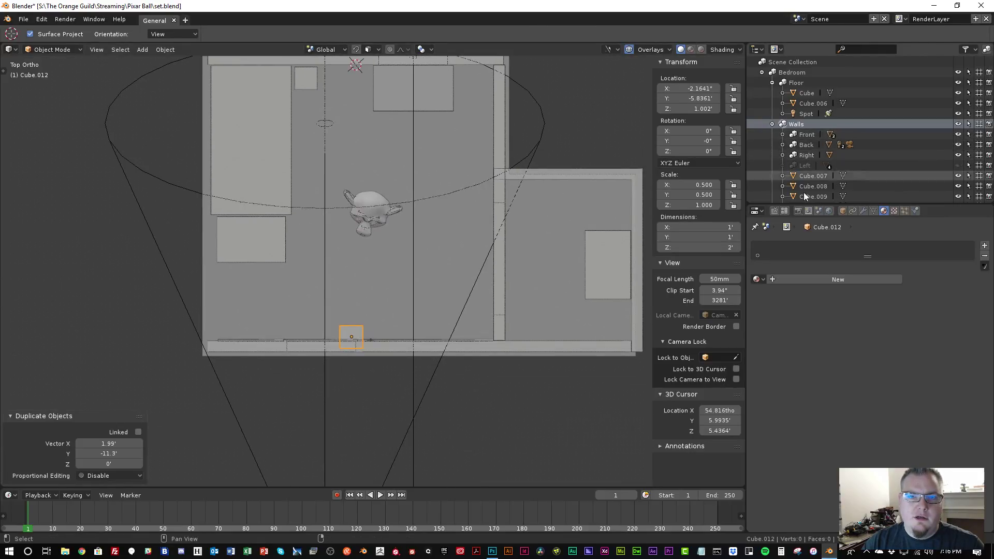
scroll(312, 356, up, 3)
key(g)
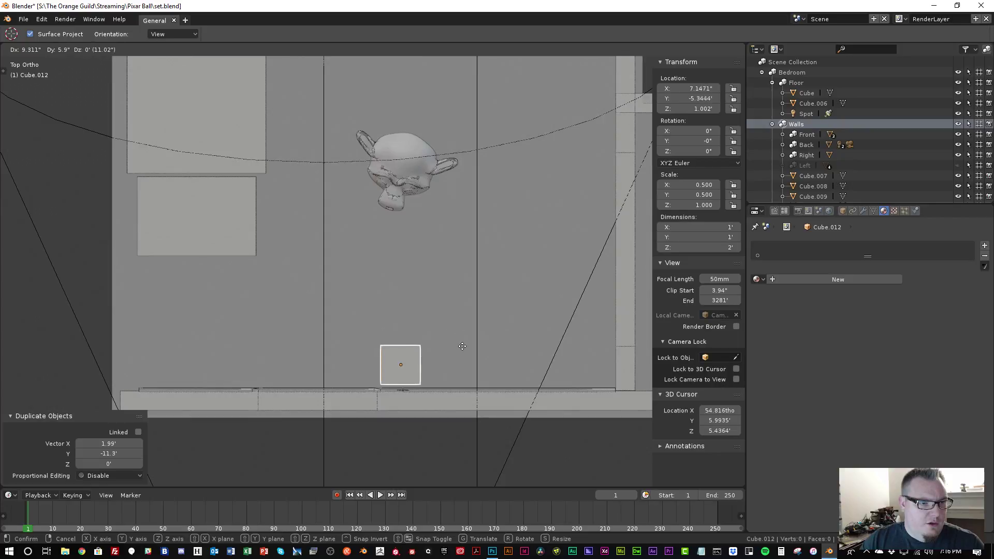
click(461, 367)
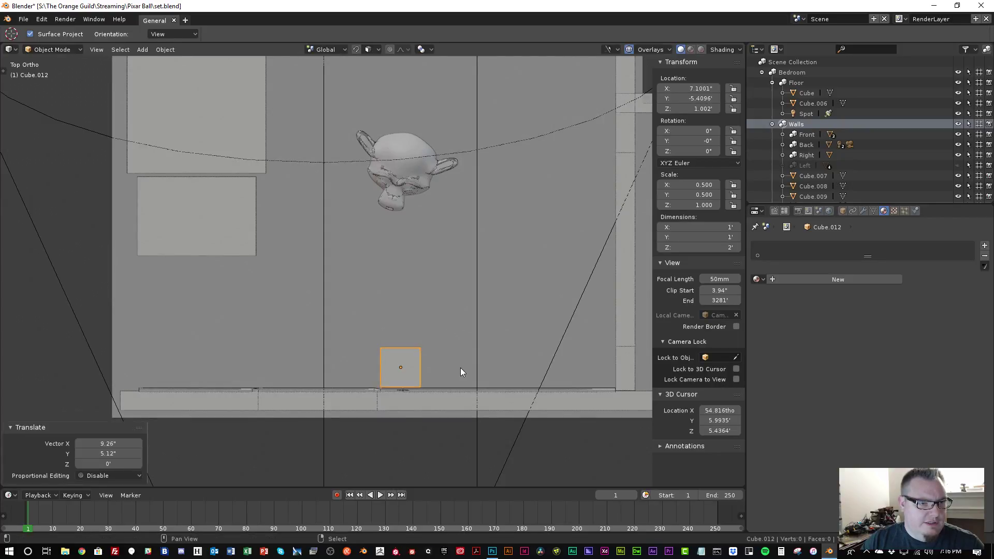
scroll(415, 344, down, 2)
Delete the lamp placeholder block near the front wall
click(702, 250)
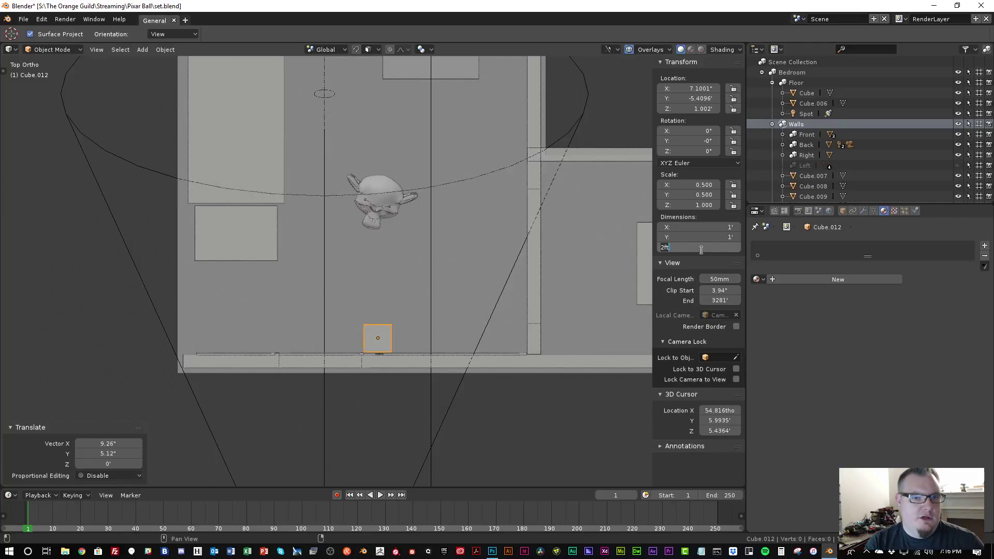
key(Return)
key(x)
click(443, 217)
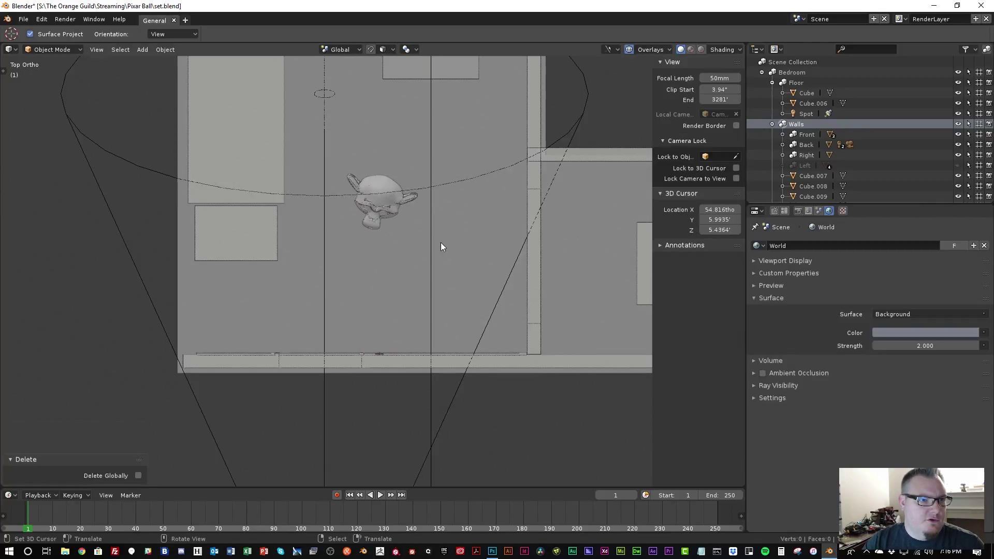
Add a cylinder mesh for the lamp and set its dimensions to 1' in X, 1' in Y and 2" in Z
key(shift+a)
mouse_move(440, 243)
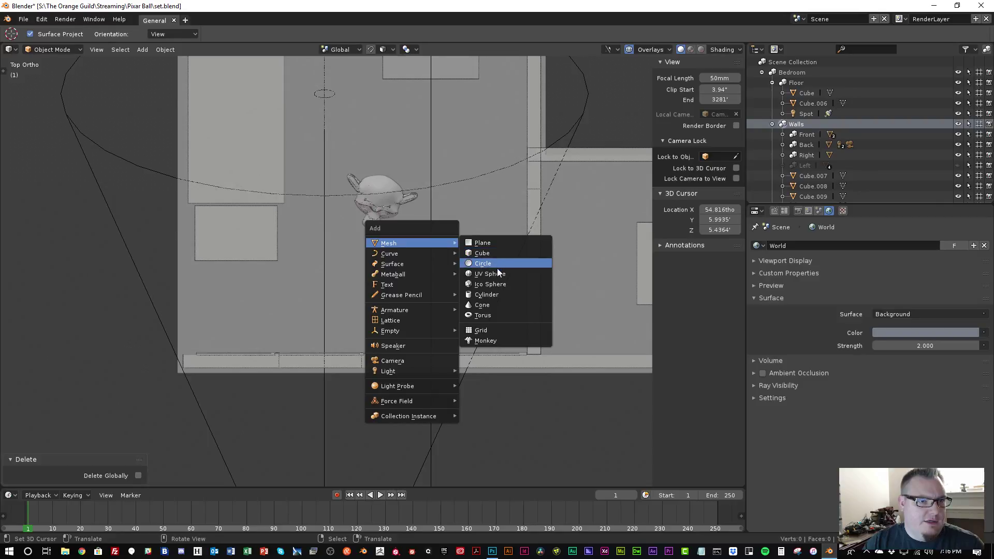
click(495, 294)
scroll(341, 238, down, 5)
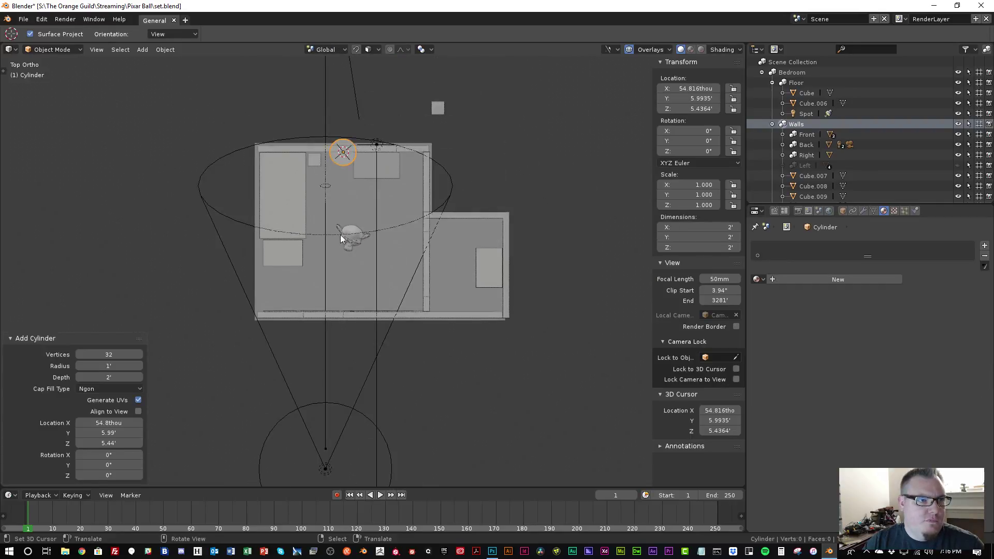
click(680, 227)
text(1)
key(Tab)
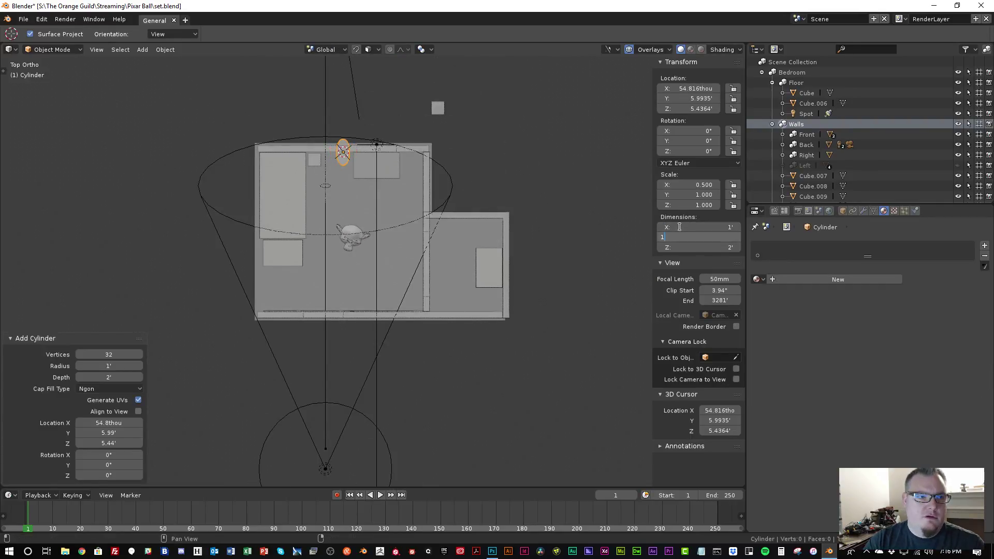
text(1)
key(Tab)
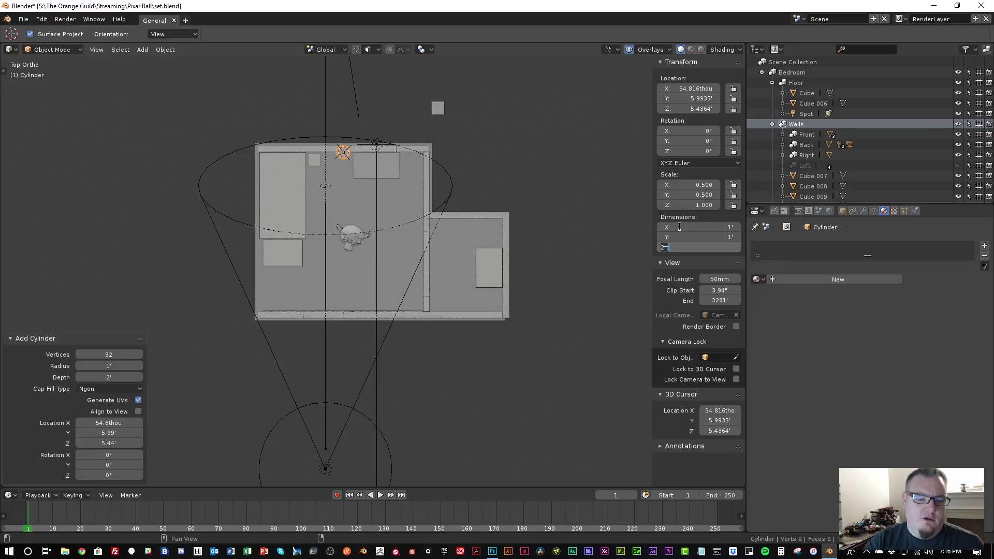
key(Return)
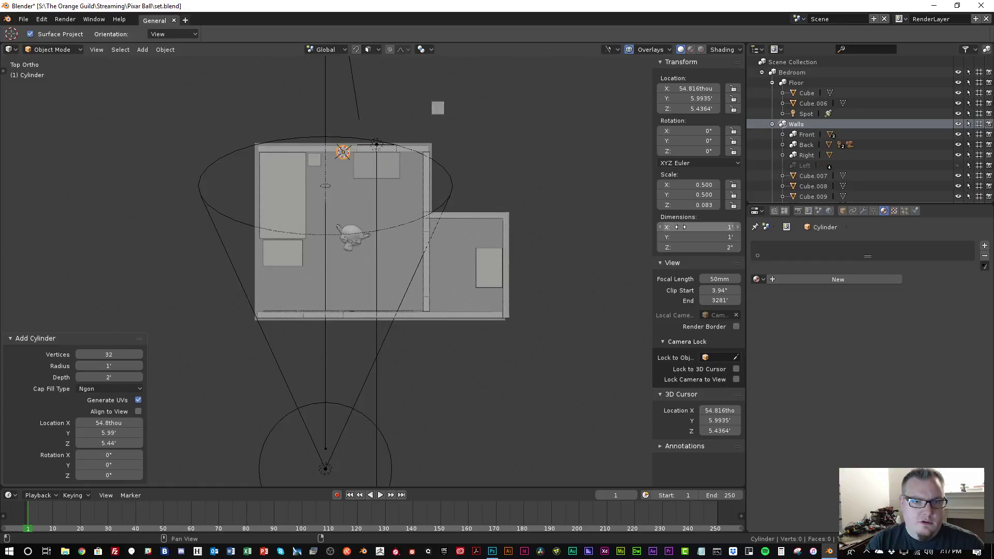
Move the cylinder about 7.94" in X and -11.3' in Y, and nudge it -326 thou and -317 thou toward the front wall
key(g)
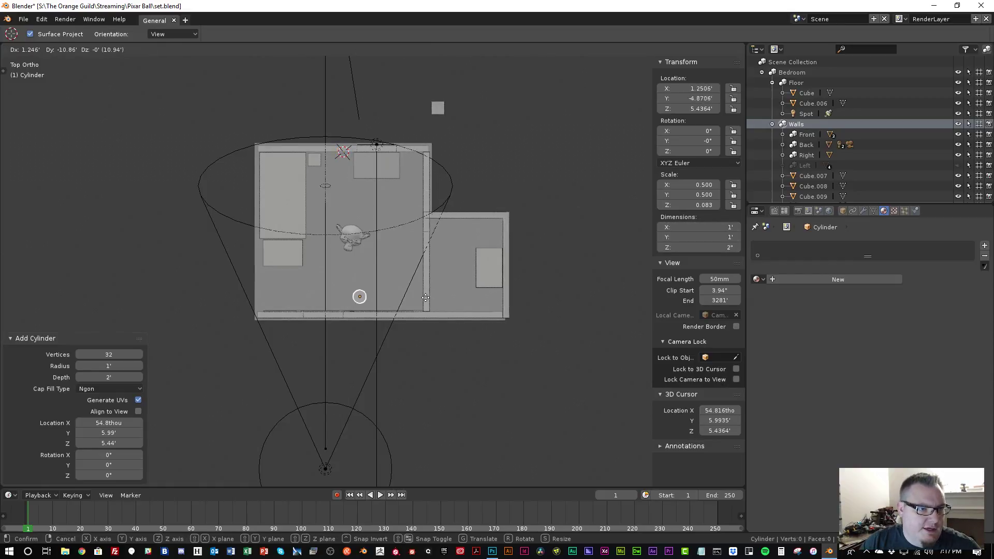
click(421, 302)
scroll(381, 324, up, 8)
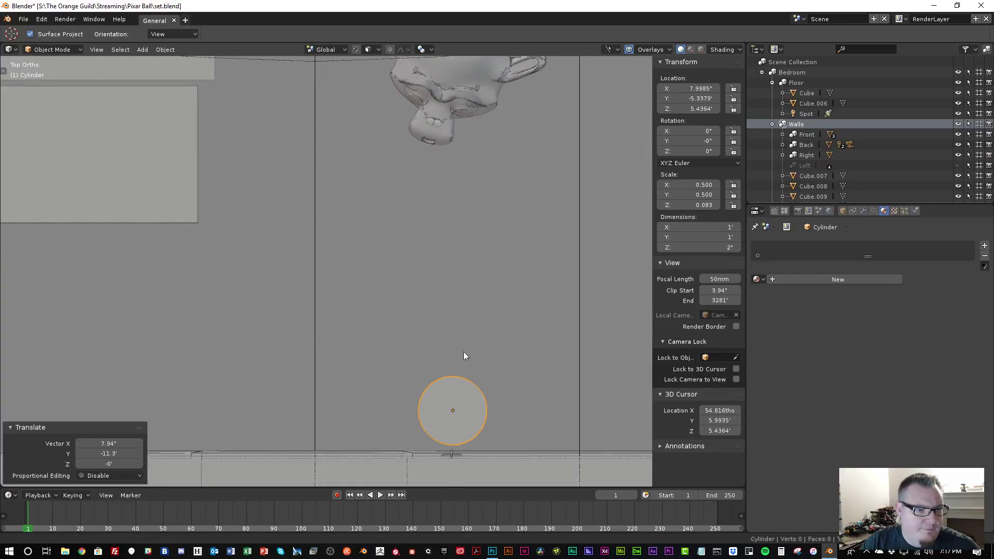
key(g)
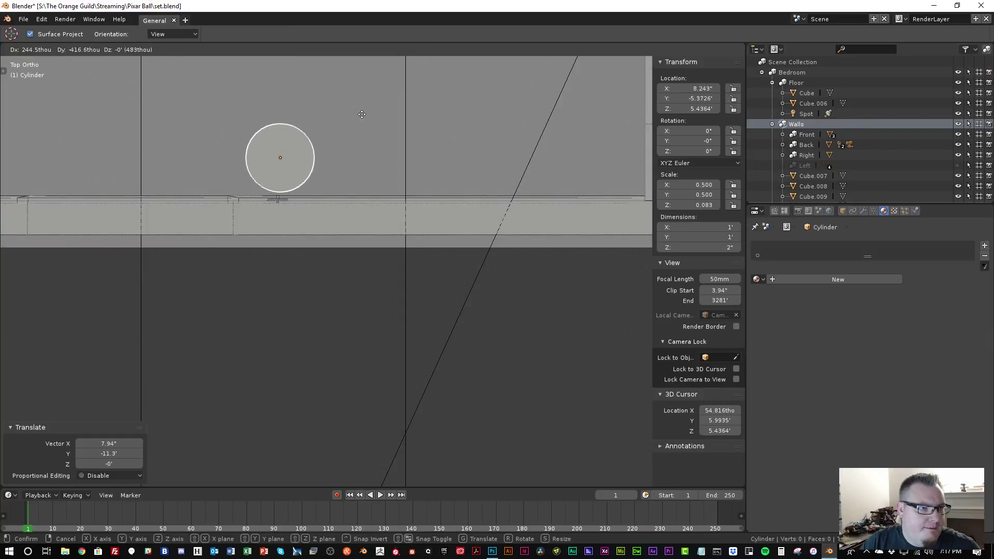
click(325, 113)
Lower the lamp cylinder about 5.38' along Z to floor level
scroll(290, 166, down, 3)
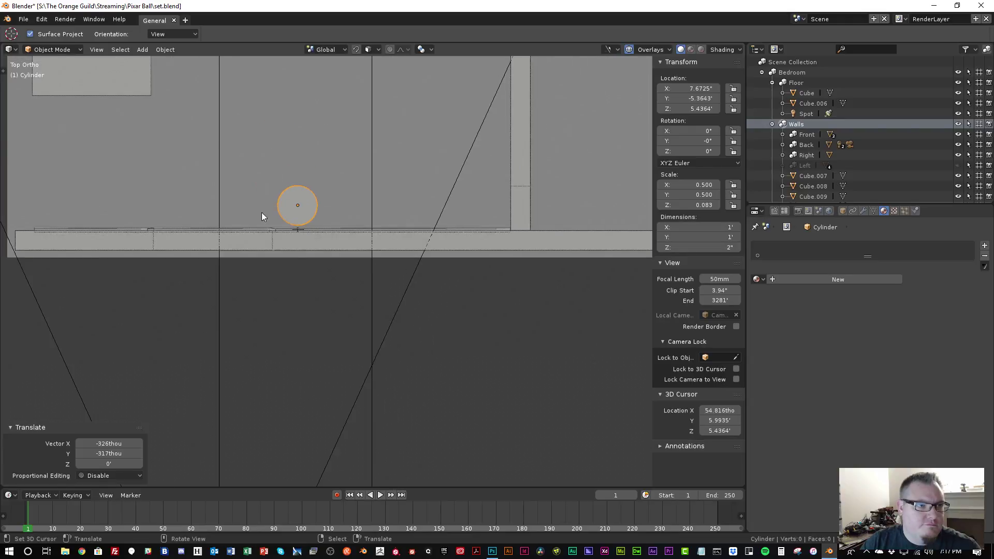
middle_drag(262, 212, 369, 172)
key(g)
key(z)
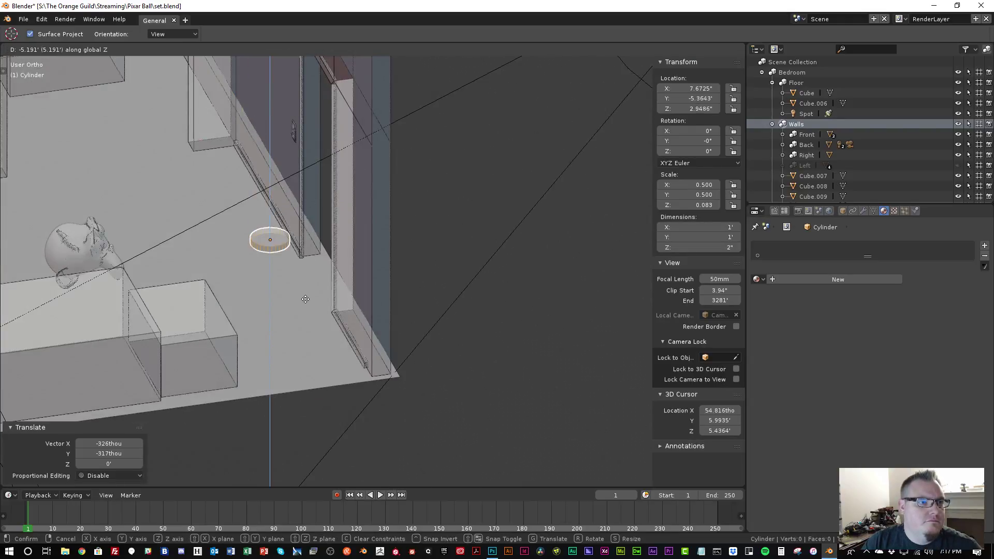
click(306, 309)
Raise the lamp cylinder about 330 thou along Z so it rests on the floor, and deselect it
scroll(304, 226, up, 6)
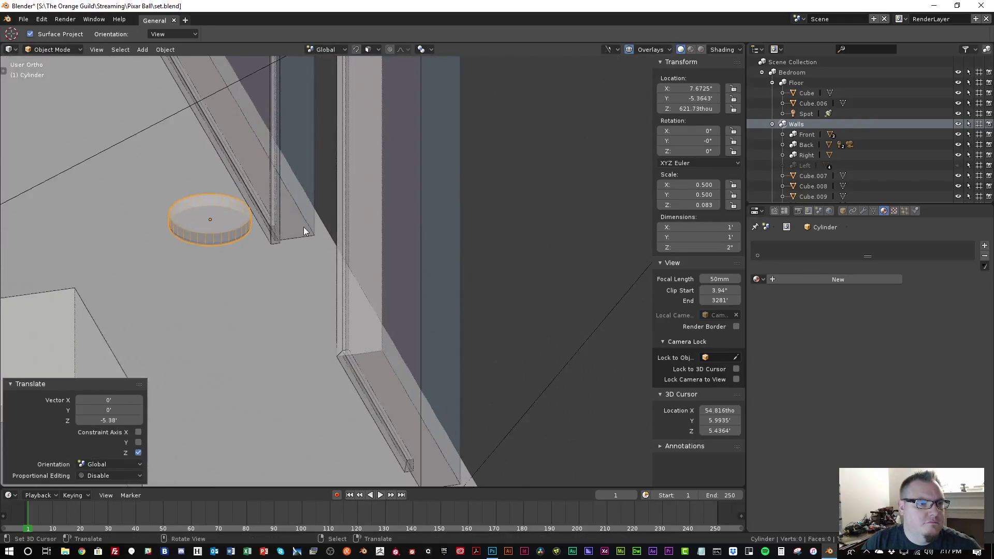
scroll(433, 195, up, 3)
scroll(499, 167, down, 3)
shift+middle_drag(491, 163, 426, 217)
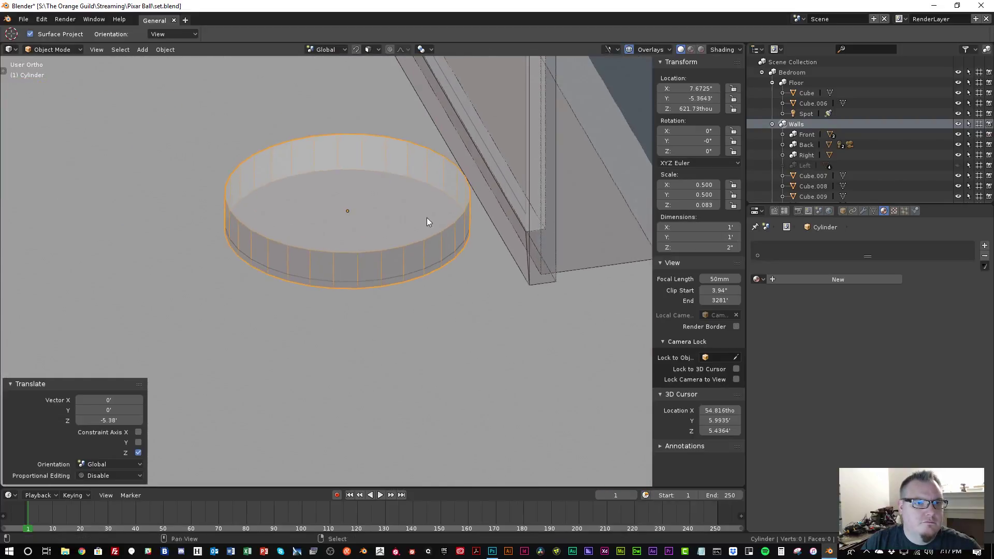
key(g)
key(z)
click(438, 159)
scroll(407, 197, down, 6)
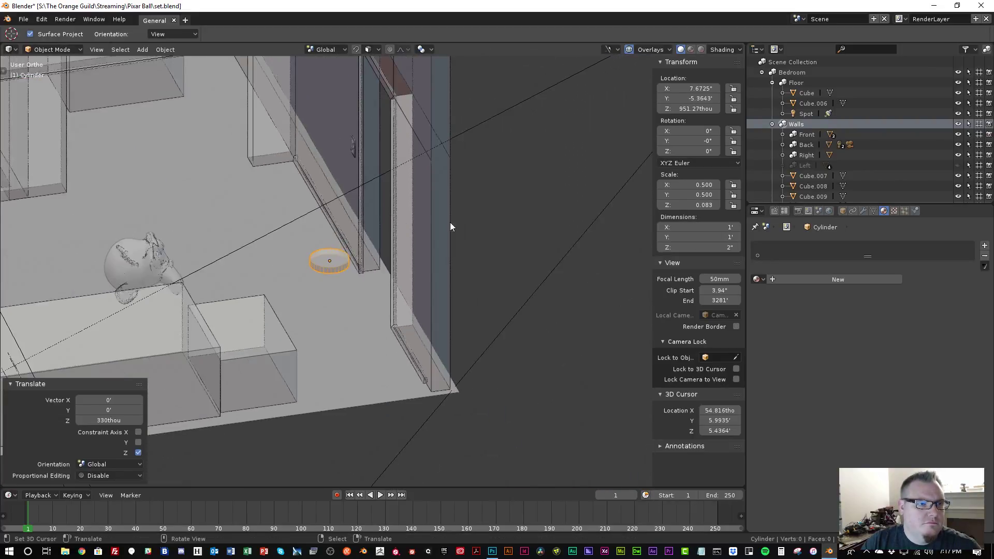
scroll(530, 265, up, 2)
click(564, 254)
Turn off X-ray shading and hide the front wall to expose the room's interior
scroll(586, 228, down, 3)
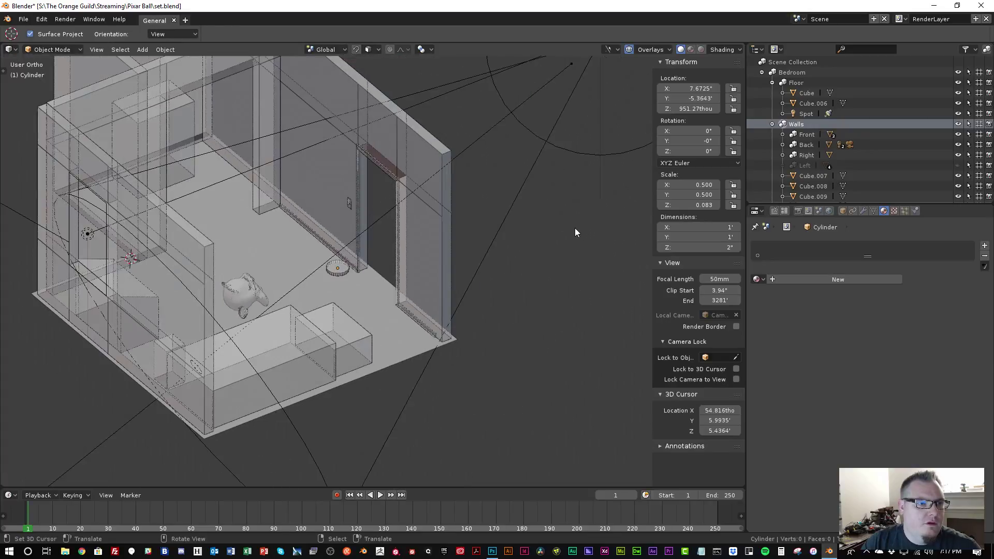
middle_drag(505, 245, 543, 213)
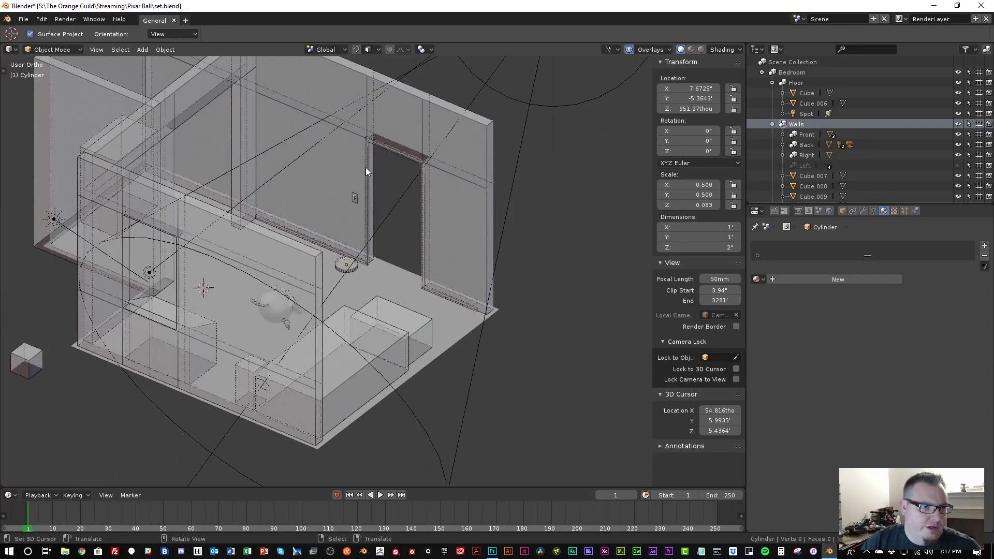
middle_drag(563, 249, 587, 265)
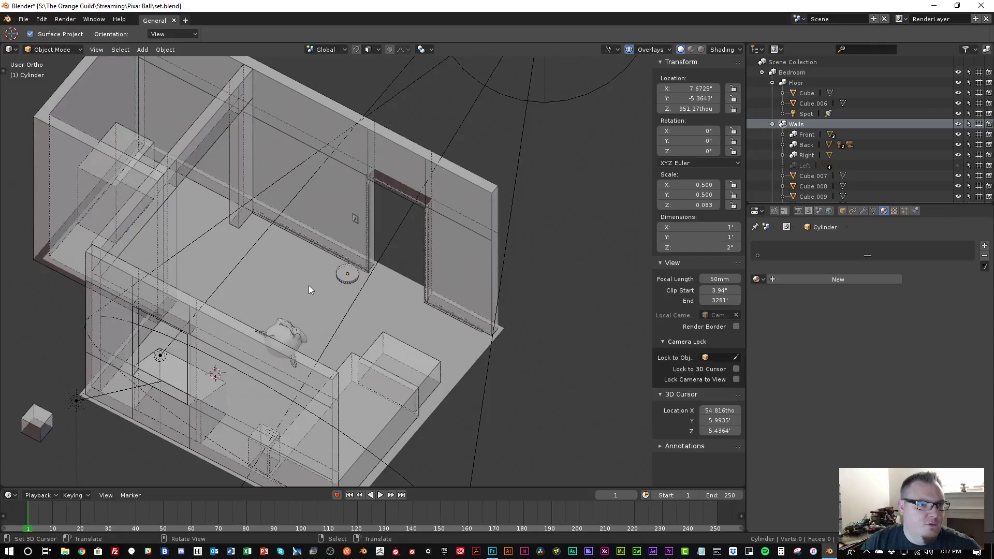
middle_drag(563, 165, 436, 178)
shift+middle_drag(497, 182, 515, 257)
scroll(488, 286, down, 2)
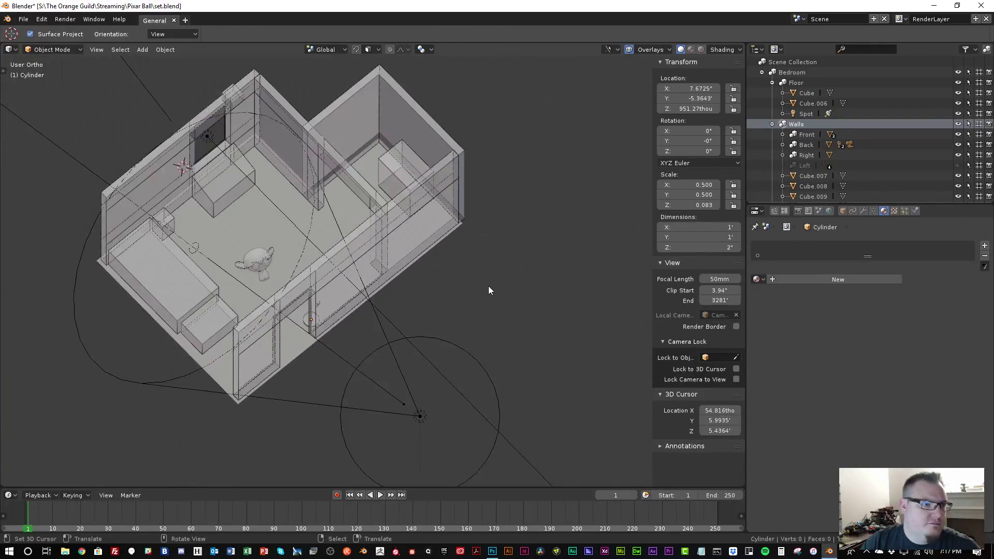
key(z)
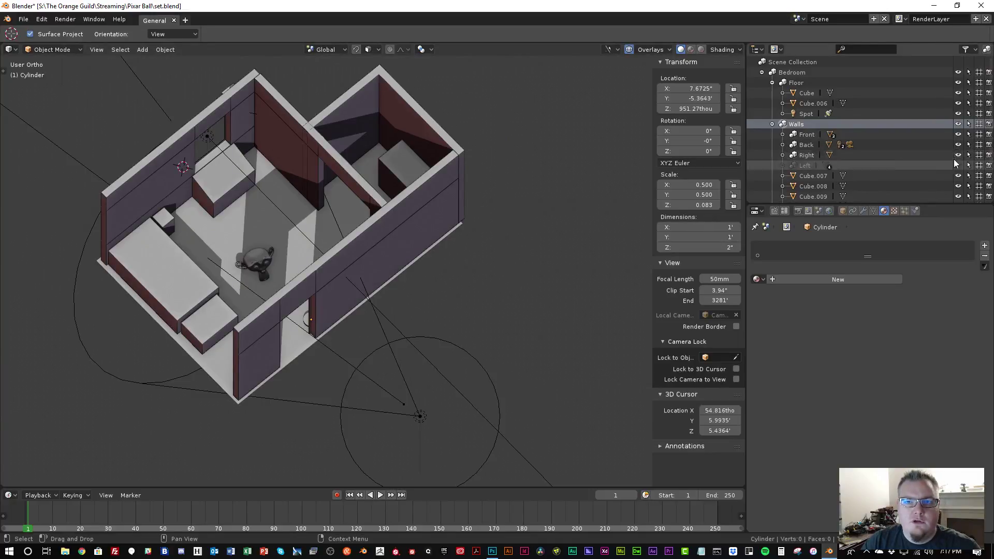
click(958, 135)
Examine the blocked-out bedroom furniture layout from several angles
scroll(333, 283, up, 3)
middle_drag(333, 284, 355, 245)
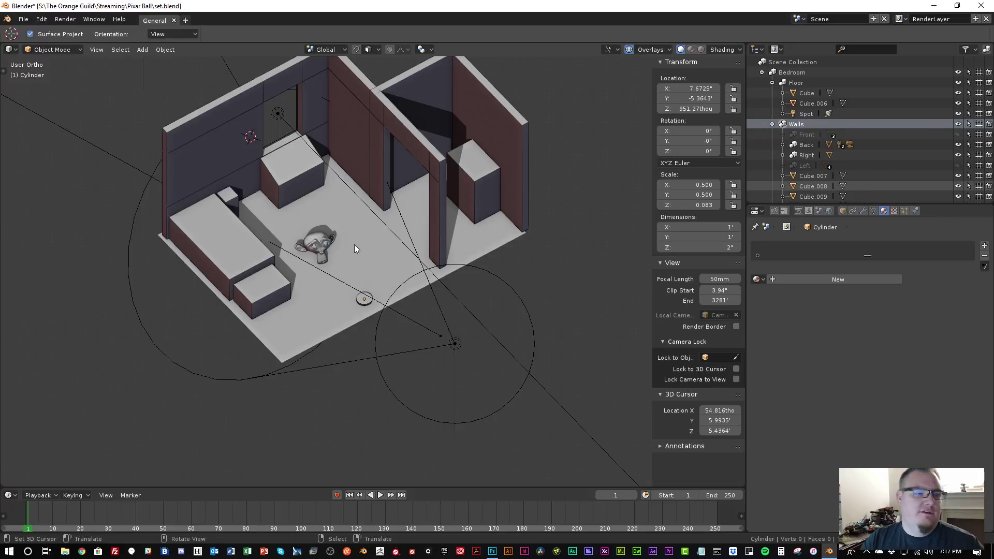
scroll(312, 156, up, 3)
shift+middle_drag(312, 156, 314, 246)
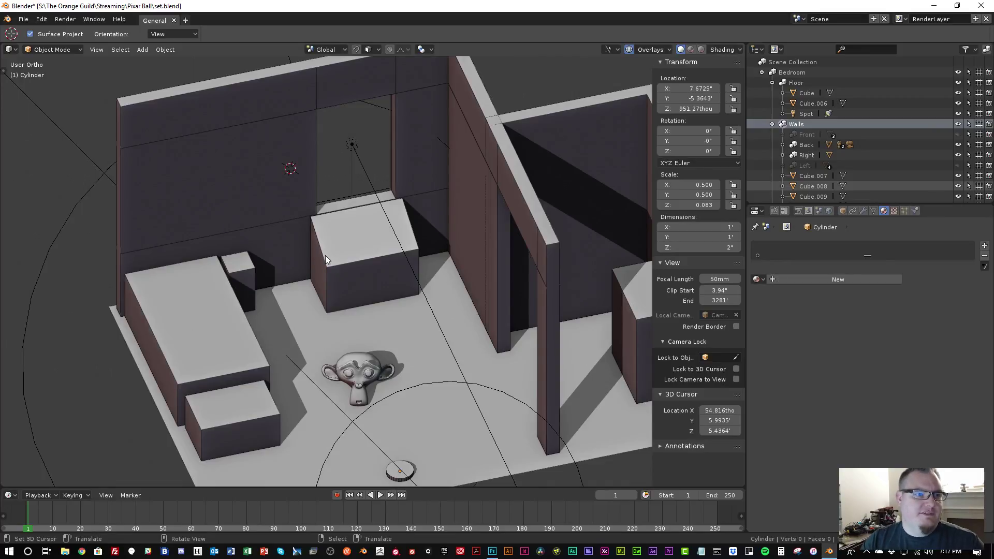
scroll(325, 256, down, 1)
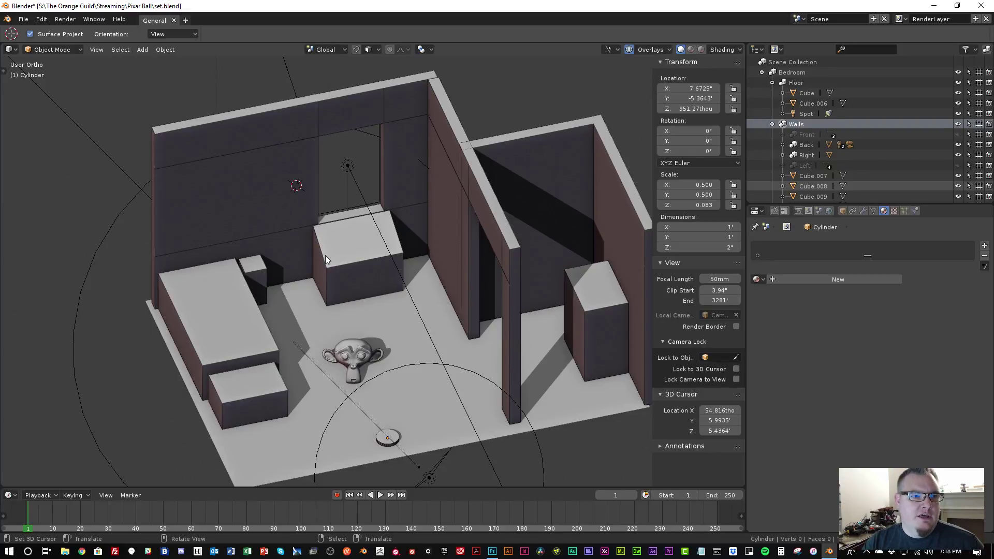
middle_drag(370, 331, 398, 278)
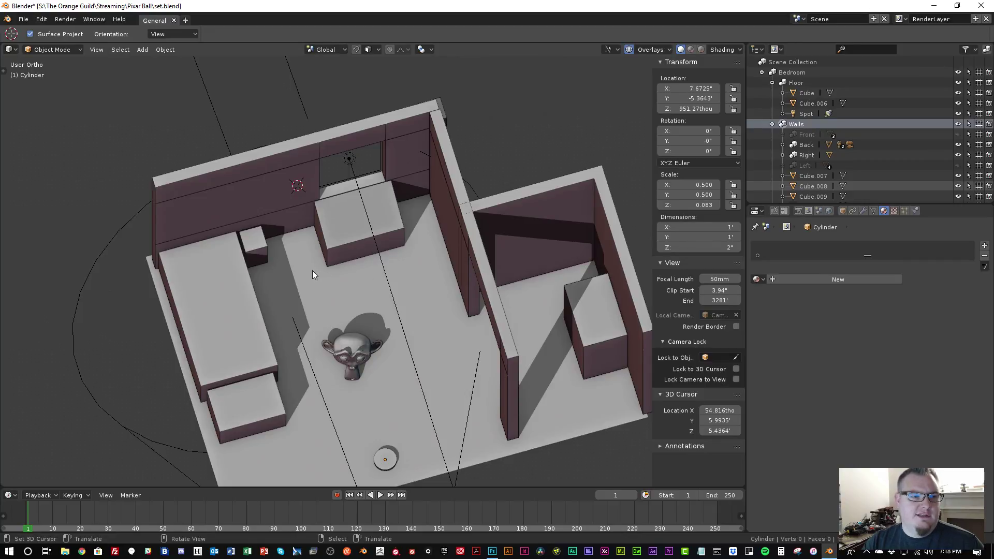
middle_drag(321, 272, 391, 247)
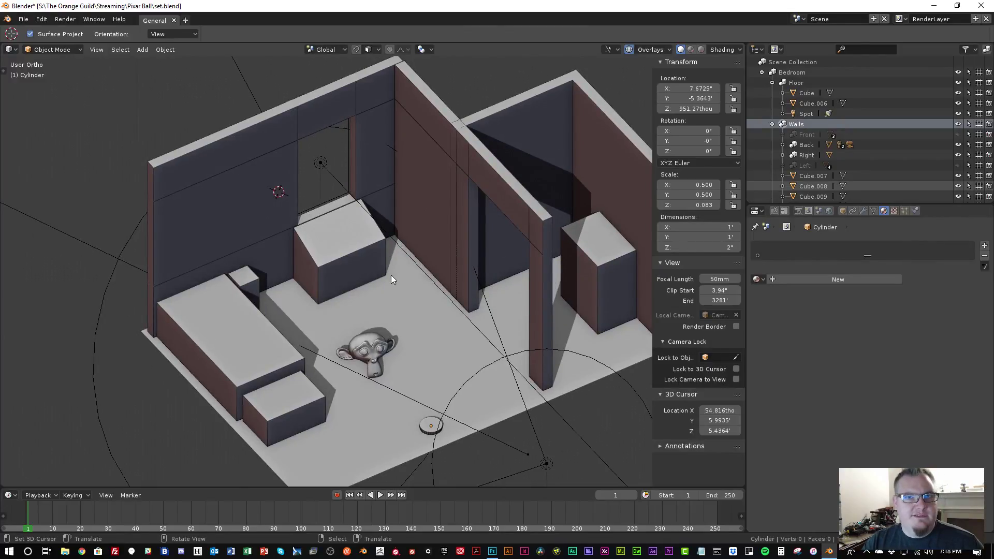
middle_drag(390, 274, 384, 285)
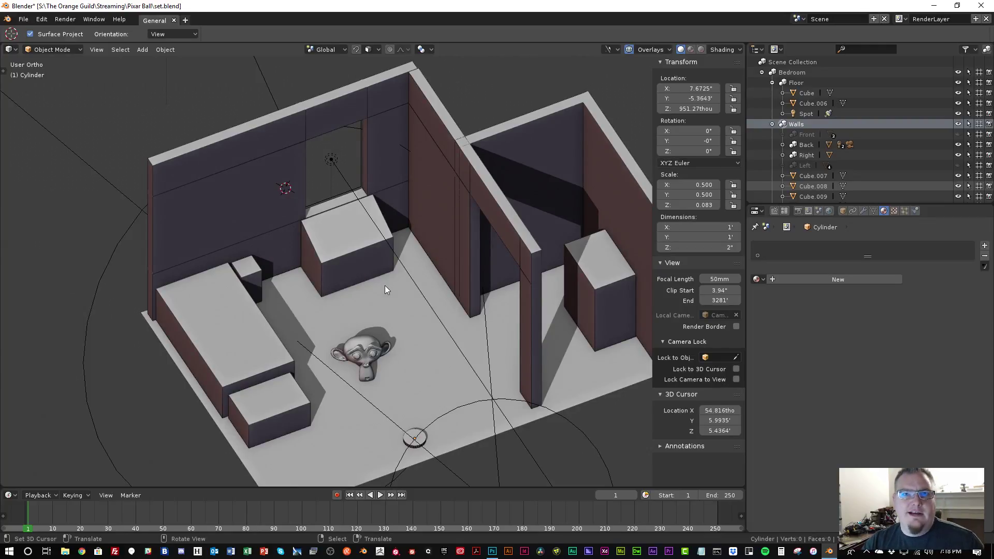
middle_drag(359, 281, 293, 303)
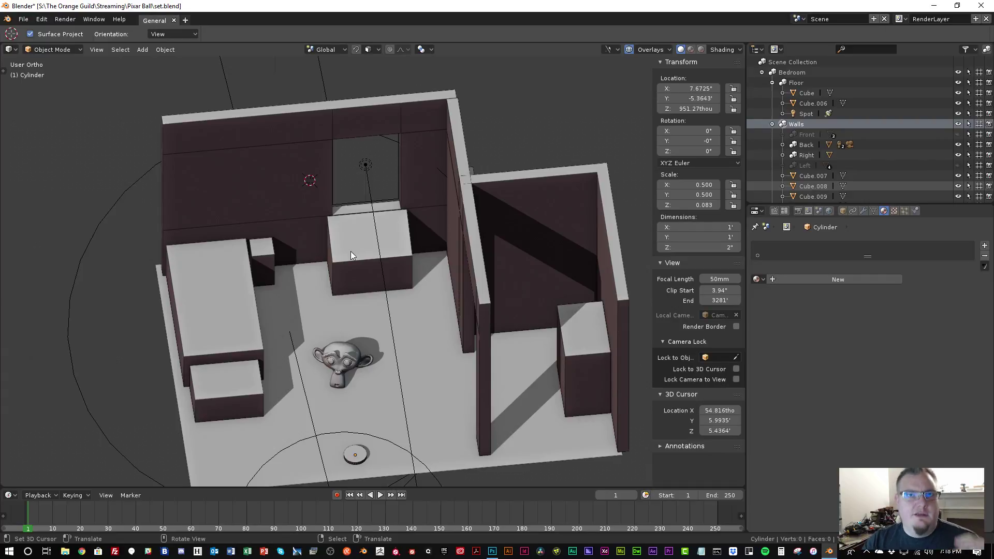
Try to lower the back top edge of the art desk block along Z
middle_drag(315, 266, 375, 267)
click(306, 247)
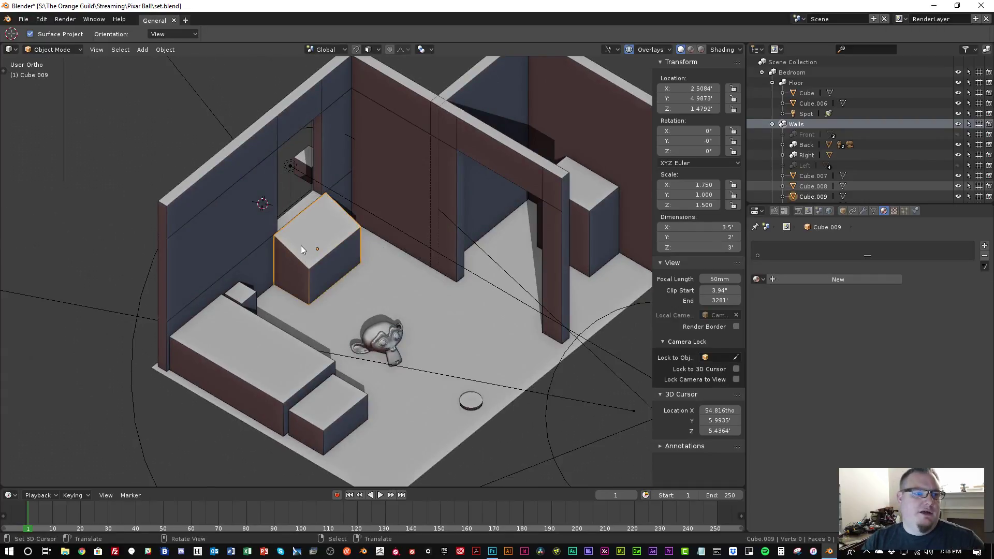
key(Tab)
scroll(311, 254, up, 3)
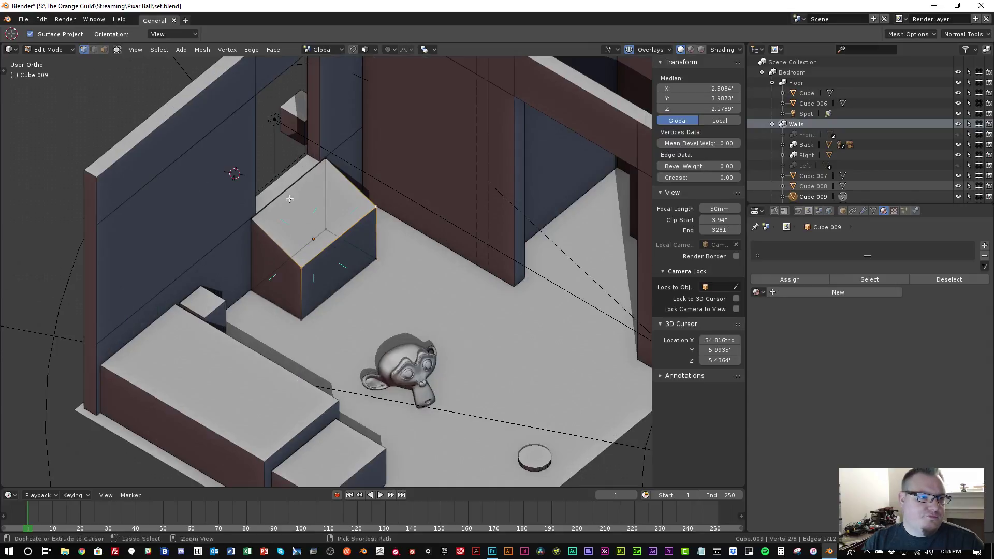
click(95, 52)
right_click(288, 185)
middle_drag(293, 214, 313, 188)
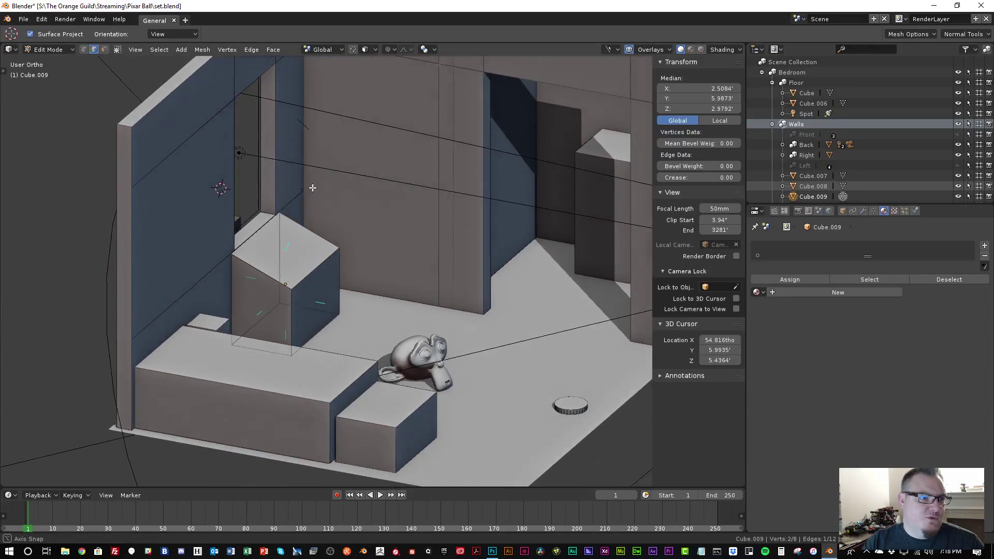
key(g)
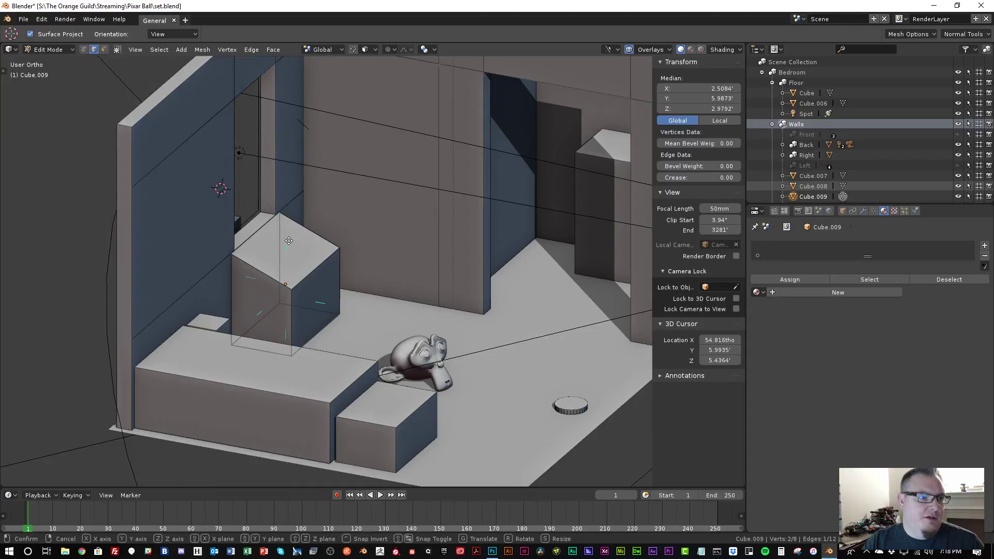
key(z)
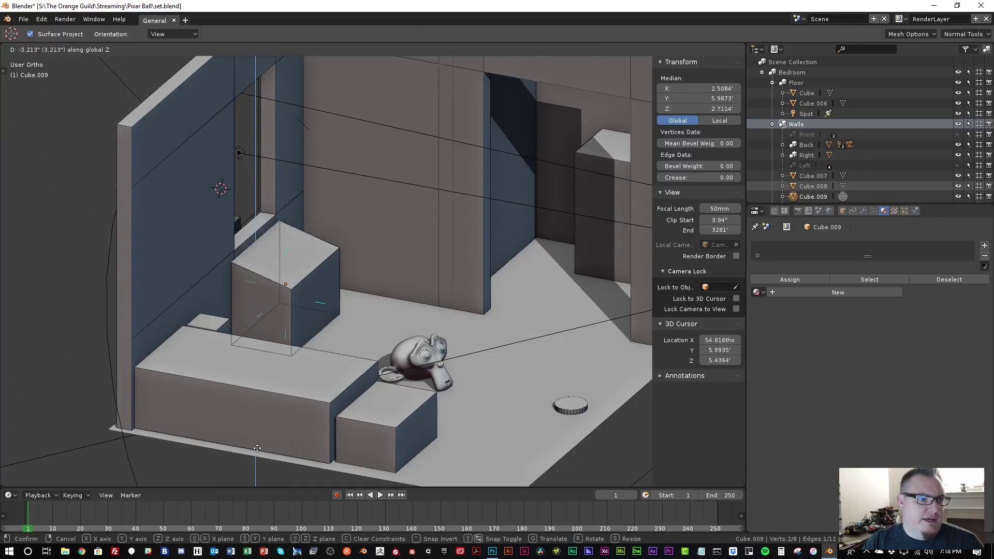
click(286, 264)
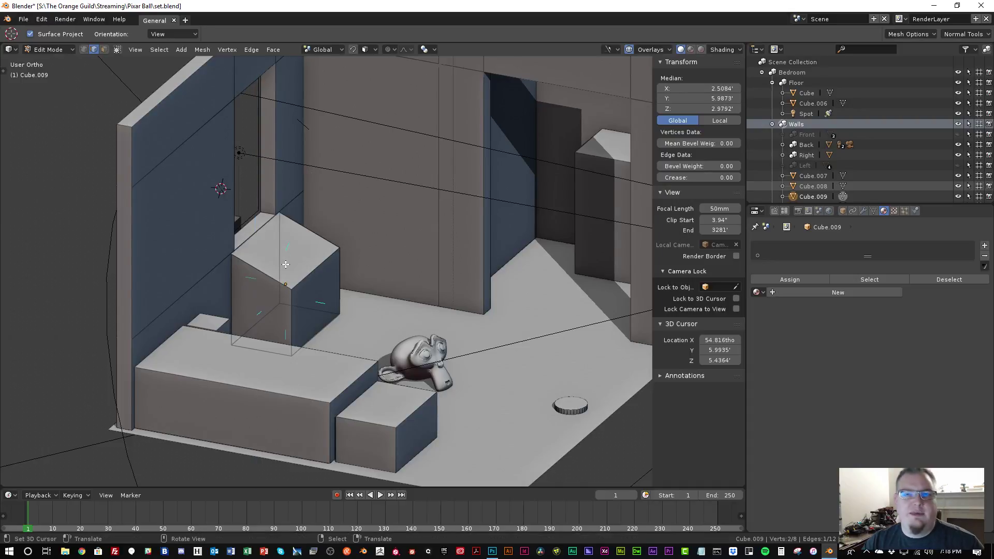
key(Tab)
Examine the art desk block and the surrounding furniture layout from several angles
middle_drag(295, 278, 315, 271)
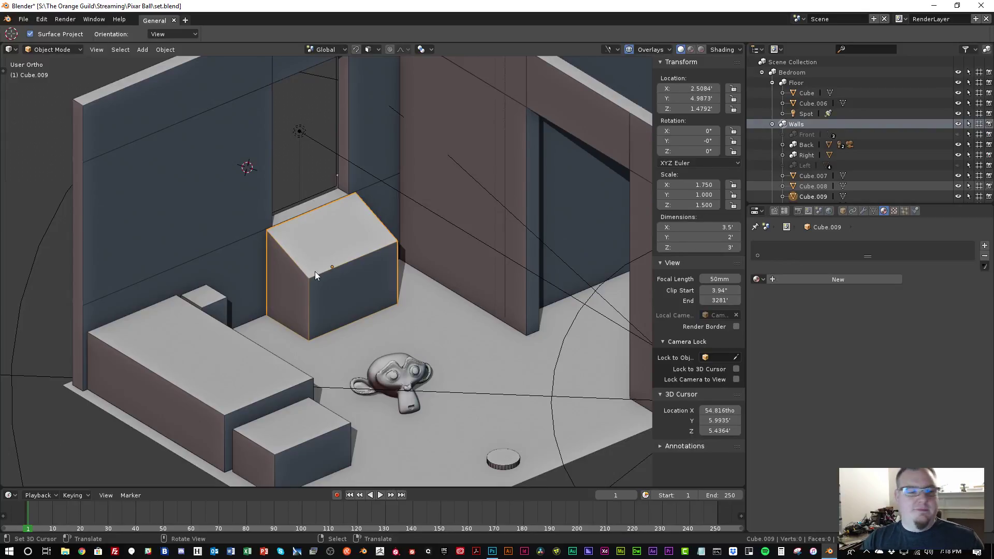
scroll(314, 271, down, 2)
mouse_move(328, 276)
middle_down()
mouse_move(320, 287)
mouse_move(315, 266)
middle_up()
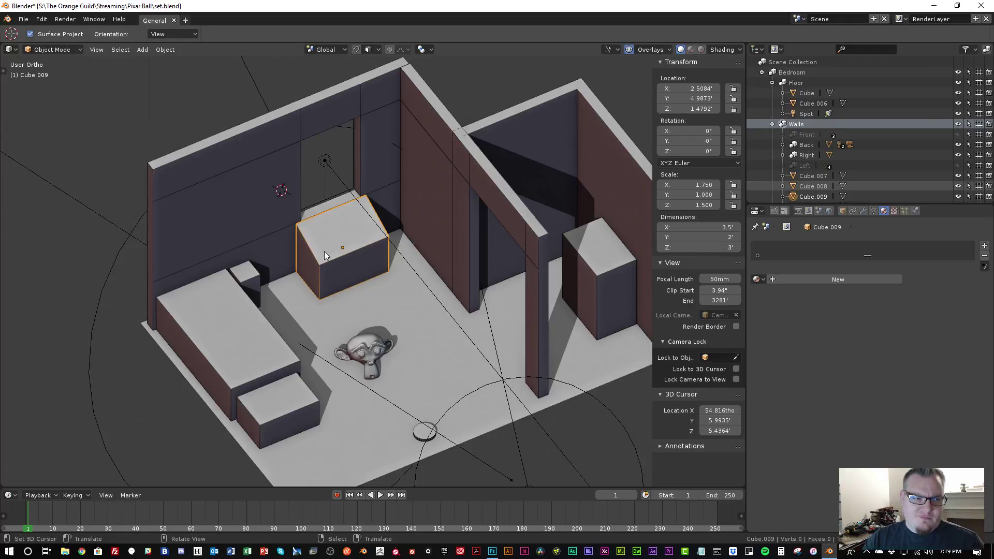
middle_drag(327, 250, 301, 223)
scroll(327, 243, up, 3)
scroll(302, 193, down, 2)
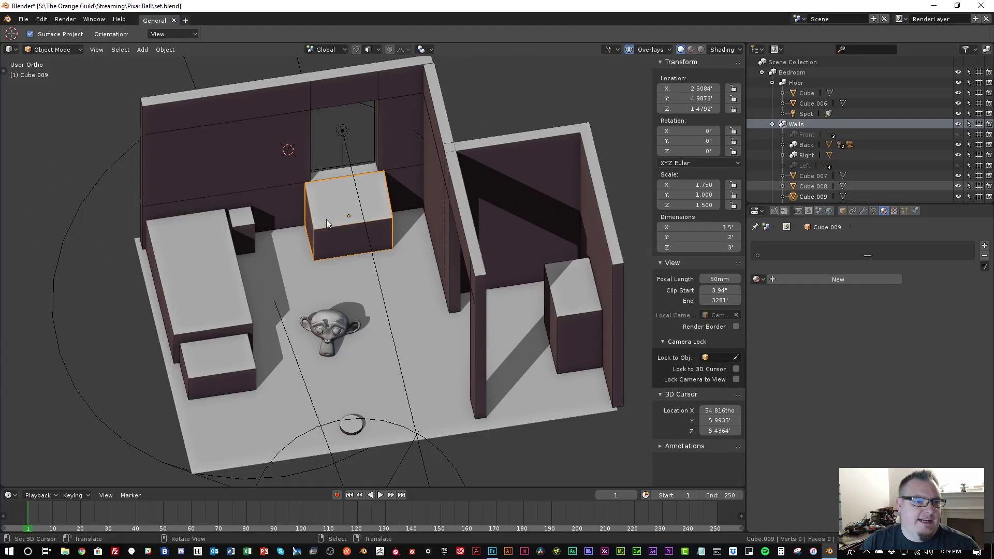
middle_drag(326, 219, 355, 204)
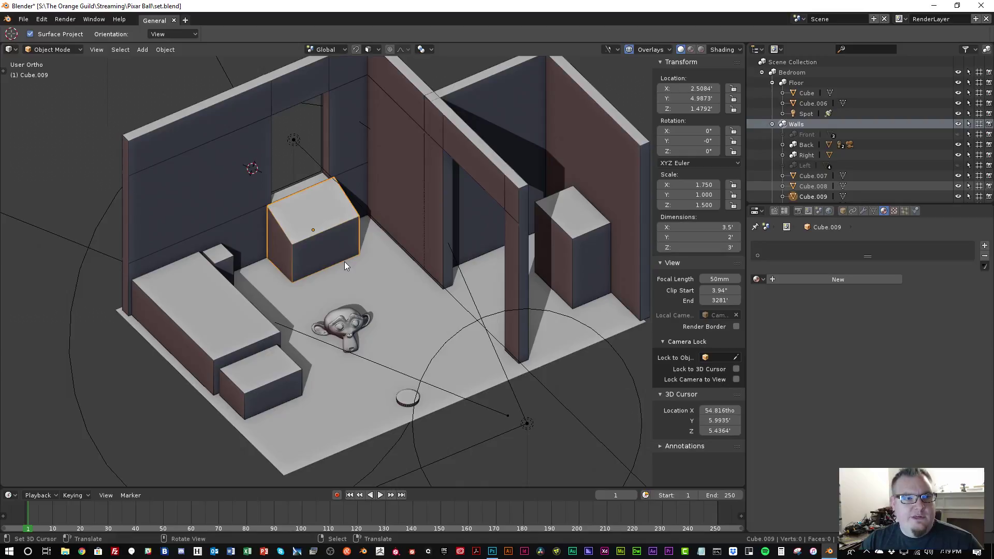
middle_drag(346, 266, 398, 257)
scroll(271, 202, up, 3)
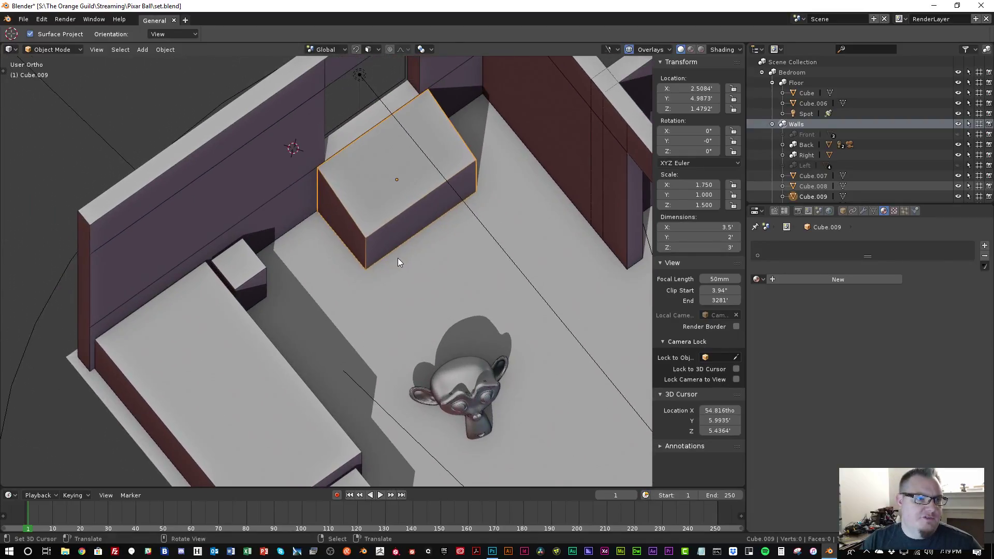
scroll(397, 258, down, 2)
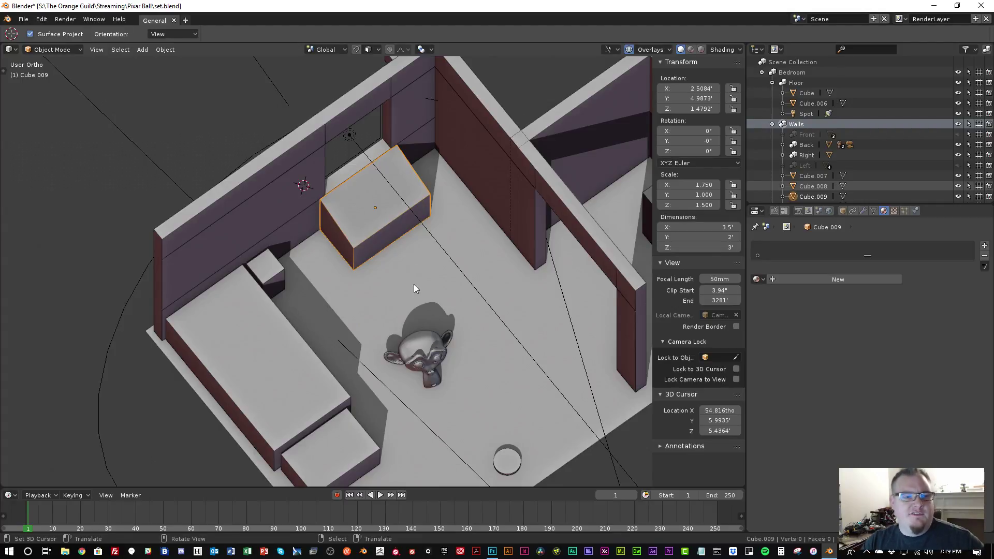
middle_drag(415, 283, 405, 257)
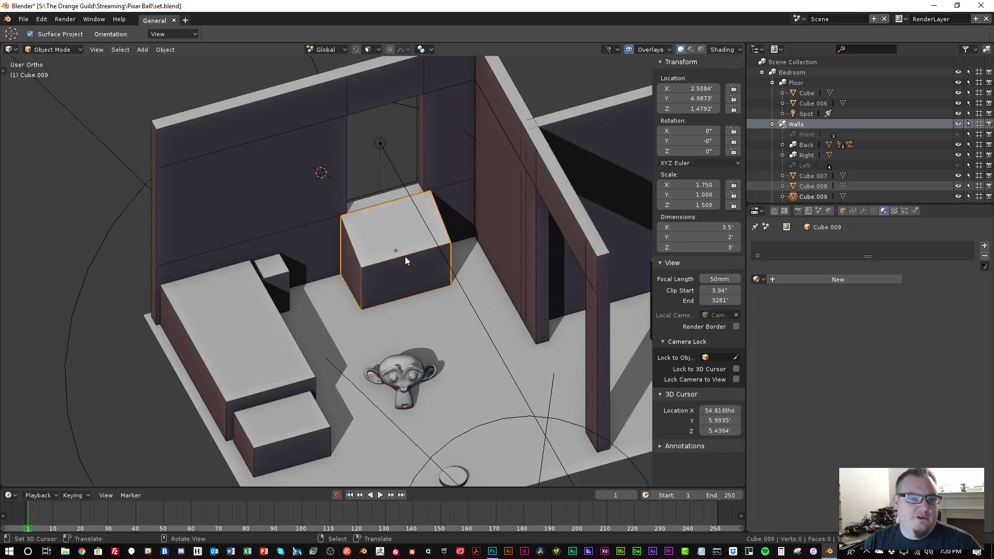
mouse_move(405, 256)
middle_down()
mouse_move(392, 273)
mouse_move(387, 259)
middle_up()
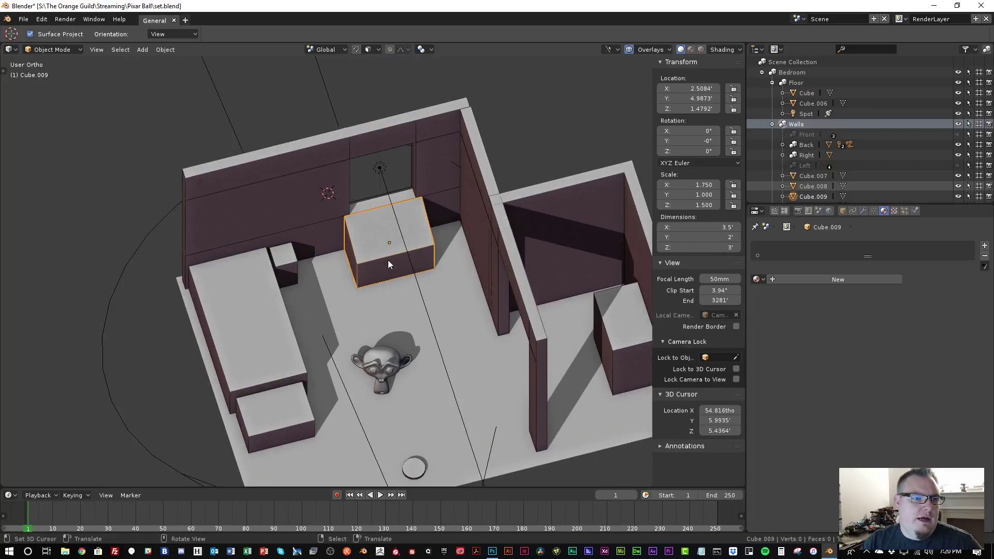
Try to move the 1' reference cube from outside the room into the back corner beside the art desk
click(412, 468)
key(KP_7)
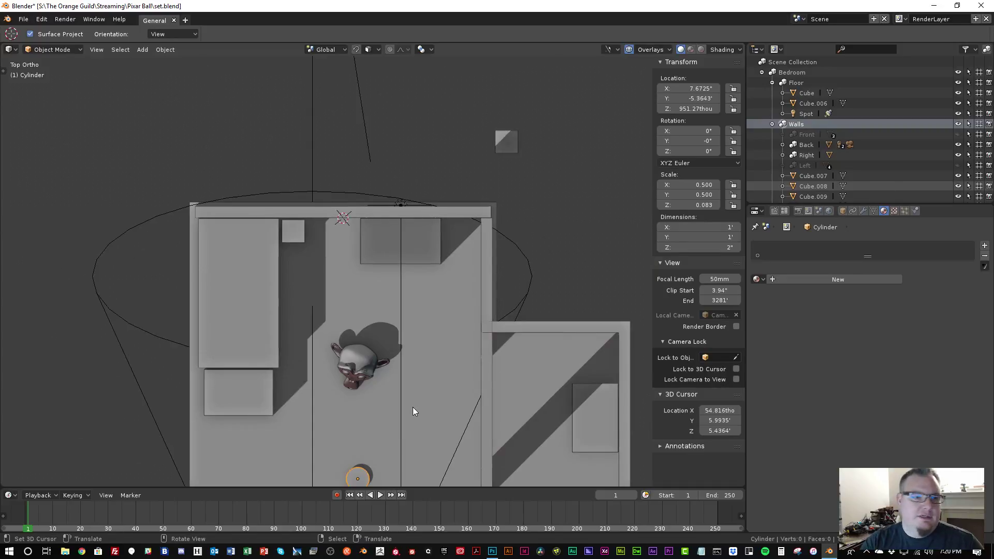
shift+middle_drag(412, 411, 333, 319)
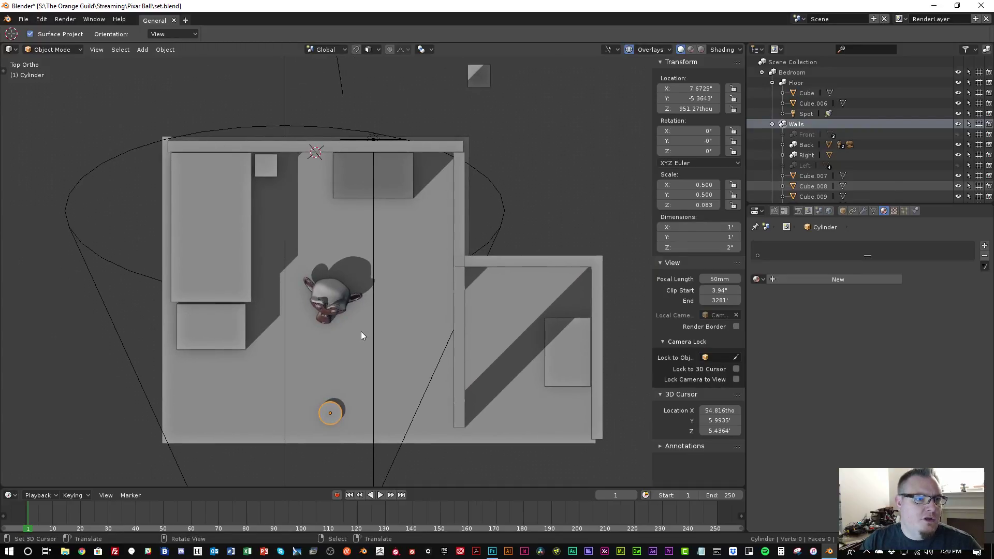
click(479, 76)
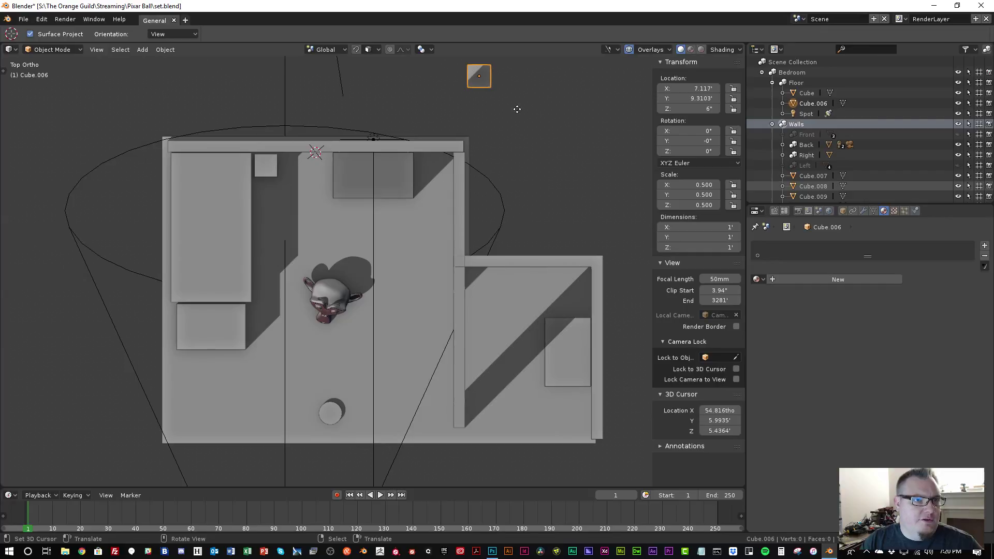
key(Escape)
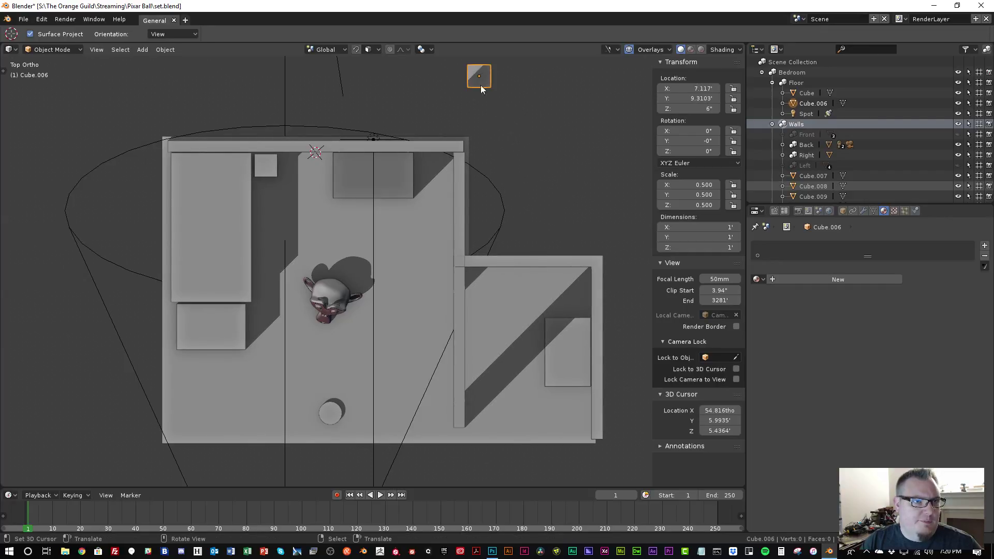
key(g)
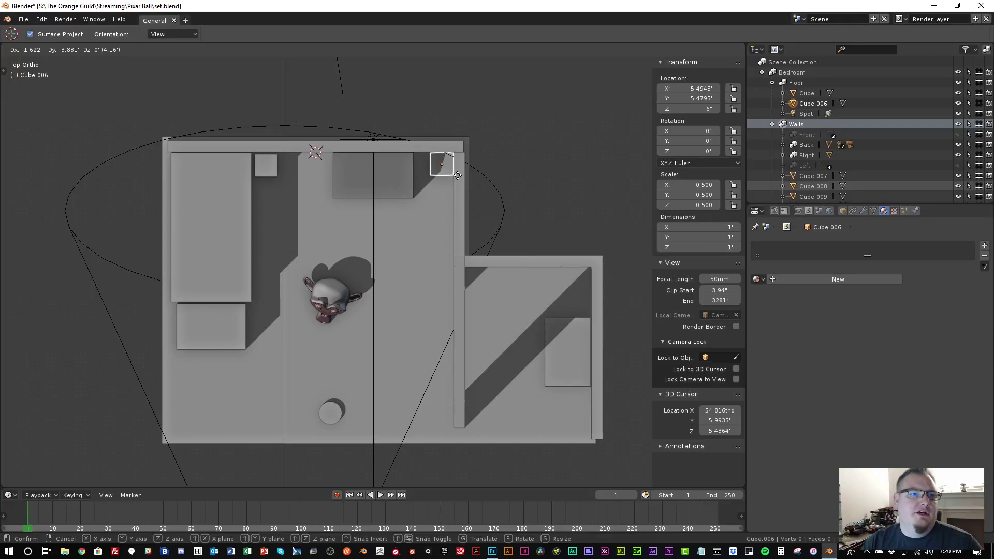
click(495, 87)
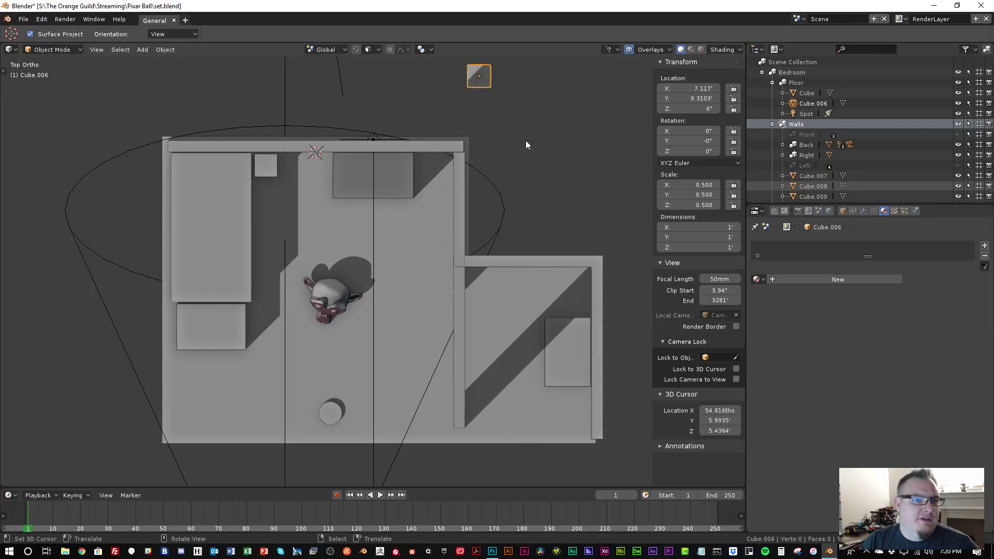
Check the child's room floor plan in Photoshop and compare it with the furniture layout in Blender
key(alt+Tab)
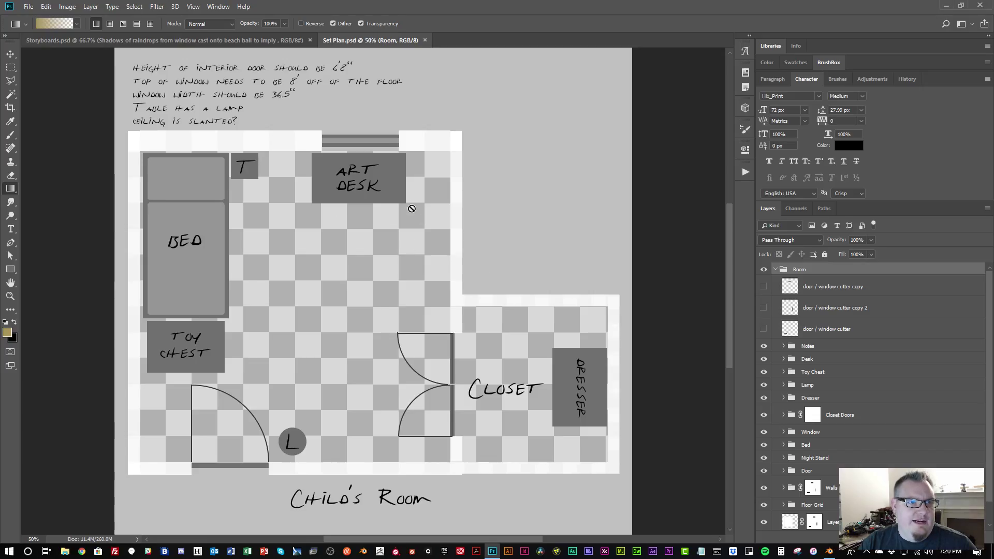
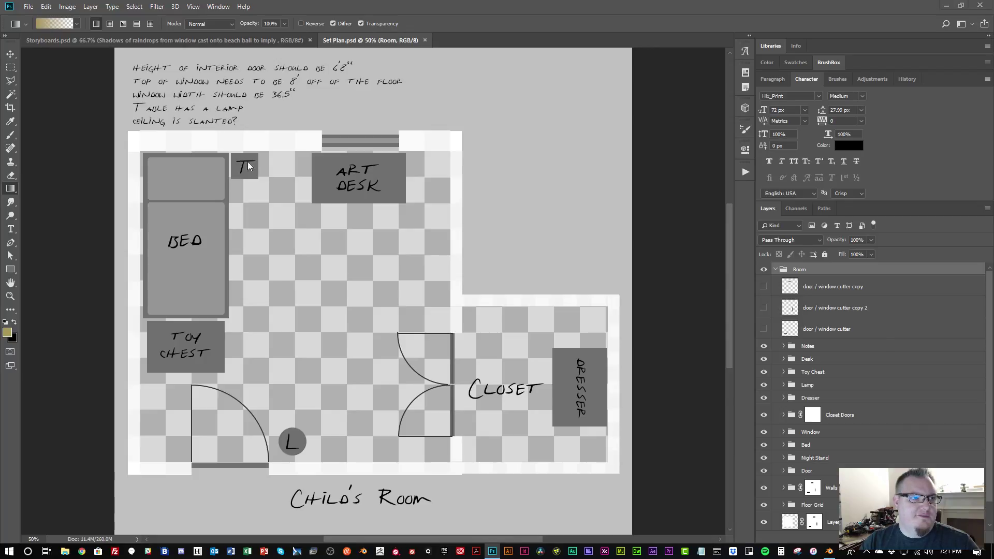
key(alt+Tab)
middle_drag(506, 264, 546, 200)
shift+middle_drag(433, 128, 439, 196)
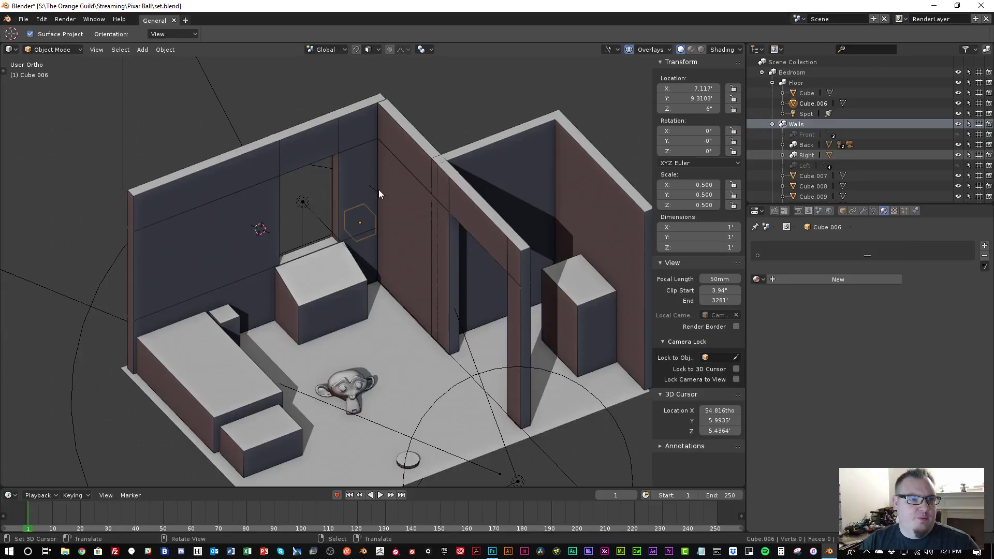
scroll(397, 197, down, 3)
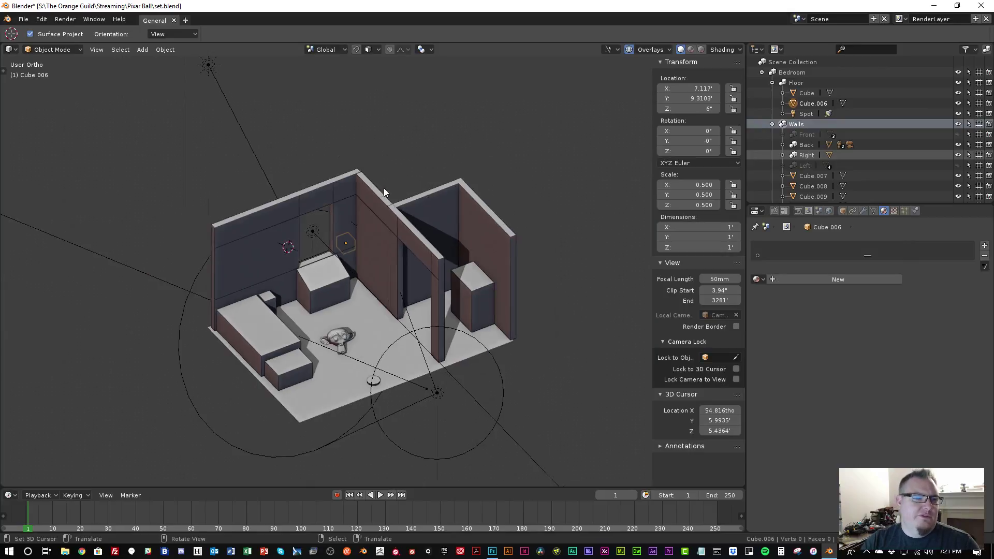
middle_drag(383, 188, 473, 155)
scroll(392, 242, up, 2)
scroll(474, 155, up, 5)
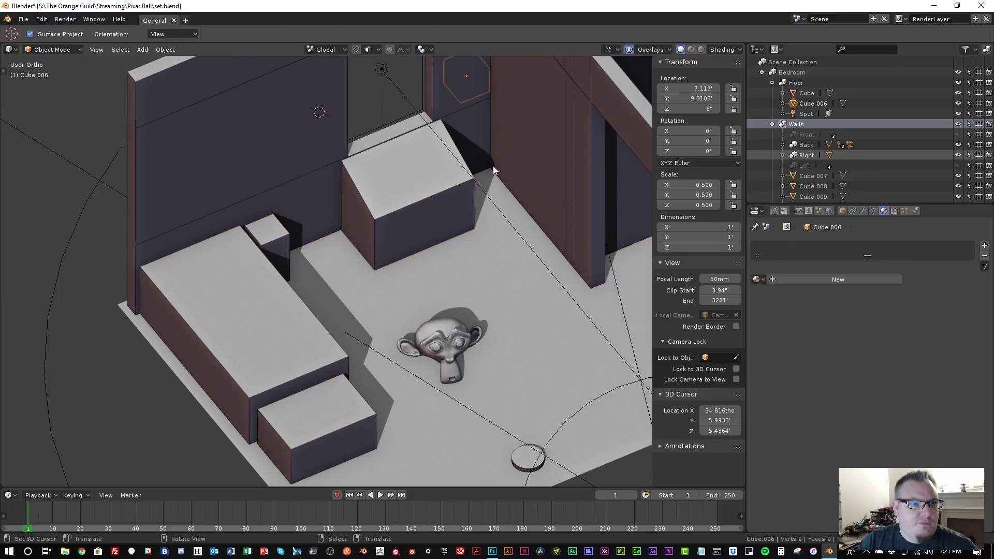
scroll(493, 166, down, 6)
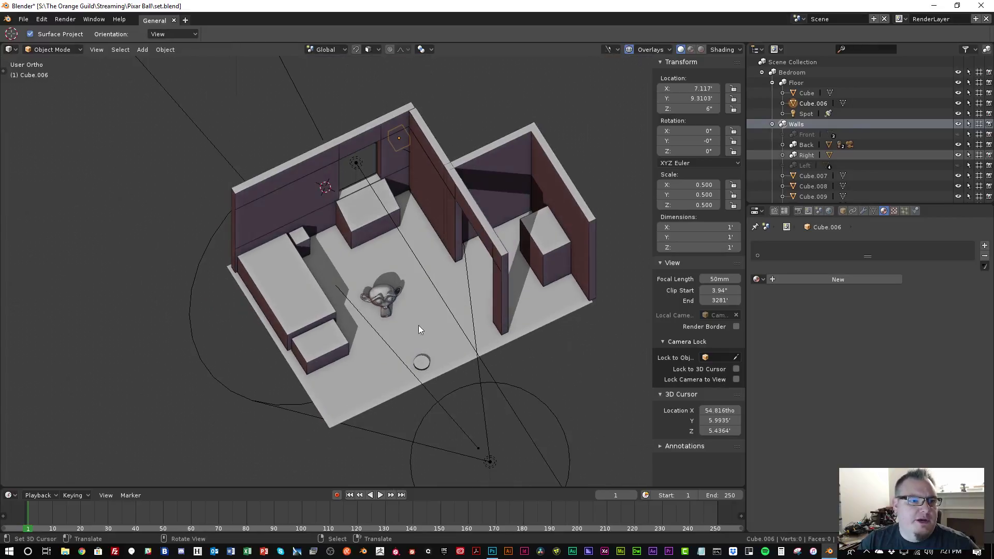
Duplicate the lamp cylinder and place the copy in front of the art desk, offset about 4.15' in X and 8.81' in Y
right_click(421, 358)
key(KP_7)
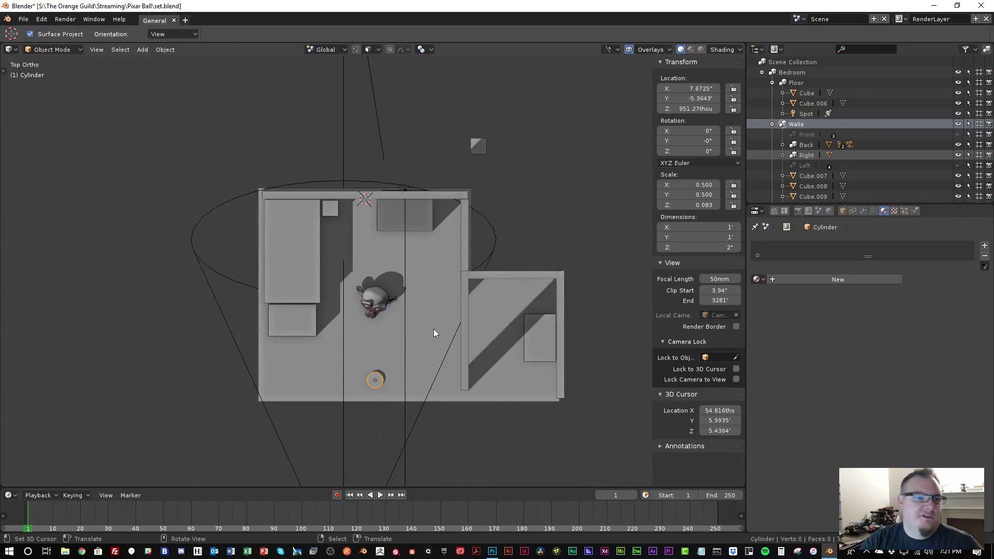
scroll(433, 328, up, 3)
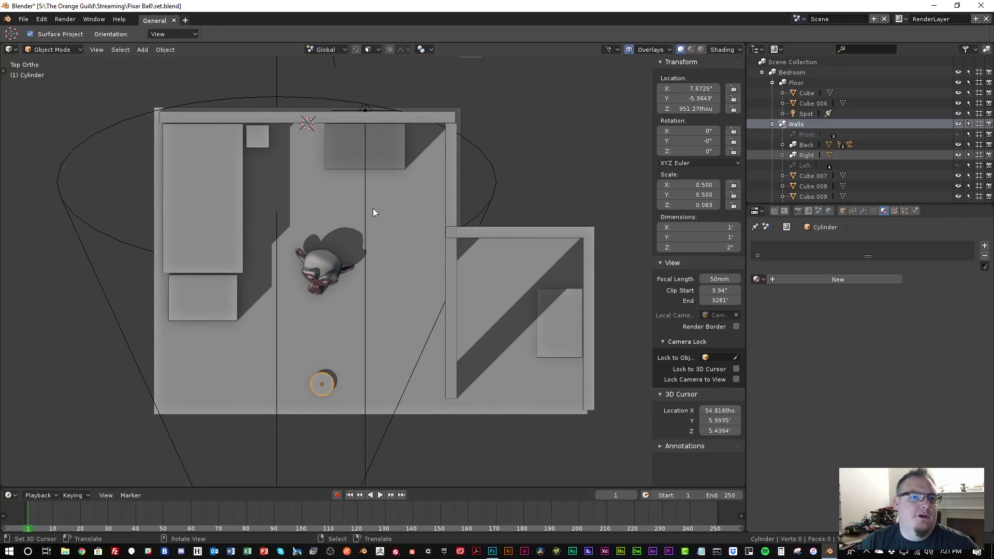
key(shift+d)
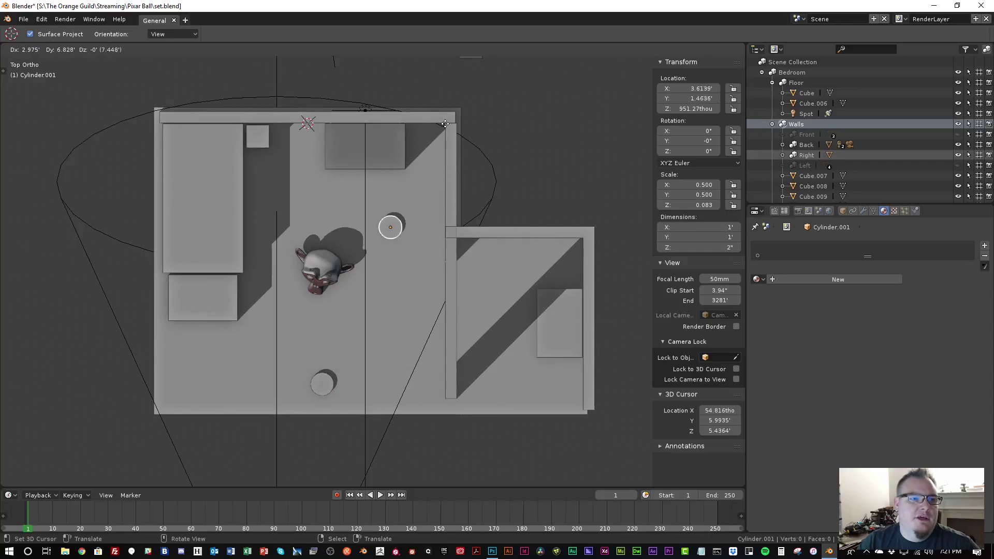
click(460, 215)
Set the duplicated cylinder's Z dimension to 1.5'
middle_drag(461, 214, 517, 137)
scroll(309, 291, up, 4)
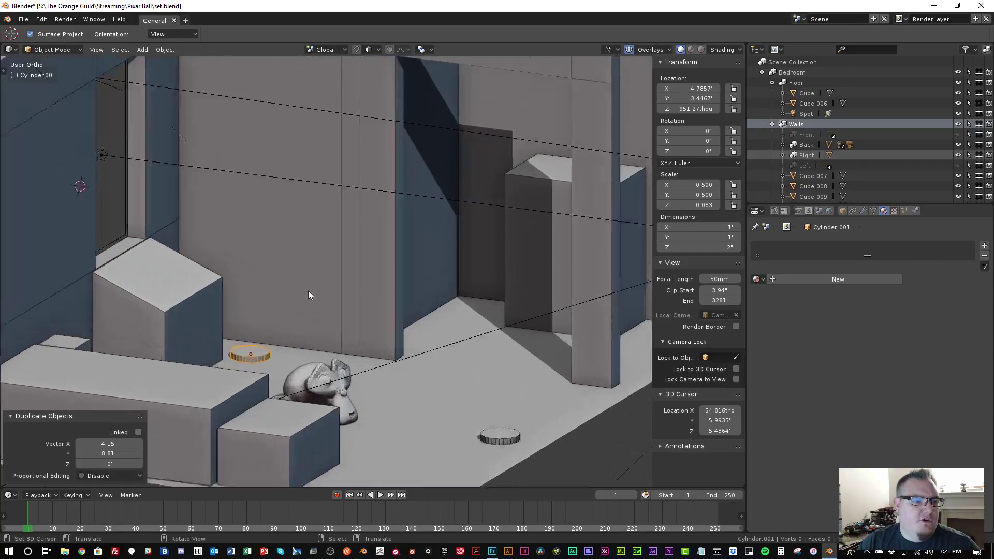
middle_drag(309, 290, 406, 238)
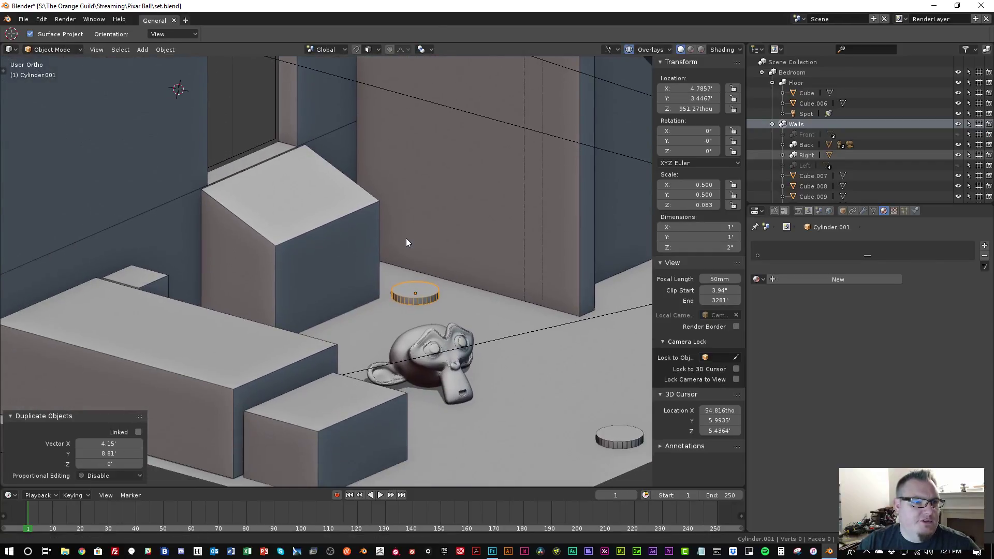
click(710, 247)
text(2in)
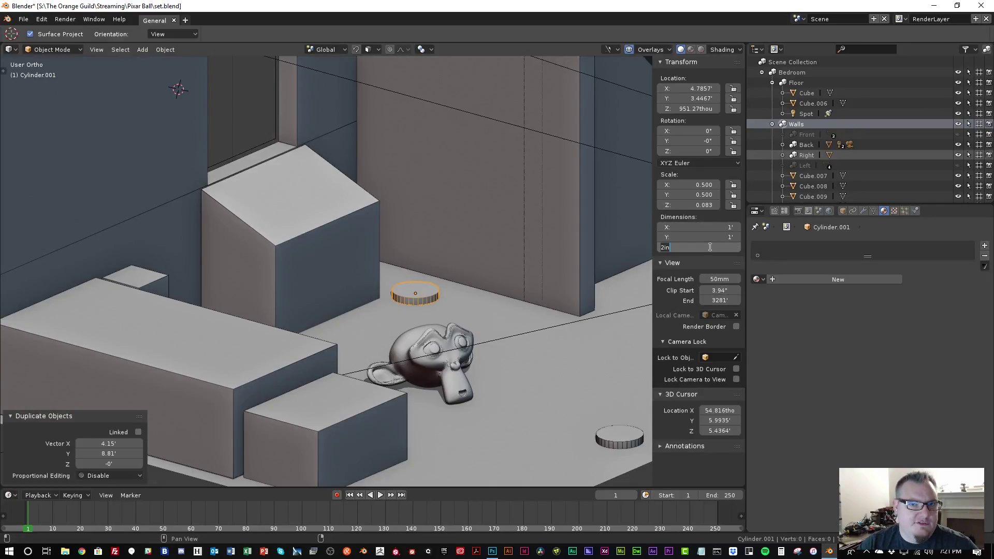
key(BackSpace)
key(BackSpace)
key(BackSpace)
text(1)
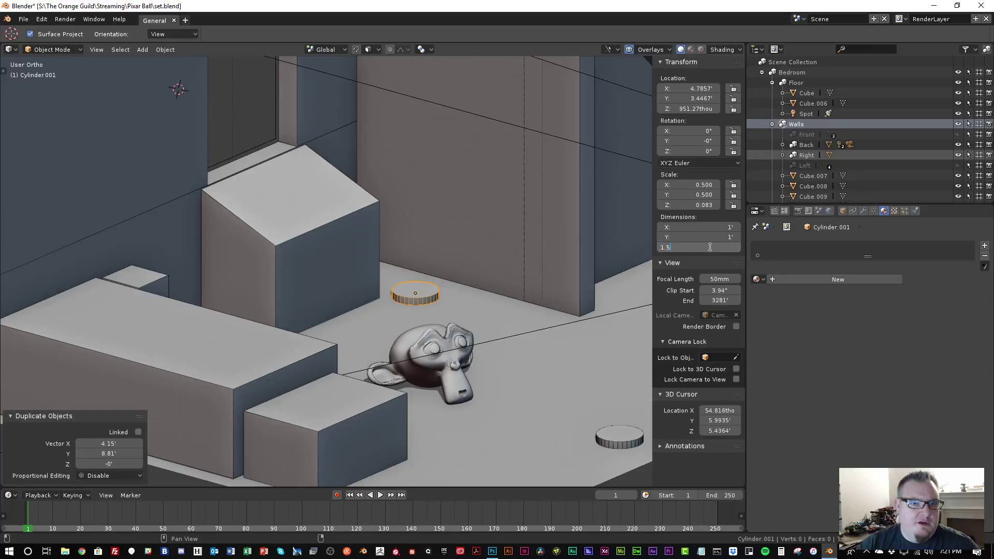
text(.5)
key(Return)
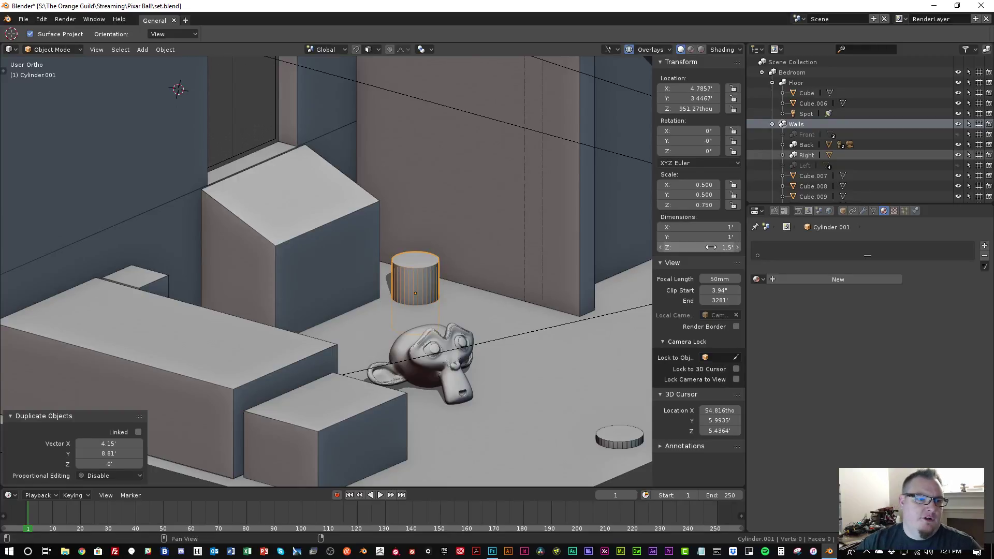
Raise the duplicated cylinder about 7.96" along Z so that it stands on the floor
key(g)
key(z)
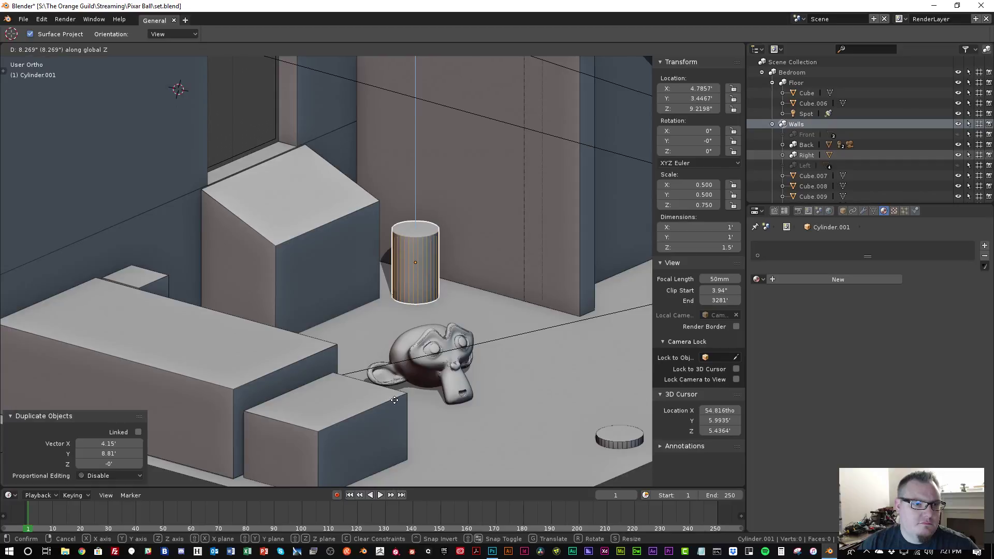
click(394, 411)
middle_drag(399, 244, 372, 271)
scroll(490, 237, up, 3)
shift+middle_drag(539, 228, 466, 259)
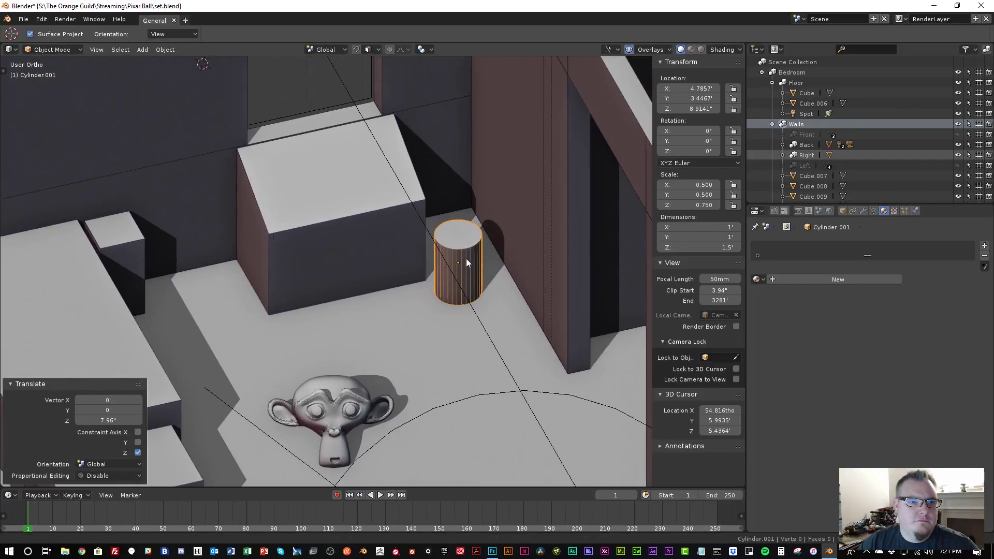
Open the cylinder's mesh for editing and turn off the face normals display
key(Tab)
scroll(466, 259, up, 3)
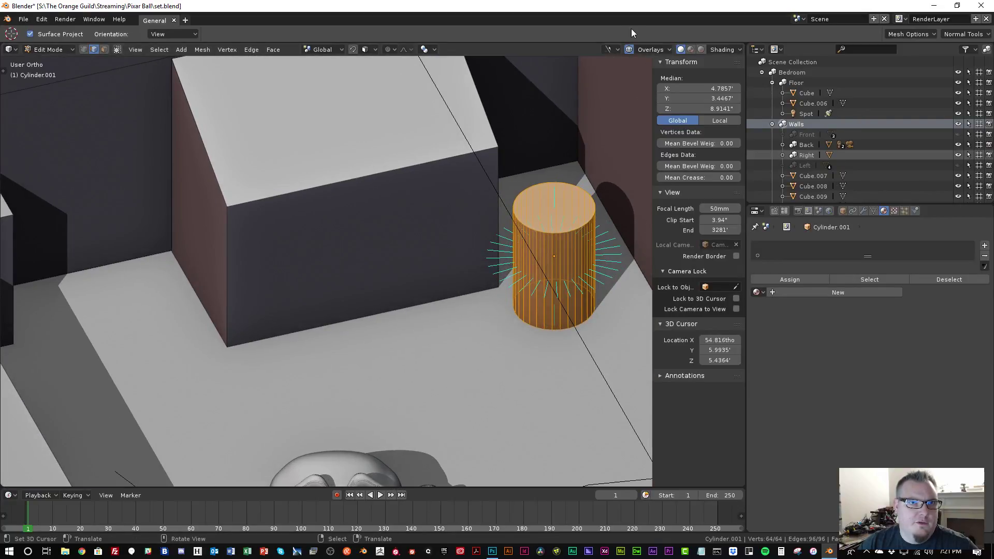
click(637, 51)
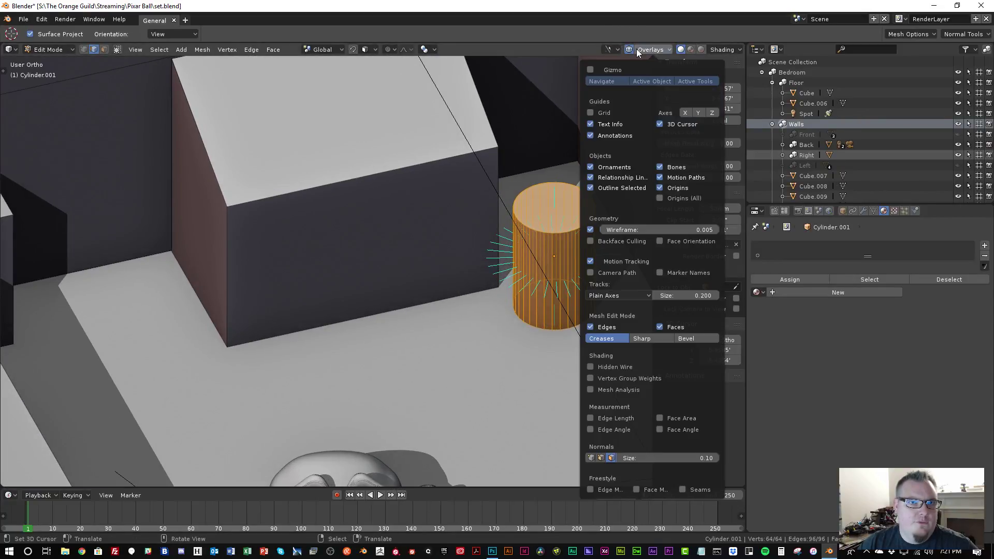
click(612, 458)
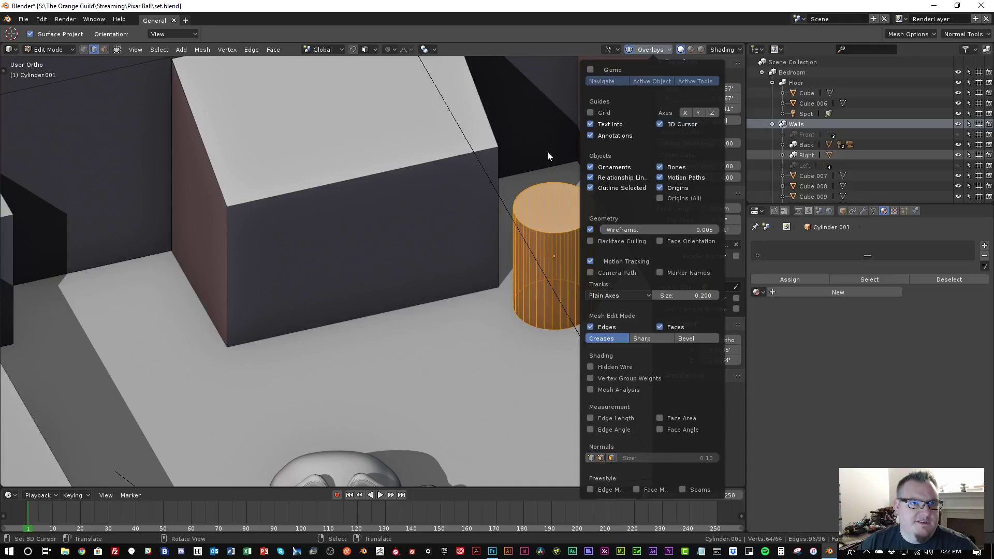
Select the cylinder's top ring of vertices and scale it up by about 1.228 to form a tapered waste bin
click(86, 50)
shift+middle_drag(563, 246, 461, 271)
key(alt+a)
key(b)
drag(364, 238, 513, 334)
middle_drag(455, 290, 431, 311)
key(s)
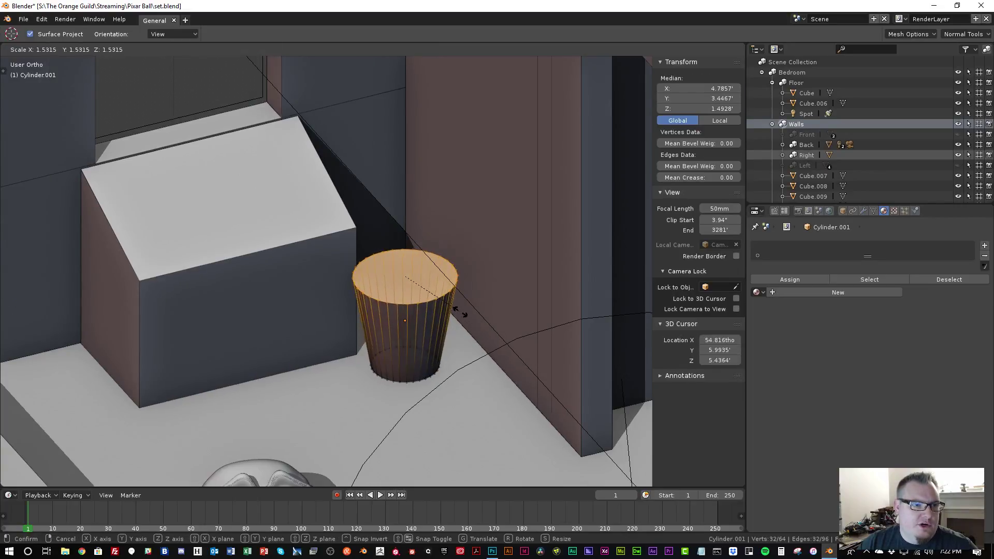
click(448, 310)
Switch to face selection and inset the bin's top face by about 1.36" to form the rim
middle_drag(448, 310, 388, 309)
scroll(388, 309, up, 3)
key(ctrl+Tab)
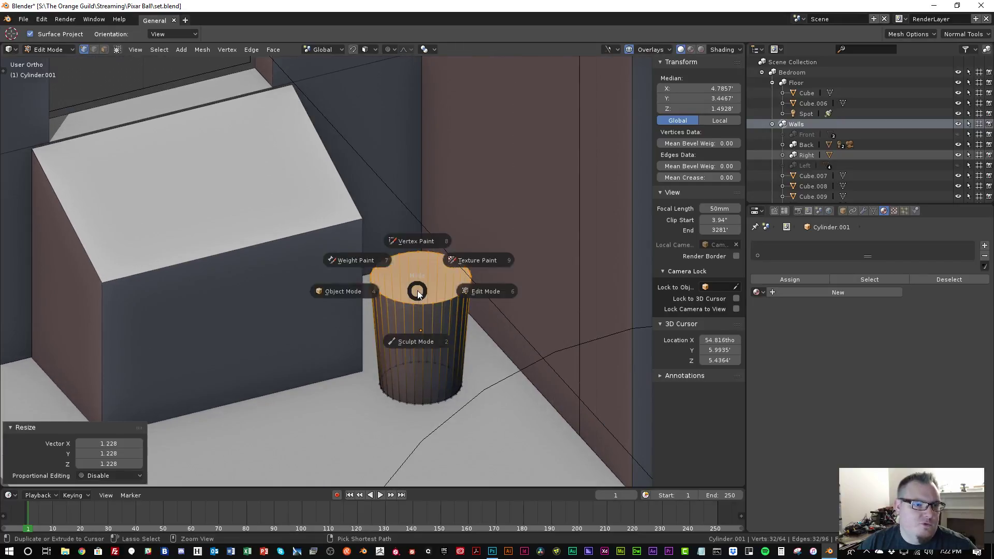
key(Escape)
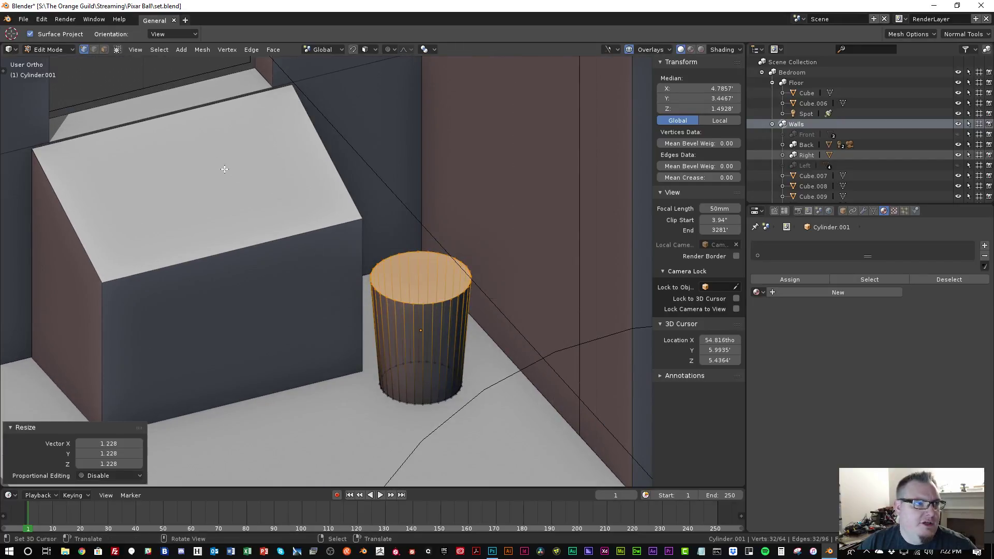
click(104, 49)
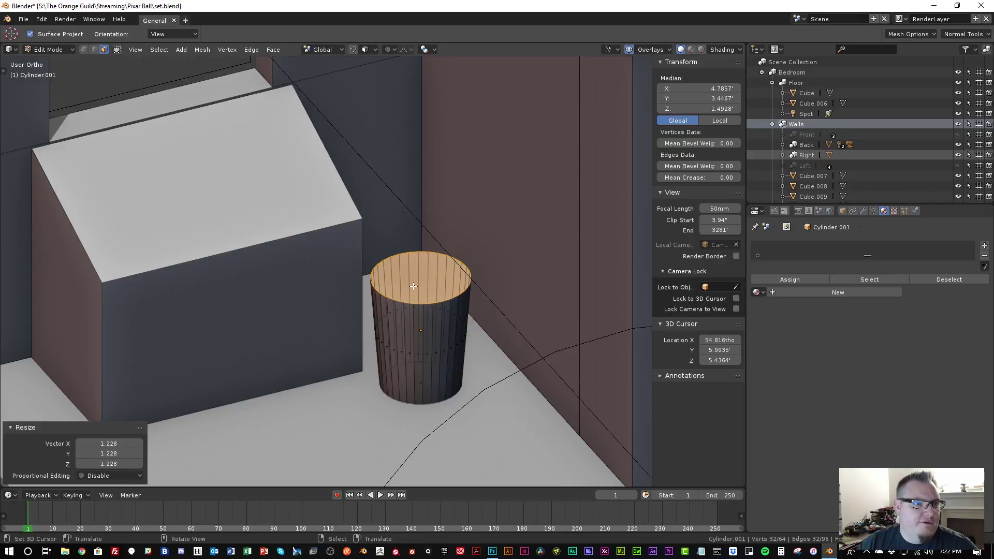
middle_drag(439, 289, 441, 327)
key(i)
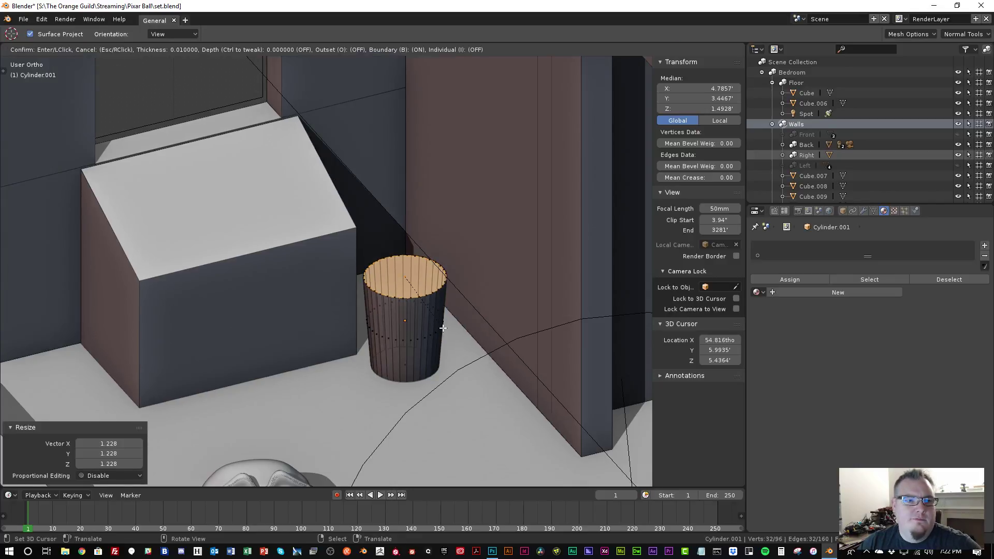
click(423, 313)
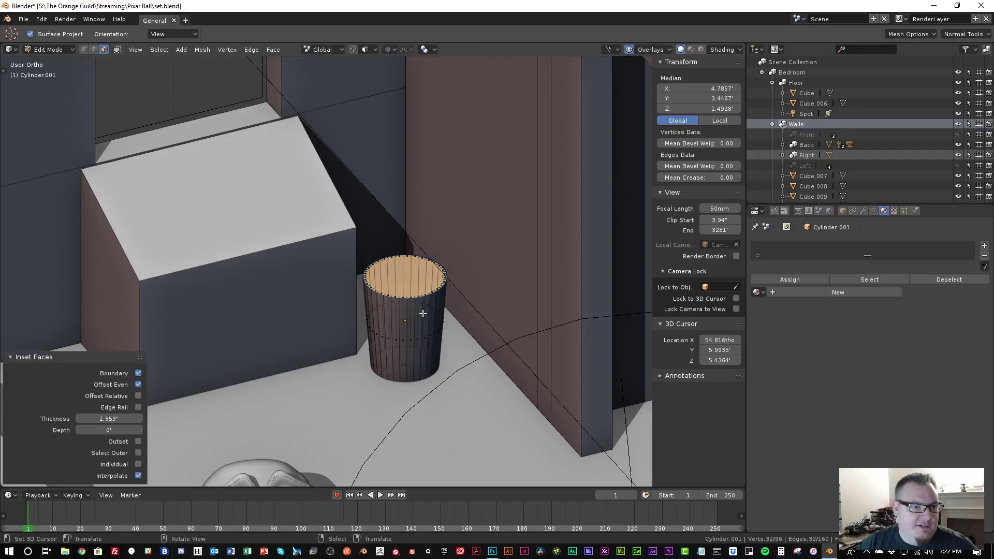
Extrude the inset face about 1.41' down into the bin and scale it to about 0.822 to hollow it out
key(e)
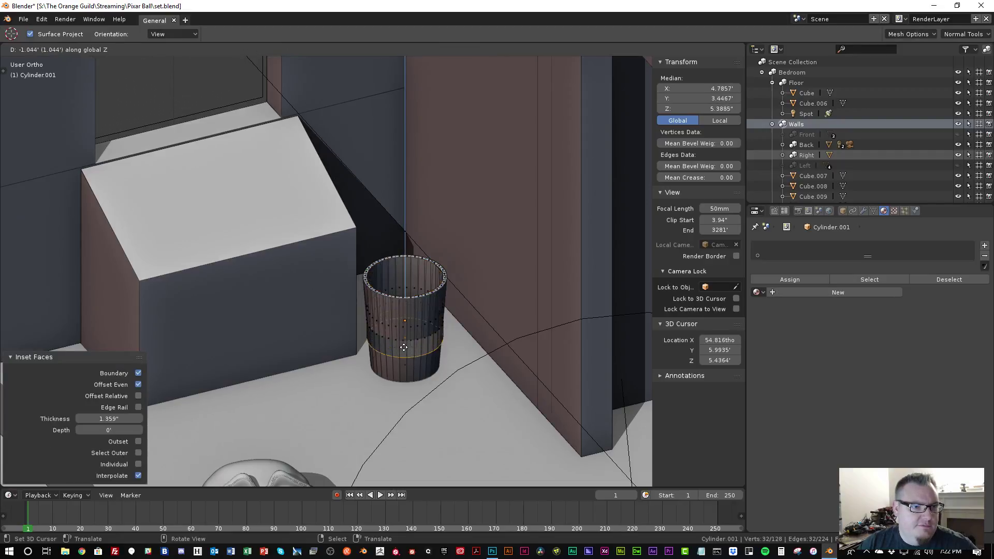
click(403, 376)
key(s)
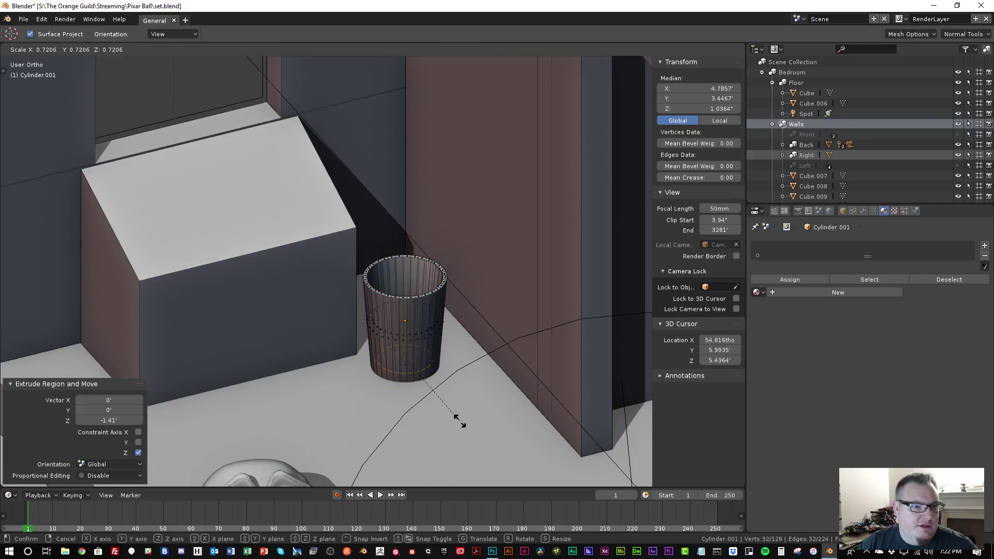
click(468, 429)
scroll(449, 385, down, 2)
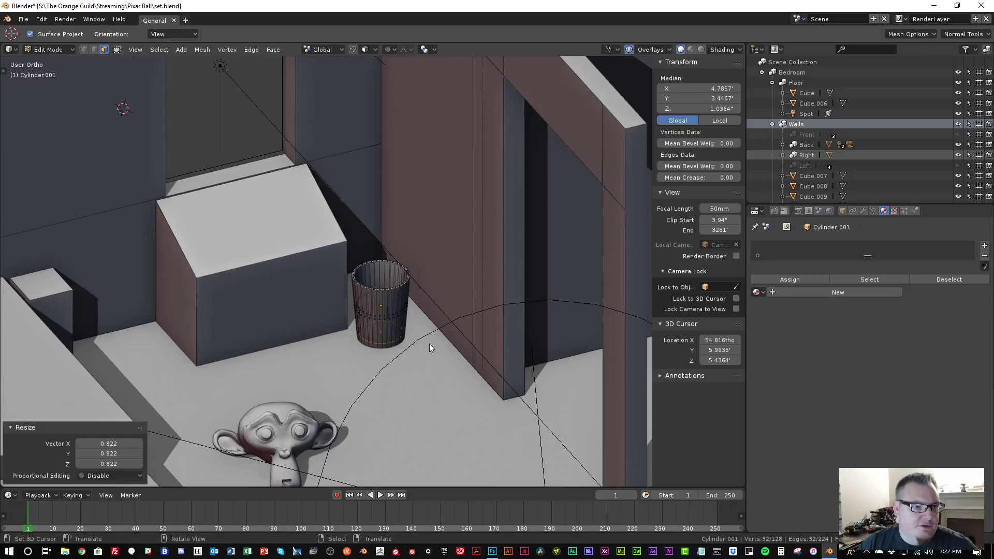
Return to Object Mode and move the bin about 3.13" in X and 1.77' in Y, between the art desk and the side wall
key(Tab)
middle_drag(391, 320, 426, 314)
key(KP_7)
key(g)
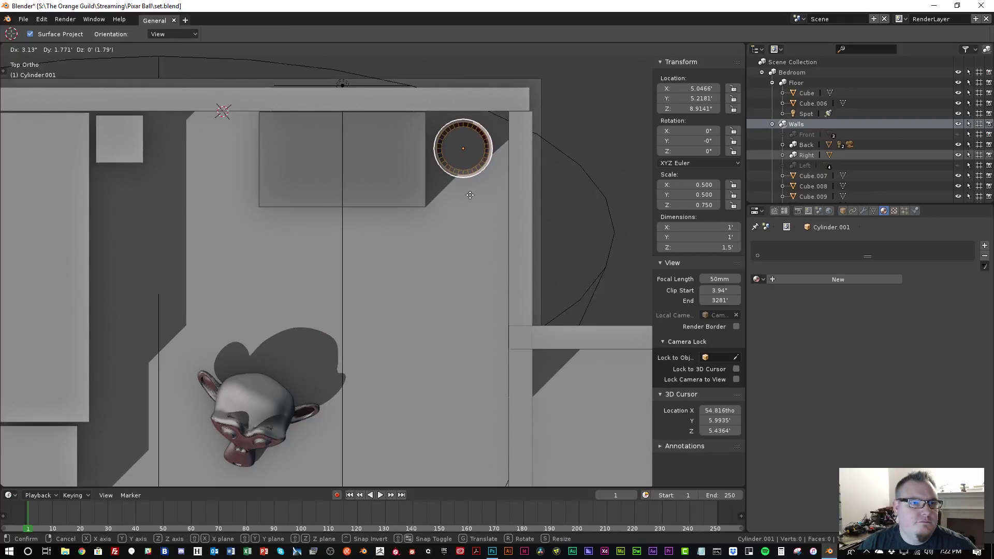
click(470, 196)
scroll(310, 249, down, 4)
key(a)
key(alt+a)
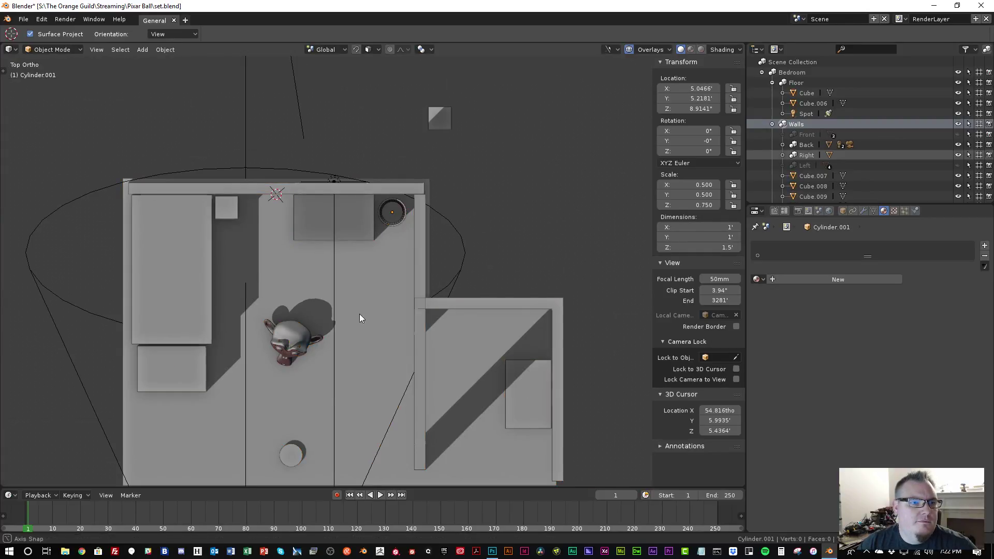
middle_drag(360, 315, 367, 221)
scroll(405, 368, up, 5)
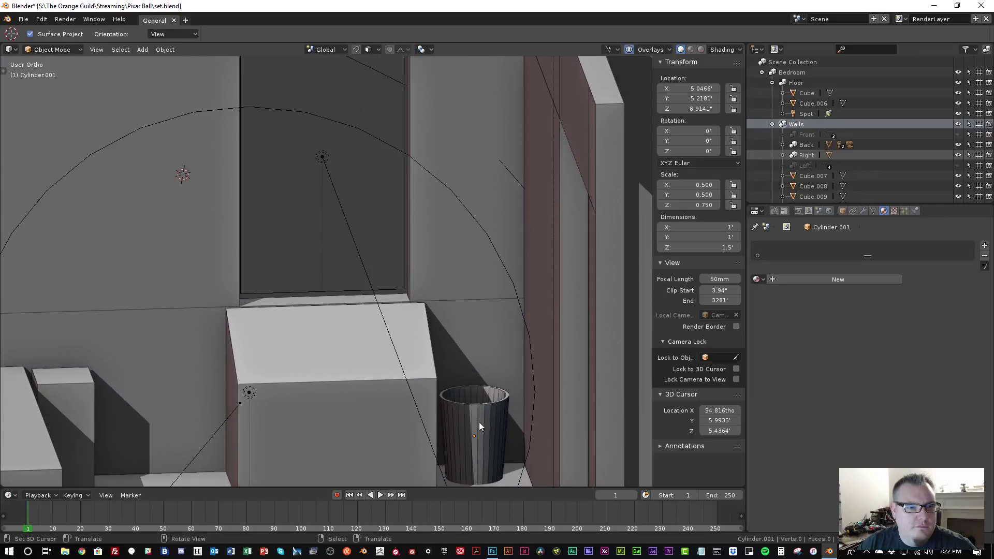
click(479, 422)
key(Tab)
key(a)
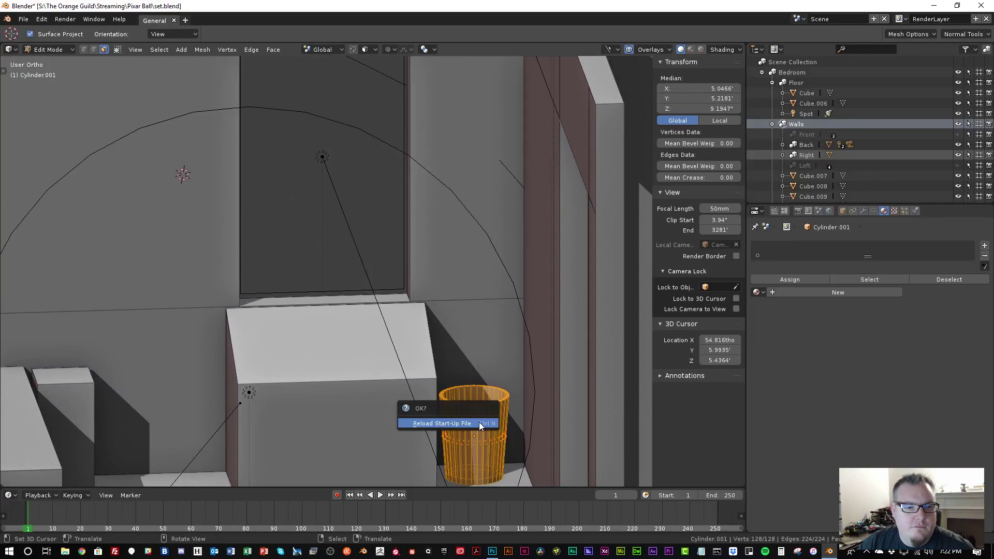
key(alt+a)
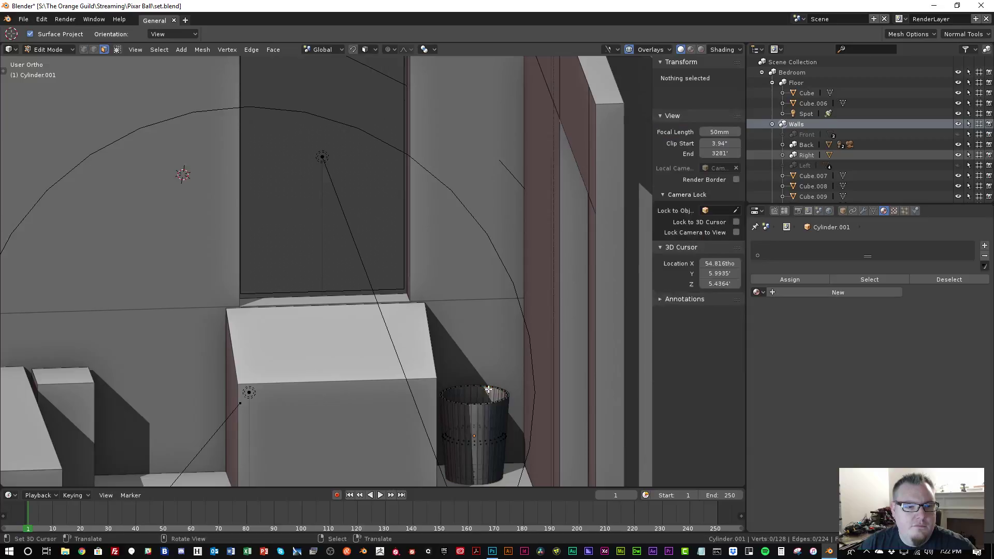
key(Tab)
Examine the furniture layout of the room from several angles, including the bin beside the art desk
scroll(479, 388, down, 1)
scroll(345, 260, down, 5)
middle_drag(344, 260, 344, 319)
scroll(334, 267, up, 5)
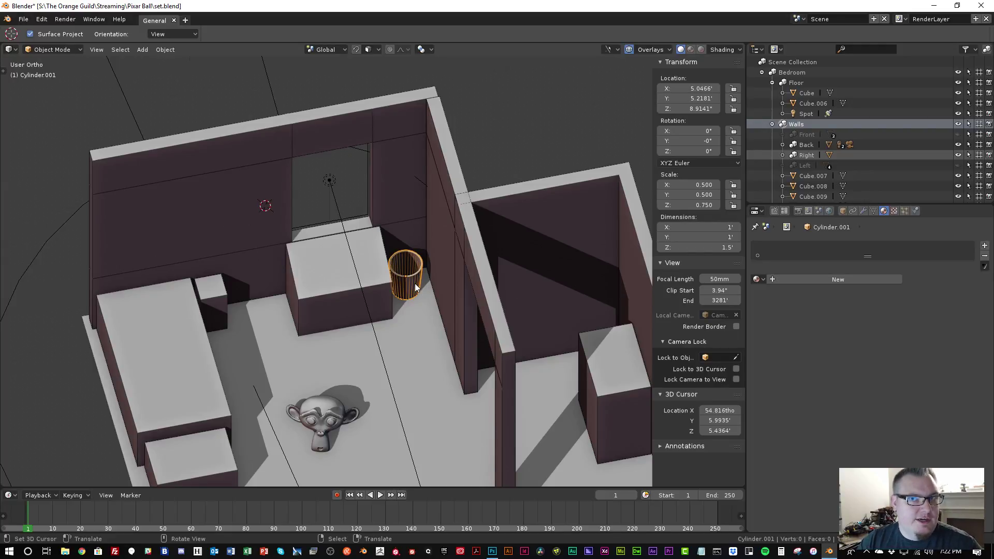
key(alt+a)
scroll(368, 282, down, 1)
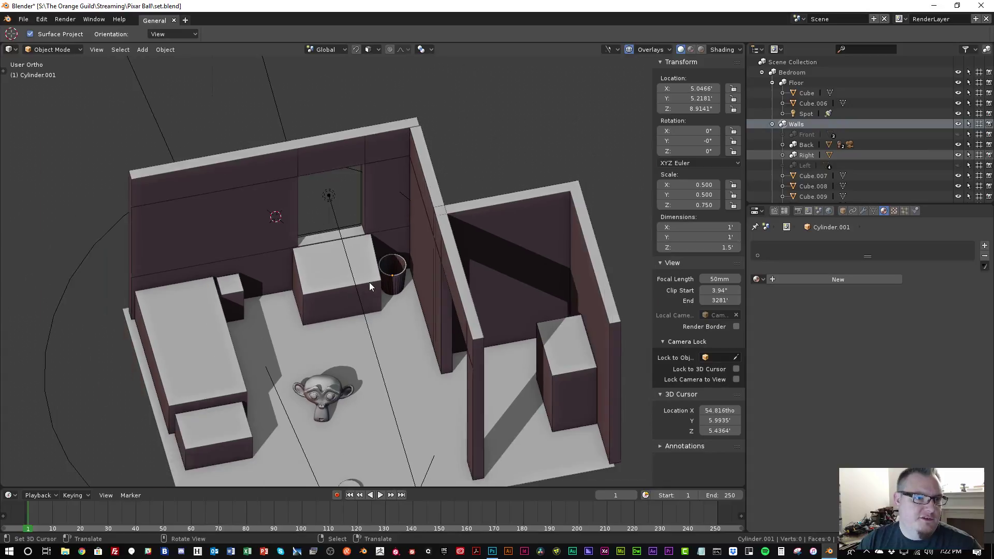
middle_drag(369, 282, 353, 197)
scroll(359, 272, up, 2)
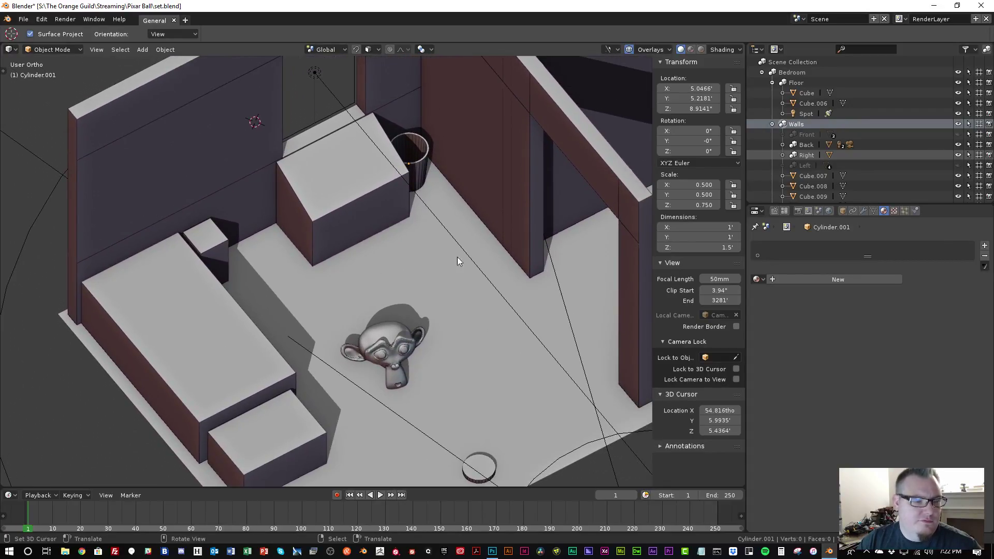
key(a)
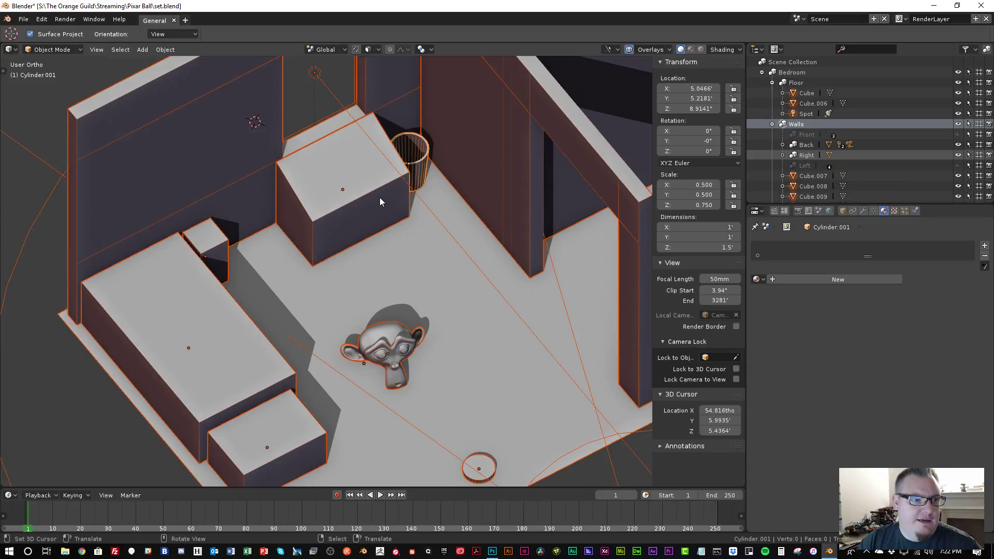
key(alt+a)
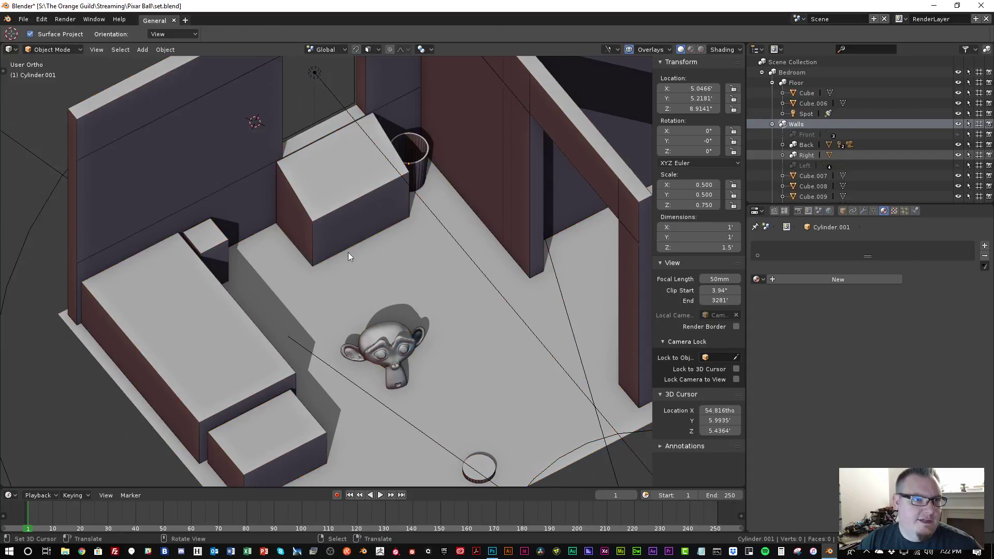
middle_drag(359, 202, 411, 164)
With the bin selected in Object Mode, search the available commands for "flip no" and "normals"
click(412, 165)
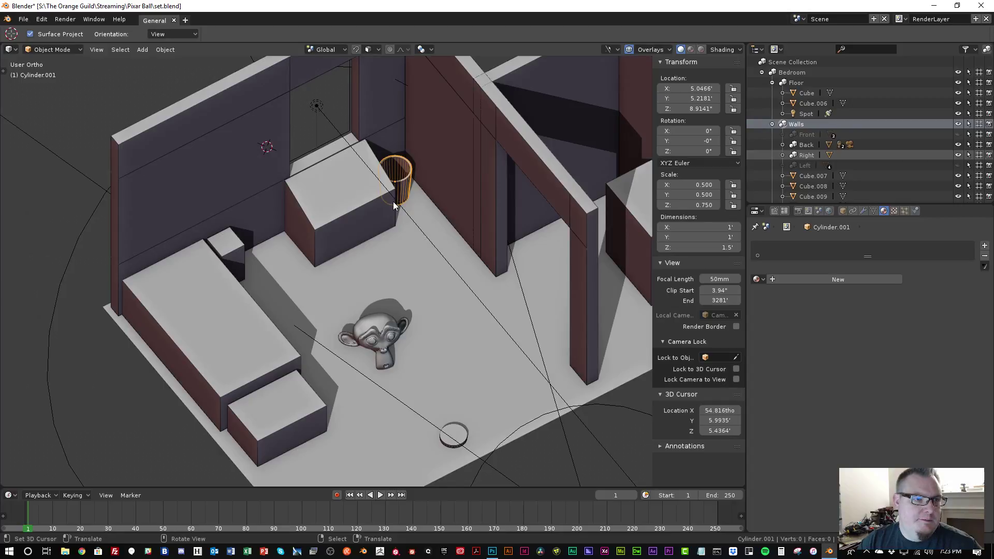
key(ctrl+n)
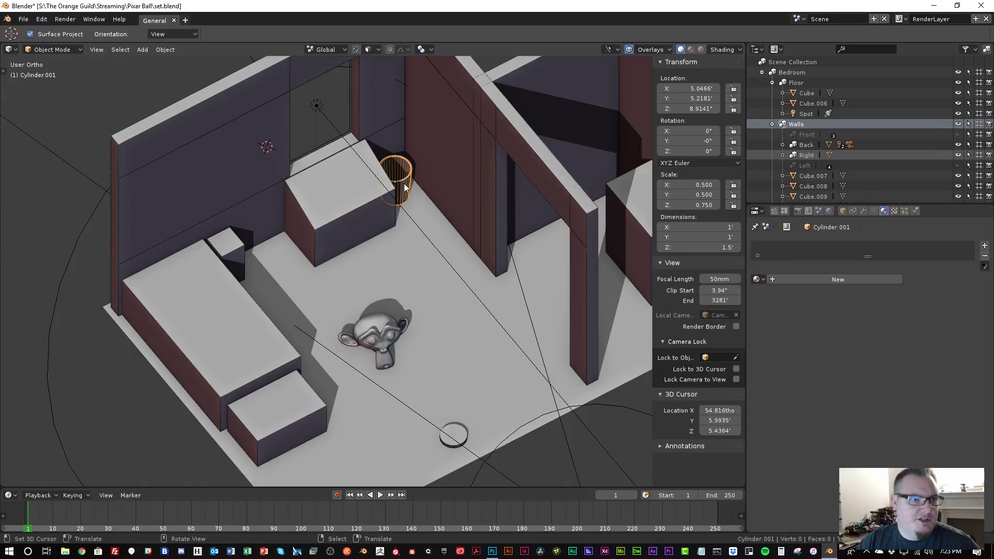
key(space)
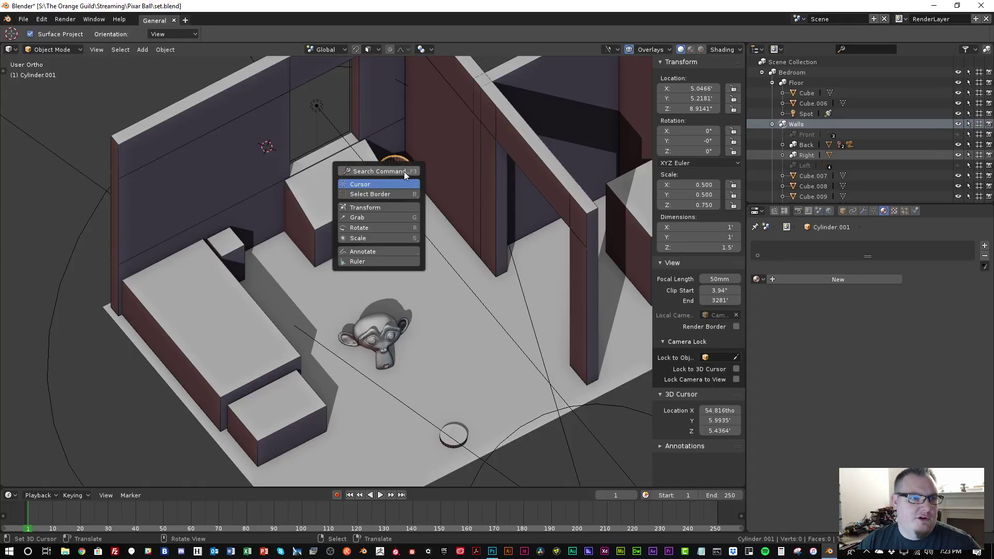
click(403, 172)
text(fli)
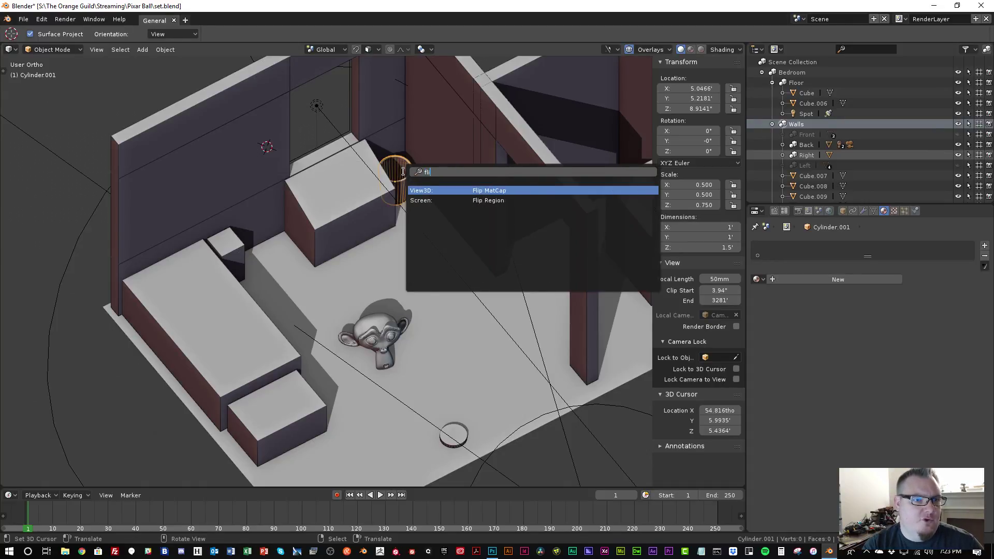
text(p no)
key(ctrl+a)
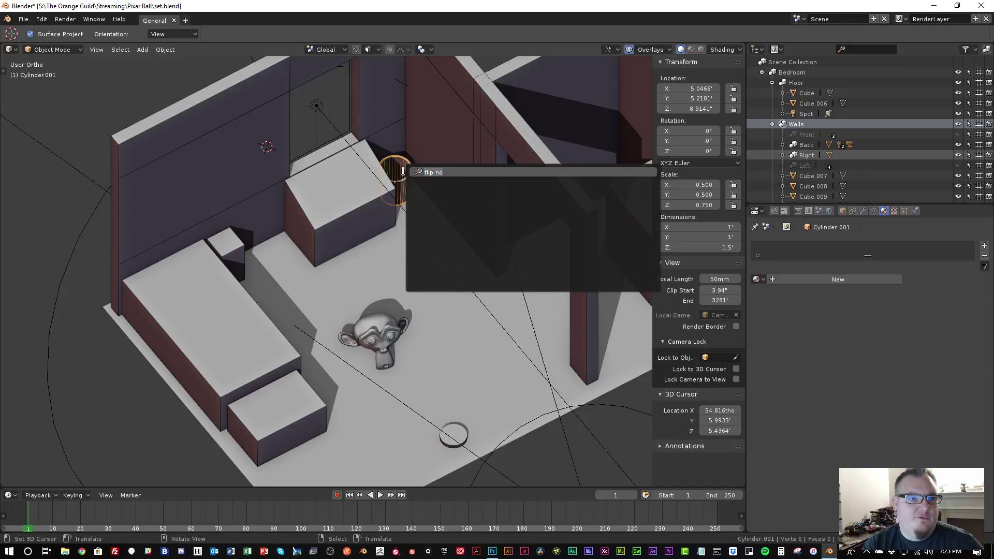
text(normals)
key(ctrl+a)
key(BackSpace)
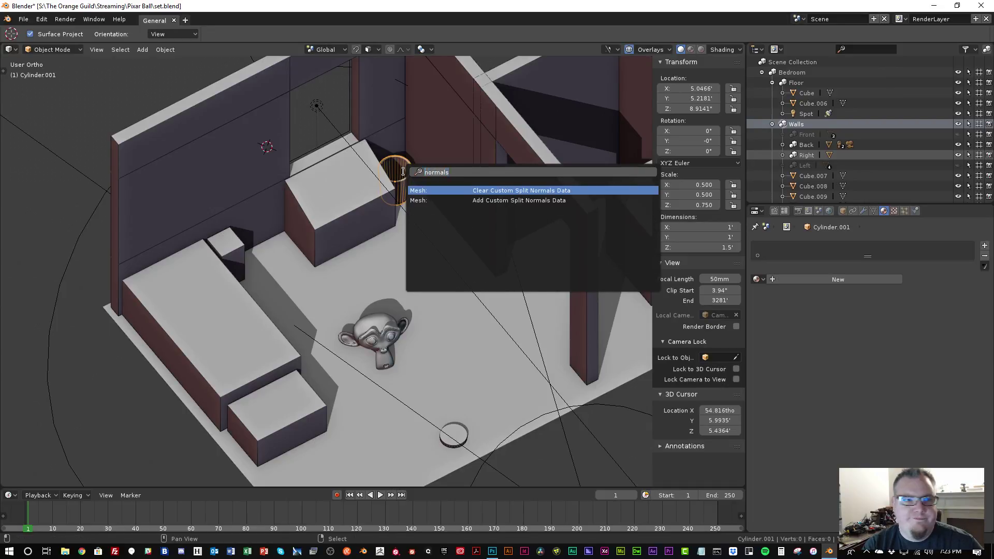
key(Escape)
Try to flip the normals of the bin's mesh with Flip Normals in Edit Mode, and return to Object Mode
key(Tab)
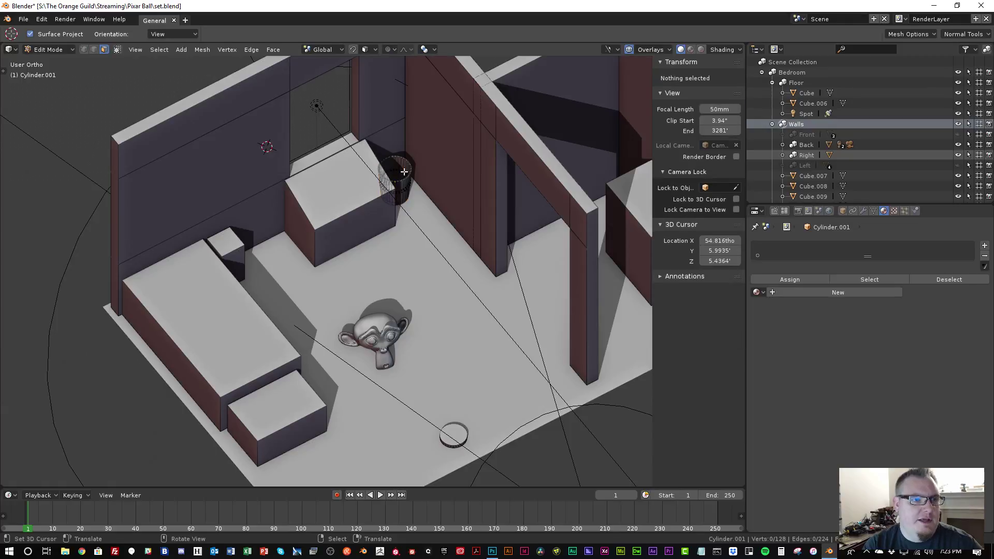
key(w)
key(Escape)
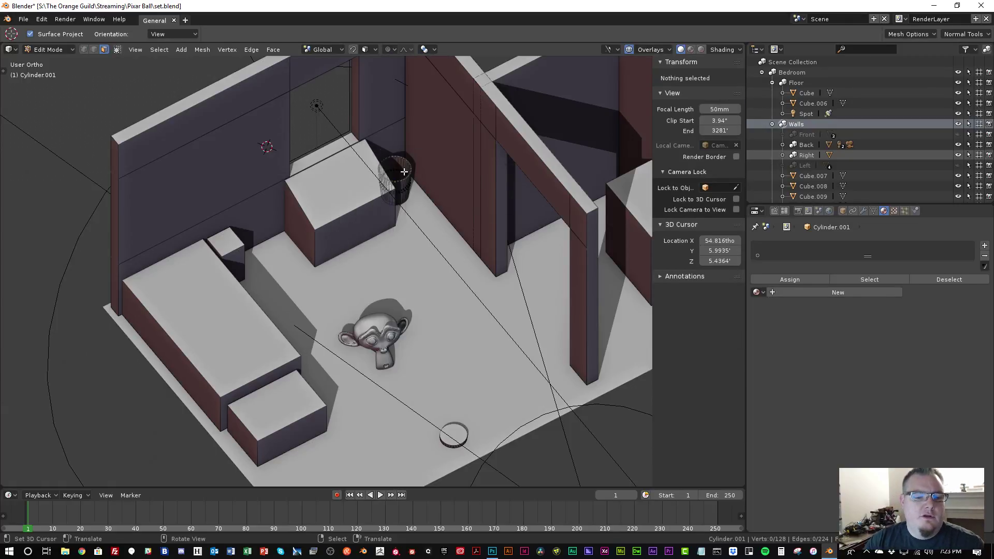
key(space)
text(flip)
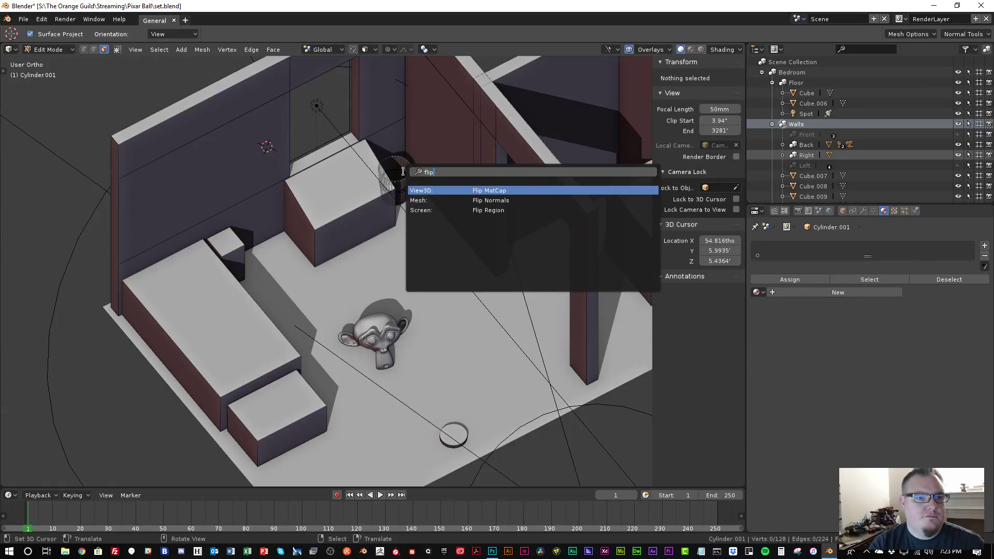
click(507, 201)
key(Tab)
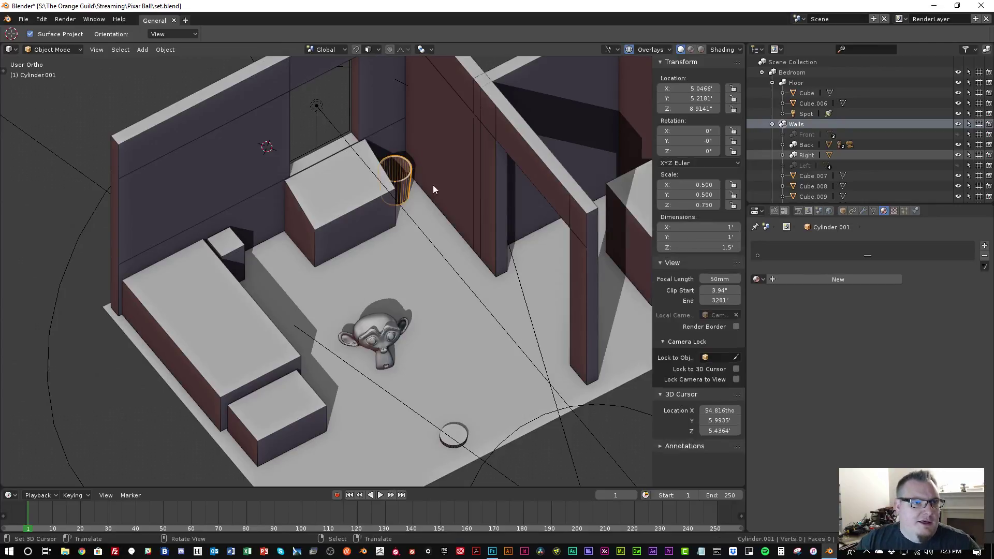
middle_drag(350, 284, 389, 303)
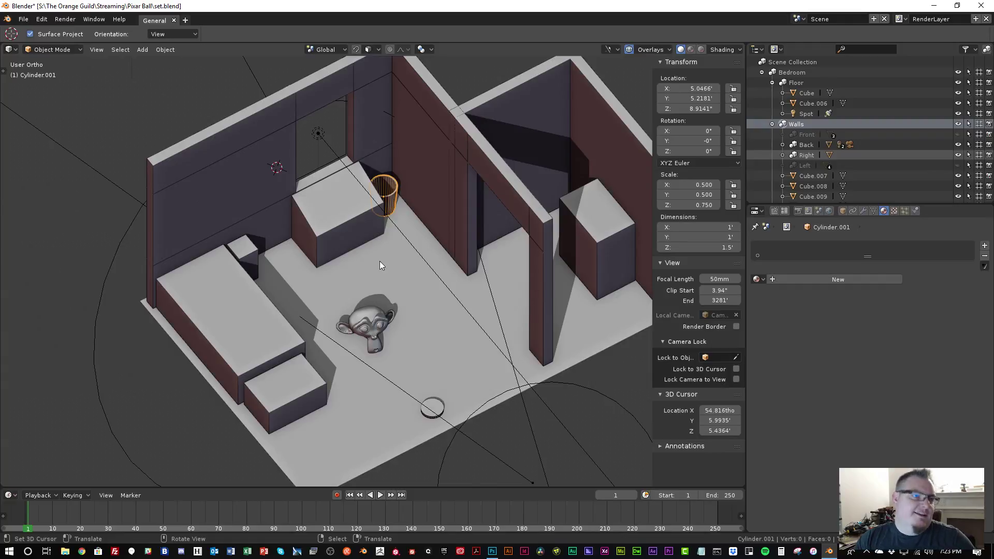
Select the art desk, enter Edit Mode and inset its front face by about 1.009"
mouse_move(380, 261)
middle_down()
mouse_move(384, 304)
mouse_move(333, 294)
mouse_move(352, 293)
mouse_move(405, 239)
mouse_move(378, 235)
mouse_move(383, 247)
middle_up()
click(383, 246)
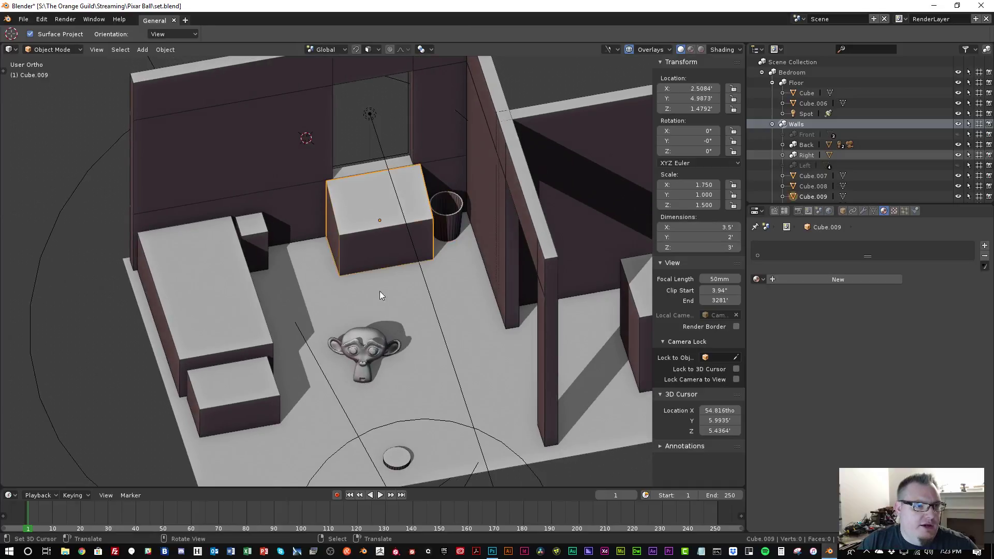
scroll(384, 235, up, 3)
key(Tab)
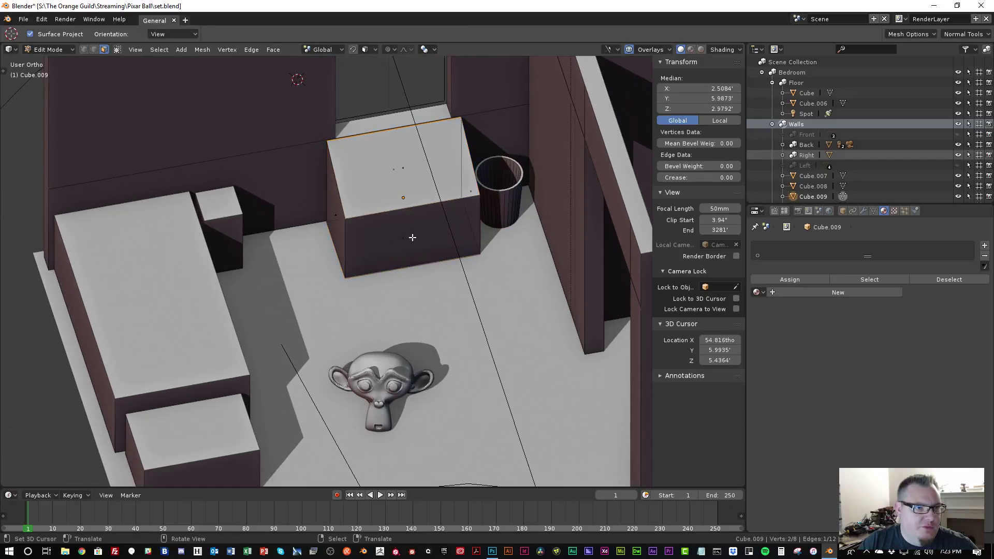
click(415, 239)
middle_drag(414, 239, 353, 246)
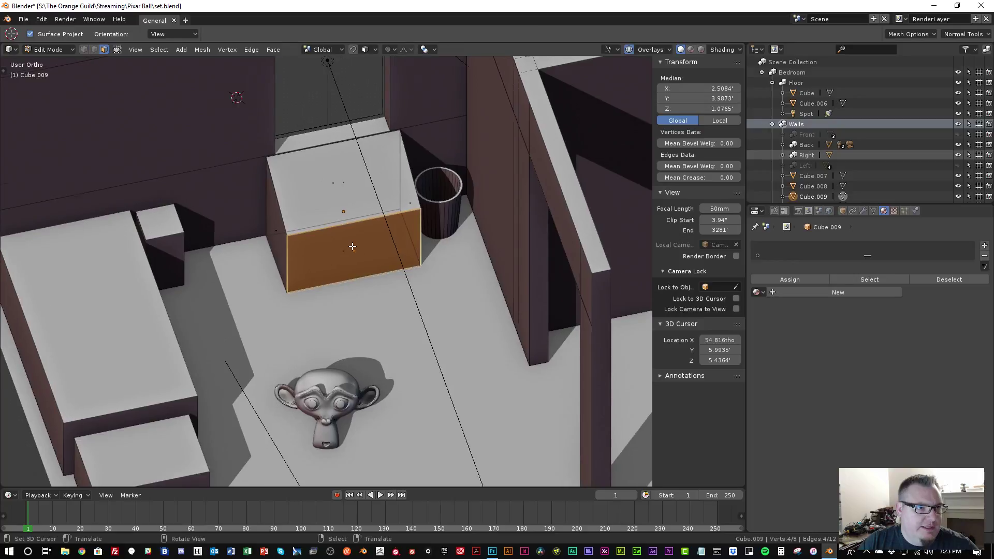
scroll(352, 247, up, 2)
key(i)
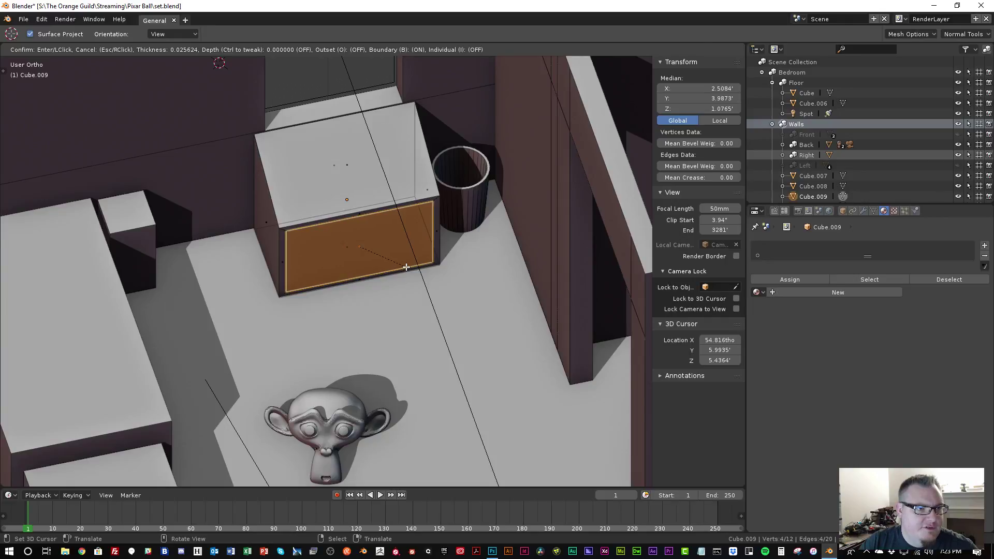
click(405, 267)
Move the desk's inset front face straight down along Z by about 1.27"
key(g)
key(z)
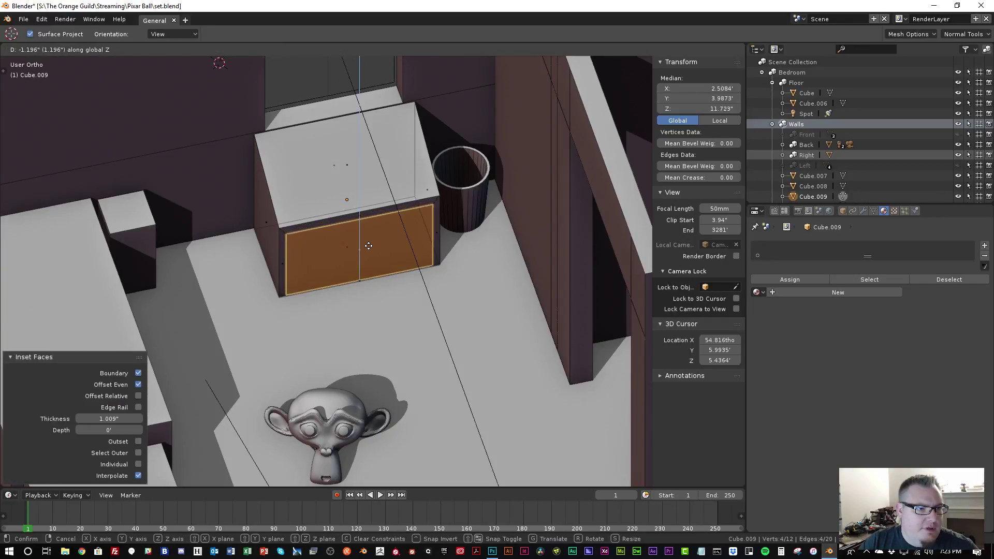
click(369, 248)
key(x)
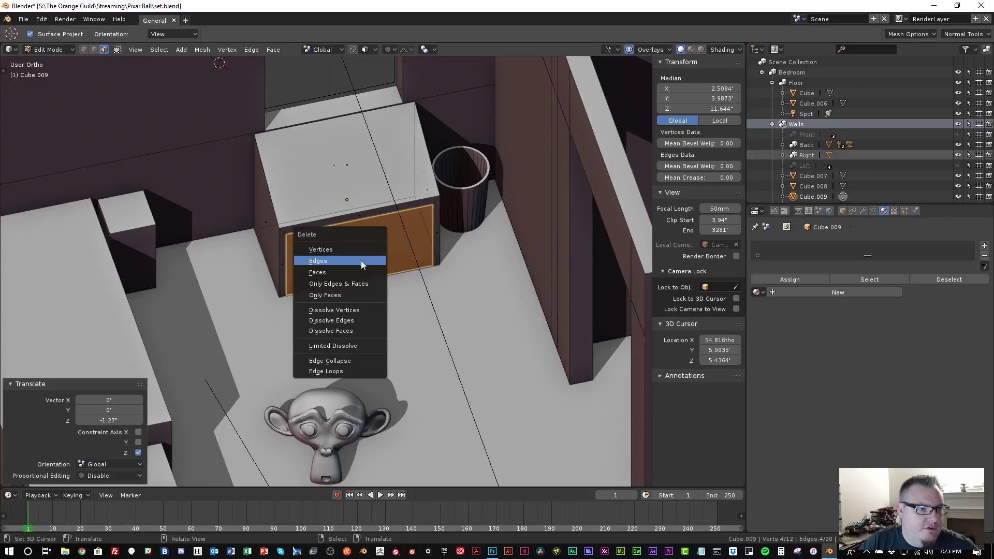
key(Escape)
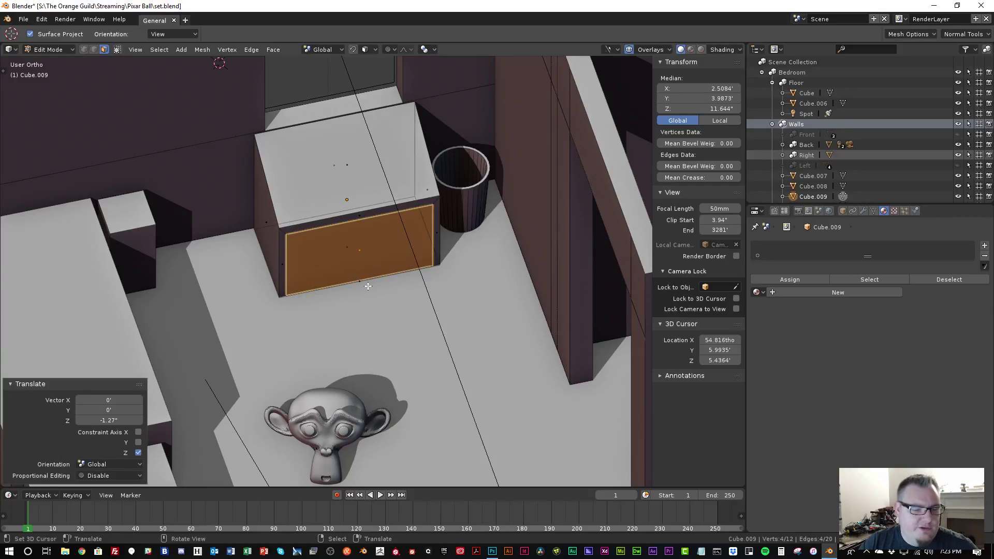
Extrude the inset face about 1.81' into the desk and delete the face at the back of the recess
key(e)
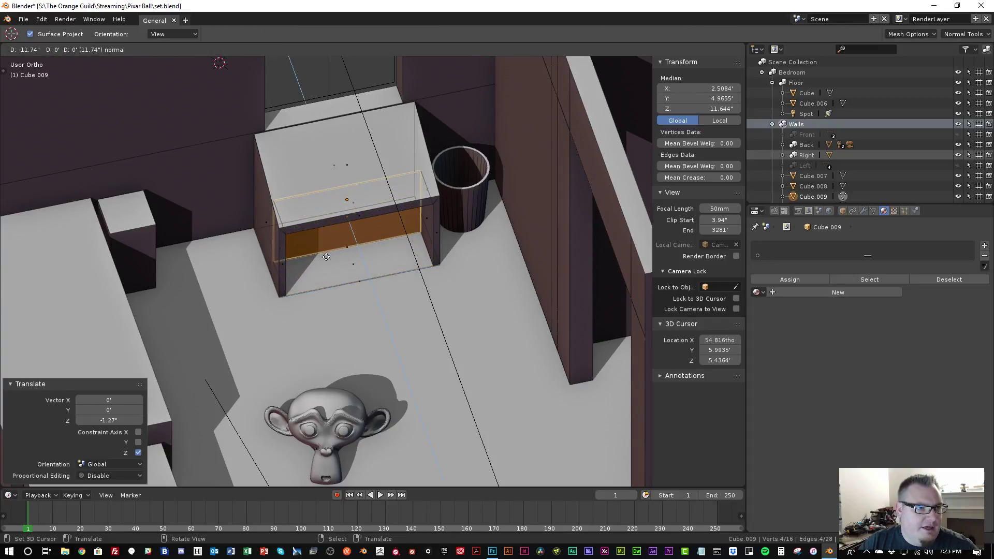
click(308, 231)
key(x)
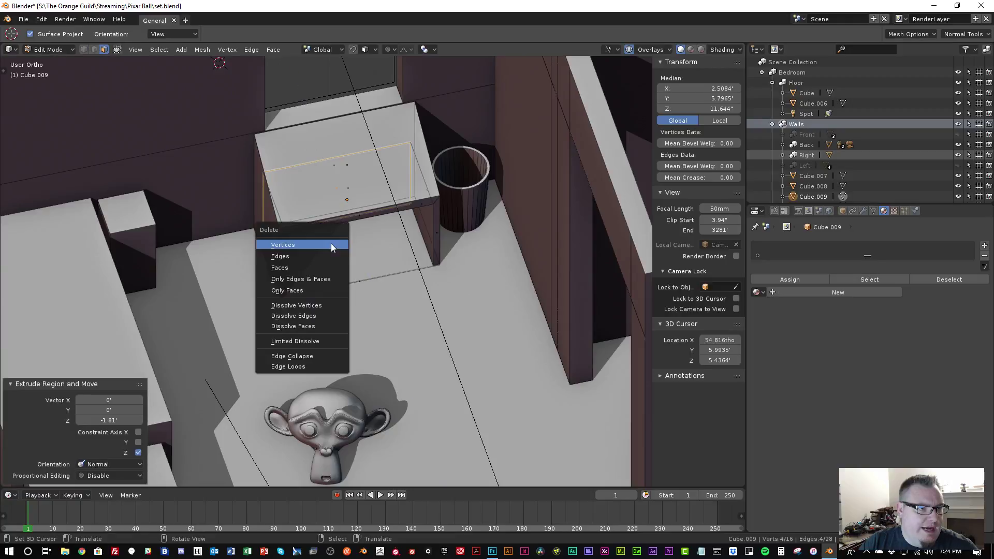
click(320, 265)
Delete the remaining faces closing off the underside of the desk's recess, then return to Object Mode
right_click(349, 261)
key(x)
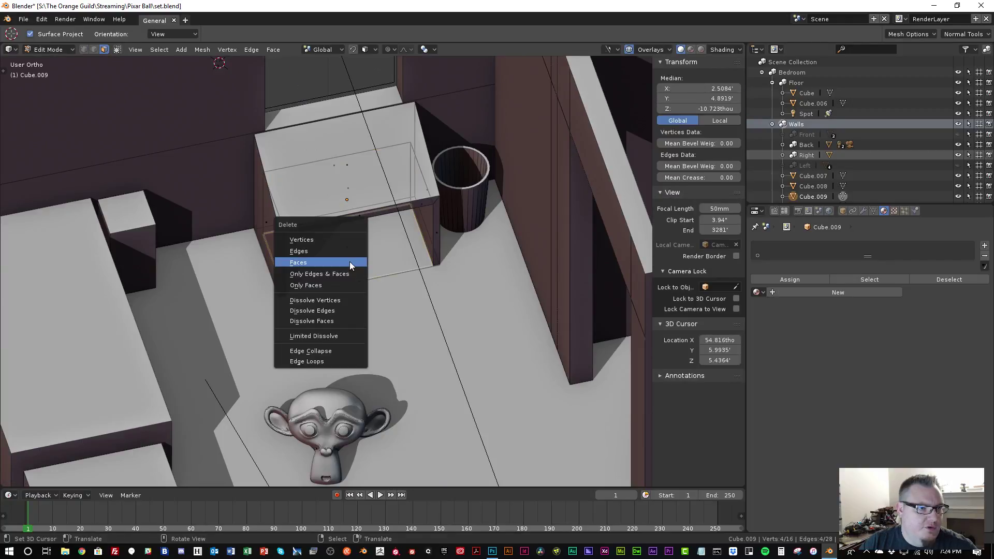
click(349, 262)
right_click(346, 267)
key(x)
click(355, 259)
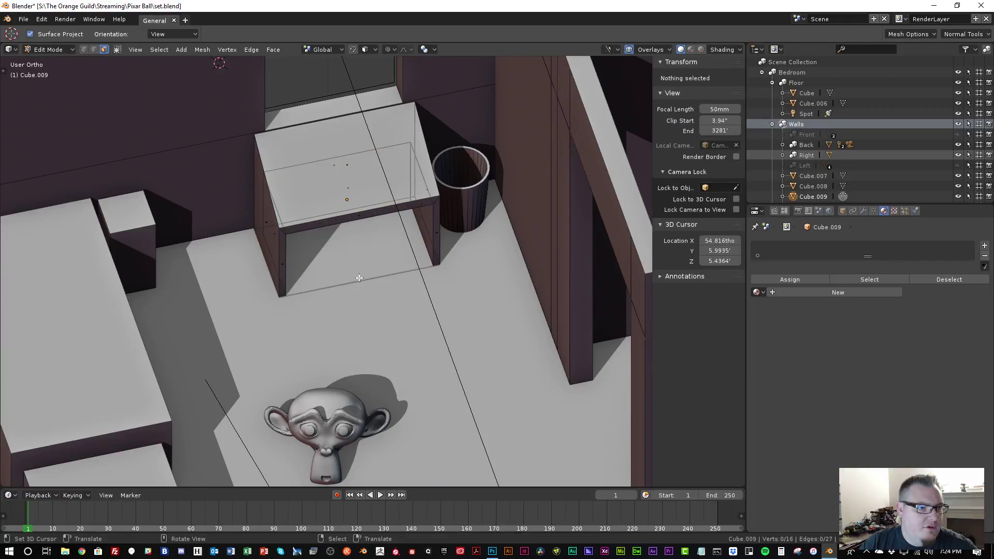
right_click(362, 281)
key(x)
click(361, 280)
middle_drag(361, 281, 411, 299)
key(Tab)
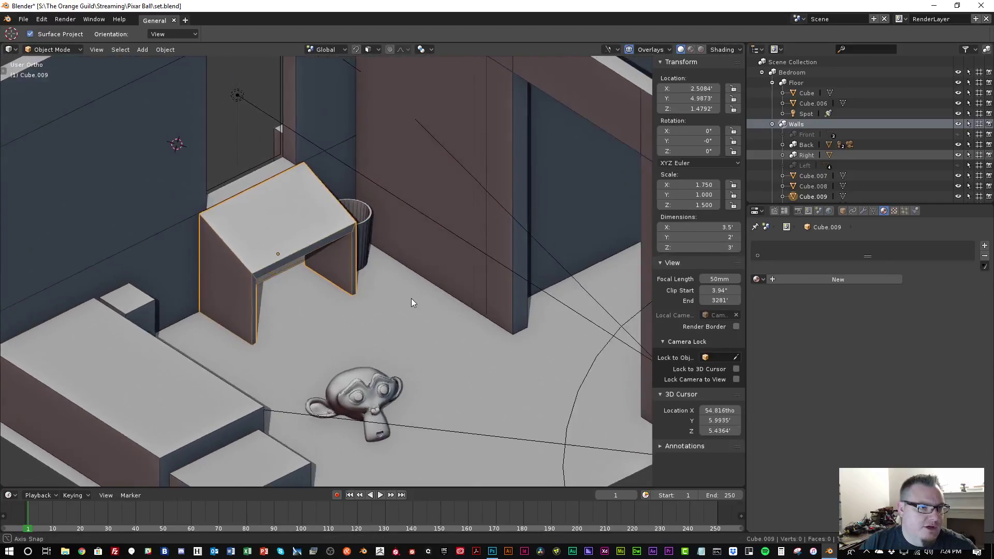
Examine the hollowed-out desk within the room and clear the selection
scroll(315, 238, up, 5)
scroll(401, 274, down, 8)
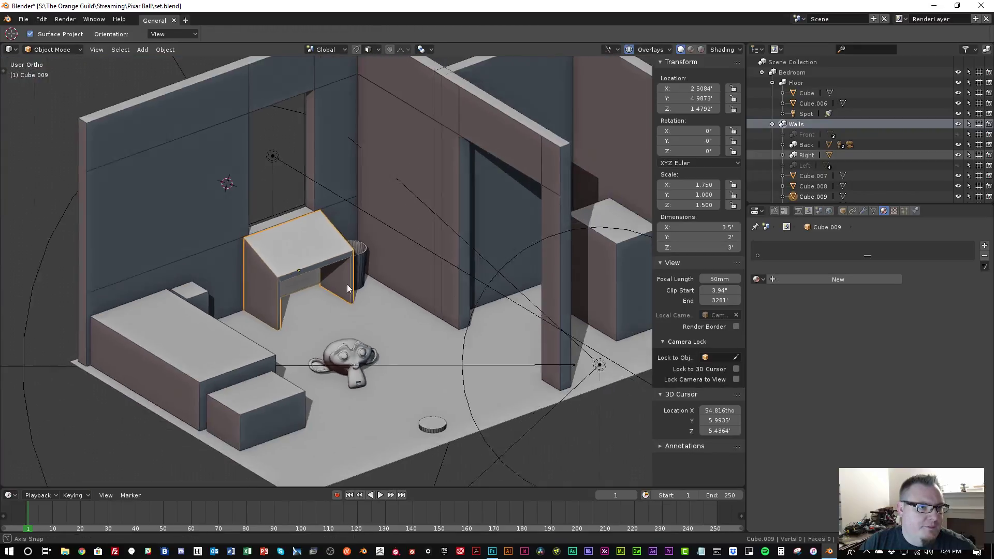
middle_drag(348, 288, 322, 259)
key(alt+a)
scroll(333, 284, down, 2)
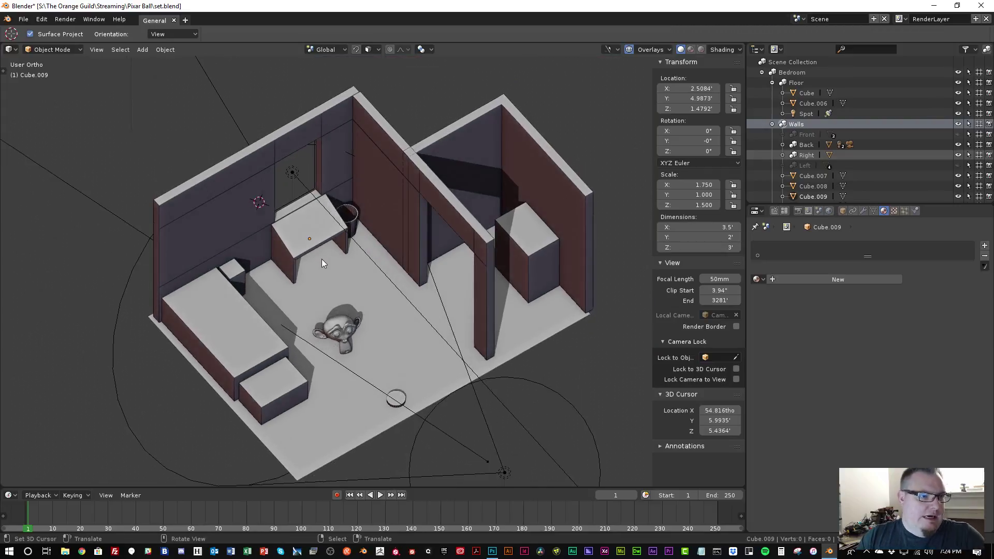
scroll(315, 240, up, 2)
key(KP_7)
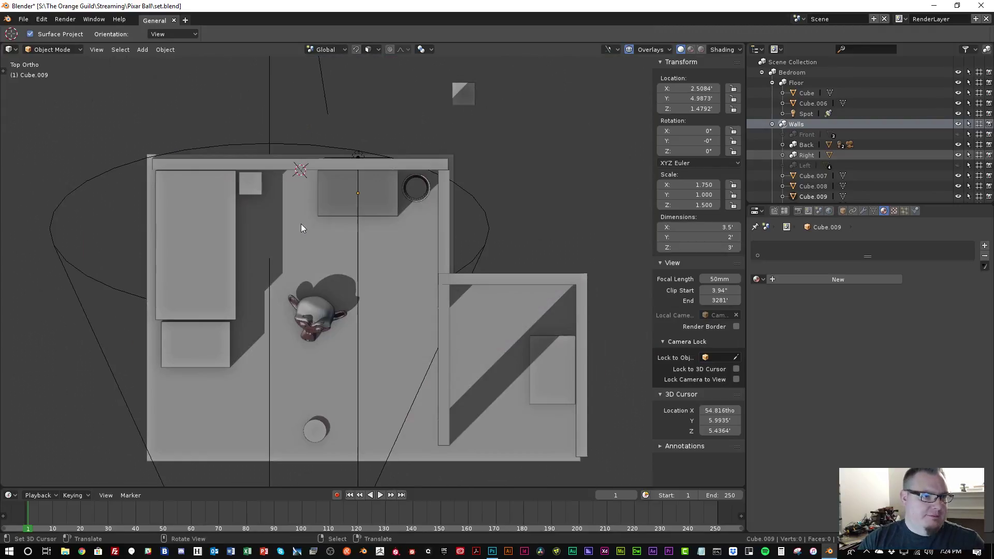
key(shift+a)
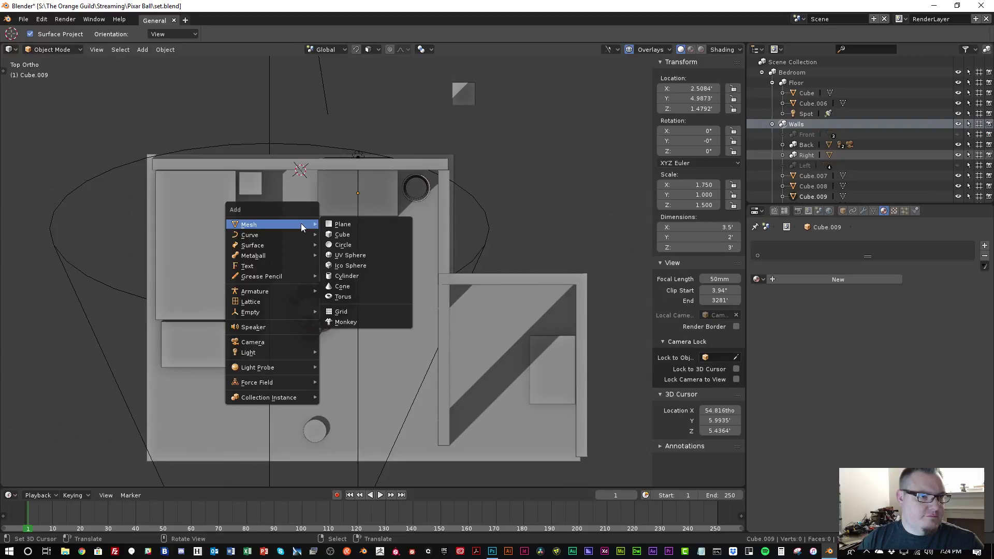
click(342, 224)
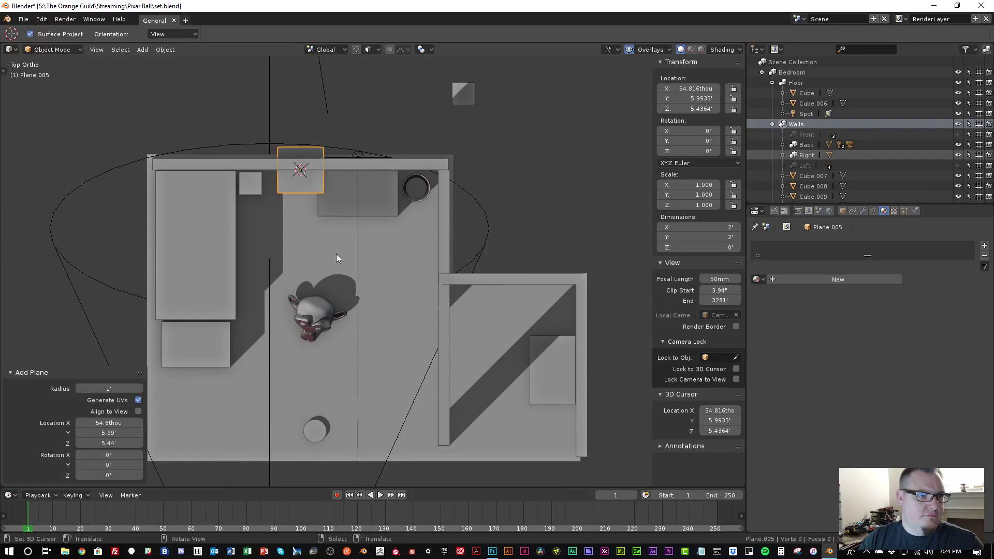
key(g)
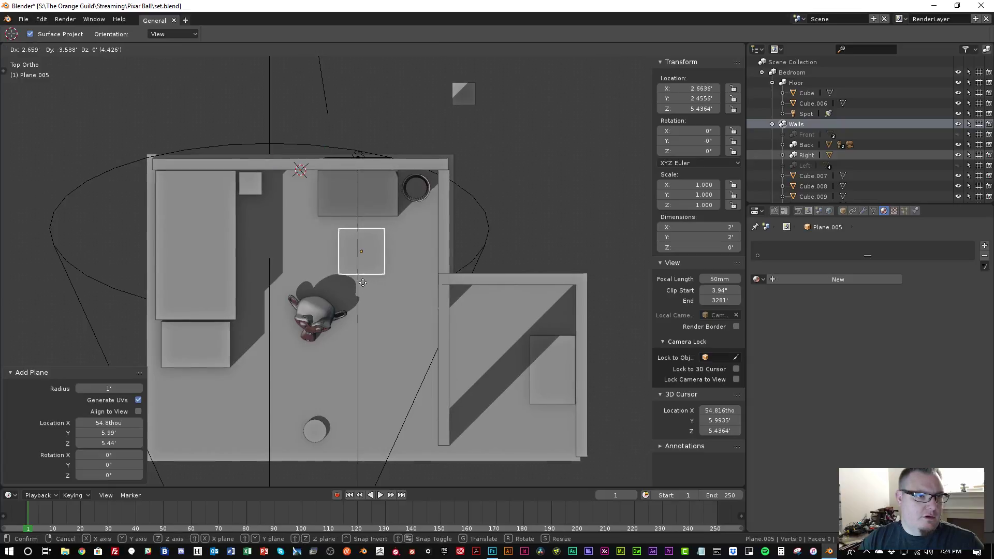
click(358, 272)
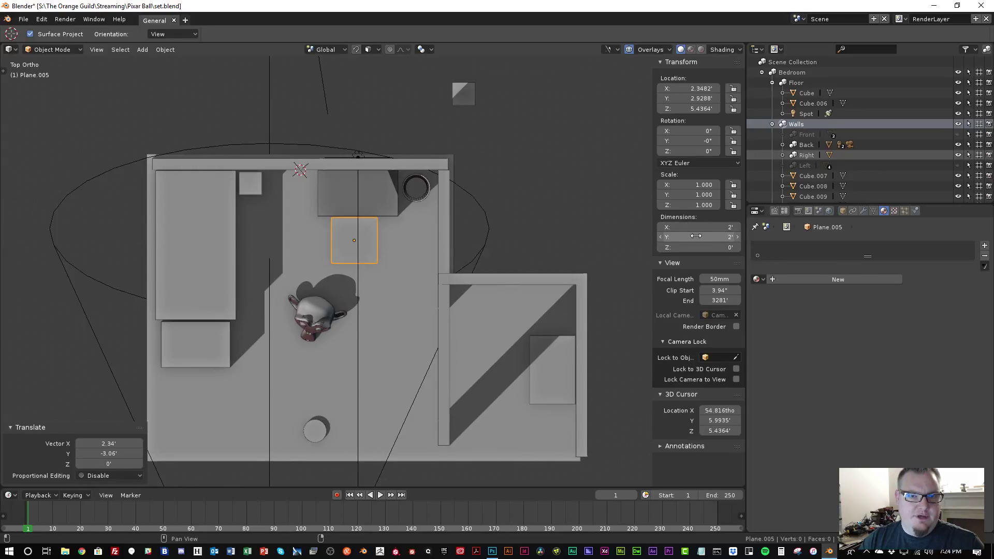
middle_drag(400, 247, 424, 188)
key(x)
click(408, 191)
Add a cube and move it 2.49' in X, -3.09' in Y and -4.44' in Z, onto the floor before the desk
key(shift+a)
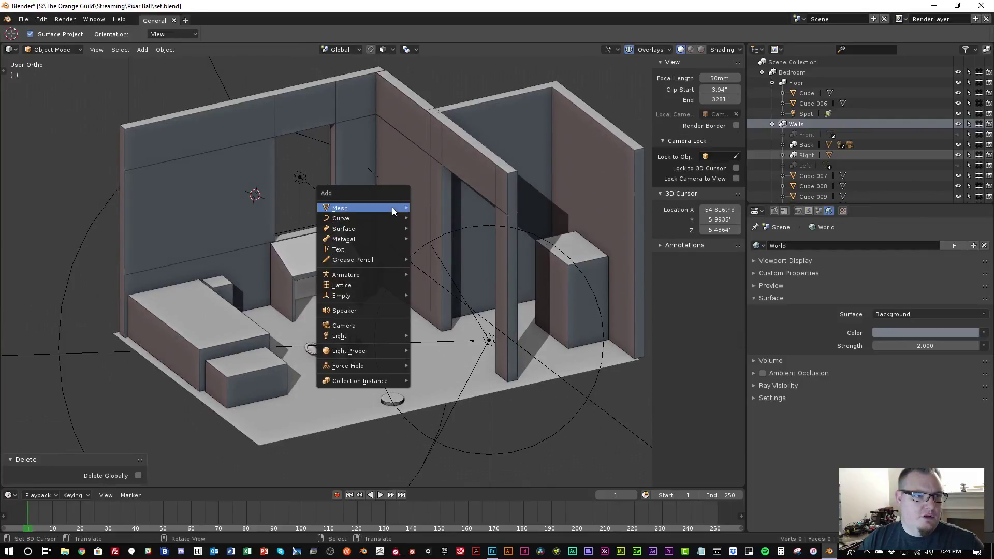
mouse_move(392, 207)
click(451, 214)
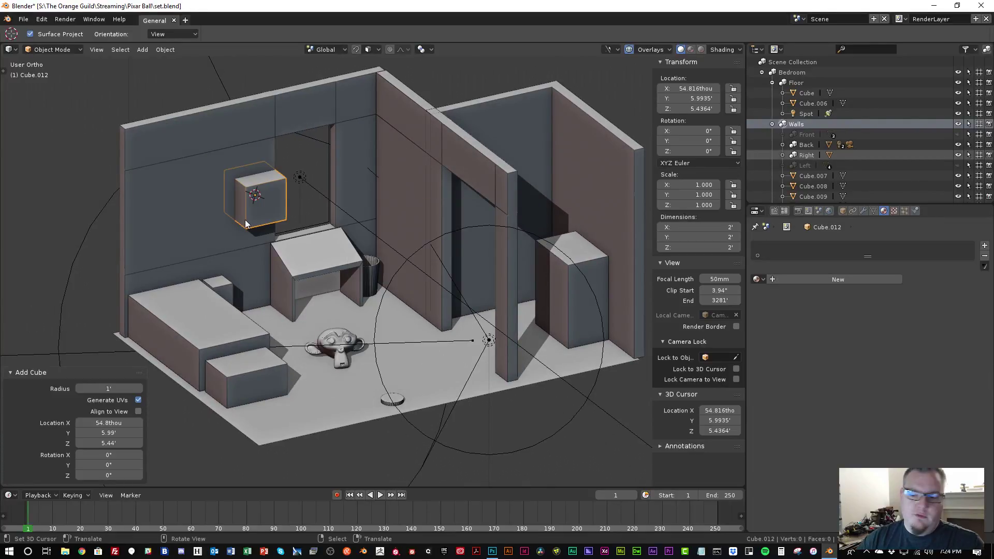
key(KP_7)
key(g)
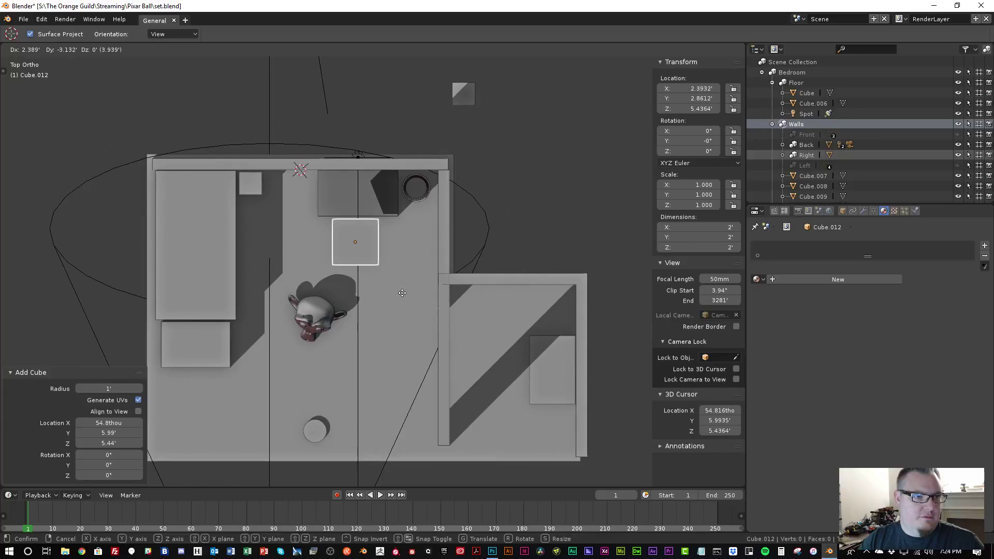
key(ctrl)
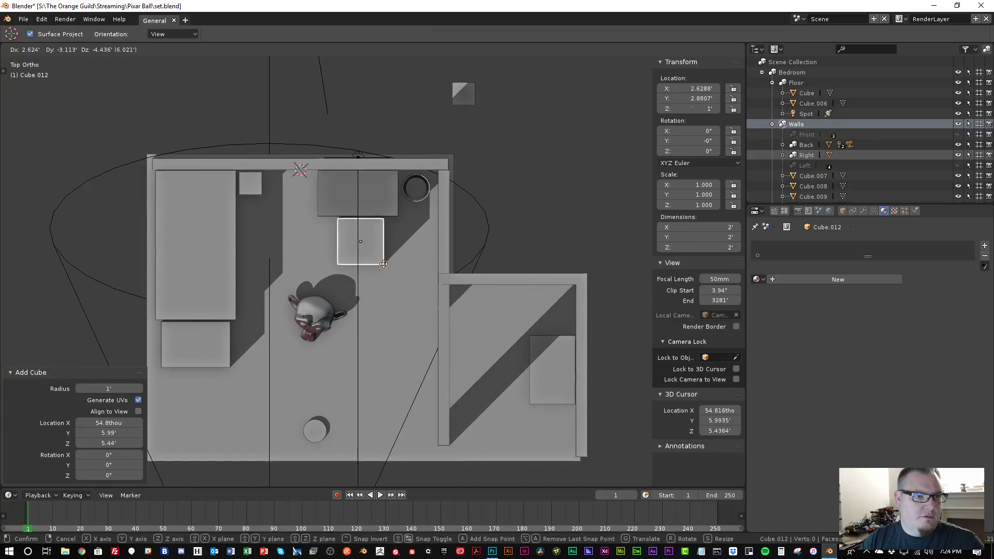
click(382, 265)
middle_drag(363, 297, 421, 188)
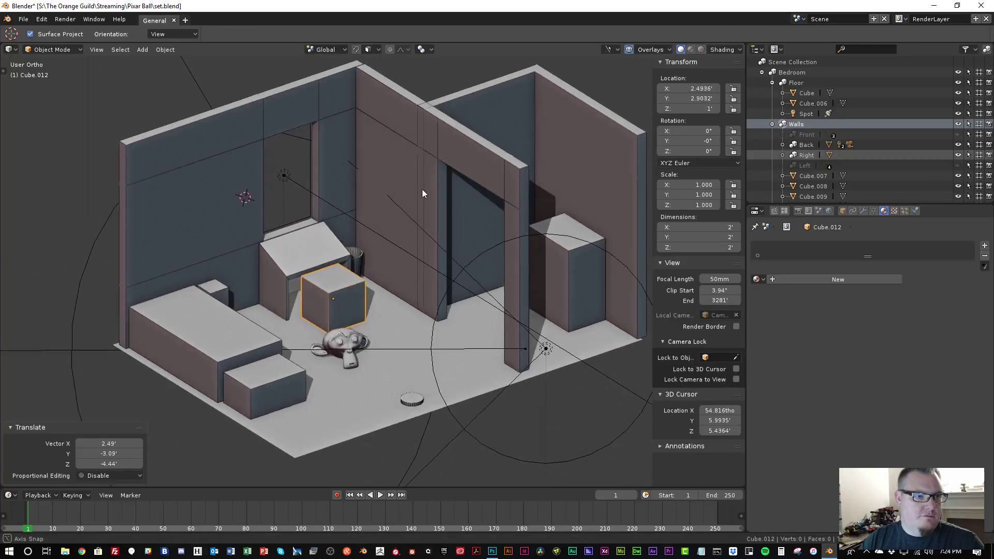
Set the new cube's Z dimension to 3' and snap it back onto the floor, raising it 6" in front of the desk
scroll(373, 275, up, 6)
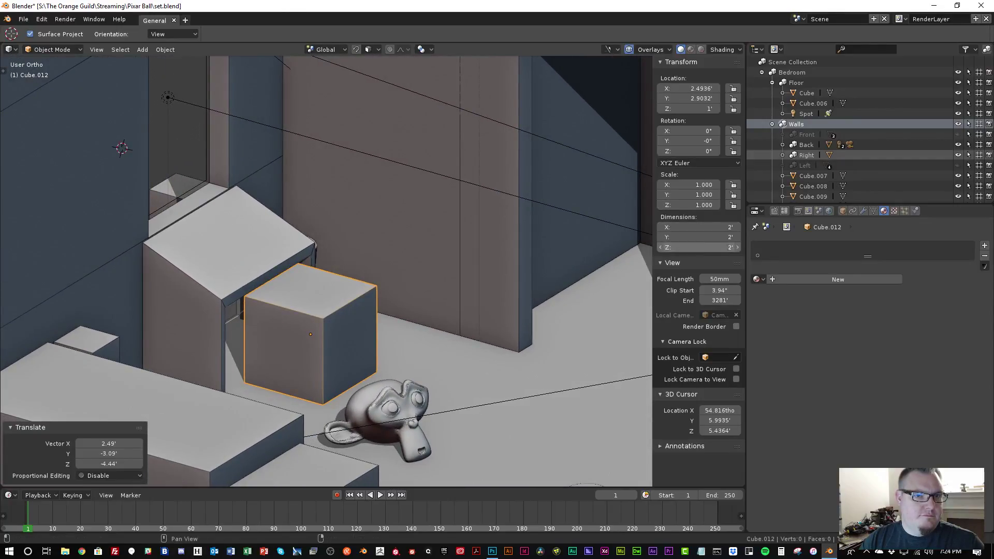
text(3)
key(Return)
key(KP_7)
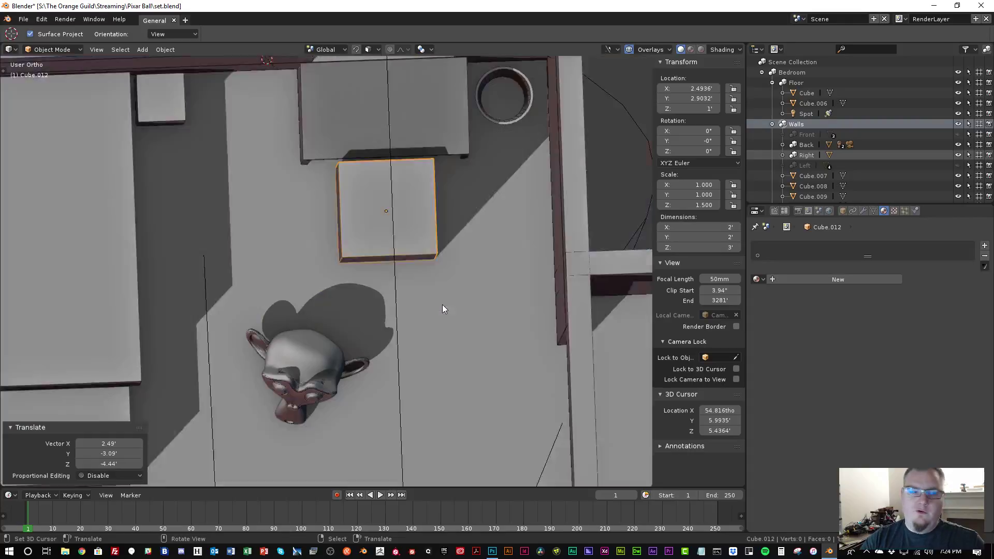
key(g)
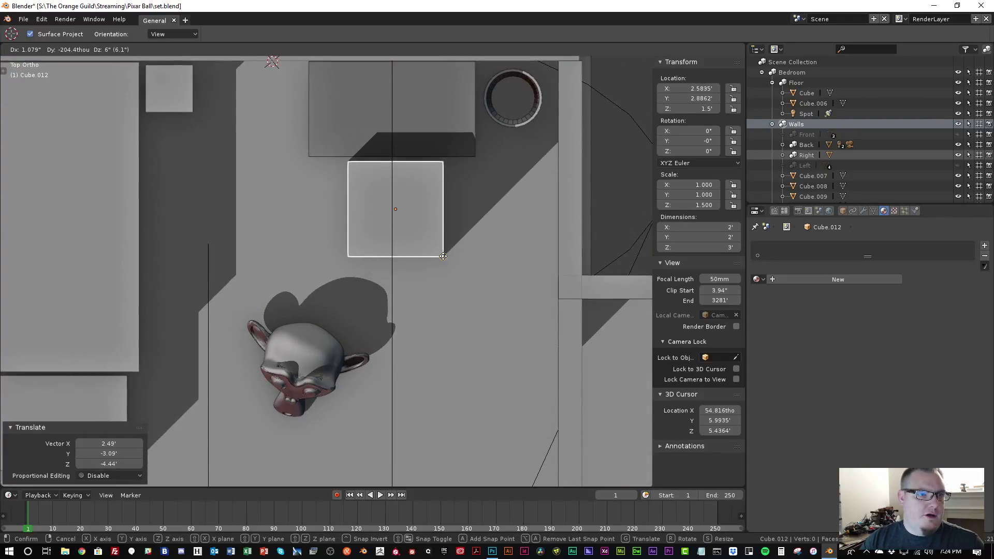
click(440, 255)
scroll(398, 279, down, 3)
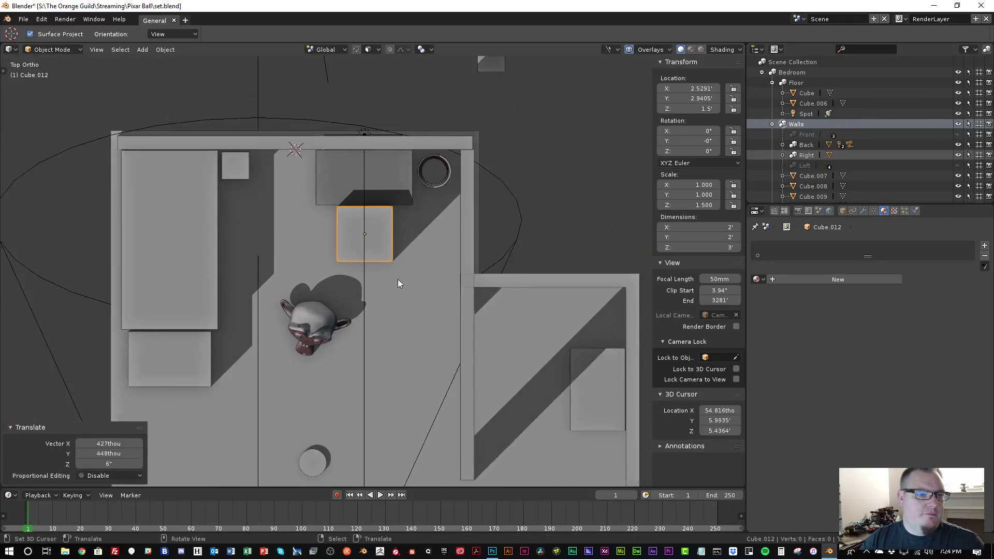
middle_drag(398, 278, 449, 203)
scroll(430, 231, up, 2)
key(g)
key(z)
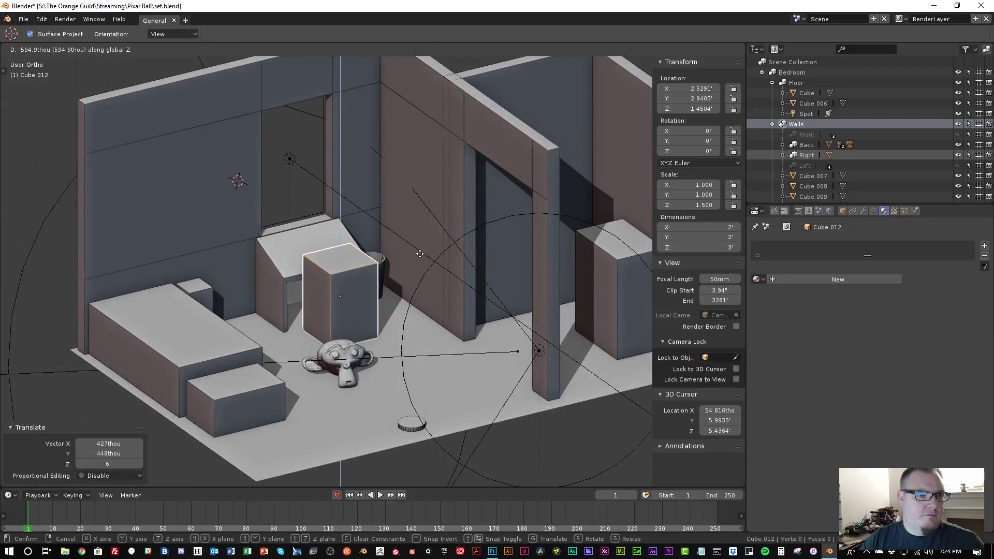
right_click(425, 233)
In Edit Mode, add two evenly spaced horizontal loop cuts around the block in front of the desk
scroll(310, 285, down, 2)
middle_drag(305, 284, 389, 296)
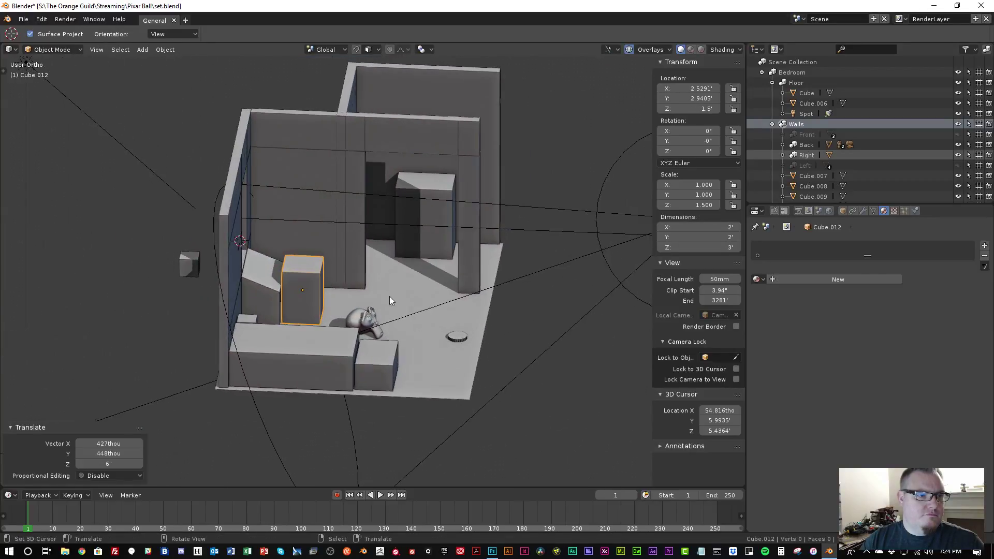
scroll(275, 287, up, 3)
scroll(268, 302, up, 2)
shift+middle_drag(268, 302, 345, 266)
key(Tab)
key(ctrl+r)
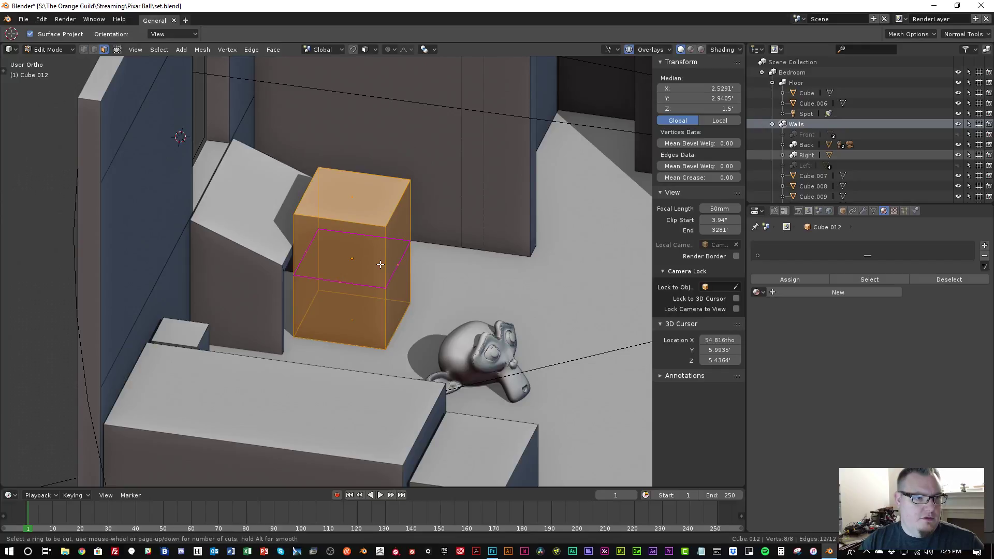
scroll(381, 264, up, 1)
click(381, 264)
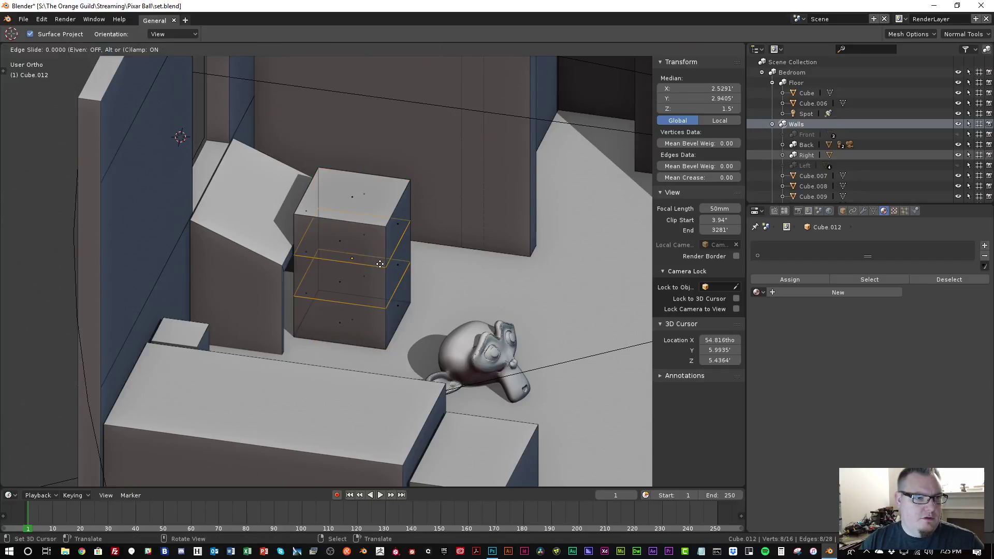
right_click(381, 264)
Scale the two horizontal loops closer together along Z by a factor of about 0.465
key(s)
key(z)
click(388, 299)
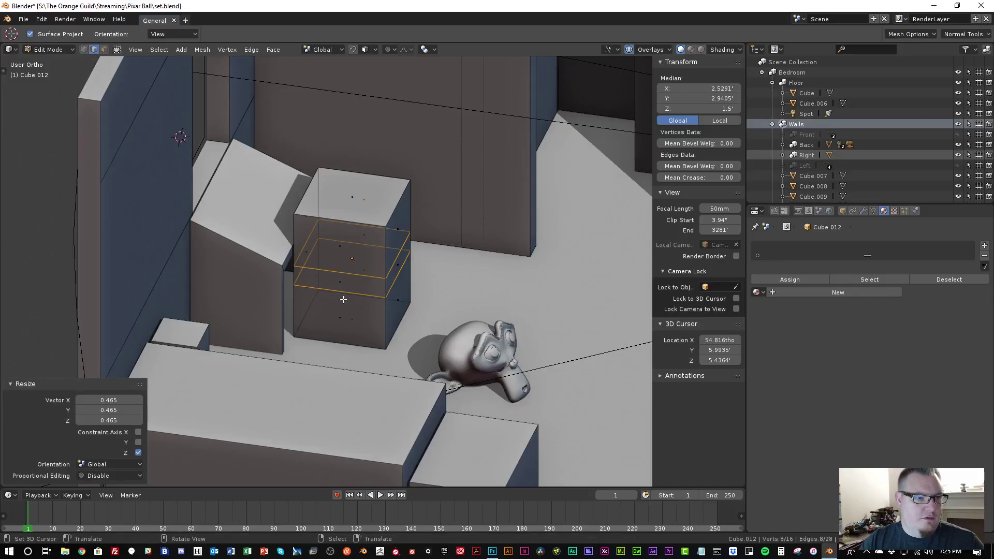
Add one vertical loop cut across the block and slide it away from the desk with a factor of about -0.480
middle_drag(342, 299, 334, 297)
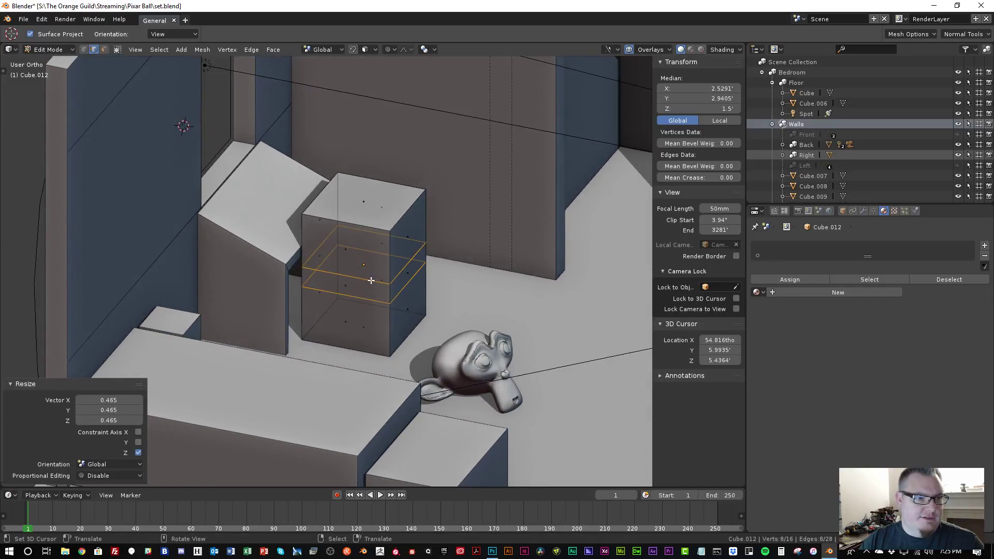
middle_drag(364, 257, 357, 248)
key(ctrl+r)
click(357, 249)
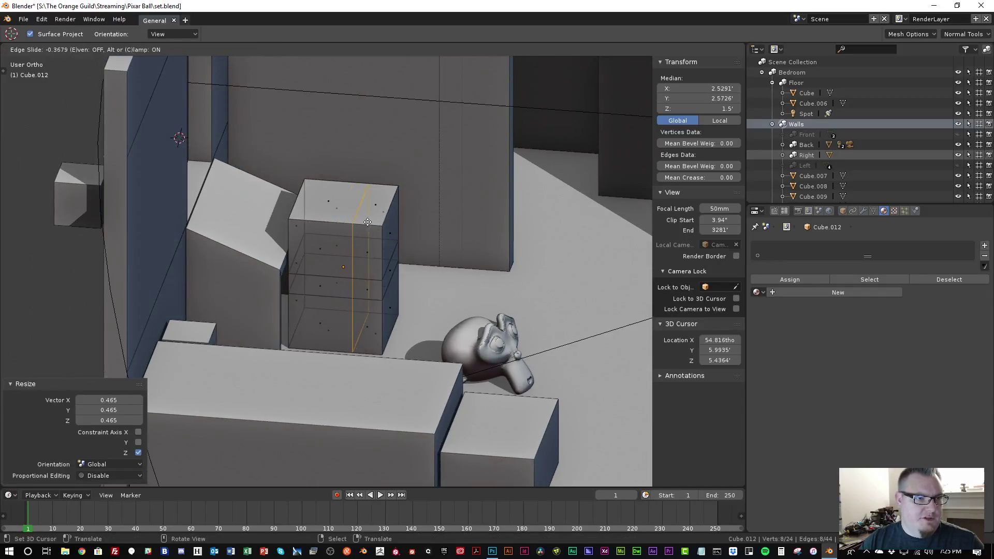
click(371, 223)
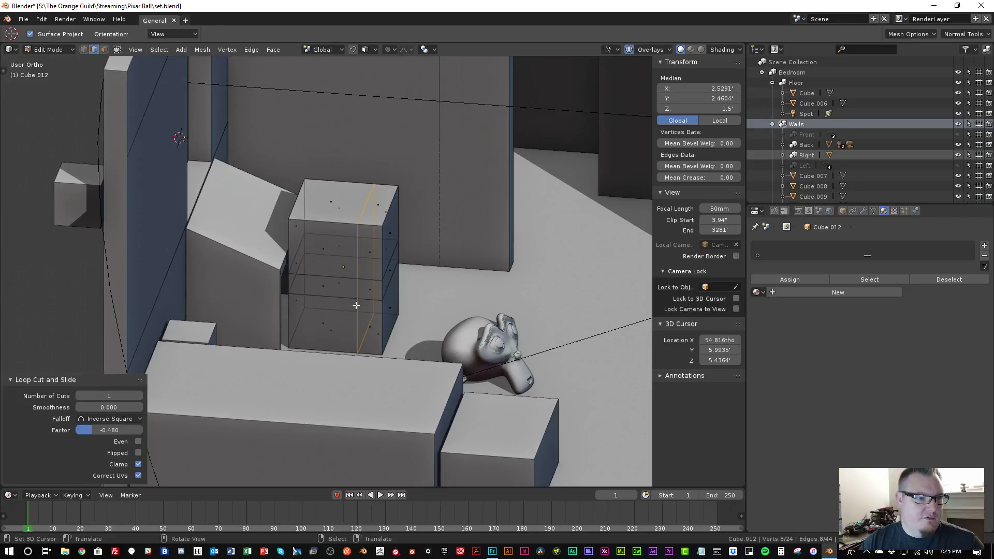
In face select mode, delete the block's larger top face and the upper side faces beneath it on both sides
middle_drag(356, 306, 329, 244)
click(327, 241)
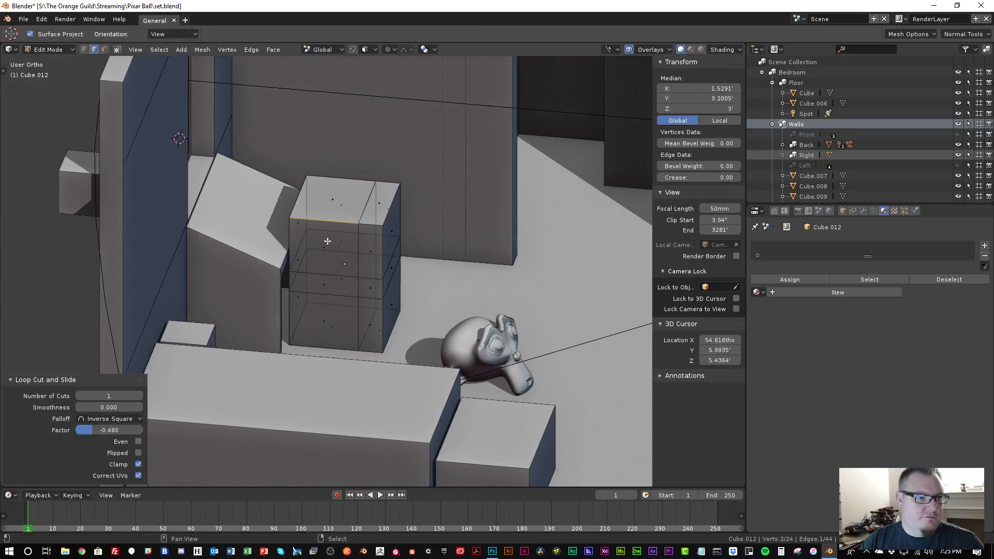
shift+click(327, 243)
click(104, 50)
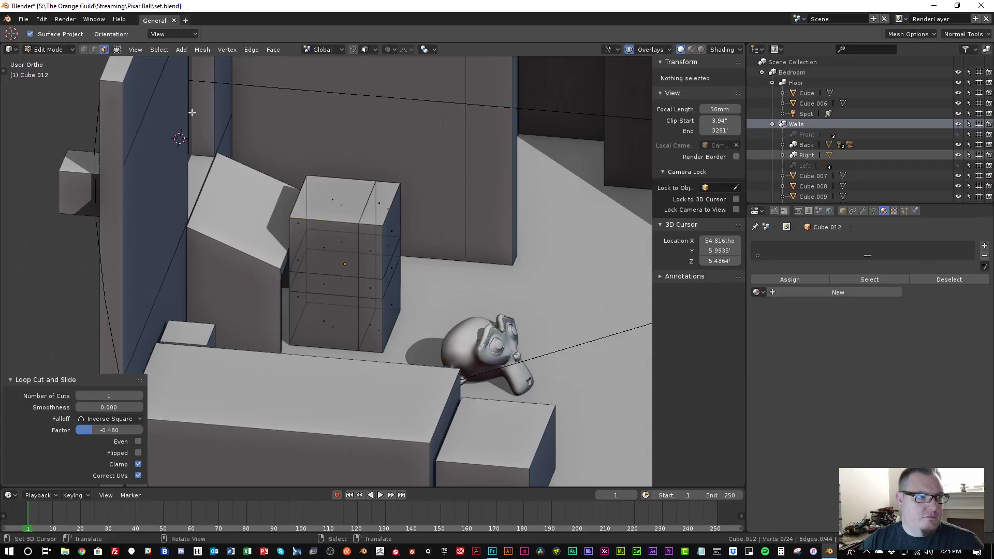
right_click(347, 204)
shift+right_click(332, 236)
shift+right_click(335, 200)
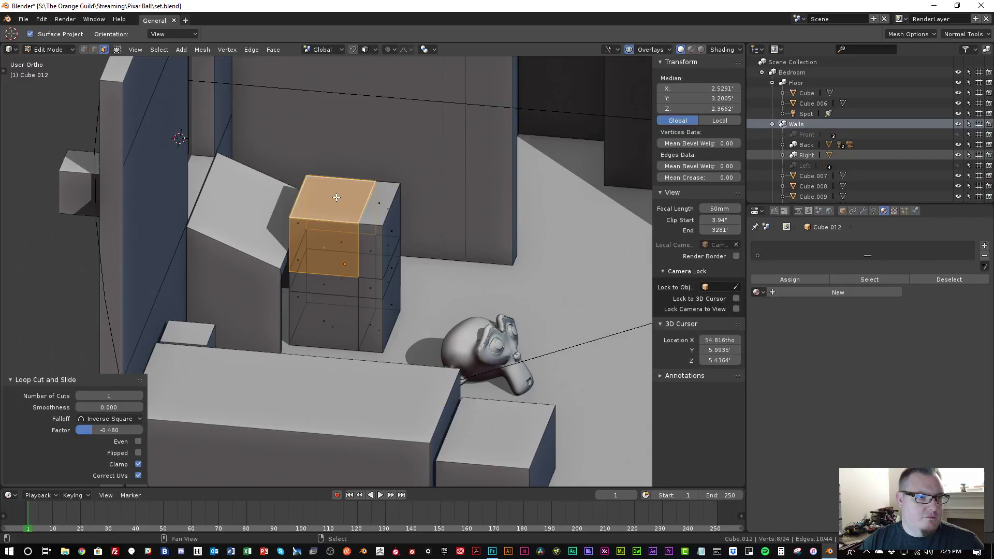
key(x)
click(334, 199)
Delete the remaining upper face on the block's desk-facing side, opening the space above the chair seat
right_click(302, 225)
key(x)
click(302, 225)
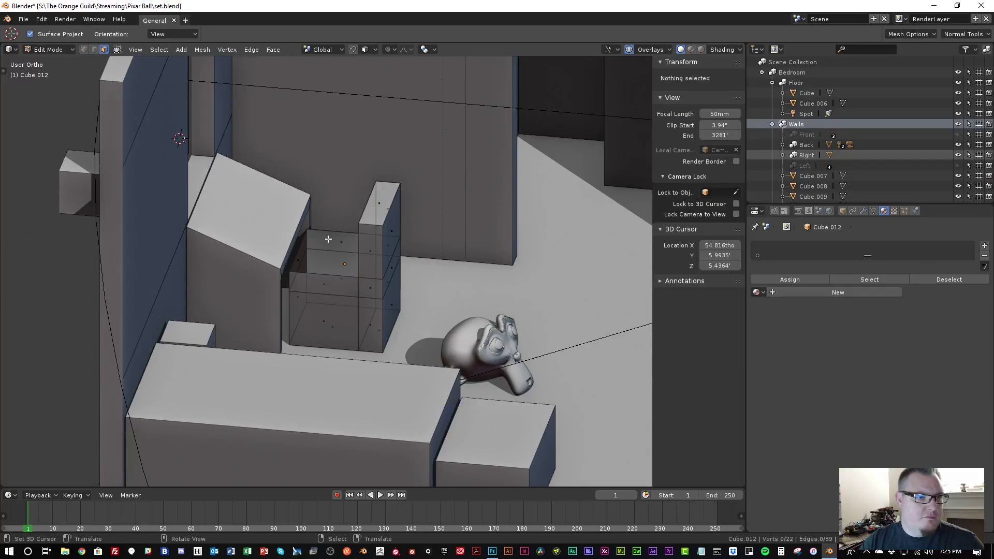
middle_drag(302, 225, 315, 197)
scroll(321, 181, up, 2)
key(ctrl+Tab)
click(321, 181)
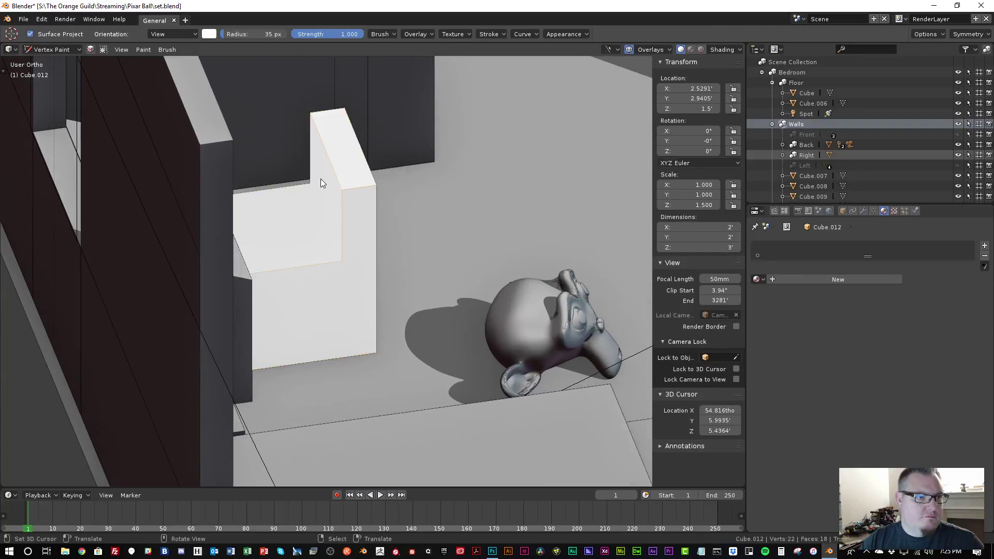
key(ctrl+Tab)
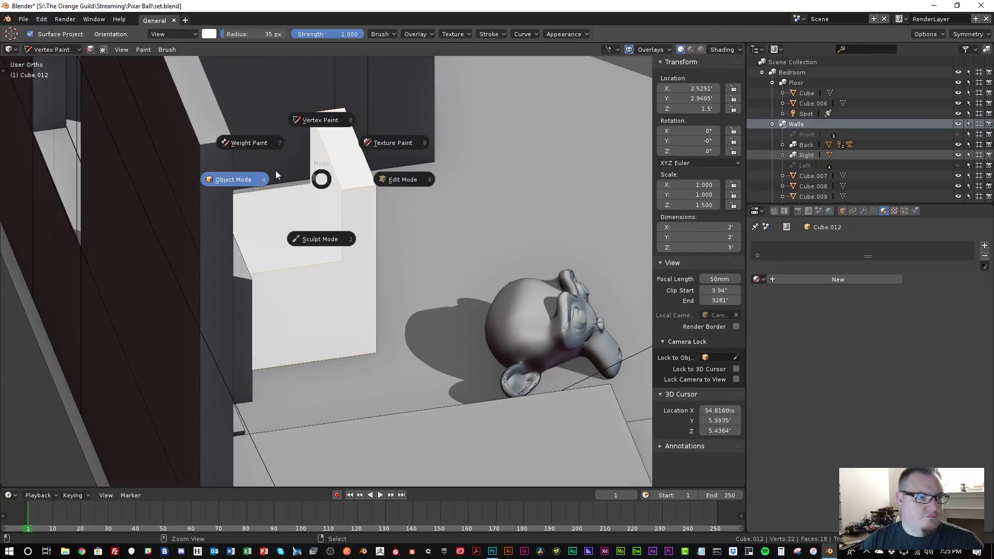
click(363, 182)
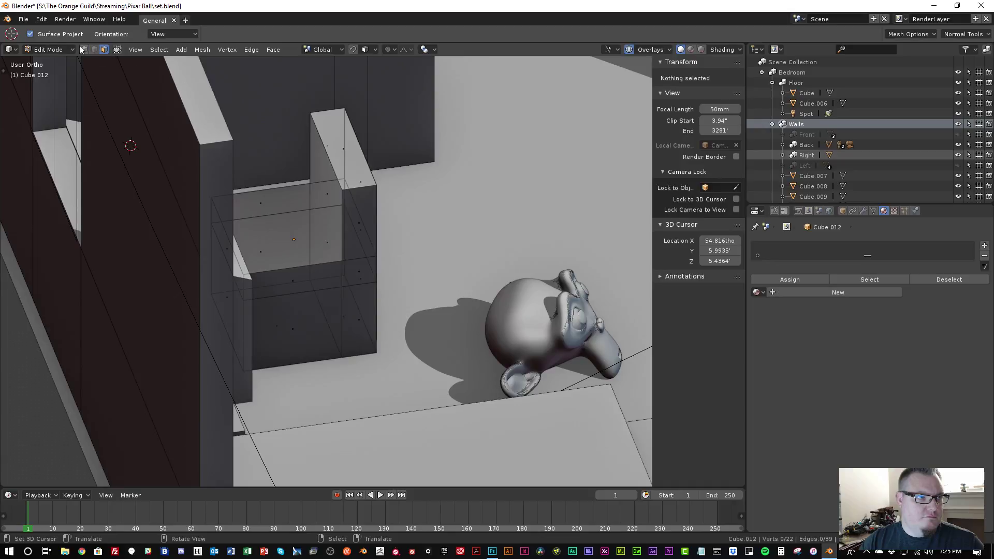
Fill the open gap between the chair's seat and backrest with faces, and return to Object Mode
right_click(326, 147)
key(f)
key(f)
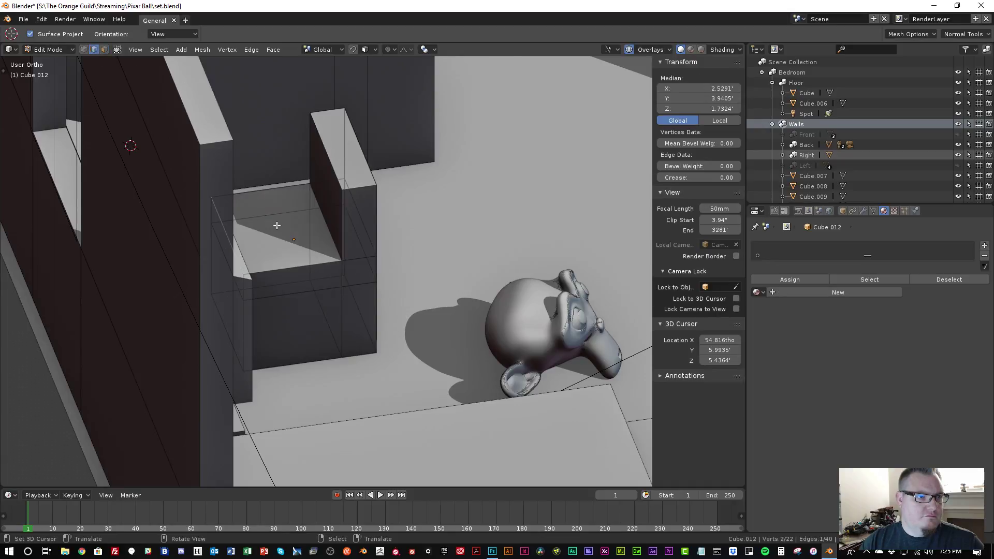
middle_drag(296, 227, 274, 247)
key(Tab)
scroll(334, 216, down, 3)
middle_drag(337, 221, 308, 219)
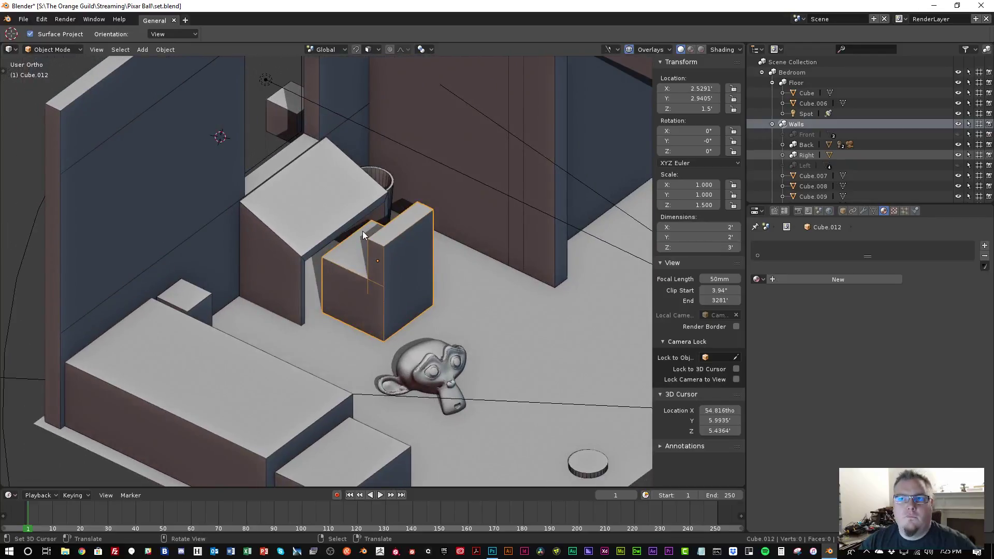
Slide the chair about 1.28' along Y so it tucks under the desk, and deselect it
scroll(379, 241, down, 3)
middle_drag(379, 241, 359, 245)
scroll(398, 223, up, 2)
scroll(381, 257, up, 3)
scroll(379, 254, up, 2)
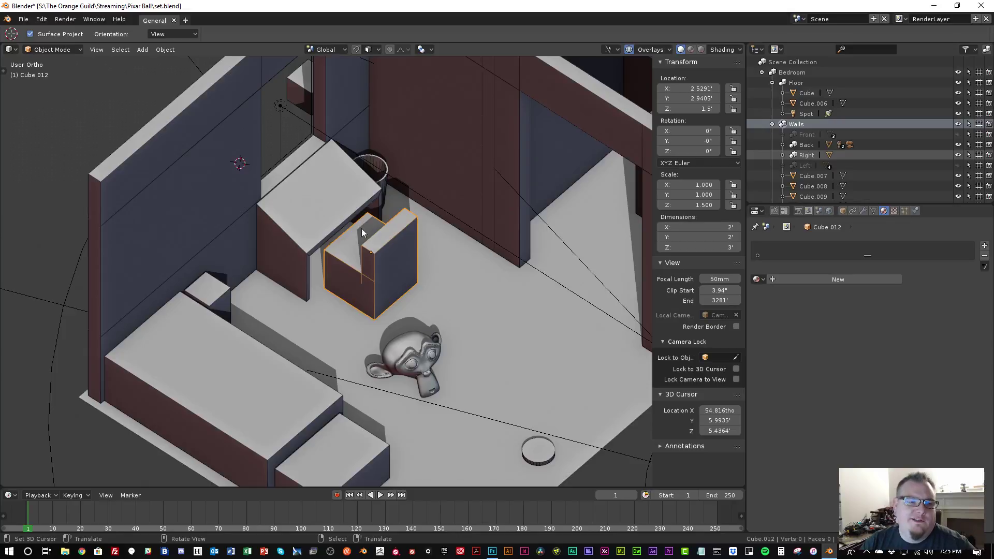
scroll(346, 216, down, 1)
key(KP_7)
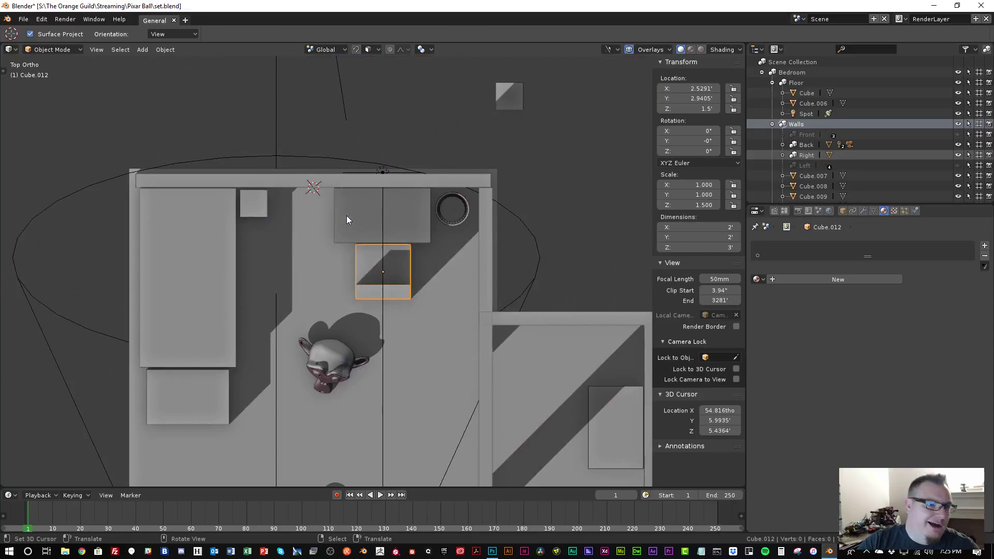
key(g)
key(y)
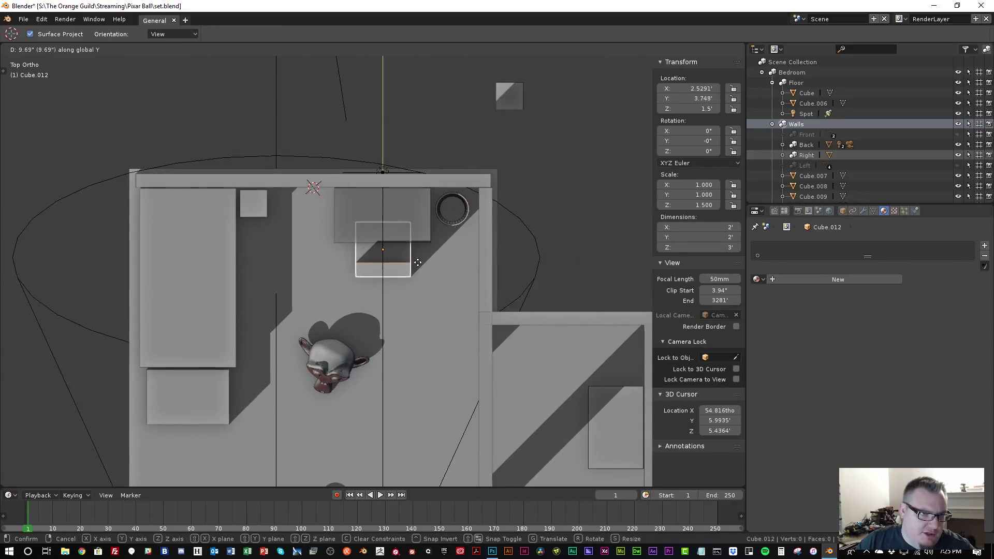
click(421, 250)
scroll(354, 236, down, 2)
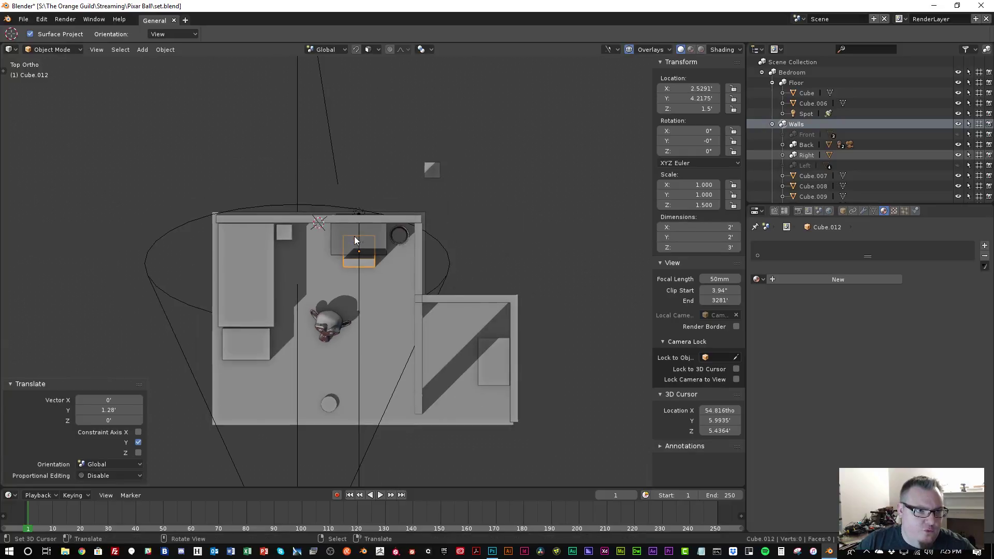
middle_drag(354, 236, 444, 178)
key(a)
scroll(354, 250, up, 4)
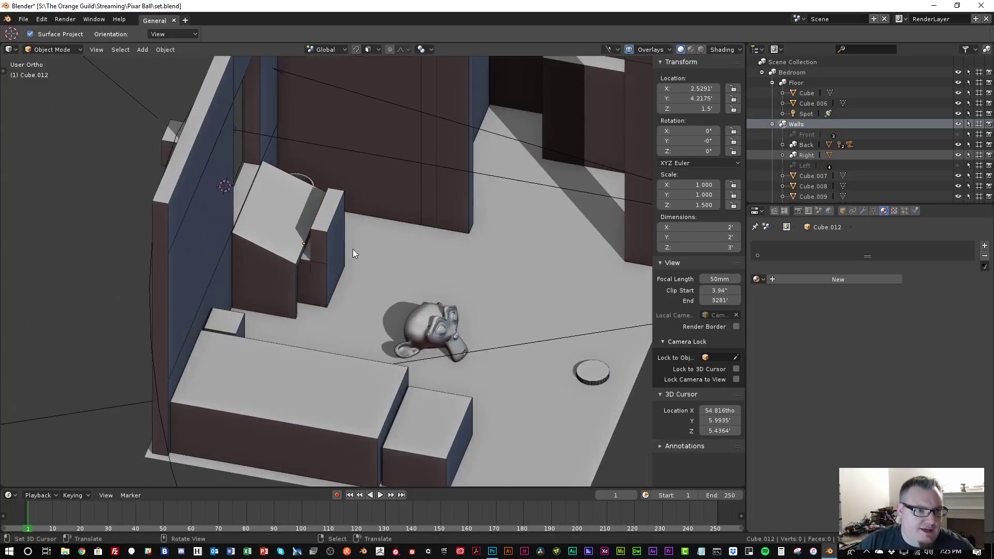
middle_drag(353, 249, 315, 256)
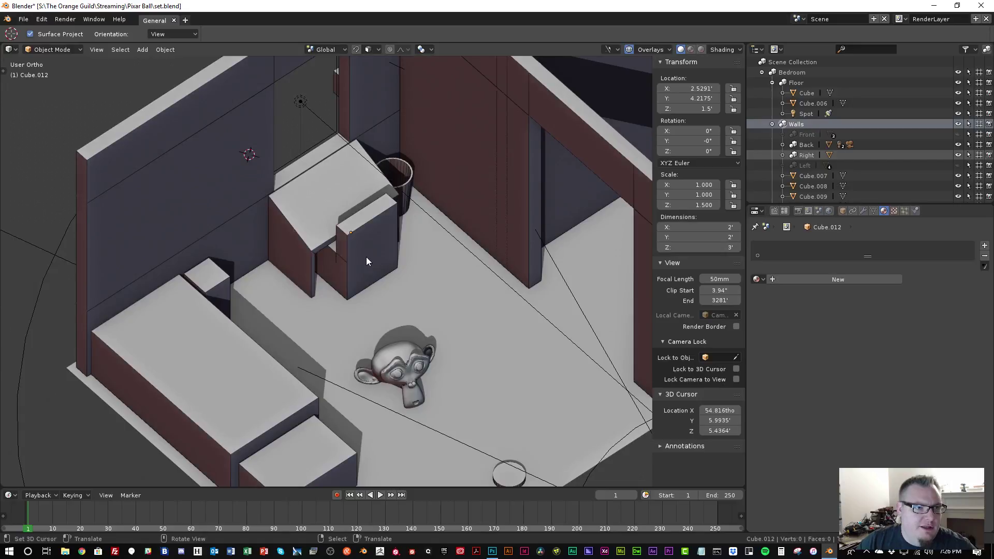
Add a plane mesh at the 3D cursor near the back wall and open it for vertex editing
key(KP_1)
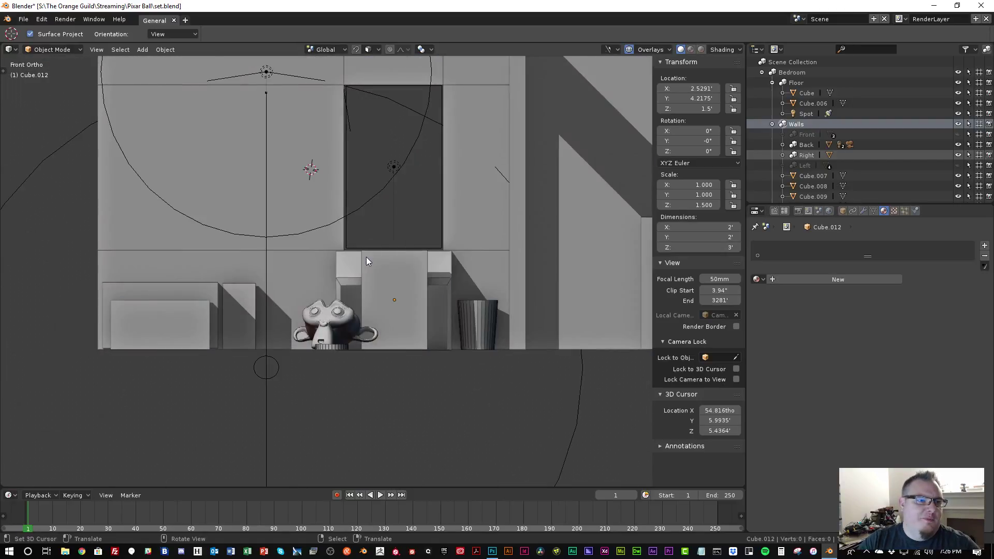
key(shift+a)
mouse_move(308, 218)
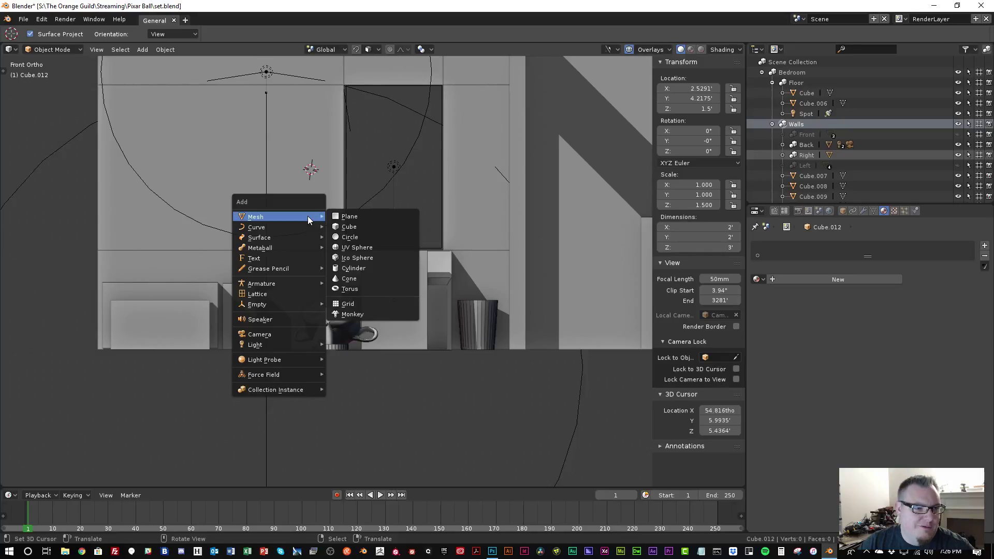
click(344, 216)
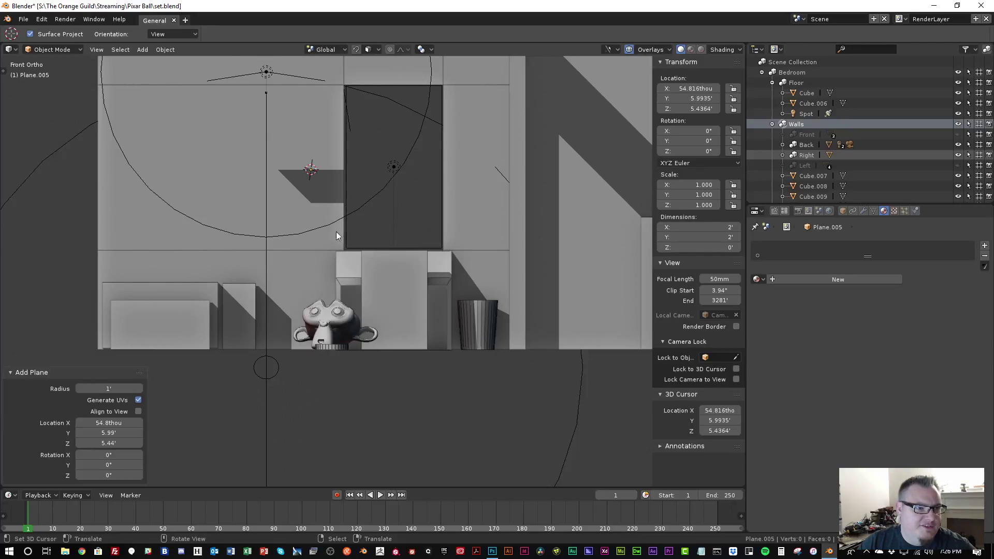
scroll(350, 208, down, 1)
key(Tab)
middle_drag(348, 217, 381, 284)
click(83, 49)
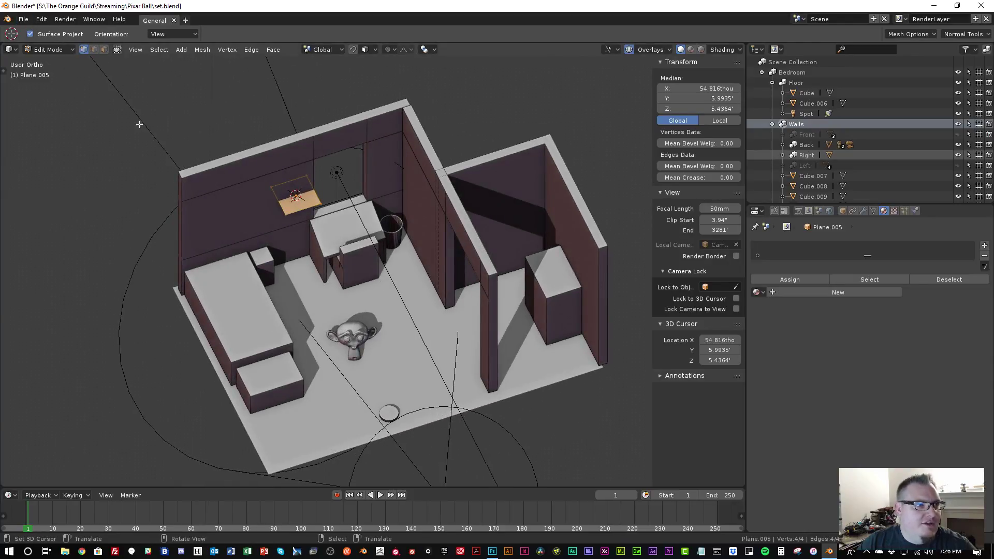
Rotate the plane 90° about the X axis so it stands upright facing the front view
scroll(304, 192, up, 5)
scroll(261, 135, down, 2)
key(r)
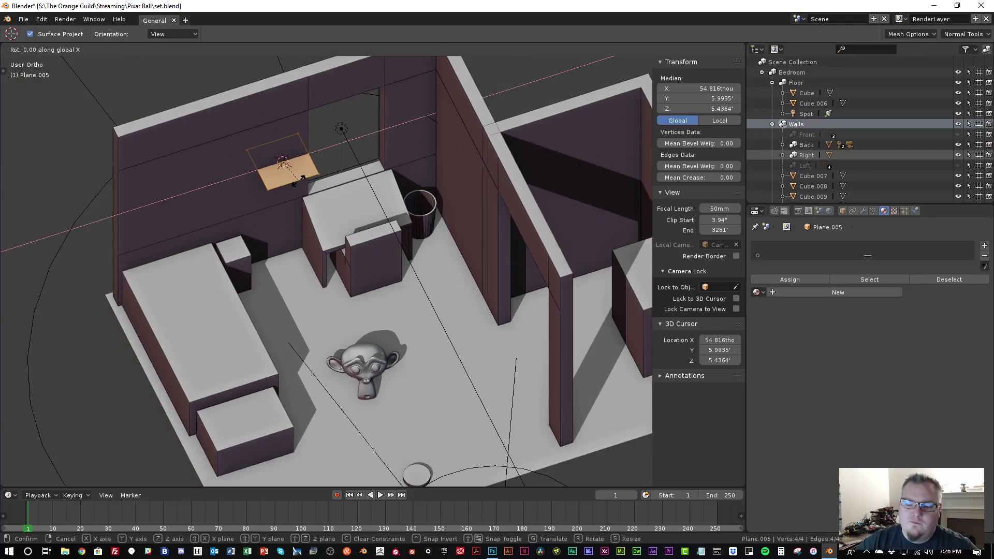
key(x)
key(9)
key(0)
key(Return)
key(KP_1)
scroll(303, 173, up, 1)
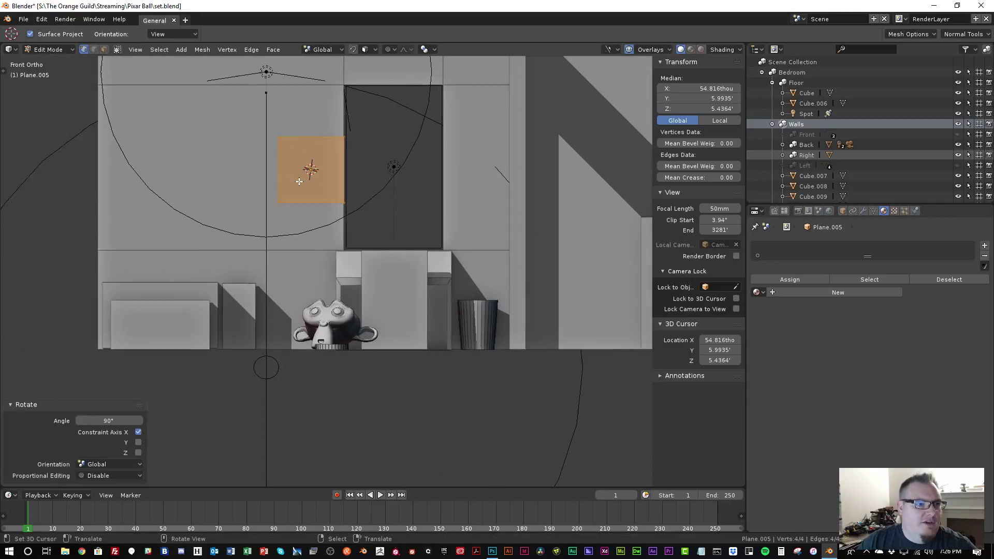
Delete the plane's lower-left vertex, leaving an L-shaped outline
click(282, 196)
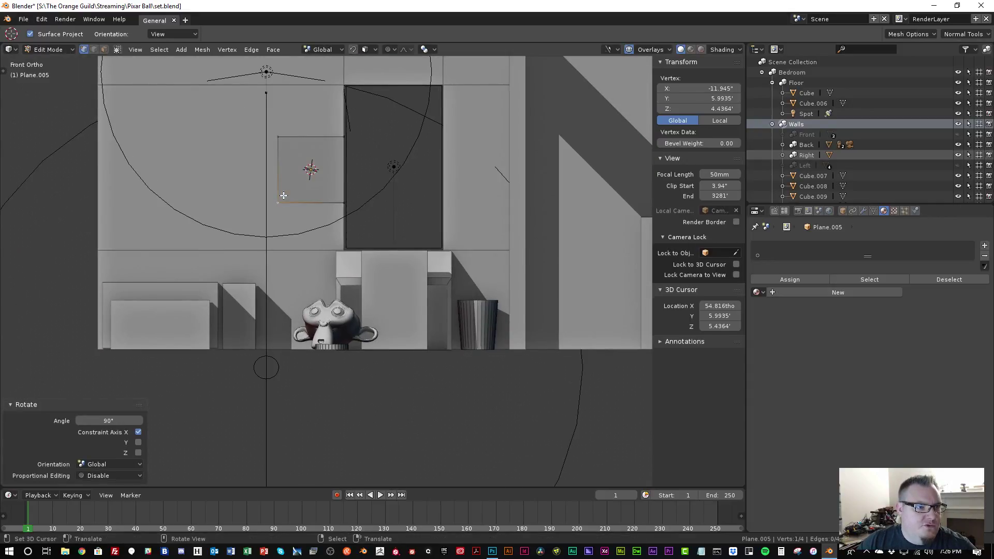
key(x)
click(280, 174)
right_click(280, 136)
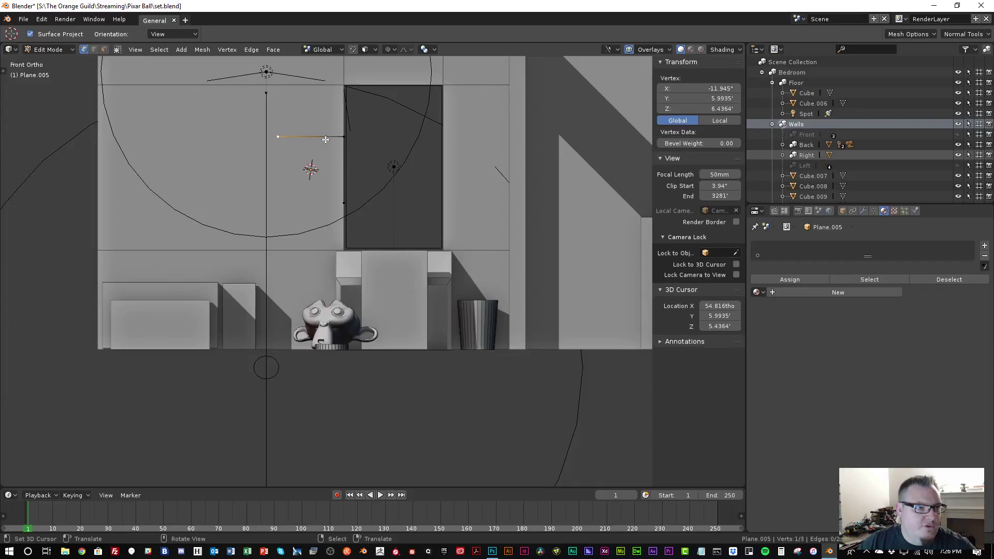
Move the entire L-shaped outline about 4.44' down along Z to floor level
key(a)
key(g)
key(z)
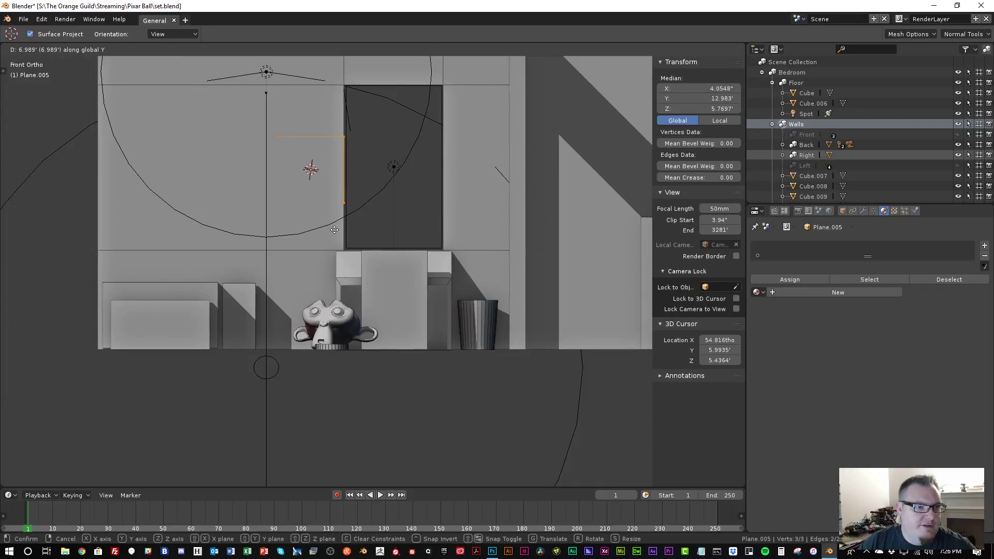
click(316, 298)
scroll(315, 298, up, 3)
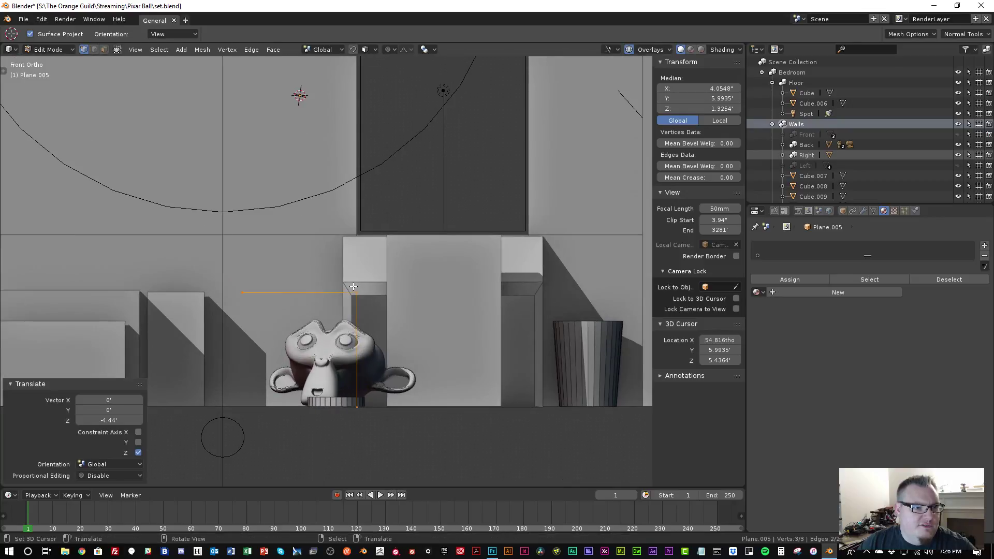
Raise the outline's top edge about 2.33' along Z, and lower it again by about 1.17' to just above desk height
shift+right_click(235, 290)
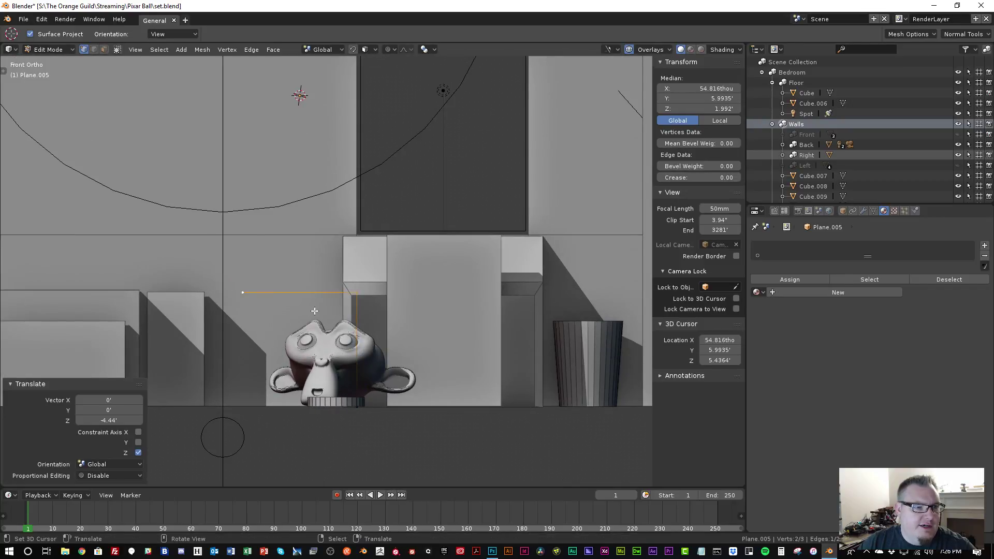
key(g)
key(z)
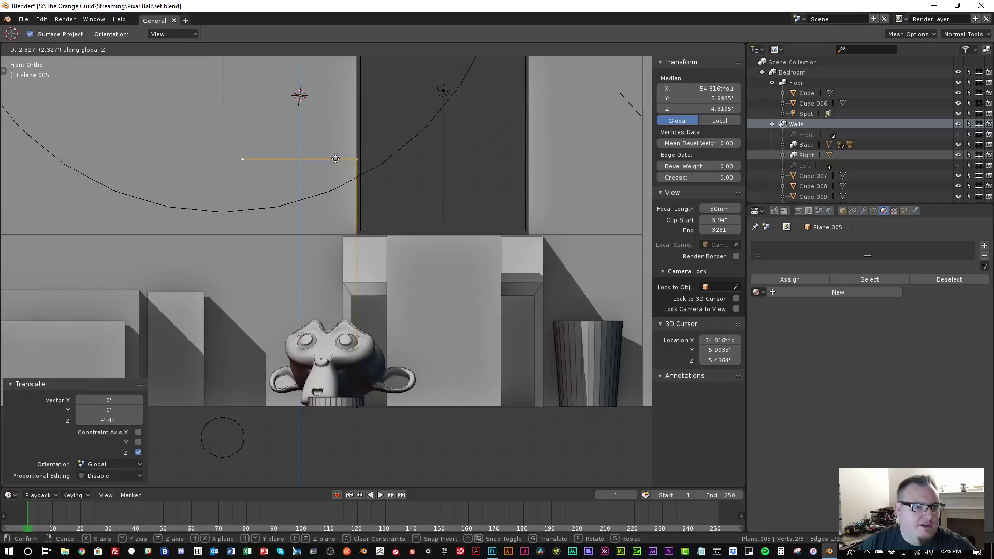
click(337, 159)
scroll(348, 227, down, 3)
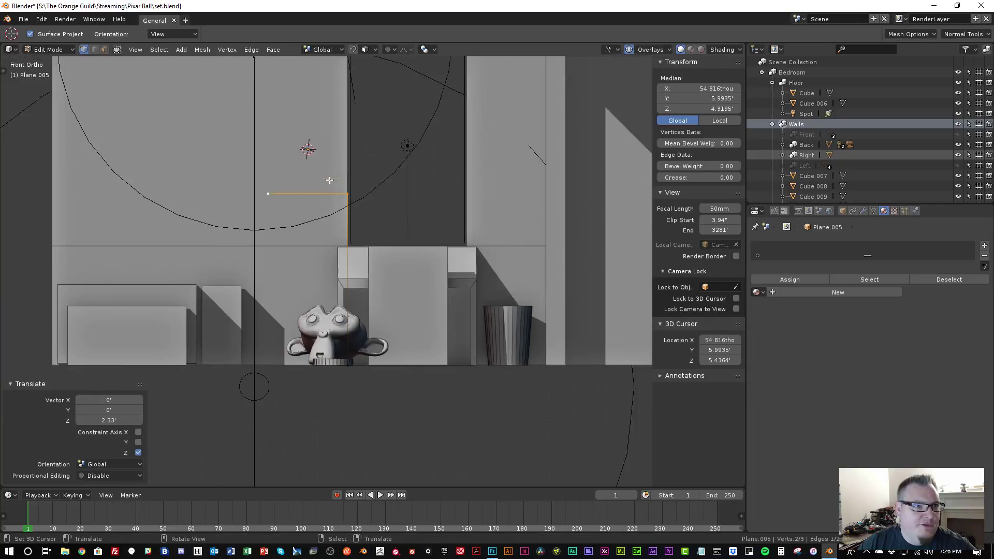
key(g)
key(z)
click(351, 266)
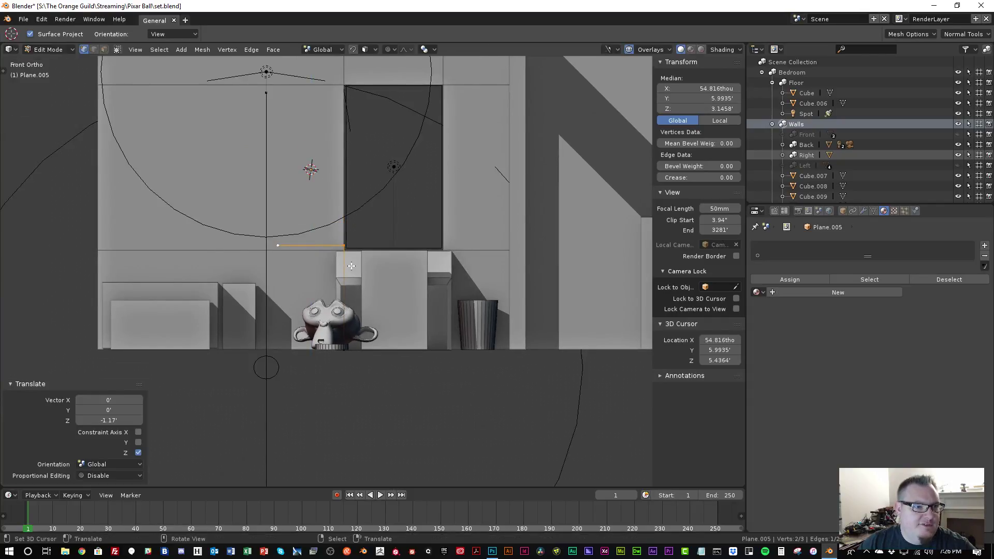
Raise the outline's free left end vertex about 1.46' along Z
click(278, 245)
key(g)
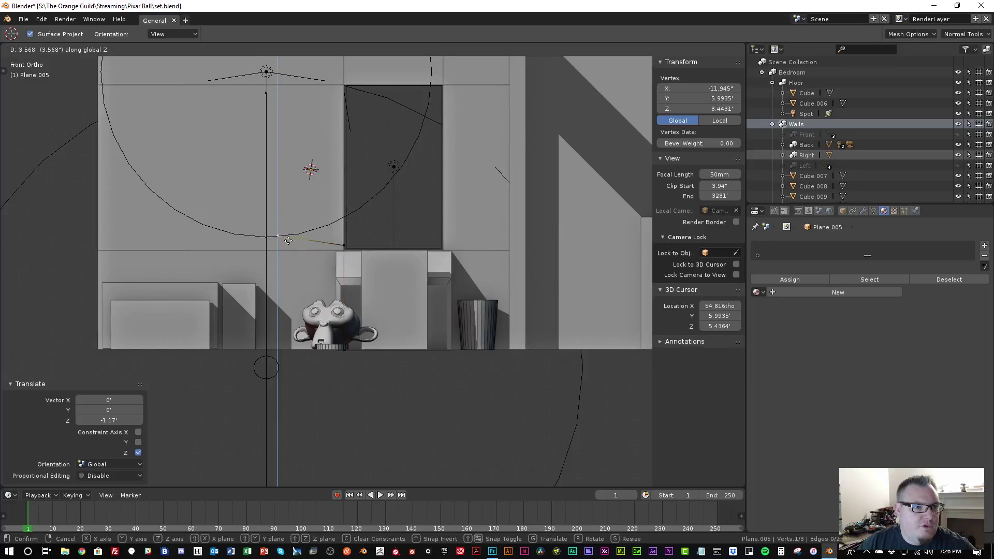
key(z)
click(301, 205)
Extend the raised vertex about 3.94" along X, and extend it again about 11.5" downward at a slight slant
key(e)
key(x)
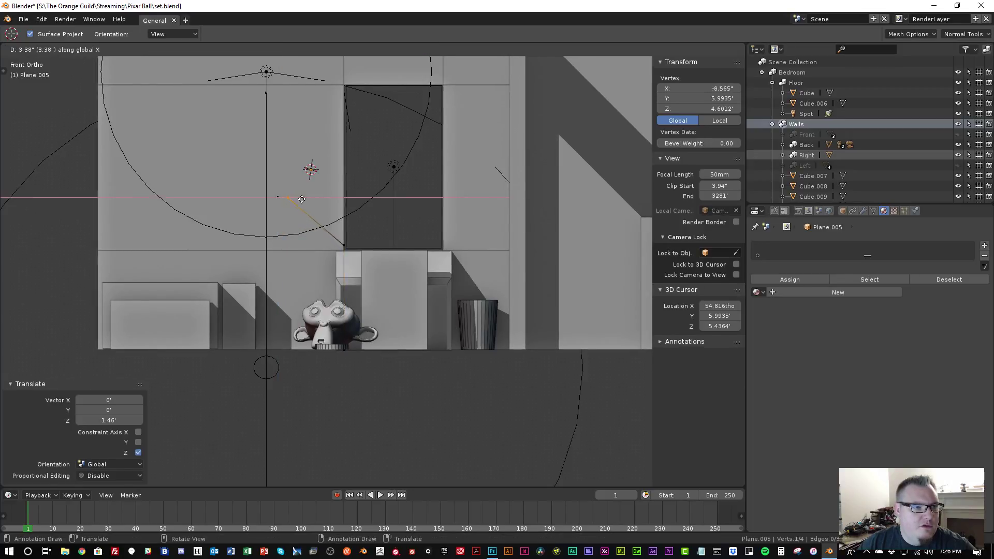
click(290, 200)
key(e)
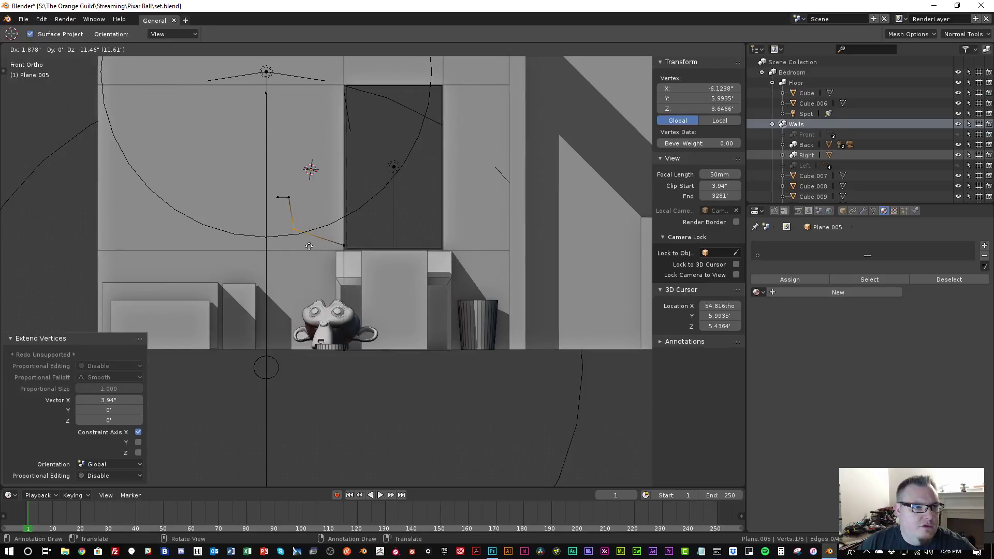
click(311, 243)
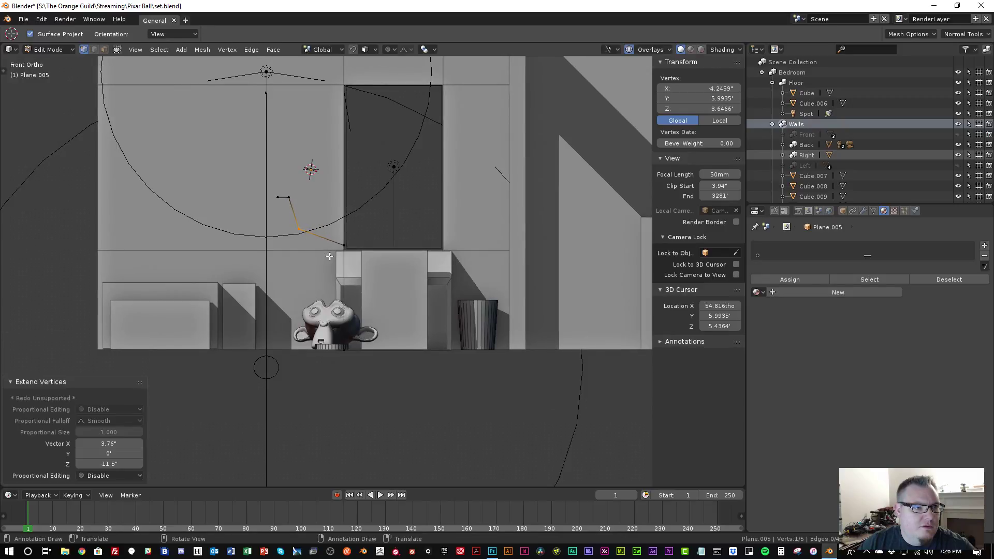
Extend four more short segments from the profile's lower end to form small steps toward the vertical edge
key(e)
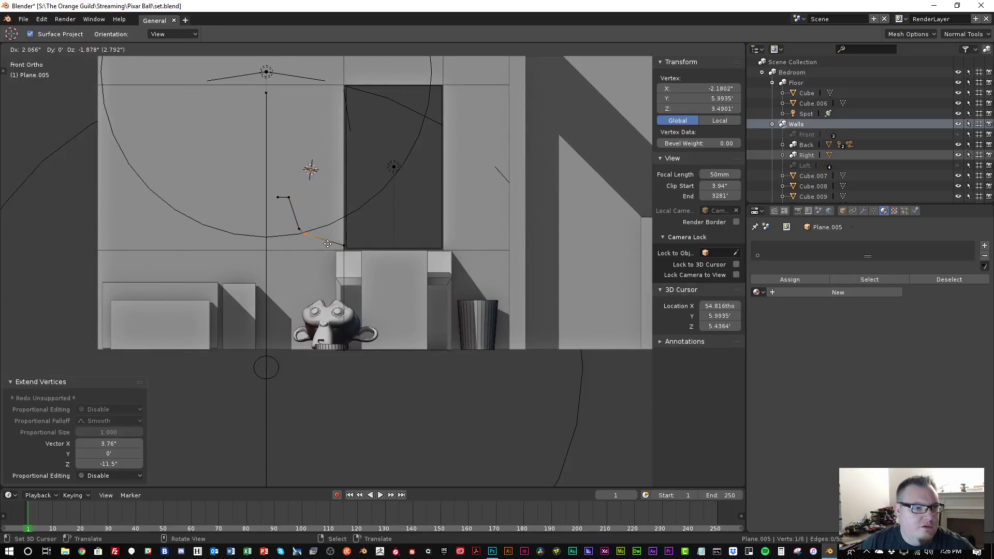
click(329, 244)
key(e)
click(335, 245)
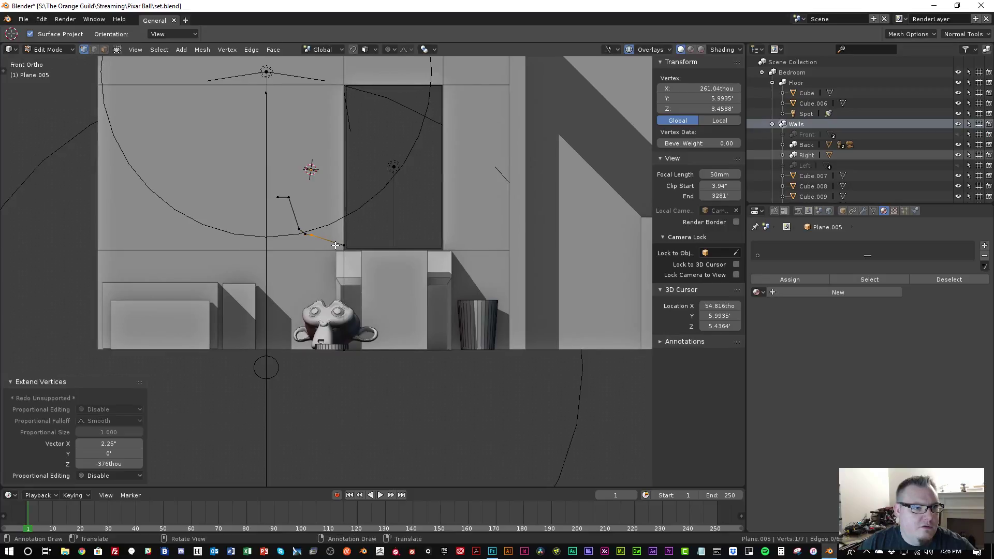
key(e)
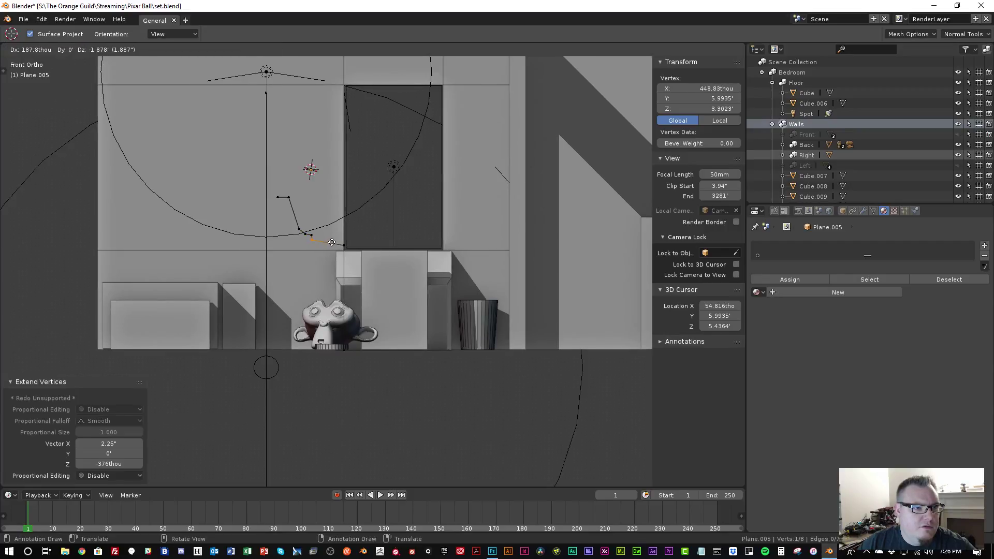
click(332, 242)
key(e)
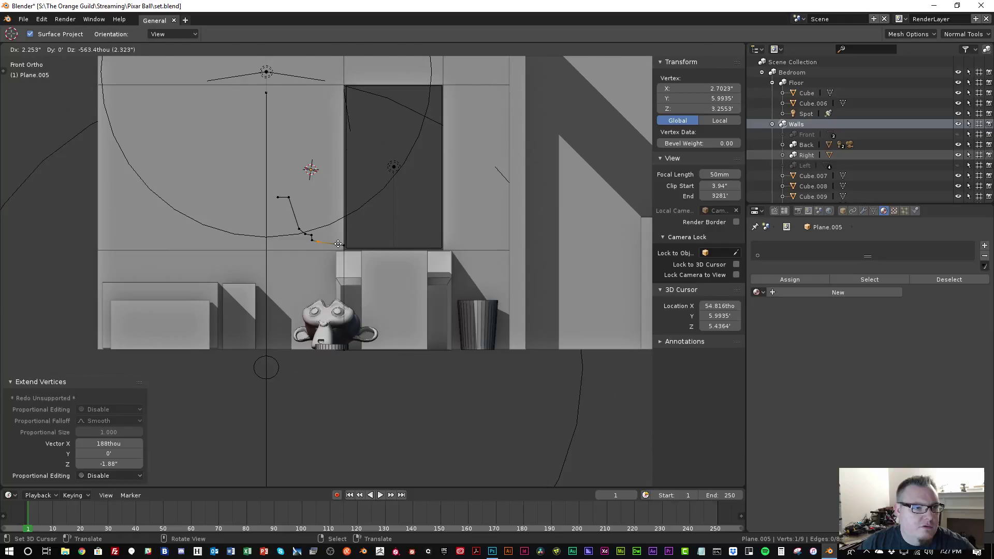
click(339, 245)
Move the profile's long vertical edge left along X until it sits beneath the small steps
shift+click(339, 347)
key(g)
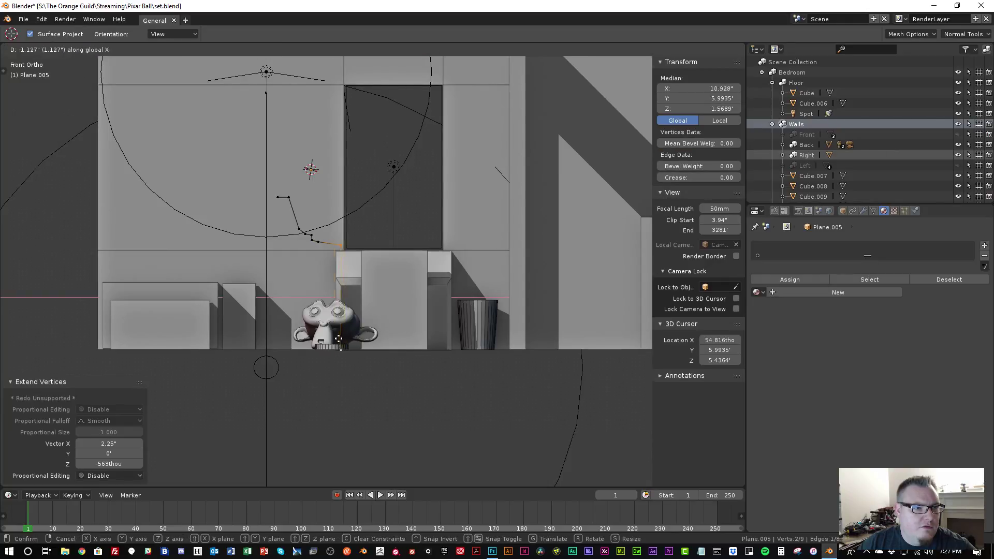
key(x)
click(308, 310)
scroll(321, 274, up, 4)
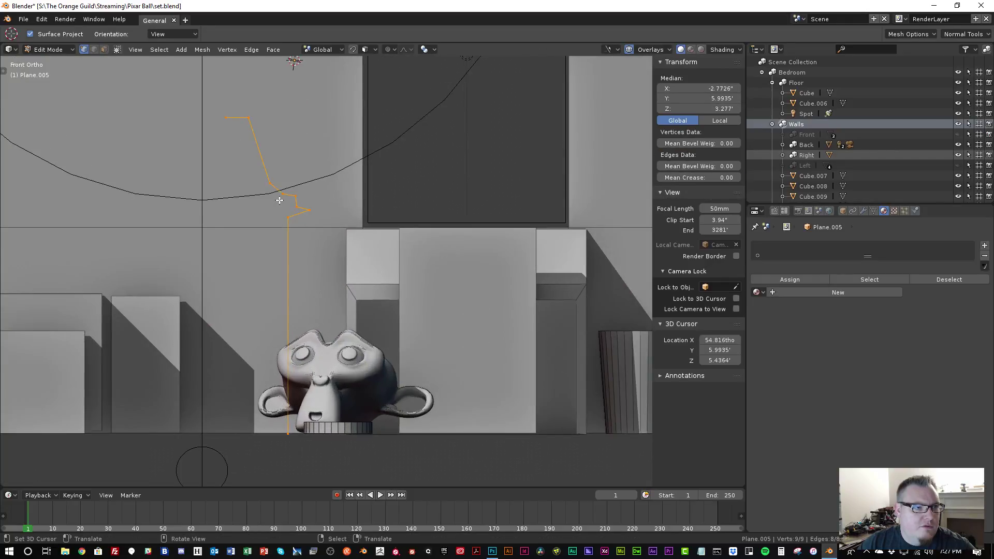
Move the profile's five middle step vertices left along X until they sit above and inside the long vertical edge
key(alt+a)
key(b)
drag(262, 174, 323, 213)
key(g)
key(x)
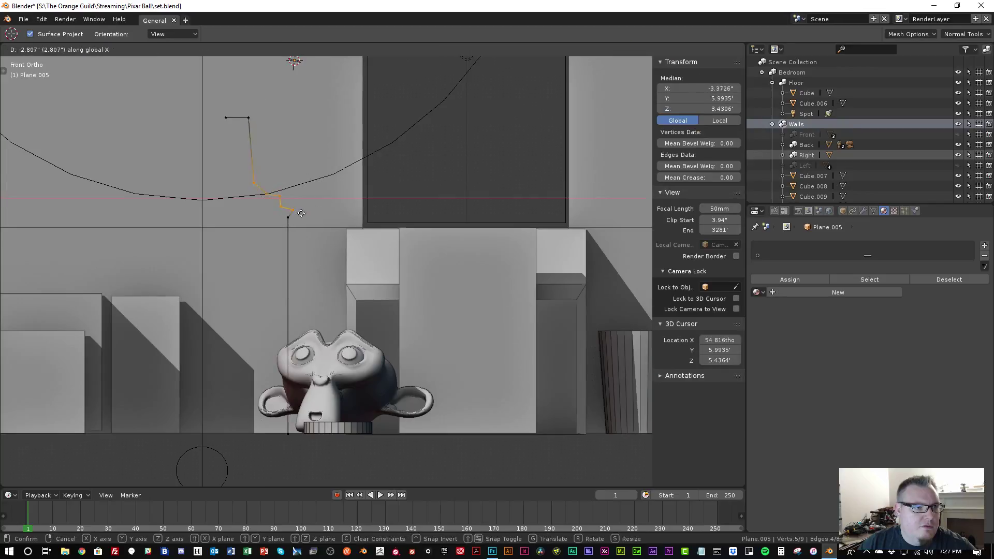
click(295, 214)
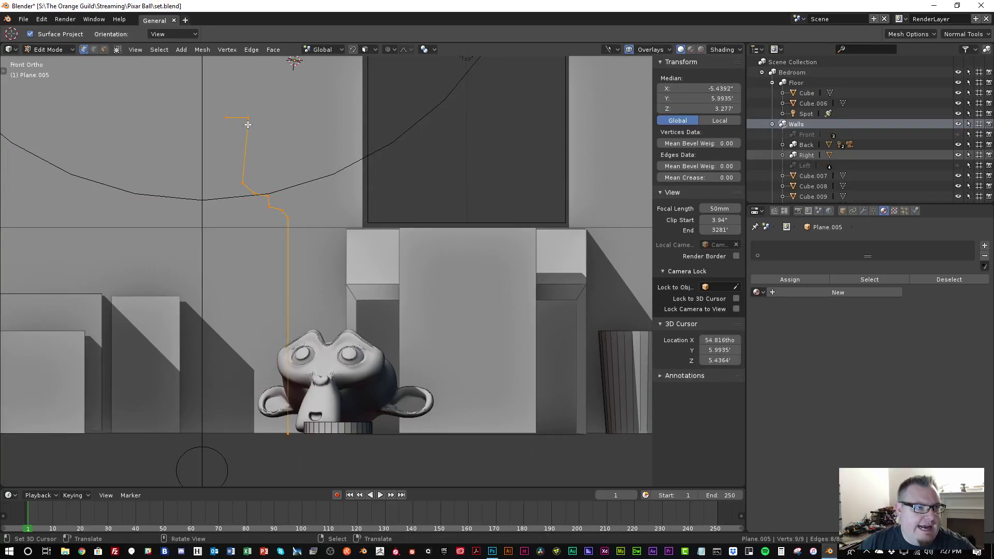
Move the profile's upper corner vertex about 2.54" left along X, and nudge it again until it nearly reaches the free end vertex
click(248, 118)
key(g)
key(x)
click(233, 133)
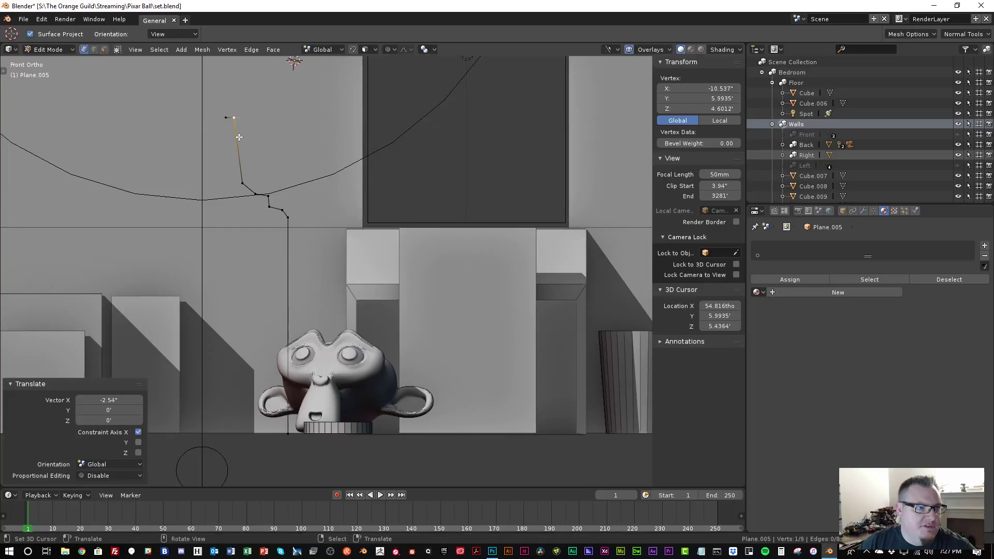
key(g)
key(x)
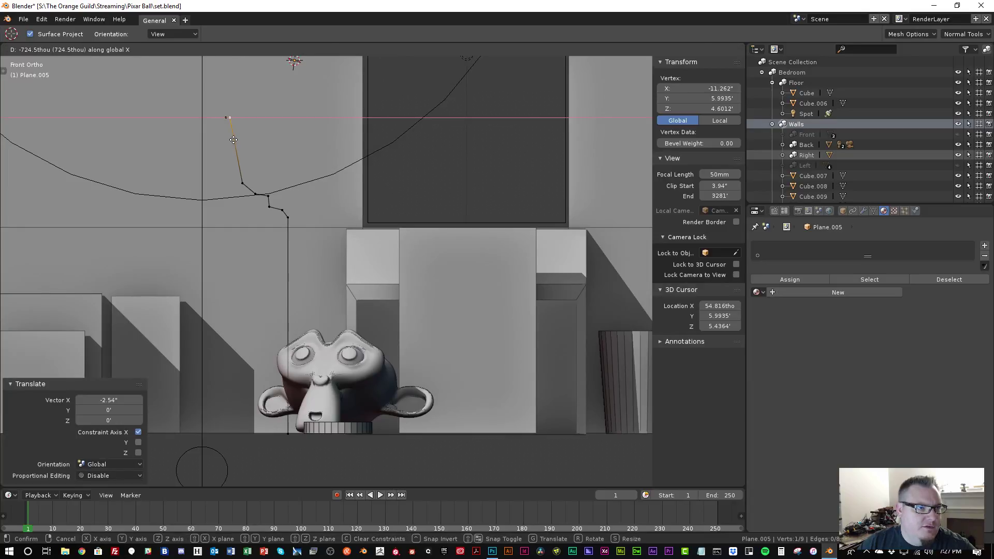
click(234, 140)
Scale all vertices below the two top ones by about 0.463 along X, and move them about 2.99" left along X
key(a)
key(alt+a)
key(b)
drag(238, 170, 325, 449)
key(s)
key(x)
click(309, 303)
key(g)
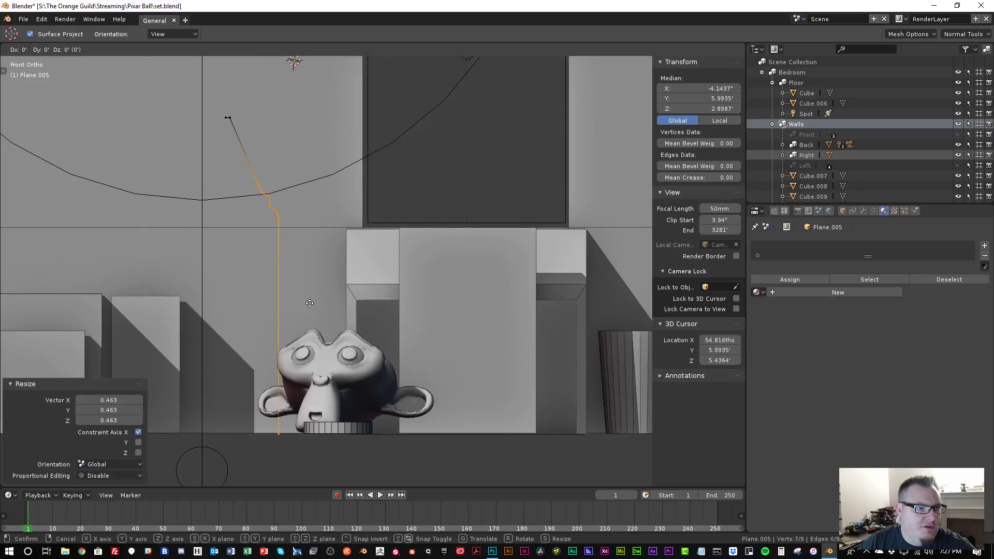
key(x)
click(292, 300)
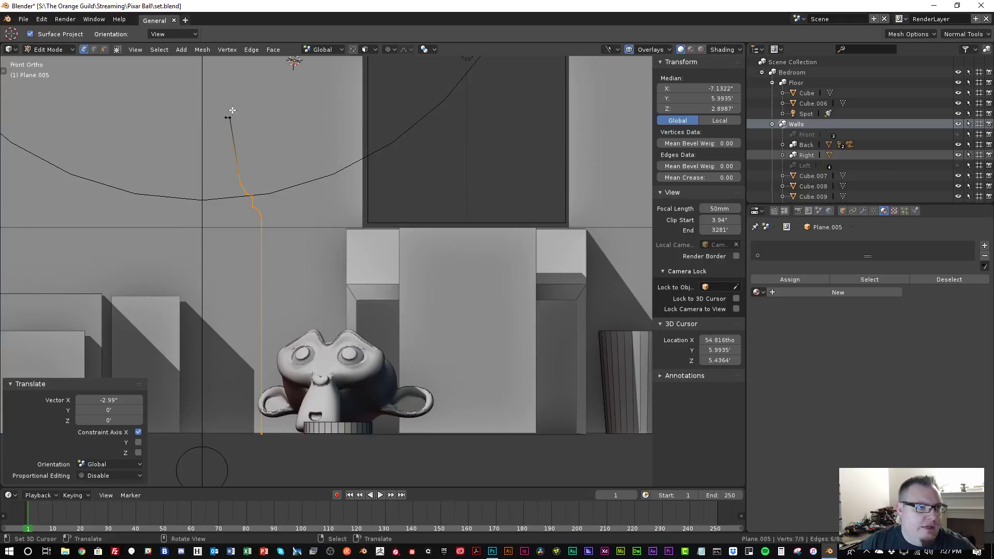
Snap the 3D cursor to the profile's top end vertex
click(226, 121)
scroll(241, 184, down, 2)
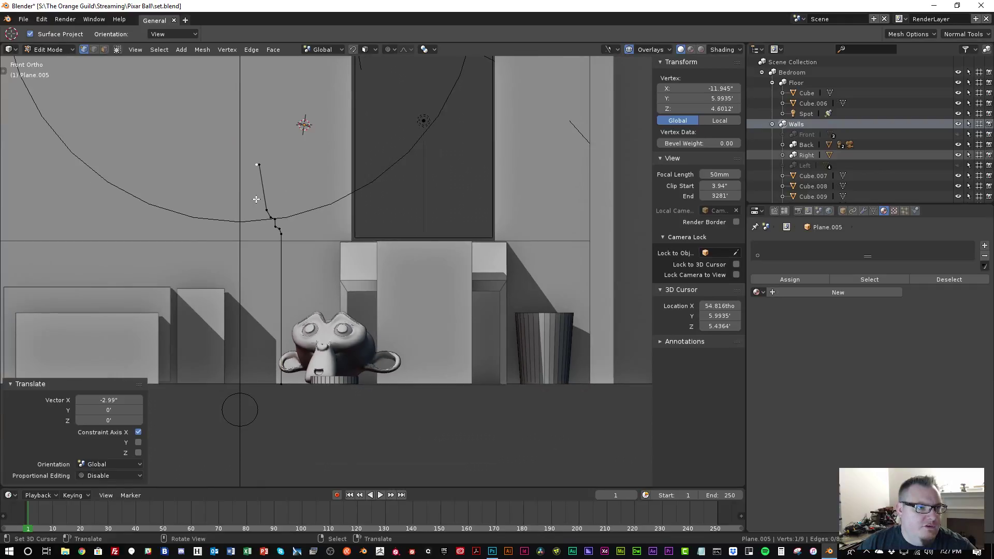
key(shift+space)
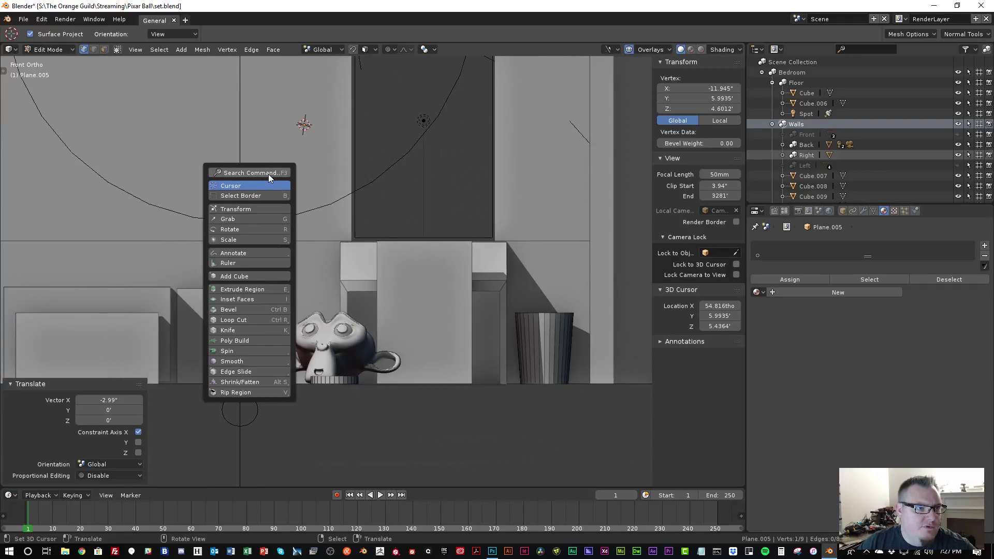
key(Escape)
key(shift+s)
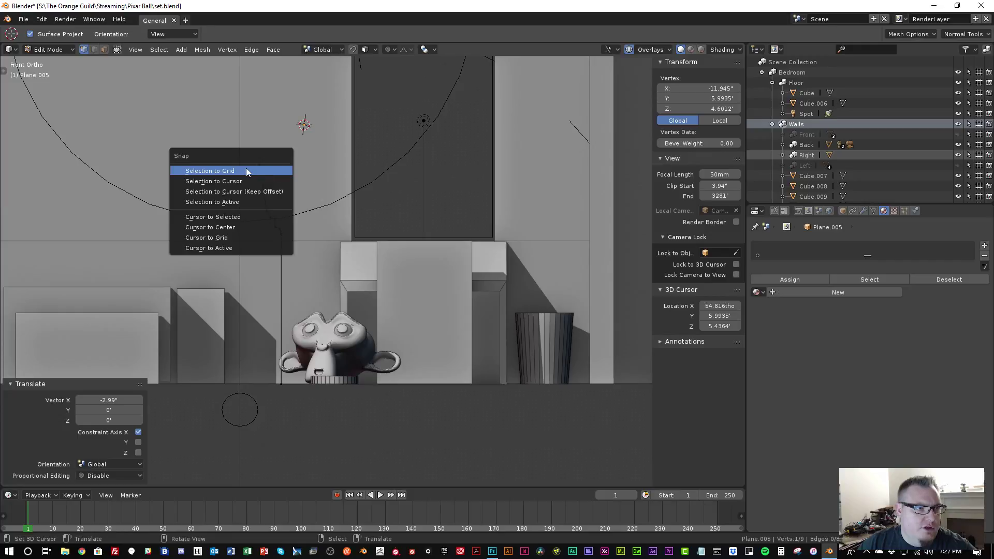
click(219, 216)
scroll(264, 185, up, 1)
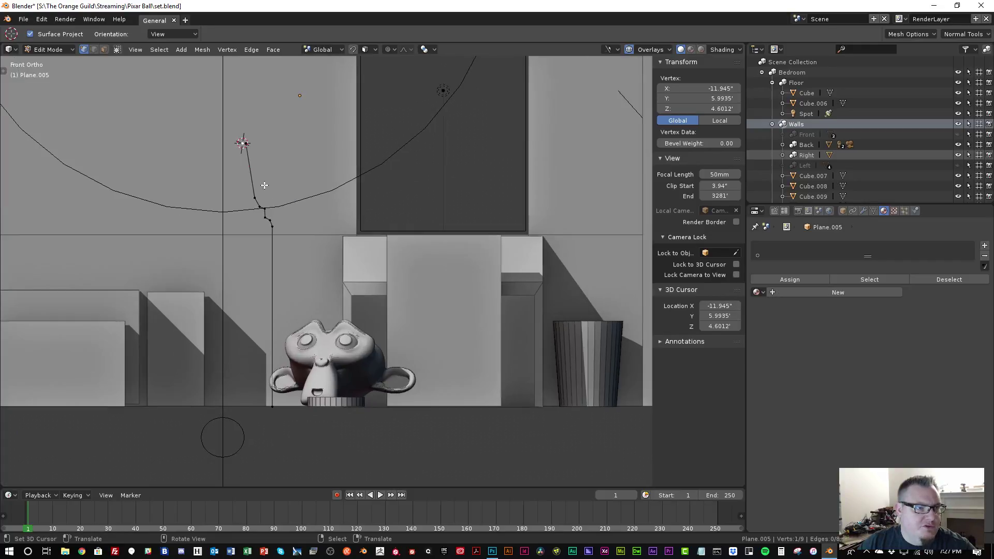
Leave mesh editing and add a Screw modifier to the profile object
key(Tab)
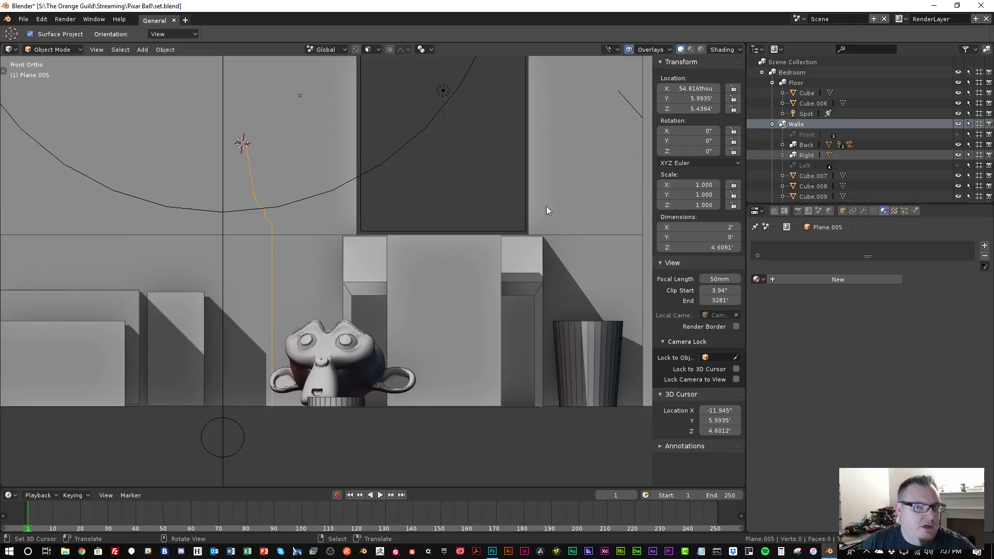
click(862, 210)
click(797, 246)
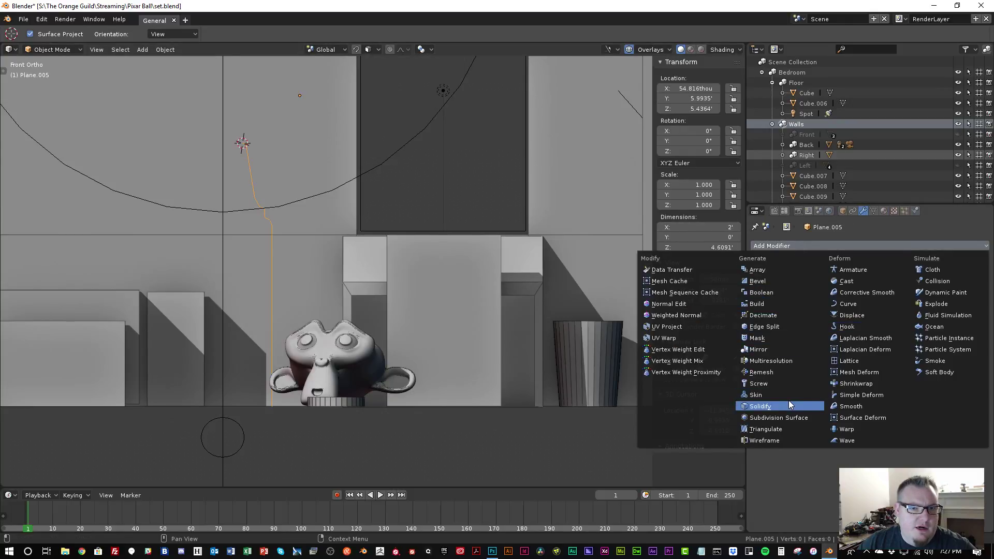
click(790, 384)
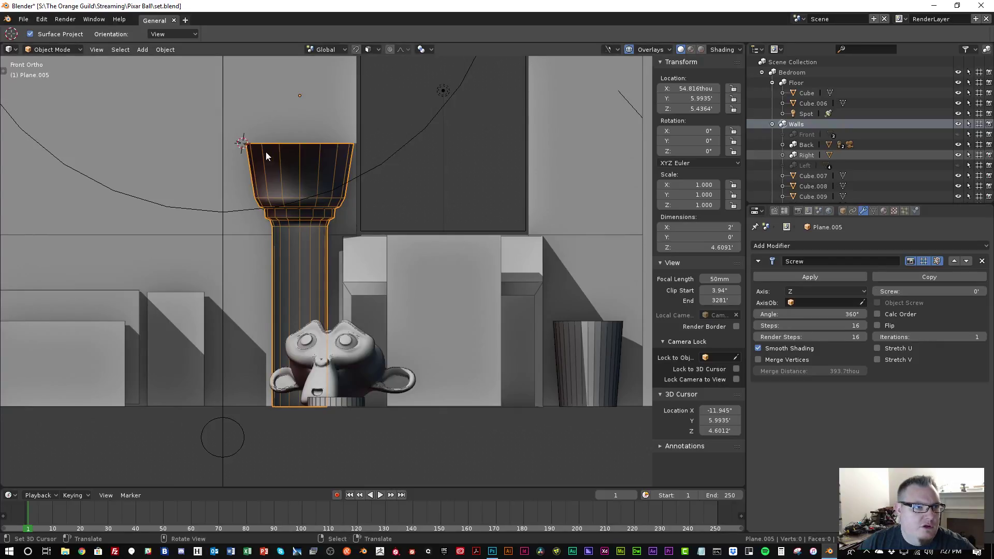
Set the profile object's origin to the 3D cursor
key(space)
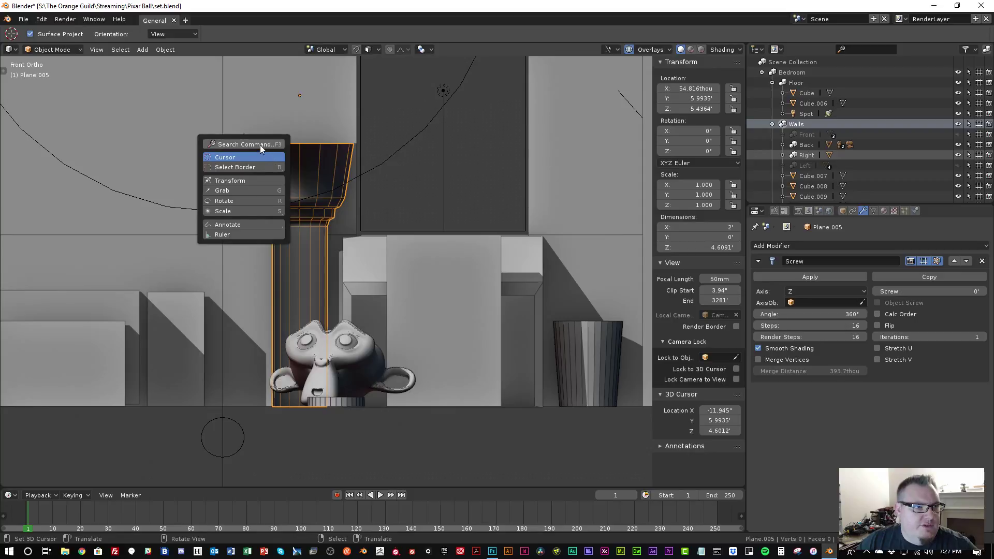
click(259, 145)
text(origin)
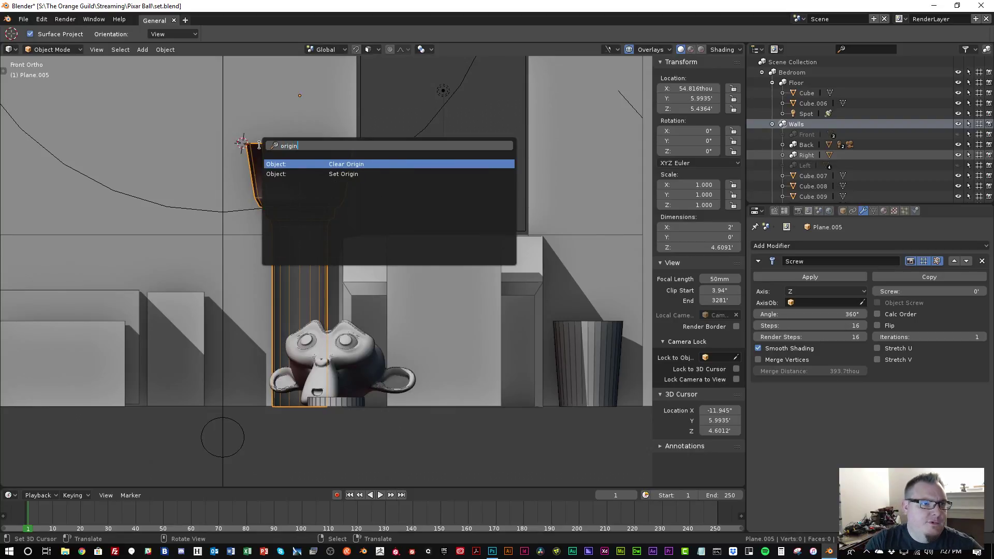
key(Down)
key(Return)
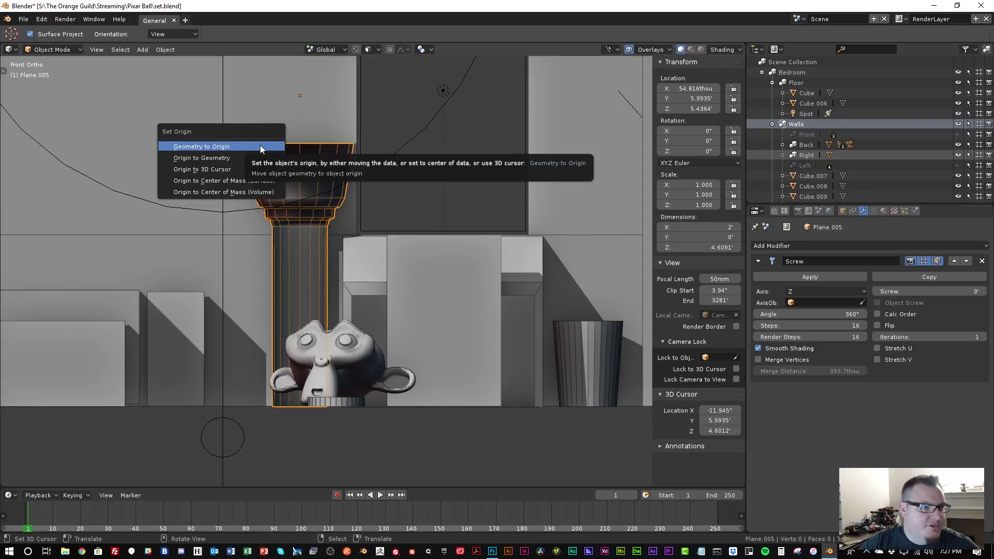
click(252, 169)
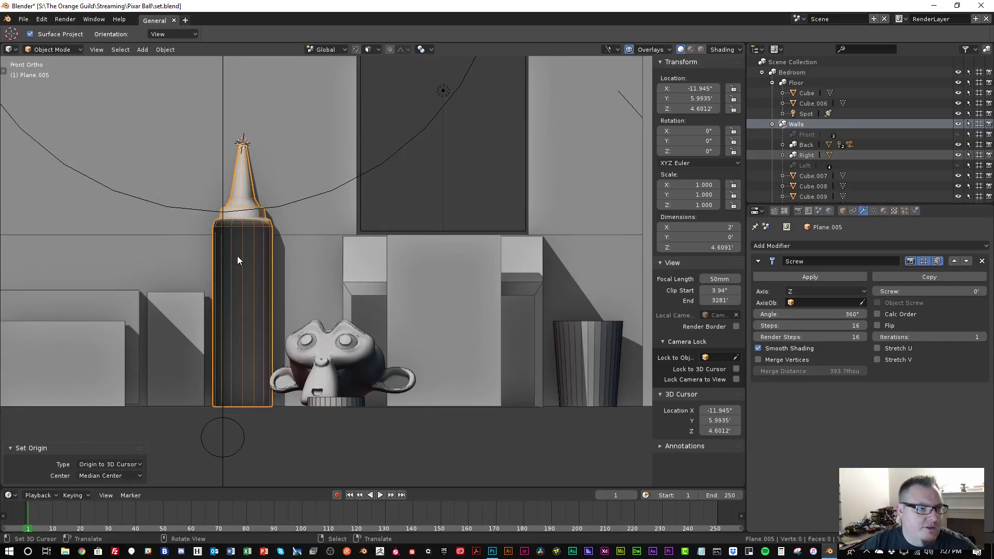
Move the revolved bottle shape about -4.45' along Y, and enable Calc Order in its Screw modifier
middle_drag(233, 221, 292, 271)
key(g)
key(y)
click(228, 338)
click(891, 312)
scroll(298, 288, up, 4)
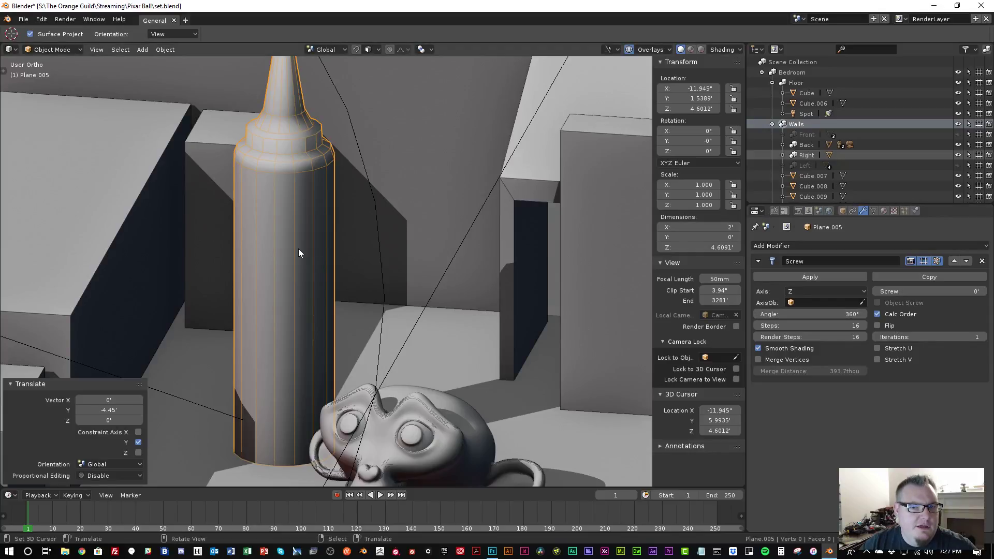
scroll(269, 249, down, 2)
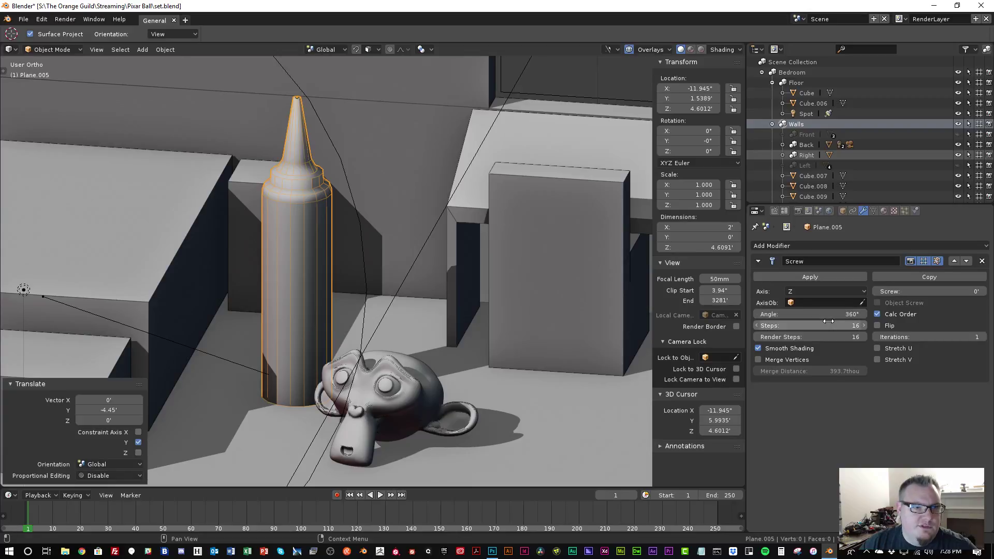
middle_drag(316, 256, 340, 228)
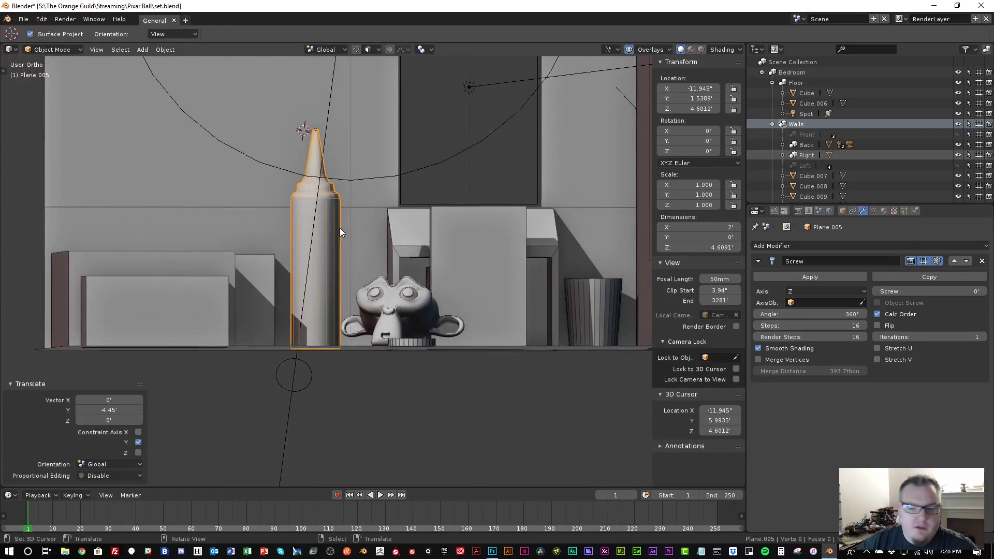
Lower the profile's top tip vertices slightly along Z in front view to shorten the nozzle
key(KP_1)
key(Tab)
scroll(338, 197, up, 1)
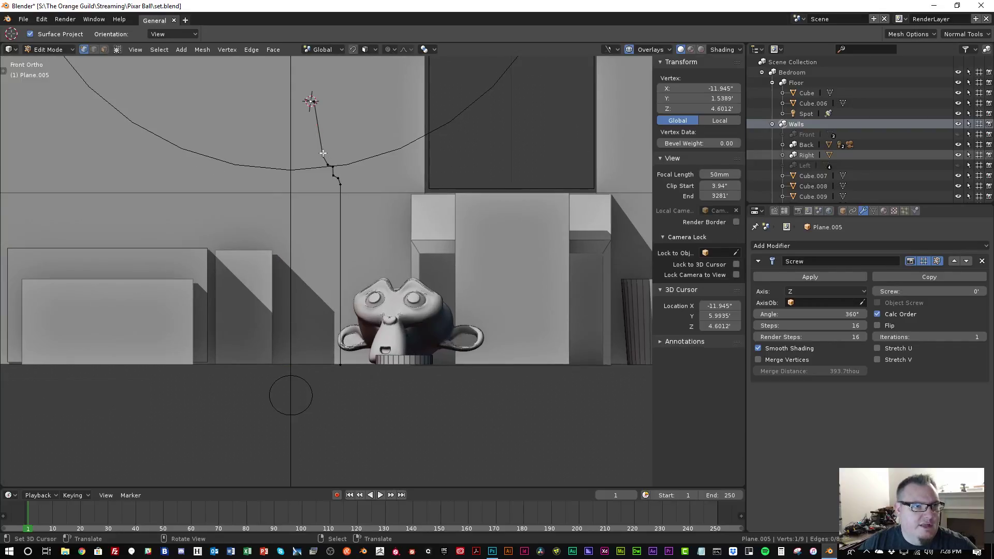
key(2)
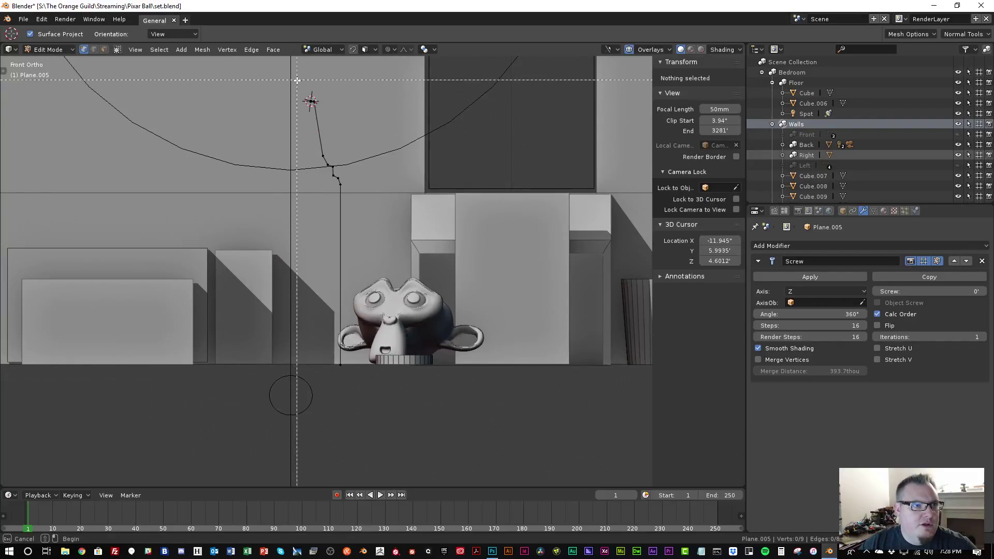
click(312, 110)
key(g)
key(z)
click(357, 129)
key(Tab)
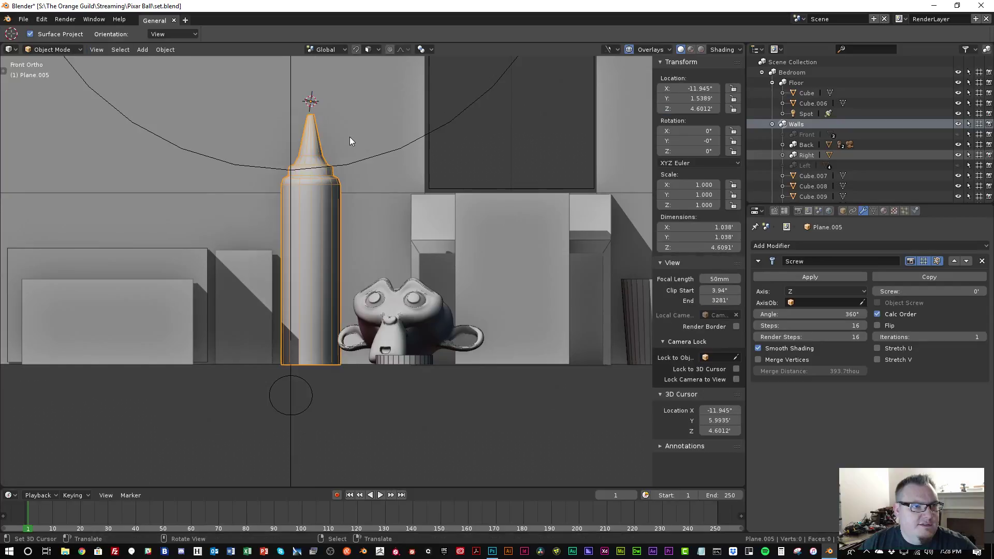
Raise the vertex at the nozzle's base to about 3.86' on Z, and shift it left to about -9.95" on X
key(Tab)
key(1)
right_click(327, 151)
key(g)
key(z)
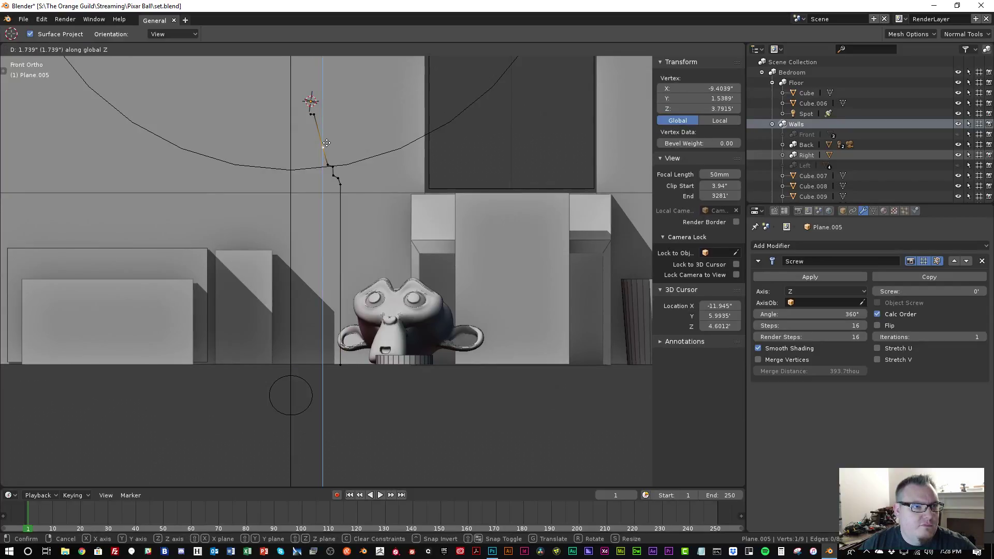
click(327, 139)
key(g)
key(x)
click(324, 138)
key(Tab)
key(Tab)
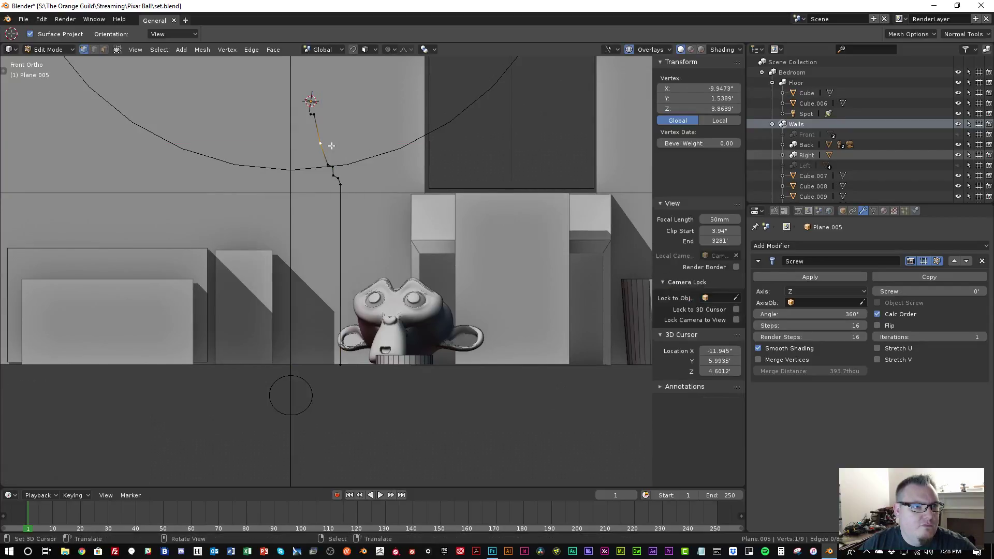
Move the nozzle vertex about 217 thou right along X, and raise it about 1.4" along Z
key(g)
key(x)
click(333, 146)
key(g)
key(z)
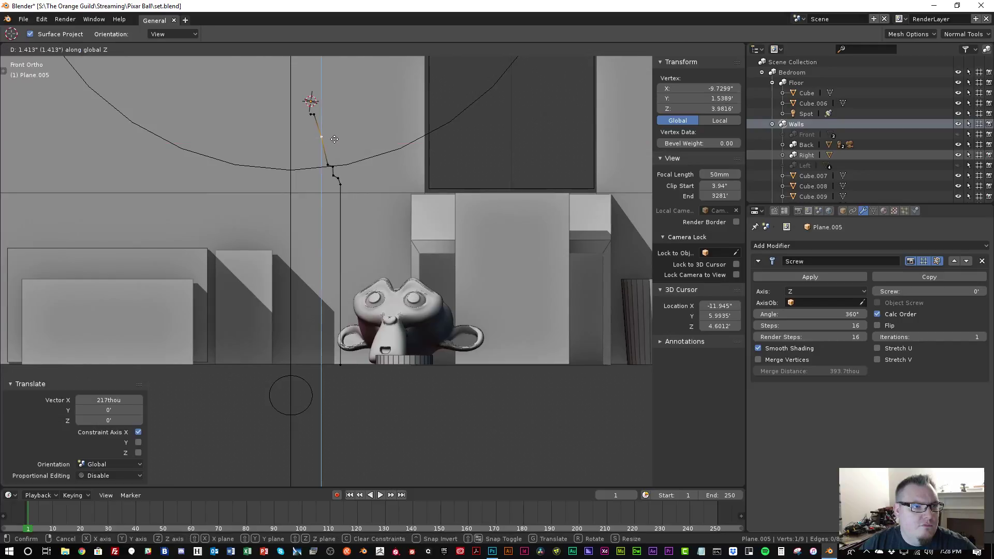
click(334, 139)
key(Tab)
key(Tab)
Shift the nozzle's middle vertex about 326 thou left along X, and dissolve it to leave one straight slope
key(g)
key(x)
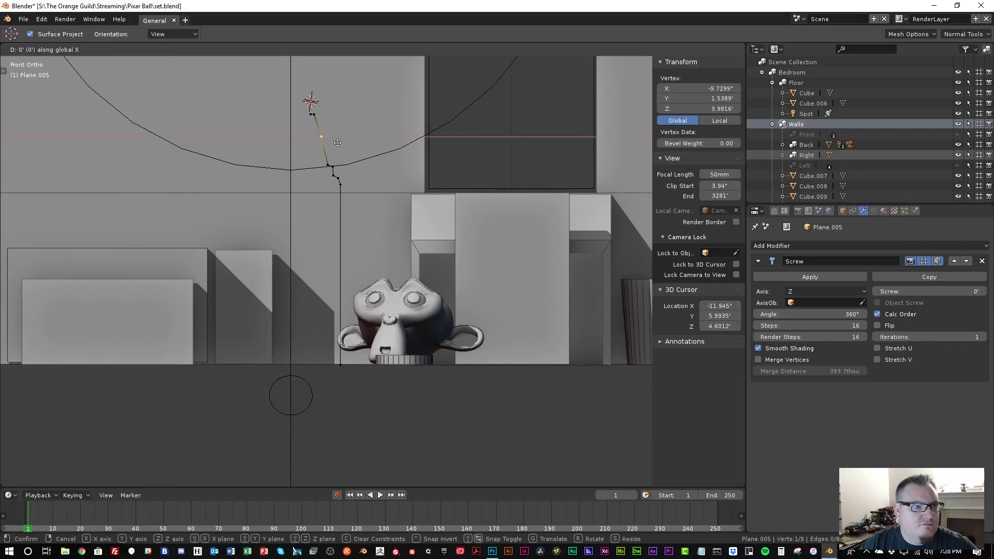
click(334, 144)
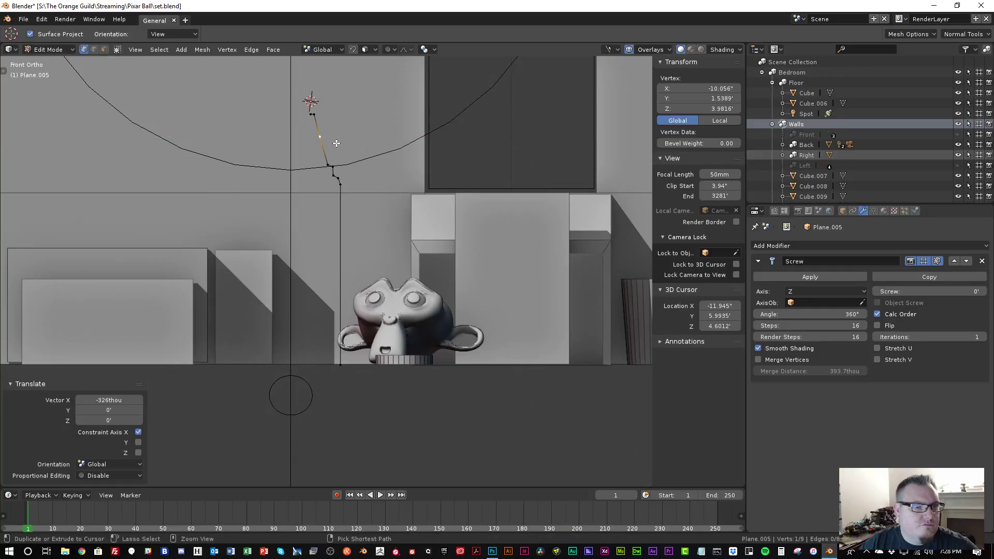
key(ctrl+x)
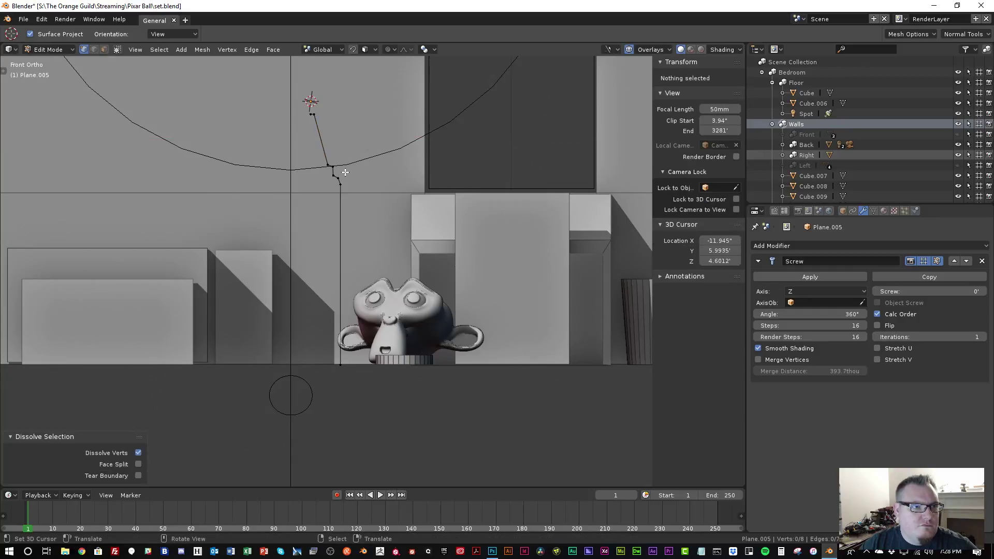
key(Tab)
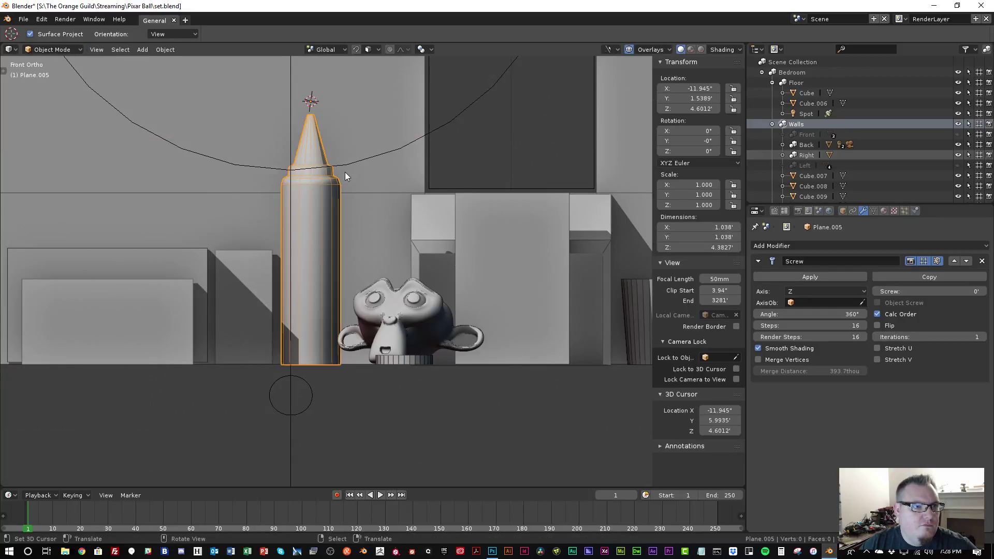
Select the profile's five vertices from the collar's outer corner to the base, and move them about 317 thou left along X
key(Tab)
scroll(344, 167, up, 3)
right_click(335, 115)
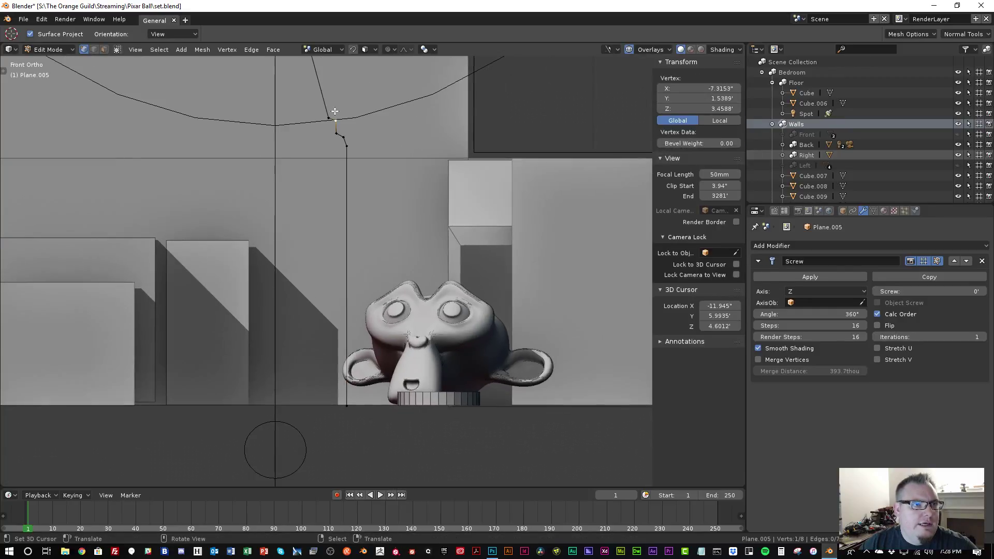
ctrl+right_click(358, 195)
shift+right_click(345, 386)
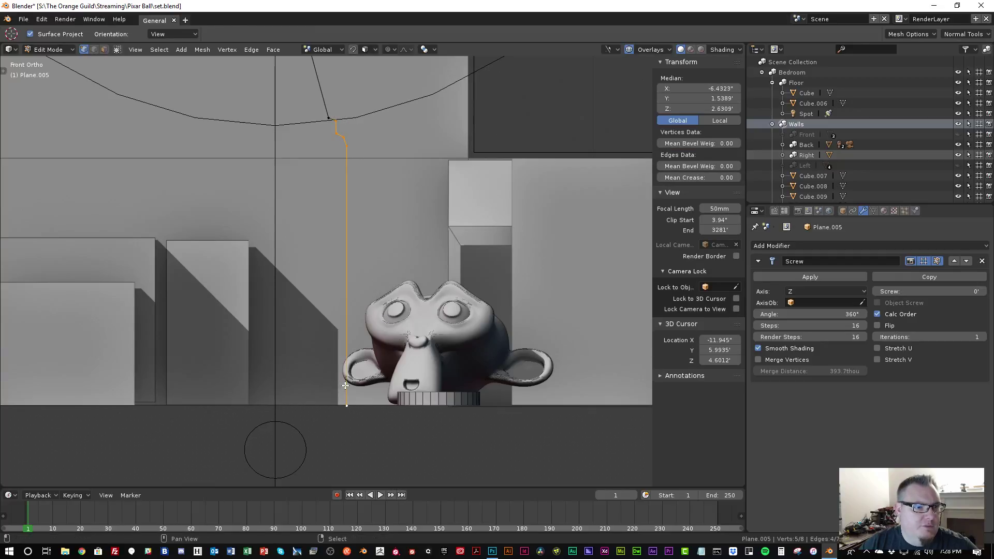
key(g)
key(x)
click(378, 257)
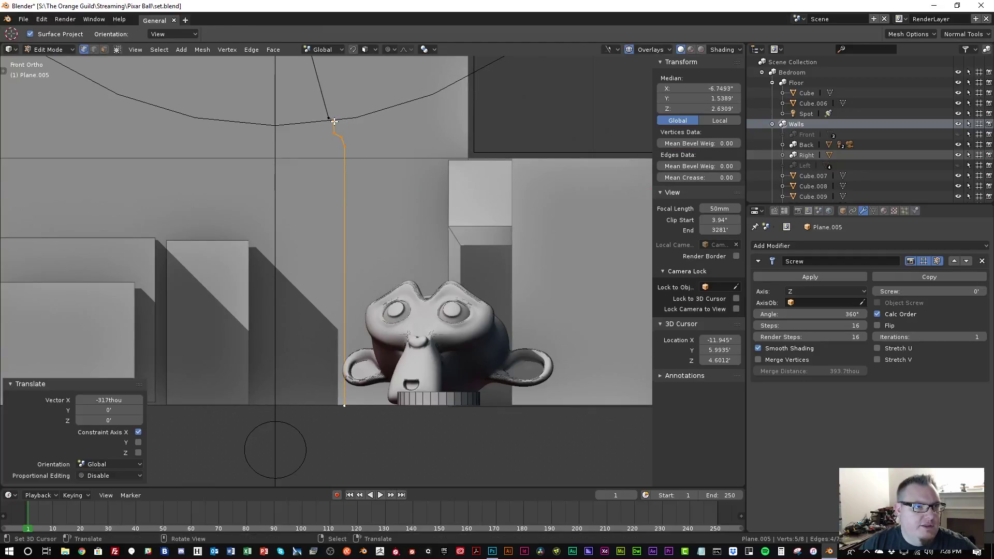
Select the profile's three shoulder vertices below the collar, and raise them about 1.283" along Z
key(alt+a)
key(b)
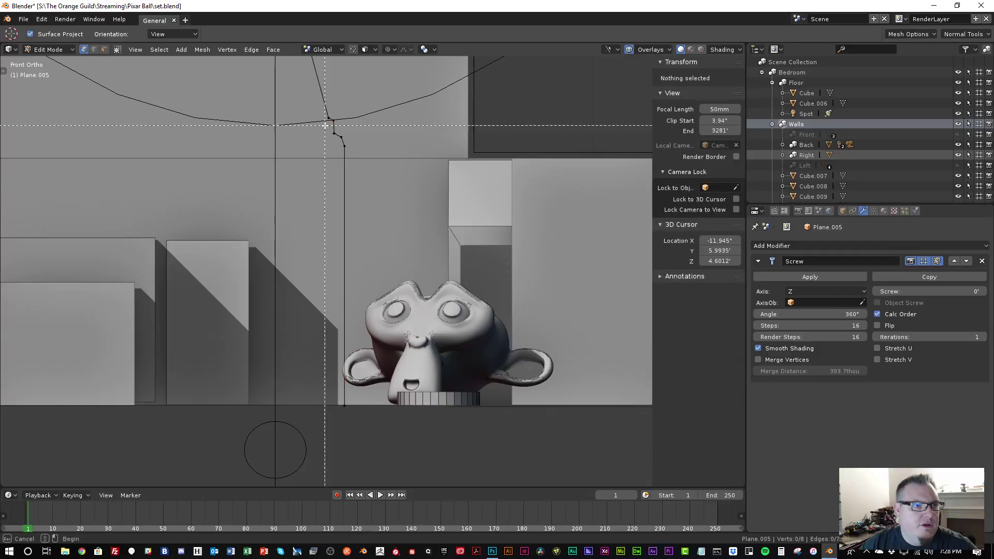
drag(325, 125, 357, 166)
key(g)
key(z)
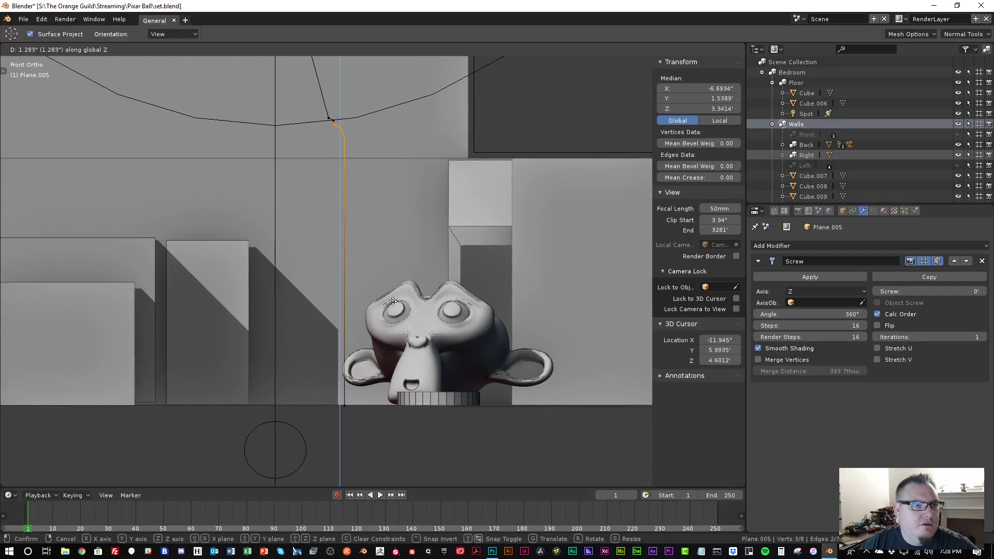
click(392, 301)
key(Tab)
scroll(337, 156, down, 3)
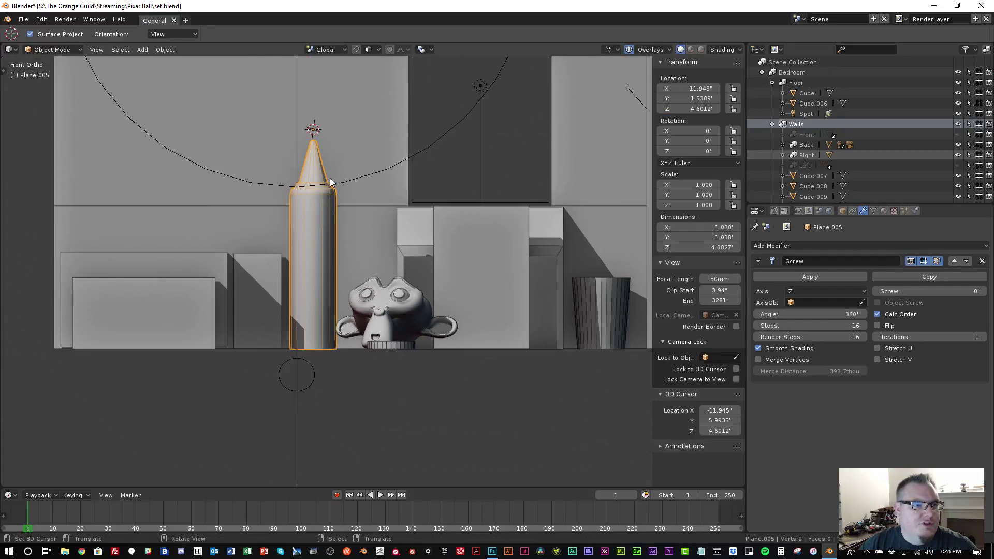
Select the profile's six vertices from the nozzle's base down to the floor, and move them left along X to narrow the bottle
scroll(330, 178, up, 1)
scroll(330, 171, up, 3)
key(Tab)
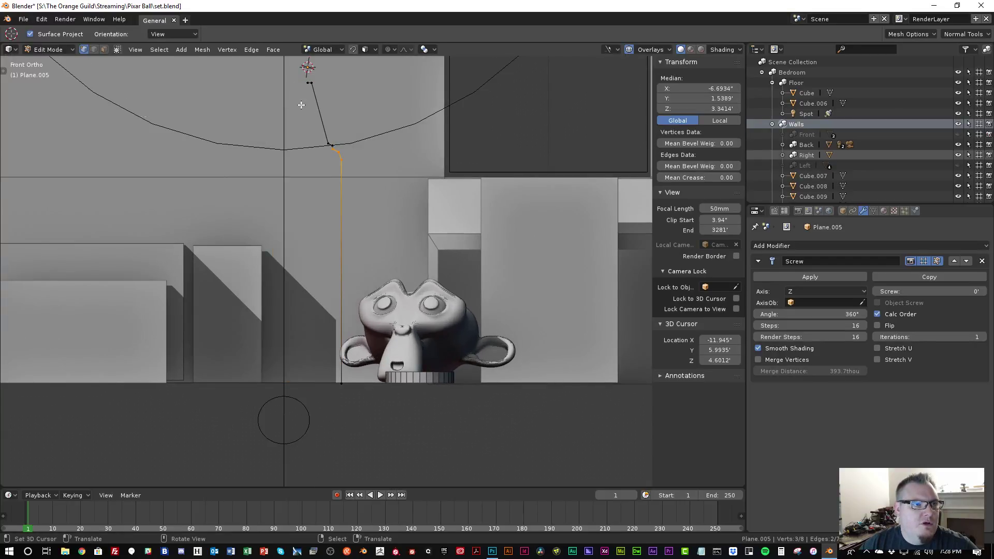
key(b)
drag(302, 125, 370, 224)
shift+click(343, 384)
key(g)
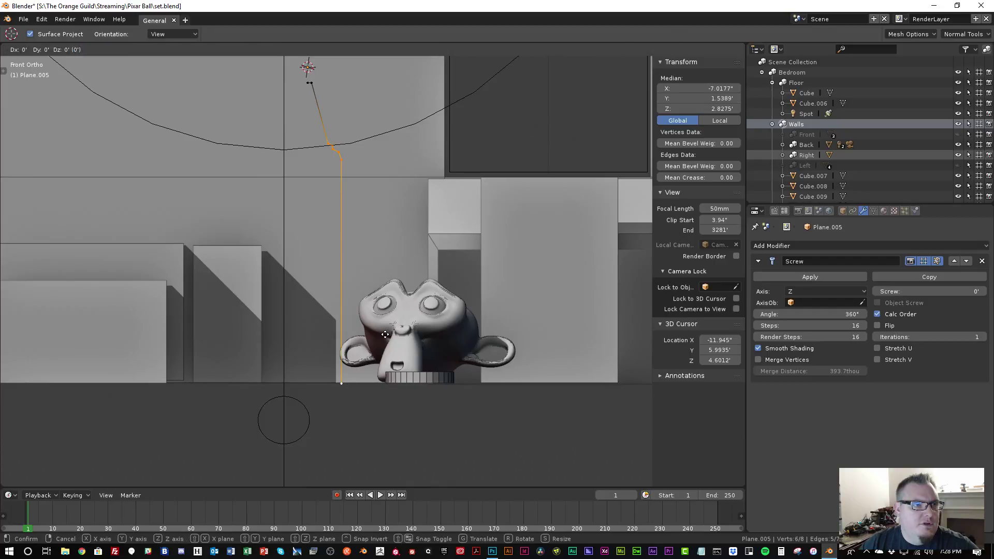
key(x)
click(311, 318)
key(Tab)
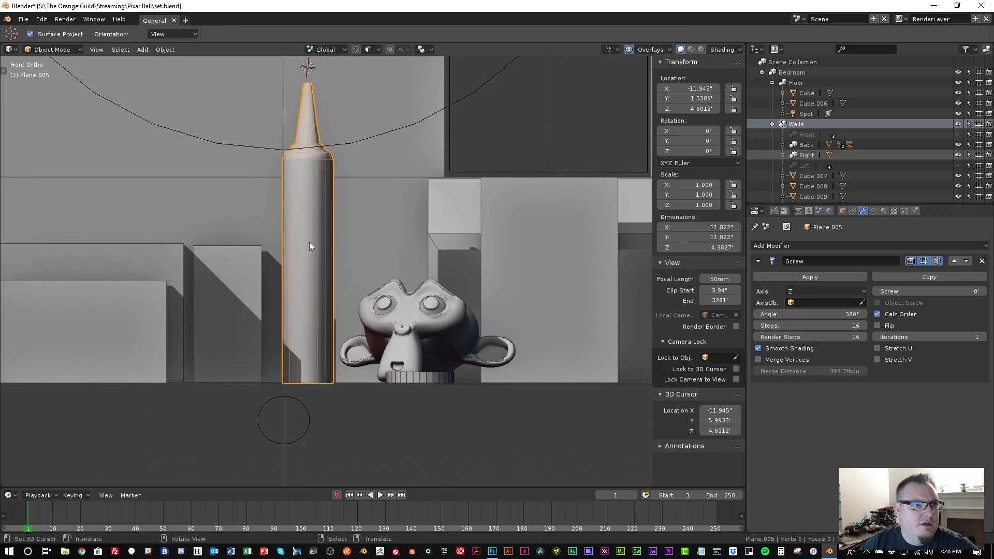
key(Tab)
click(318, 141)
key(g)
key(z)
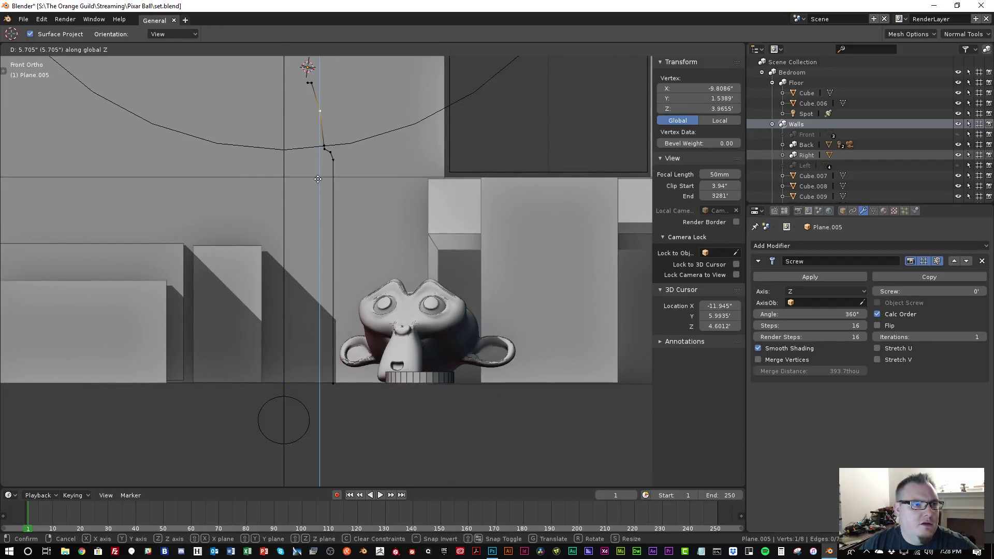
click(308, 200)
Scale the four vertices between the nozzle's base and the shoulder to about 0.719 along X, and move them about 543 thou right
key(b)
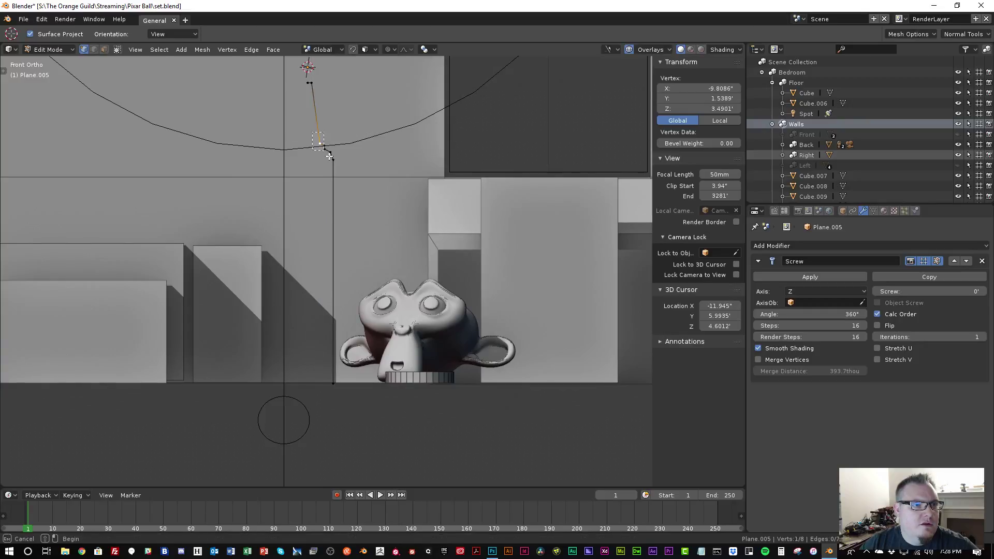
drag(332, 154, 333, 155)
key(s)
key(x)
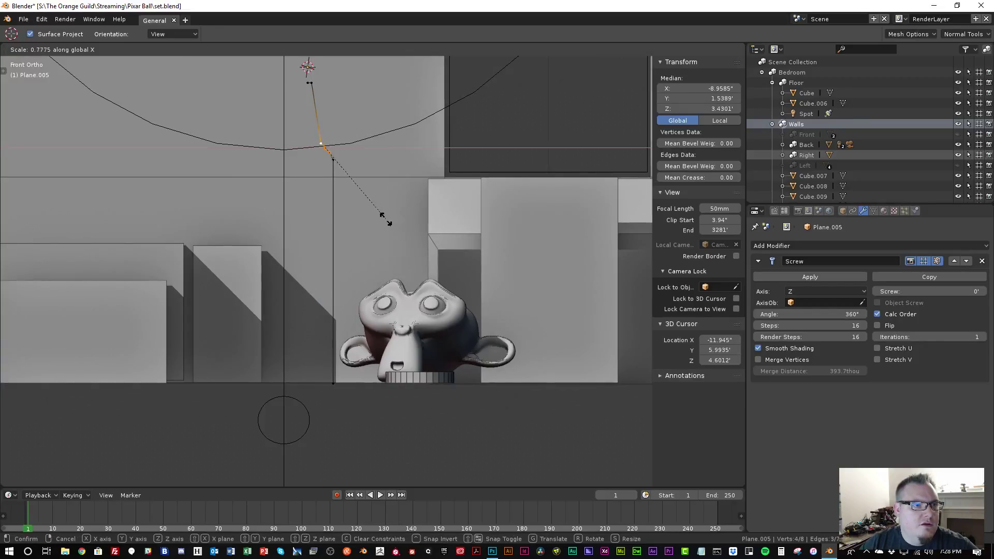
click(383, 214)
key(g)
key(x)
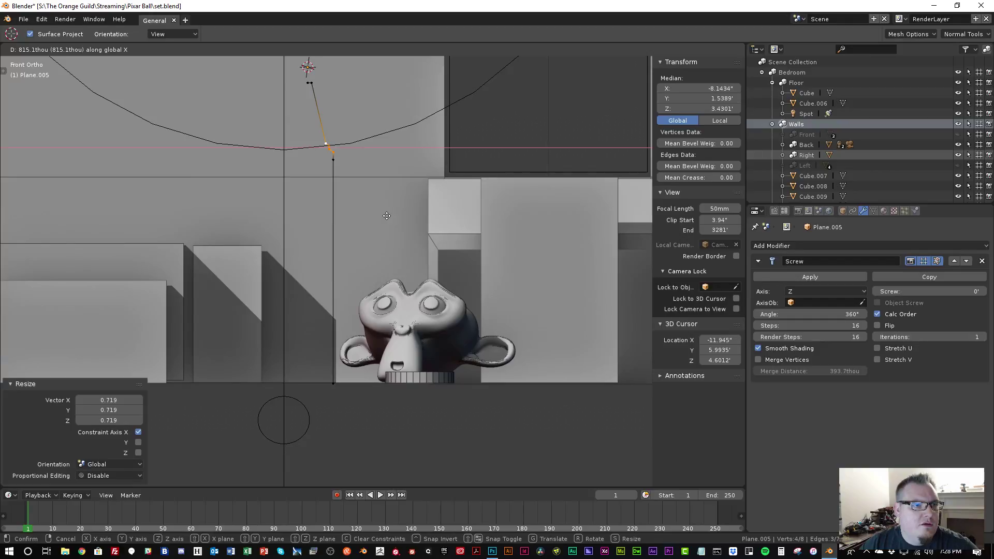
click(386, 215)
Select the two vertices of the bottle body's vertical edge, and move them about 417 thou right along X
right_click(336, 160)
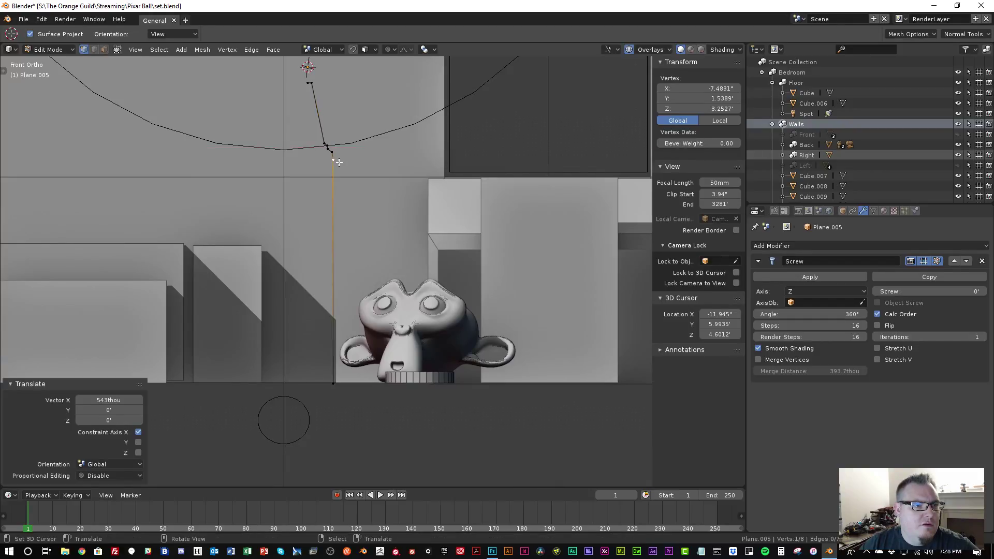
shift+right_click(337, 380)
key(g)
click(364, 355)
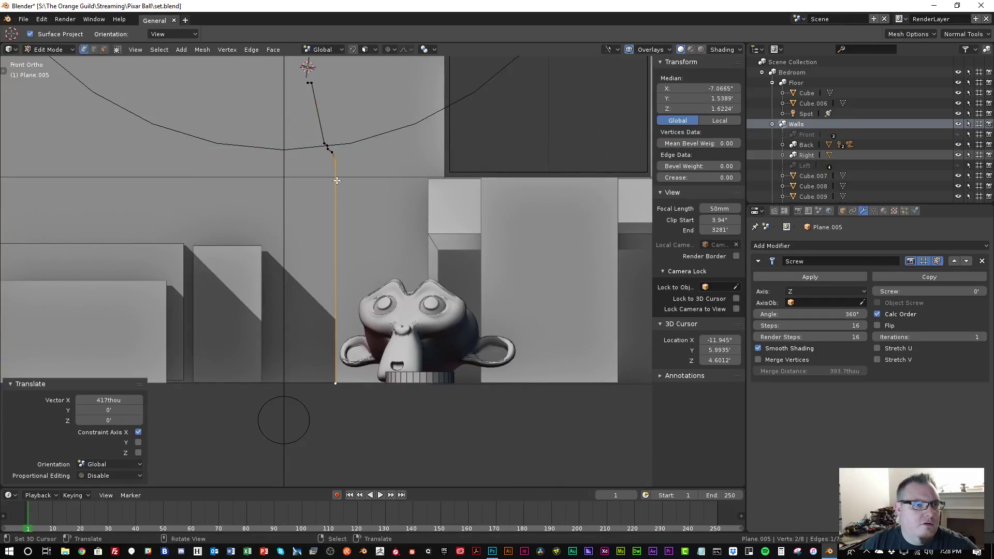
key(Tab)
middle_drag(336, 179, 341, 247)
scroll(341, 247, up, 4)
Extrude the body's two vertices about 1.32" down along Z, and extrude them again about 503 thou right along X
key(Tab)
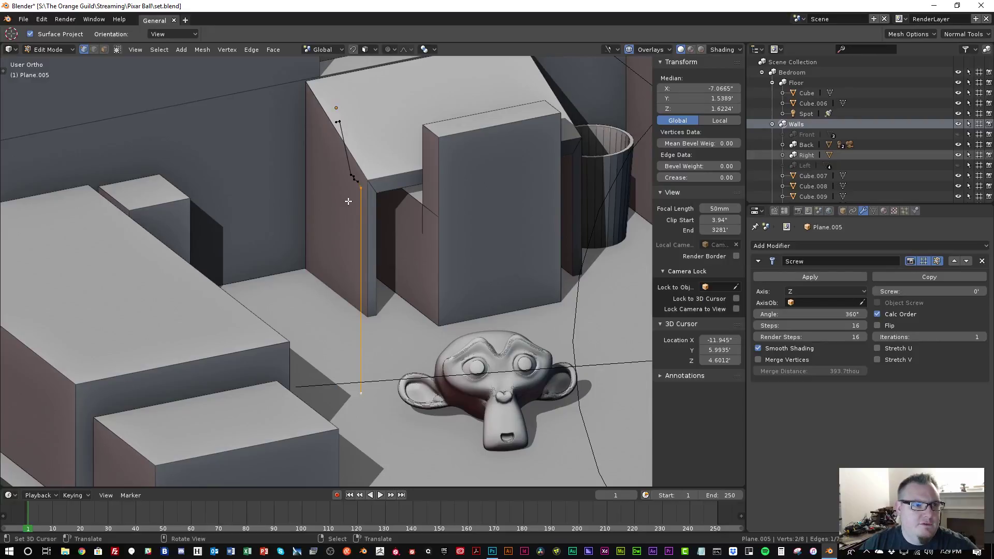
key(KP_1)
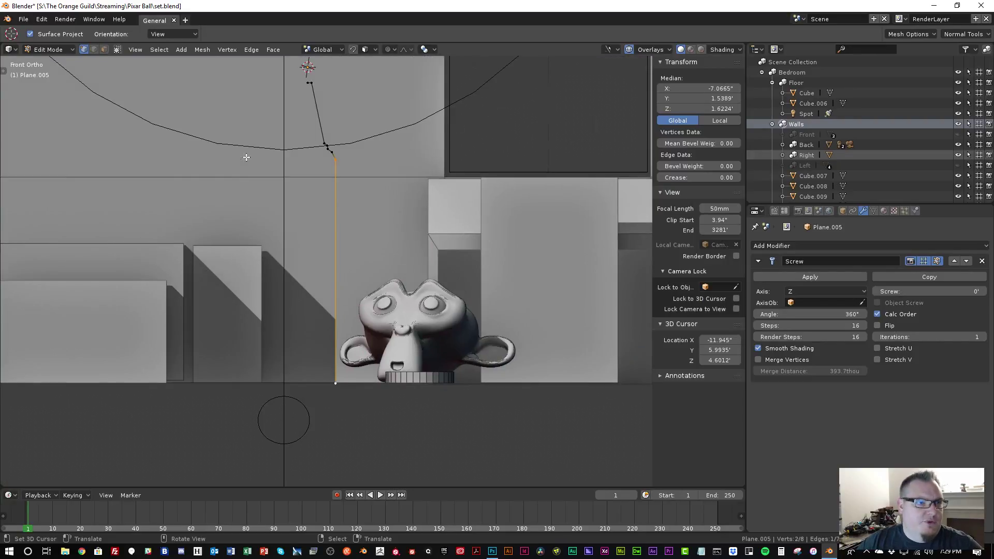
scroll(246, 157, up, 2)
key(g)
key(y)
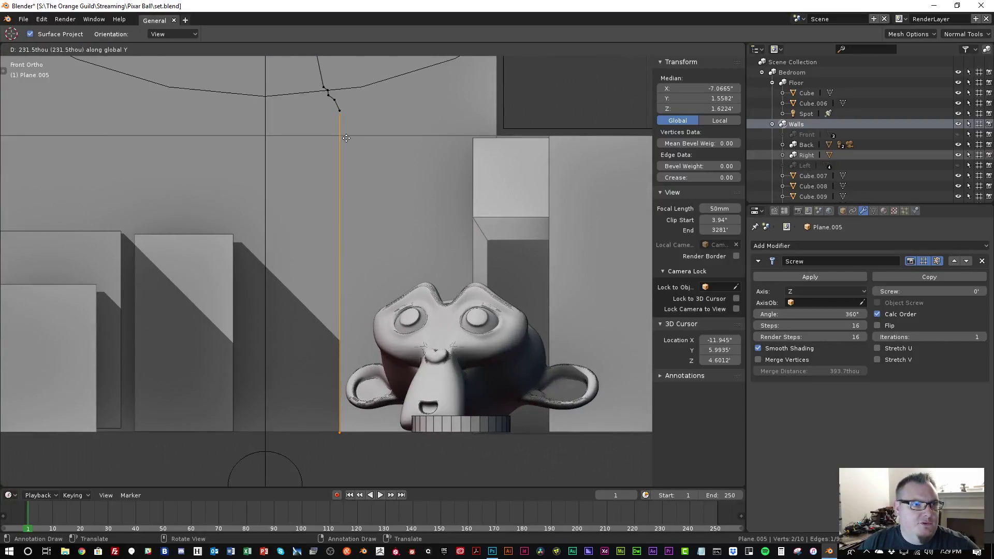
key(z)
click(347, 136)
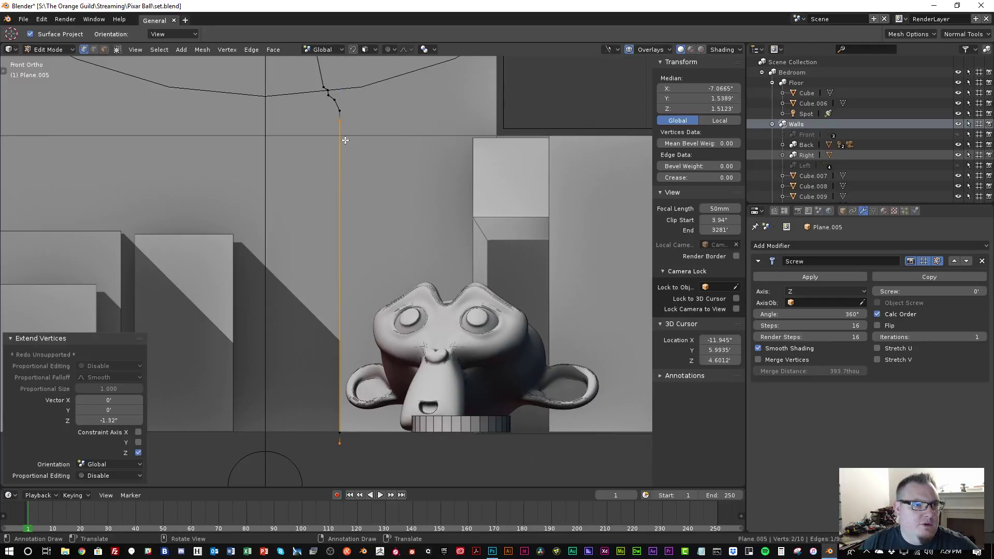
key(shift+d)
key(x)
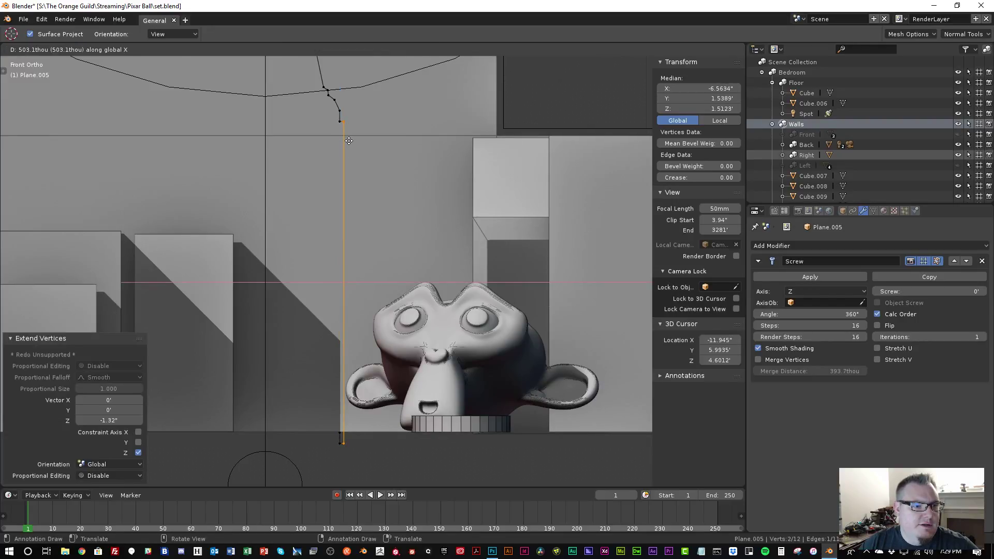
click(349, 141)
Delete the leftover inner vertex at floor level near the bottom of the bottle profile
click(338, 432)
key(x)
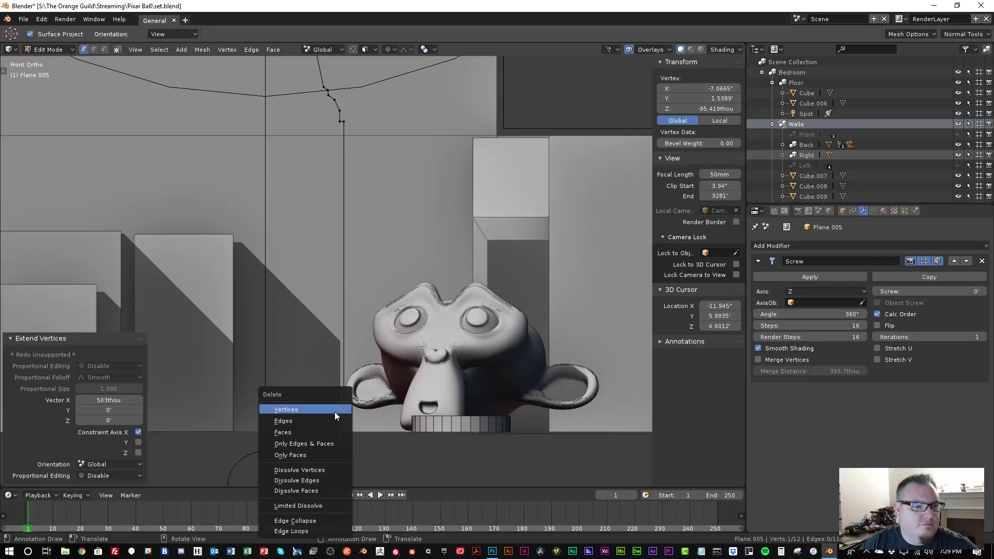
click(335, 410)
key(Tab)
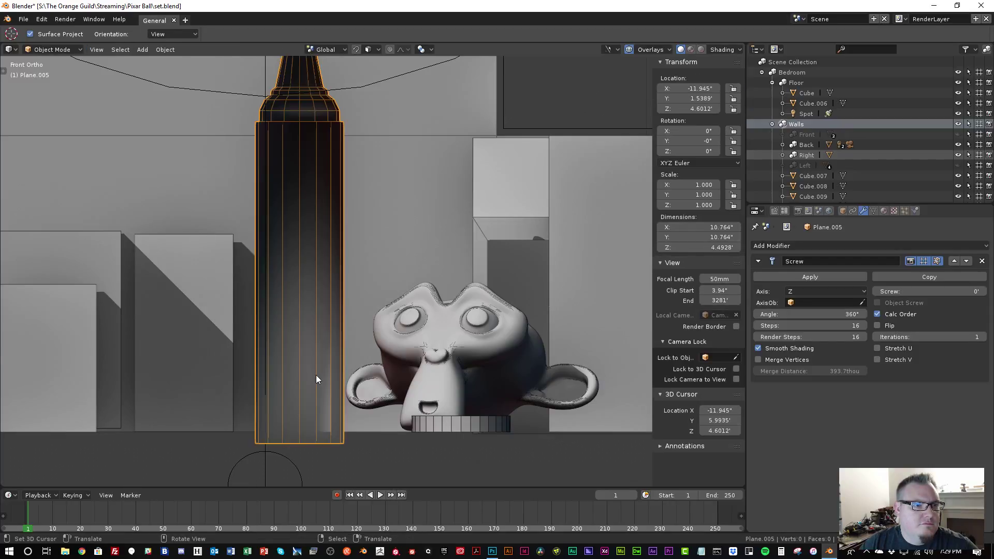
Turn off Calc Order in the bottle's Screw modifier, and inspect the shading from an angle
key(Tab)
scroll(330, 245, down, 2)
key(Tab)
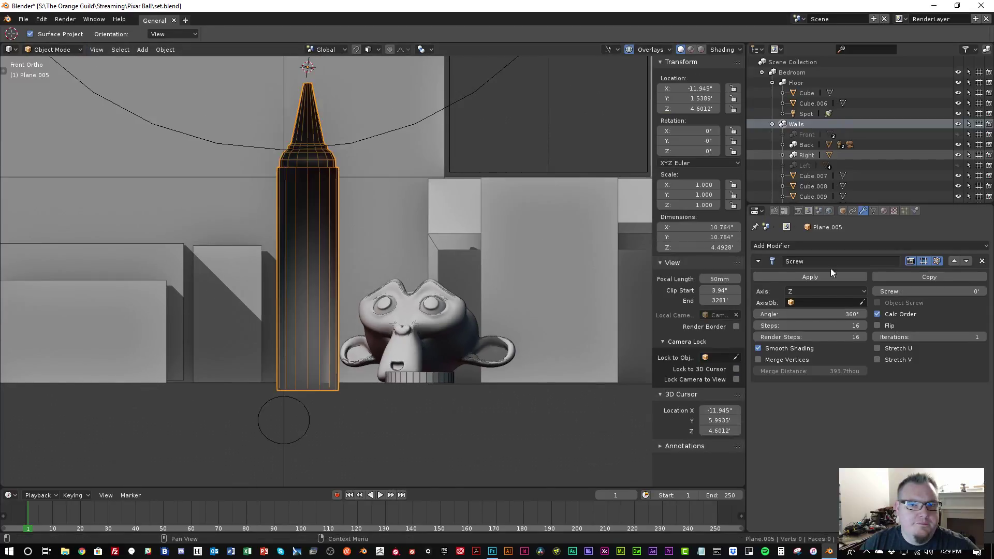
click(877, 315)
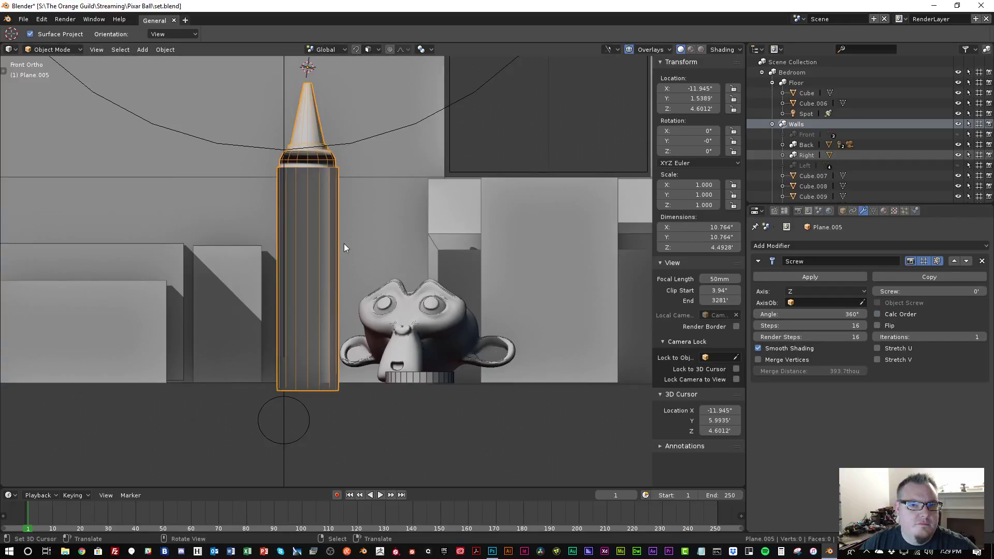
middle_drag(345, 248, 335, 266)
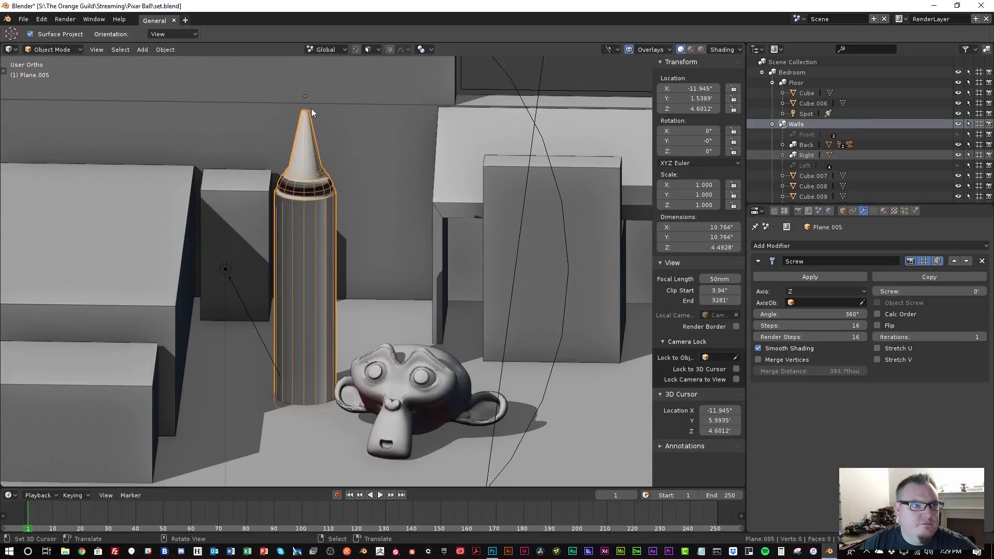
Shade the bottle smooth, and apply its Screw modifier
click(165, 50)
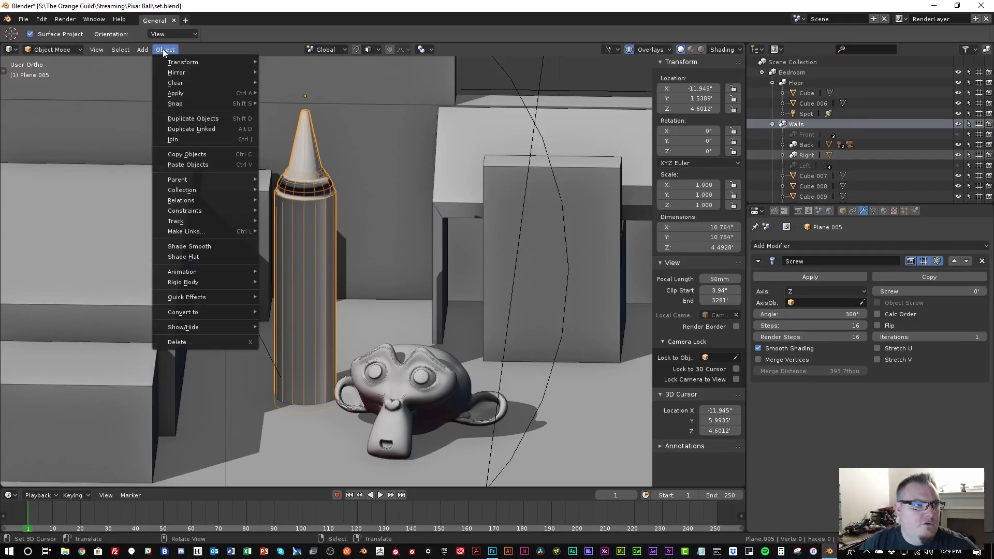
click(184, 245)
scroll(329, 254, down, 2)
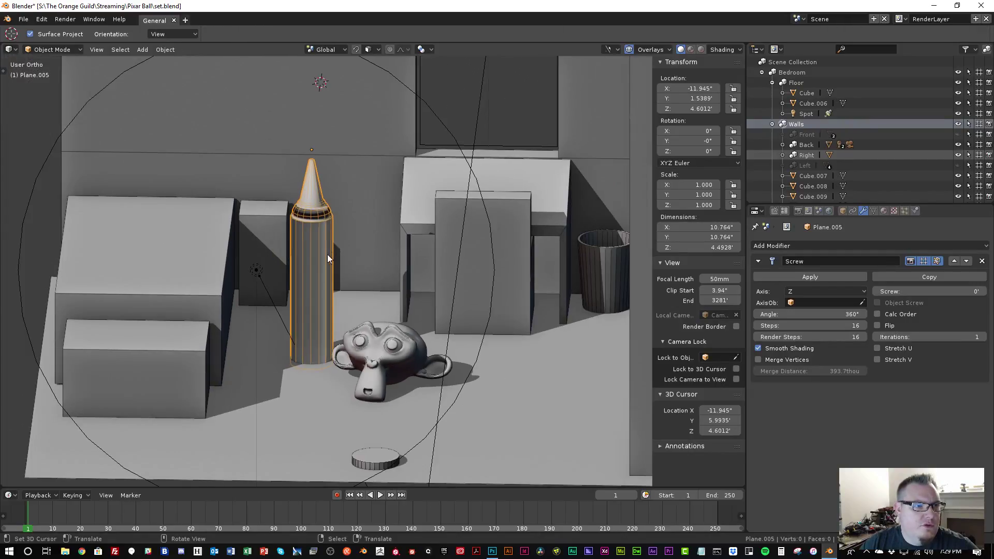
click(803, 276)
Make the normals of the whole bottle mesh consistent
key(Tab)
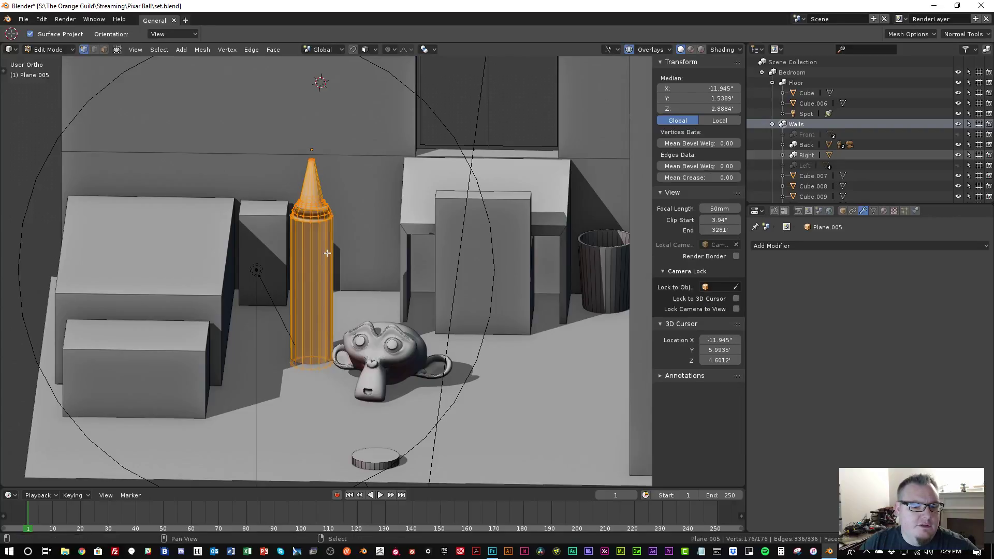
key(shift+n)
key(Tab)
middle_drag(325, 294, 322, 250)
key(g)
key(z)
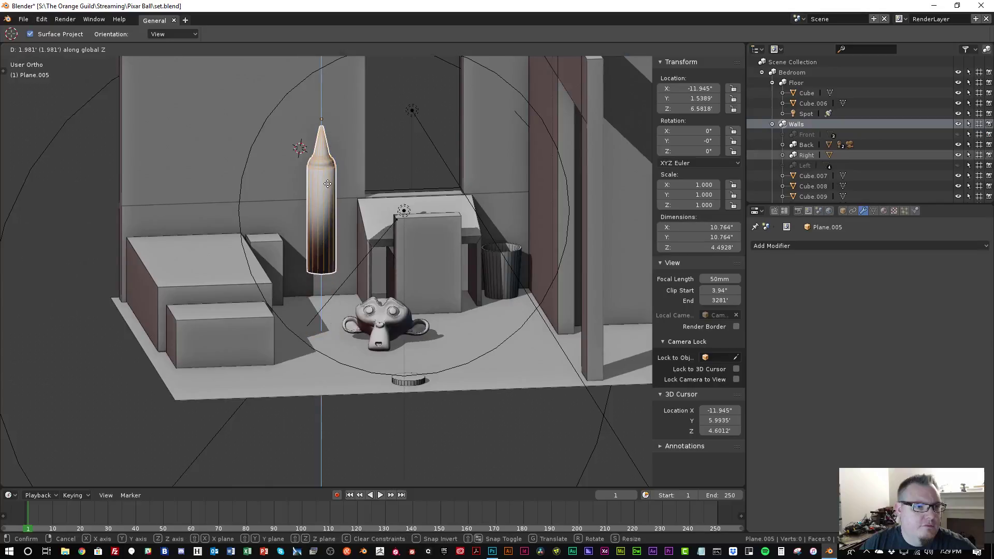
right_click(328, 145)
Find the Flip Normals command and apply it to the whole bottle mesh, and make the normals consistent again
key(Tab)
key(w)
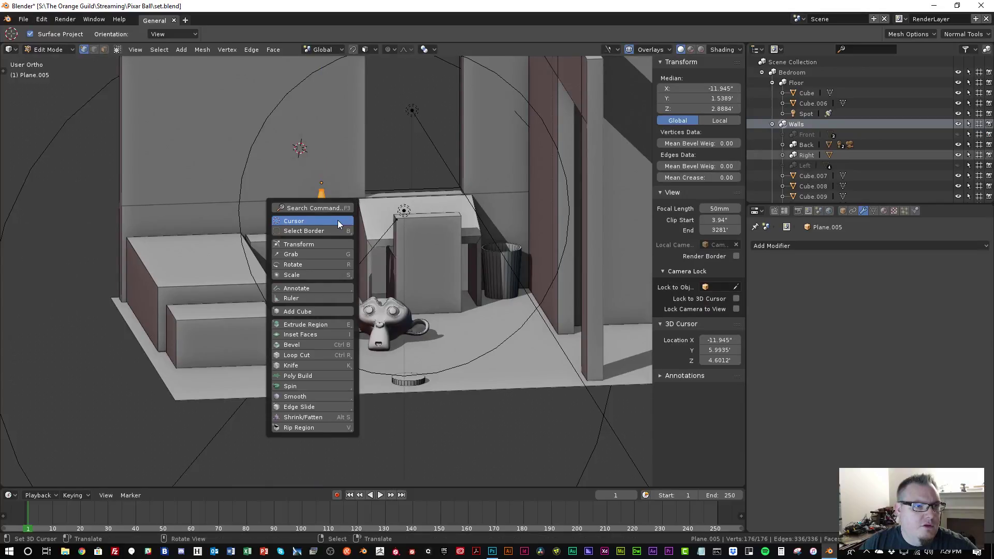
key(Escape)
key(F3)
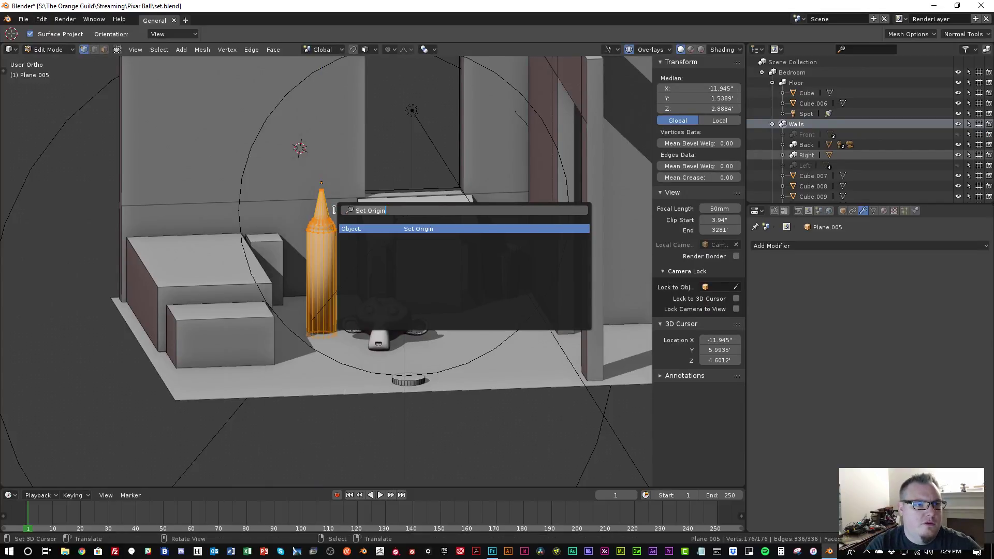
text(normal)
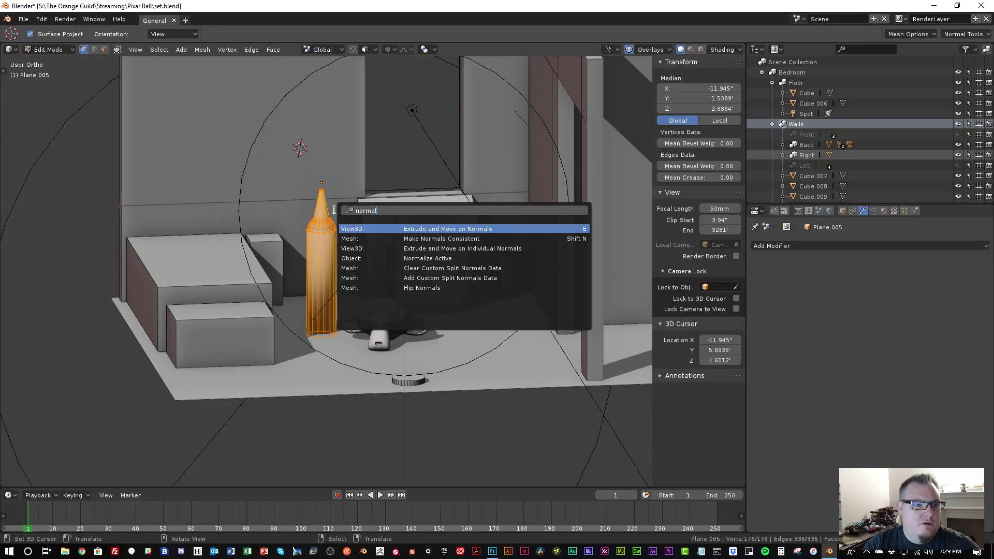
key(Down)
key(Down)
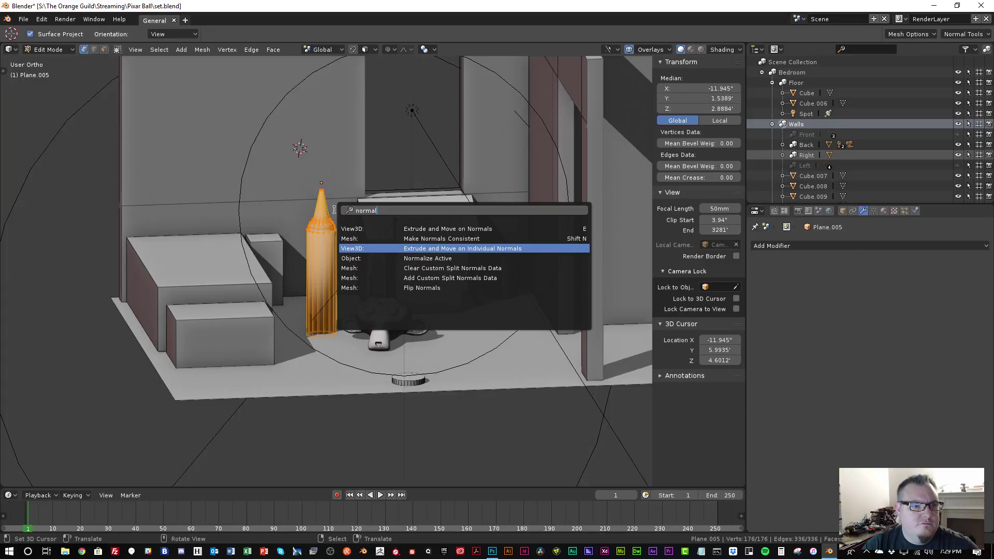
key(Down)
key(Down)
key(Down)
key(Down)
key(Return)
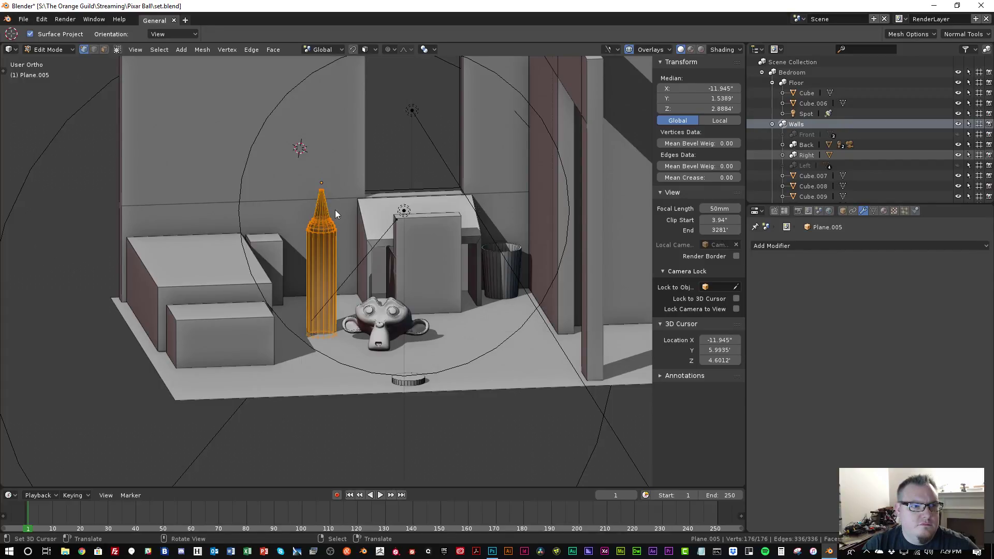
key(Tab)
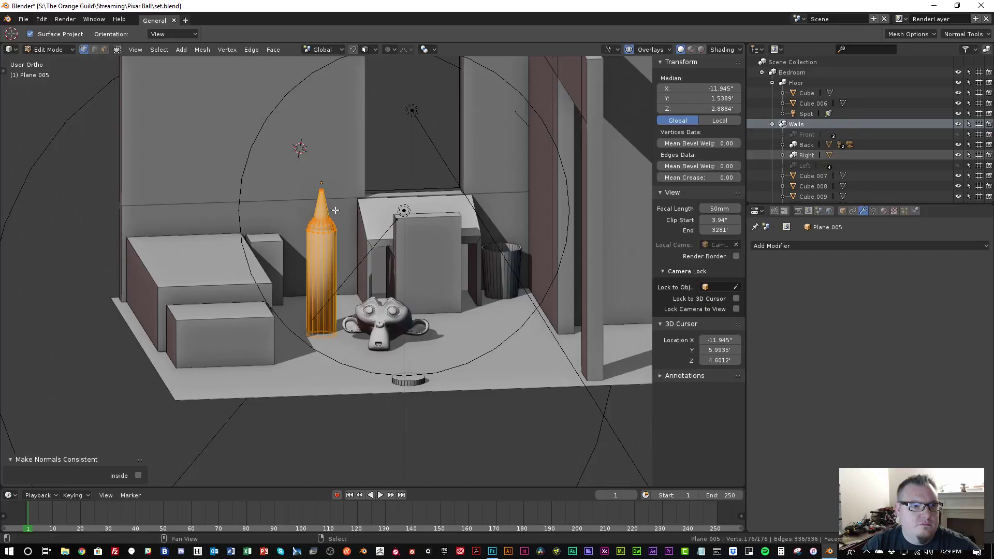
Move the bottle across the room by about 4.67' on X, 463 thou on Y and 1.42" on Z
key(KP_7)
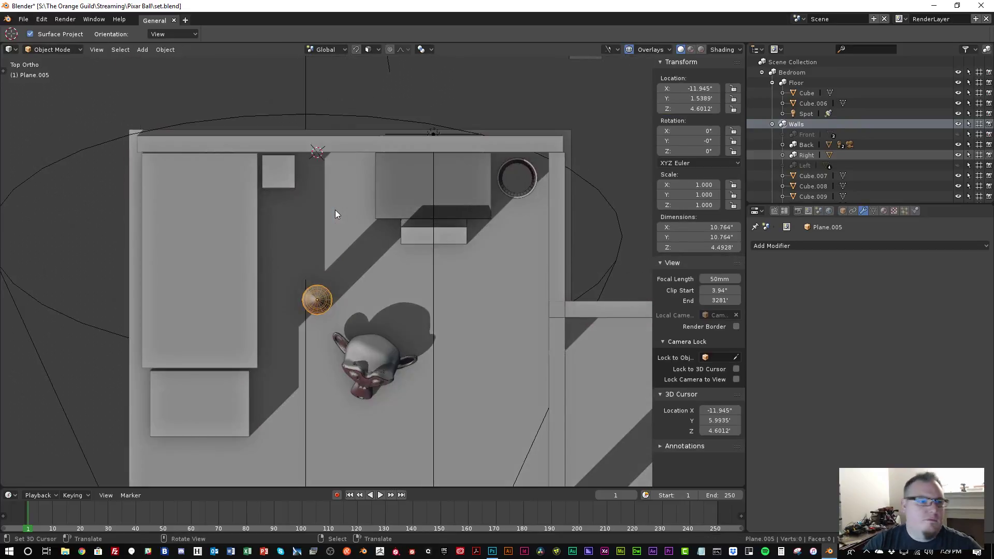
key(g)
click(487, 284)
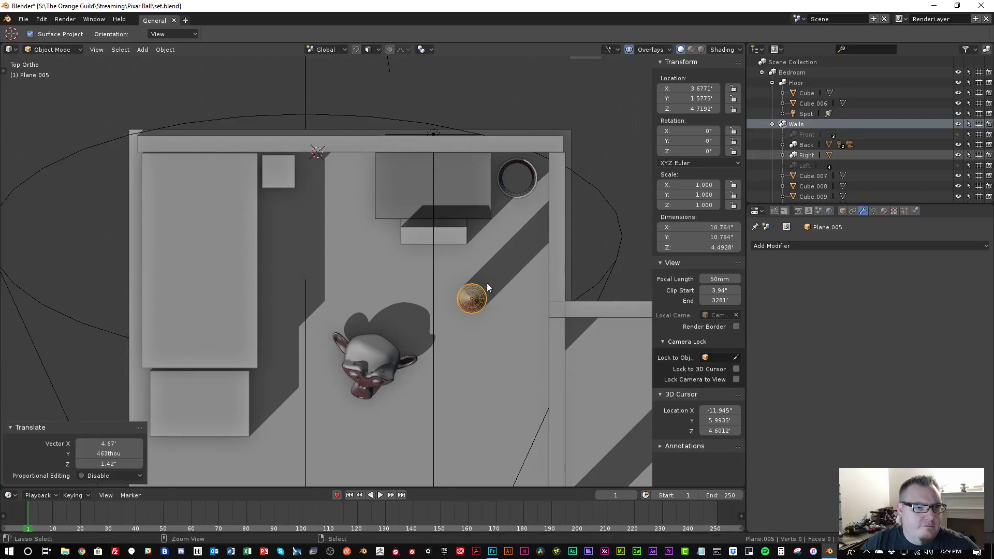
middle_drag(468, 270, 486, 225)
key(KP_7)
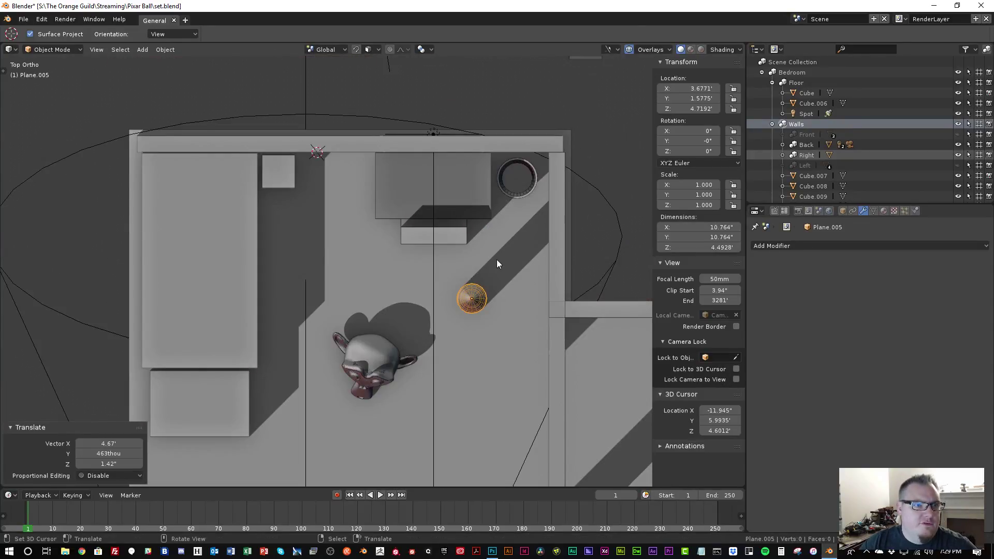
Move the bottle next to the desk, by about -3.87' on X and 3.87' on Y
key(g)
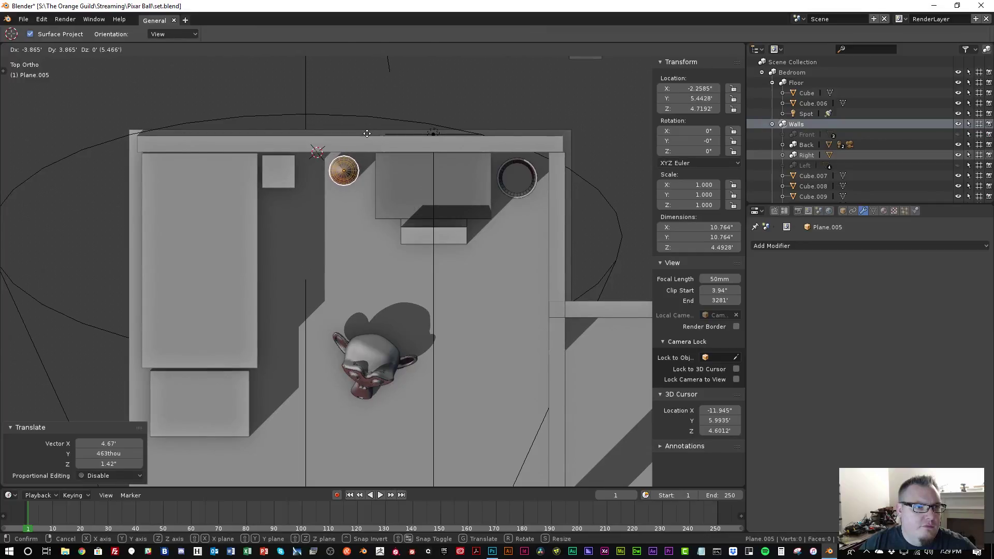
click(363, 132)
middle_drag(334, 228, 330, 98)
scroll(360, 216, up, 2)
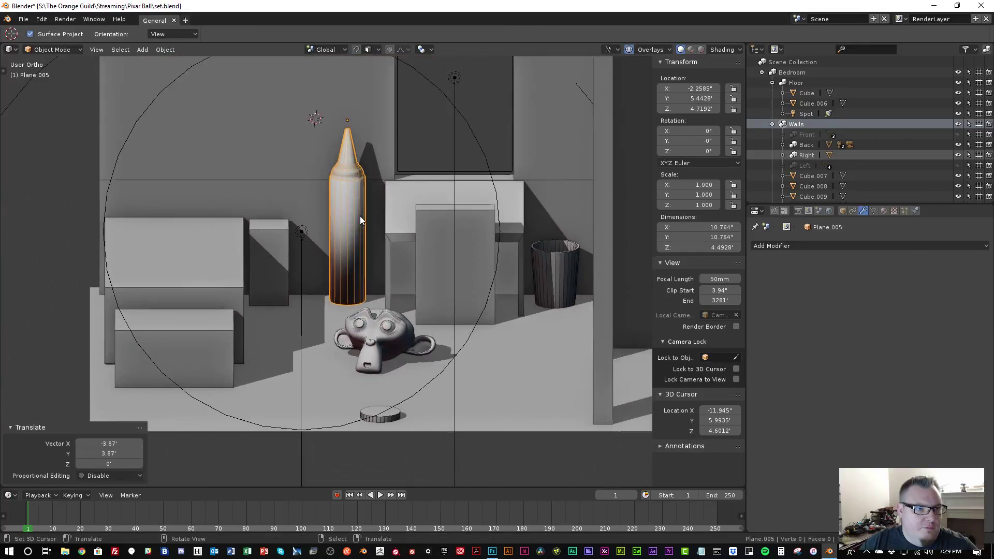
Enter Edit Mode on the bottle and box-select the vertices of its bottom rim
key(KP_1)
key(Tab)
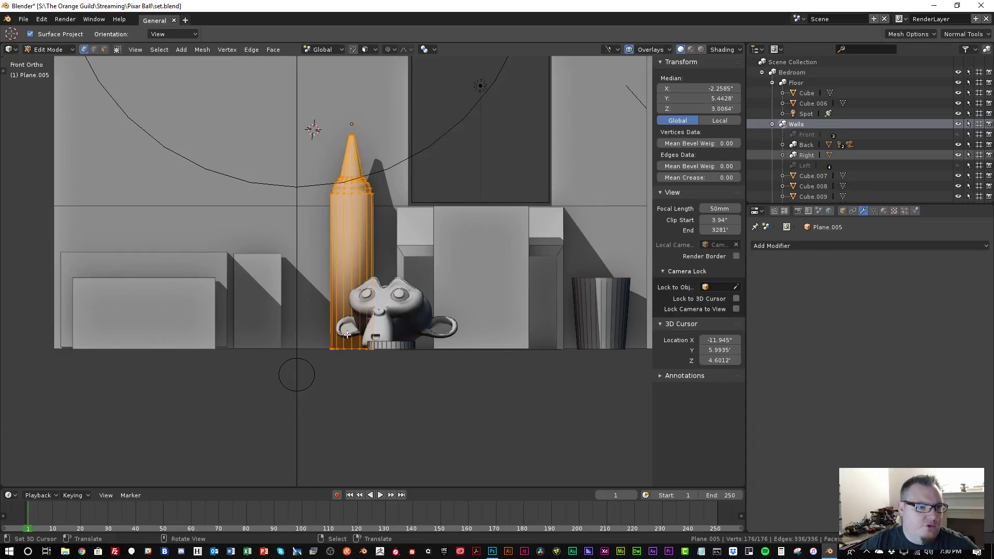
scroll(368, 231, up, 4)
key(alt+a)
key(b)
drag(322, 422, 520, 464)
scroll(380, 376, down, 3)
middle_drag(360, 373, 358, 333)
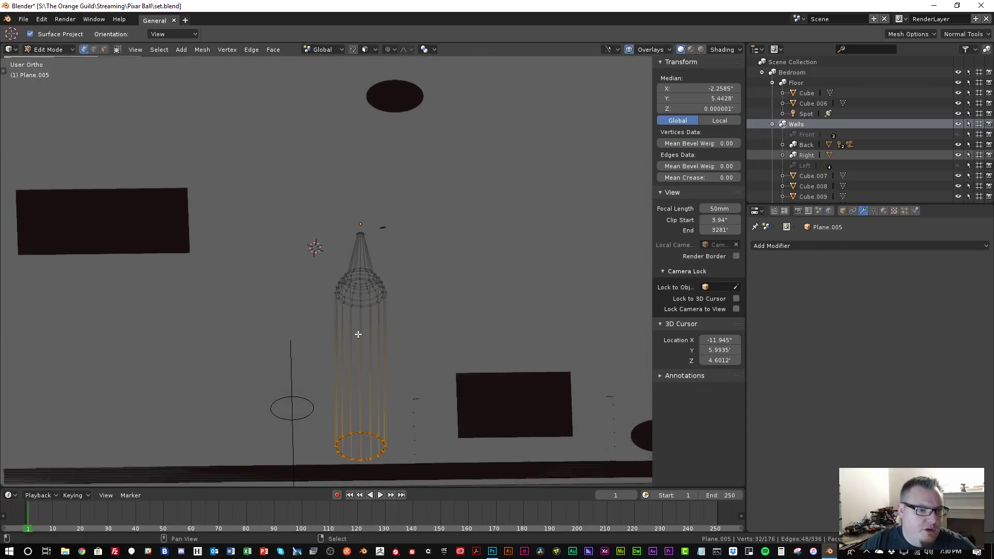
key(shift+s)
key(Escape)
scroll(355, 402, up, 3)
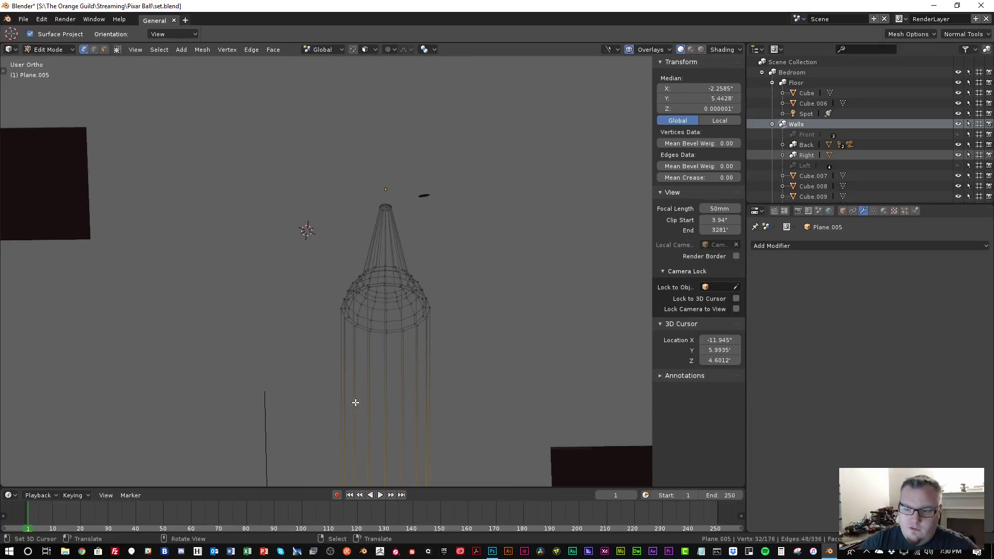
Clear the selection and delete the inner vertex loop of the bottle's bottom rim
scroll(356, 403, down, 4)
shift+middle_drag(375, 381, 362, 235)
scroll(370, 278, up, 12)
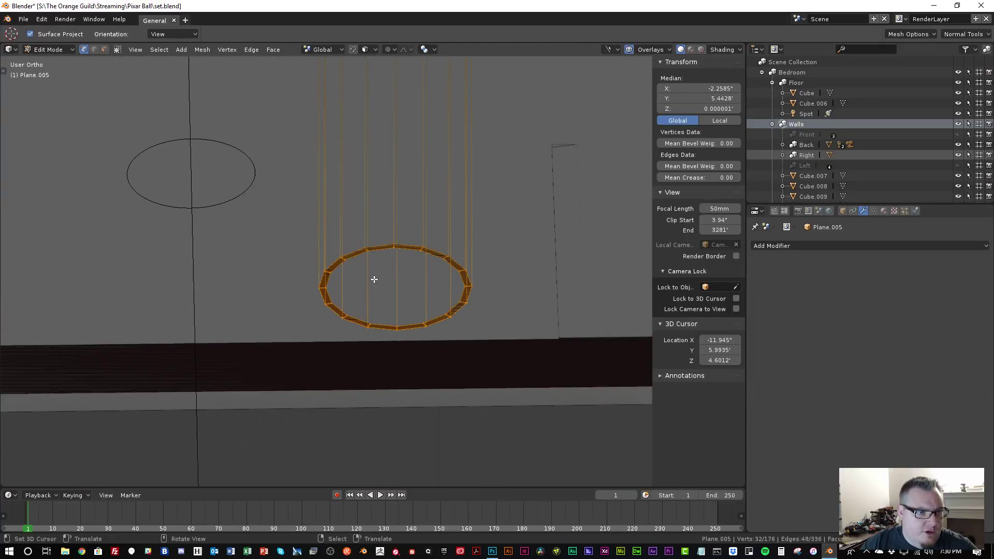
key(a)
key(alt+a)
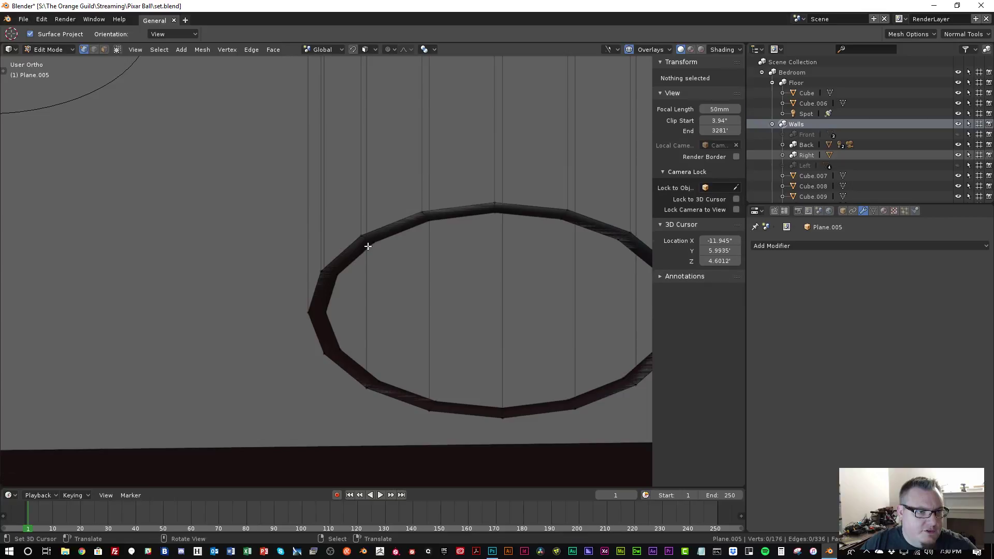
alt+click(377, 238)
key(x)
click(399, 244)
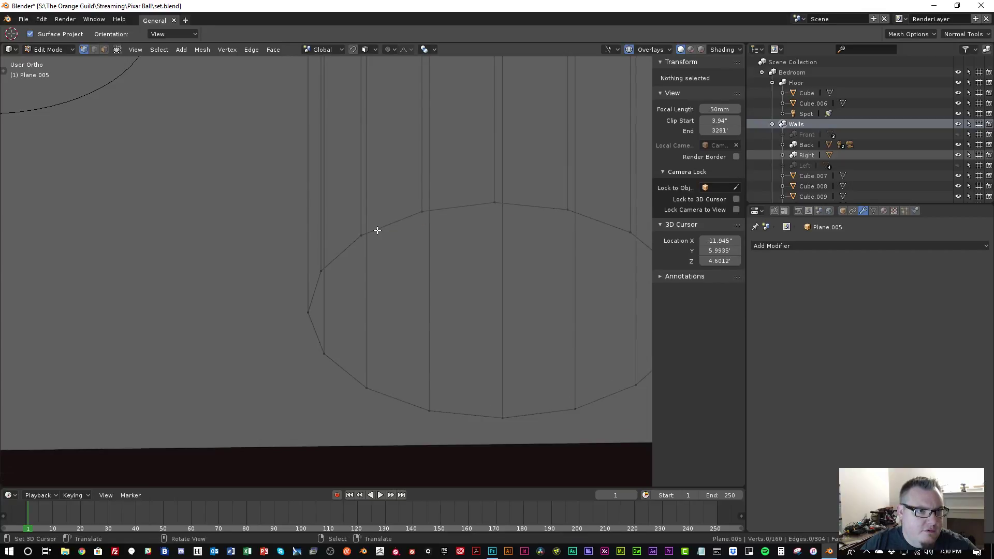
Close the bottle's bottom by extruding the remaining rim inward at a scale of about 0.236 and merging it at center
alt+click(395, 238)
scroll(413, 262, down, 4)
scroll(413, 261, down, 3)
scroll(406, 259, up, 4)
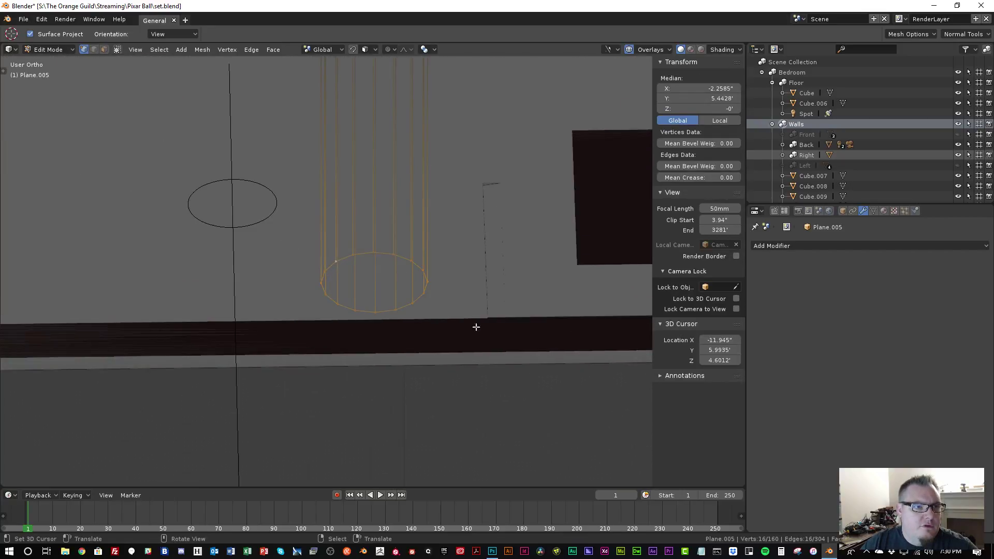
key(e)
key(s)
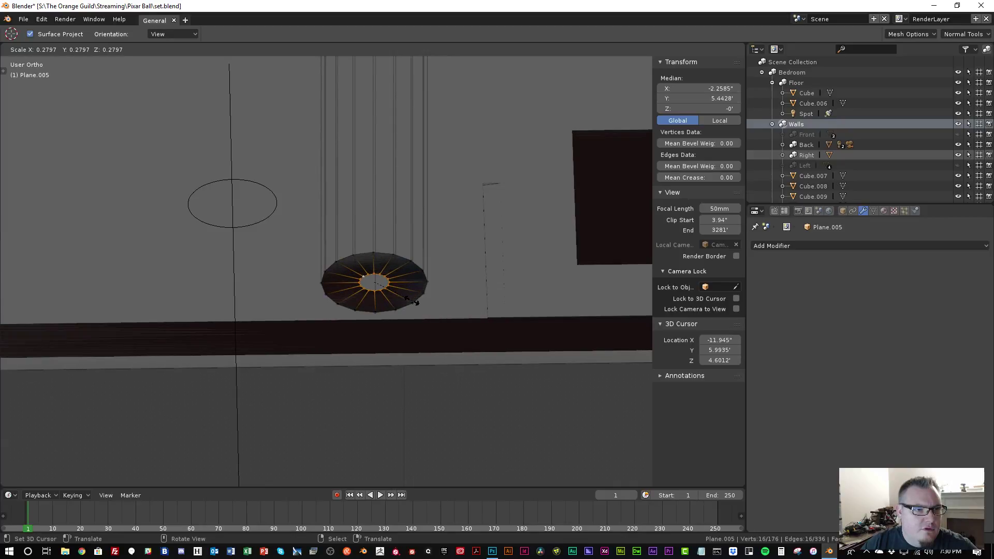
click(406, 294)
key(alt+m)
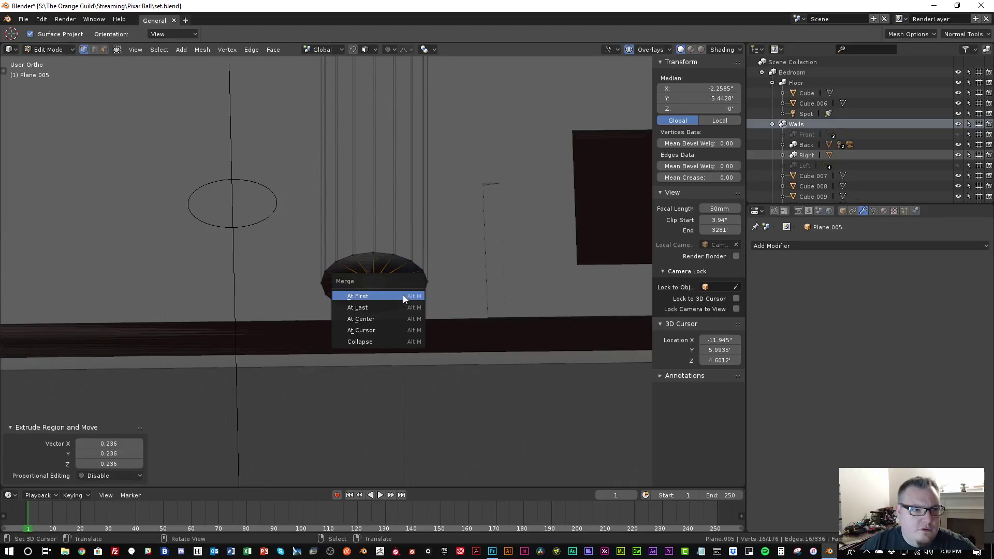
click(389, 317)
key(KP_8)
key(KP_8)
key(KP_8)
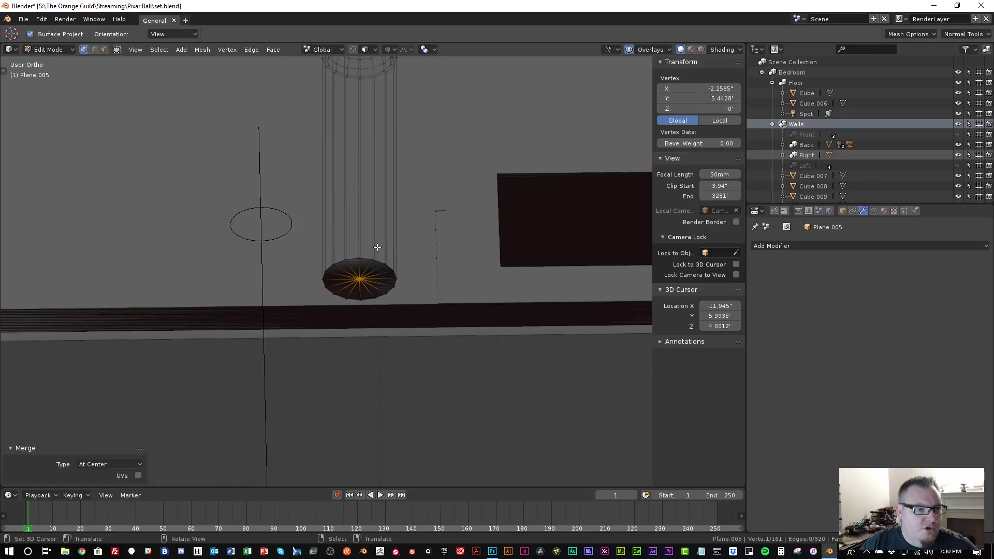
key(Tab)
scroll(357, 228, down, 5)
middle_drag(340, 160, 334, 223)
scroll(333, 222, up, 5)
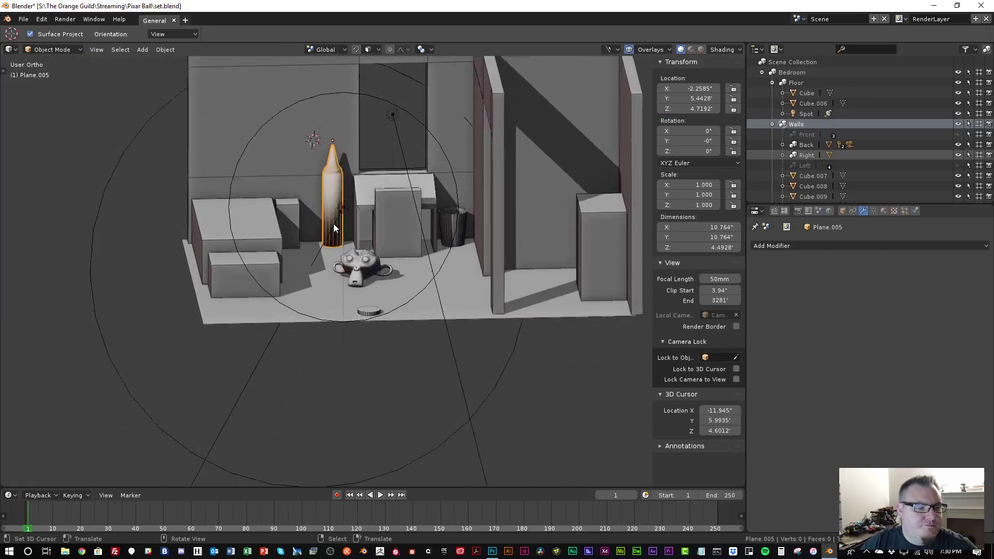
Select the capped bottle's entire mesh and recalculate its normals to be consistent
key(Tab)
key(a)
key(a)
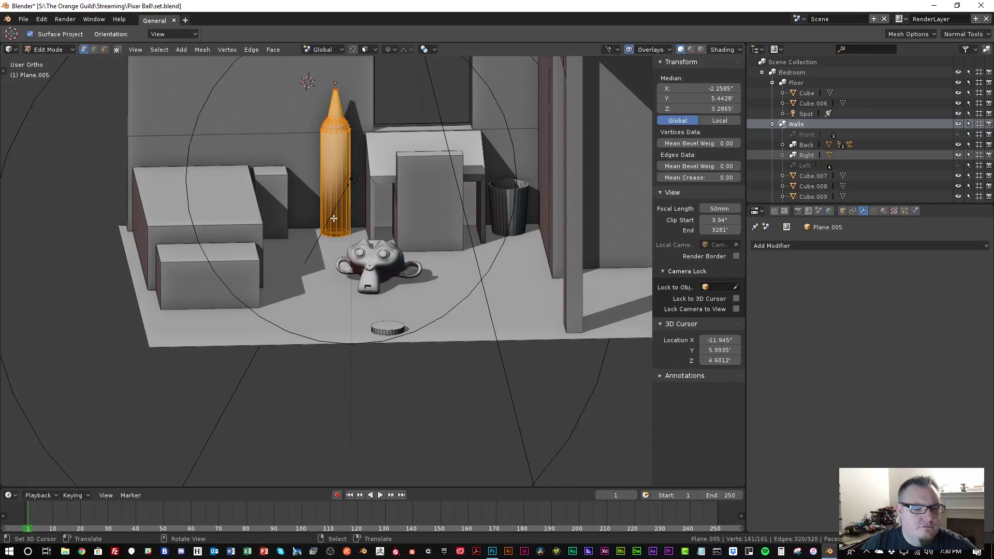
key(shift+n)
key(Tab)
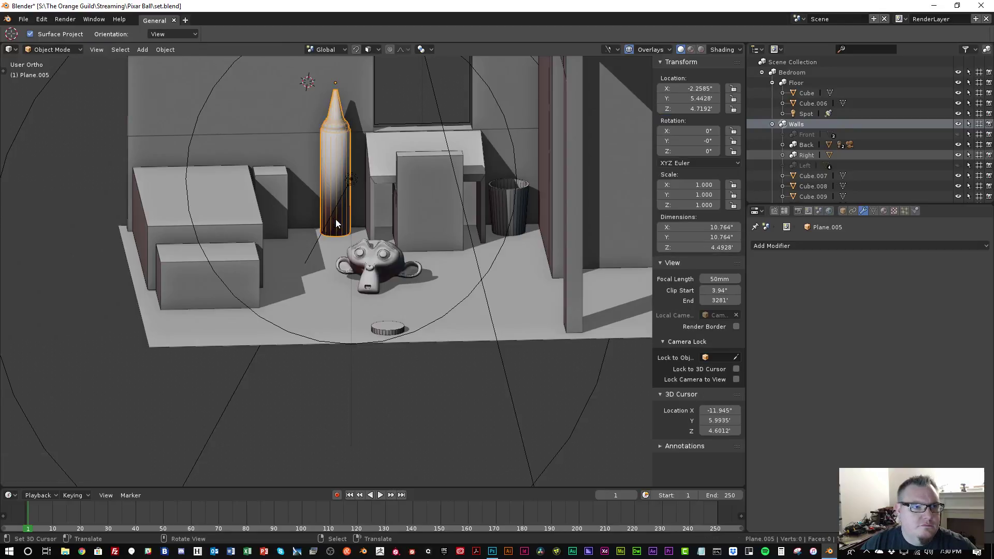
Select the center vertex of the bottle's base and snap the 3D cursor to it
key(Tab)
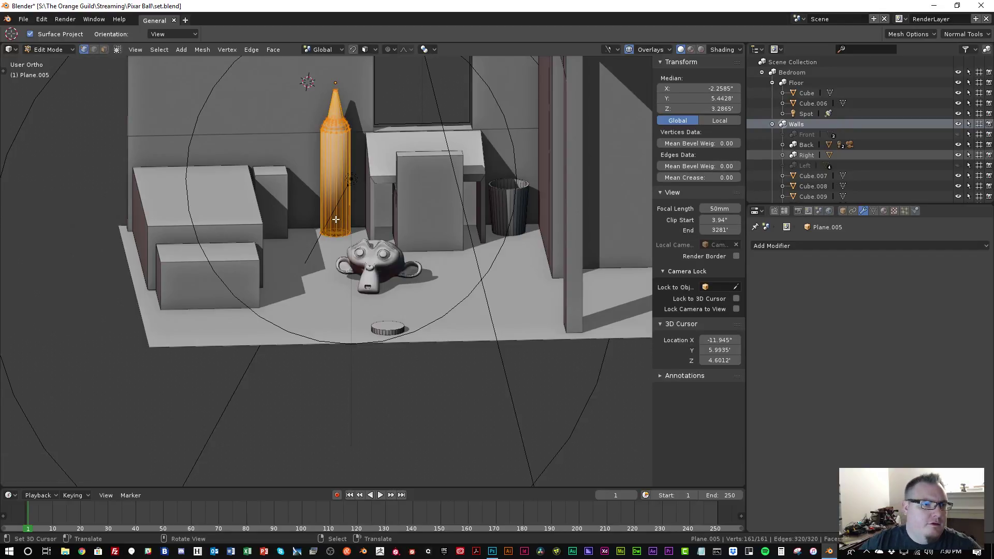
scroll(349, 210, up, 6)
click(357, 153)
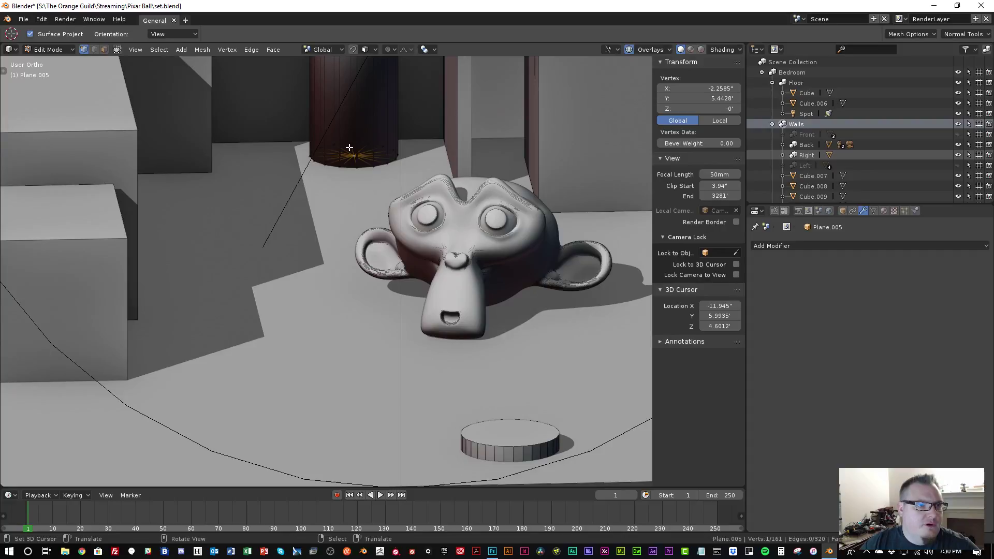
key(shift+s)
click(349, 147)
scroll(365, 162, down, 1)
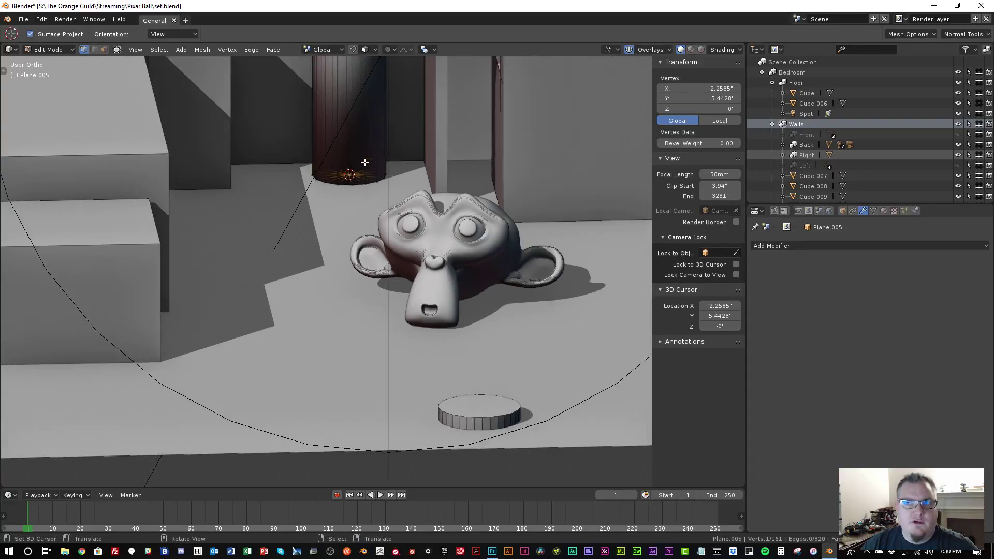
Find the Set Origin command and set the bottle's origin to the 3D cursor
key(Tab)
scroll(365, 163, down, 1)
key(F3)
text(Flip Normals)
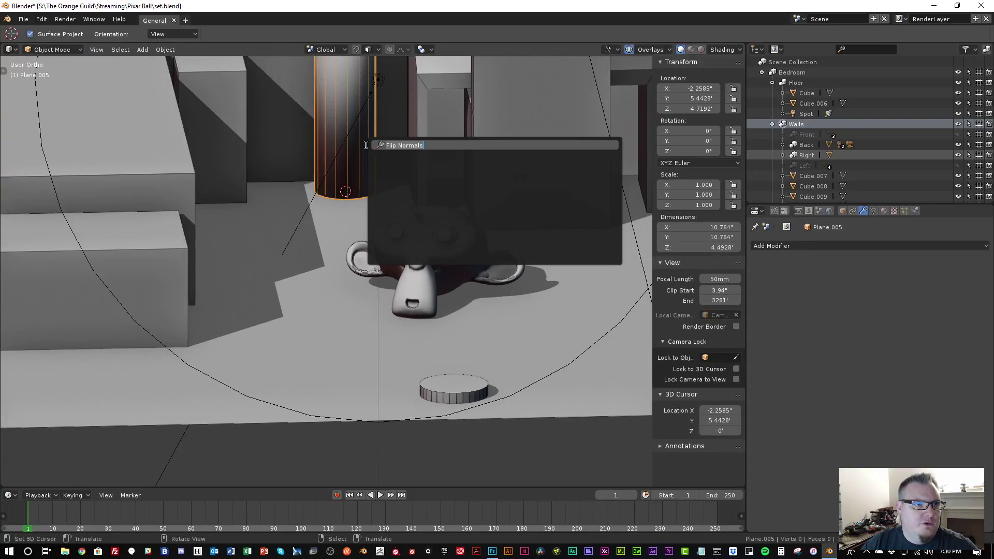
text(set)
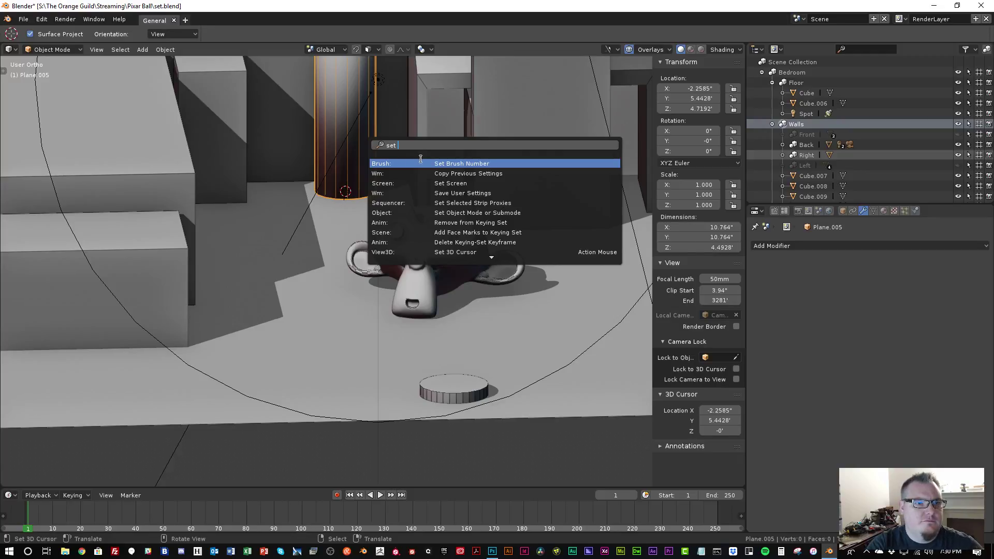
text(origin)
key(Return)
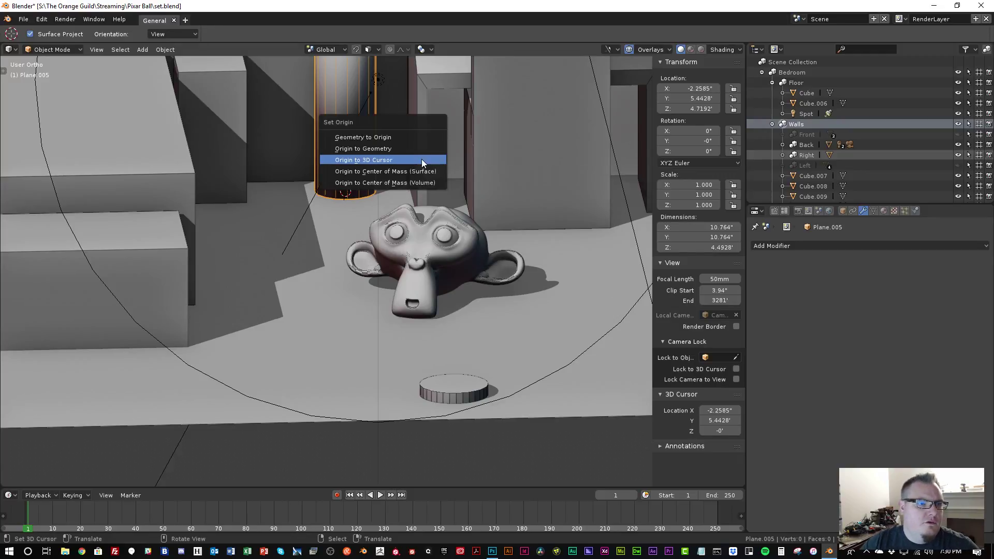
click(421, 159)
In front view, tilt the bottle by about 9.49° toward the desk and move it about -7.51" along X
scroll(405, 161, down, 3)
key(KP_3)
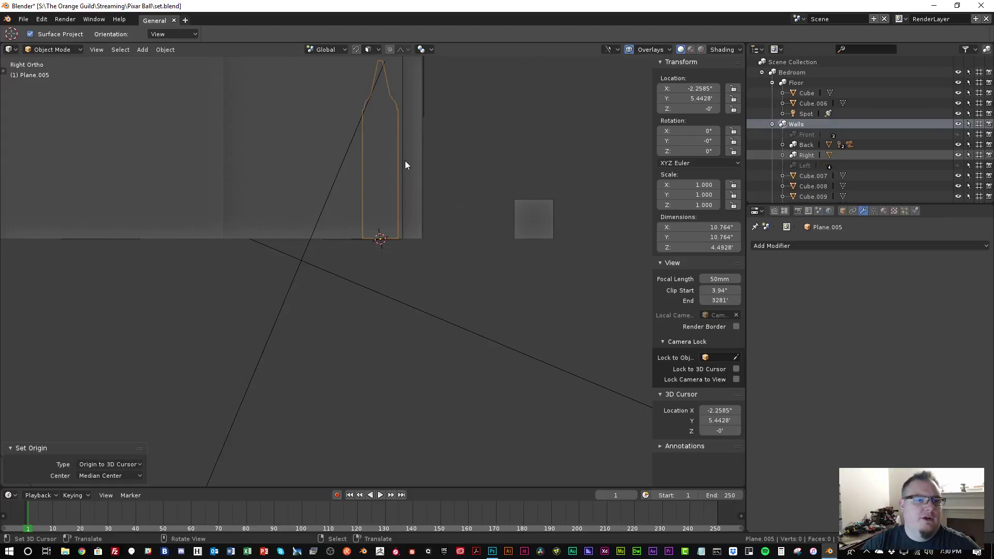
key(KP_1)
key(r)
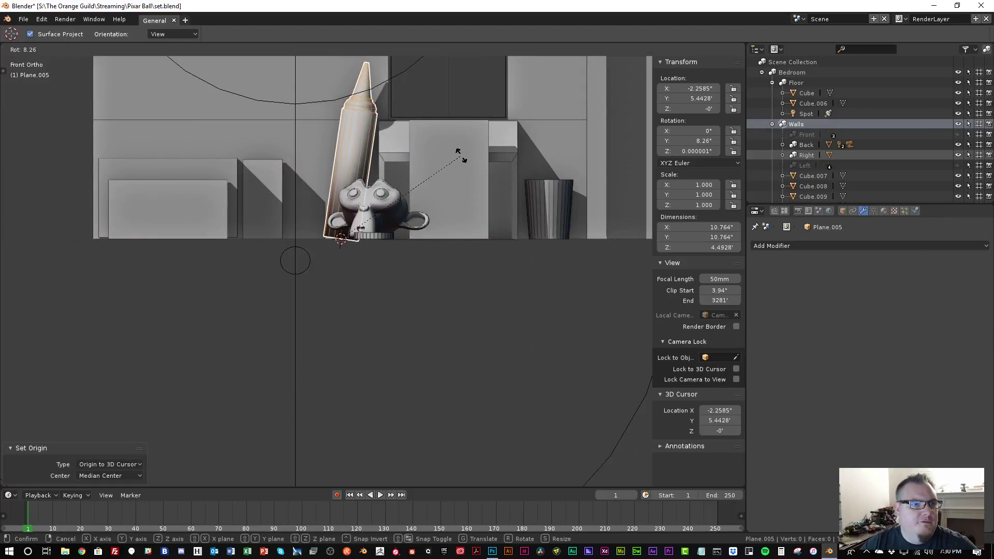
click(438, 169)
key(g)
key(x)
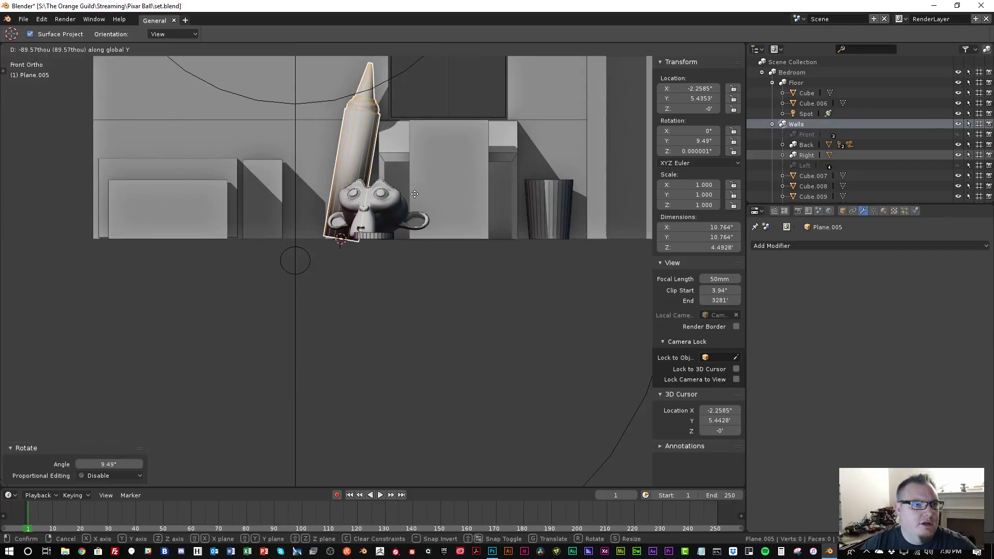
click(411, 196)
Tilt the bottle about 11° further in front view and move it about 1.88" on X and 1.56" on Z
key(r)
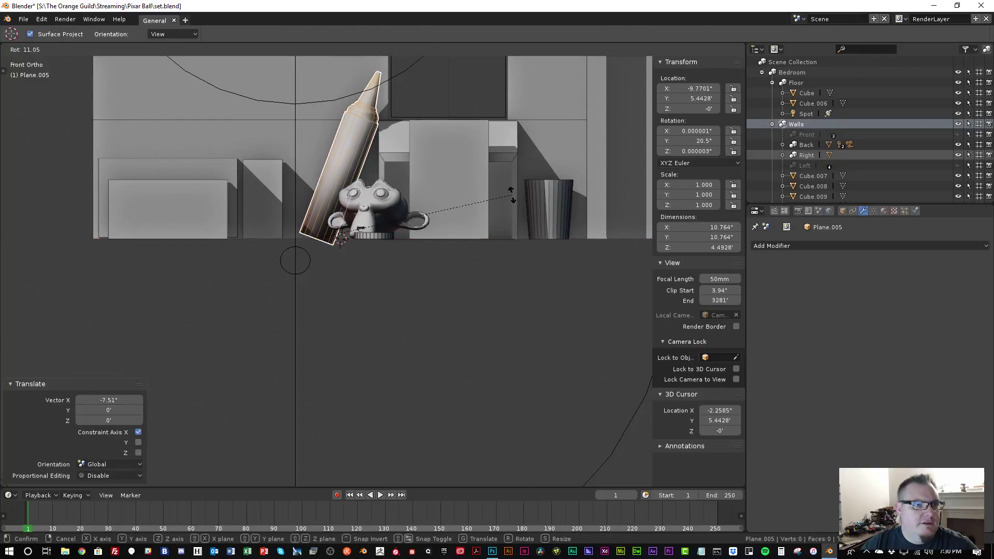
click(512, 195)
key(g)
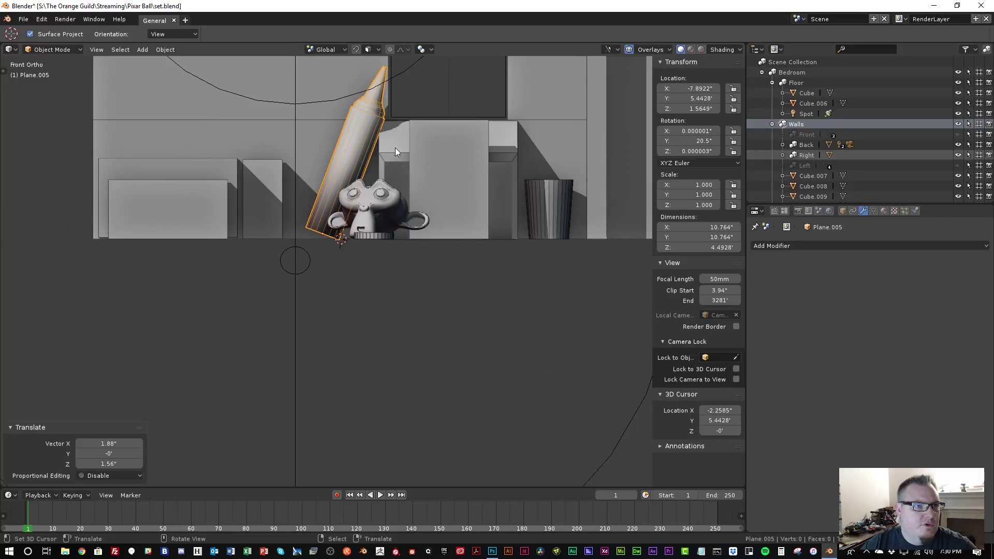
Rotate the bottle about 36.2° around Z and move it about 626 thou on X and -7.82" on Y
middle_drag(396, 147, 395, 223)
key(r)
key(z)
click(413, 168)
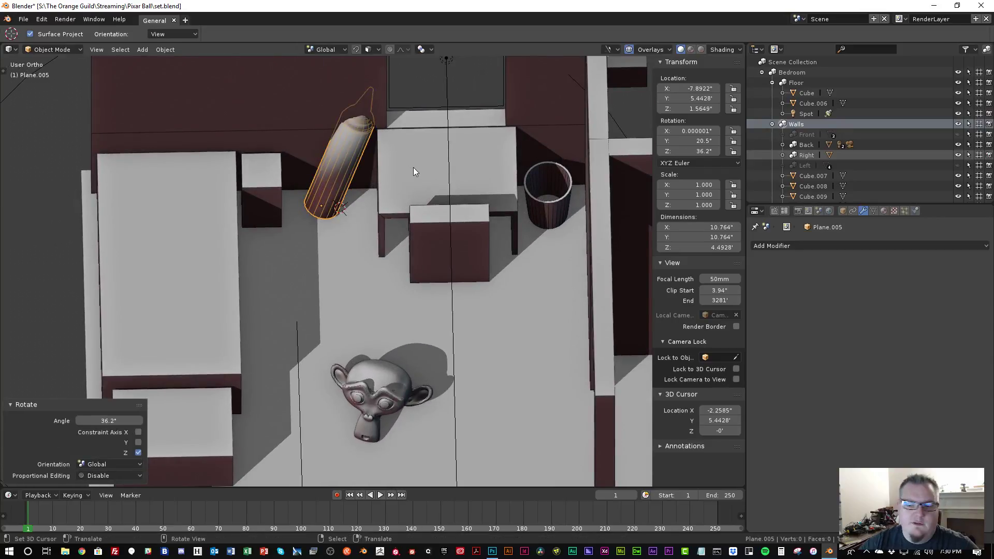
key(KP_7)
key(g)
click(421, 211)
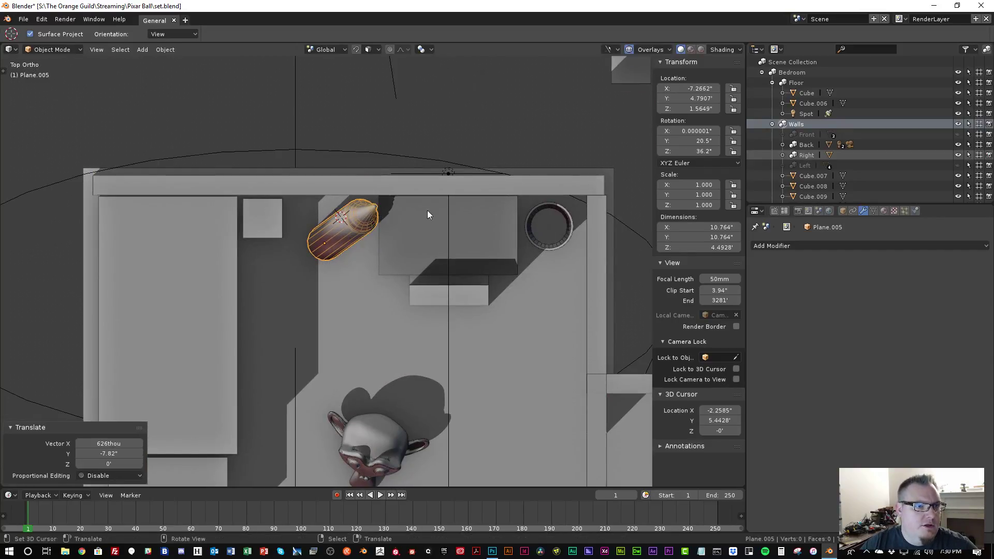
Rotate the bottle by about -3.85° in top view and move it about 751 thou on X and 344 thou on Y
key(r)
click(476, 213)
key(g)
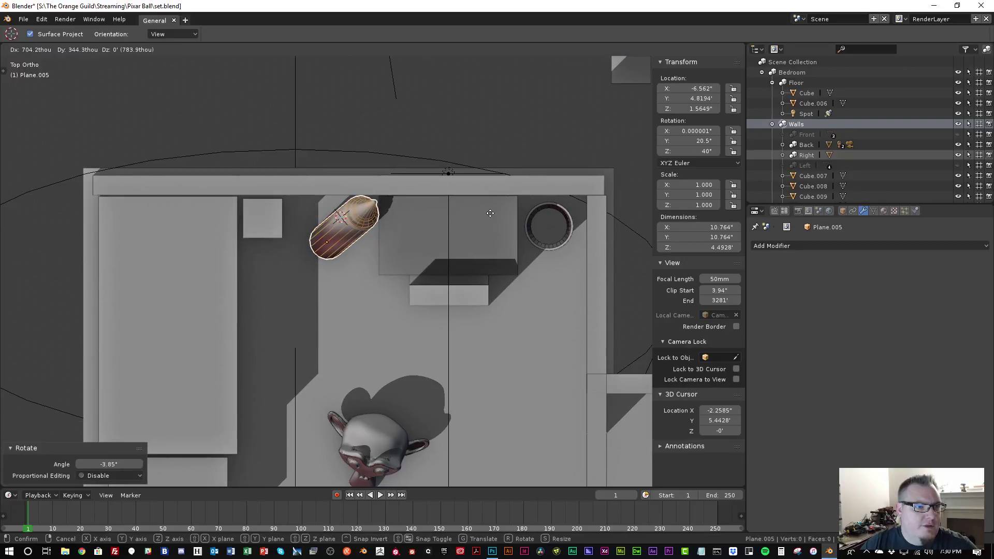
click(492, 213)
Scale the bottle to about 0.818 on the X and Y axes, excluding Z
middle_drag(399, 251, 396, 154)
key(s)
key(shift+z)
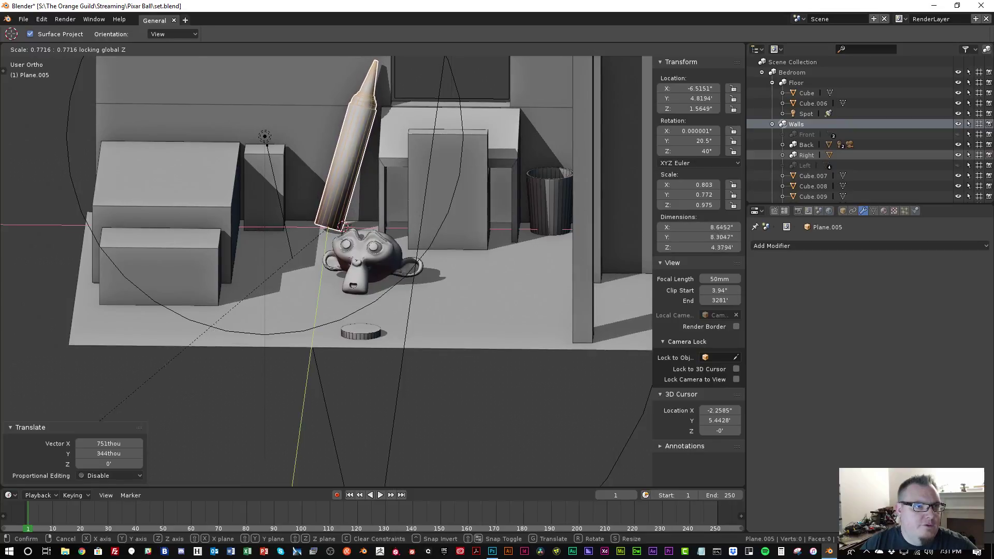
click(265, 238)
scroll(265, 237, down, 2)
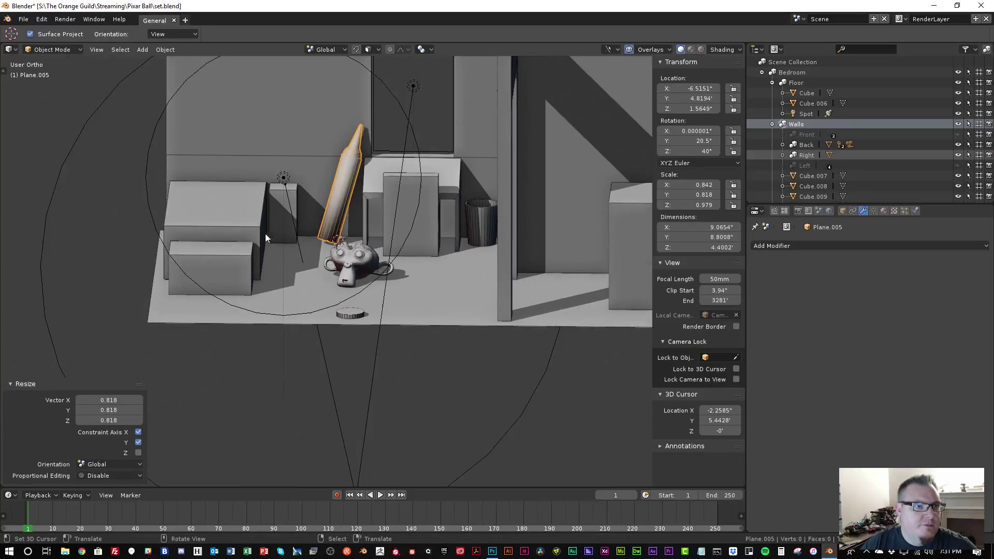
Shorten the bottle by scaling it to about 0.881 along its local Z axis
key(s)
key(z)
key(z)
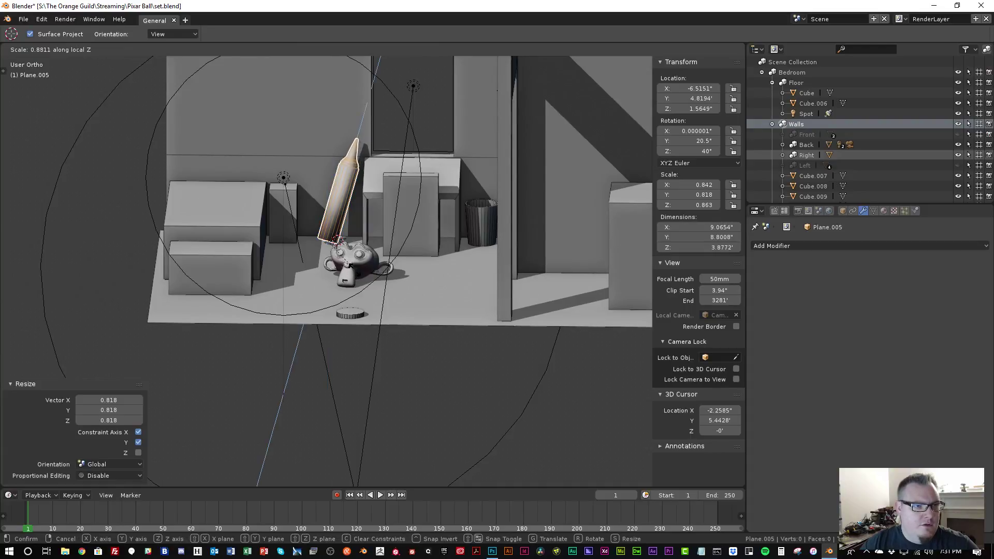
click(350, 265)
Apply the bottle's scale
key(KP_7)
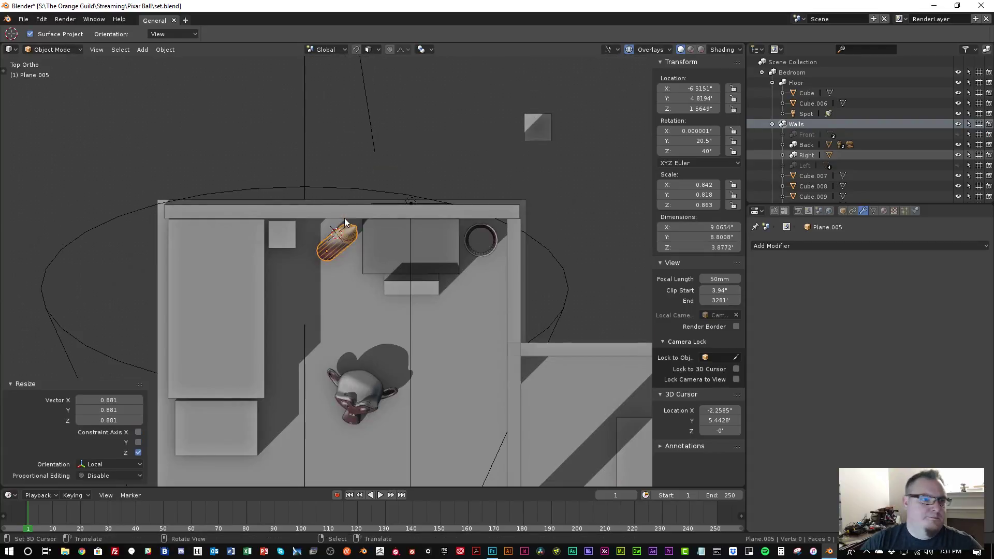
key(ctrl+a)
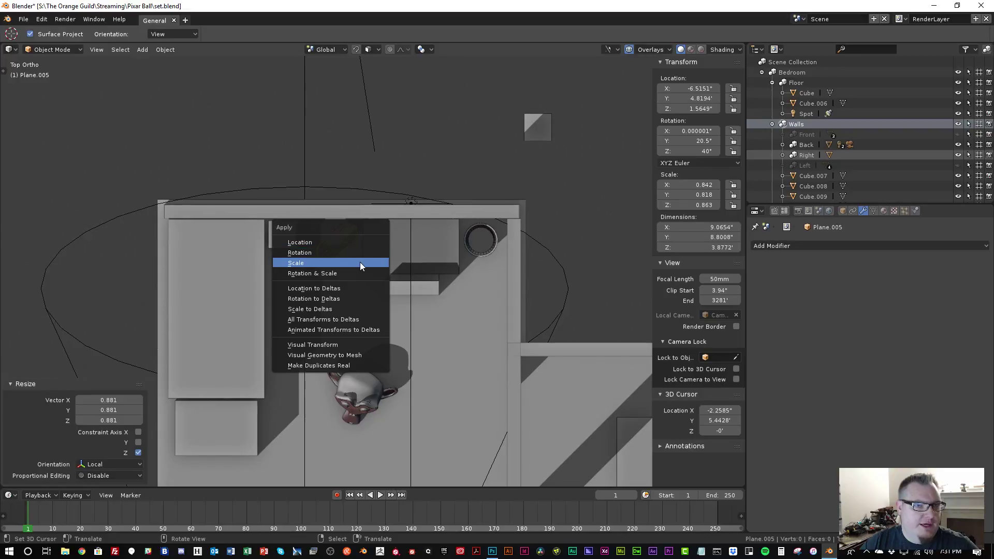
click(360, 262)
Move the bottle about 2.71 inches on X and 2.28 inches on Y toward the corner between the back wall and desk
scroll(365, 249, up, 5)
key(g)
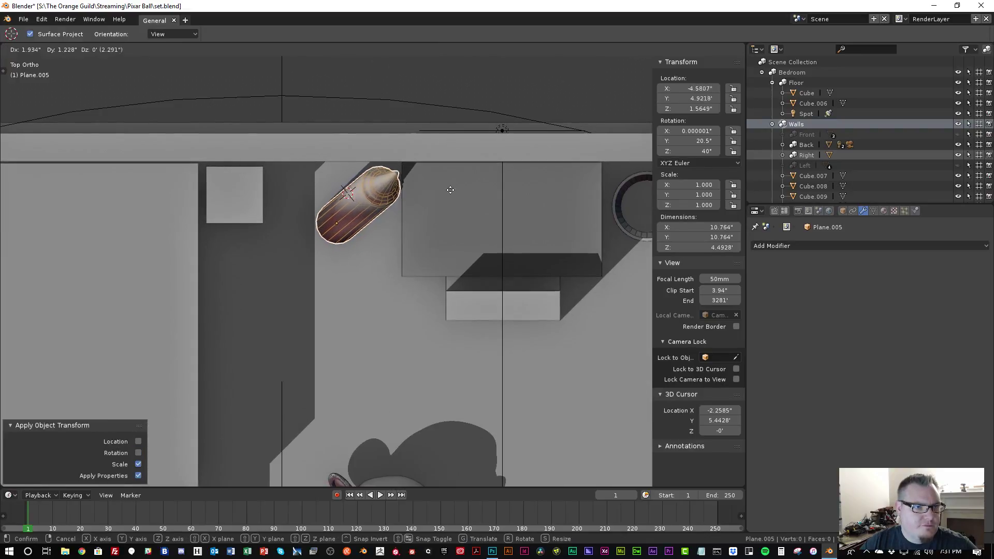
click(481, 146)
scroll(411, 239, down, 2)
middle_drag(406, 248, 393, 179)
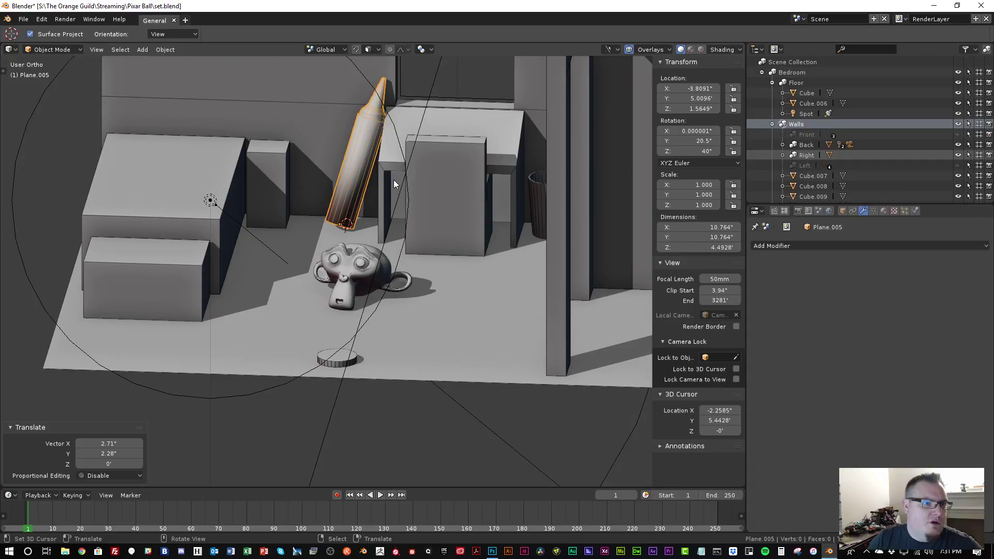
scroll(394, 179, down, 4)
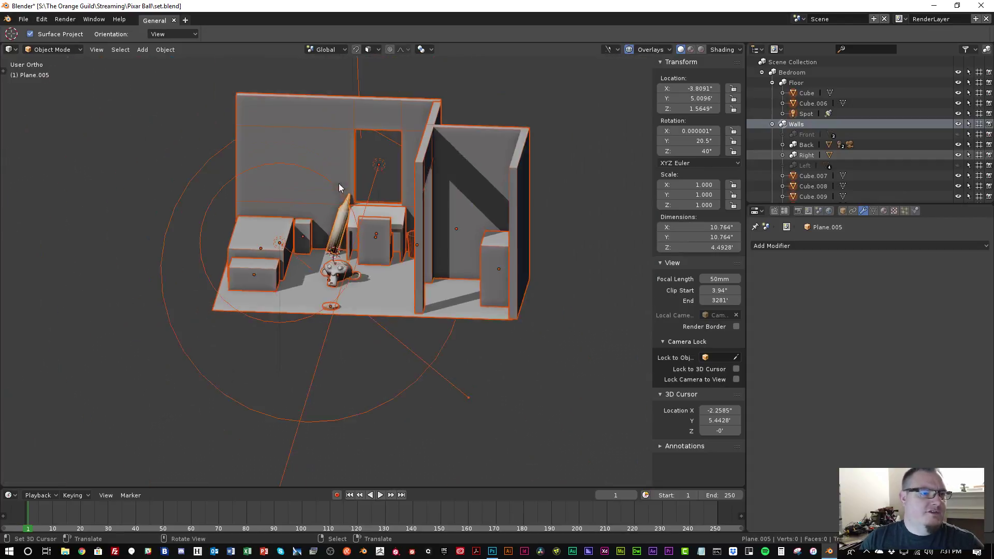
middle_drag(344, 185, 343, 280)
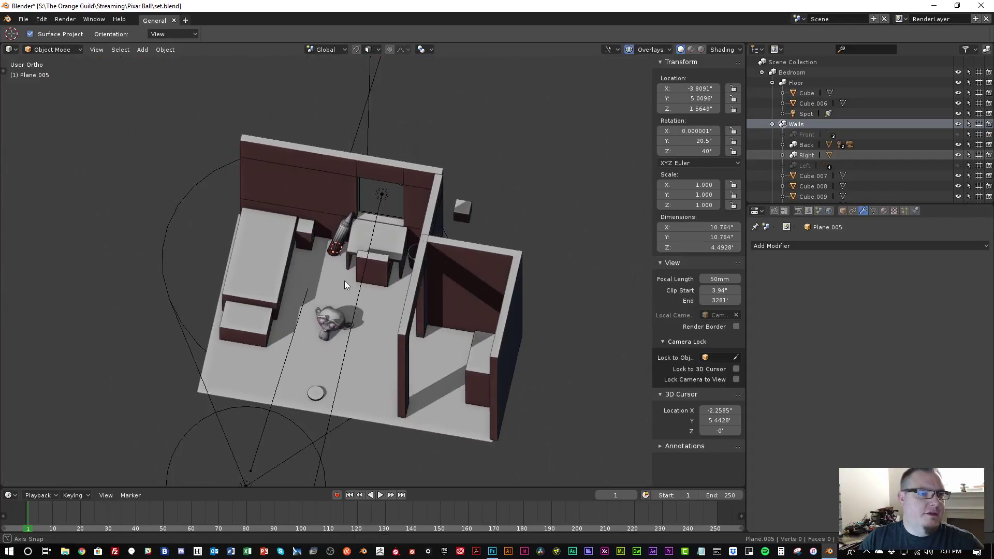
Duplicate the flat disc on the floor and move the copy about -2.81 ft on X and 10.8 ft on Y to the nightstand
scroll(331, 222, up, 4)
middle_drag(372, 200, 421, 209)
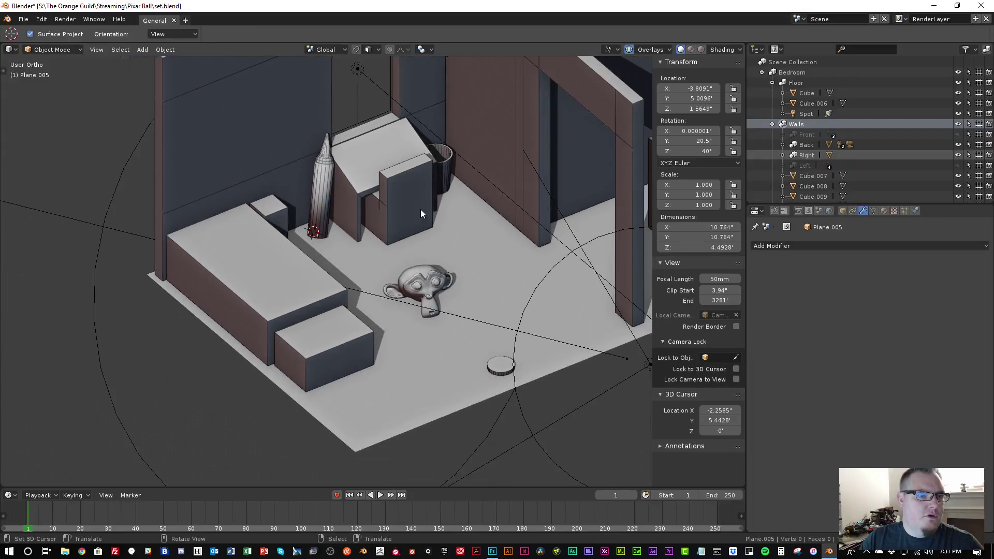
click(500, 366)
key(KP_7)
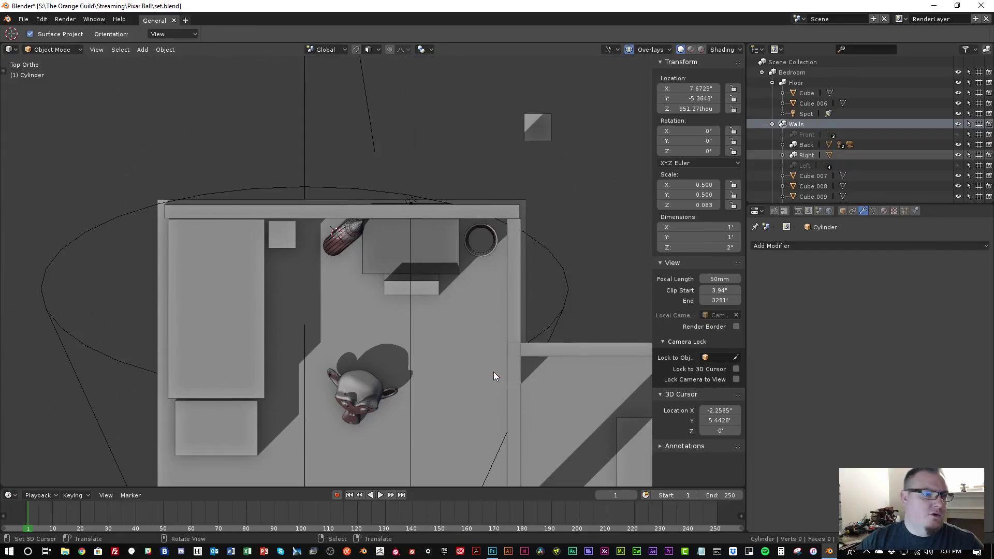
key(shift+d)
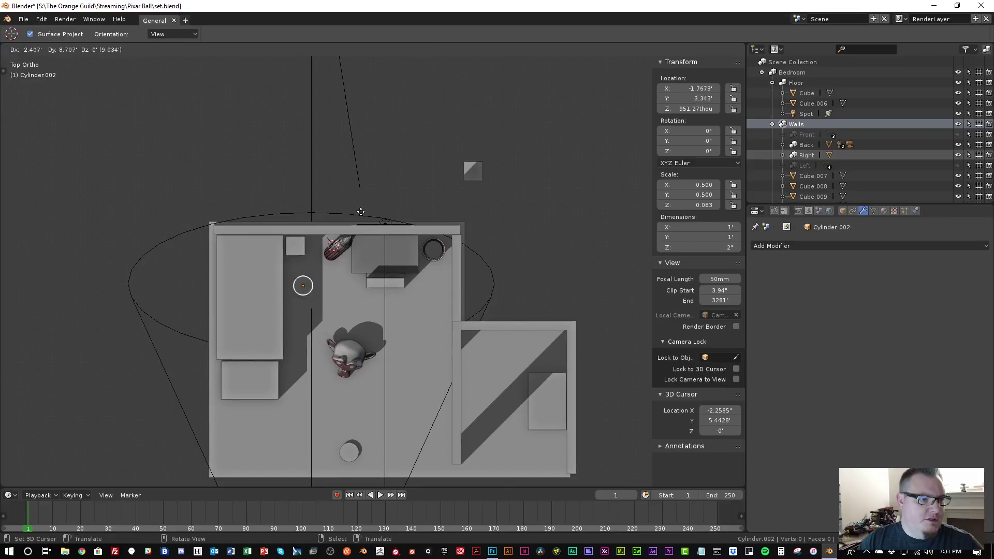
click(352, 176)
scroll(279, 227, up, 6)
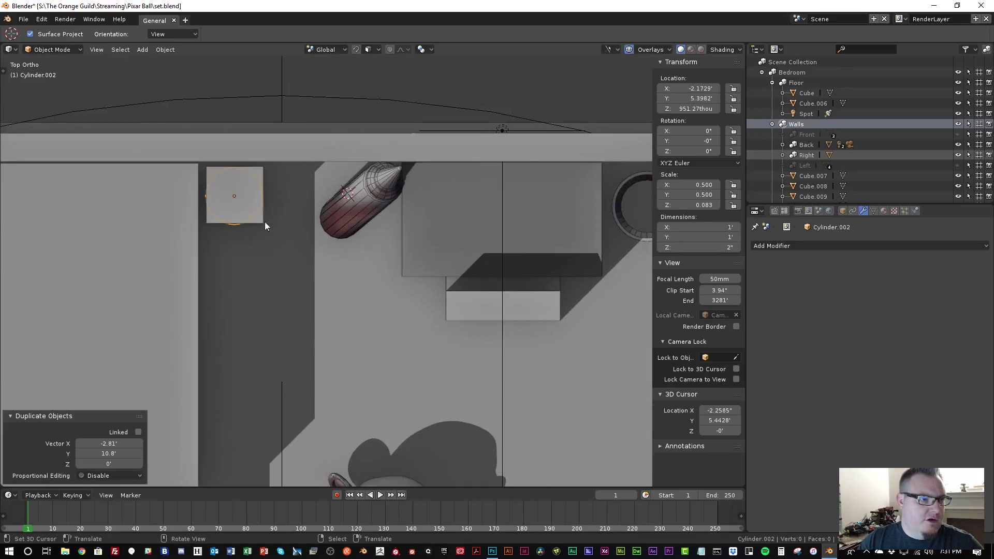
Snap the disc copy to the nightstand's top corner height, centred over it, and raise it about 1.99 inches along Z
key(g)
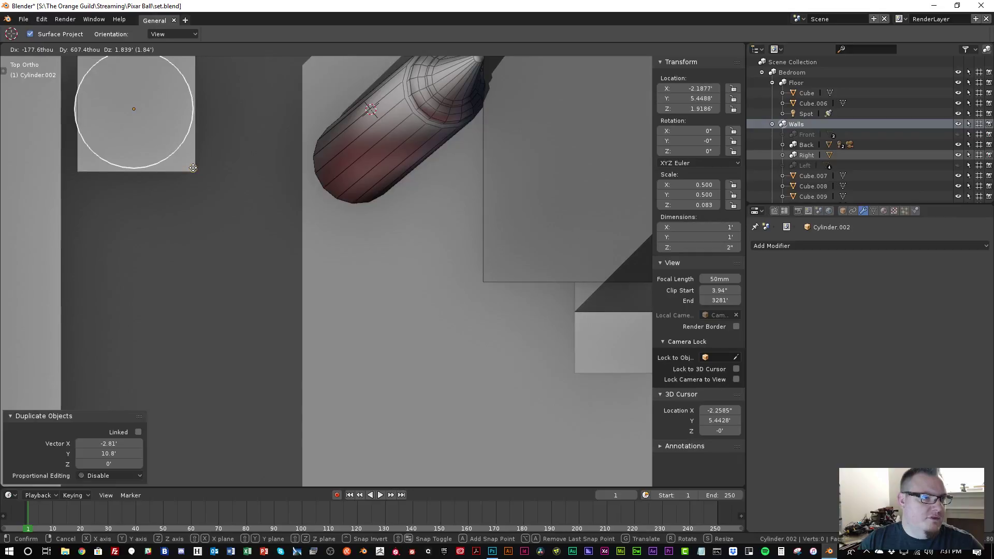
click(194, 170)
scroll(192, 165, down, 3)
middle_drag(194, 172, 278, 256)
key(g)
key(z)
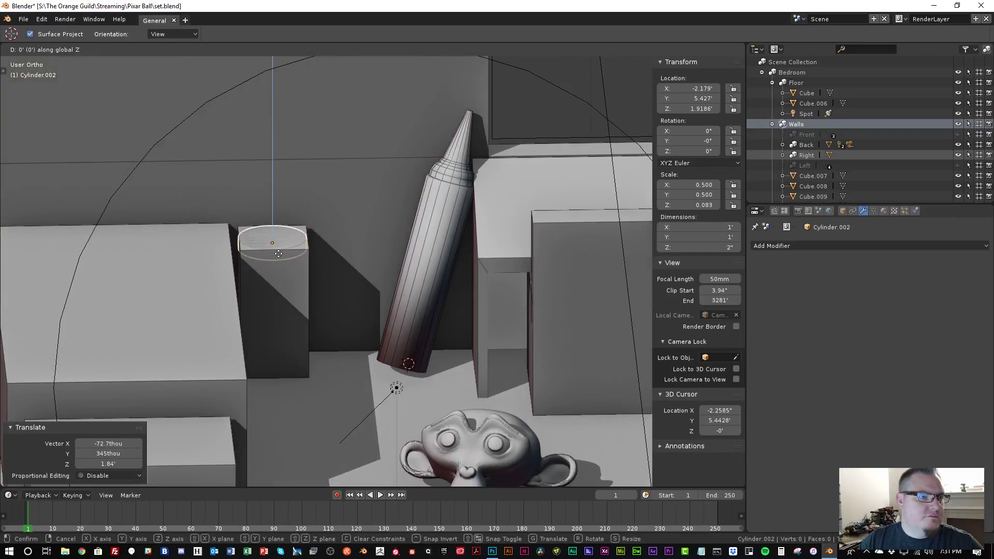
click(293, 149)
Scale the disc on the nightstand uniformly to about 0.486
key(KP_7)
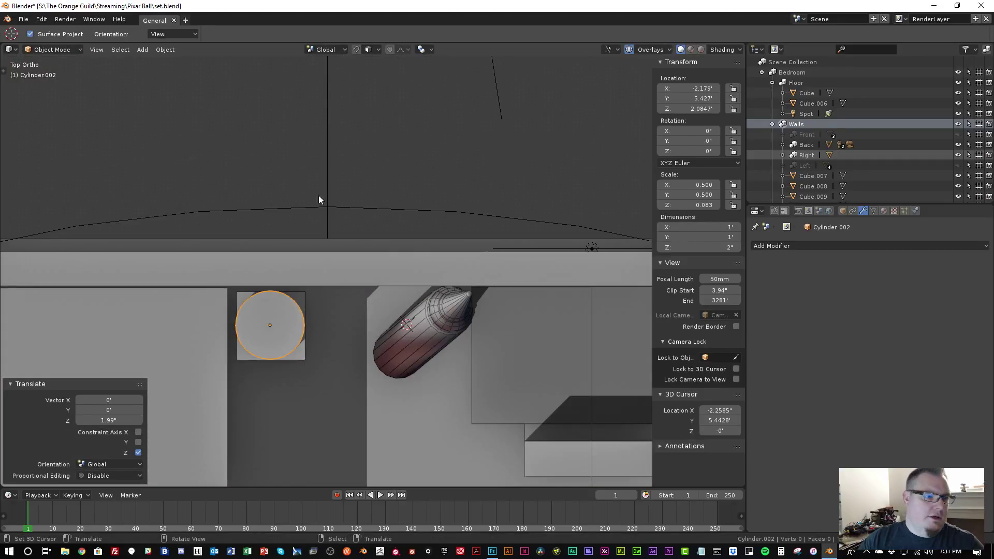
key(s)
right_click(250, 319)
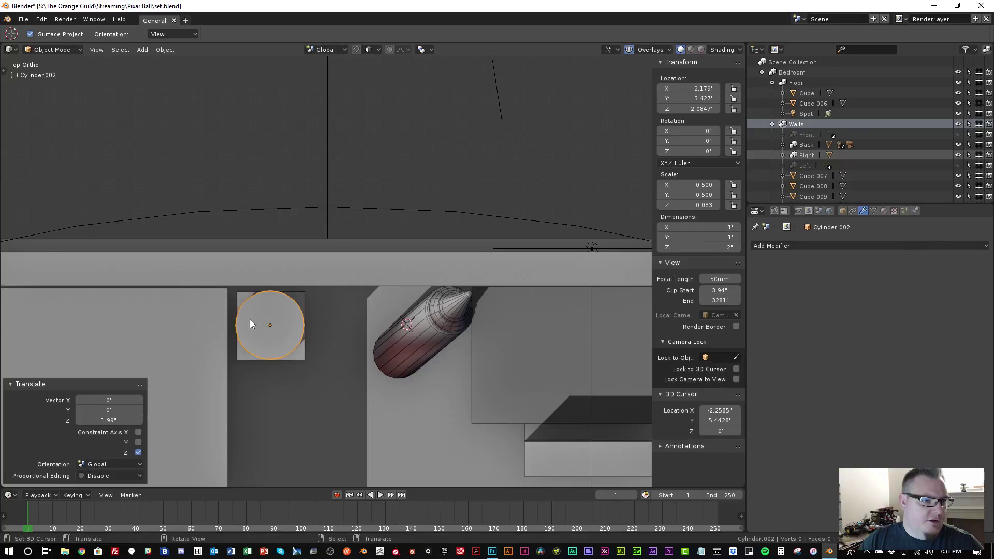
key(s)
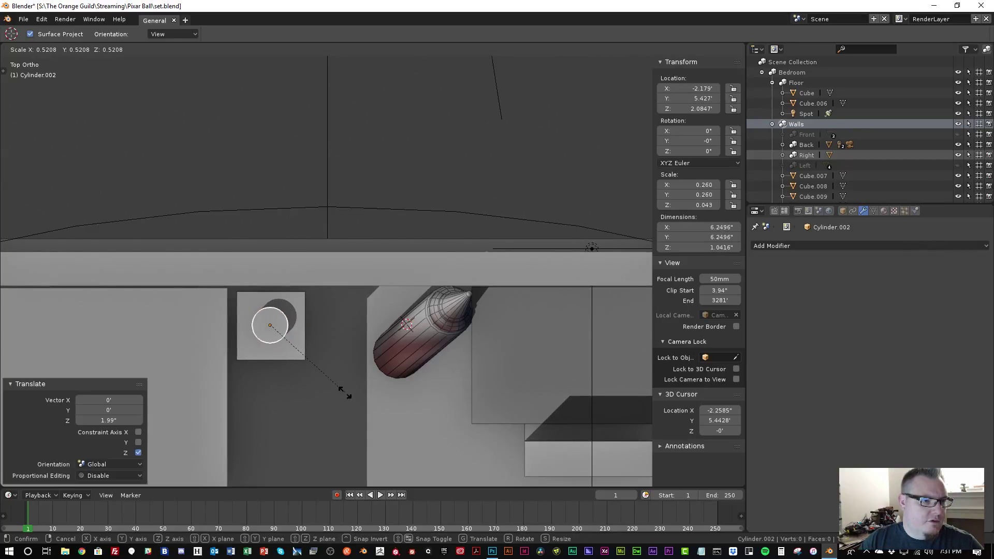
click(262, 352)
Shift the disc about 262 thou on X and 1 inch on Y, and lower it about 533 thou onto the nightstand
scroll(249, 352, up, 4)
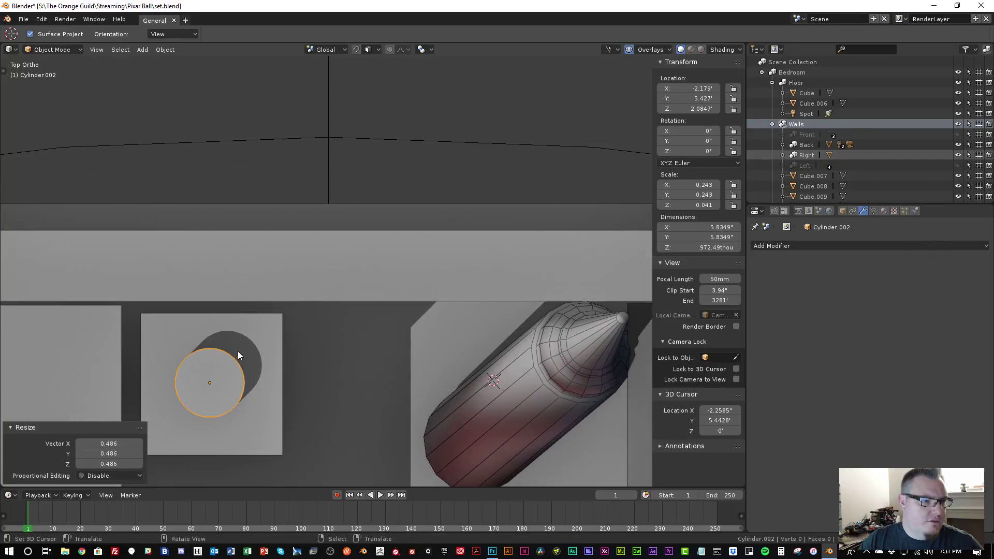
key(g)
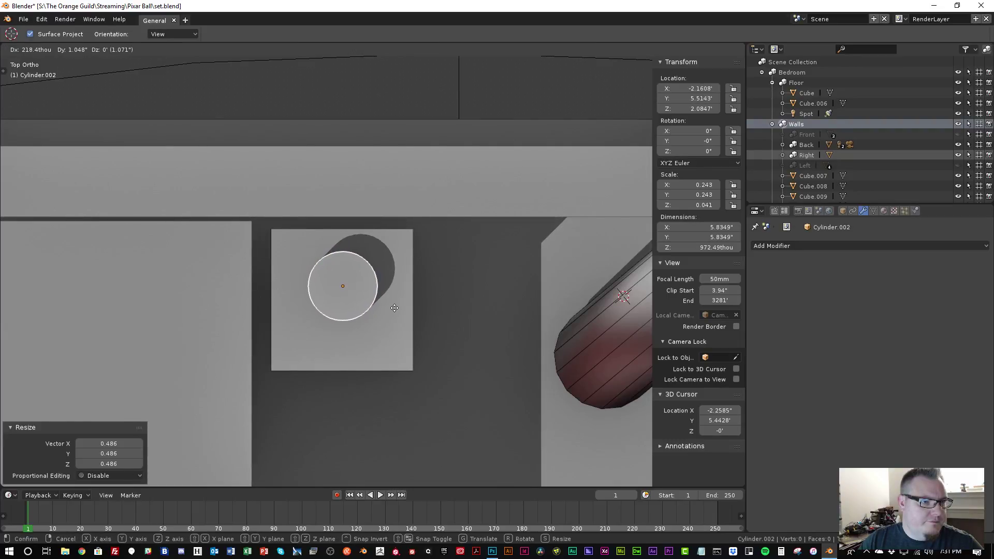
click(396, 309)
middle_drag(396, 308, 317, 256)
key(g)
key(z)
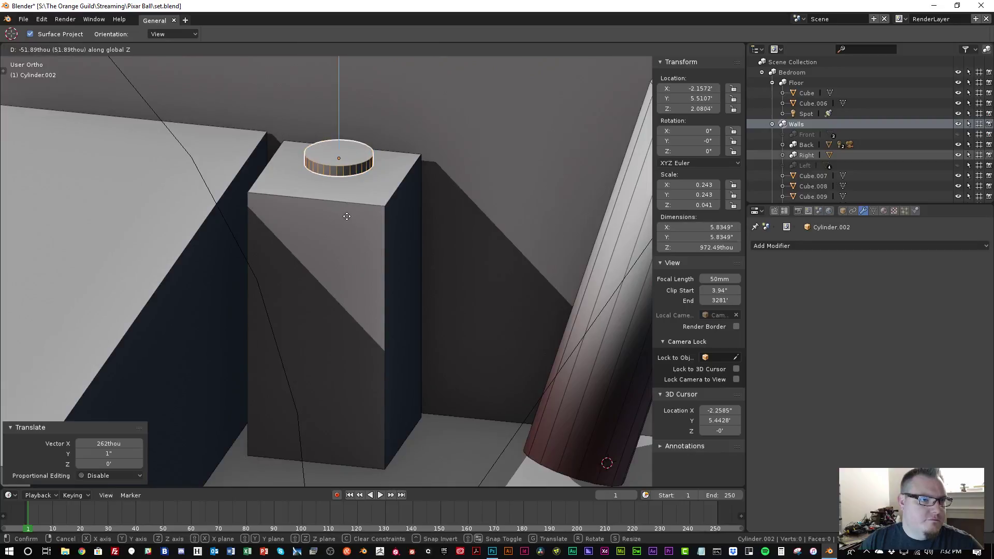
click(346, 259)
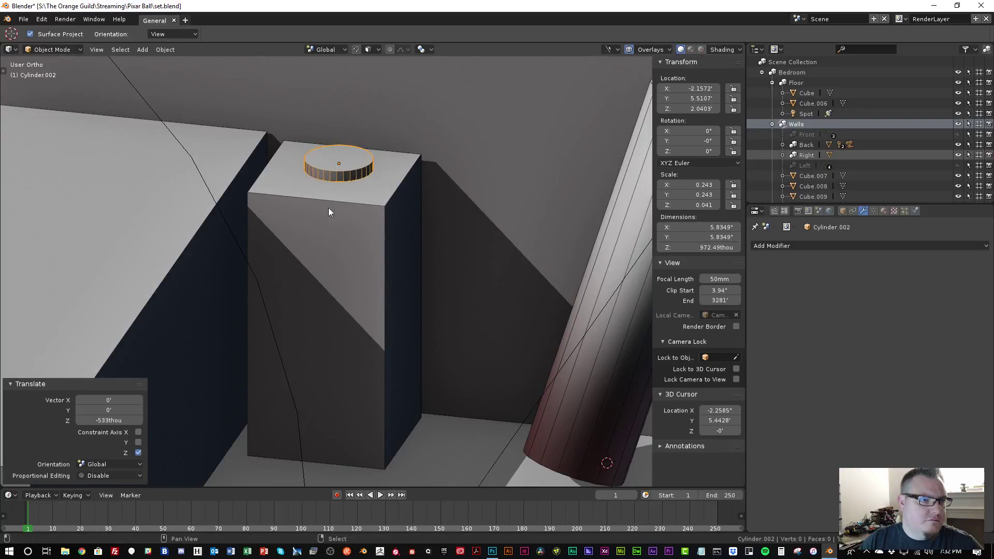
Scale the disc's top edge loop slightly inward in Edit Mode to taper its side
key(Tab)
scroll(357, 136, up, 3)
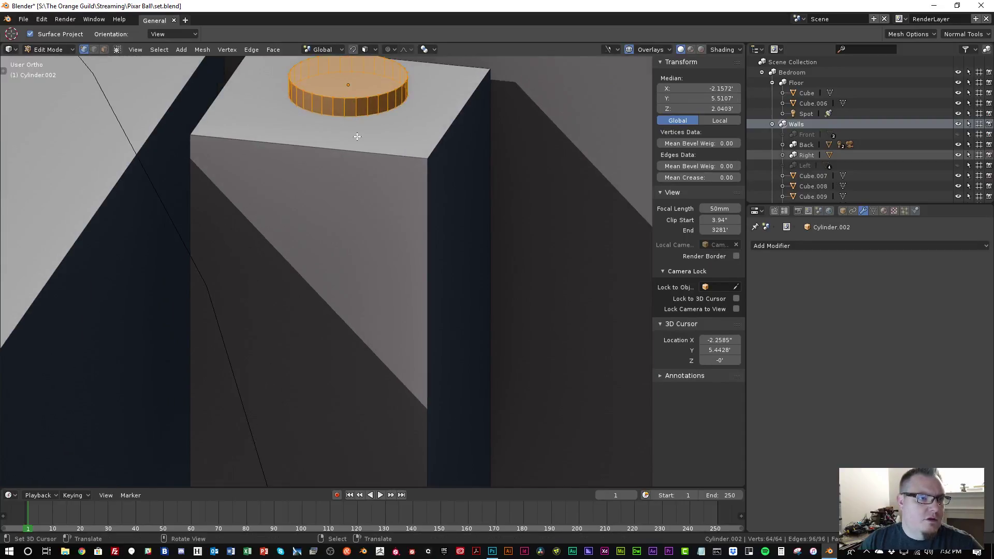
key(alt+a)
alt+right_click(363, 97)
shift+middle_drag(362, 97, 363, 172)
key(s)
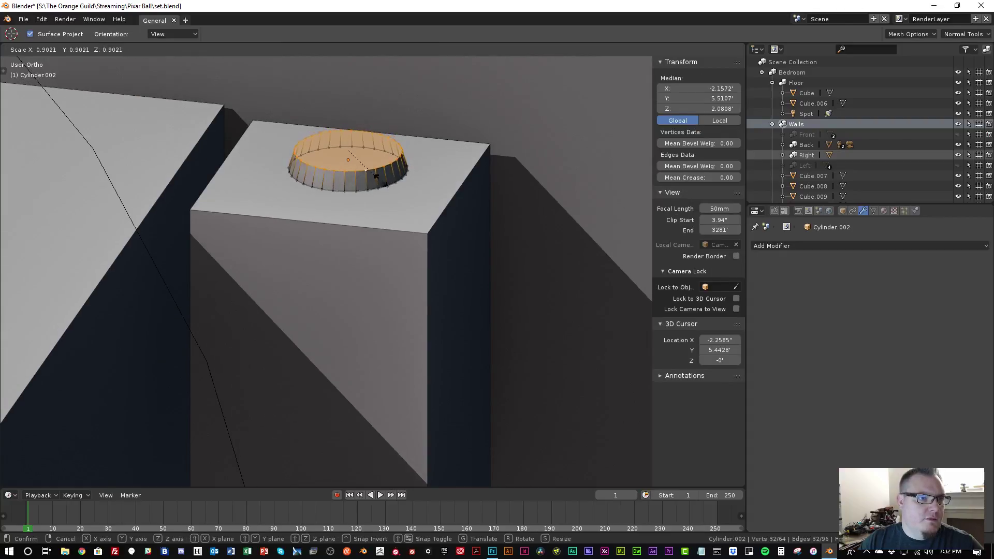
click(379, 195)
Add one centred loop cut around the disc's side and scale it slightly outward to round the profile
key(ctrl+r)
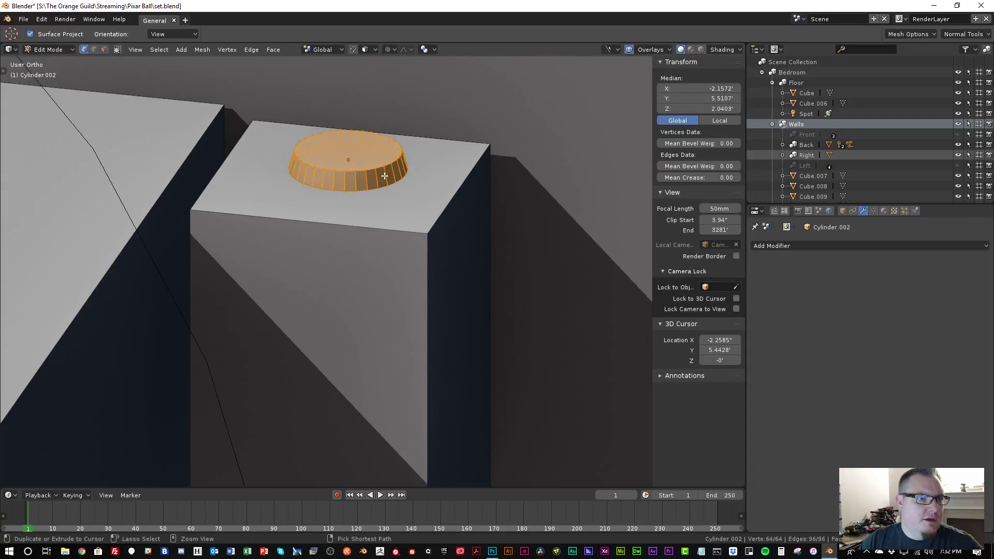
click(384, 176)
right_click(385, 176)
key(s)
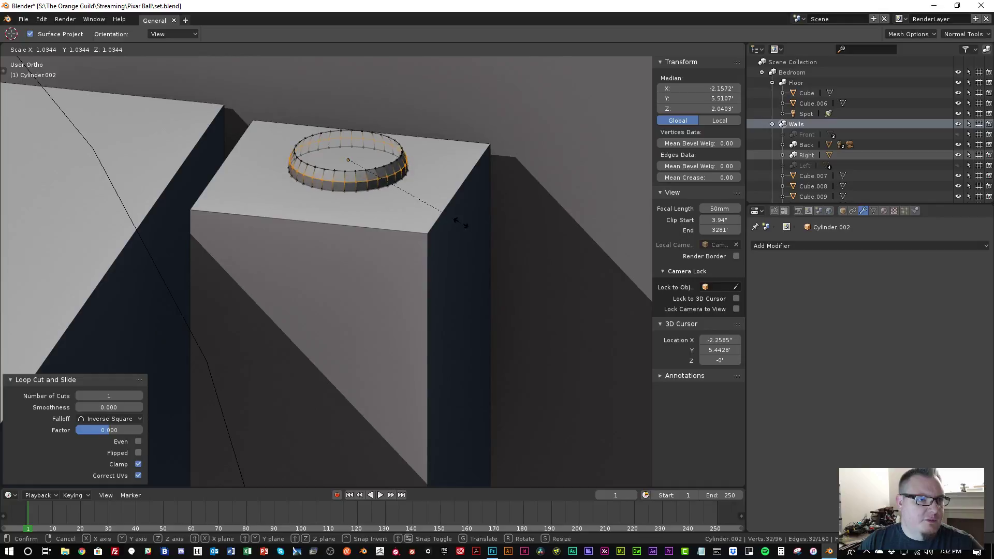
click(436, 203)
Duplicate the whole disc mesh within Edit Mode and scale the copy to about 0.145 at its centre
scroll(353, 165, down, 1)
key(alt+a)
scroll(360, 162, up, 2)
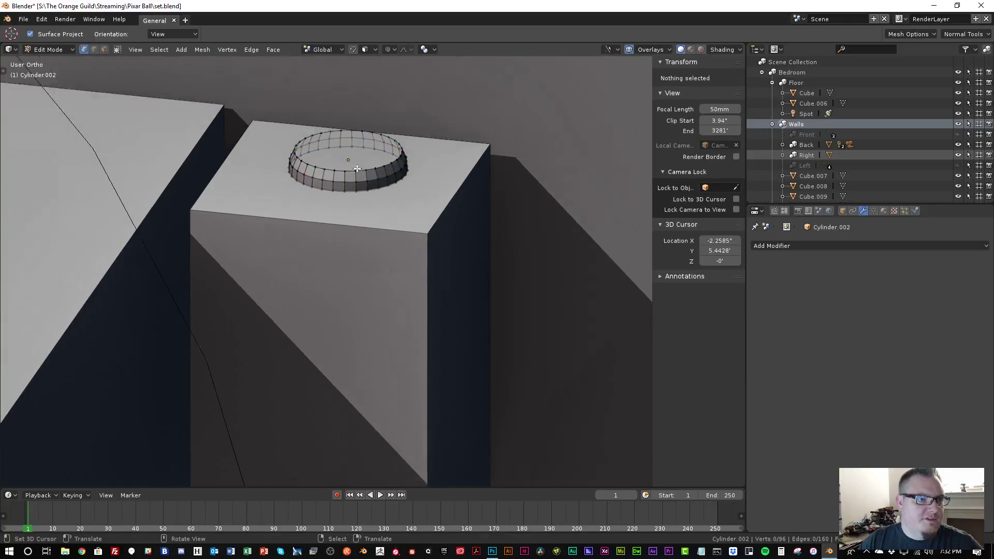
key(l)
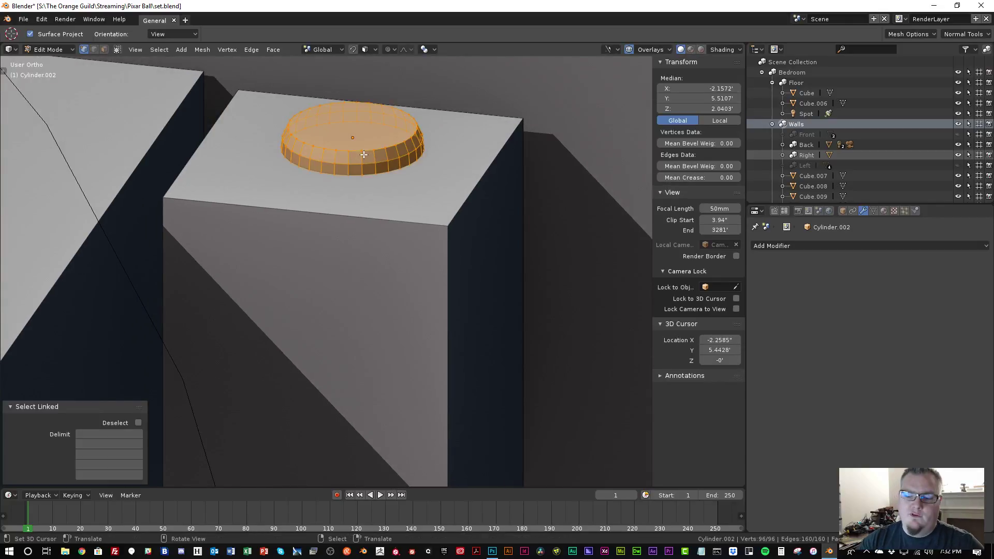
key(KP_7)
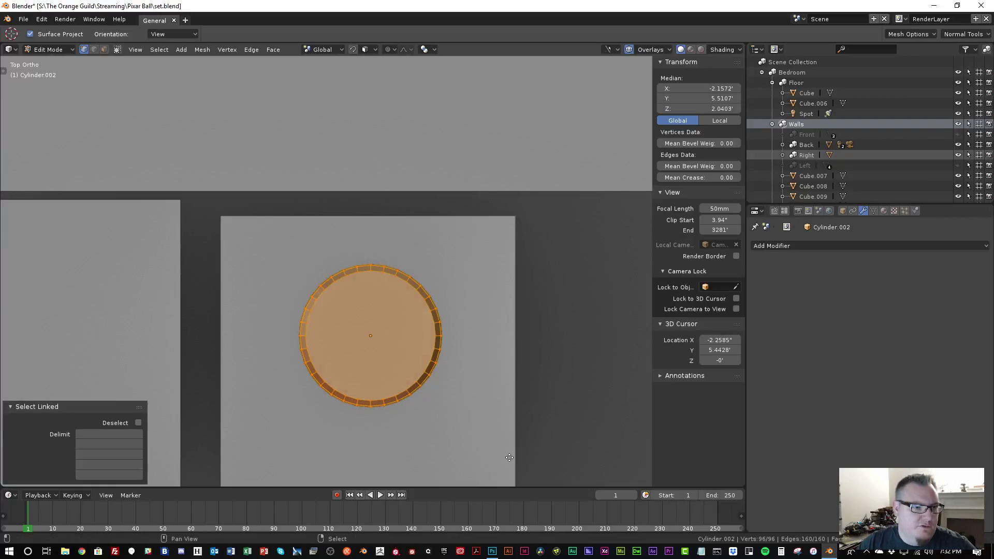
key(shift+d)
key(s)
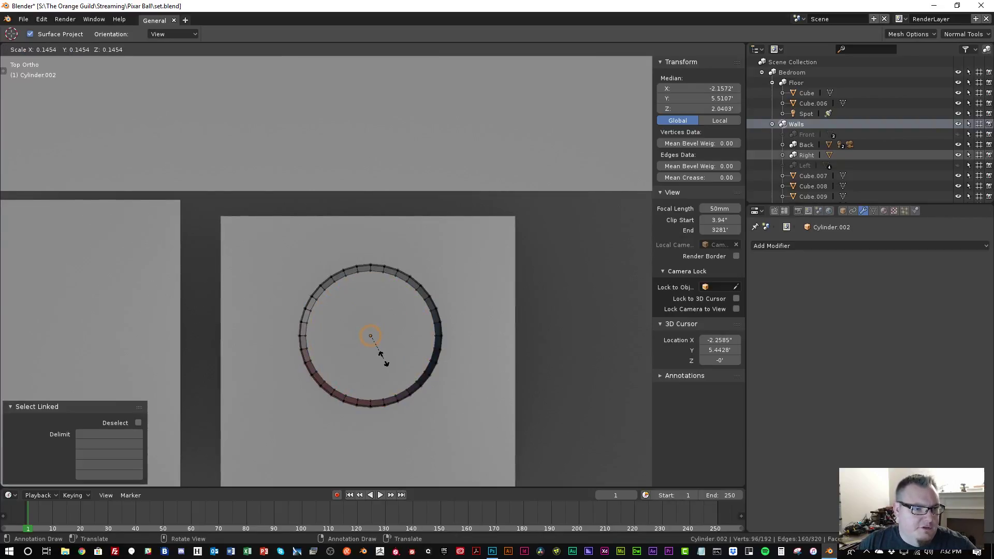
click(385, 361)
Raise the small disc copy about 7.08 inches along Z above the base, and bring it back down about 2.2 inches
middle_drag(384, 374, 361, 333)
key(g)
key(z)
click(340, 222)
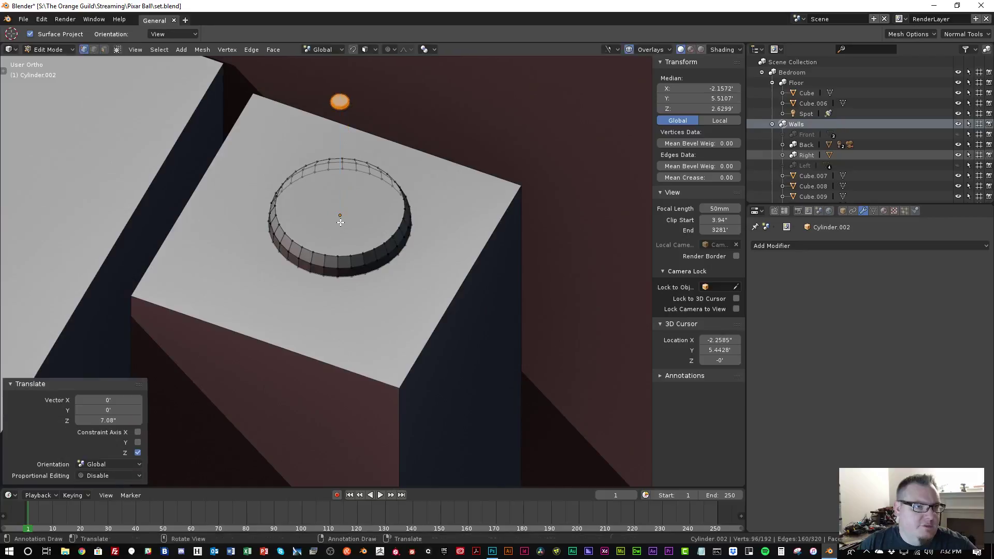
scroll(341, 222, down, 4)
shift+middle_drag(355, 179, 364, 280)
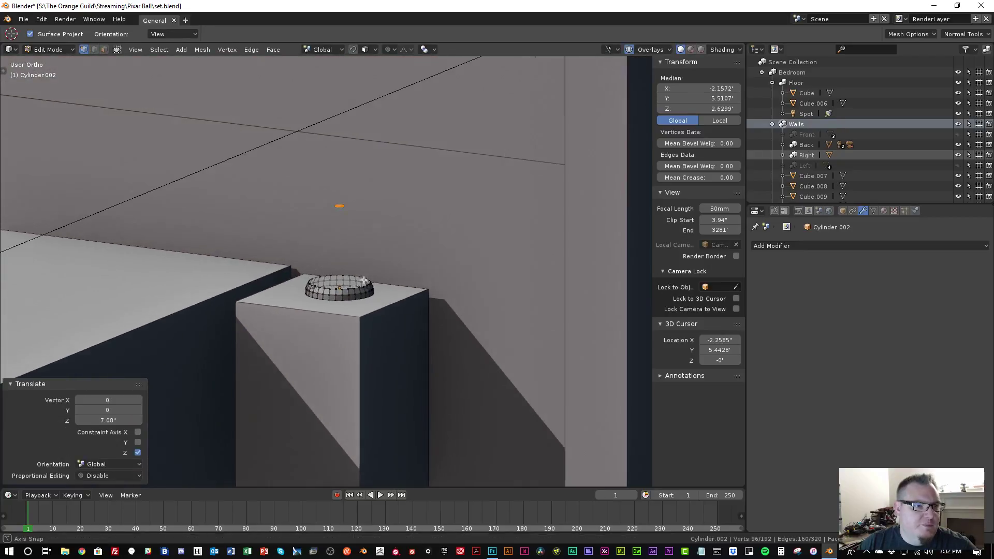
key(g)
key(z)
click(346, 250)
Pull the small disc's bottom edge loop down about 4.41 inches along Z to form a lamp stem reaching the base
scroll(339, 233, up, 6)
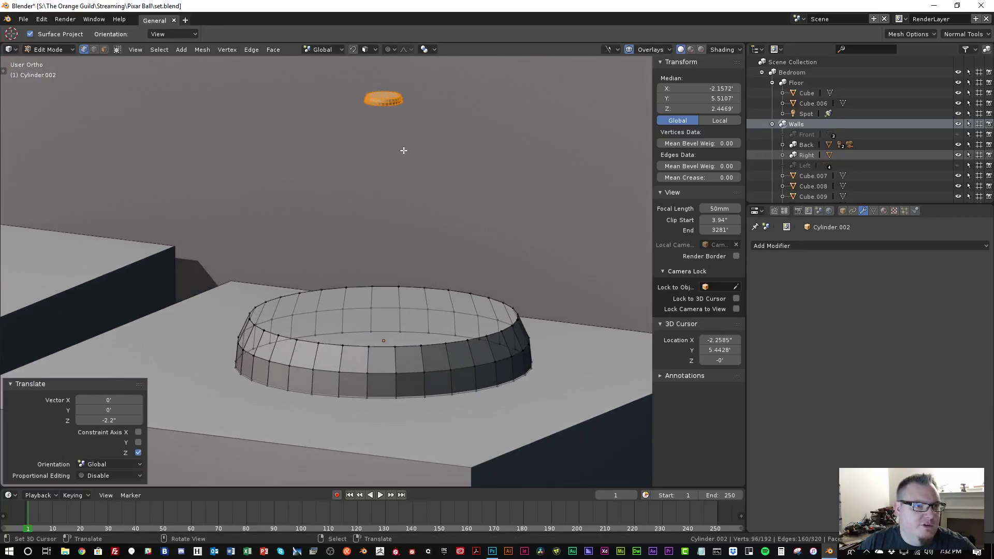
scroll(399, 104, up, 3)
shift+middle_drag(399, 105, 367, 370)
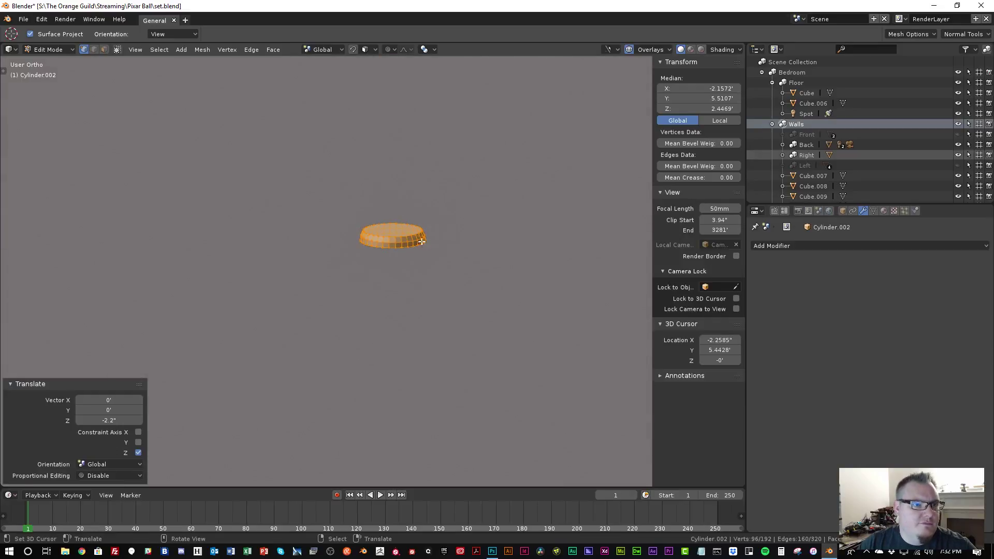
key(a)
key(alt+a)
key(a)
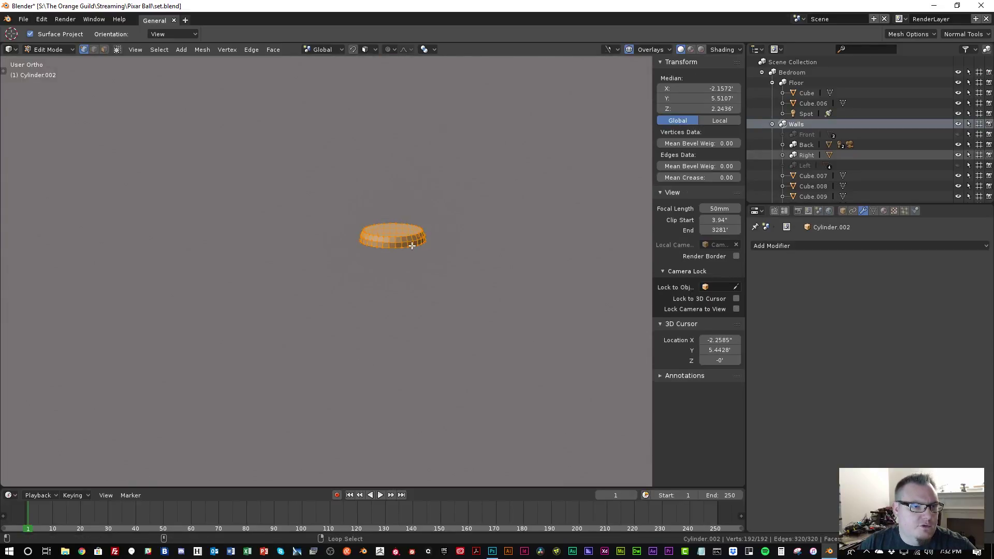
key(a)
alt+right_click(411, 247)
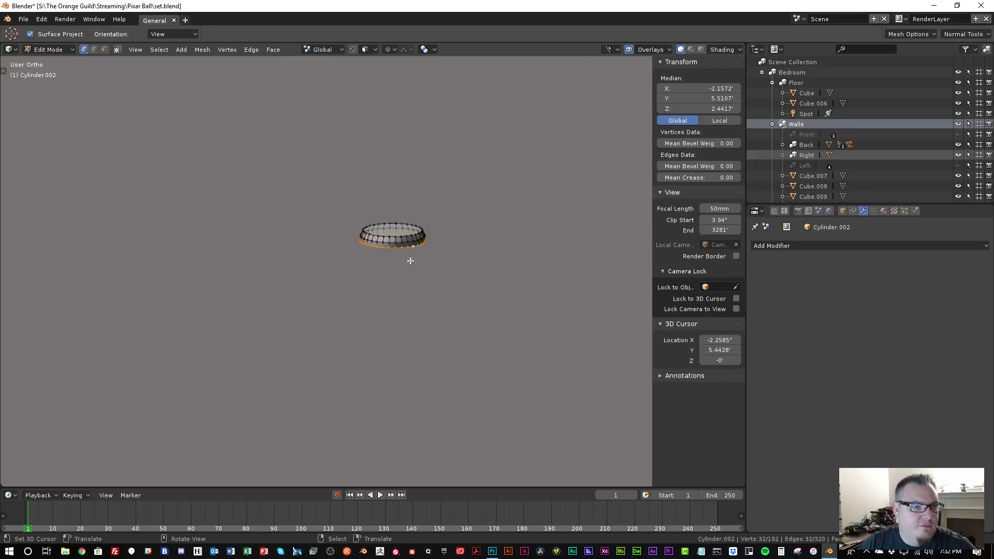
scroll(408, 260, down, 7)
key(g)
key(z)
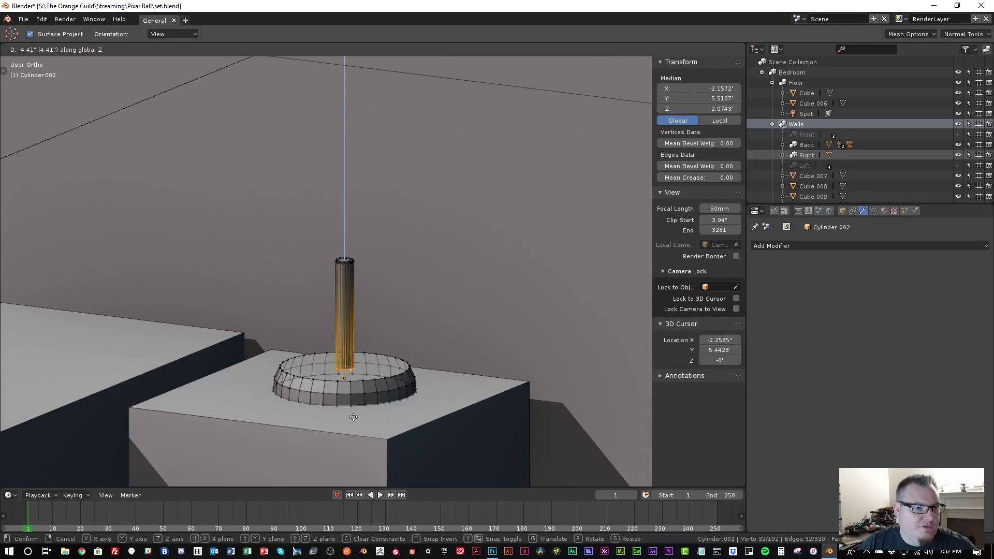
click(353, 417)
key(Tab)
scroll(342, 352, down, 4)
middle_drag(340, 346, 360, 373)
Duplicate the lamp's base disc and raise the copy along Z to just above the stem's top
key(Tab)
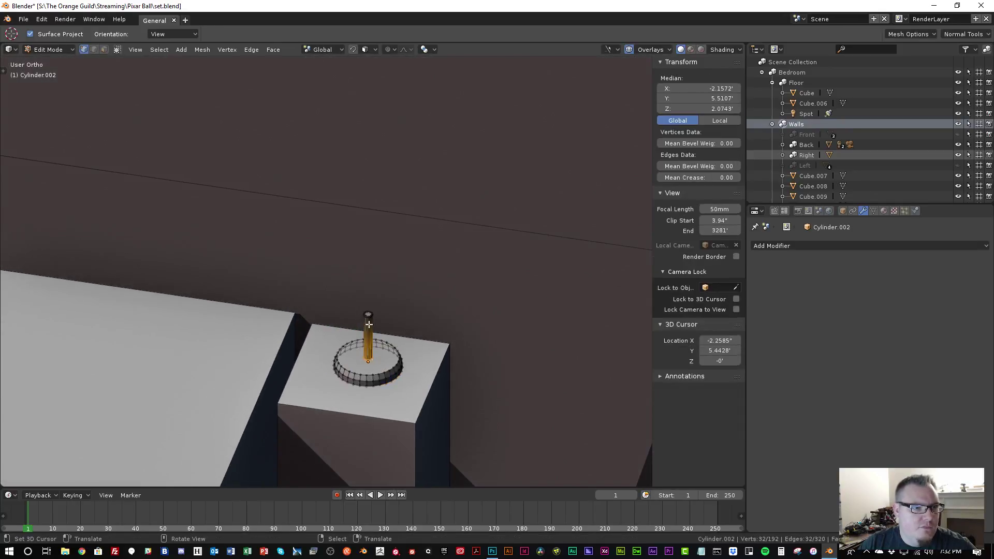
scroll(368, 324, up, 5)
shift+middle_drag(445, 414, 424, 290)
key(a)
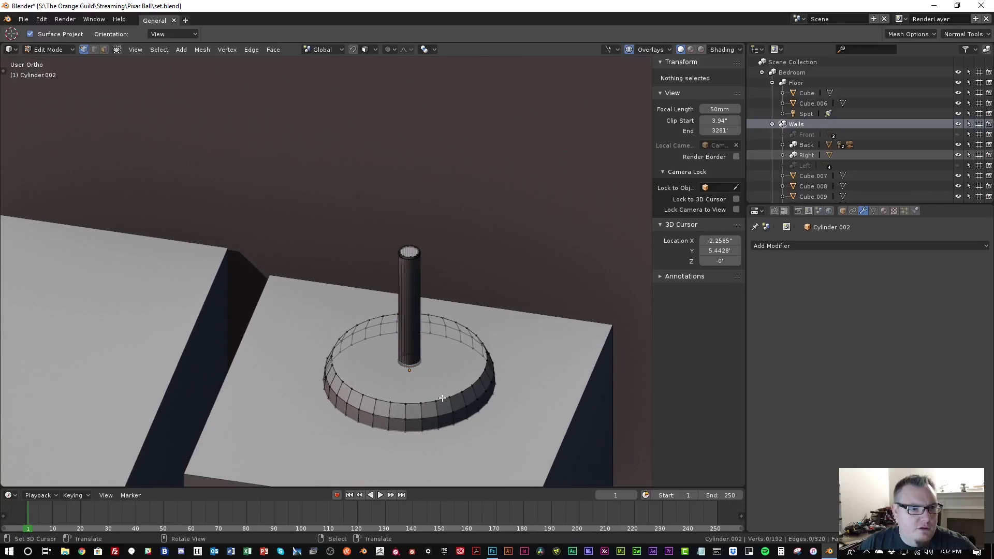
key(l)
key(g)
key(z)
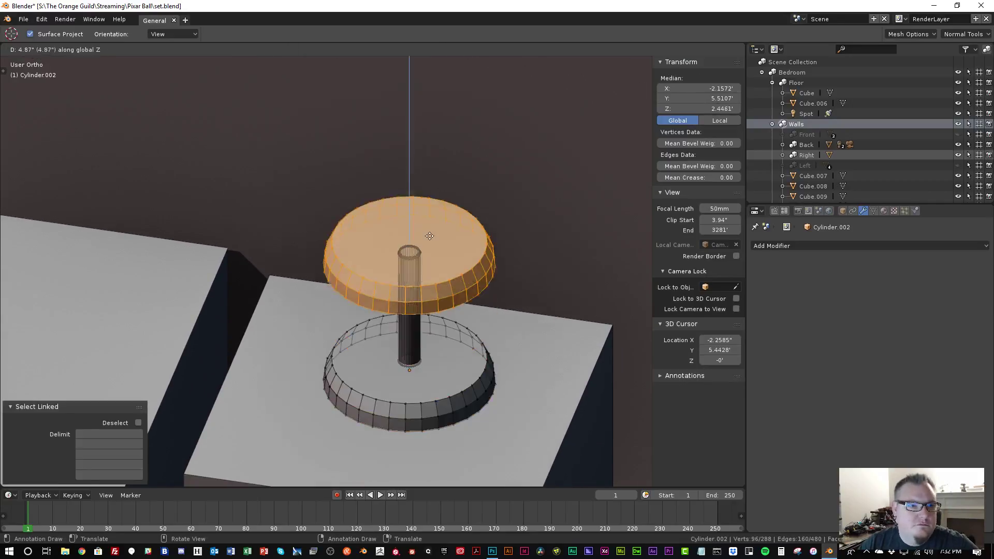
click(431, 184)
Extrude the upper disc's bottom edge loop down about 3.98 inches and scale it outward to form a flared lampshade
middle_drag(431, 185, 369, 221)
key(a)
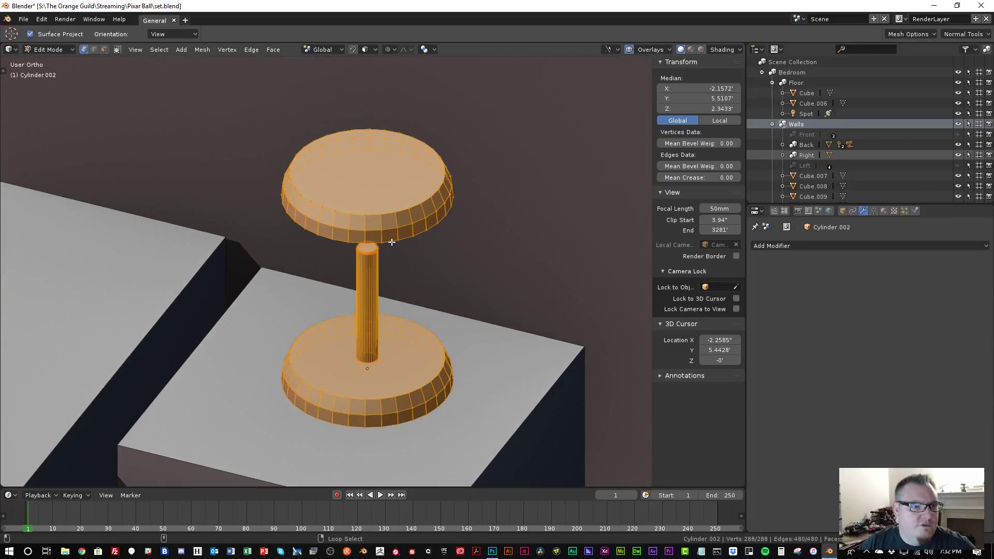
key(a)
alt+right_click(392, 241)
scroll(363, 279, down, 3)
middle_drag(363, 279, 378, 259)
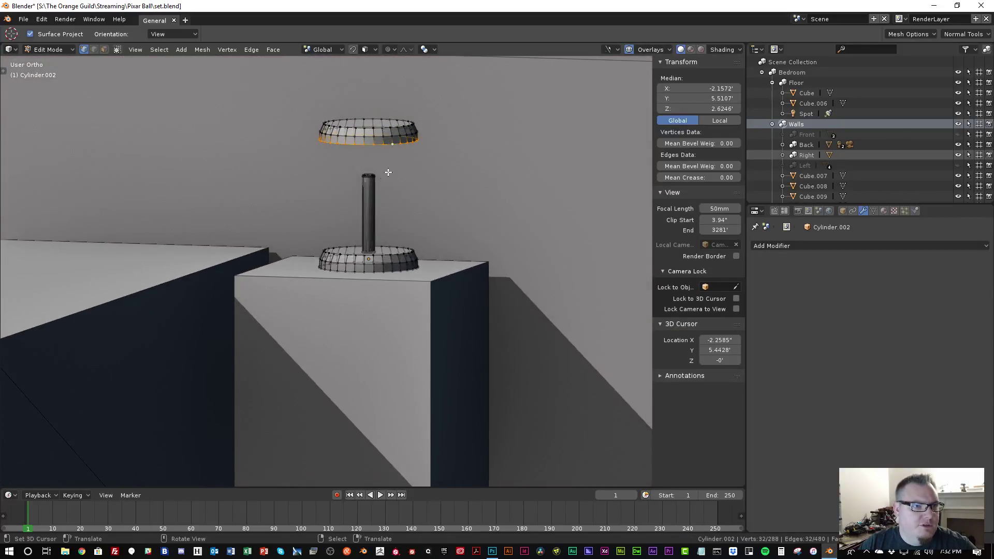
key(e)
click(383, 249)
key(s)
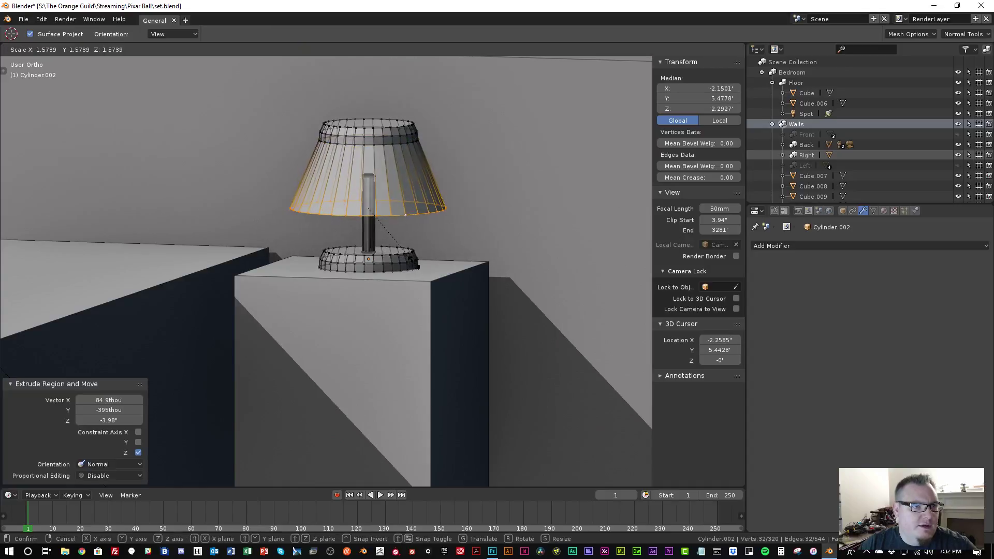
click(407, 251)
Scale the edge loop just below the lampshade's top rim outward to about 1.04
key(a)
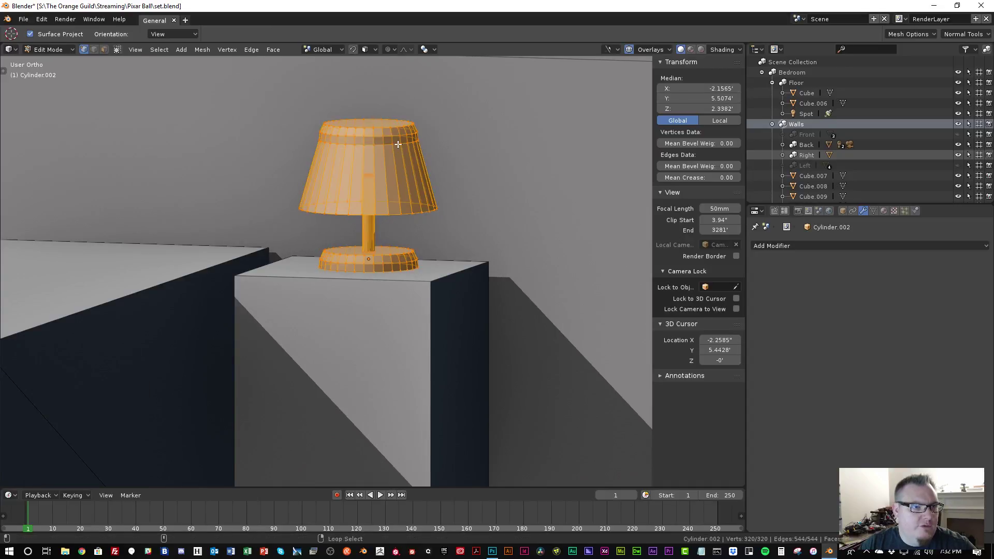
key(alt+a)
alt+click(398, 144)
key(s)
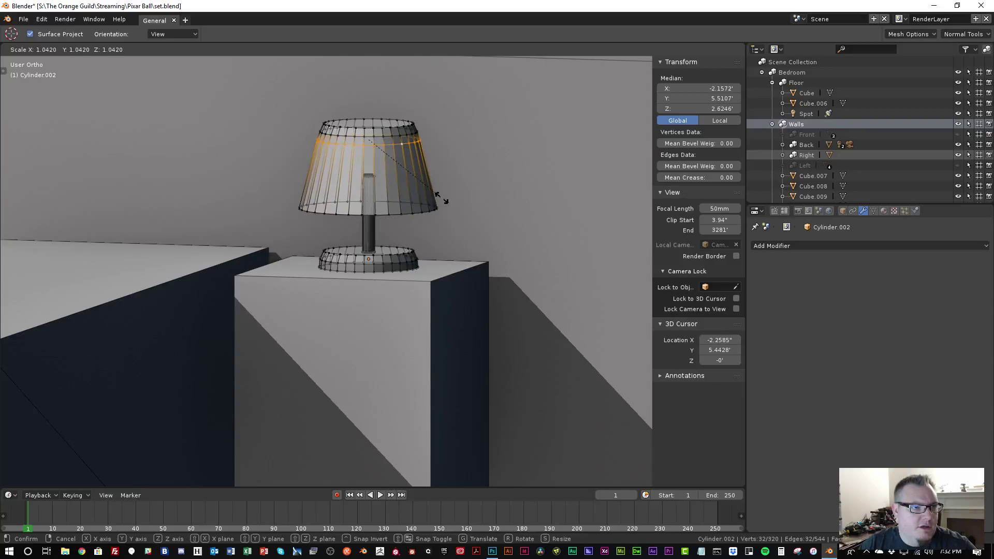
click(443, 199)
Extrude the lampshade's bottom edge loop inward at a scale of about 0.898 to form an inner rim
key(a)
key(alt+a)
alt+click(410, 213)
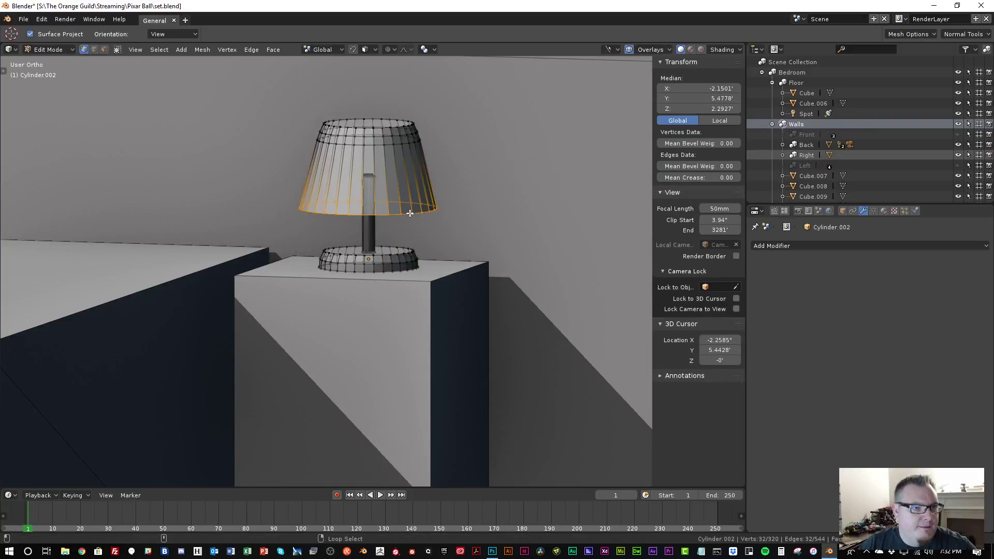
key(s)
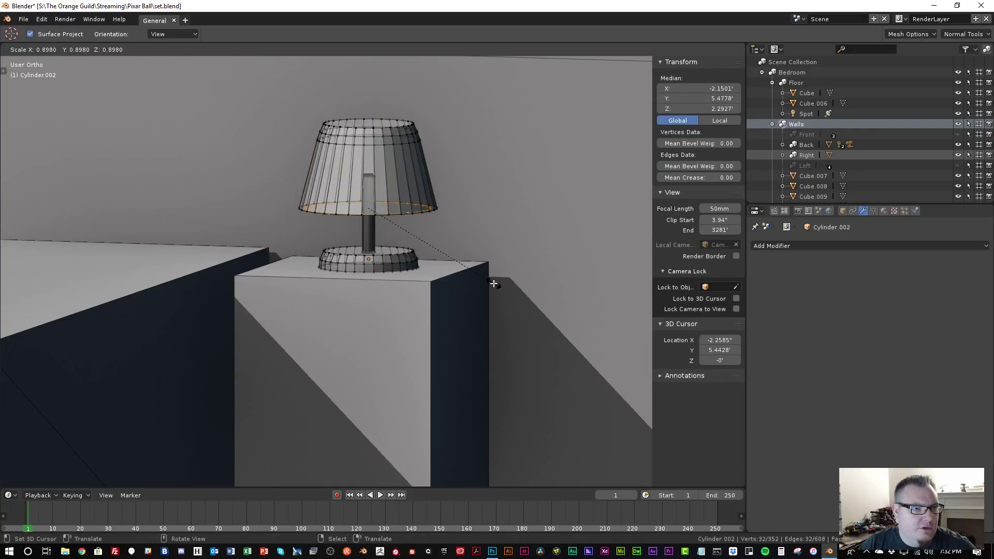
click(493, 283)
Scale the inner rim loop up to about 1.05 and lower it slightly along Z
key(e)
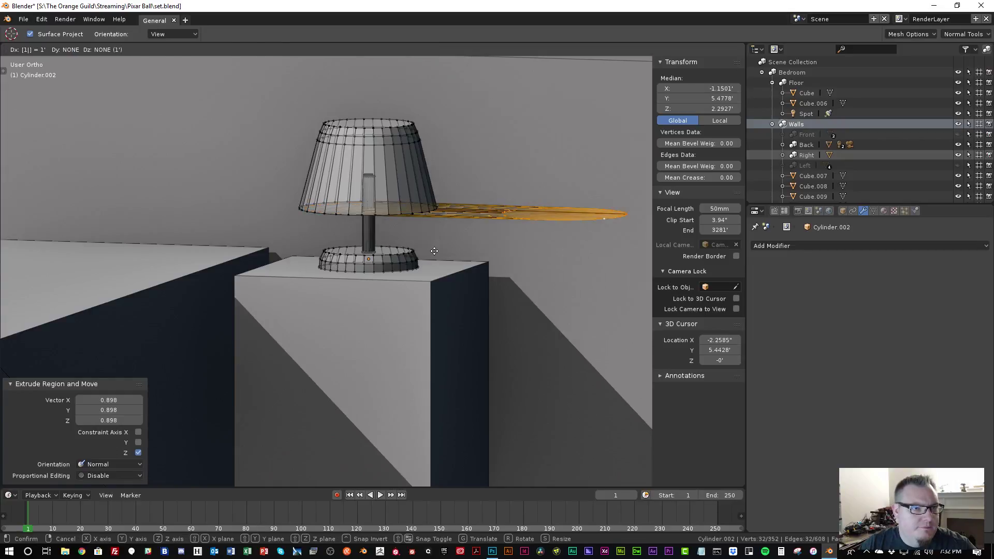
key(Escape)
key(s)
click(472, 251)
key(g)
key(z)
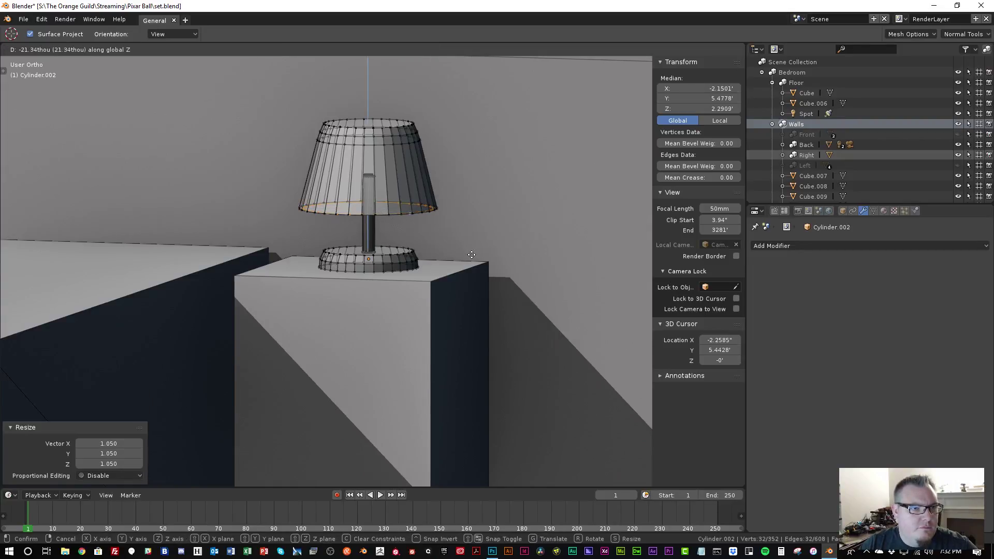
click(470, 261)
key(e)
click(469, 256)
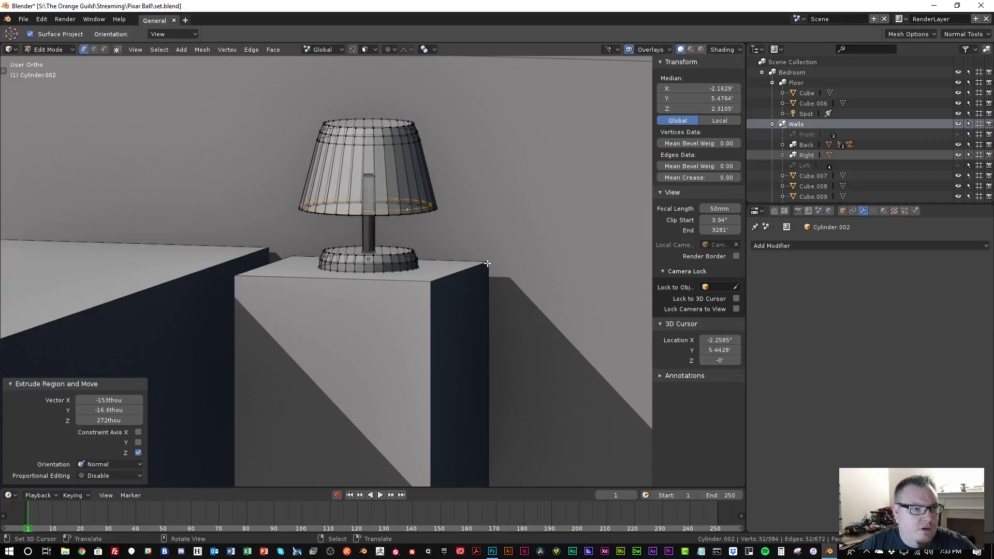
key(ctrl+z)
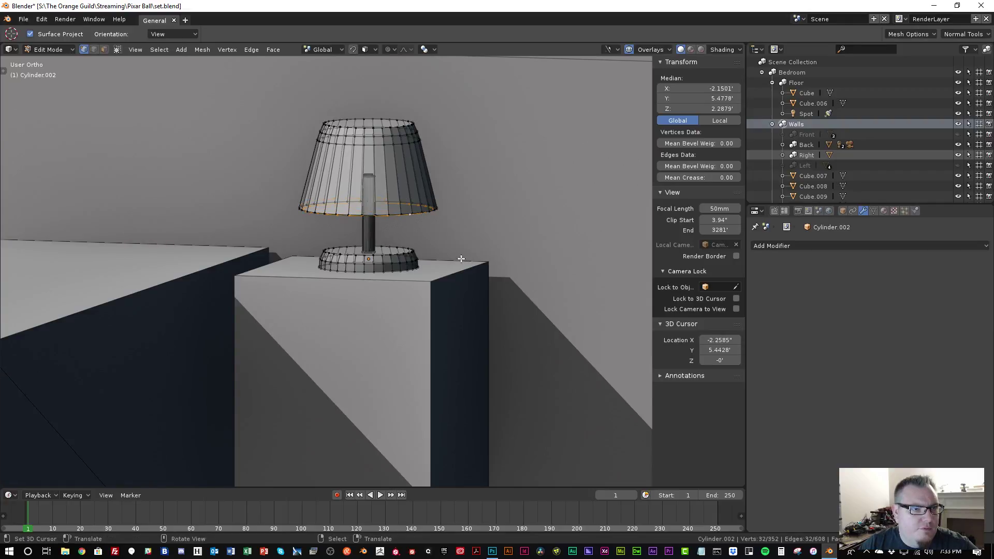
key(g)
key(z)
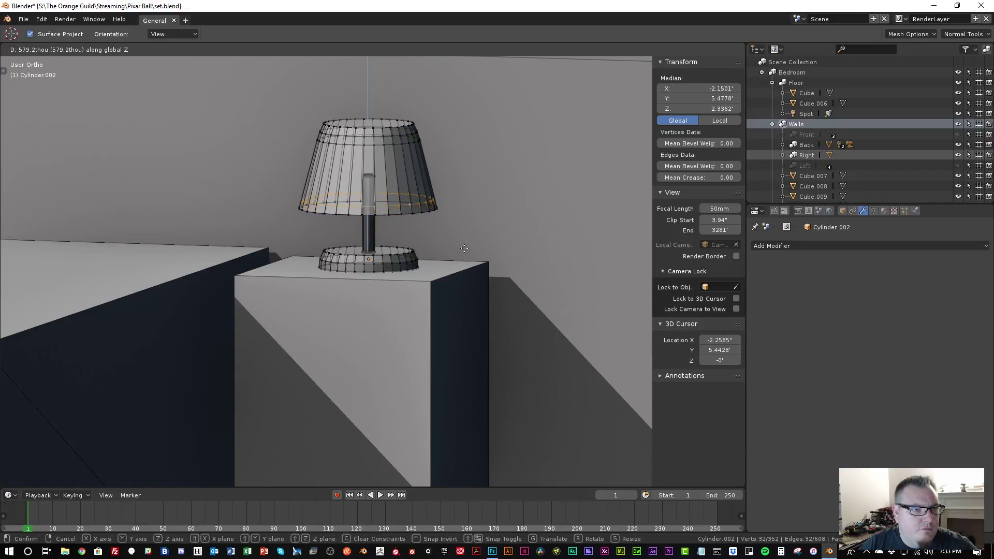
click(465, 249)
middle_drag(388, 211, 393, 197)
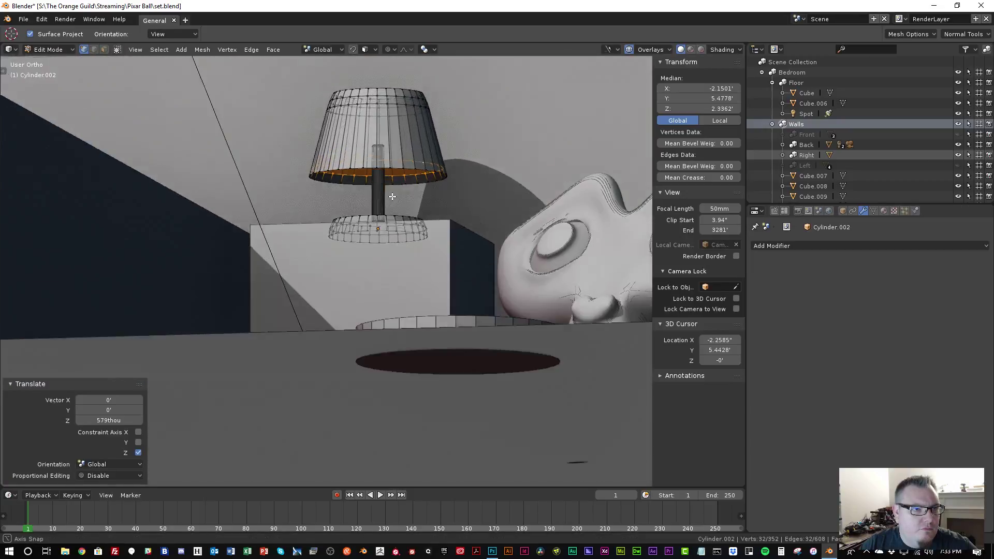
key(ctrl+z)
Extrude the lampshade's inner rim loop up about 336 thou along Z to give the shade wall thickness
key(g)
key(z)
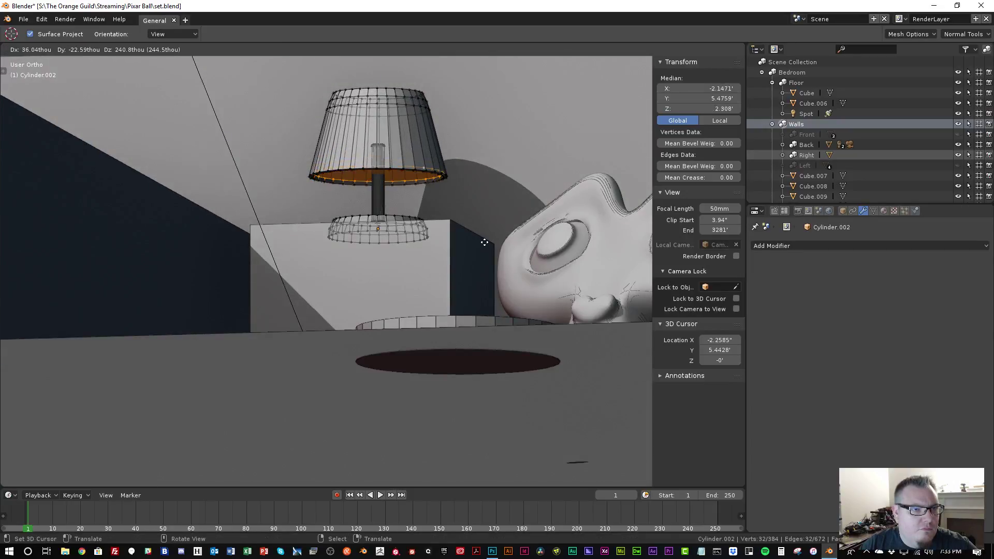
click(482, 240)
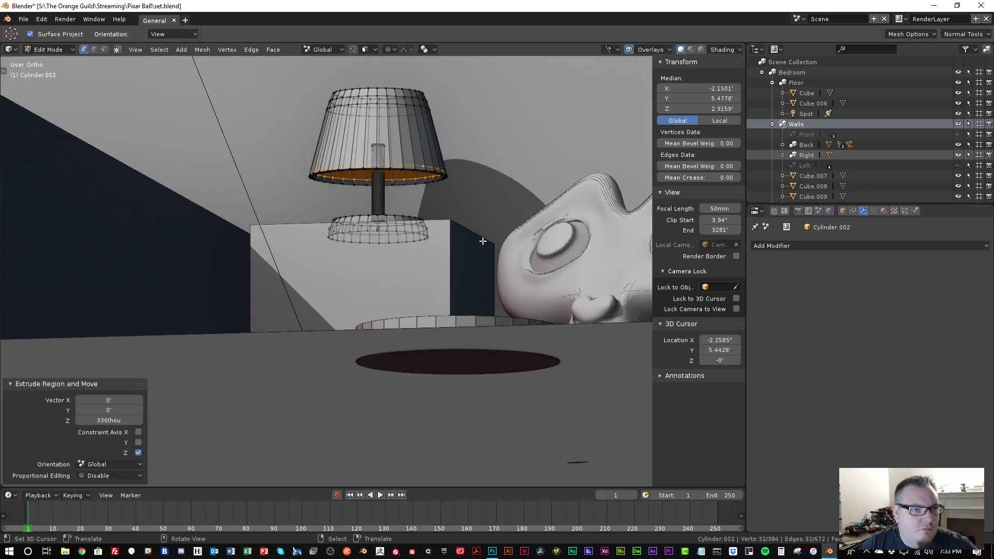
In face selection, select the lampshade's top face and inset it about 683 thou
middle_drag(376, 78, 392, 214)
key(ctrl+Tab)
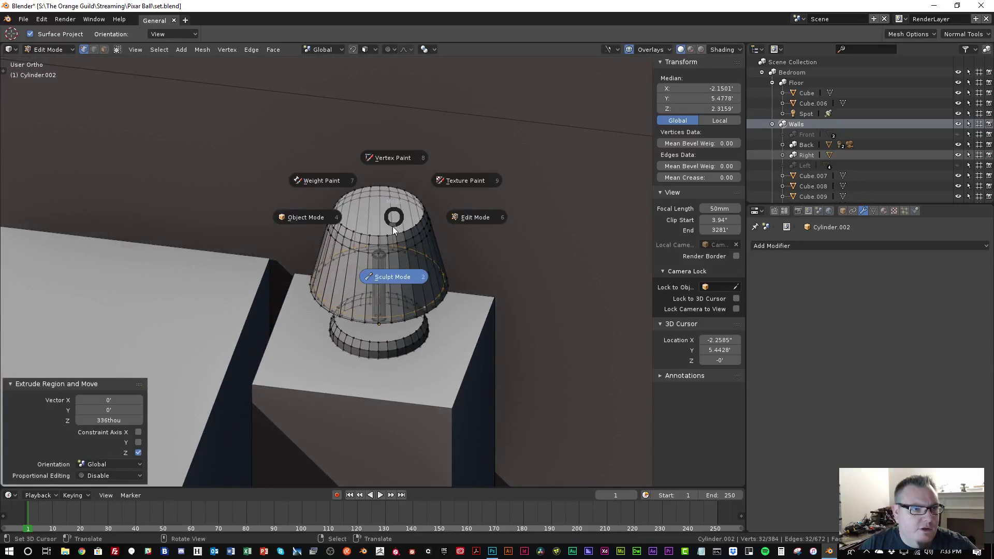
key(Escape)
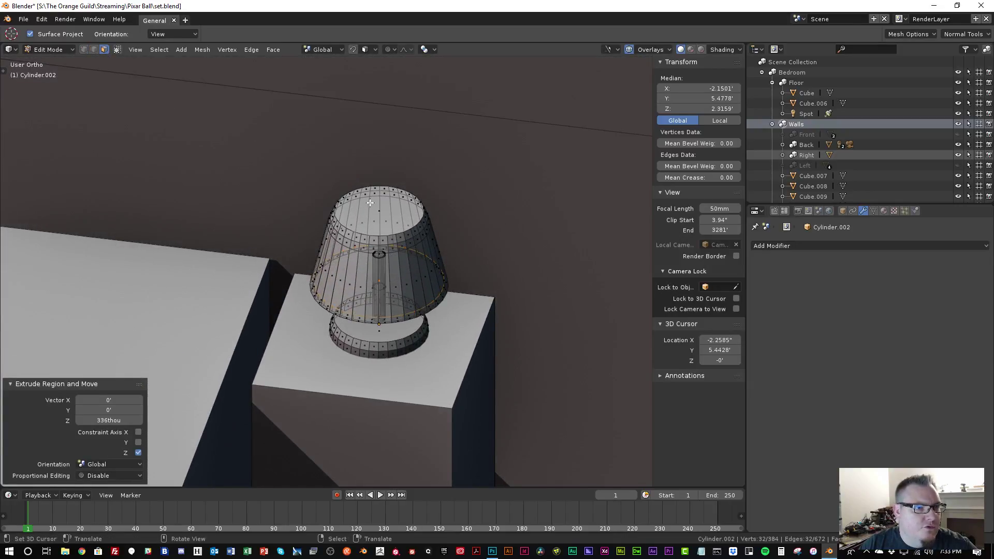
click(379, 210)
scroll(429, 237, up, 2)
key(i)
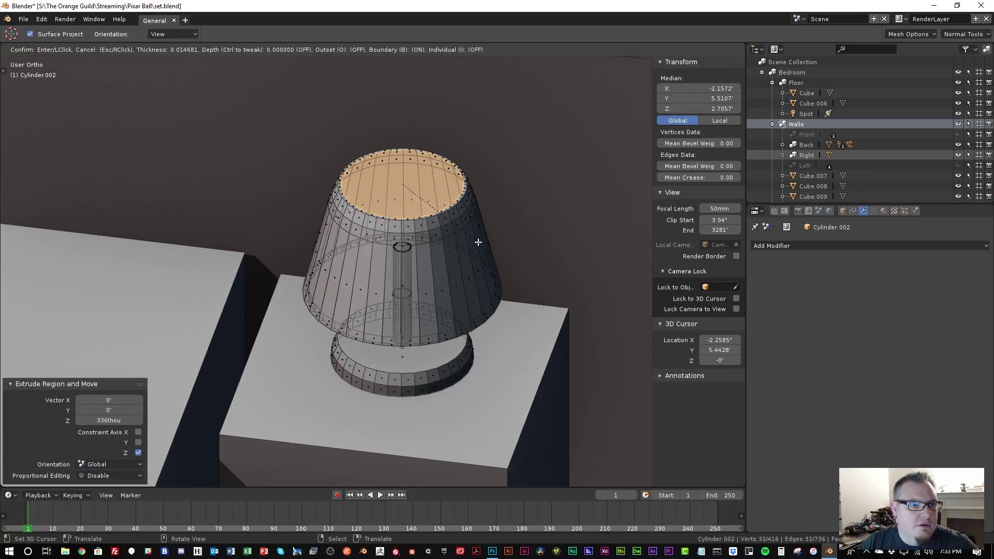
click(476, 240)
Extrude the inset top face down about 609 thou into the shade and delete the face to leave an opening
key(e)
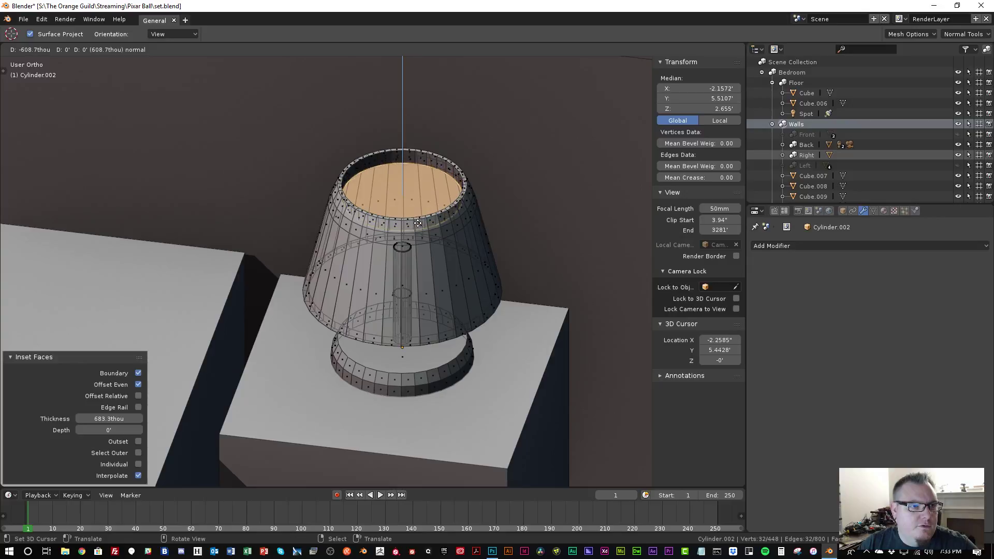
click(418, 223)
key(x)
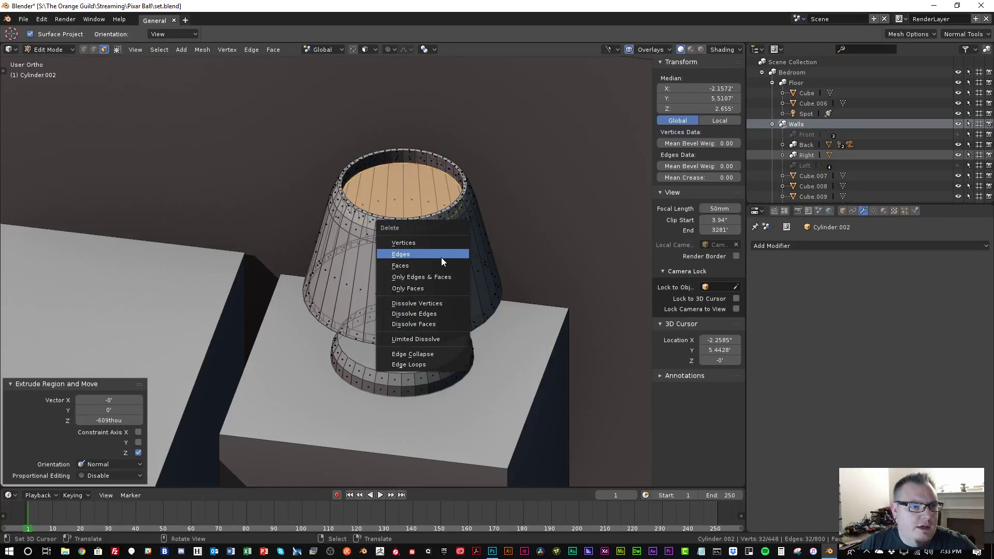
click(442, 263)
Return to Object Mode and apply smooth shading to the whole lamp
scroll(414, 270, down, 5)
key(Tab)
middle_drag(394, 275, 346, 245)
scroll(382, 271, down, 2)
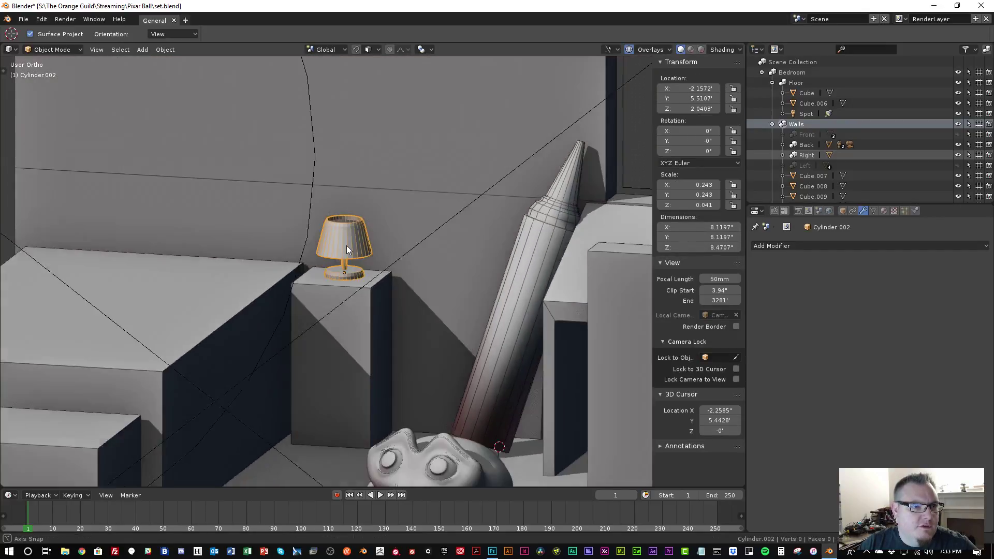
click(165, 49)
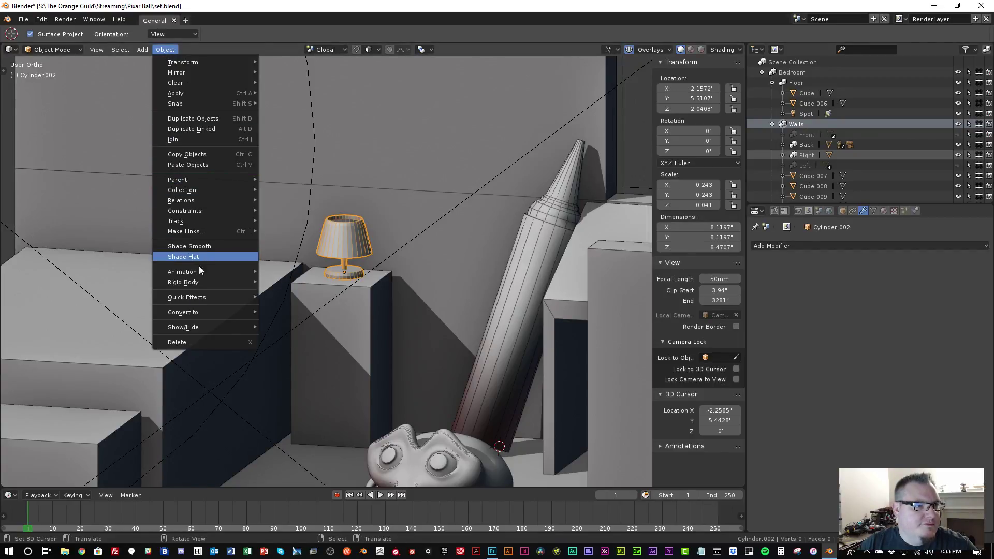
click(204, 247)
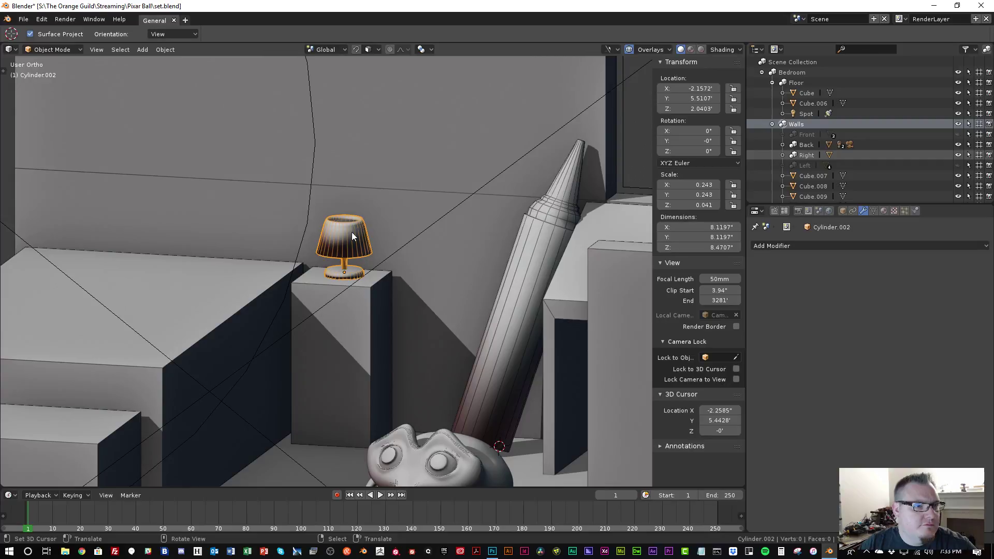
Make the normals of the lamp's entire mesh consistent and return to Object Mode
scroll(352, 234, up, 4)
key(Tab)
key(a)
key(ctrl+n)
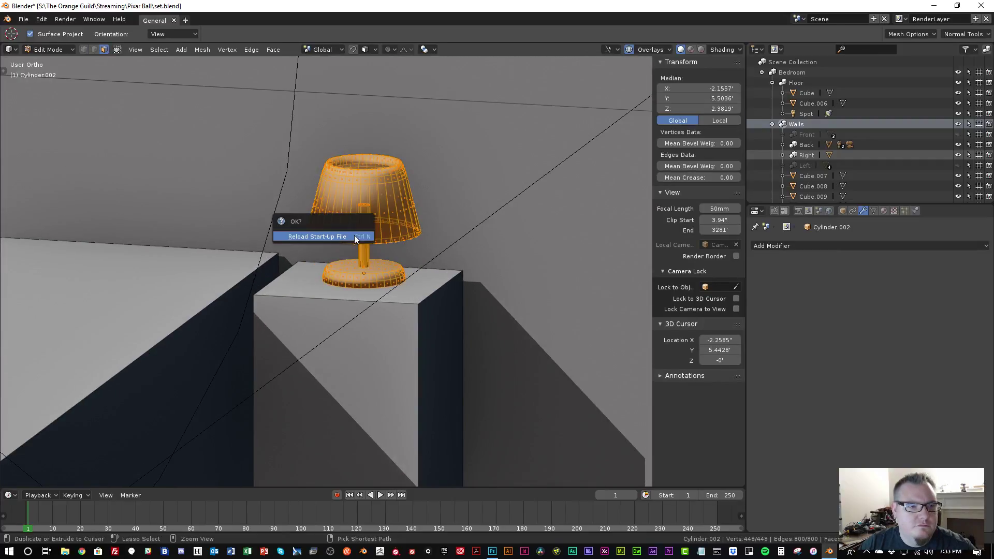
key(shift+n)
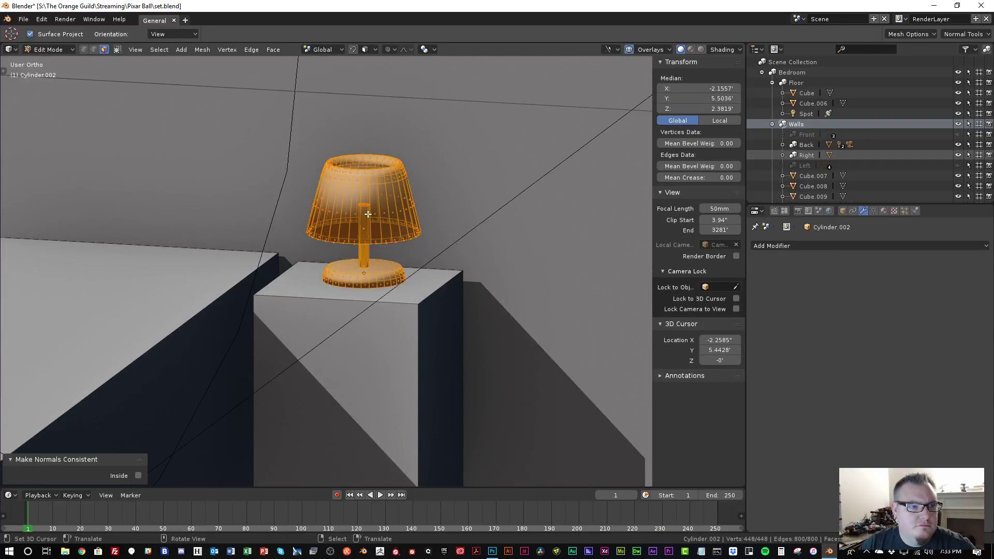
key(Tab)
scroll(367, 213, down, 2)
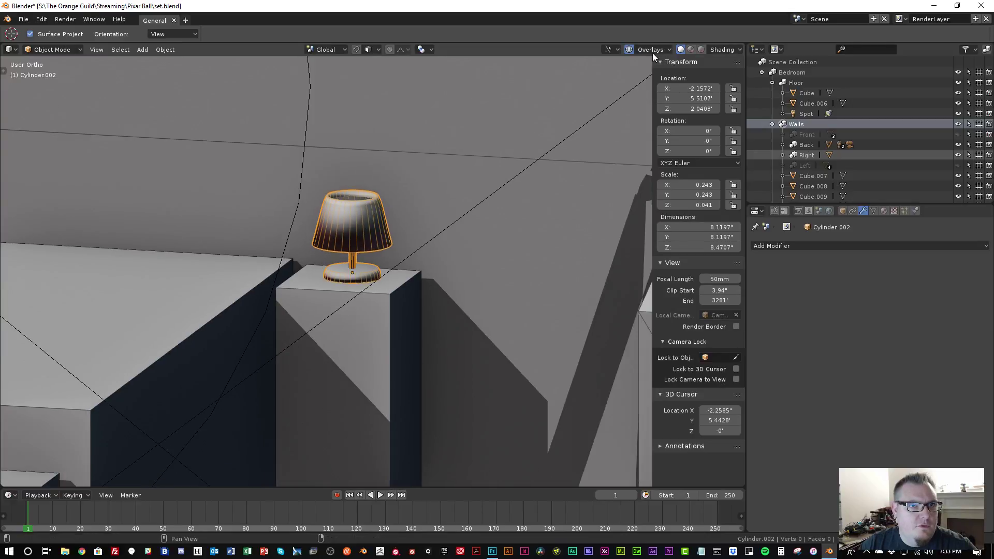
Turn the viewport's cavity and shadow shading off and back on to check how they affect the lamp
click(715, 49)
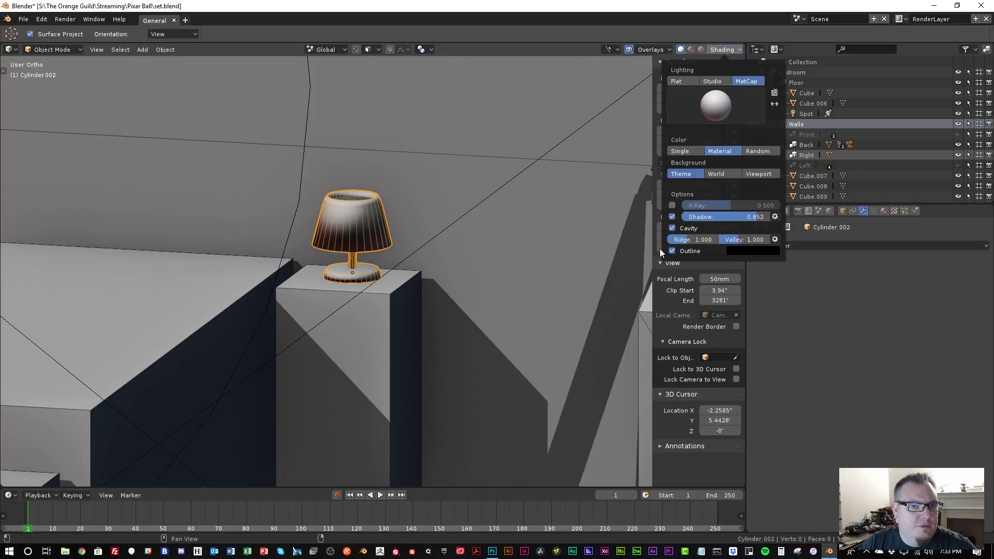
click(672, 228)
click(672, 218)
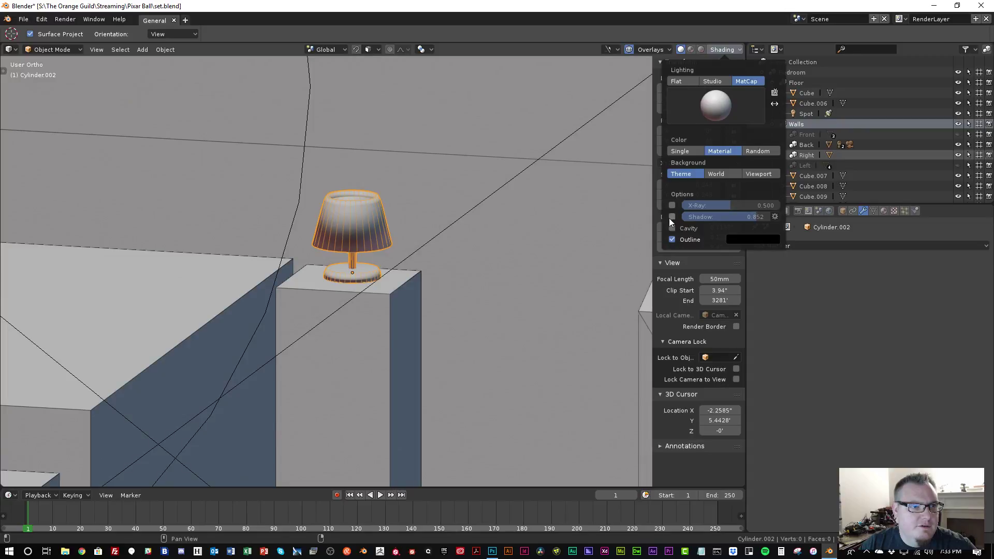
click(672, 216)
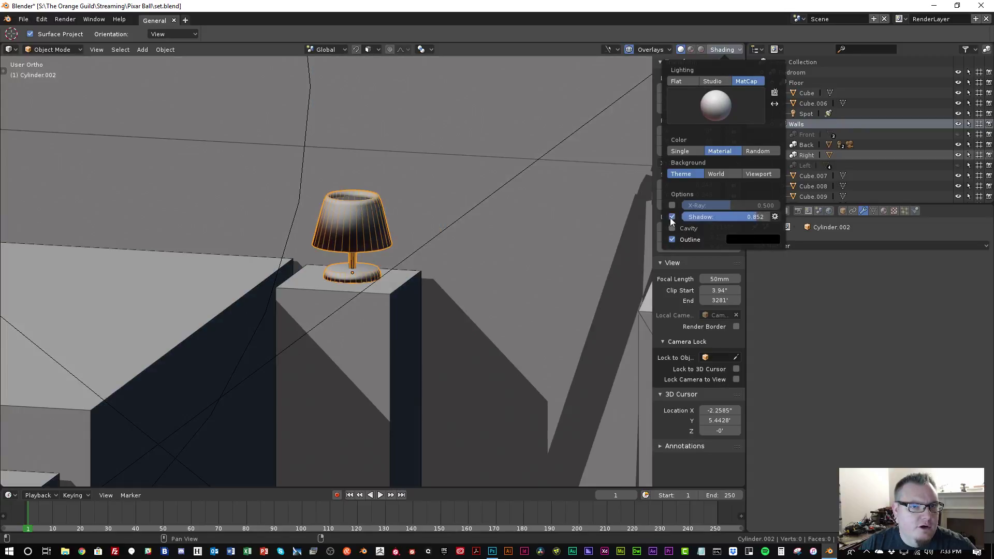
click(671, 227)
Enter Edit Mode on the nightstand lamp and display its face normals with a size of 0.01
scroll(351, 256, down, 6)
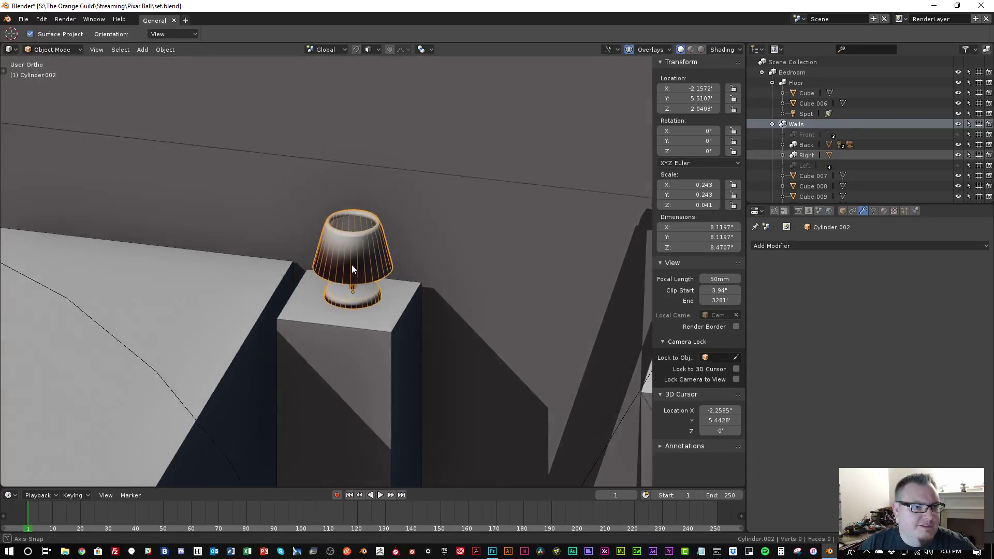
middle_drag(330, 290, 381, 284)
scroll(347, 297, up, 10)
key(Tab)
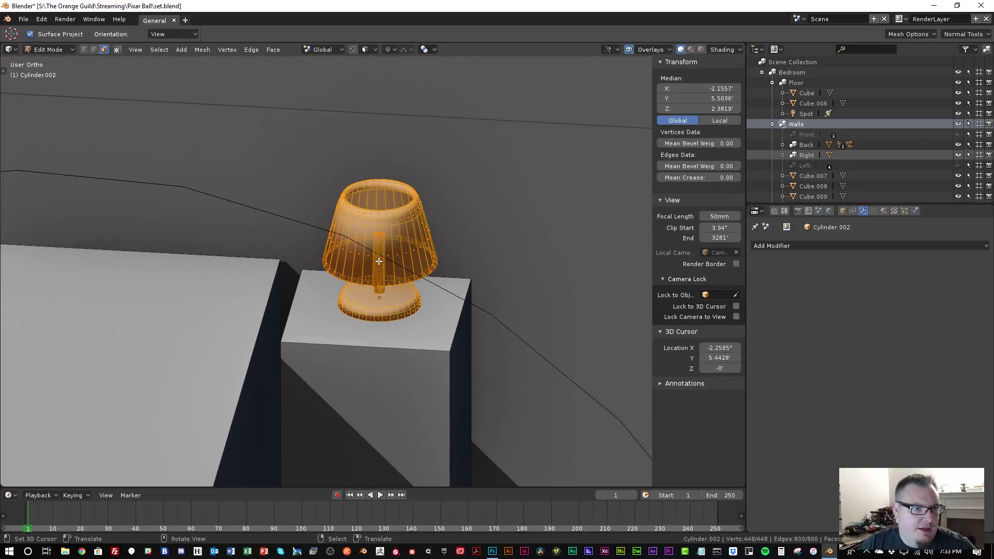
scroll(413, 221, up, 5)
click(402, 236)
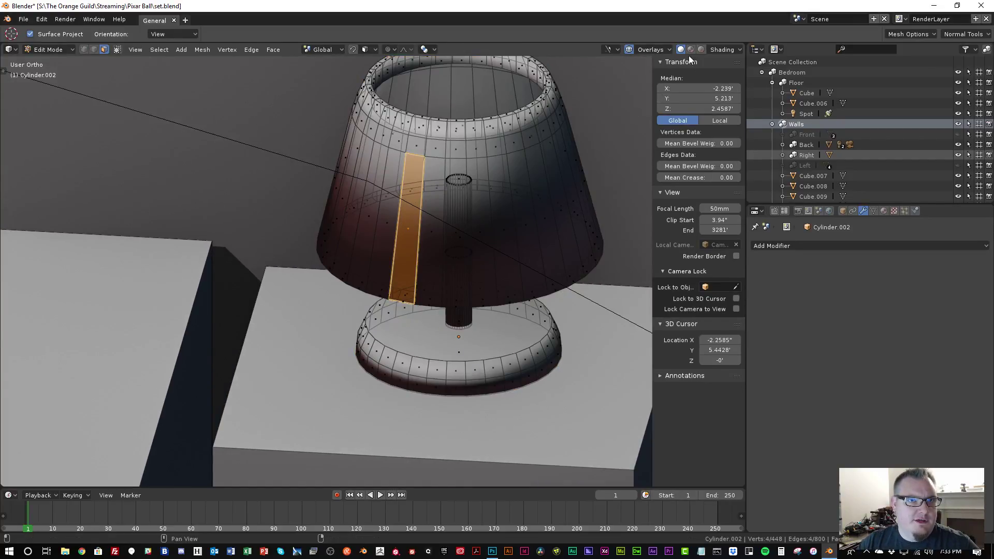
click(655, 49)
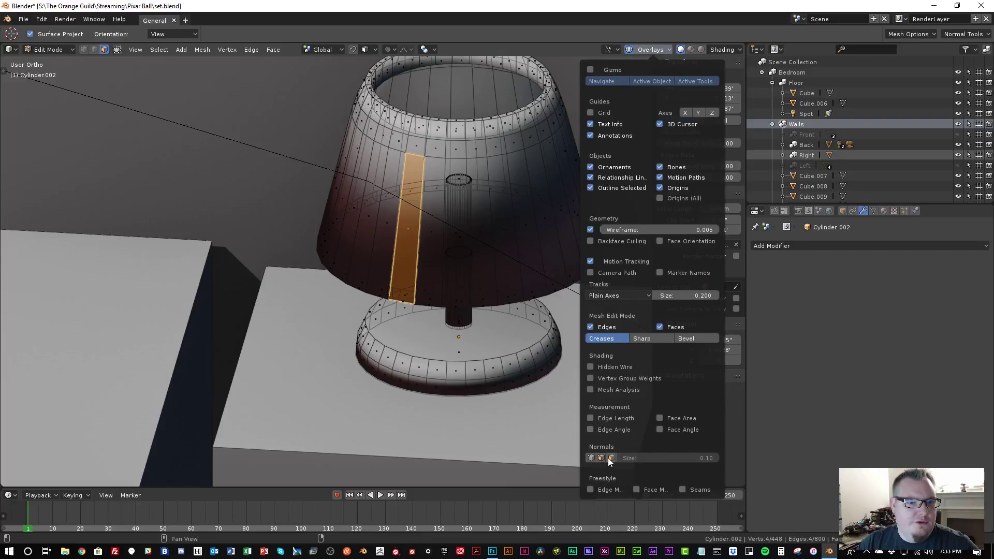
click(611, 457)
middle_drag(403, 208, 390, 216)
click(654, 50)
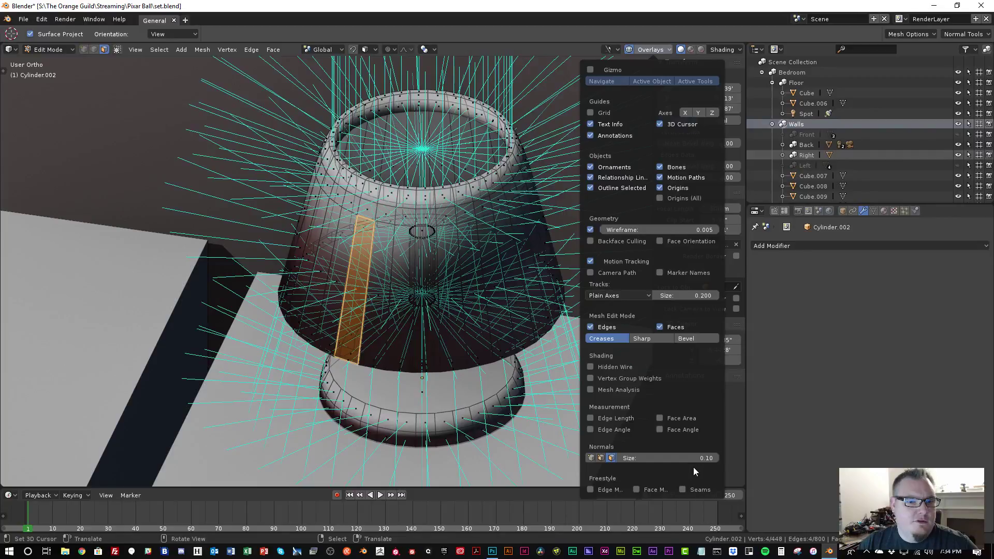
drag(668, 458, 654, 458)
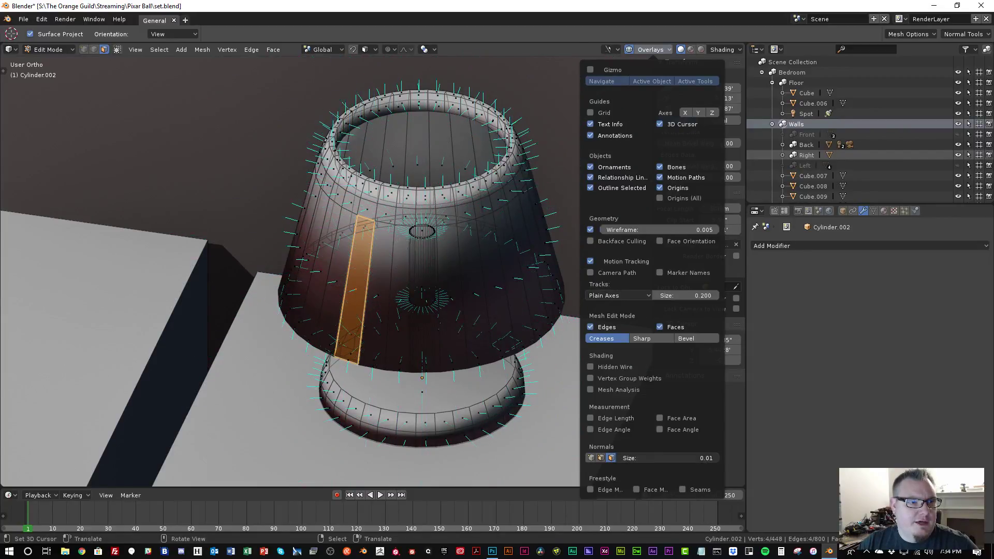
Inspect the normals around the lamp's shade and base, clear the face selection and return to Object Mode
middle_drag(421, 247, 406, 229)
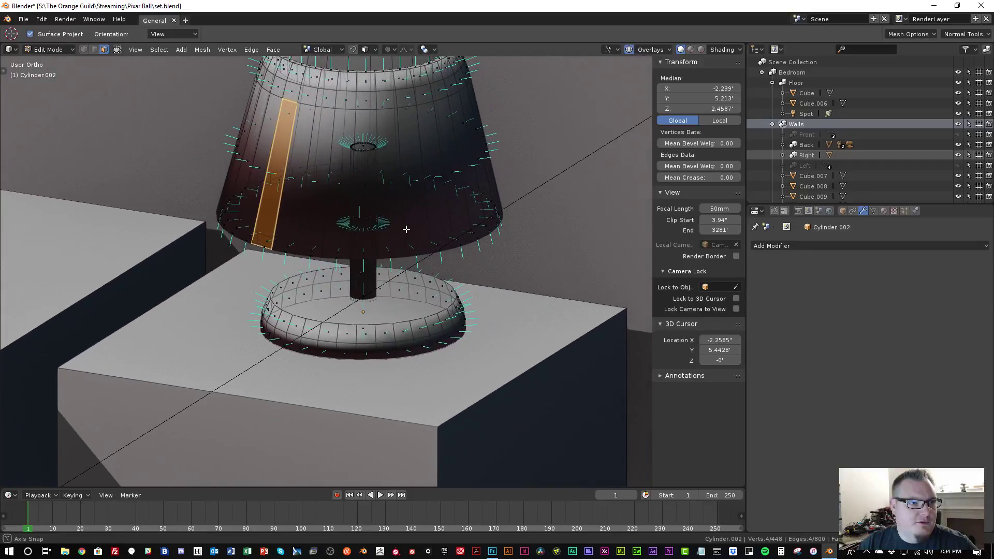
key(alt+a)
scroll(303, 149, down, 3)
middle_drag(303, 149, 374, 231)
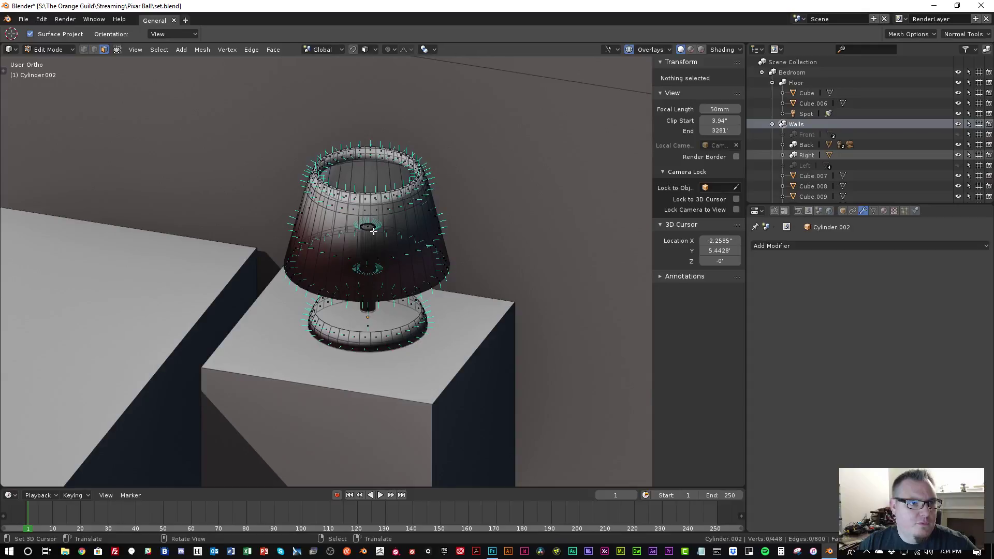
key(Tab)
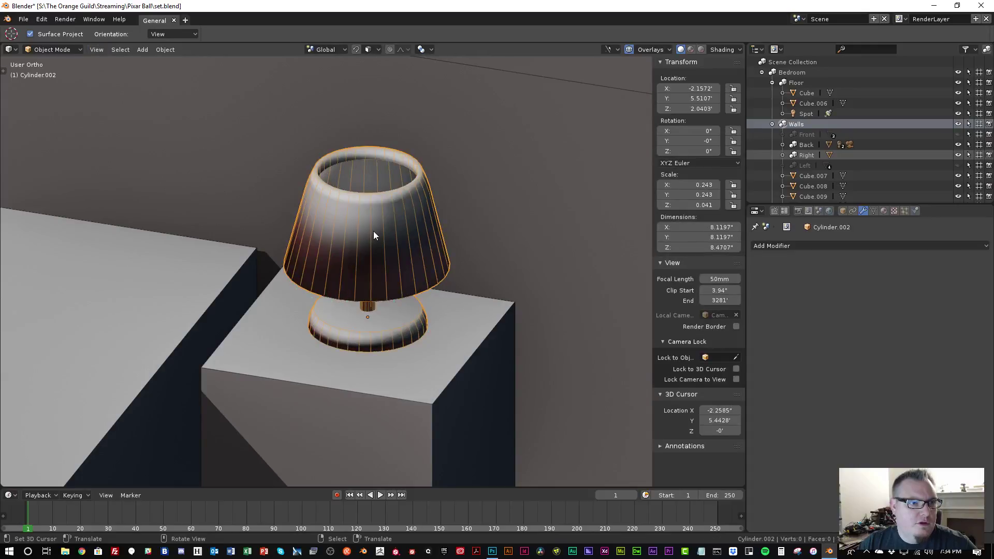
Preview the lamp in LookDev shading, return to solid shading, and toggle the viewport overlays off and on
click(690, 50)
scroll(407, 223, down, 5)
mouse_move(373, 228)
middle_down()
mouse_move(357, 285)
mouse_move(394, 304)
mouse_move(363, 280)
mouse_move(364, 237)
middle_up()
scroll(352, 296, up, 5)
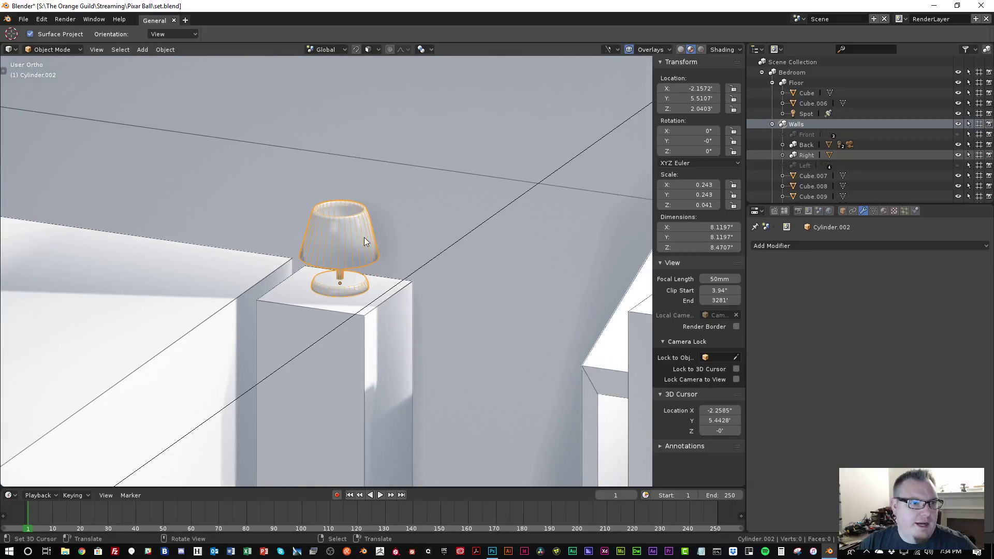
click(683, 50)
click(630, 48)
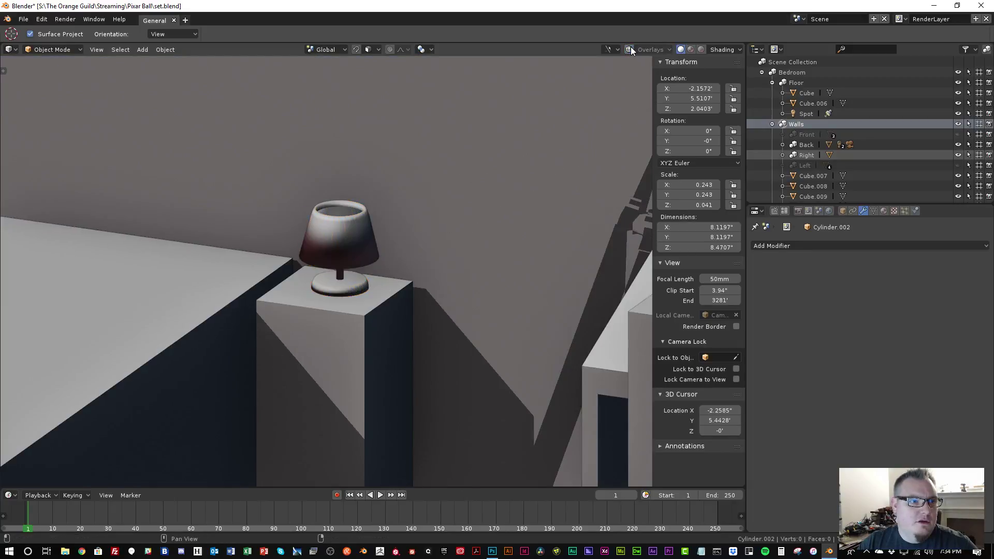
click(631, 48)
Select the nightstand lamp's shade and stem in Edit Mode, leaving out the base, and hide the face normals
scroll(351, 269, down, 4)
mouse_move(351, 270)
middle_down()
mouse_move(347, 288)
mouse_move(371, 278)
mouse_move(350, 328)
mouse_move(349, 302)
middle_up()
scroll(350, 327, up, 2)
scroll(362, 224, up, 2)
click(359, 224)
key(Tab)
scroll(382, 213, up, 3)
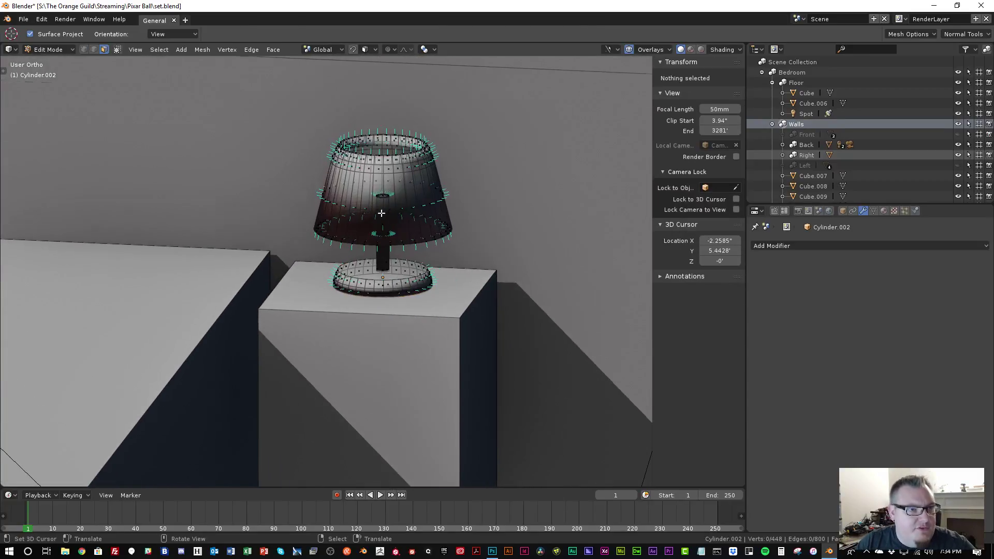
middle_drag(394, 190, 351, 262)
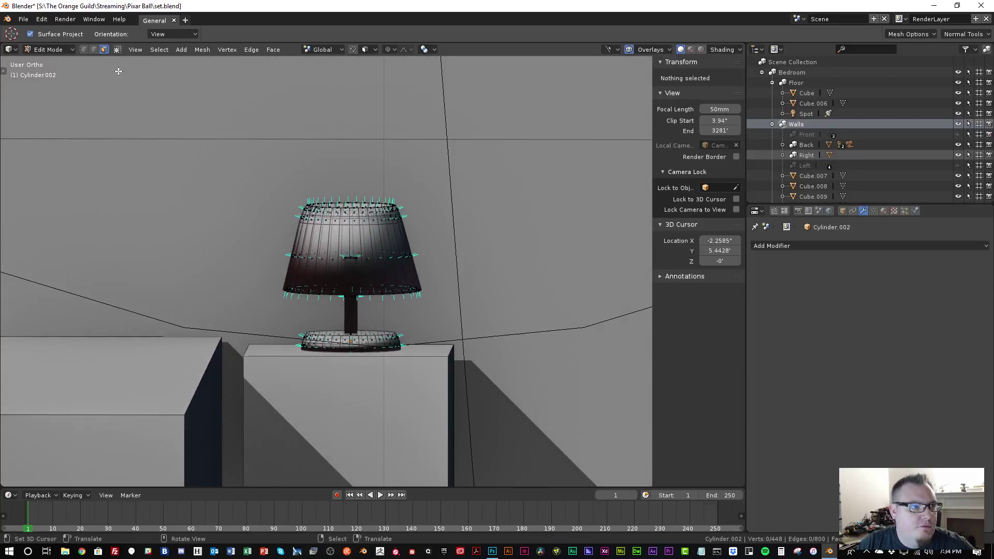
drag(215, 150, 459, 315)
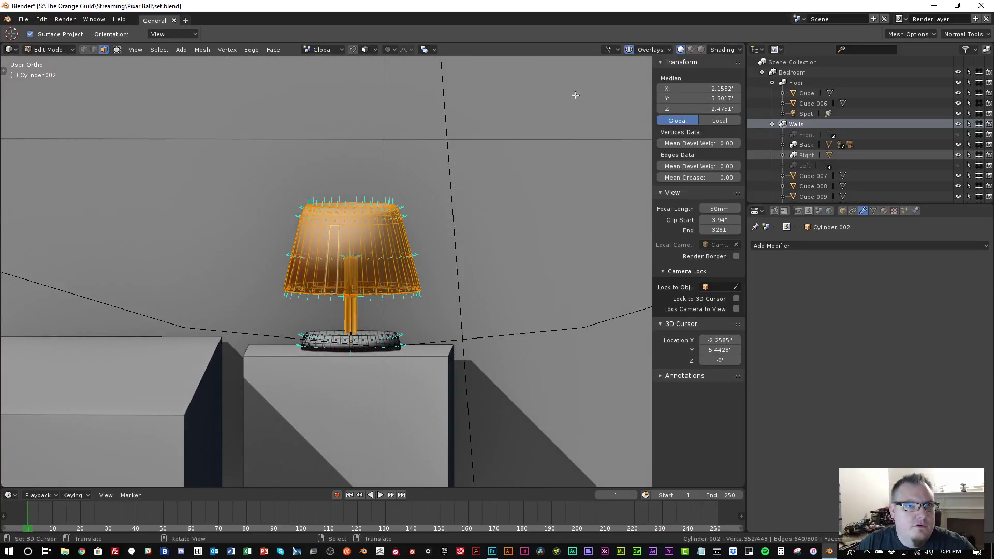
click(648, 50)
click(610, 458)
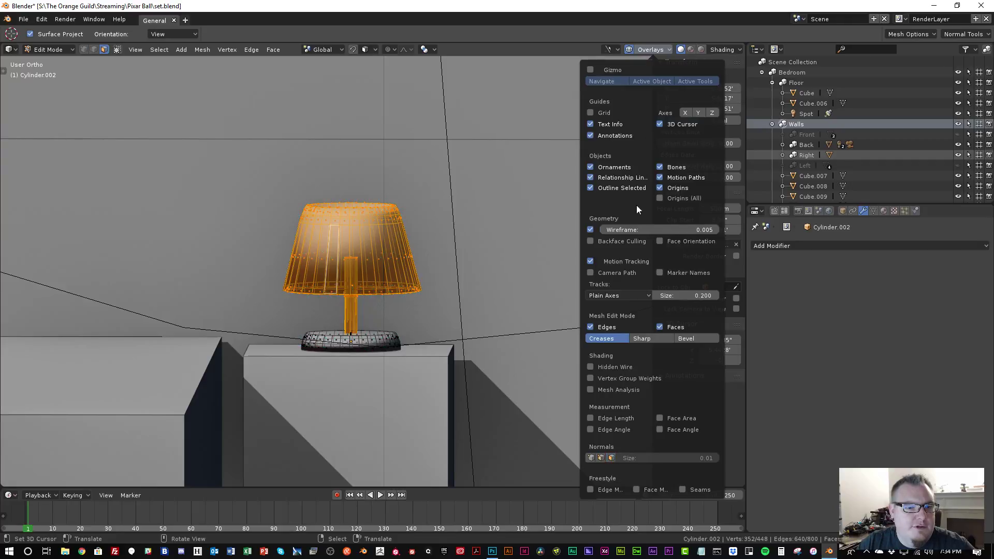
click(659, 49)
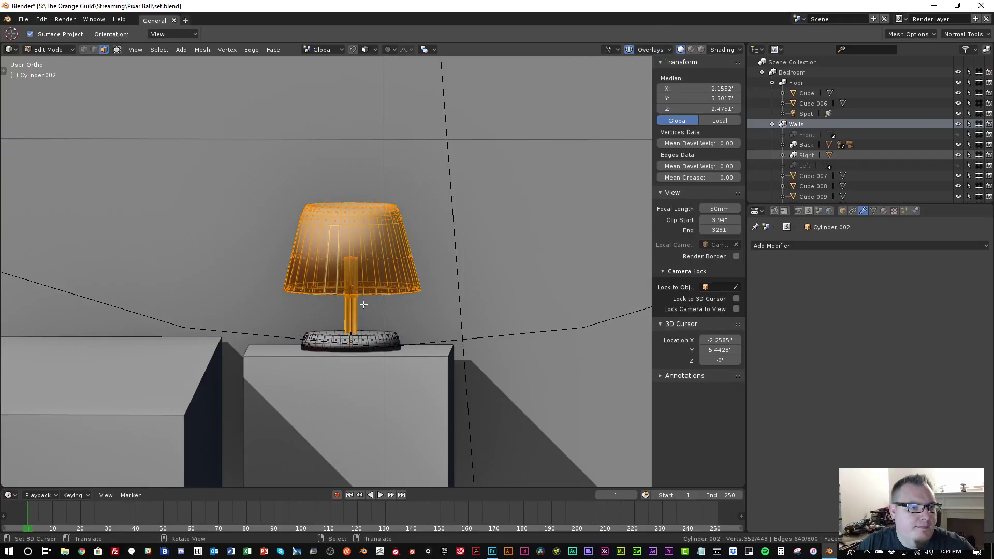
Deselect the stem, raise only the shade along the stem, and return to Object Mode
key(shift+l)
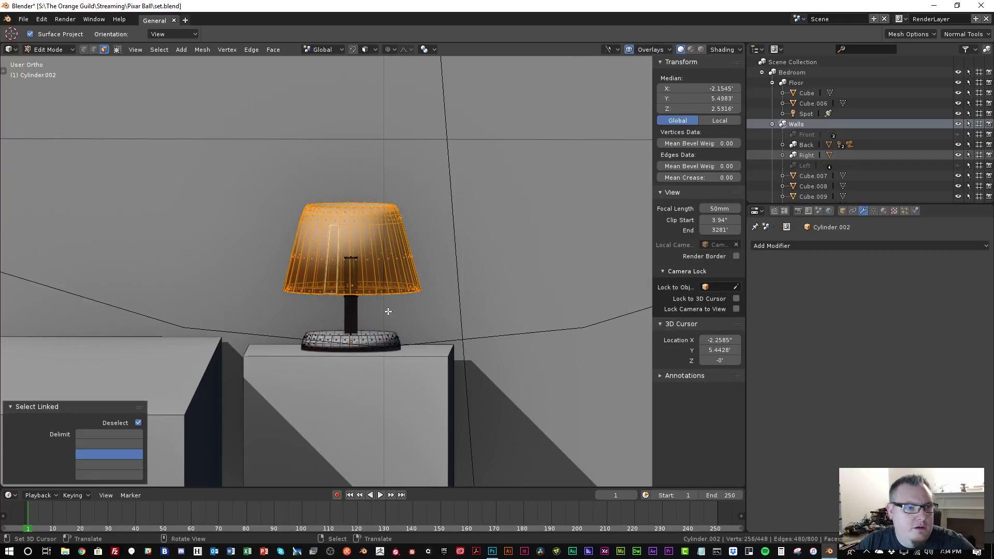
key(Tab)
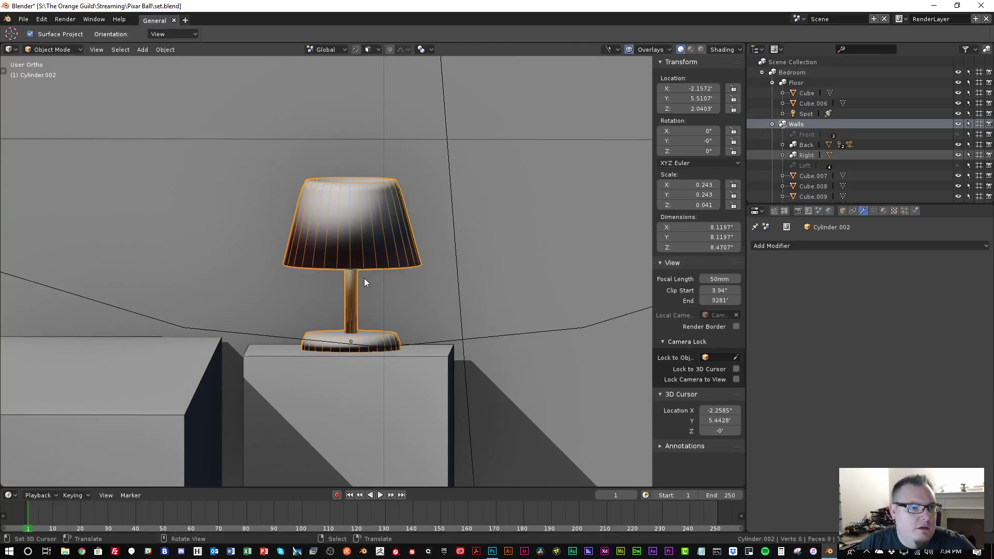
scroll(365, 278, down, 5)
middle_drag(344, 253, 393, 299)
Select the flat placeholder cylinder on the floor in front of the monkey head and delete the object
scroll(336, 304, down, 7)
scroll(446, 402, up, 3)
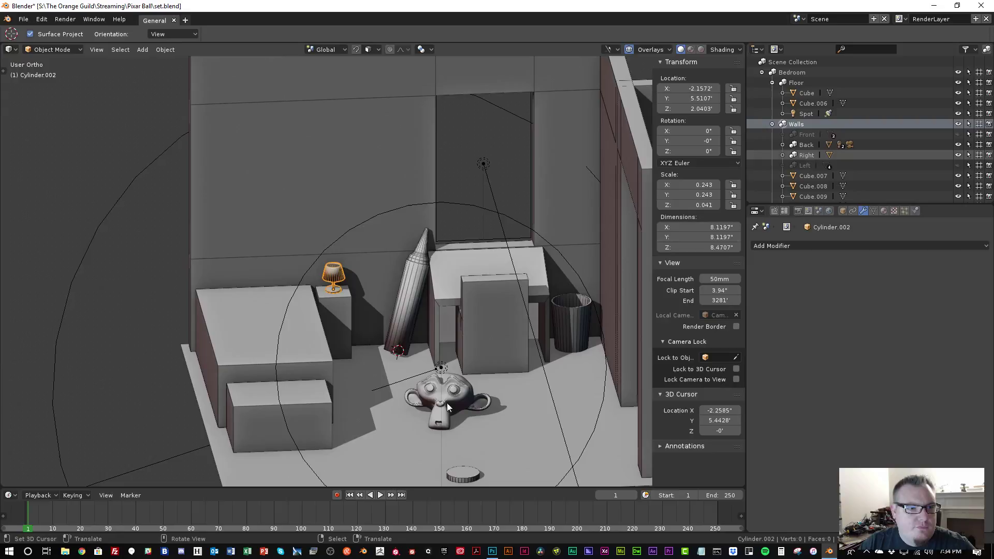
right_click(465, 482)
middle_drag(459, 429, 444, 408)
key(Tab)
scroll(443, 408, up, 8)
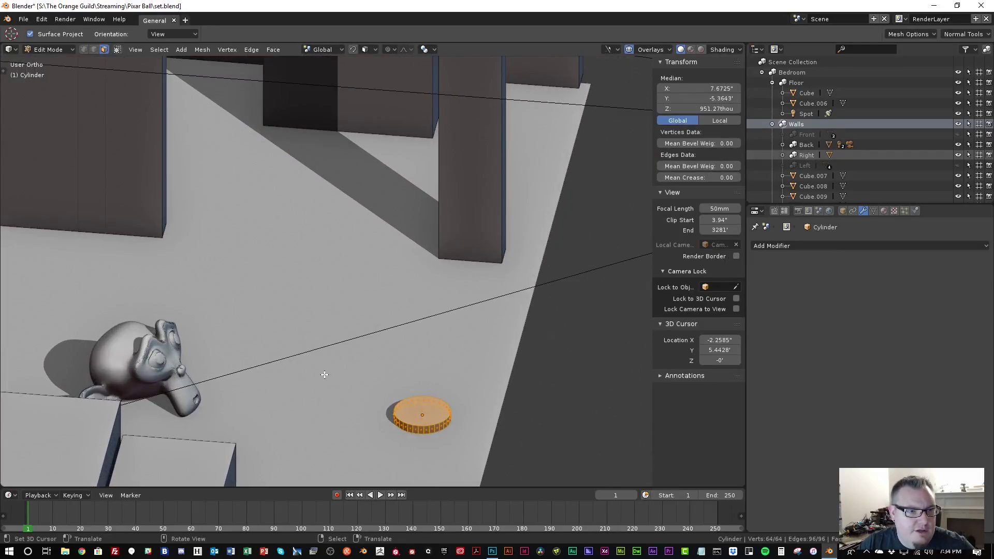
scroll(331, 375, down, 2)
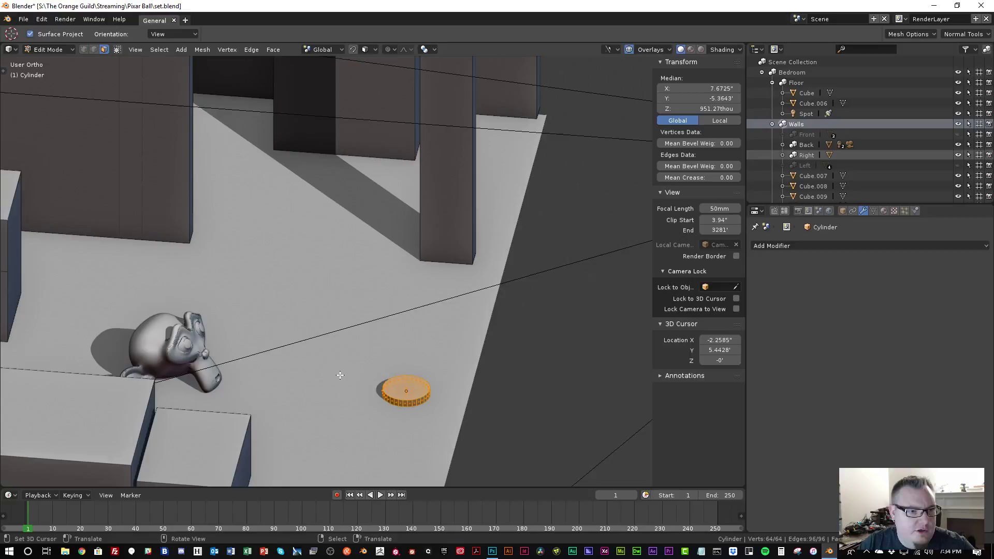
key(Tab)
key(x)
click(307, 360)
Duplicate the nightstand lamp in top view, moving the copy about 1.71 ft along X and -11.7 ft along Y
scroll(306, 361, down, 4)
shift+middle_drag(132, 285, 207, 288)
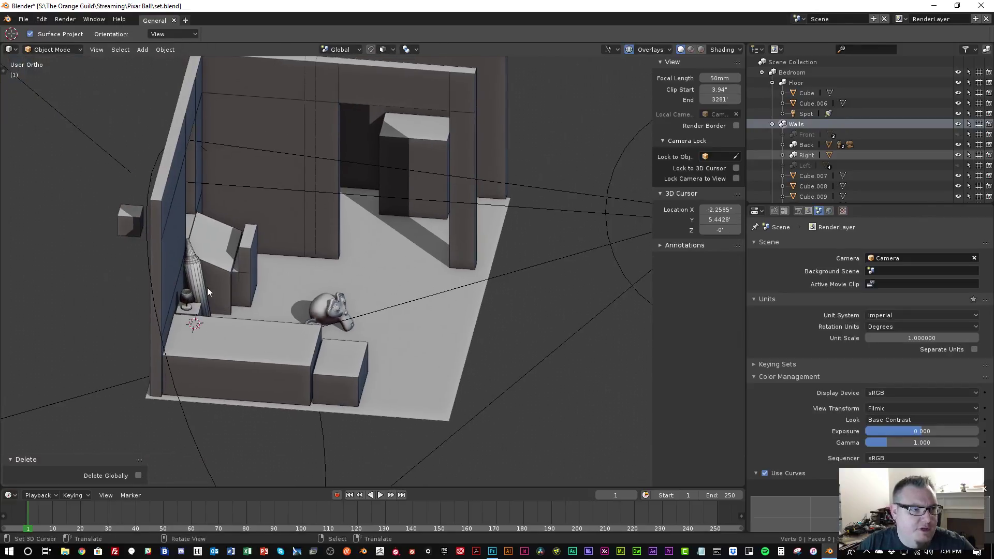
click(188, 302)
key(KP_7)
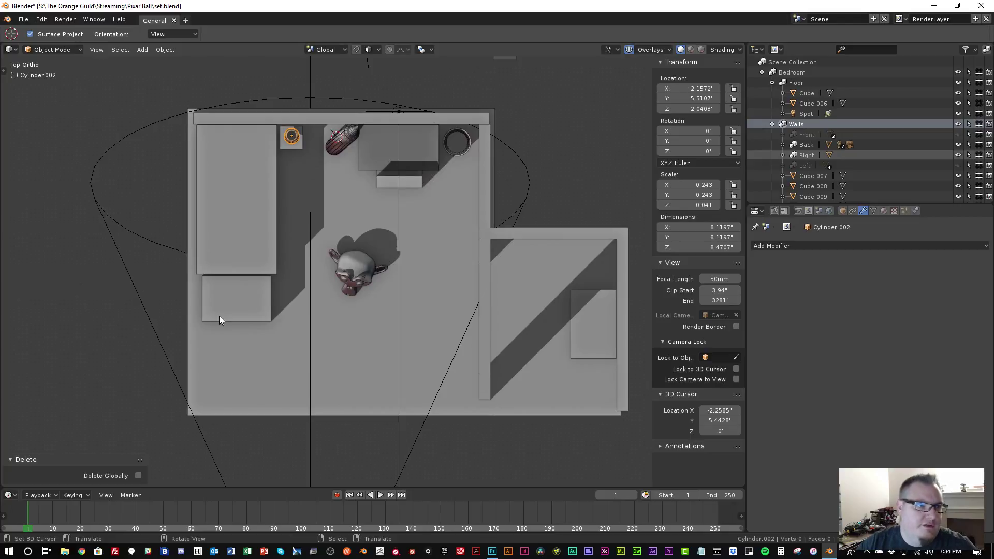
key(shift+d)
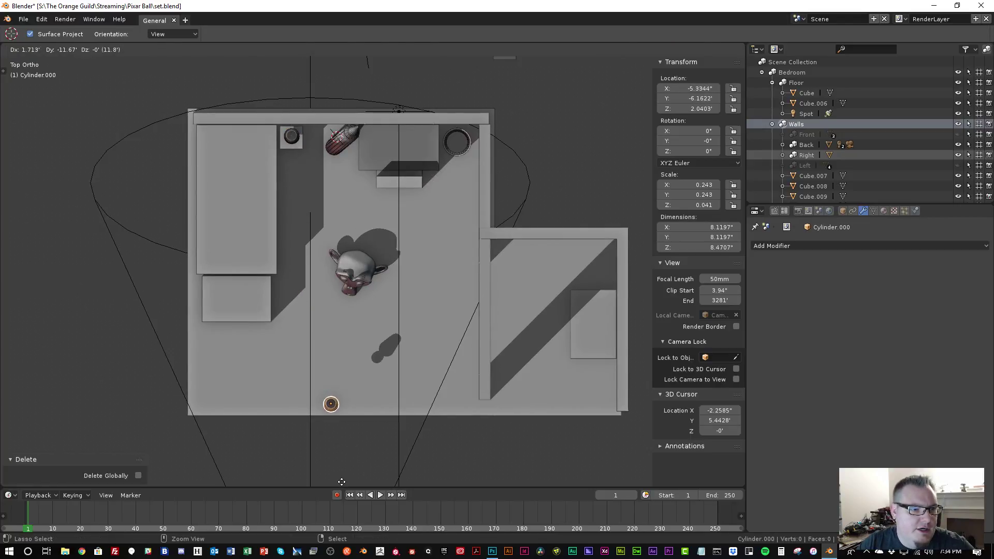
click(342, 482)
Show the Front wall collection and move the lamp copy about 1.09 ft in X and 8.24 in in Y, just inside the wall
middle_drag(363, 402, 512, 238)
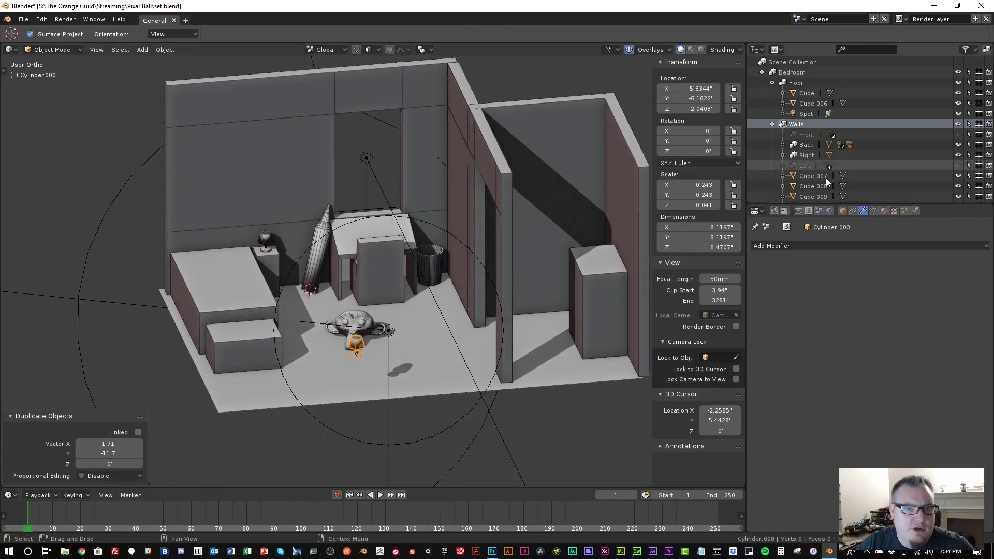
click(958, 134)
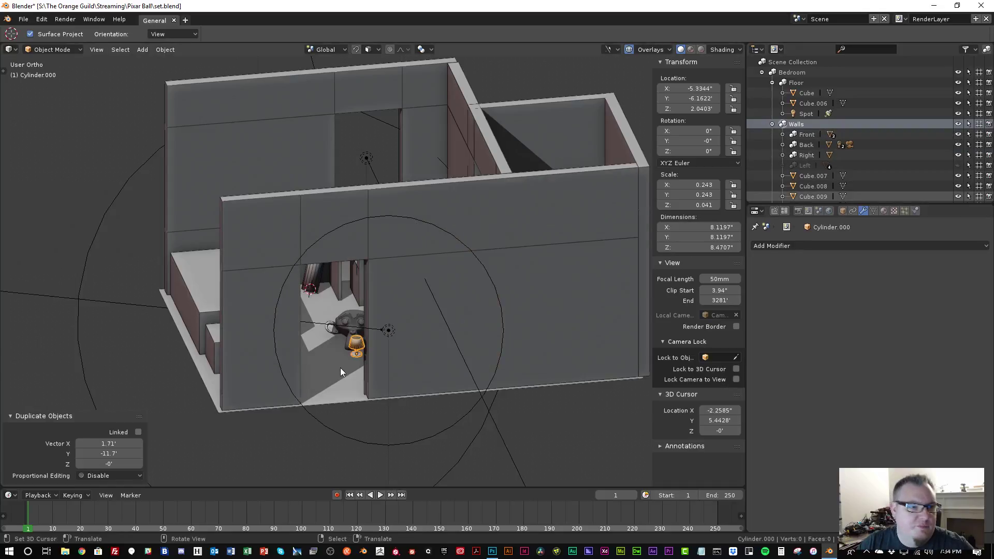
key(KP_7)
scroll(389, 325, up, 4)
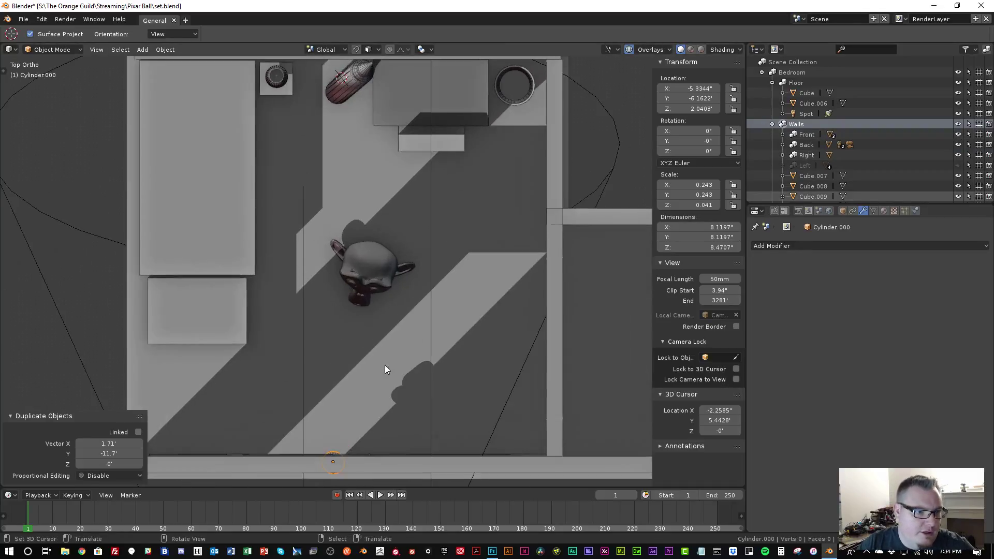
scroll(346, 275, up, 4)
key(g)
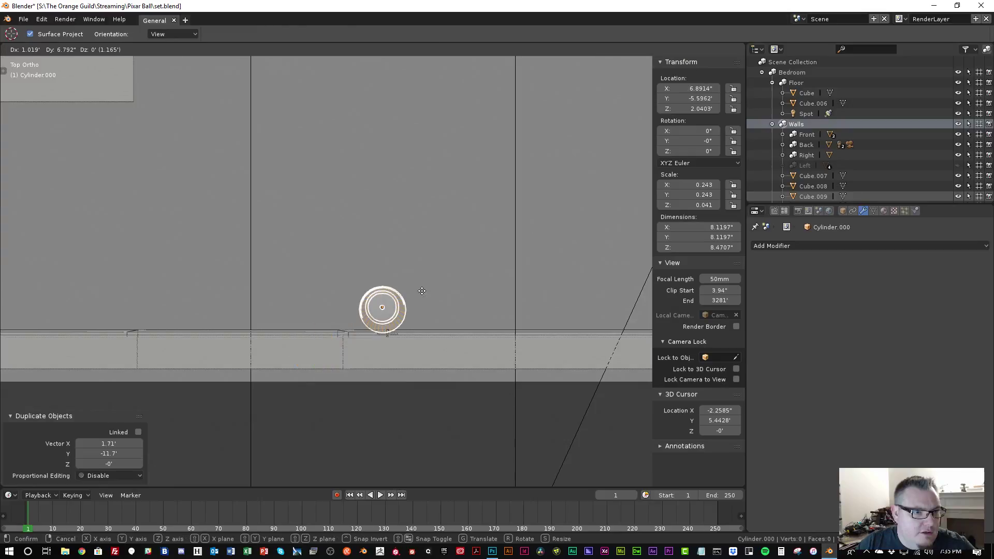
click(396, 300)
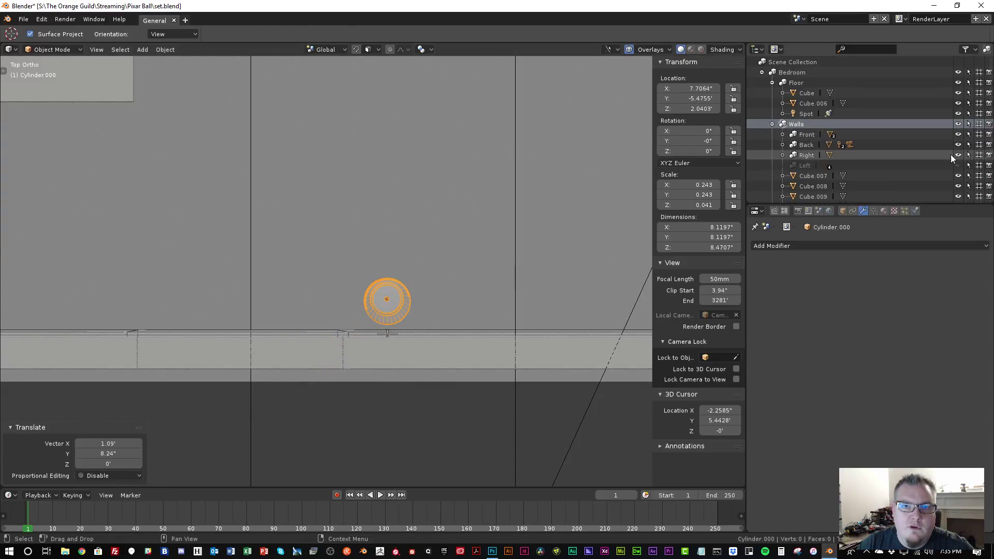
Hide the Front wall collection and lower the lamp copy about 2.25 ft along Z toward the floor
click(957, 134)
mouse_move(497, 248)
middle_down()
mouse_move(377, 304)
mouse_move(344, 298)
middle_up()
key(z)
key(g)
key(z)
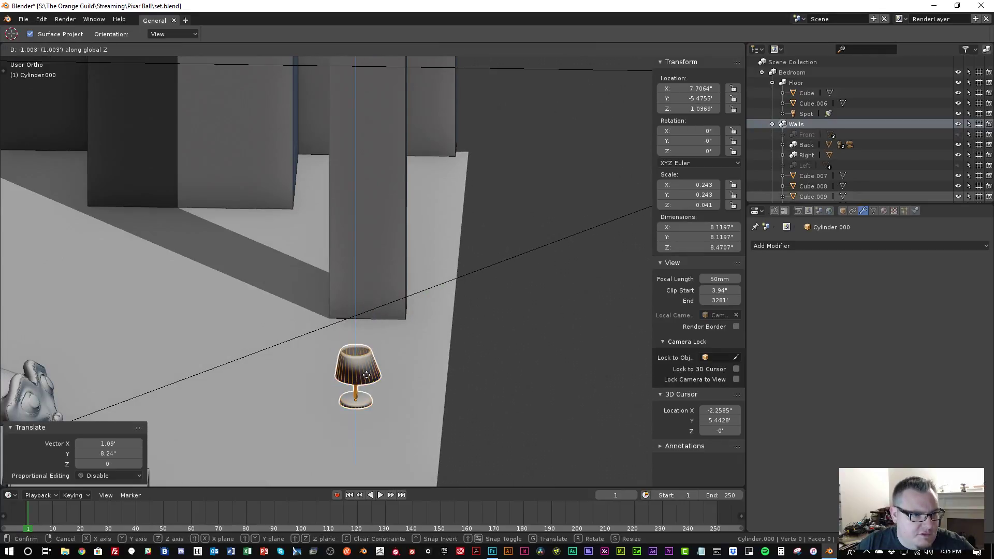
click(359, 404)
Raise the lamp copy about 2.87 in along Z so its base sits on the floor
key(KP_Decimal)
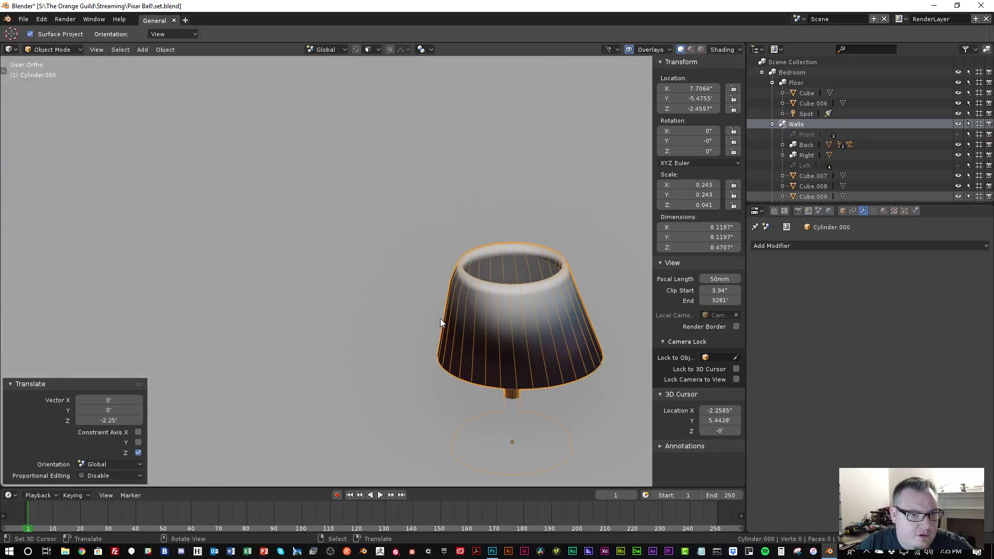
key(g)
key(z)
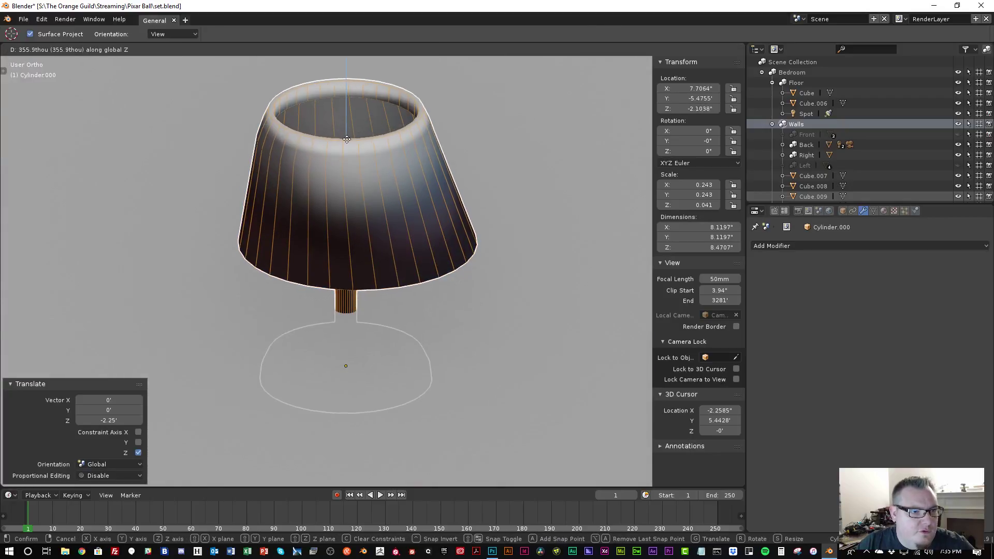
click(135, 209)
Put the lamp copy into Edit Mode with vertex selection and view it from the top
scroll(240, 230, down, 3)
middle_drag(311, 199, 337, 232)
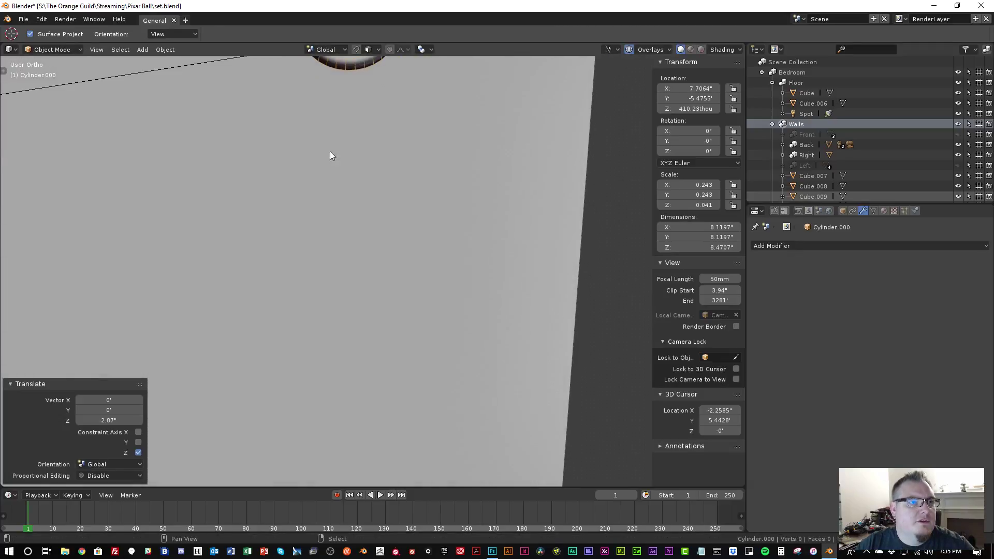
shift+middle_drag(352, 117, 397, 218)
key(Tab)
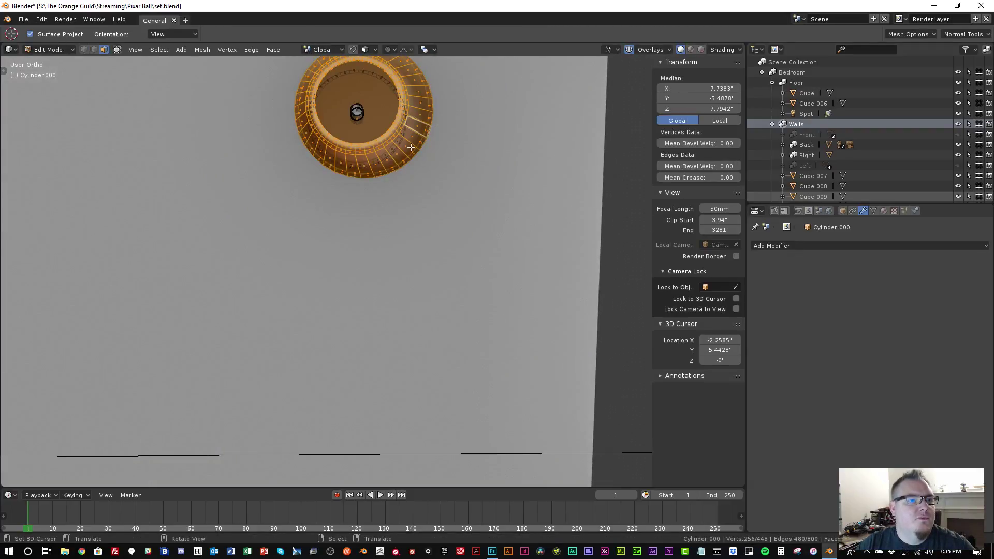
shift+middle_drag(432, 151, 437, 222)
scroll(433, 189, up, 2)
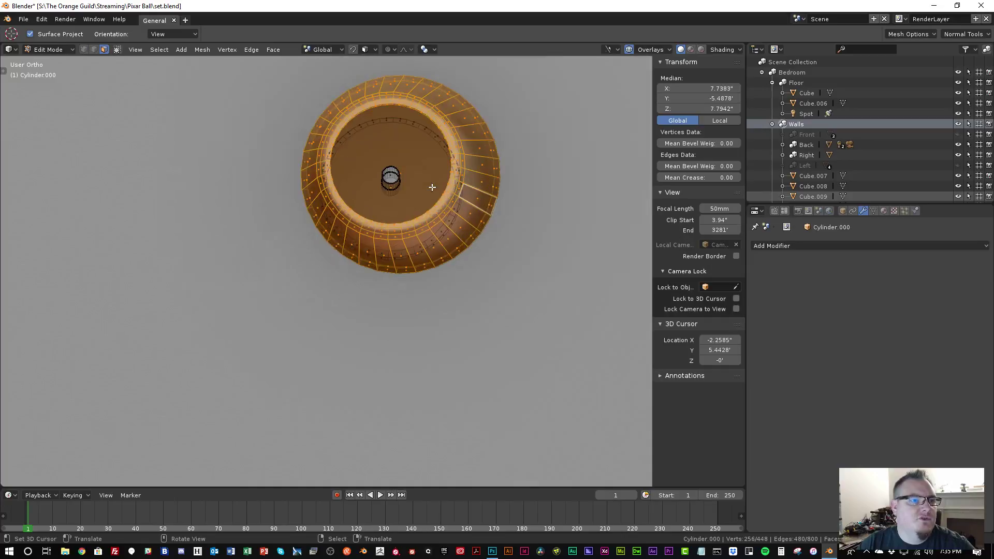
key(ctrl+Tab)
key(Escape)
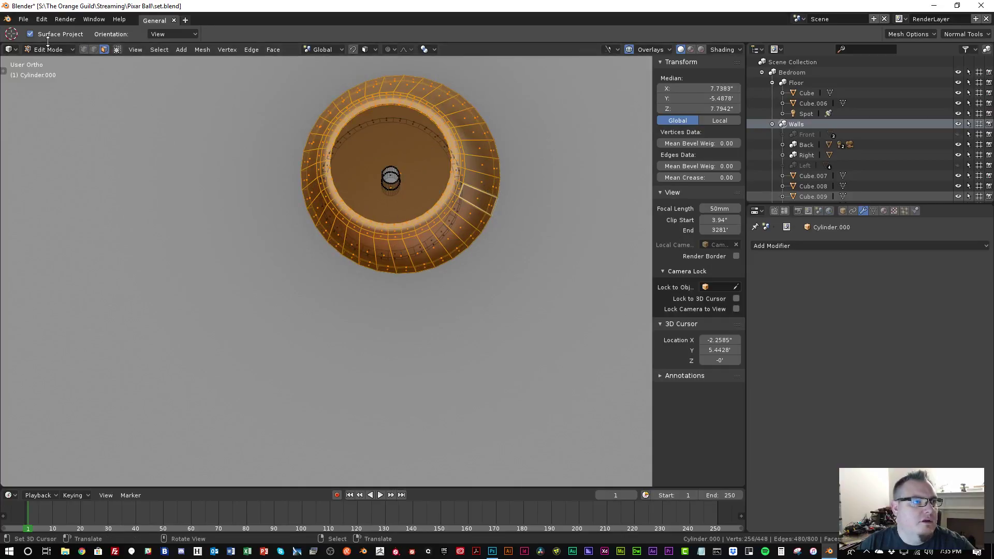
key(KP_7)
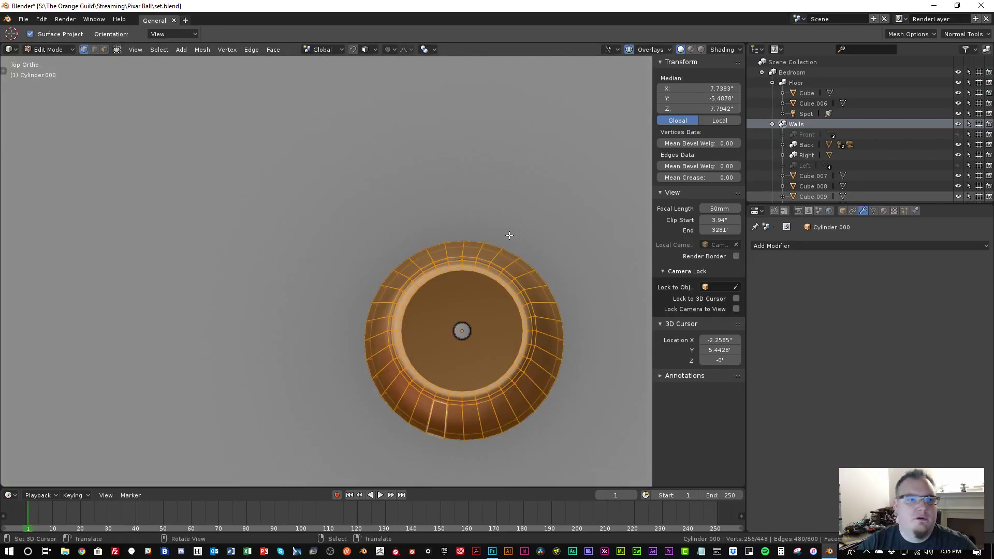
Clear the selection, select the shade's outer lower rim loop and grow the selection by one level
key(a)
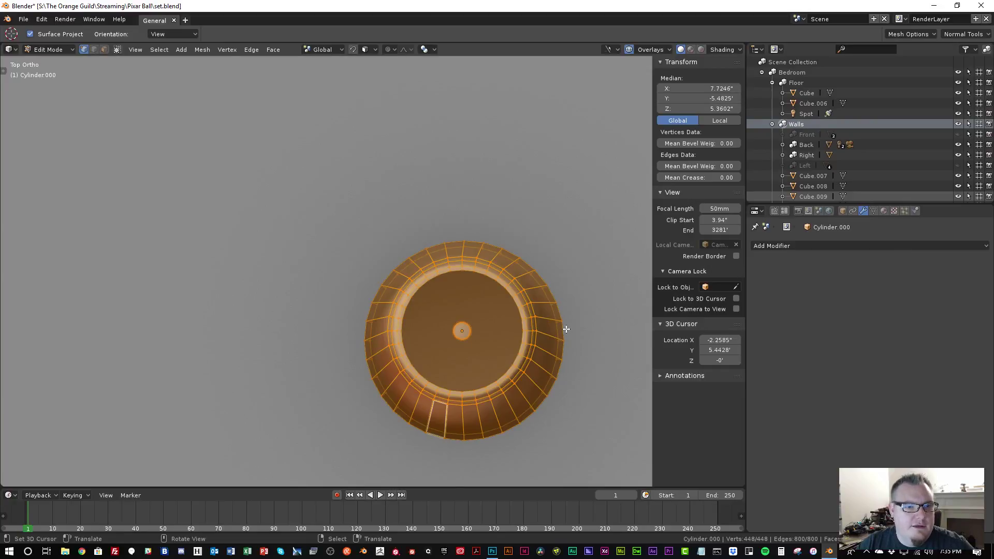
key(alt+a)
scroll(492, 269, up, 2)
alt+click(513, 270)
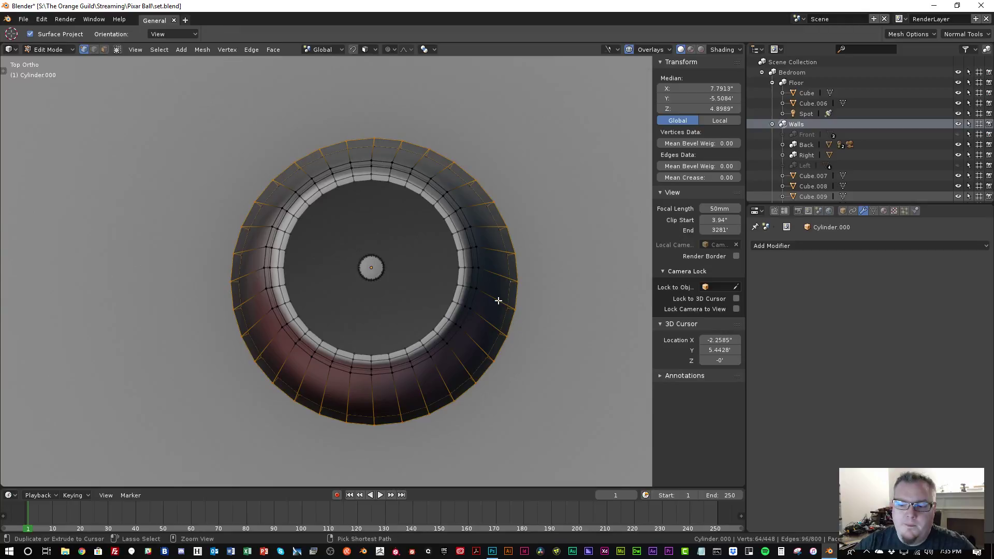
key(ctrl+KP_Add)
key(ctrl+KP_Add)
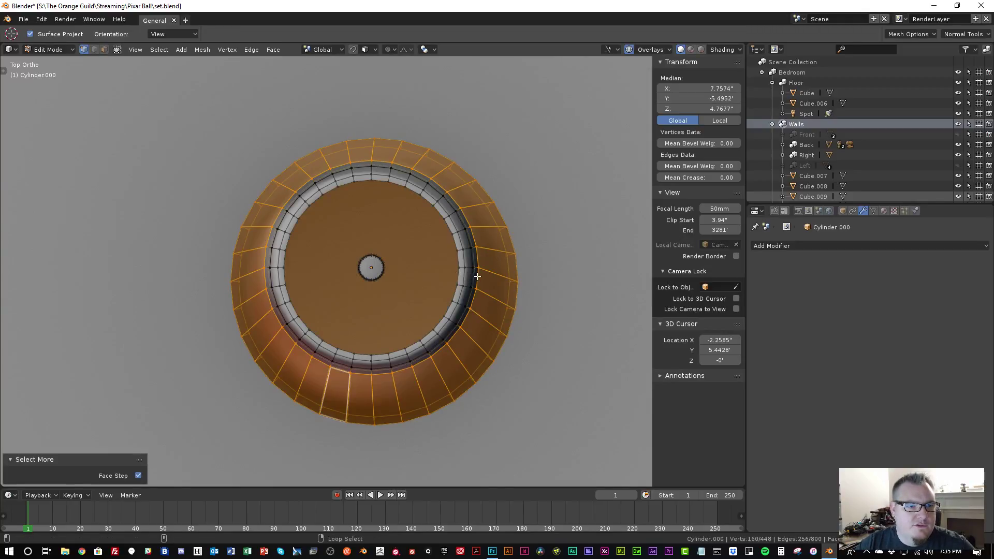
key(ctrl+z)
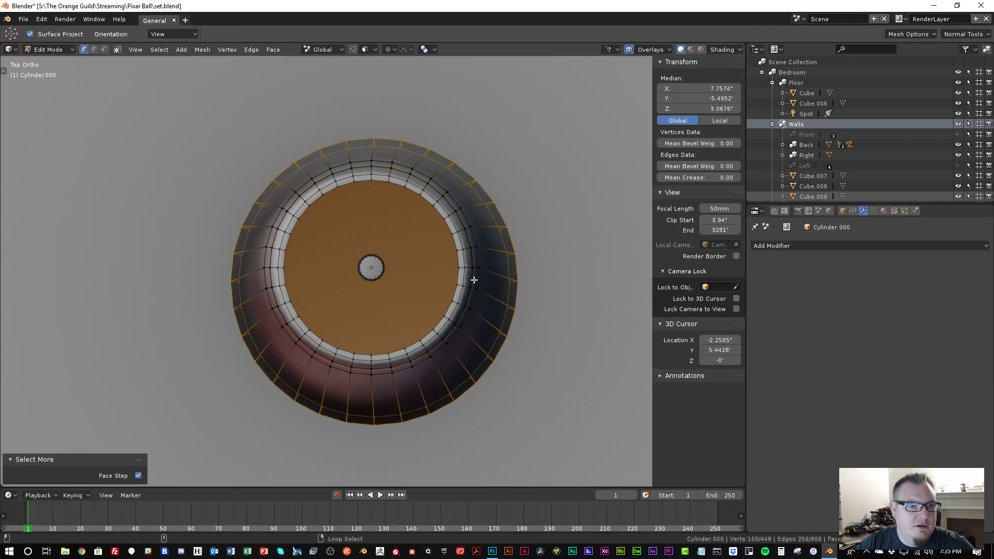
Try adding edge loops around the shade's upper rim to the selection and moving the selected loops
alt+shift+click(474, 280)
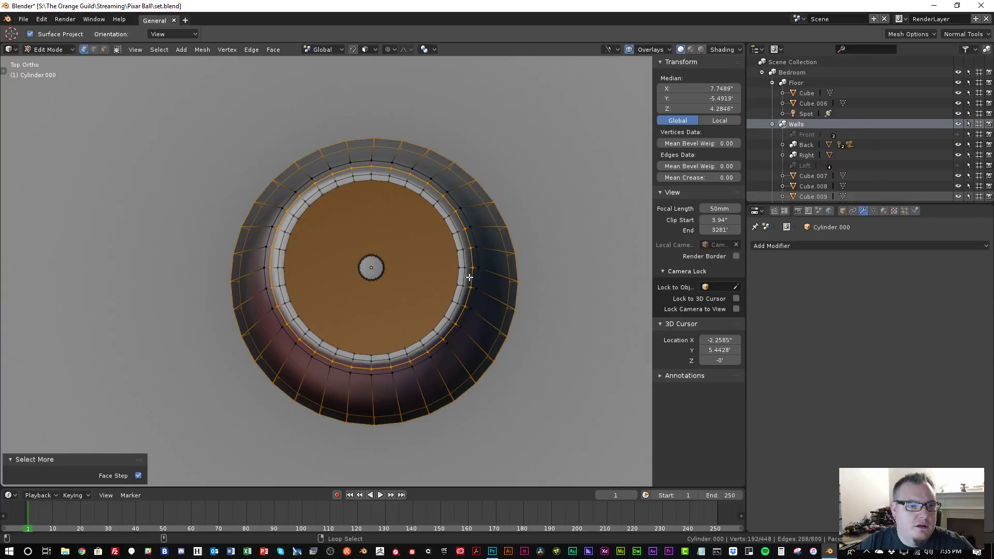
alt+shift+click(470, 278)
key(ctrl+z)
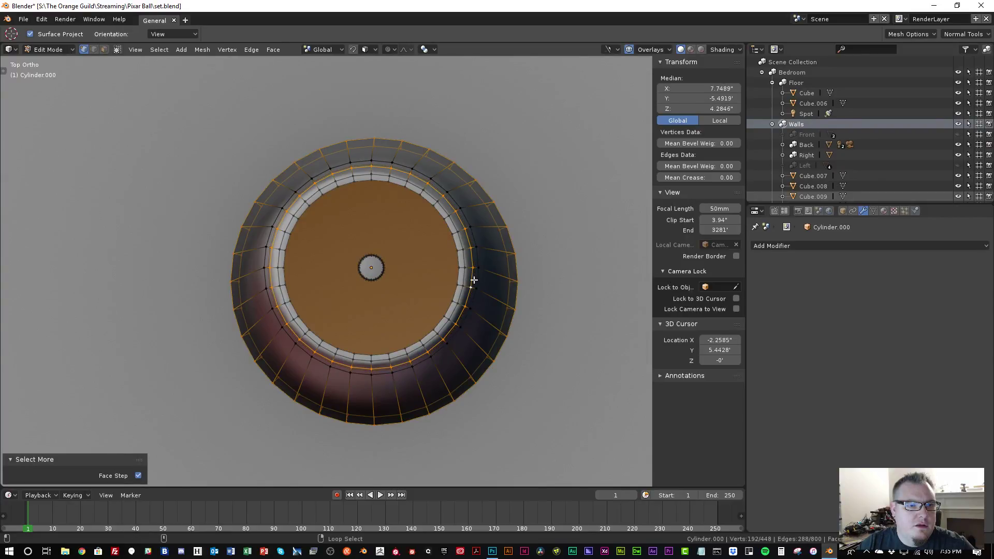
key(ctrl+KP_Add)
scroll(490, 284, up, 2)
key(ctrl+z)
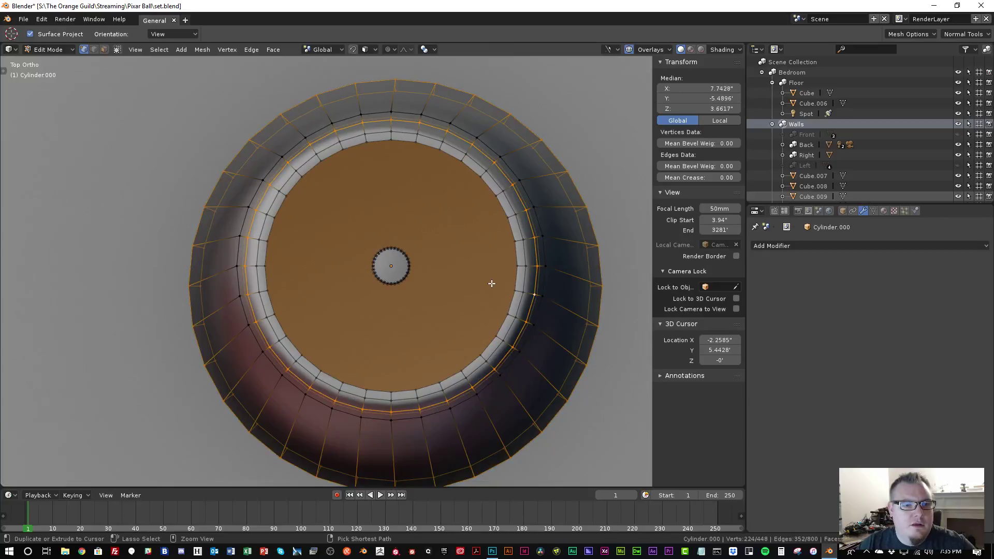
scroll(541, 286, up, 3)
shift+middle_drag(541, 286, 317, 277)
scroll(517, 289, up, 3)
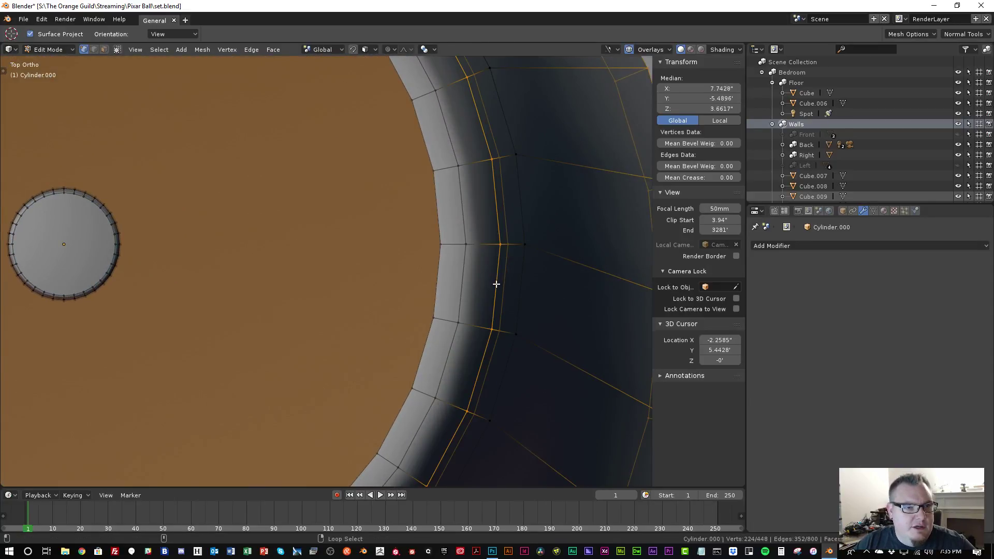
alt+shift+click(496, 283)
alt+shift+click(502, 288)
scroll(501, 288, down, 5)
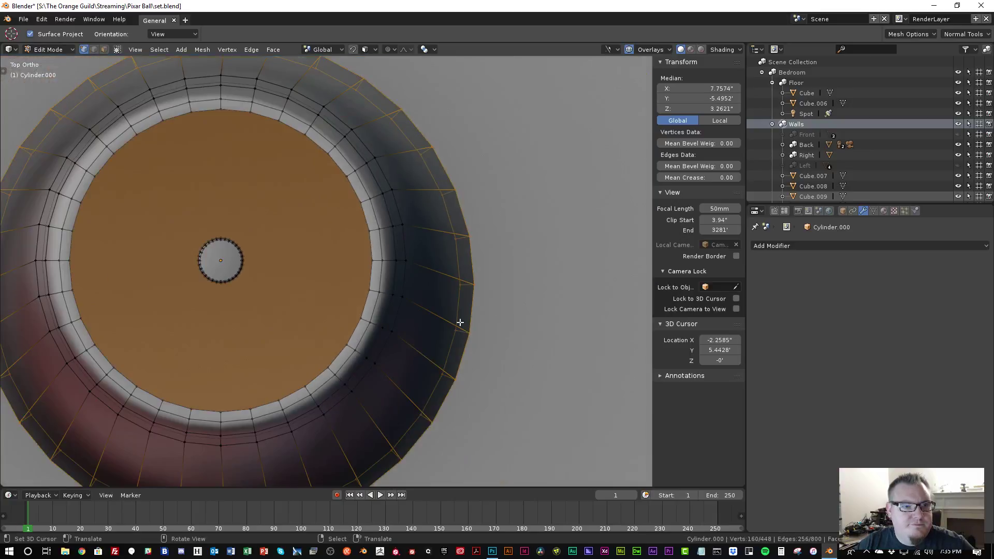
key(g)
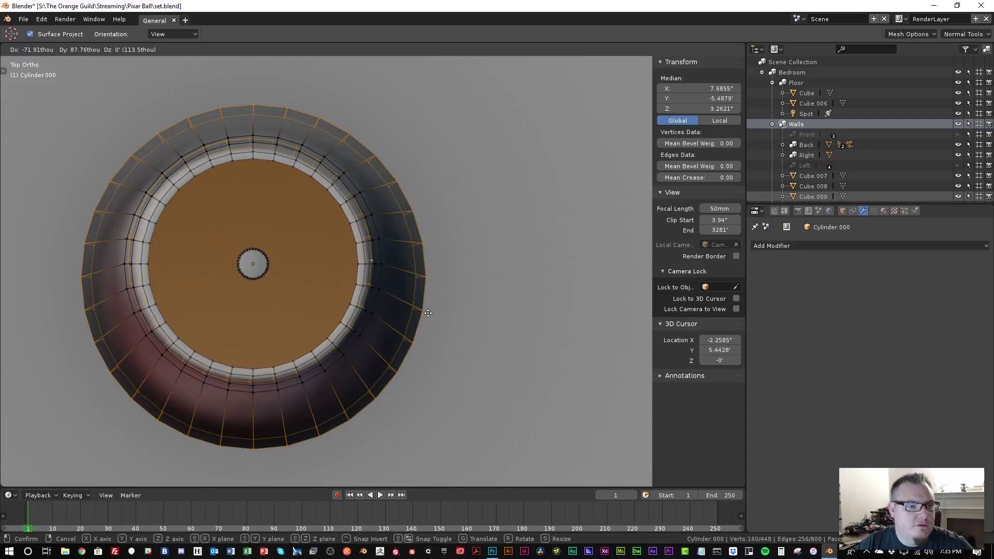
right_click(410, 180)
Deselect the base's edge loops and centre the shade's lower rim in top view, moving it about -56.1 thou in X and 380 thou in Y
middle_drag(400, 300, 310, 361)
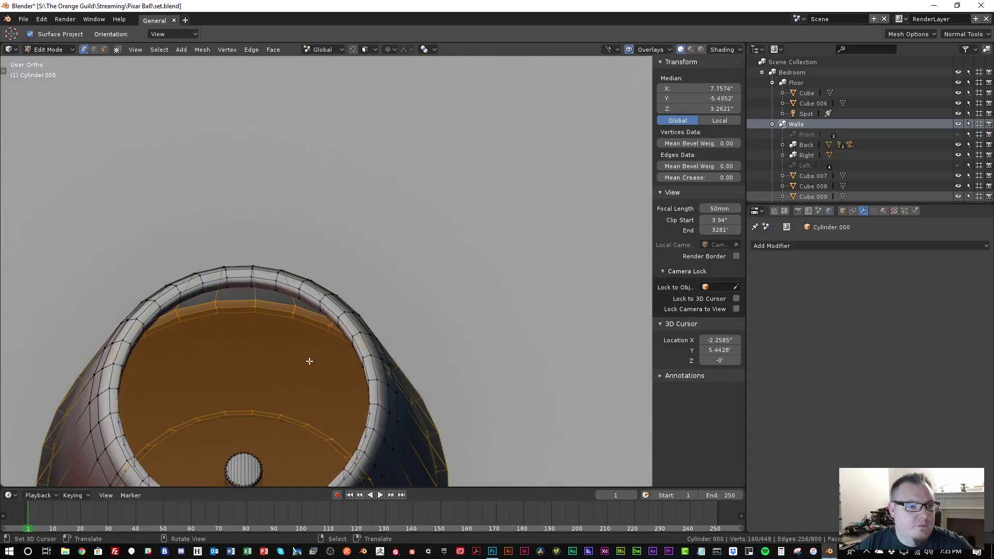
scroll(295, 420, up, 3)
alt+shift+click(350, 388)
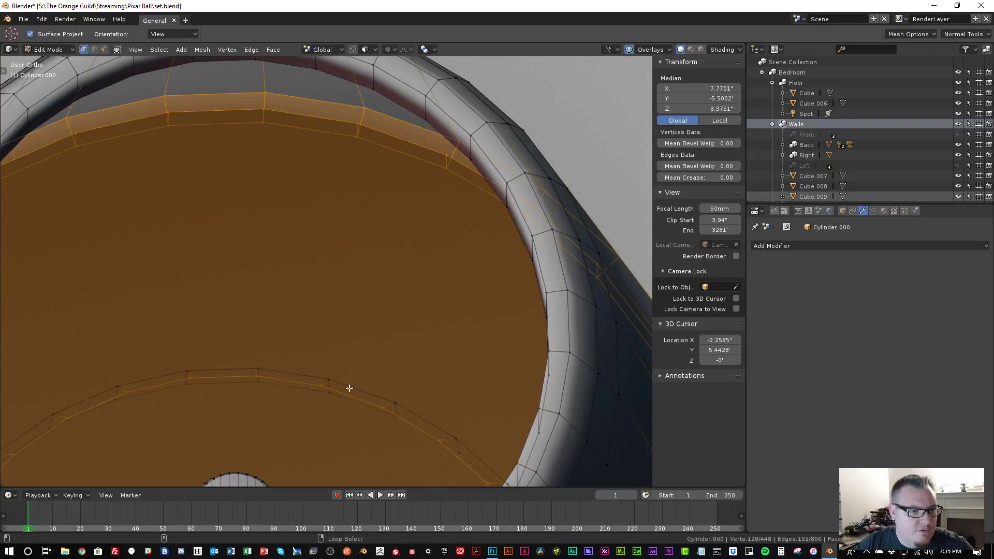
alt+shift+click(348, 394)
scroll(358, 341, down, 5)
key(KP_7)
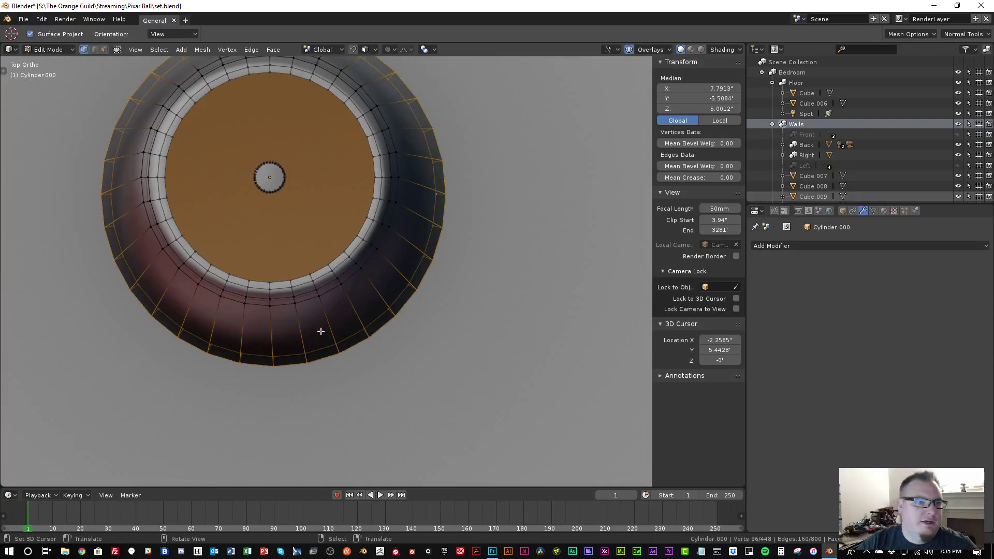
key(g)
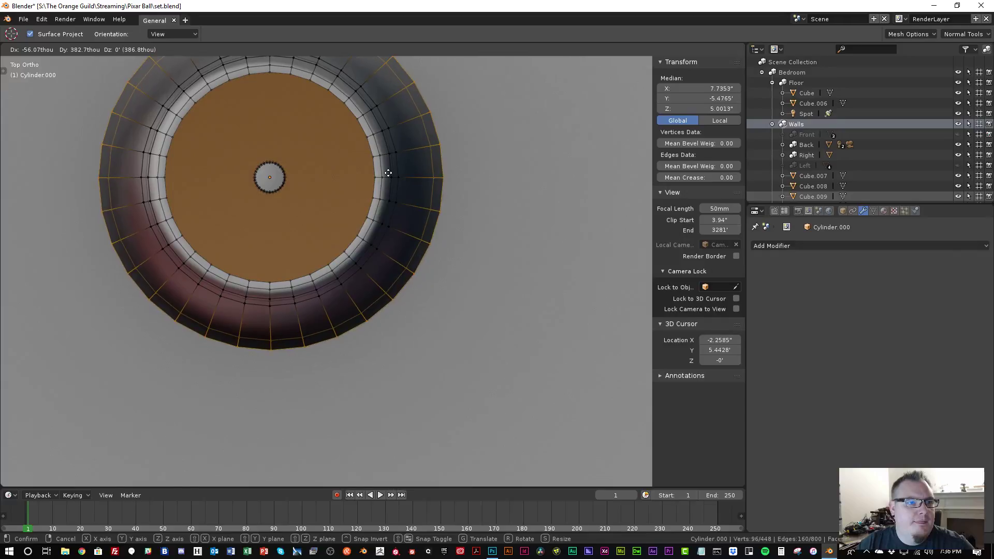
click(389, 174)
scroll(388, 176, down, 2)
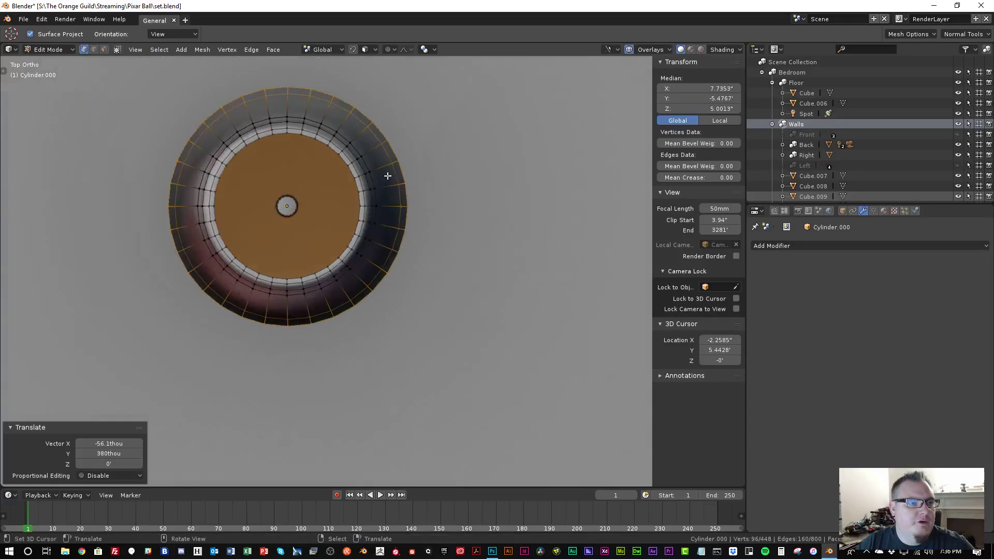
scroll(388, 178, down, 3)
key(Tab)
Select the lamp copy's entire shade mesh and raise it about 3.53 ft along Z
middle_drag(337, 304, 345, 206)
key(KP_Decimal)
scroll(345, 201, down, 6)
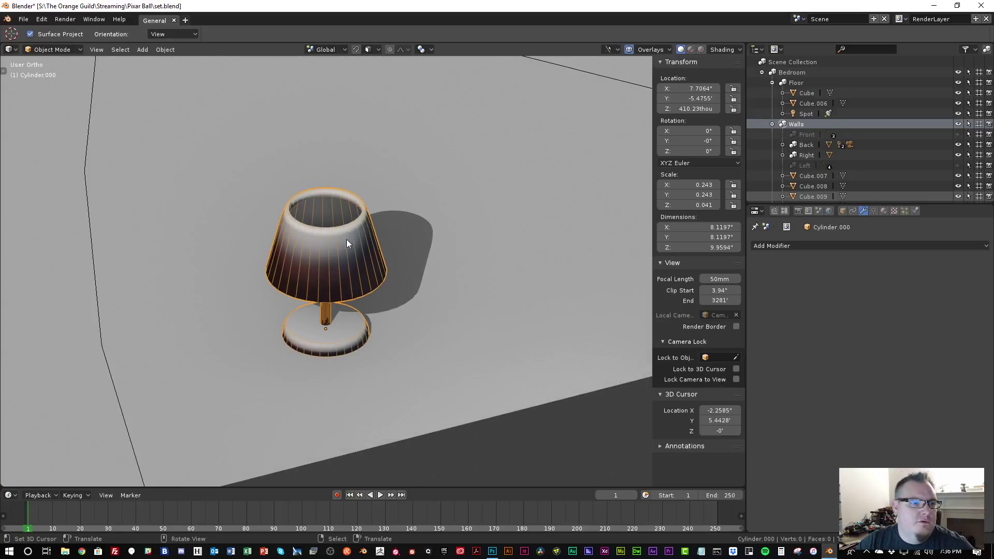
key(Tab)
middle_drag(343, 273, 338, 262)
scroll(335, 260, up, 2)
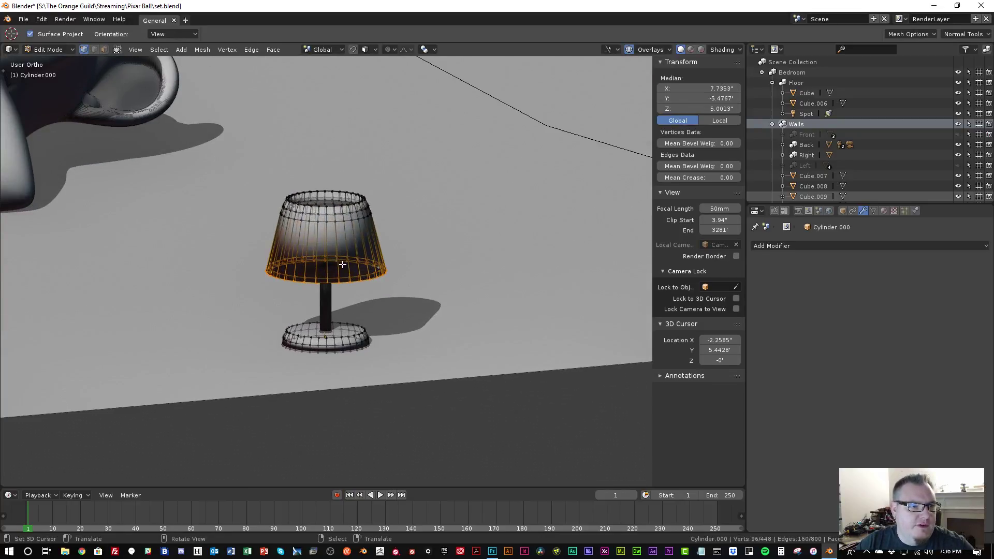
key(l)
scroll(347, 263, down, 5)
middle_drag(341, 255, 453, 291)
key(g)
key(z)
click(348, 159)
Scale the shade up uniformly by about 1.945 and stretch it by about 1.4 along Z
key(s)
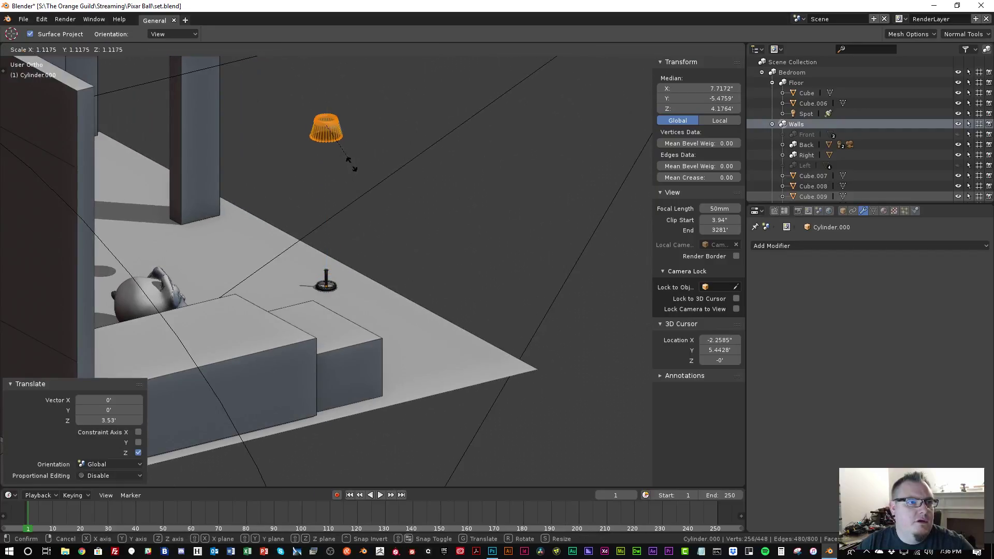
click(362, 192)
middle_drag(359, 191, 302, 155)
key(s)
key(z)
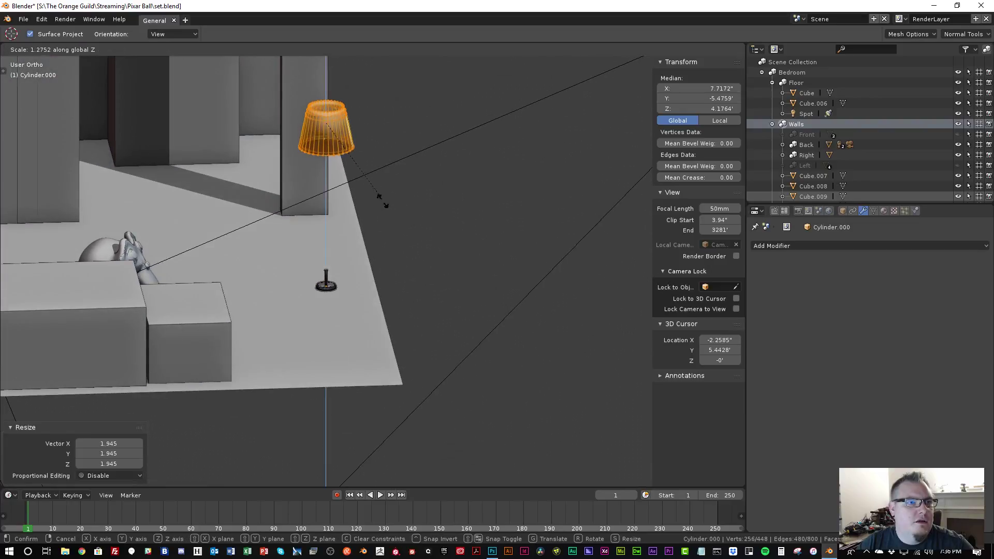
click(387, 206)
key(s)
key(z)
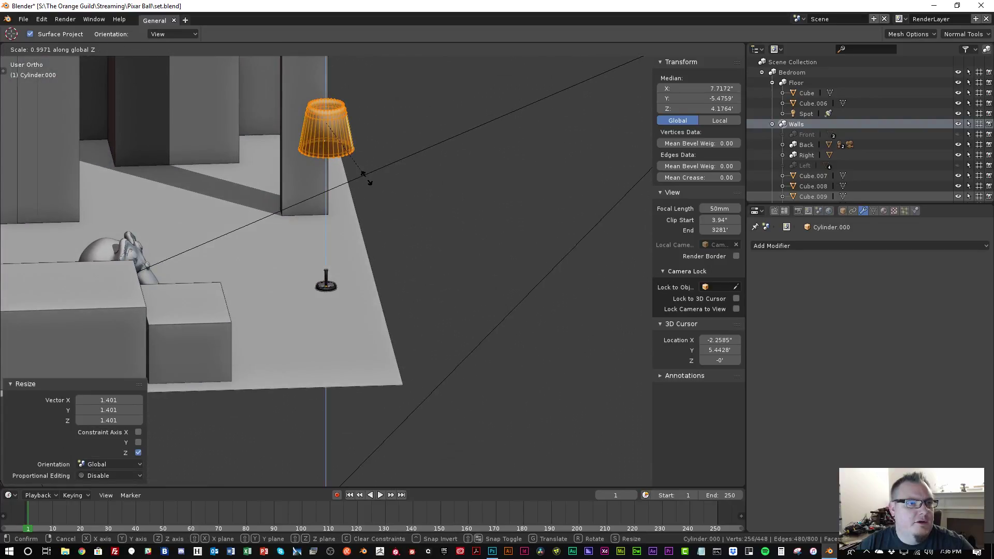
click(363, 172)
Raise the enlarged shade another 1.93 ft or so along Z
middle_drag(364, 171, 342, 191)
scroll(340, 147, down, 6)
key(g)
key(z)
click(362, 190)
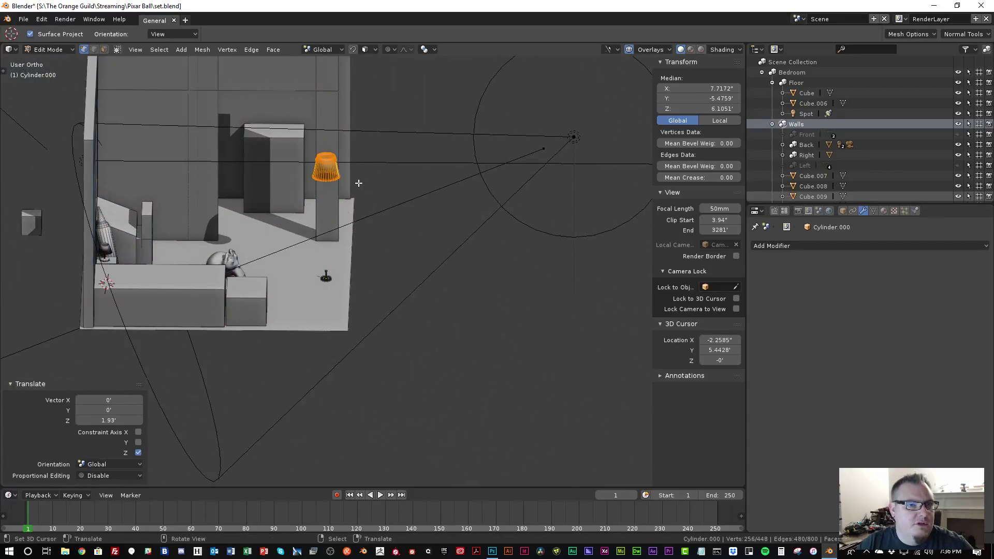
Return to Object Mode and apply the lamp copy's scale
key(Tab)
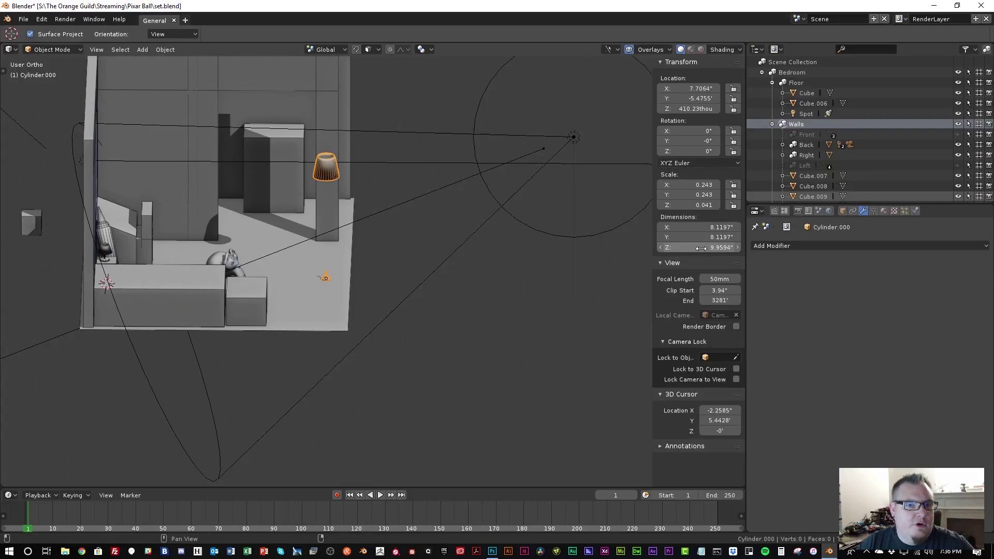
key(ctrl+a)
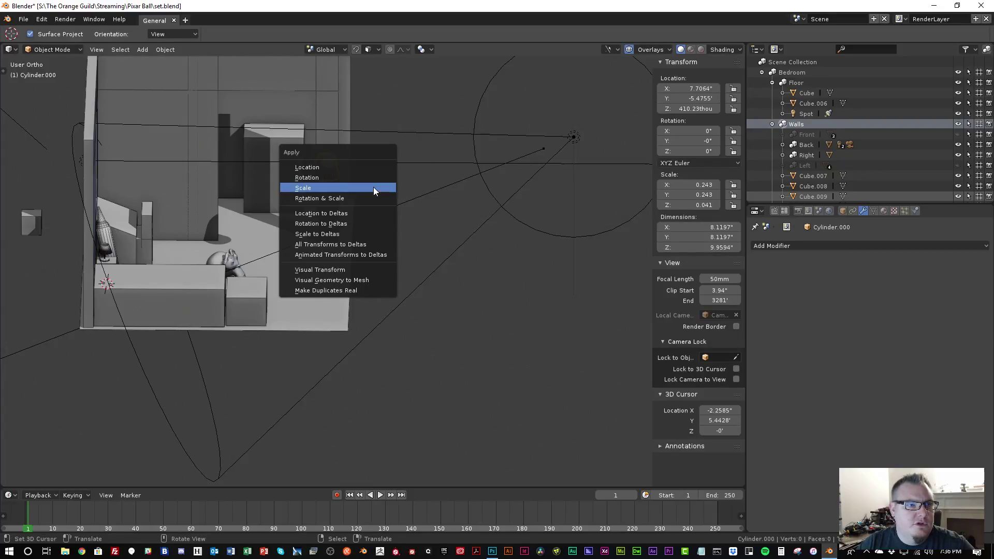
click(373, 187)
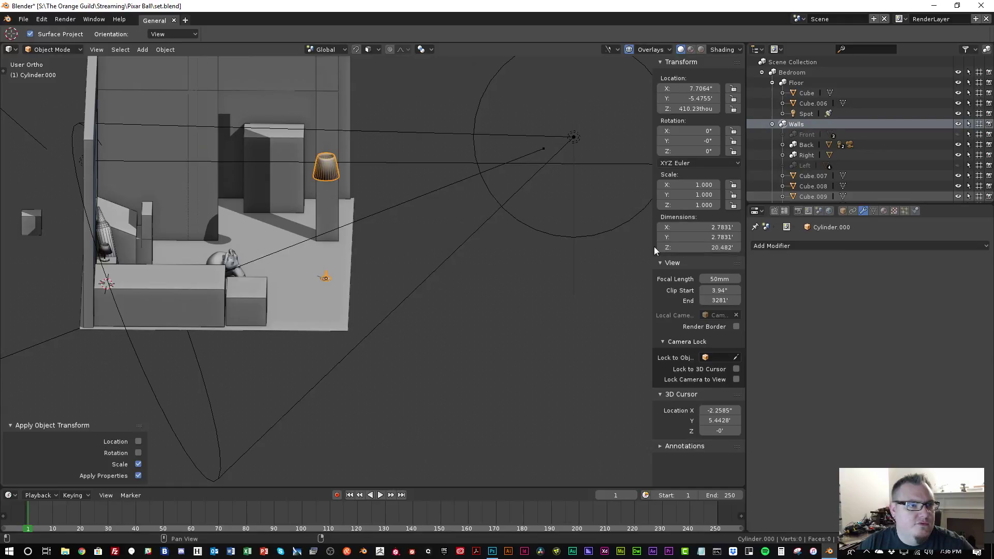
Select the lamp copy's entire shade mesh in Edit Mode and raise it about 1.49 ft along Z
middle_drag(331, 171, 411, 269)
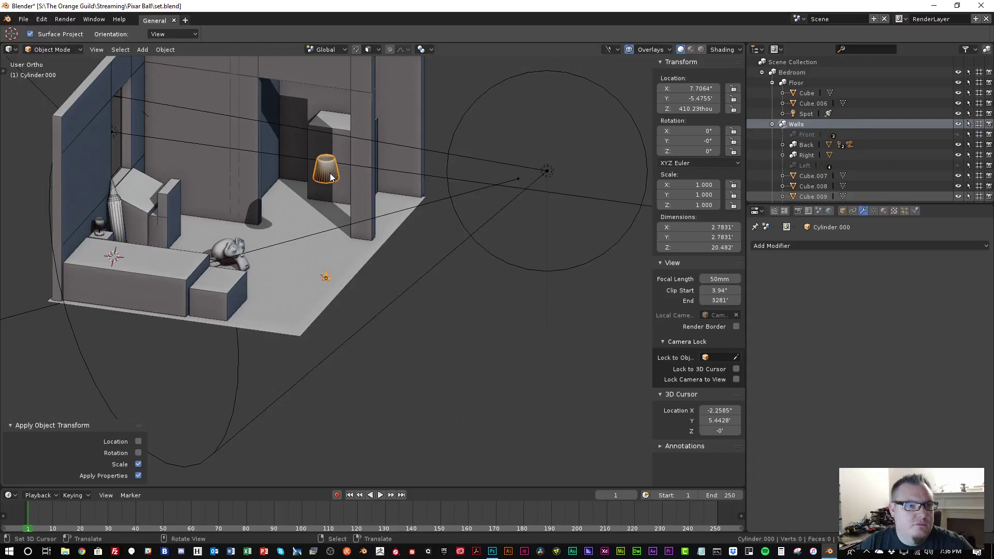
key(Tab)
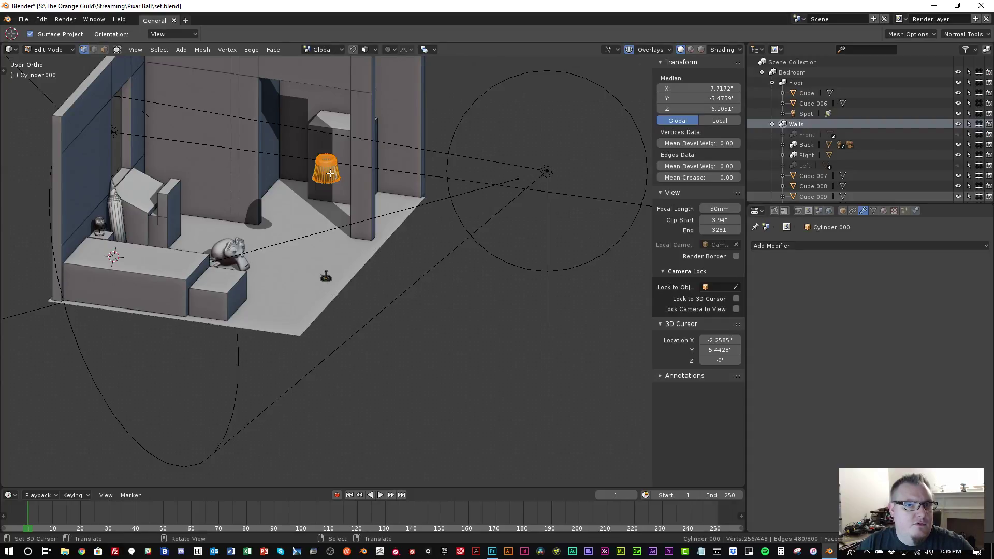
click(330, 160)
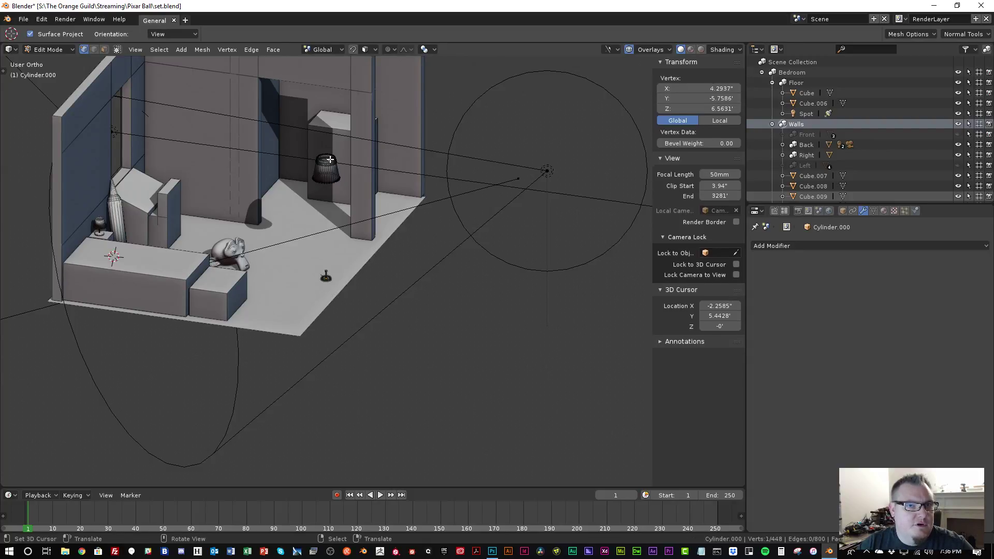
key(l)
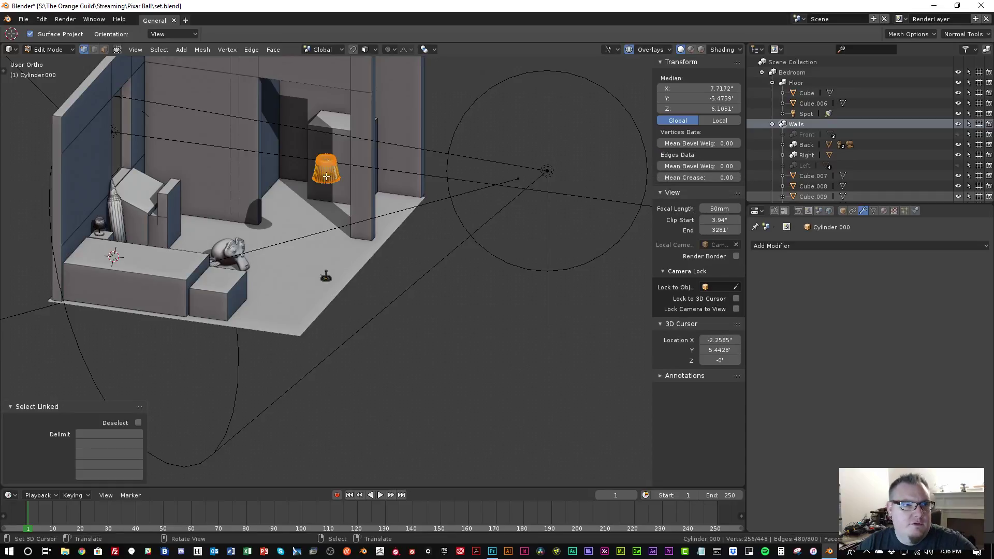
middle_drag(323, 189, 348, 172)
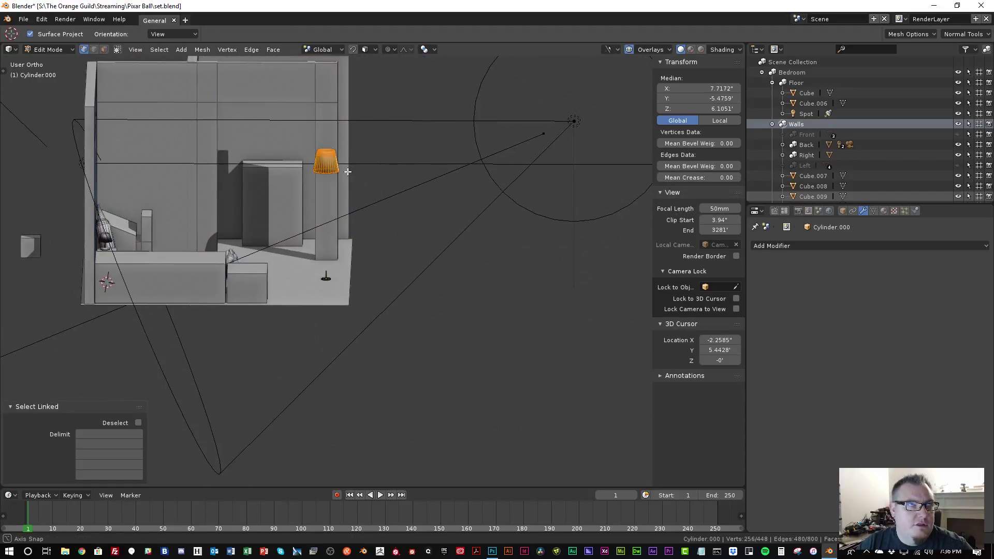
key(g)
key(z)
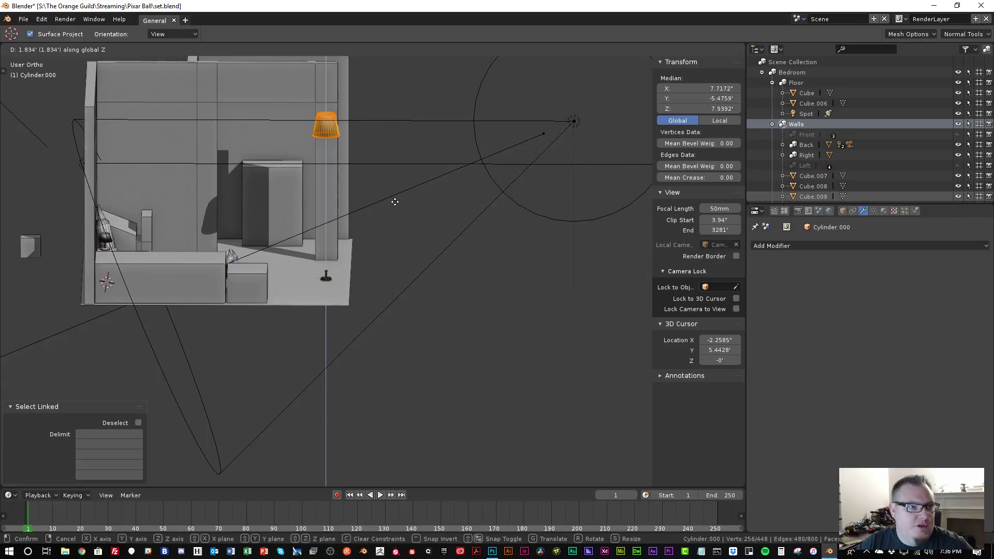
click(397, 208)
Scale the shade up uniformly by about 1.289, lower it about 1.57 in along Z, and return to Object Mode
key(s)
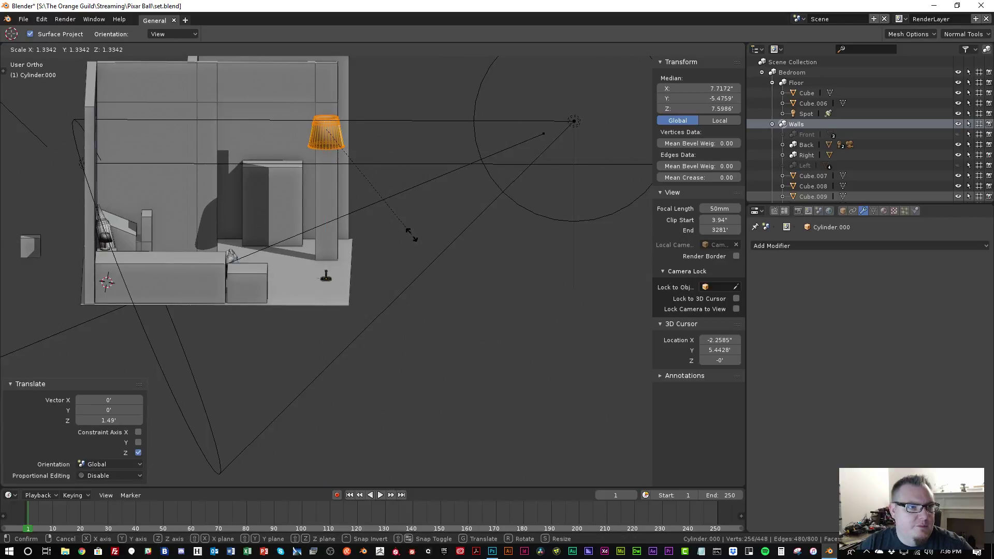
click(409, 229)
key(g)
key(z)
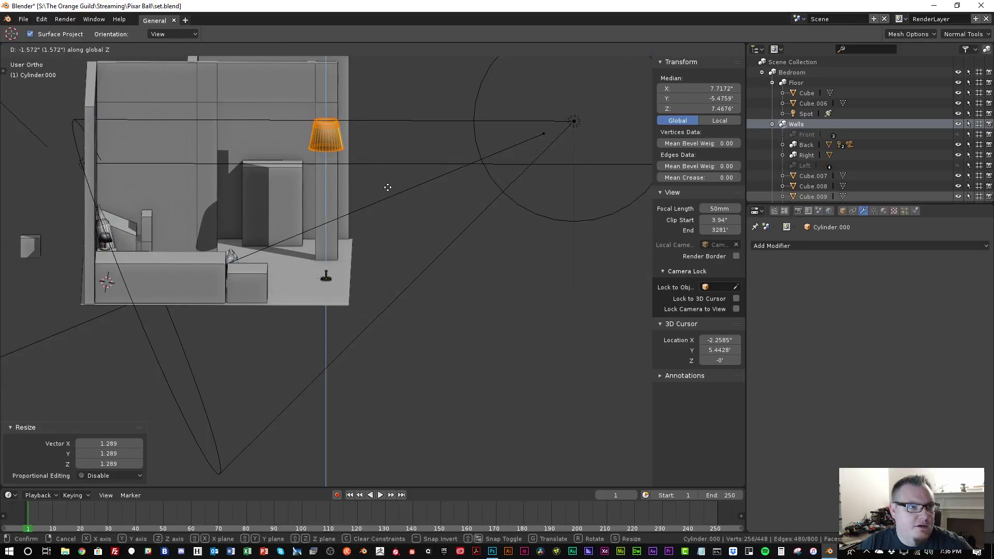
click(387, 188)
scroll(334, 290, up, 7)
scroll(334, 293, up, 1)
key(Tab)
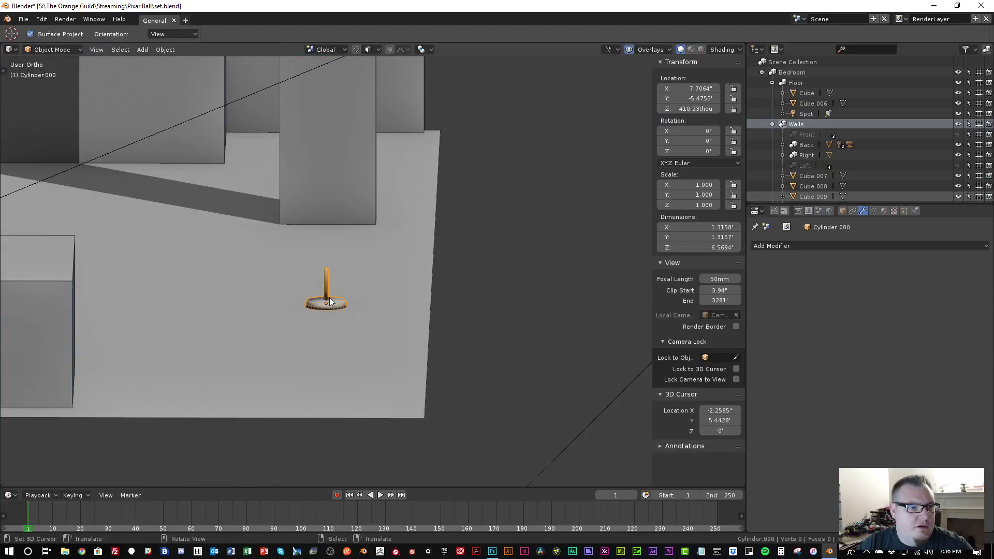
Move the one-foot reference cube about -4.72 ft in X and -14.9 ft in Y so it sits beside the lamp copy
middle_drag(330, 298, 318, 321)
key(KP_7)
scroll(318, 321, down, 10)
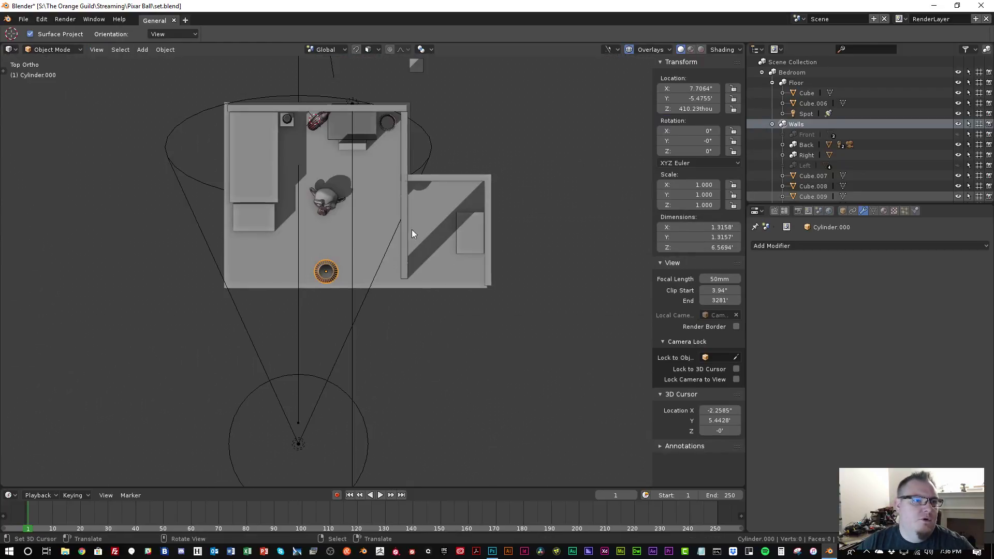
shift+middle_drag(429, 131, 418, 190)
right_click(407, 127)
key(g)
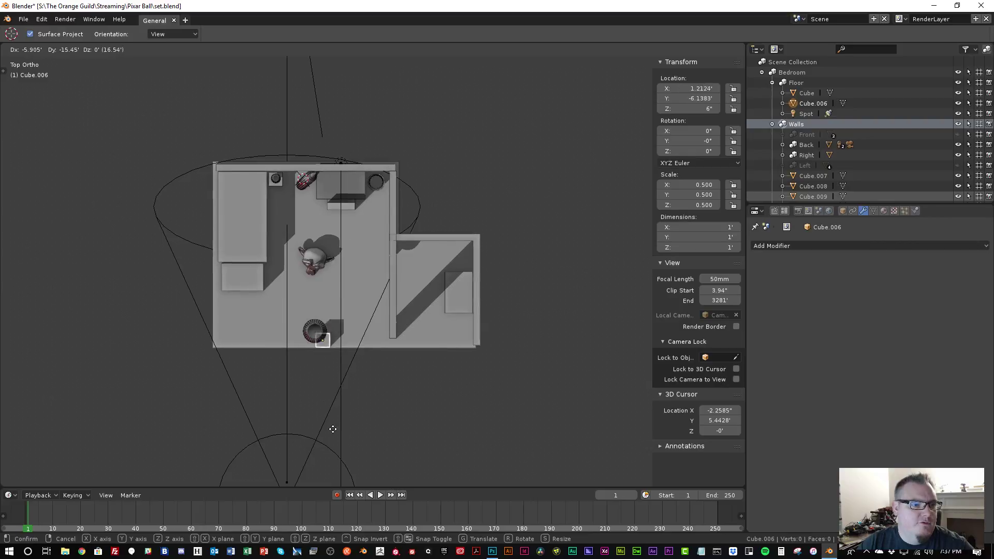
click(347, 423)
scroll(362, 340, up, 6)
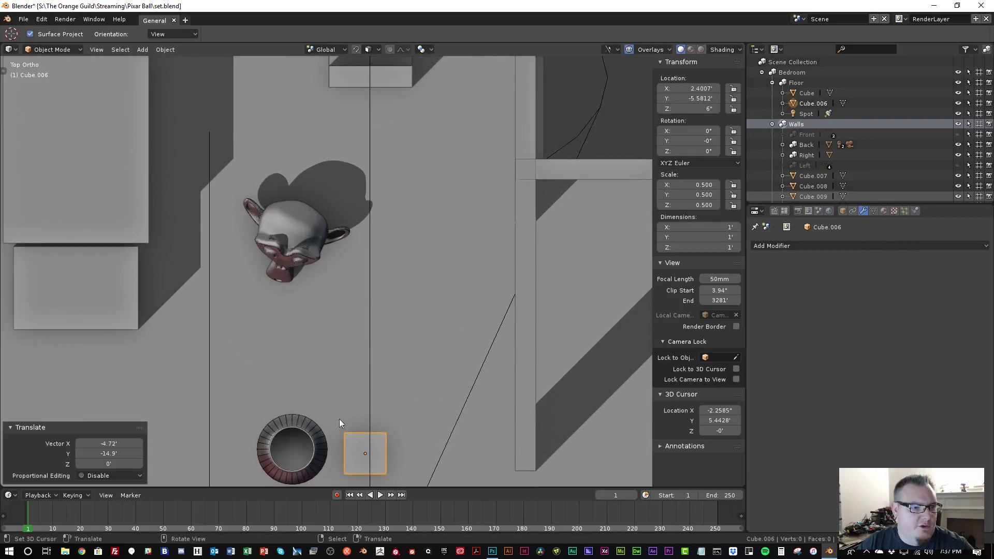
shift+middle_drag(339, 445, 217, 156)
scroll(320, 156, up, 3)
Open the lamp copy's mesh for editing and select only its base and pole, leaving the shade deselected
key(Tab)
key(Tab)
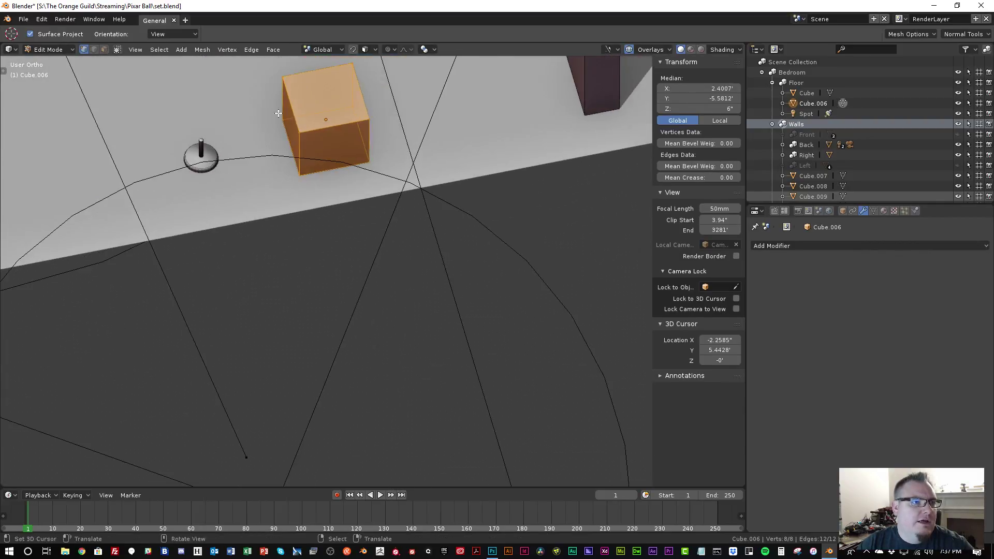
right_click(215, 160)
right_click(202, 173)
right_click(203, 169)
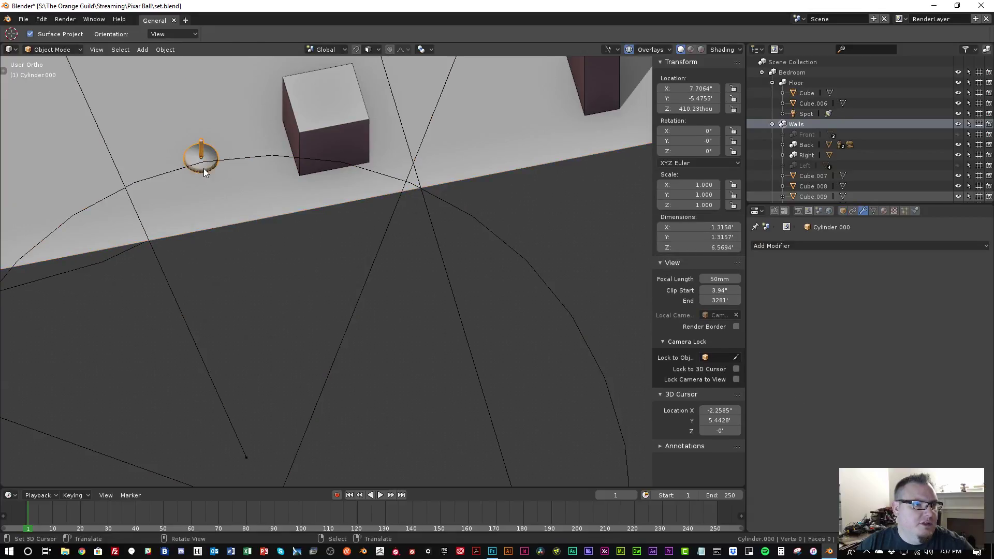
key(Tab)
key(l)
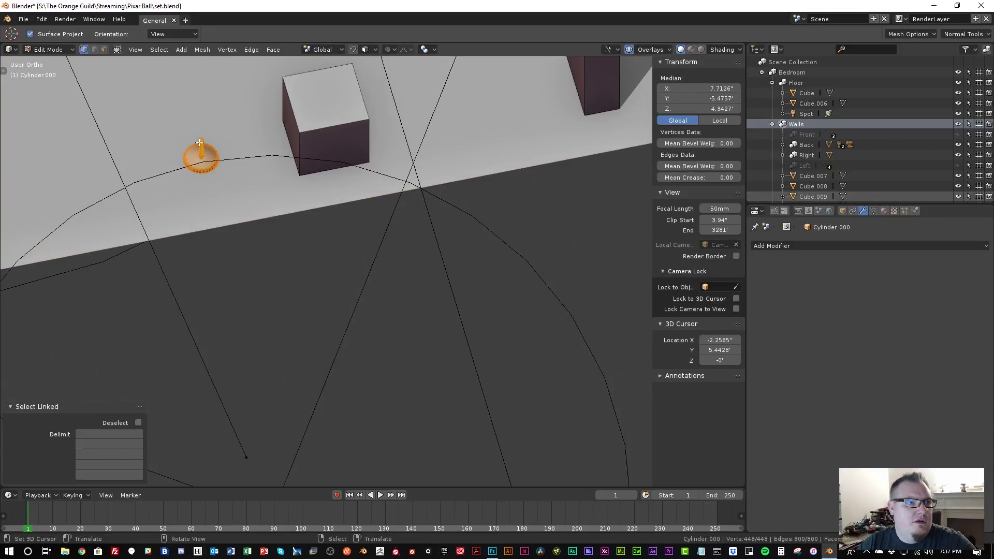
key(KP_7)
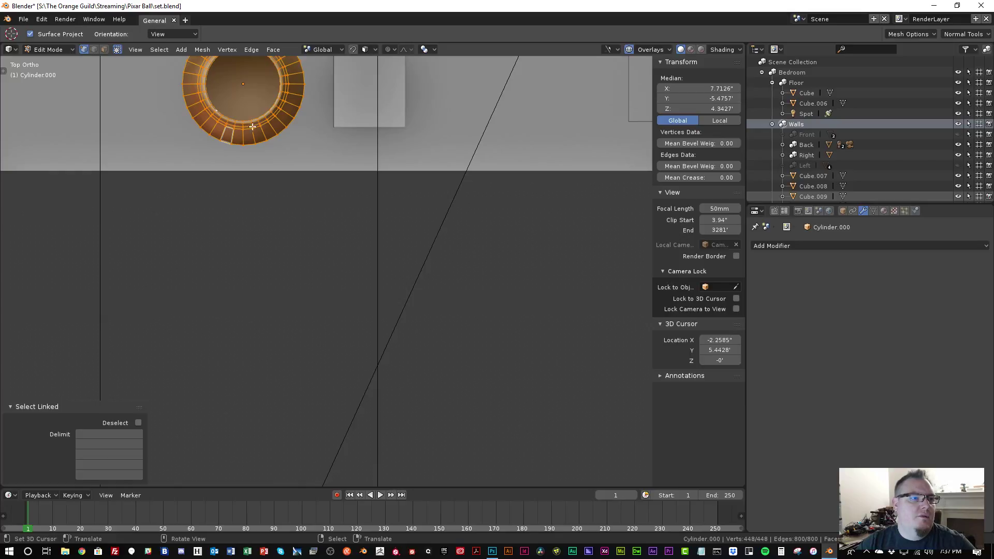
middle_drag(253, 126, 249, 187)
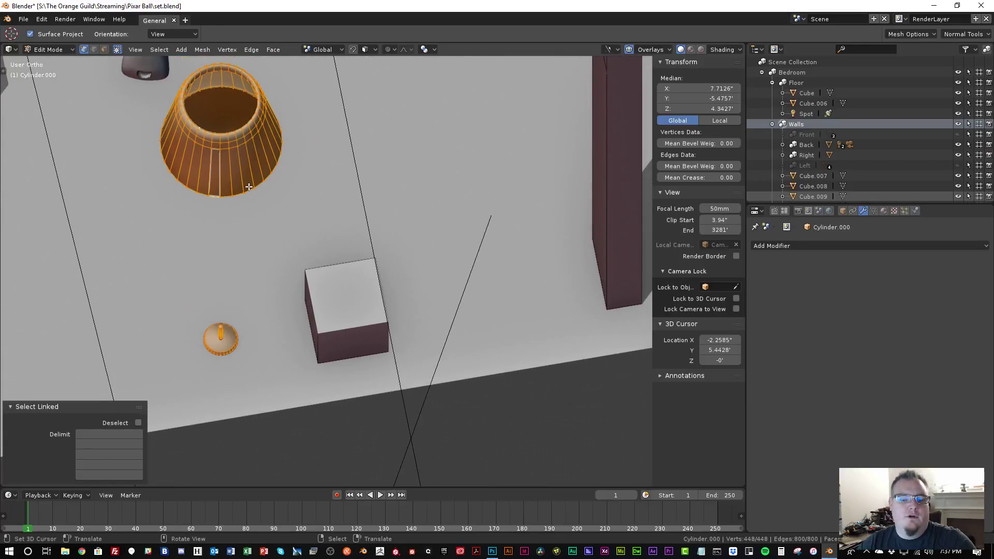
key(shift+l)
key(KP_7)
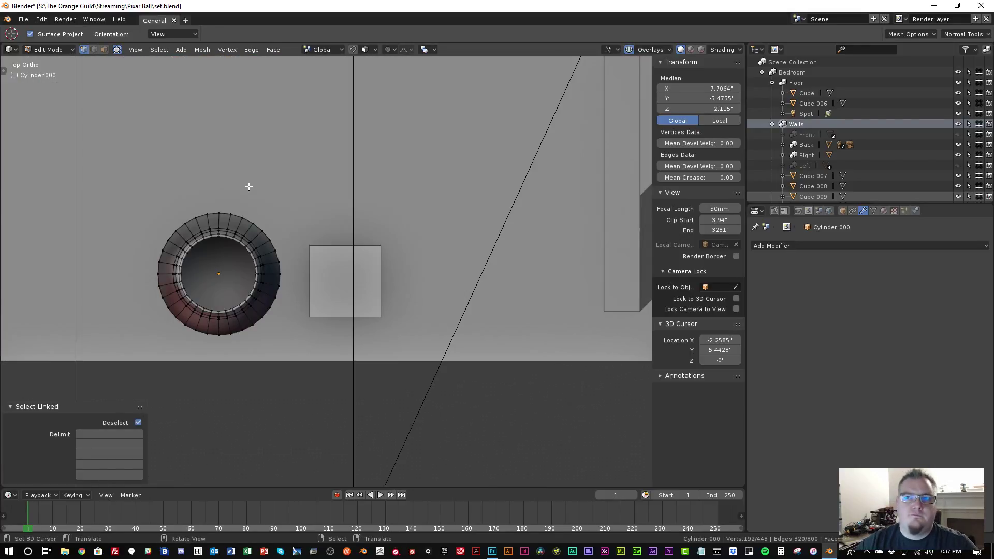
key(s)
key(shift+z)
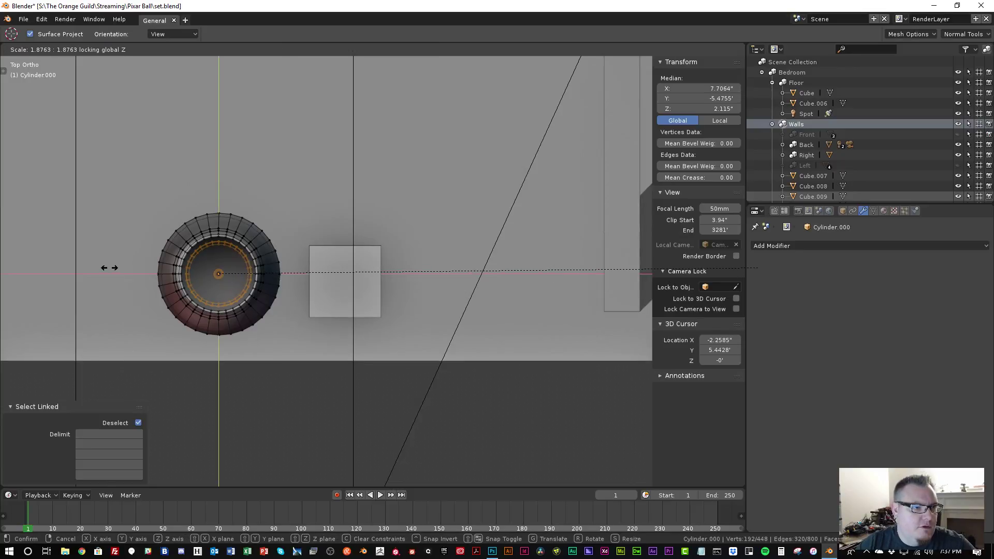
right_click(112, 268)
Scale the lamp's base and pole up uniformly by about 2.123 and raise them about 2.44 in along Z
key(s)
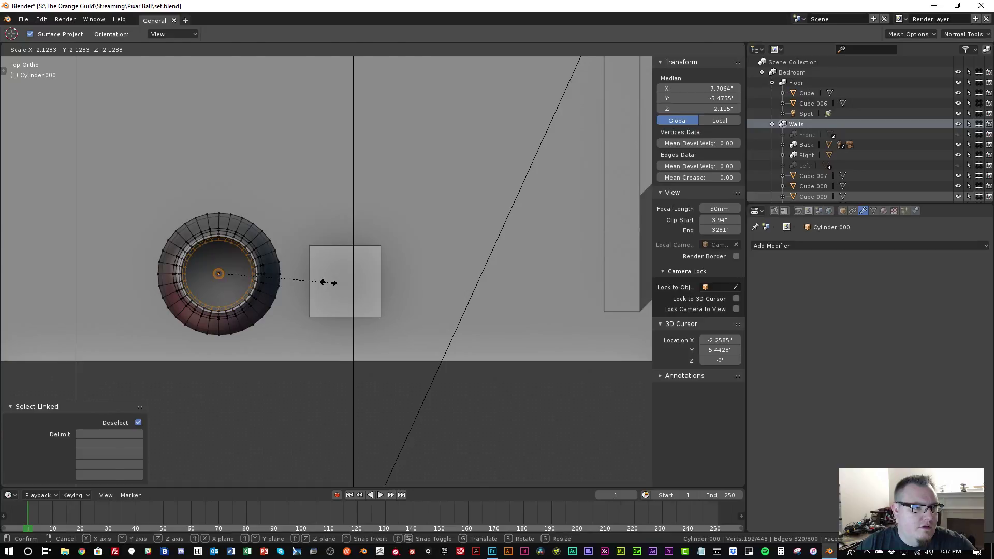
click(328, 282)
middle_drag(246, 283, 297, 251)
key(g)
key(z)
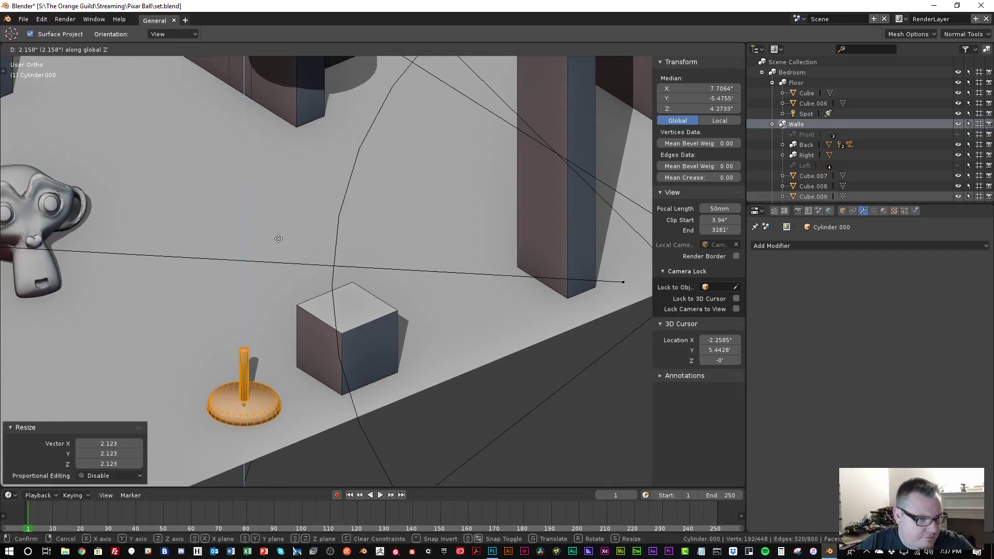
click(280, 223)
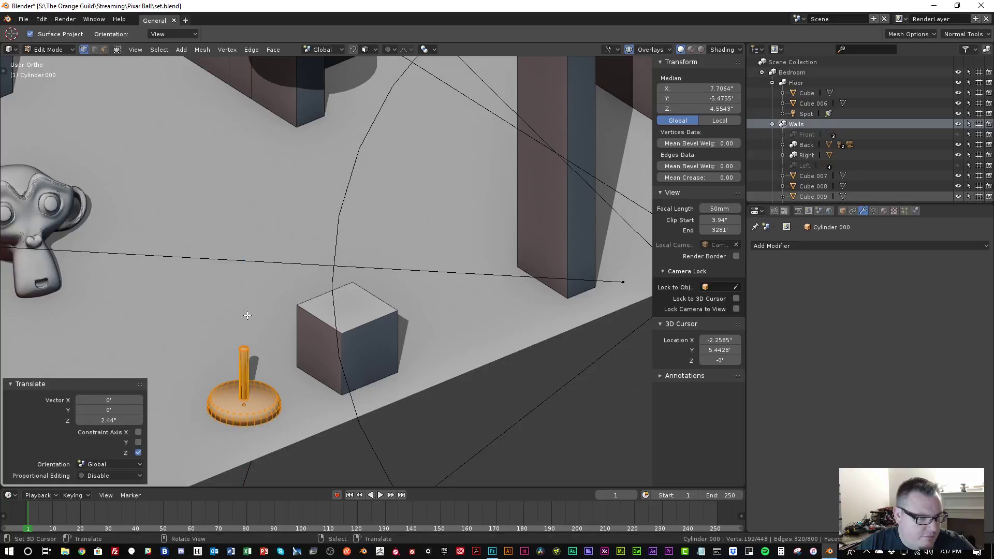
Select only the upper end of the lamp pole, extend it along Z up into the shade, and return to Object Mode
key(alt+a)
drag(221, 337, 267, 368)
scroll(168, 320, up, 5)
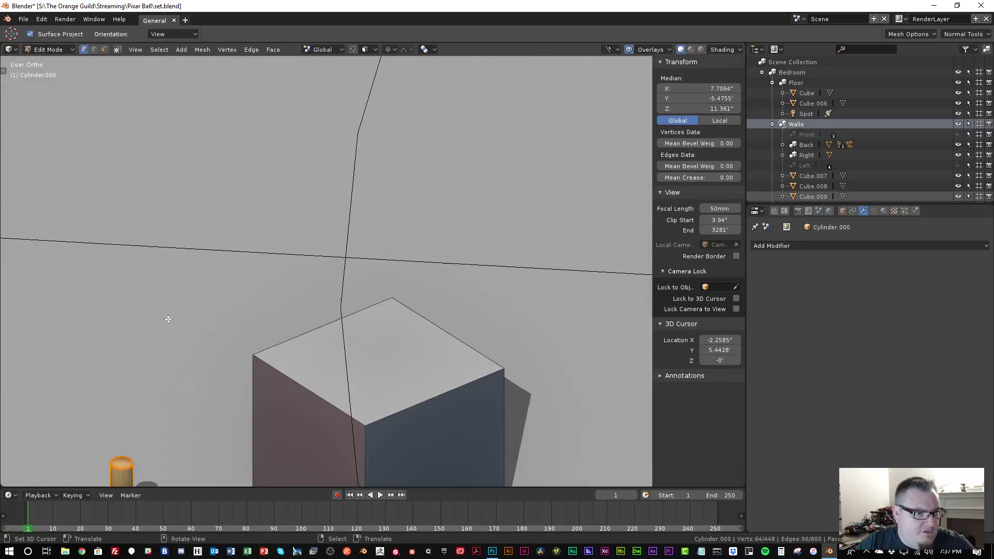
key(KP_Decimal)
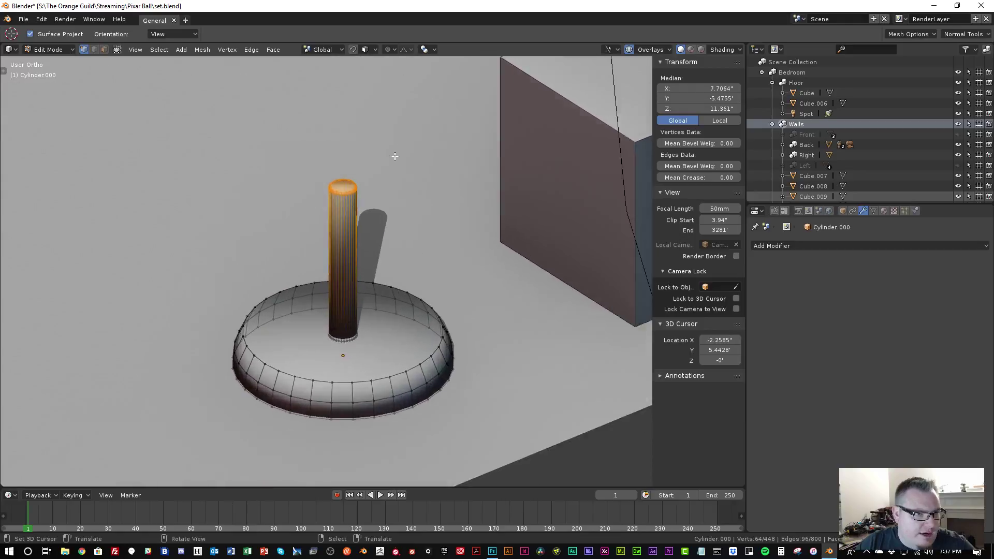
scroll(366, 188, up, 3)
scroll(365, 188, down, 1)
key(g)
key(z)
click(364, 185)
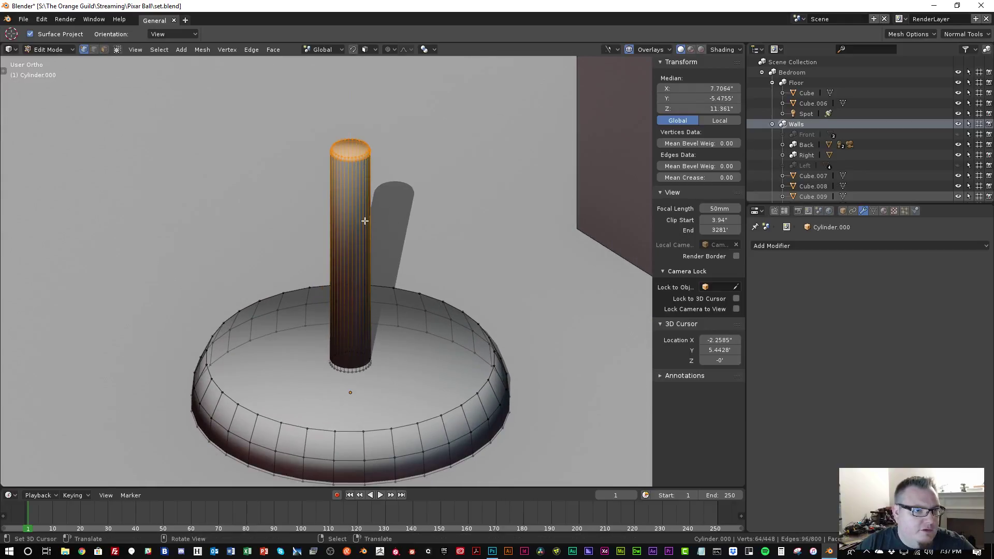
scroll(366, 217, down, 10)
key(g)
key(z)
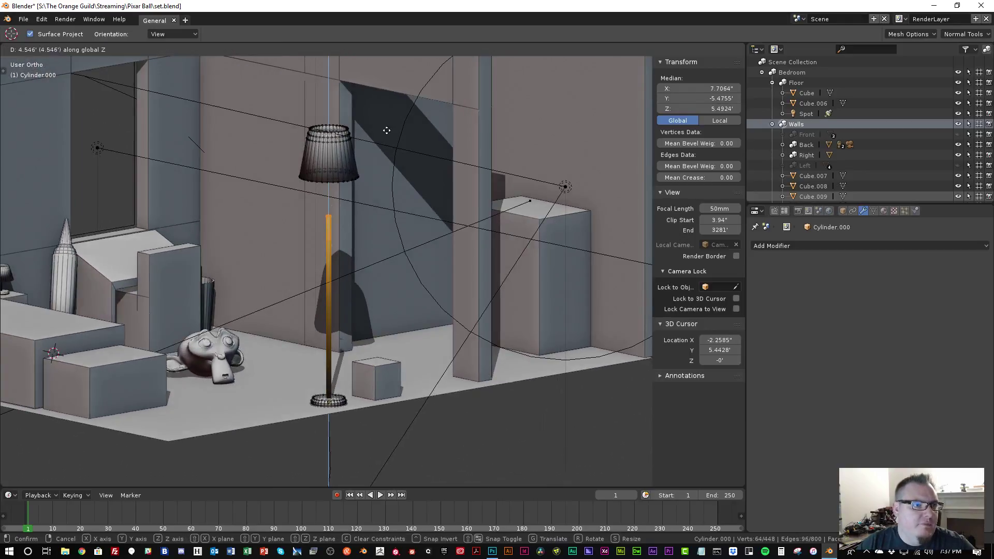
click(391, 470)
key(Tab)
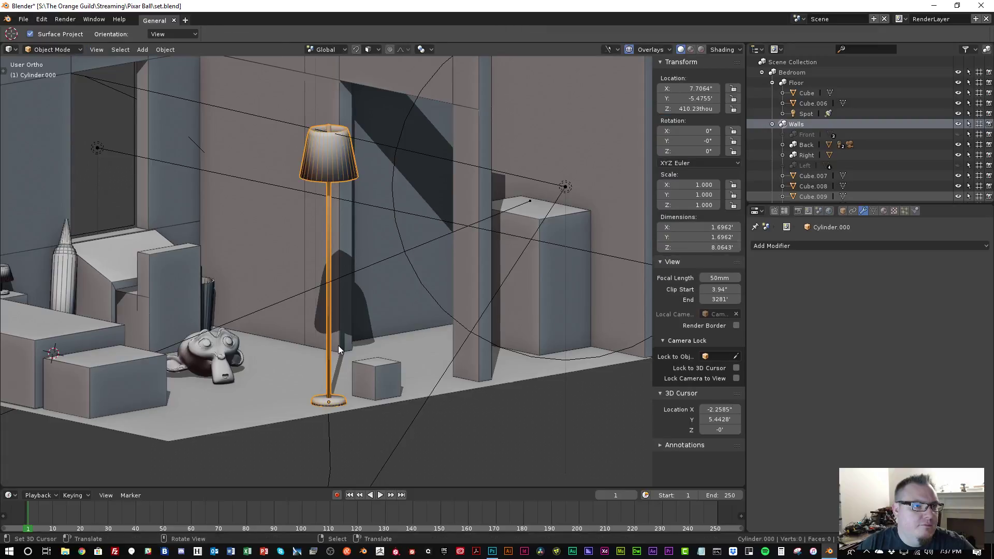
Move the one-foot reference cube back outside the room's rear corner, to about X 7.35 ft, Y 7.45 ft
click(374, 382)
key(KP_7)
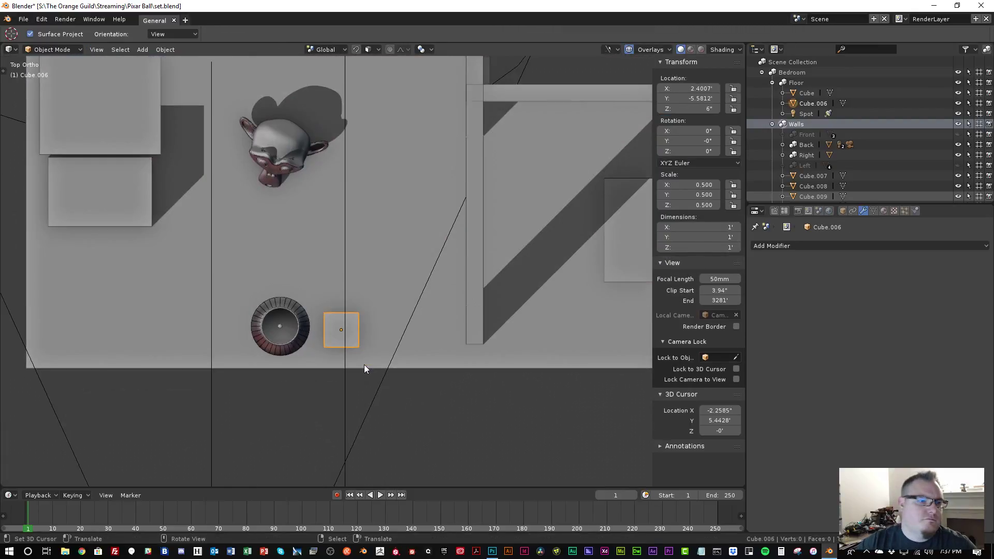
scroll(364, 364, down, 4)
key(g)
click(407, 173)
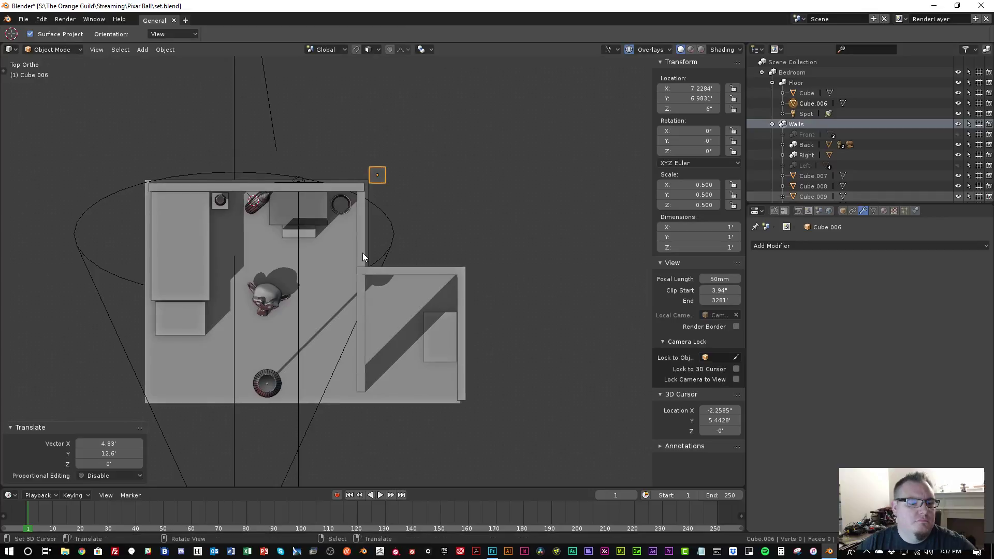
key(g)
click(381, 169)
scroll(275, 402, up, 3)
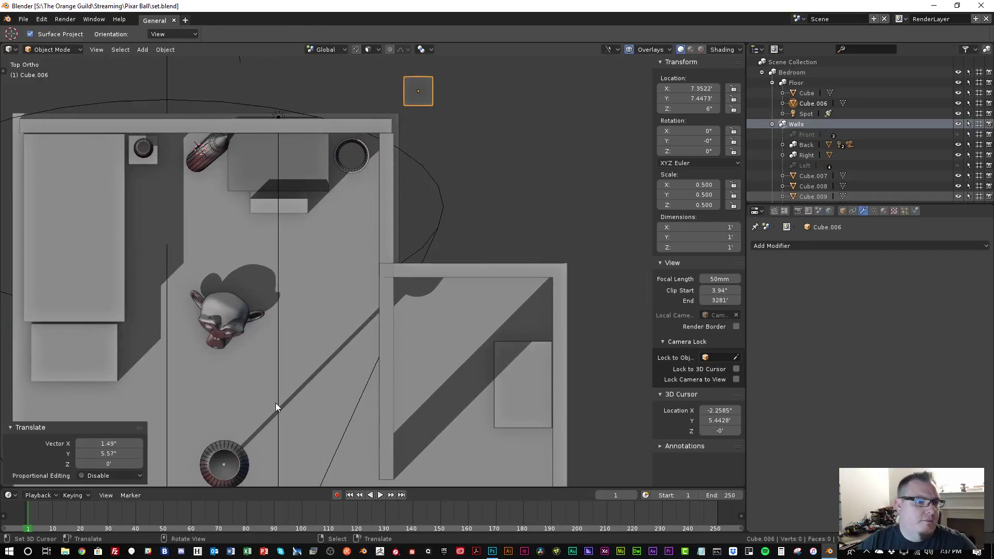
scroll(287, 357, down, 3)
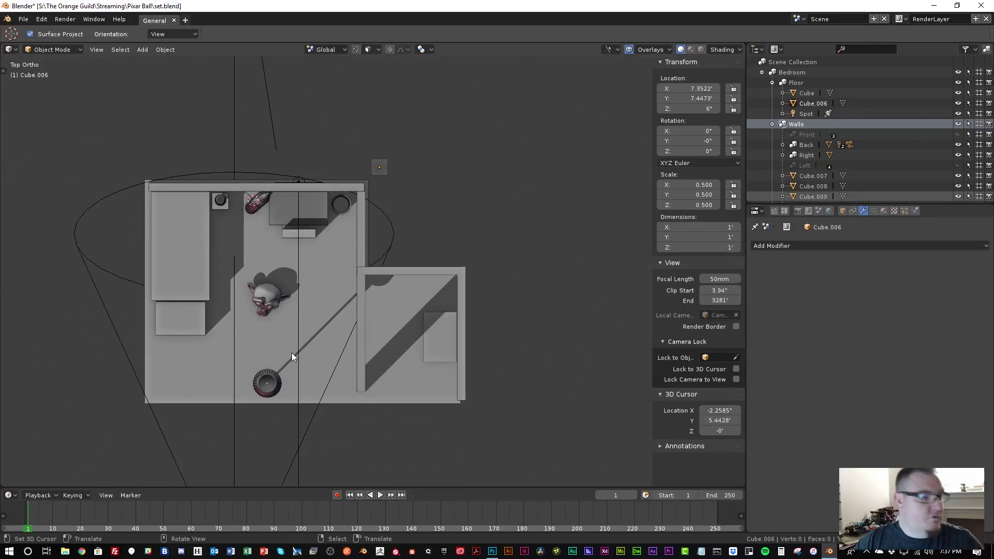
Make the Front and Left wall collections visible
middle_drag(291, 354, 379, 256)
scroll(424, 237, up, 3)
scroll(424, 235, up, 1)
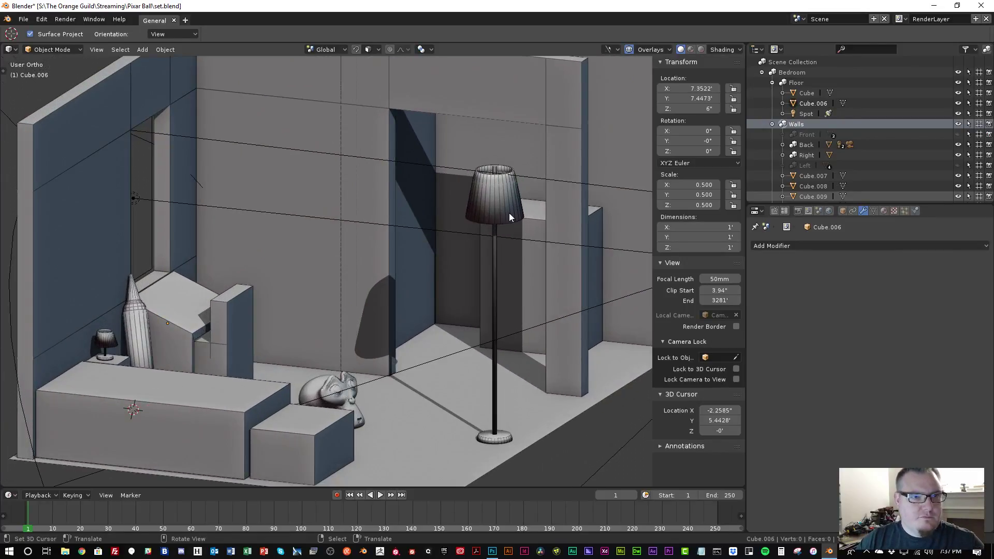
click(957, 134)
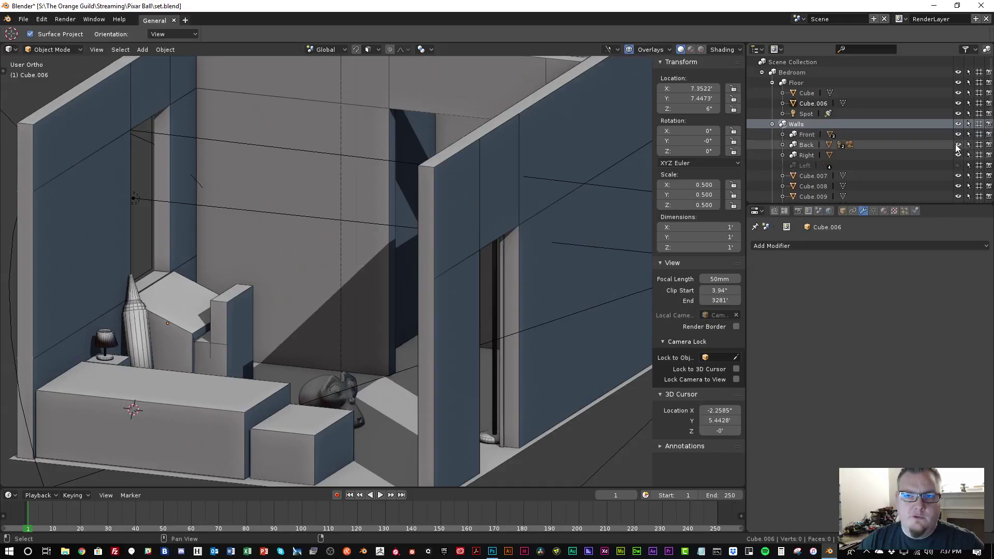
click(958, 165)
Move the floor lamp 5.35 in along Y, away from the front wall
middle_drag(288, 197, 412, 269)
click(414, 279)
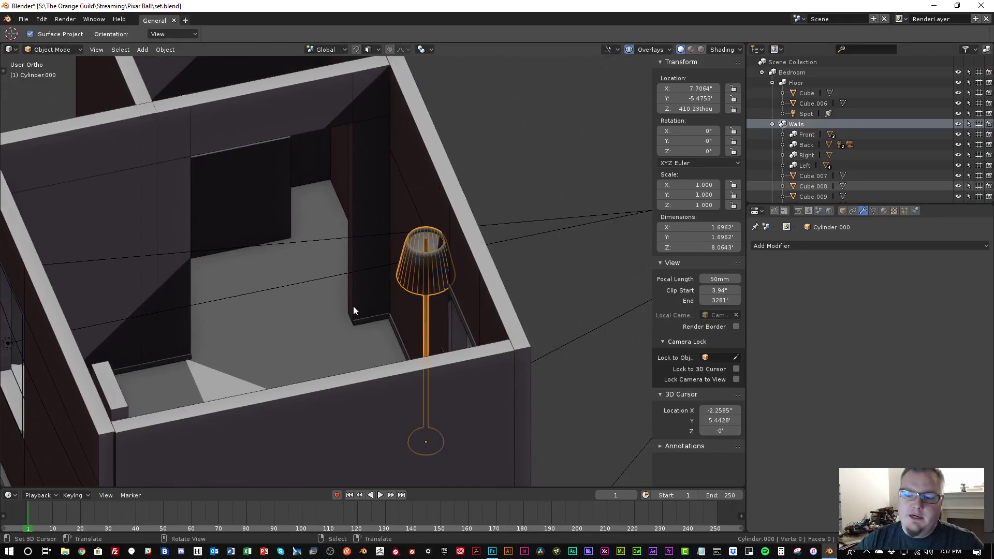
key(KP_7)
key(g)
key(y)
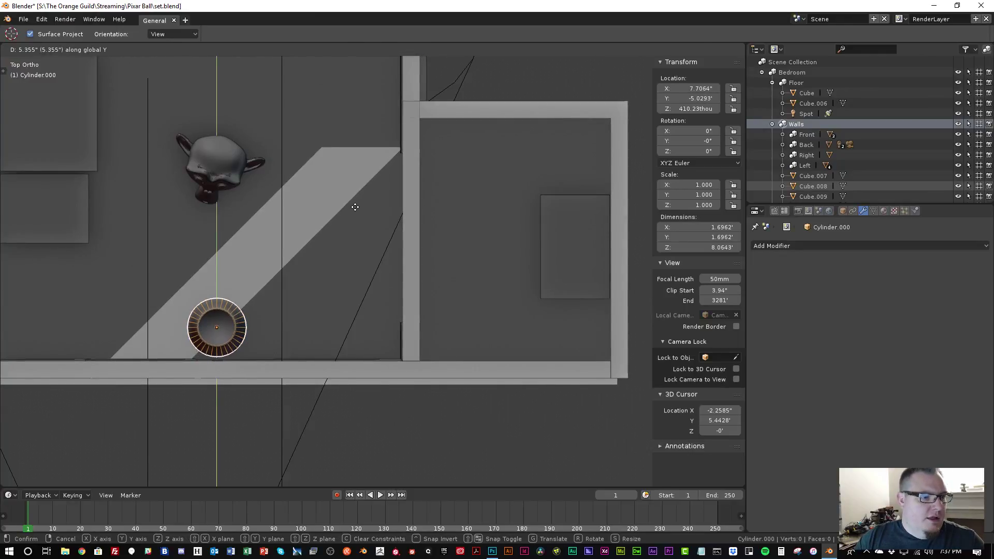
click(354, 249)
Lower the floor lamp's shade together with the pole's upper end along Z in Edit Mode, and return to Object Mode
scroll(250, 287, down, 3)
middle_drag(250, 287, 385, 208)
scroll(424, 240, up, 5)
scroll(461, 244, up, 2)
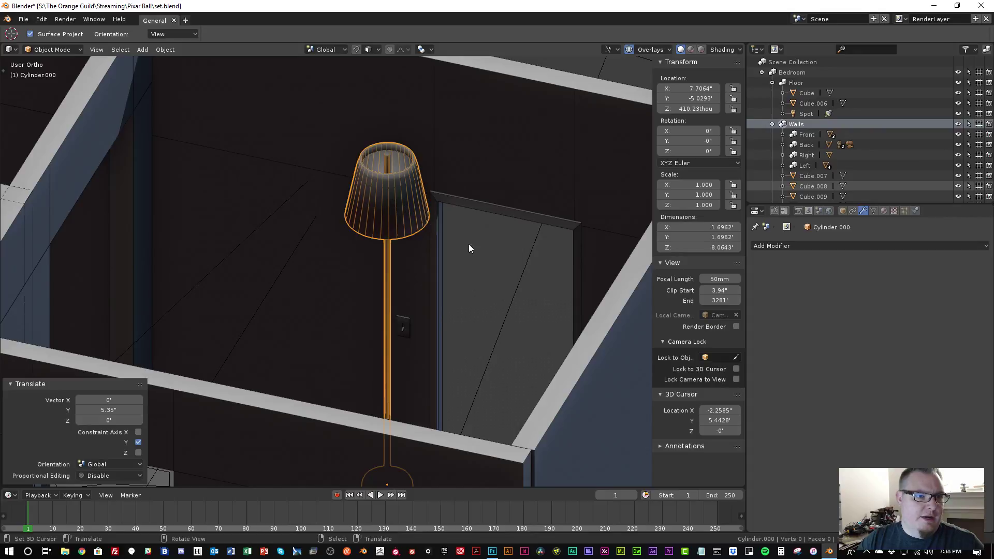
key(Tab)
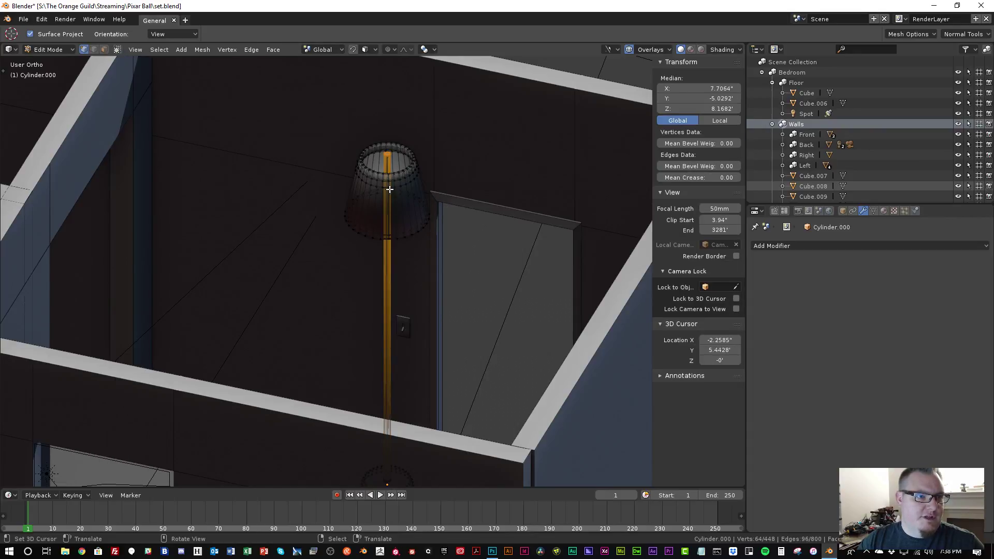
key(l)
key(g)
key(z)
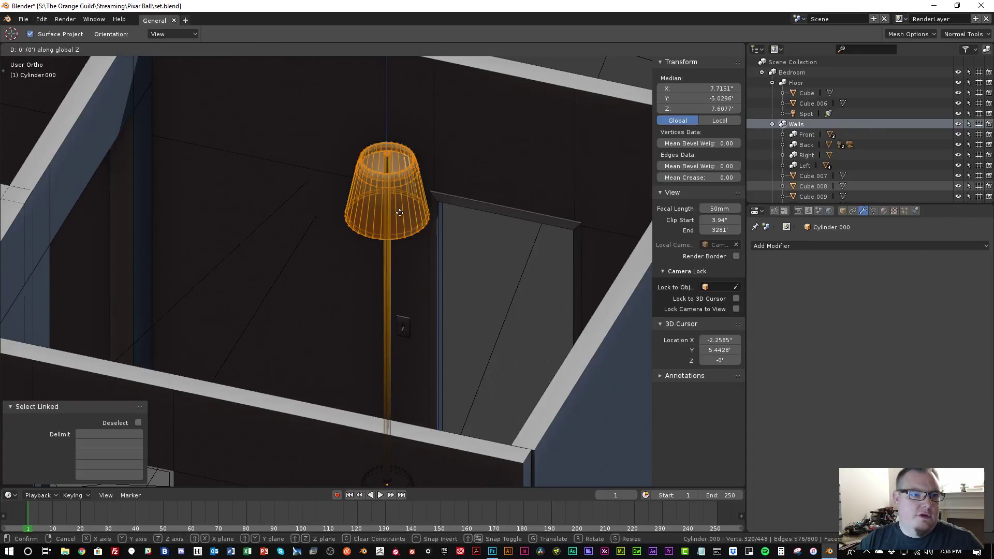
click(401, 256)
mouse_move(479, 266)
middle_down()
mouse_move(514, 257)
mouse_move(483, 248)
mouse_move(478, 257)
mouse_move(472, 237)
mouse_move(486, 257)
mouse_move(490, 227)
mouse_move(442, 281)
mouse_move(451, 290)
mouse_move(475, 265)
middle_up()
key(g)
key(z)
click(468, 264)
key(Tab)
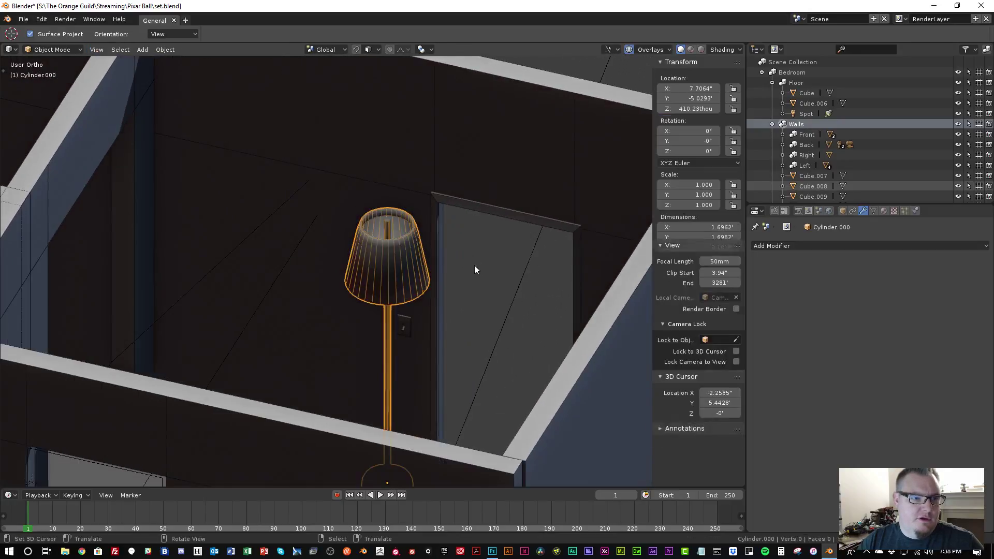
Deselect everything and examine the floor lamp's height and placement in the room from several angles
scroll(430, 291, down, 2)
key(a)
scroll(430, 291, down, 3)
middle_drag(429, 290, 446, 183)
scroll(336, 282, up, 6)
scroll(336, 282, down, 3)
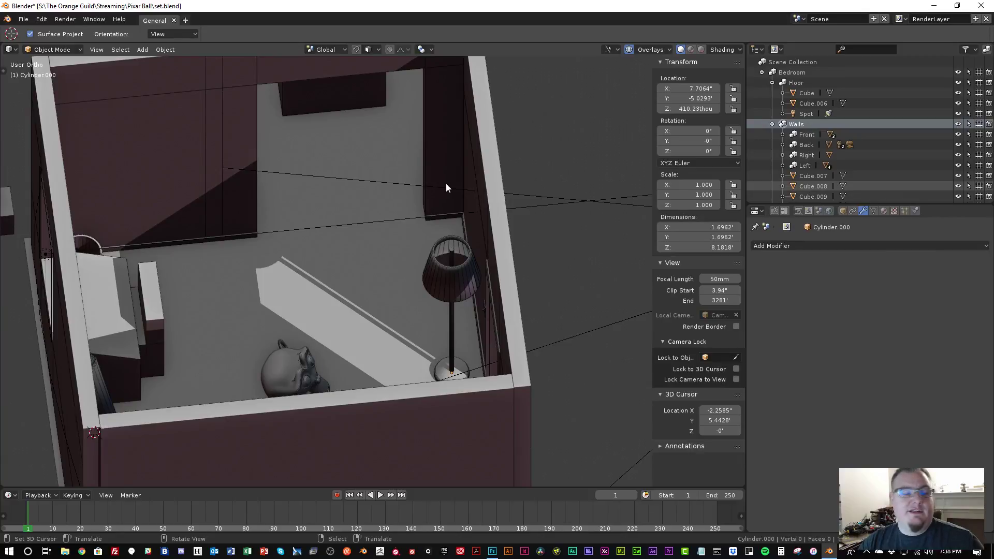
scroll(395, 268, down, 4)
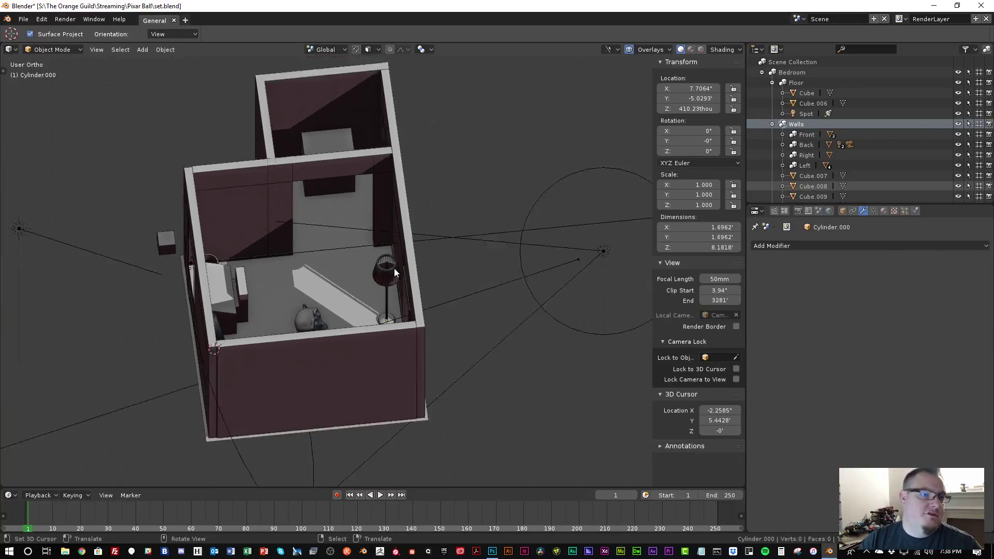
middle_drag(393, 268, 268, 323)
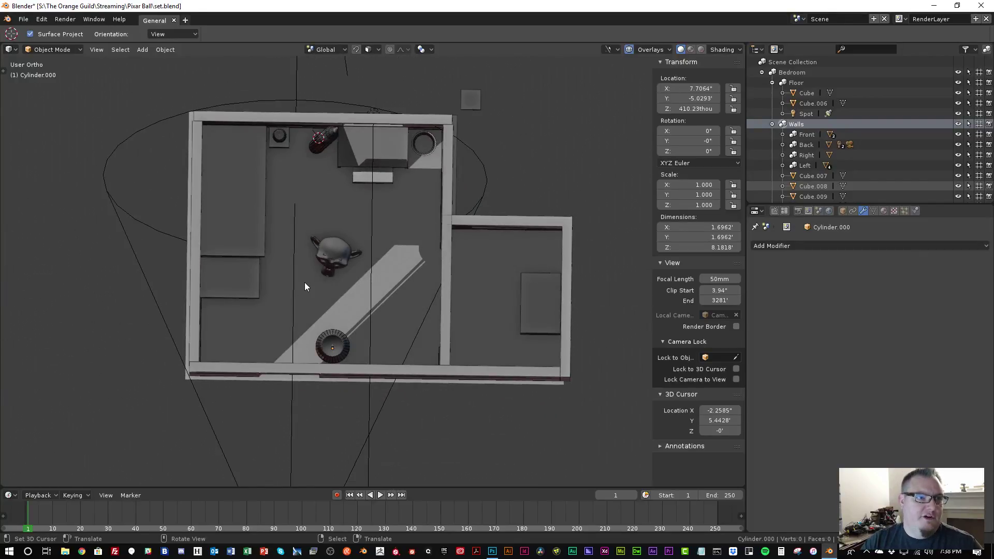
Move the bed and the box at its foot together 4.54 in along X, away from the wall
scroll(322, 289, up, 3)
shift+middle_drag(312, 377, 381, 264)
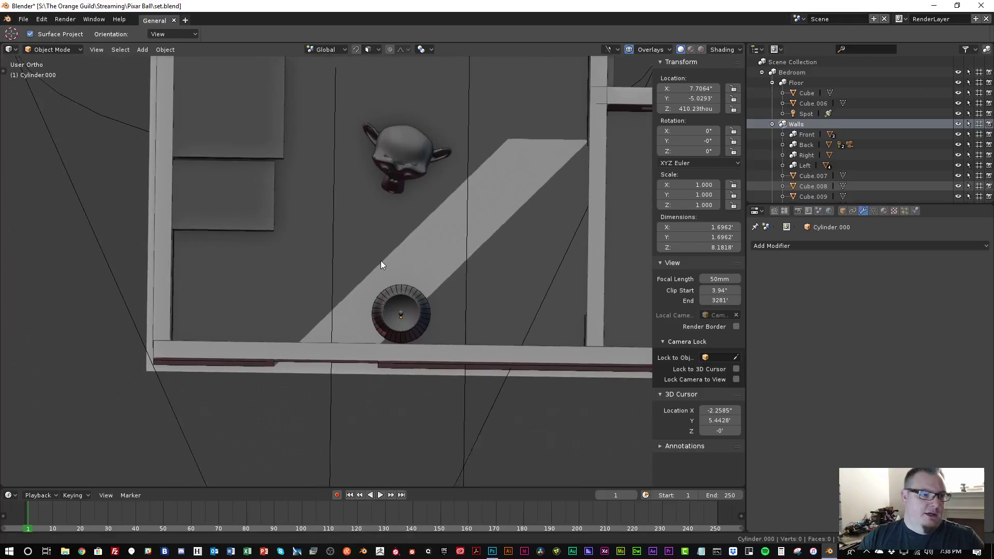
click(268, 211)
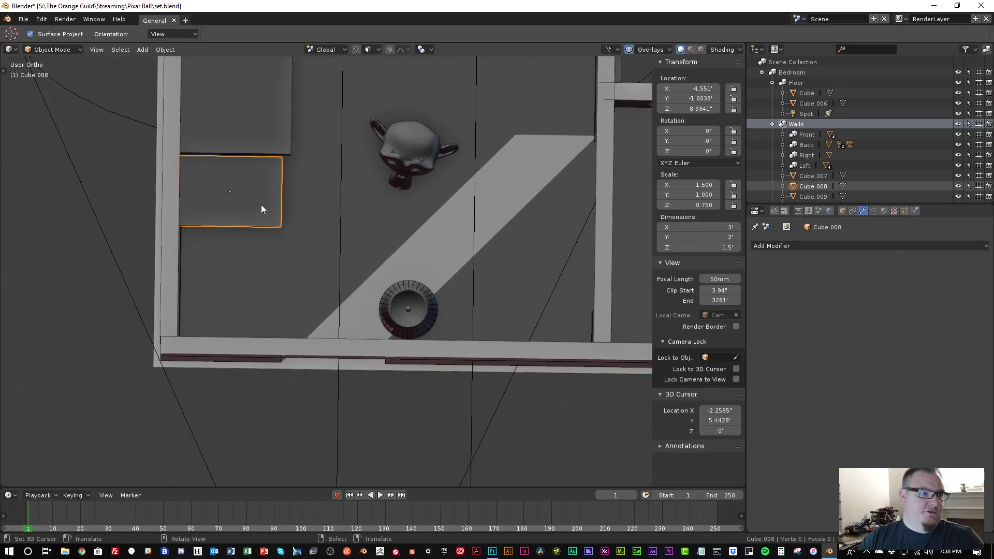
shift+middle_drag(261, 209, 304, 257)
shift+click(313, 186)
key(g)
key(x)
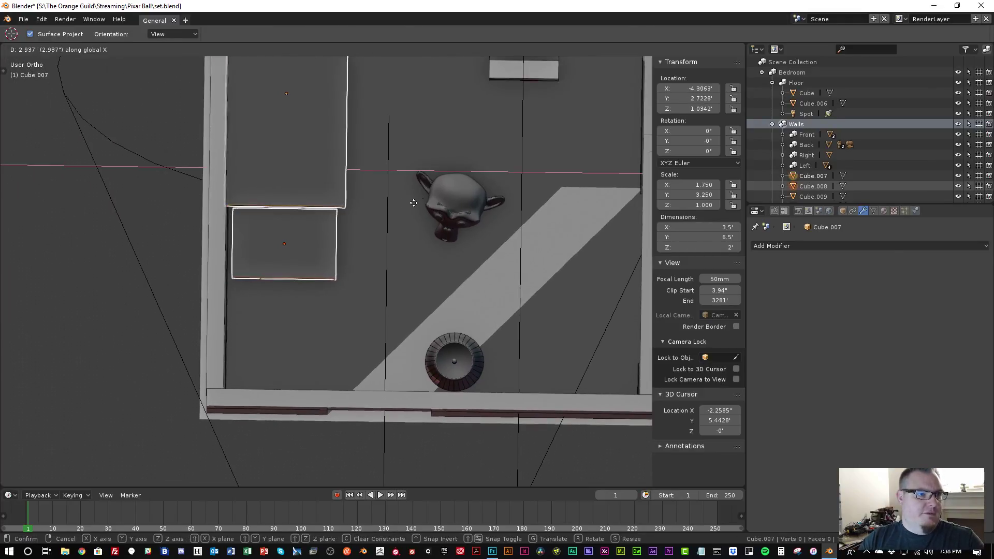
click(370, 116)
Move the nightstand and its lamp 3.72 in along X beside the bed, deselect everything and save the file
shift+middle_drag(371, 116, 368, 310)
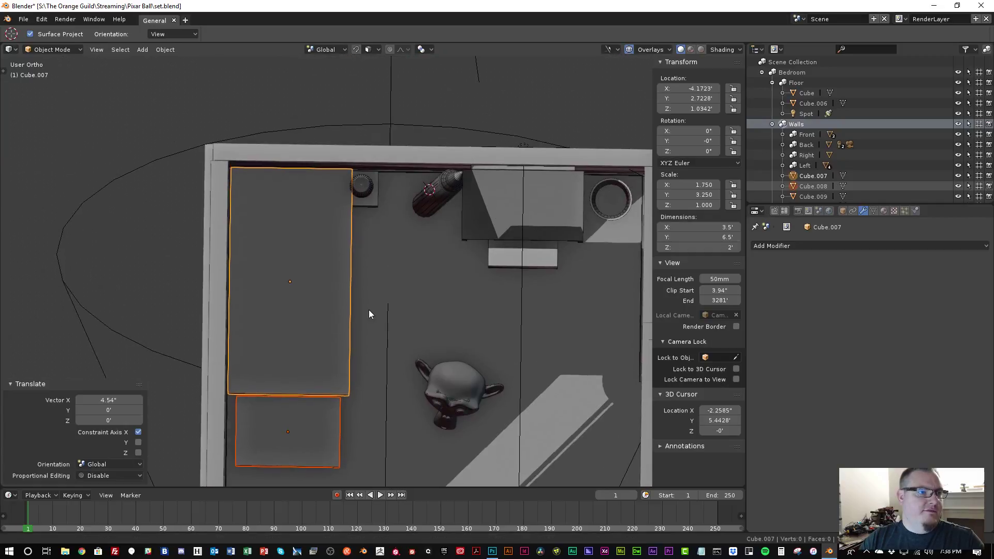
click(377, 198)
key(g)
key(x)
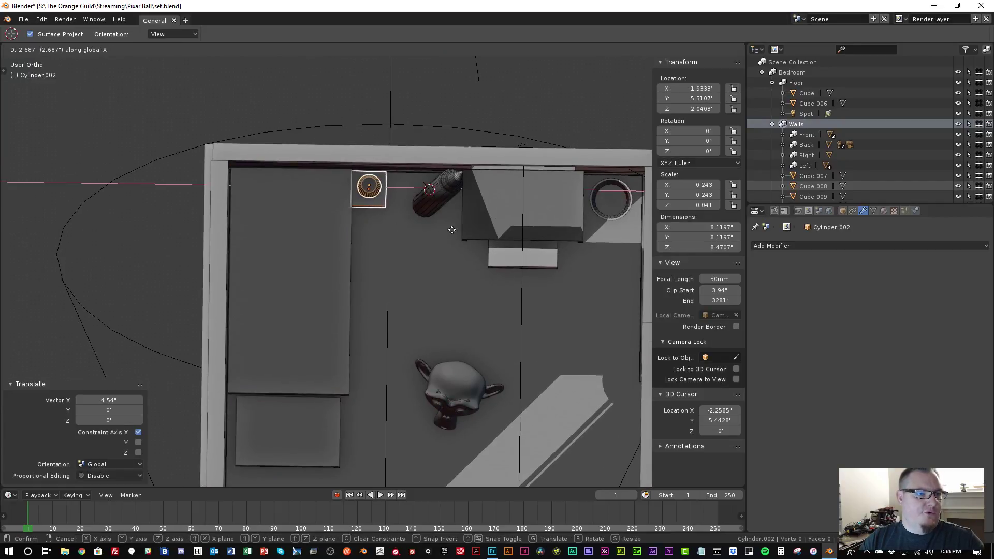
click(483, 227)
scroll(322, 262, down, 3)
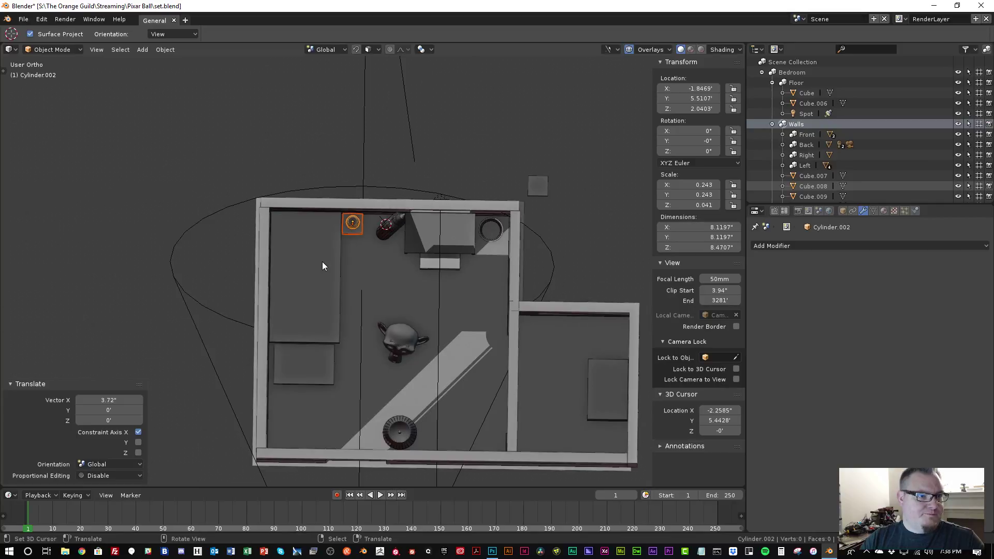
key(a)
middle_drag(347, 334, 310, 244)
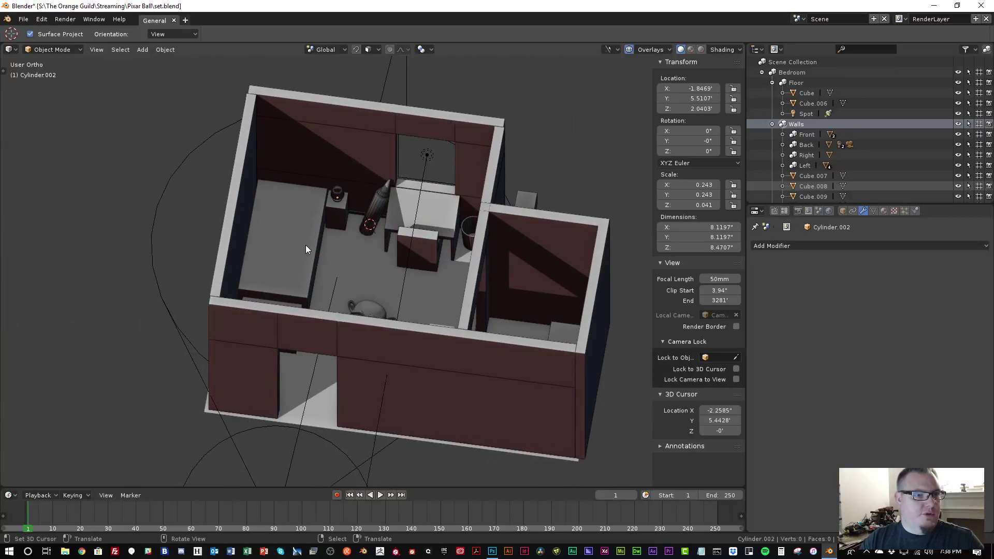
key(ctrl+s)
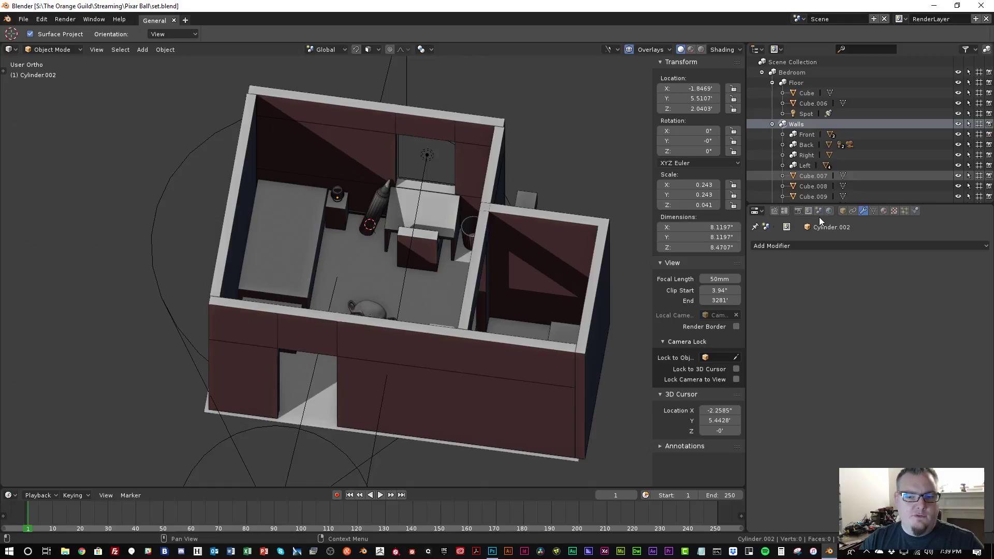
Make the Ceiling collection visible and preview the set through the camera in Rendered shading
scroll(881, 193, down, 2)
scroll(882, 195, down, 3)
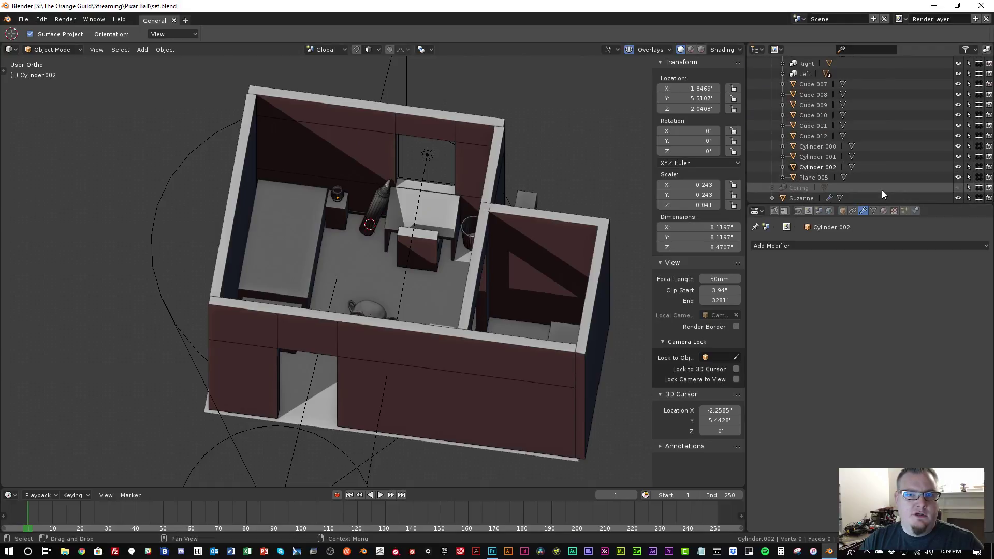
click(958, 188)
middle_drag(446, 289, 412, 277)
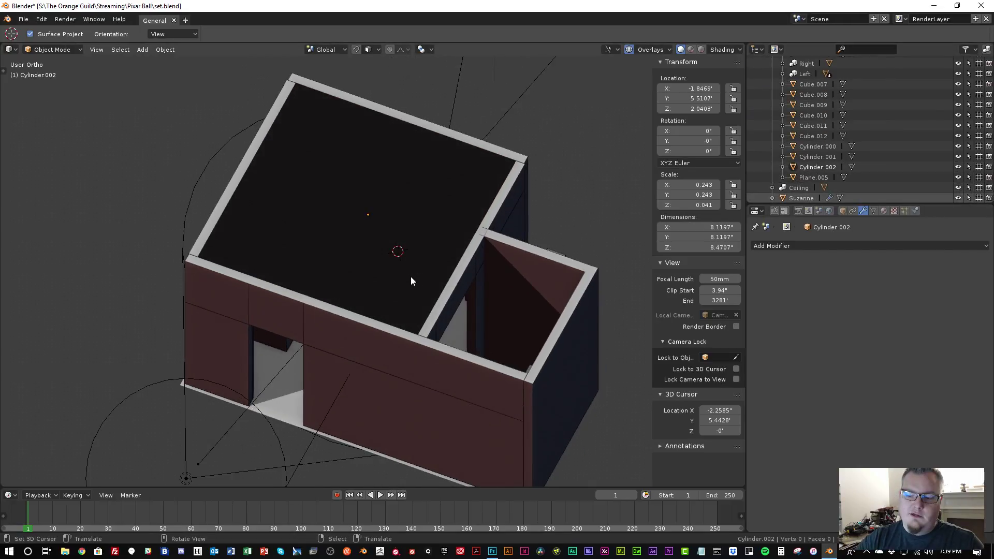
key(KP_0)
scroll(411, 253, up, 1)
shift+middle_drag(410, 227, 427, 257)
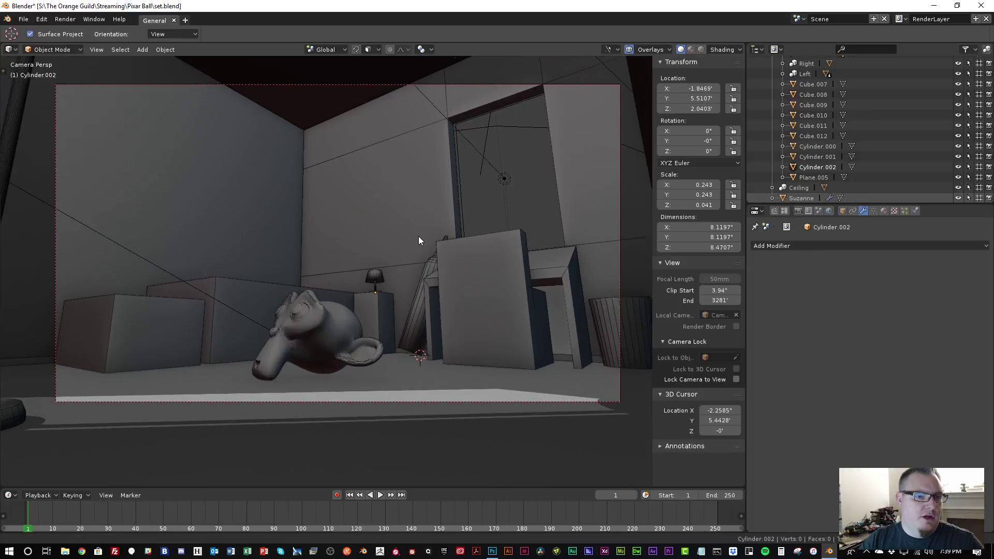
key(shift+z)
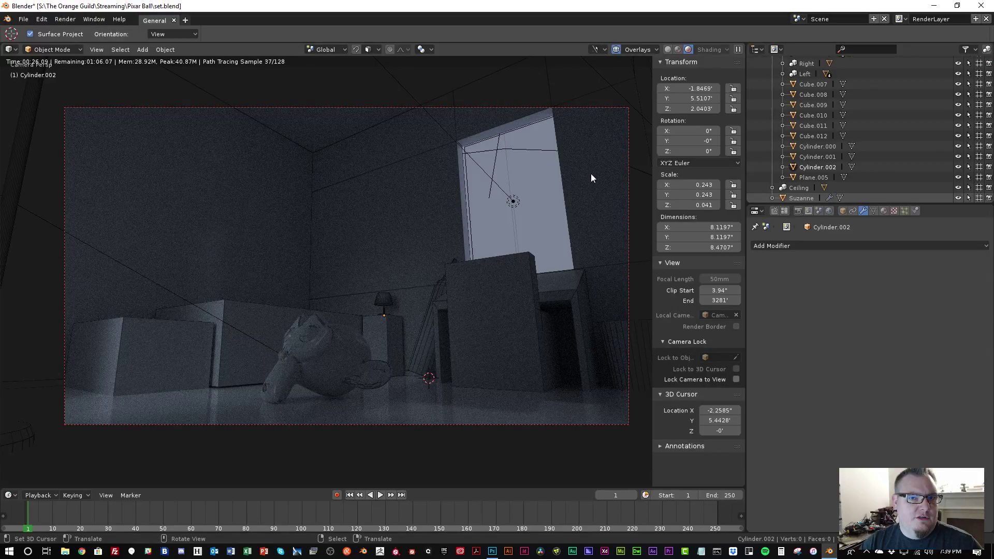
Return to Solid shading and check the materials of the monkey head, walls and props
right_click(494, 168)
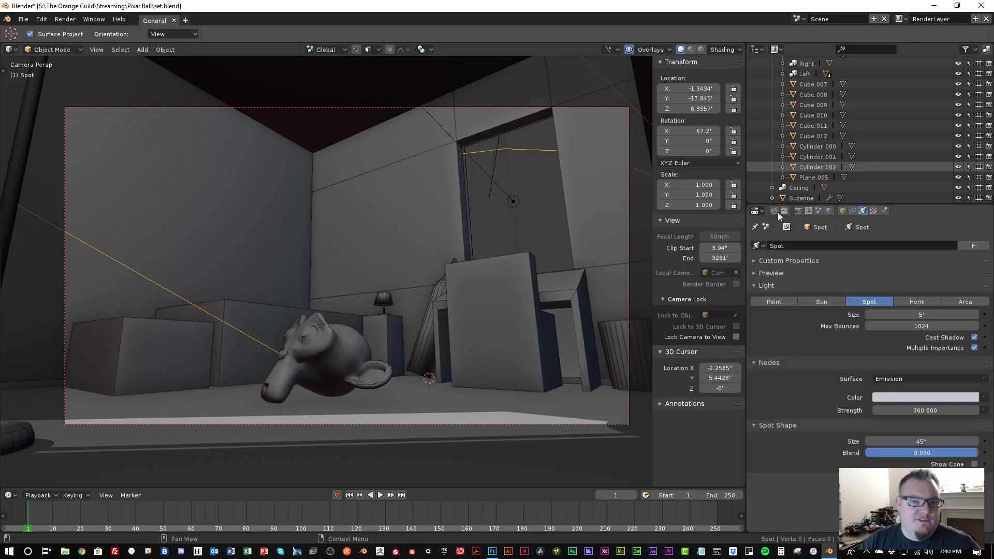
click(352, 337)
click(884, 211)
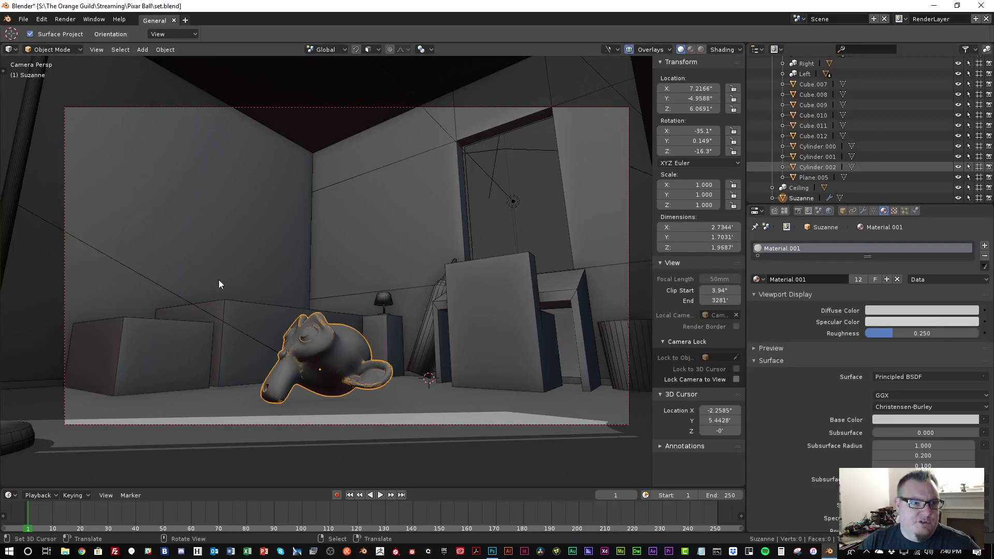
click(365, 240)
click(252, 245)
click(290, 348)
click(386, 326)
Select all objects with the monkey head active and link its material, Material.001, to the others
key(a)
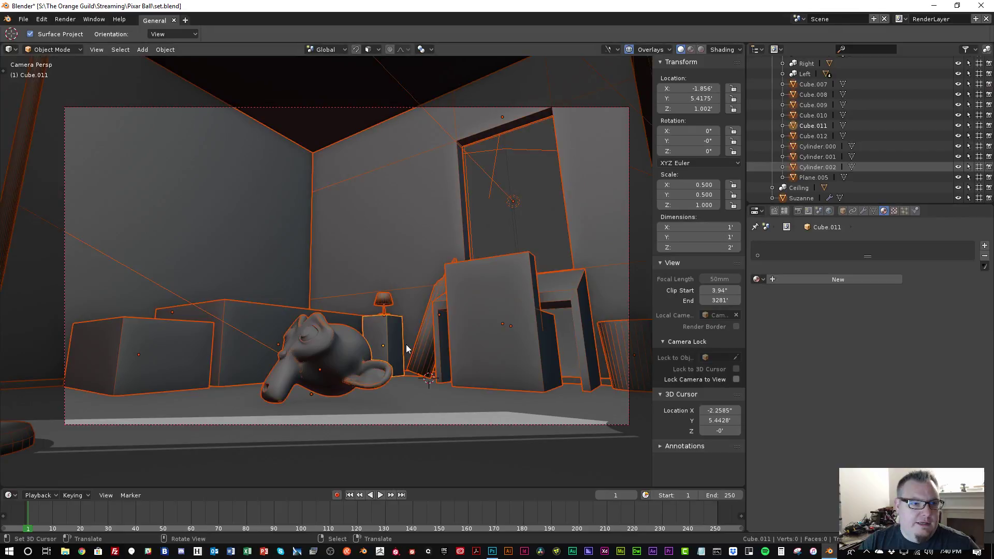
shift+right_click(343, 352)
shift+right_click(343, 352)
shift+right_click(343, 352)
shift+right_click(343, 352)
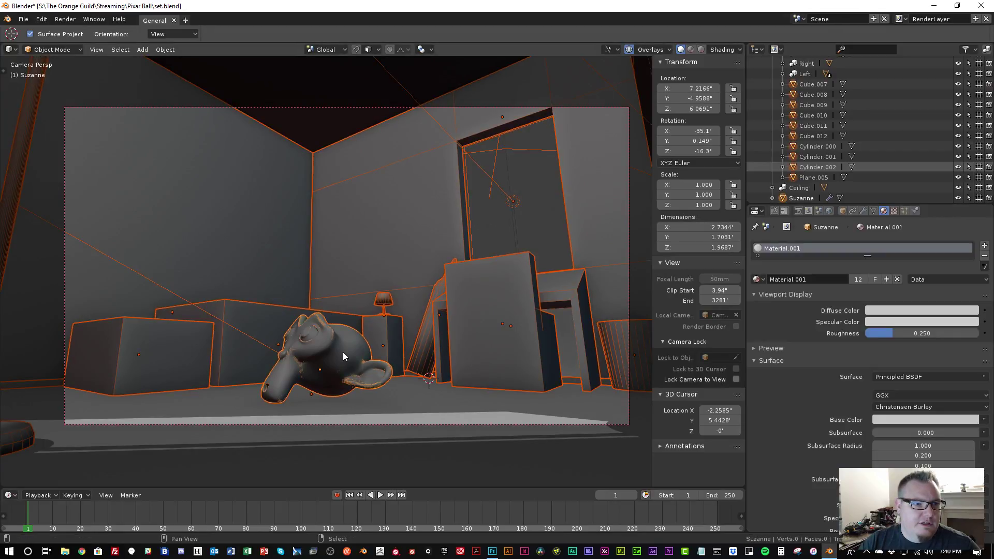
key(ctrl+l)
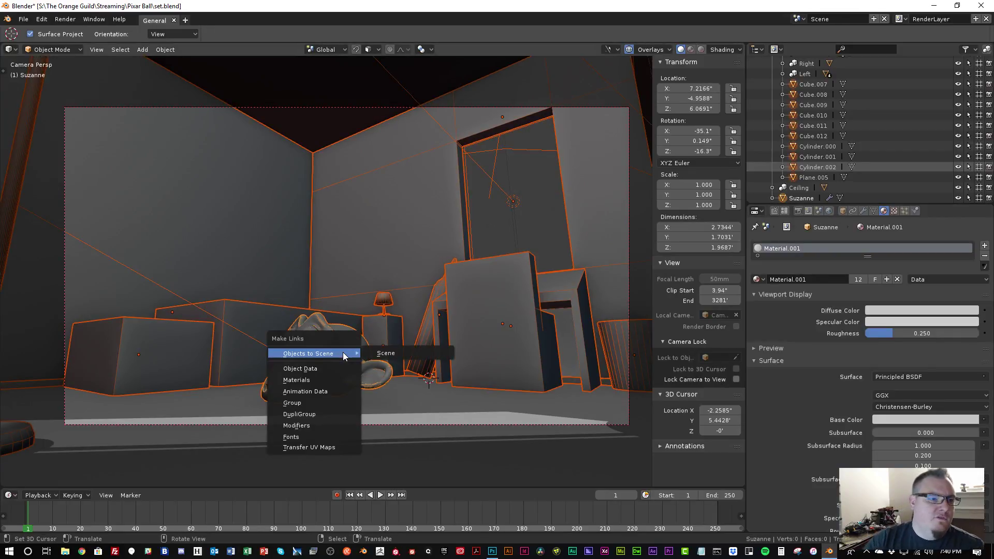
click(326, 380)
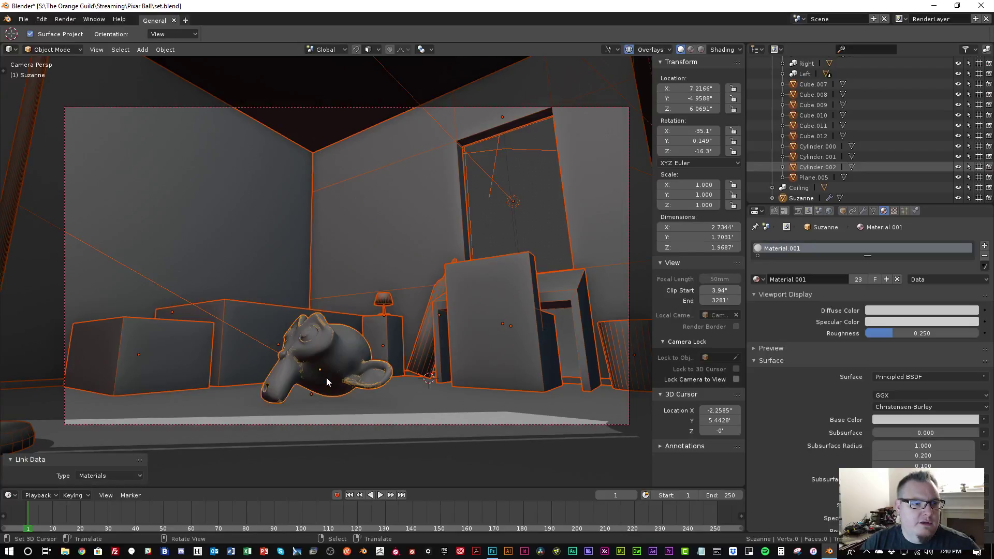
Select individual props, including the nightstand and the bed, to check their linked material
right_click(343, 350)
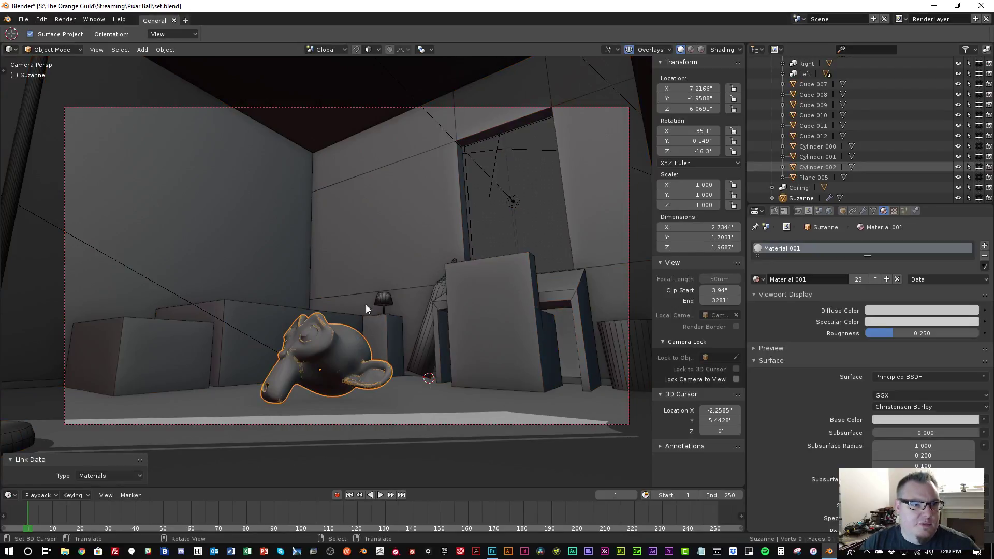
right_click(381, 323)
right_click(381, 299)
right_click(327, 306)
right_click(275, 317)
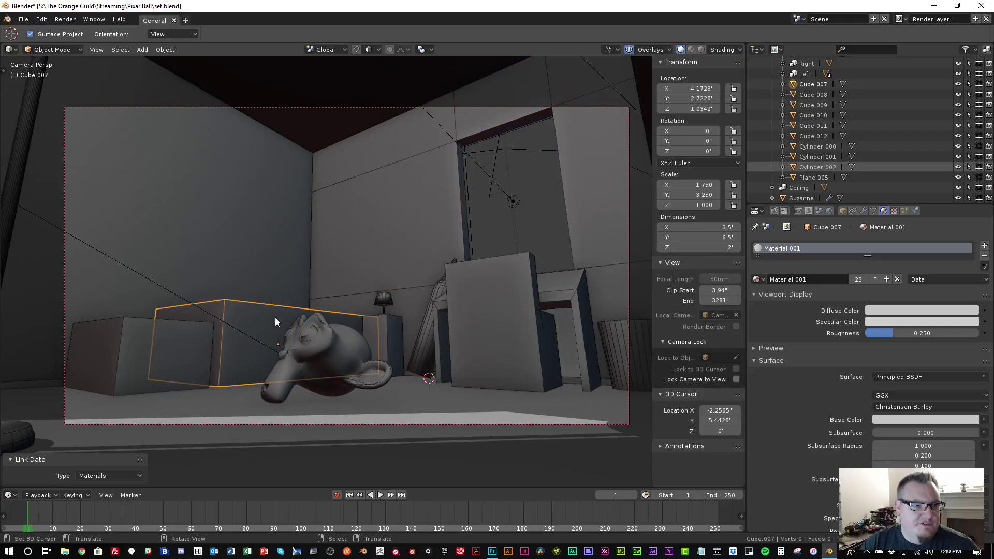
Examine the camera shot in Rendered shading with nothing selected and overlays hidden, and return to Solid shading outside the camera view
key(shift+z)
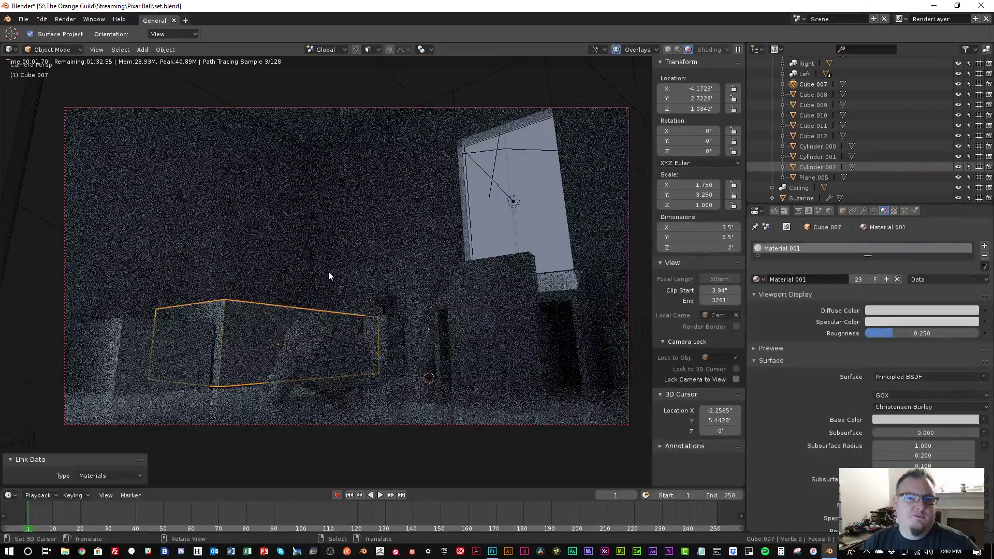
scroll(827, 391, down, 4)
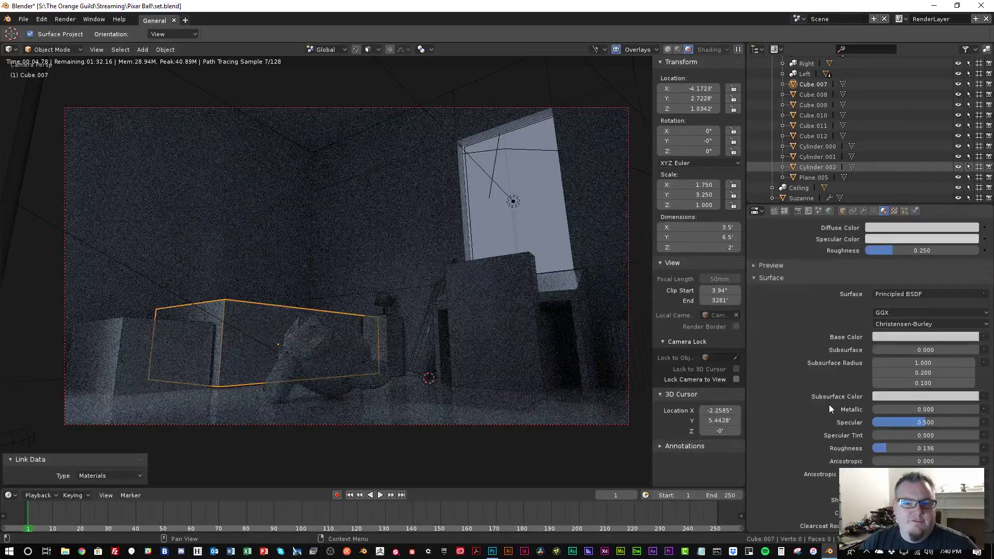
scroll(829, 405, down, 5)
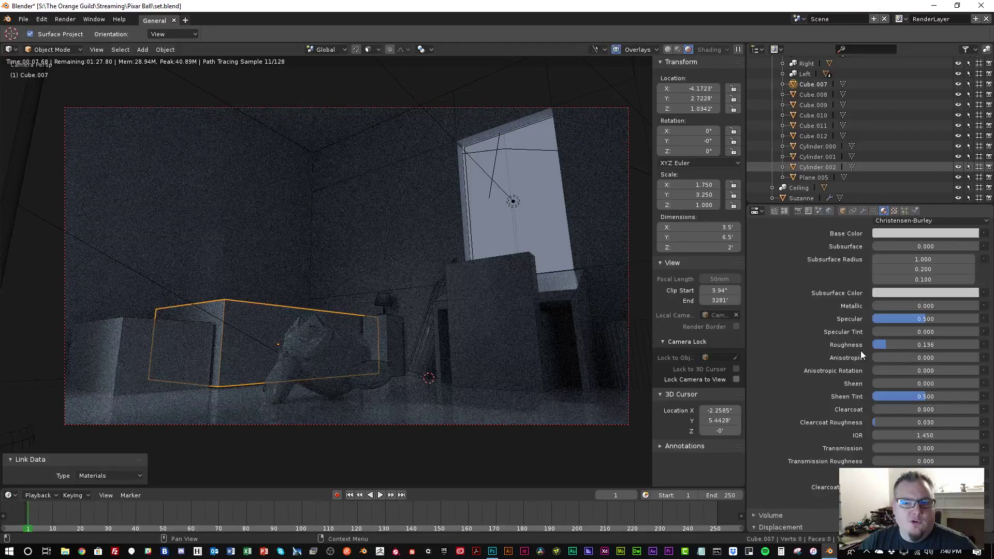
key(a)
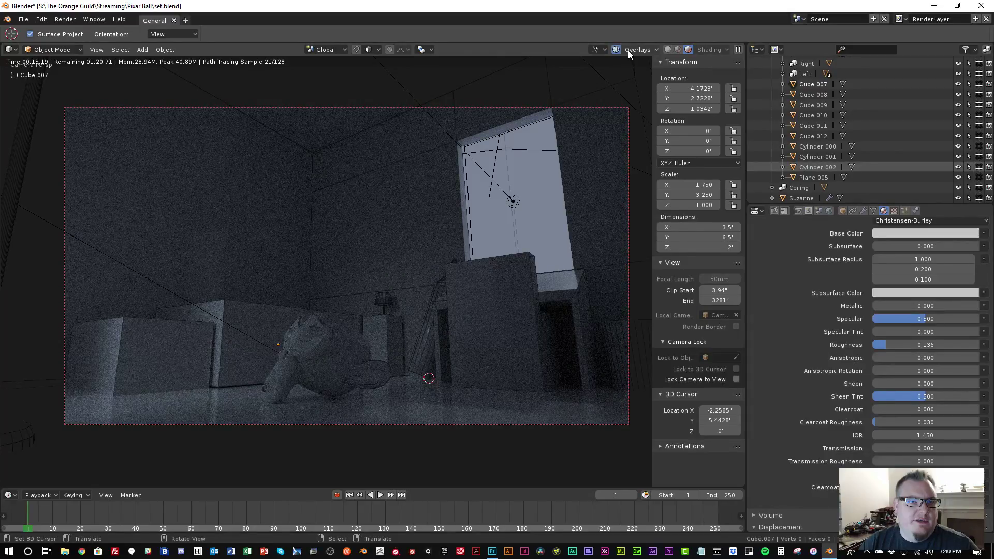
click(616, 50)
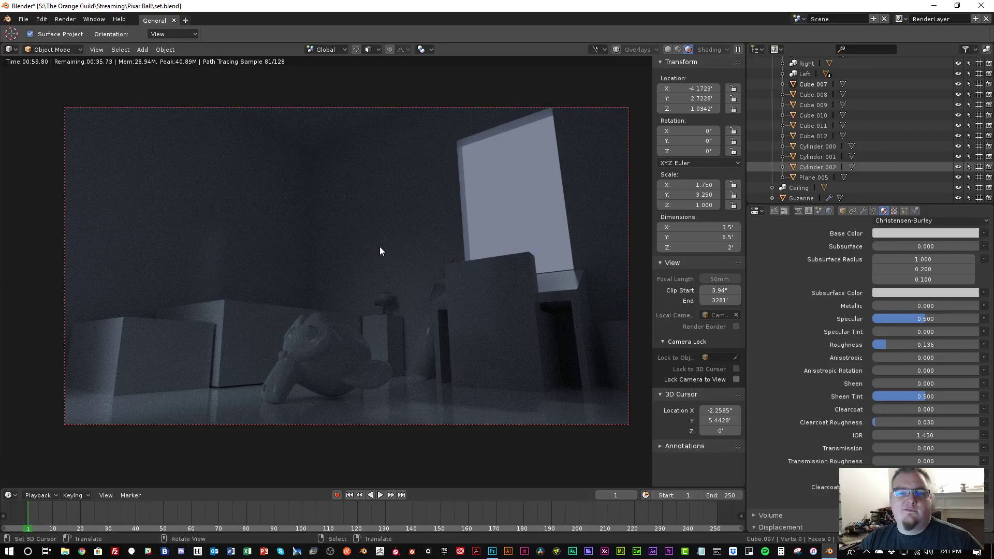
key(shift+z)
middle_drag(373, 282, 384, 310)
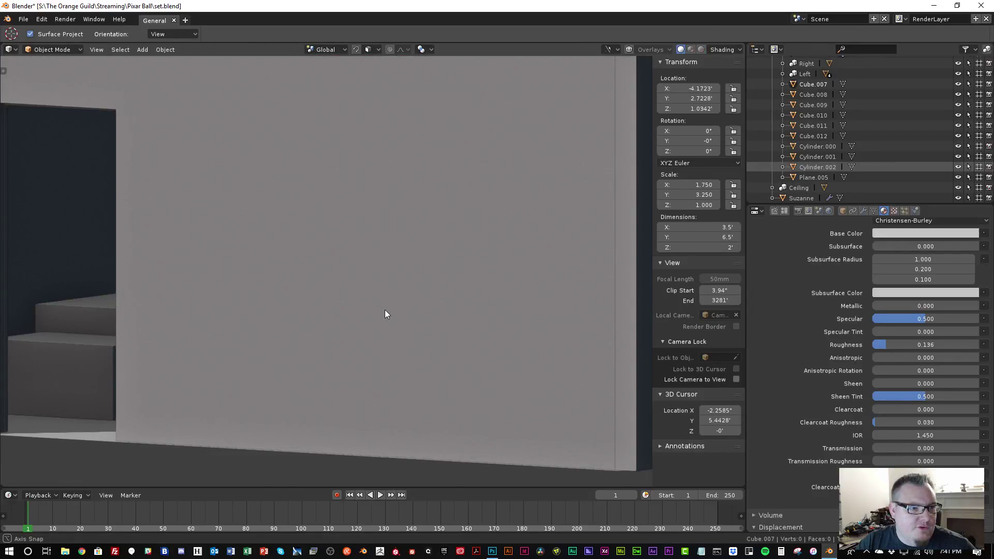
Hide the Ceiling collection to open up the view into the bedroom from above
click(959, 188)
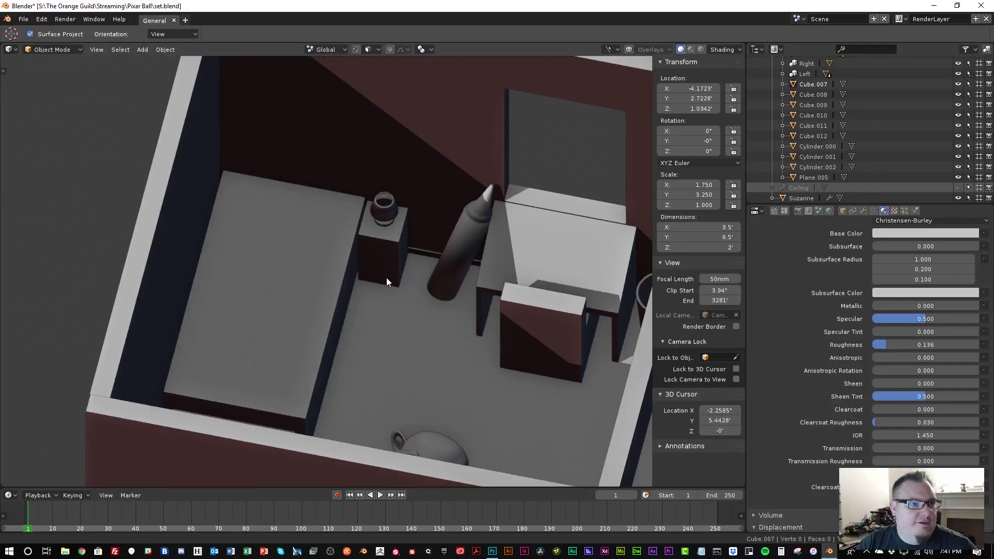
middle_drag(386, 278, 403, 238)
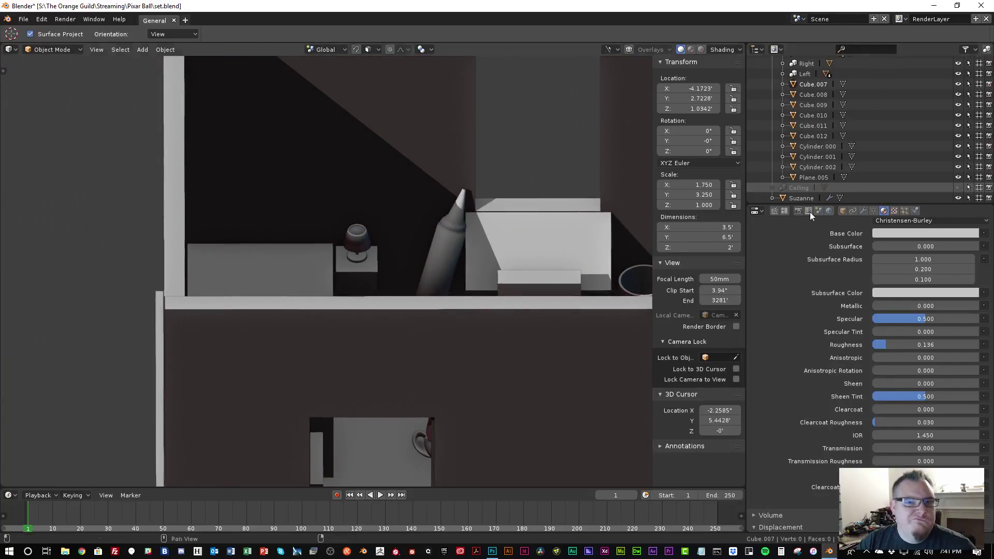
Move Cube.007 through Cube.012, Cylinder.000 through Cylinder.002 and Plane.005 out of the Walls collection into the Bedroom collection
scroll(840, 95, up, 4)
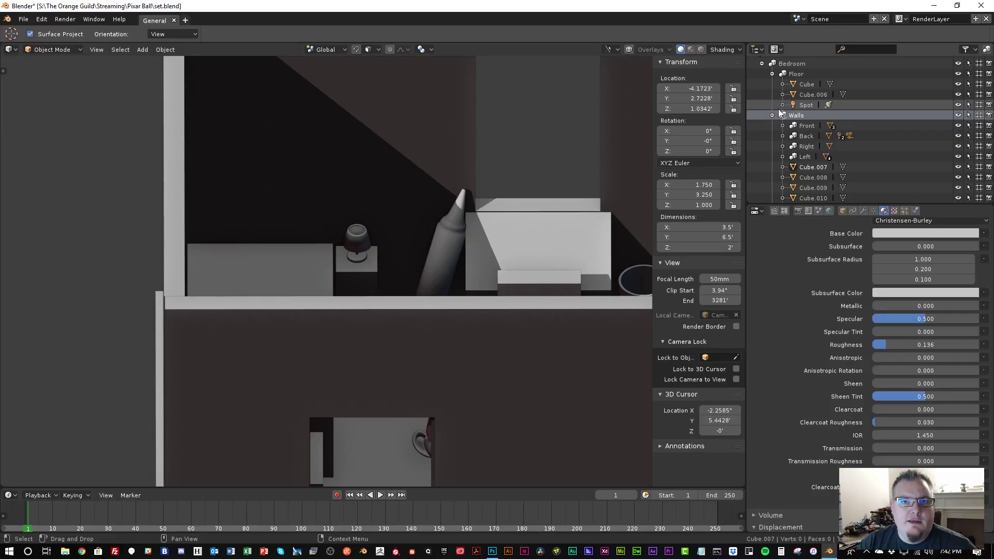
click(819, 165)
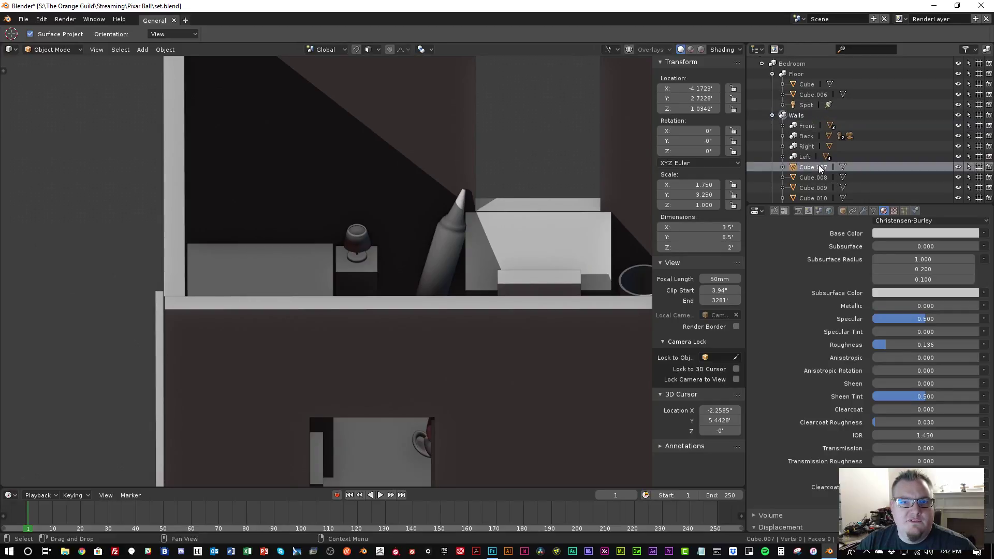
scroll(819, 165, down, 4)
ctrl+click(815, 176)
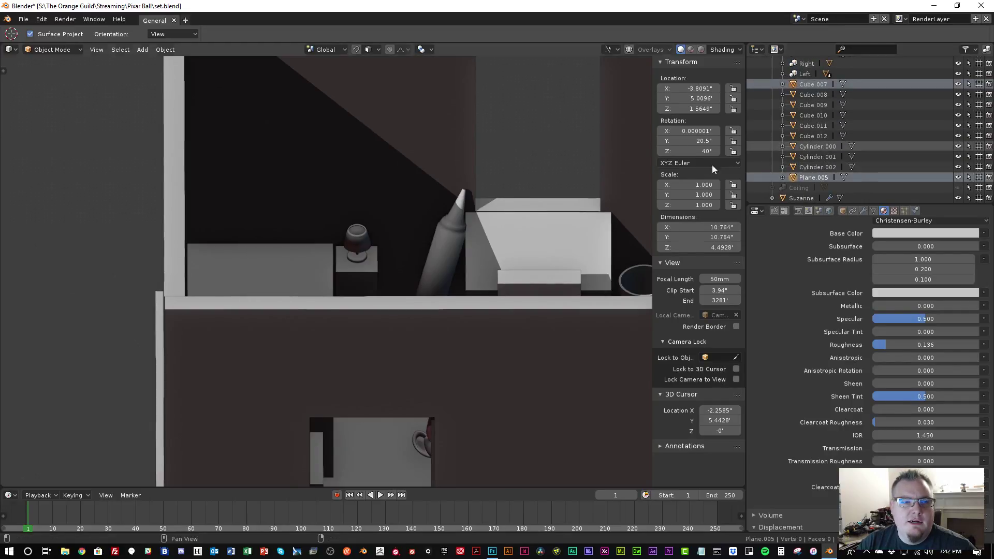
shift+click(821, 167)
shift+click(818, 147)
ctrl+click(816, 156)
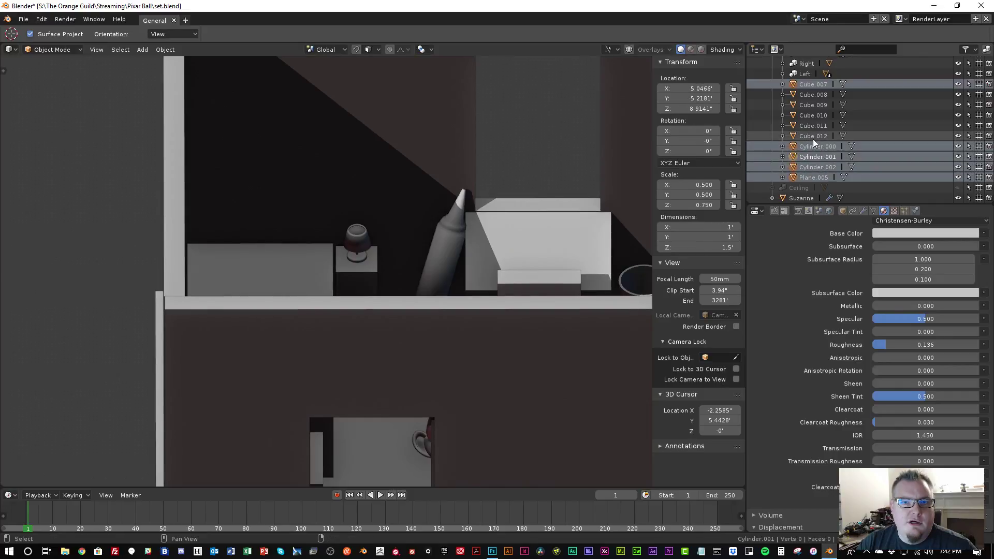
ctrl+click(813, 137)
ctrl+click(816, 126)
ctrl+click(818, 115)
ctrl+click(817, 106)
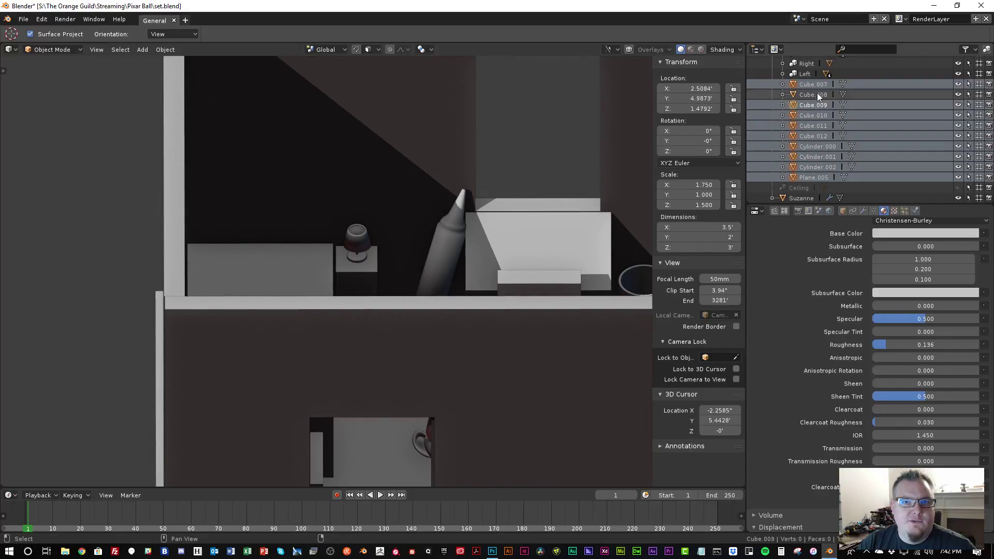
ctrl+click(813, 94)
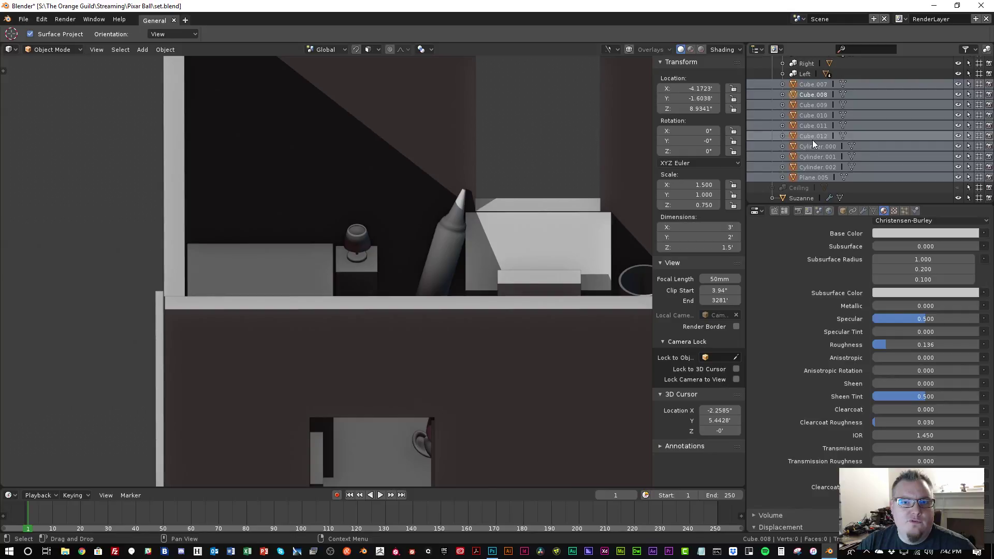
key(m)
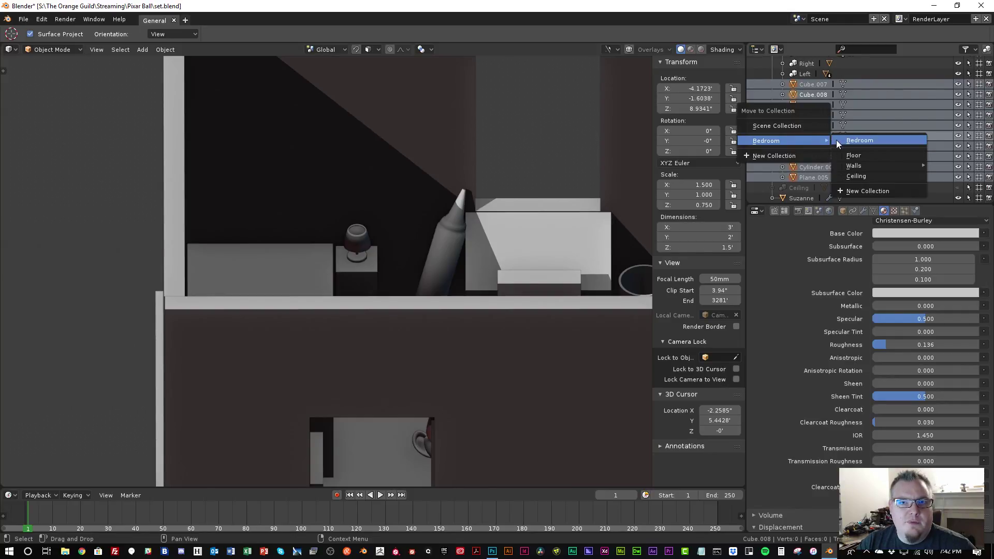
click(853, 141)
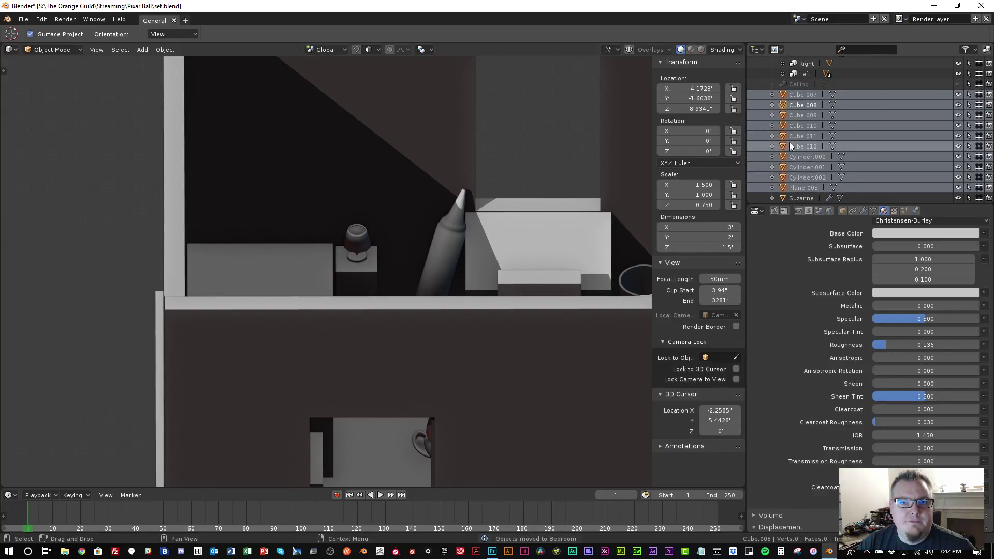
Add Suzanne to the selected props and start moving them all to a new collection
ctrl+click(799, 197)
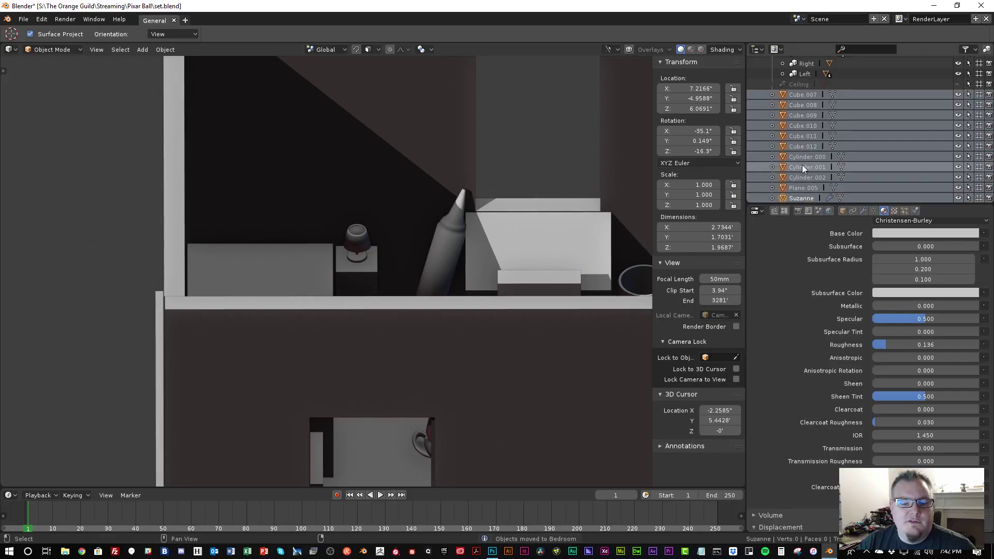
key(m)
click(772, 178)
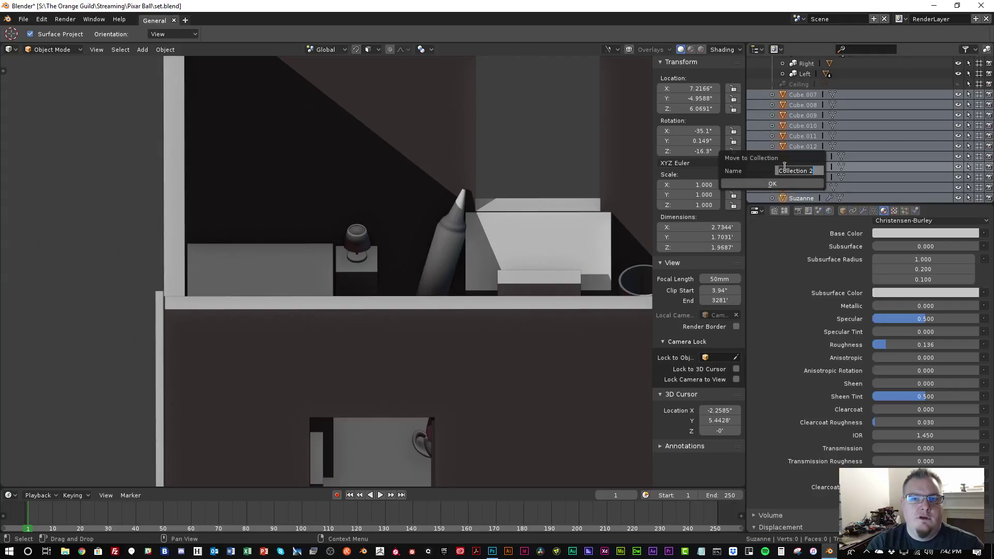
Move the selected objects into a new collection named Props
text(Props)
key(Return)
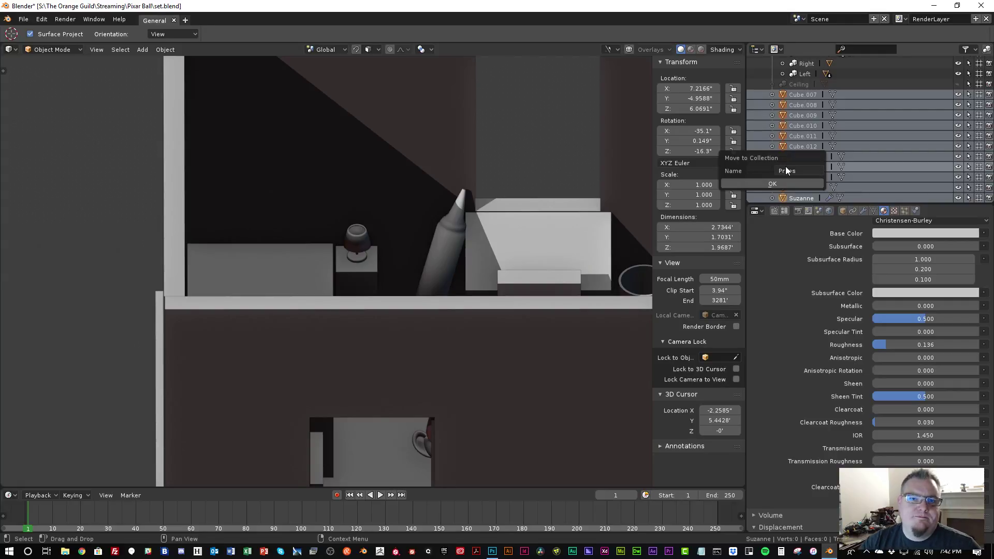
click(787, 179)
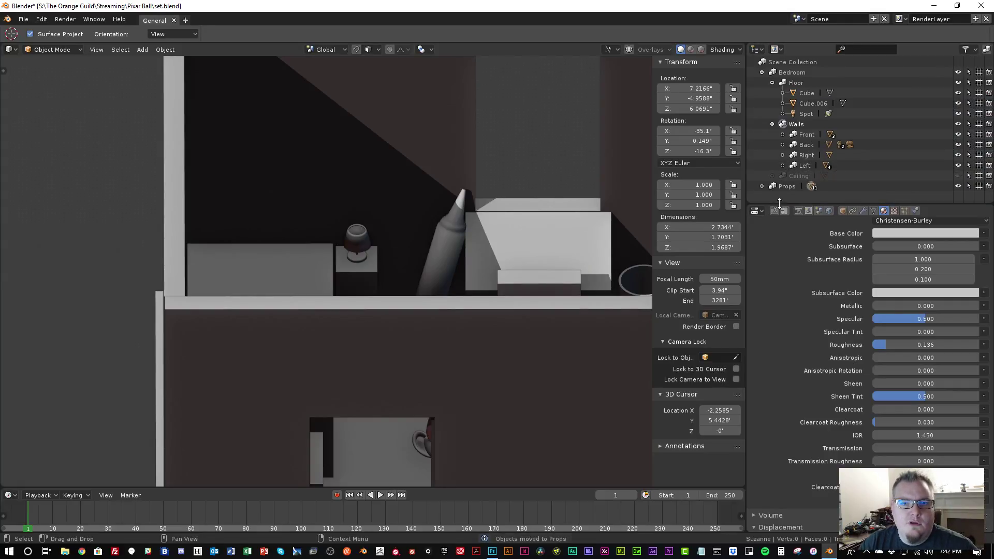
Hide the Props collection and show it again to check which objects of the bedroom set it contains
middle_drag(396, 158, 463, 210)
scroll(462, 210, down, 3)
click(958, 186)
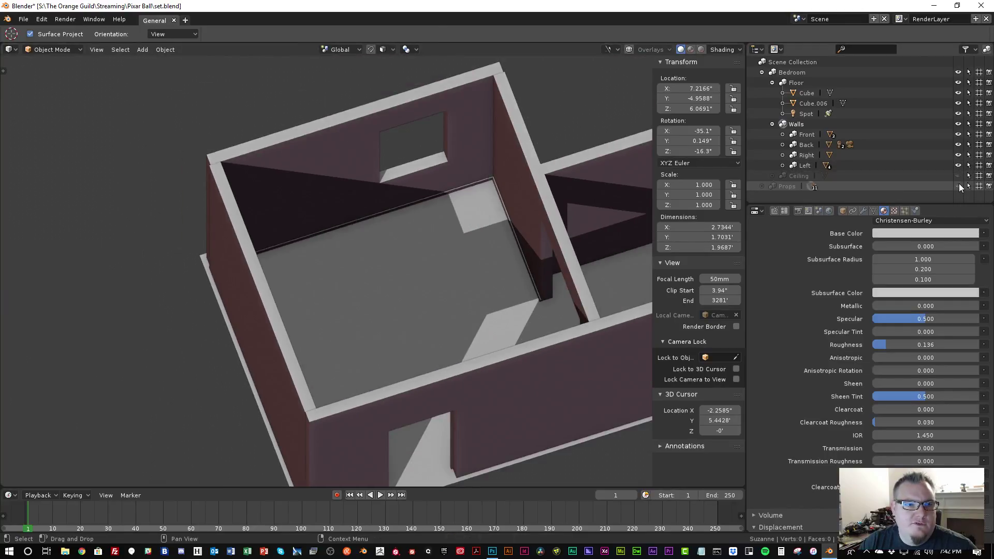
click(958, 187)
Select the floor lamp in the bedroom and turn on the viewport overlays
middle_drag(475, 196, 516, 216)
right_click(502, 181)
scroll(505, 201, up, 1)
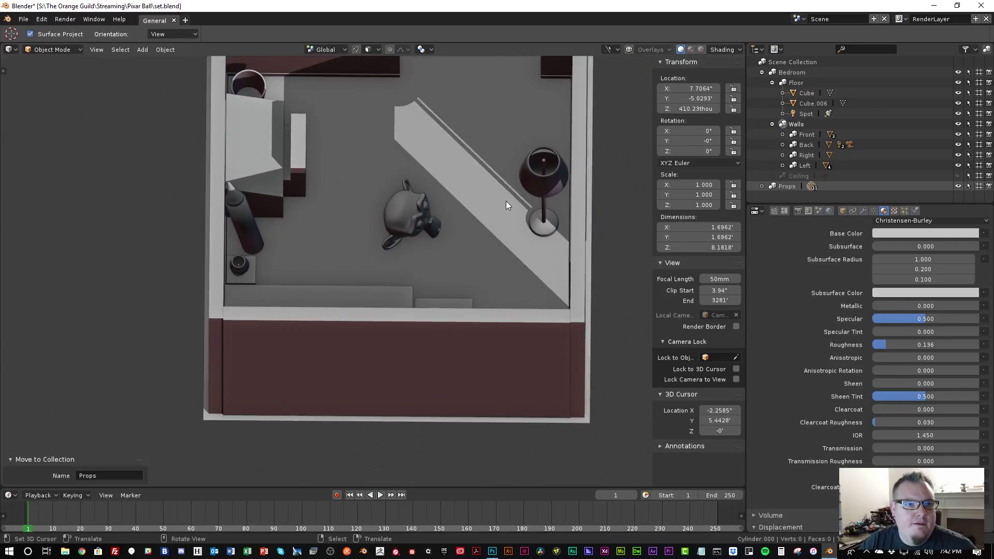
shift+middle_drag(518, 173, 493, 238)
click(610, 50)
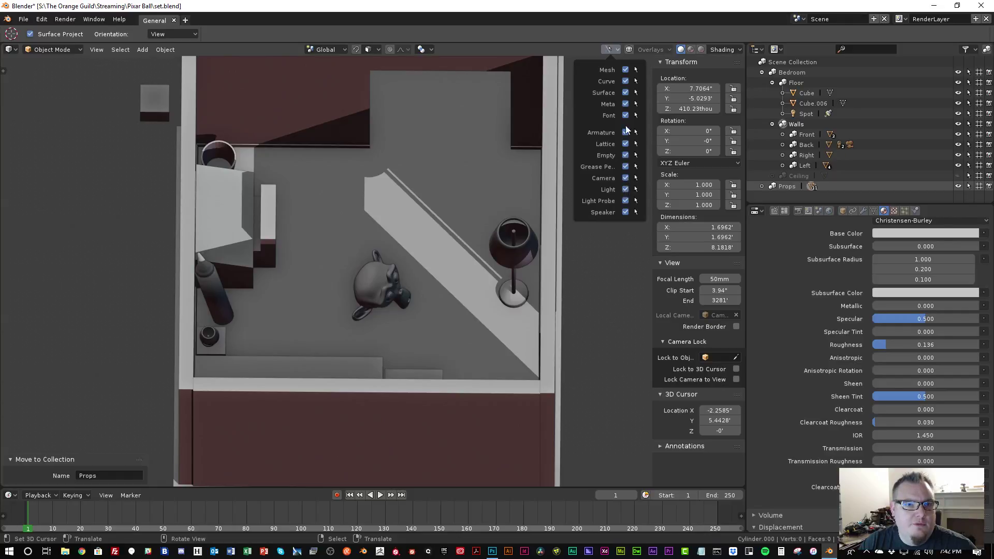
click(630, 49)
Select the spot light, the sun and the window's area light in turn to examine their light settings
middle_drag(548, 272, 495, 296)
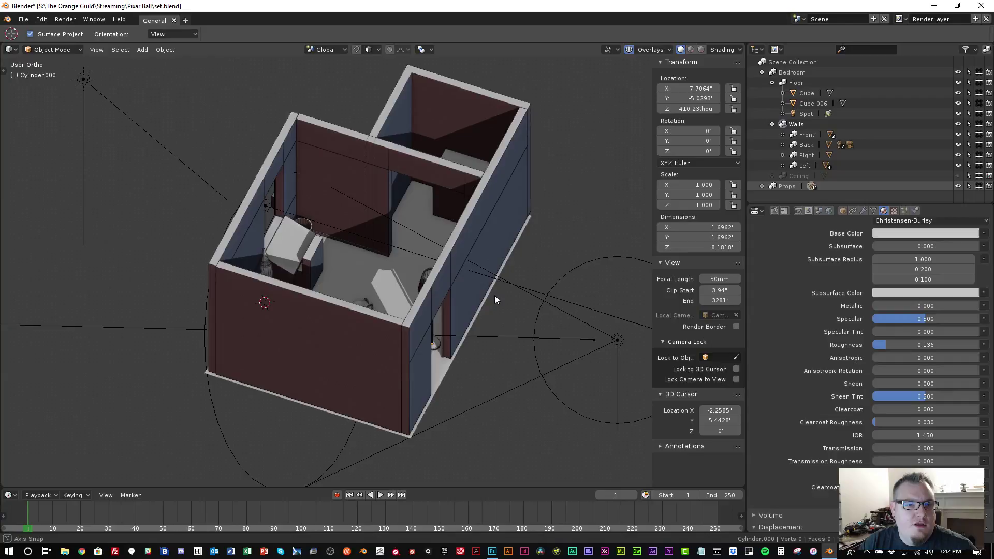
click(606, 345)
scroll(468, 319, down, 4)
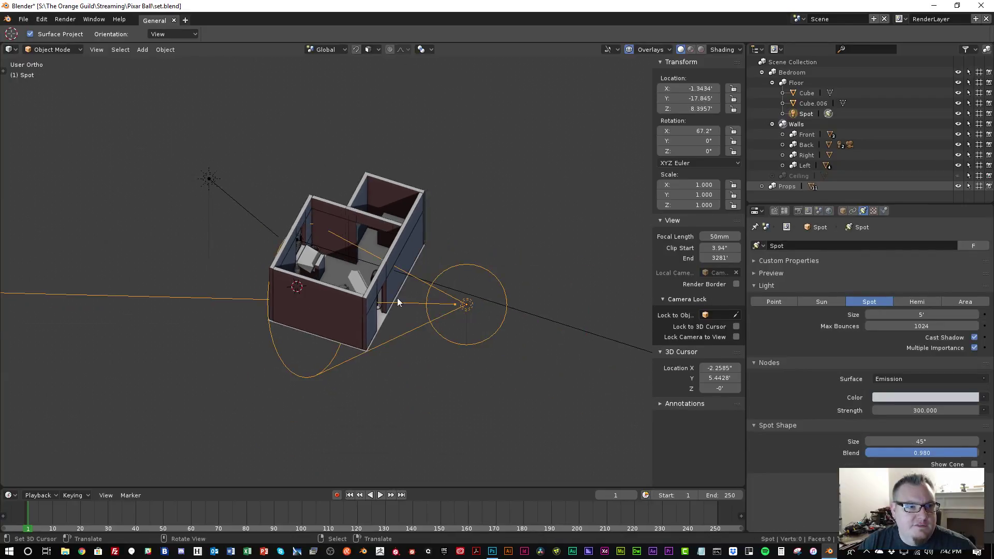
click(262, 218)
middle_drag(258, 213, 360, 250)
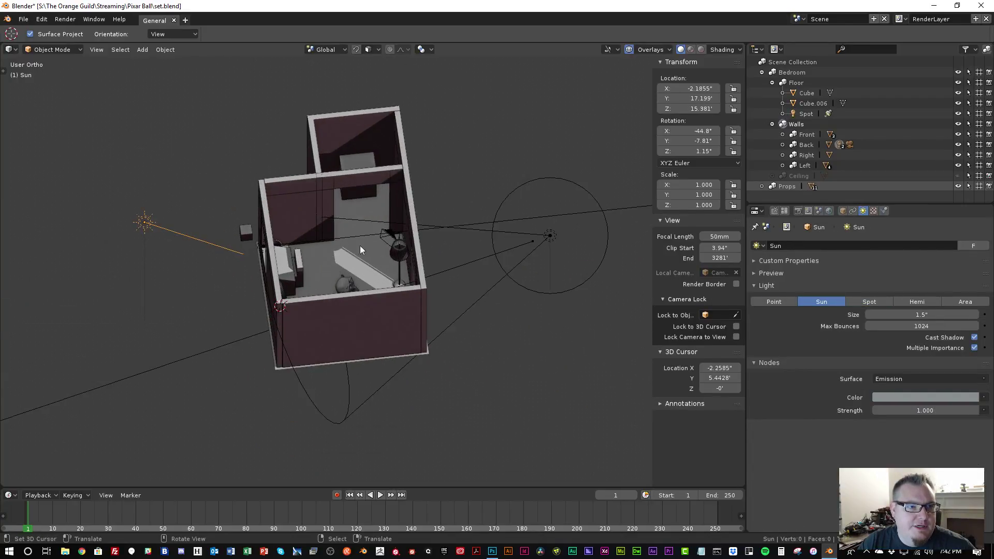
click(365, 234)
middle_drag(217, 251, 257, 285)
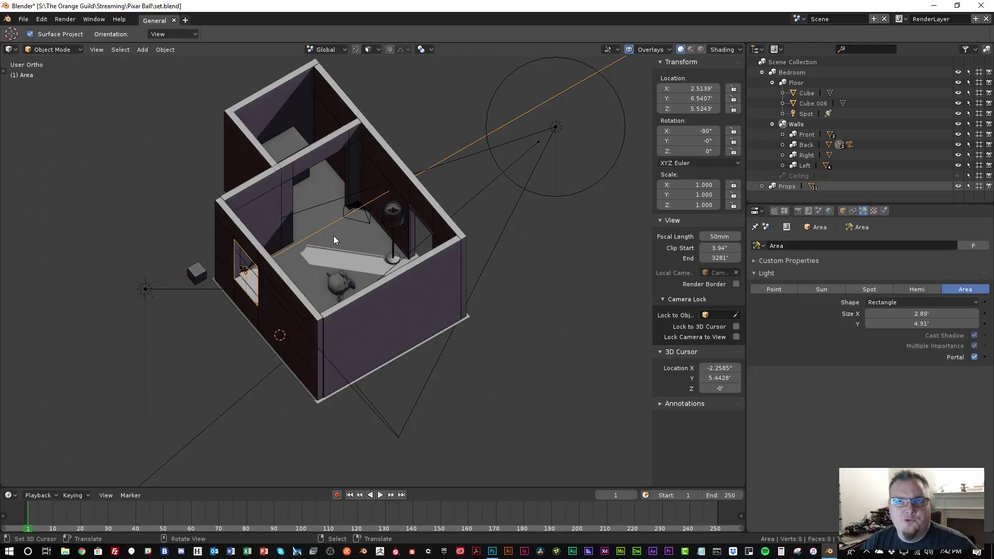
Select the floor lamp and place the 3D cursor inside its shade
middle_drag(369, 236, 479, 252)
scroll(482, 279, up, 2)
right_click(453, 283)
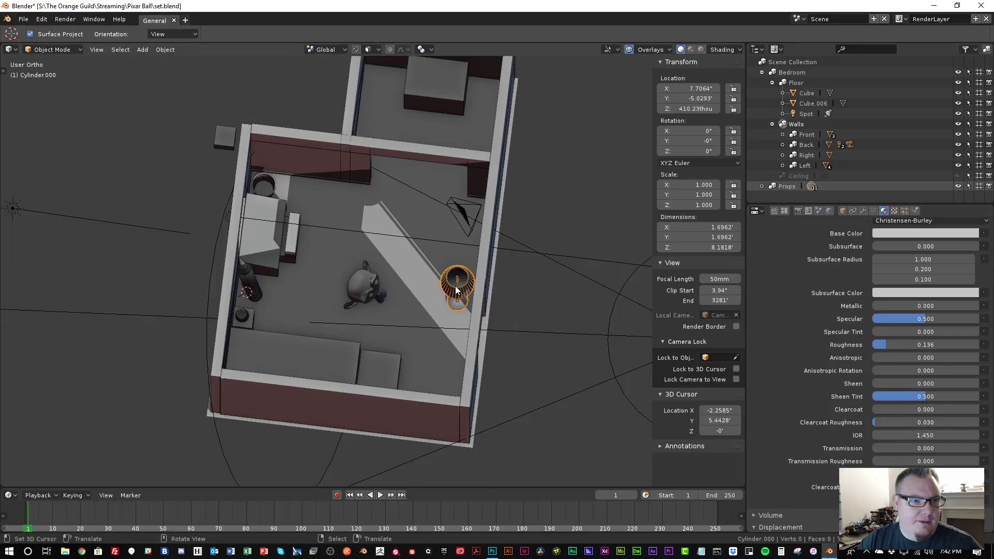
scroll(493, 285, up, 4)
click(606, 283)
scroll(518, 324, down, 4)
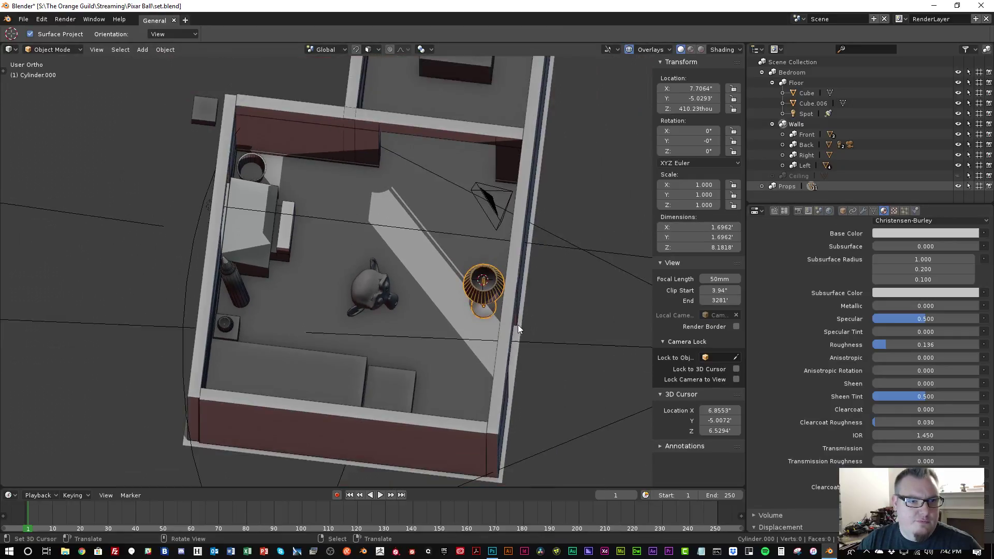
Add a point light at the 3D cursor in the floor lamp, working from the top view
middle_drag(518, 325, 532, 299)
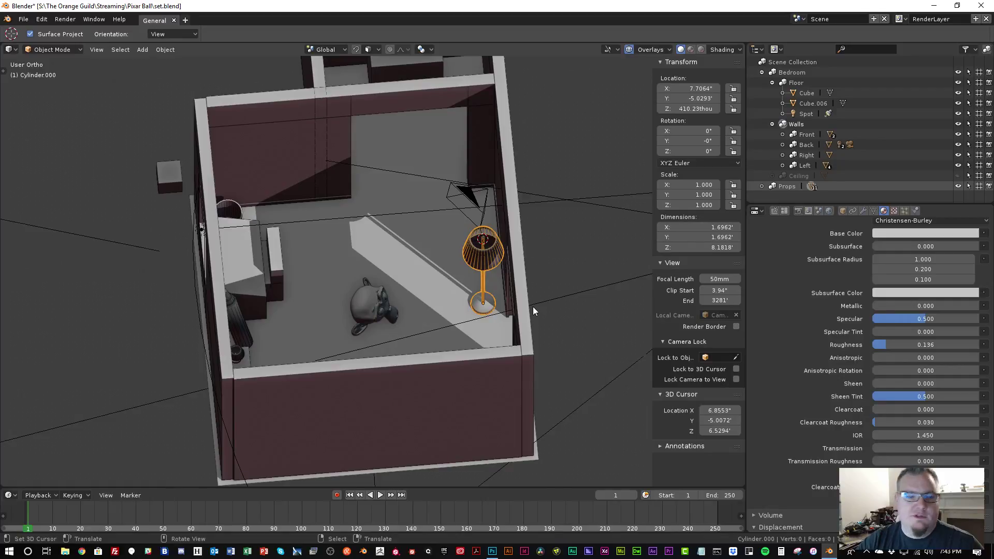
key(KP_7)
key(shift+a)
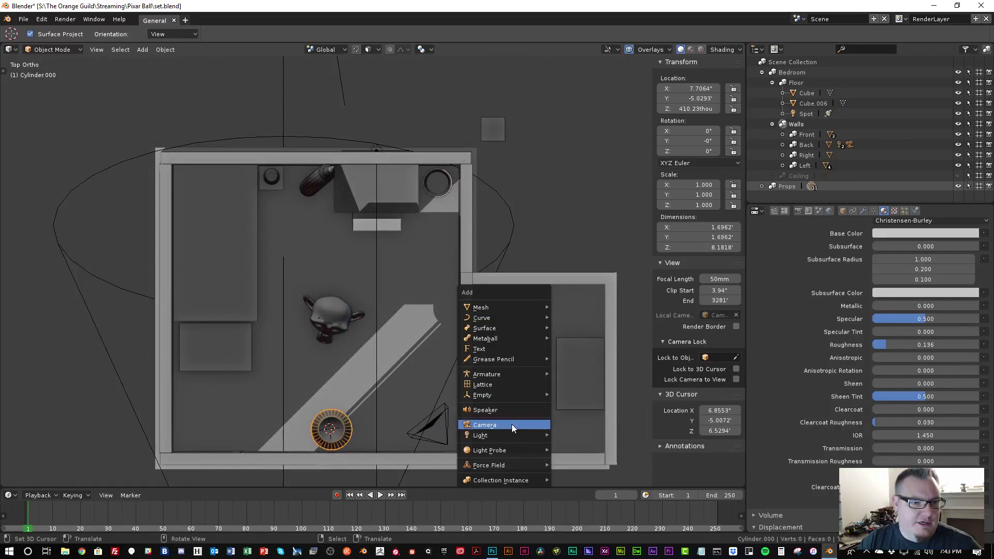
mouse_move(511, 434)
click(565, 436)
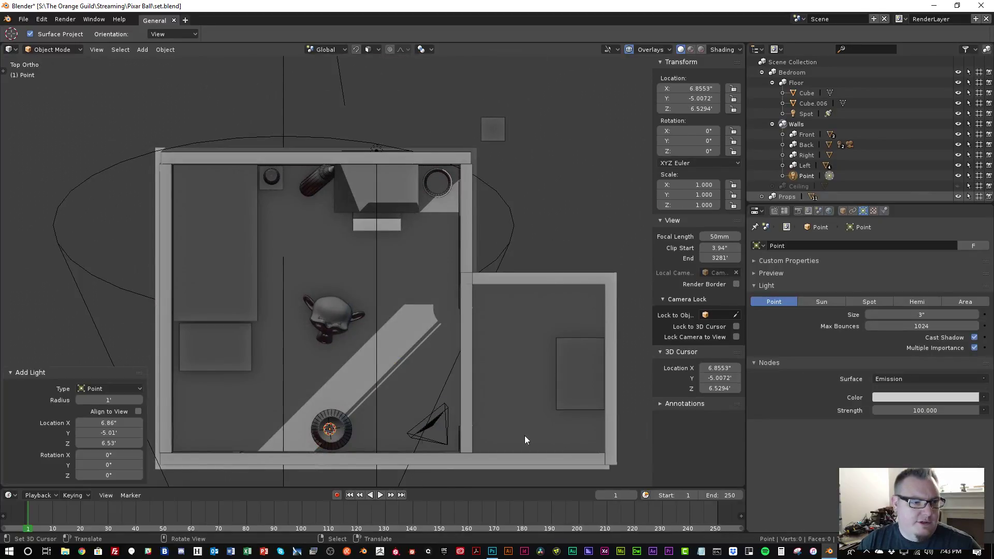
Centre the point light inside the lampshade in top view, moving it about 1.04 inches along X
scroll(386, 439, up, 3)
shift+middle_drag(385, 439, 387, 257)
scroll(387, 257, up, 3)
key(g)
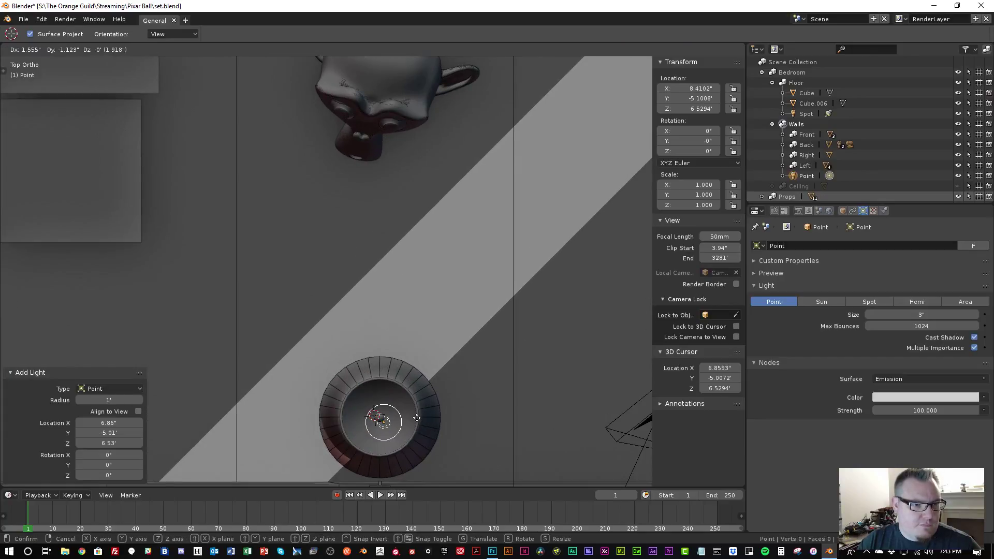
click(415, 414)
Lower the point light about 11.9 inches along Z so it sits within the lampshade
scroll(384, 422, down, 4)
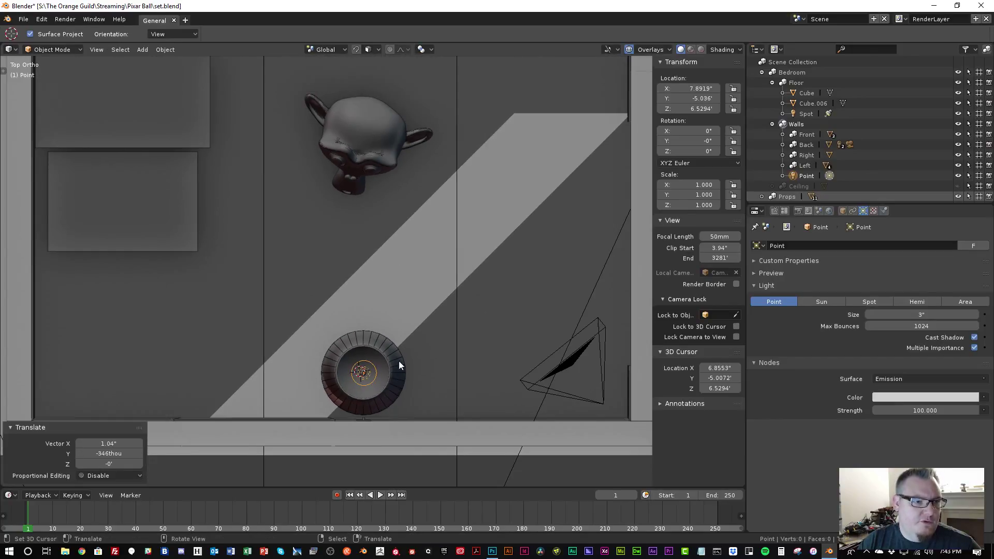
middle_drag(399, 361, 470, 216)
key(g)
key(z)
click(408, 215)
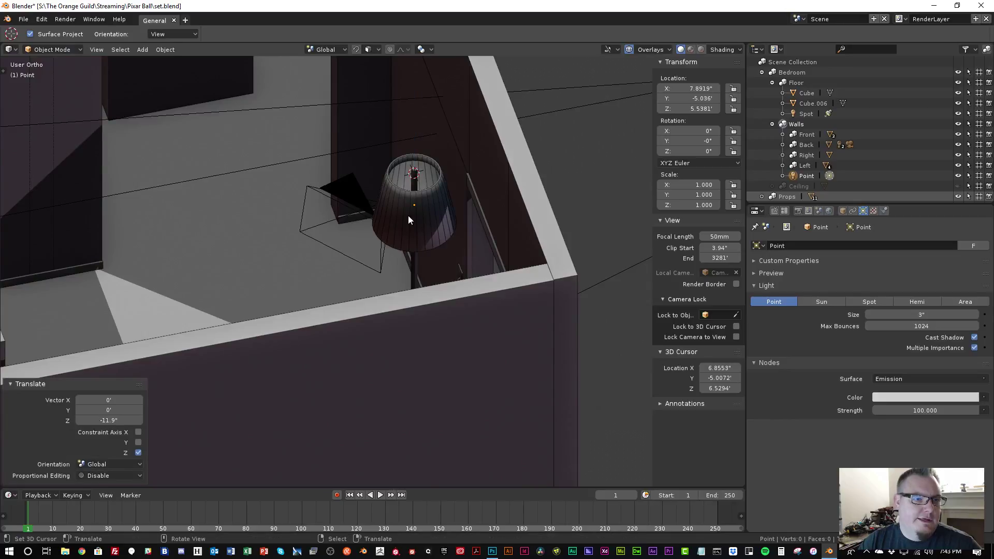
Shift the point light about 2.49, -1.99 inches in X and Y, and place a duplicate offset about -5.47, 3.36 inches within the shade
middle_drag(408, 215, 442, 272)
scroll(462, 270, up, 3)
key(KP_7)
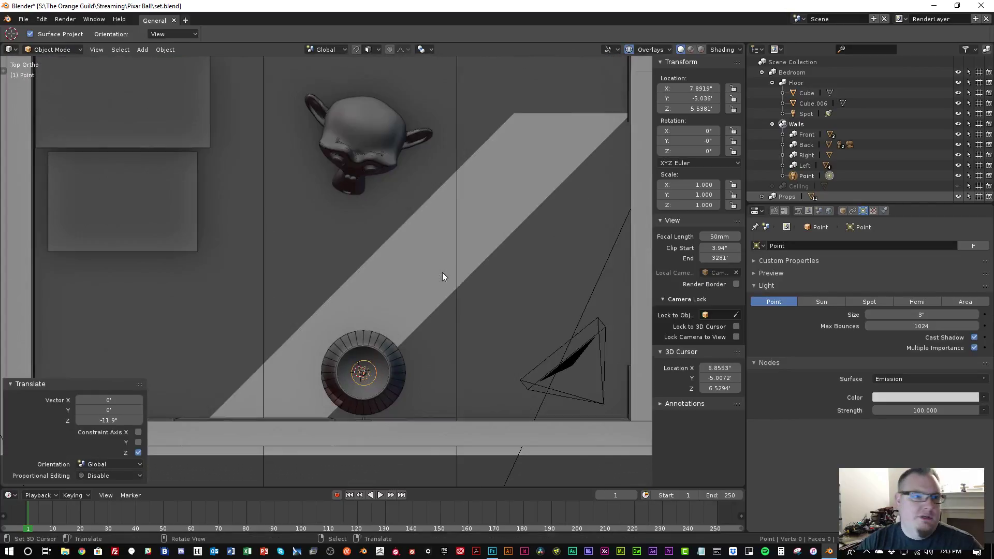
key(g)
click(467, 326)
key(shift+d)
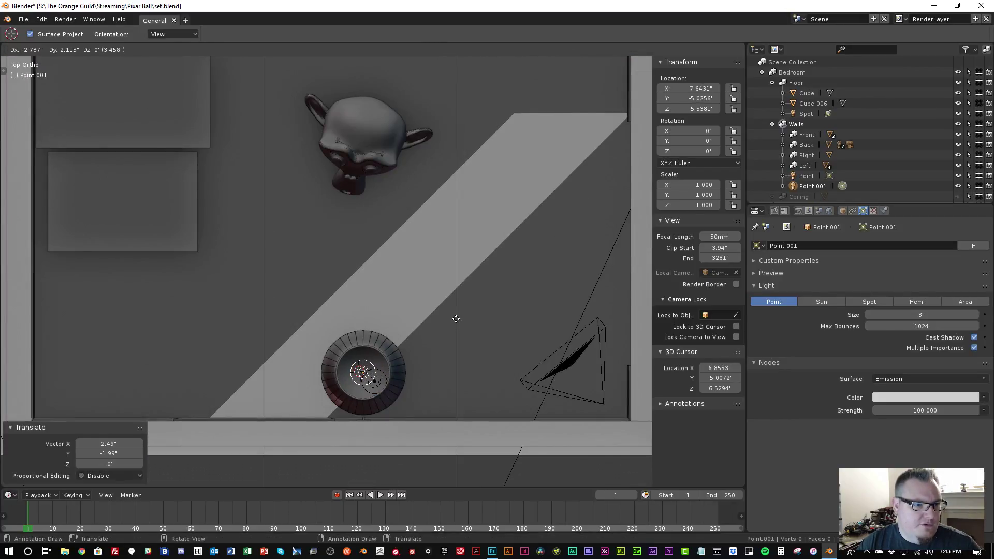
click(442, 315)
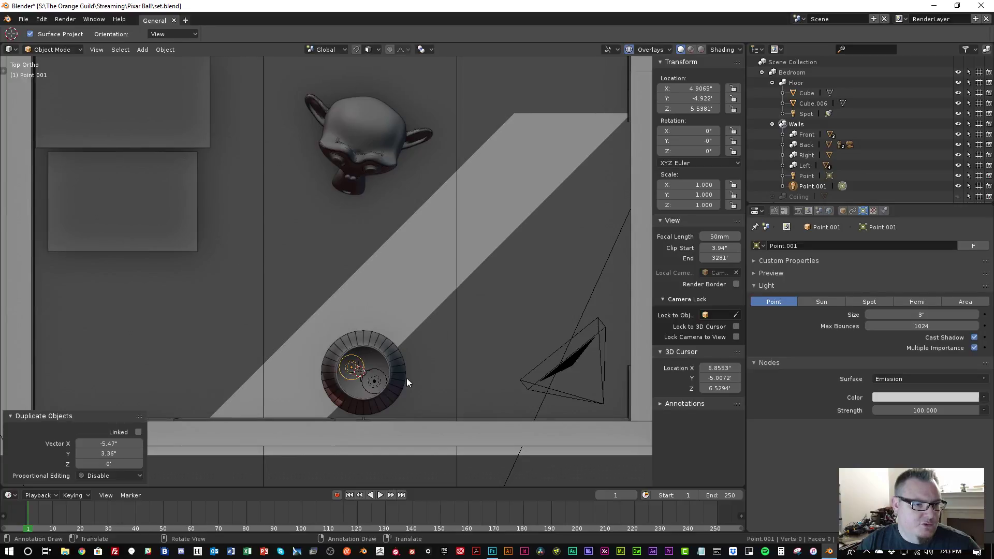
With the original point light selected, turn off the scene's color management curves and return to the light's settings
scroll(378, 380, up, 3)
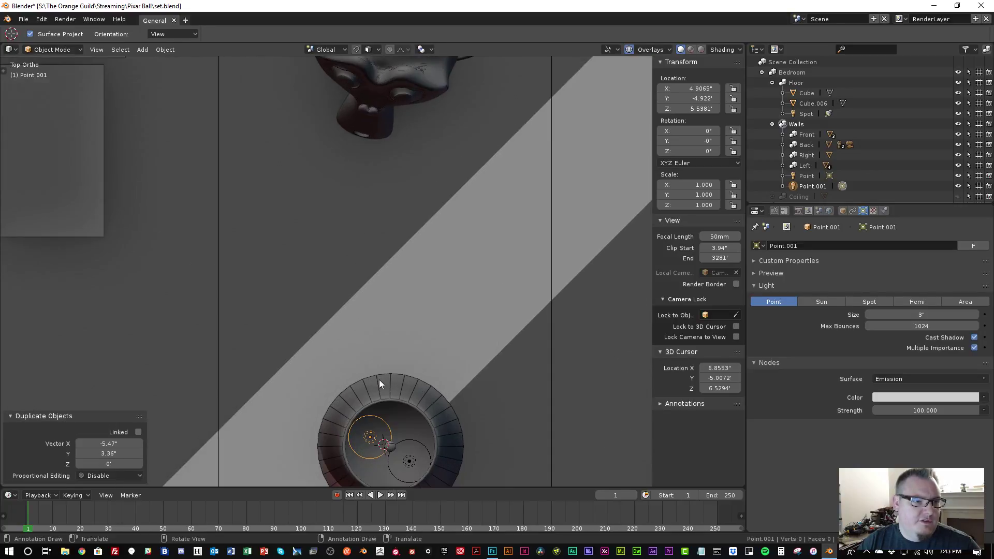
click(409, 459)
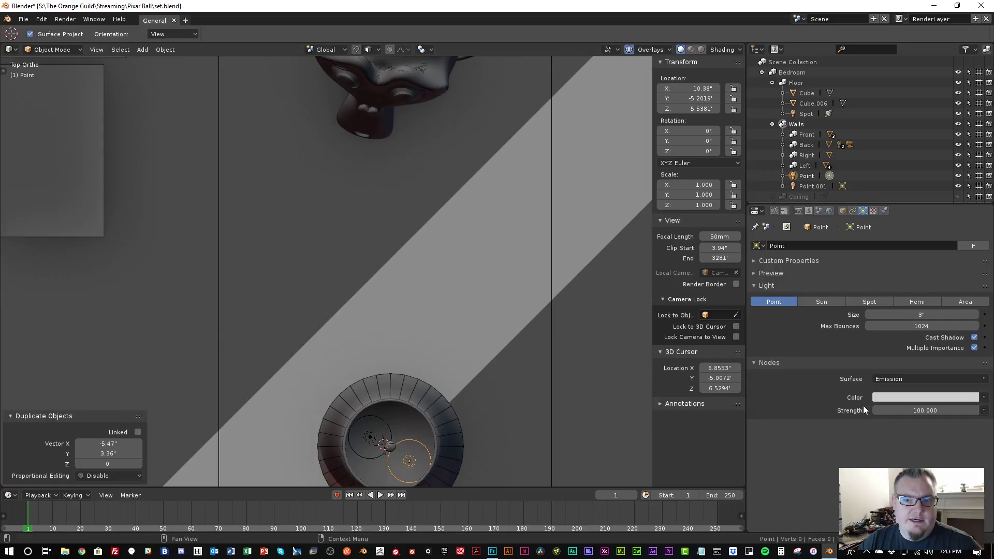
click(815, 211)
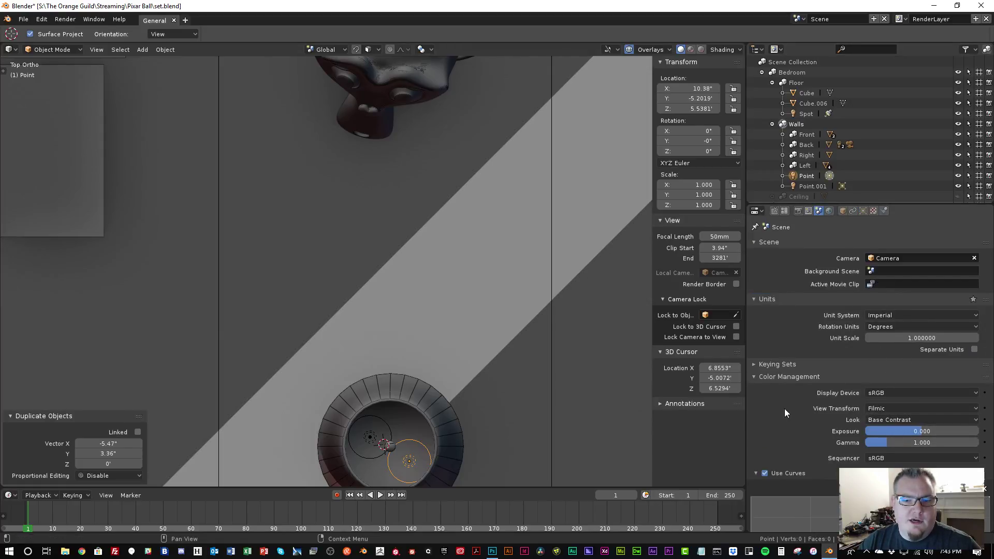
scroll(784, 408, down, 5)
click(767, 371)
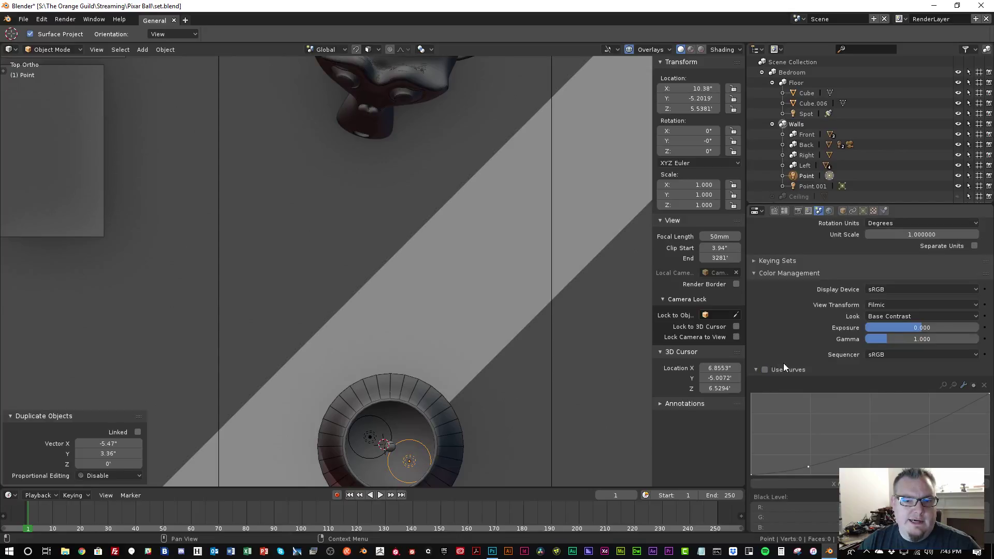
click(862, 211)
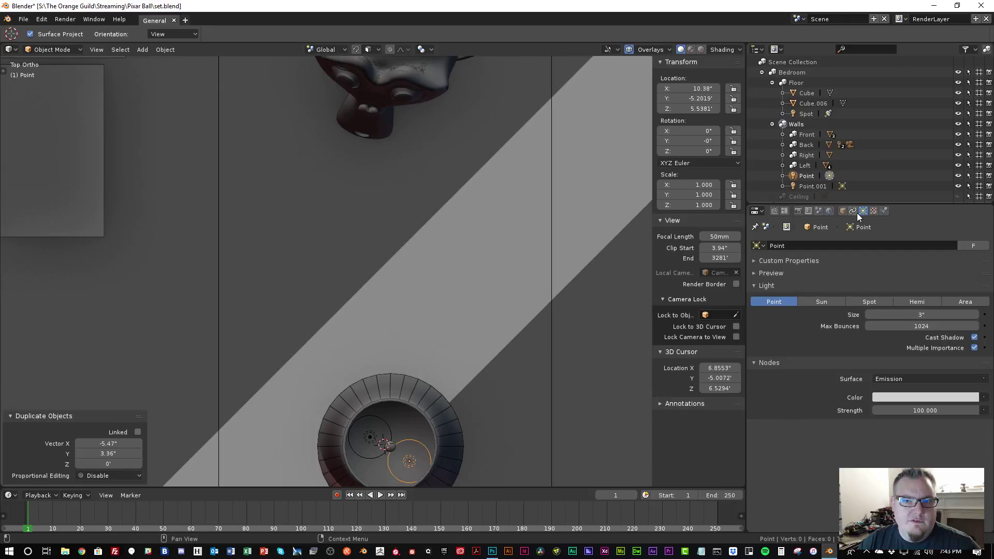
click(820, 212)
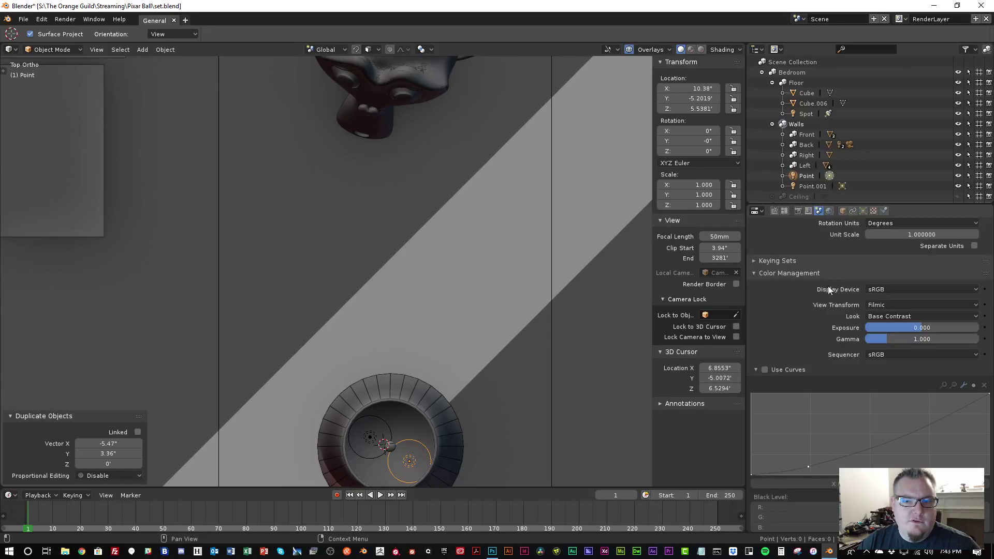
click(864, 211)
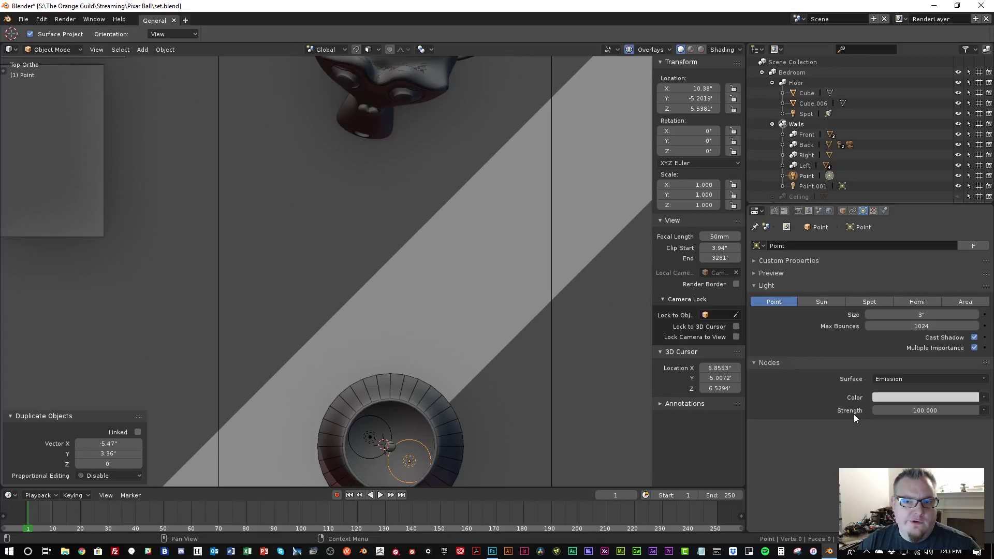
Preview the rendered scene through the camera with the Ceiling collection shown
scroll(400, 364, down, 3)
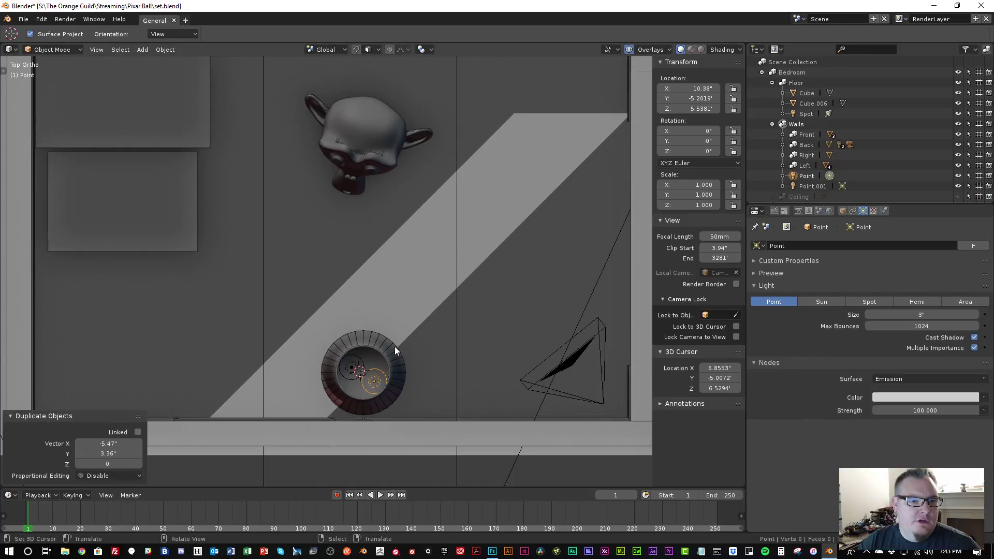
key(KP_0)
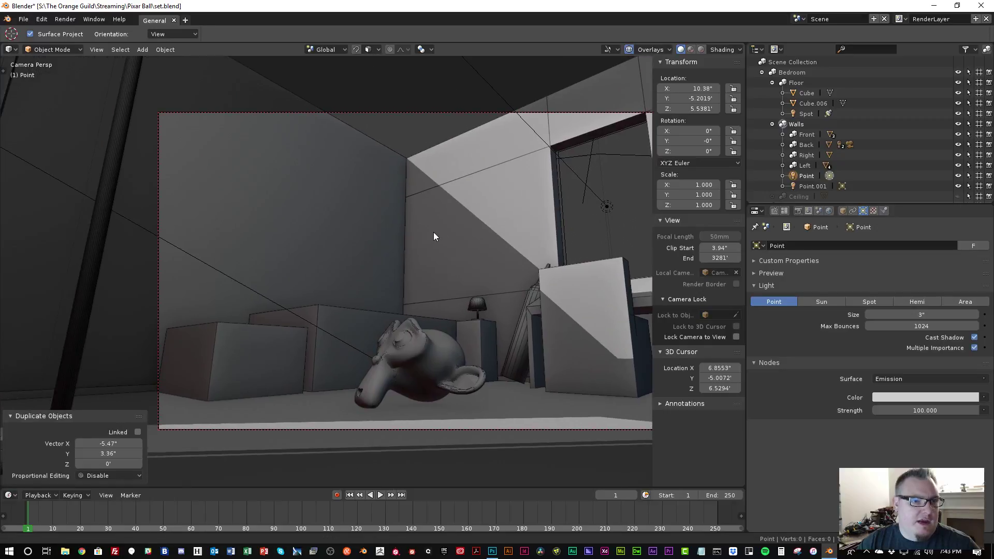
click(958, 197)
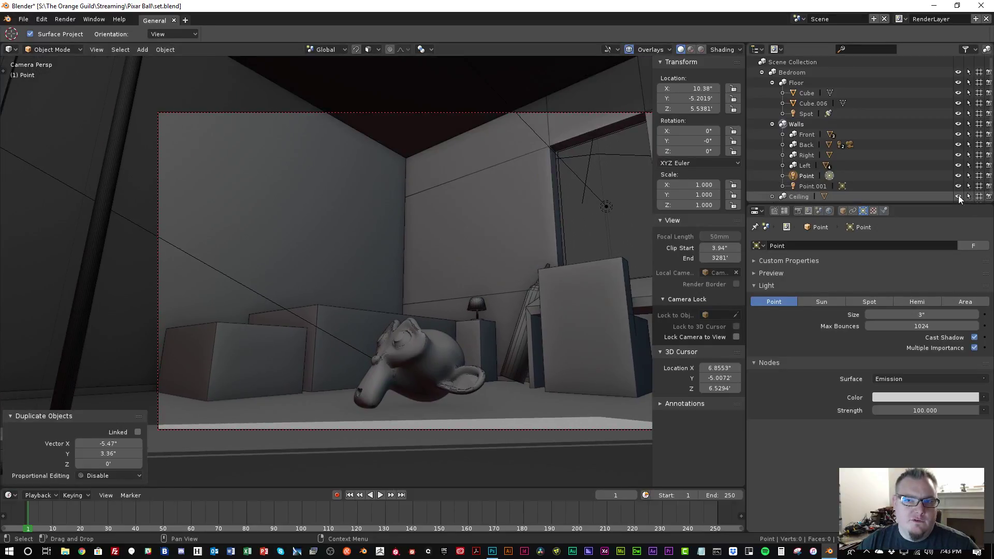
key(shift+z)
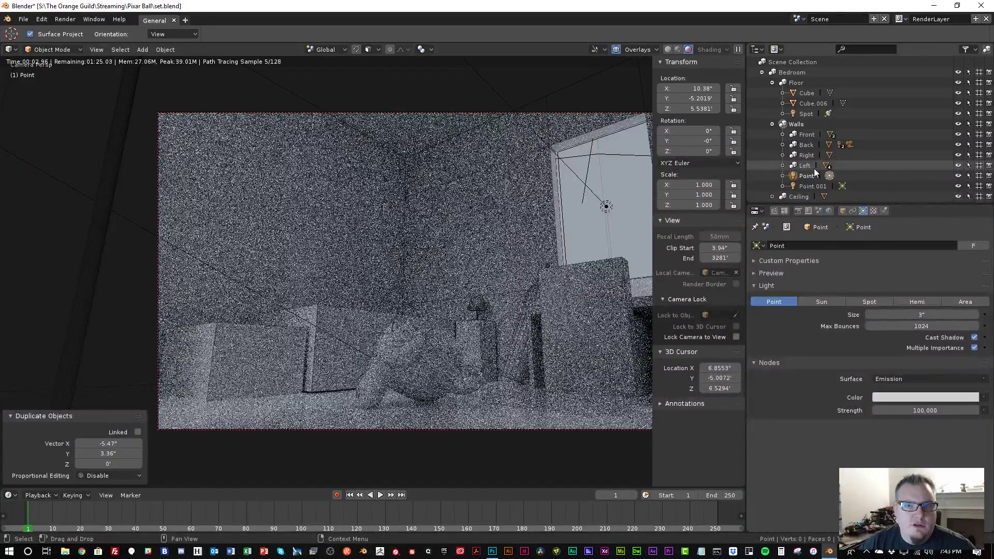
Give the selected point light a warm pale yellow color and switch the viewport back to solid shading
click(905, 398)
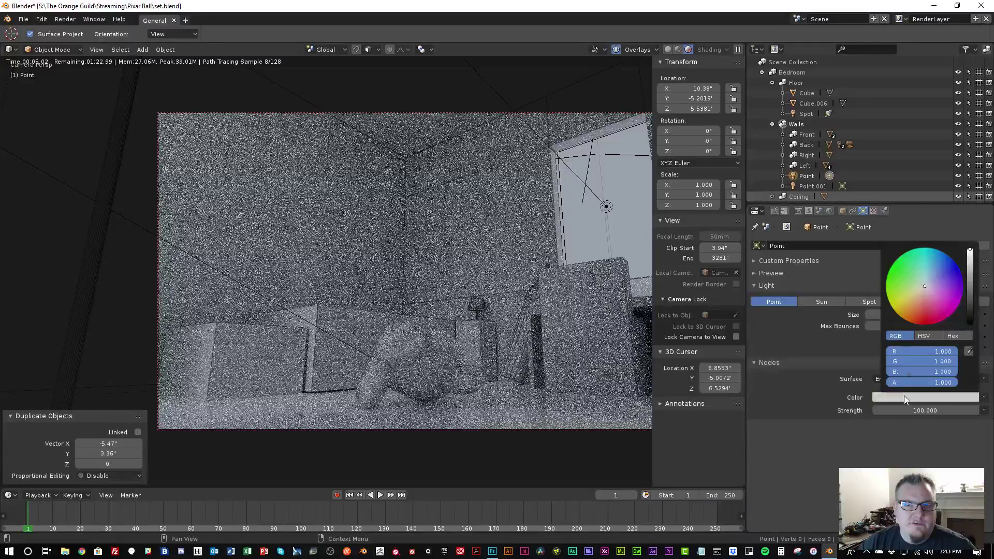
click(917, 295)
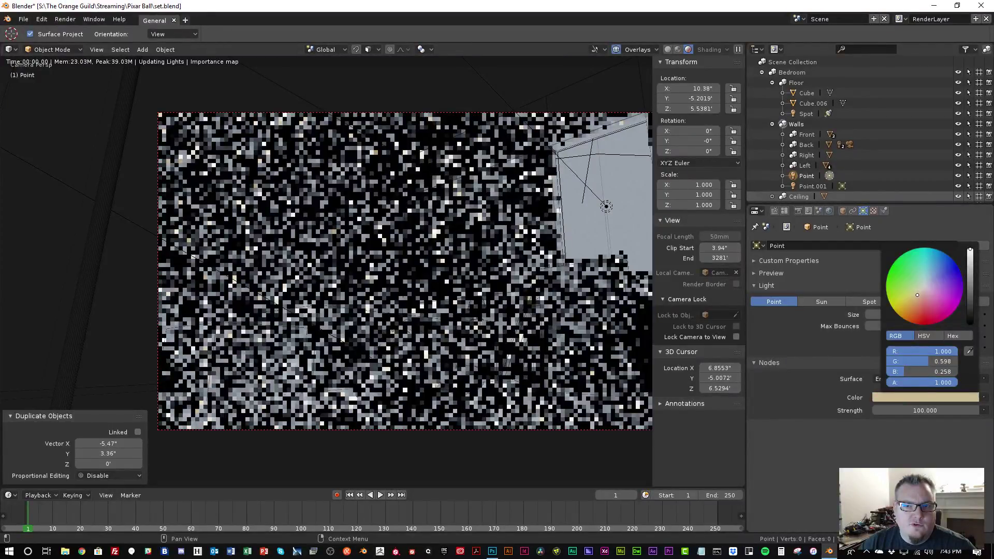
drag(917, 295, 917, 294)
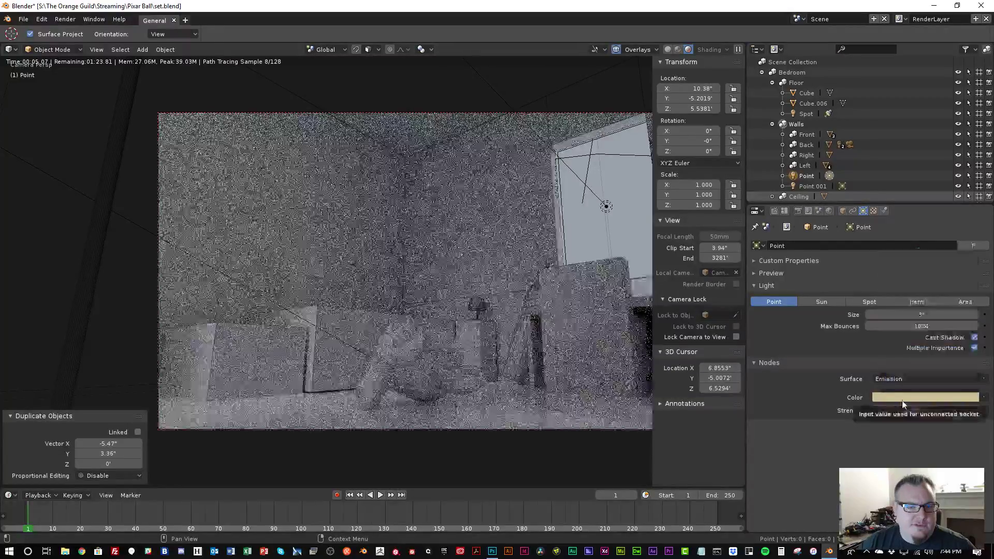
key(shift+z)
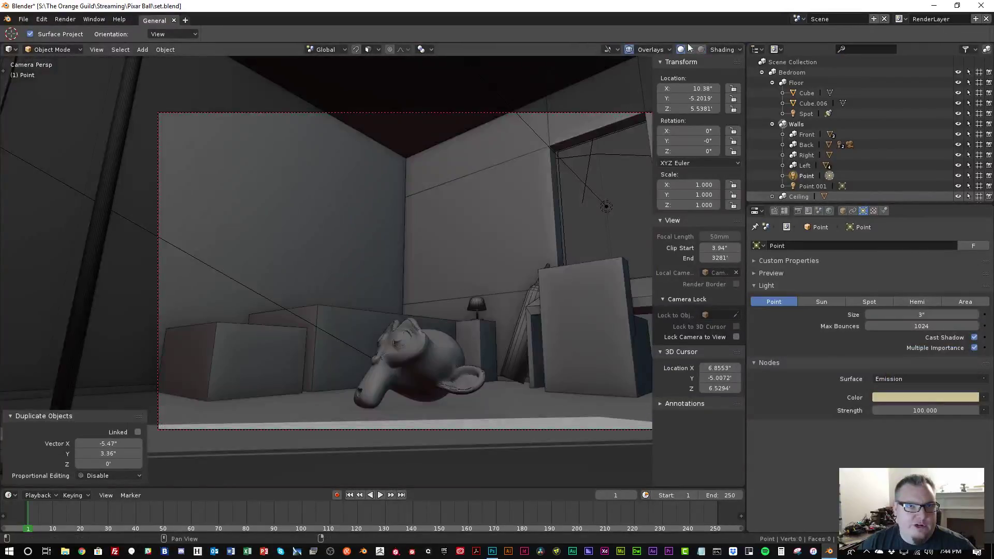
Split the 3D viewport horizontally into two areas and turn the lower one into a Shader Editor
drag(741, 44, 725, 270)
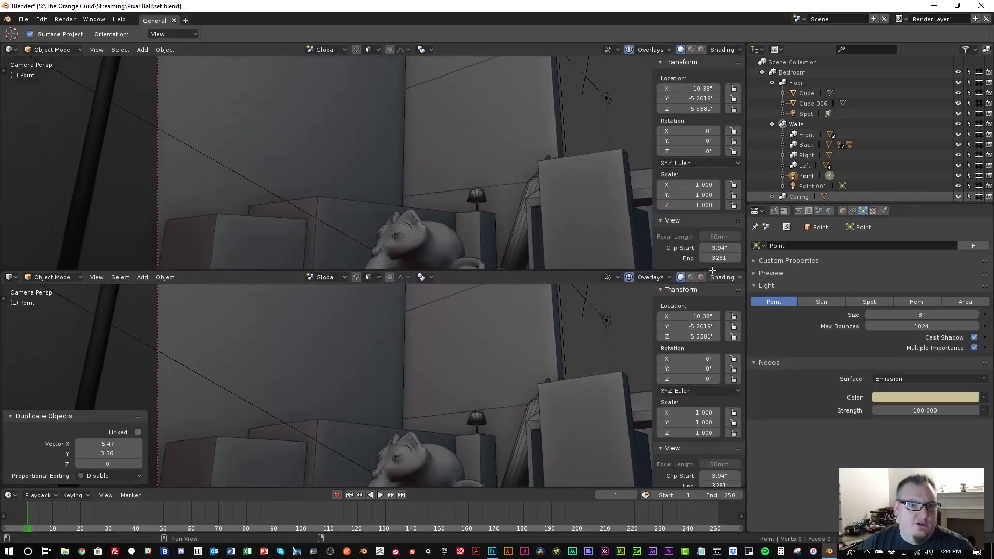
click(11, 277)
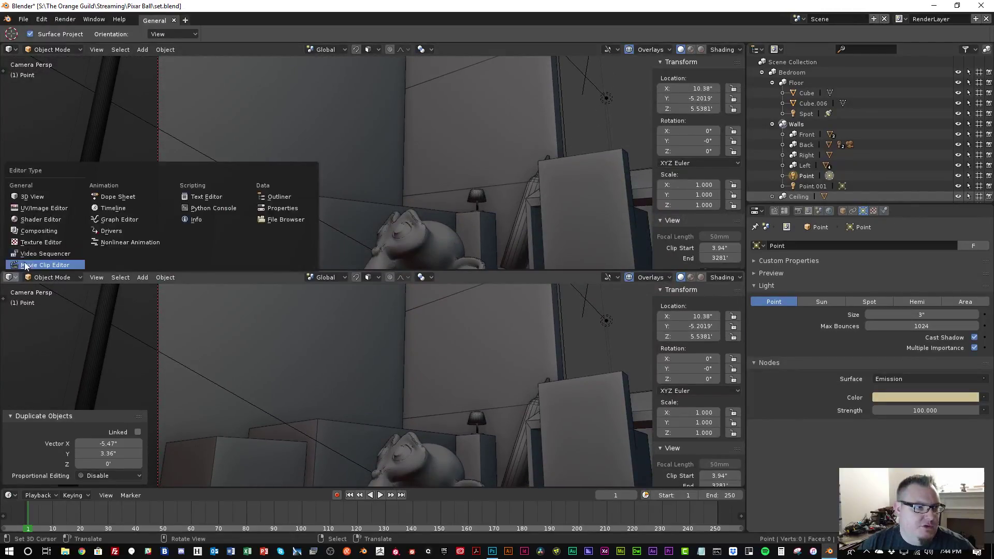
click(41, 219)
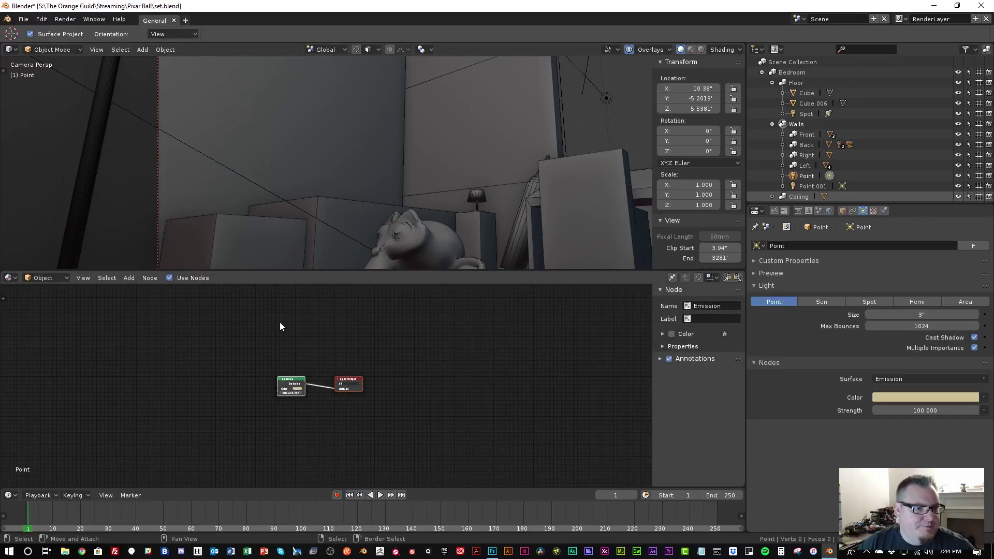
Add a Blackbody converter node beside the Emission node in the selected point light's node tree
scroll(333, 415, up, 2)
scroll(349, 402, up, 5)
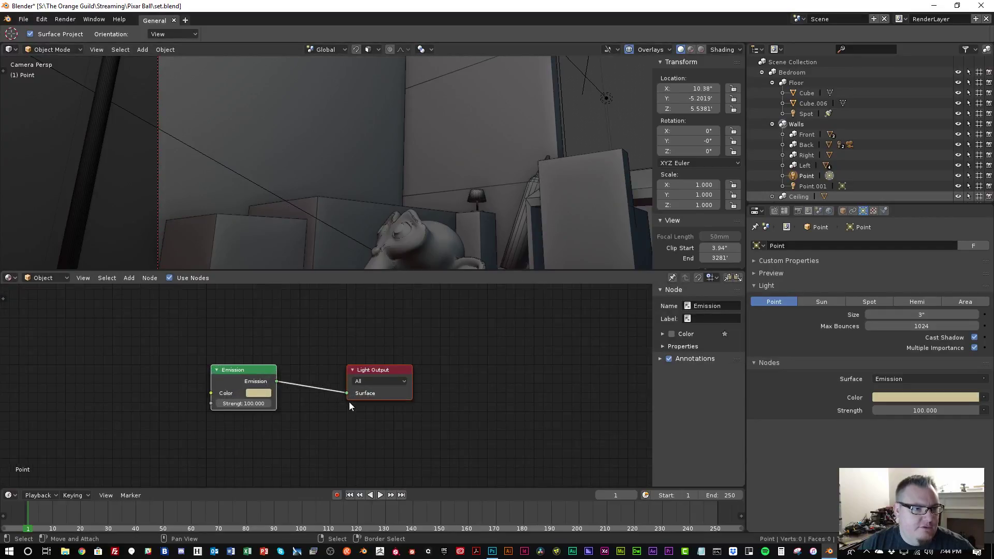
middle_drag(309, 403, 412, 370)
scroll(361, 381, down, 2)
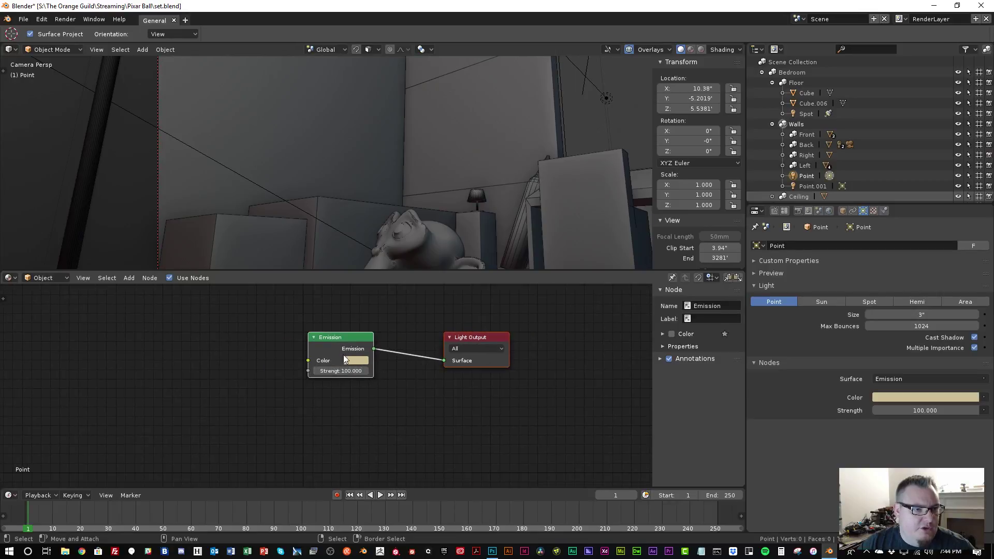
drag(324, 348, 318, 357)
key(shift+a)
mouse_move(160, 358)
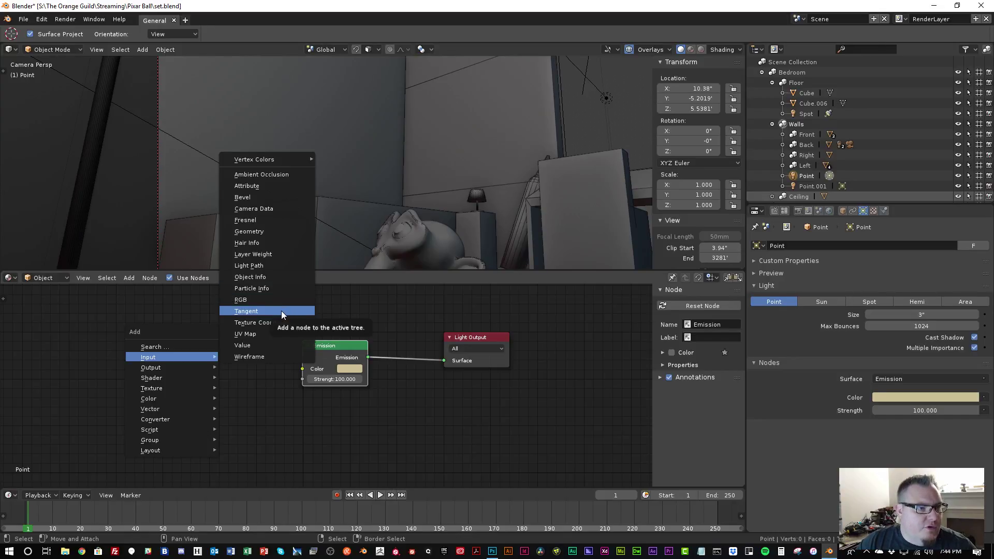
mouse_move(174, 397)
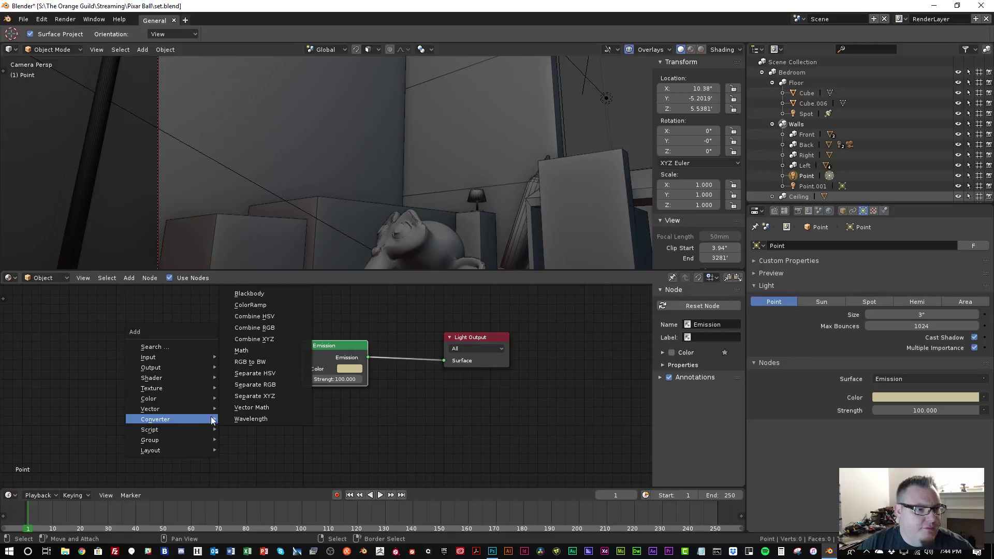
click(247, 294)
click(206, 359)
scroll(258, 371, up, 2)
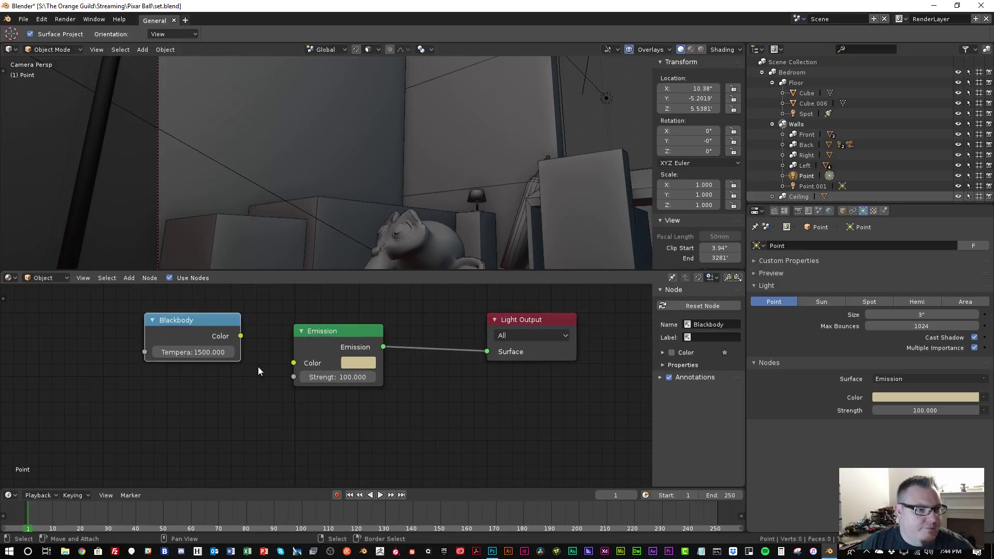
Connect the Blackbody color to the Emission color, set its temperature to 3200 and arrange the node beside Emission
drag(197, 335, 170, 354)
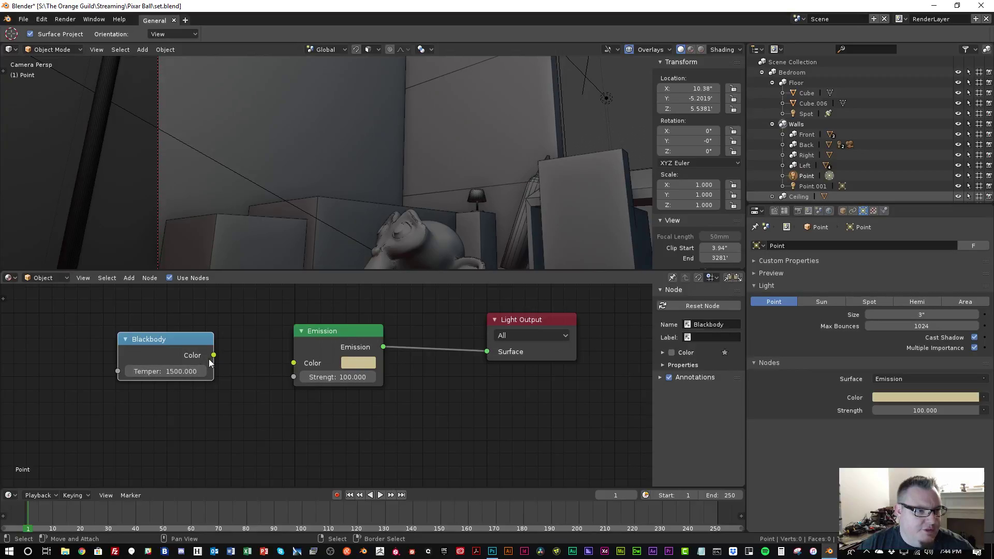
drag(214, 355, 294, 362)
click(165, 371)
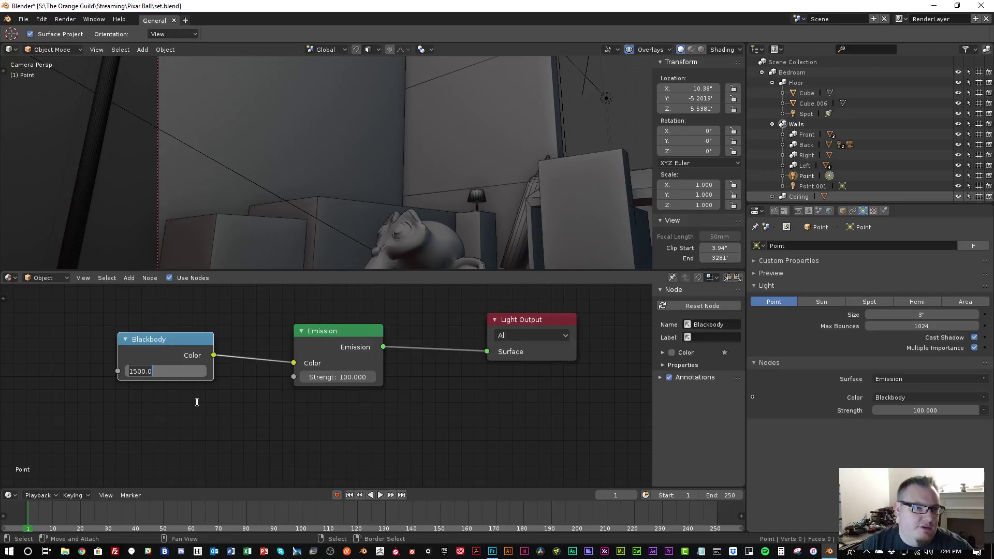
text(3200)
key(Return)
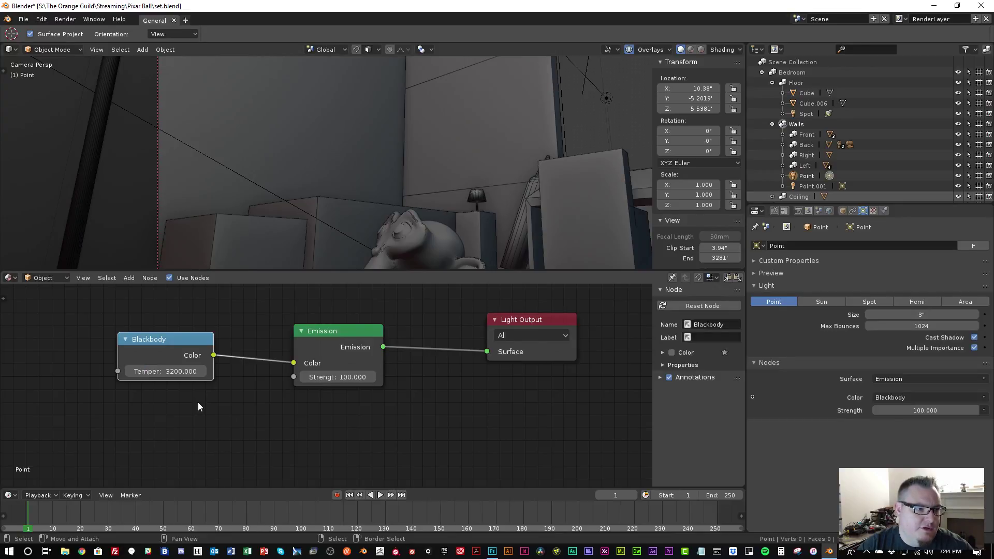
drag(178, 346, 198, 350)
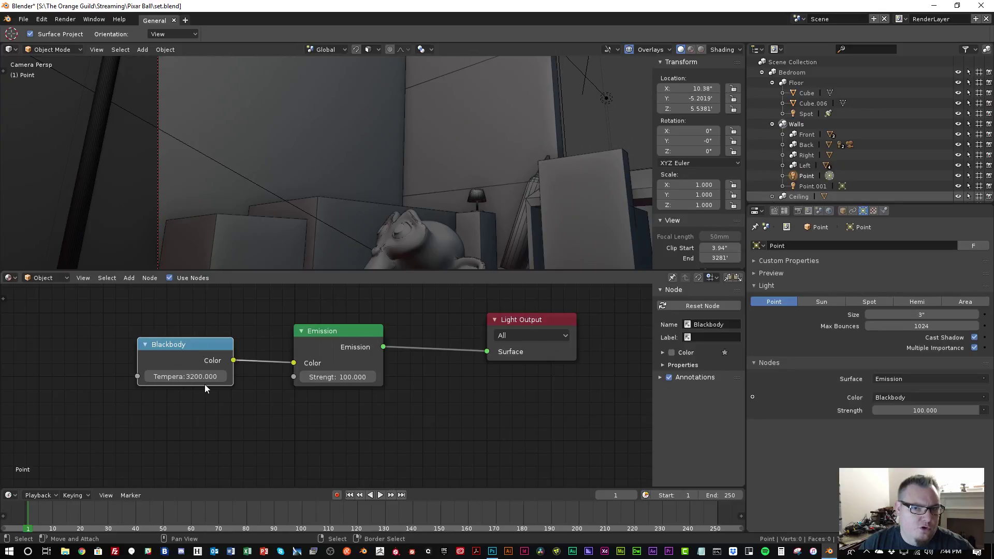
Preview the blackbody-lit room in rendered shading with the whole camera frame in view
scroll(395, 208, down, 5)
key(shift+z)
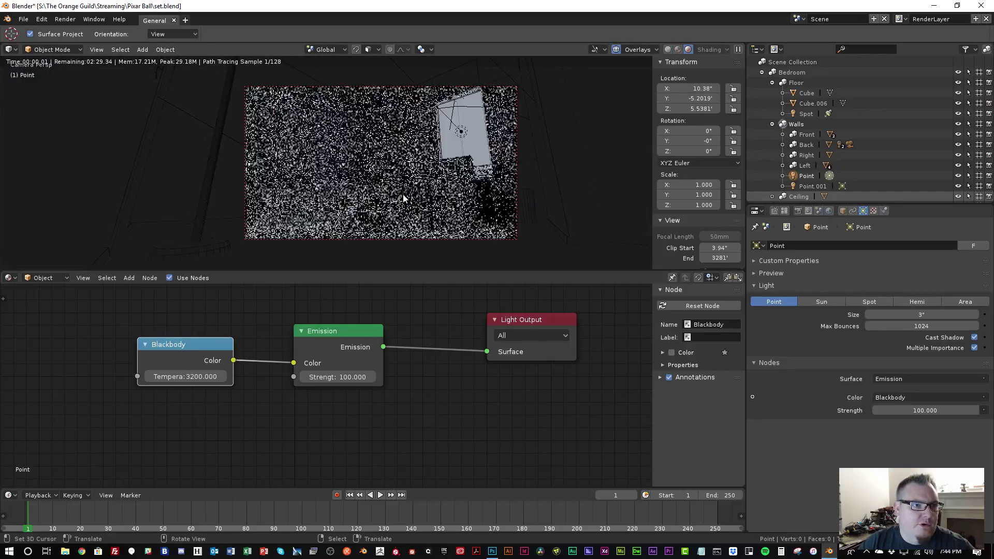
scroll(402, 176, up, 1)
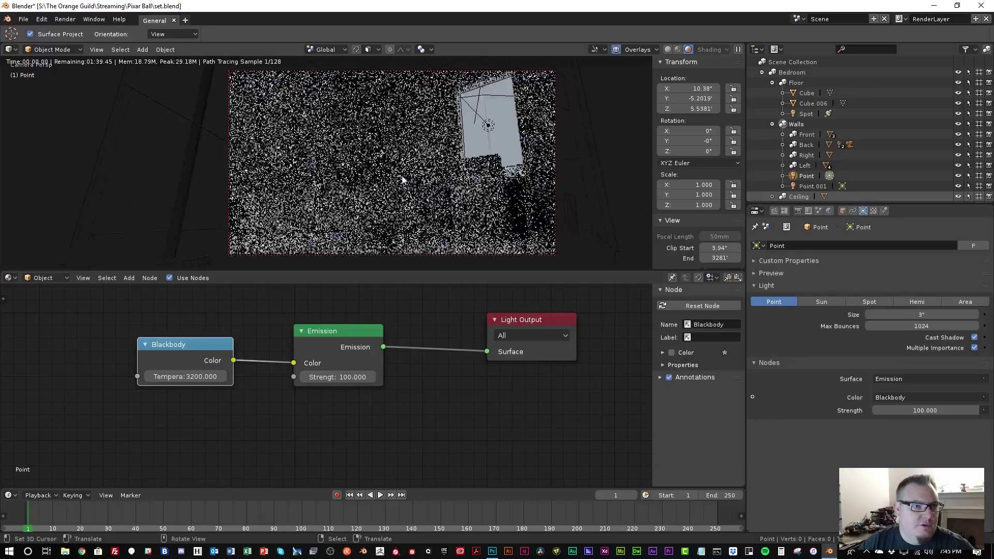
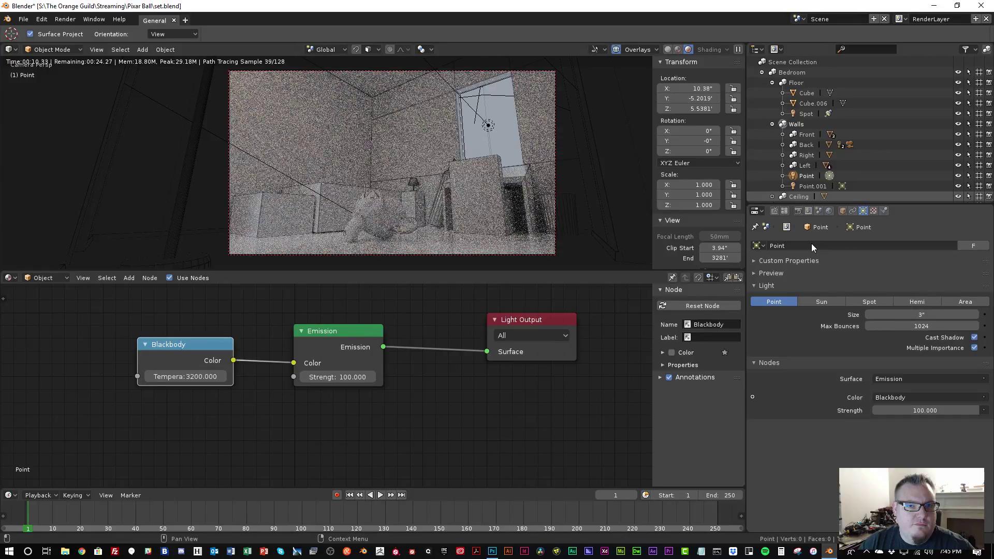
Rename the point light's data block as Interior Warm Lamp
text(Interior Warm)
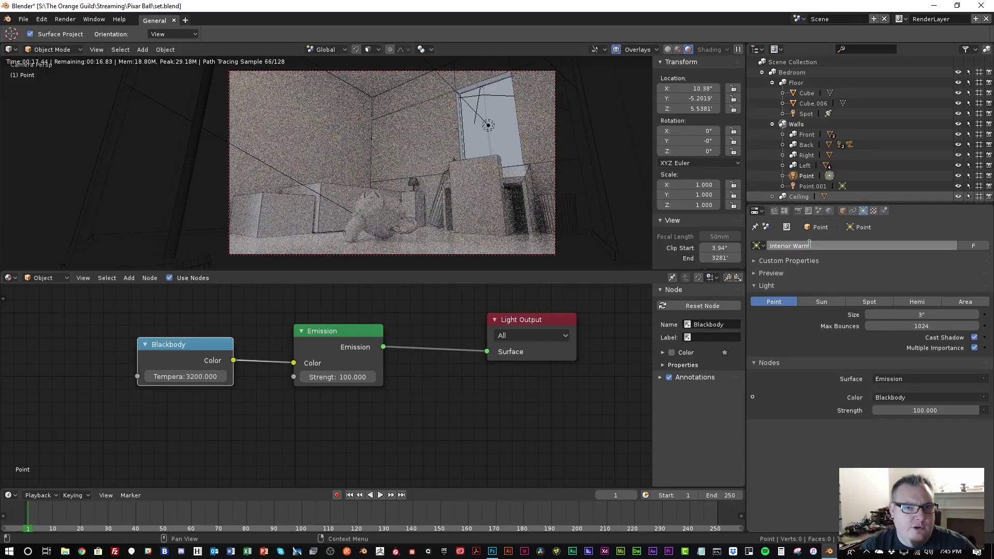
text(Lamp)
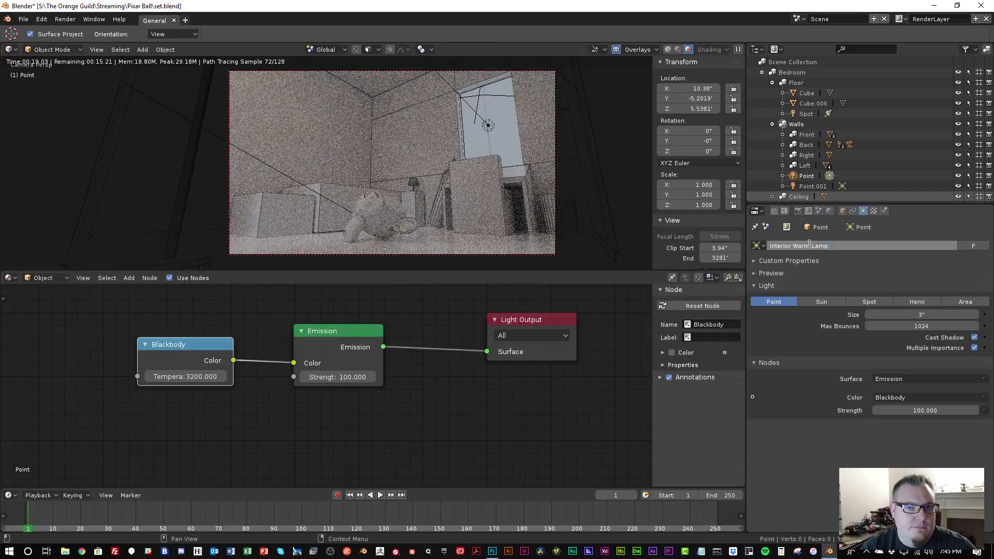
key(Return)
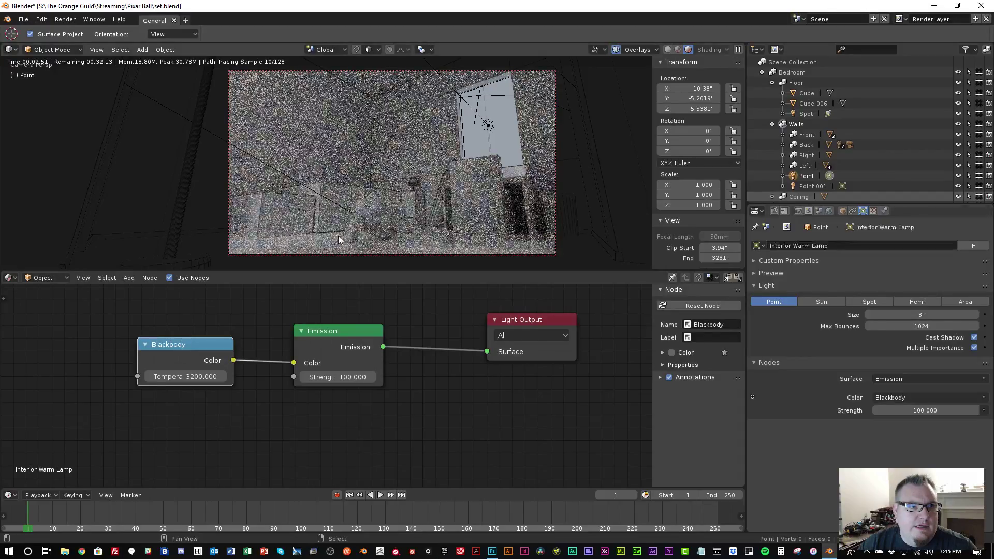
Return the viewport to solid shading, leave the camera view and hide the Ceiling collection
key(shift+z)
mouse_move(380, 195)
middle_down()
mouse_move(329, 232)
mouse_move(323, 30)
middle_up()
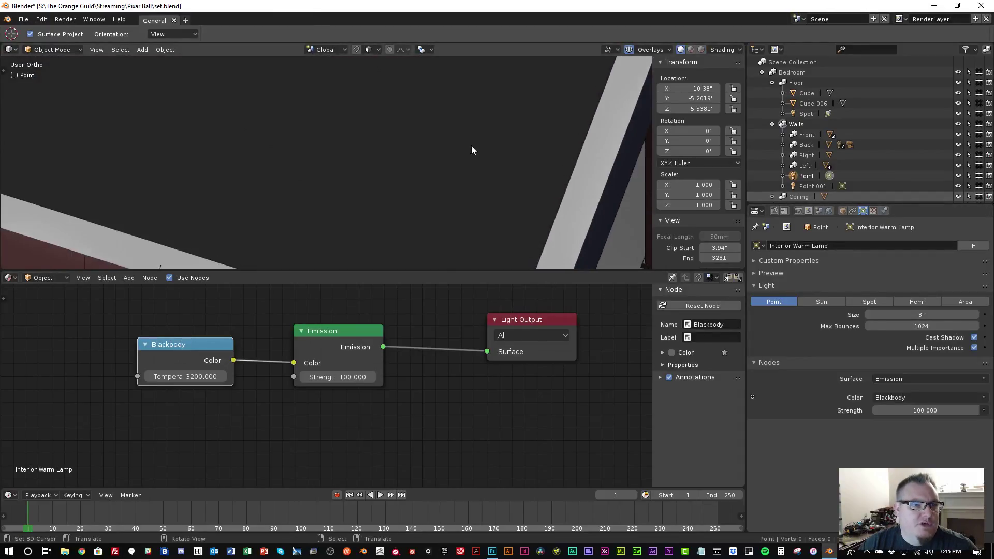
scroll(963, 181, down, 1)
click(958, 188)
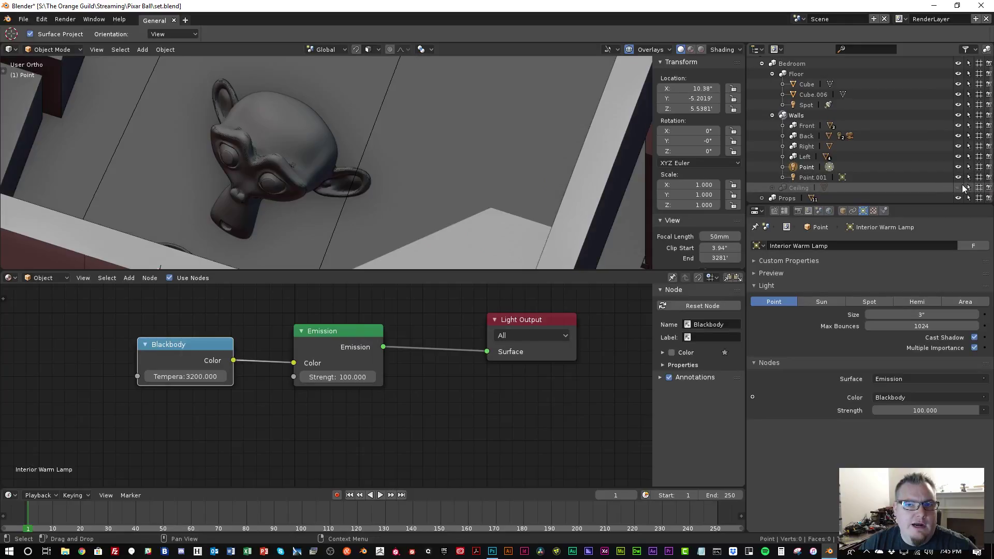
Assign the Interior Warm Lamp light data to the second point light inside the floor lamp's shade
scroll(278, 161, down, 7)
middle_drag(300, 161, 352, 184)
scroll(343, 75, up, 5)
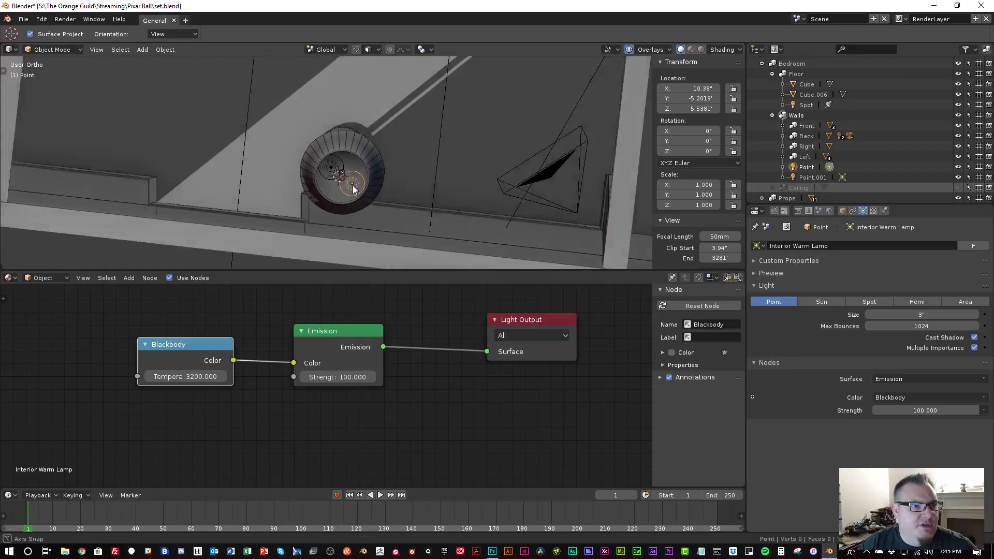
scroll(352, 183, up, 3)
right_click(335, 164)
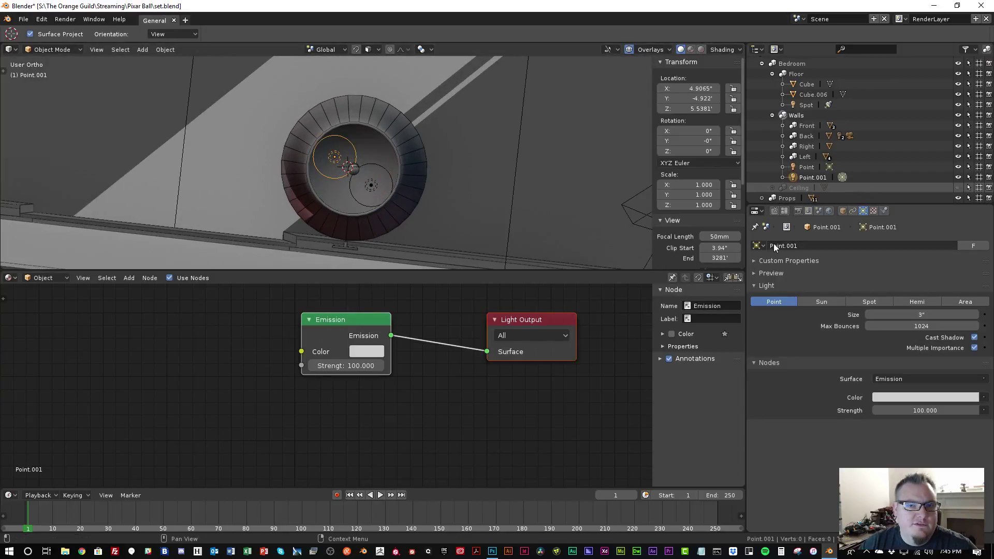
click(758, 245)
click(779, 269)
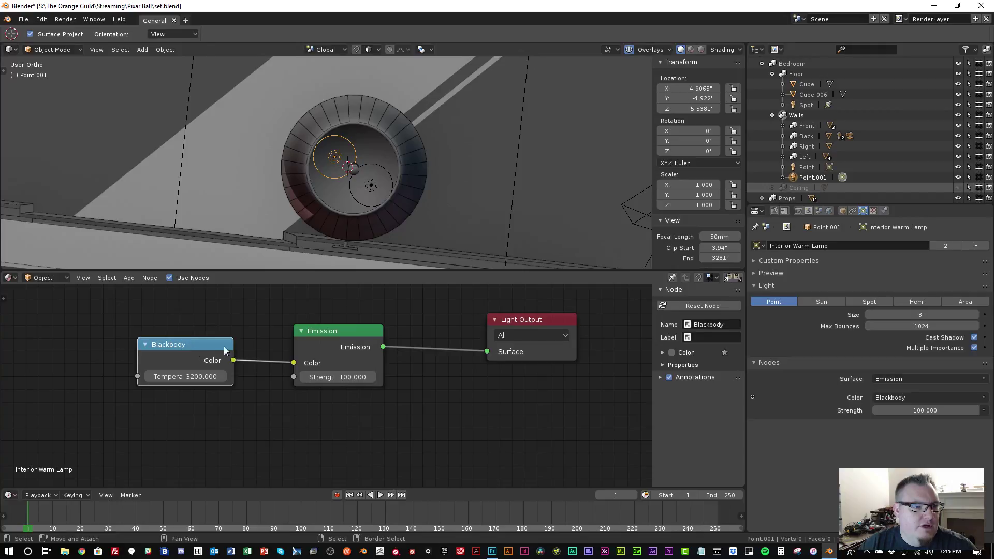
Compare the light nodes and object properties of the two point lights in the floor lamp
right_click(375, 181)
right_click(340, 161)
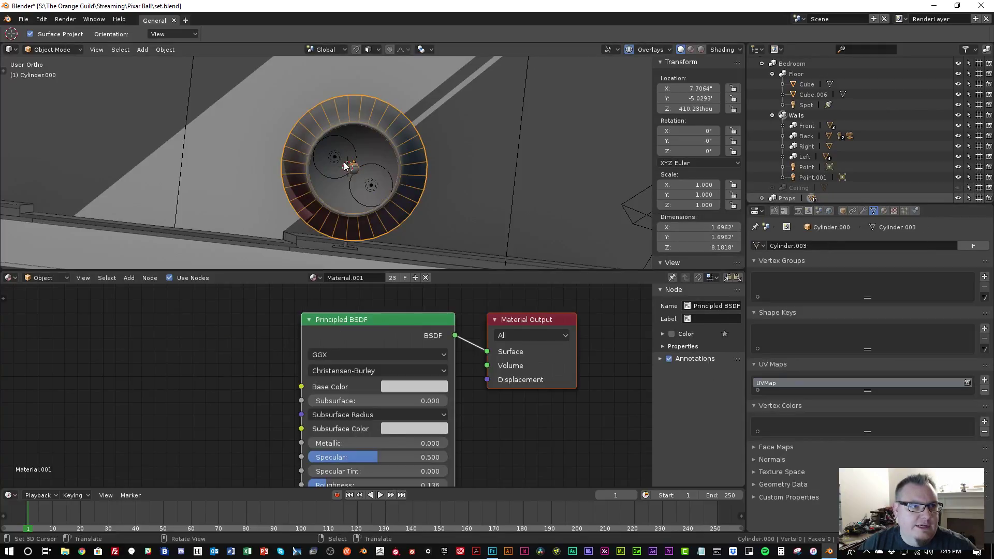
right_click(339, 164)
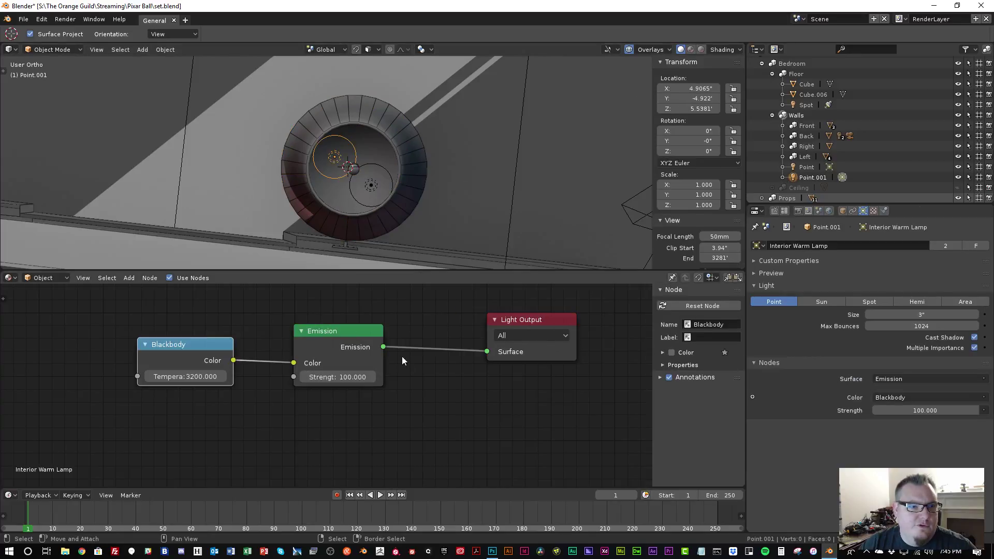
click(842, 211)
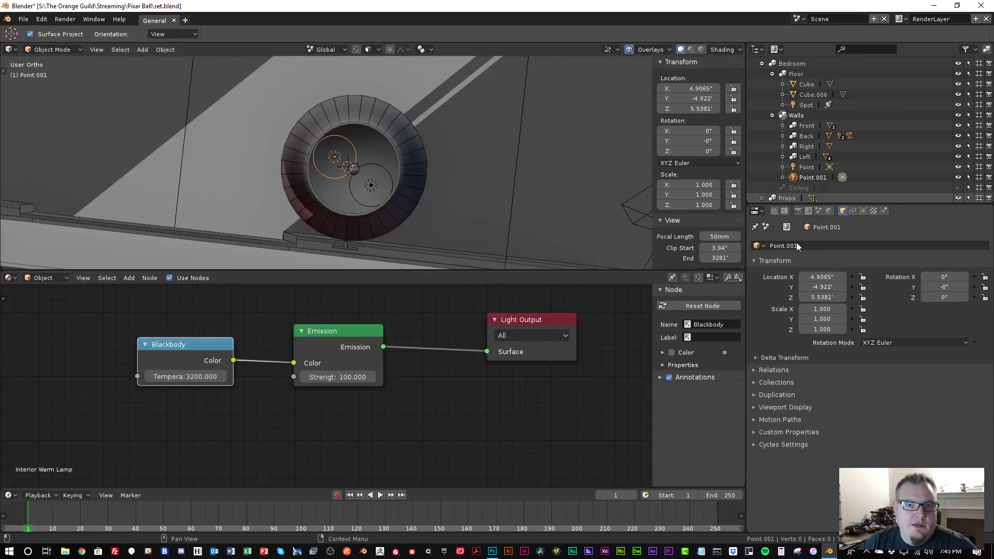
right_click(370, 187)
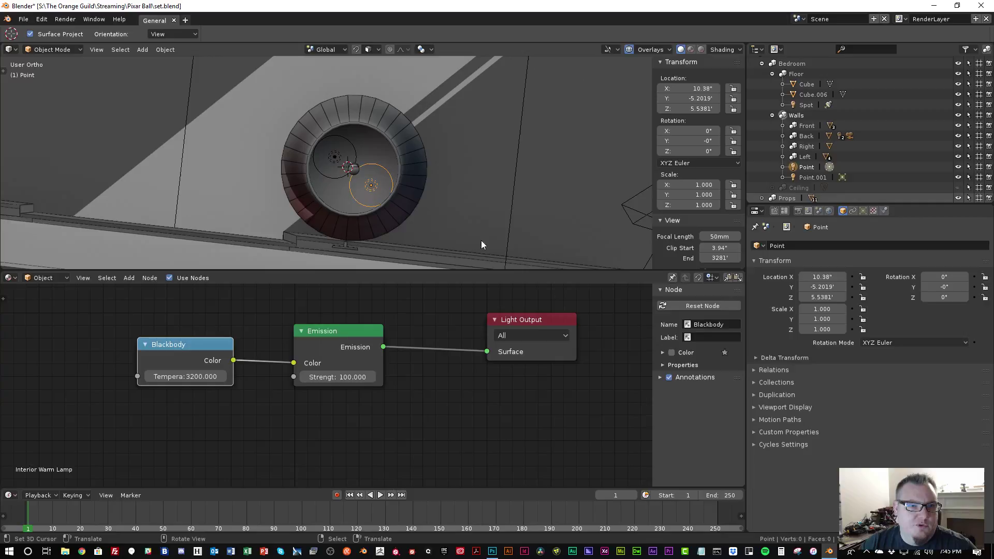
Duplicate the second point light in top view, offset about -2.23, 10.3 feet in X and Y, to the nightstand lamp
right_click(332, 161)
scroll(369, 203, down, 3)
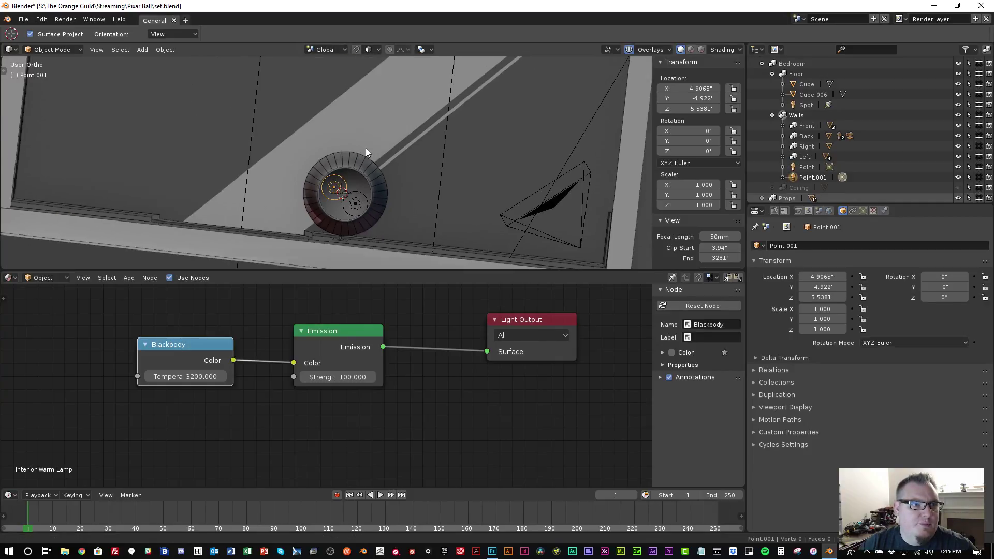
scroll(365, 151, down, 5)
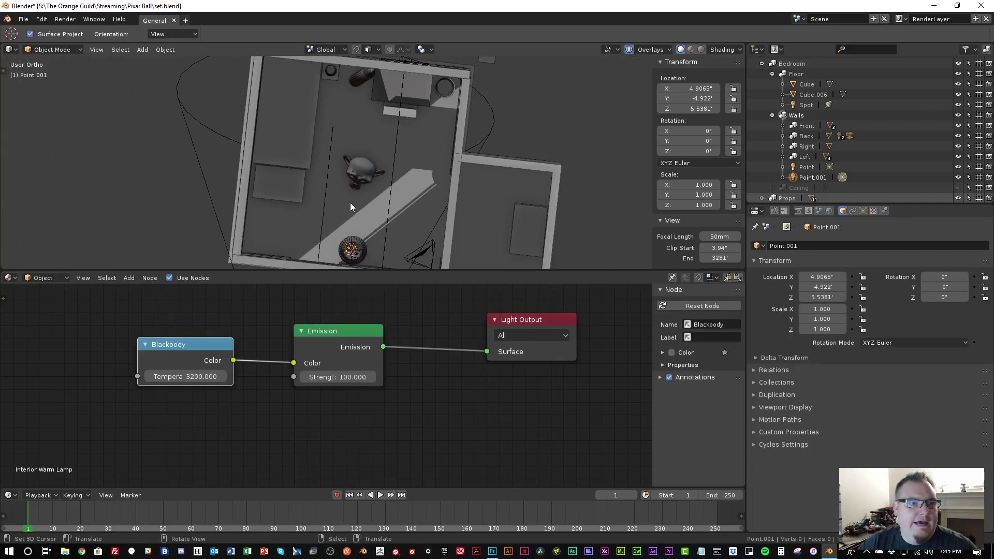
key(KP_7)
key(shift+d)
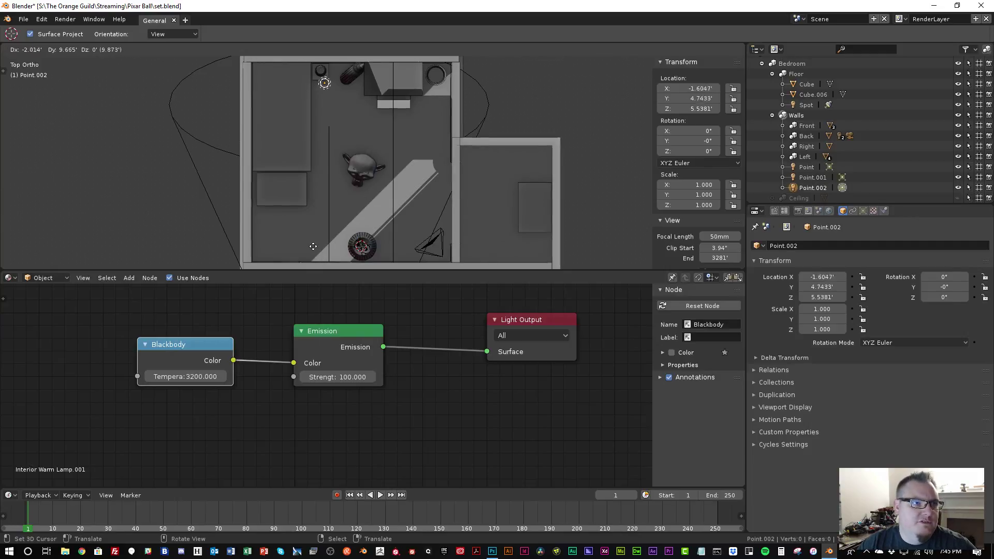
click(309, 235)
Center the duplicated light on the nightstand lamp, shifting it about -0.22, 0.94 inches in X and Y
scroll(342, 160, up, 7)
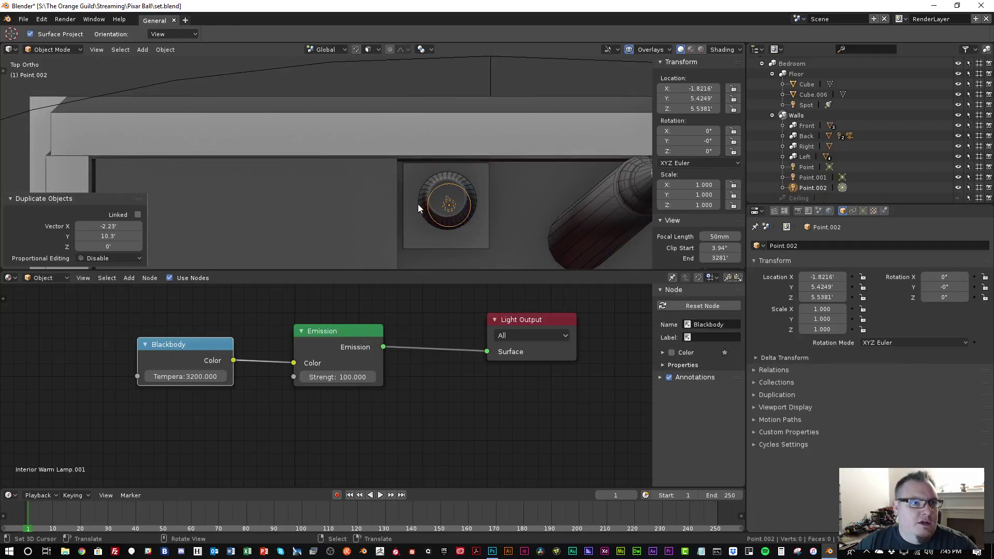
key(g)
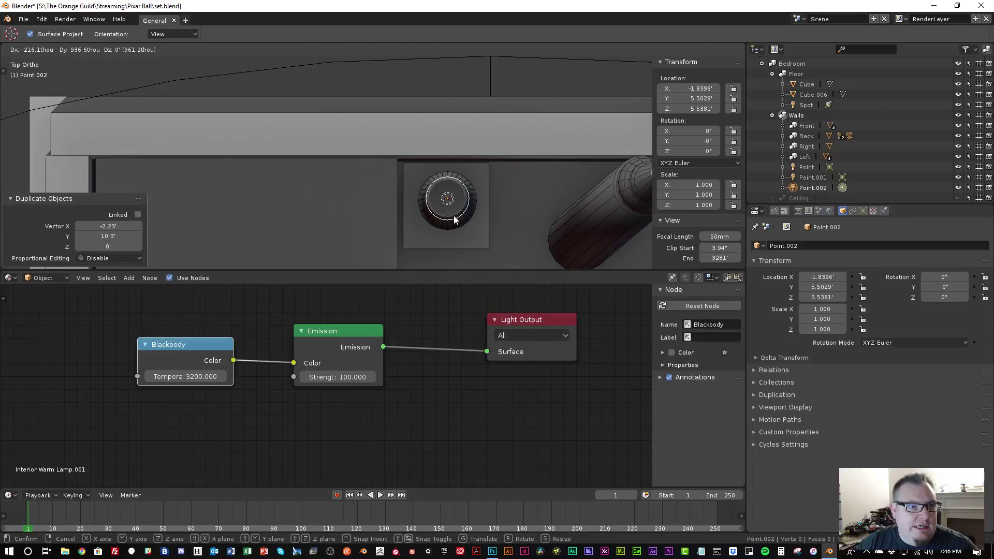
click(455, 221)
Lower the duplicated light about 2.98 feet along Z into the nightstand lamp's shade and check its placement up close
middle_drag(455, 222, 523, 173)
key(g)
key(z)
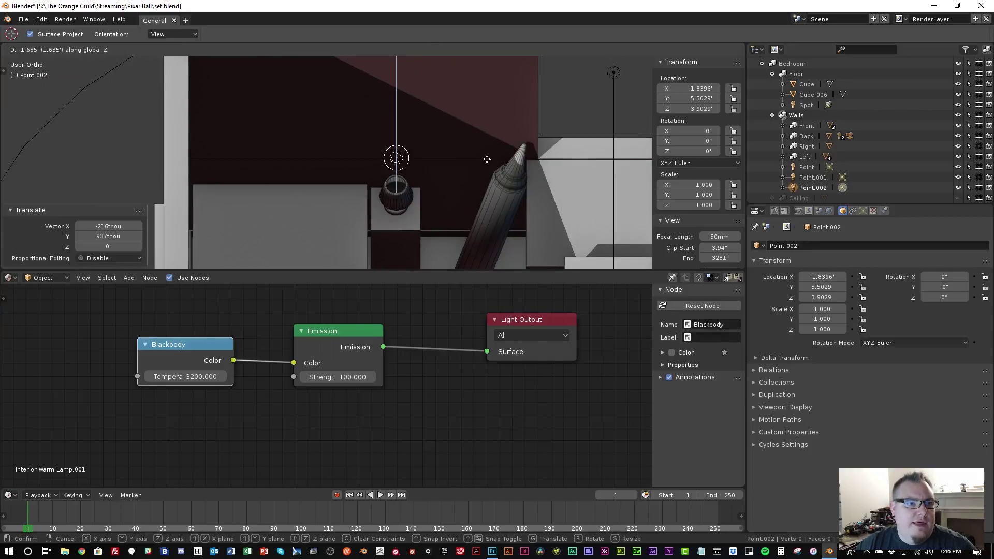
click(400, 195)
scroll(400, 195, up, 4)
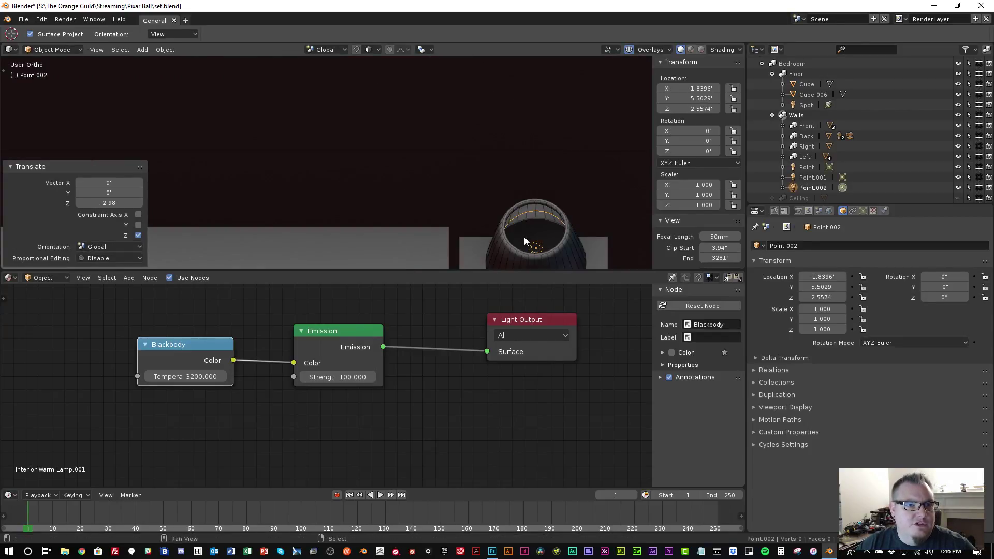
shift+middle_drag(524, 237, 396, 217)
scroll(379, 210, up, 2)
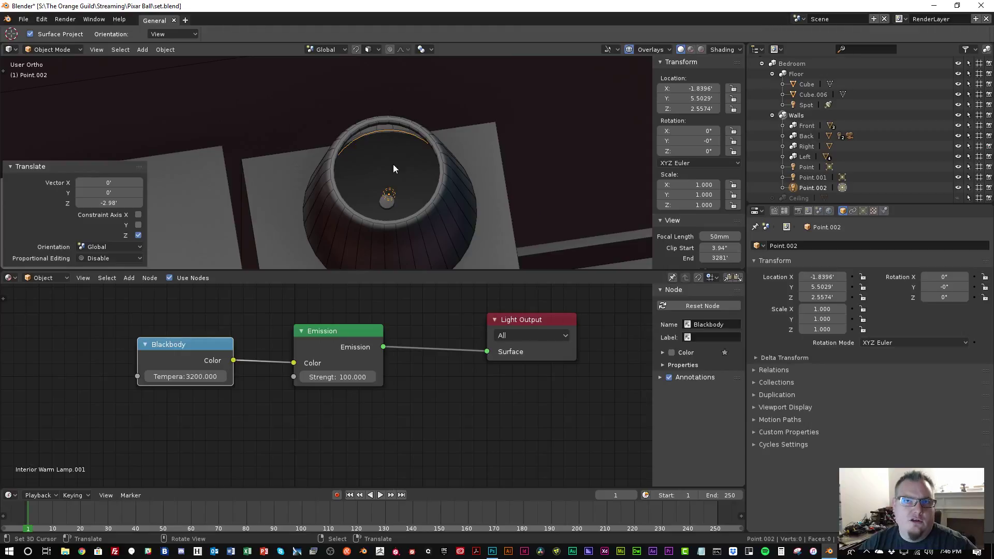
Inspect the nightstand lamp's light through the scene camera in a rendered preview
middle_drag(394, 163, 436, 194)
scroll(417, 175, down, 2)
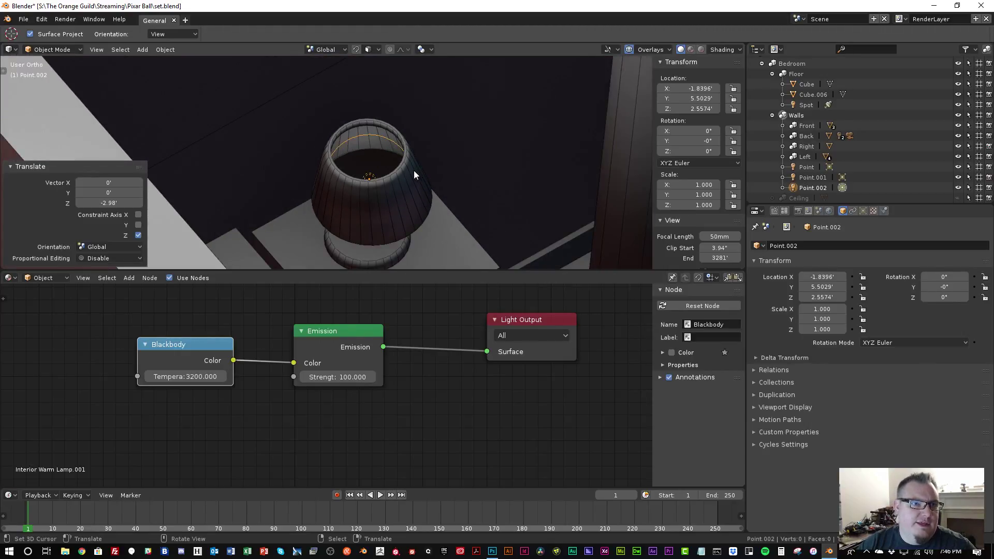
key(KP_0)
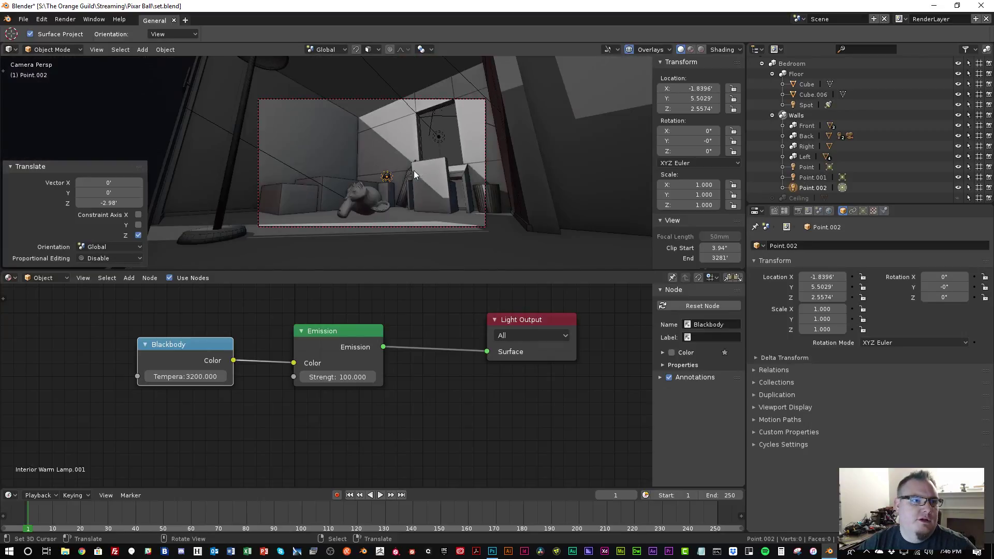
scroll(414, 170, up, 2)
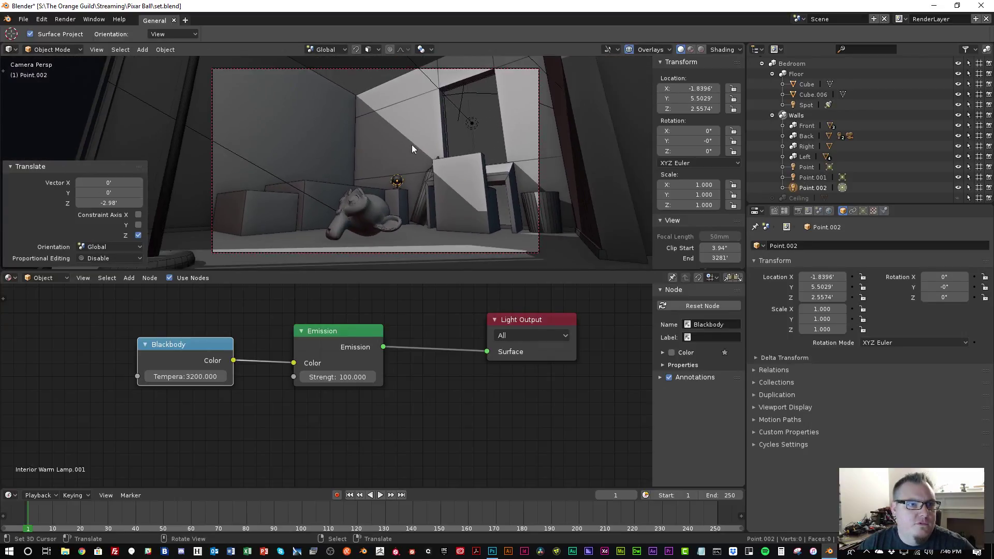
key(shift+z)
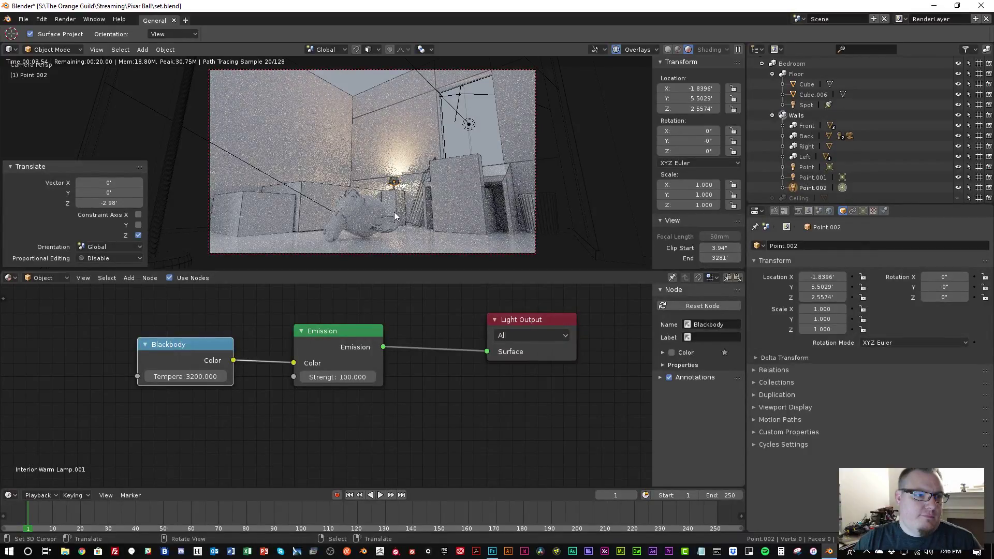
Set the nightstand light's emission strength to 50
click(347, 380)
text(5)
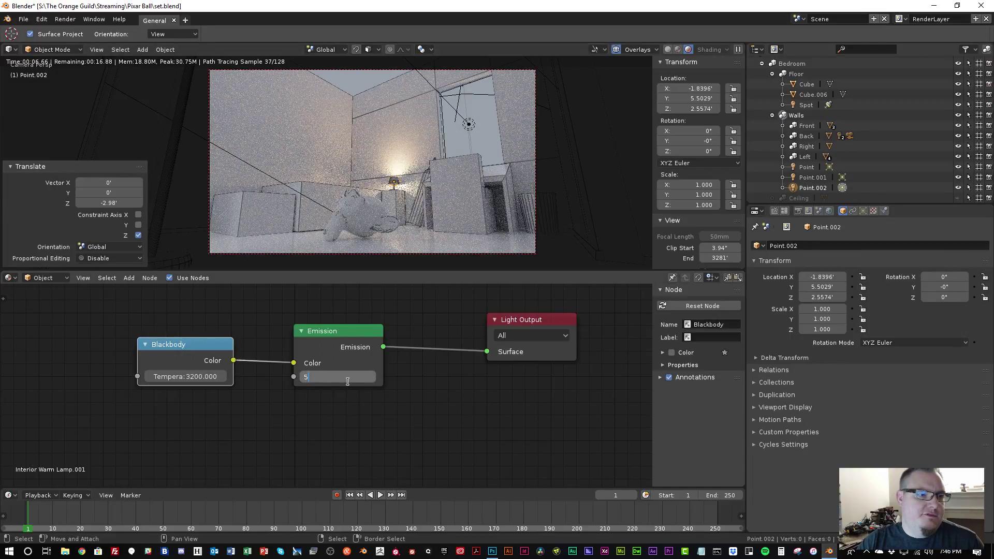
text(0)
key(Return)
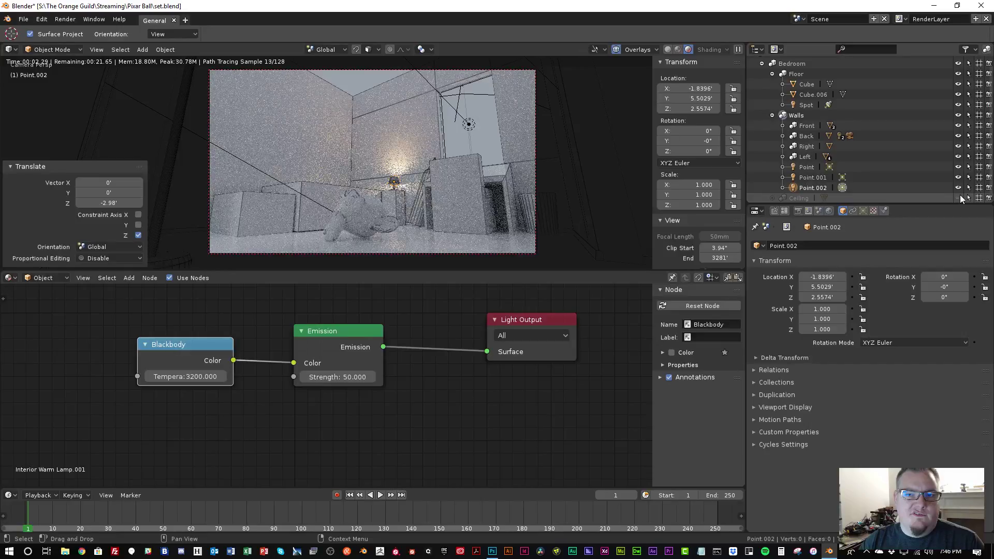
Unhide the Ceiling collection and examine from above, in solid shading, how much of the room the ceiling covers
click(958, 198)
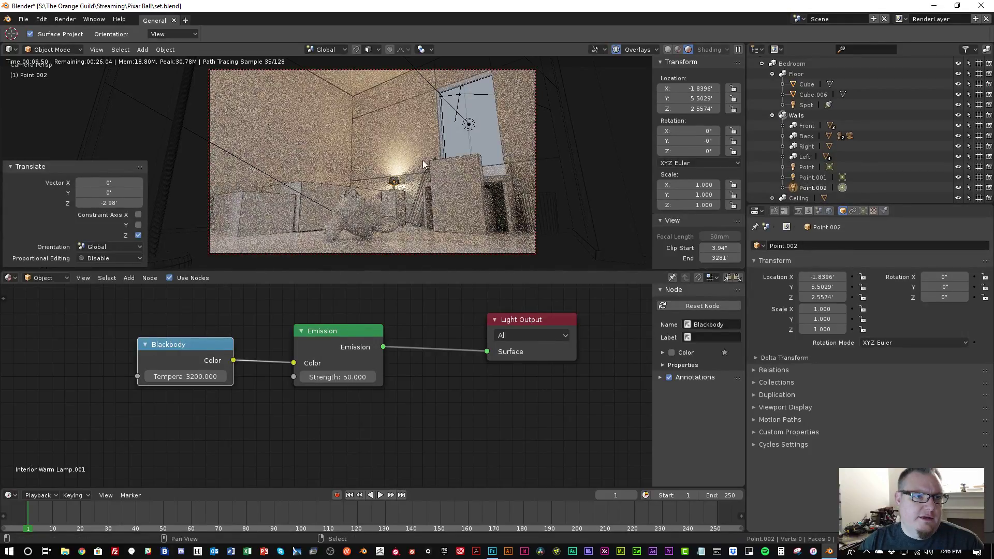
key(shift+z)
key(KP_7)
scroll(408, 188, down, 16)
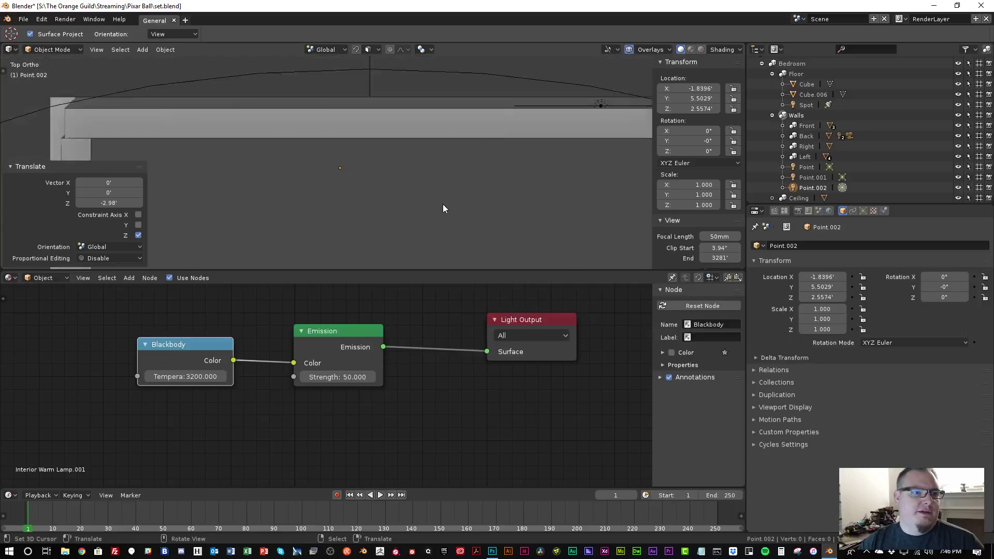
shift+middle_drag(443, 205, 413, 127)
scroll(424, 157, up, 4)
middle_drag(489, 188, 465, 240)
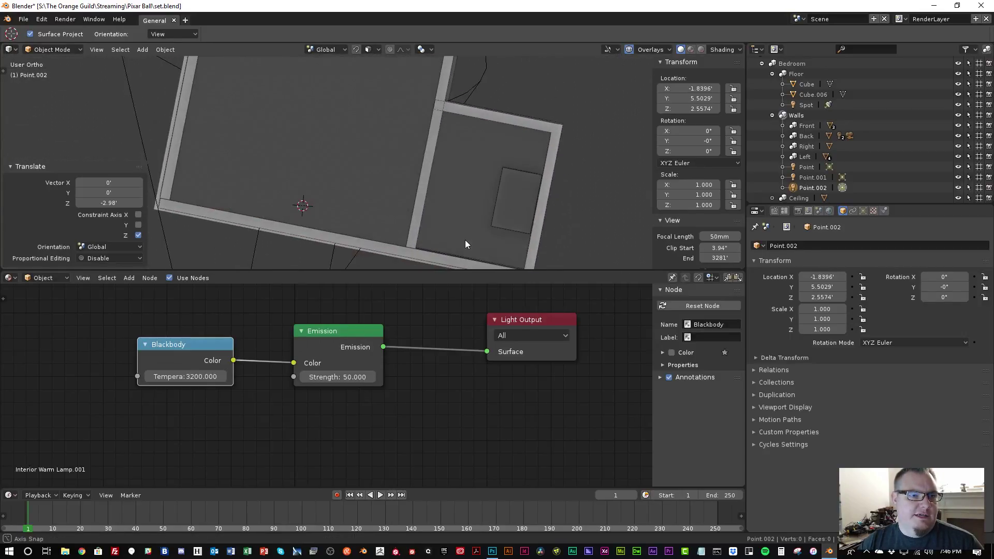
middle_drag(461, 129, 398, 128)
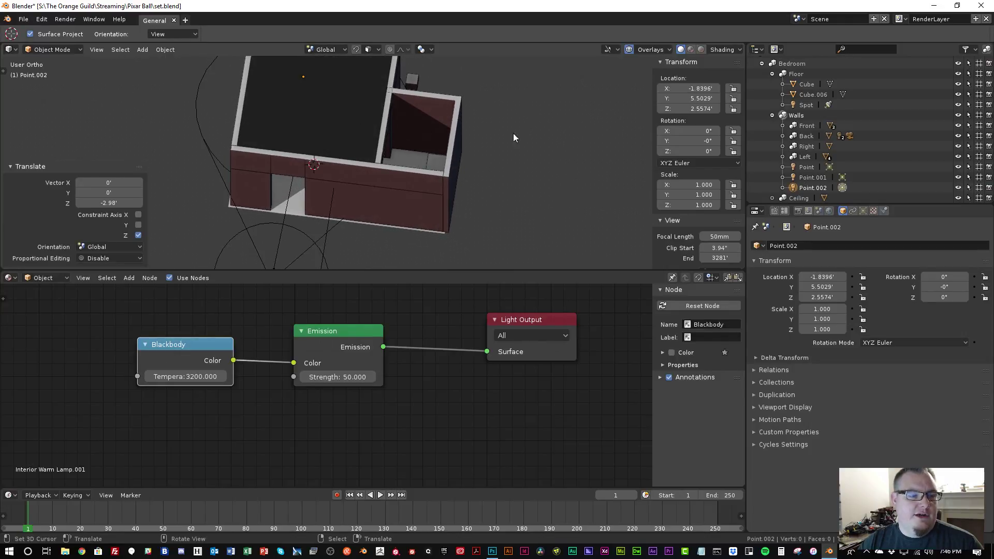
scroll(430, 139, up, 2)
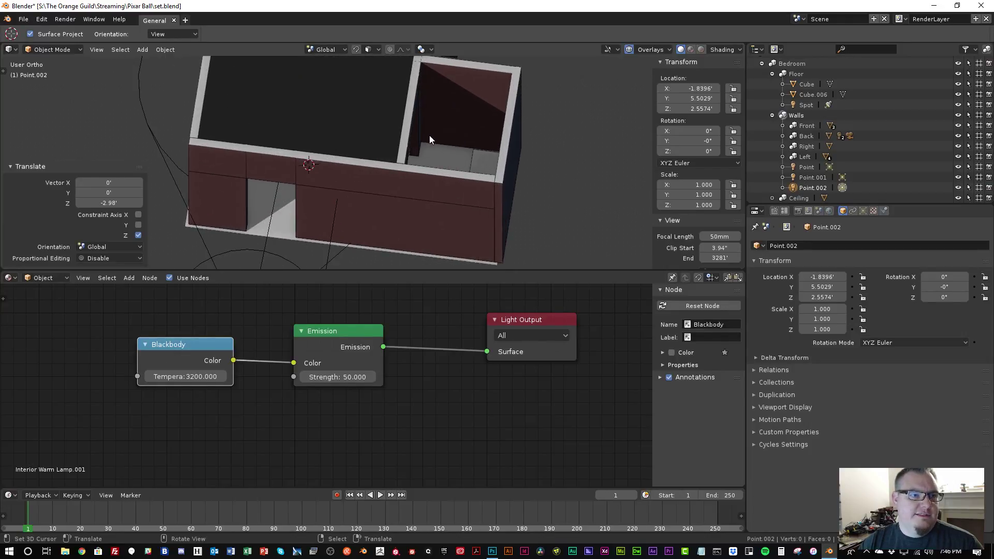
Add a loop cut across the ceiling plane, slid about 0.21 to line up with the side room's back wall
click(354, 124)
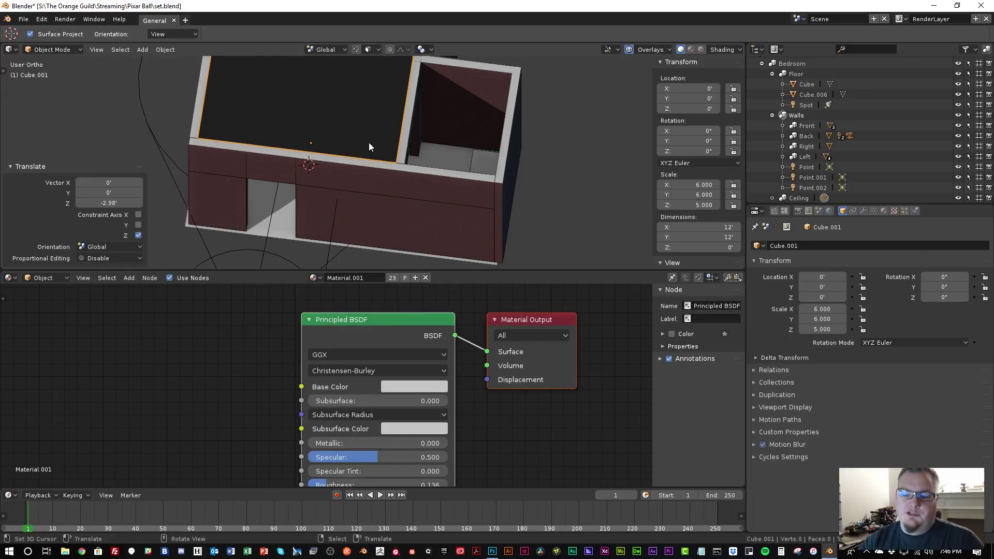
key(KP_7)
key(Tab)
key(ctrl+r)
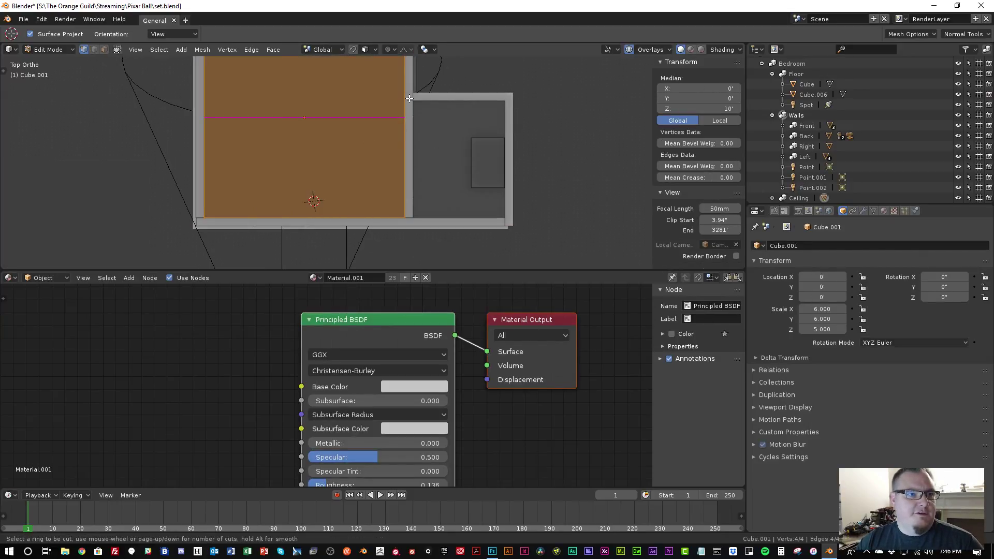
click(413, 95)
right_click(414, 94)
click(428, 73)
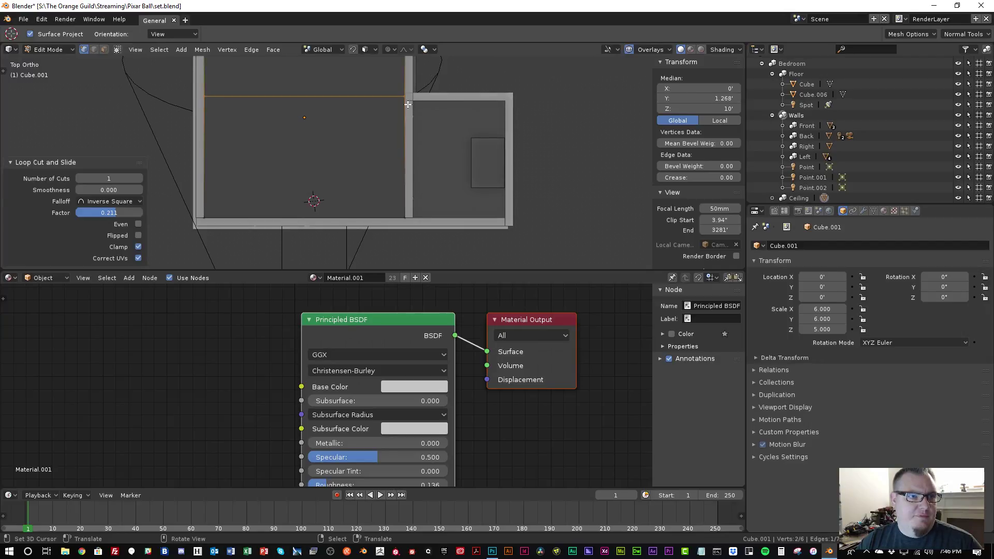
Extrude the ceiling edge beside the side room along X to that room's outer wall and leave Edit Mode
right_click(408, 111)
shift+right_click(405, 217)
key(e)
key(x)
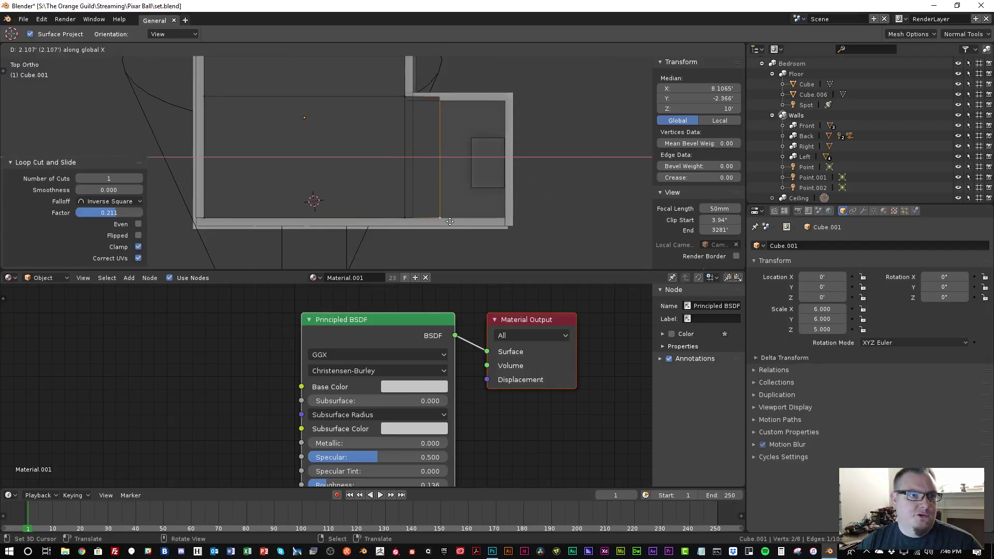
click(520, 219)
key(Tab)
scroll(433, 192, down, 3)
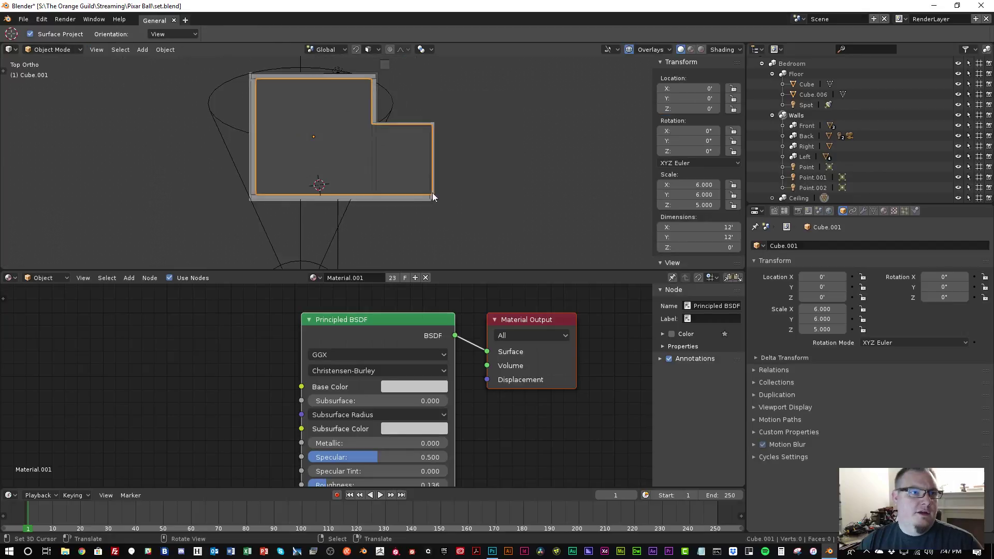
Examine the extended ceiling and the outside walls from several angles
middle_drag(432, 192, 444, 111)
scroll(446, 109, up, 2)
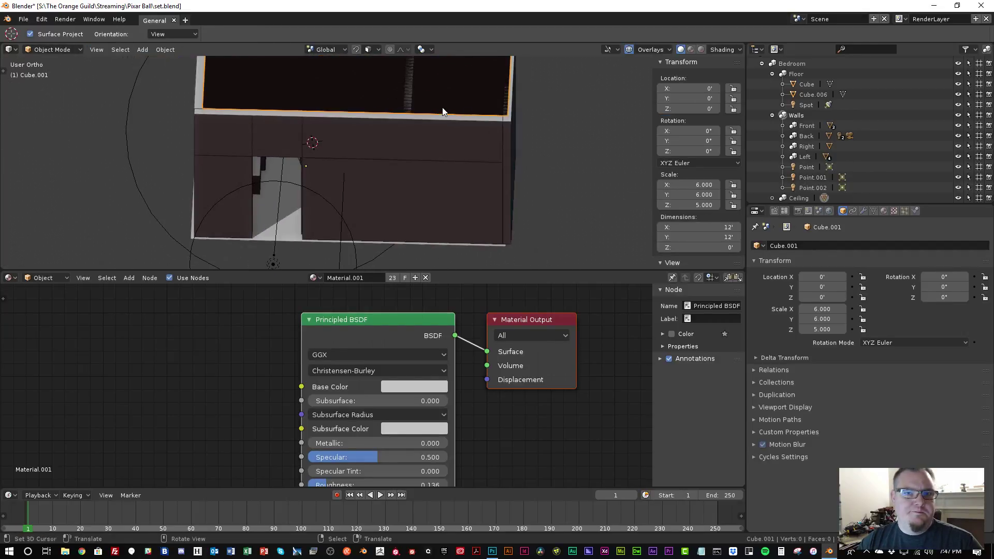
scroll(841, 107, up, 1)
scroll(841, 108, down, 1)
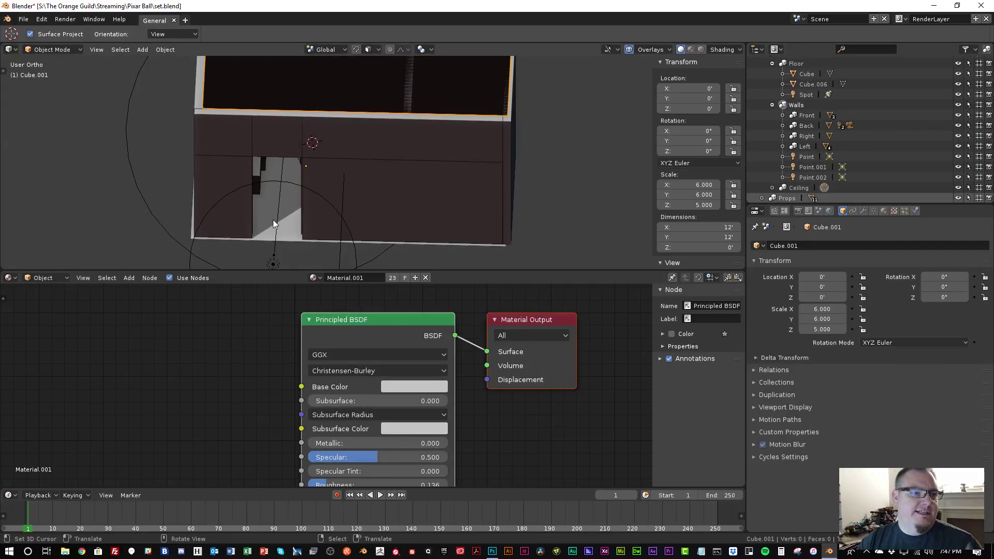
middle_drag(289, 197, 322, 212)
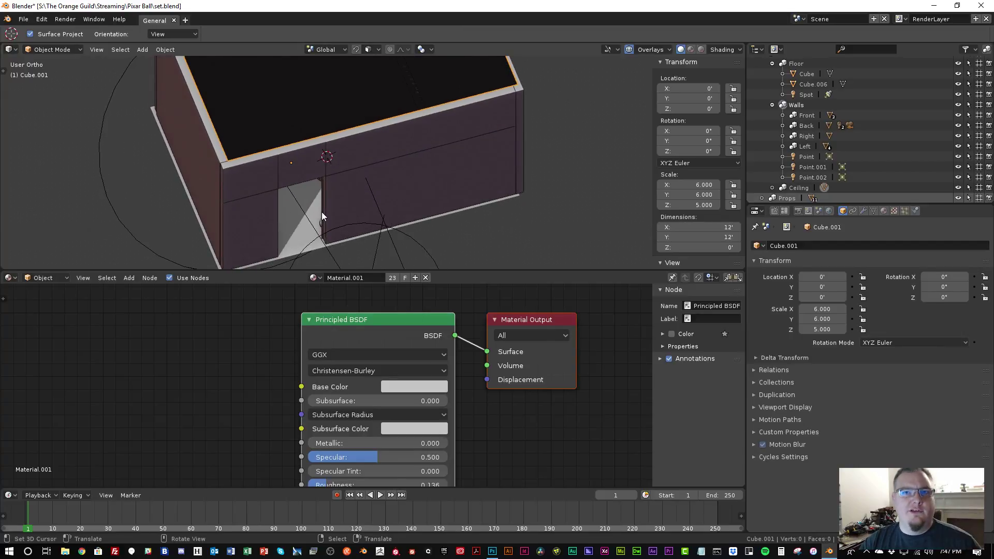
scroll(318, 212, down, 3)
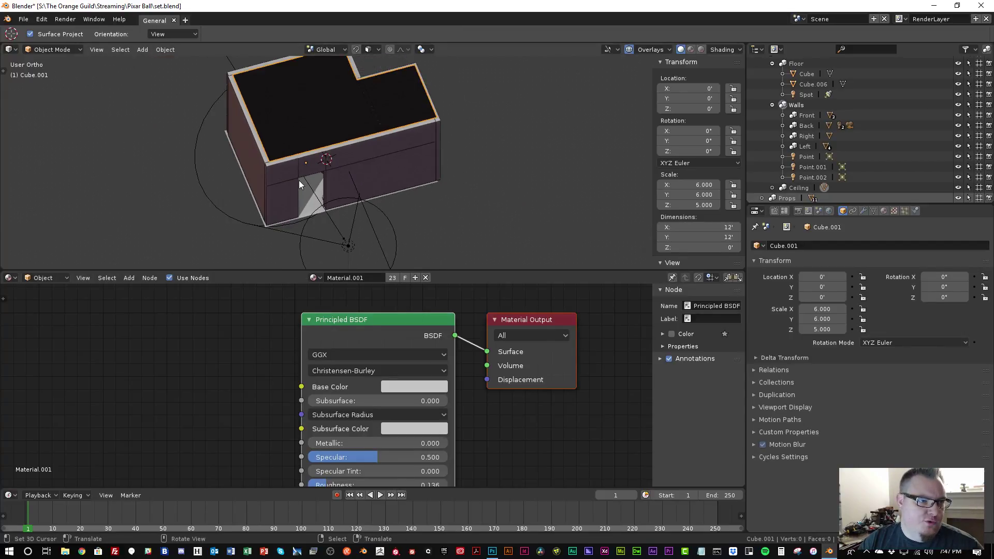
middle_drag(317, 190, 445, 267)
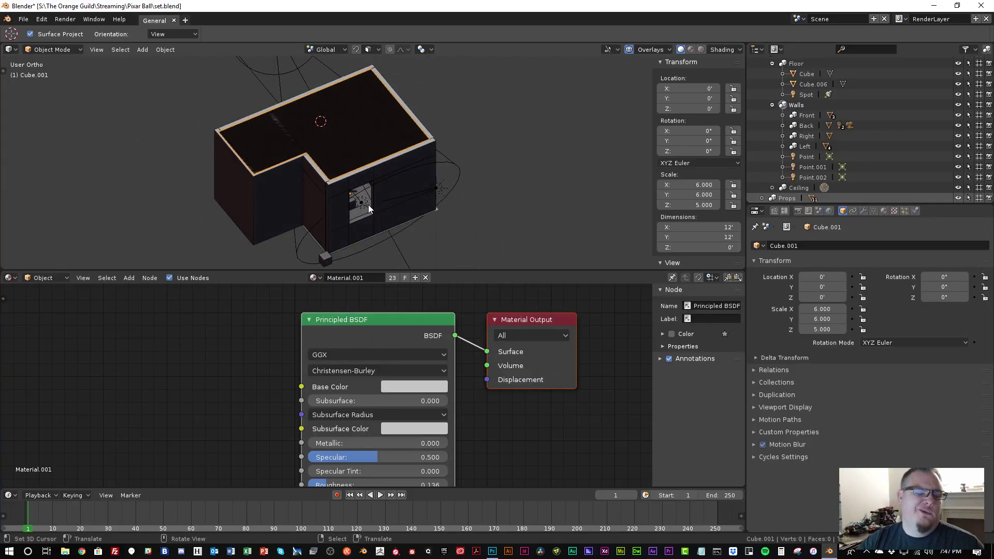
Save the file from the camera view and start a rendered preview with the overlays hidden
key(KP_0)
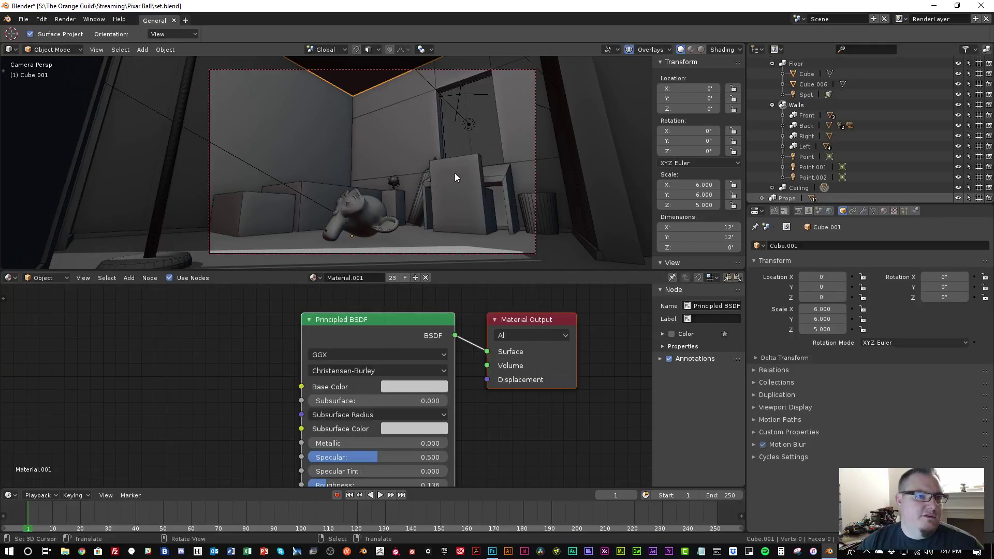
key(ctrl+s)
click(467, 140)
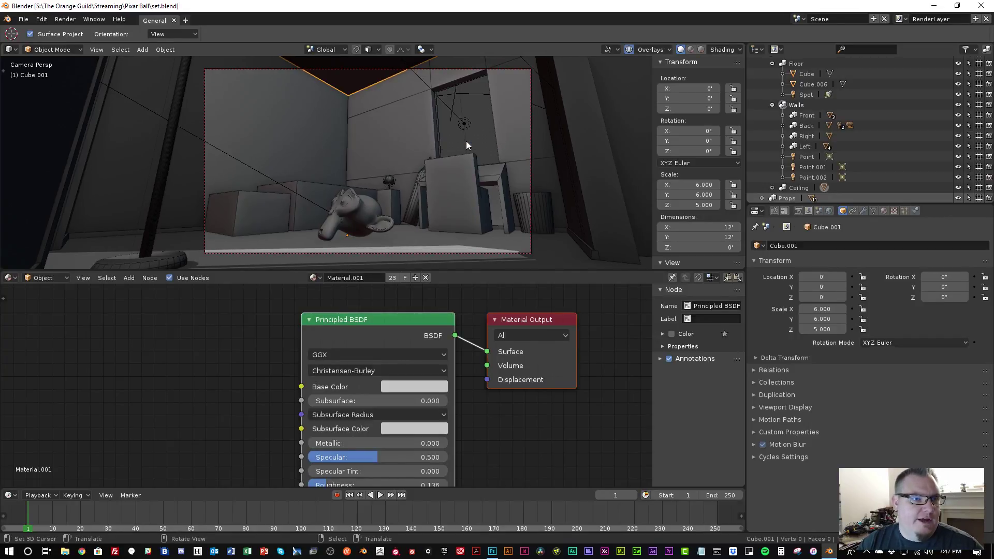
key(shift+z)
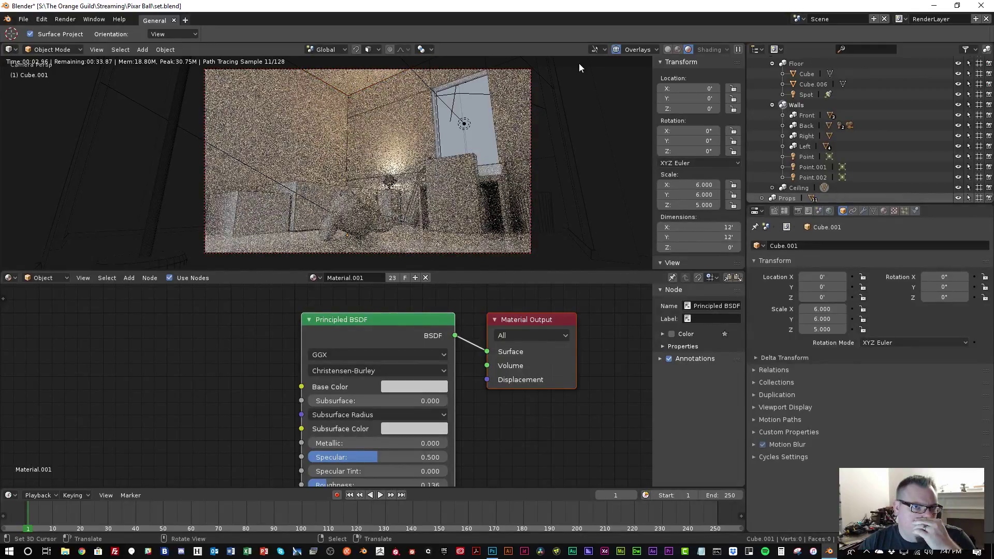
key(shift+alt+z)
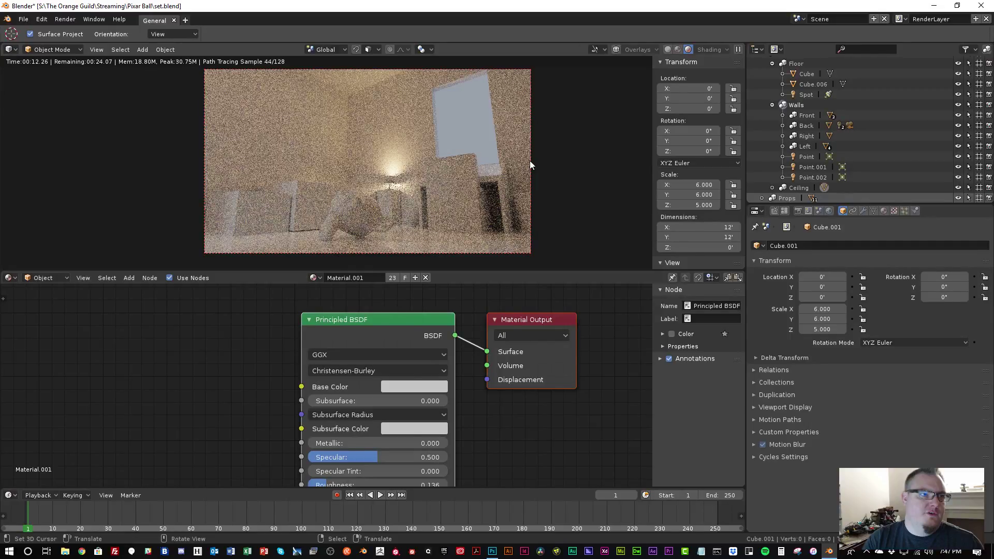
Set light Point.002 to a size of 1 inch and a strength of 0.1, then return the camera view to solid shading
click(806, 156)
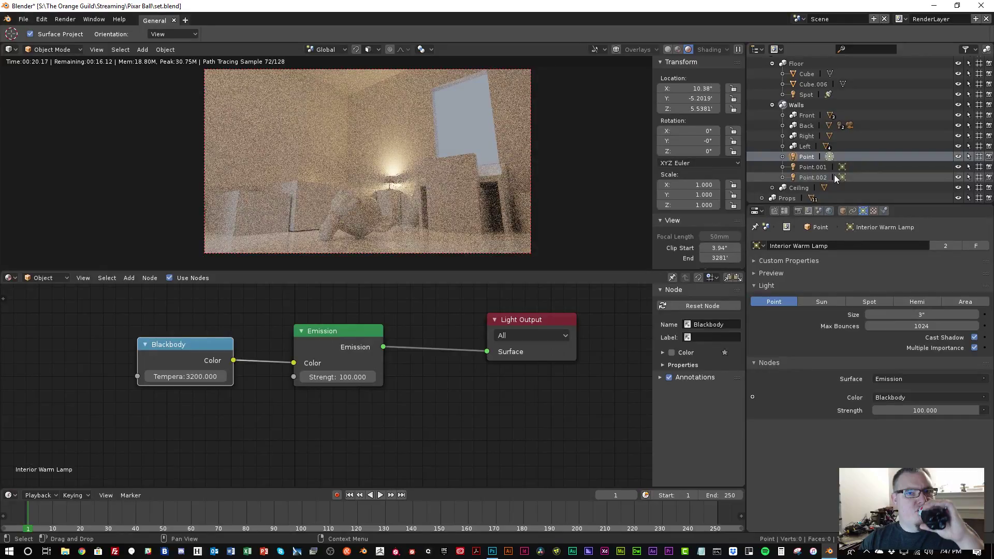
click(823, 178)
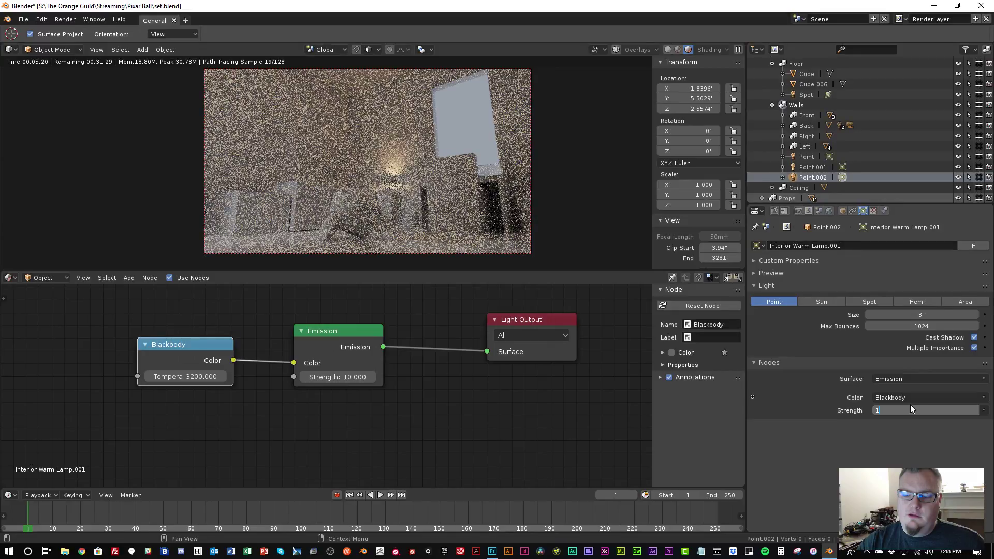
key(Return)
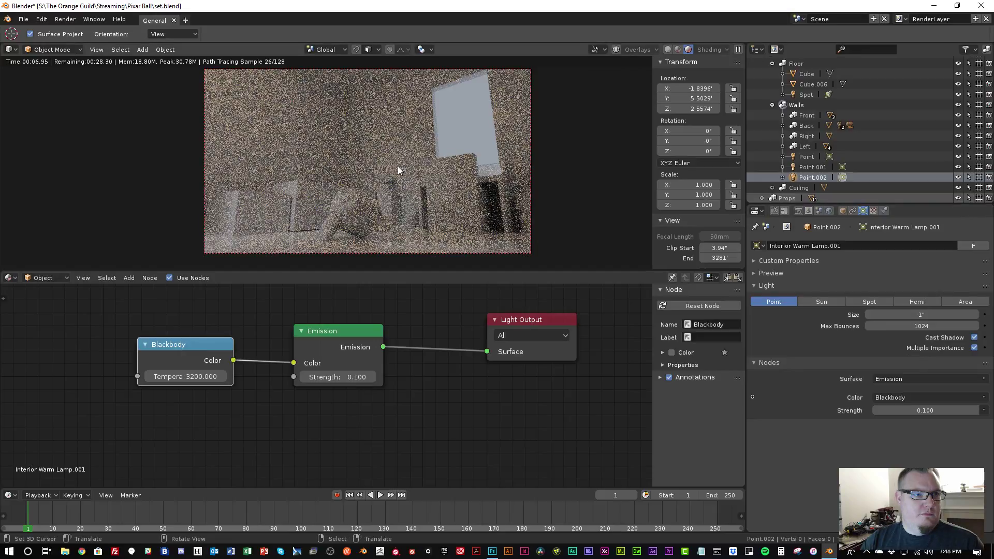
key(shift+z)
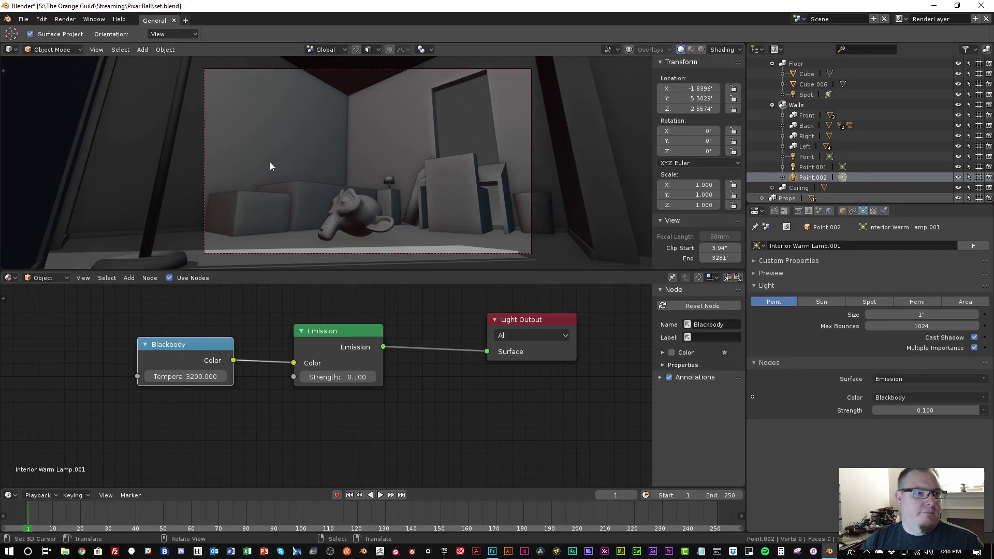
middle_drag(271, 166, 387, 138)
key(KP_0)
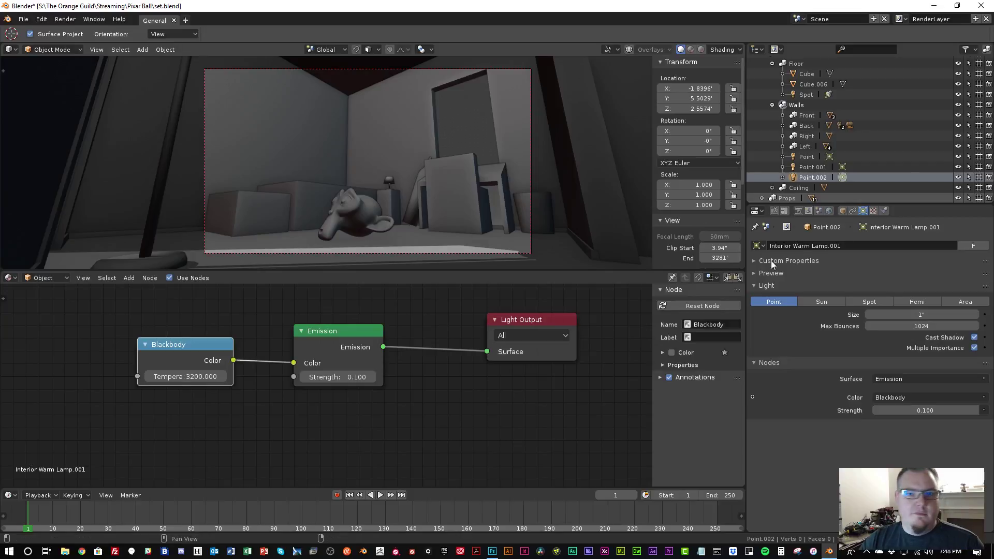
Set the emission strength of light Point.001 to 10
click(812, 167)
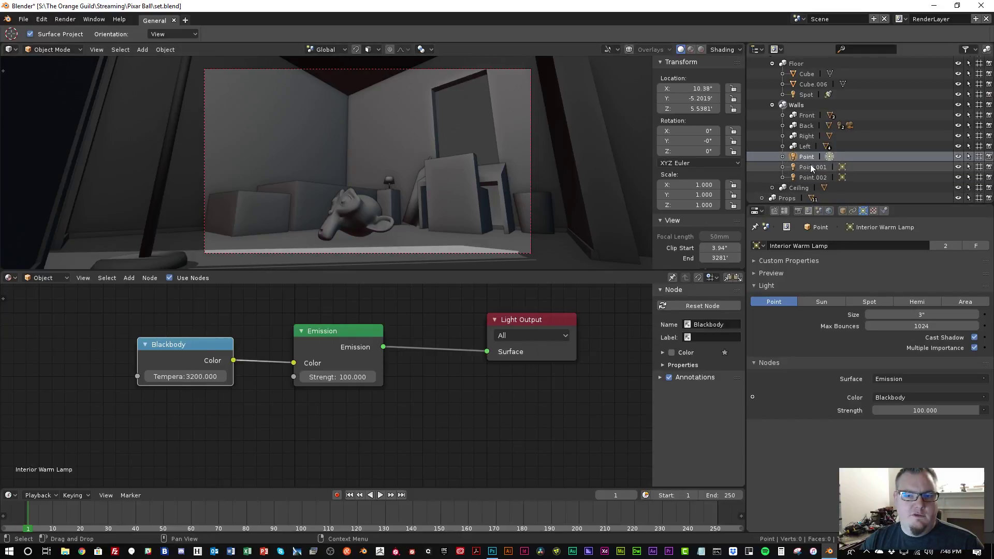
click(903, 411)
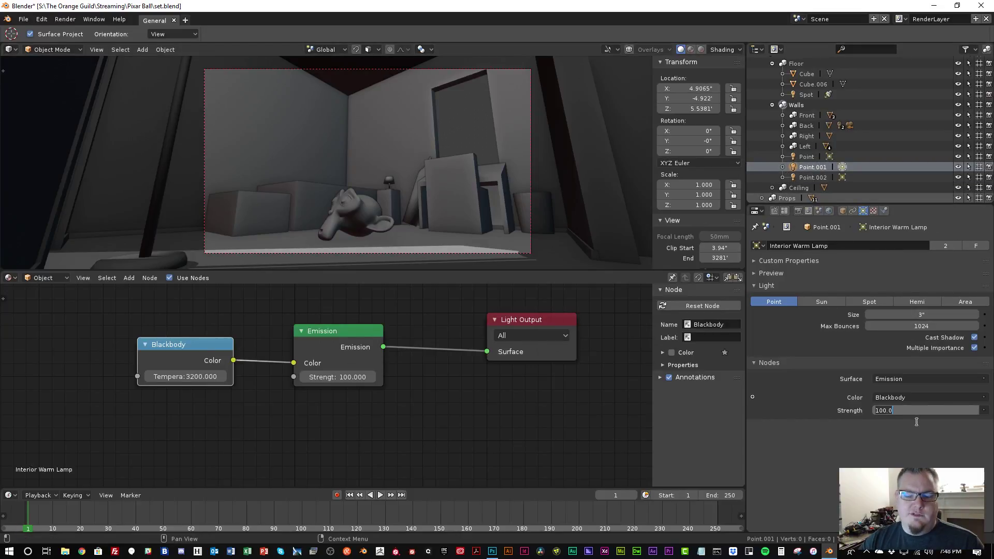
text(10)
key(Return)
Set the emission strength of light Point to 1 and compare the value on Point.001
click(810, 157)
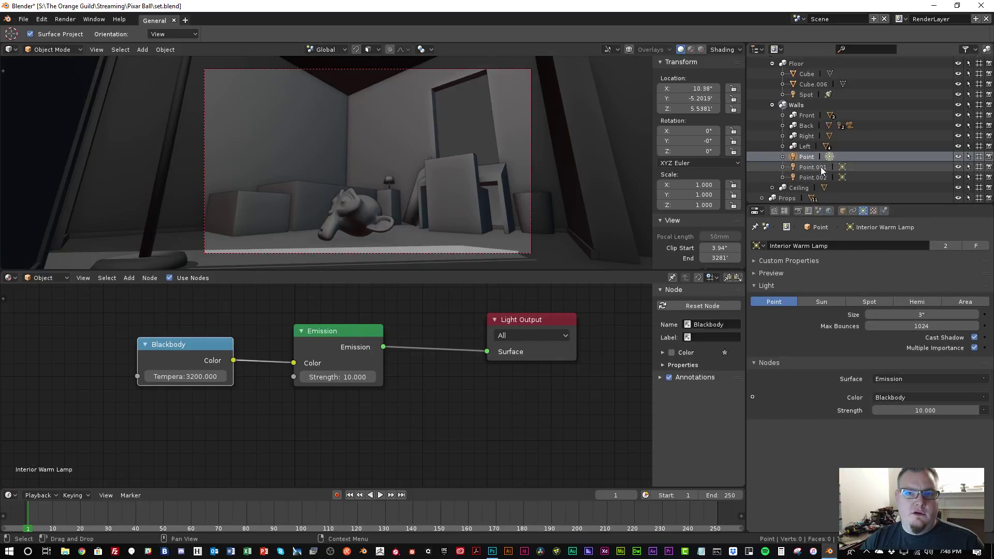
click(921, 409)
text(1)
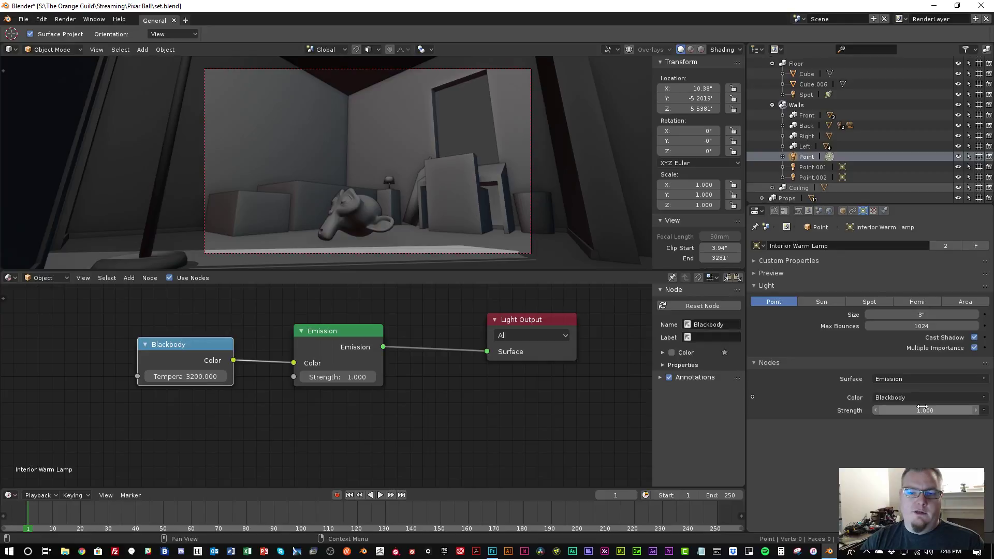
key(Return)
click(818, 168)
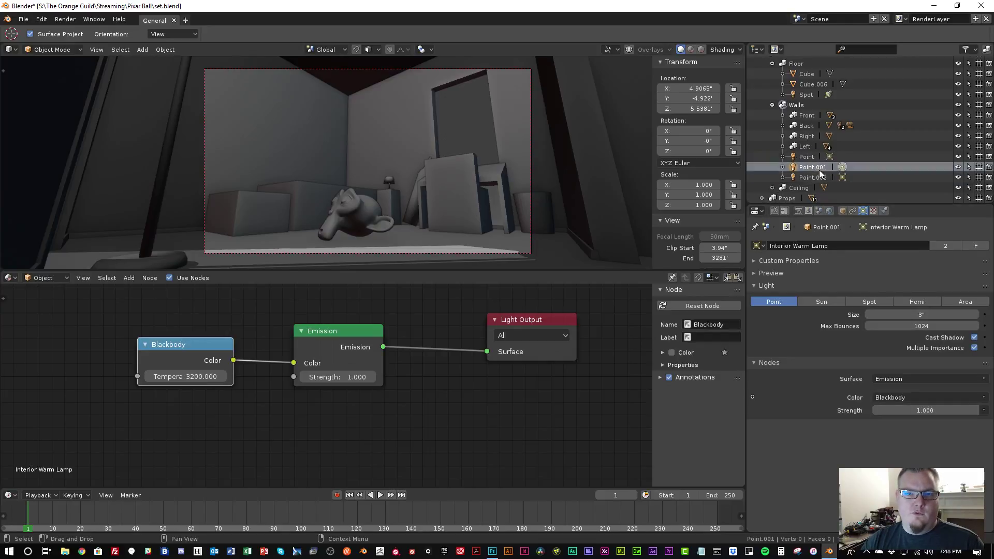
Set the emission strength of light Point.001 to 1 and compare the settings of the three point lights
click(907, 410)
text(1)
key(Return)
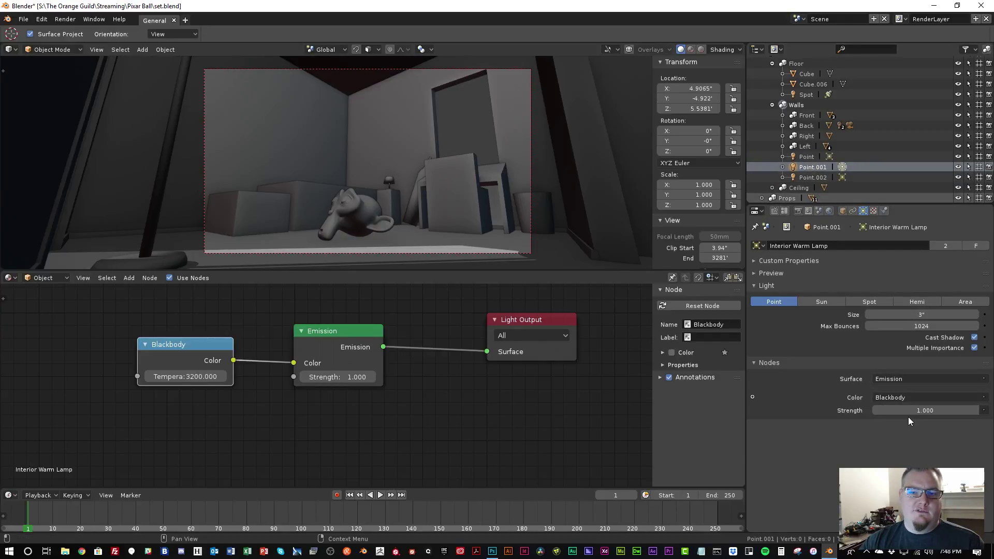
click(814, 157)
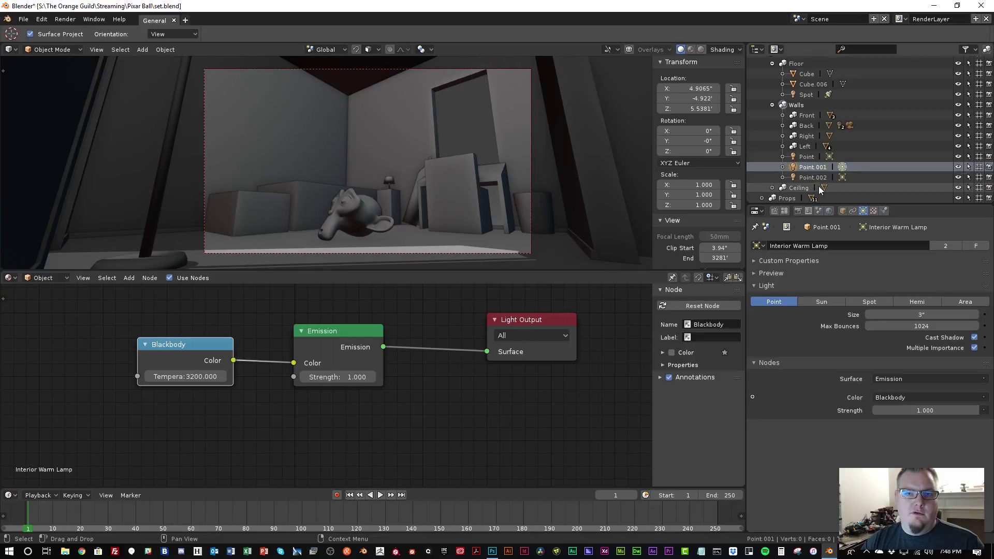
click(818, 176)
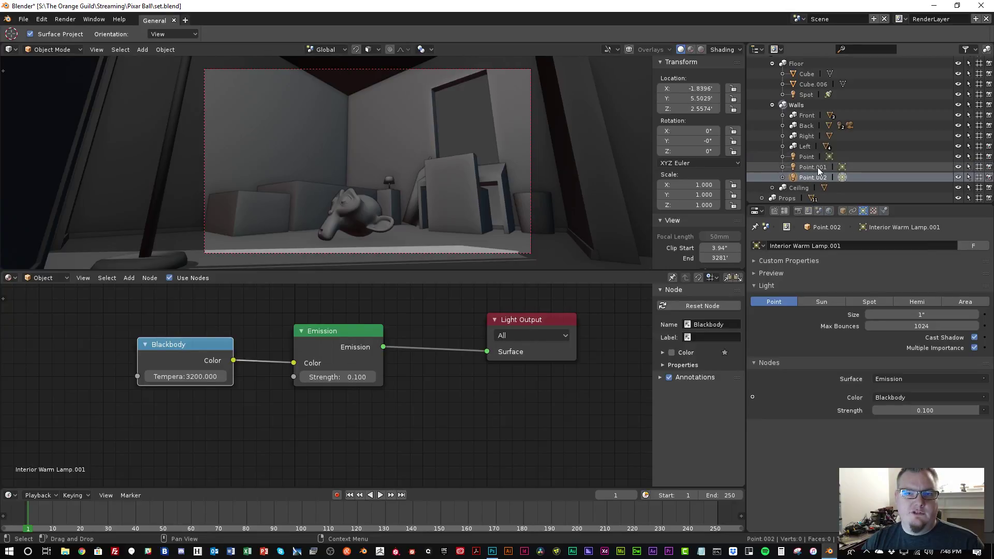
click(817, 169)
click(805, 158)
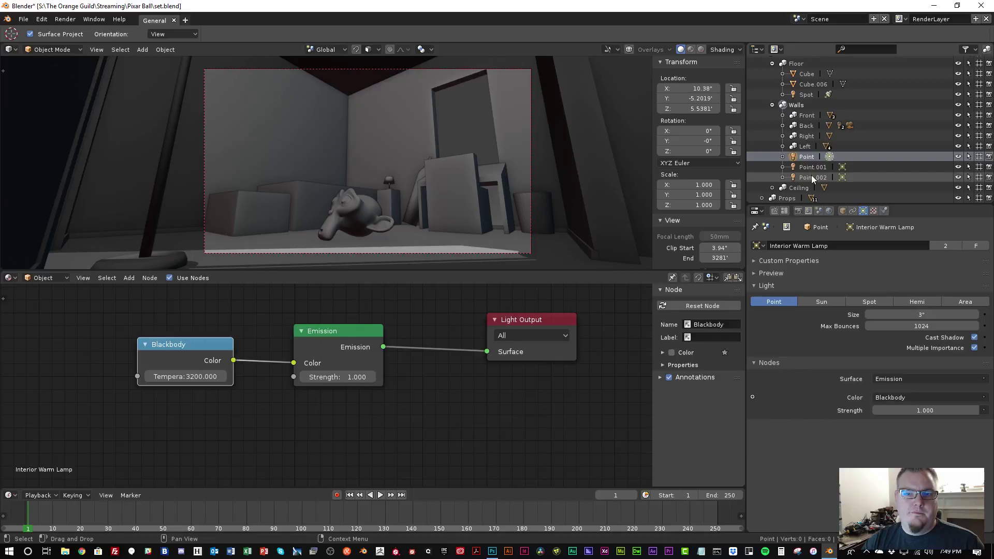
Start a rendered preview and rename light Point.002 as Nightstand Lamp
click(812, 178)
key(shift+z)
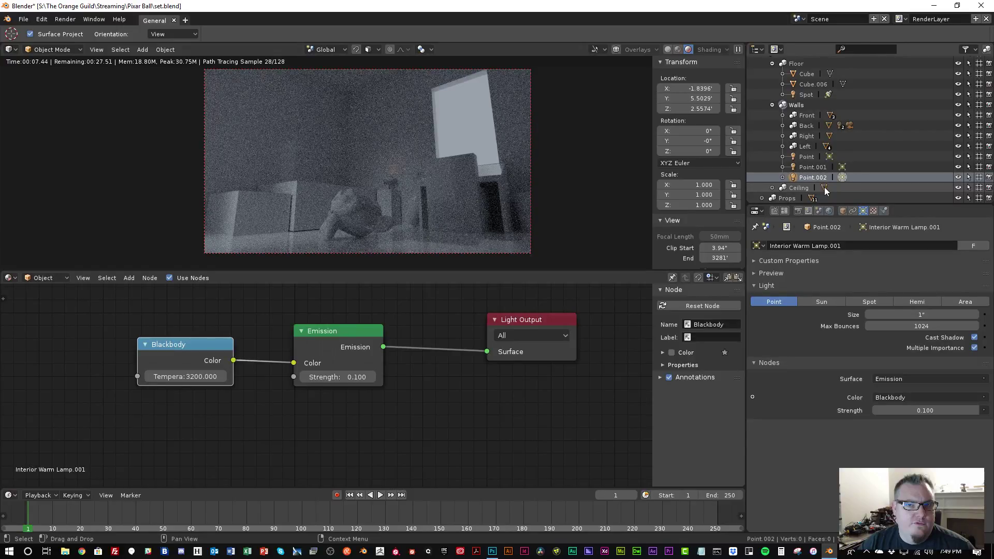
double_click(807, 177)
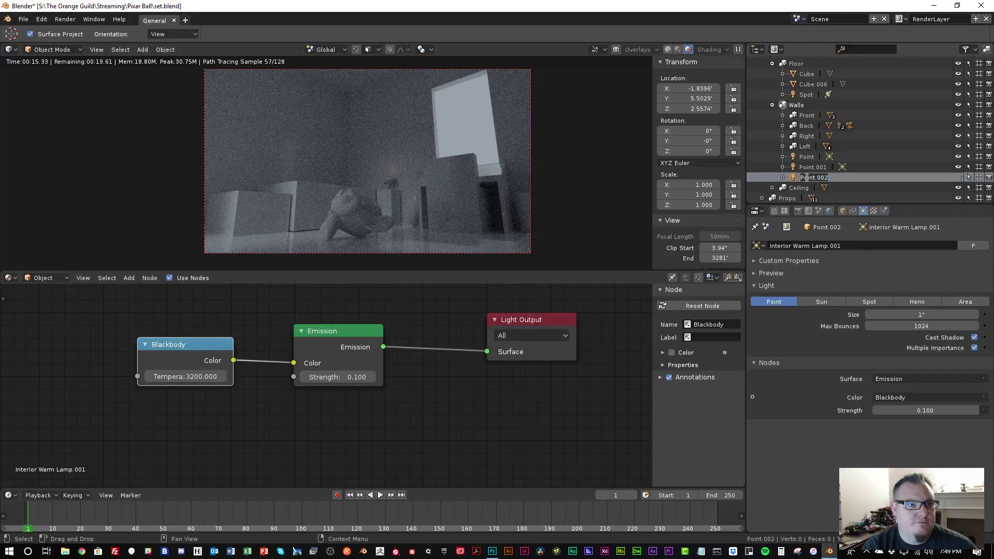
text(Nightstand Lamp)
key(Return)
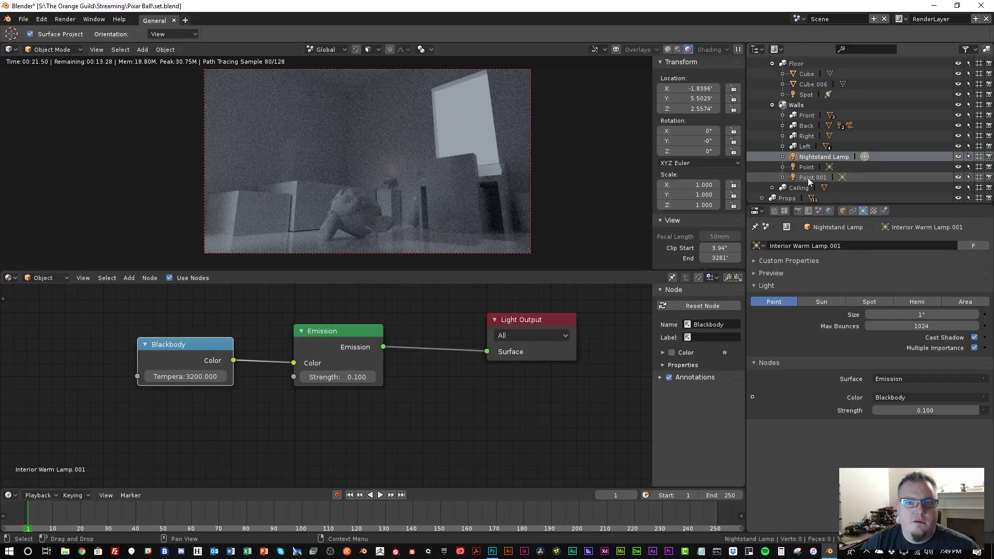
Set the Nightstand Lamp light's emission strength to 1 and lower it about 1.4 inches along Z
click(910, 410)
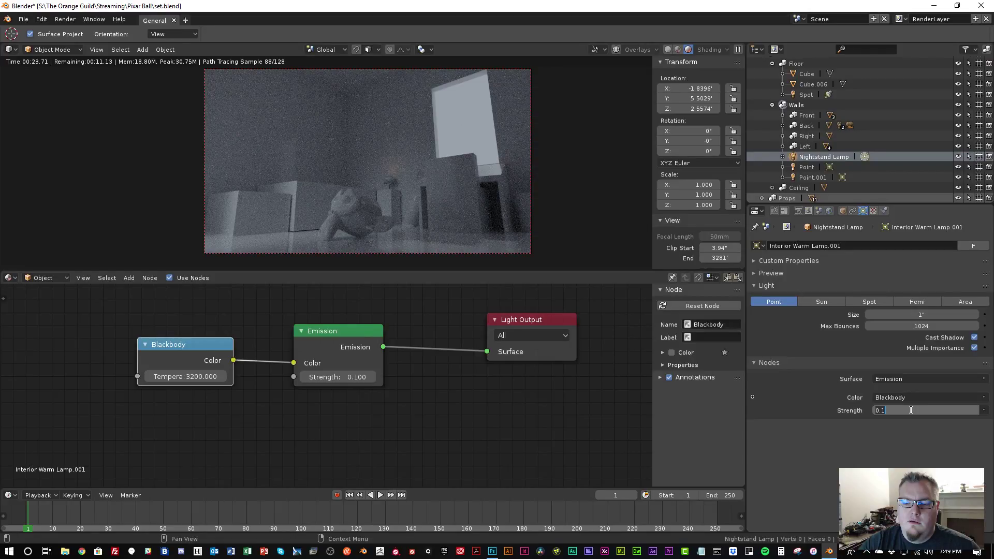
text(1)
key(Return)
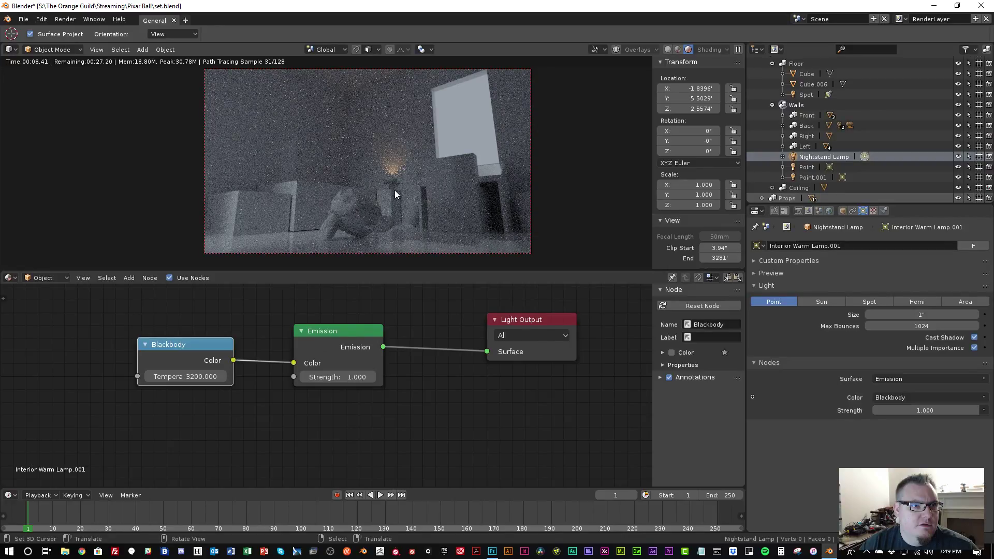
key(g)
key(z)
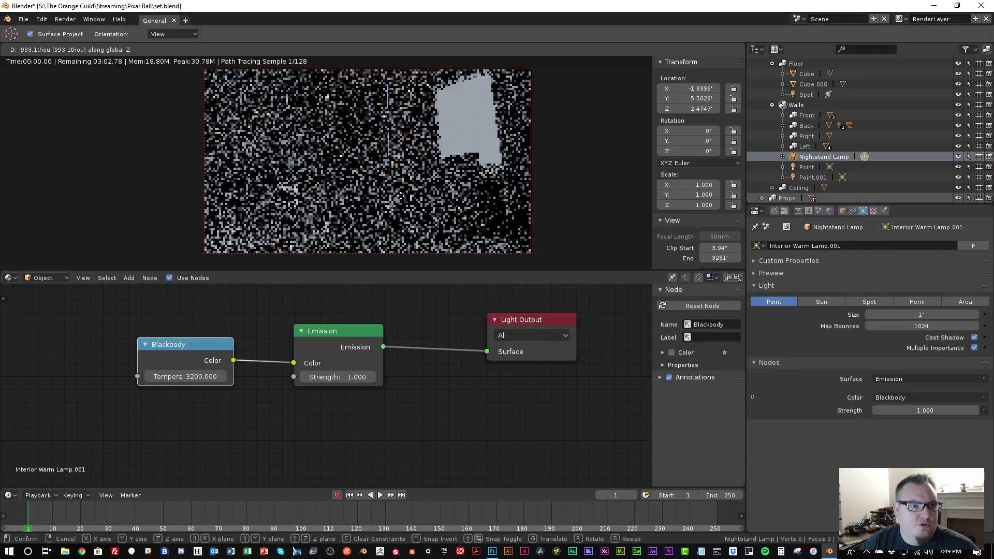
click(405, 197)
Switch to a solid-shaded top view of the set with the ceiling hidden and the overlays shown
key(shift+z)
key(KP_7)
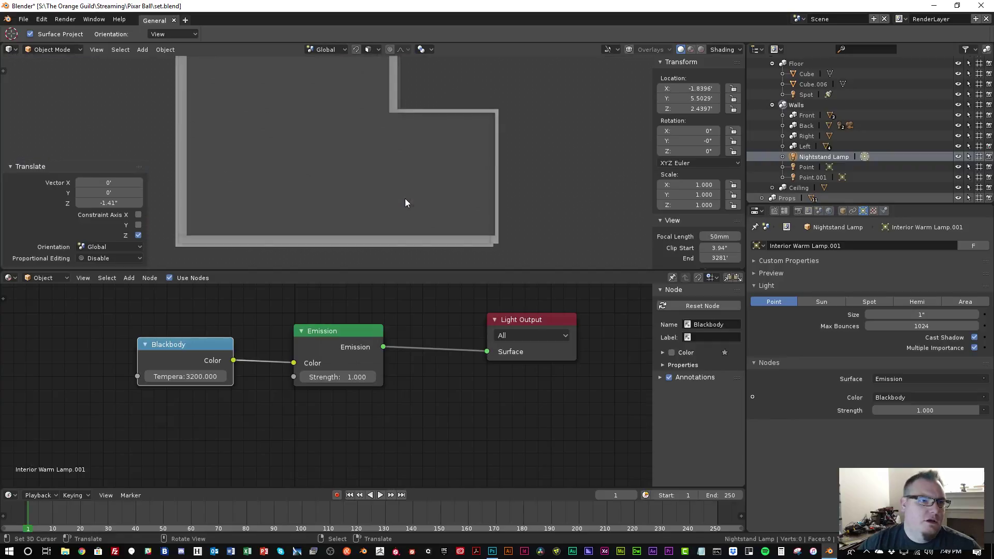
scroll(406, 203, down, 2)
click(958, 188)
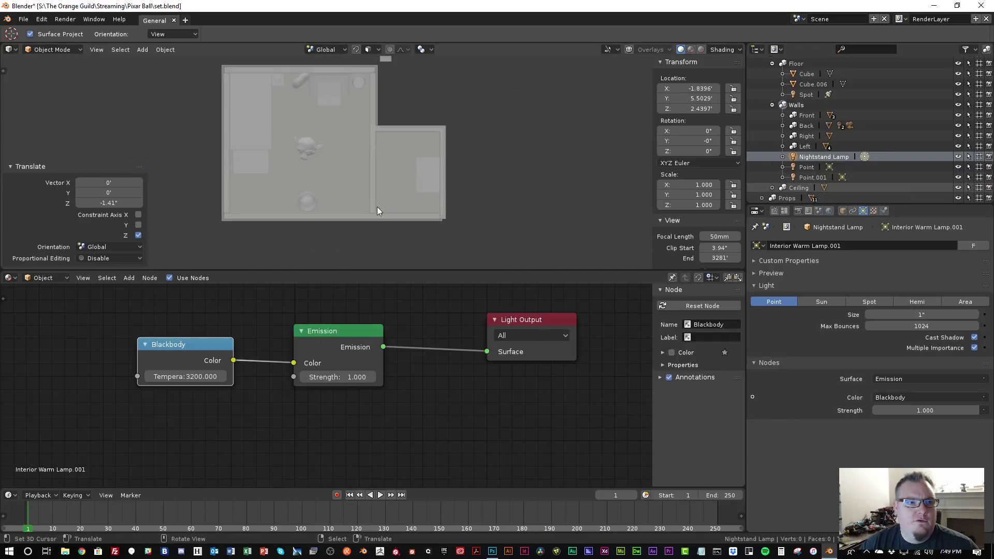
scroll(331, 208, up, 2)
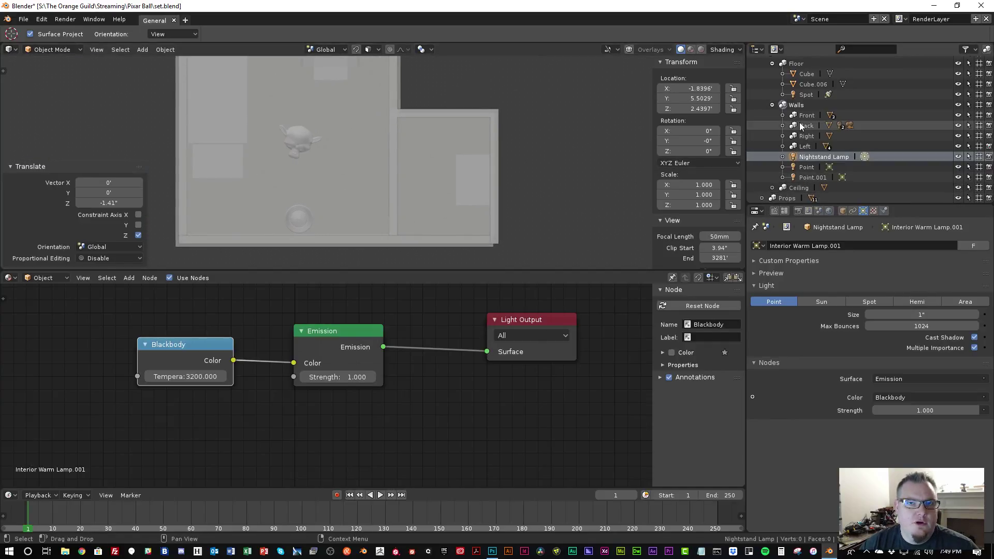
scroll(801, 124, up, 2)
scroll(803, 128, down, 1)
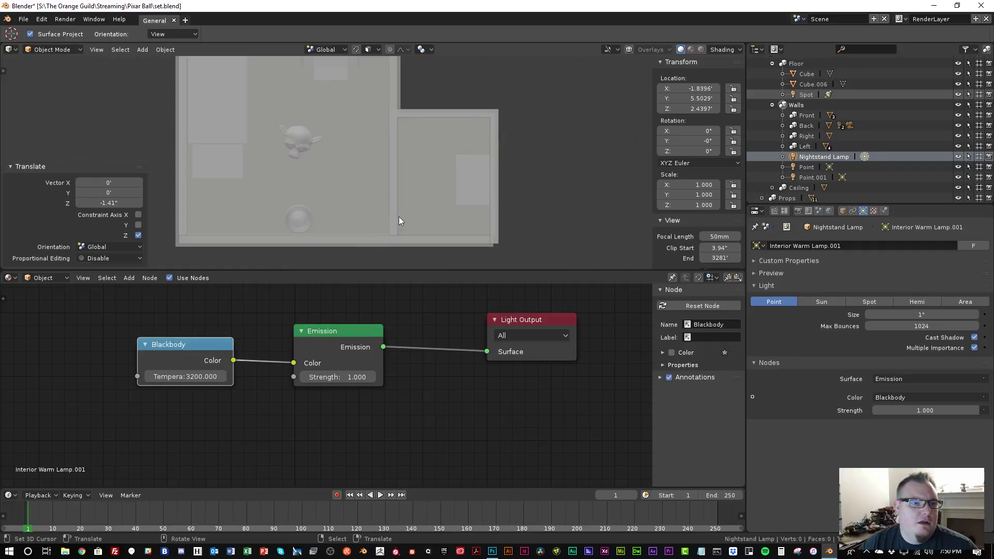
key(z)
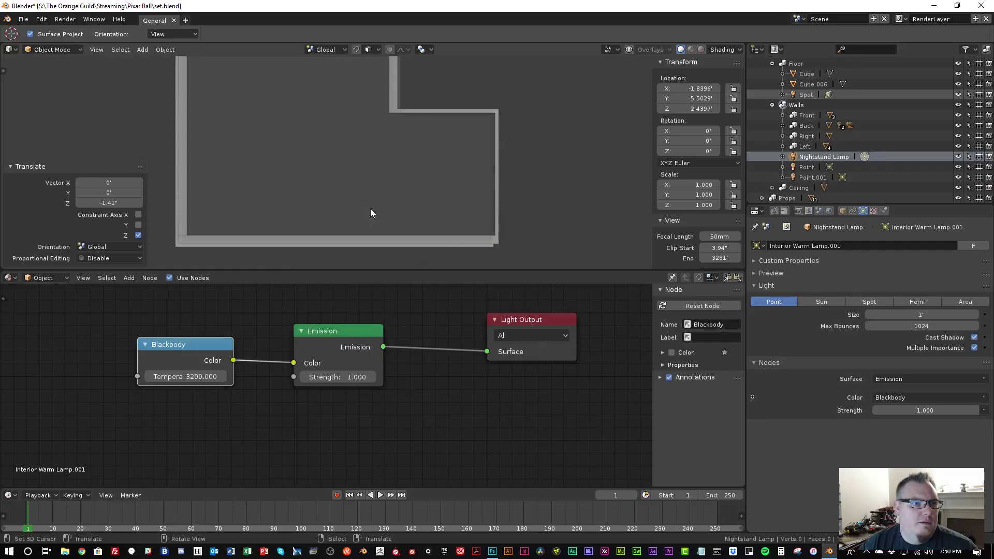
click(958, 187)
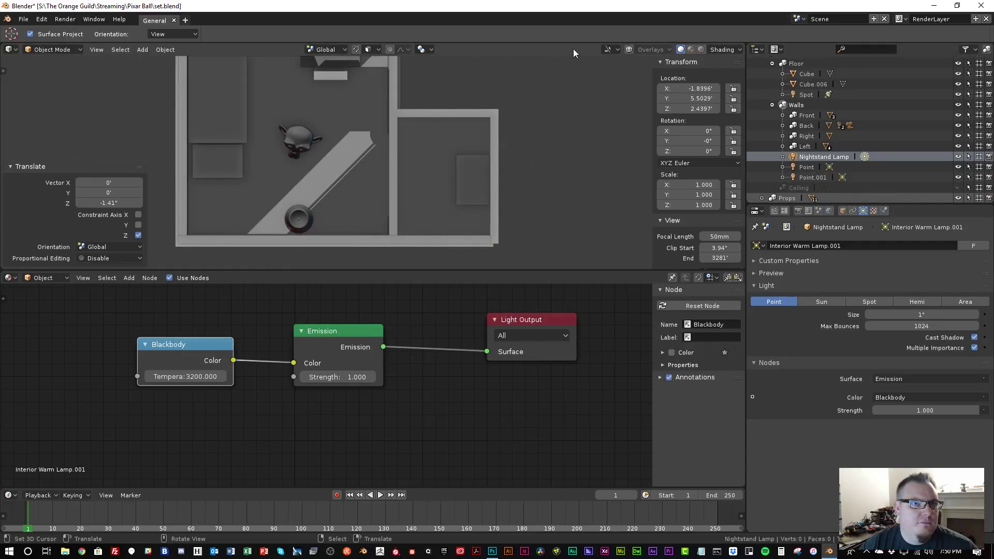
click(628, 49)
Duplicate the camera in the main room's corner and move the copy about 8.6 feet along Y
click(368, 212)
scroll(374, 207, down, 2)
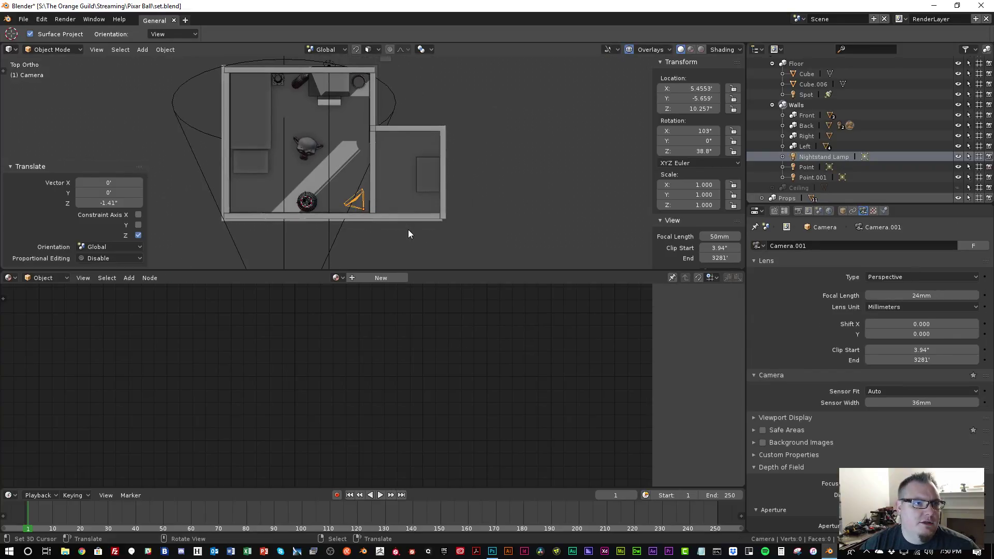
key(shift+d)
key(y)
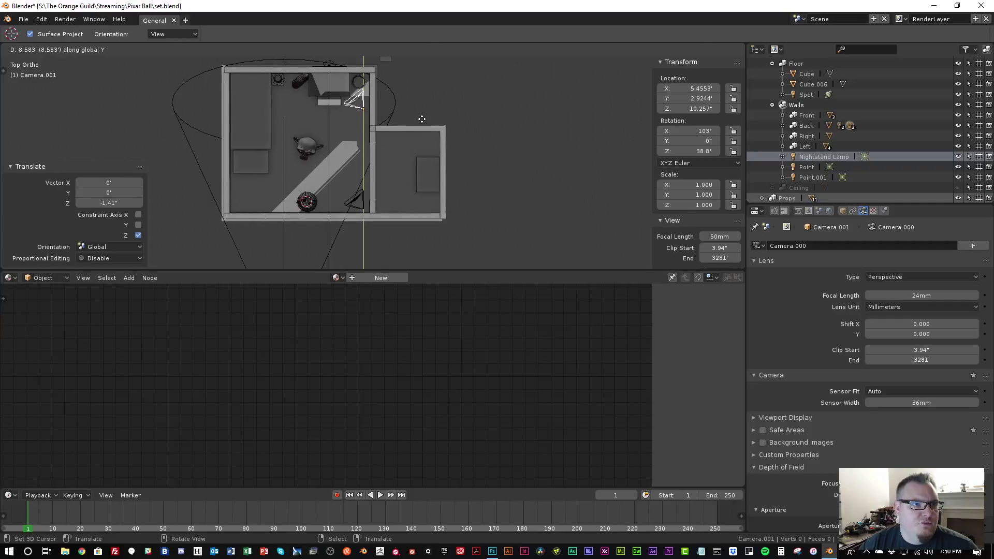
click(422, 119)
Rotate the duplicated camera about -113° to face the floor lamp's corner and shift it about 1.24 feet along Y
key(r)
click(393, 137)
shift+middle_drag(394, 137, 423, 245)
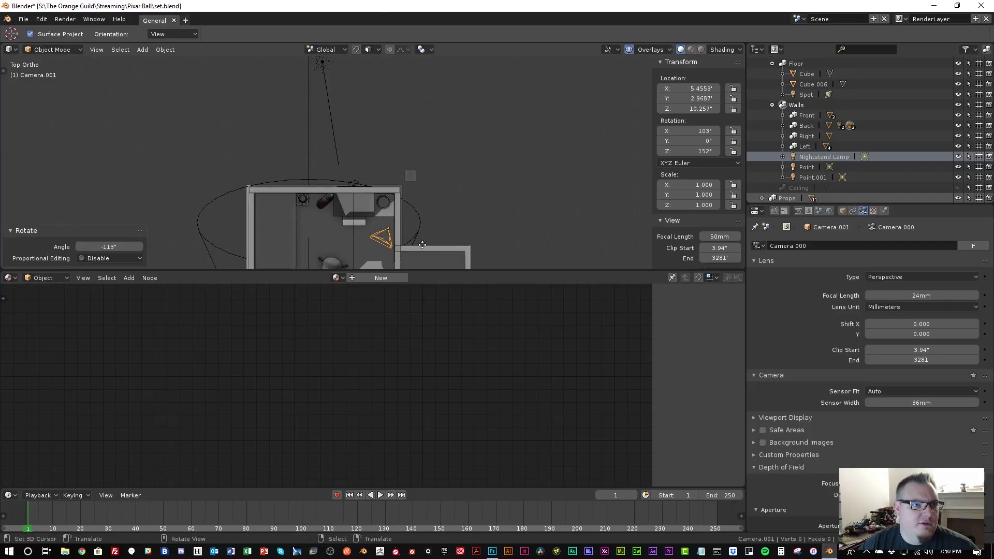
key(g)
click(422, 235)
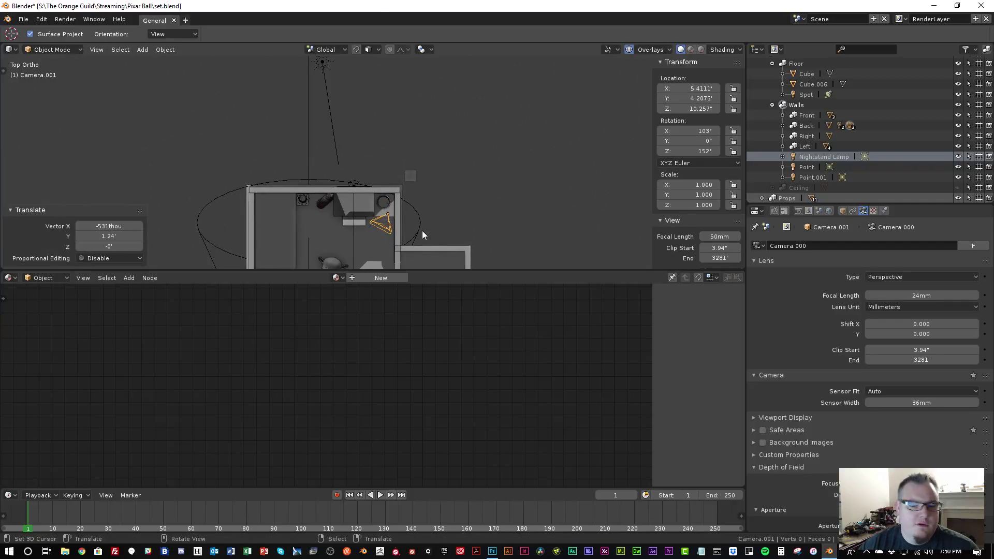
Make the duplicated camera the active view and preview it rendered with the ceiling shown and the overlays hidden
key(ctrl+KP_0)
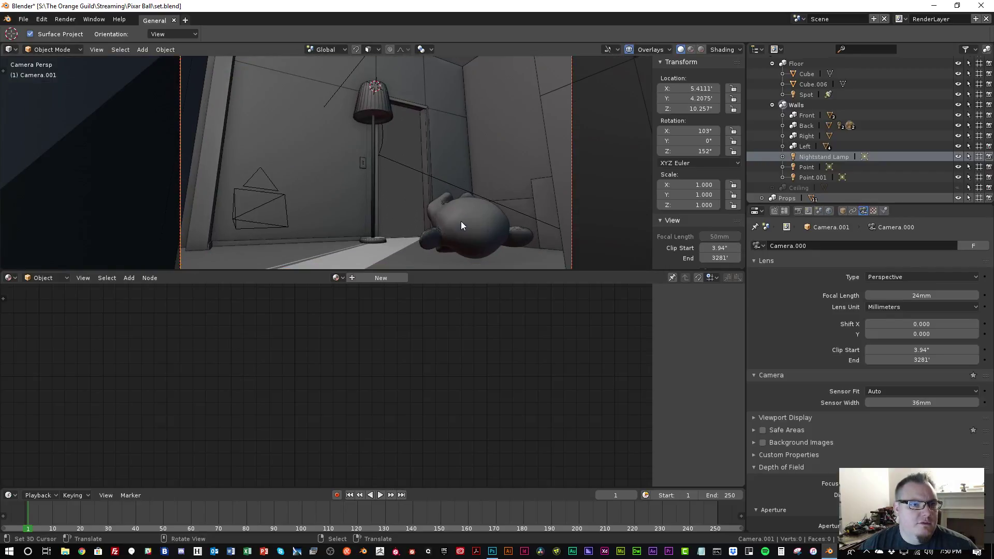
scroll(458, 219, down, 1)
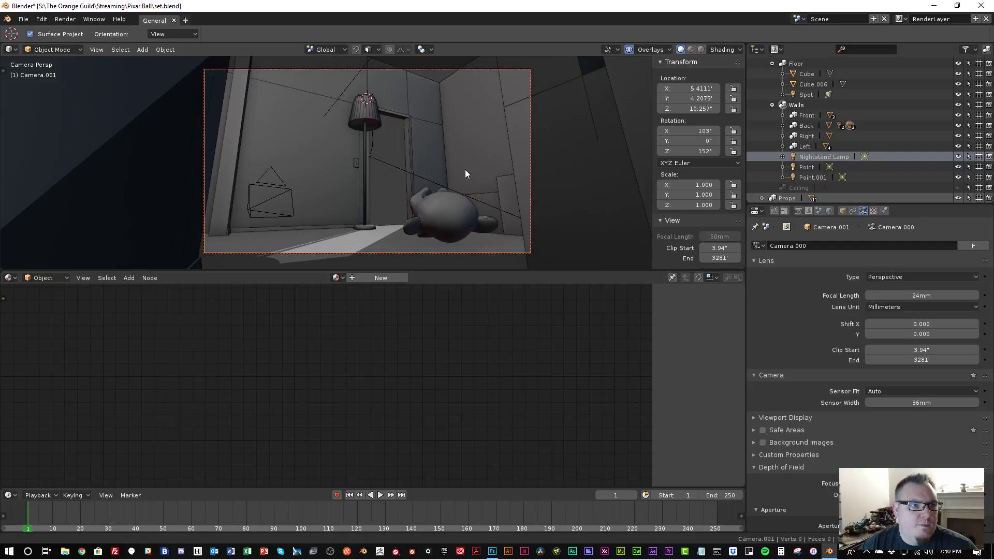
key(shift+z)
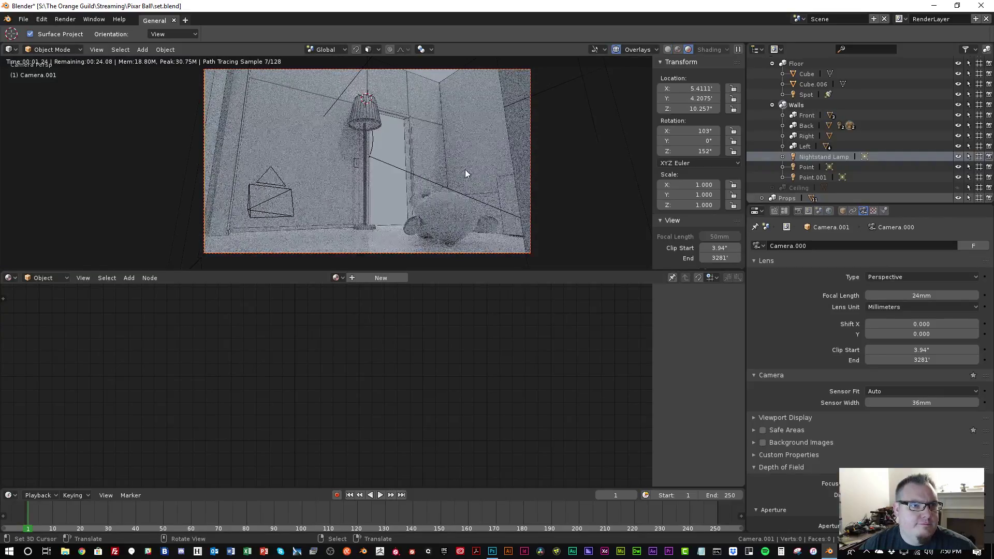
key(shift+z)
click(958, 188)
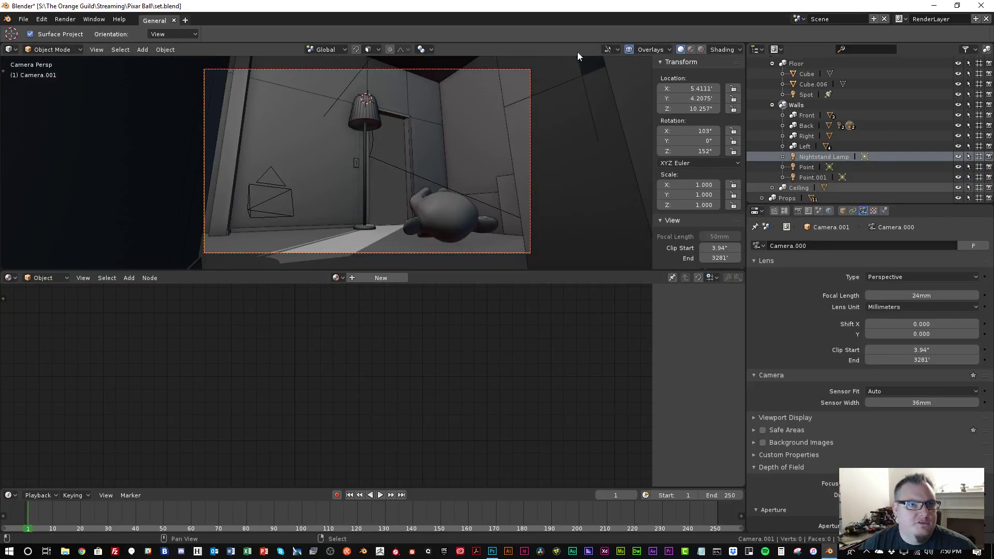
key(shift+z)
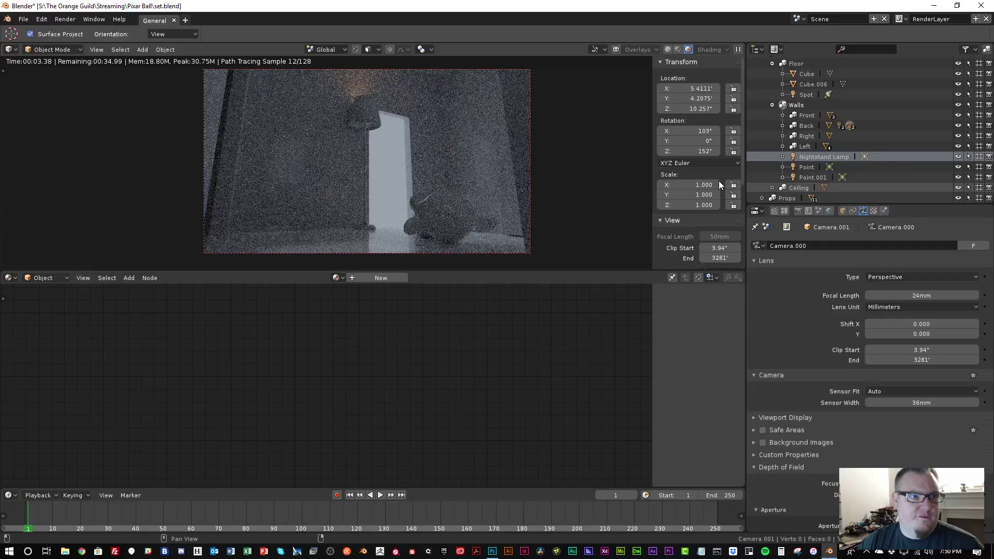
Lower light Point about 5.8 inches along Z
click(808, 167)
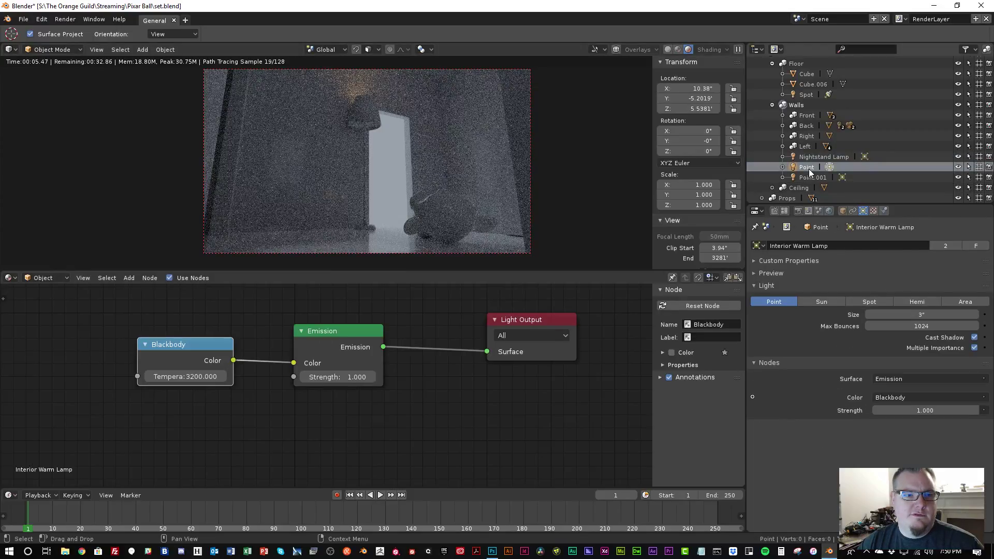
key(g)
key(z)
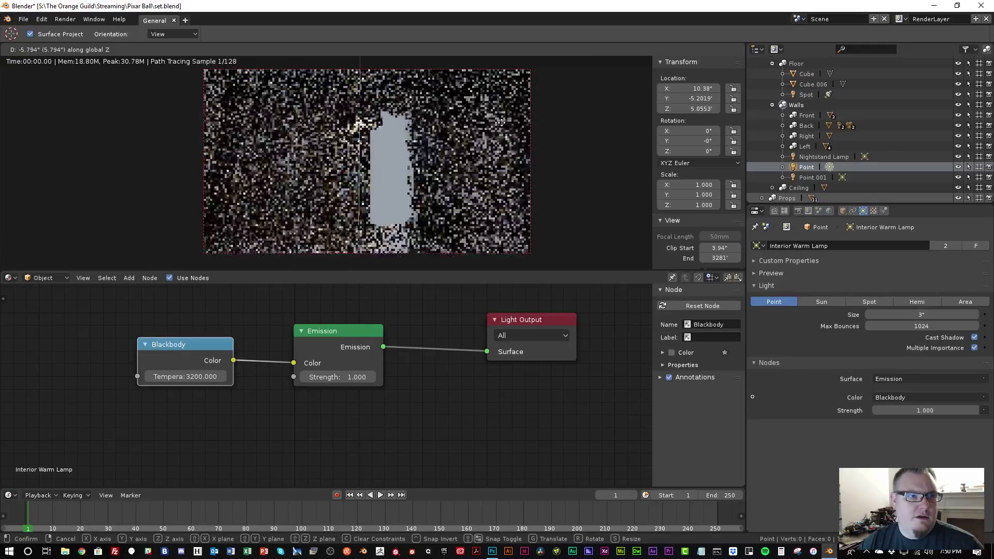
click(501, 122)
Lower light Point.001 about 1 inch along Z
click(811, 178)
key(g)
key(z)
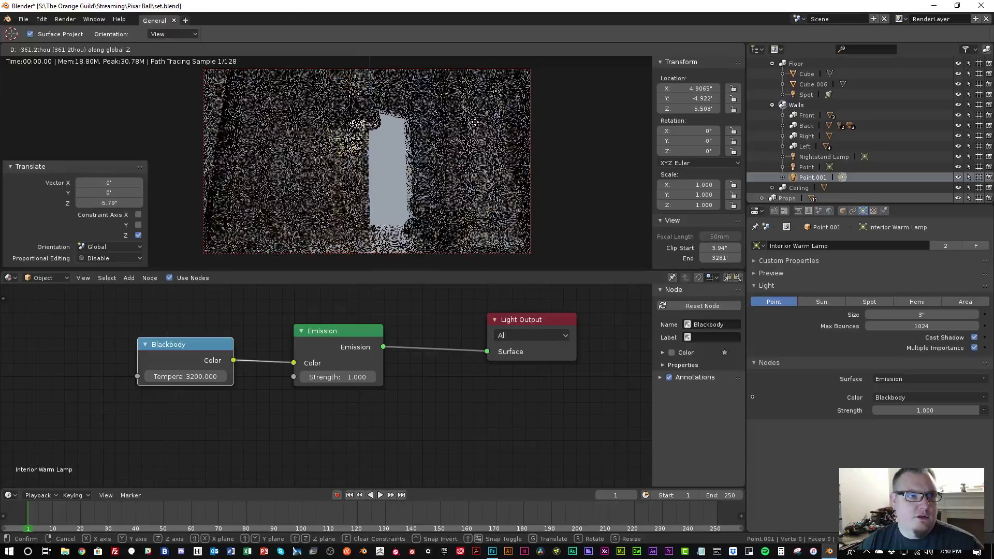
click(475, 123)
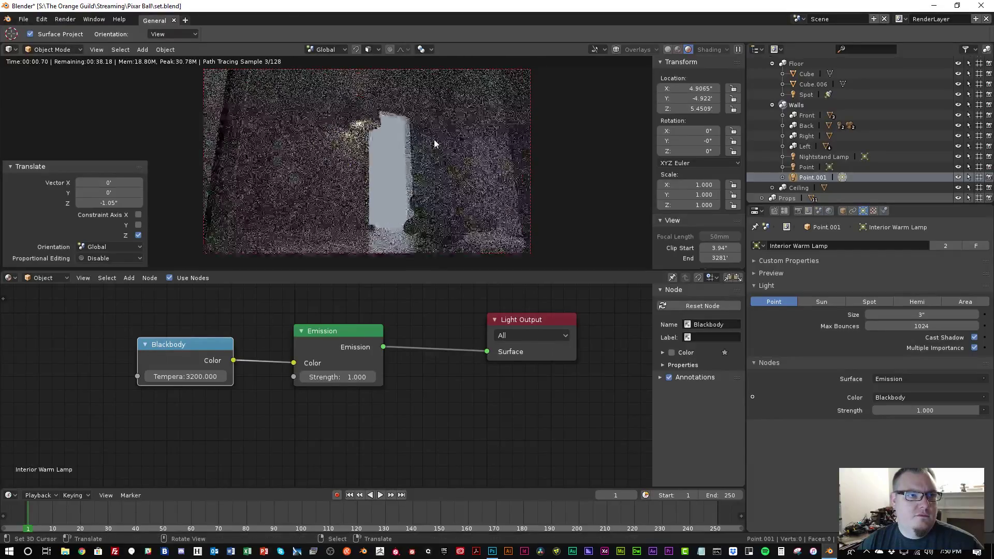
Fine-tune the height of light Point with repeated moves along Z, ending at about 5.23 feet
click(794, 166)
key(g)
key(z)
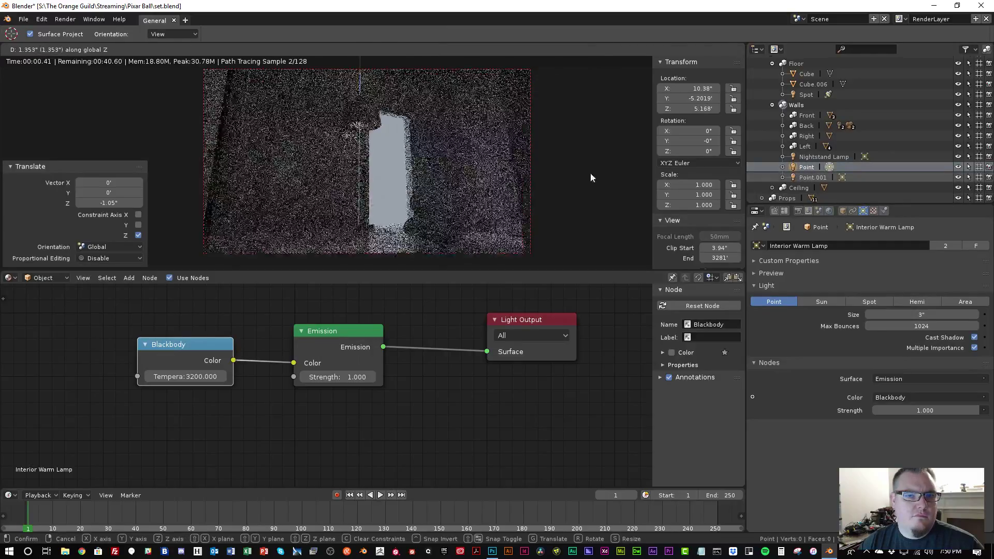
click(590, 173)
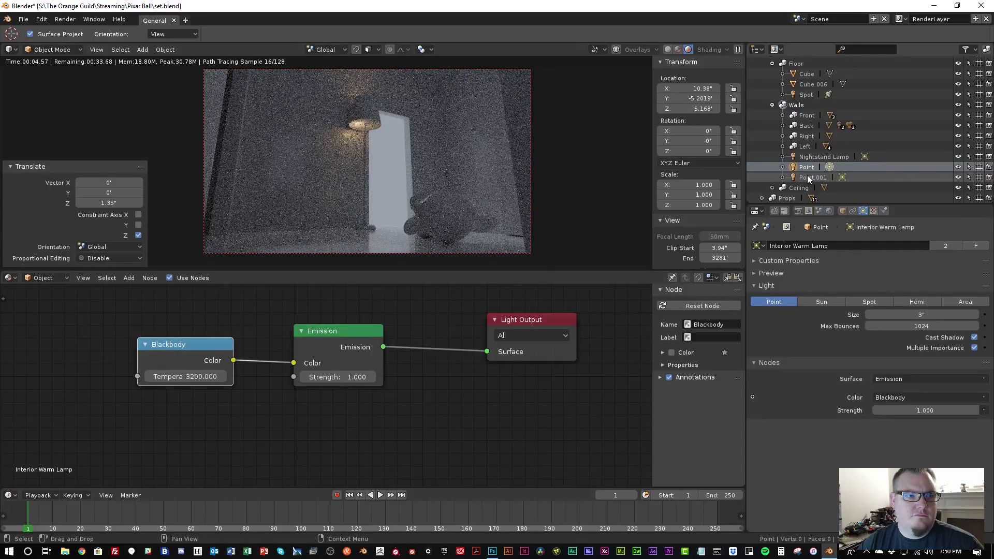
key(g)
key(z)
click(569, 199)
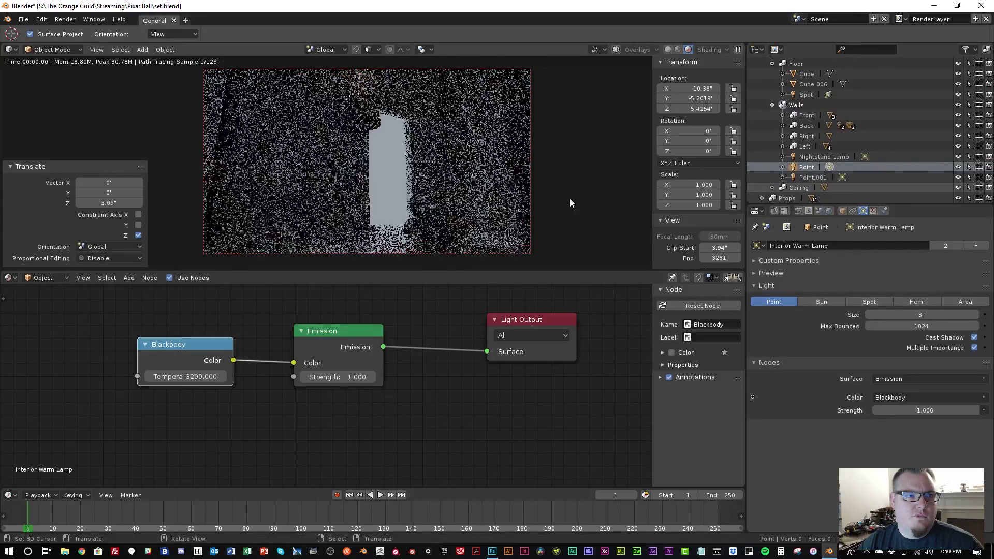
key(g)
key(z)
click(588, 182)
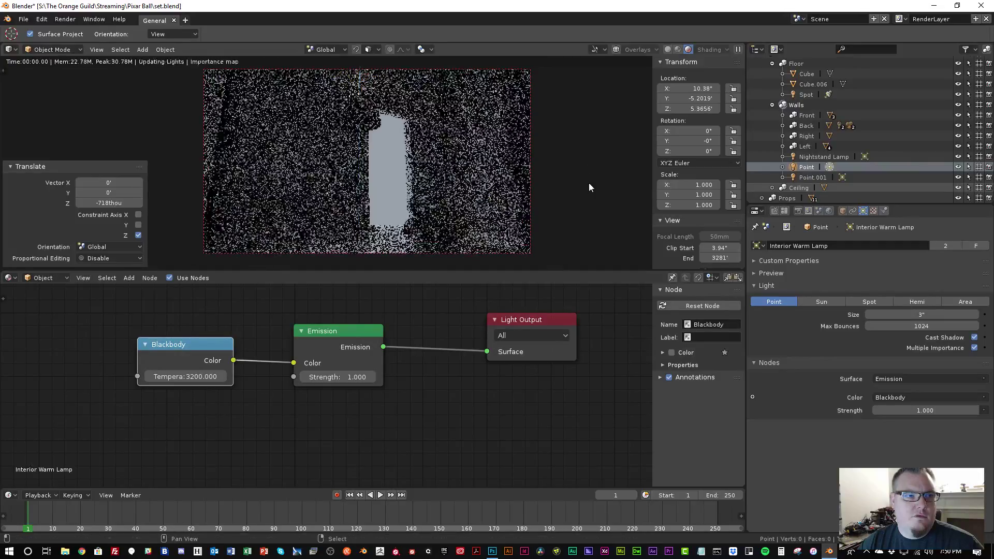
key(g)
key(z)
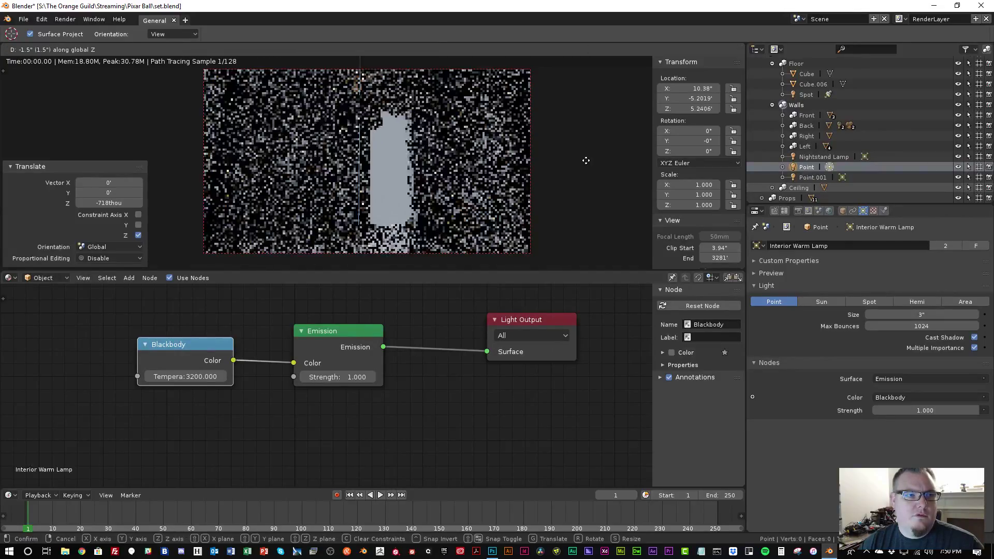
click(586, 161)
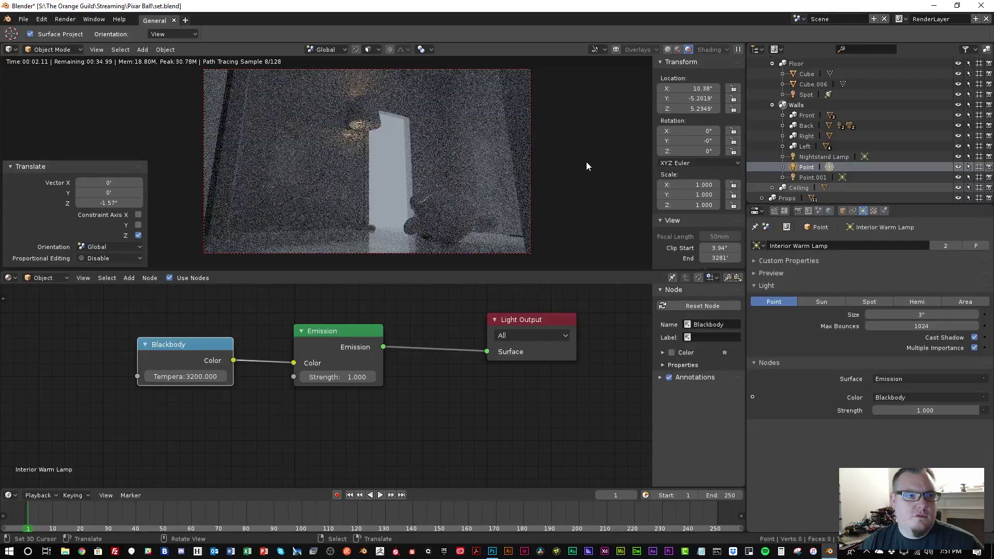
Raise the Emission strength of light Point to 3.000 and compare its settings with the Nightstand Lamp
click(941, 410)
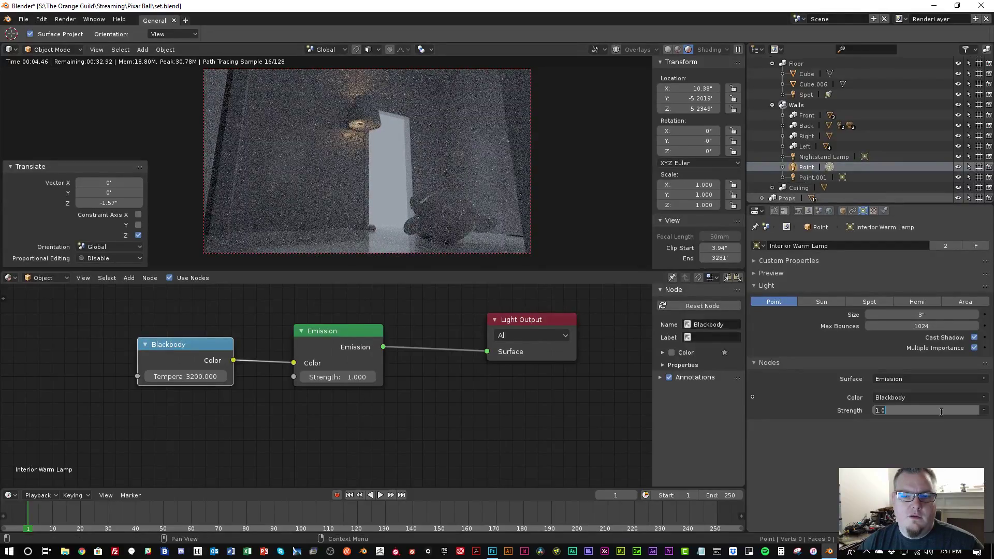
text(2)
key(Return)
click(831, 157)
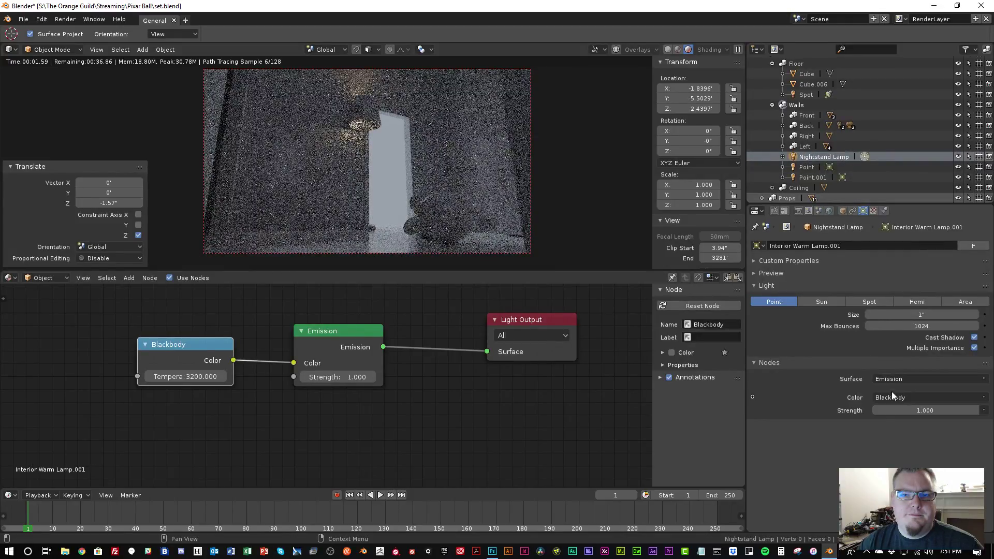
click(806, 167)
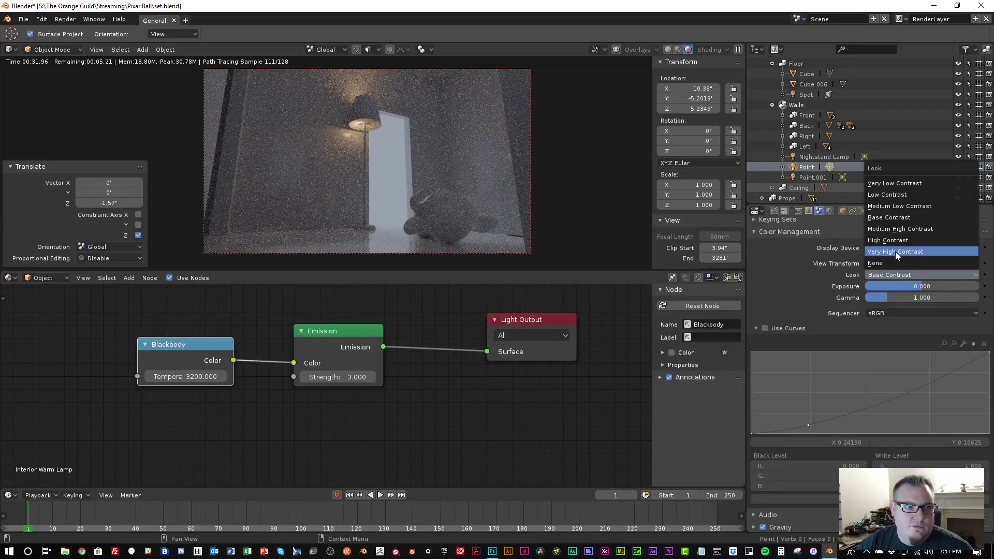
Try the Very High Contrast look and set the color management look to Very Low Contrast
click(895, 252)
click(896, 275)
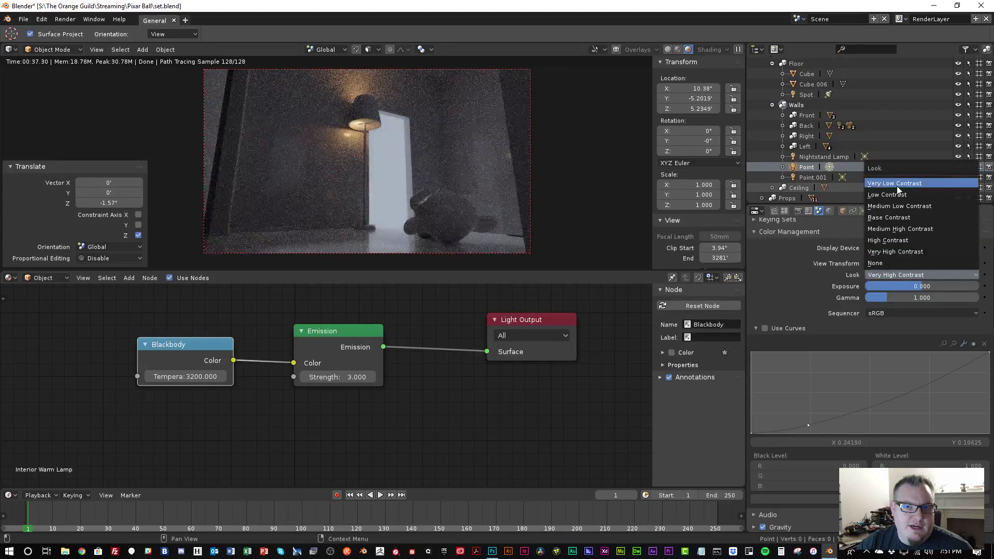
click(897, 184)
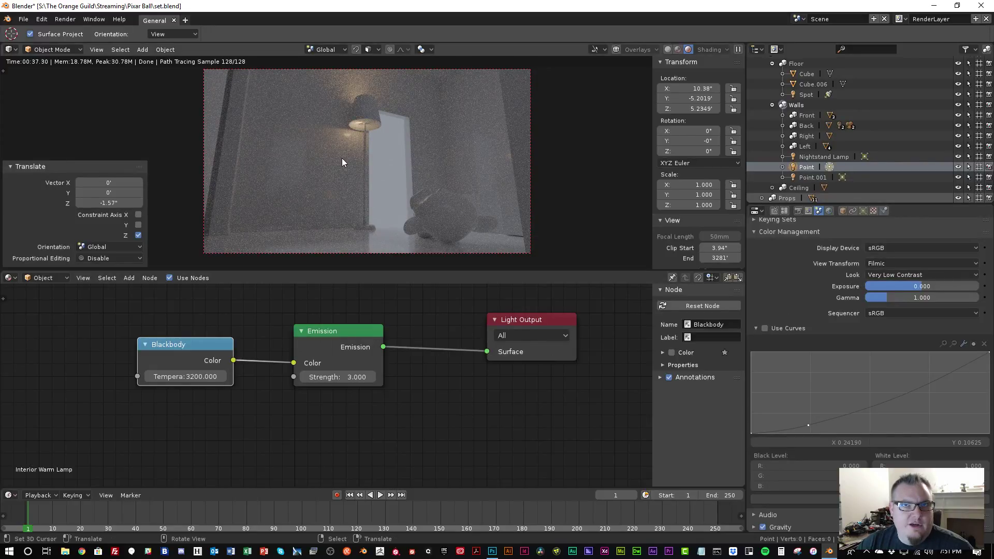
Enable color management curves and shape an S-curve with its lower point near X 0.505, Y 0.188 and black point near X 0.03
click(767, 329)
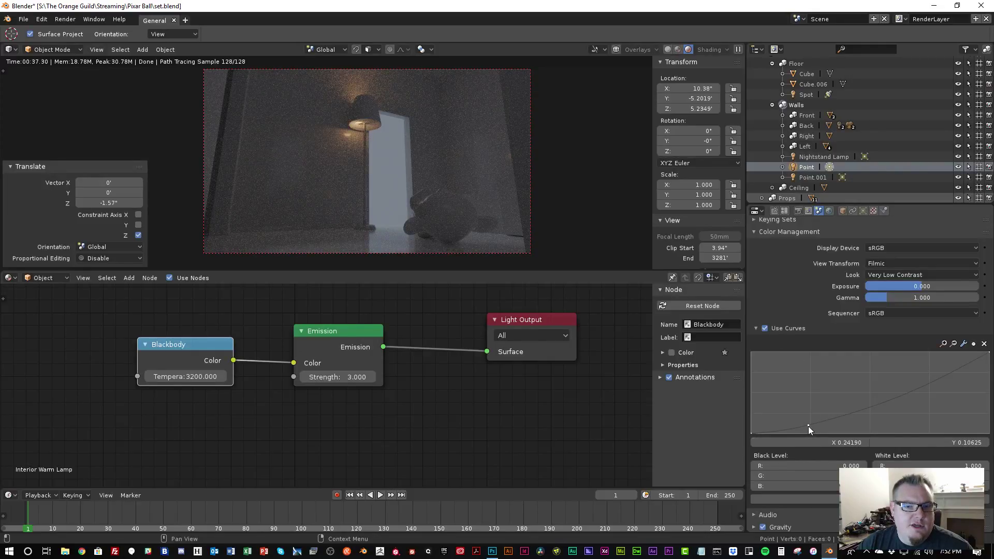
drag(808, 427, 845, 423)
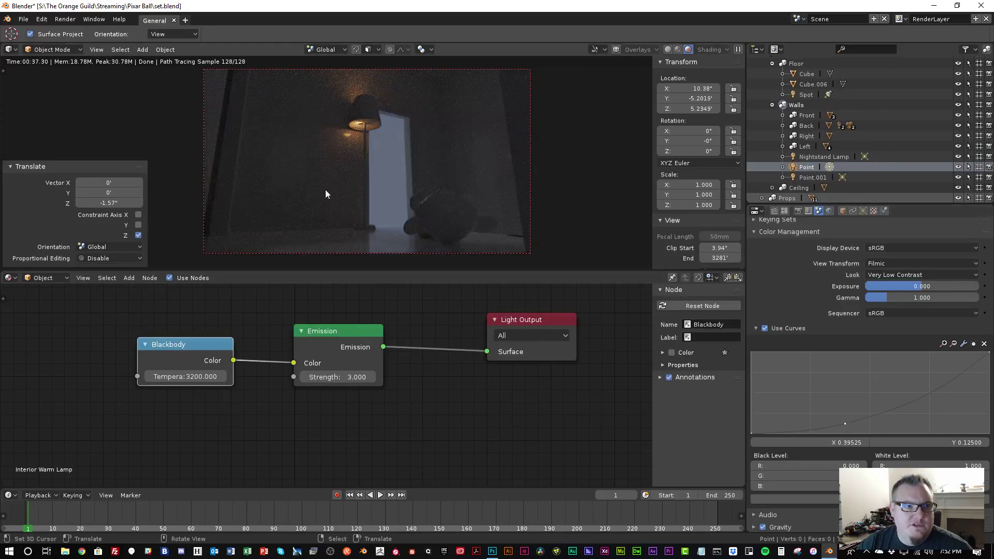
drag(952, 377, 934, 360)
drag(845, 424, 860, 420)
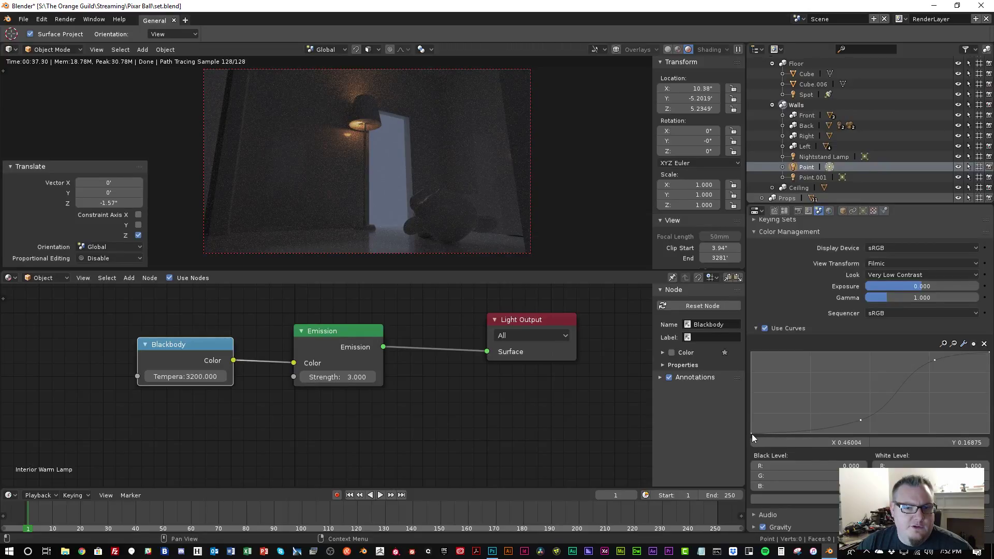
mouse_move(753, 432)
mouse_down()
mouse_move(806, 434)
mouse_move(757, 433)
mouse_up()
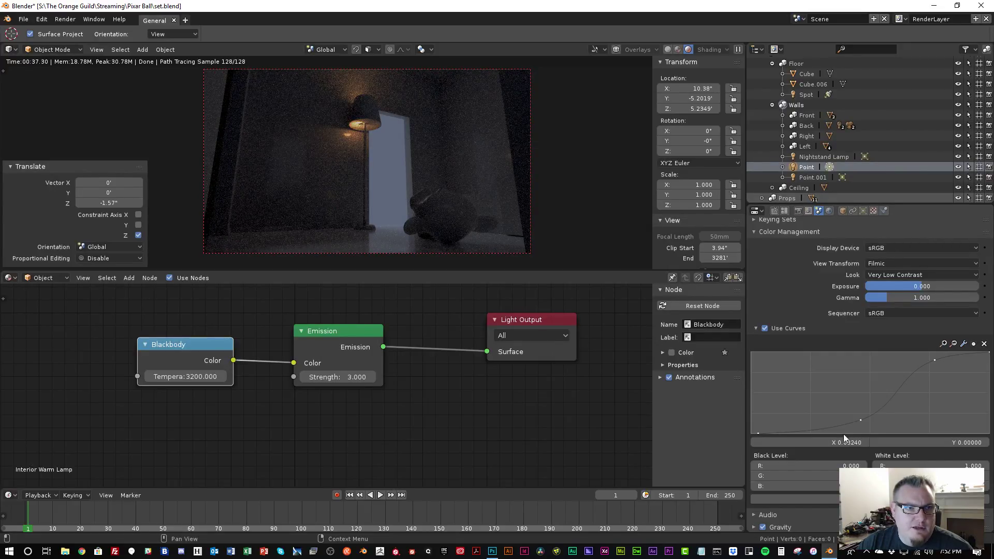
drag(861, 421, 871, 419)
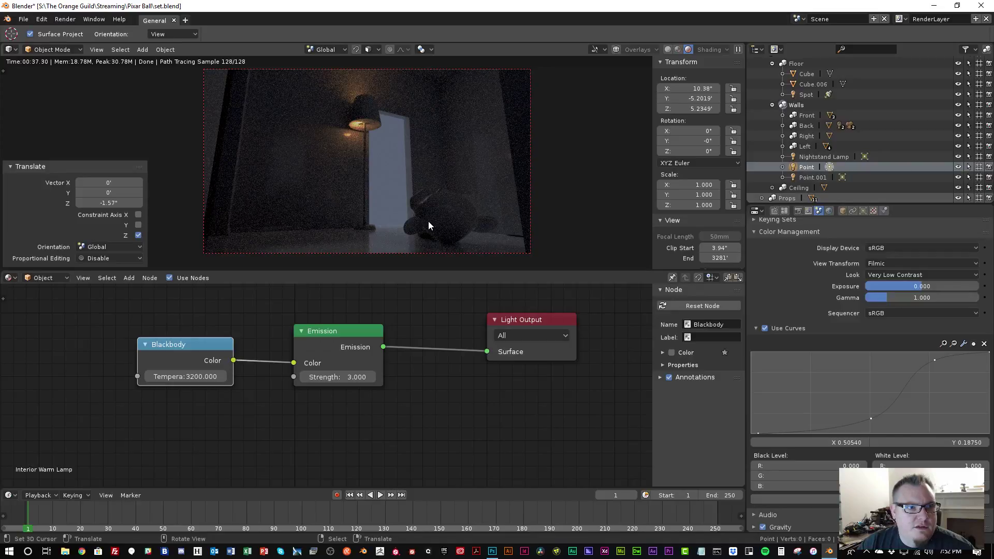
Show the overlays, make the camera facing the bed and nightstand the active view, and preview it rendered
key(shift+z)
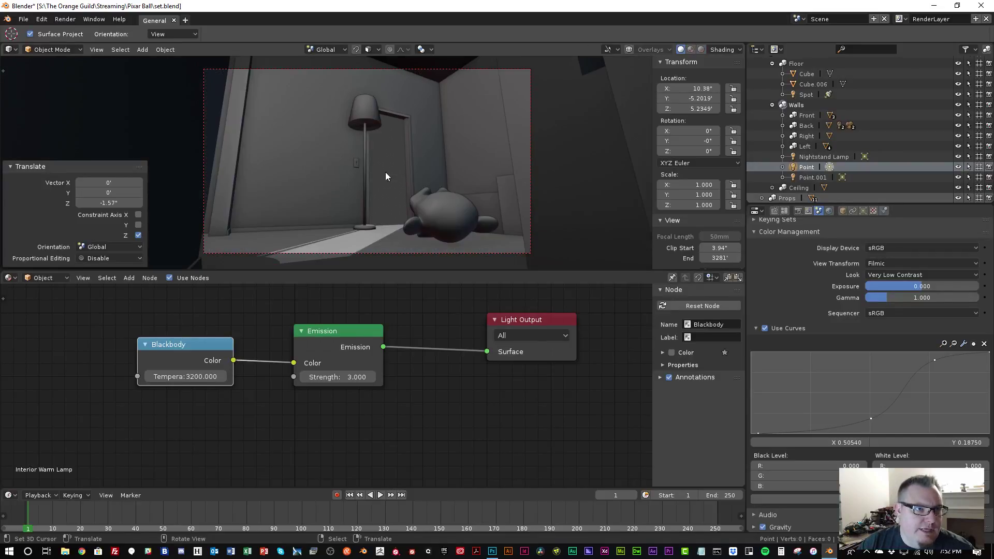
mouse_move(385, 172)
middle_down()
mouse_move(409, 188)
mouse_move(421, 215)
mouse_move(437, 217)
middle_up()
scroll(373, 185, down, 8)
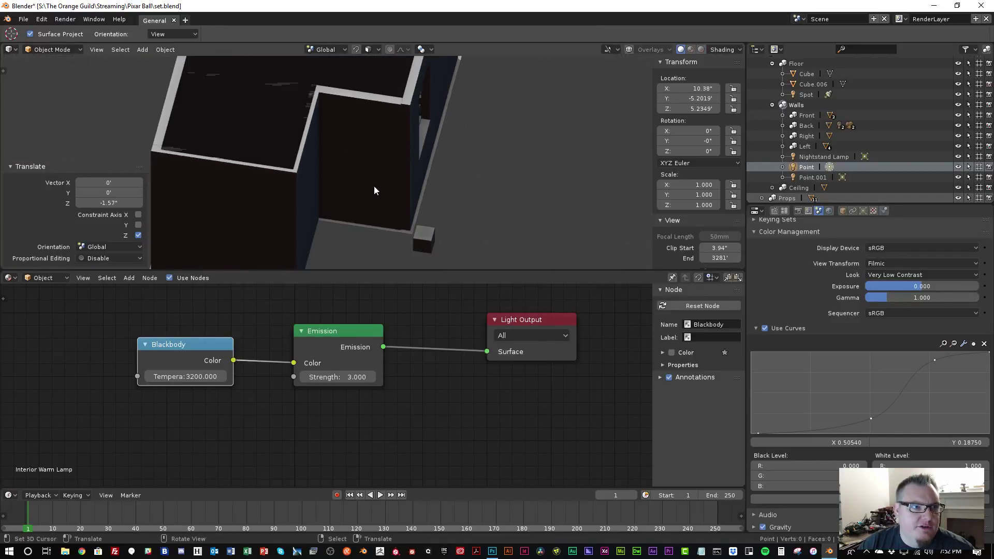
middle_drag(399, 181, 303, 172)
scroll(352, 155, up, 6)
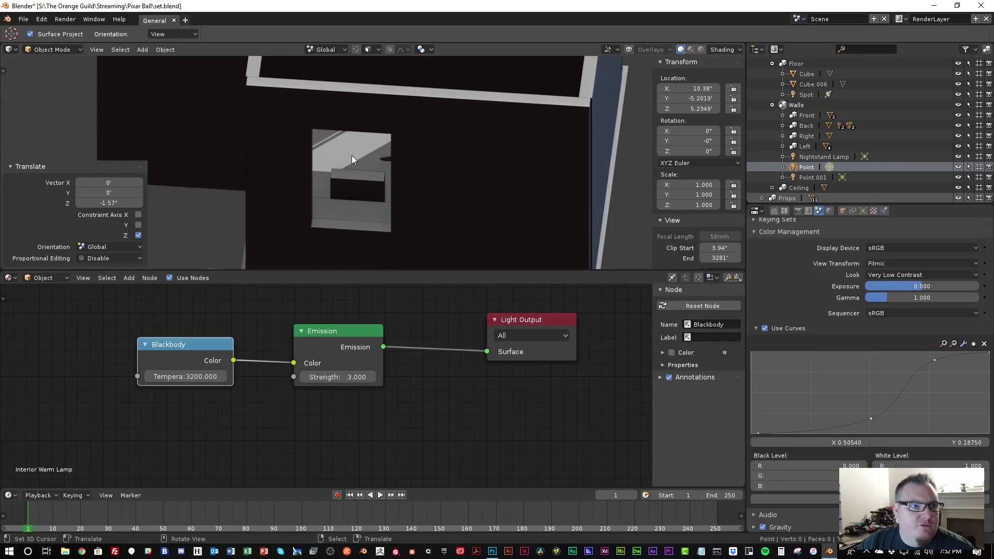
click(629, 49)
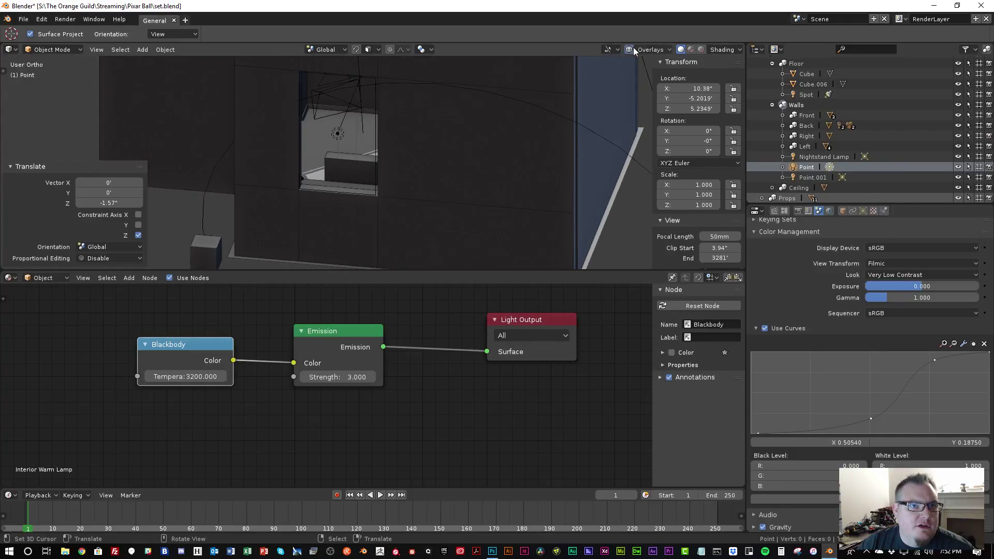
click(349, 101)
click(354, 117)
key(KP_0)
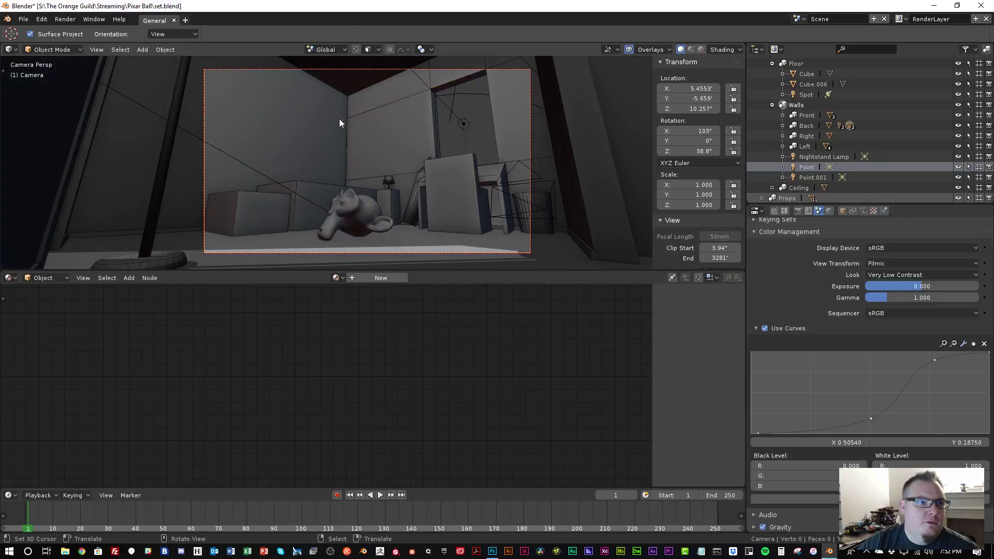
key(shift+z)
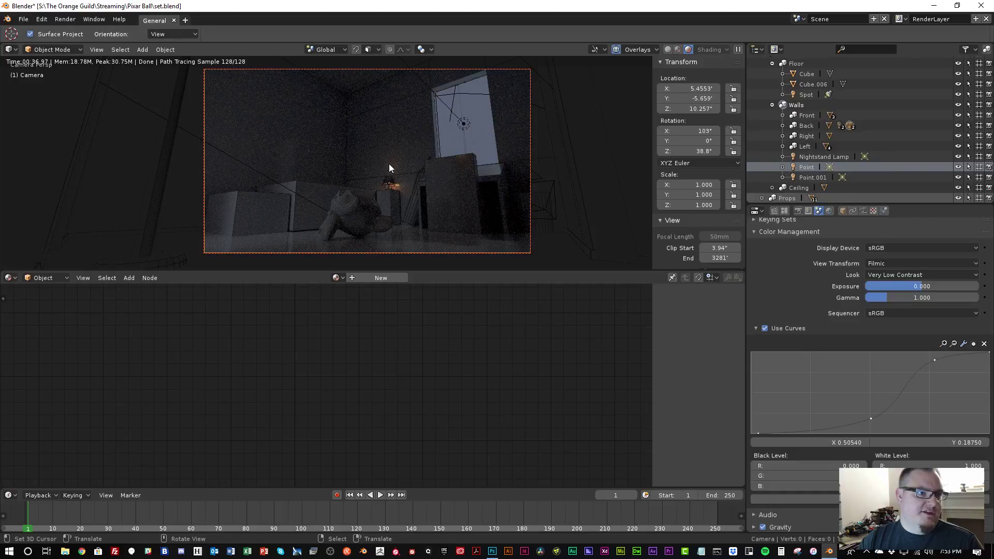
Lower the bed block Cube.007 by 275 thou along Z and hide the overlays
click(299, 184)
key(g)
key(z)
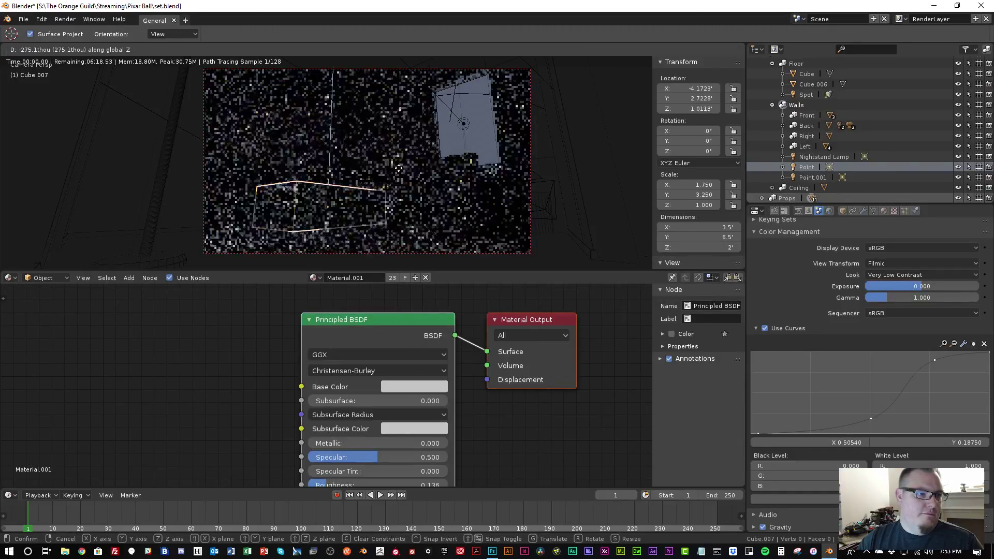
click(399, 168)
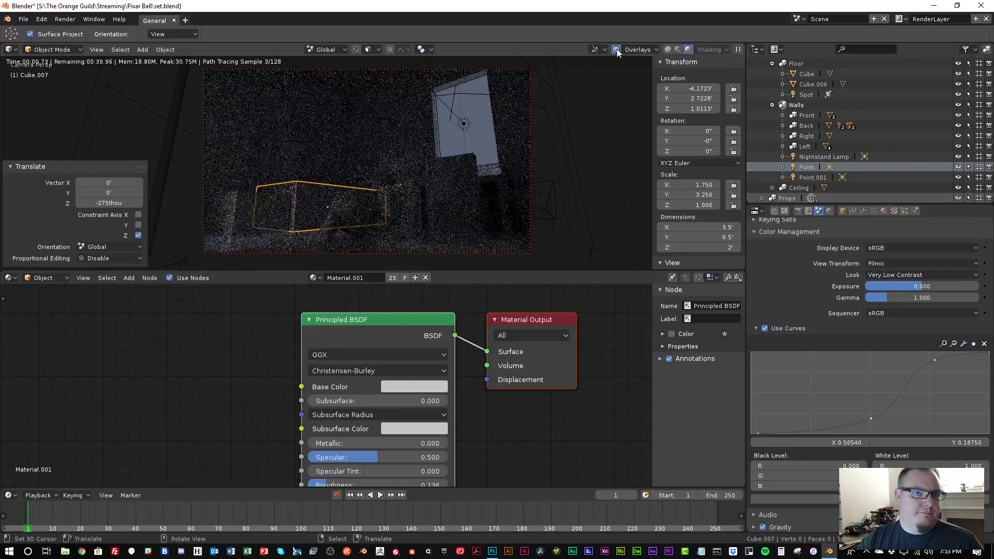
click(616, 49)
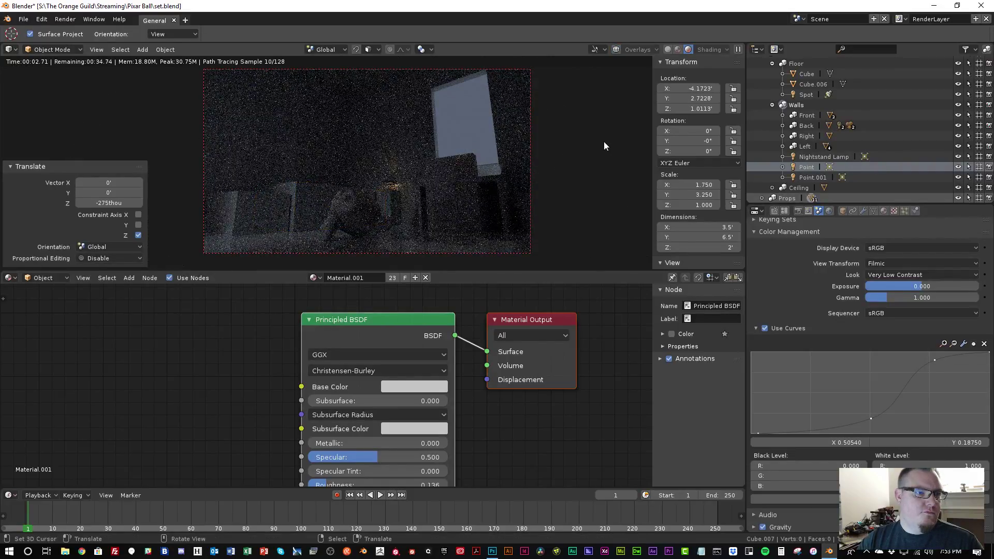
Switch to solid shading, hide the Ceiling collection and reorder it above the collapsed Walls collection
key(shift+z)
mouse_move(544, 164)
middle_down()
mouse_move(523, 154)
mouse_move(567, 176)
middle_up()
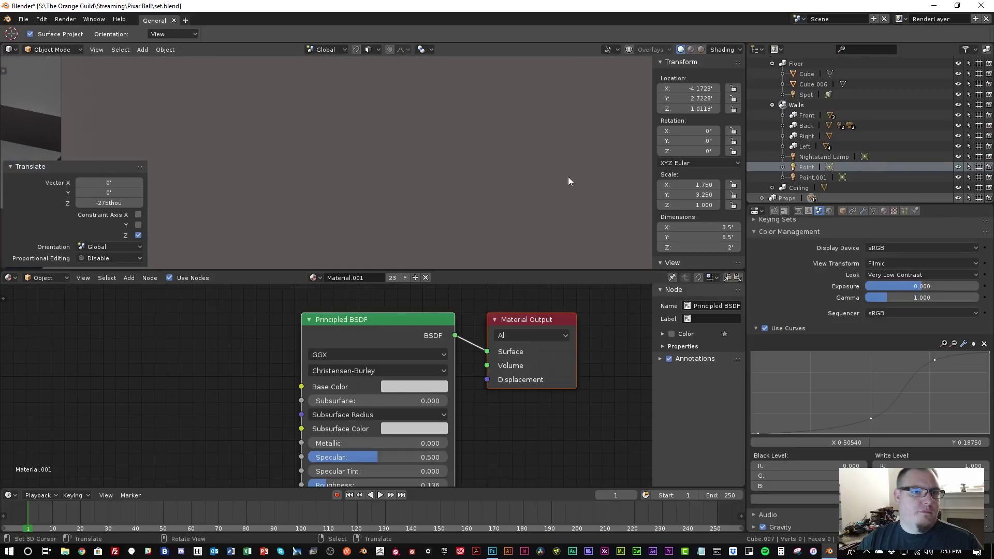
click(957, 188)
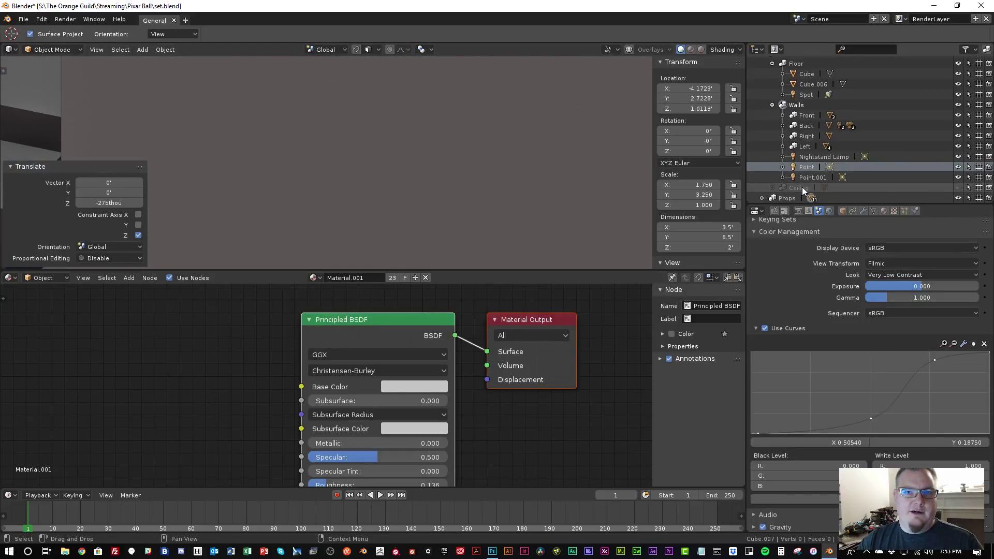
drag(800, 187, 800, 100)
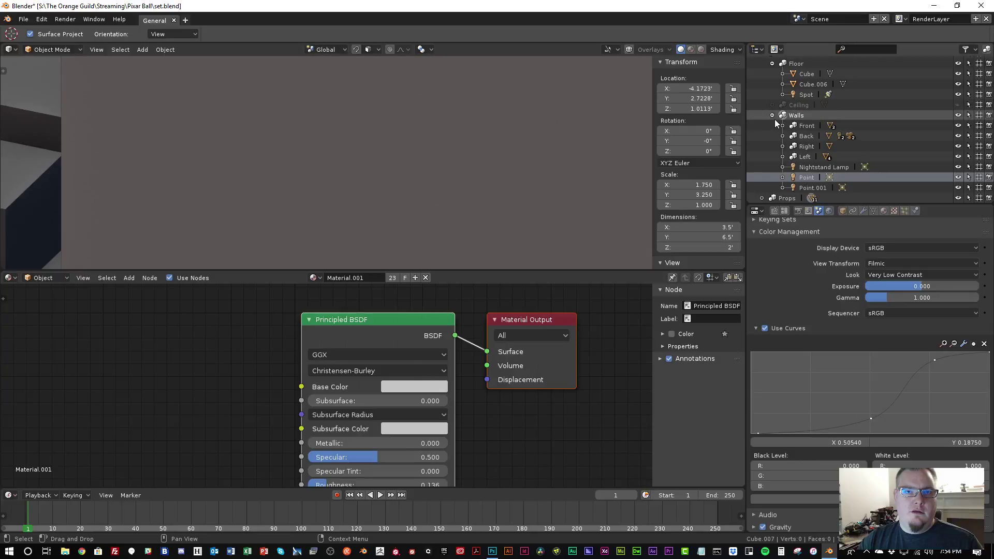
scroll(775, 122, up, 2)
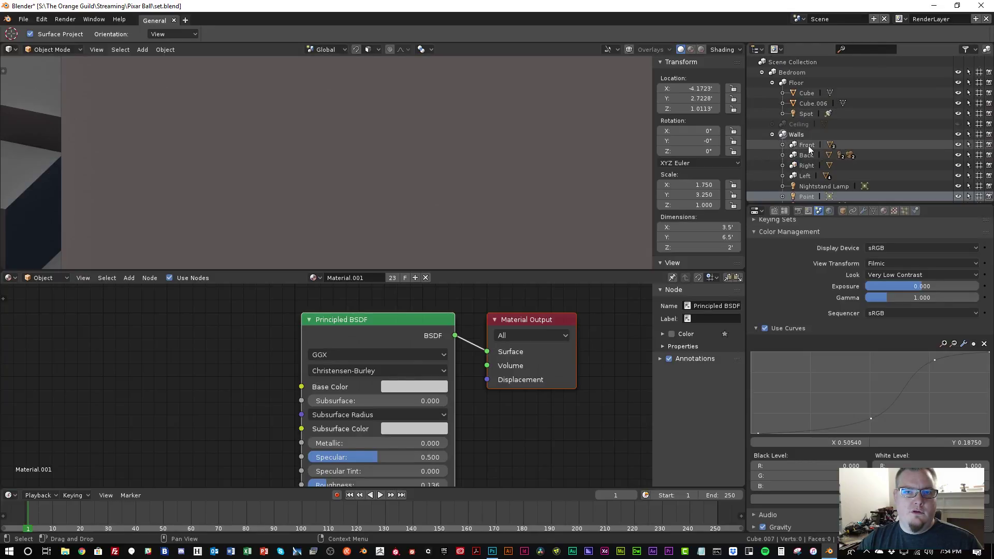
click(772, 134)
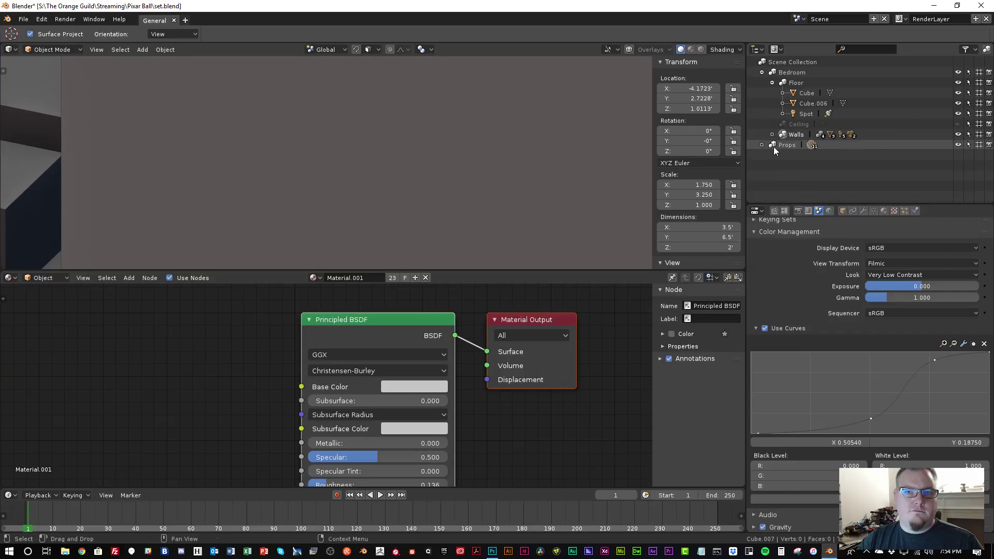
Save the set.blend file
scroll(486, 155, down, 5)
middle_drag(486, 154, 395, 167)
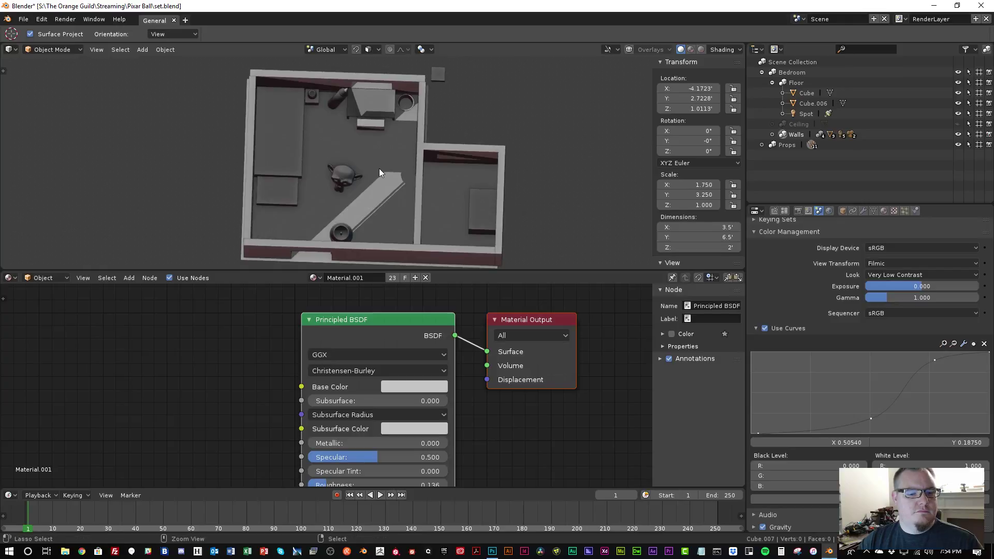
key(ctrl+s)
Add a 2 ft cube at the 3D cursor near the floor lamp
scroll(405, 195, up, 3)
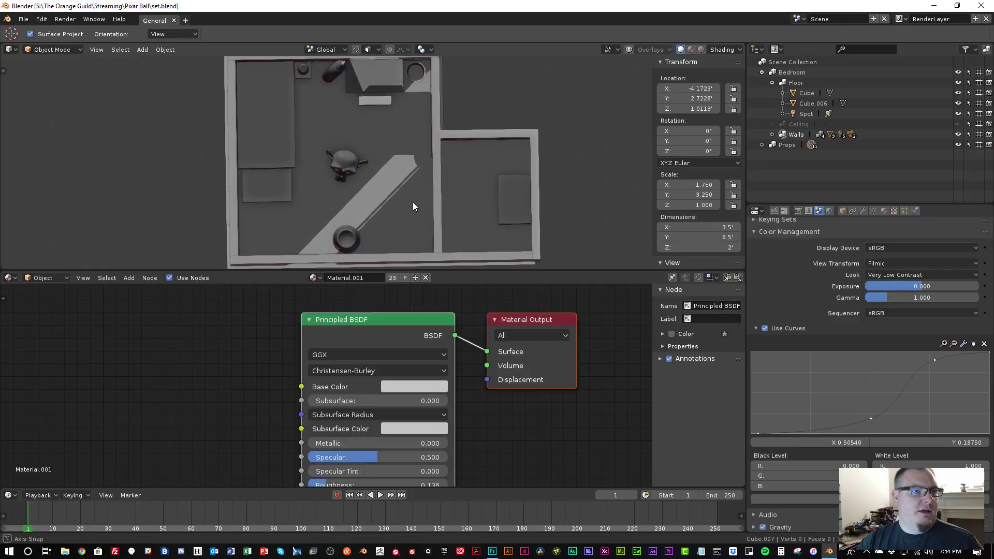
middle_drag(412, 203, 346, 130)
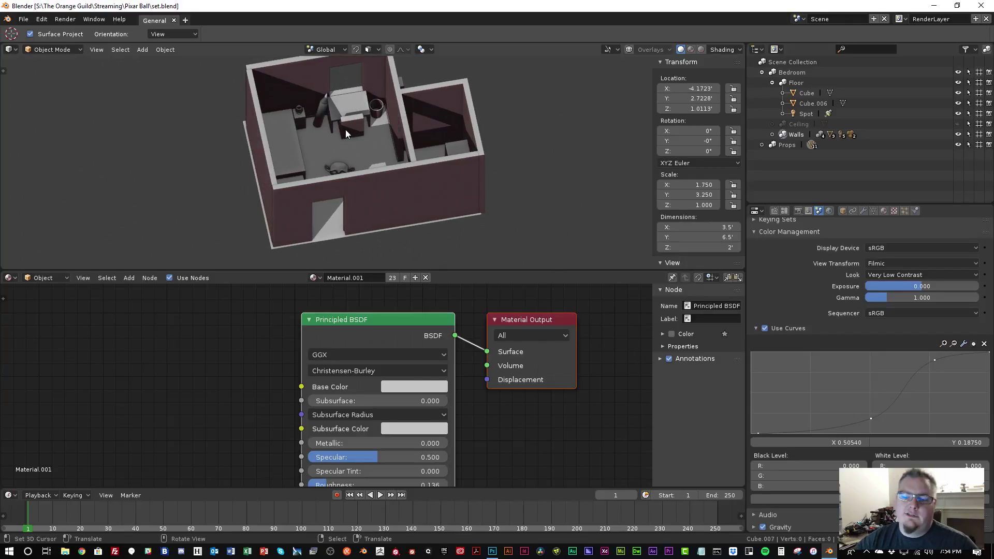
key(KP_7)
scroll(345, 134, up, 5)
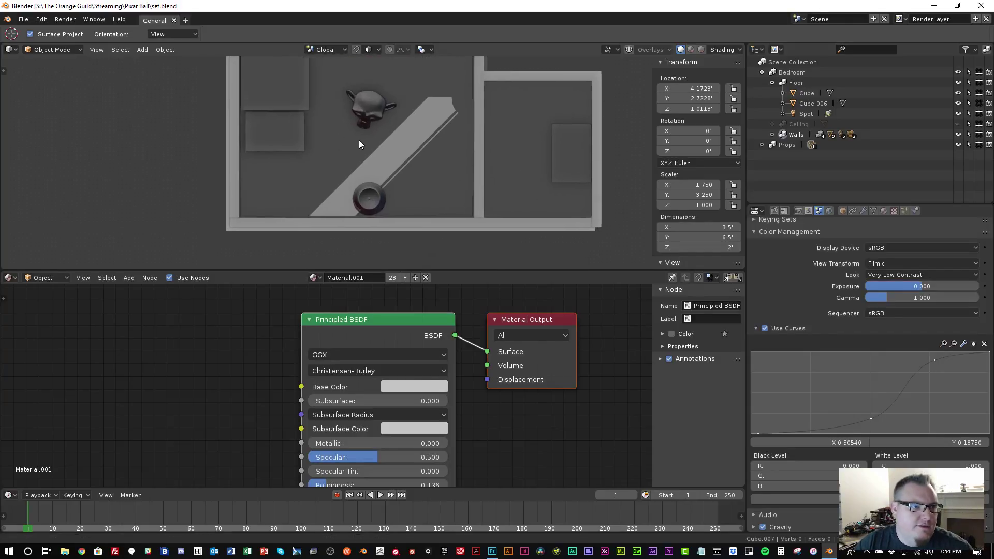
key(shift+a)
mouse_move(371, 126)
click(396, 135)
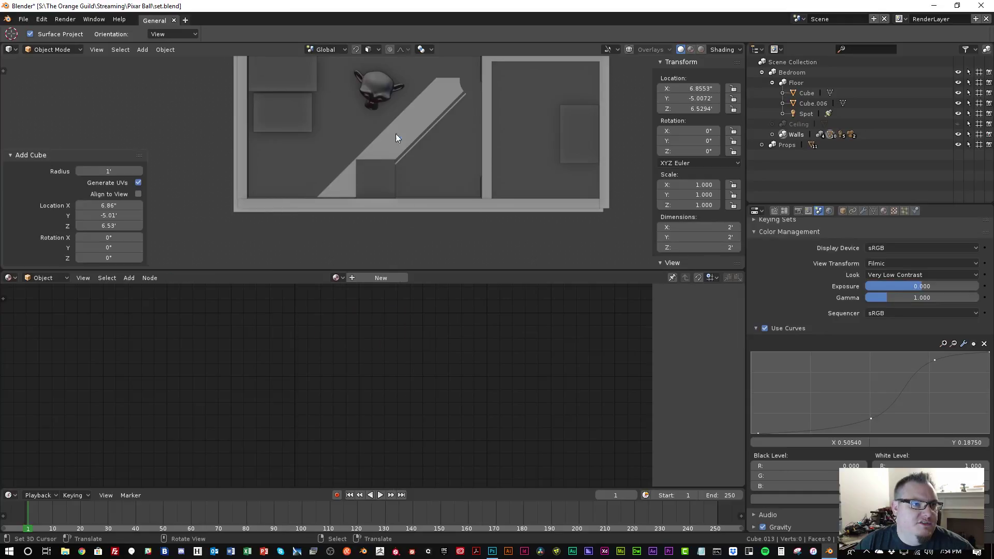
In a wireframe top view with overlays shown, move the cube about -1.91 ft in X and -1.24 ft in Y onto the wall's door opening
middle_drag(310, 205, 339, 133)
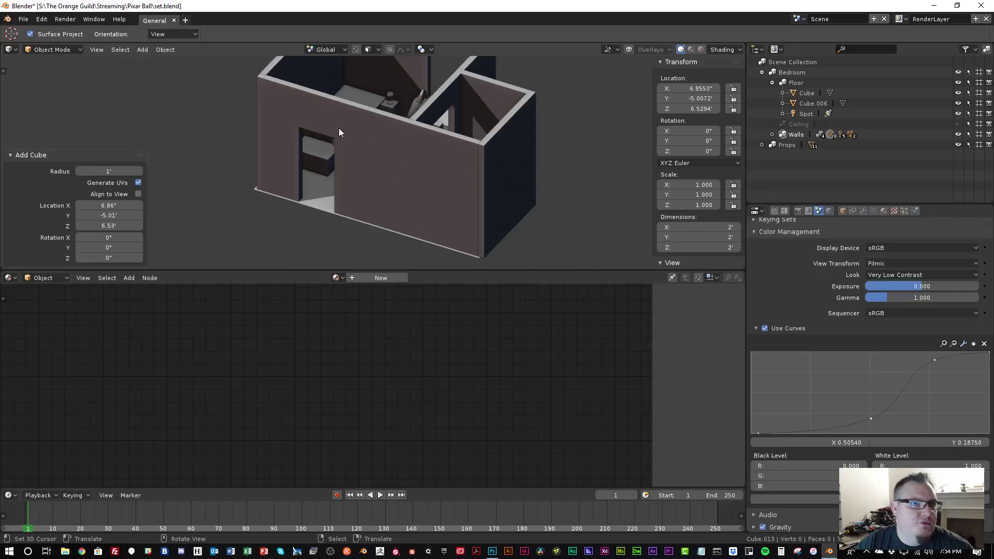
click(638, 49)
scroll(427, 158, down, 2)
key(KP_7)
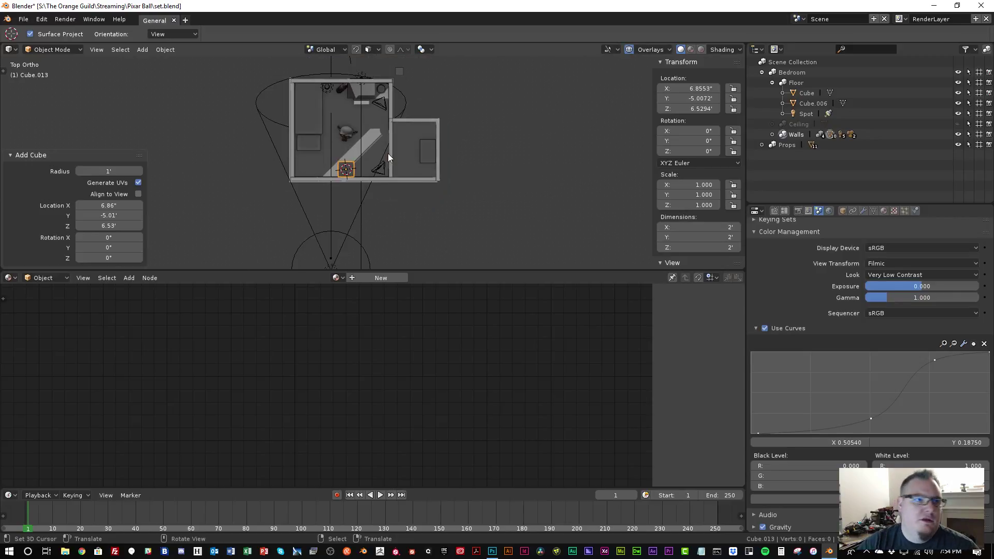
scroll(393, 166, up, 5)
shift+middle_drag(418, 194, 433, 133)
scroll(434, 135, up, 2)
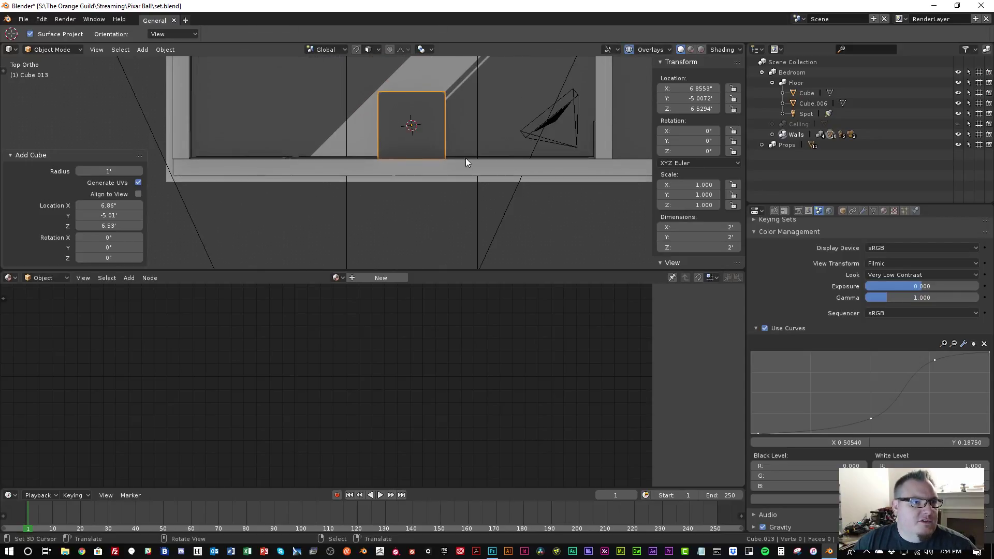
key(shift+z)
key(g)
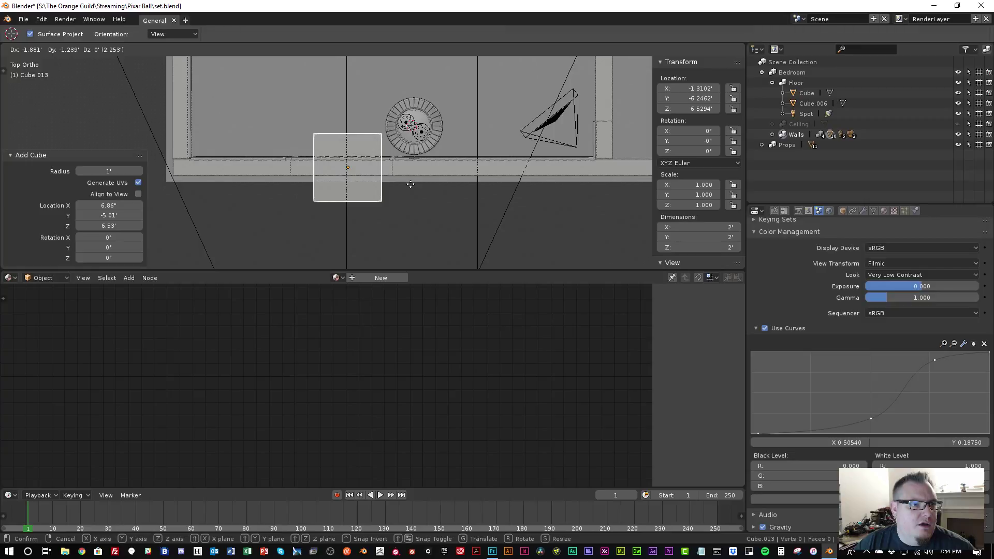
click(401, 184)
Scale the cube along X to about 2.98 ft wide and centre it on the wall's door opening
key(s)
key(x)
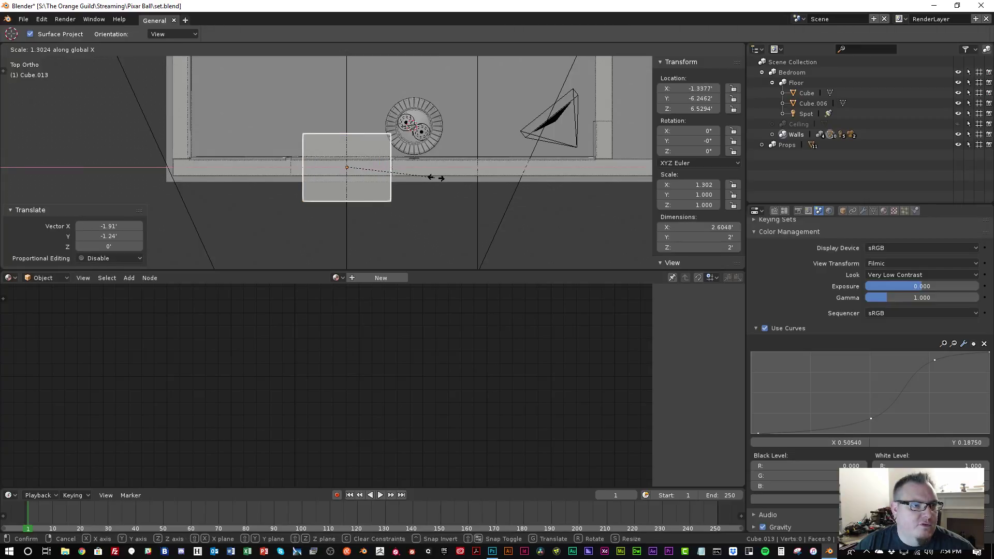
click(442, 179)
key(g)
key(x)
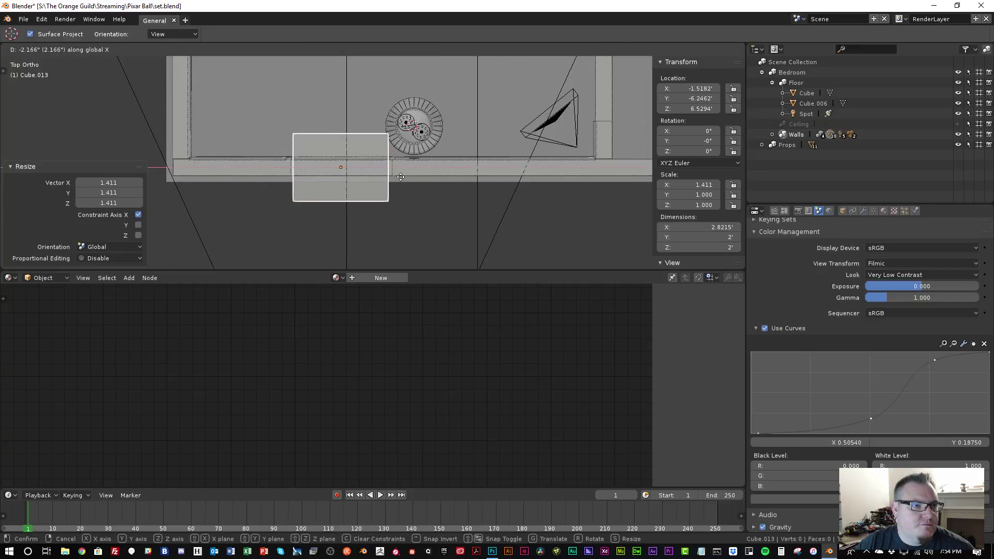
click(411, 177)
key(s)
key(x)
click(433, 232)
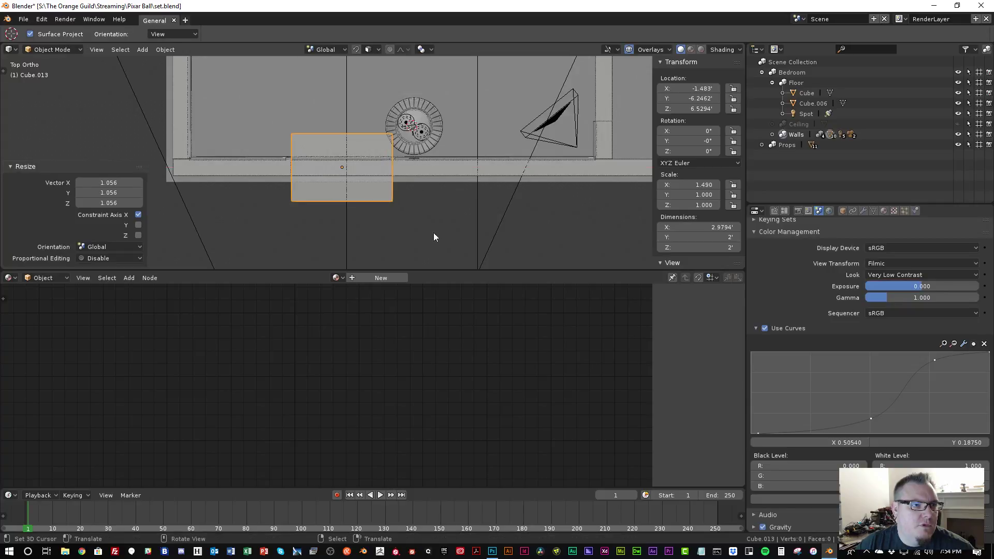
Thin the cube along Y to about 2.49 in and move it 1.66 in along Y toward the room side
key(s)
key(y)
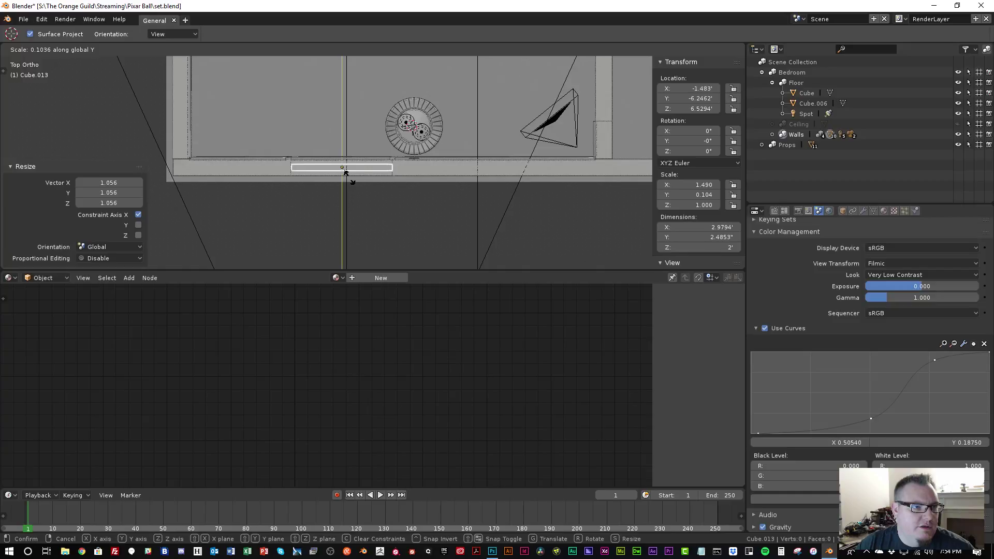
click(349, 178)
shift+middle_drag(352, 180, 390, 142)
scroll(383, 213, up, 4)
scroll(367, 201, up, 2)
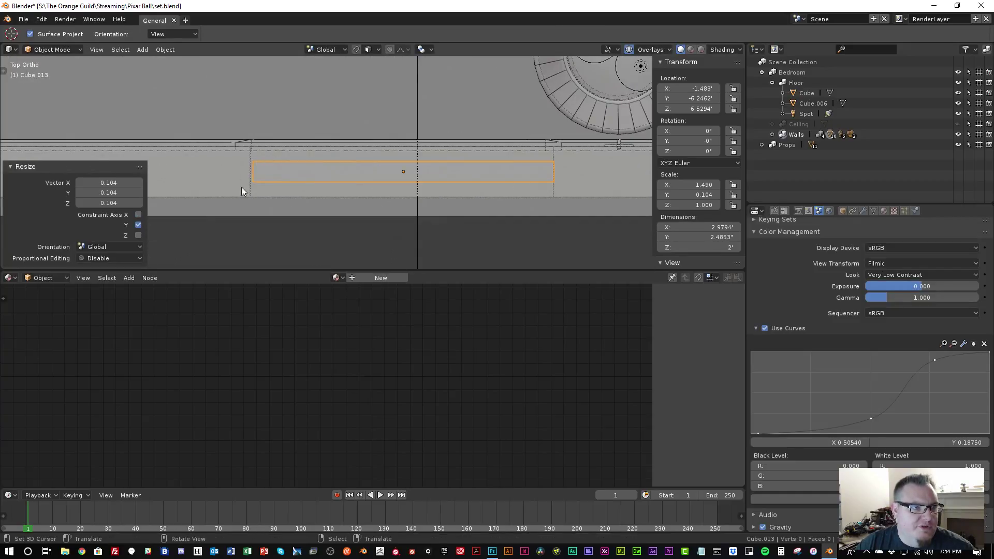
key(g)
key(y)
click(361, 199)
Check the set plan in Photoshop, return to Blender and widen the door slab along X to about 3.02 ft
key(alt+Tab)
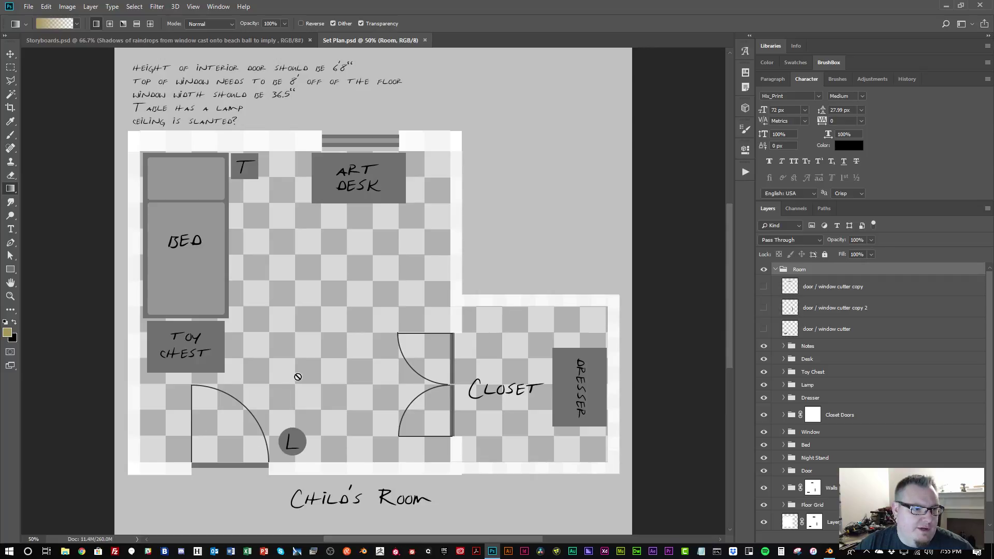
key(alt+Tab)
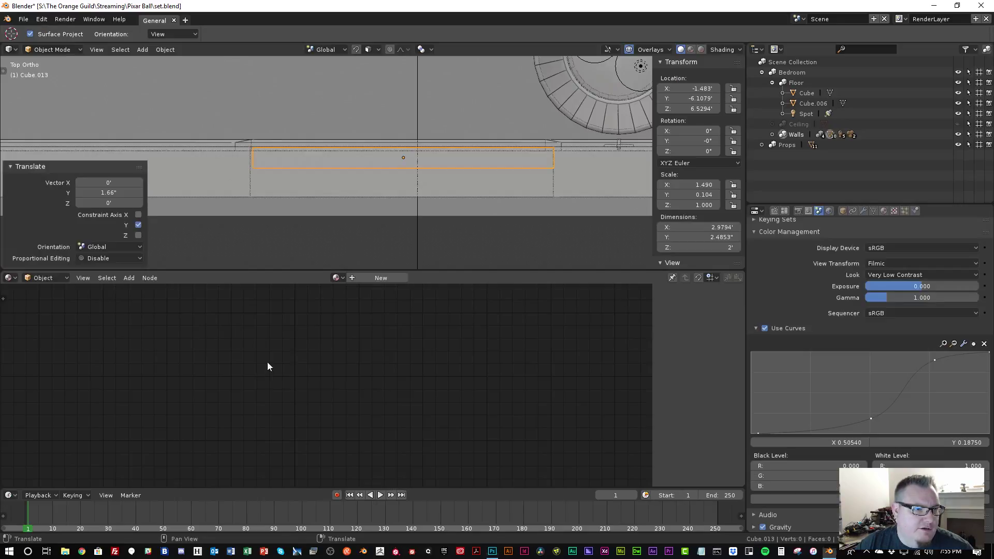
scroll(368, 131, down, 2)
shift+middle_drag(349, 132, 405, 210)
scroll(404, 212, up, 4)
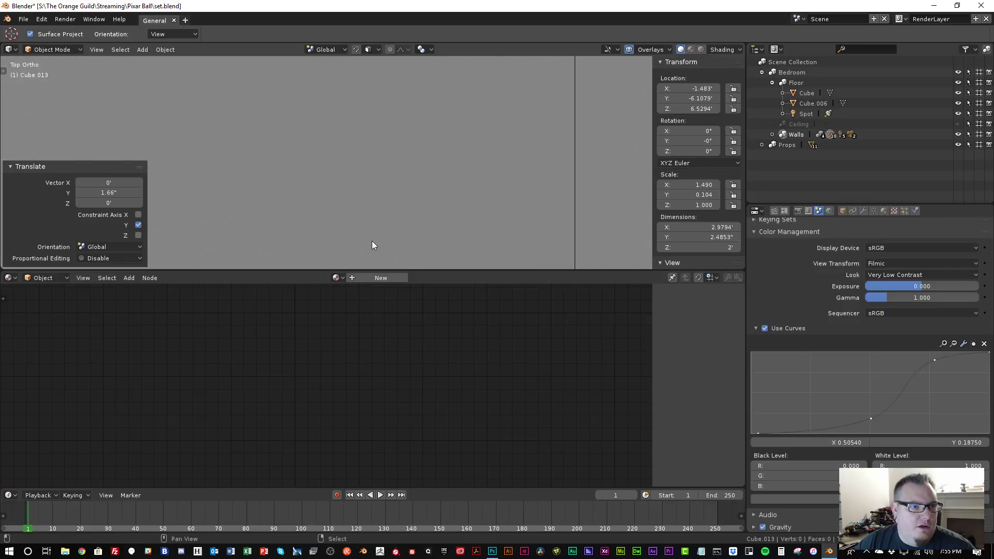
shift+middle_drag(371, 240, 384, 69)
scroll(378, 161, up, 3)
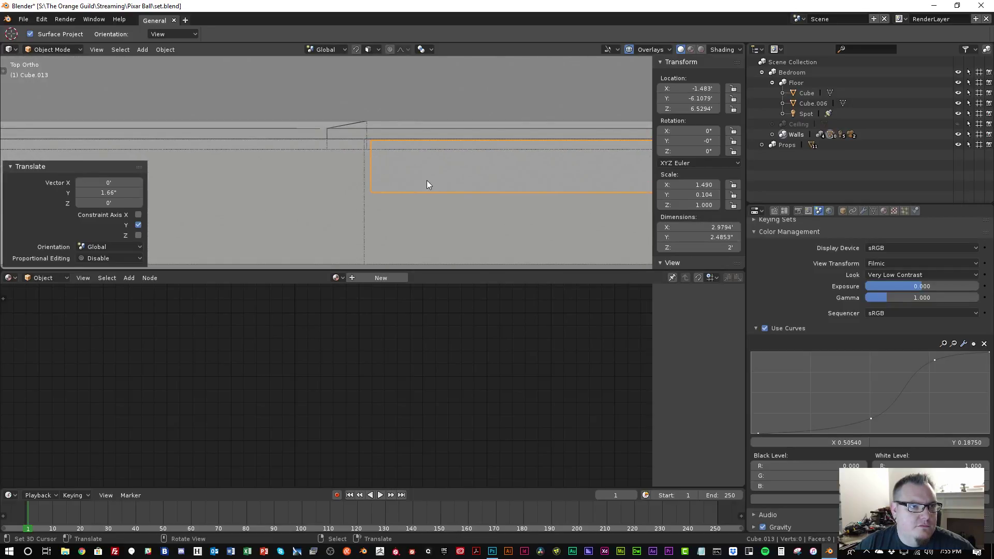
key(s)
key(x)
click(385, 212)
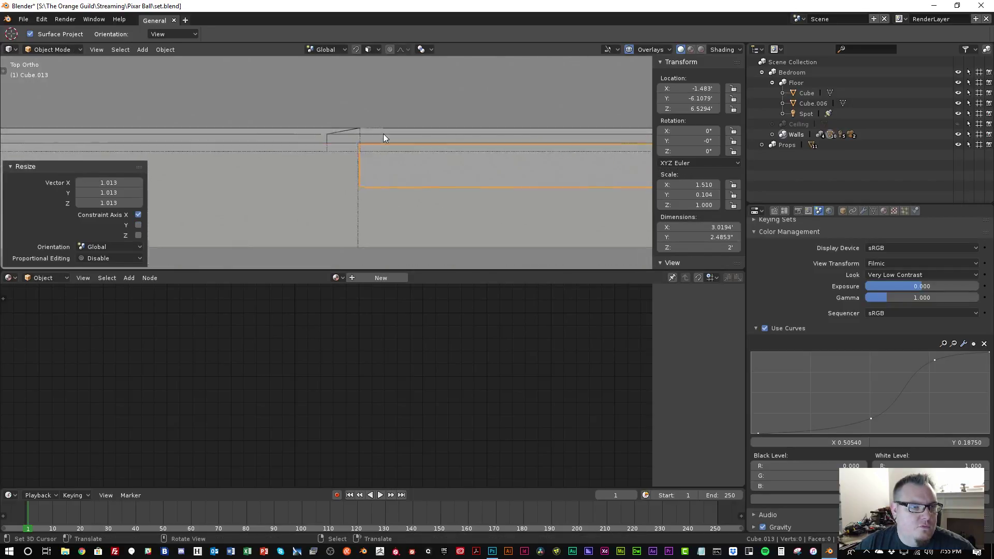
scroll(395, 182, down, 4)
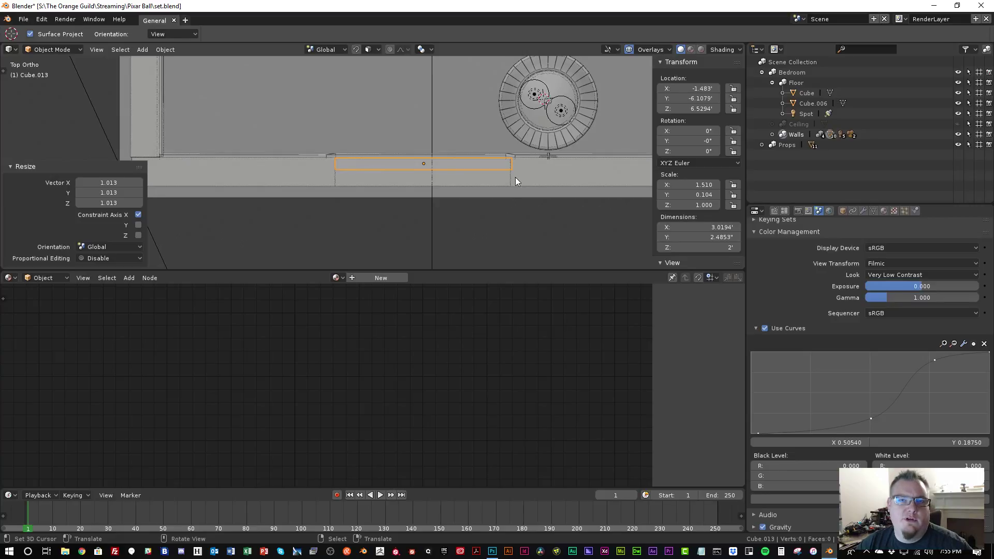
Nudge the door slab about 0.149 in along Y and thin it to about 2.19 in
scroll(365, 159, up, 4)
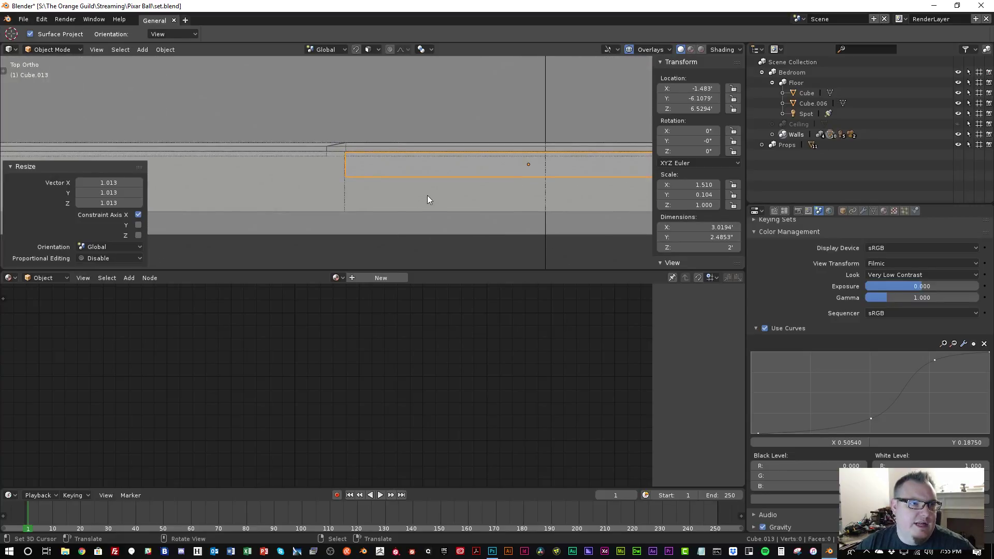
key(g)
key(y)
click(374, 180)
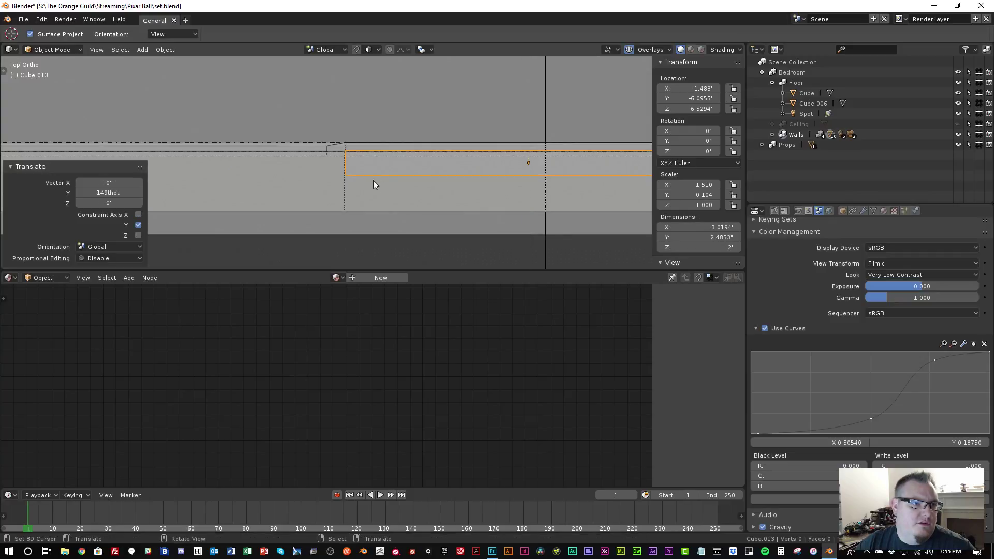
scroll(374, 180, down, 2)
key(s)
key(y)
click(394, 186)
In front view, lower the slab toward the floor and scale it along Z to about 5.92 ft tall
scroll(426, 181, down, 3)
middle_drag(431, 182, 429, 145)
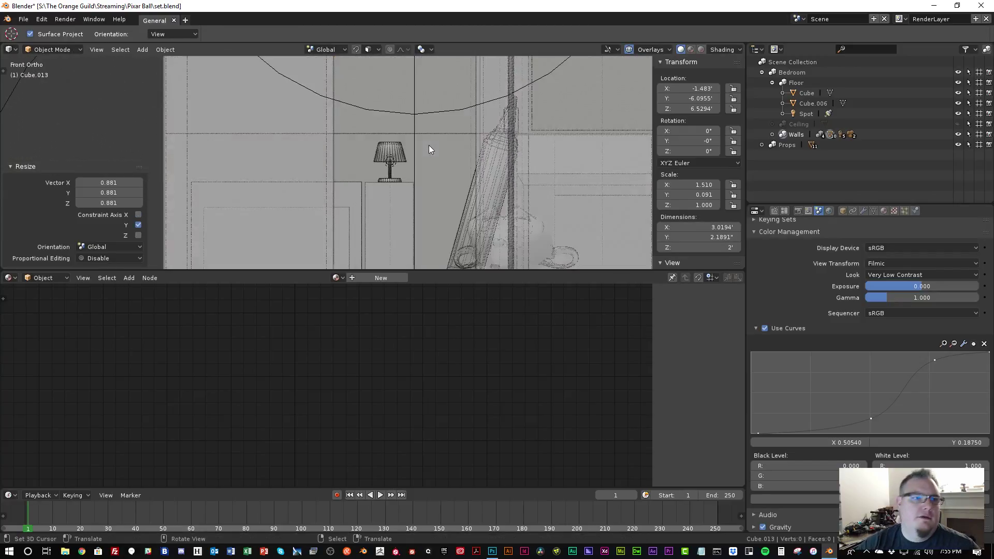
scroll(429, 145, down, 5)
key(g)
key(z)
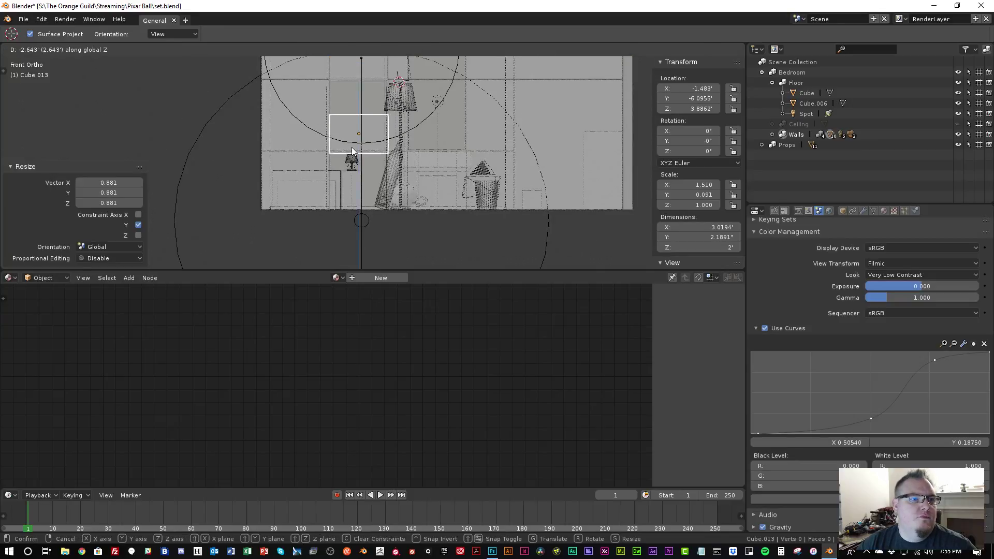
click(352, 151)
key(s)
key(z)
click(392, 197)
key(g)
key(z)
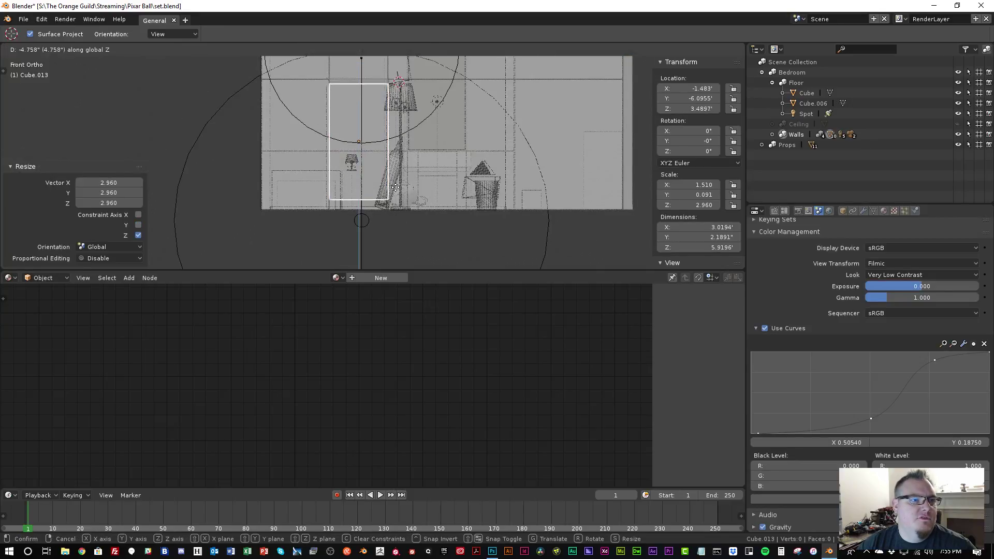
click(395, 187)
Lower the slab another 2.64 in and scale it along Z to about 6.66 ft tall
scroll(394, 157, up, 3)
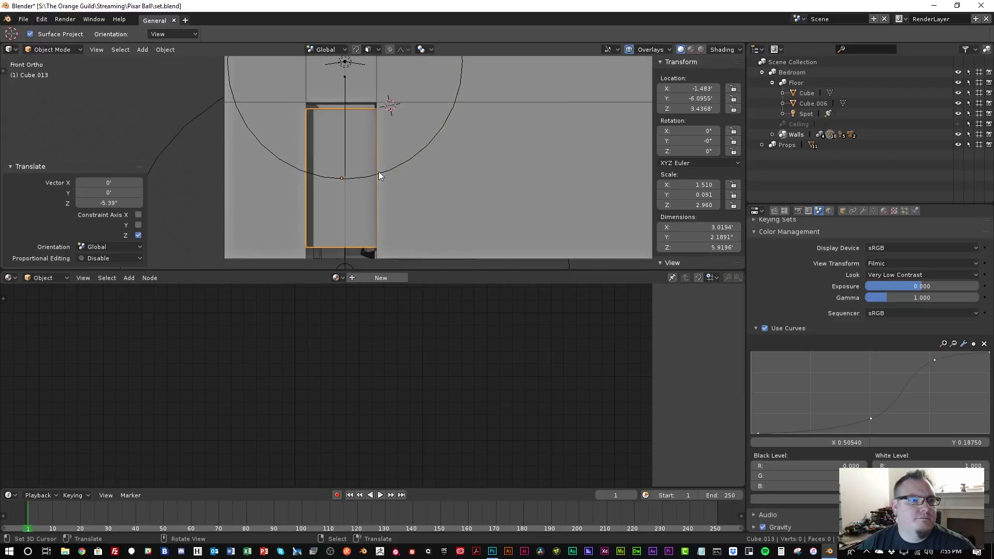
key(g)
key(z)
click(423, 175)
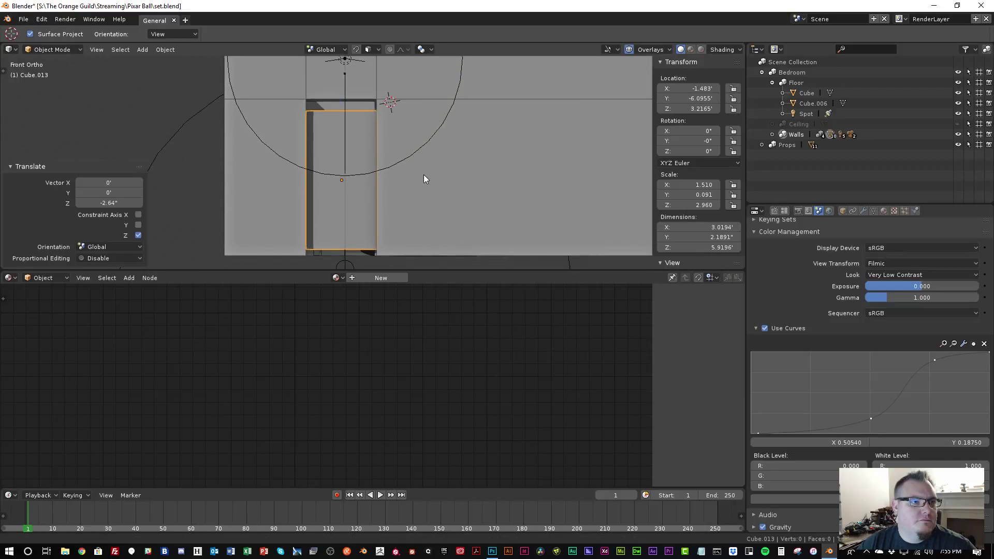
shift+middle_drag(424, 175, 441, 153)
key(s)
key(z)
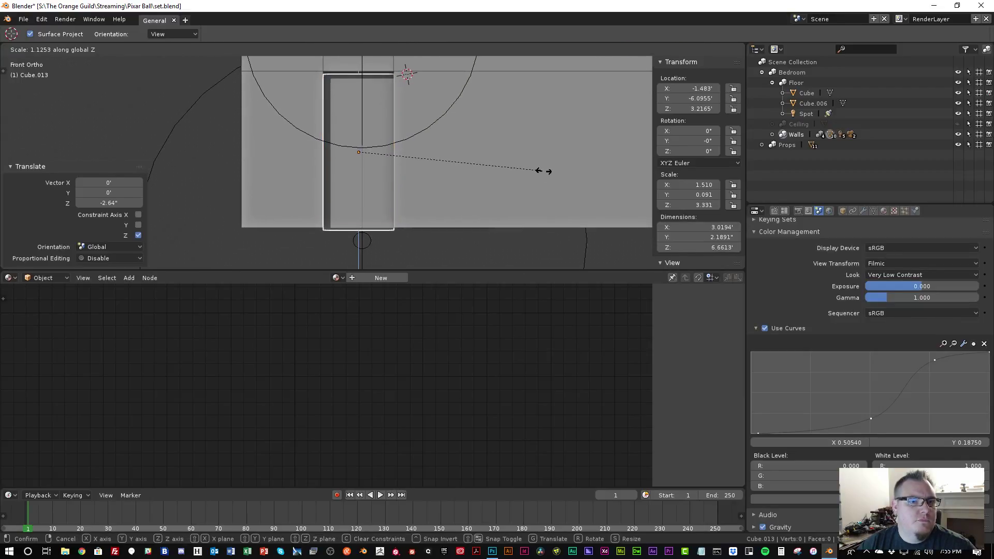
click(543, 170)
Enlarge the 3D viewport and raise the slab along Z to about 3.32 ft so it meets the opening's top
drag(743, 273, 724, 330)
scroll(394, 235, up, 4)
scroll(494, 197, up, 1)
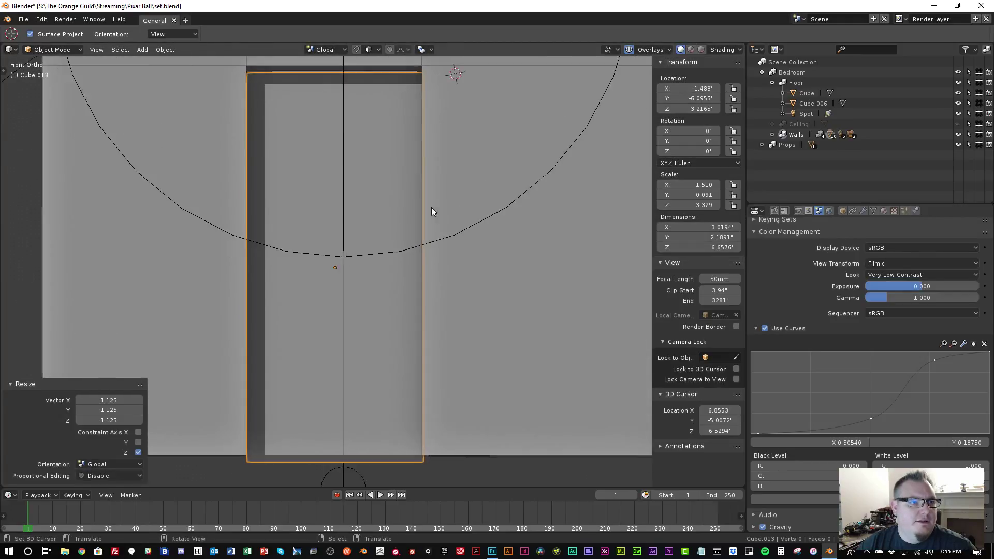
key(g)
key(z)
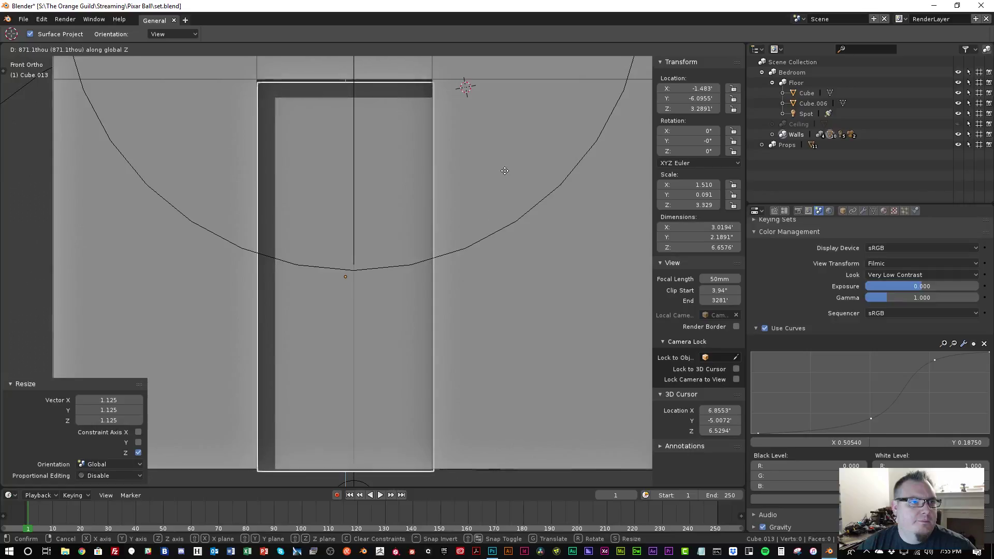
click(506, 155)
In Edit Mode, box-select the door's top vertices and move them up about 0.214 in along Z
key(Tab)
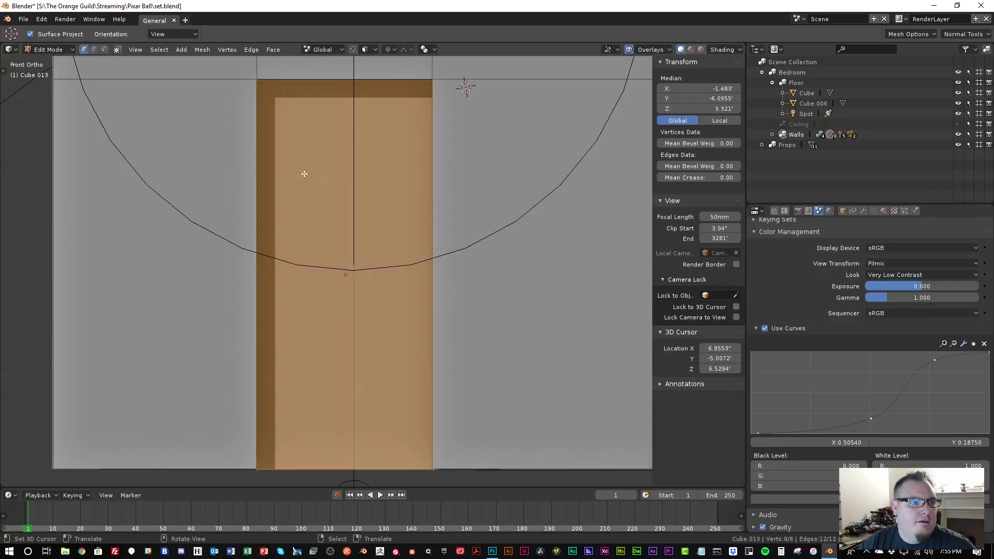
scroll(312, 150, down, 2)
key(ctrl+Tab)
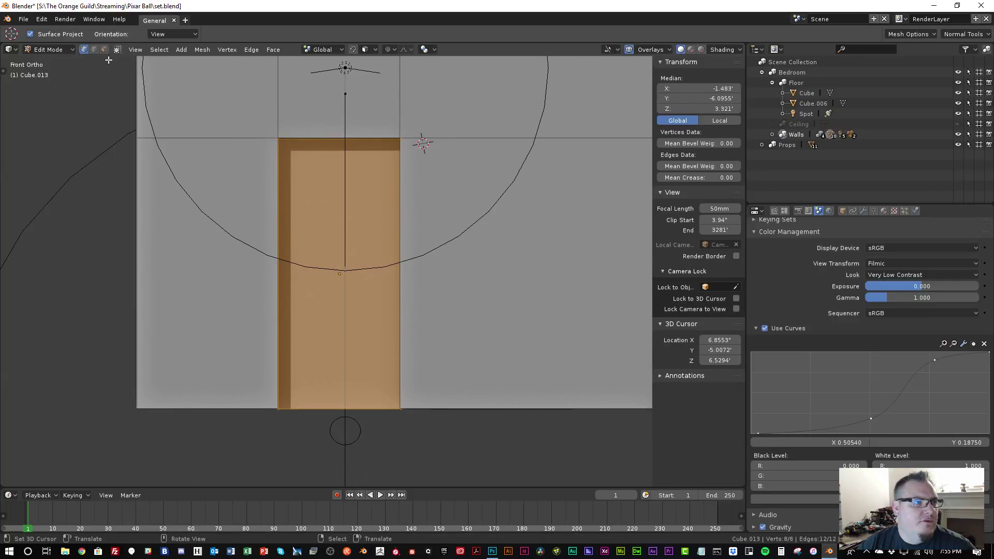
key(alt+z)
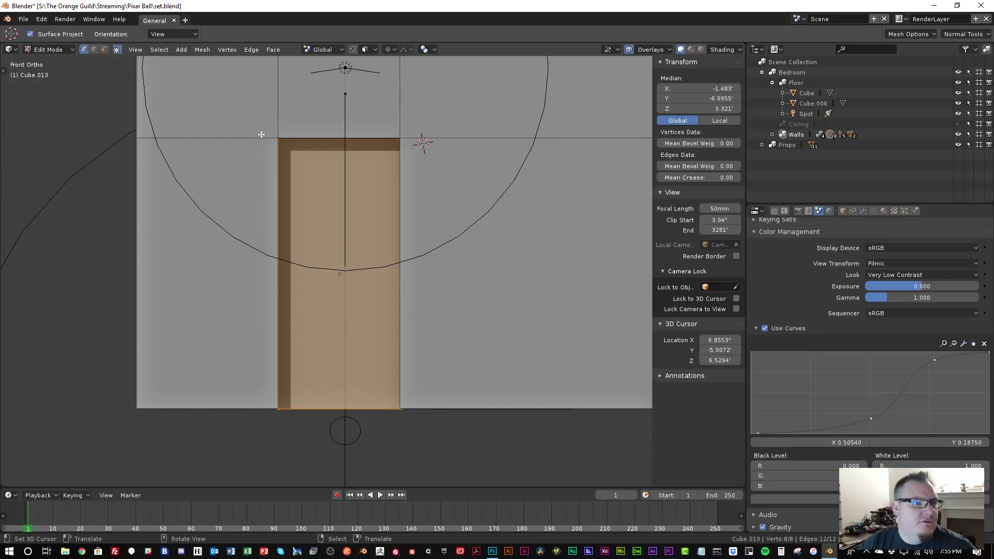
key(alt+a)
key(b)
drag(259, 127, 481, 201)
key(g)
key(z)
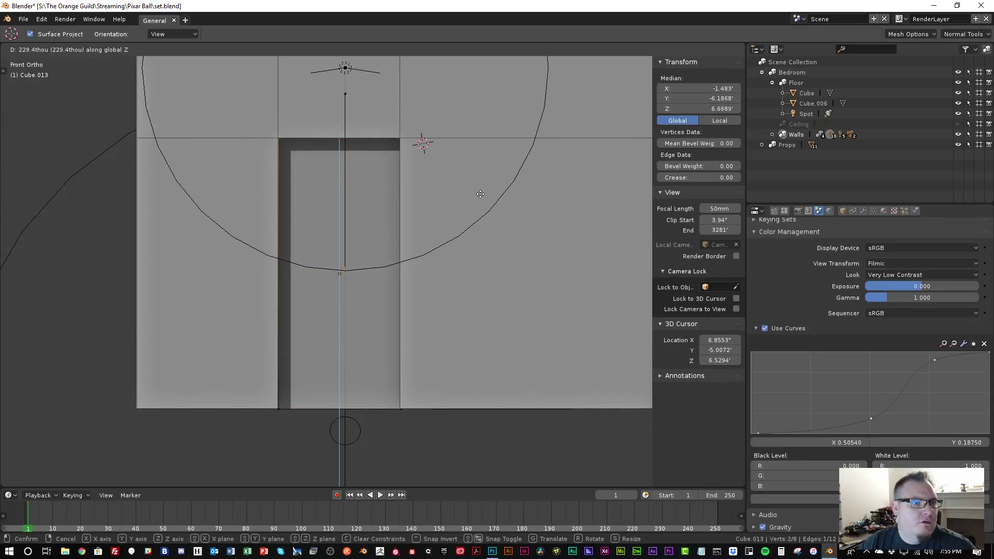
click(478, 197)
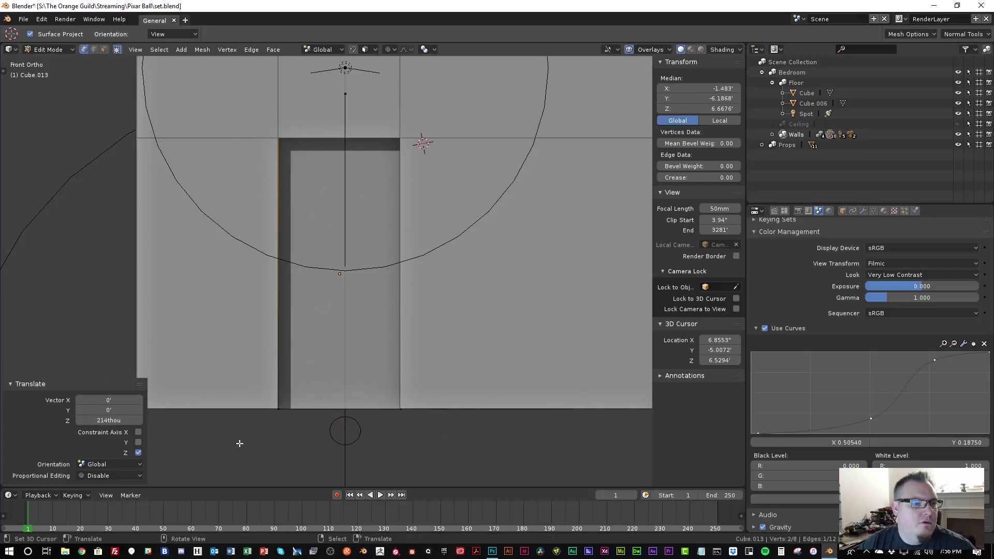
Box-select the door's bottom vertices and move them about 0.168 in along Z to the floor line
key(alt+a)
key(b)
drag(268, 399, 461, 454)
key(g)
key(z)
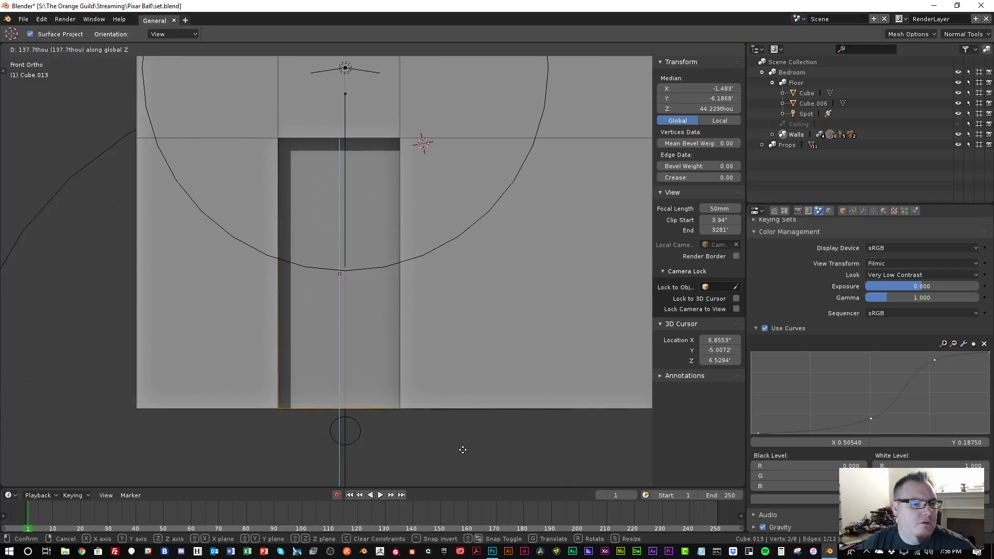
click(461, 455)
From an angled overhead view, try to move the door's selected lamp-side vertices about -1.45 in along X
scroll(356, 283, down, 2)
middle_drag(355, 282, 349, 413)
key(KP_7)
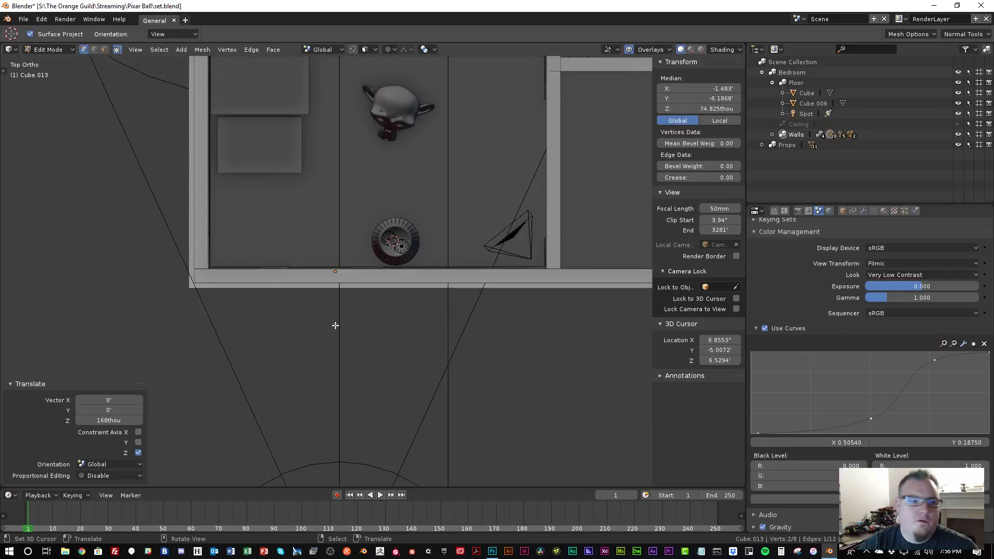
scroll(371, 292, up, 6)
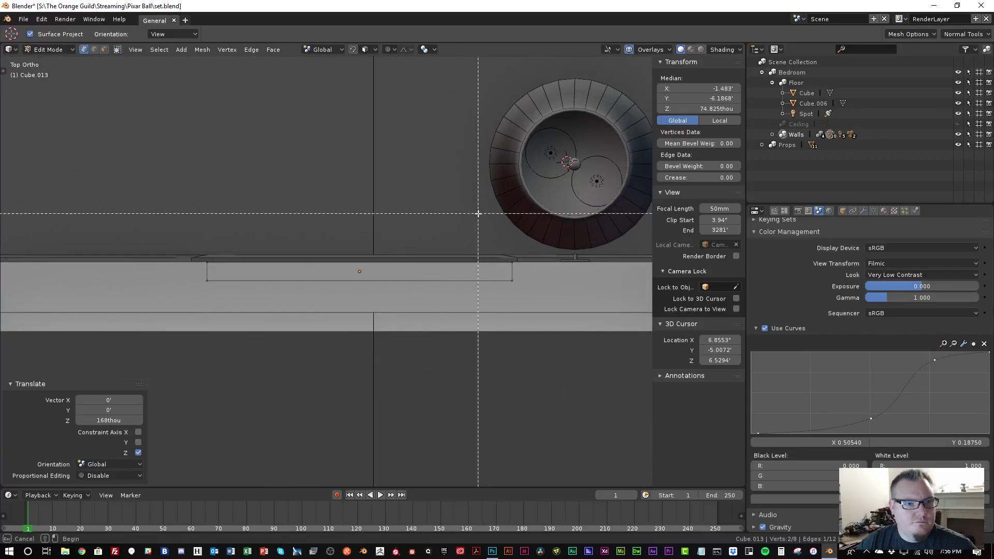
middle_drag(521, 266, 521, 295)
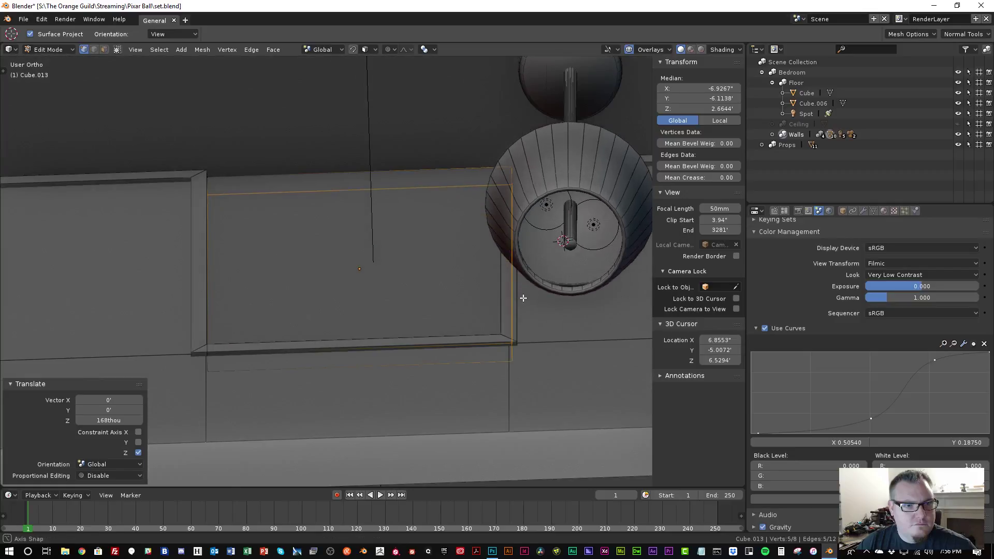
key(g)
key(x)
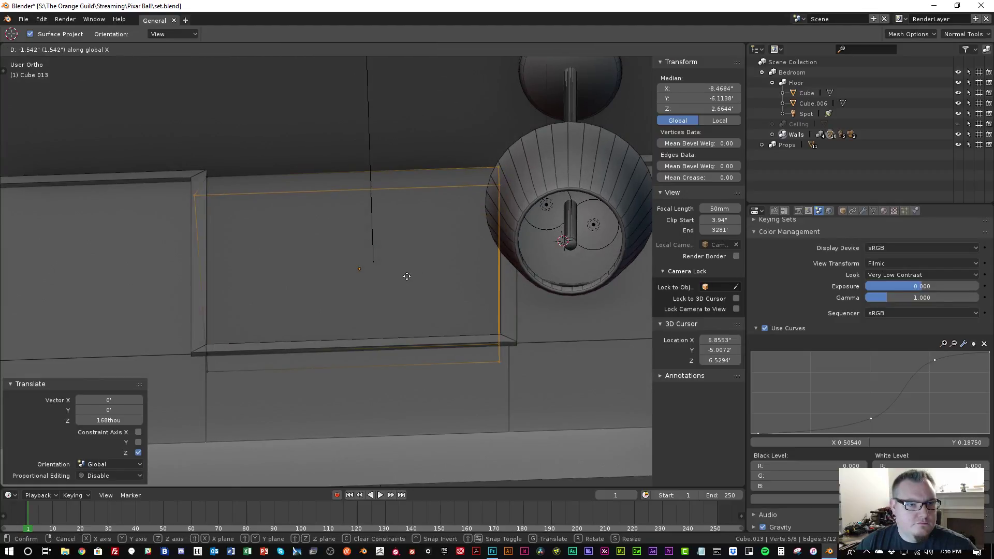
click(414, 275)
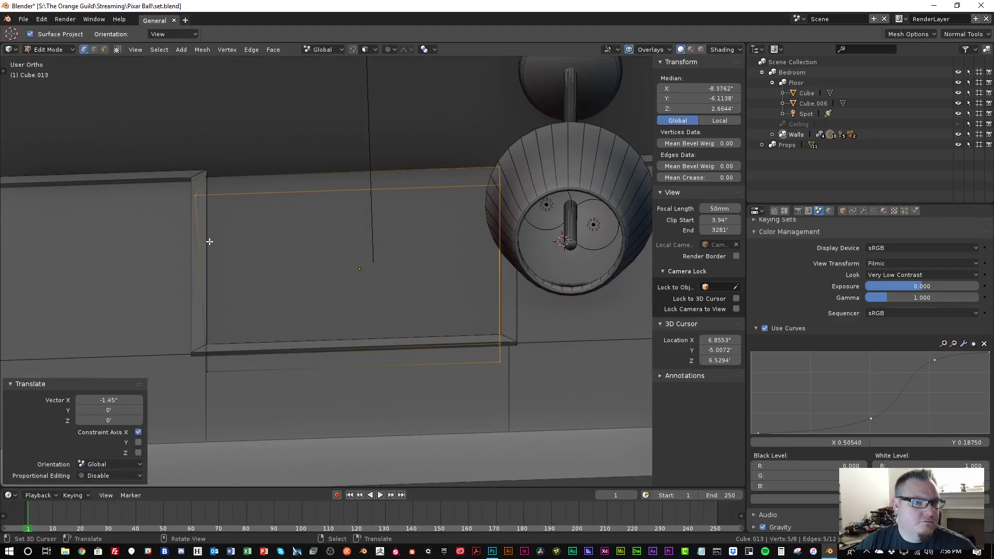
key(ctrl+z)
Deselect the stray far-side vertex and move the door's four lamp-side vertices -1.35 in along X
key(b)
middle_drag(182, 155, 252, 221)
key(b)
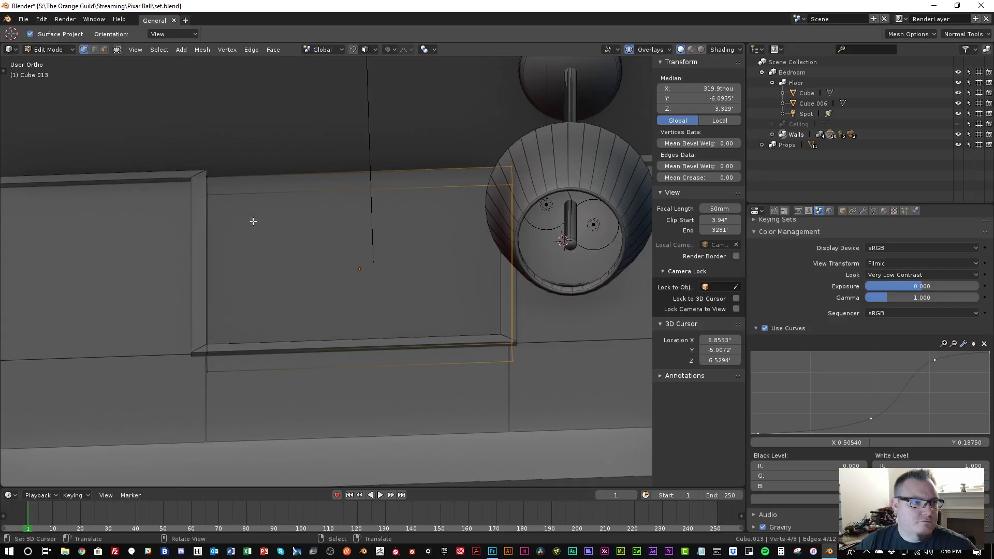
key(g)
key(x)
click(244, 268)
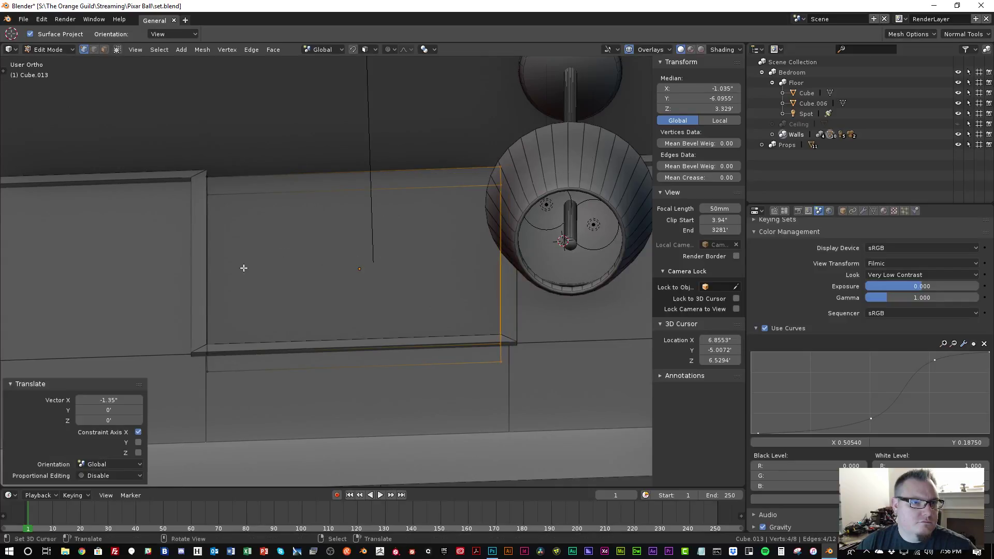
Box-select the door's corner-side vertices and examine their fit from above and from outside the wall
key(a)
key(b)
drag(140, 118, 321, 442)
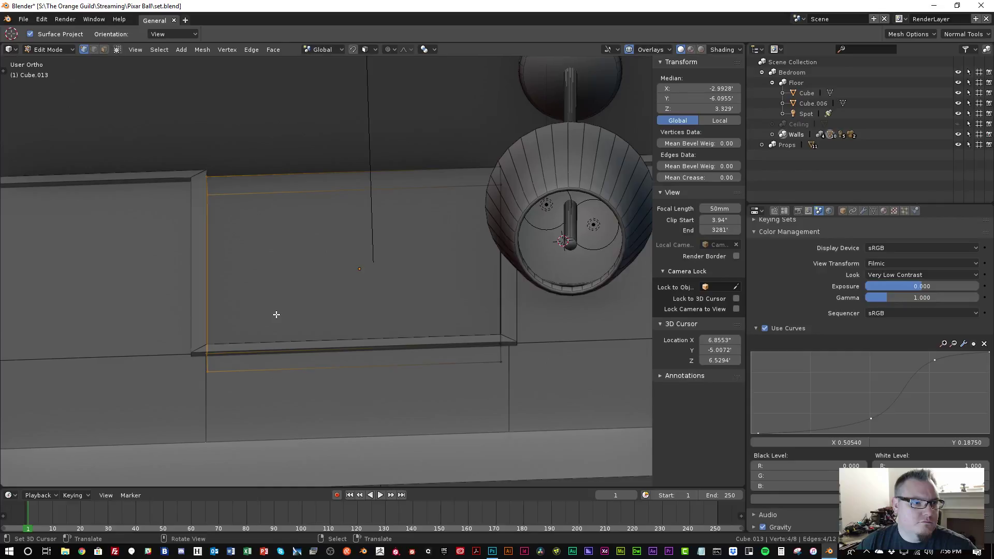
key(KP_7)
scroll(288, 298, up, 1)
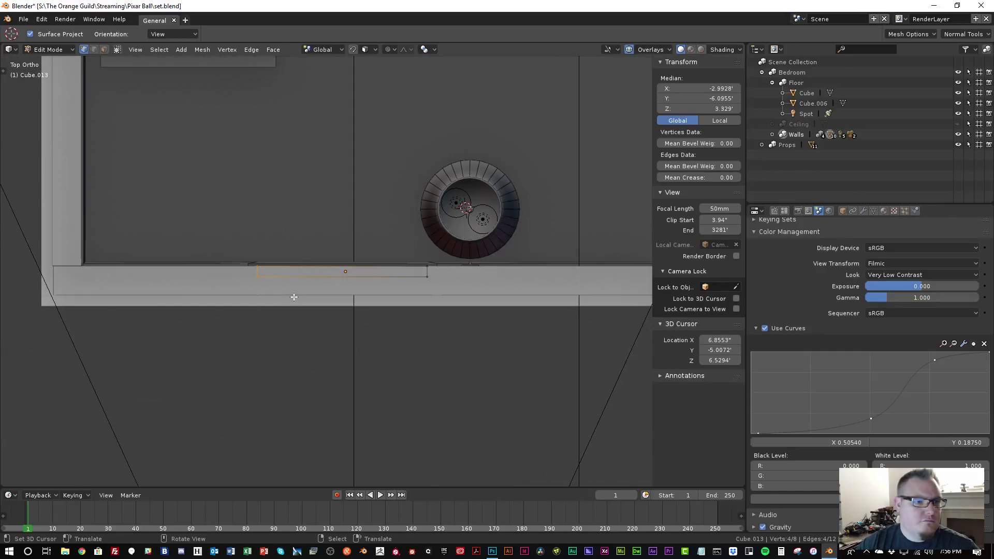
scroll(326, 293, up, 5)
key(KP_5)
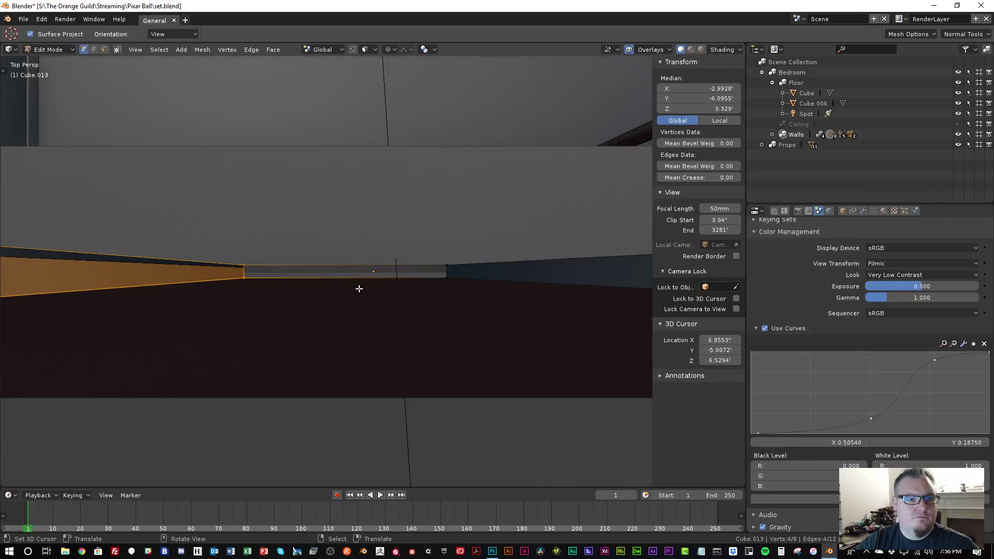
key(KP_5)
middle_drag(359, 288, 384, 282)
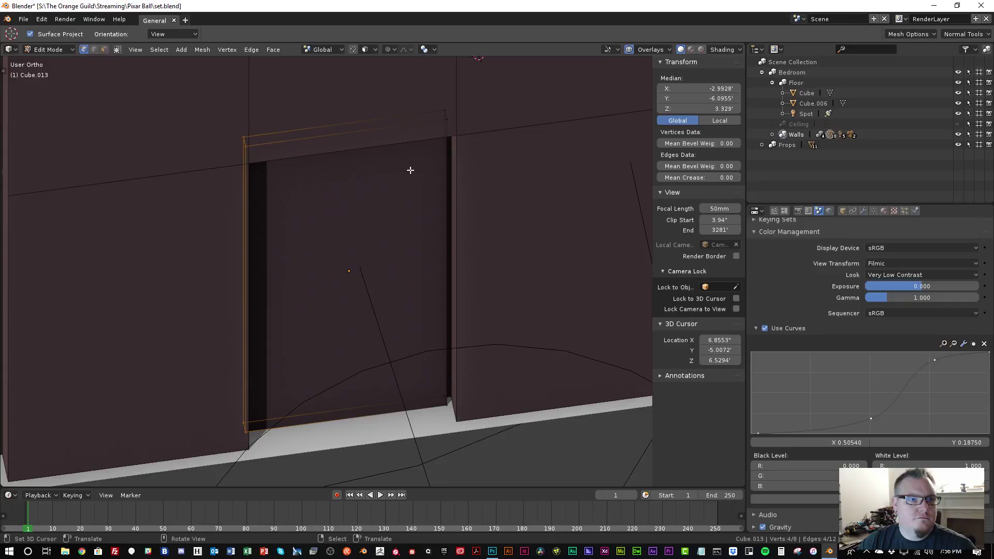
Box-select the door's lamp-side vertices, move them 0.91 in along X toward the opening's edge, and return to Object Mode
key(a)
key(b)
drag(413, 81, 537, 498)
scroll(473, 353, up, 1)
key(g)
key(x)
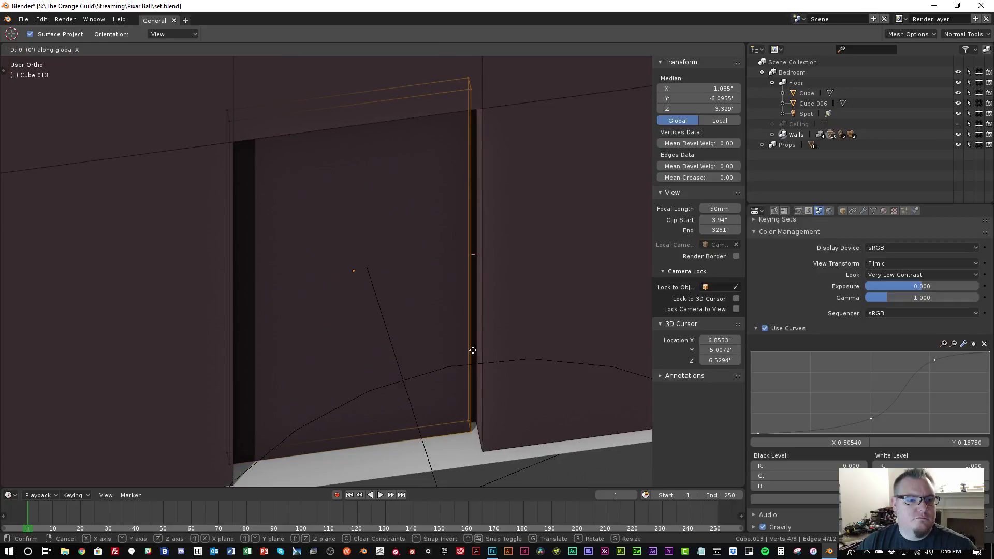
click(535, 339)
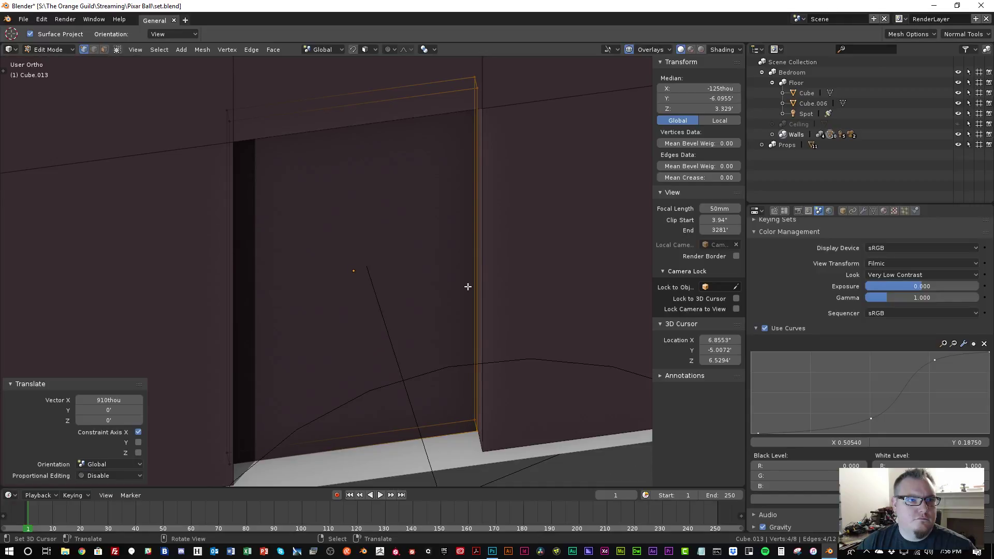
key(Tab)
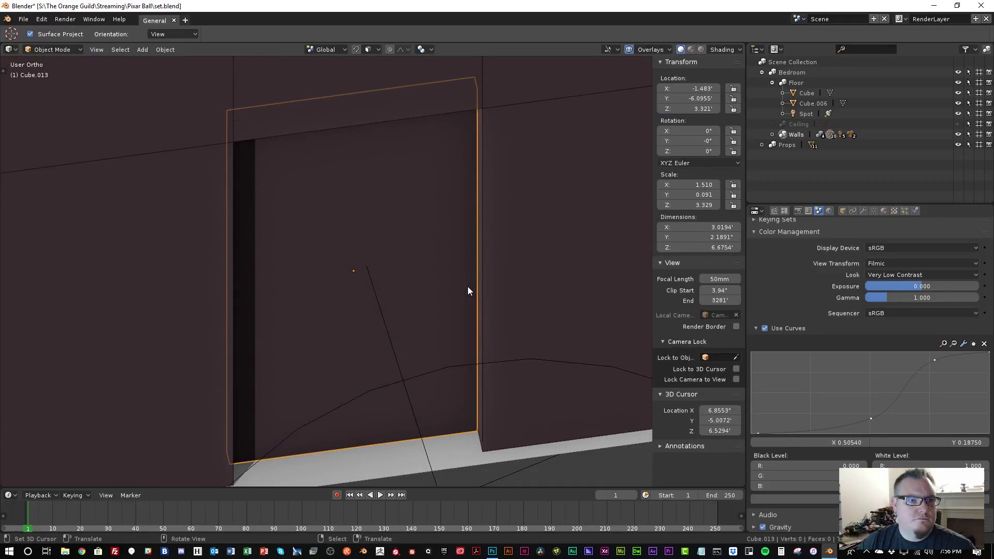
Reveal all hidden geometry of the door wall in Edit Mode and return to Object Mode
middle_drag(467, 287, 497, 306)
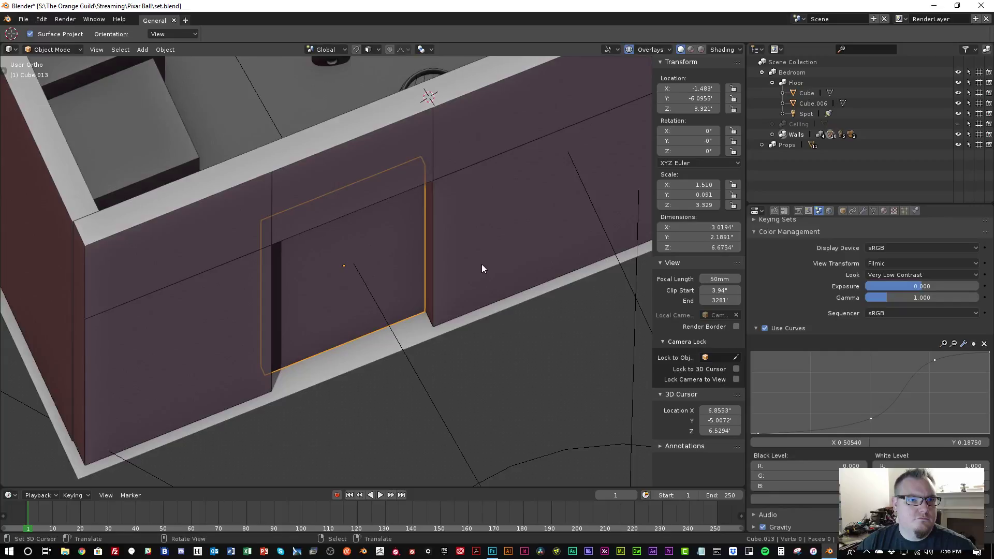
click(466, 275)
key(Tab)
middle_drag(470, 265, 496, 261)
scroll(440, 291, down, 3)
key(alt+h)
scroll(468, 256, up, 3)
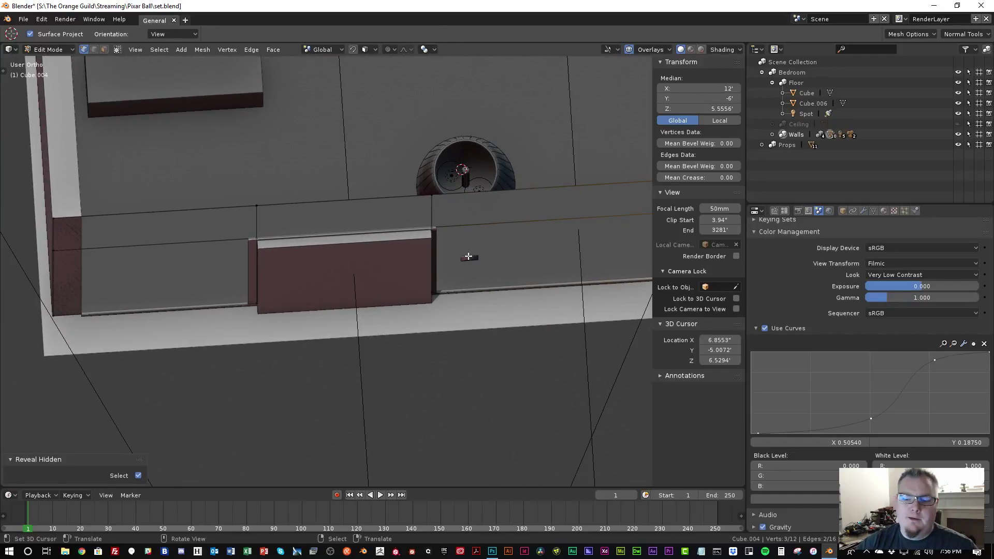
key(Tab)
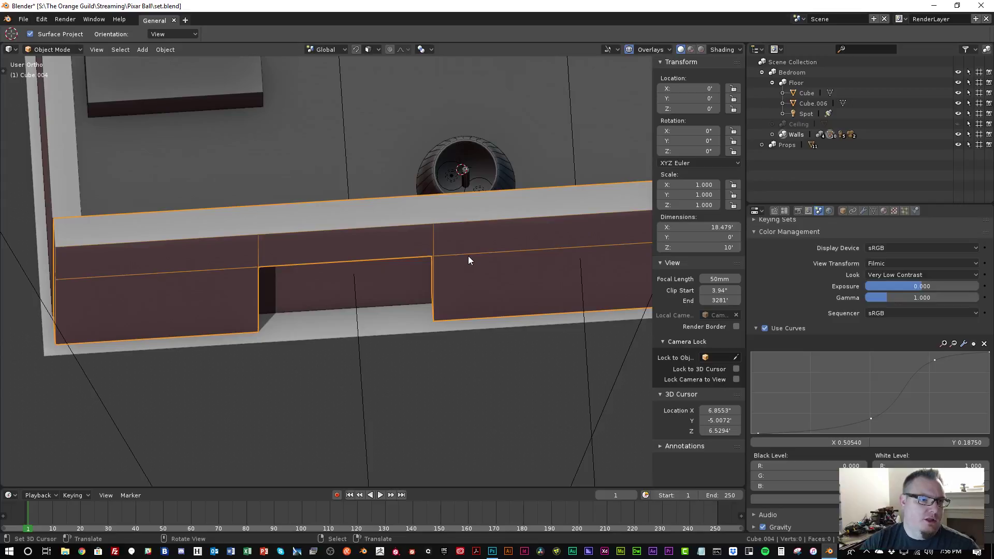
Duplicate the door slab in top wireframe view and place the copy -2.29 in along Y, behind the door
click(422, 310)
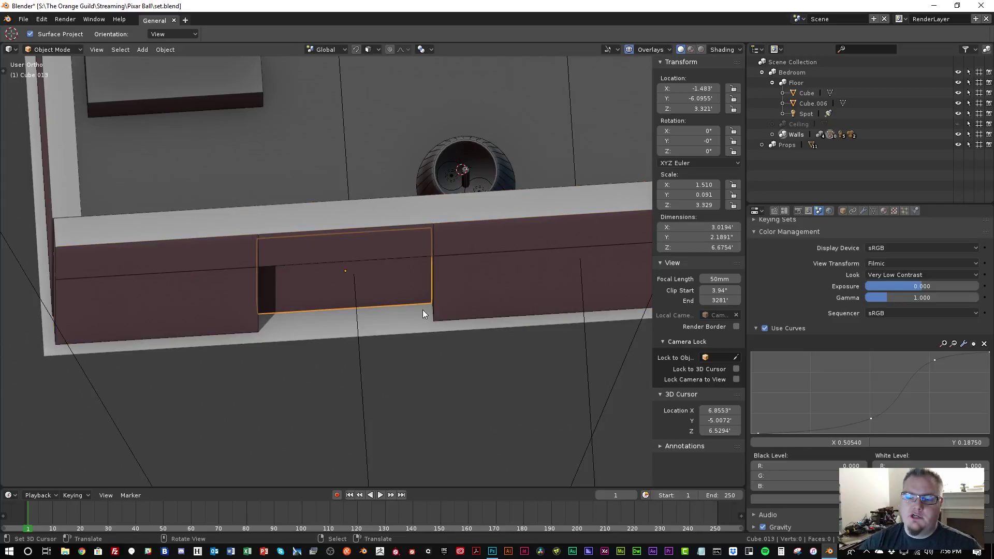
key(KP_7)
scroll(443, 291, up, 1)
key(z)
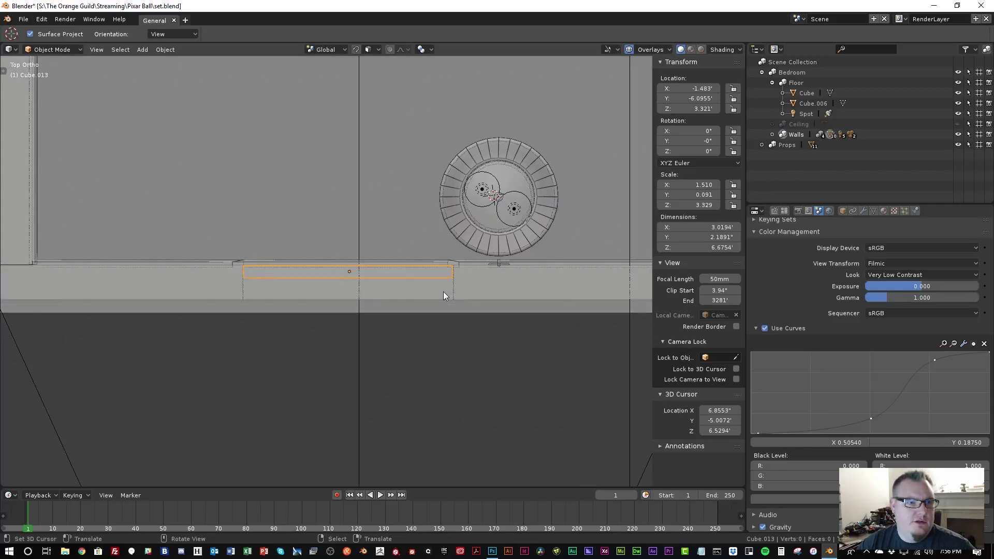
scroll(443, 292, up, 1)
key(shift+d)
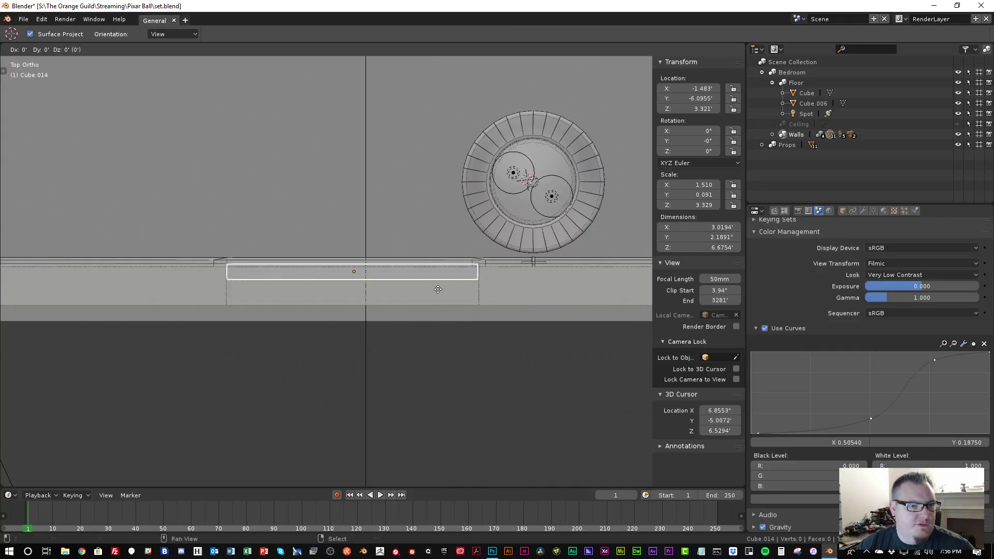
key(y)
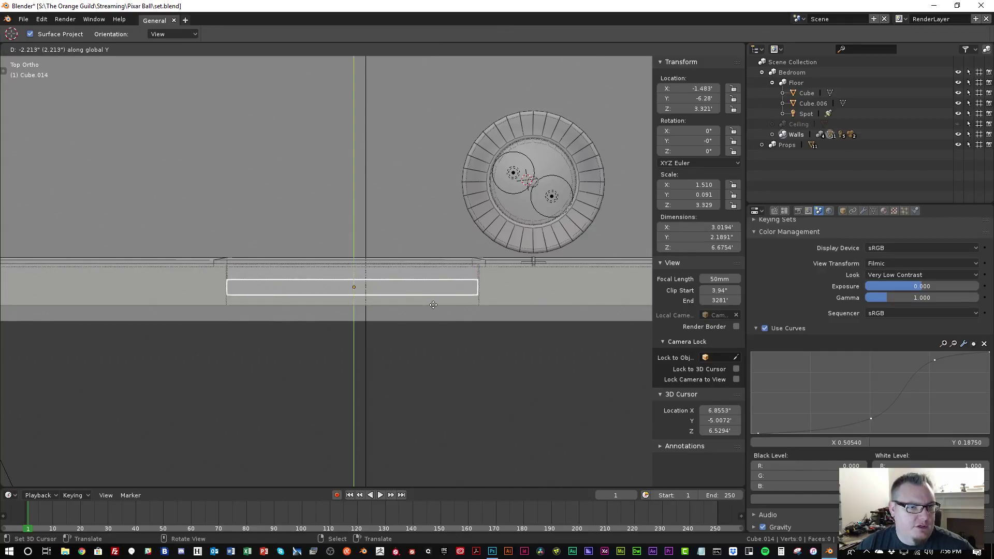
click(433, 305)
Scale the duplicated slab down along X to a strip about 0.948 in wide
key(s)
key(x)
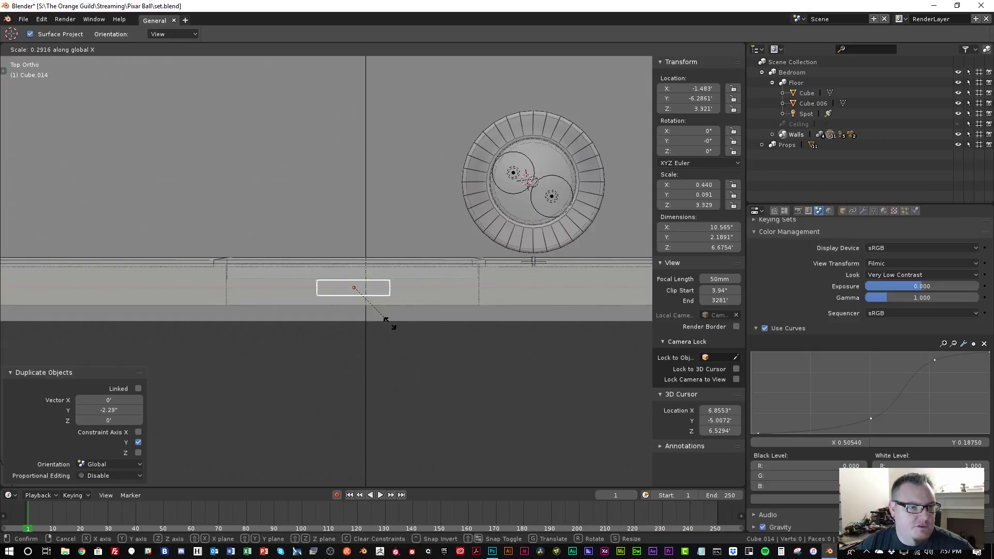
click(354, 302)
key(s)
key(x)
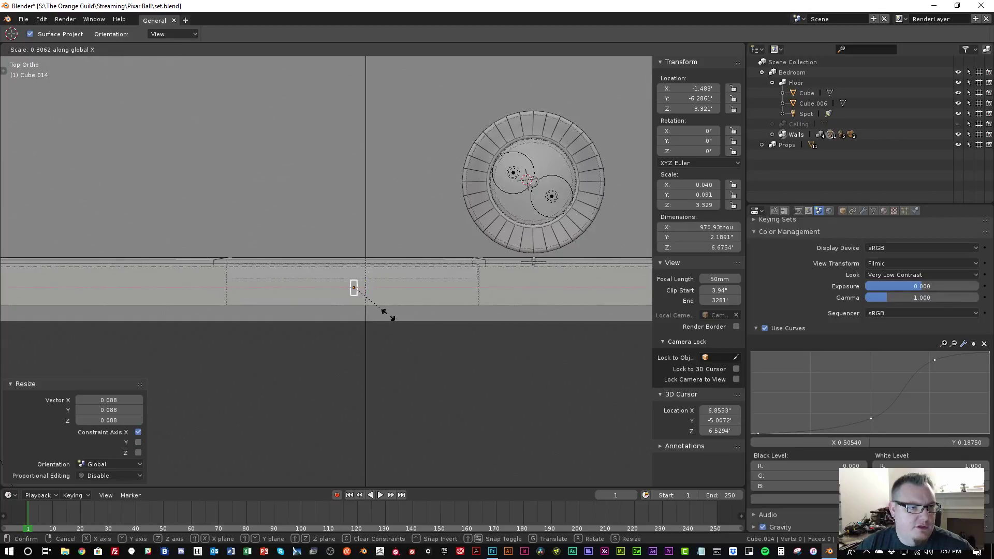
click(383, 307)
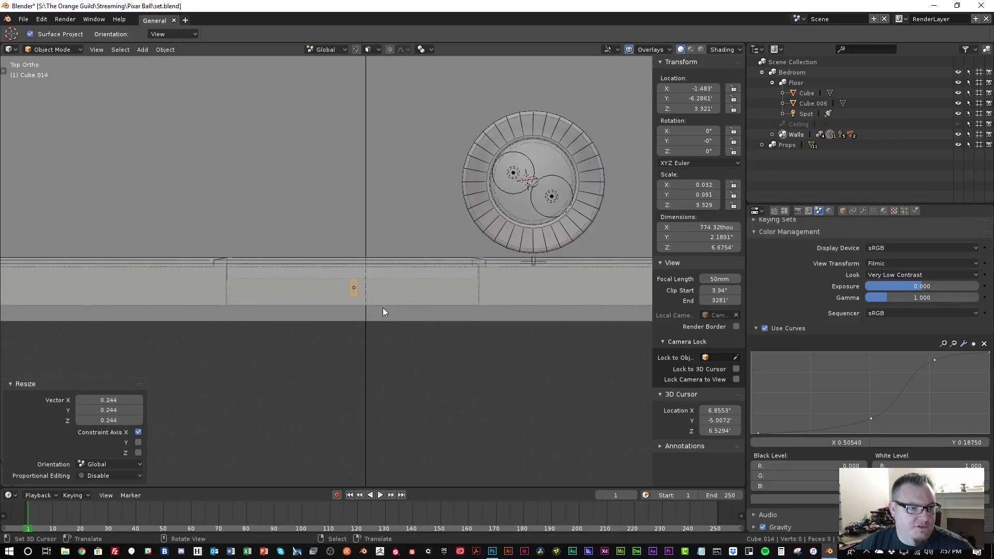
key(s)
key(x)
click(389, 311)
Move the strip 1.49 ft along X onto the opening's lamp-side edge and about 0.069 in along Y
key(g)
key(x)
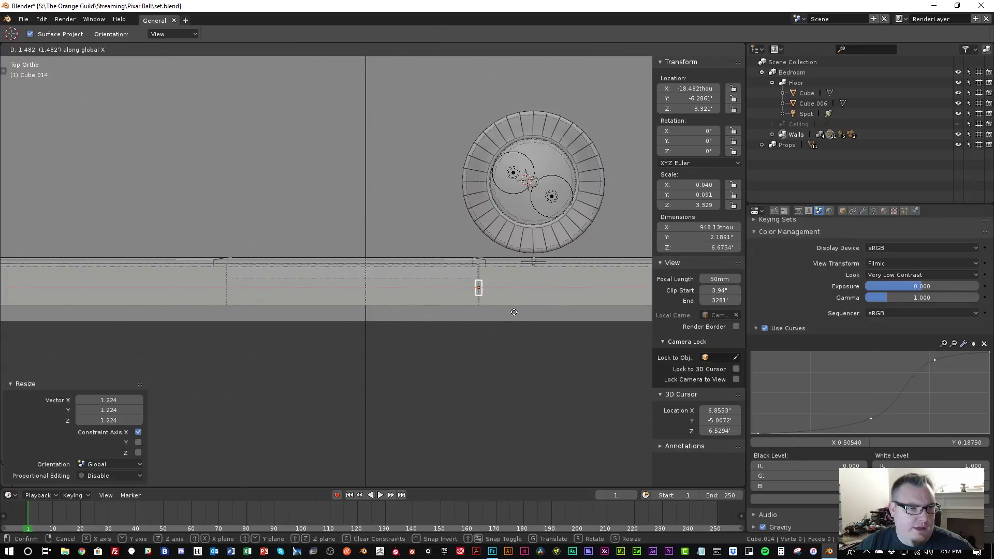
click(514, 316)
scroll(531, 313, up, 4)
shift+middle_drag(563, 299, 179, 286)
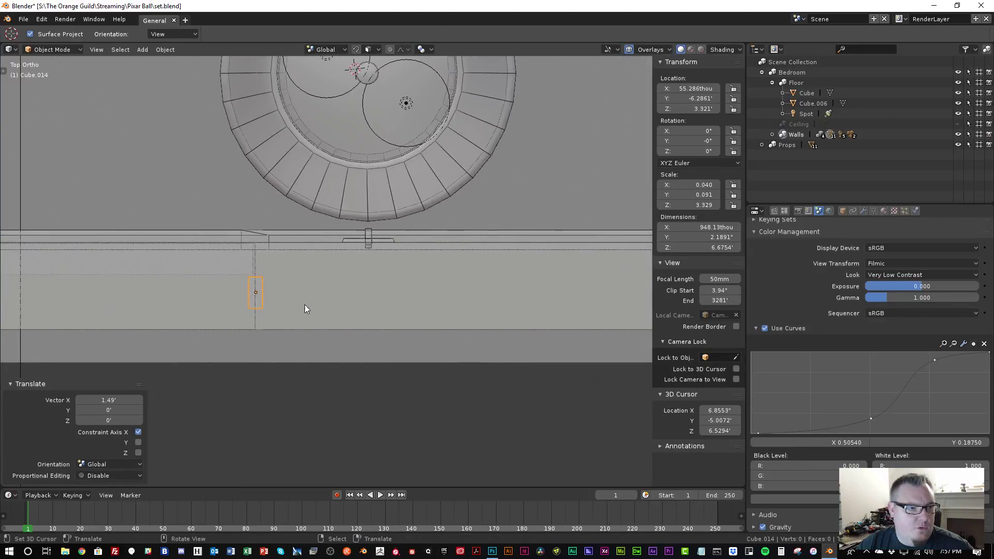
scroll(237, 314, up, 4)
shift+middle_drag(253, 358, 399, 323)
key(g)
key(y)
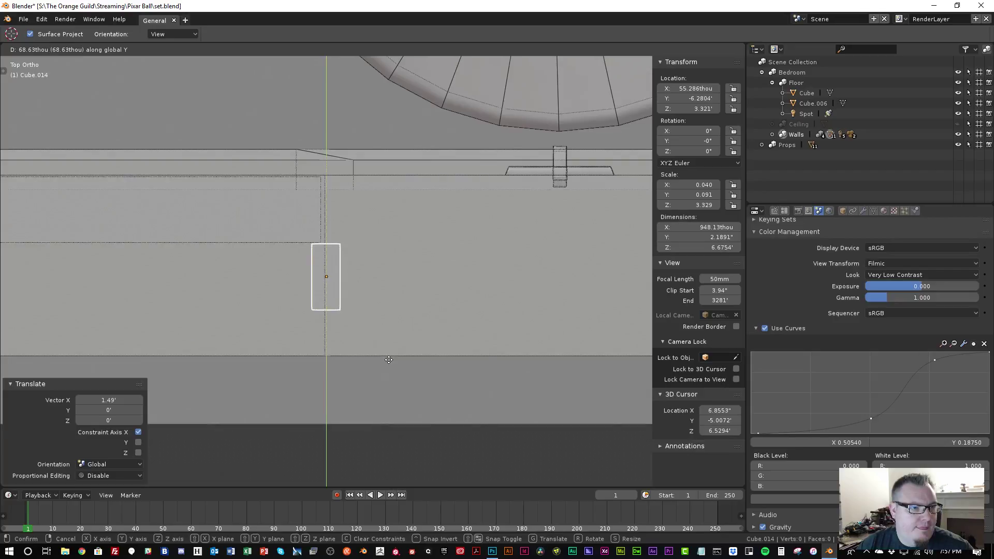
click(382, 374)
Scale the strip by 0.839 along Y and move it about 0.189 in along Y against the door's outer face
key(s)
key(x)
key(y)
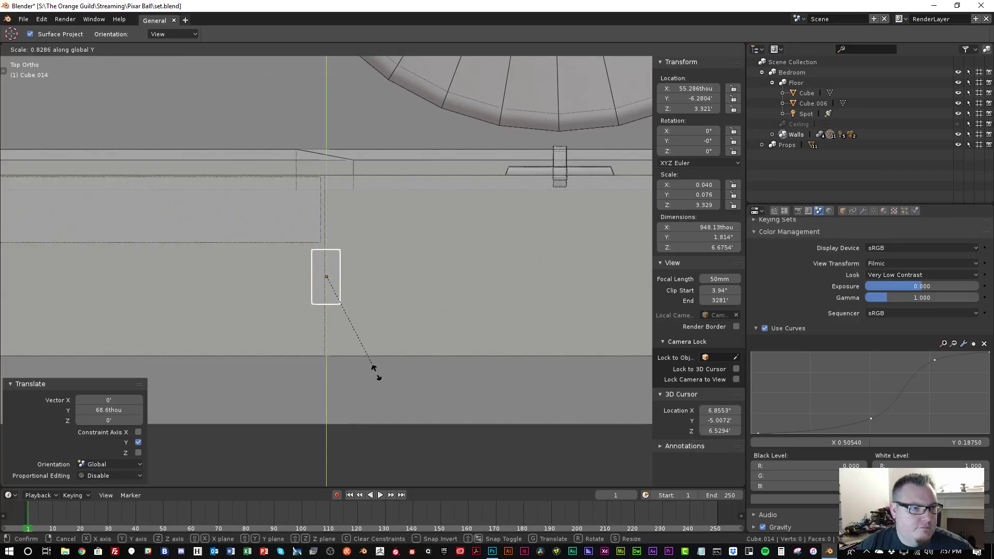
click(377, 374)
key(g)
key(y)
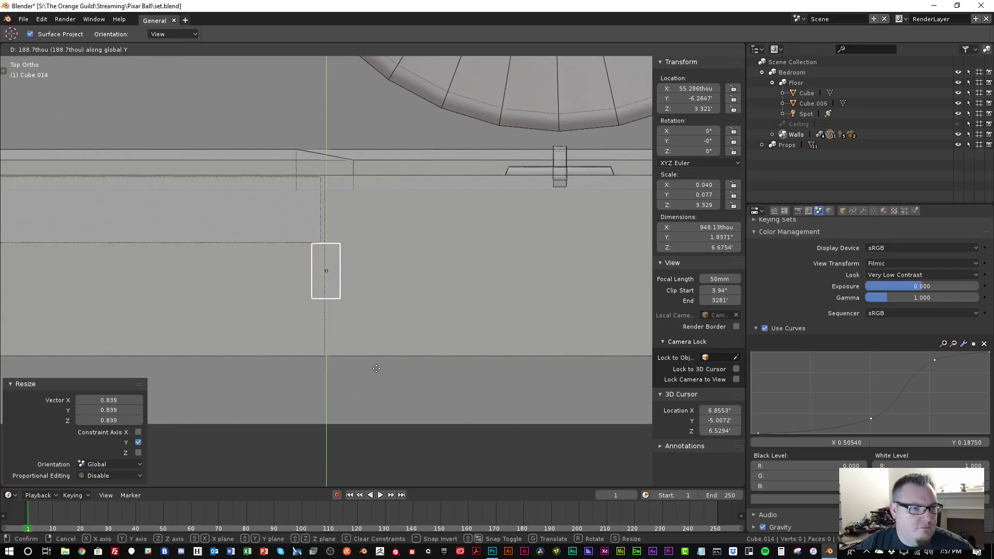
click(377, 368)
In Edit Mode, duplicate the whole strip -2.97 ft along X to the opening's opposite side
key(Tab)
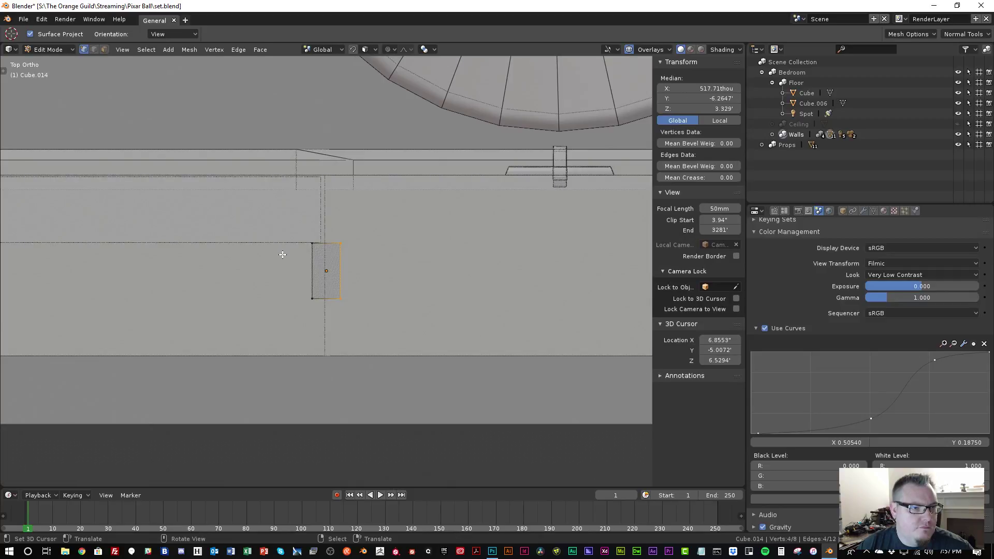
scroll(284, 258, down, 9)
key(a)
shift+middle_drag(255, 289, 368, 290)
key(shift+d)
key(x)
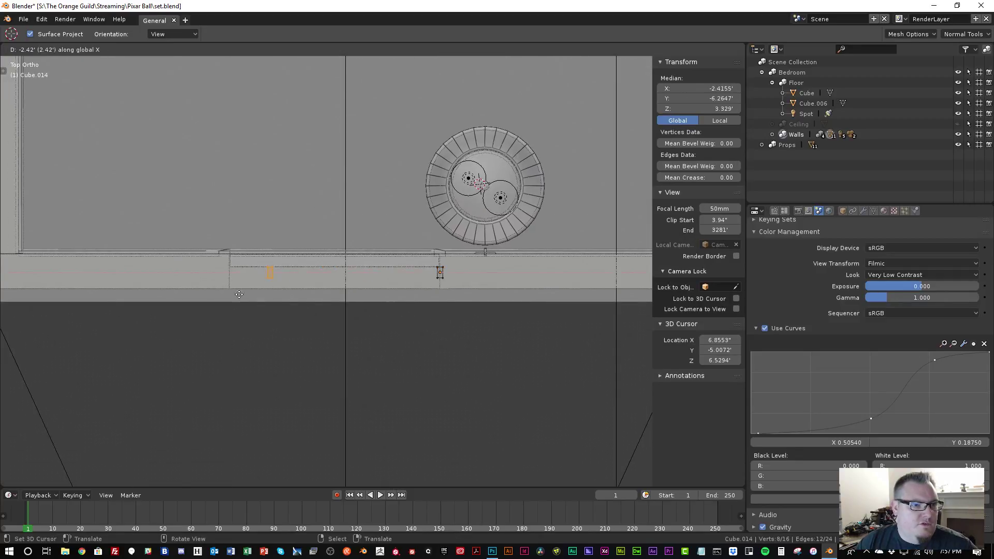
click(205, 296)
Move the copied strip -0.466 in along X to straddle the opening's edge, and return to Object Mode
scroll(205, 296, up, 6)
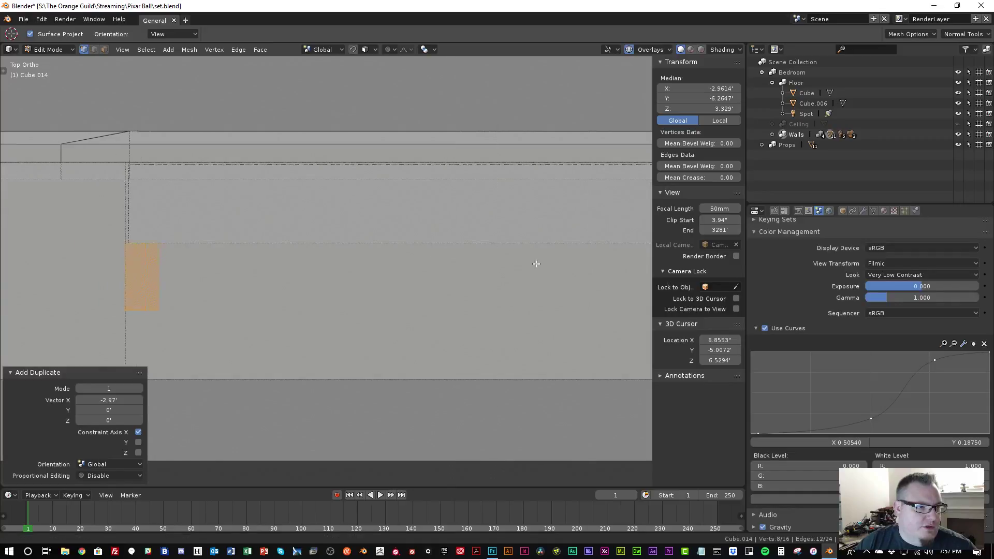
shift+middle_drag(167, 269, 314, 269)
key(g)
key(x)
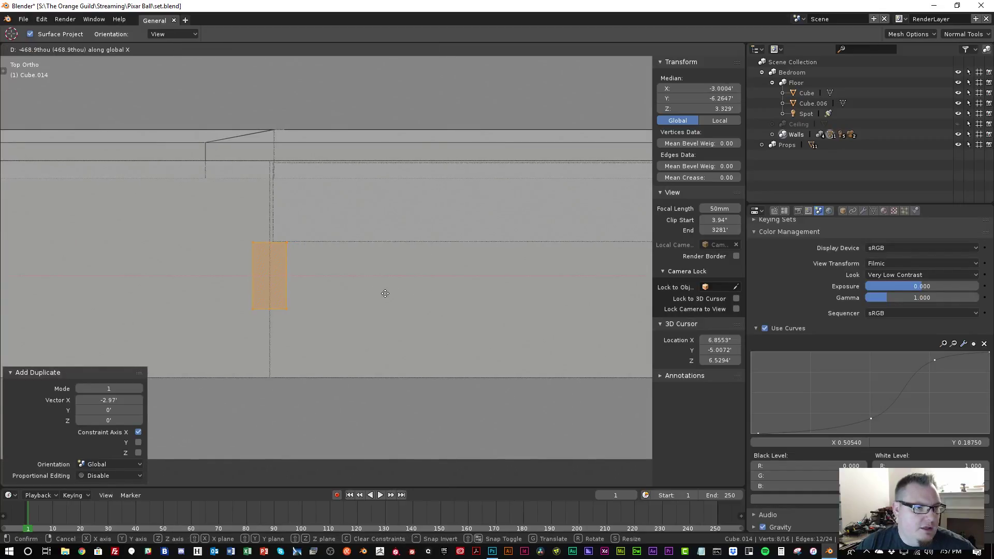
click(385, 294)
scroll(383, 293, down, 6)
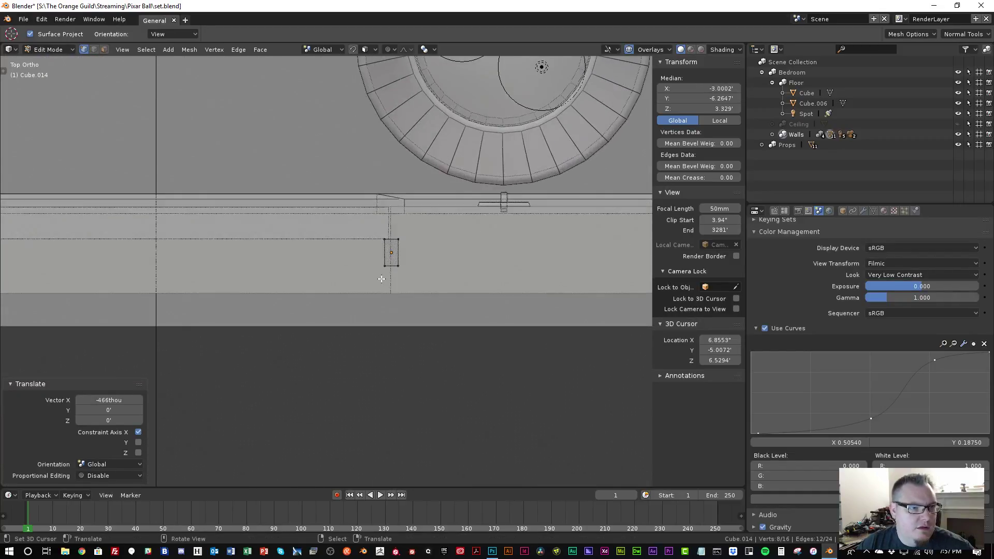
key(Tab)
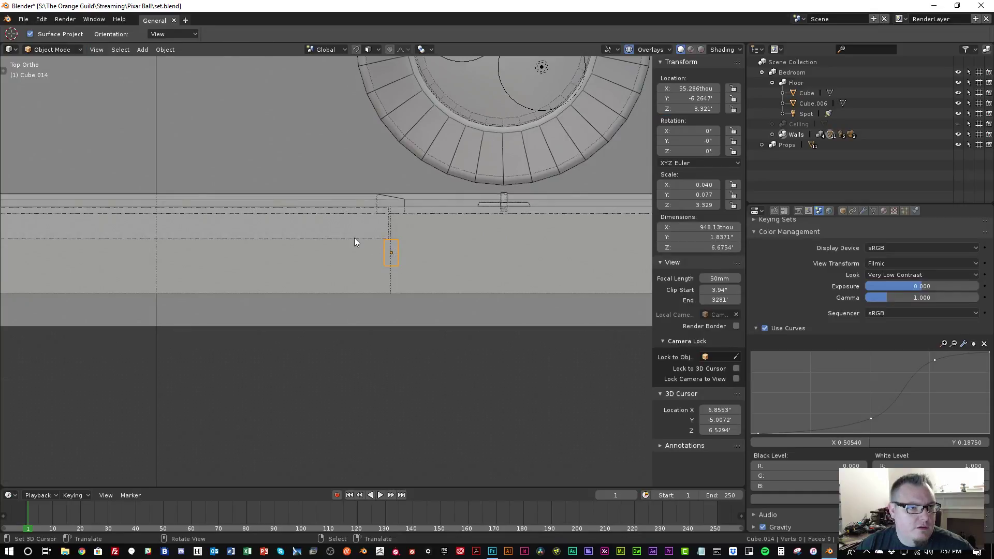
In the door's Edit Mode, box-select its lamp-side vertices and move them 0.12 in along X to the opening's edge
click(355, 238)
click(364, 243)
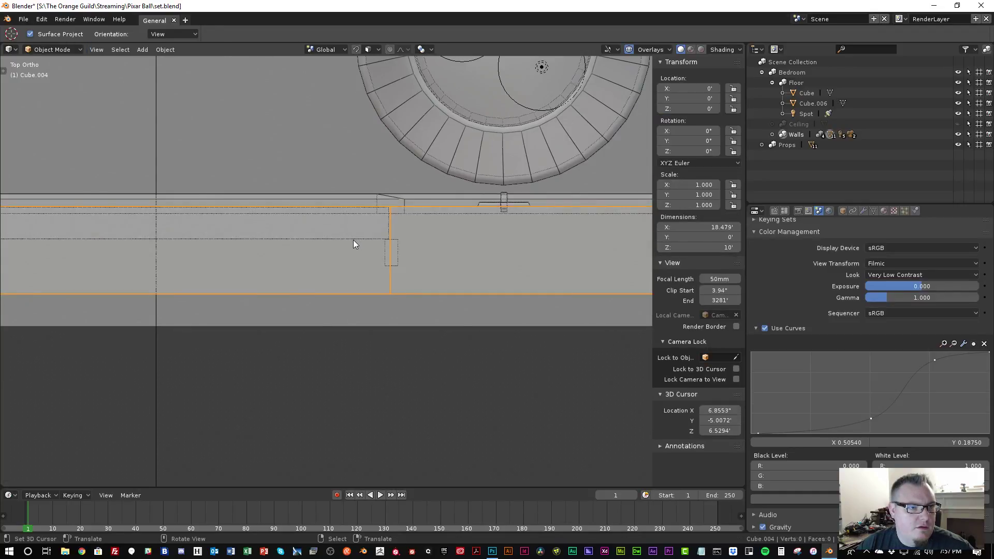
middle_drag(346, 241, 341, 252)
key(Tab)
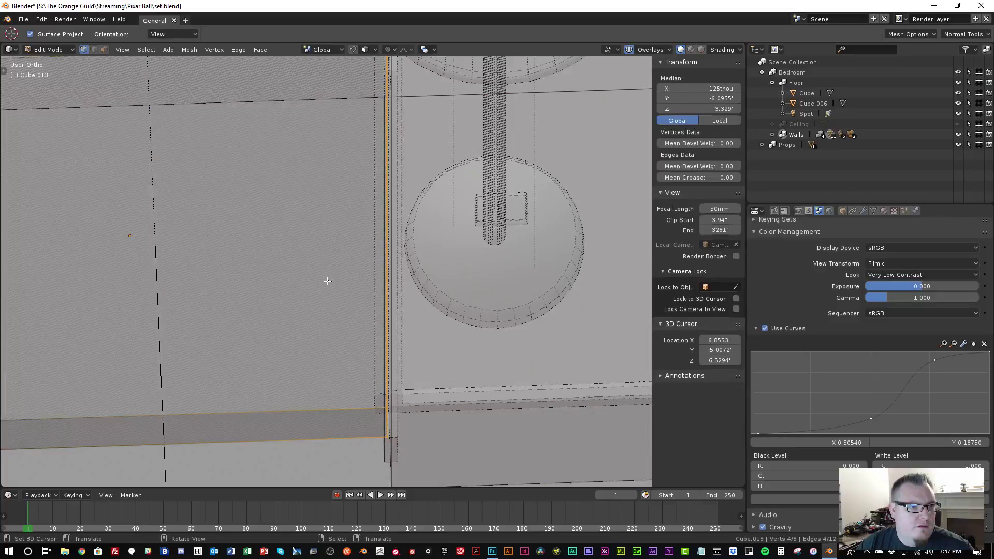
key(KP_7)
scroll(339, 222, up, 1)
key(a)
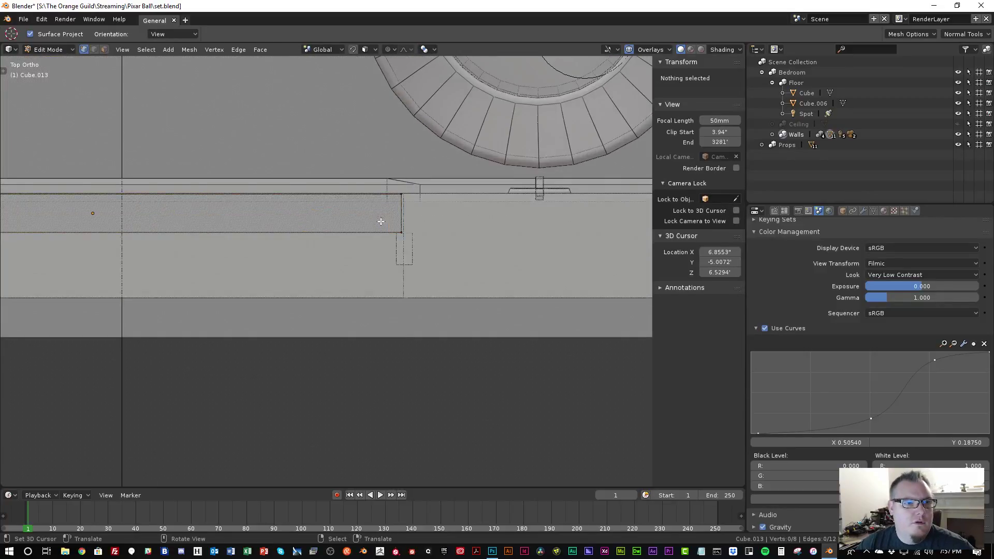
key(b)
drag(354, 167, 444, 283)
scroll(444, 283, up, 6)
key(g)
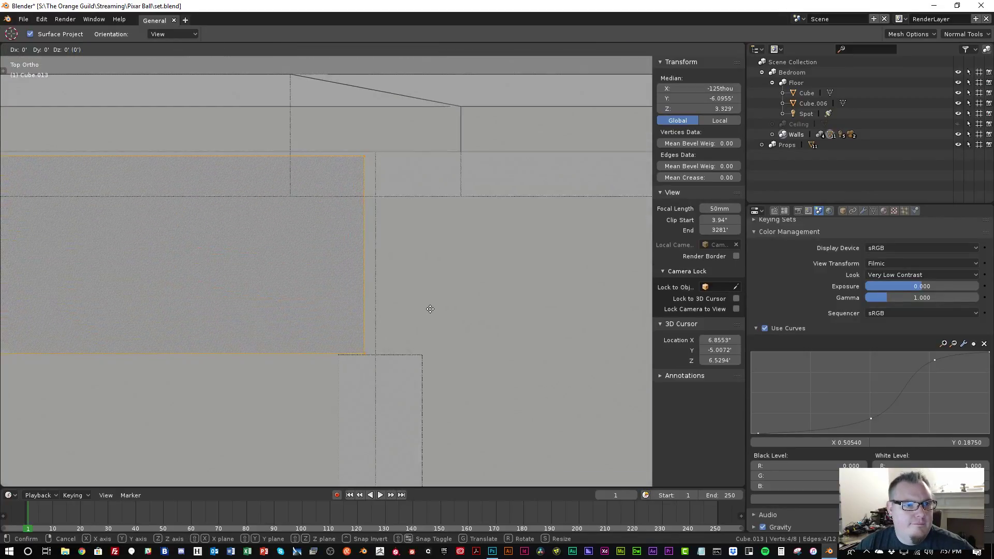
key(x)
click(492, 313)
Box-select the door's vertices on the side away from the lamp, move them along X to the opening's edge, and return to Object Mode
scroll(382, 304, down, 10)
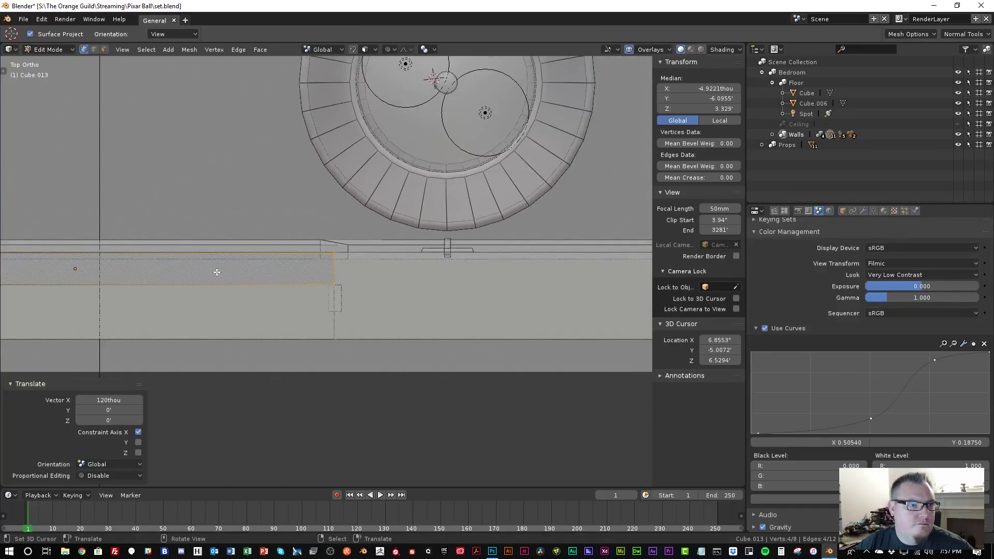
shift+middle_drag(216, 271, 36, 277)
scroll(271, 277, up, 5)
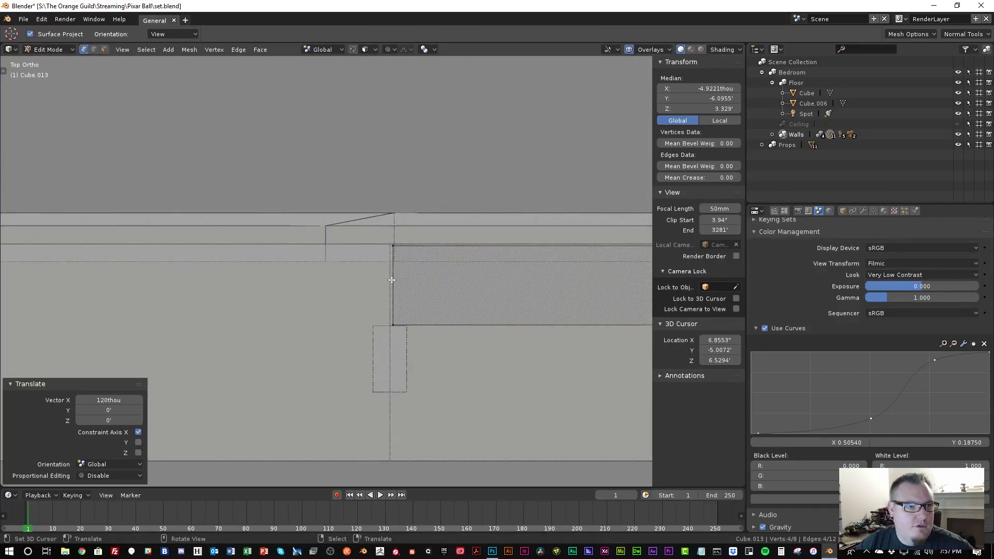
key(a)
key(b)
drag(386, 236, 437, 387)
scroll(398, 305, up, 3)
key(g)
key(x)
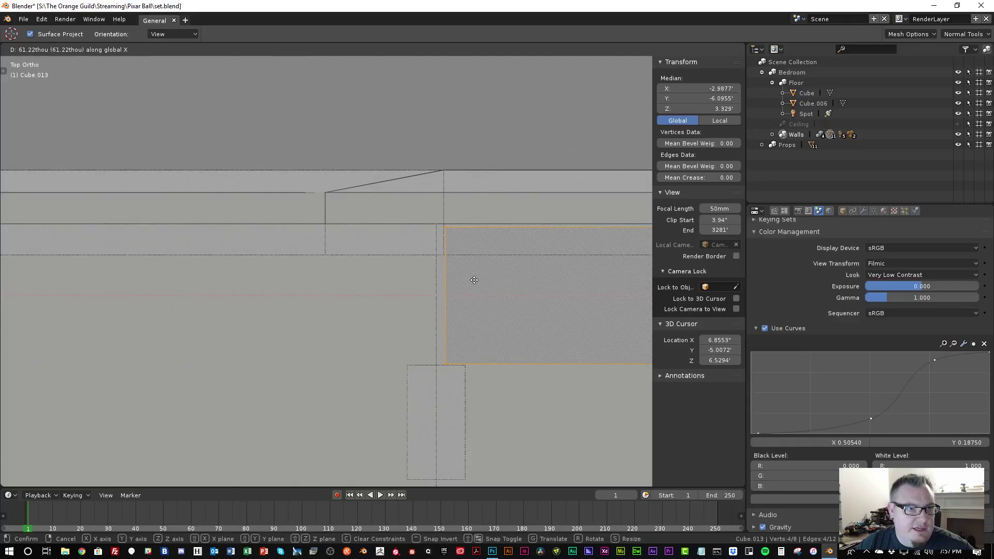
click(397, 279)
scroll(437, 296, down, 4)
key(alt+a)
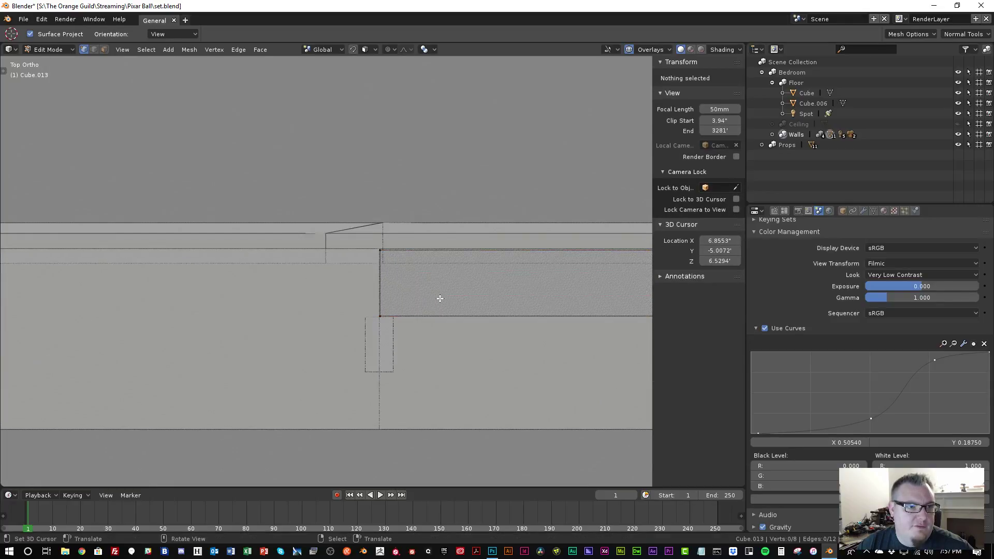
key(Tab)
Turn off the see-through shading and examine the door's fit in the opening from outside and inside the room
scroll(421, 294, down, 3)
middle_drag(420, 293, 378, 232)
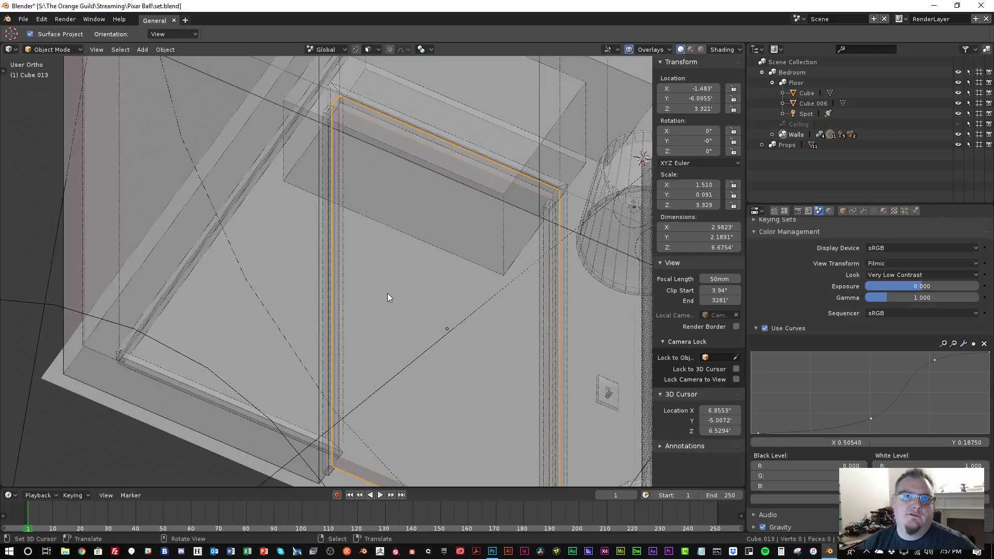
scroll(387, 293, down, 3)
middle_drag(346, 357, 344, 361)
key(z)
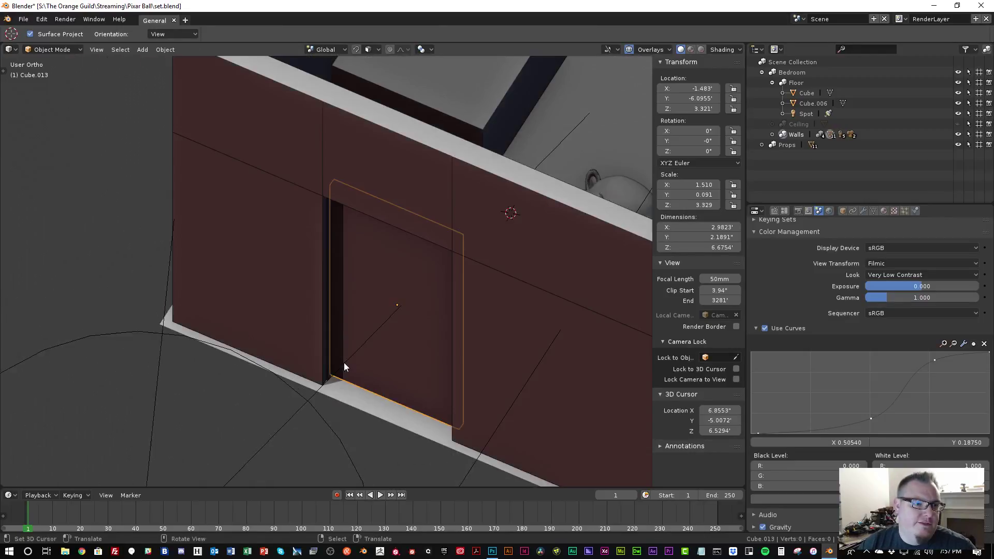
middle_drag(353, 311, 189, 324)
scroll(365, 282, up, 4)
shift+middle_drag(223, 281, 387, 222)
click(422, 185)
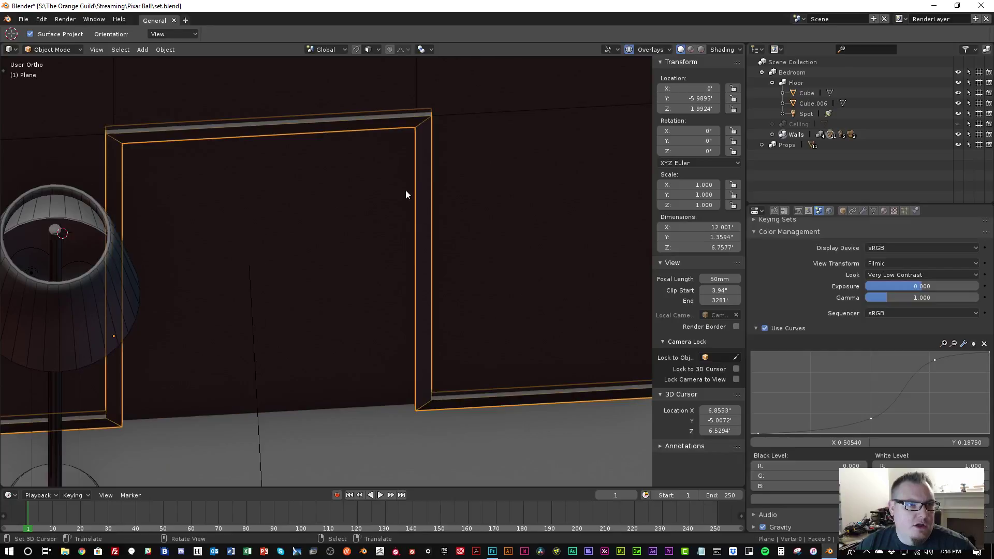
In the door's Edit Mode, select the room-side vertical edge farthest from the lamp, snap the 3D cursor to it, and return to Object Mode
click(328, 329)
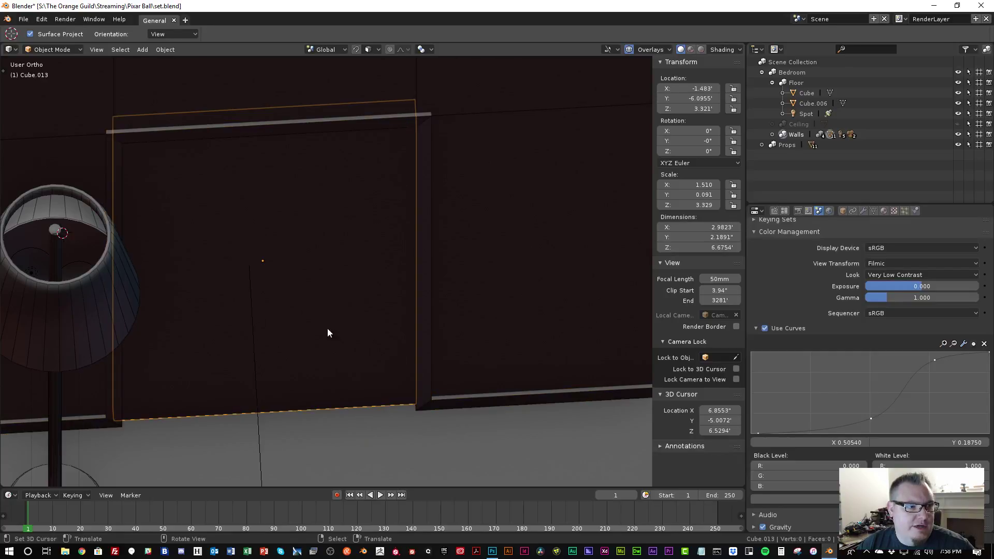
key(Tab)
middle_drag(414, 140, 460, 153)
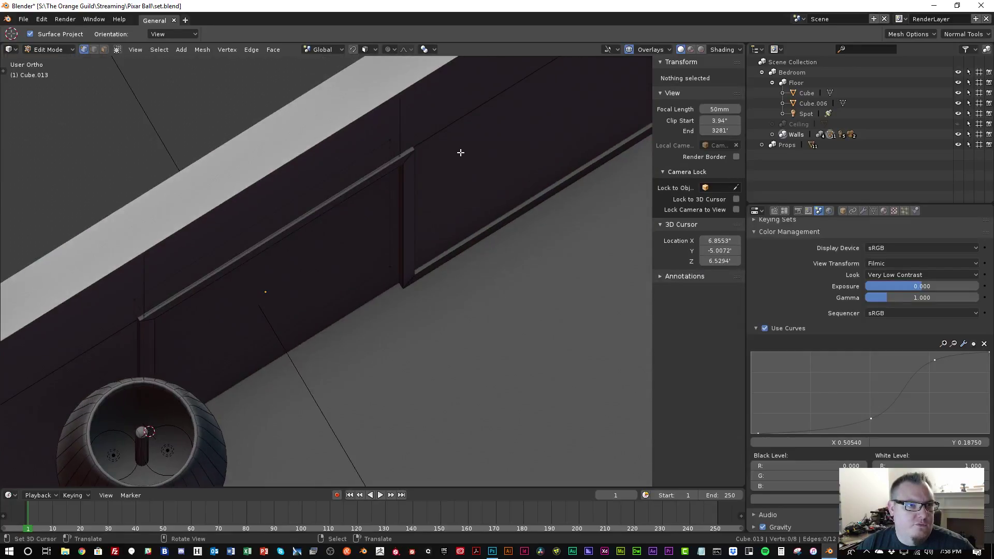
click(404, 161)
shift+click(401, 286)
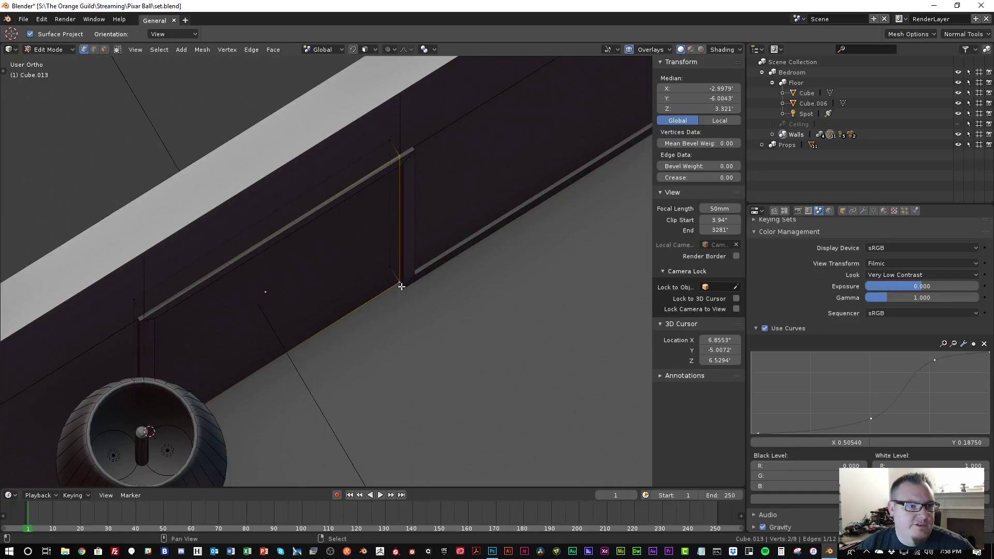
key(shift+s)
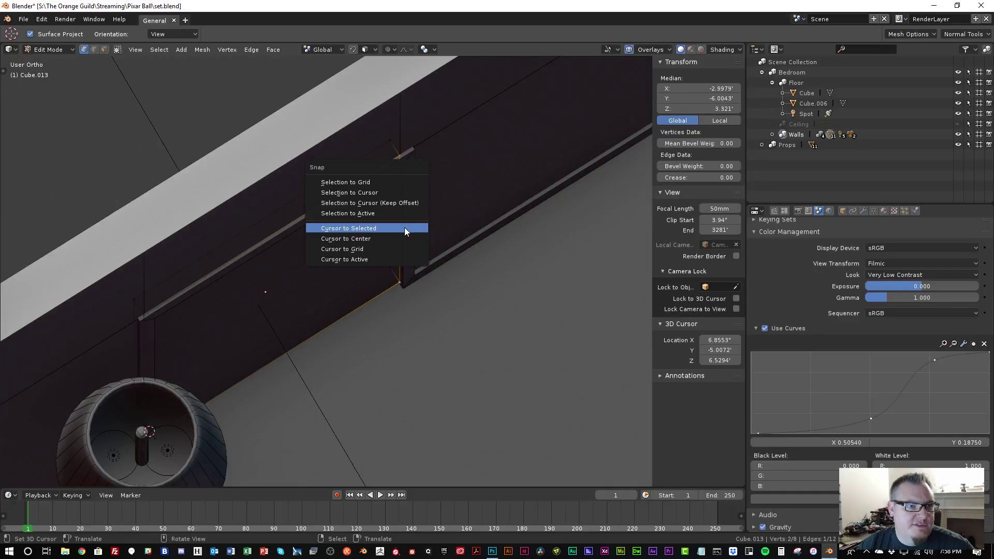
click(405, 228)
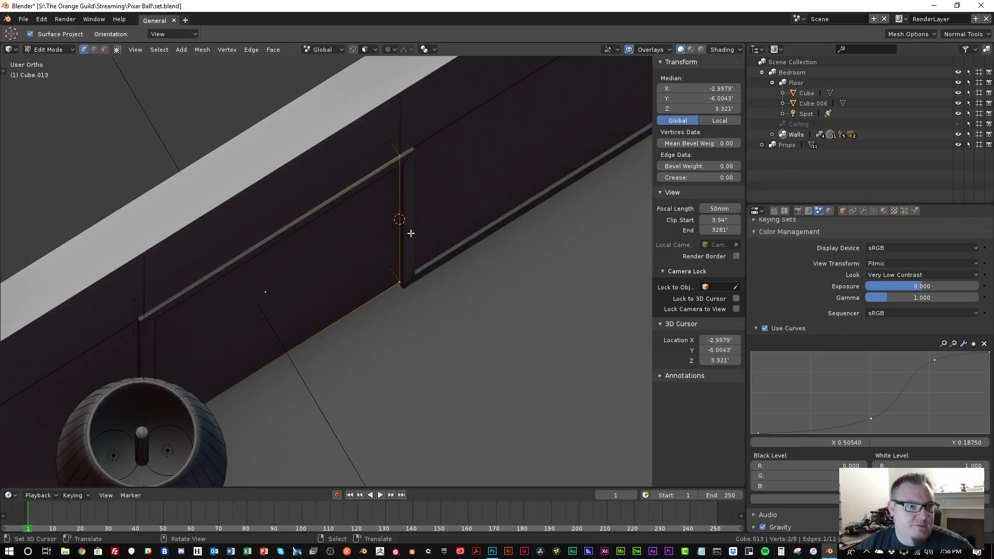
middle_drag(386, 258, 382, 231)
key(Tab)
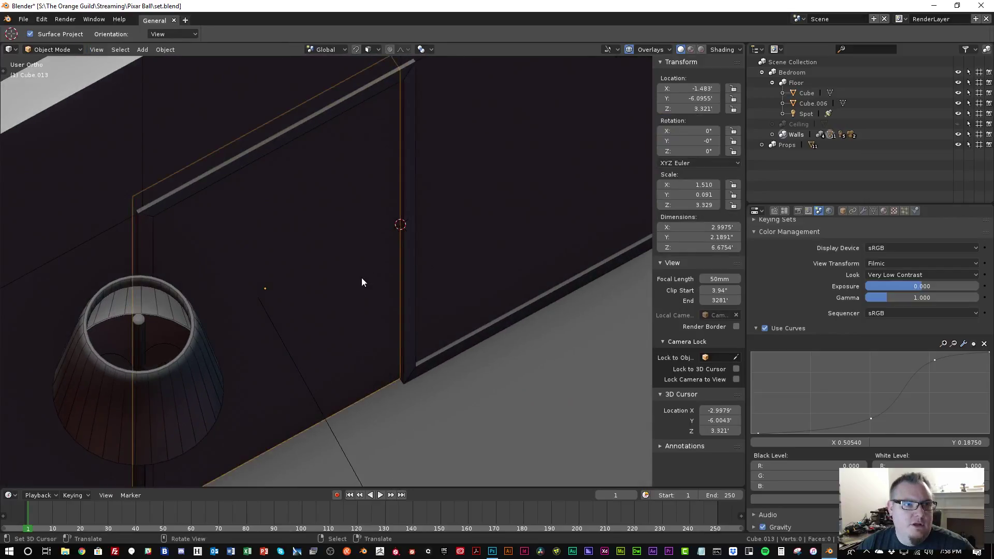
Set the door's origin to the 3D cursor on its hinge edge
key(space)
click(368, 251)
text(set)
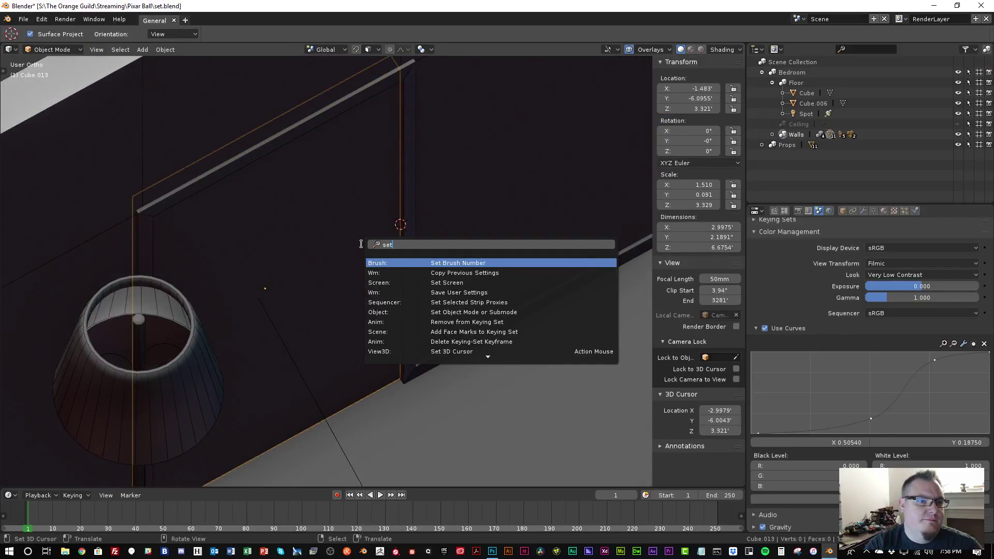
text( origin)
key(Return)
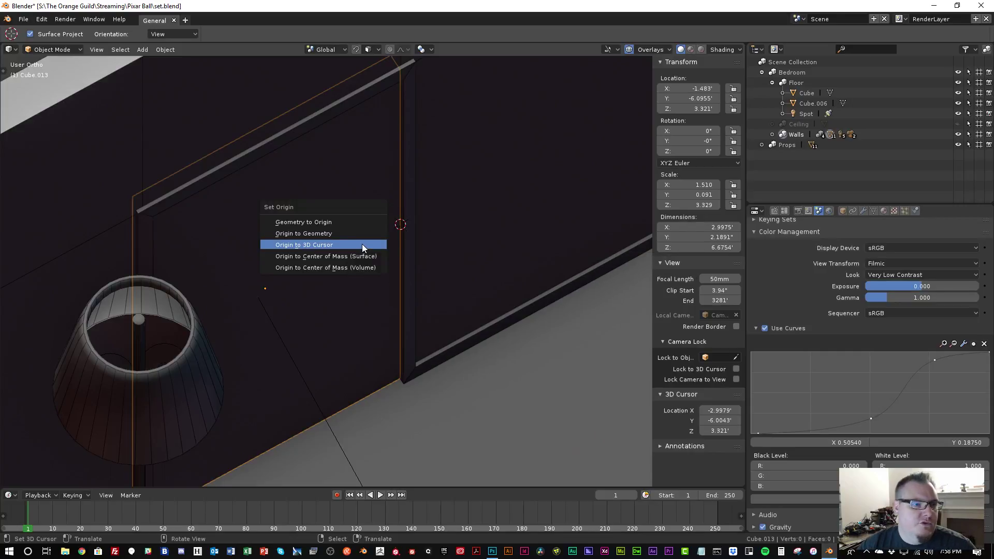
click(361, 244)
Try swinging the door into the room around Z from its new hinge origin
middle_drag(312, 291, 368, 332)
key(r)
key(z)
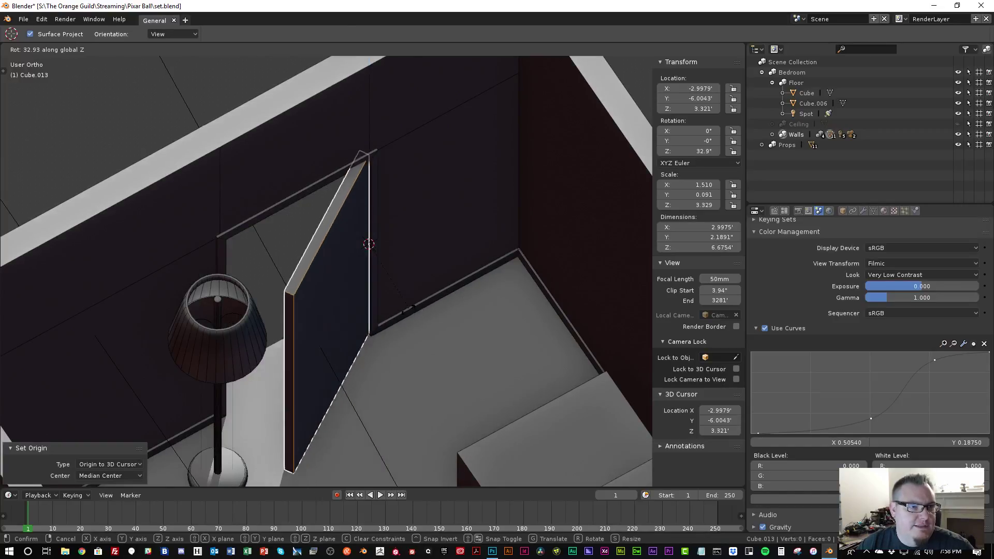
right_click(376, 311)
From the top view, rotate the door 165° around Z so it swings open into the room
middle_drag(374, 312, 341, 261)
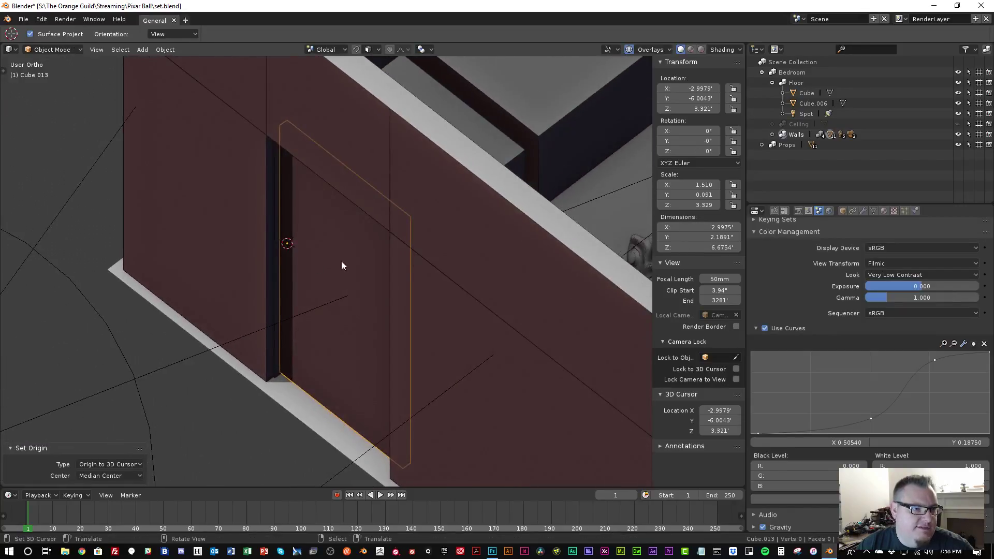
scroll(341, 261, up, 5)
scroll(309, 180, down, 1)
shift+middle_drag(313, 180, 399, 327)
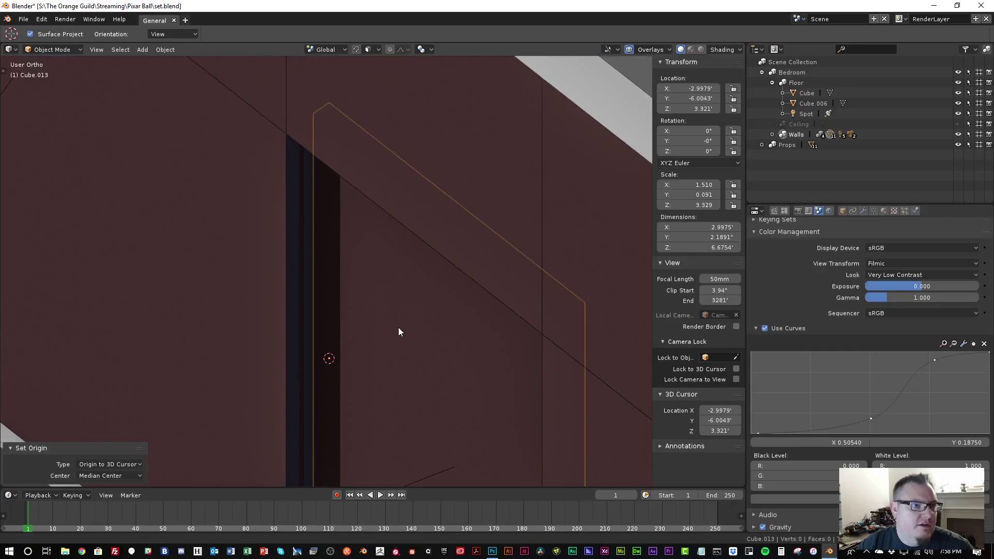
key(KP_7)
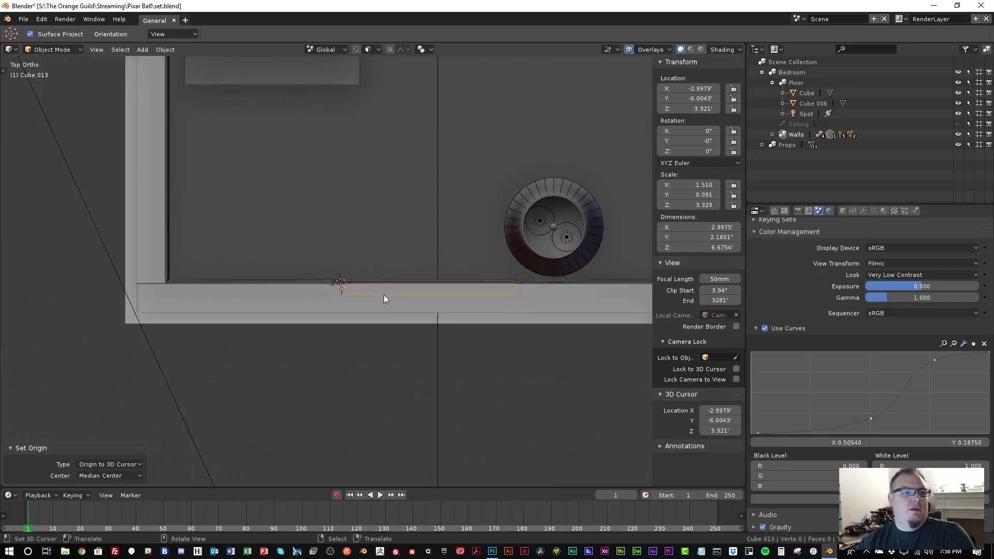
scroll(383, 299, down, 2)
key(r)
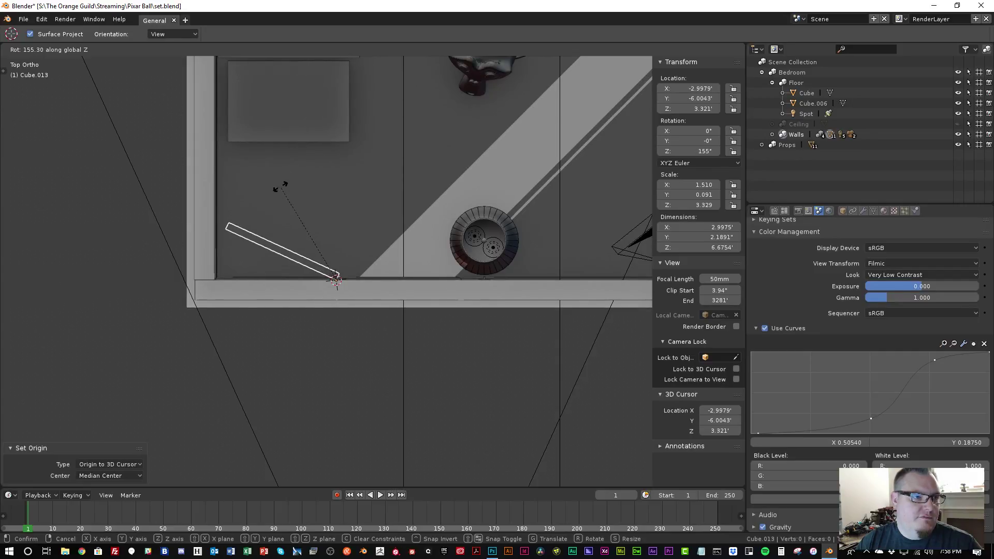
click(271, 205)
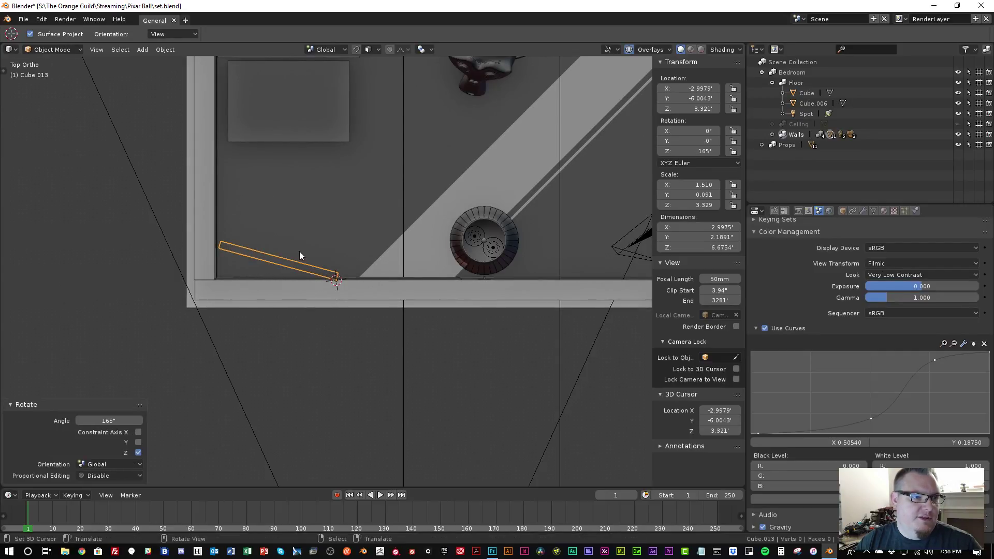
Try a slight further rotation of the opened door around Z
scroll(299, 255, down, 3)
middle_drag(337, 230, 110, 206)
scroll(347, 274, up, 5)
key(r)
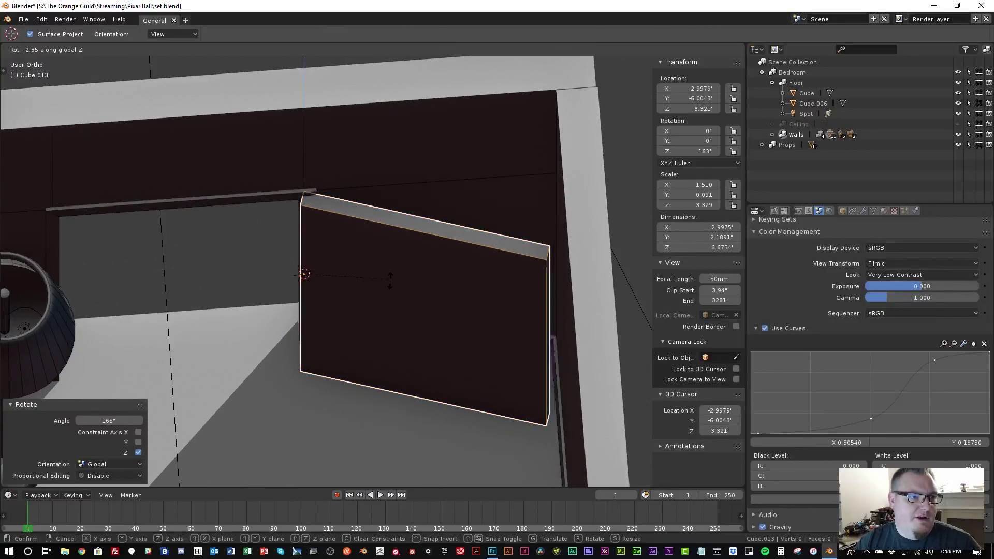
right_click(390, 287)
In the door frame's Edit Mode, box-select the header's vertices and move them 1.05 in up along Z
middle_drag(390, 287, 278, 201)
click(291, 175)
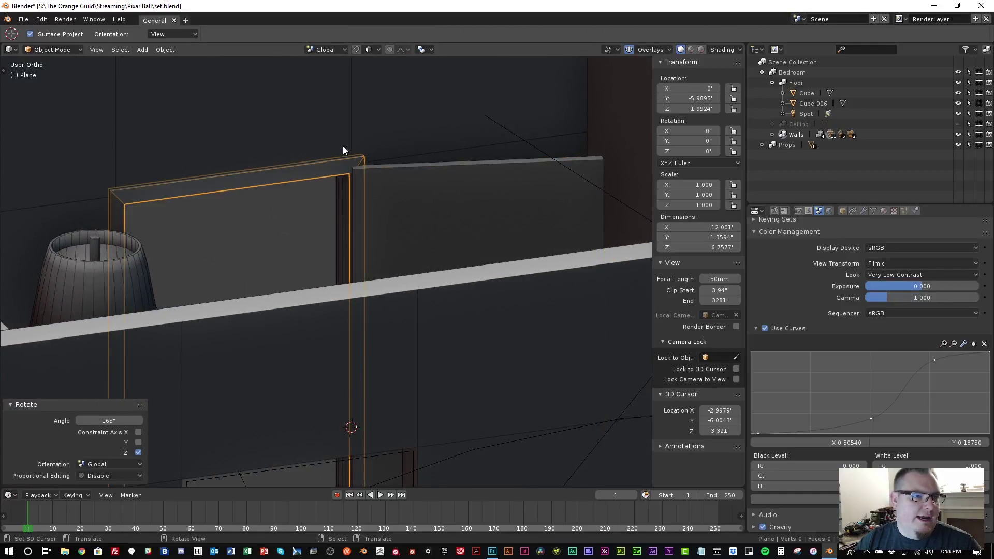
key(Tab)
scroll(364, 132, up, 4)
shift+middle_drag(364, 122, 319, 326)
scroll(419, 246, down, 4)
scroll(365, 261, down, 3)
key(alt+a)
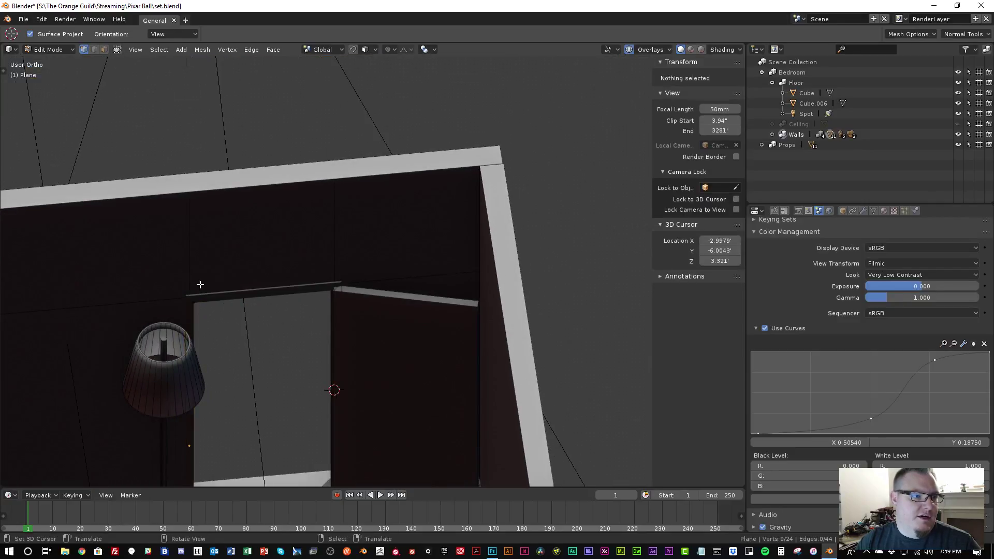
key(b)
drag(159, 257, 277, 292)
scroll(281, 306, up, 3)
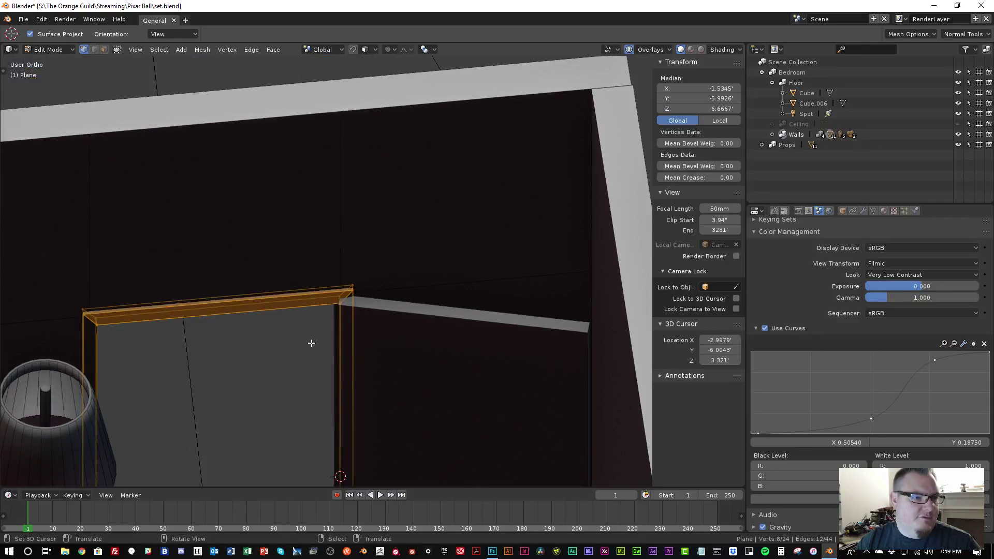
middle_drag(301, 326, 348, 260)
scroll(350, 259, up, 2)
scroll(361, 222, up, 3)
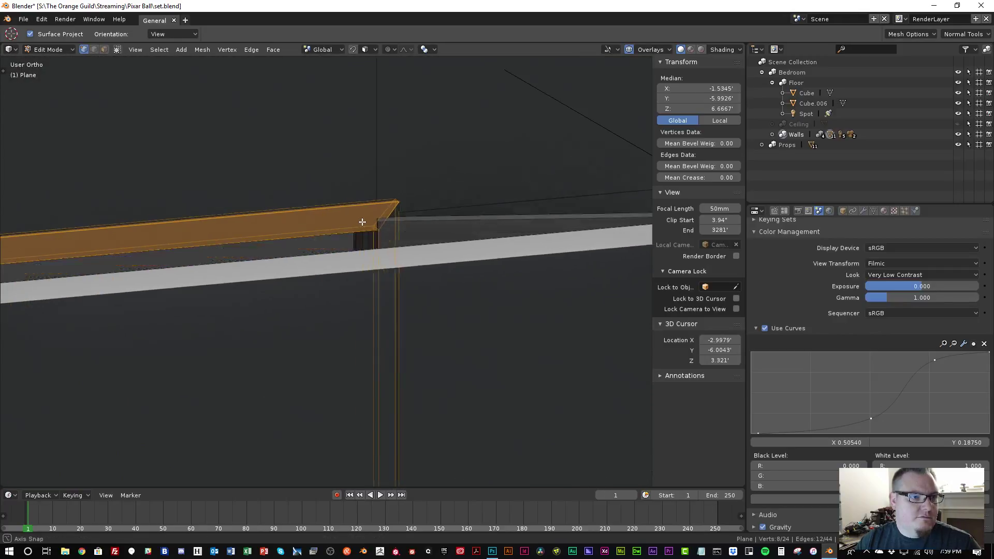
middle_drag(362, 223, 358, 252)
key(g)
key(z)
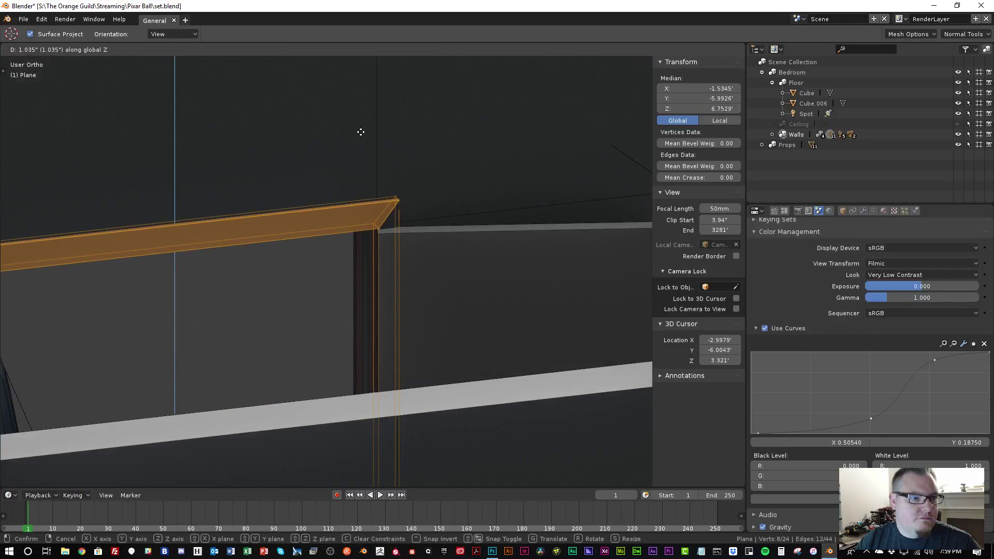
click(361, 132)
Examine the raised header's fit against the opened door, deselect everything, and return to Object Mode
scroll(359, 266, down, 3)
middle_drag(359, 266, 315, 256)
scroll(335, 248, up, 4)
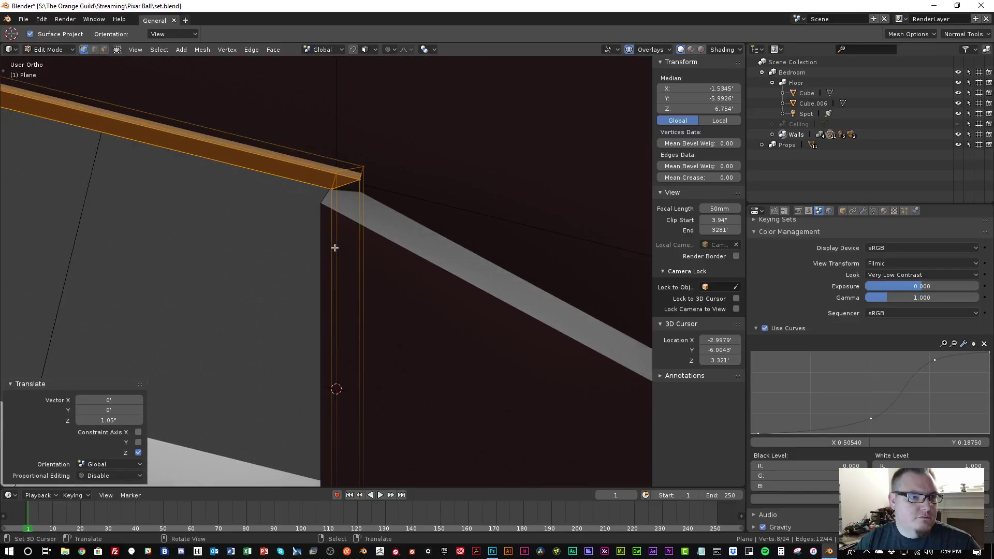
mouse_move(354, 222)
middle_down()
mouse_move(362, 215)
mouse_move(362, 235)
middle_up()
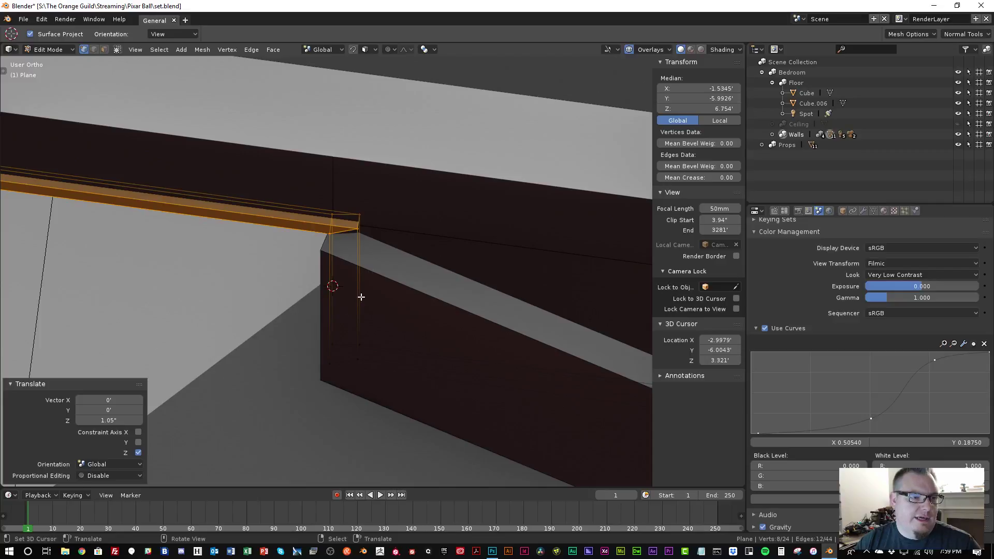
scroll(348, 293, down, 3)
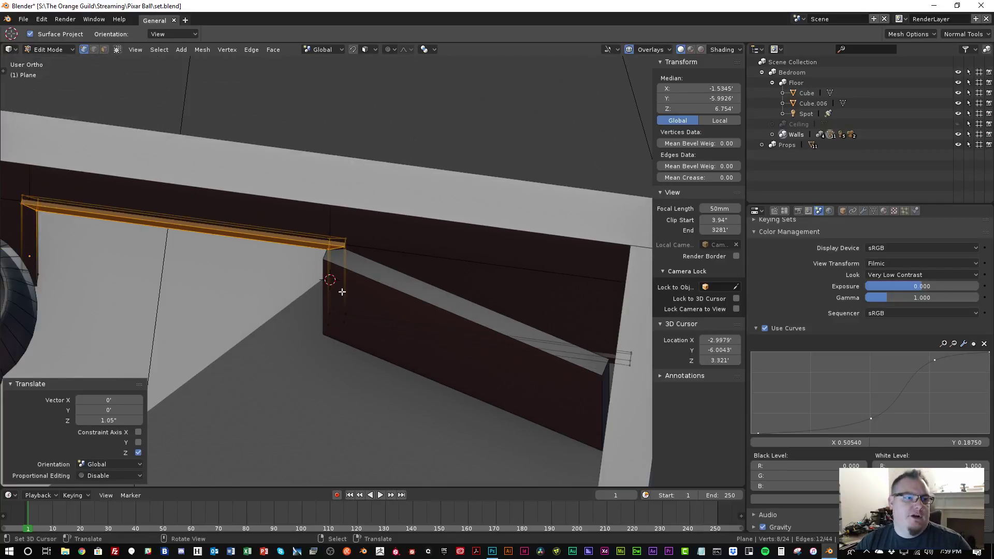
middle_drag(348, 290, 316, 240)
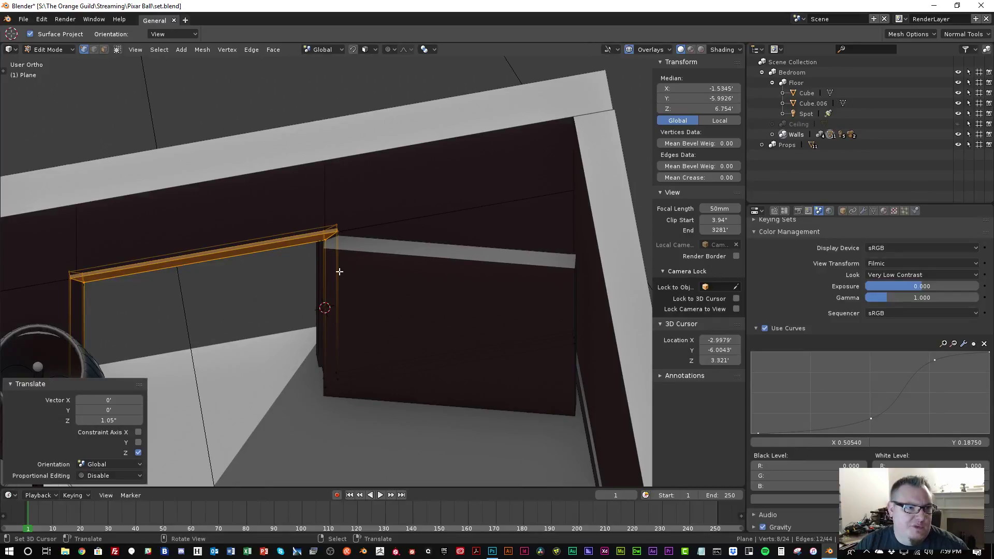
middle_drag(337, 270, 379, 263)
key(alt+a)
key(Tab)
Select the opened door and rotate it -2.77° around Z
scroll(360, 274, down, 4)
right_click(402, 316)
key(r)
key(z)
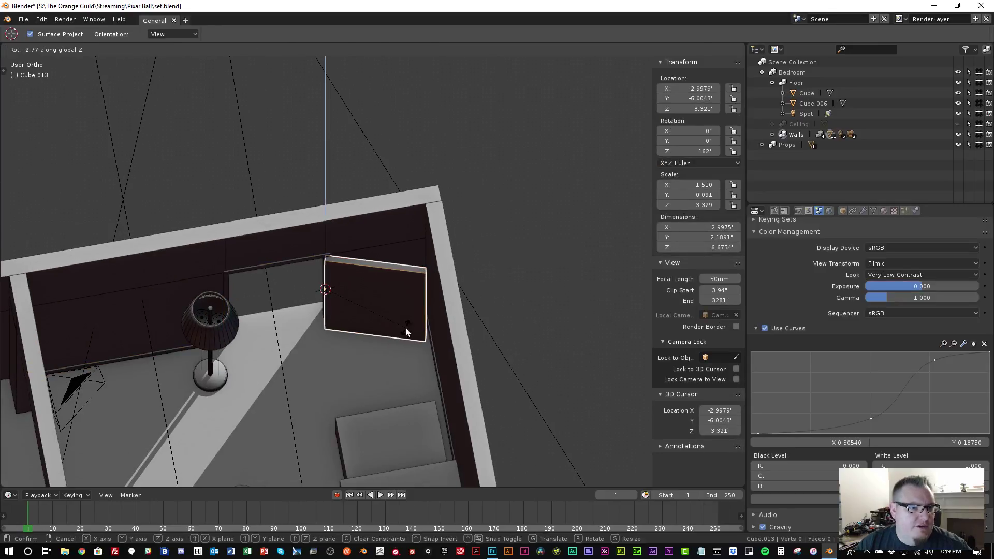
click(406, 328)
Set the door's Z rotation to 0° to close it in its opening
middle_drag(405, 327, 230, 254)
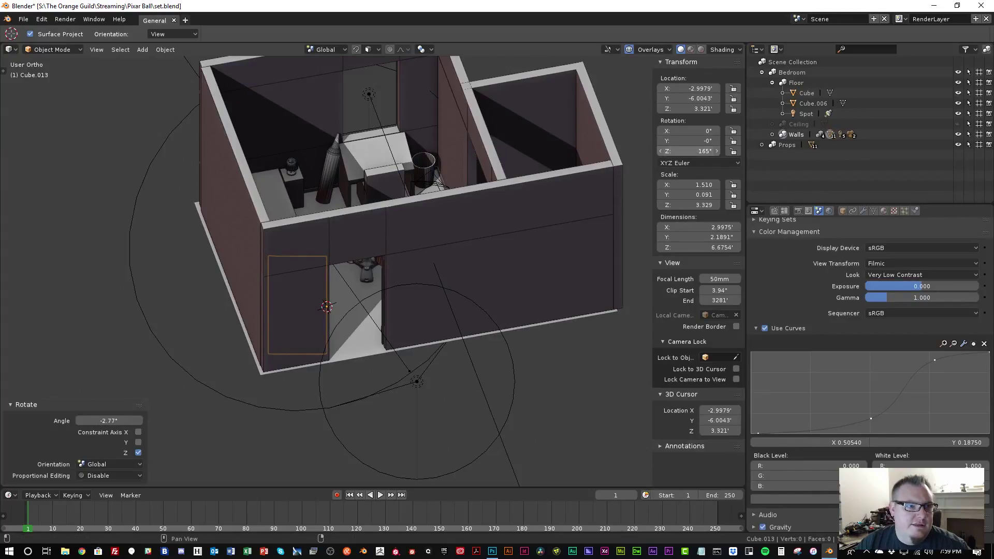
drag(689, 151, 628, 151)
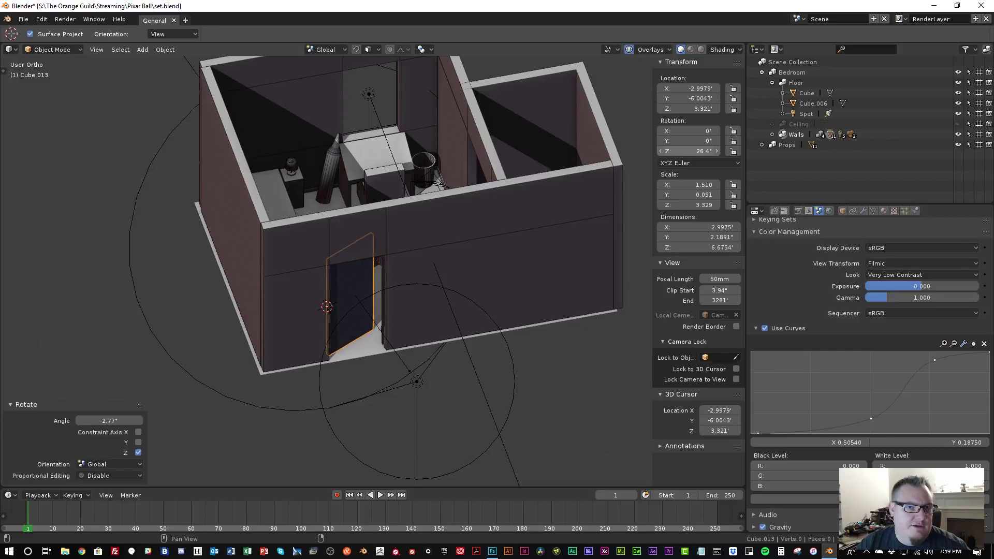
text(0)
key(Return)
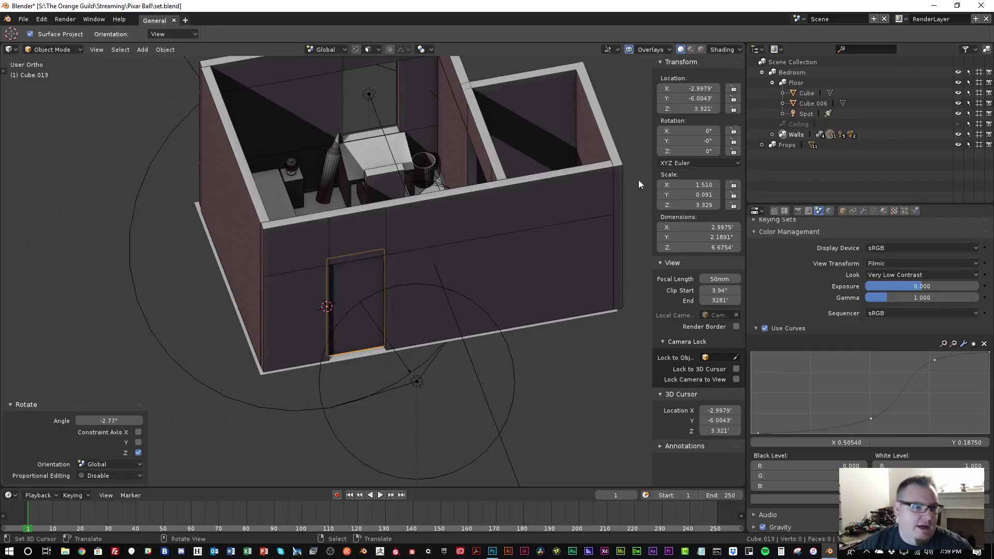
Duplicate the closed door, offset the copy 6.08' in X and 3.01' in Y toward the closet wall, and rotate it 90°
scroll(438, 237, up, 3)
middle_drag(437, 237, 416, 306)
scroll(348, 401, down, 5)
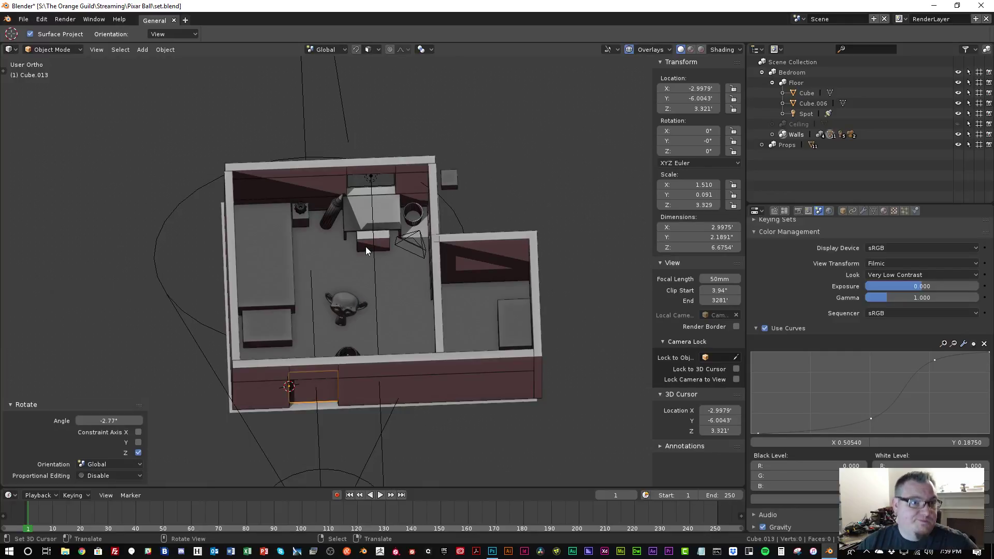
middle_drag(390, 281, 462, 257)
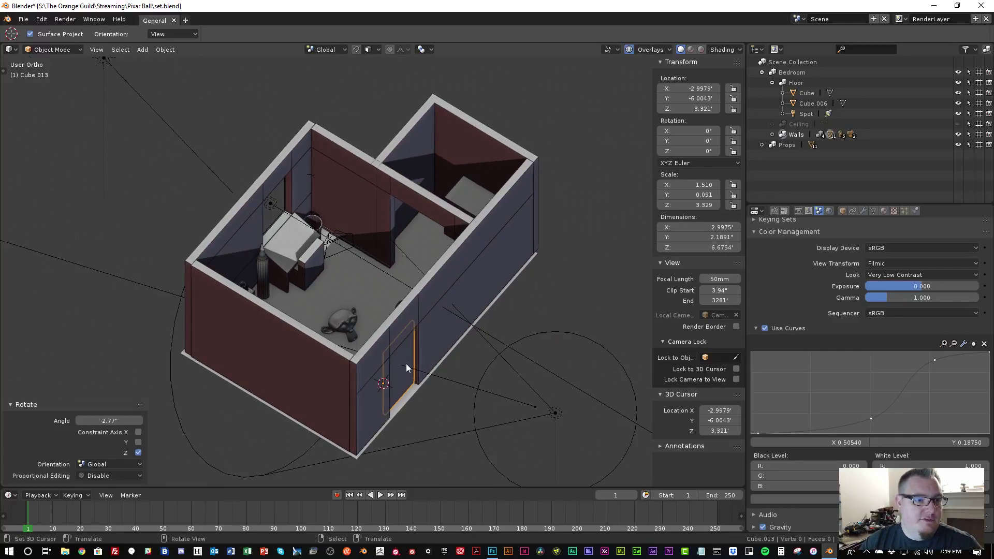
key(KP_7)
scroll(403, 347, up, 3)
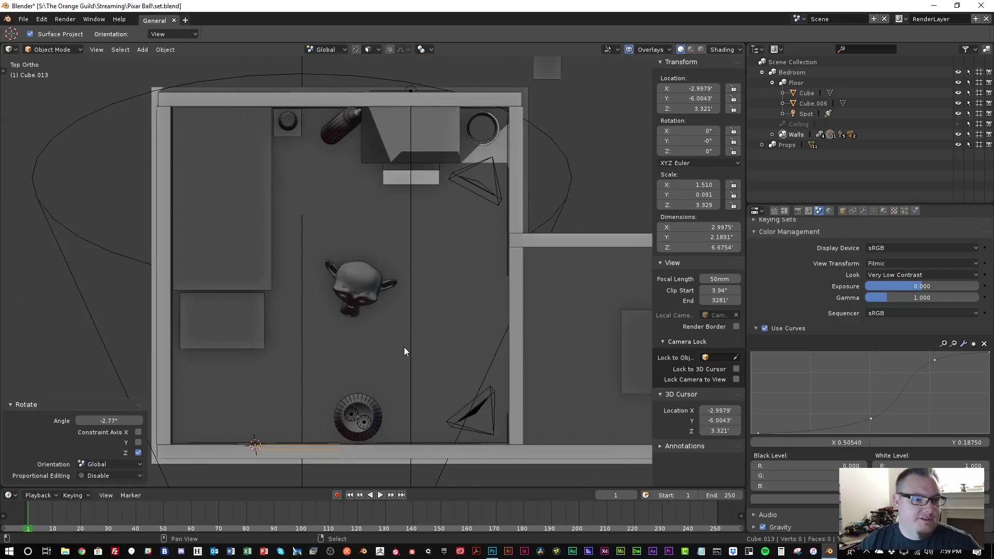
shift+middle_drag(403, 350, 281, 270)
key(shift+d)
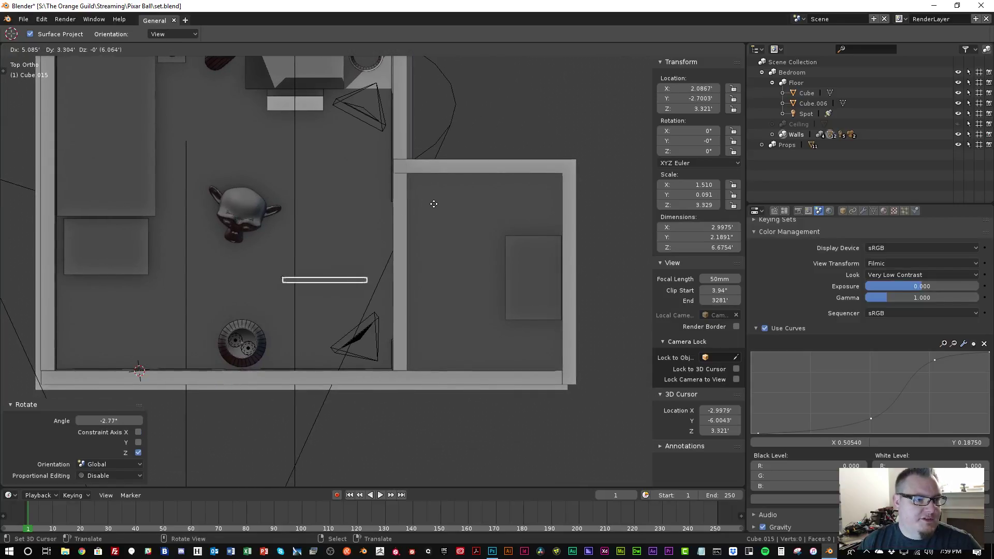
click(393, 297)
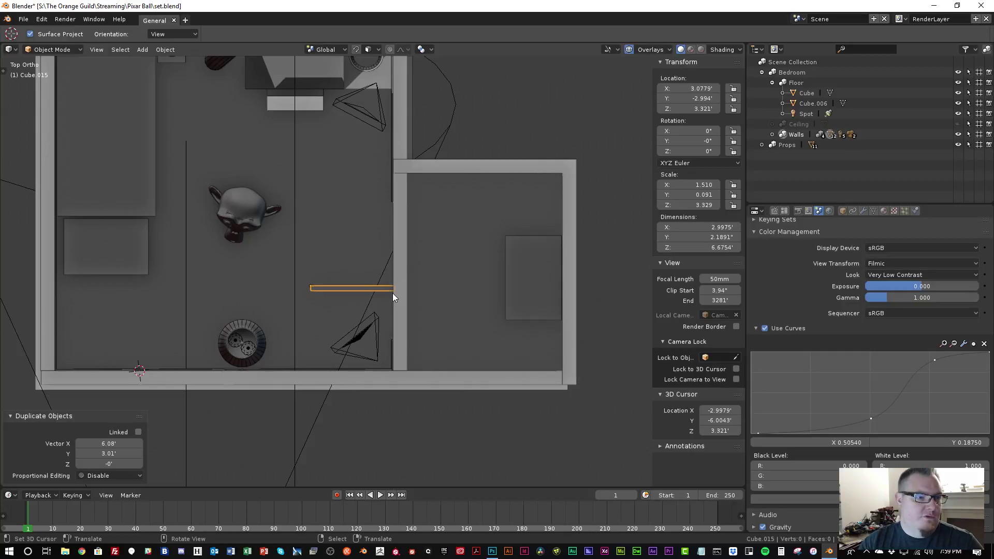
text(r90)
key(Return)
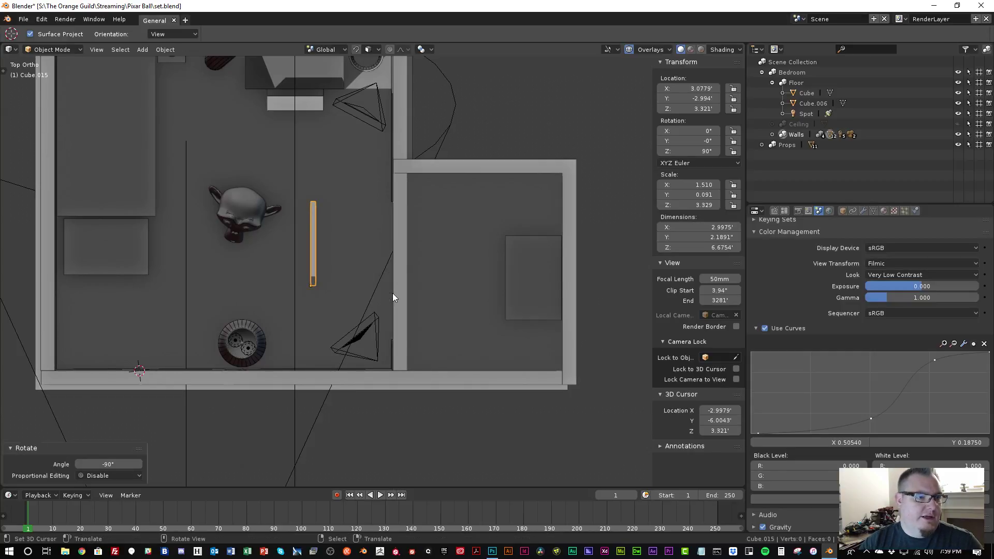
Apply the scale and rotation of the door copy, and apply the scale of the original bedroom door
key(ctrl+a)
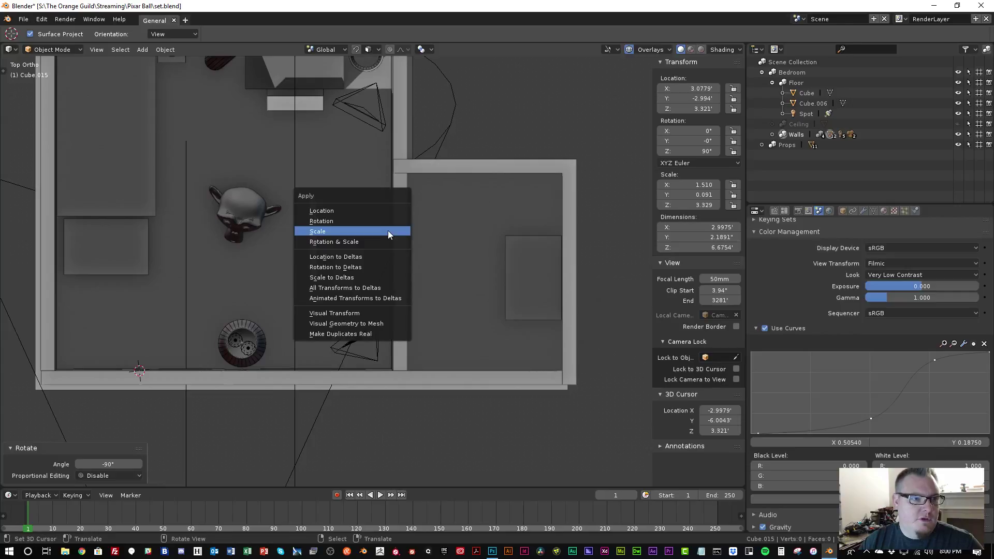
click(387, 234)
key(ctrl+a)
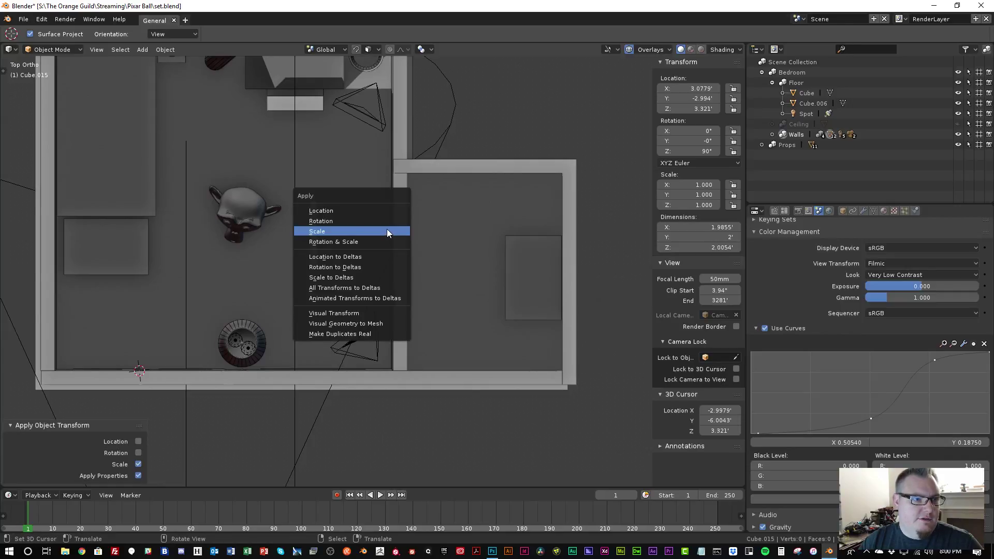
click(387, 223)
middle_drag(206, 347, 184, 405)
click(182, 401)
key(ctrl+a)
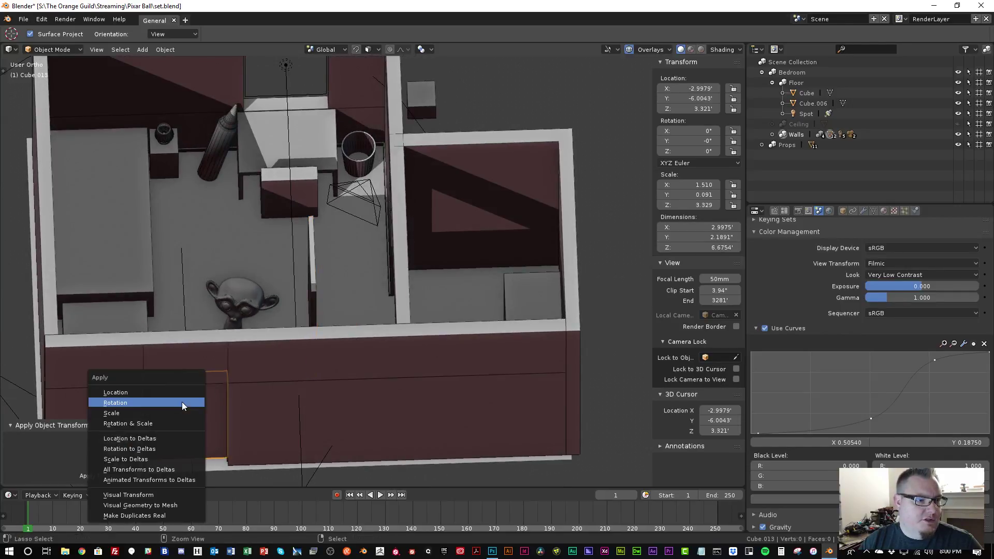
click(181, 408)
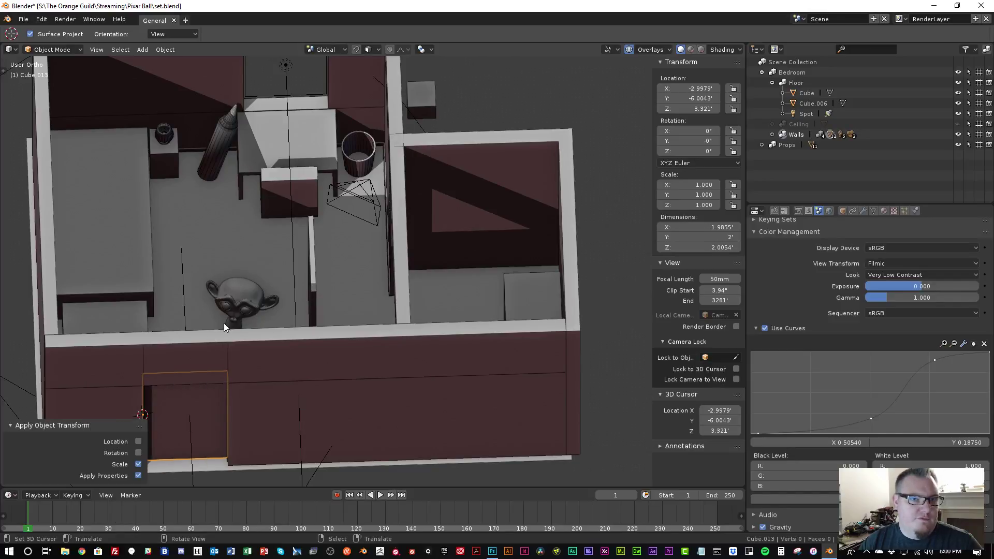
Select the door copy and move it 2.95' in X and -1.85' in Y into the closet opening
click(309, 248)
key(KP_7)
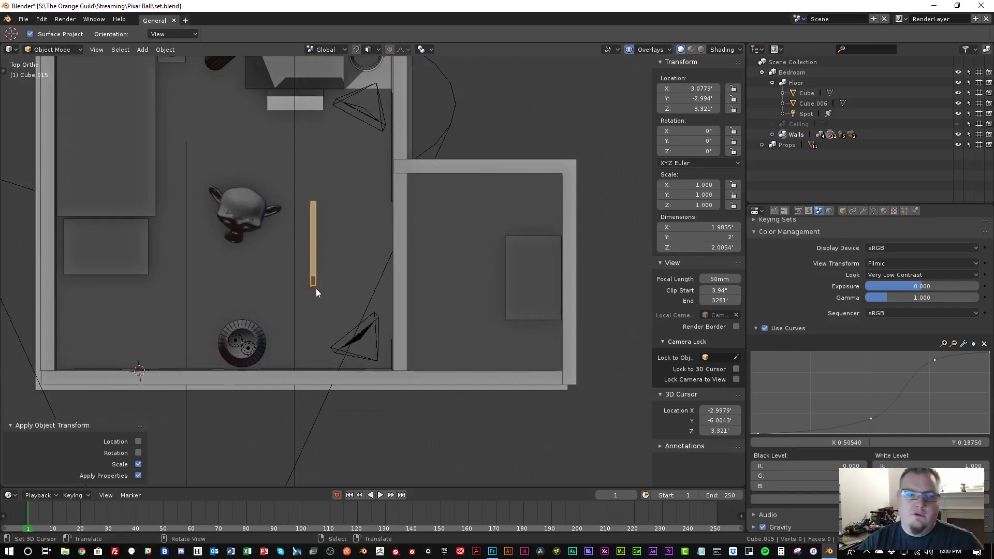
scroll(374, 297, up, 3)
key(g)
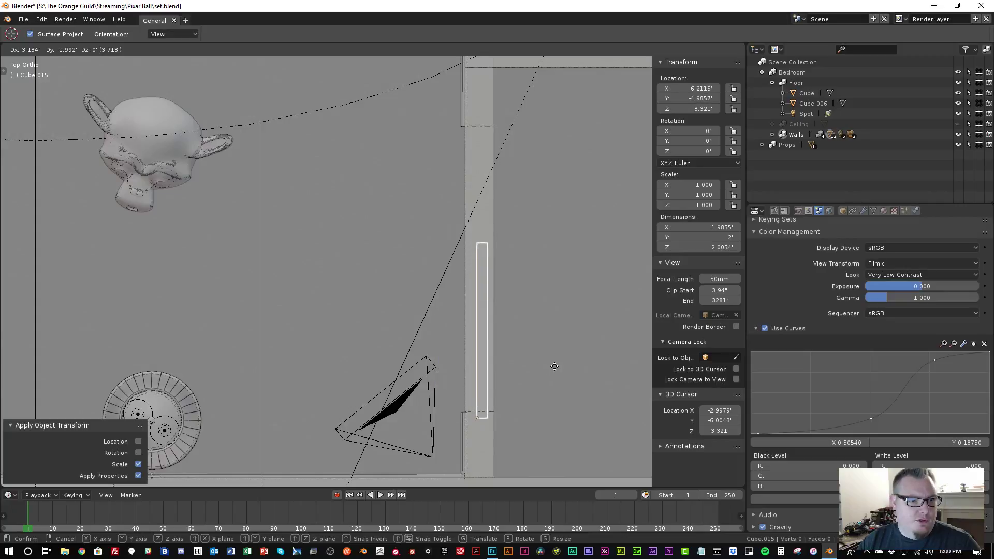
click(544, 359)
shift+middle_drag(544, 358, 515, 340)
Check the closet doors on the Photoshop set plan, and nudge the closet door -292 thou in X and -425 thou in Y against the opening's corner
key(alt+Tab)
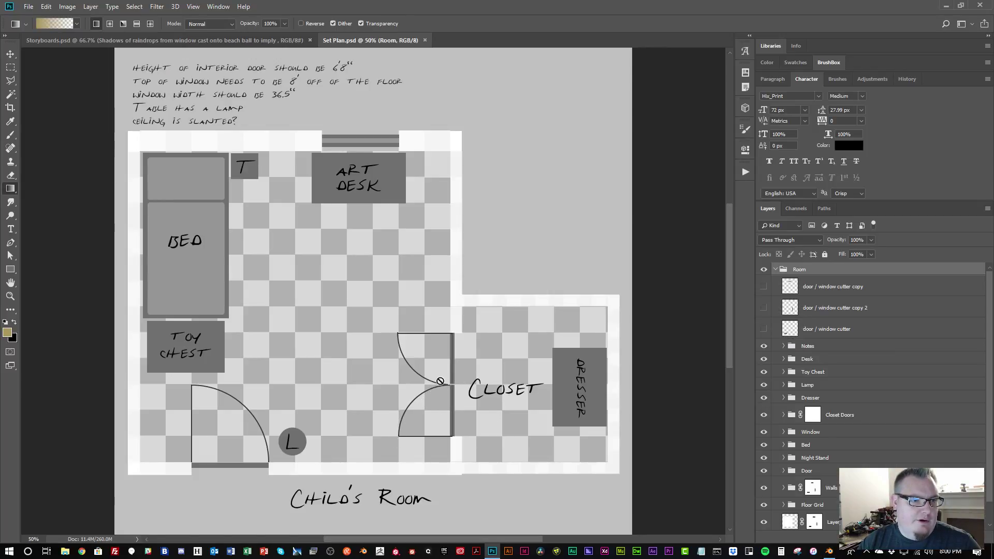
key(alt+Tab)
scroll(430, 357, up, 5)
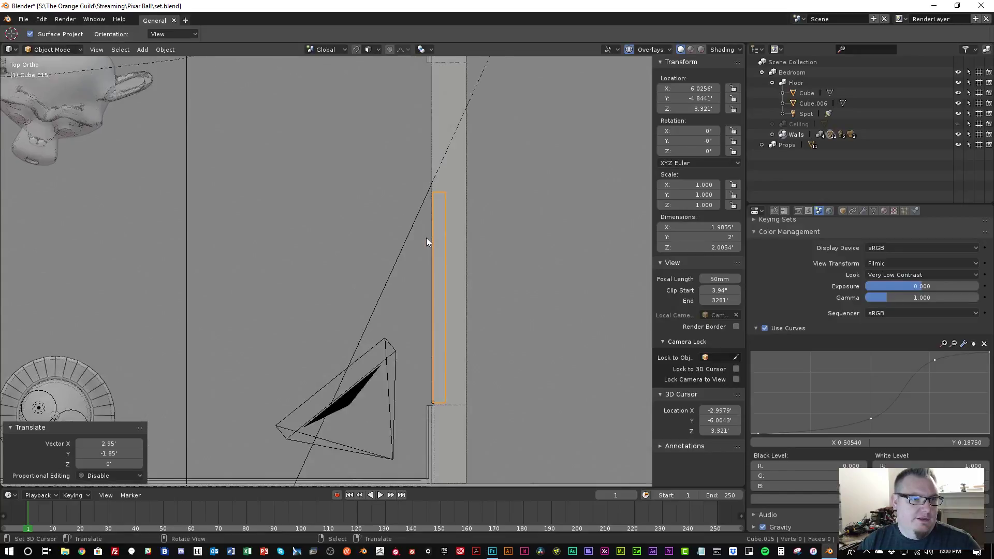
scroll(408, 355, up, 3)
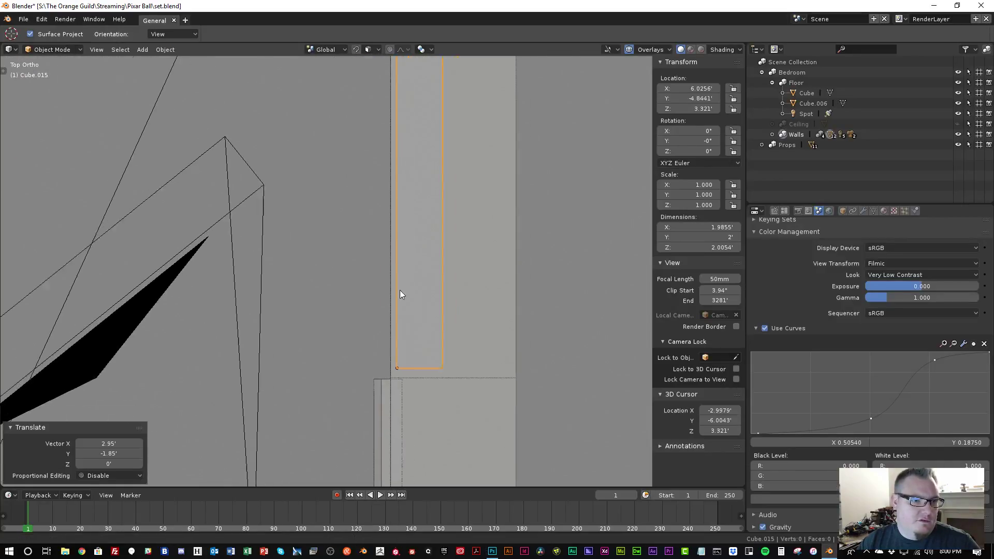
shift+middle_drag(399, 295, 329, 266)
key(g)
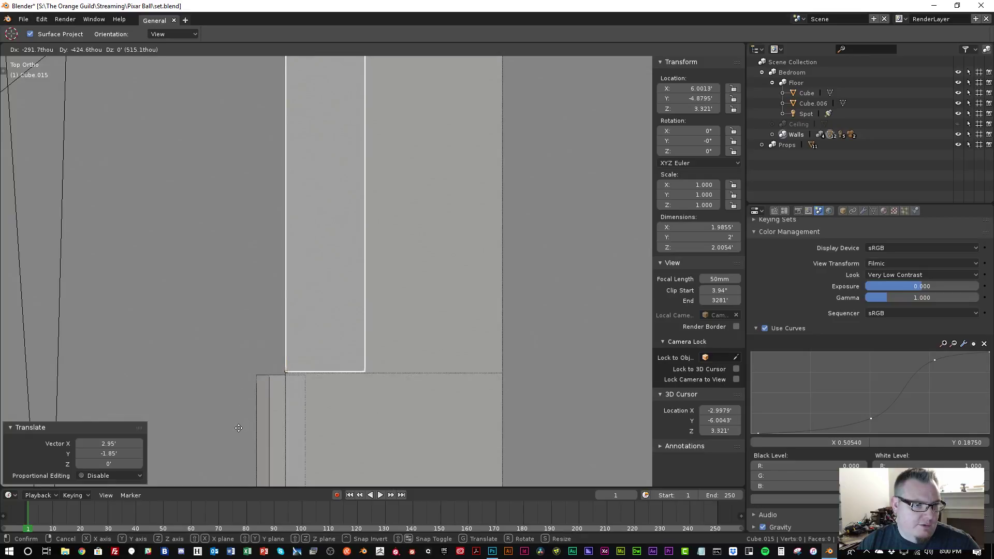
click(238, 428)
Duplicate the closet door 2.32' along Y for the second leaf
scroll(356, 188, down, 5)
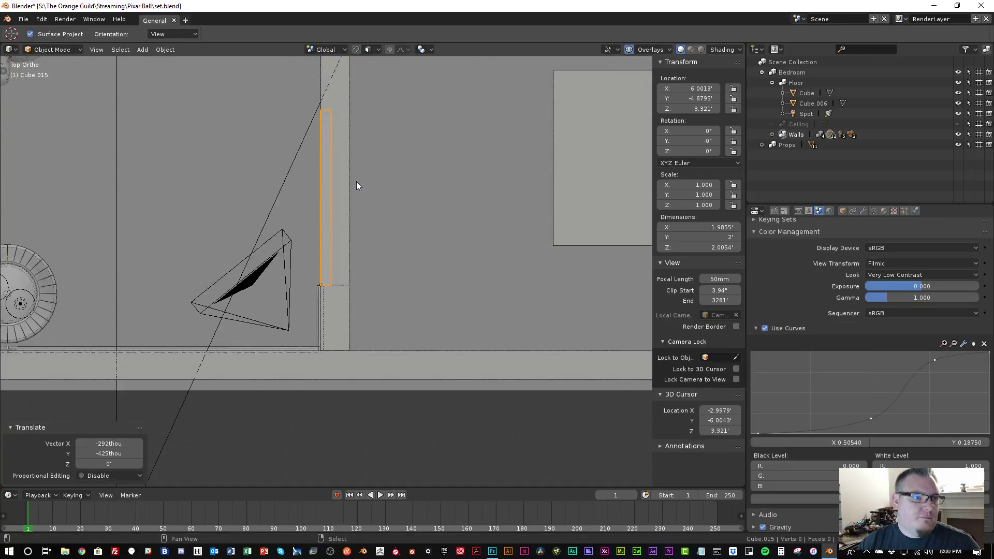
shift+middle_drag(357, 181, 352, 344)
scroll(352, 321, down, 1)
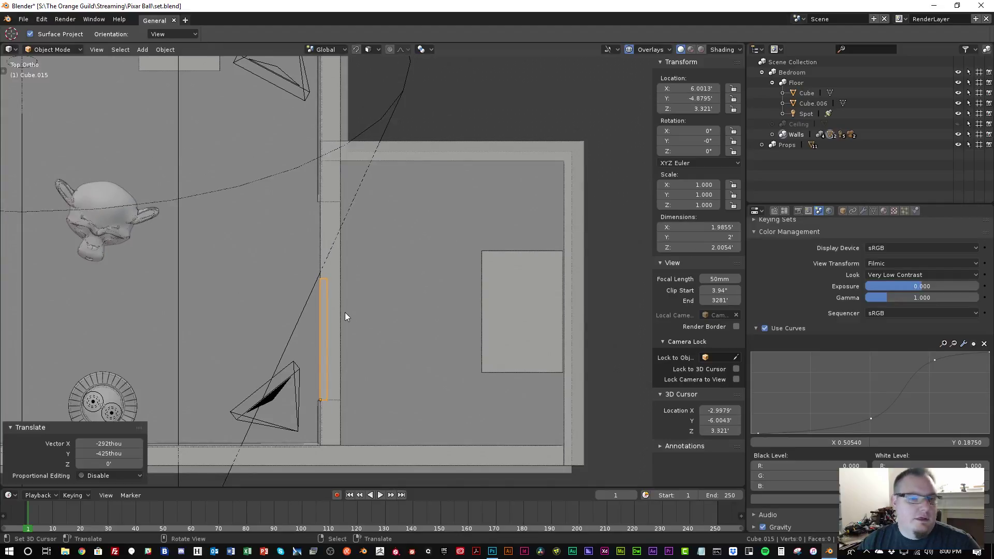
key(shift+d)
key(y)
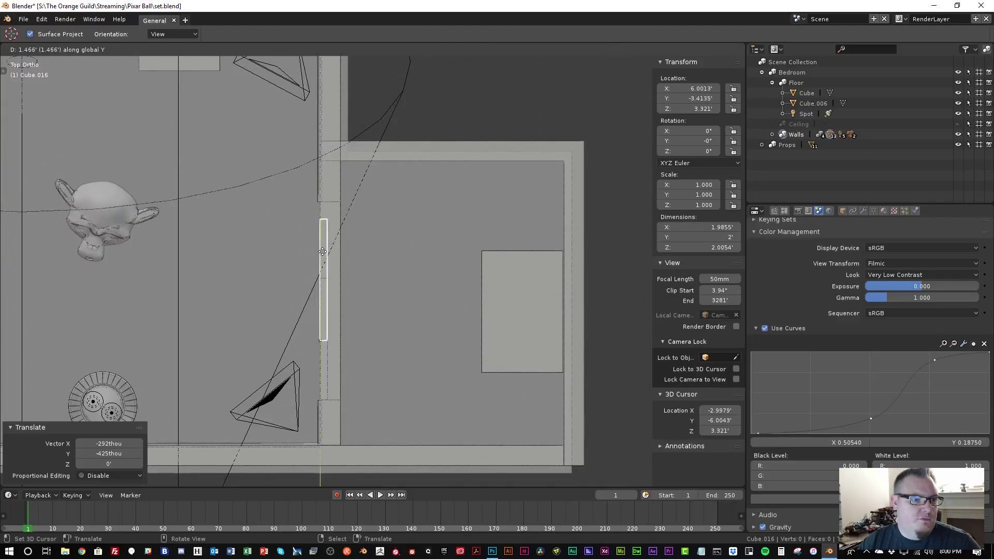
click(316, 218)
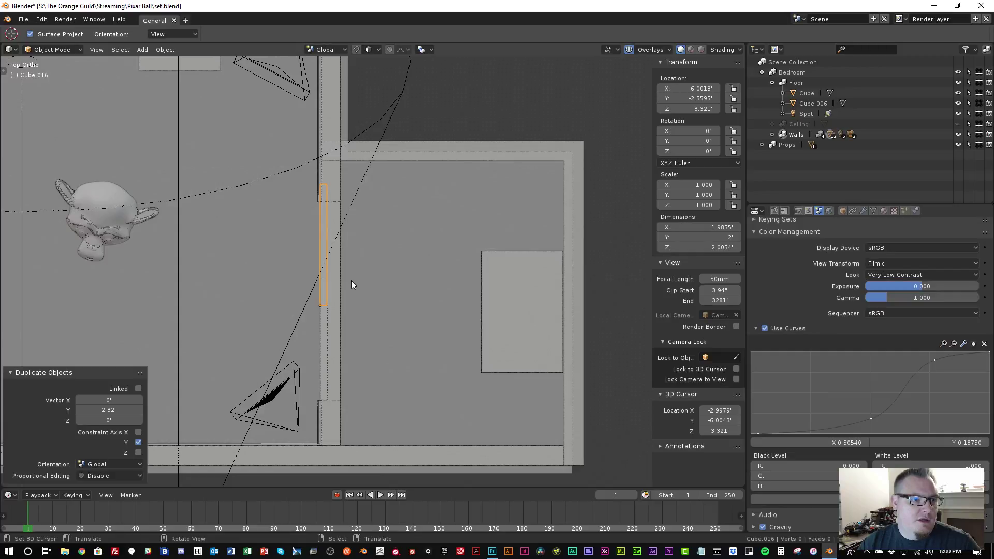
Mirror the second closet door by scaling it -1 along Y
key(s)
key(y)
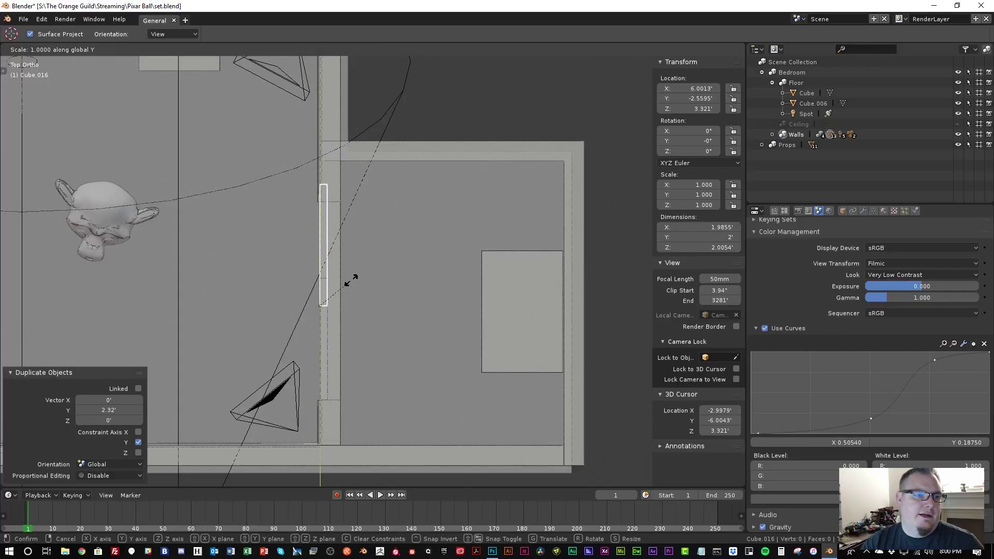
text(-1)
key(Return)
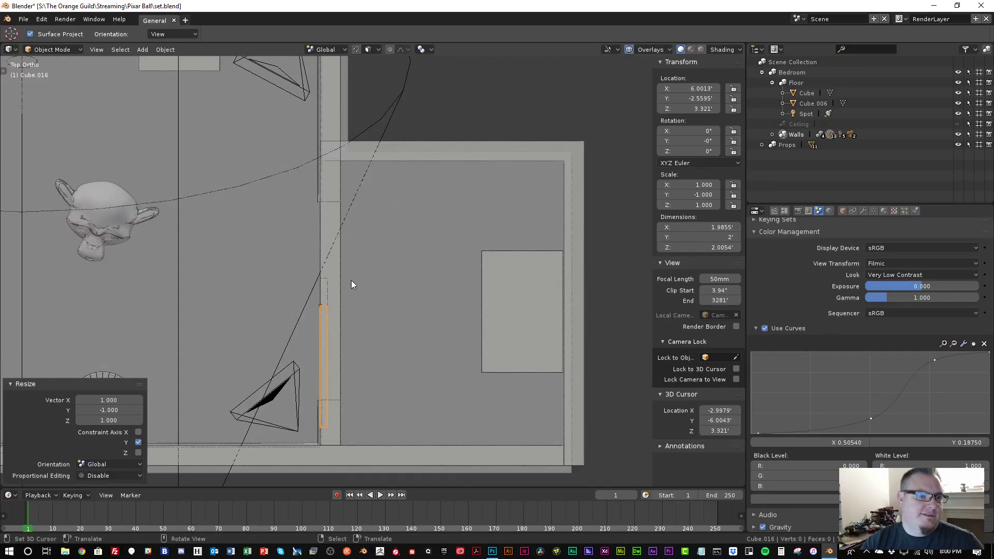
Move the mirrored closet door 2.55' along Y, plus a fine 101 thou, to meet the far end of the closet opening
key(g)
key(y)
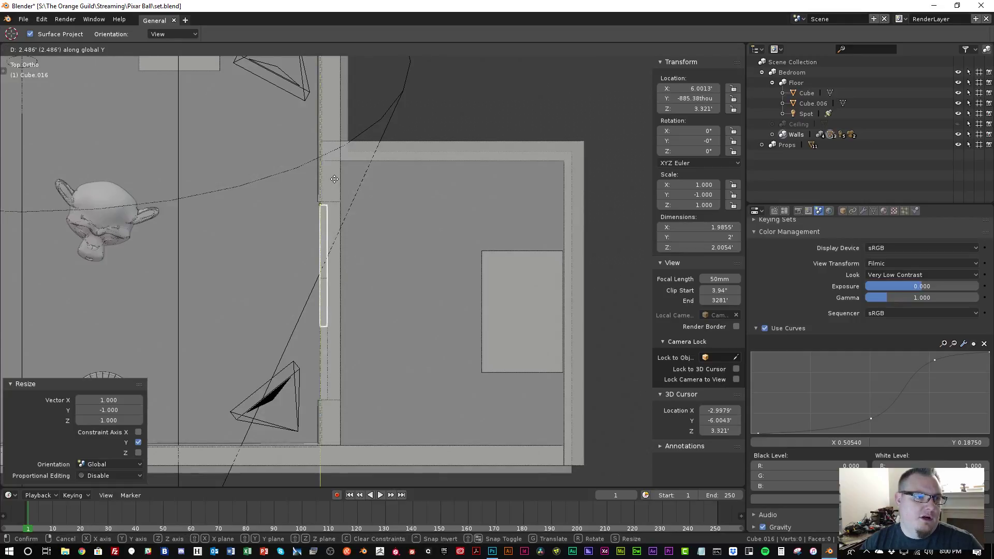
click(335, 176)
scroll(332, 184, up, 7)
shift+middle_drag(327, 110, 316, 364)
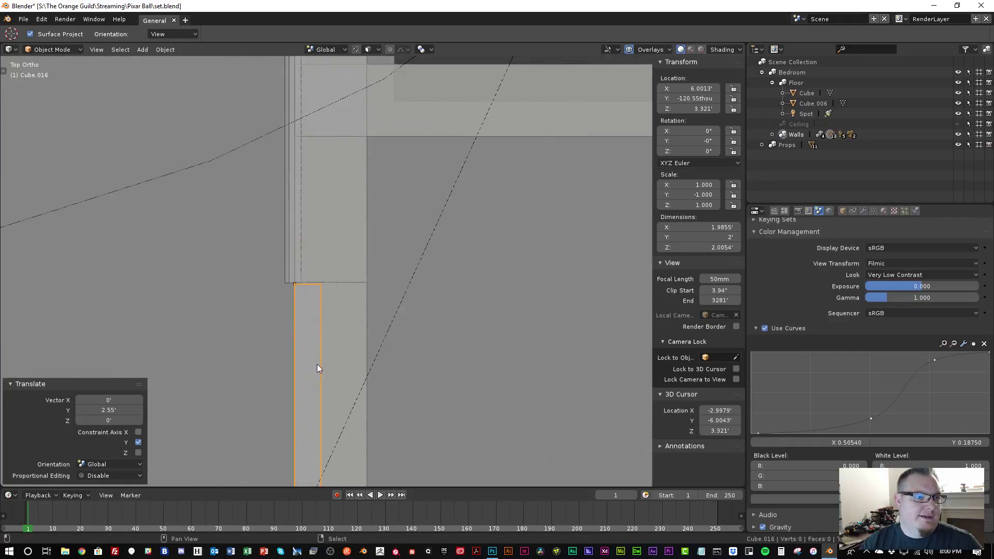
scroll(343, 276, up, 8)
key(g)
key(y)
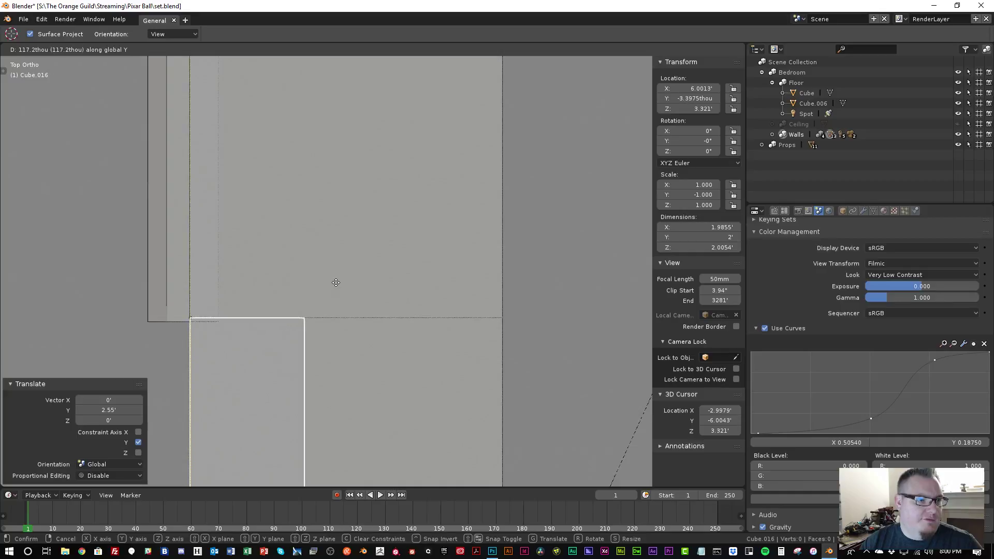
click(339, 292)
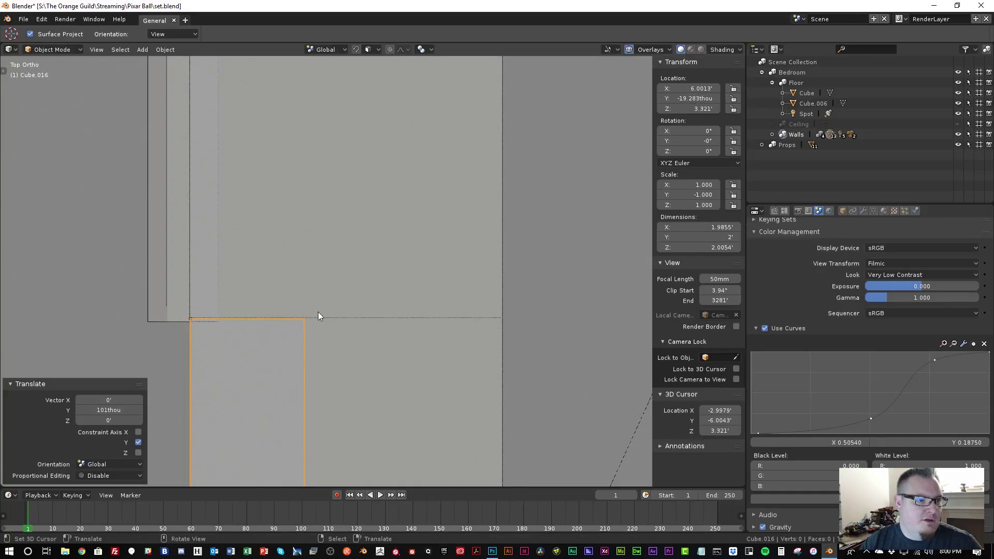
Turn off X-ray display and recalculate the mirrored closet door's normals in Edit Mode
scroll(317, 311, down, 5)
mouse_move(315, 304)
middle_down()
mouse_move(340, 331)
mouse_move(411, 307)
mouse_move(412, 343)
middle_up()
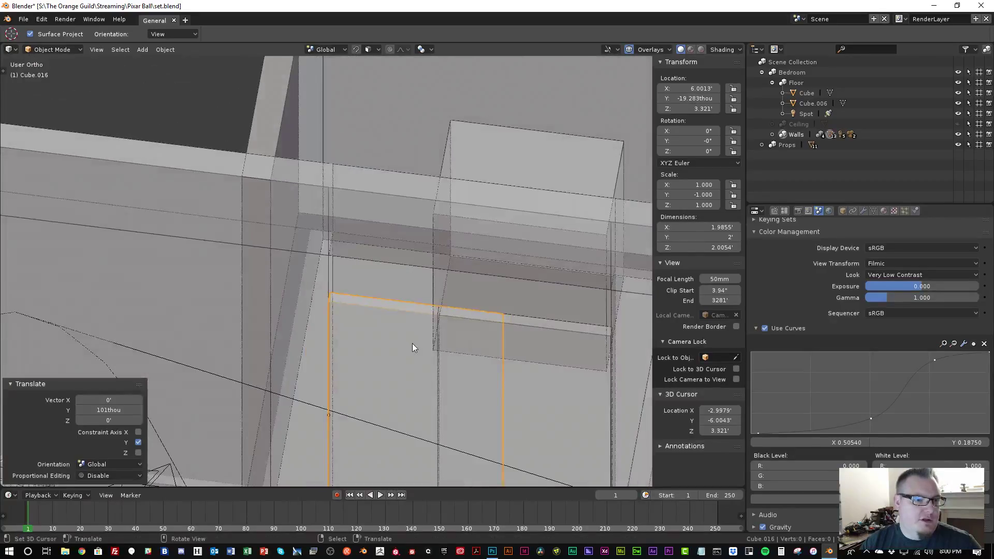
key(alt+z)
key(Tab)
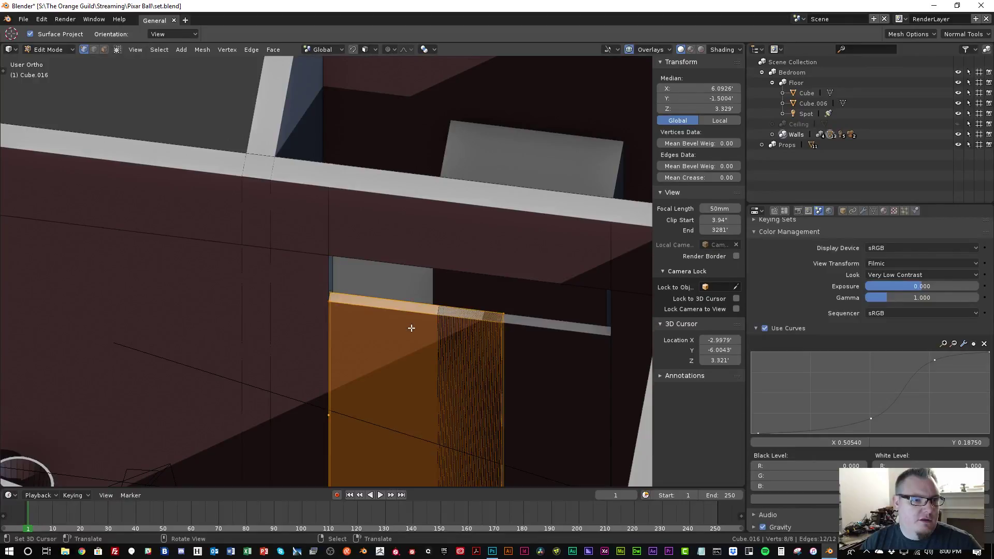
key(shift+n)
key(Tab)
Select both closet doors and set the pivot point to Individual Origins
scroll(466, 341, down, 2)
right_click(485, 341)
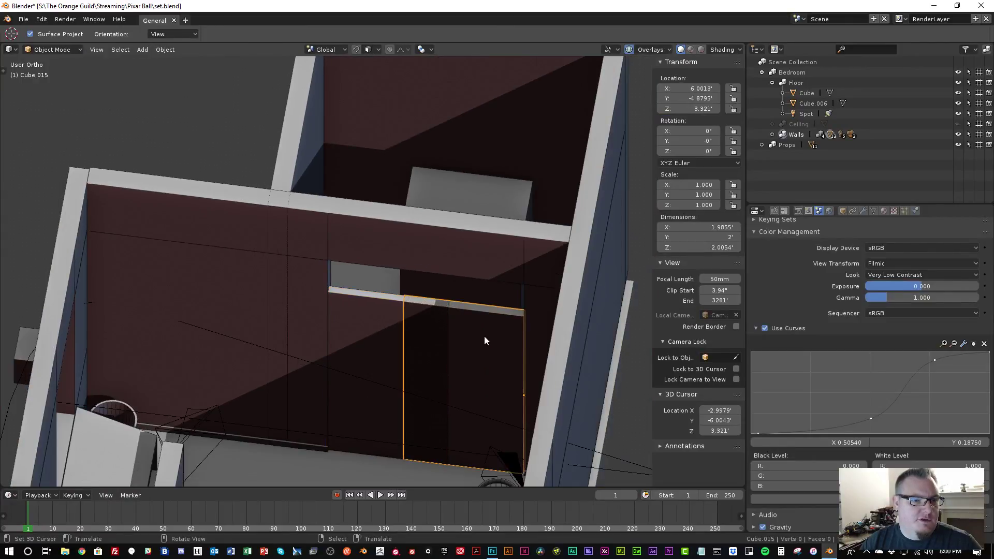
mouse_move(484, 337)
middle_down()
mouse_move(473, 345)
mouse_move(494, 355)
middle_up()
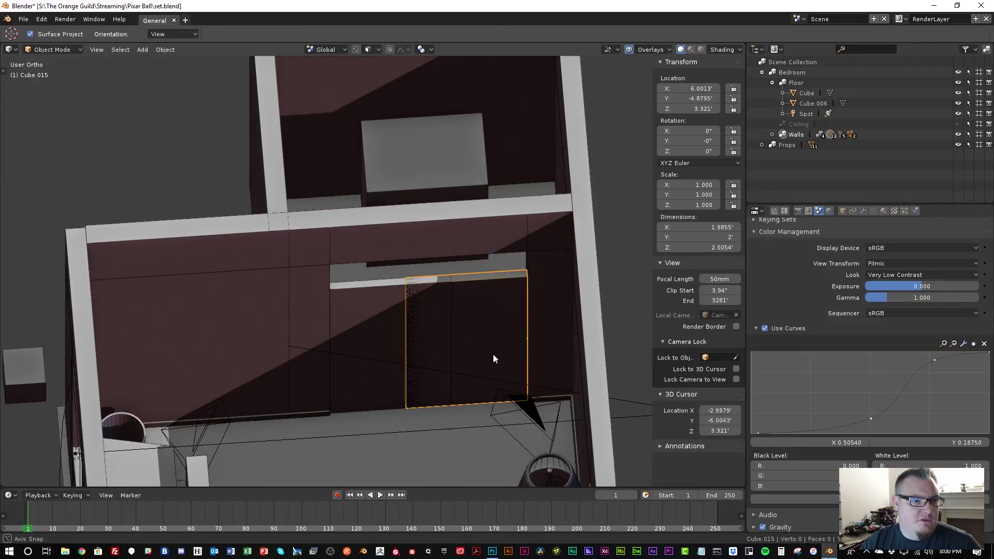
shift+right_click(375, 299)
click(422, 49)
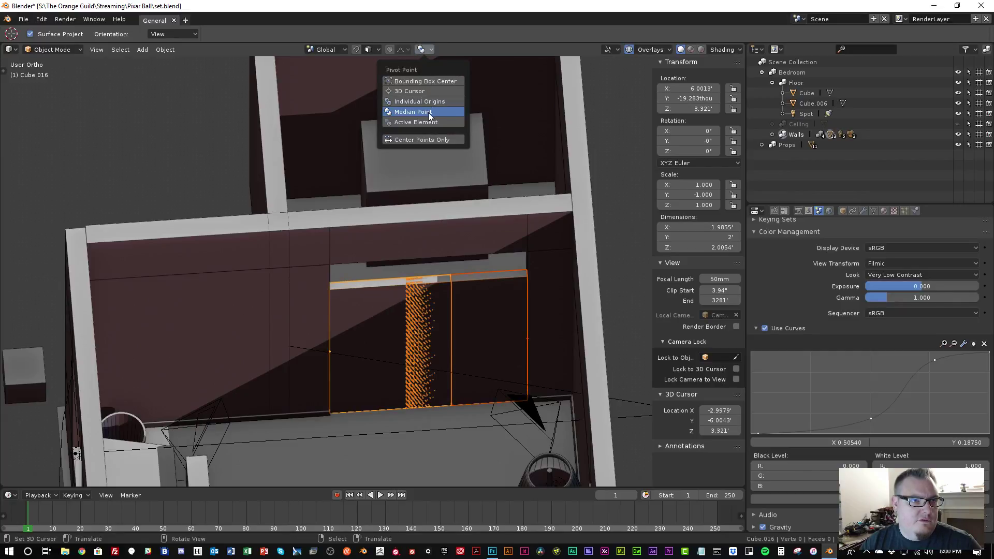
click(429, 102)
Scale both closet doors to 0.809 along Y so their inner edges meet mid-opening
scroll(477, 315, up, 2)
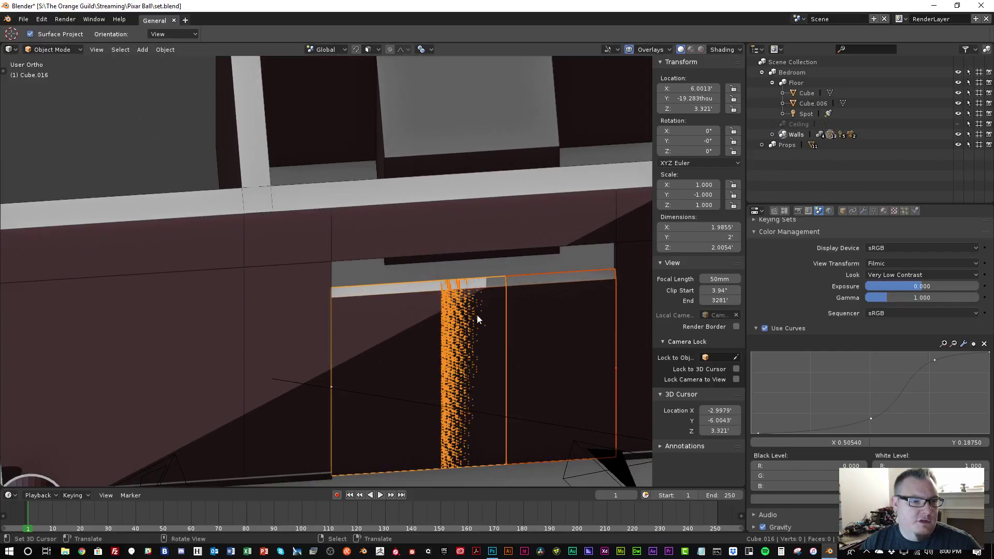
scroll(477, 315, down, 2)
key(s)
key(y)
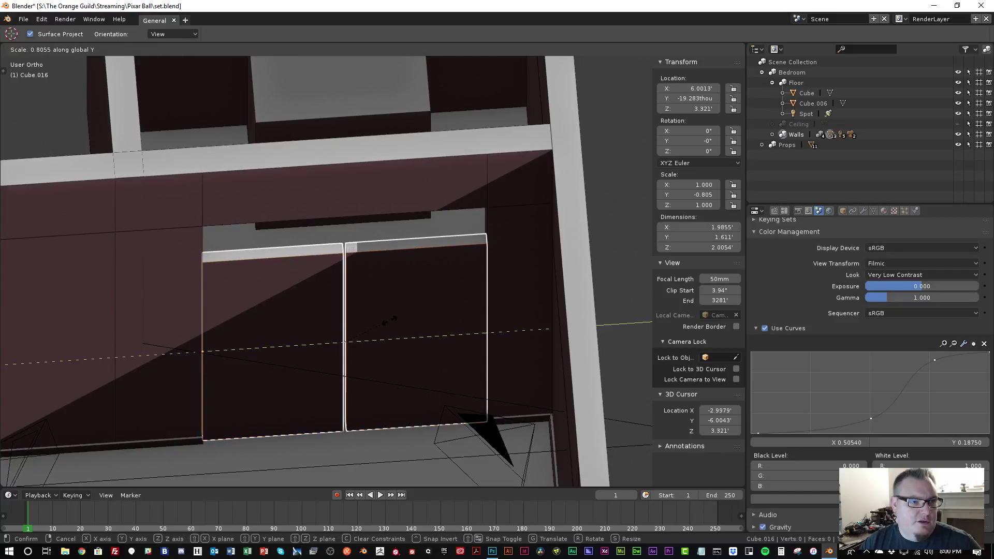
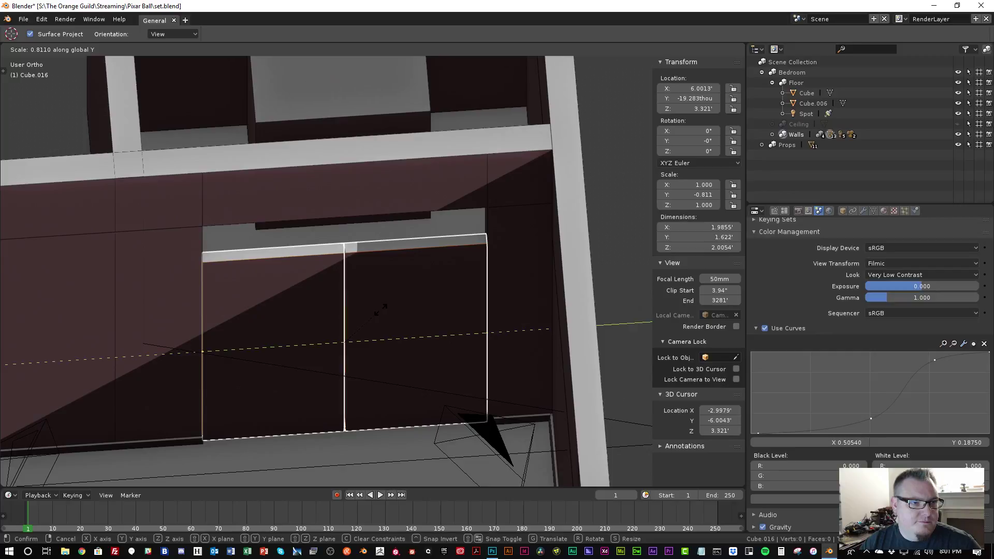
click(380, 309)
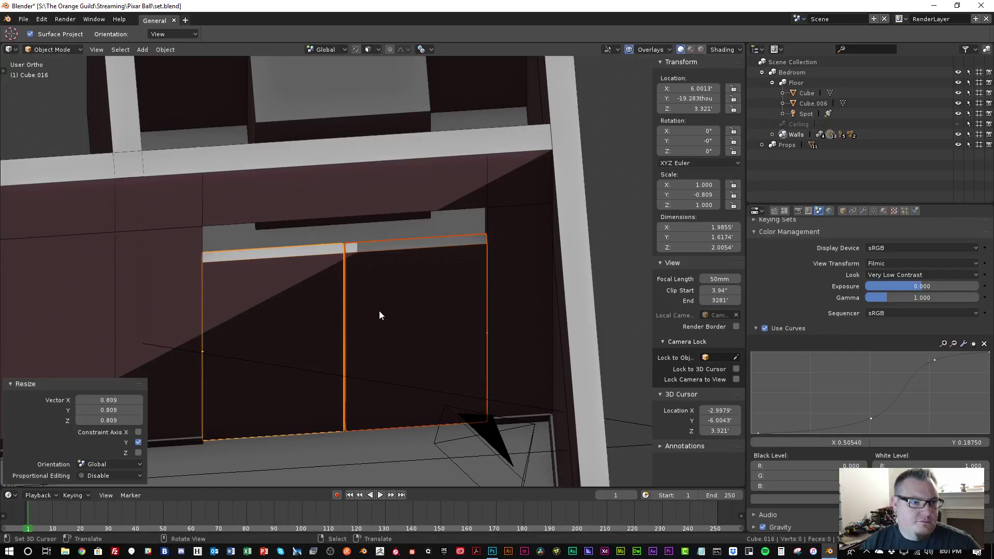
Apply the scale of both closet doors
key(ctrl+a)
click(379, 311)
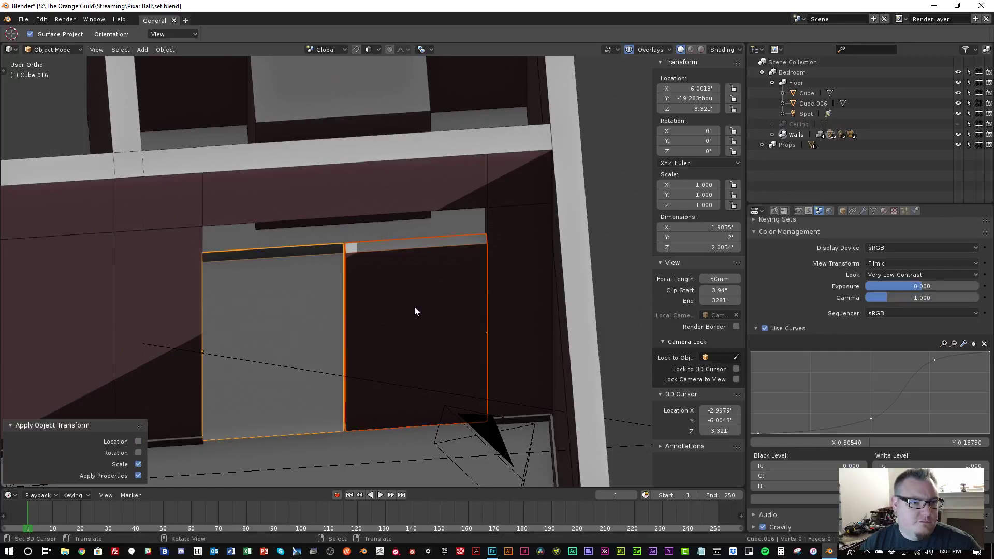
click(393, 317)
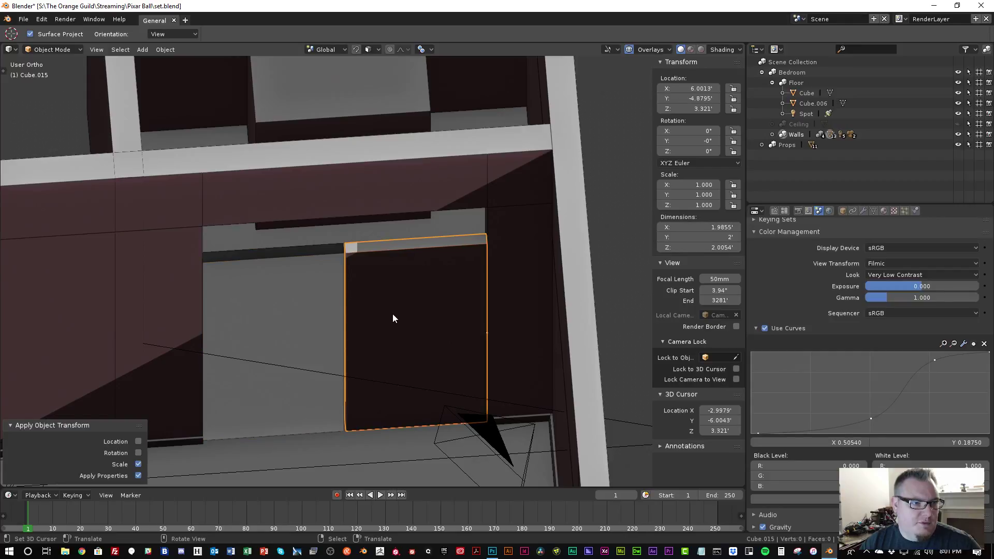
shift+click(306, 316)
key(Tab)
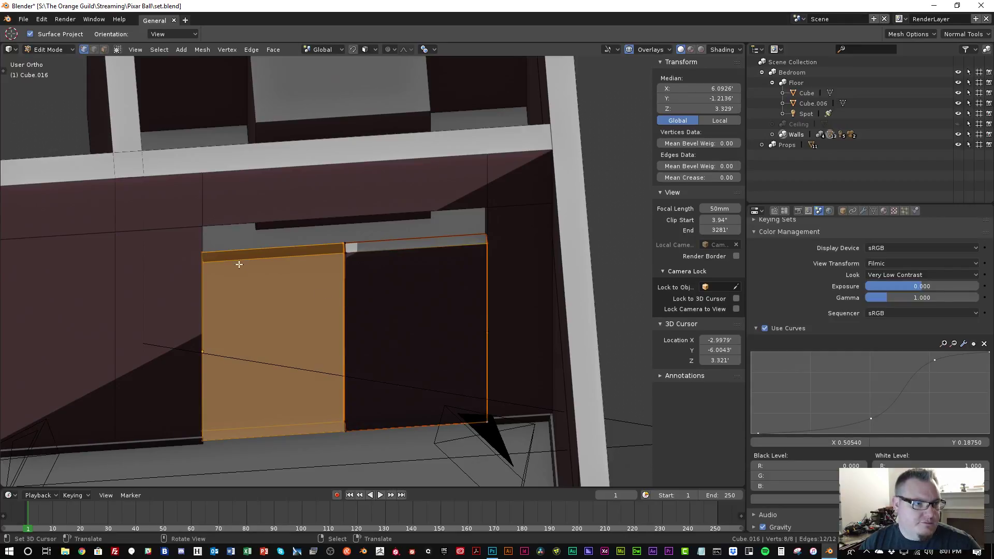
middle_drag(239, 267, 285, 288)
key(g)
key(z)
right_click(304, 309)
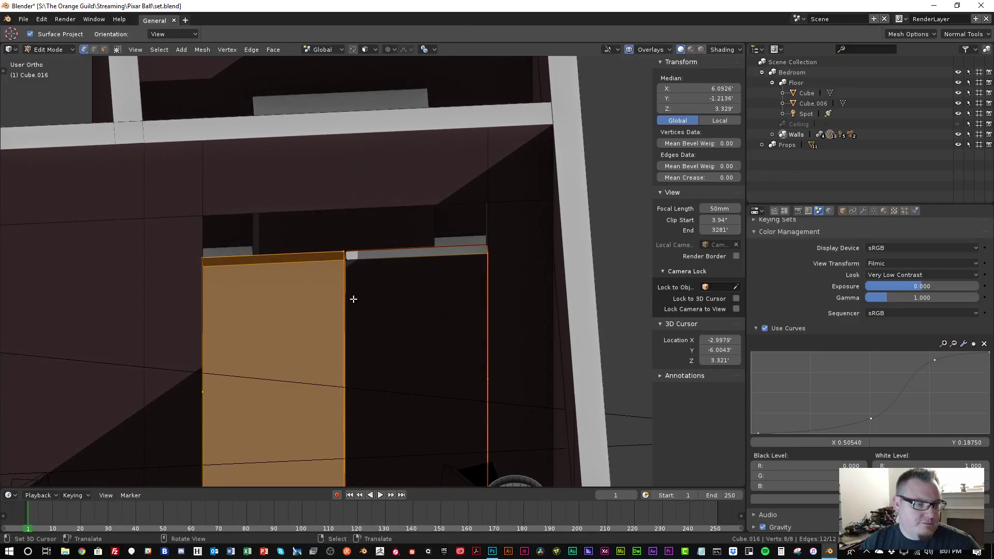
middle_drag(353, 298, 359, 290)
key(Tab)
Select both closet doors, join them into one object and open it in Edit Mode
right_click(360, 290)
shift+right_click(315, 296)
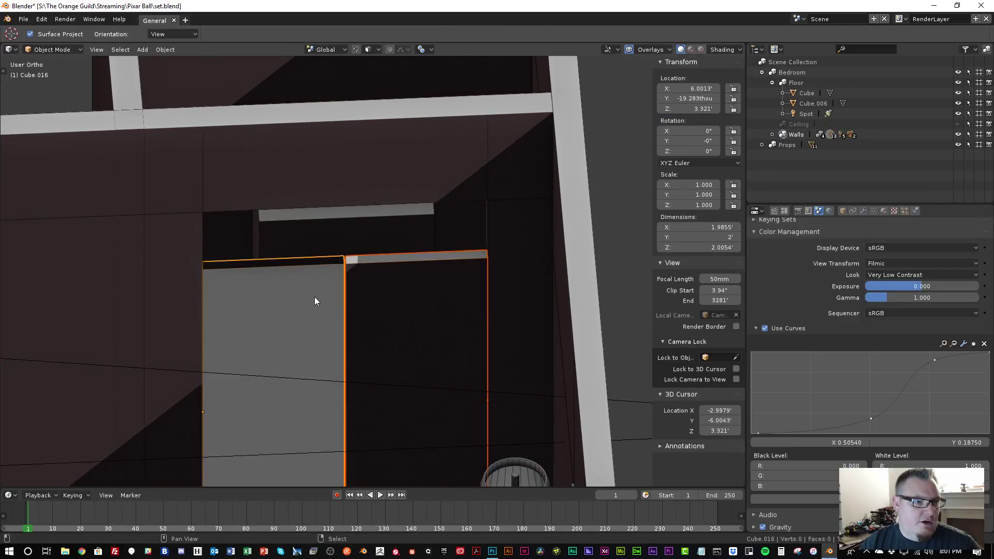
key(Tab)
scroll(318, 291, down, 2)
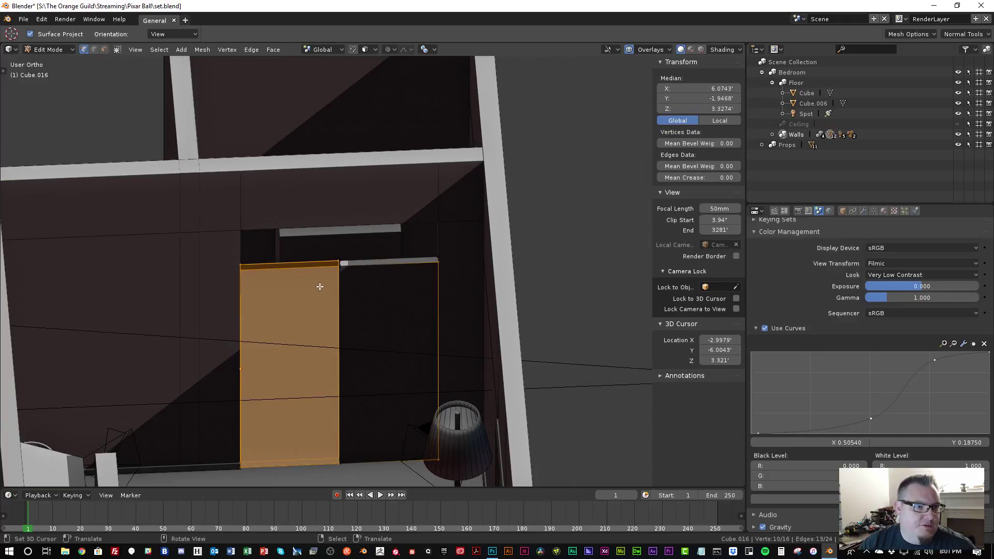
Box-select the top vertices of both closet doors and move them up 1.19' along Z
key(a)
key(b)
drag(165, 227, 521, 327)
scroll(364, 293, up, 1)
key(g)
key(z)
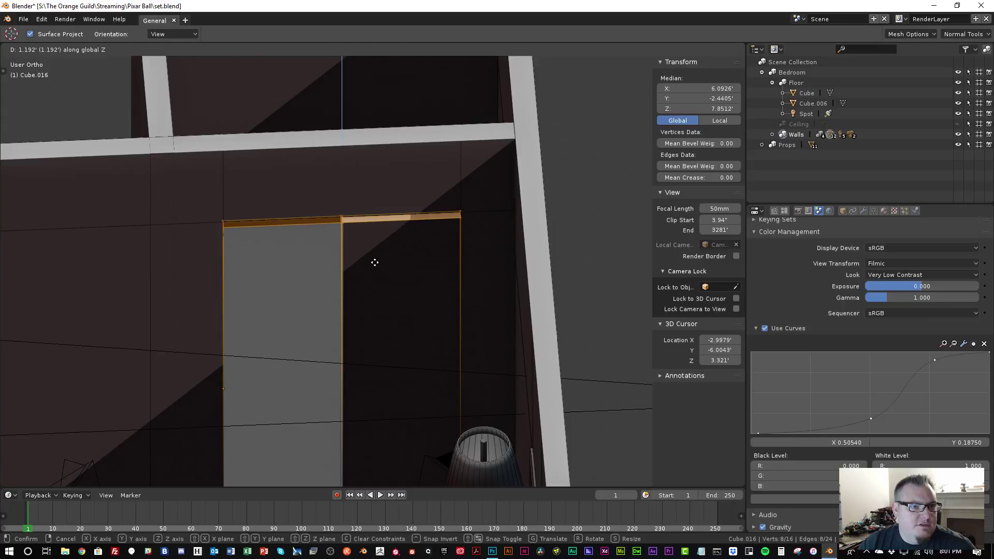
click(373, 262)
Leave Edit Mode and hide the Left collection inside Walls to expose the tops of the closet doors
middle_drag(372, 262, 447, 278)
scroll(450, 204, up, 5)
shift+middle_drag(451, 204, 289, 226)
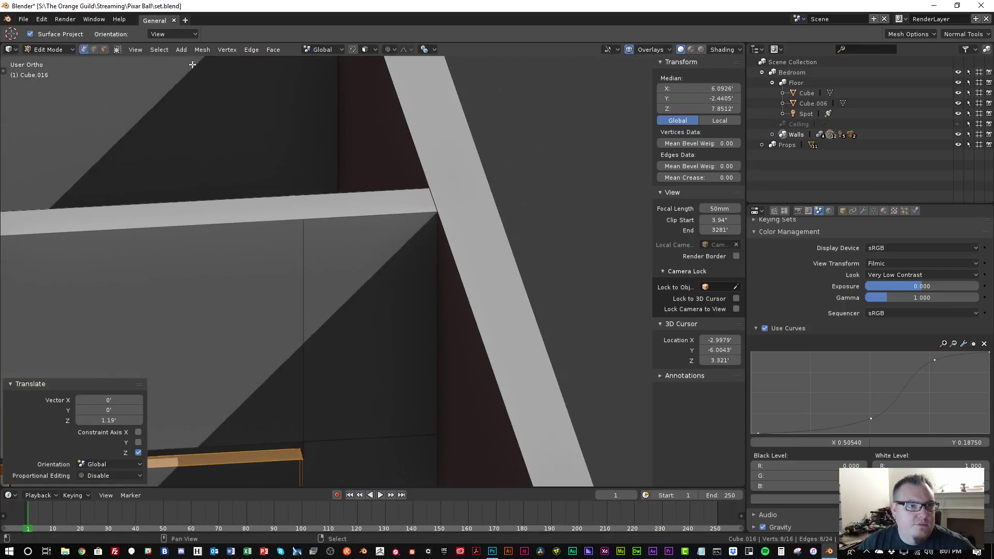
scroll(288, 226, up, 1)
middle_drag(288, 295, 499, 140)
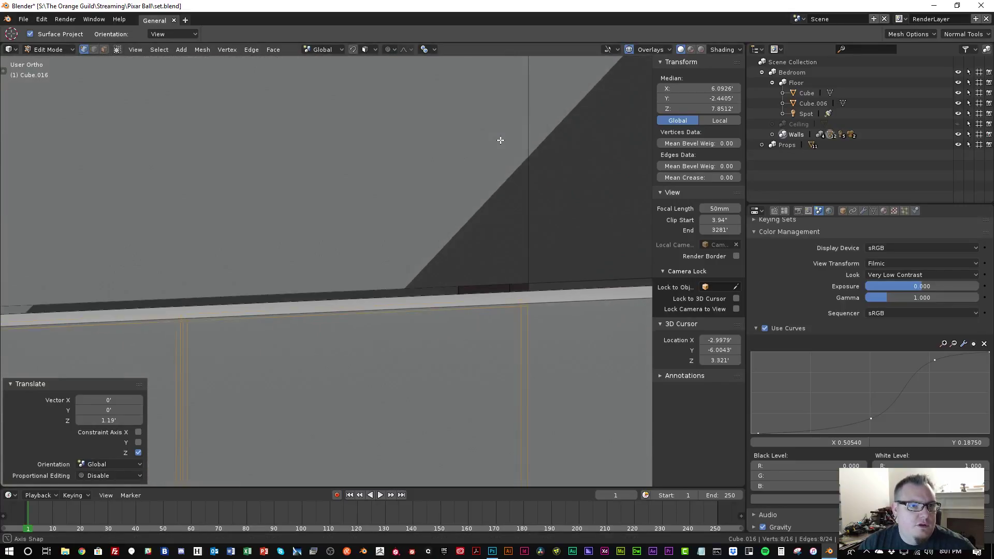
key(Tab)
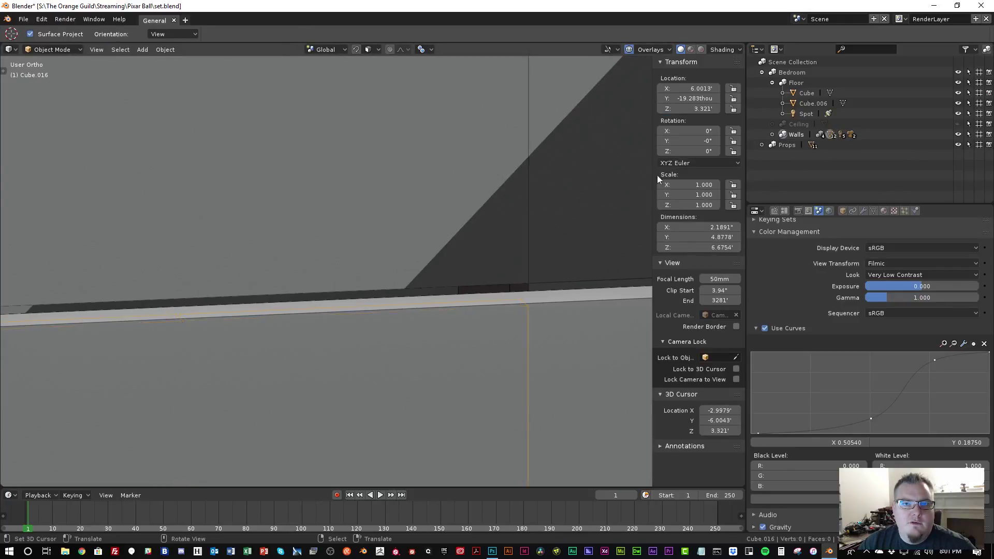
click(772, 134)
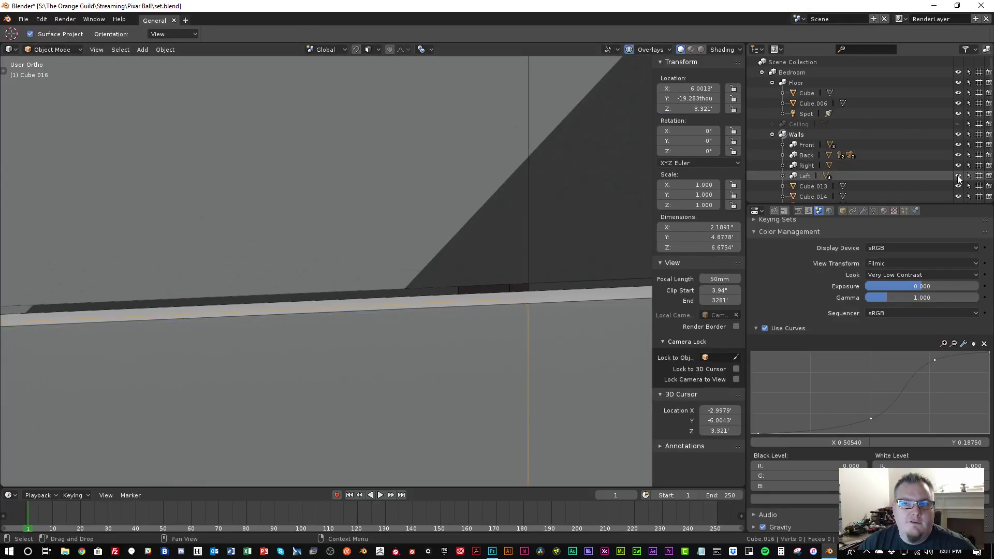
click(958, 176)
middle_drag(344, 355, 370, 298)
Move the closet doors' top vertices up about 1.8" along Z towards the top edge of the opening
key(Tab)
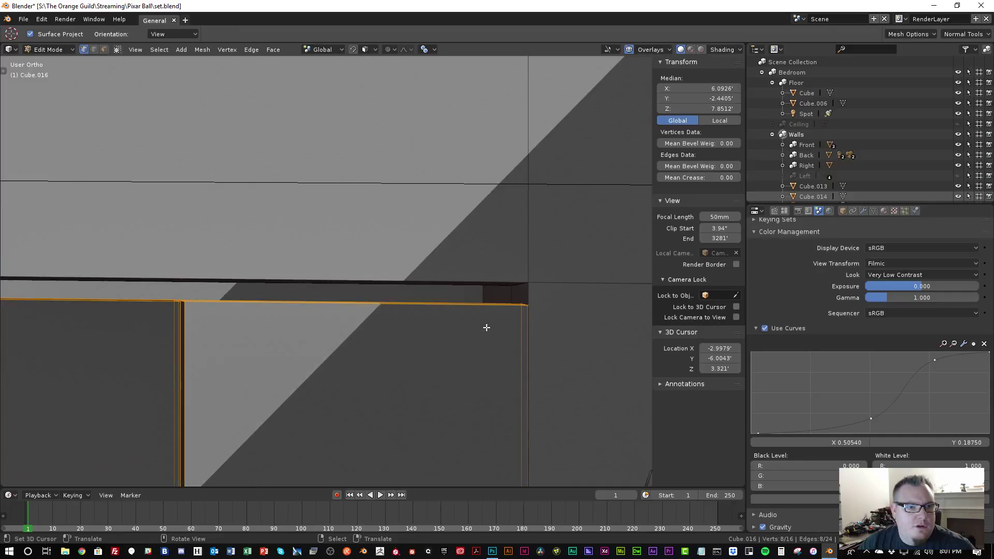
key(g)
key(z)
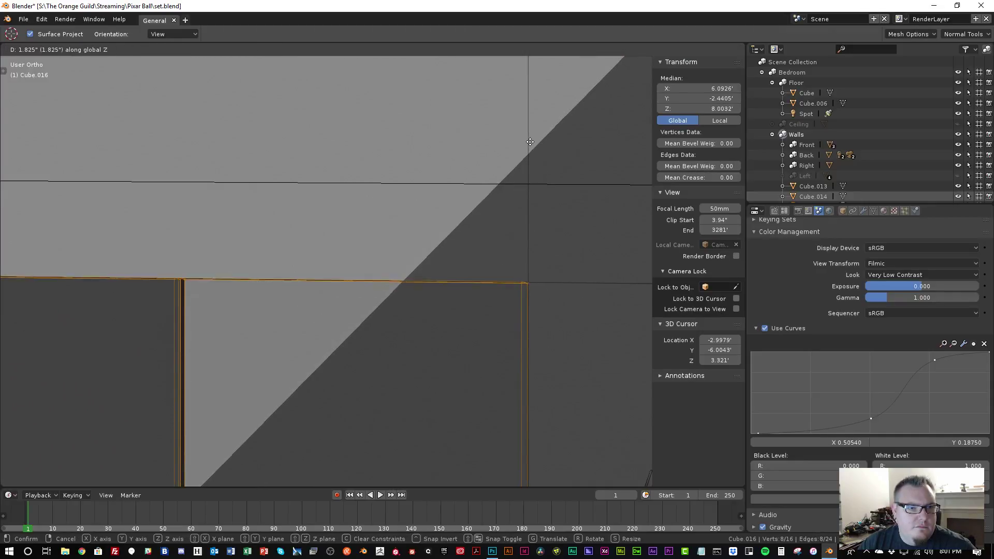
click(526, 155)
key(Tab)
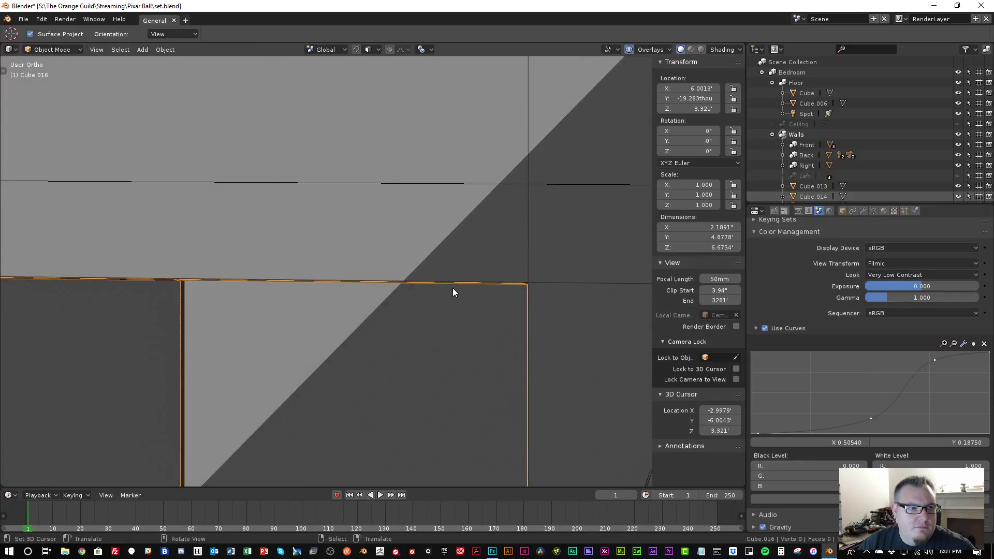
Nudge the closet doors' top vertices up a further 107 thou or so along Z to align with the opening's top edge
middle_drag(453, 288, 414, 293)
key(Tab)
key(g)
key(z)
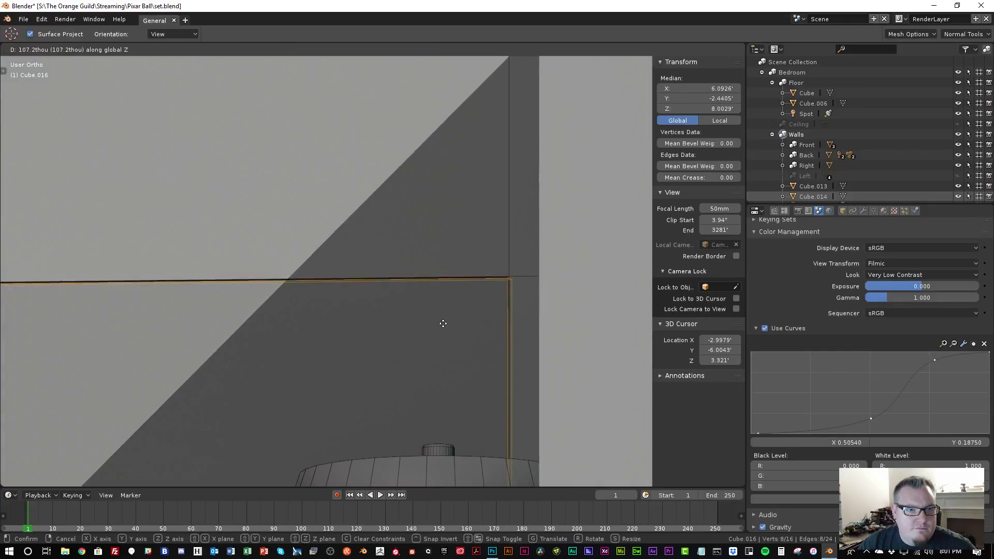
click(444, 316)
scroll(391, 303, down, 3)
key(Tab)
scroll(391, 303, down, 2)
Select the whole joined door mesh and recalculate its normals to face outside
middle_drag(317, 318, 265, 362)
key(Tab)
key(a)
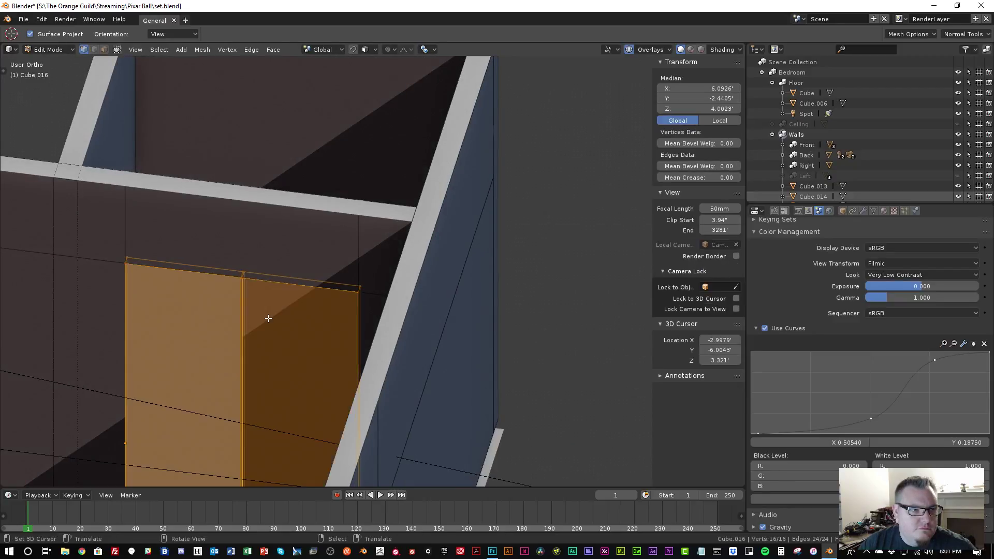
key(shift+n)
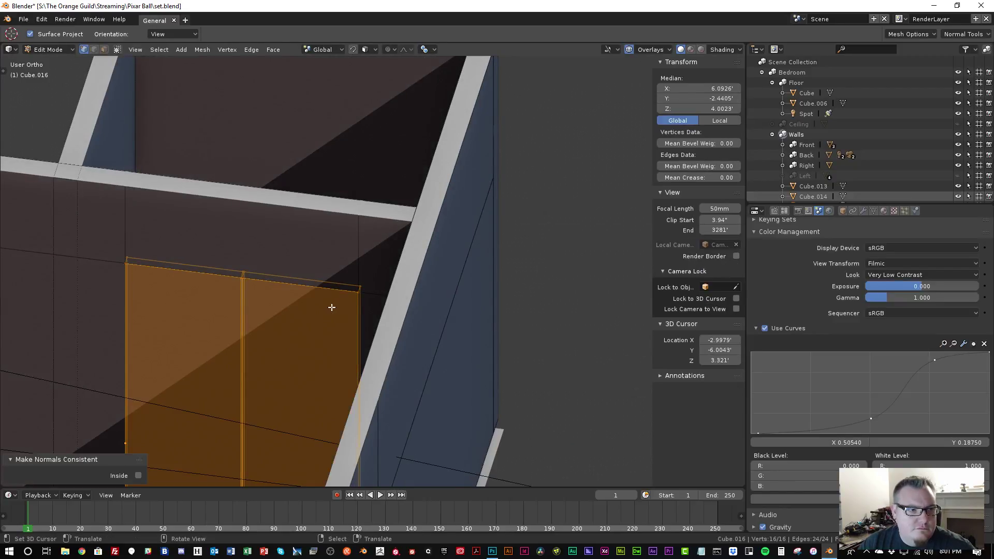
key(Tab)
Separate the closet door nearest the floor lamp into its own object and select it in Object Mode
scroll(331, 307, down, 2)
middle_drag(304, 311, 327, 316)
key(Tab)
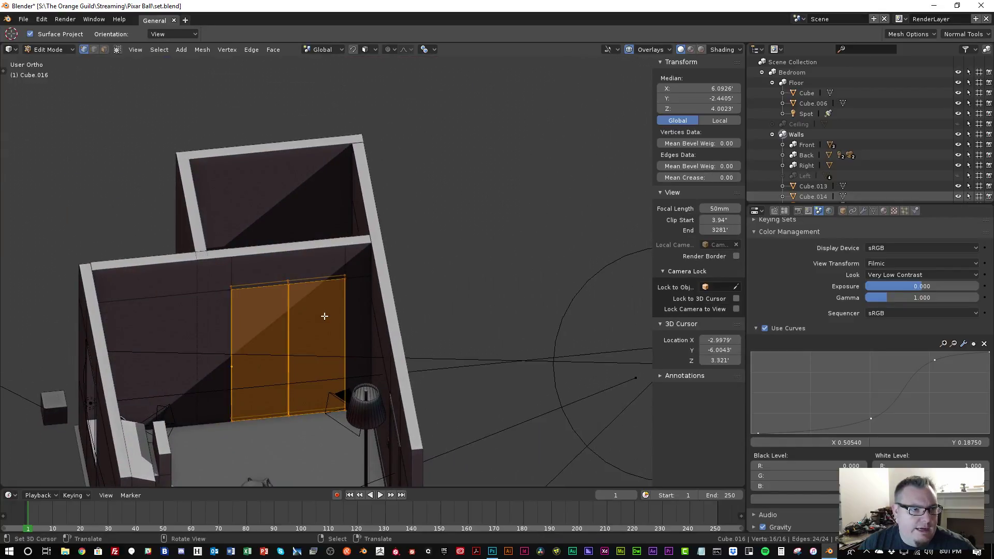
key(alt+a)
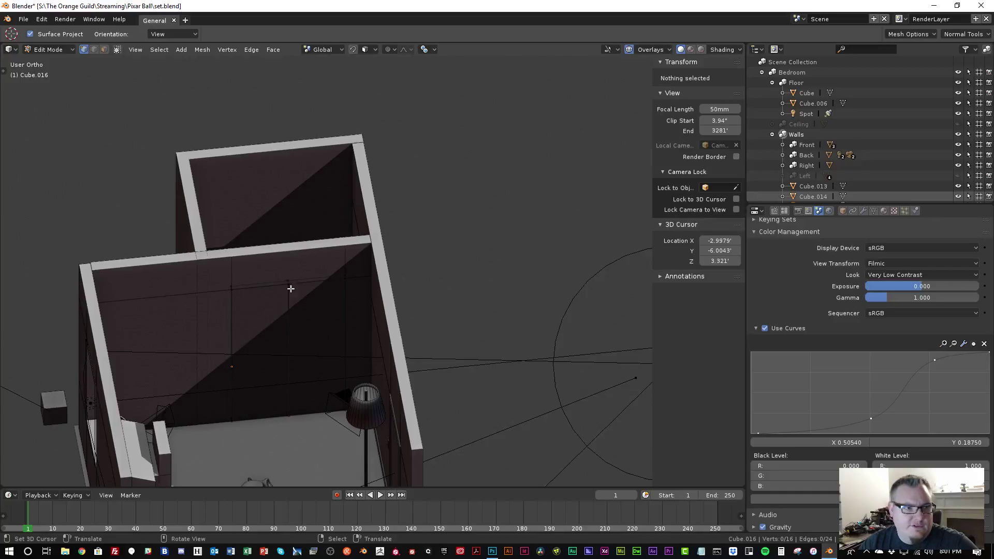
key(l)
key(p)
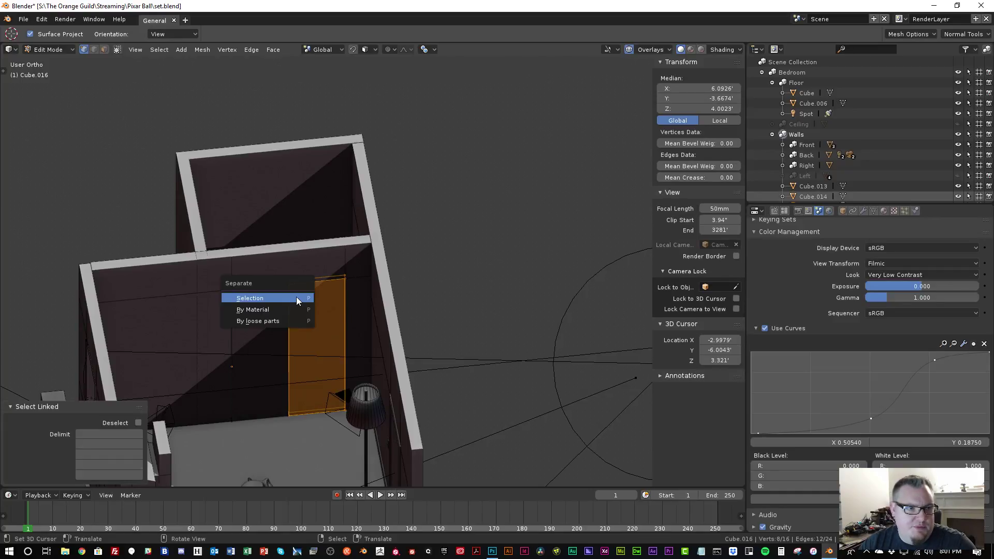
click(284, 298)
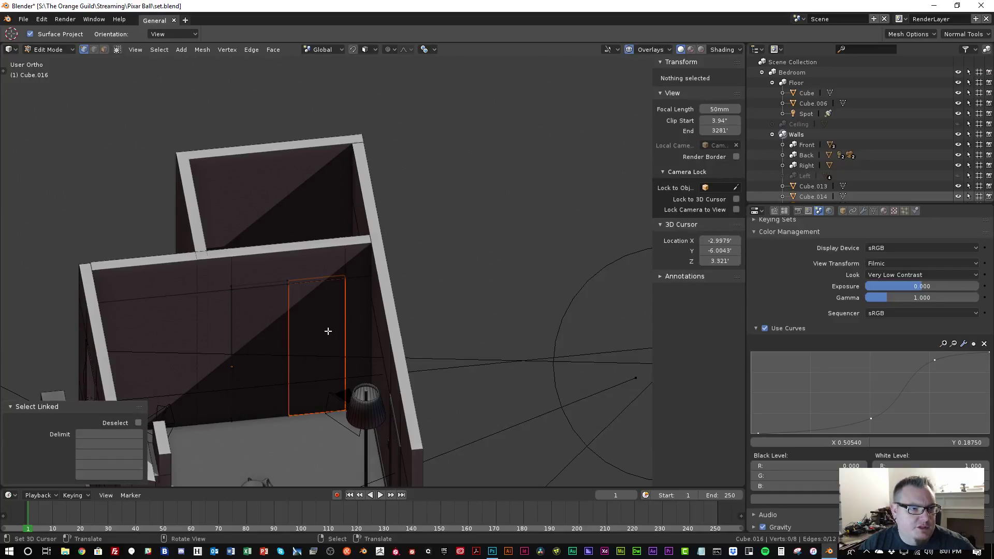
key(Tab)
click(320, 309)
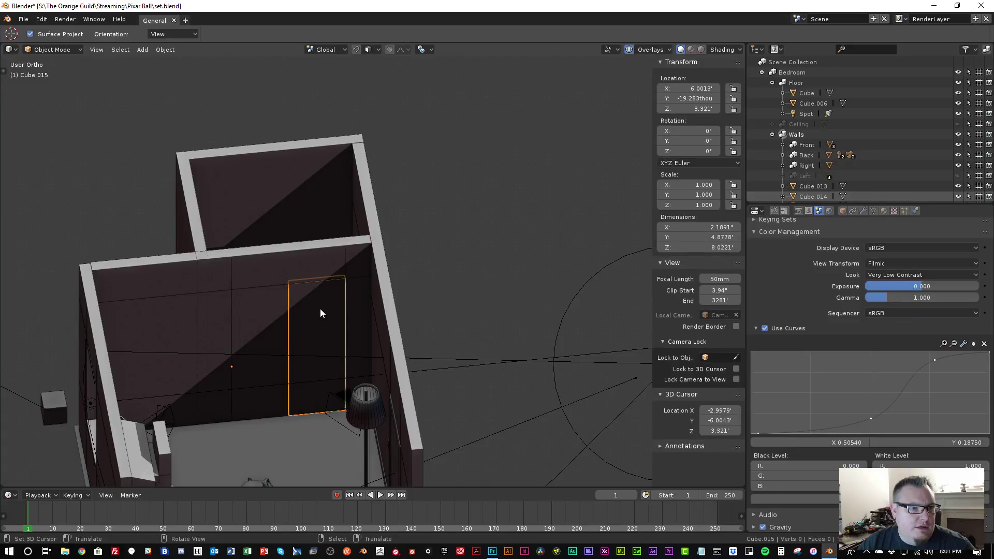
scroll(319, 311, up, 4)
key(r)
key(z)
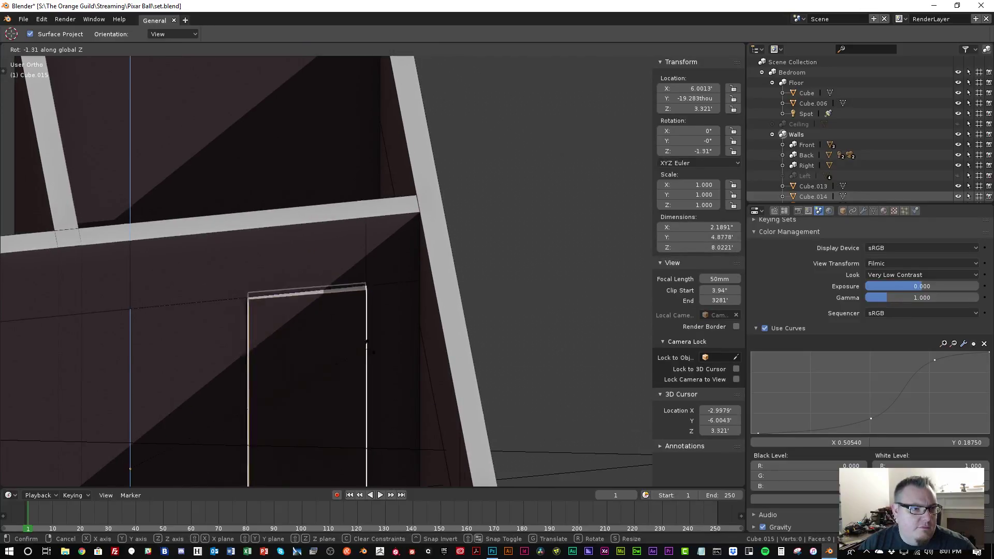
right_click(353, 393)
scroll(353, 393, down, 3)
shift+middle_drag(318, 368, 324, 291)
key(r)
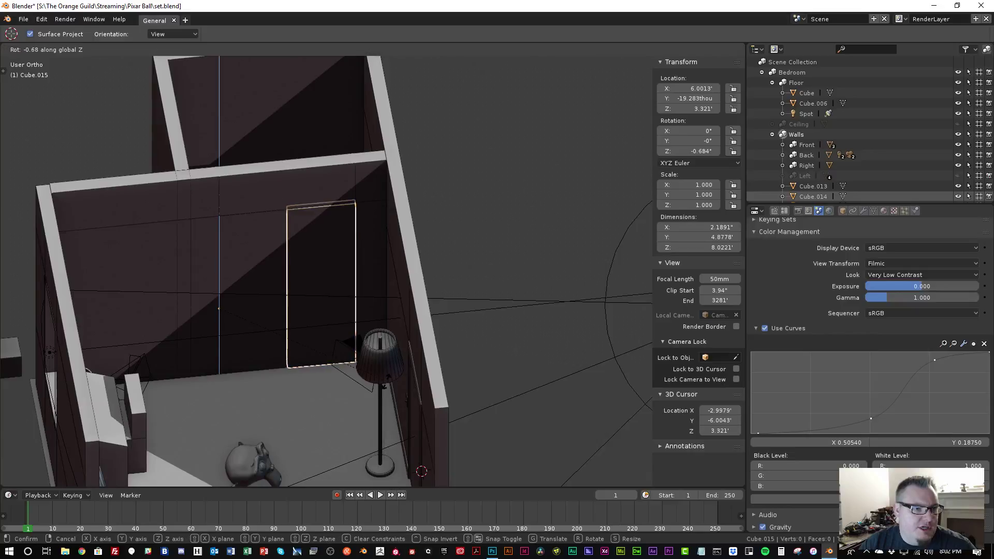
key(z)
right_click(226, 321)
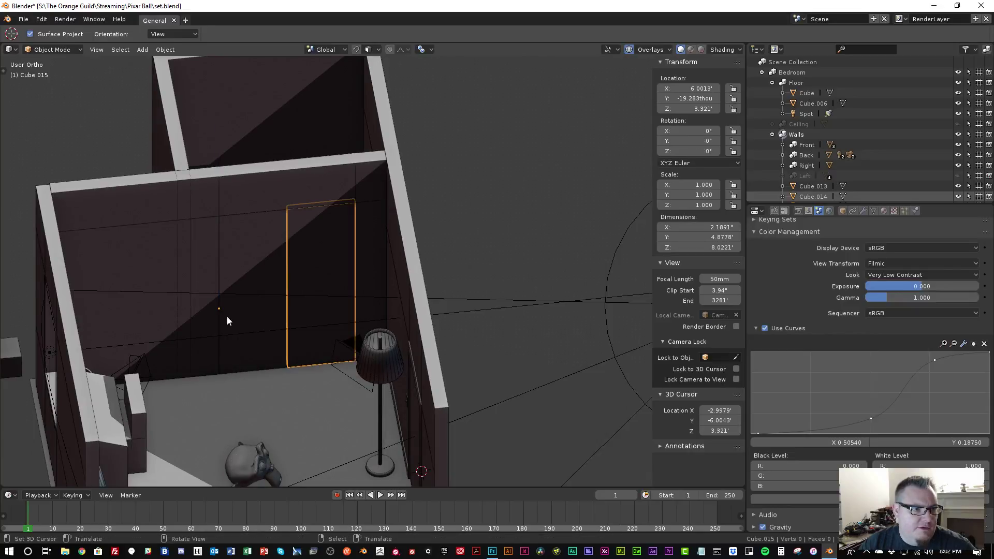
In Edit Mode, select the outer vertical edge of the closet door near the lamp and snap the 3D cursor to it
key(Tab)
scroll(385, 199, up, 2)
right_click(378, 192)
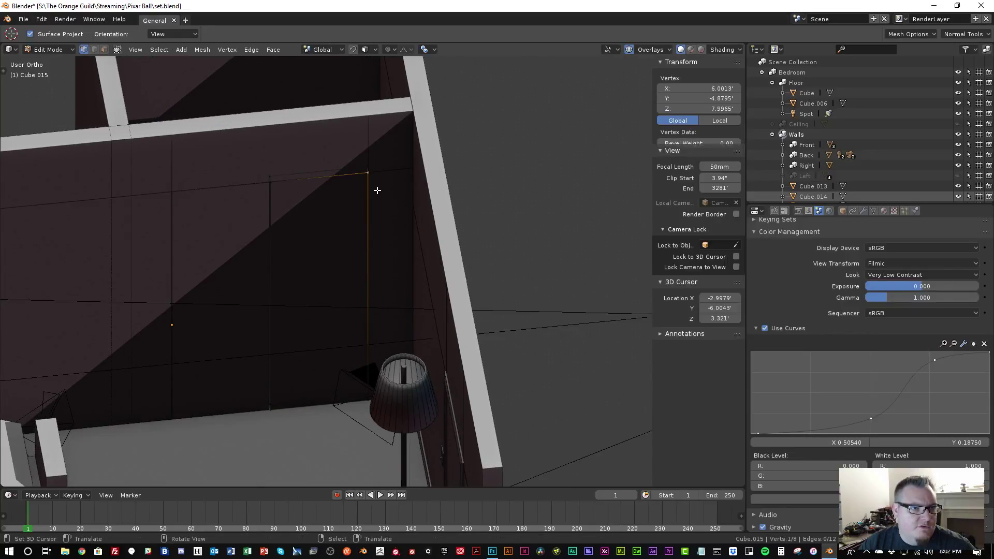
middle_drag(347, 321, 357, 334)
shift+right_click(357, 372)
key(shift+s)
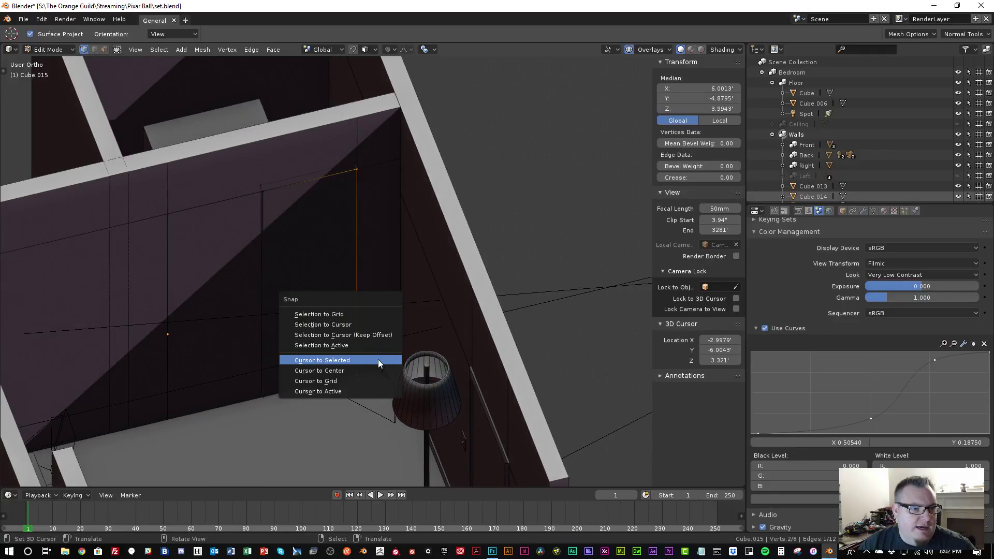
click(378, 359)
Set the origin of the closet door near the lamp to the 3D cursor
key(Tab)
key(space)
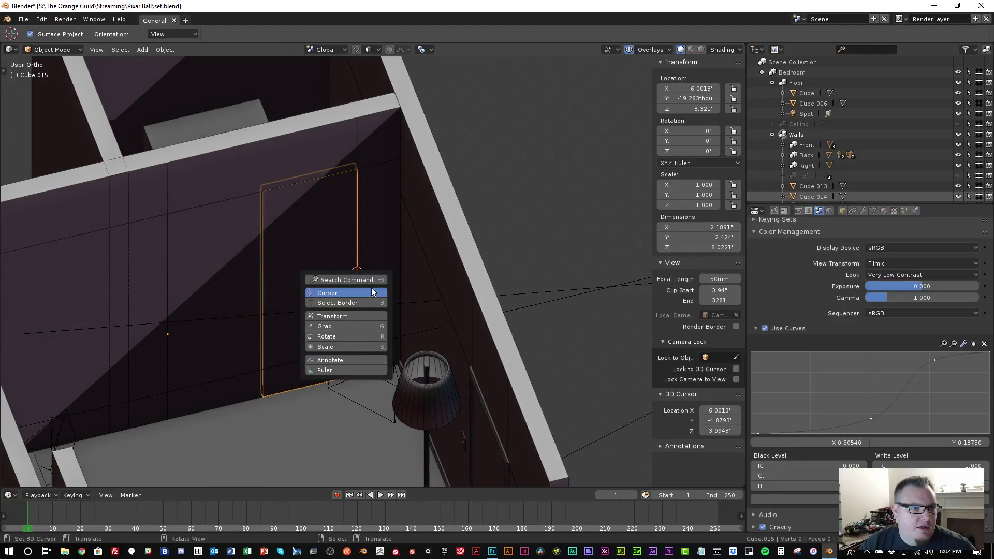
click(370, 280)
click(420, 299)
click(416, 305)
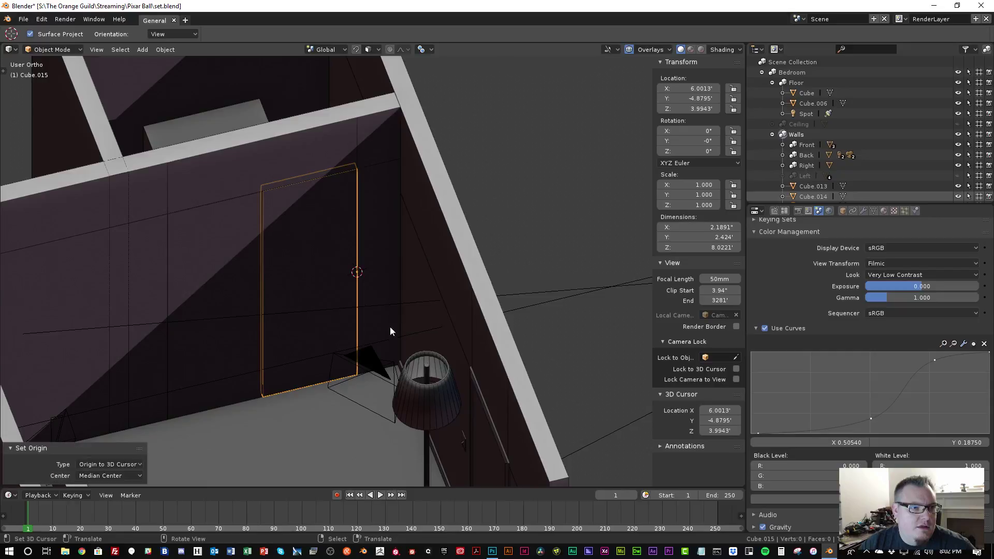
Snap the 3D cursor to the outer vertical edge of the other closet door and return to Object Mode
right_click(168, 338)
key(Tab)
right_click(168, 338)
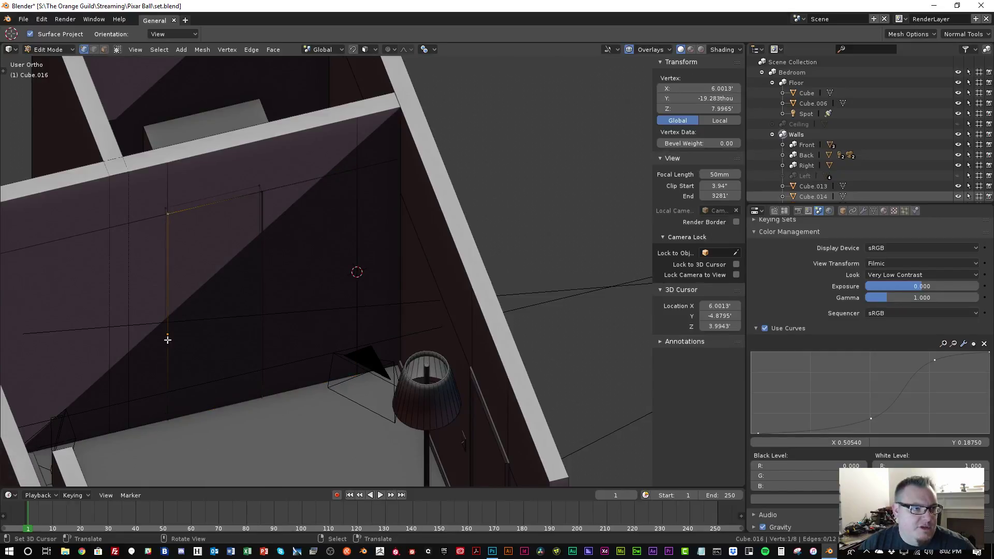
shift+right_click(169, 413)
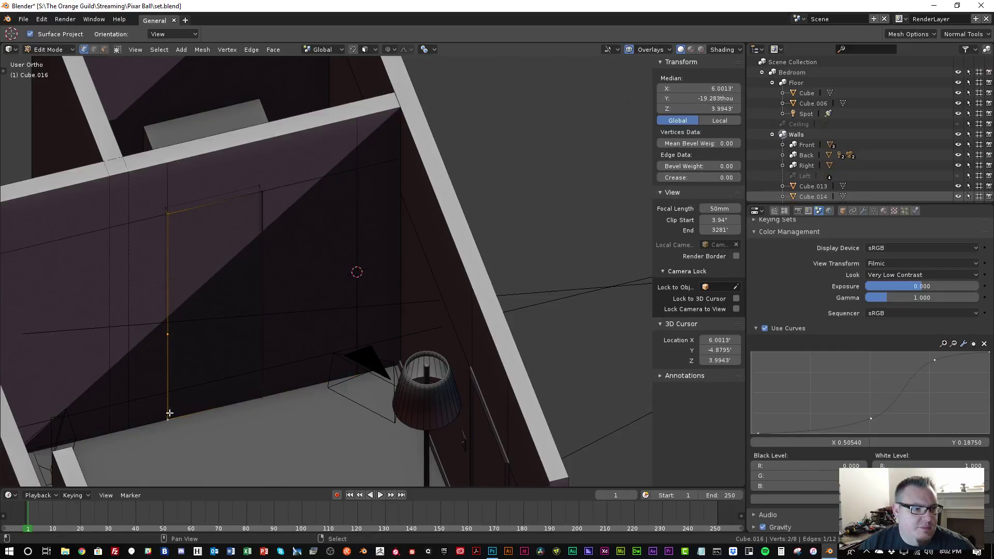
key(shift+s)
click(200, 312)
key(Tab)
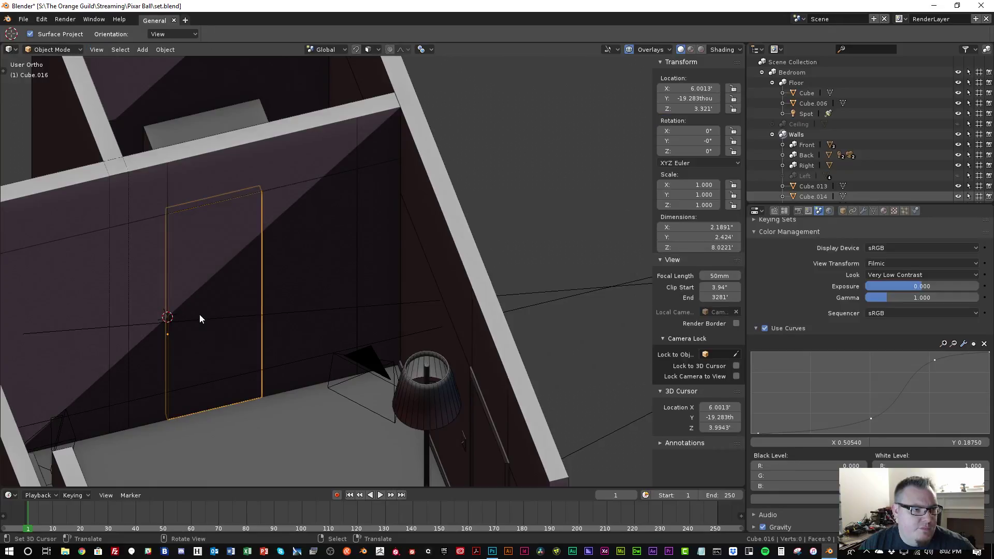
Set the origin of the selected closet door (Cube.016) to the 3D cursor at its hinge edge
key(w)
click(200, 311)
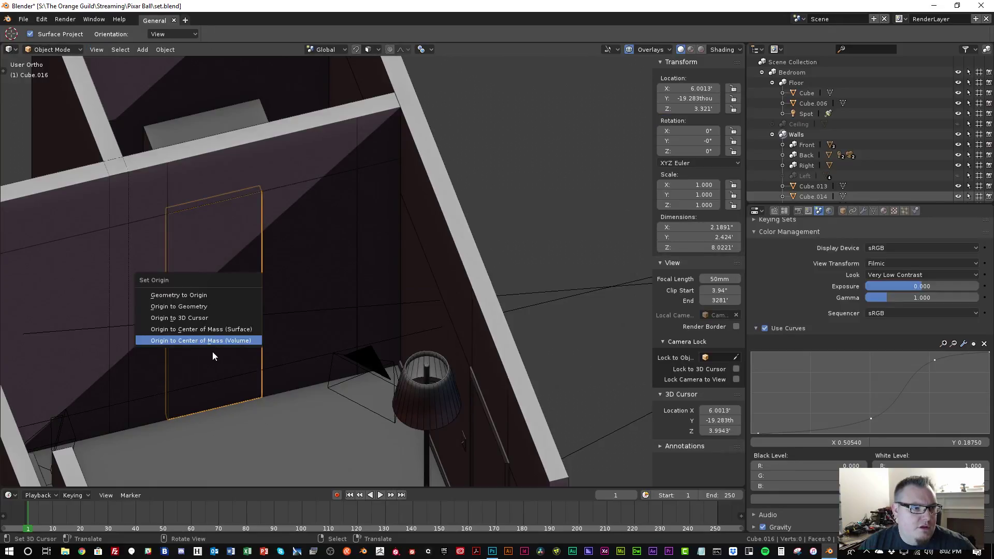
click(222, 319)
Rotate the closet door Cube.016 by about -53° around the Z axis to test its swing
scroll(263, 341, down, 3)
key(r)
key(z)
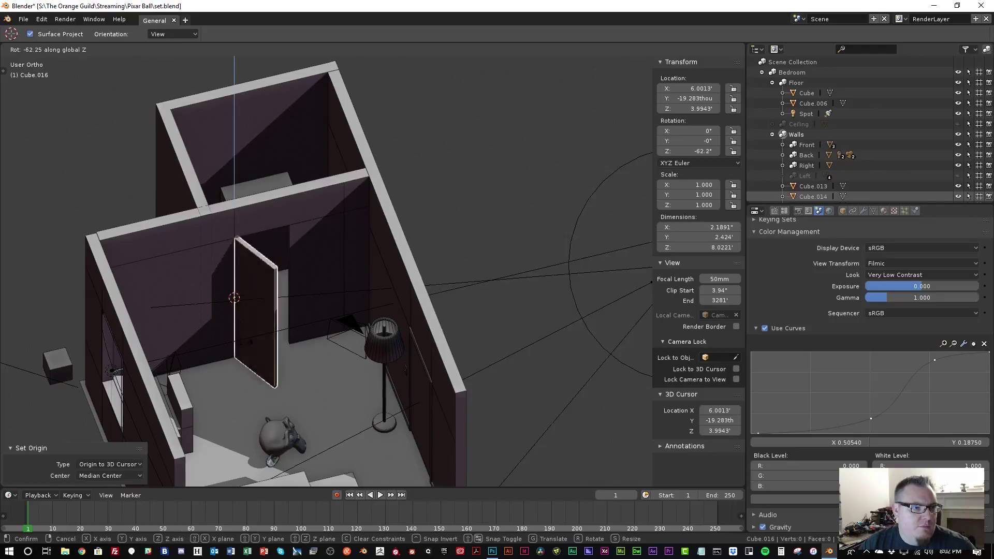
click(307, 299)
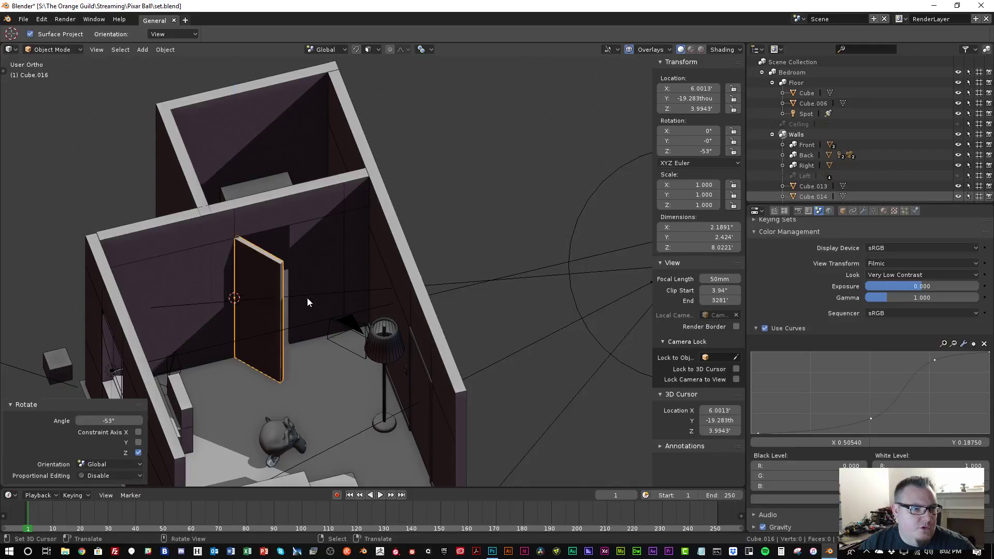
Rotate the opposite closet door (Cube.015) by about 67.4° around the Z axis to test its swing
click(306, 297)
key(r)
key(z)
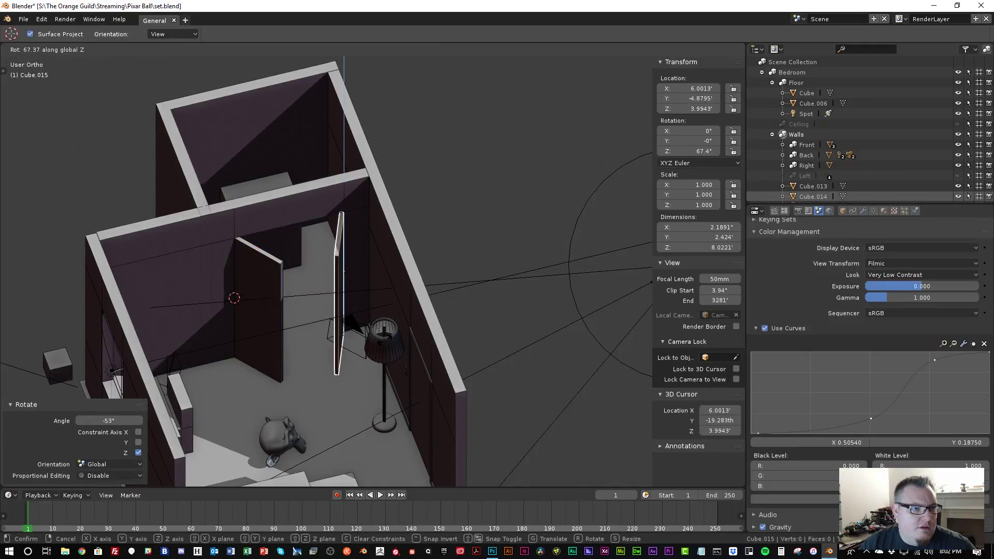
click(304, 225)
middle_drag(304, 224, 269, 221)
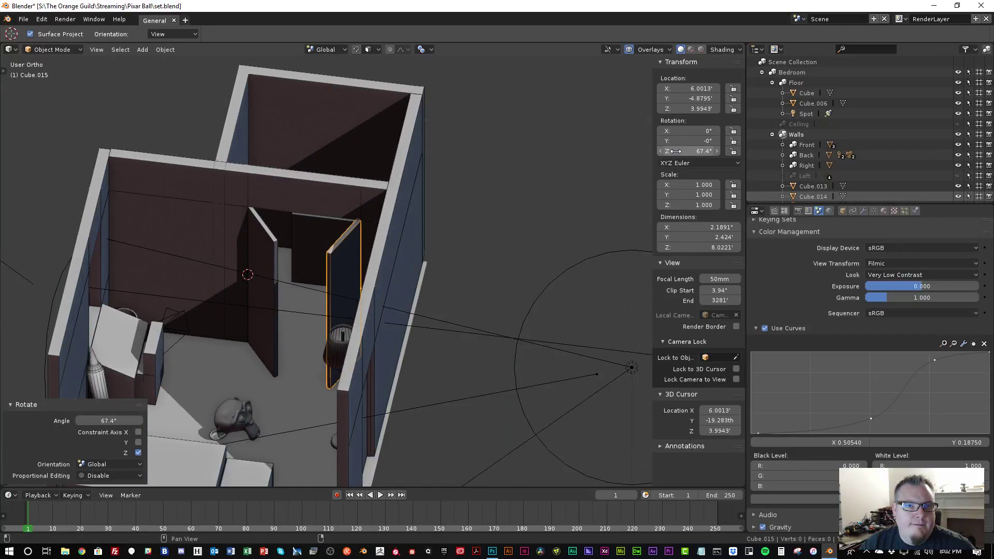
Clear the rotation of both closet doors to close them
key(alt+r)
click(269, 257)
key(alt+r)
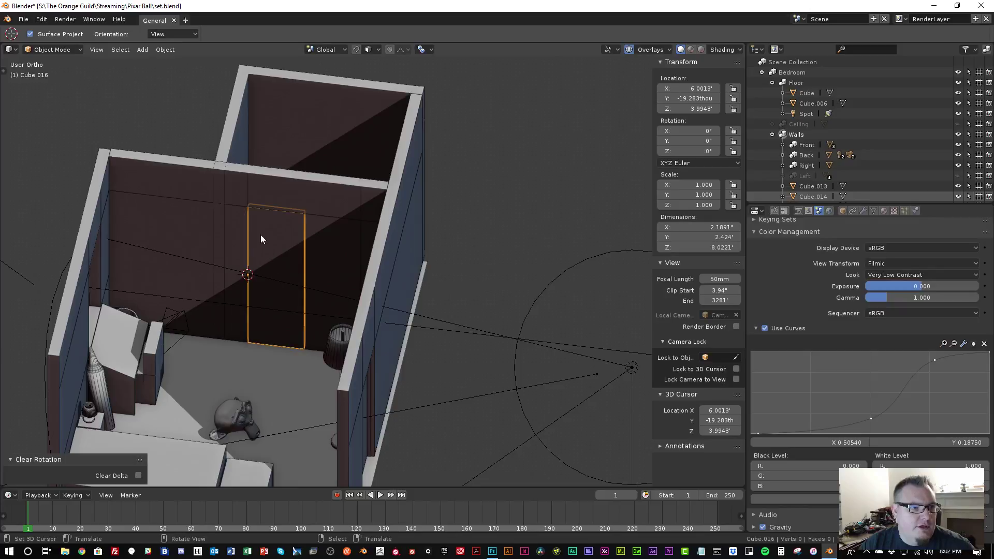
Add a UV sphere at the 3D cursor on the door and rotate it 90° around the Y axis
mouse_move(260, 236)
middle_down()
mouse_move(269, 256)
mouse_move(355, 259)
mouse_move(273, 228)
middle_up()
scroll(270, 257, down, 2)
scroll(329, 252, up, 4)
key(a)
key(alt+a)
key(shift+a)
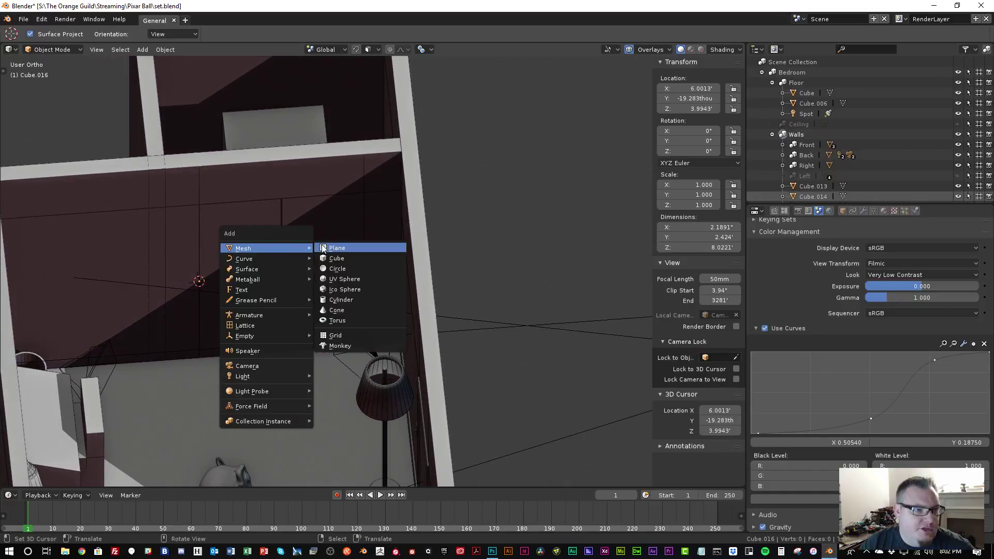
click(364, 279)
scroll(253, 297, down, 3)
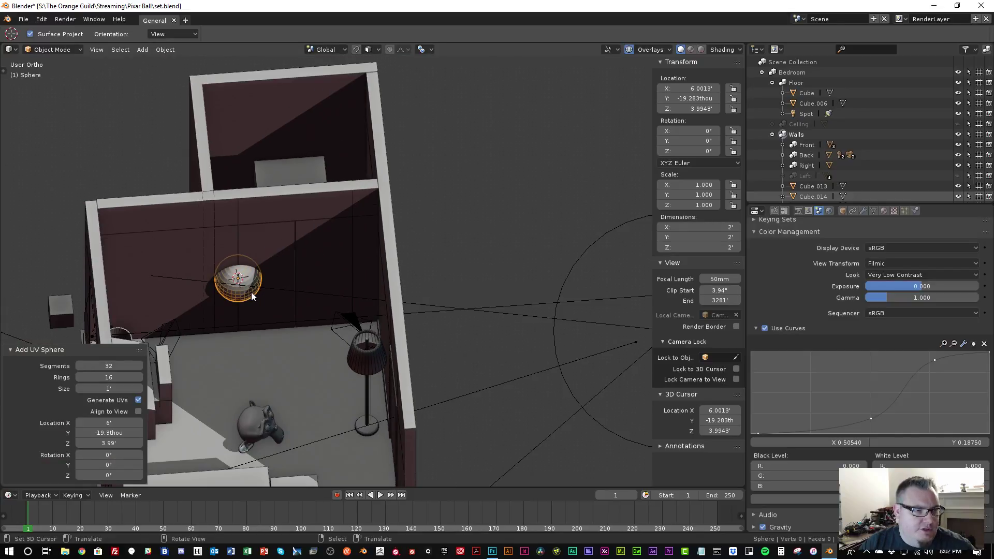
text(rx90)
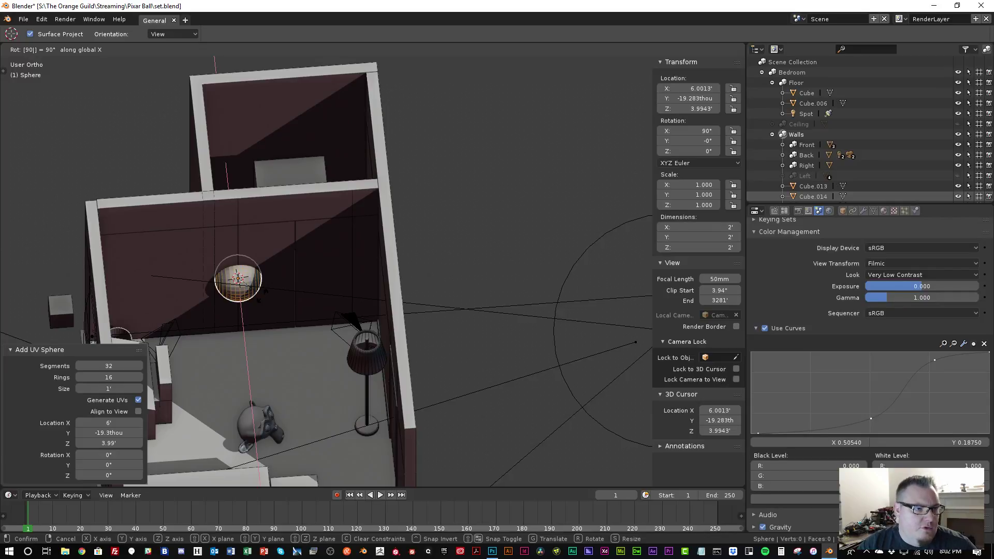
text(y)
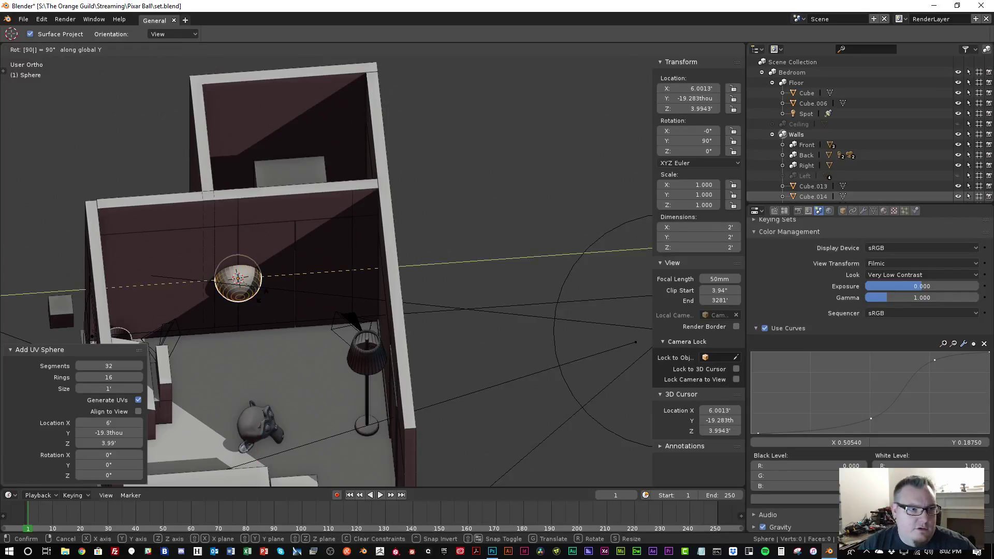
key(Return)
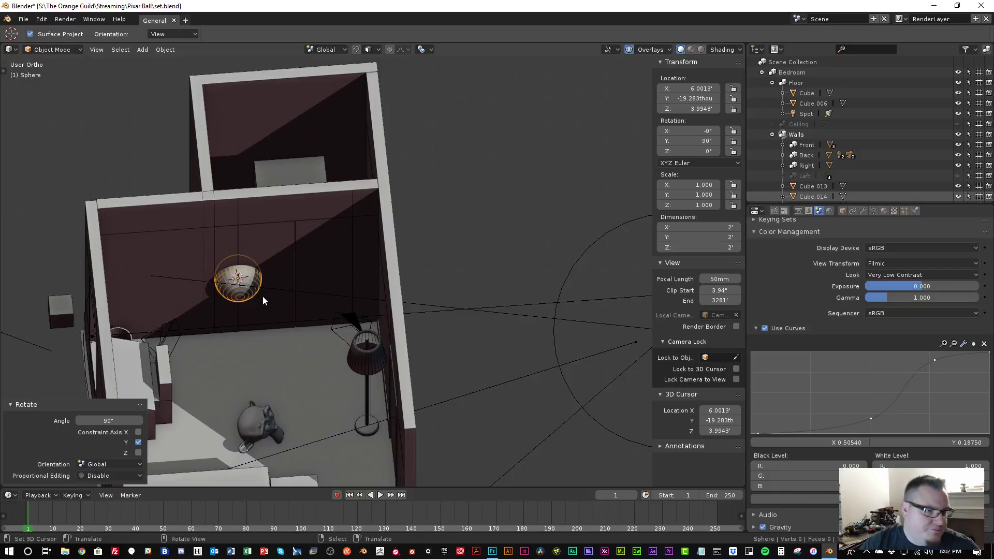
Move the sphere about -1.71' along Y toward the door's free edge and scale it to about 0.202
key(g)
key(y)
click(304, 310)
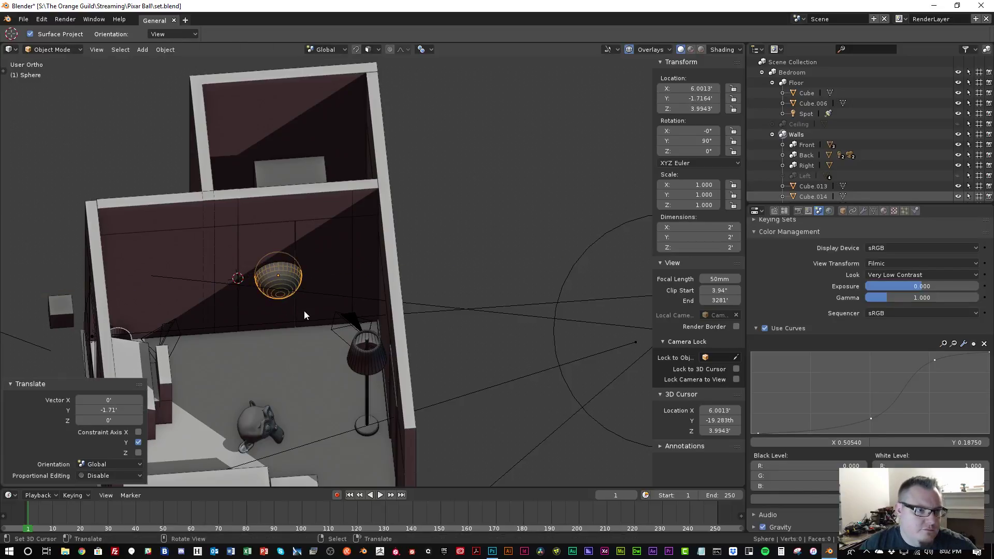
scroll(331, 331, up, 5)
key(s)
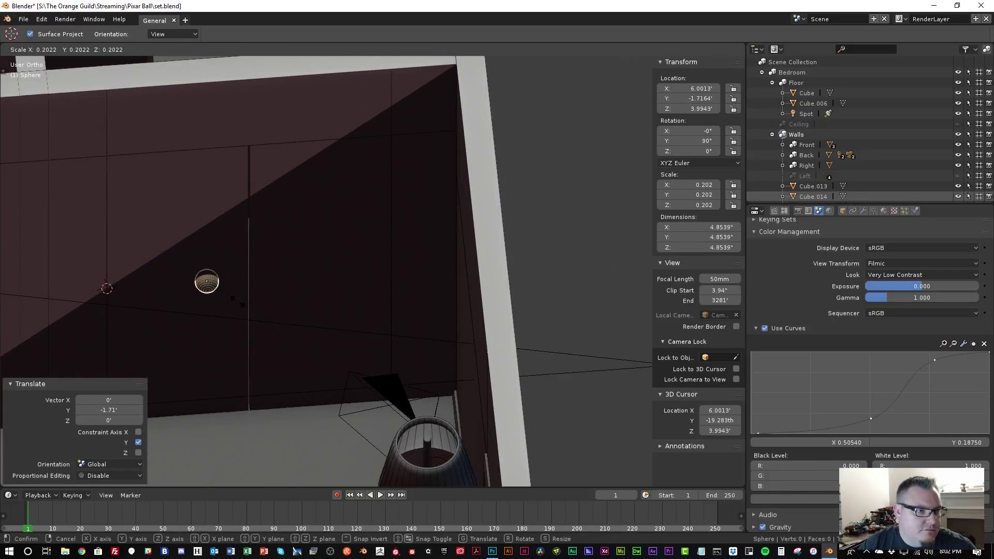
click(238, 301)
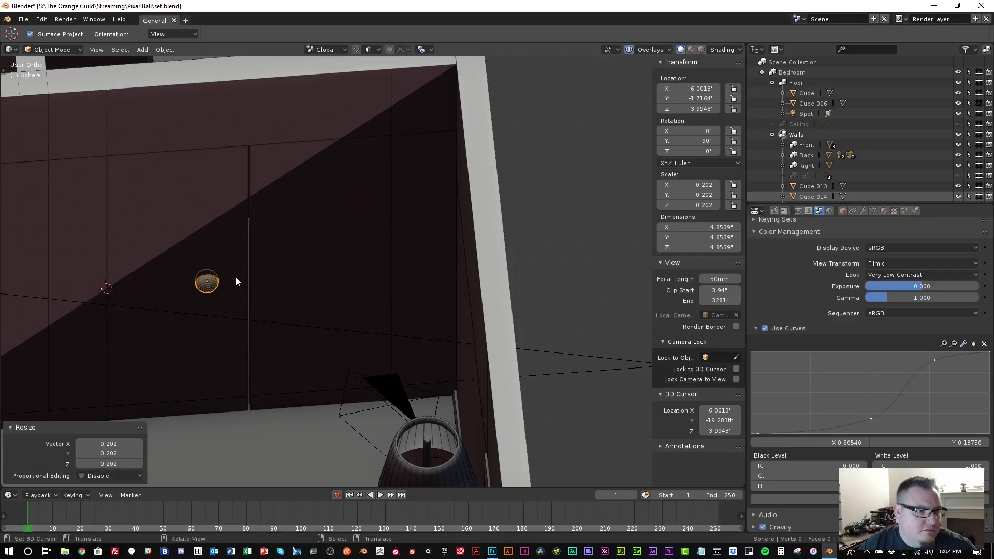
Delete the half of the sphere's vertices that lies inside the door, working from the top view
key(Tab)
scroll(227, 279, up, 6)
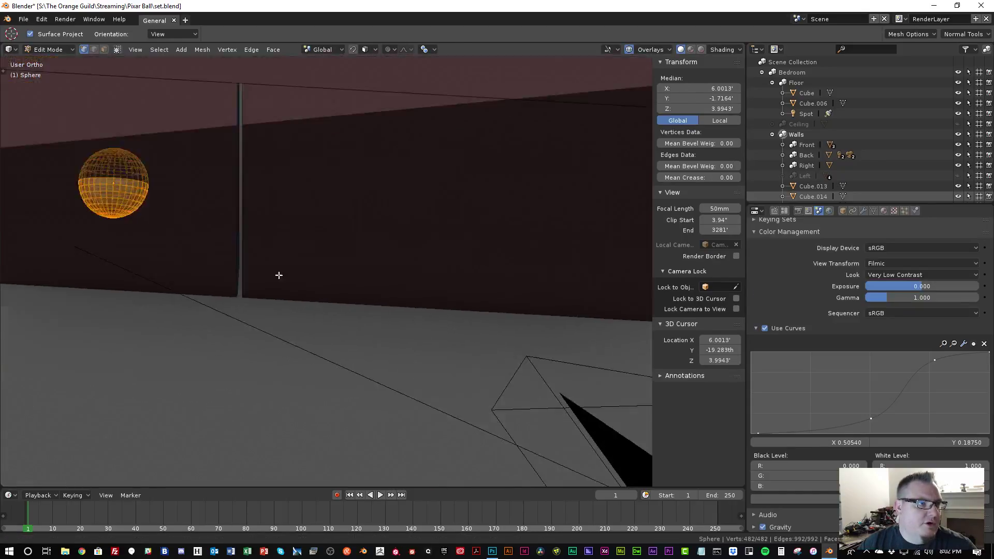
middle_drag(278, 275, 214, 280)
key(KP_7)
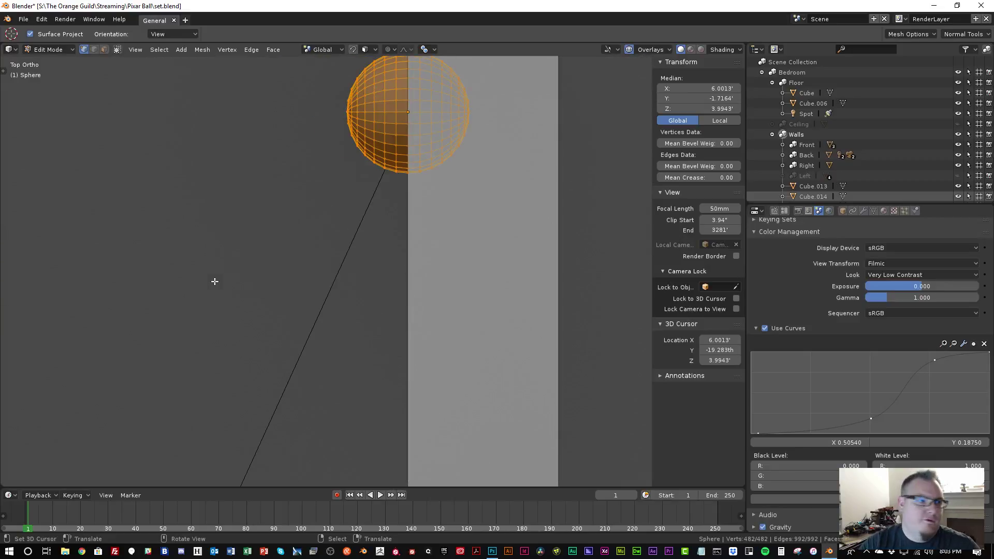
shift+middle_drag(284, 214, 271, 288)
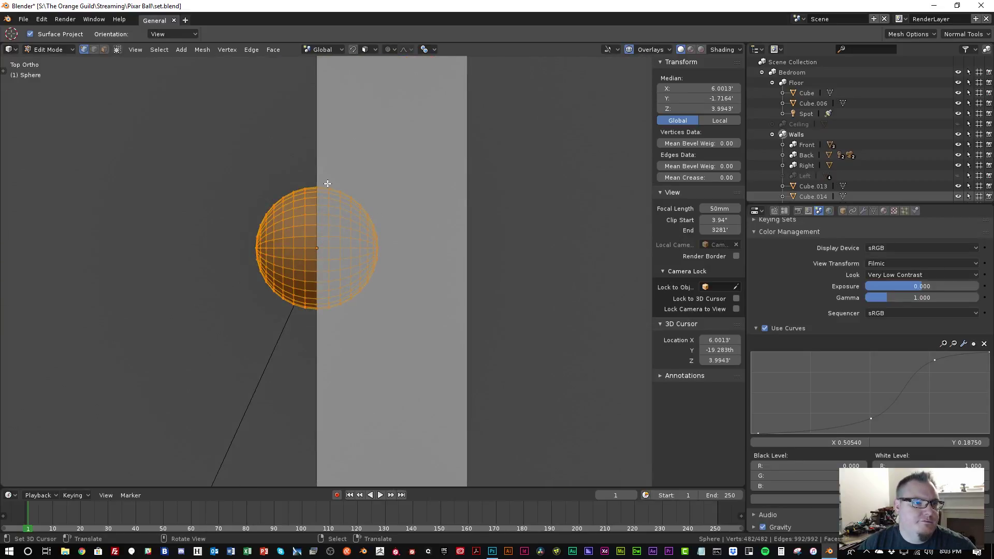
ctrl+drag(213, 151, 317, 368)
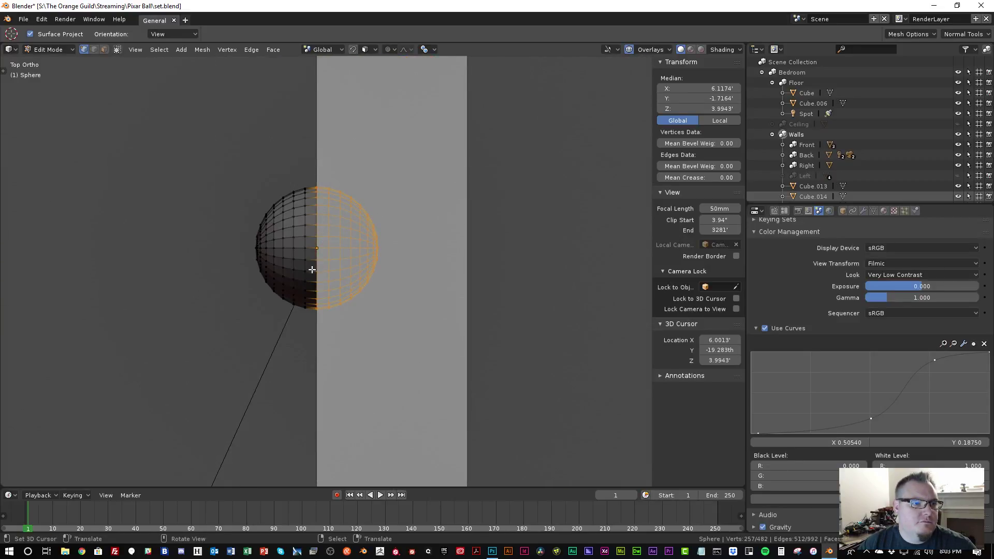
ctrl+drag(298, 141, 323, 350)
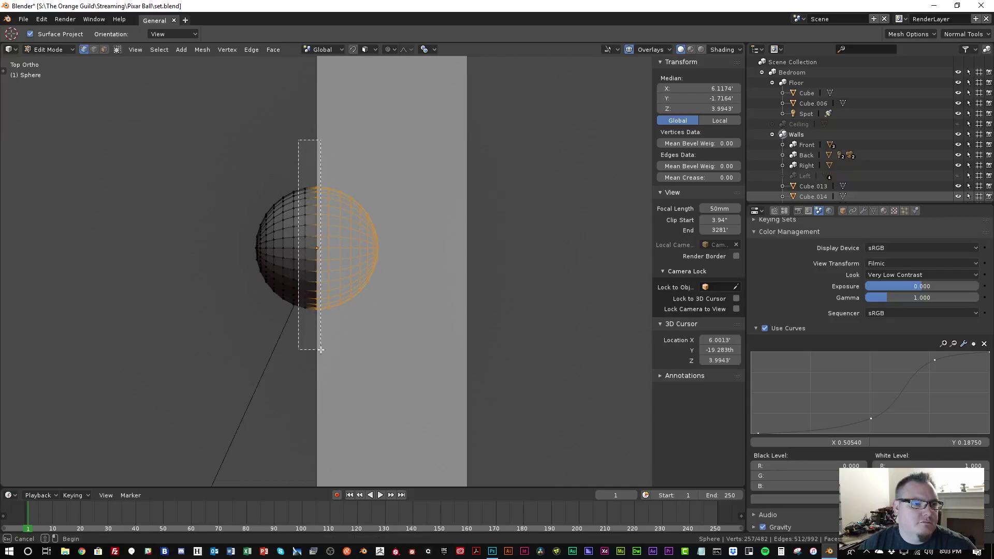
key(x)
click(299, 239)
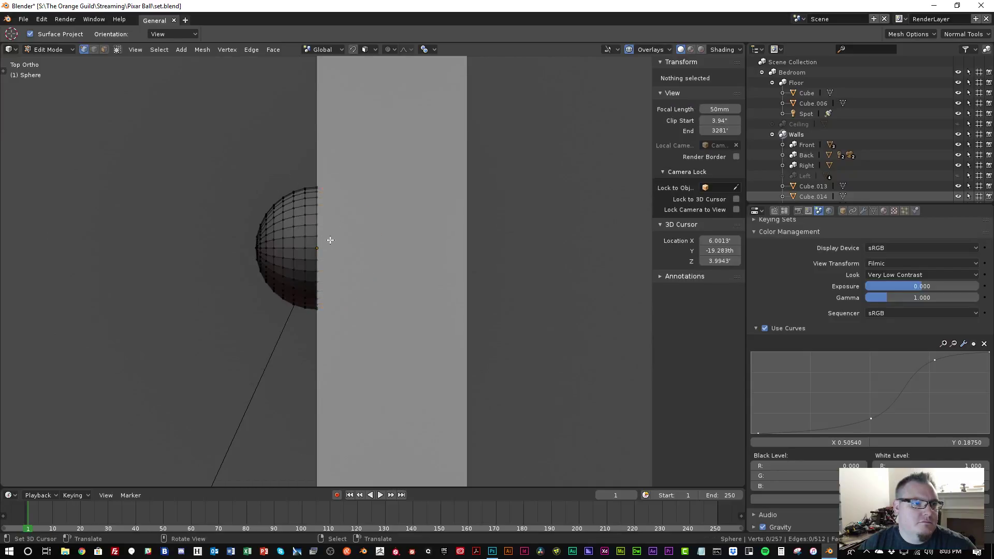
Extrude the hemisphere's open rim inward at a scale of about 0.688, and extrude it about 350 thou along X
alt+click(317, 200)
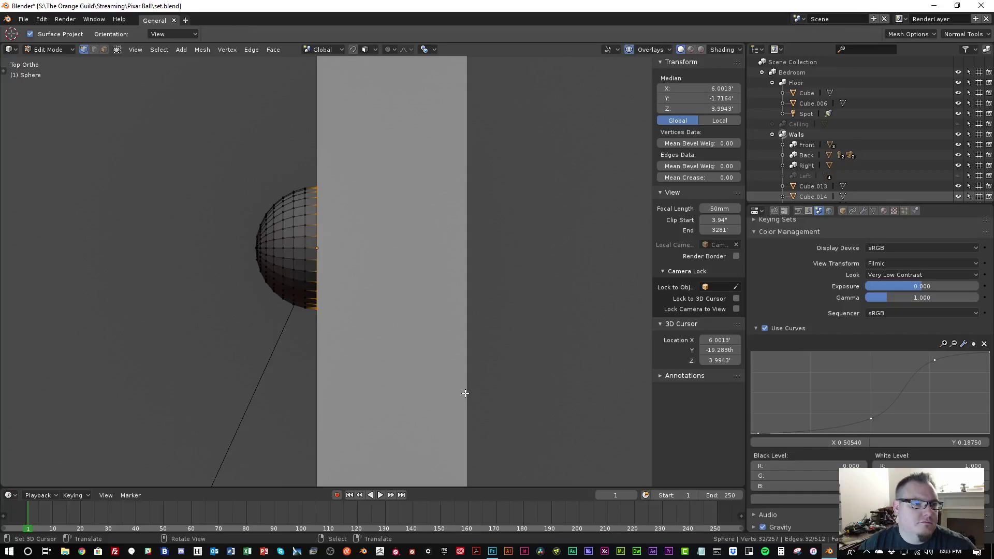
key(e)
key(s)
click(417, 352)
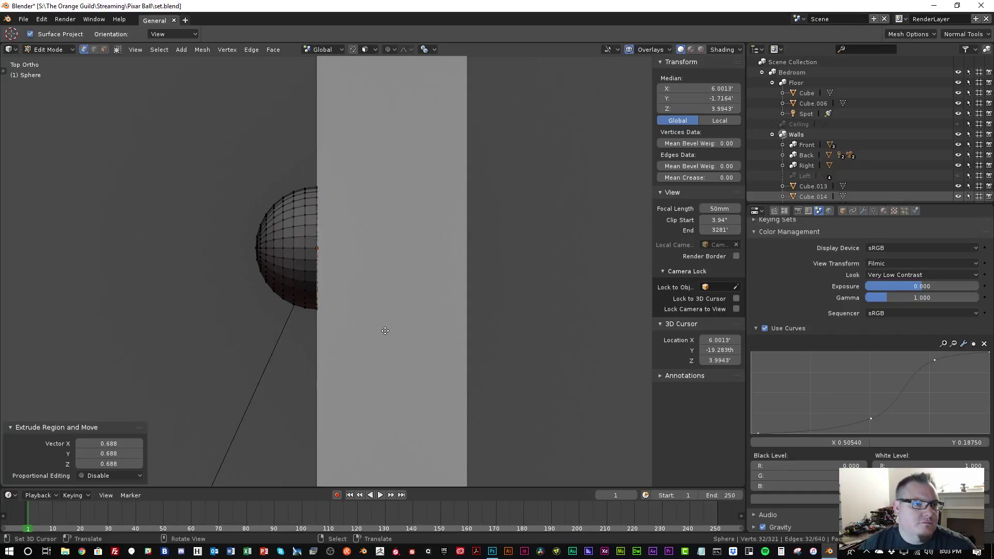
key(e)
key(x)
click(393, 331)
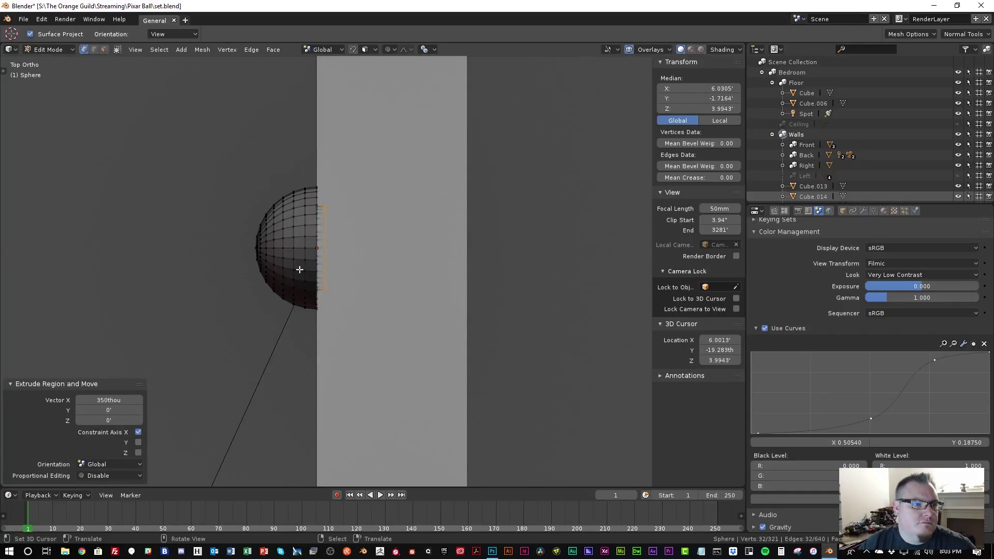
Flatten the knob's dome by moving its tip vertex about 1.1" along X with smooth proportional editing
click(248, 247)
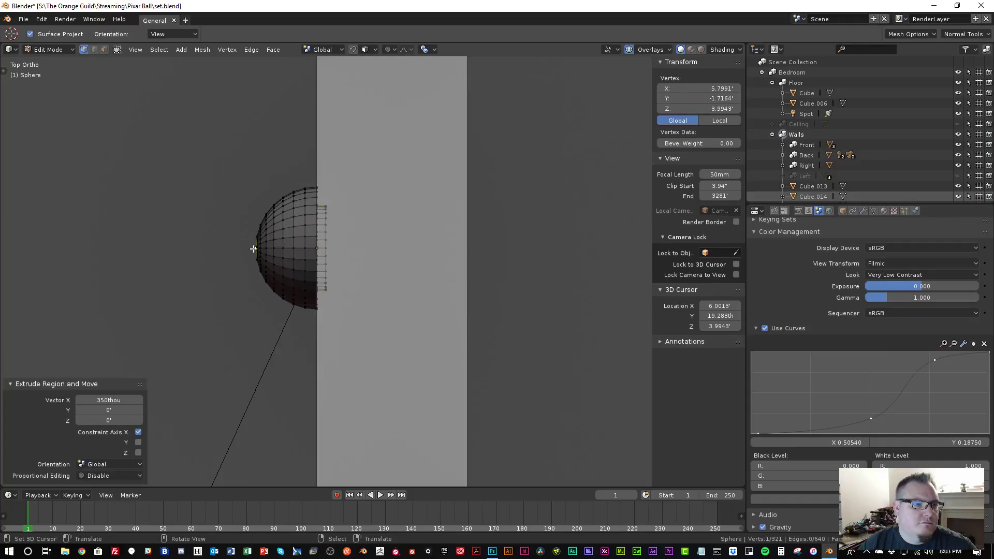
key(g)
key(x)
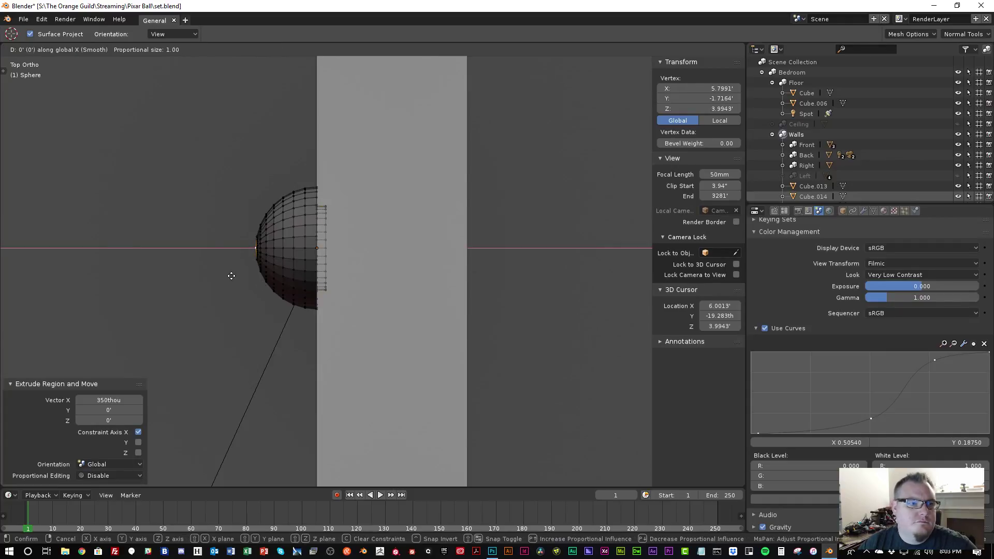
scroll(243, 277, up, 9)
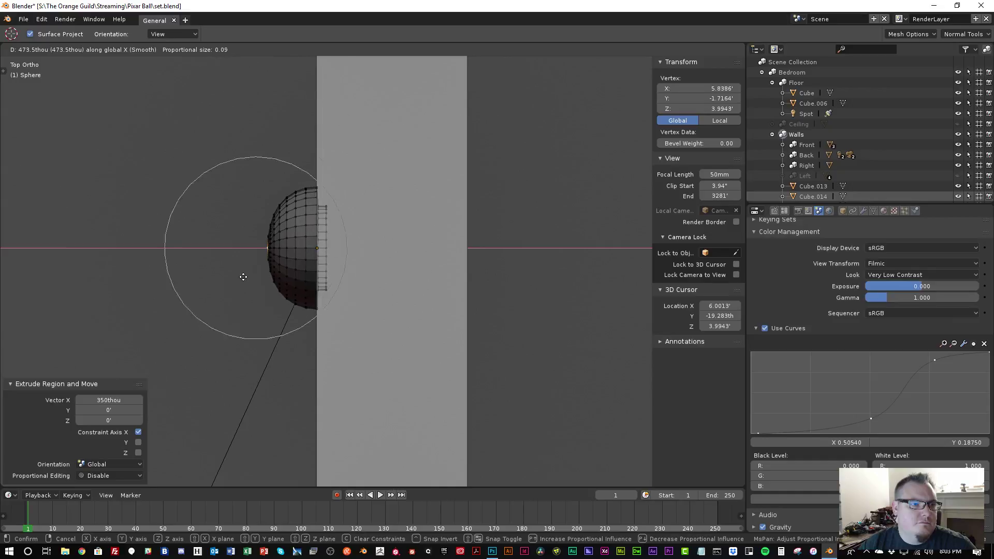
scroll(255, 277, down, 4)
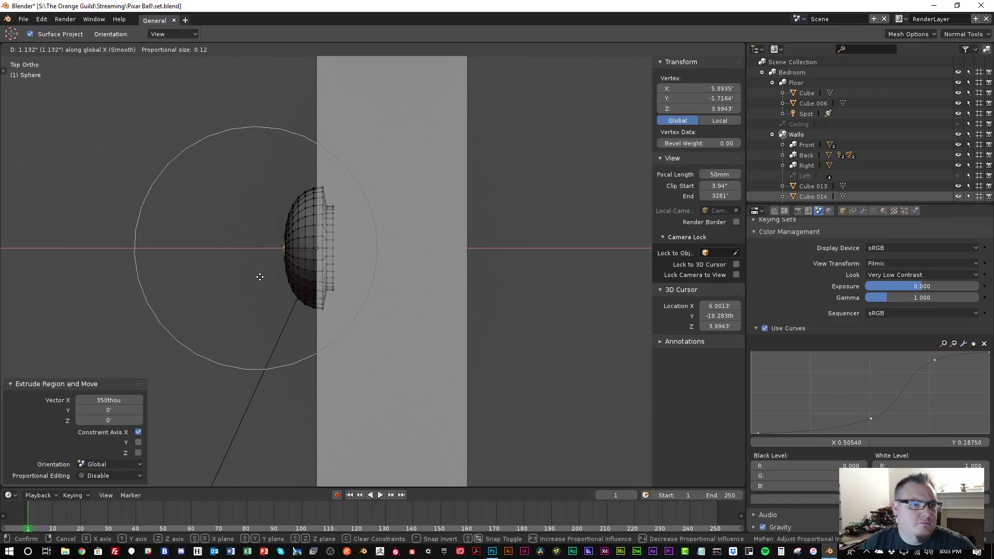
click(292, 262)
key(Tab)
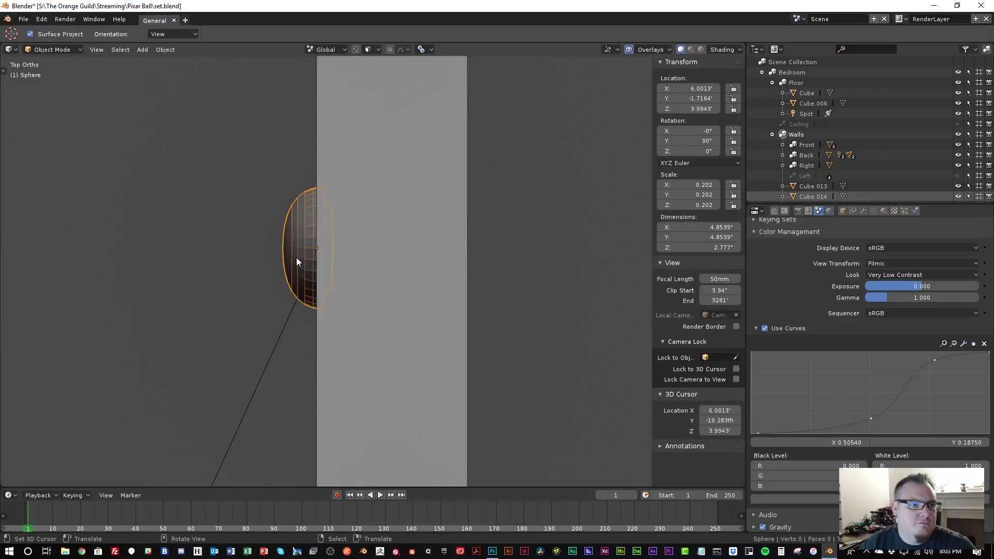
Move the knob about -556 thou along X onto the door's face and scale it down by about 0.546
key(g)
key(x)
click(282, 257)
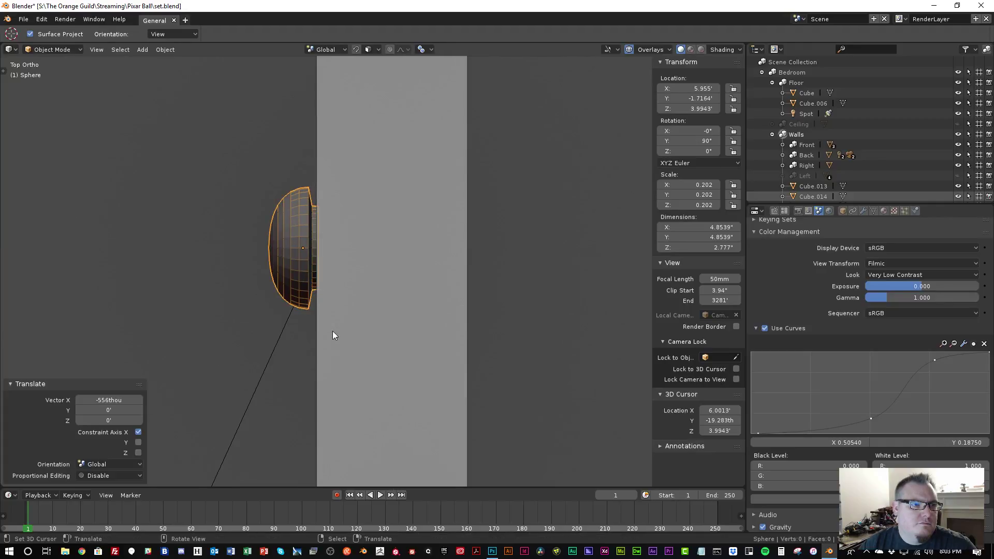
middle_drag(333, 331, 399, 339)
shift+middle_drag(342, 372, 300, 203)
scroll(343, 258, up, 4)
key(s)
click(369, 295)
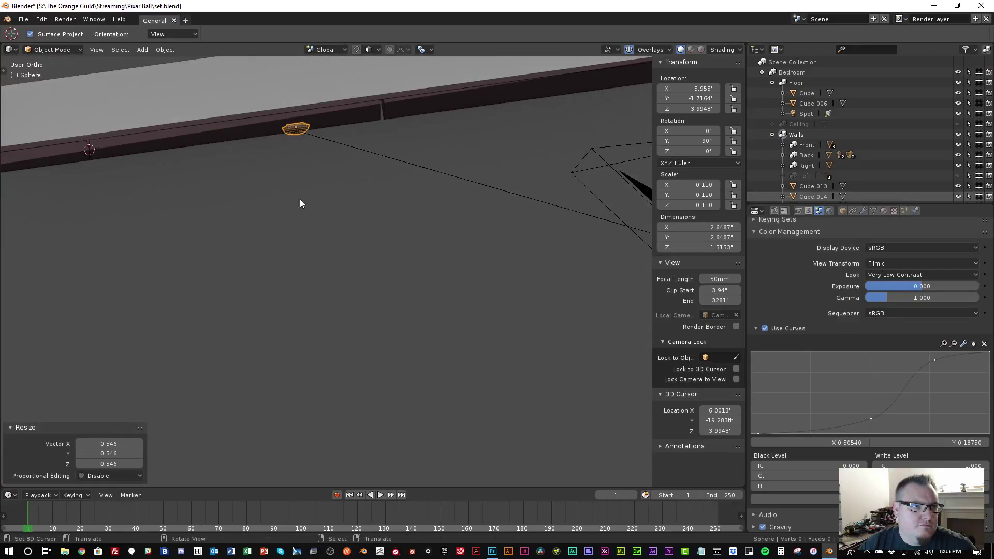
Select the edge loop at the back of the knob's base and snap the 3D cursor to it
key(KP_7)
scroll(510, 300, up, 3)
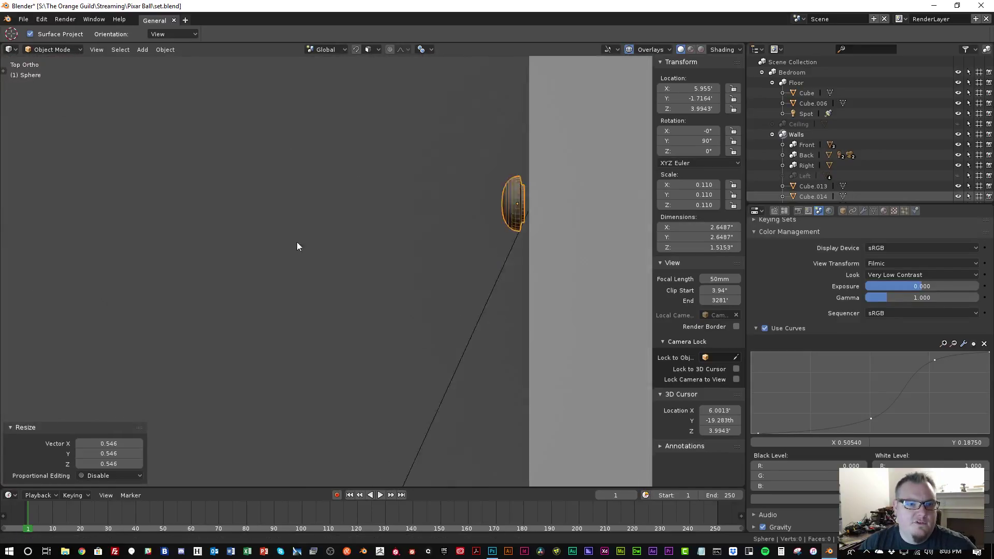
shift+middle_drag(297, 241, 154, 173)
key(Tab)
scroll(166, 150, up, 4)
shift+middle_drag(81, 106, 287, 325)
key(a)
alt+right_click(211, 243)
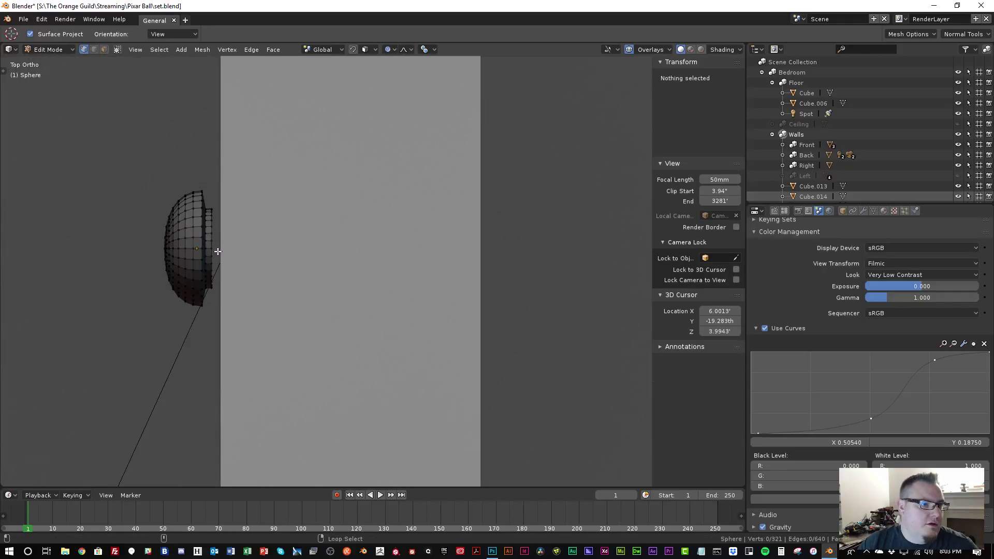
key(shift+s)
click(247, 278)
Set the knob's origin to the 3D cursor at the back of its base
key(Tab)
right_click(201, 253)
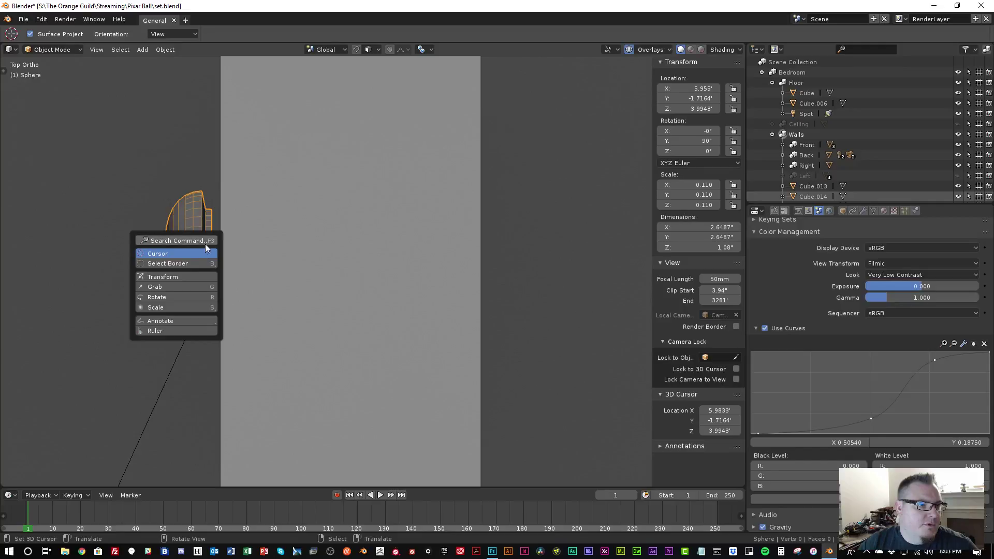
key(F3)
click(256, 258)
click(231, 261)
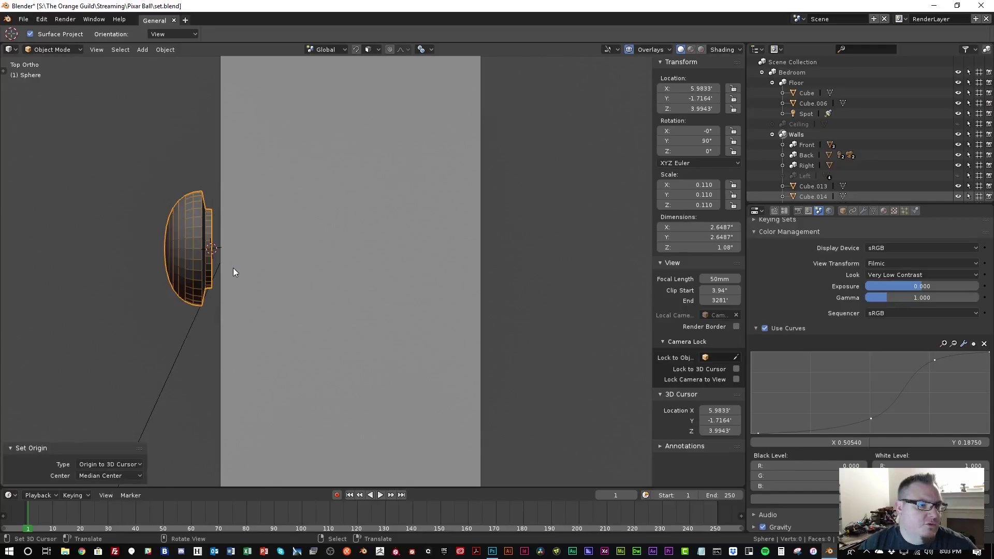
scroll(262, 290, down, 5)
shift+middle_drag(289, 315, 343, 222)
scroll(341, 166, down, 1)
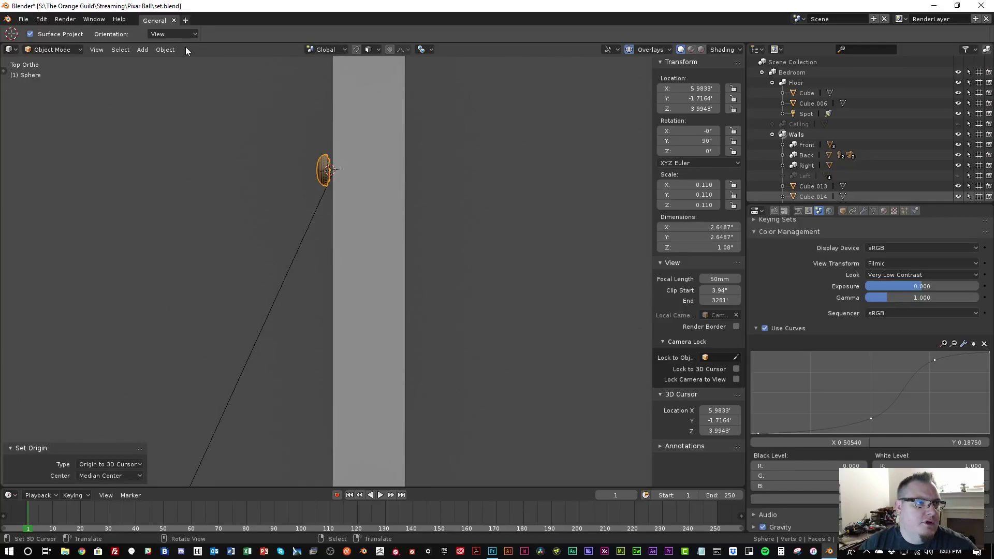
Shade the door knob smooth and hide the viewport overlays
click(165, 49)
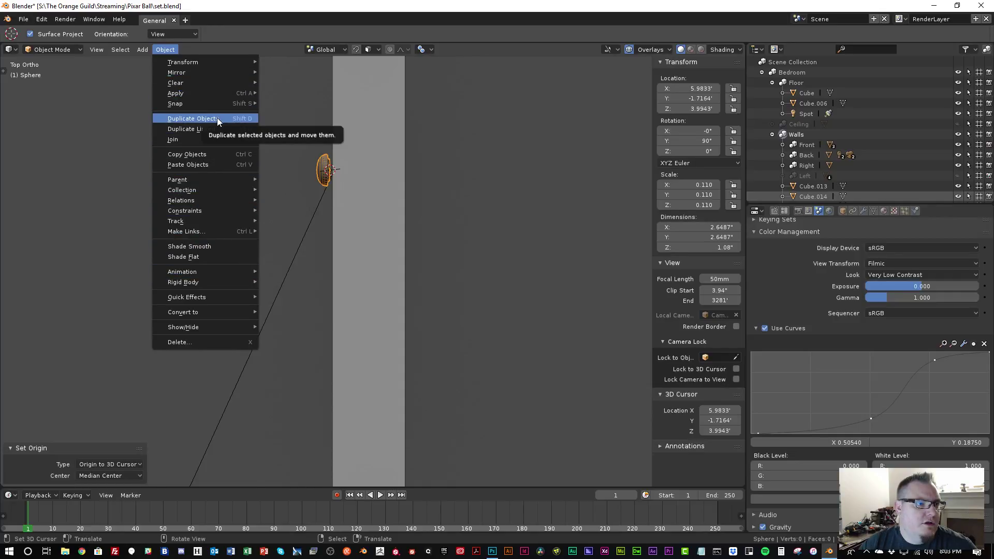
click(212, 244)
scroll(321, 179, down, 3)
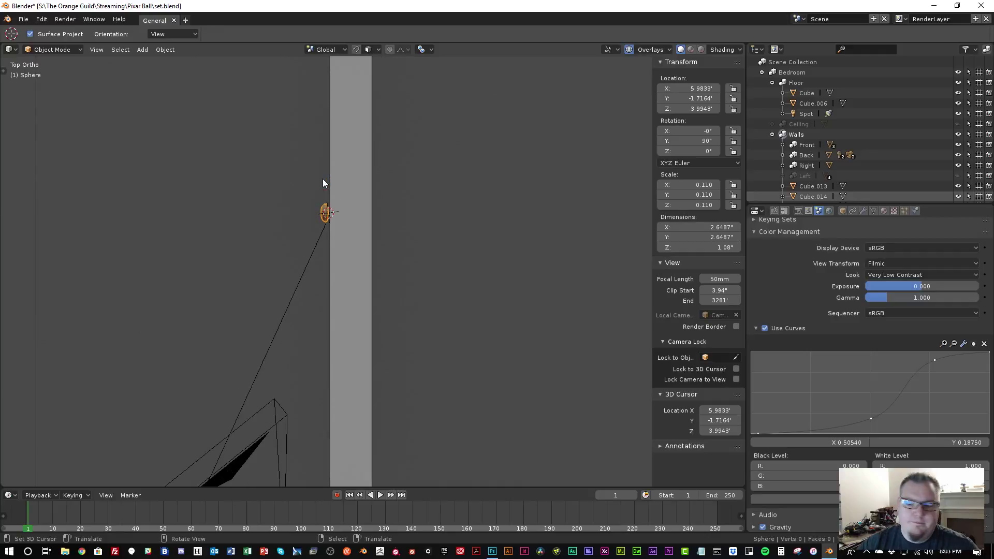
scroll(322, 179, down, 3)
shift+middle_drag(324, 306, 360, 321)
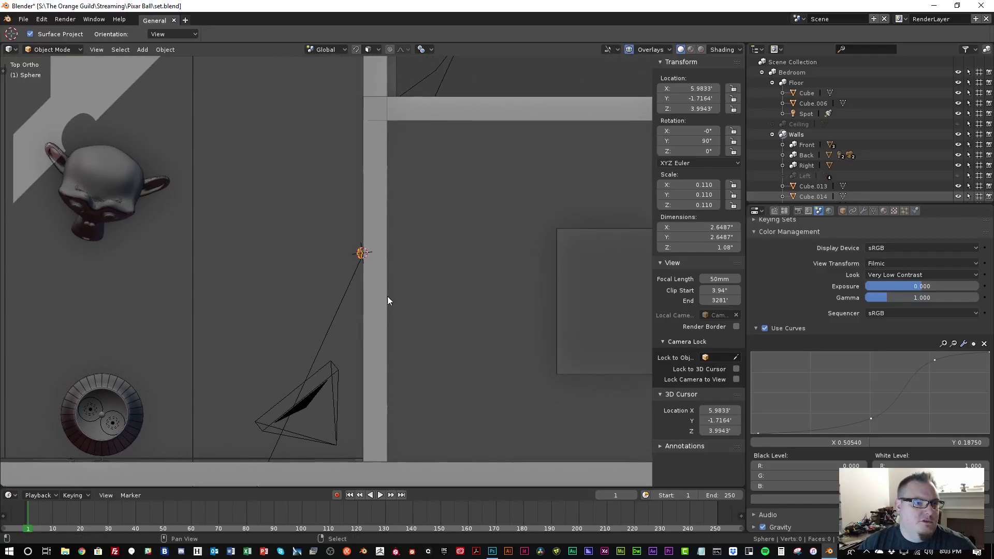
scroll(388, 297, up, 2)
click(629, 49)
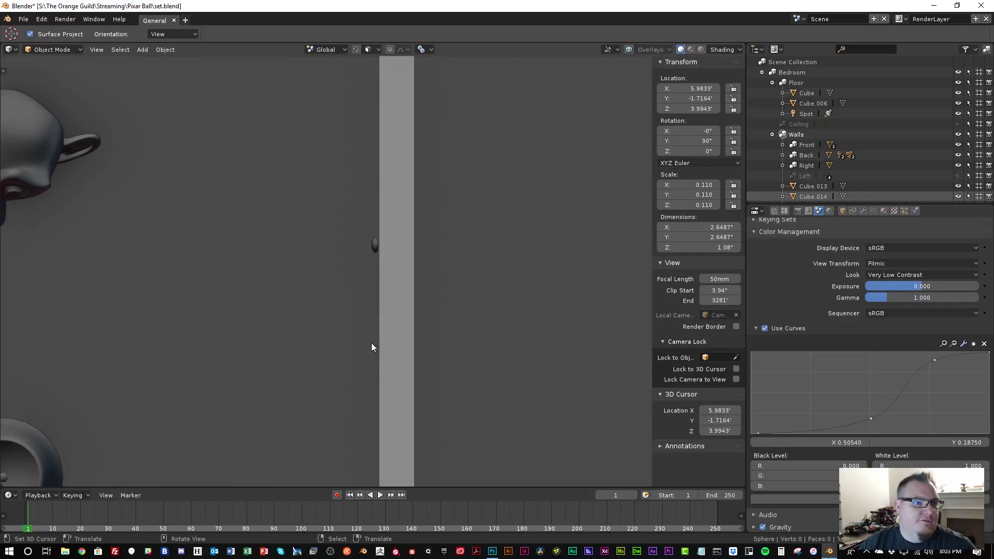
Move the knob about -3.53" along Z and about -4.59" along Y toward the gap between the closet doors
scroll(413, 256, up, 6)
middle_drag(430, 246, 408, 275)
key(g)
key(z)
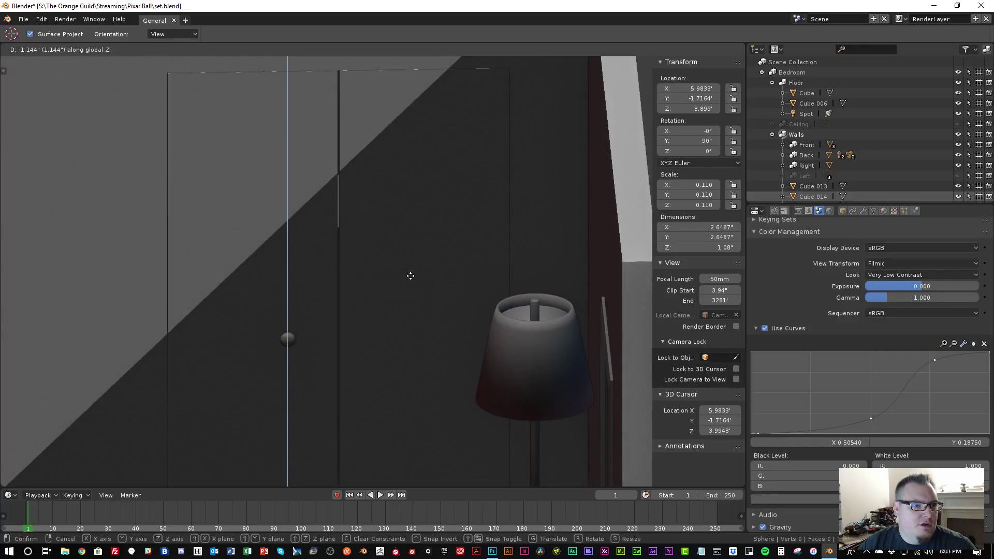
click(416, 290)
scroll(380, 310, down, 4)
scroll(378, 311, down, 2)
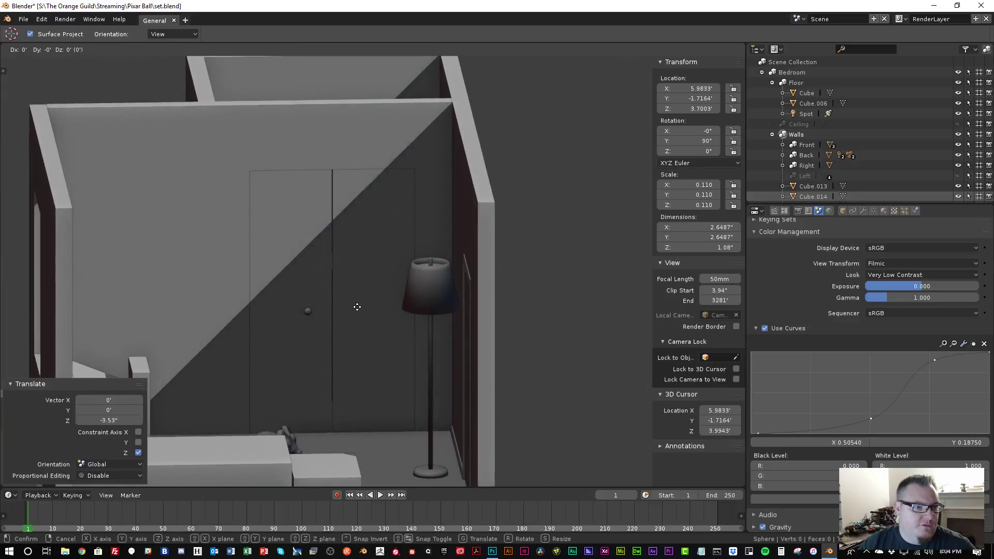
key(g)
key(y)
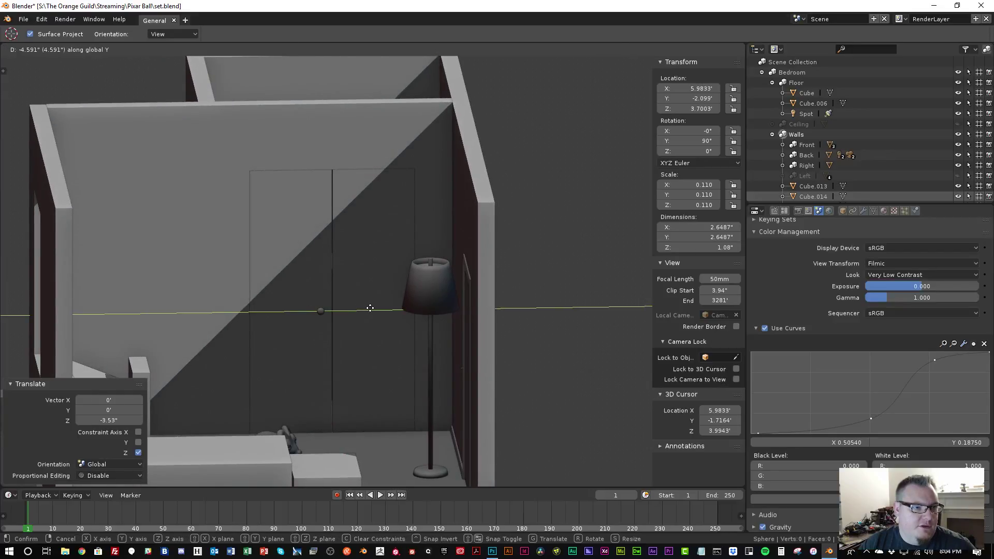
click(370, 308)
Move the knob about 285 thou along X so its back sits against the closet door's face
middle_drag(347, 297, 345, 319)
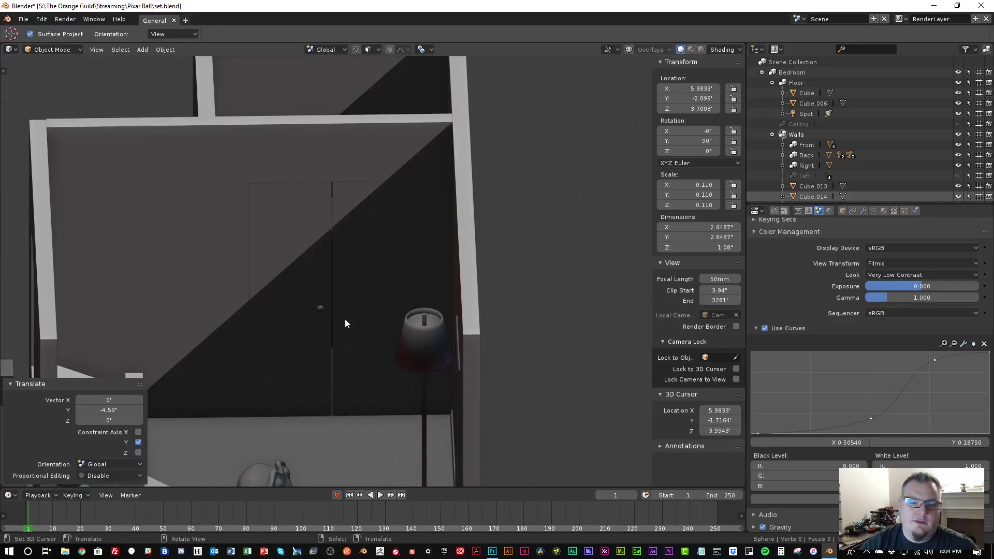
key(KP_7)
scroll(355, 256, up, 9)
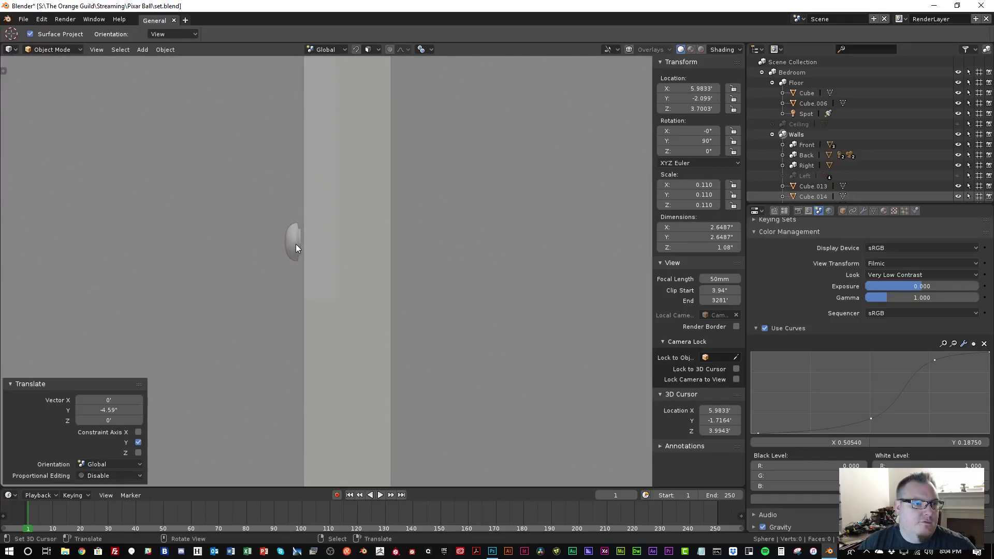
key(g)
key(x)
click(303, 262)
scroll(334, 341, down, 2)
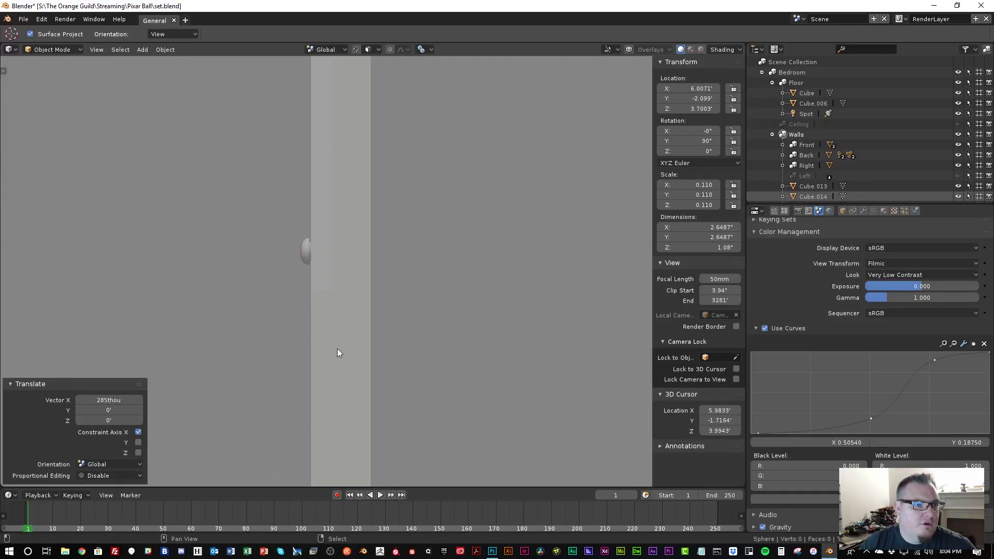
Duplicate the knob about -7.38" along Y onto the other closet door
shift+middle_drag(342, 274, 348, 202)
key(g)
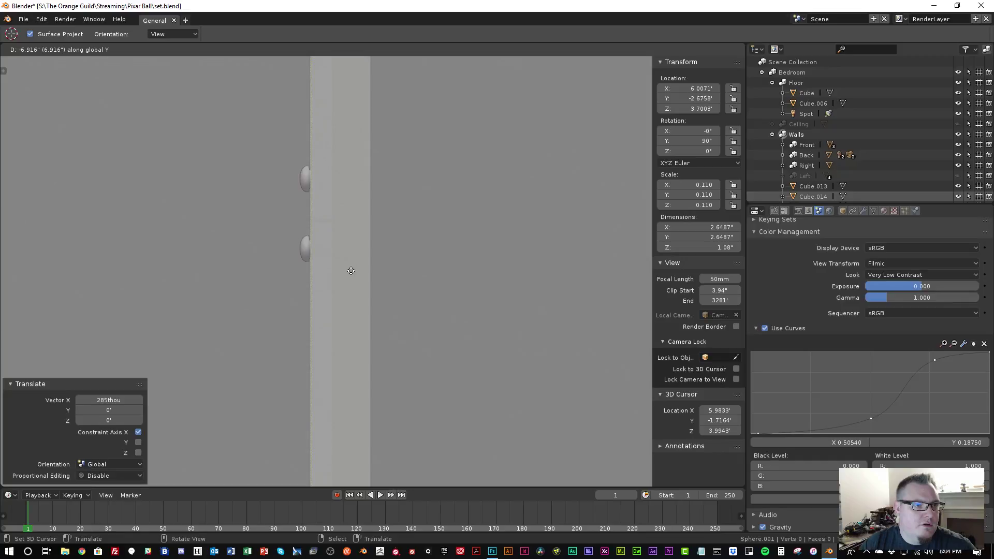
click(351, 274)
middle_drag(349, 275, 355, 304)
Show the overlays again and parent the duplicated knob to its closet door, keeping its transform
scroll(344, 310, up, 5)
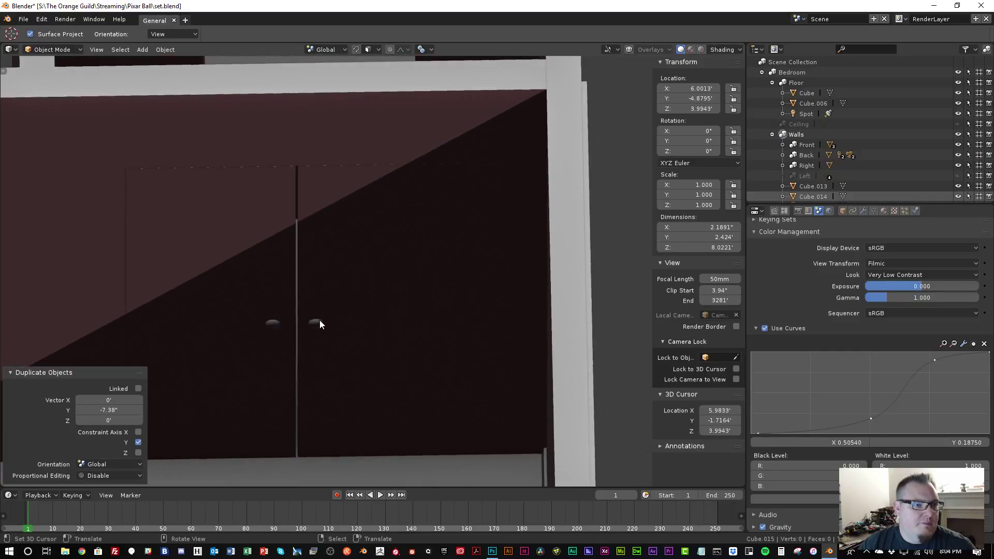
key(shift+alt+z)
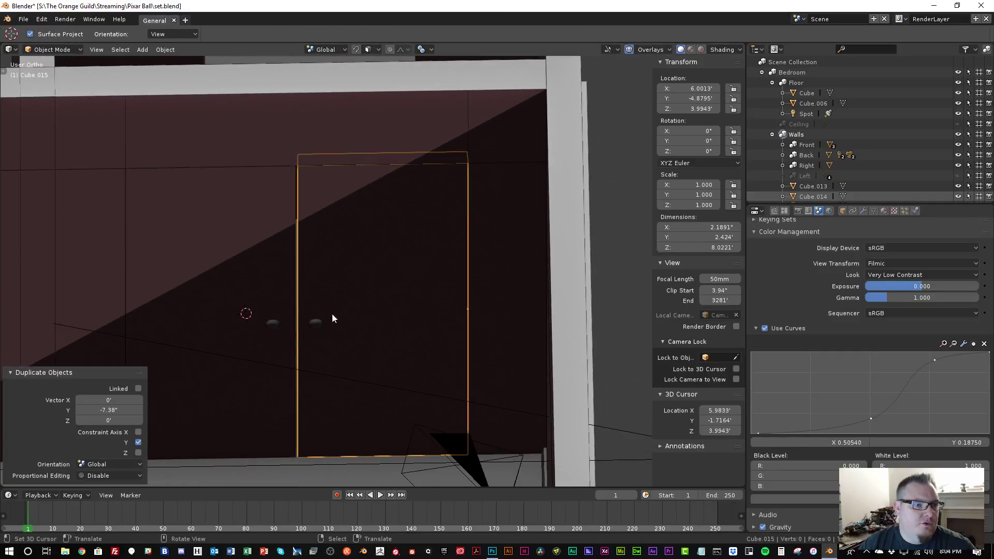
click(317, 326)
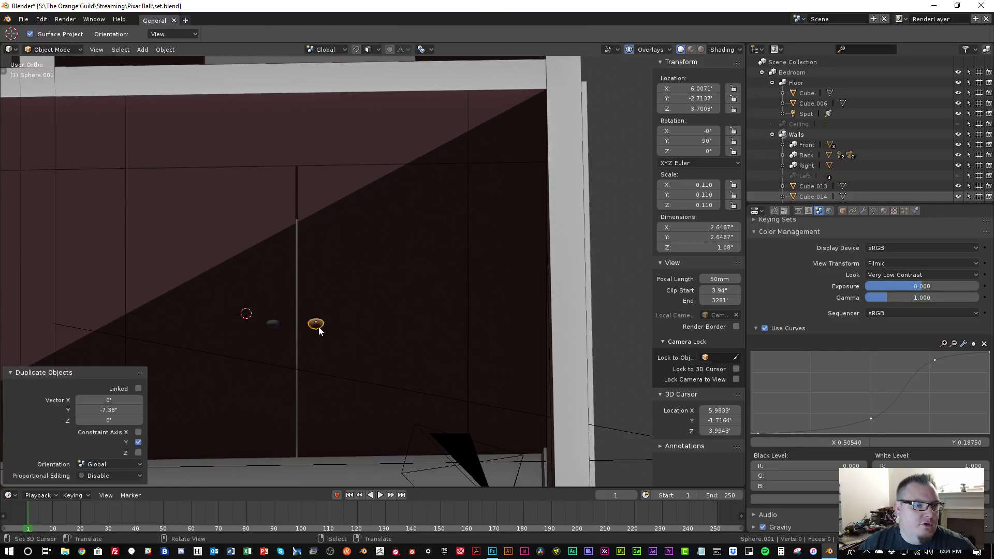
shift+click(352, 253)
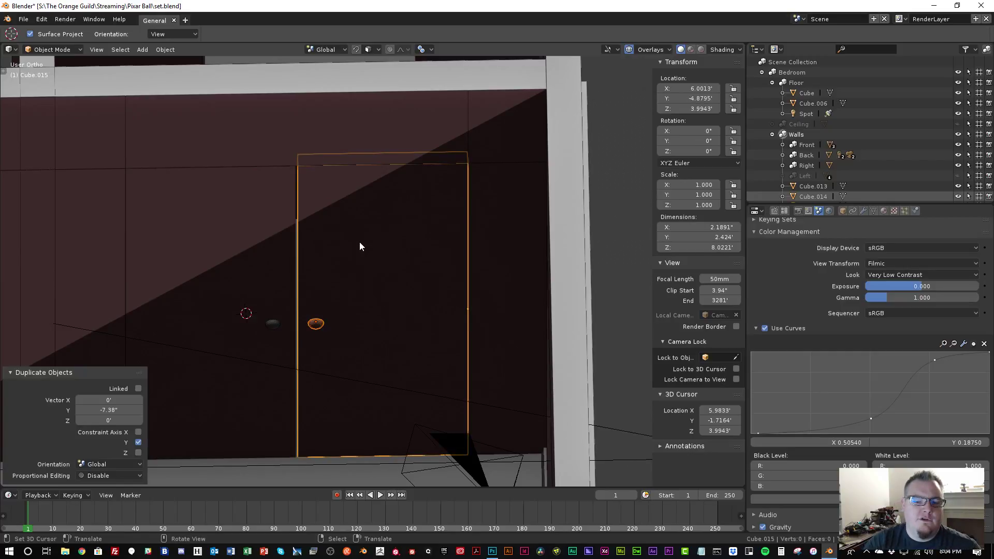
key(ctrl+p)
click(346, 256)
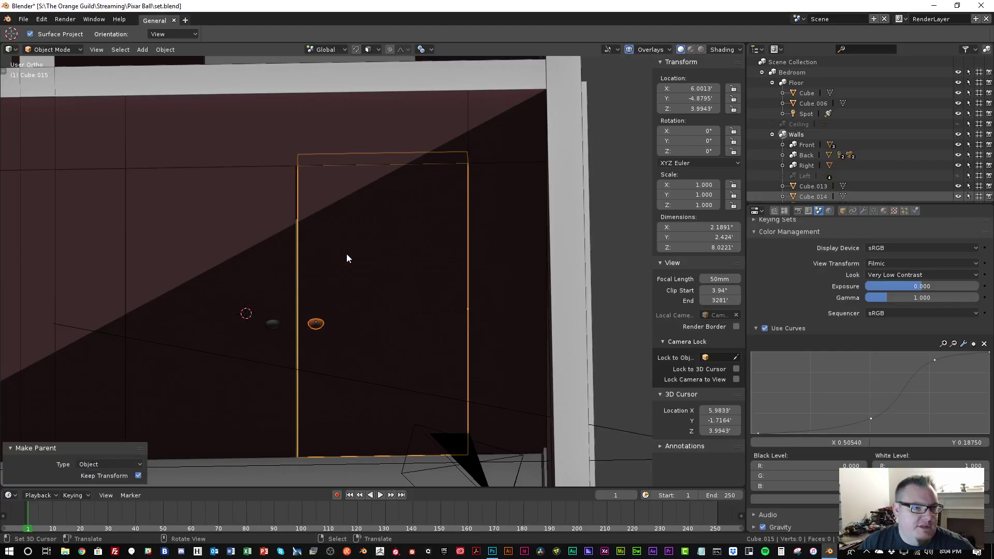
Parent the original knob to its own closet door with Object (Keep Transform)
click(273, 323)
shift+click(269, 292)
key(ctrl+p)
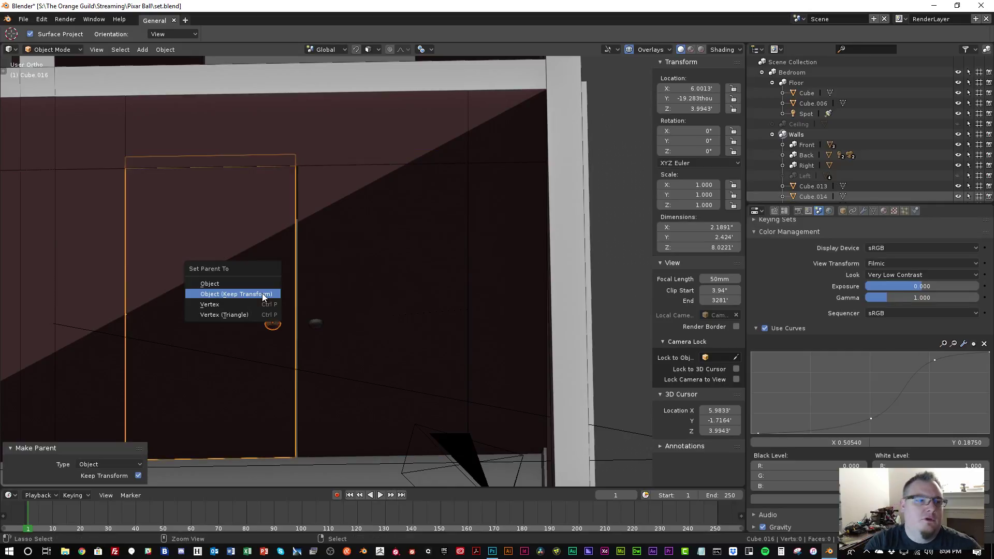
click(262, 293)
Test-rotate each closet door about the Z axis to check its swing and attached knob, cancelling each rotation
key(r)
key(z)
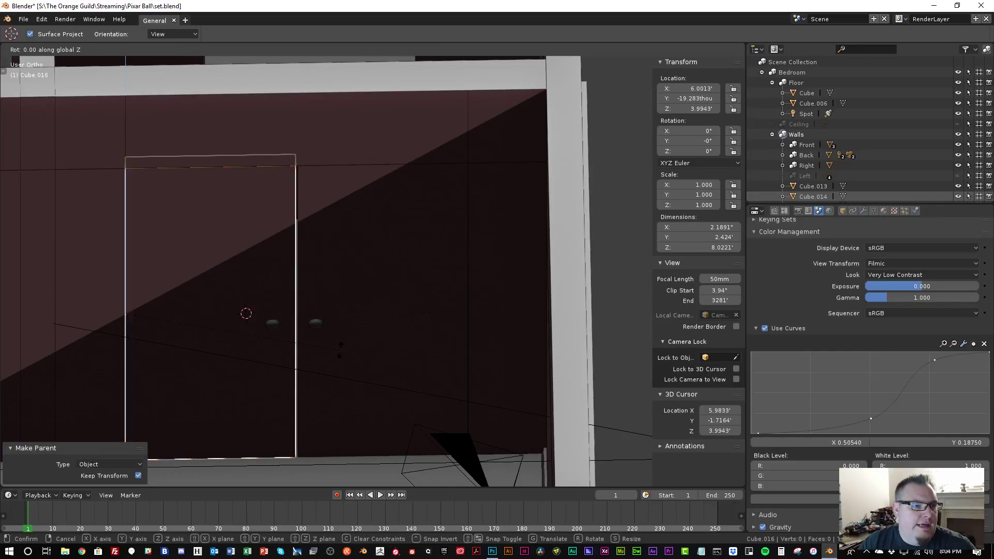
right_click(296, 450)
right_click(348, 283)
key(r)
key(z)
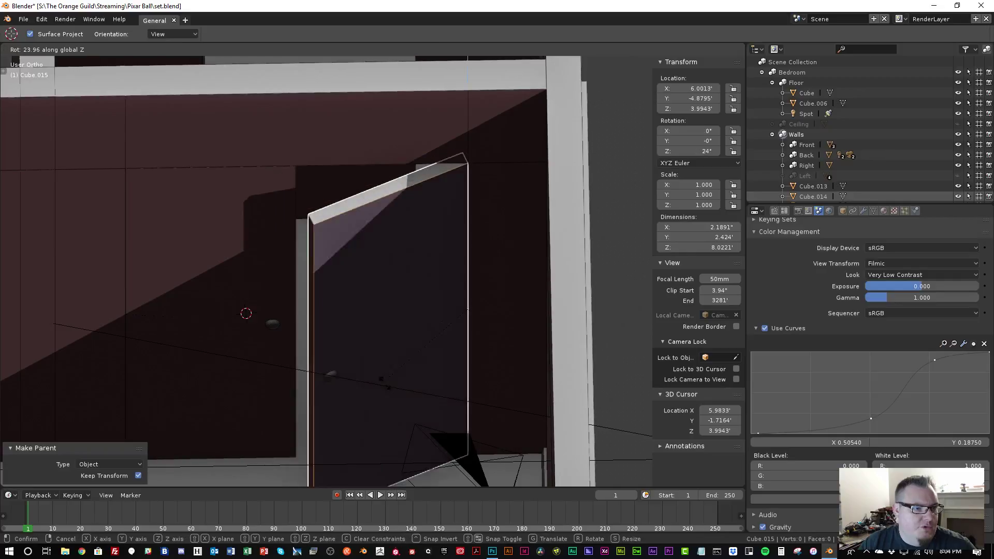
right_click(453, 341)
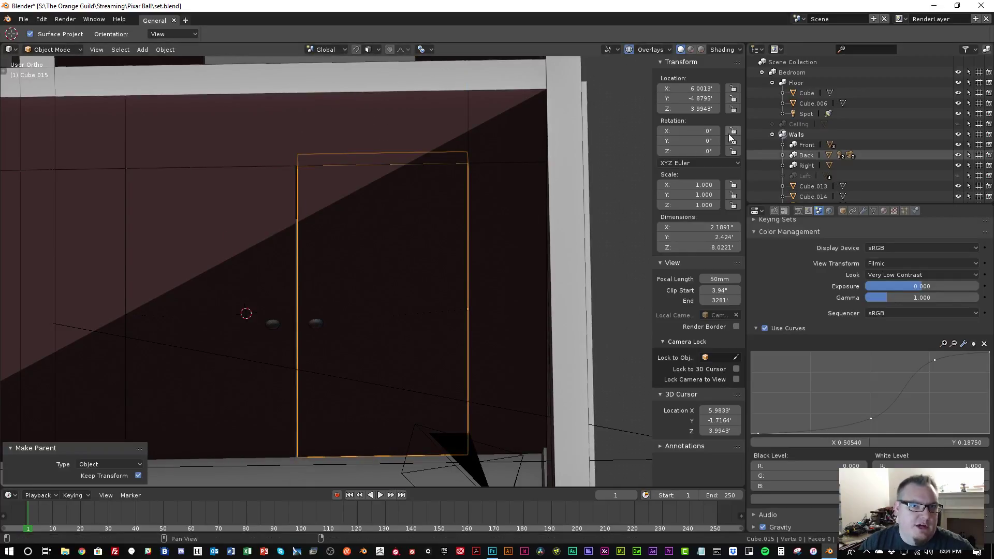
Lock the X and Y rotation of both closet doors and test the swing with a free rotation, cancelling it
right_click(283, 232)
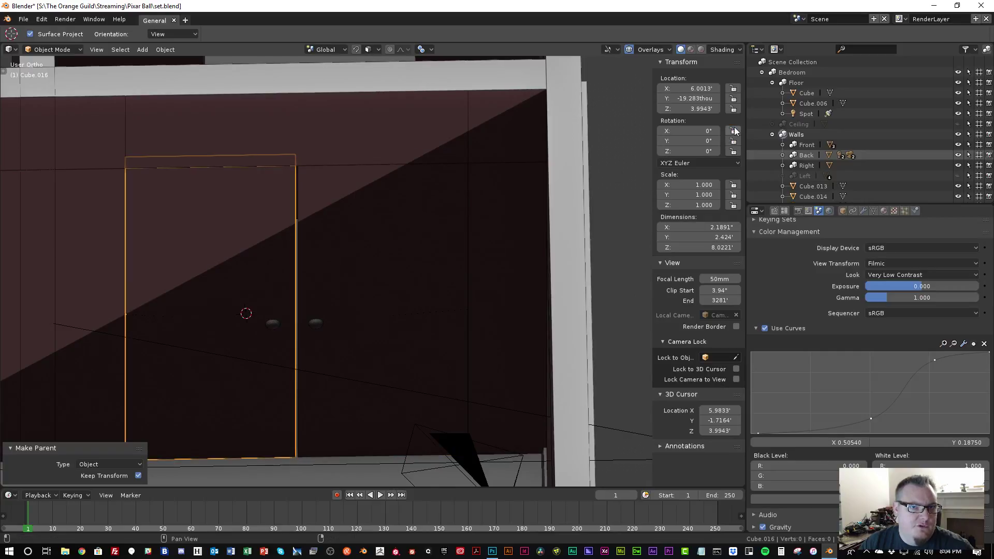
scroll(234, 368, down, 5)
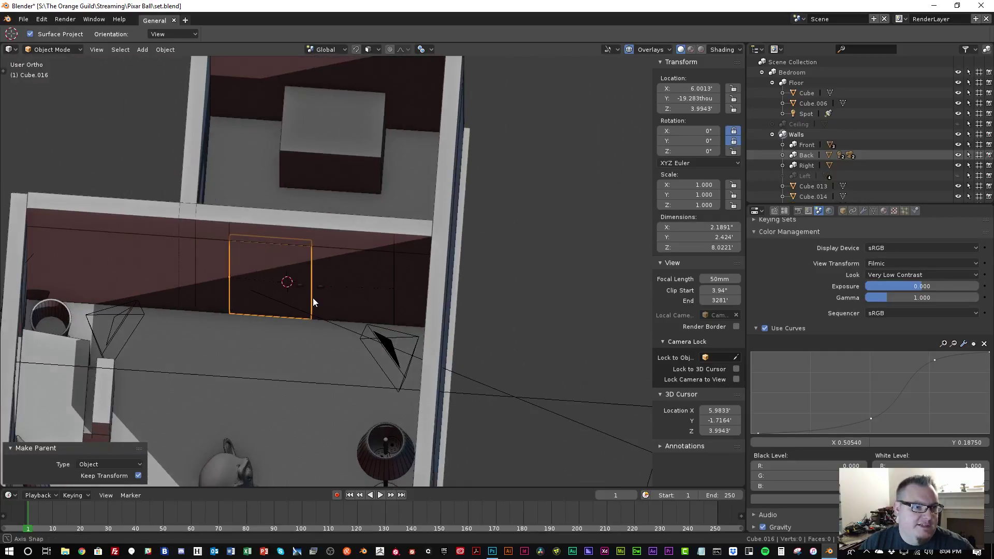
right_click(354, 274)
right_click(303, 287)
key(r)
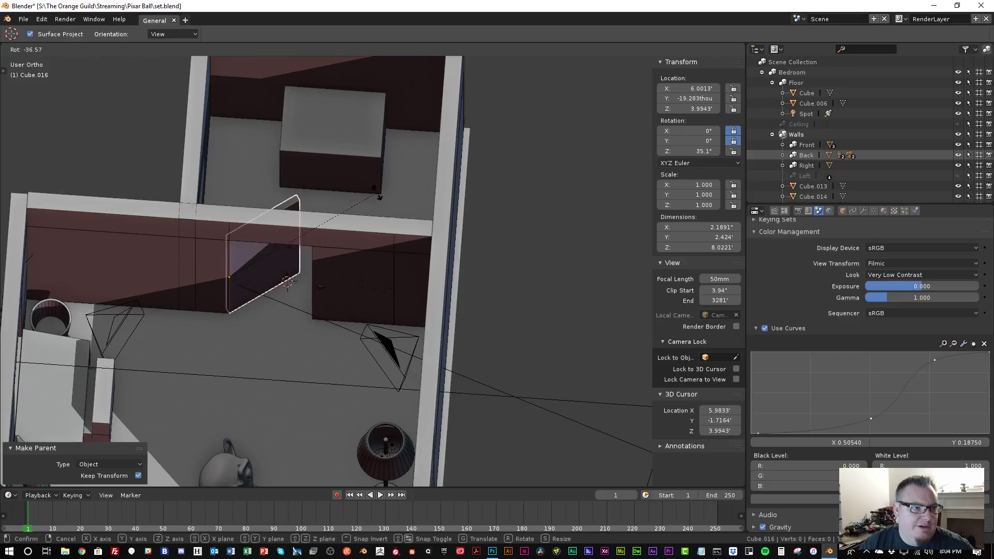
key(Escape)
Select the bedroom door beside the floor lamp and lock its X and Y rotation
middle_drag(334, 164, 382, 224)
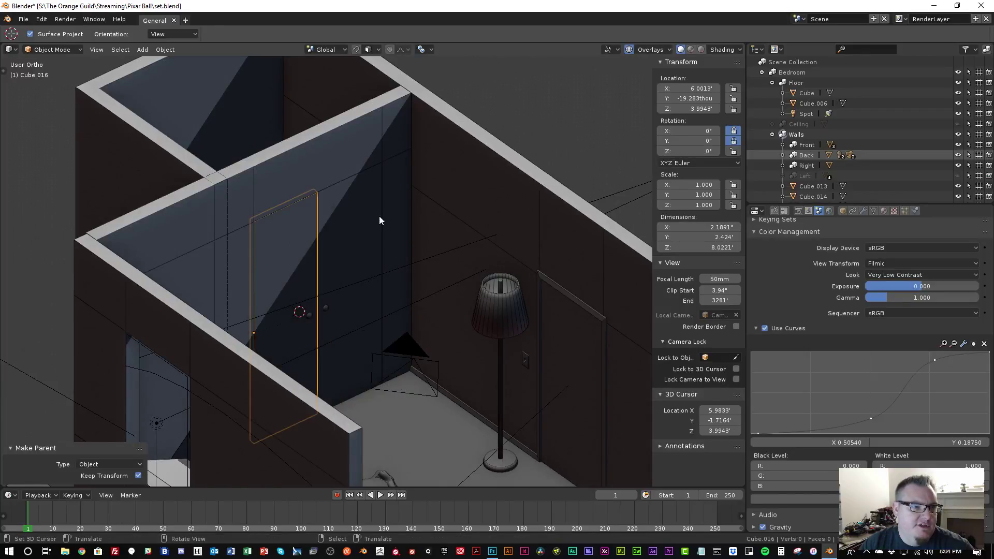
scroll(378, 215, down, 3)
right_click(473, 345)
scroll(480, 349, up, 2)
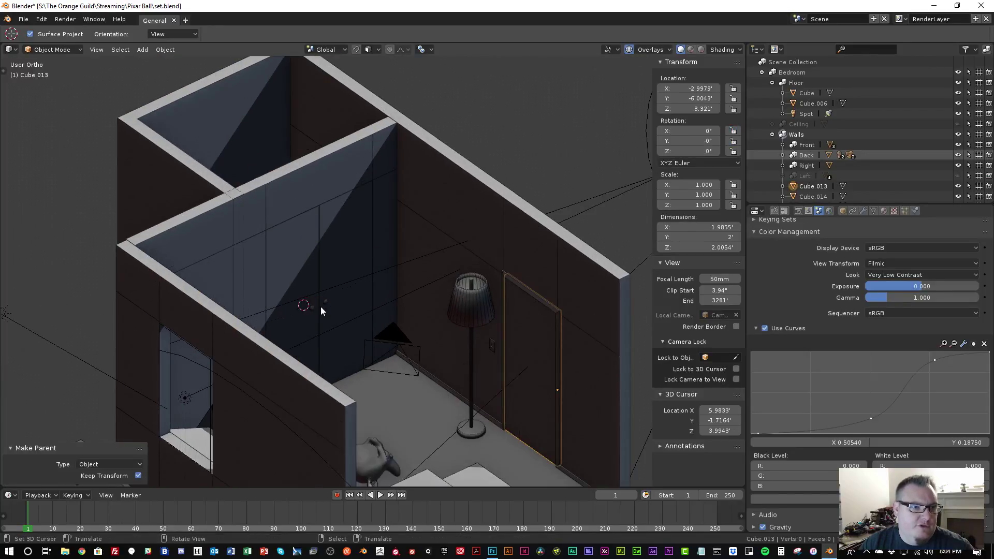
shift+middle_drag(517, 369, 421, 325)
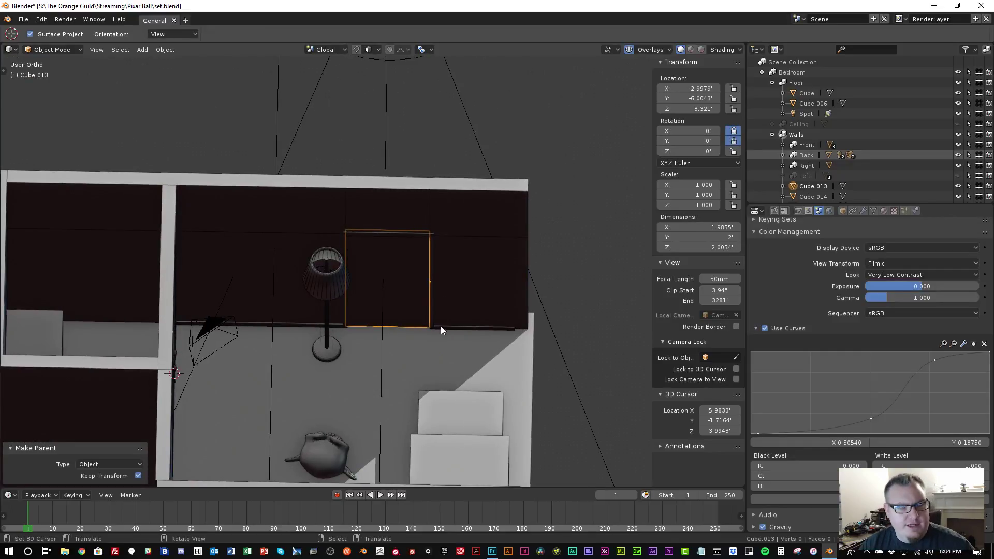
Unhide the Left wall collection and test the bedroom door's swing with a rotation, cancelling it
click(958, 175)
middle_drag(385, 287, 451, 330)
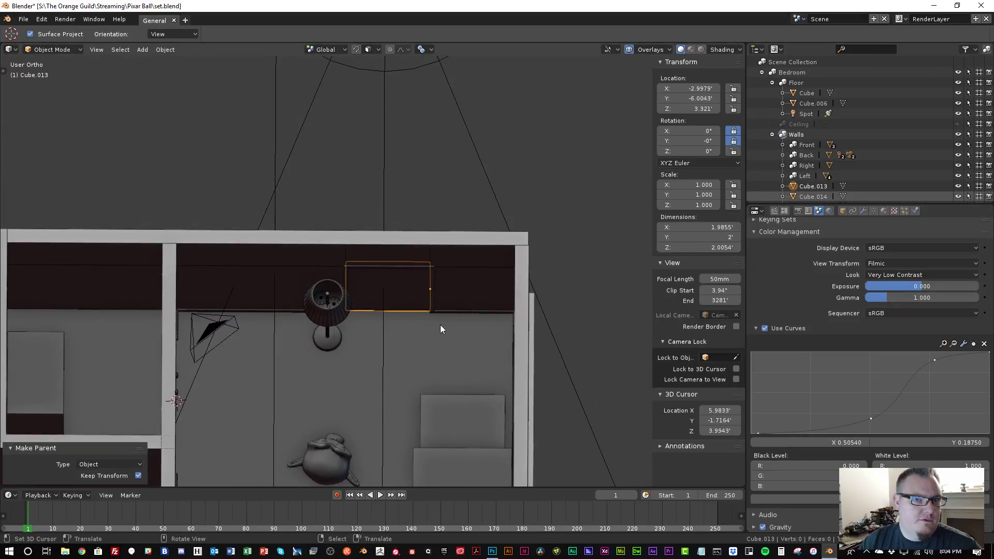
key(r)
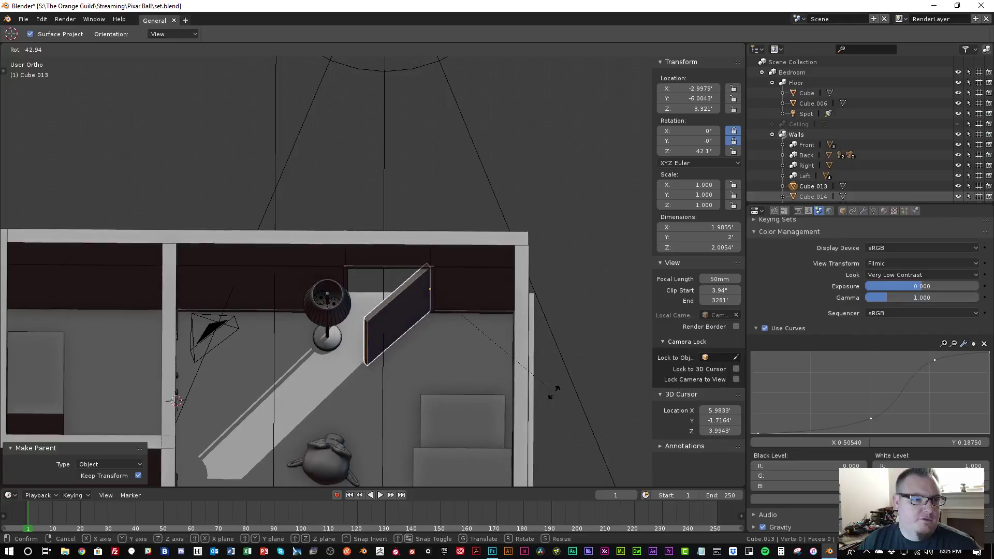
key(Escape)
Add a UV sphere at the 3D cursor in top view and rotate it 90° about X
middle_drag(389, 375, 337, 274)
scroll(371, 287, up, 8)
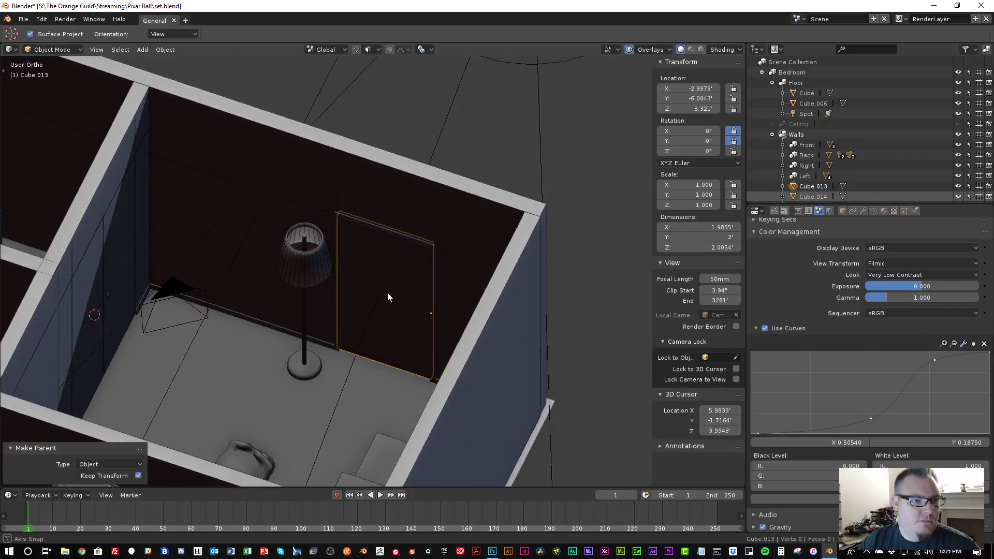
key(KP_7)
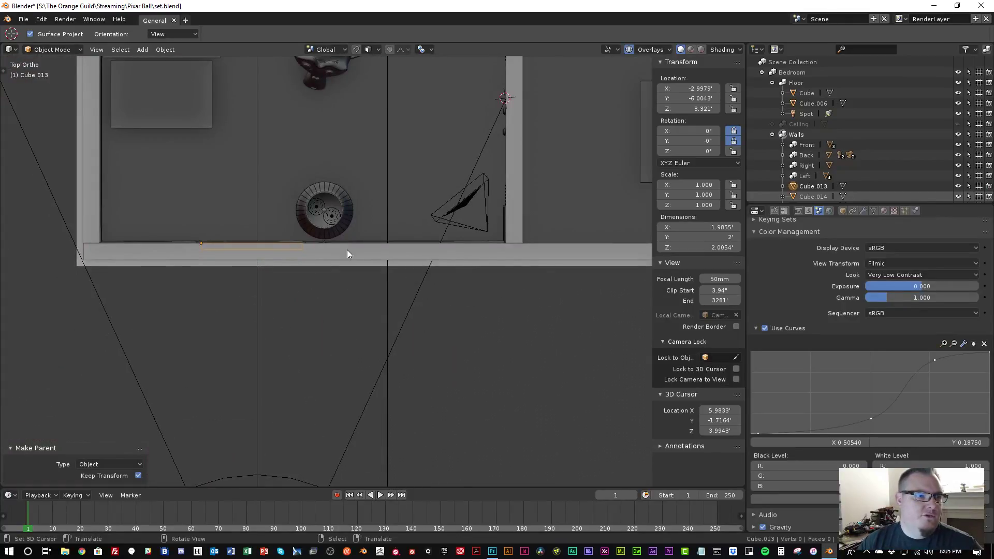
key(shift+a)
mouse_move(347, 250)
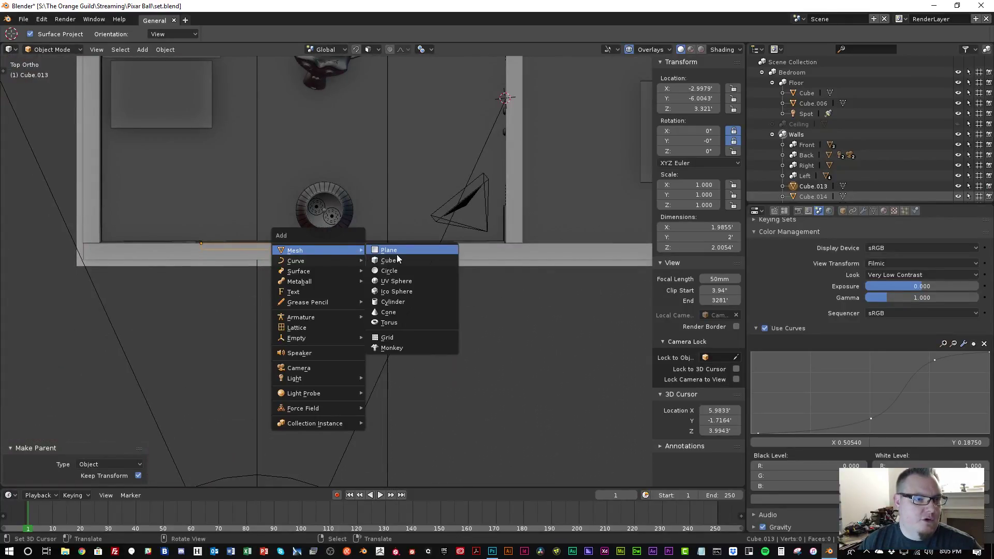
click(398, 282)
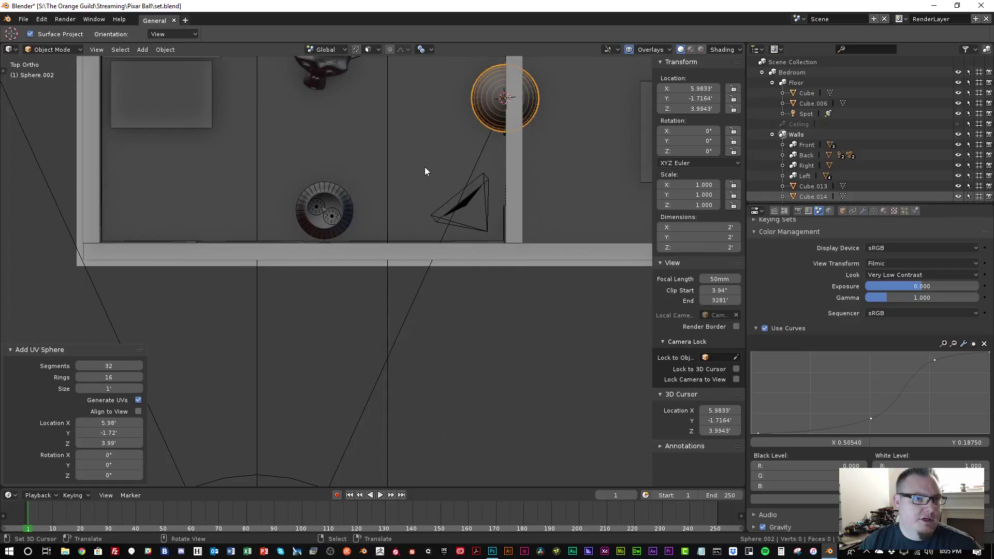
text(rx90)
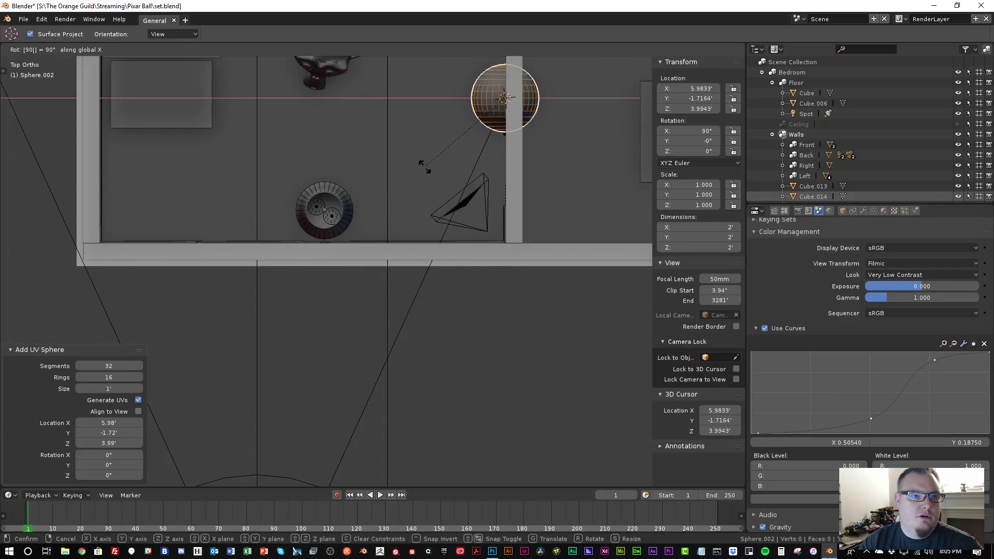
key(Return)
Delete one half of the sphere's vertices in top view, keeping the dome on the far side of the 3D cursor
key(Tab)
shift+middle_drag(460, 126, 349, 213)
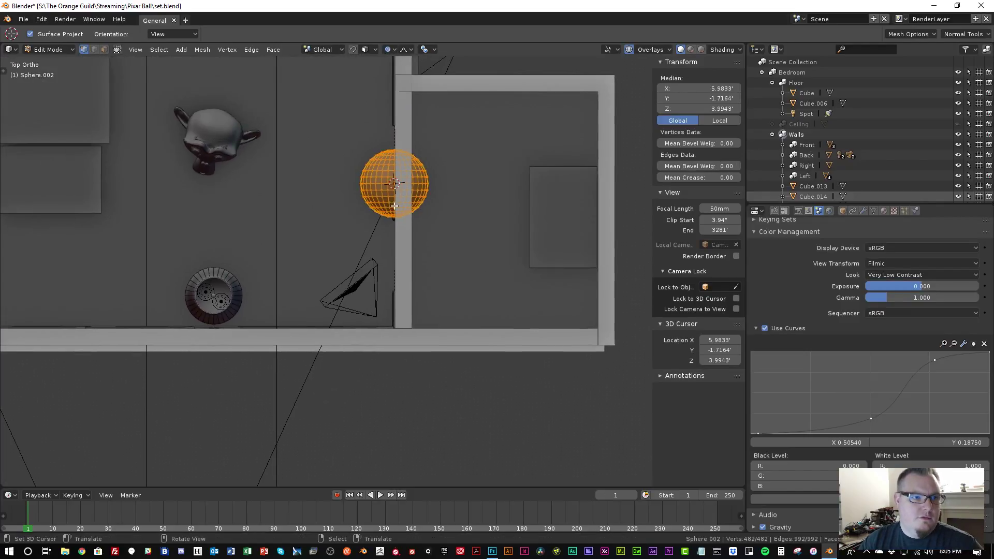
scroll(352, 209, up, 4)
shift+middle_drag(472, 119, 372, 225)
key(b)
middle_drag(207, 86, 479, 191)
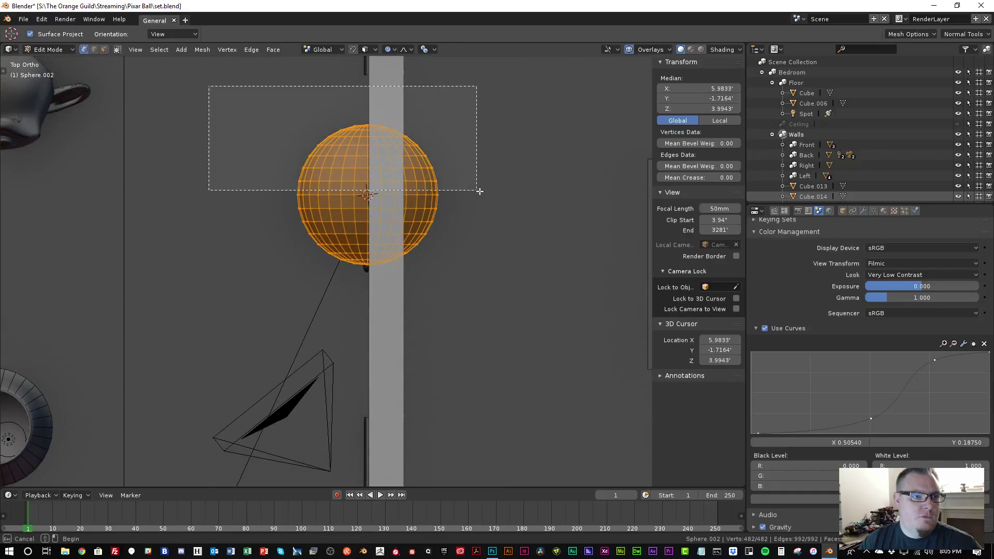
key(x)
click(482, 182)
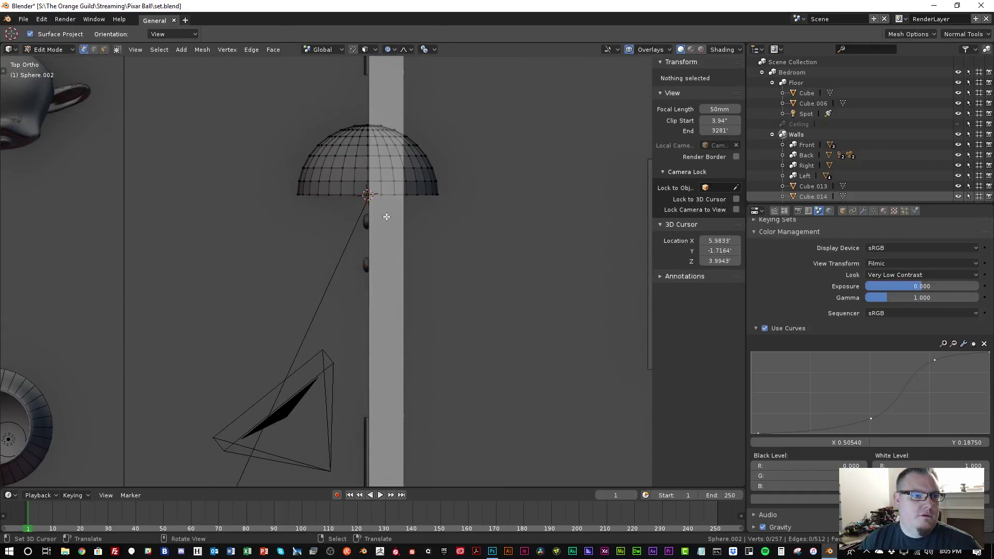
Extrude the dome's open edge loop outward by about 2.57" and scale it in to about 0.92
alt+click(333, 195)
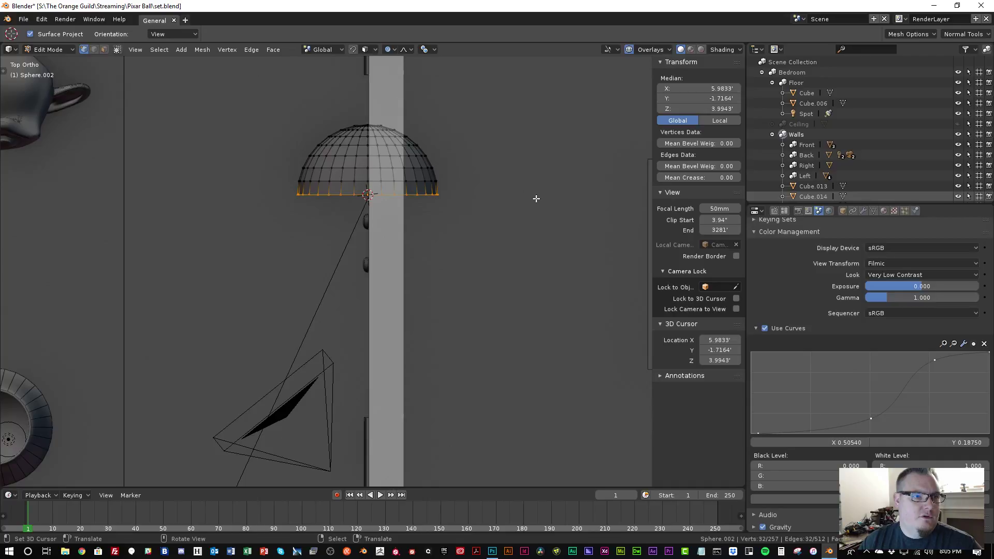
key(e)
click(536, 215)
key(s)
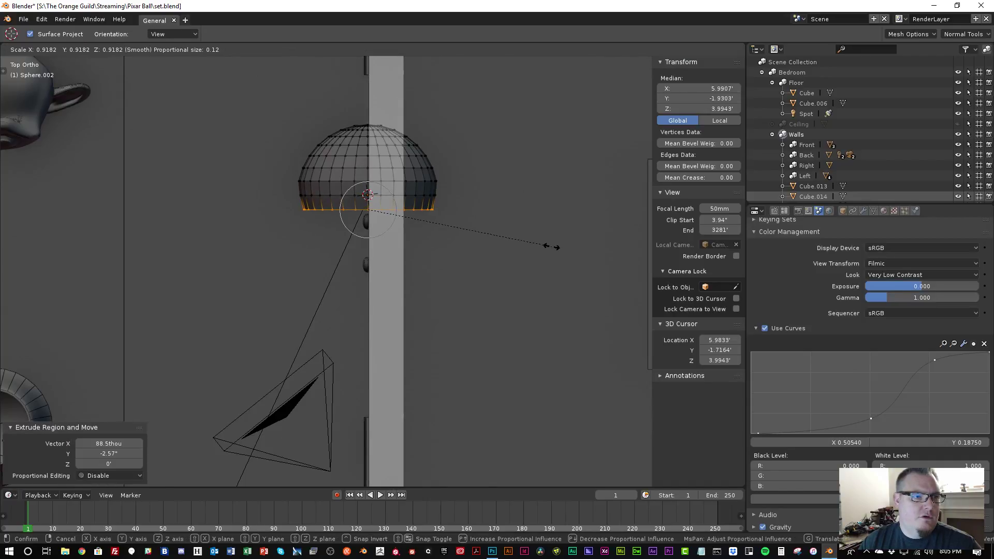
scroll(551, 247, down, 1)
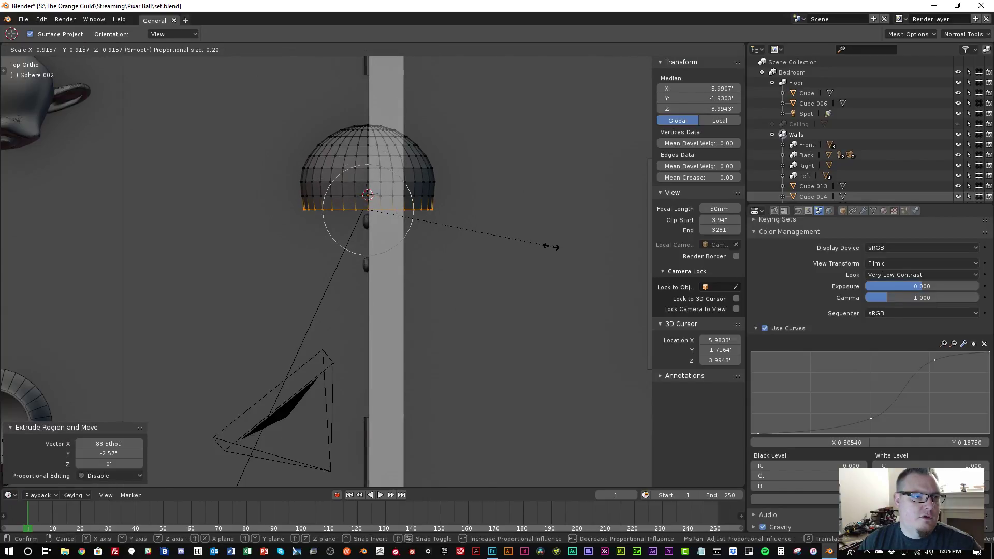
click(552, 247)
Extrude the knob's open loop by about another 2.39" and taper it to a scale of about 0.858
key(e)
click(512, 270)
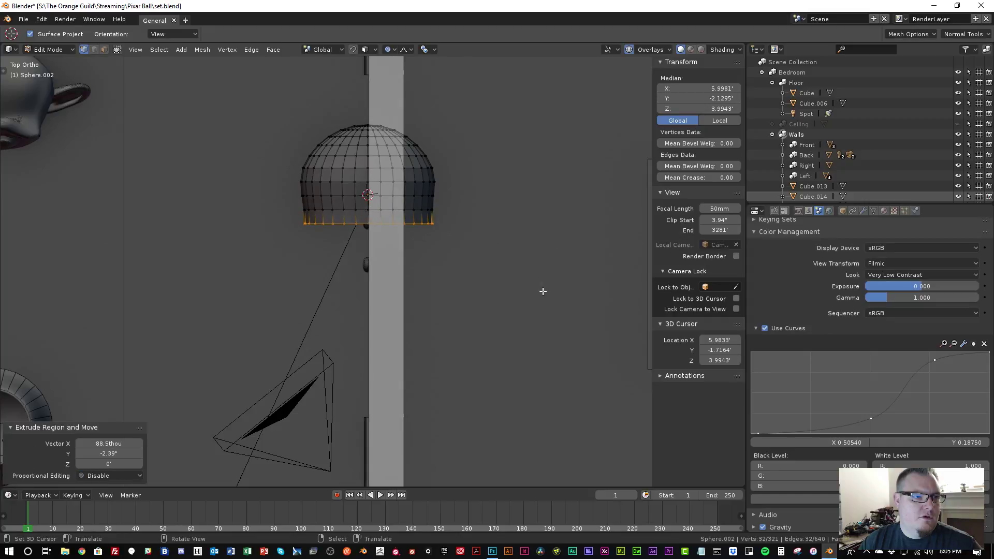
key(s)
scroll(517, 280, up, 5)
click(517, 278)
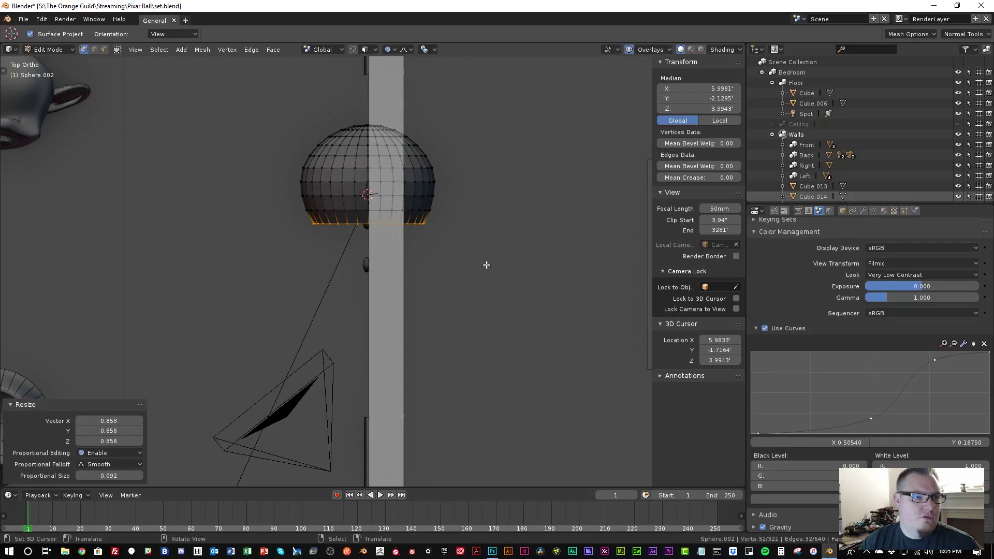
Extrude the open loop about 5.13" along negative Y and scale it to about 0.593 for the neck
key(g)
key(y)
click(486, 300)
key(s)
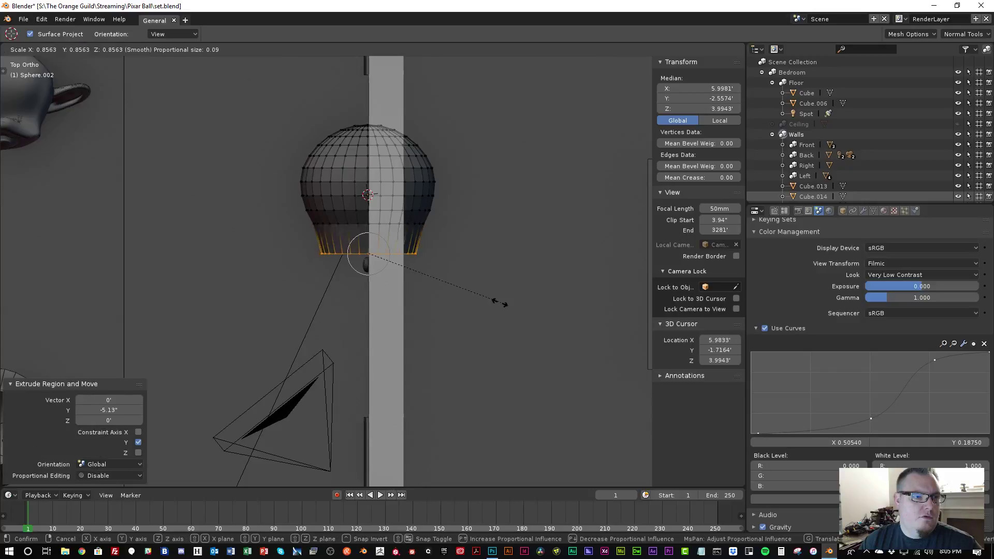
click(462, 285)
Move the neck loop back about 2.48" along Y and extrude it about 1.24" along negative Y
key(g)
key(y)
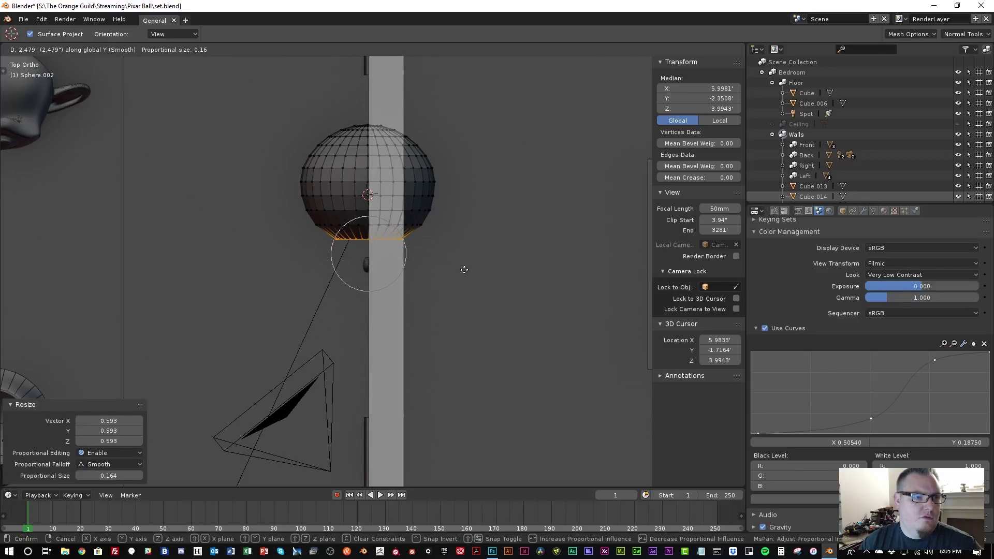
click(464, 270)
click(459, 274)
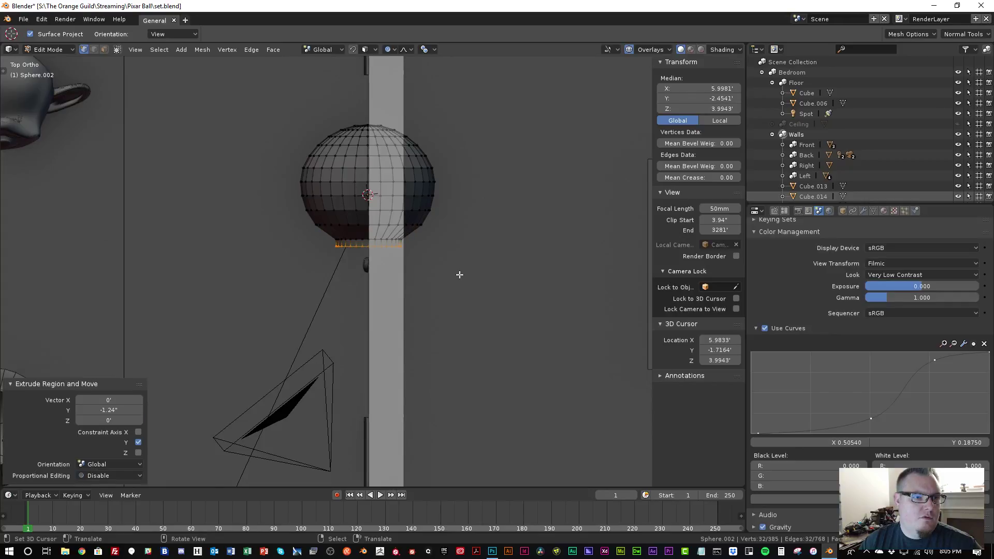
Extrude the neck loop about 1.59" along negative Y and flare it to a scale of about 1.11
key(e)
click(458, 283)
key(s)
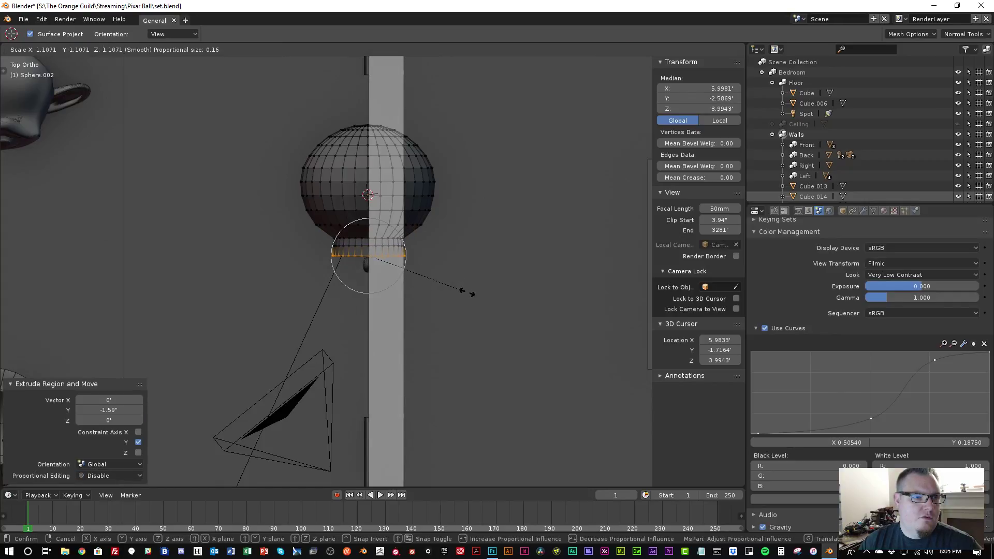
click(467, 291)
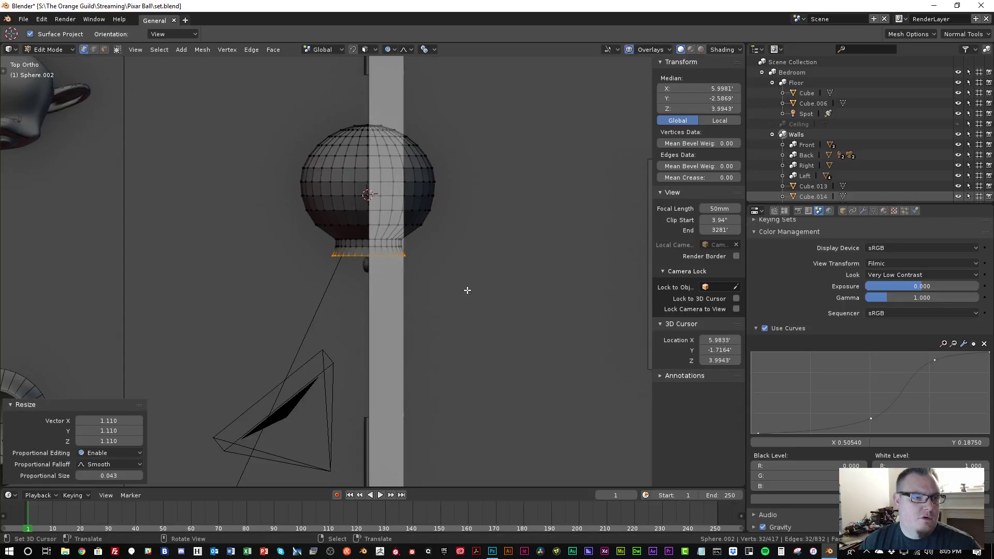
Extrude the knob's base rim about 0.7" along negative Y and widen it to a scale of about 1.115
key(e)
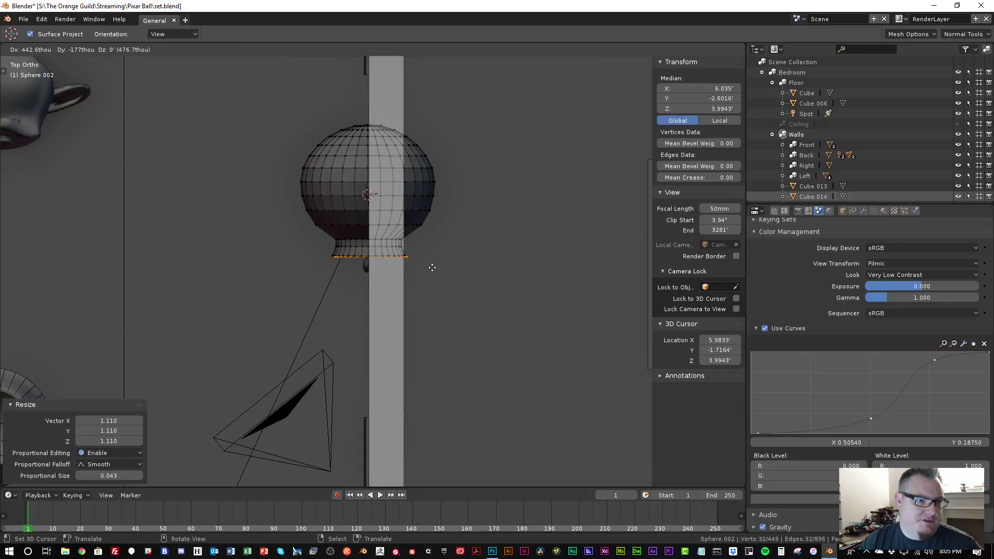
click(432, 270)
key(s)
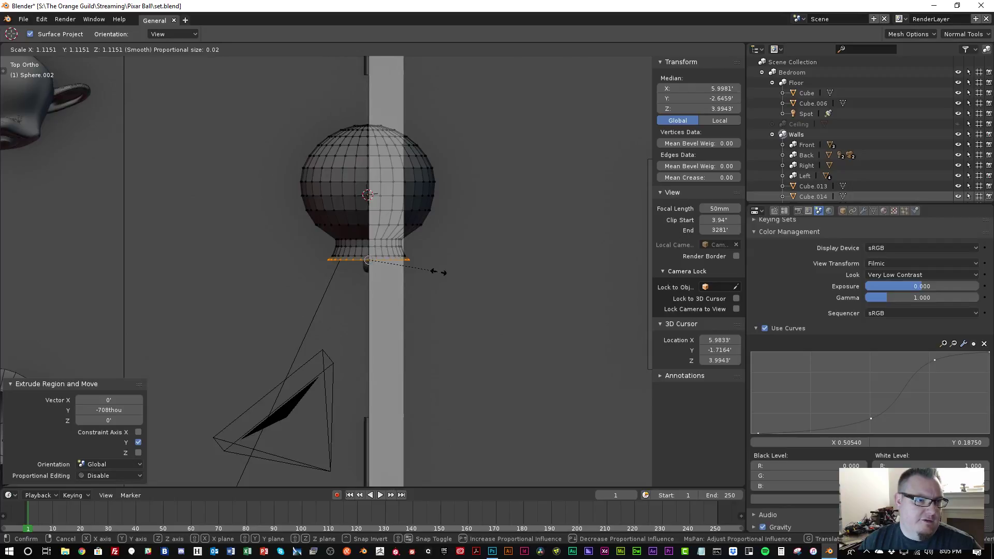
click(438, 271)
Snap the 3D cursor to the selected base rim of the knob
scroll(325, 224, down, 4)
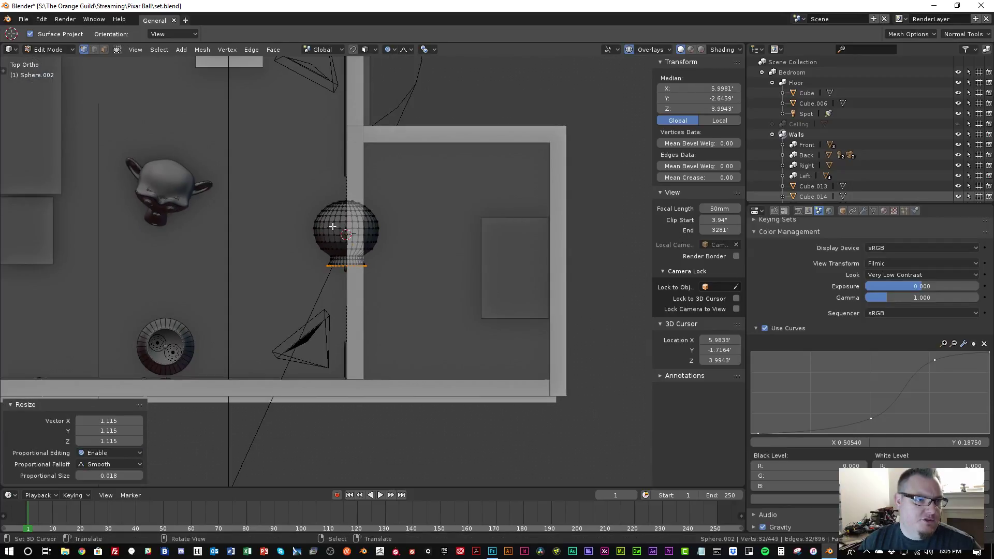
key(Tab)
key(Tab)
scroll(351, 262, up, 6)
key(shift+s)
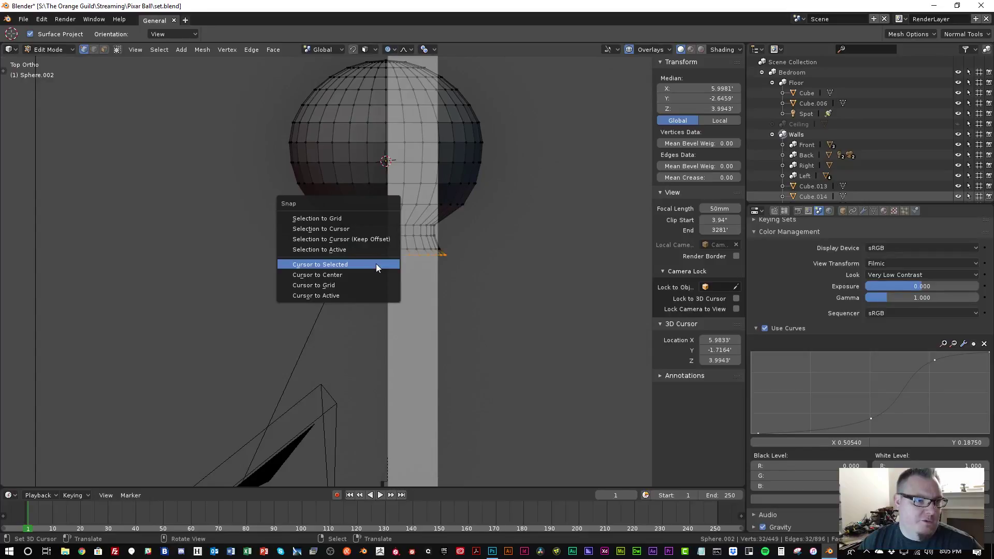
click(377, 264)
Return to Object Mode and apply smooth shading to the knob
key(Tab)
scroll(374, 226, down, 4)
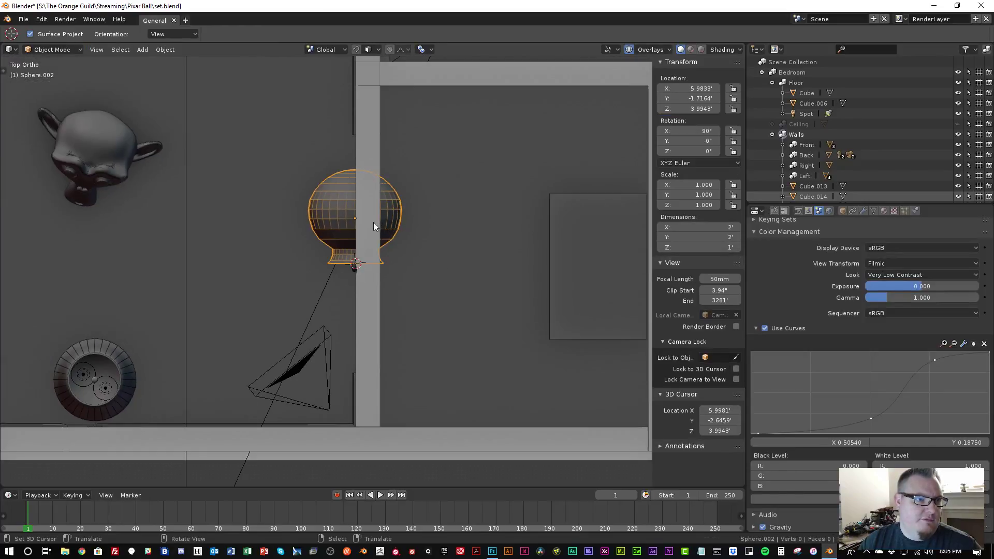
click(166, 49)
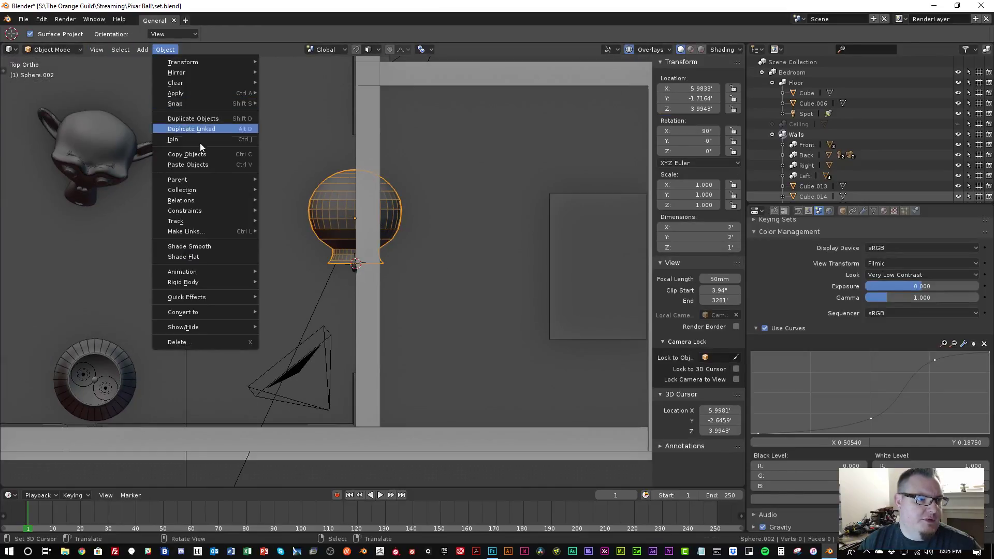
click(220, 247)
scroll(314, 237, down, 3)
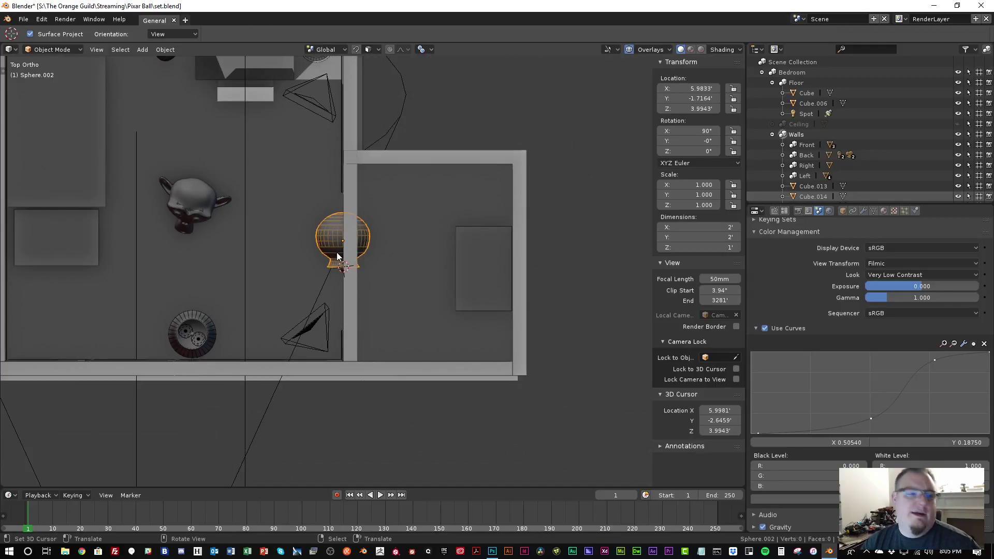
Set the knob's origin to the 3D cursor at its base
middle_drag(337, 249, 363, 231)
scroll(341, 240, up, 2)
key(space)
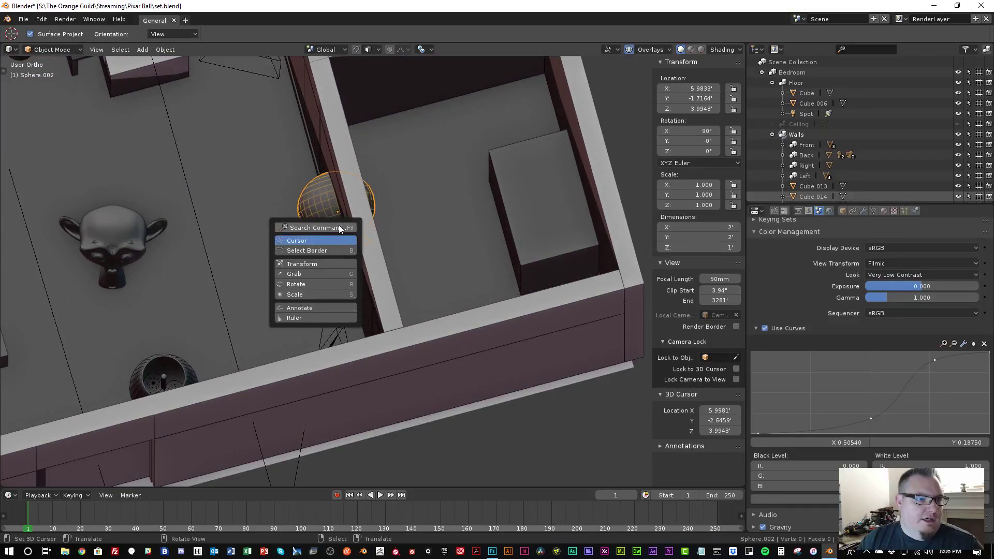
click(338, 225)
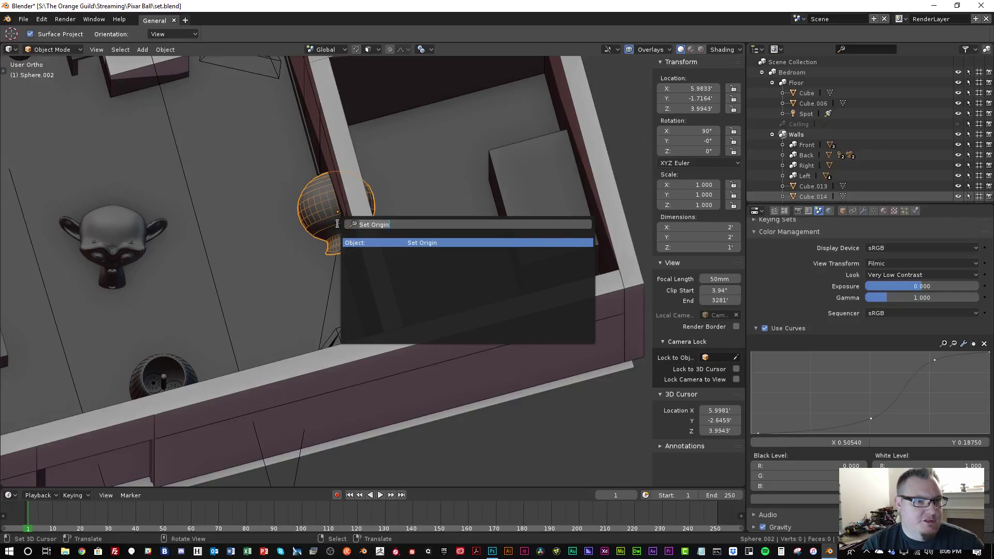
key(Return)
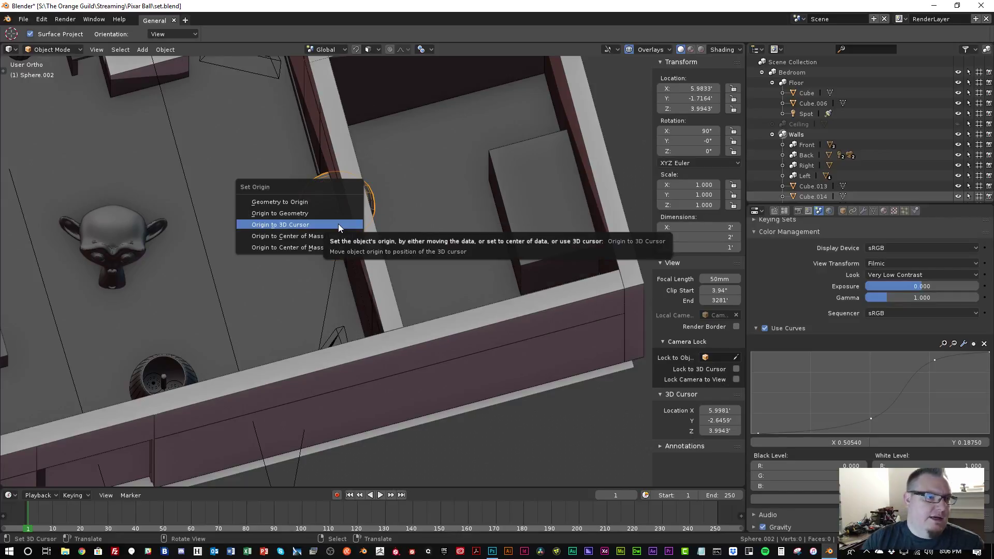
click(338, 224)
Scale the knob to about 0.294 in top view and move it about -8.15' in X and -3.35' in Y to the bedroom door wall
key(KP_7)
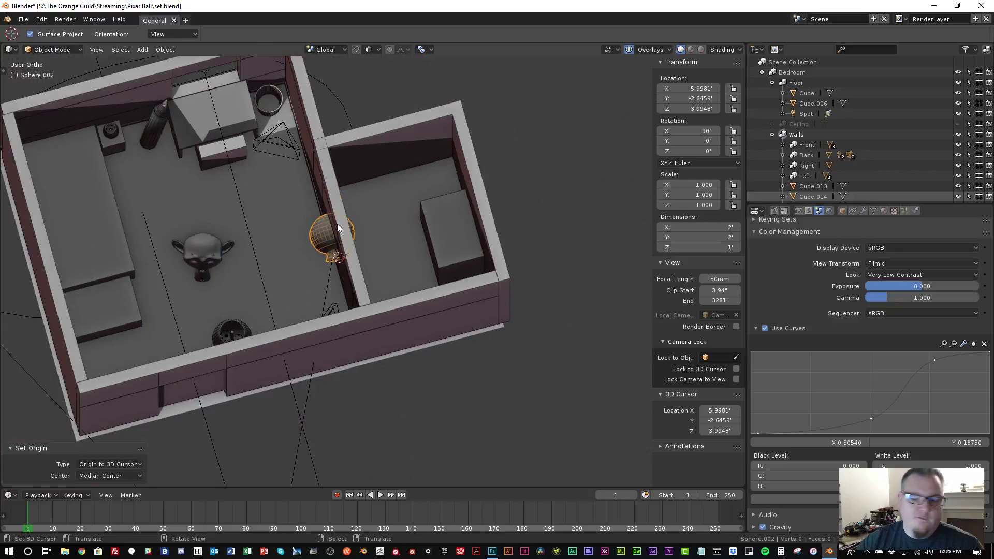
scroll(337, 224, down, 1)
shift+middle_drag(299, 269, 362, 250)
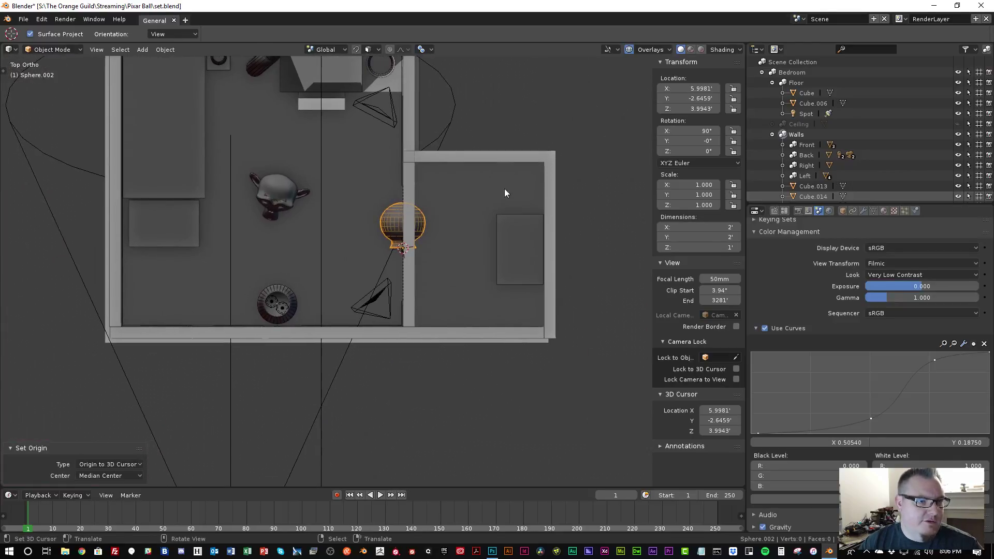
key(s)
click(435, 229)
key(g)
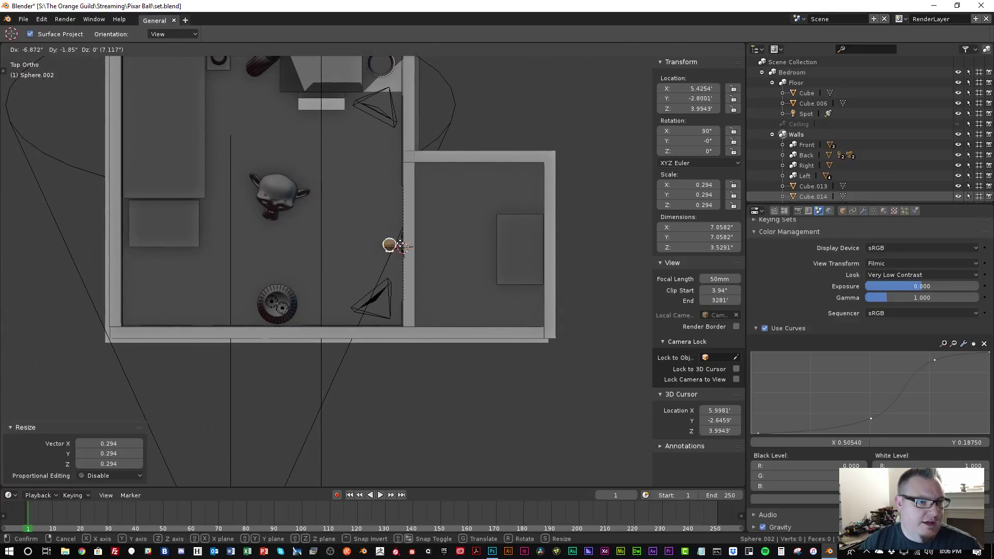
click(256, 303)
Move the knob about 1.9' along X to the bedroom door's edge beside the floor lamp
middle_drag(256, 299, 462, 229)
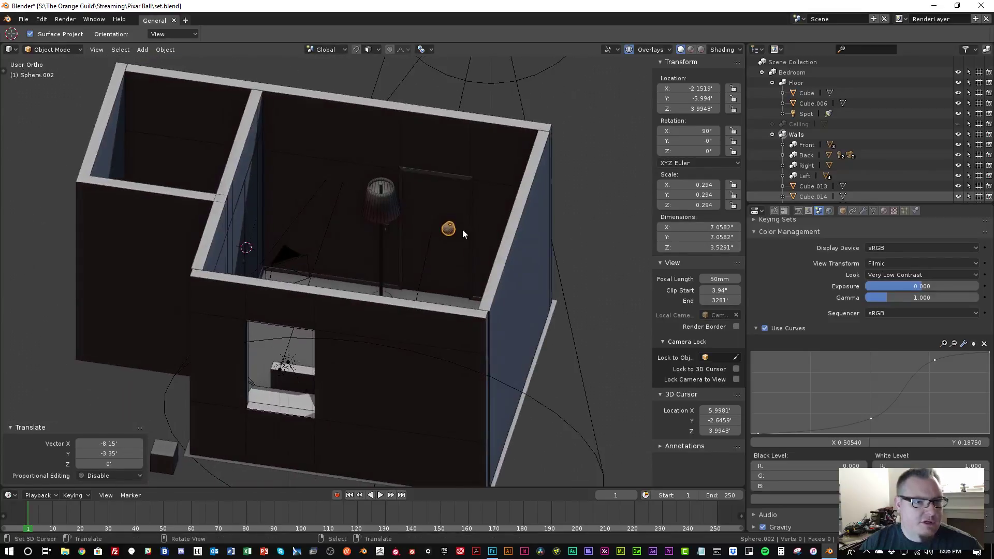
scroll(461, 229, up, 5)
shift+middle_drag(598, 161, 129, 258)
key(KP_7)
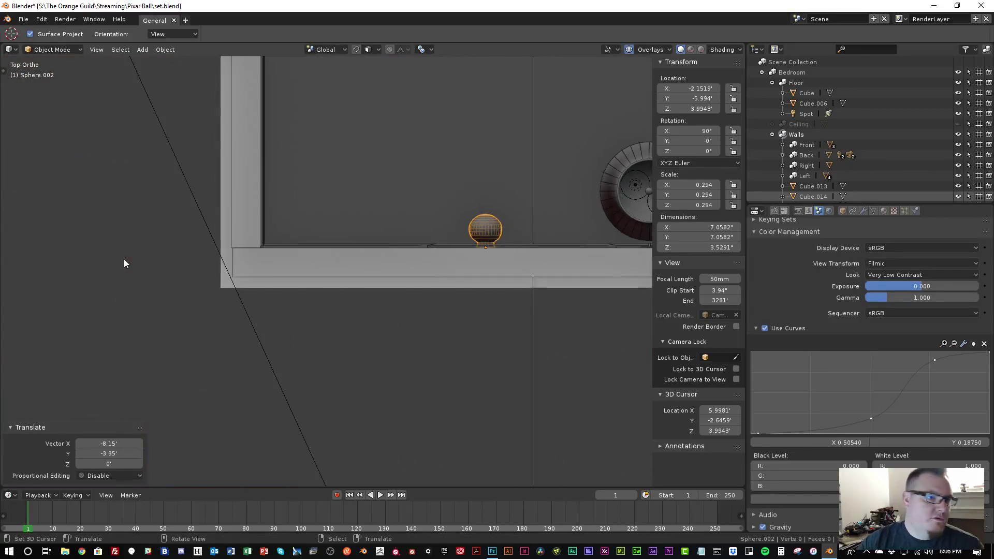
scroll(566, 183, up, 3)
shift+middle_drag(548, 207, 295, 217)
scroll(529, 219, up, 2)
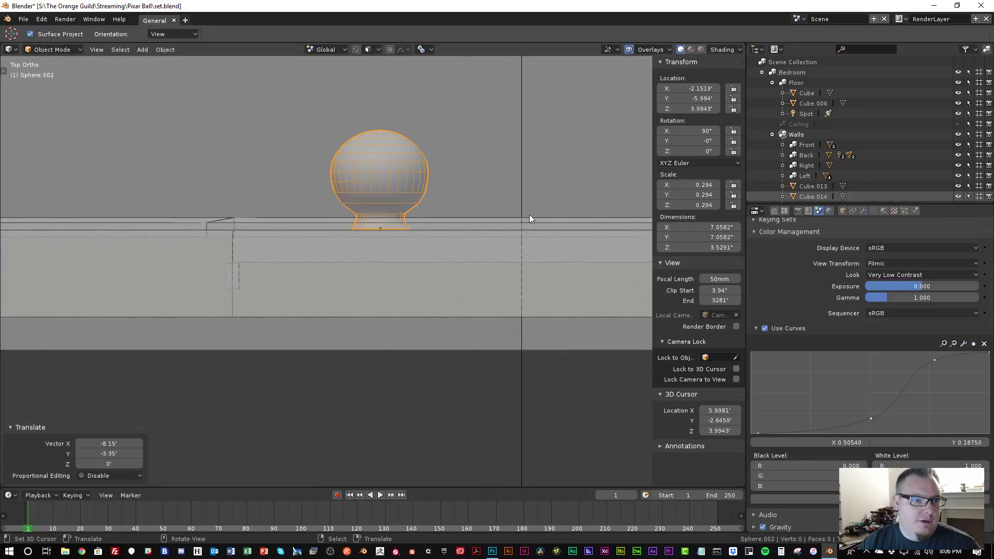
shift+middle_drag(542, 199, 276, 171)
key(g)
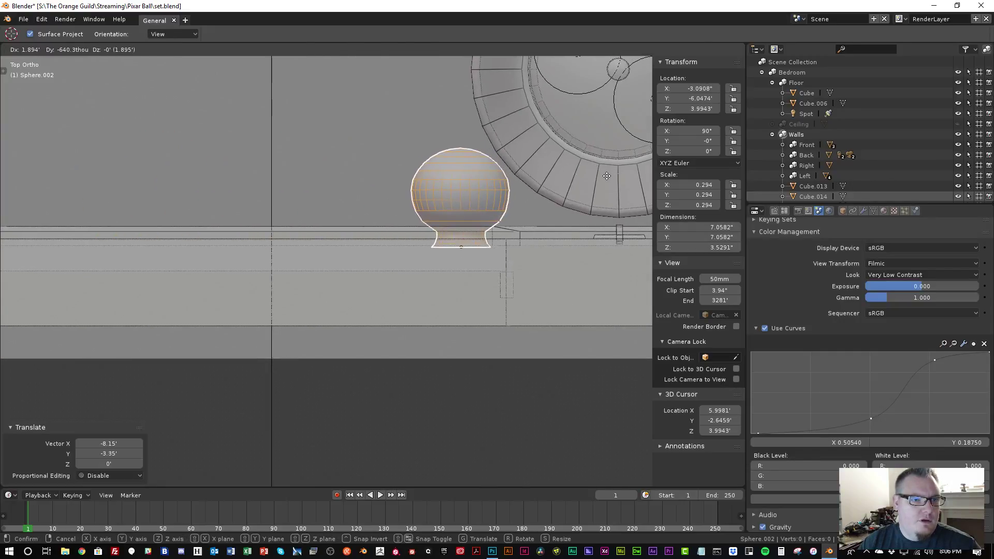
click(611, 174)
Shrink the knob to a scale of about 0.132 and nudge its base into position at the door's face
scroll(564, 225, up, 3)
shift+middle_drag(564, 225, 400, 265)
key(s)
click(481, 222)
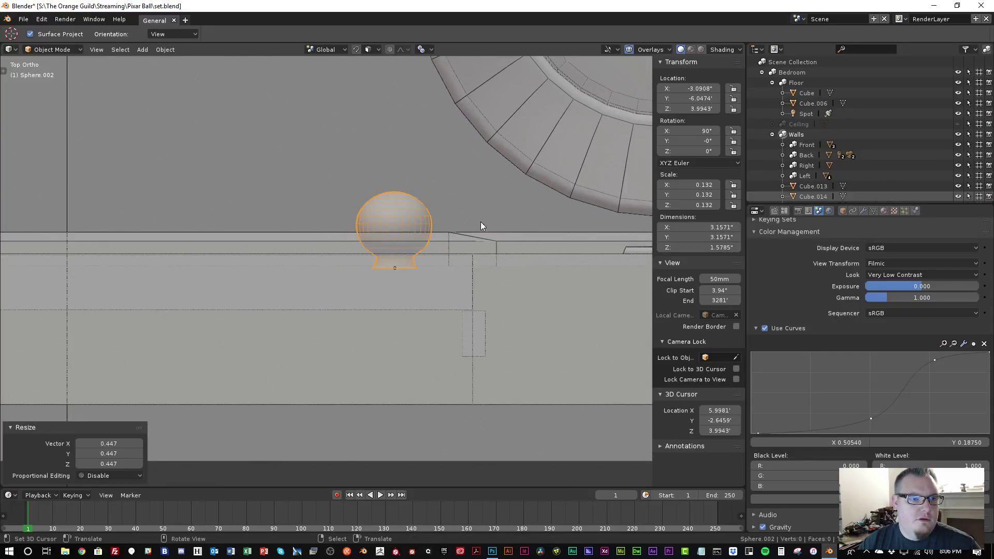
shift+middle_drag(483, 236, 438, 194)
scroll(439, 195, up, 2)
key(g)
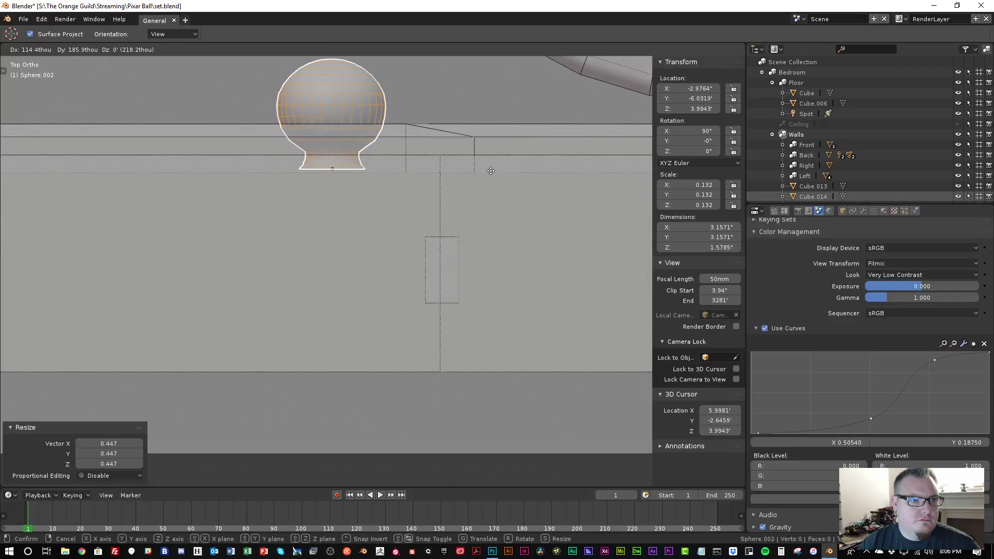
click(491, 174)
Lower the knob along Z in two moves of about 8.41" and 3.46" to handle height on the bedroom door
scroll(392, 192, down, 3)
middle_drag(308, 264, 521, 207)
key(g)
key(z)
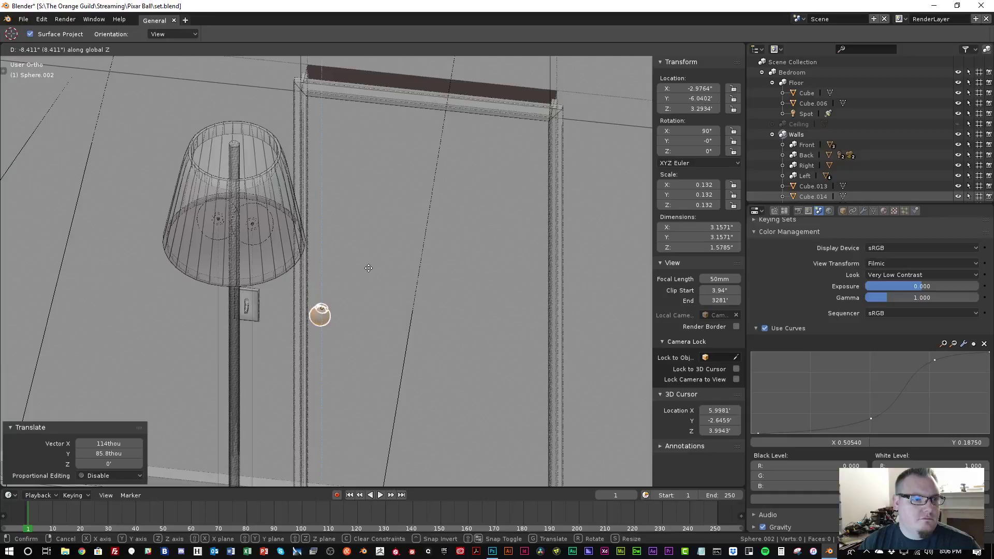
click(368, 268)
scroll(343, 278, down, 5)
middle_drag(343, 278, 349, 243)
key(g)
key(z)
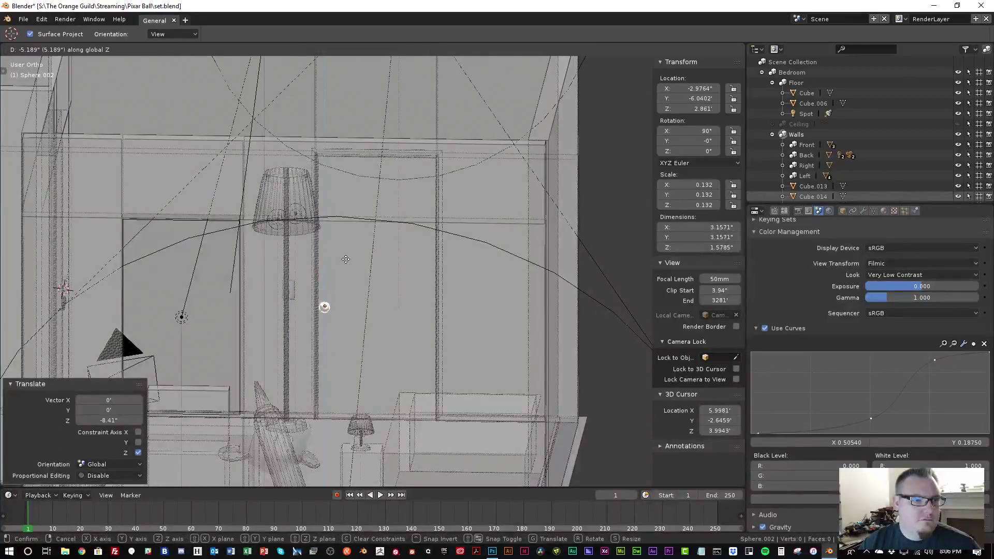
click(348, 254)
key(KP_7)
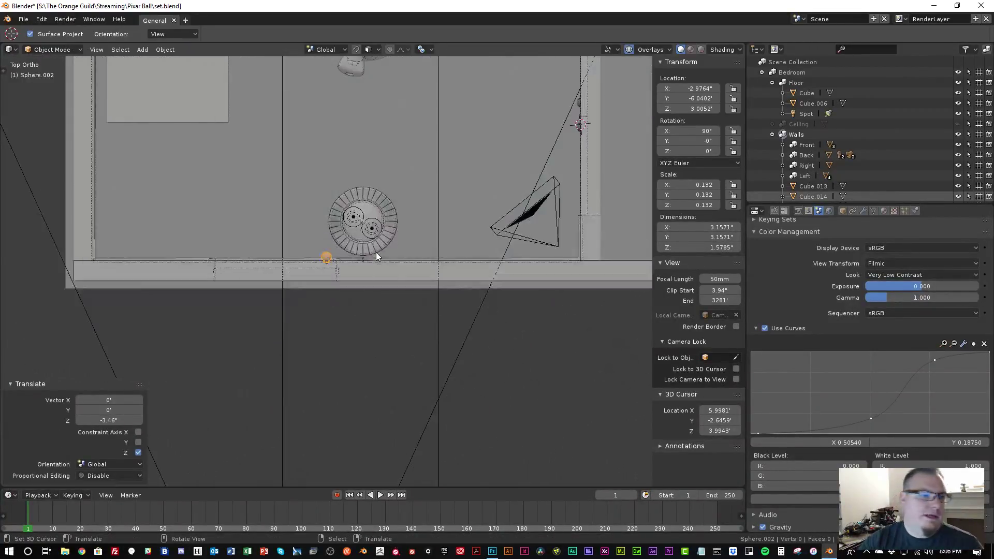
Move the bedroom door's knob -2" along X, away from the door edge
scroll(368, 235, up, 5)
key(g)
key(x)
click(366, 300)
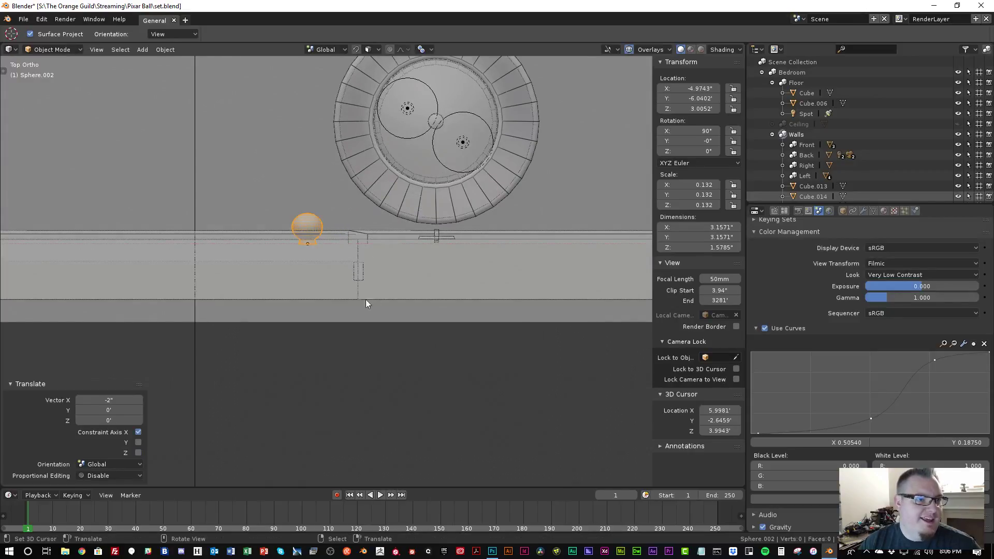
scroll(318, 276, down, 3)
scroll(314, 276, down, 2)
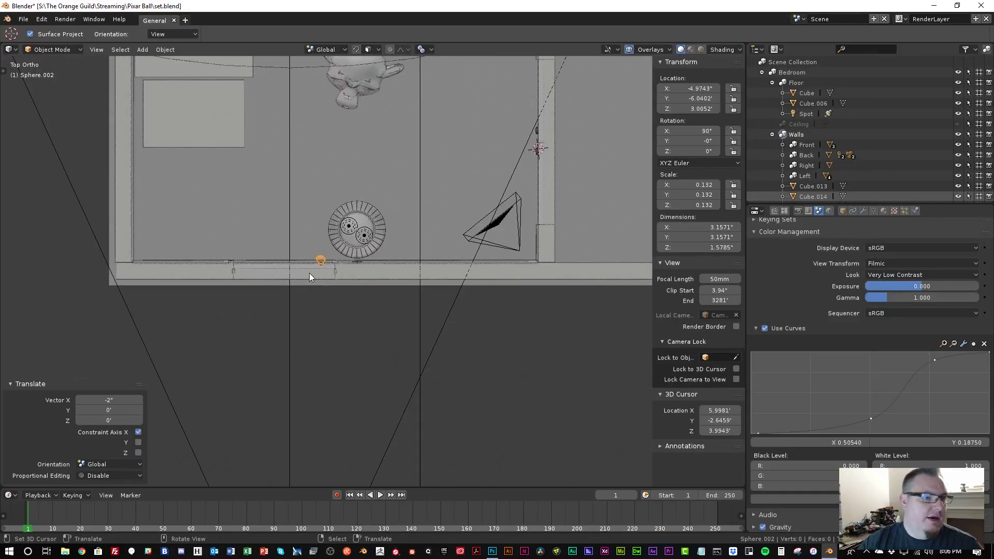
Duplicate the door knob's whole mesh in Edit Mode and rotate the copy 180°
scroll(309, 276, up, 4)
key(Tab)
scroll(309, 276, up, 5)
key(a)
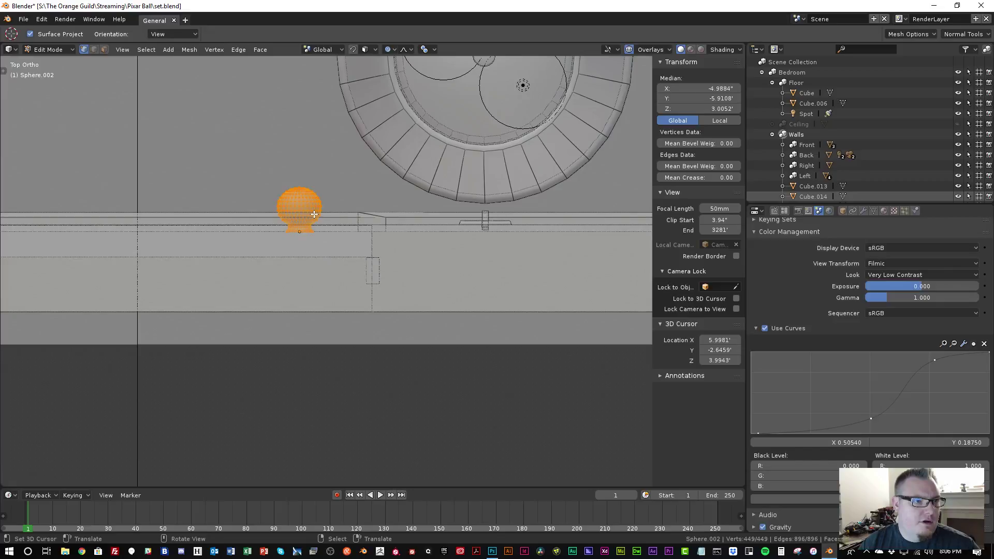
key(g)
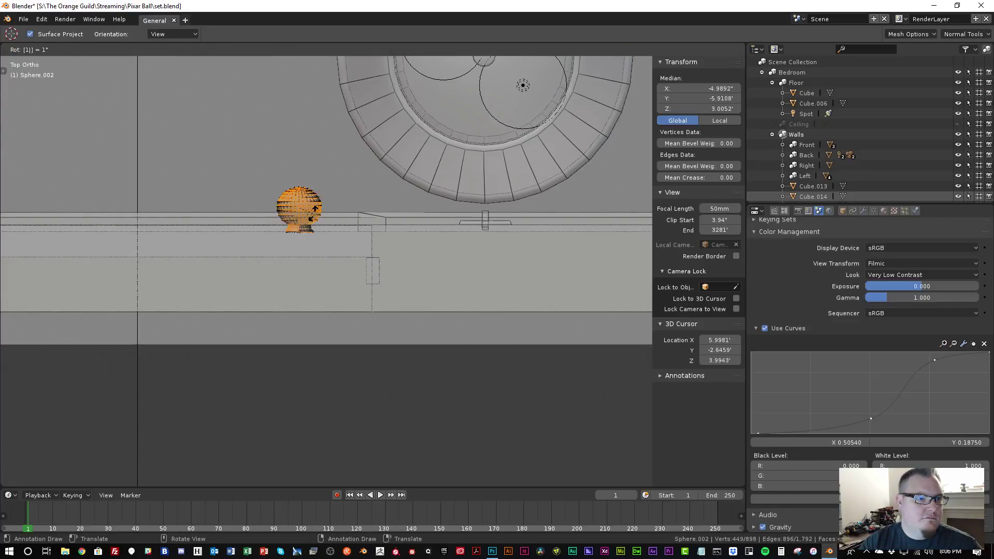
text(80)
key(Return)
key(g)
key(y)
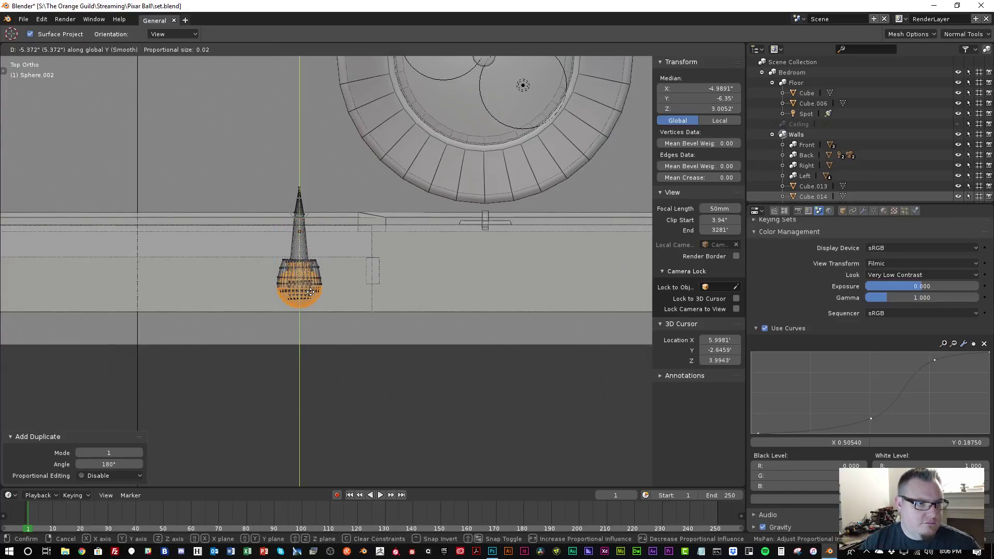
key(Escape)
Move the rotated knob copy along Y by about -4.77" and a further -189 thou, toward the door's outer face
key(shift+d)
key(y)
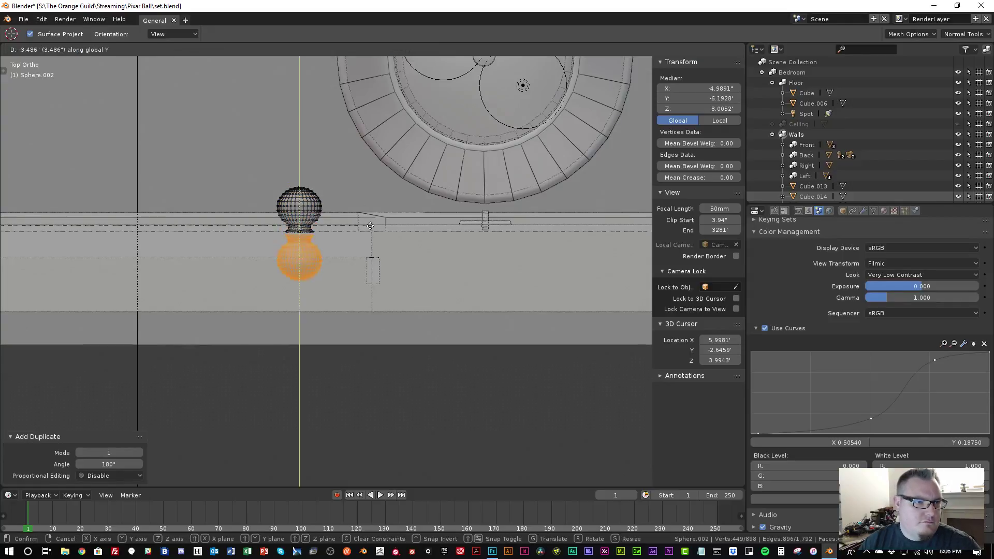
click(368, 243)
scroll(328, 226, up, 8)
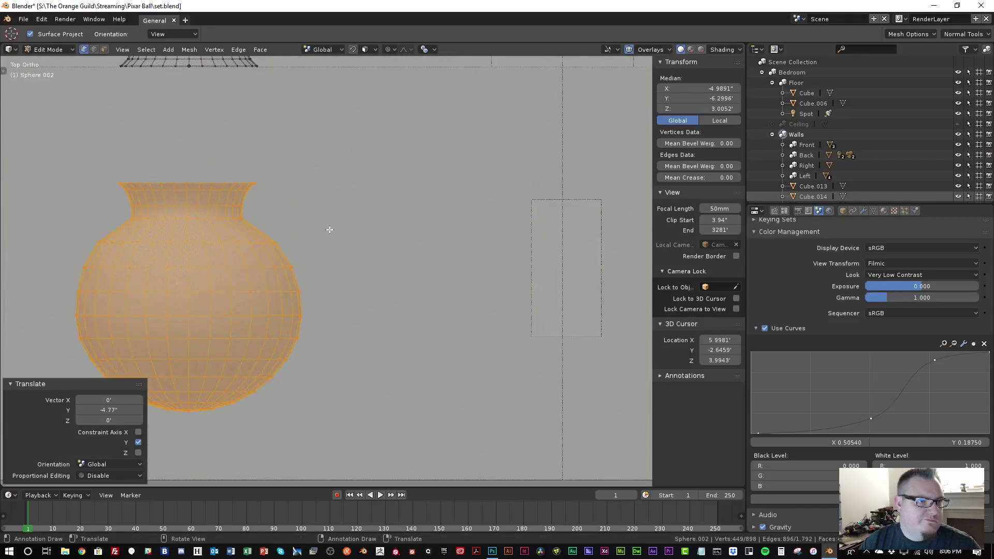
scroll(354, 225, down, 5)
key(g)
key(y)
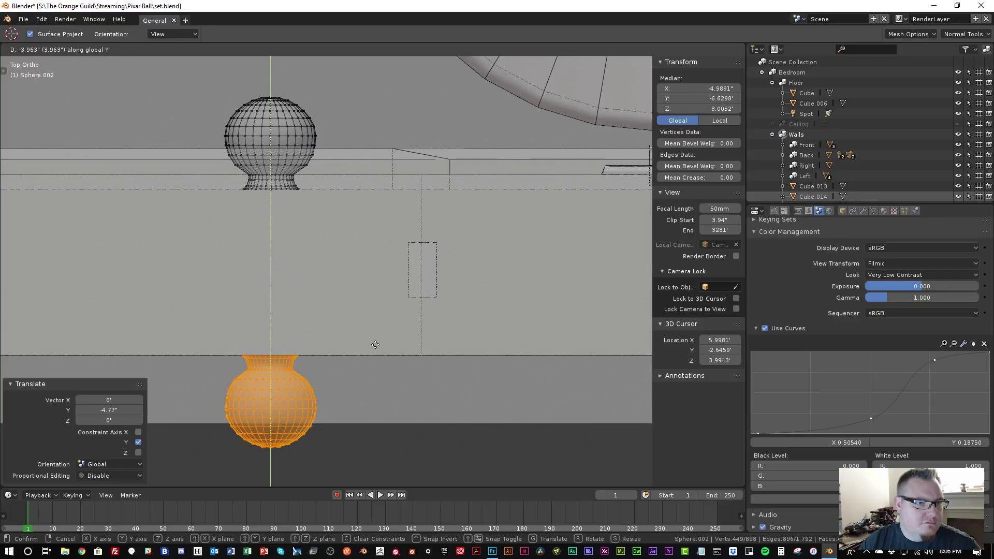
click(360, 248)
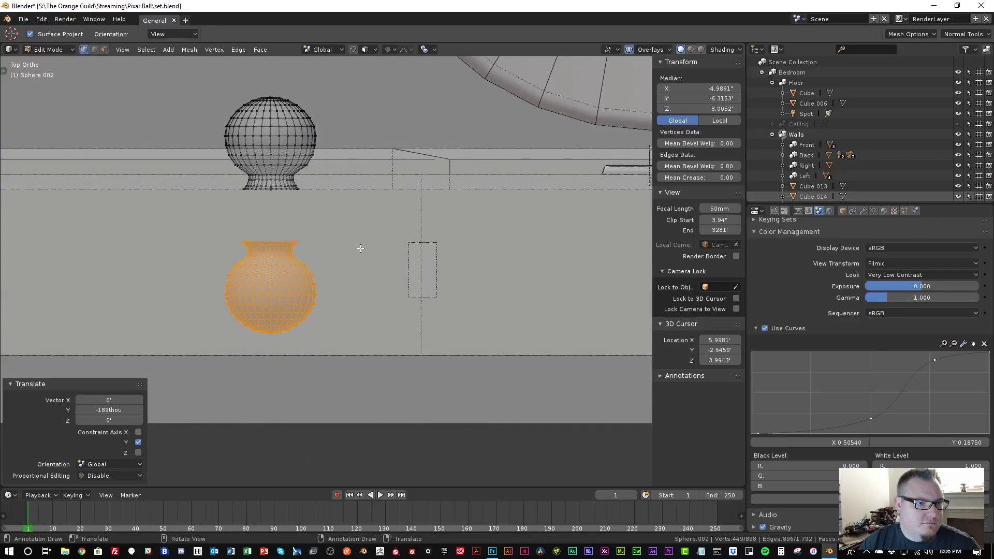
Nudge the knob copy slightly along Y against the door's outer face and return to Object Mode
middle_drag(336, 278, 313, 268)
scroll(311, 282, down, 9)
key(Tab)
key(z)
scroll(312, 280, up, 3)
key(Tab)
scroll(312, 268, up, 10)
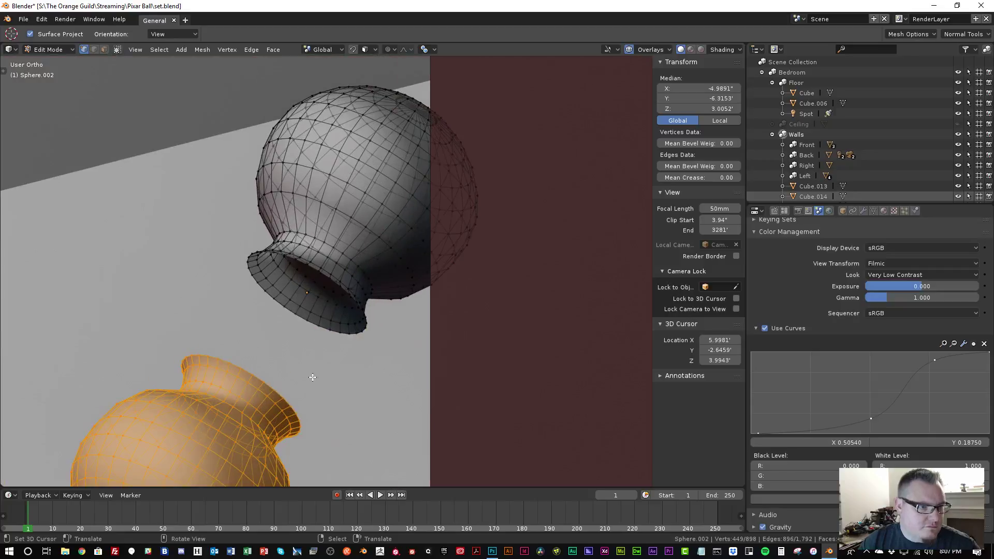
scroll(313, 377, down, 3)
key(g)
key(y)
click(298, 379)
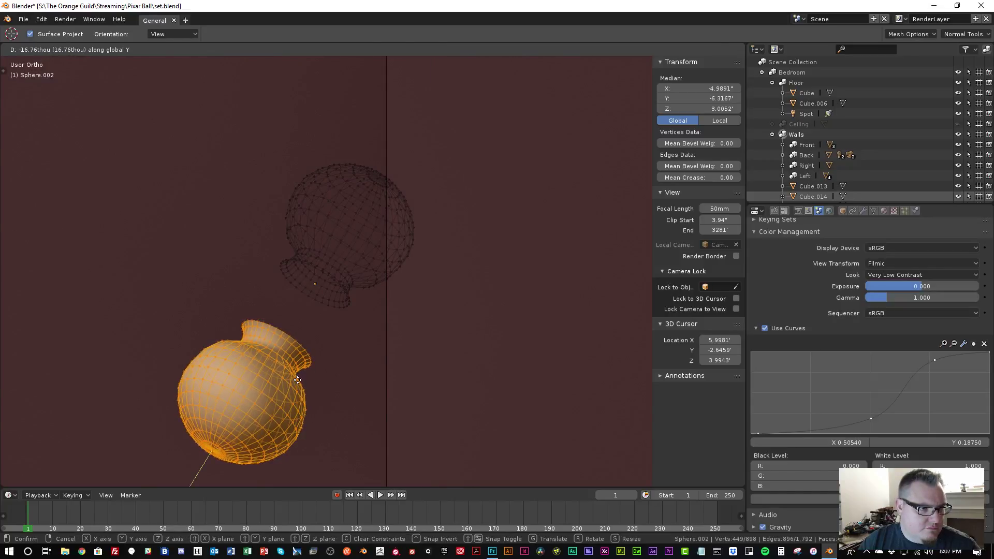
key(Tab)
Hide the viewport overlays and test-move the two-sided knob from outside the bedroom door
scroll(297, 376, down, 6)
middle_drag(291, 358, 311, 295)
click(632, 47)
scroll(249, 317, down, 4)
key(g)
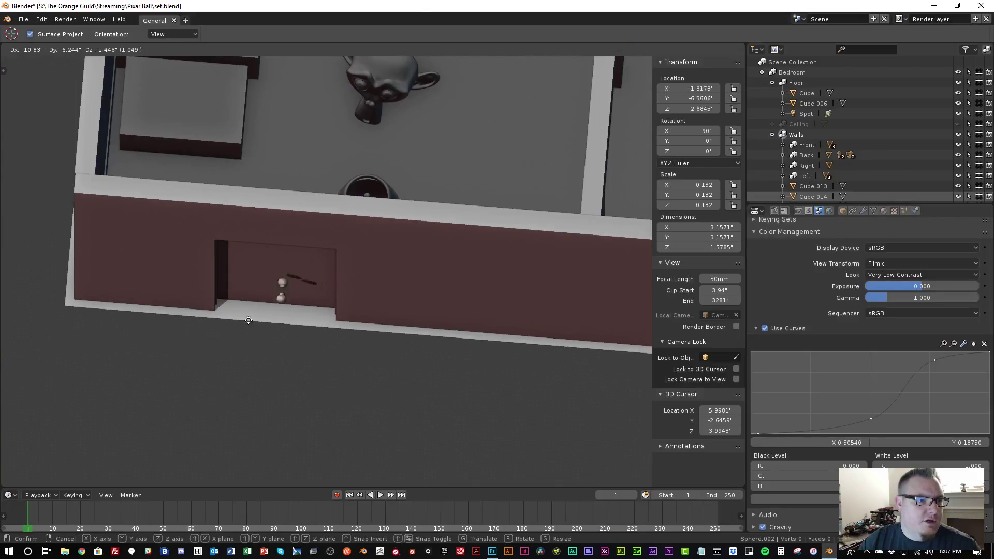
right_click(282, 294)
Parent the two-sided knob to the bedroom door using Object (Keep Transform), with the viewport overlays shown again
shift+right_click(295, 267)
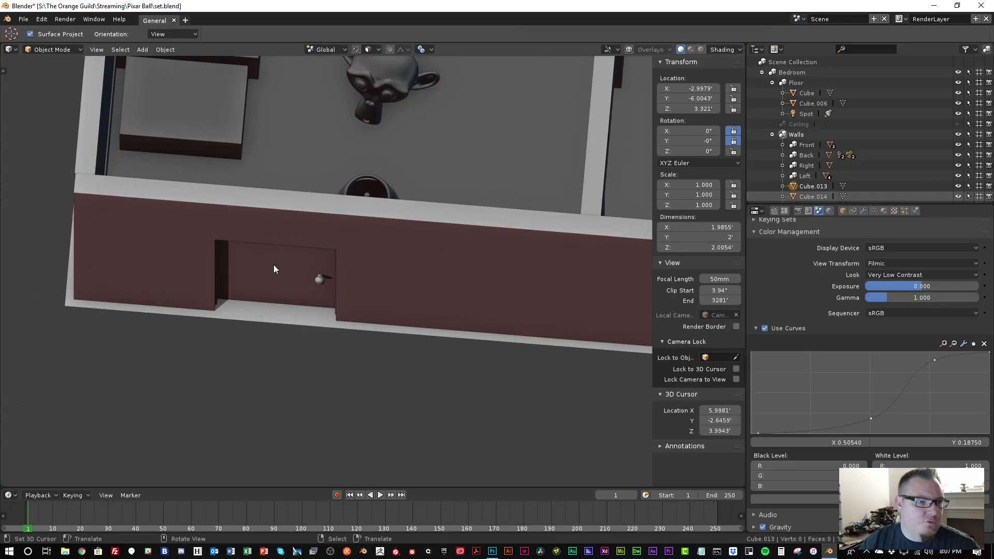
click(632, 50)
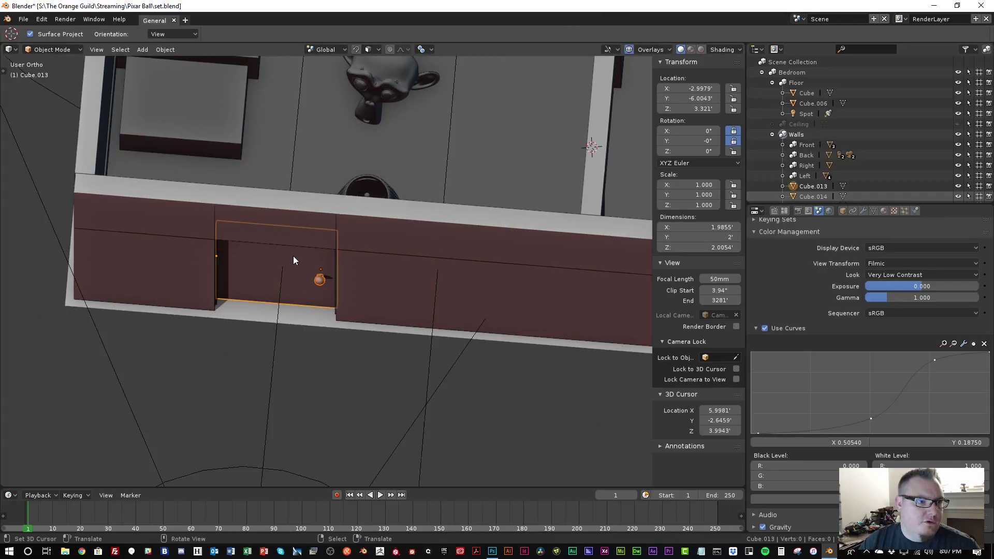
key(ctrl+p)
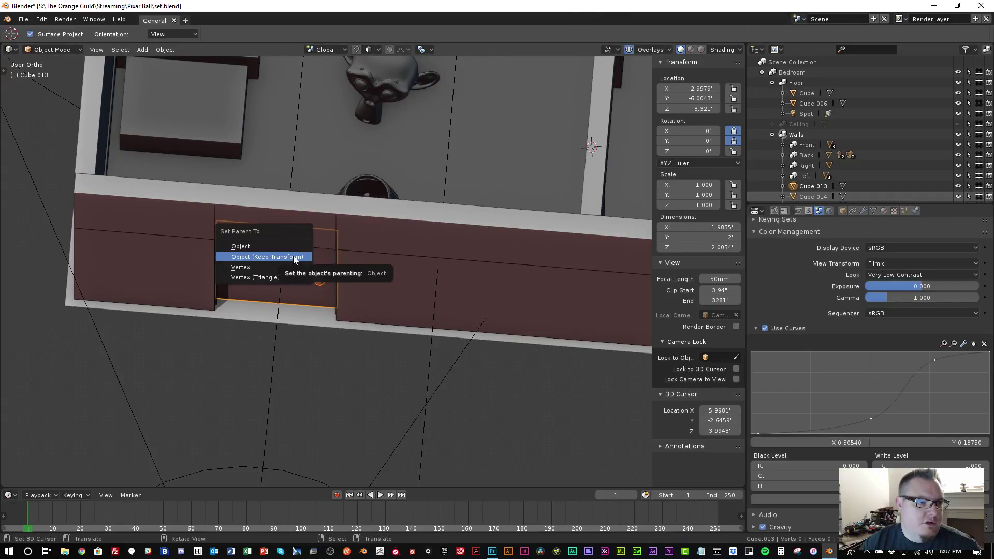
click(293, 256)
Test the bedroom door's swing about Z with its attached knob, from outside and from inside the room
key(r)
key(z)
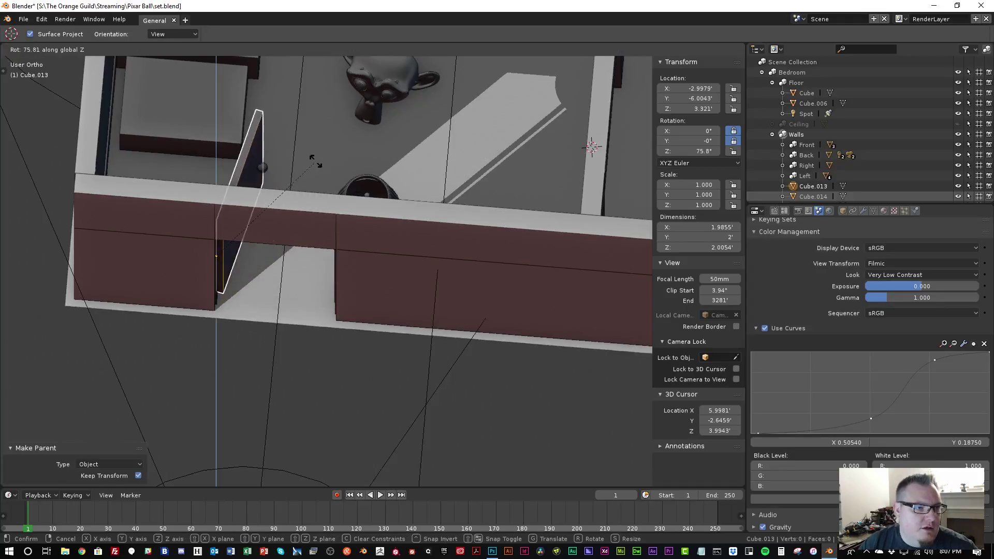
key(Escape)
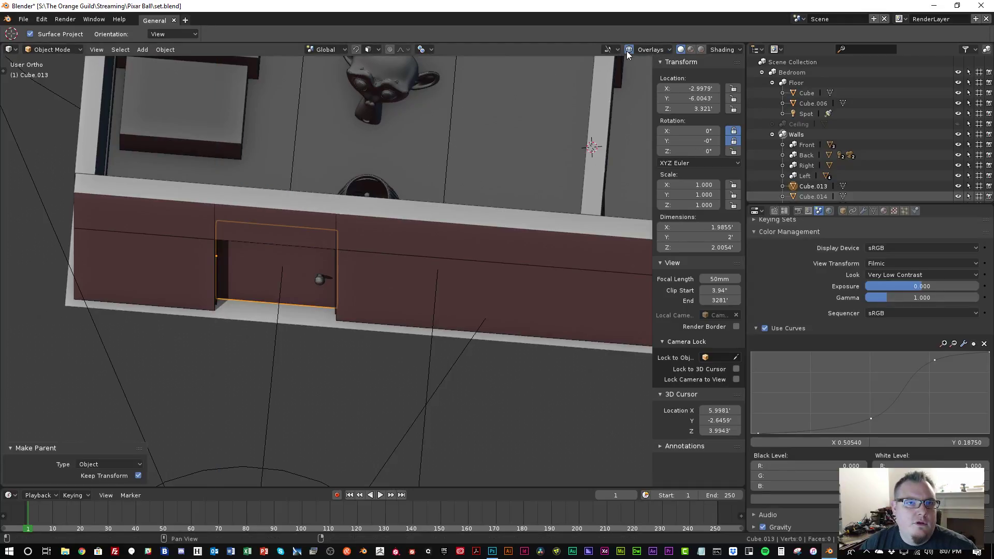
scroll(290, 248, up, 4)
middle_drag(300, 261, 210, 273)
key(r)
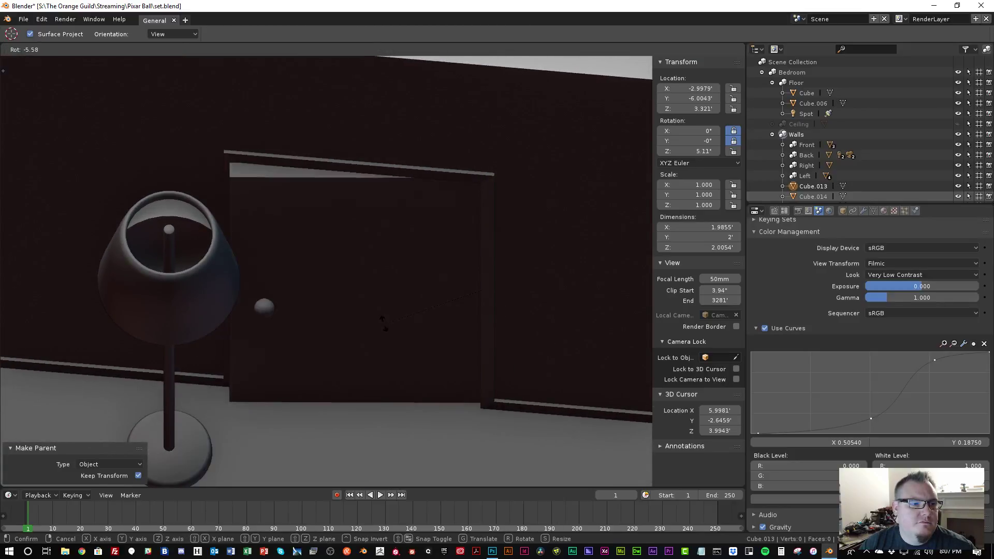
key(Escape)
Examine the doors and knobs from around the set and through the current scene camera
middle_drag(386, 315, 287, 196)
scroll(361, 229, down, 5)
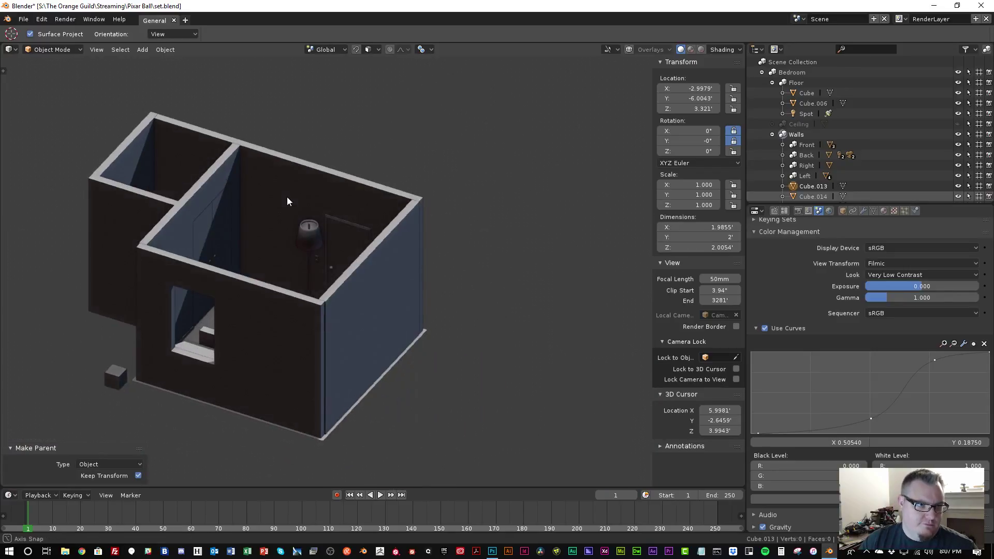
scroll(287, 197, up, 8)
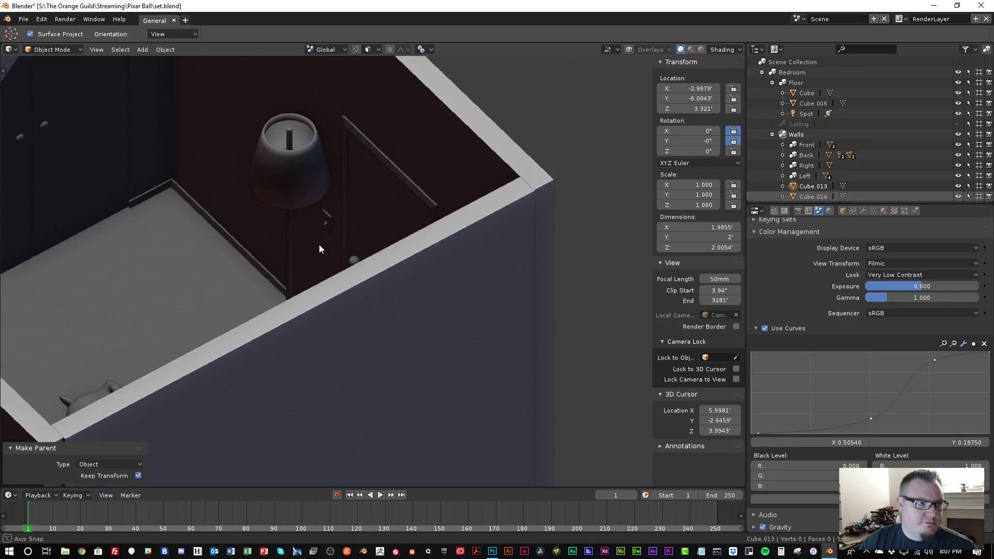
scroll(319, 247, down, 8)
middle_drag(133, 222, 277, 290)
mouse_move(195, 305)
middle_down()
mouse_move(179, 303)
mouse_move(190, 339)
mouse_move(209, 310)
middle_up()
key(KP_0)
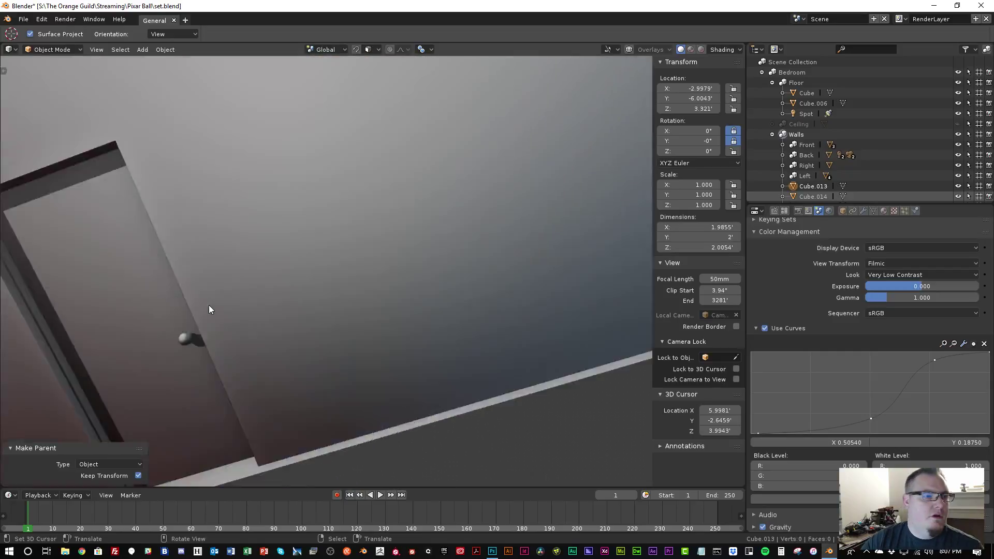
shift+middle_drag(374, 250, 346, 250)
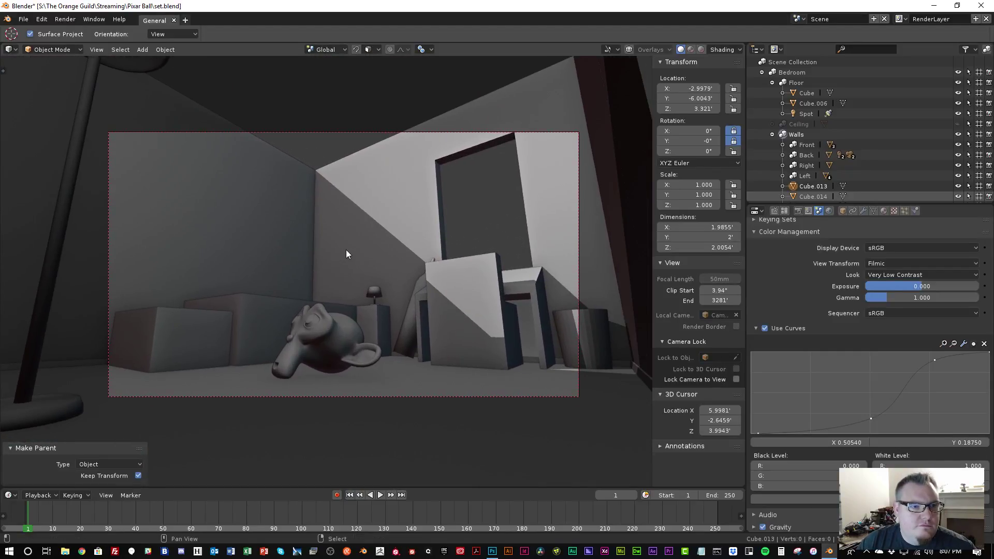
key(KP_0)
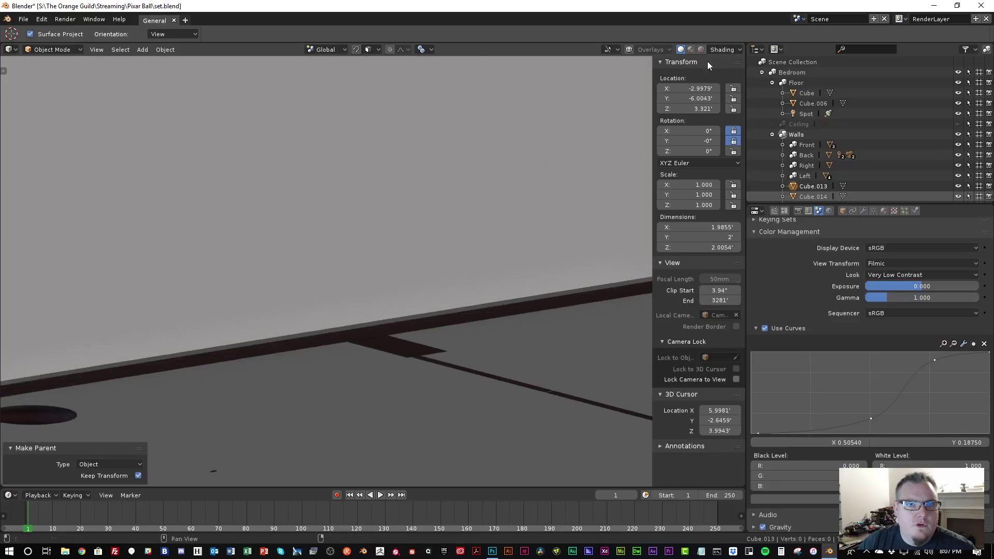
Show the viewport overlays, select Camera.001 and look through the camera facing the bedroom door and floor lamp
click(628, 50)
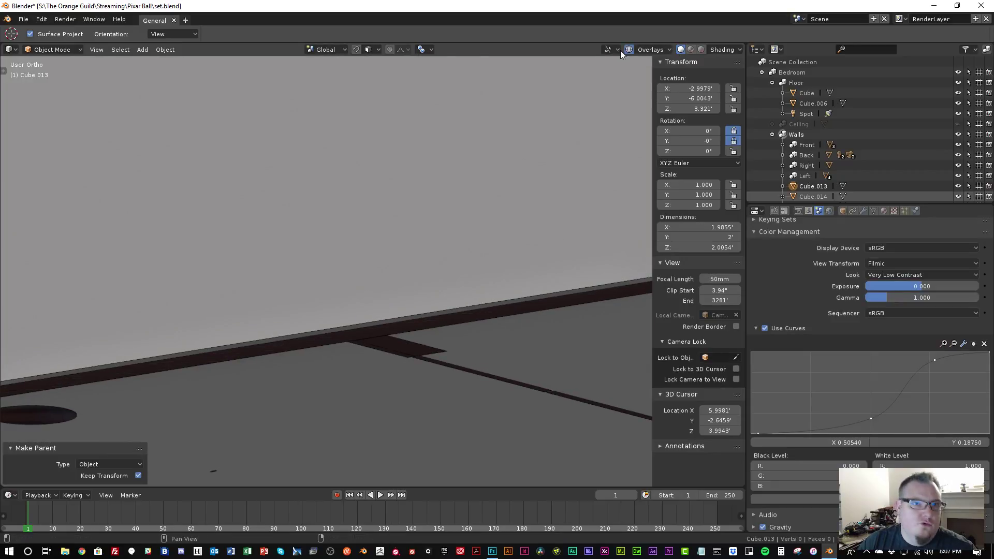
scroll(475, 200, down, 12)
middle_drag(321, 211, 395, 335)
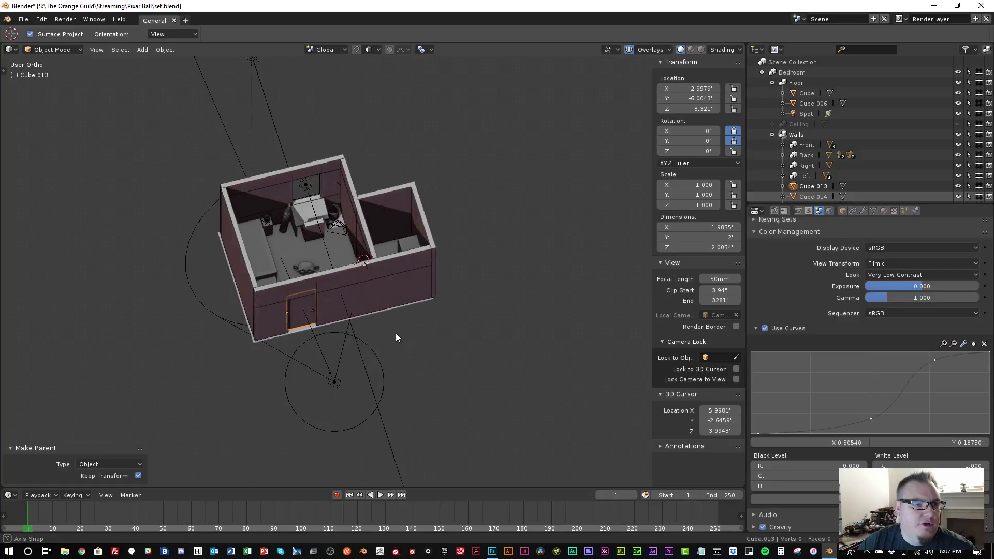
scroll(368, 231, up, 3)
click(344, 196)
key(KP_0)
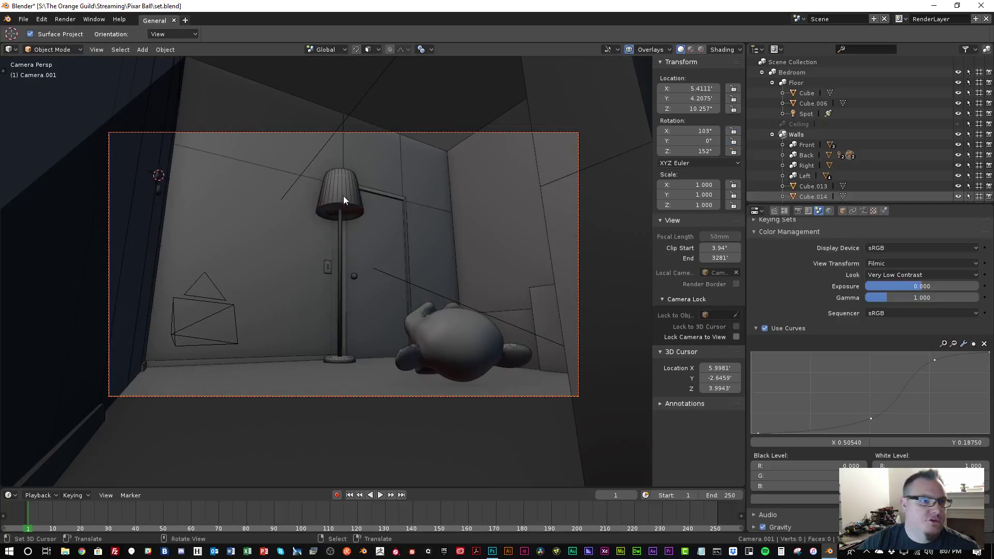
scroll(377, 185, up, 2)
shift+middle_drag(461, 265, 446, 266)
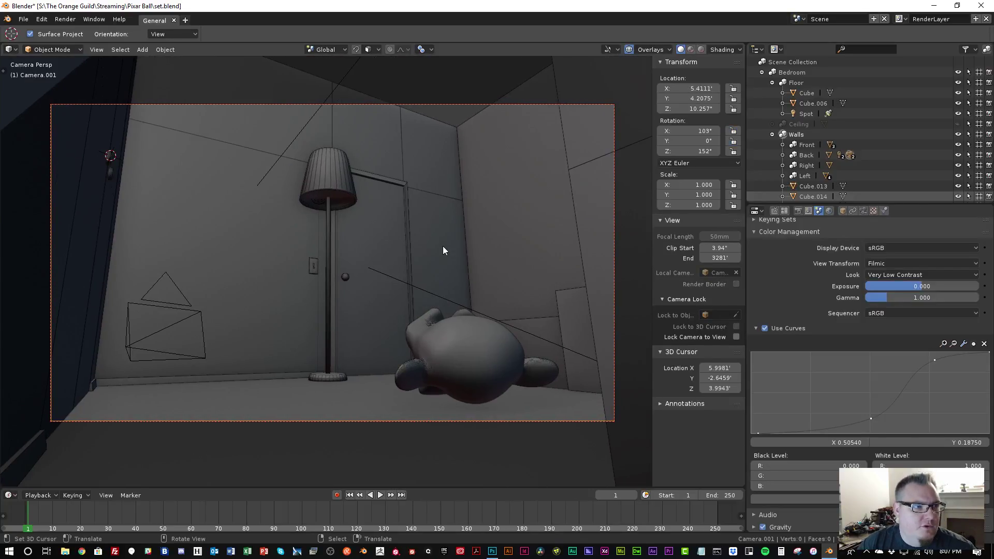
Turn on the rendered preview in the camera view and unhide the Ceiling collection
key(shift+z)
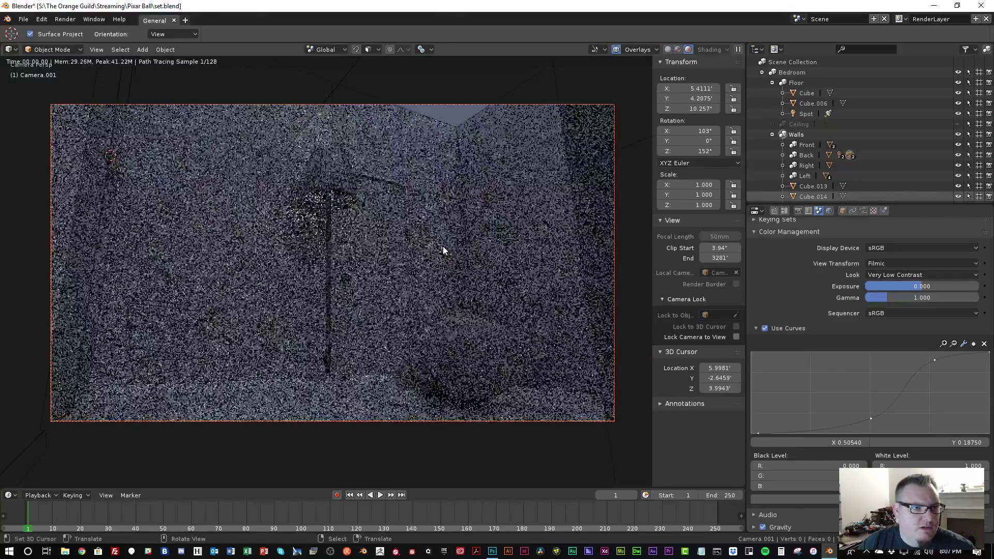
scroll(849, 166, down, 5)
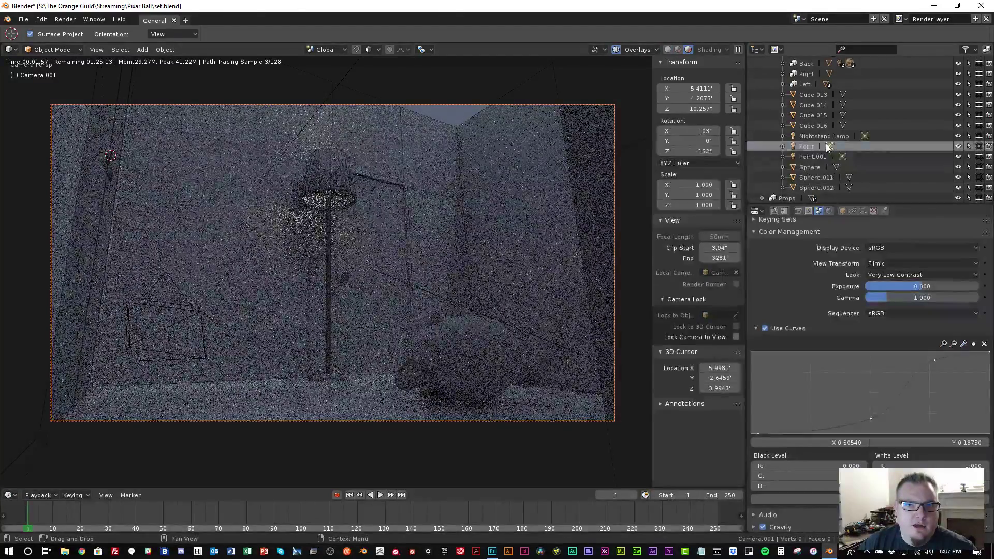
scroll(828, 145, up, 2)
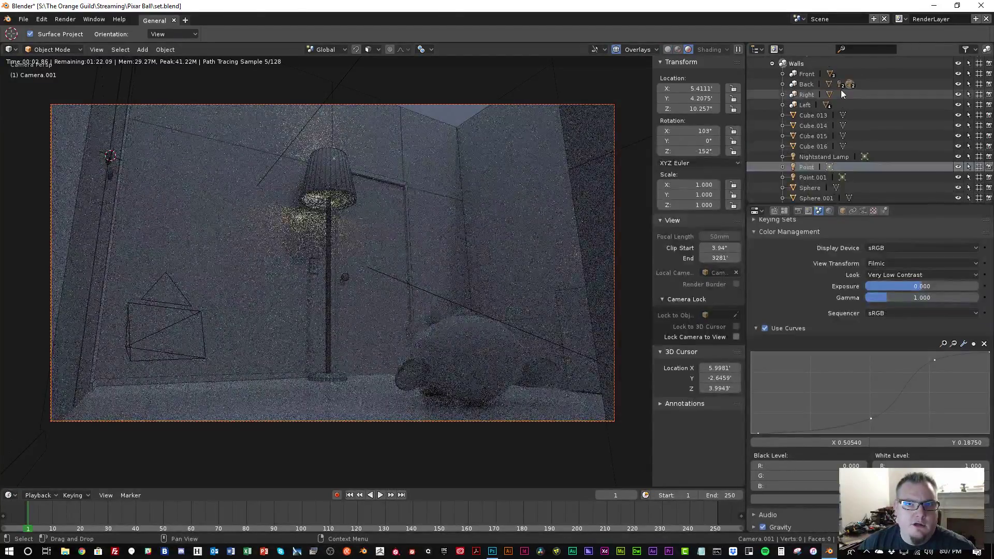
click(958, 74)
scroll(869, 123, up, 2)
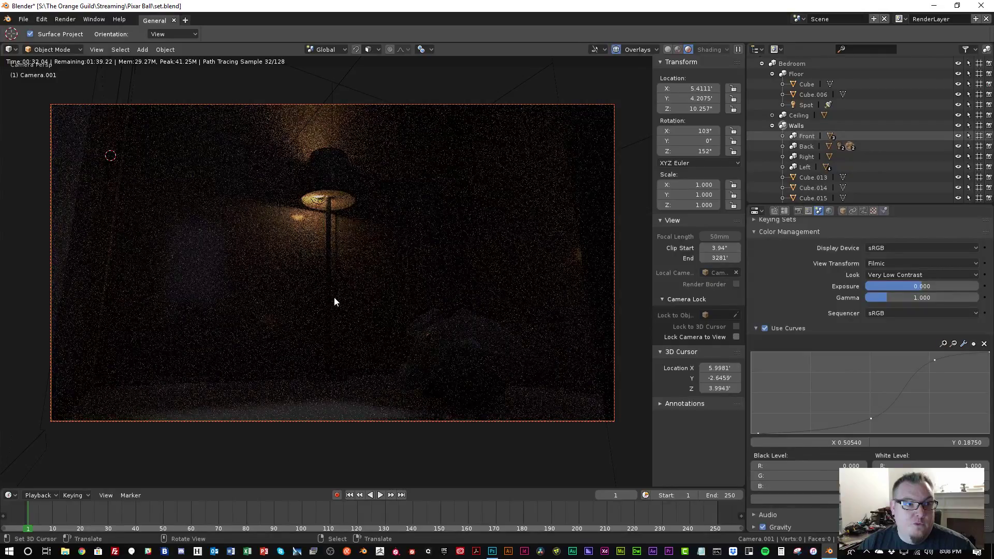
Switch from the rendered camera view to solid shading outside the set, then select the sun light and its entry in the Back collection
key(shift+z)
middle_drag(529, 181, 418, 246)
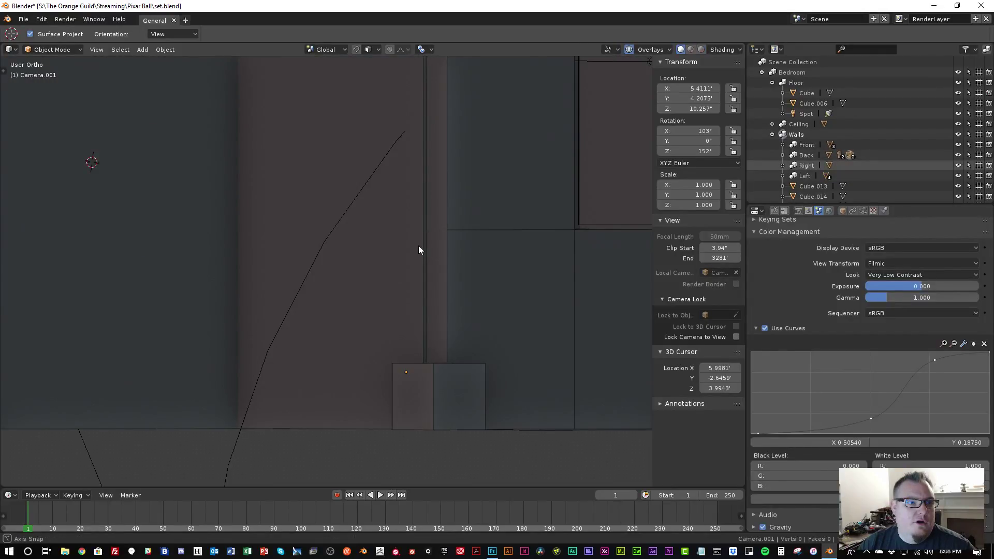
scroll(463, 191, down, 6)
click(478, 145)
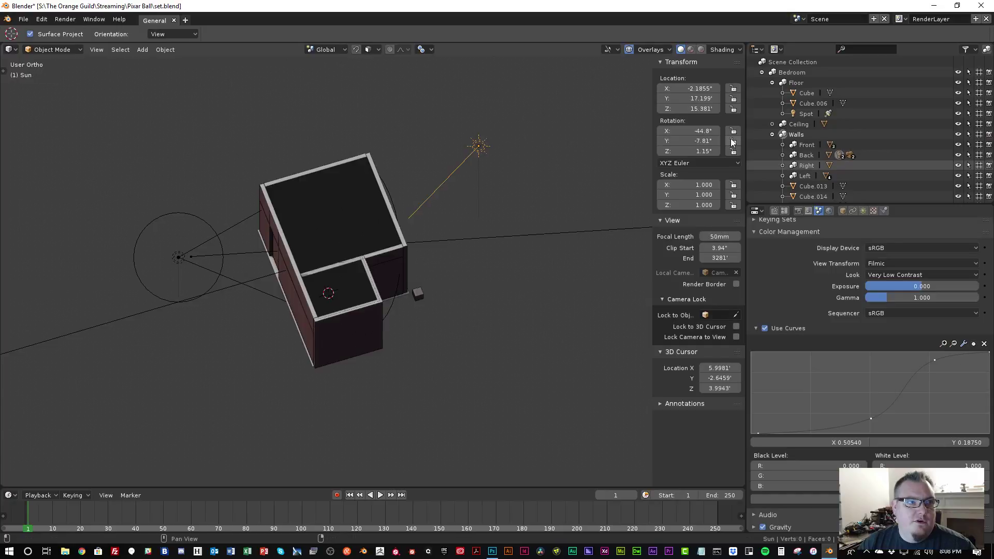
scroll(852, 133, down, 3)
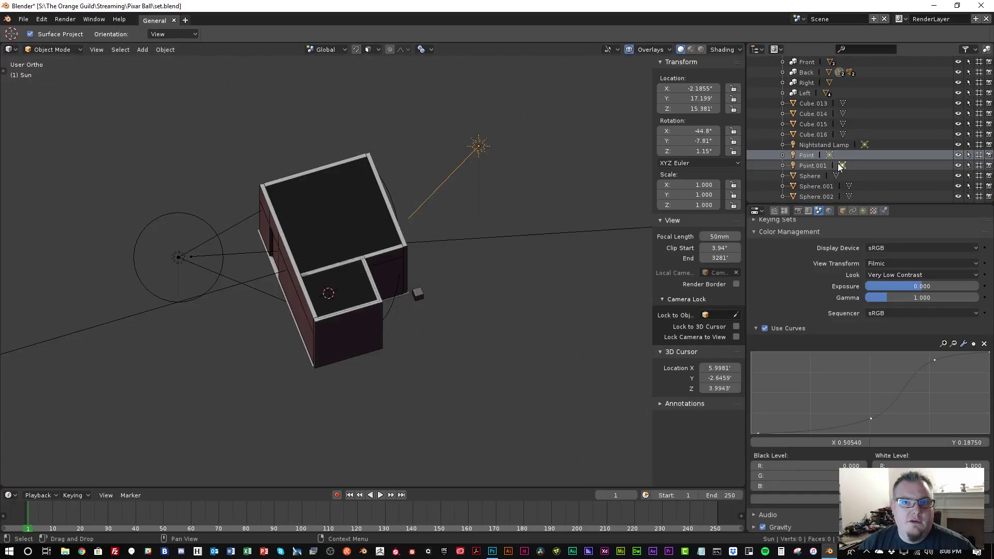
scroll(852, 155, down, 2)
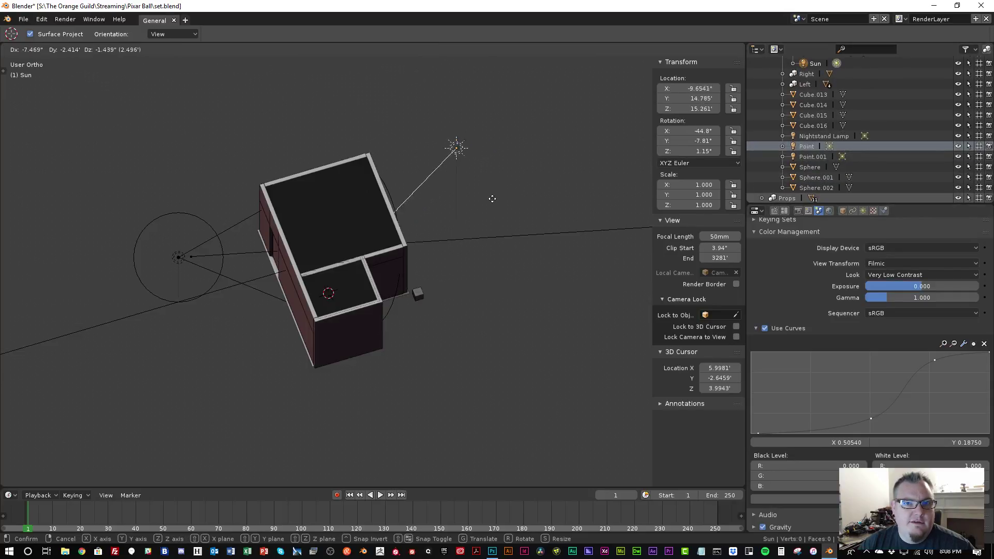
scroll(809, 77, up, 5)
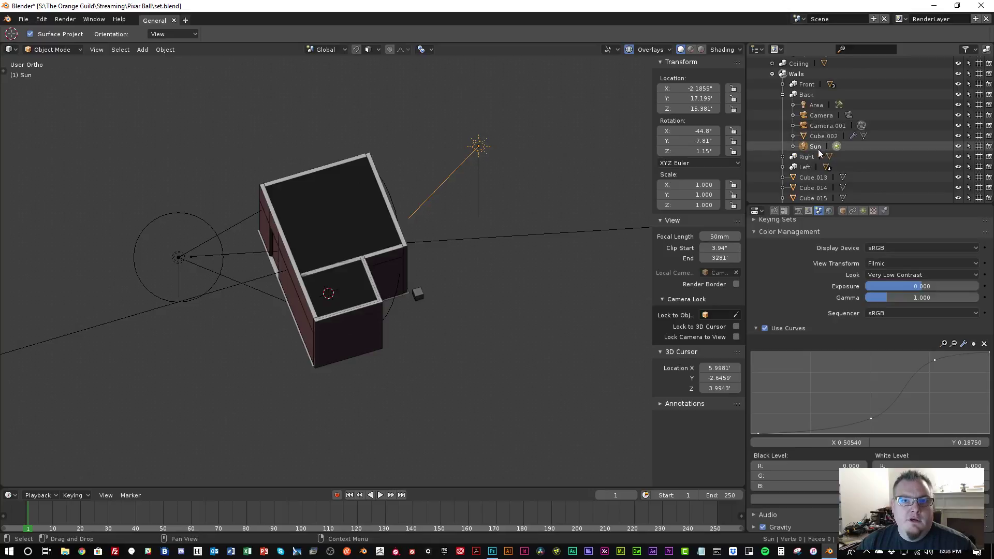
click(816, 147)
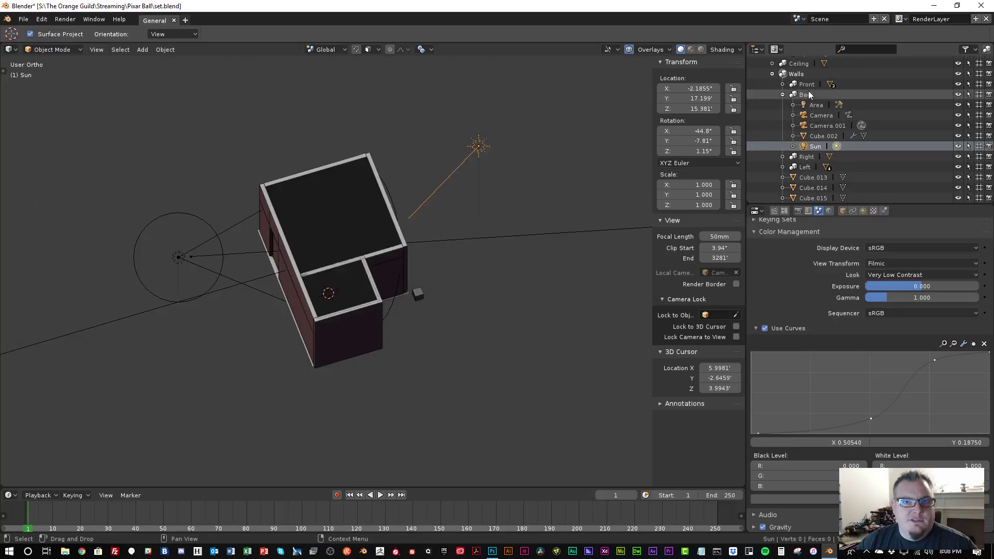
scroll(806, 91, up, 1)
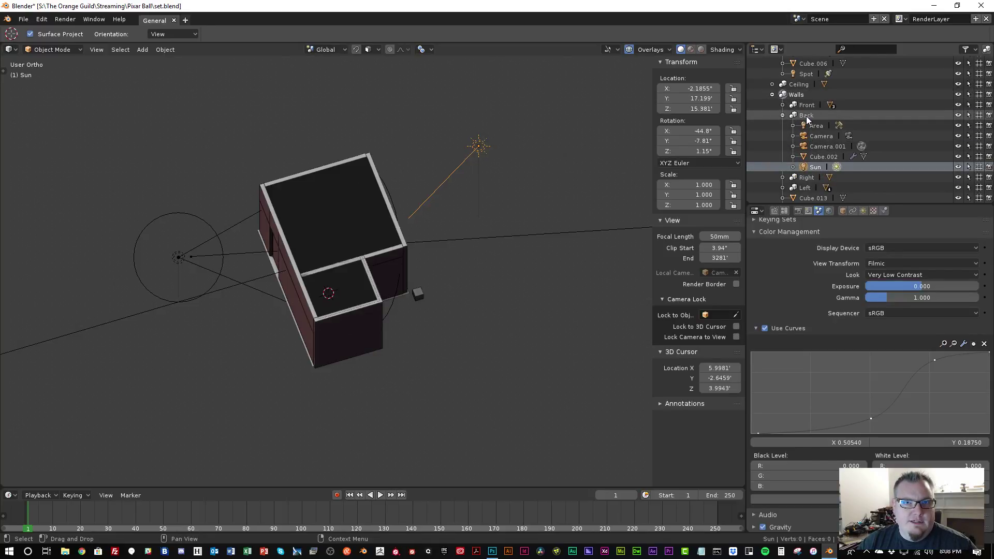
scroll(806, 116, up, 2)
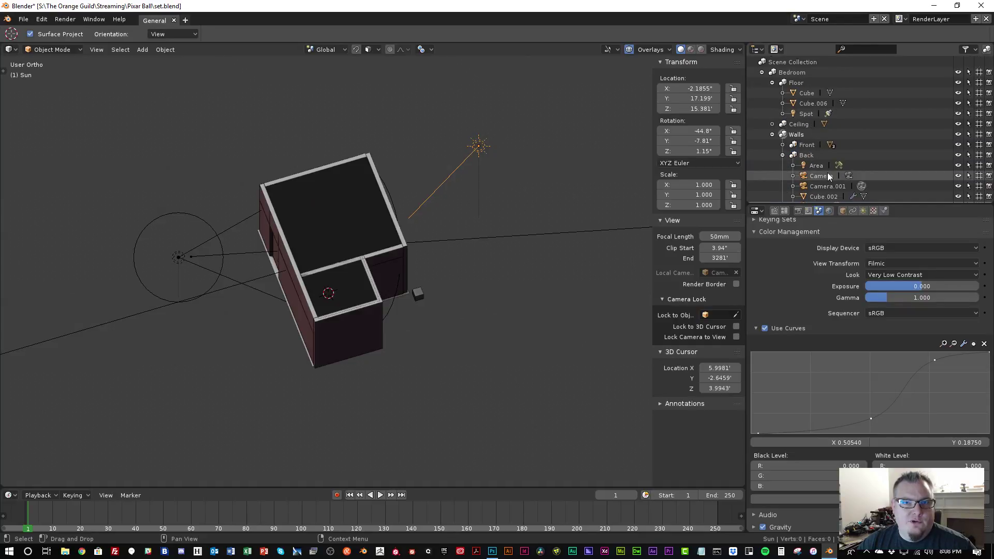
Move the Sun into a new top-level collection named Exterior Lights
scroll(827, 173, down, 3)
key(m)
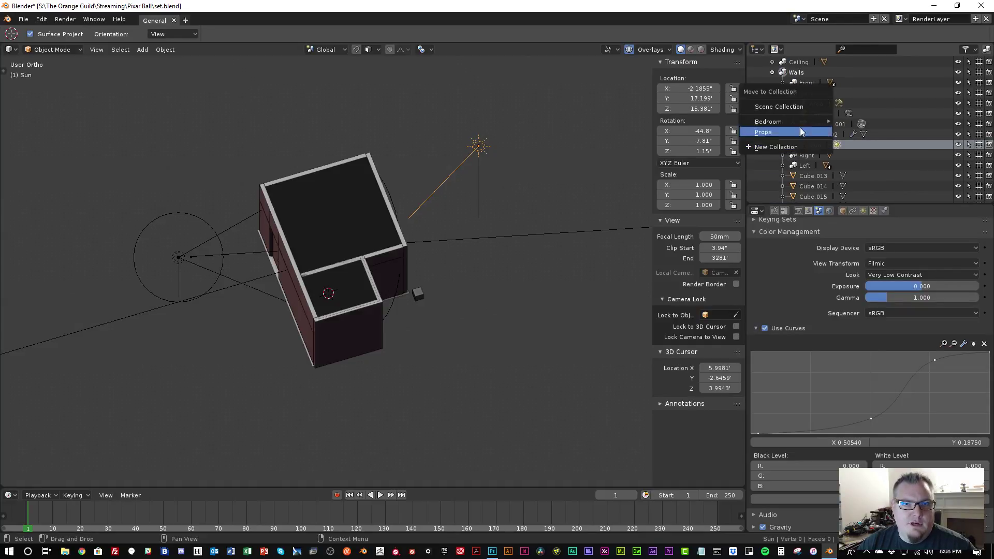
mouse_move(799, 123)
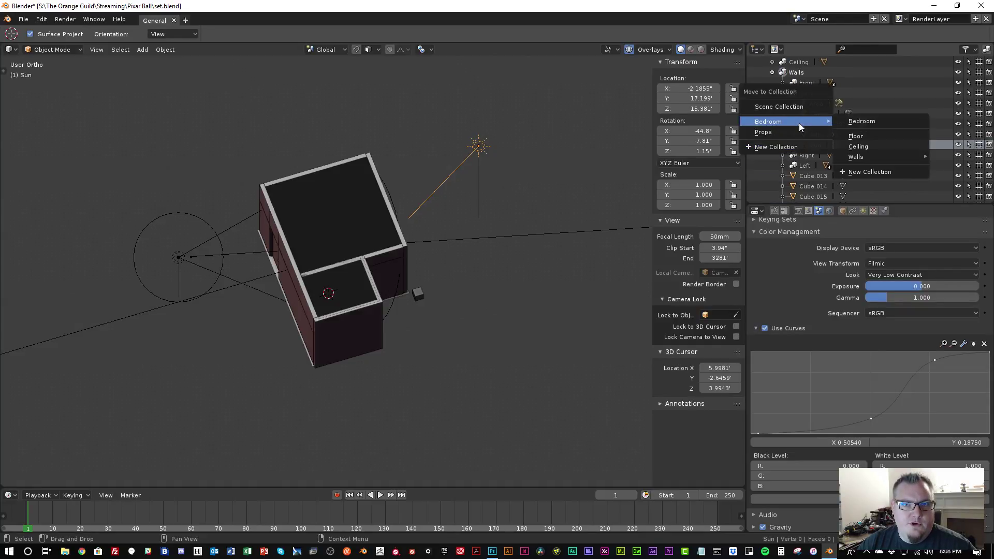
click(863, 175)
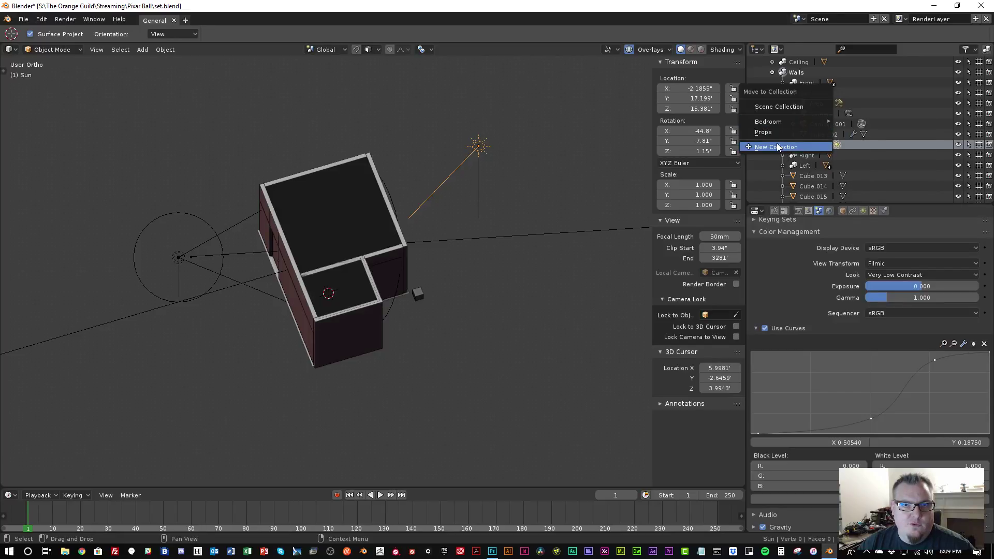
click(787, 135)
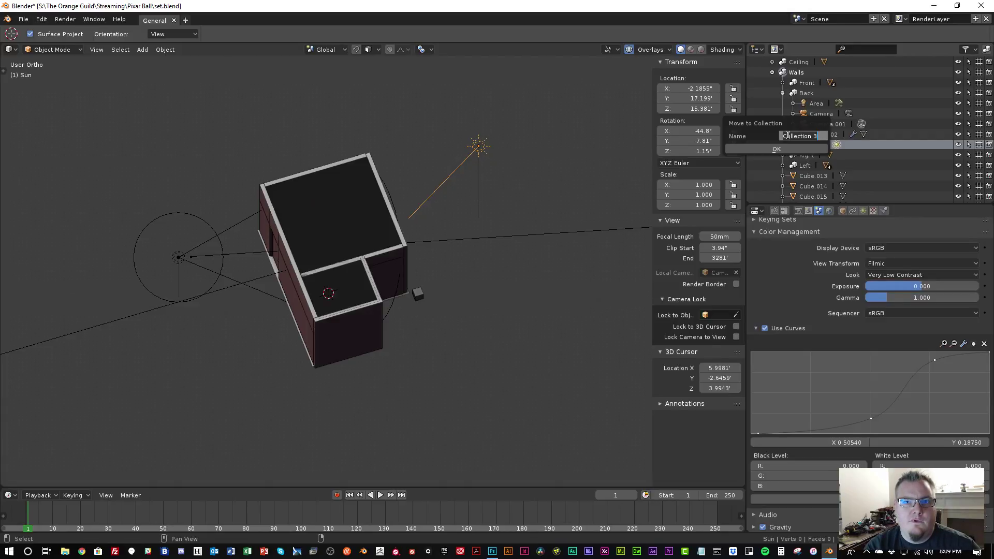
text(B)
text(xterior Ligh)
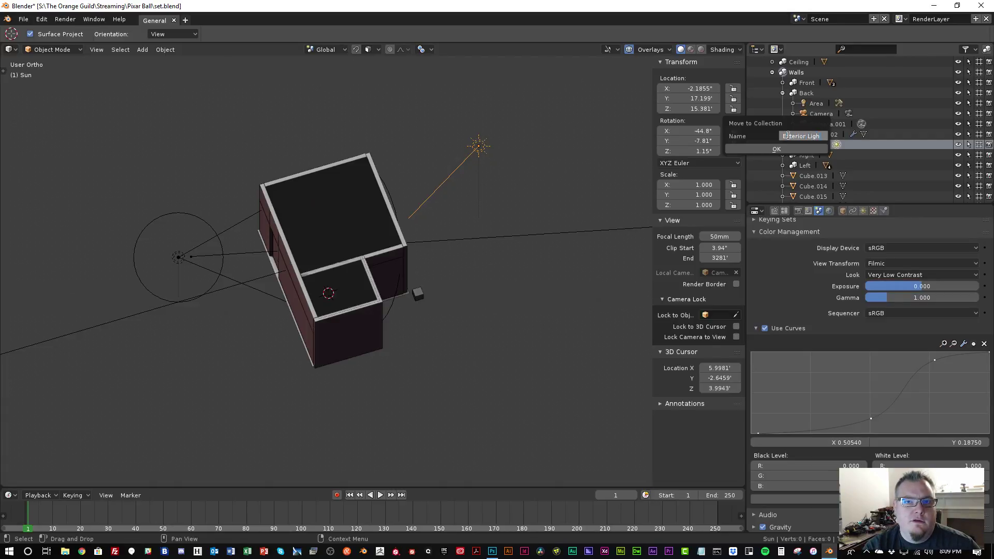
text(ts)
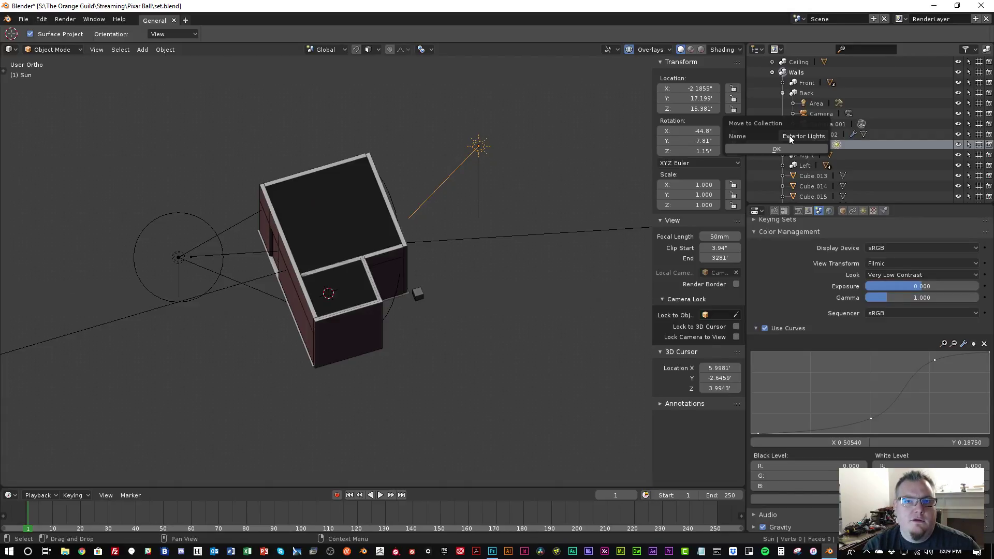
click(817, 149)
Try to move the Props collection into Bedroom with the Move to Collection command
scroll(798, 156, down, 4)
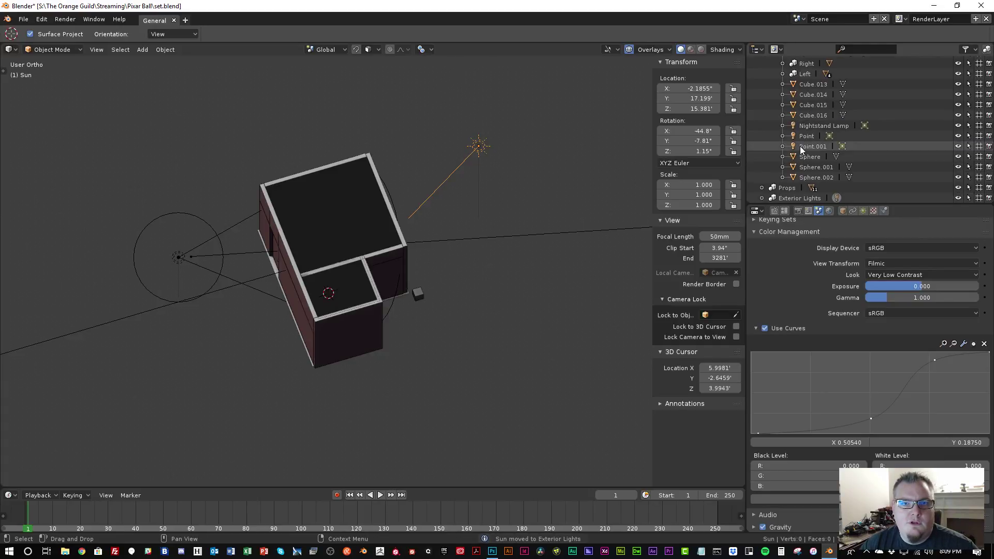
right_click(772, 188)
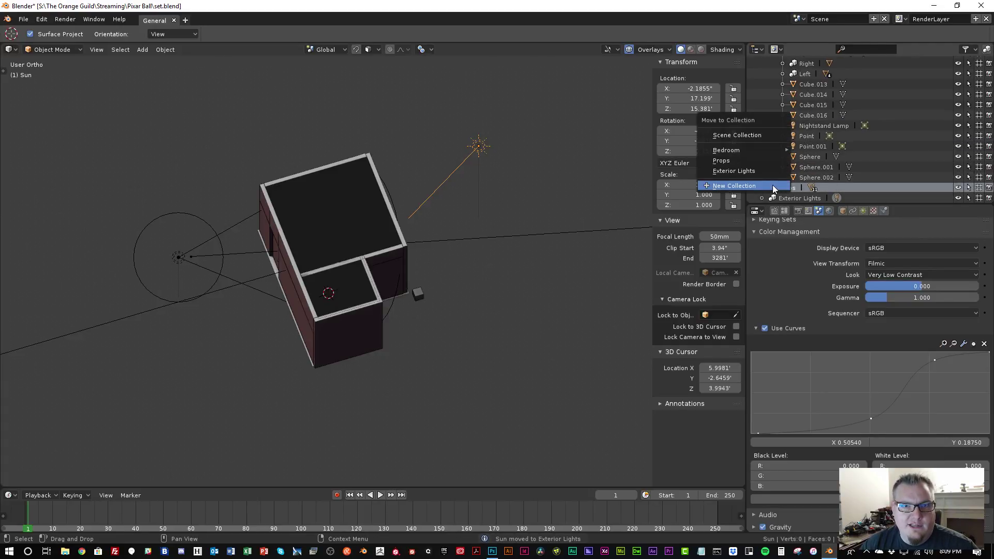
click(805, 148)
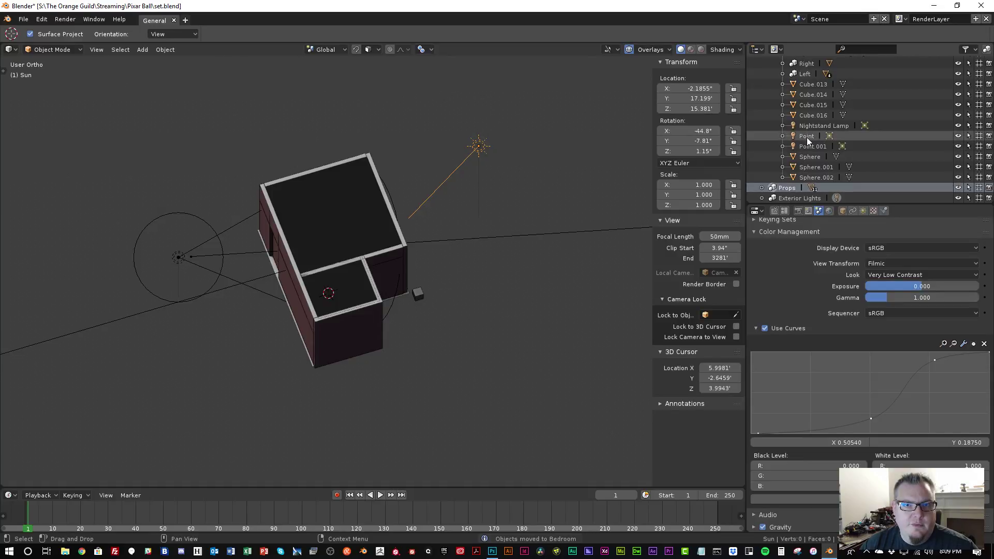
Nest the Props collection inside the Bedroom collection and collapse the Floor, Walls and Props entries
scroll(788, 116, up, 8)
click(762, 73)
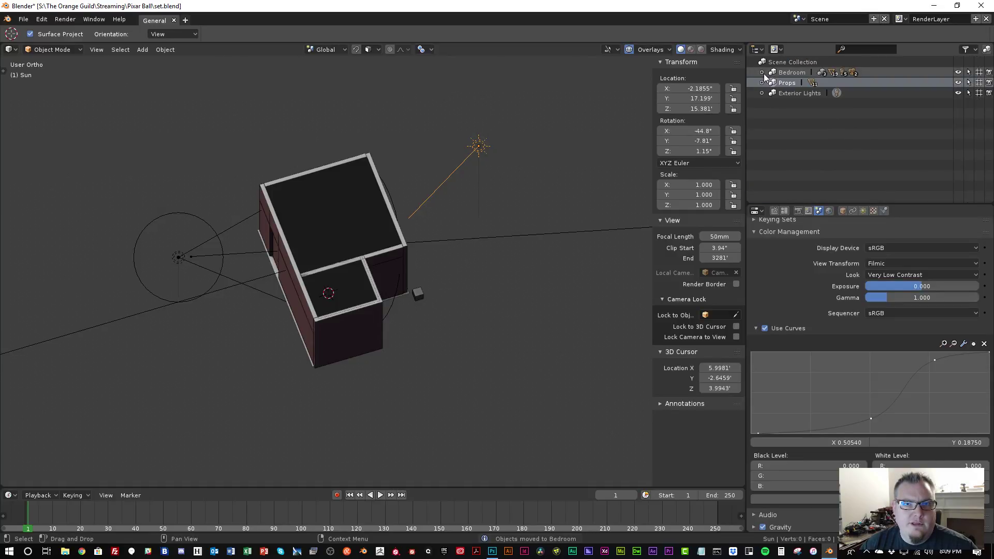
drag(786, 82, 791, 72)
click(762, 73)
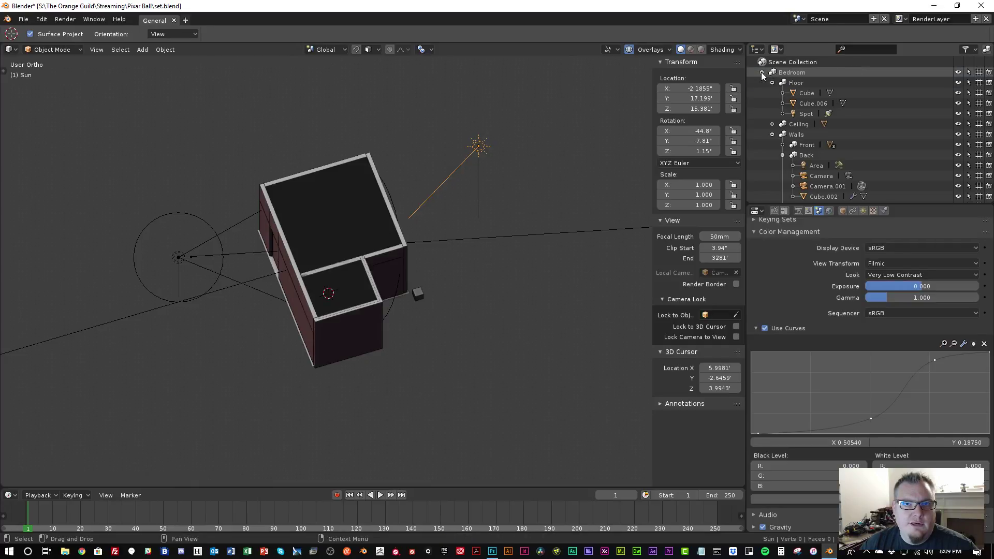
click(771, 83)
click(771, 103)
click(773, 113)
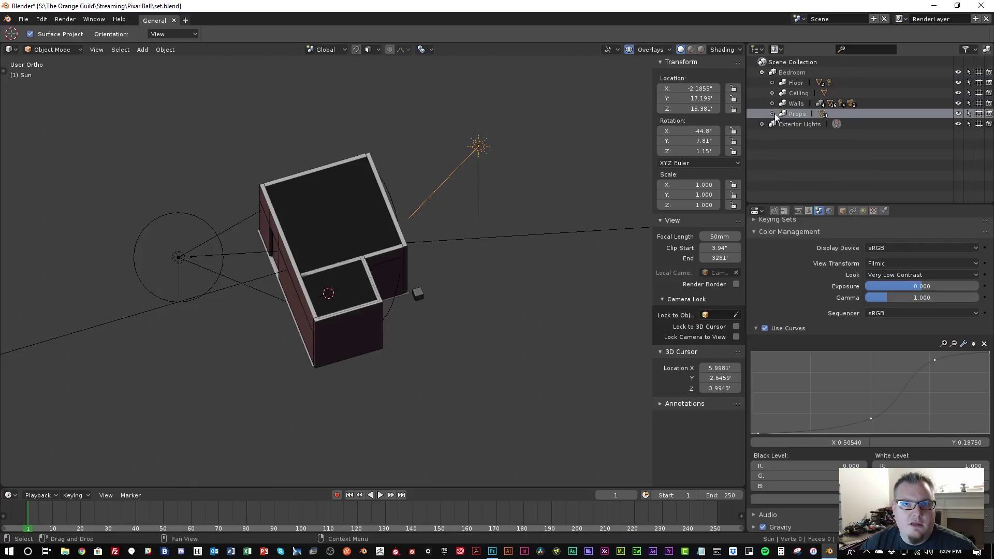
Hide the Ceiling collection and look into the bedroom from above
scroll(470, 167, up, 2)
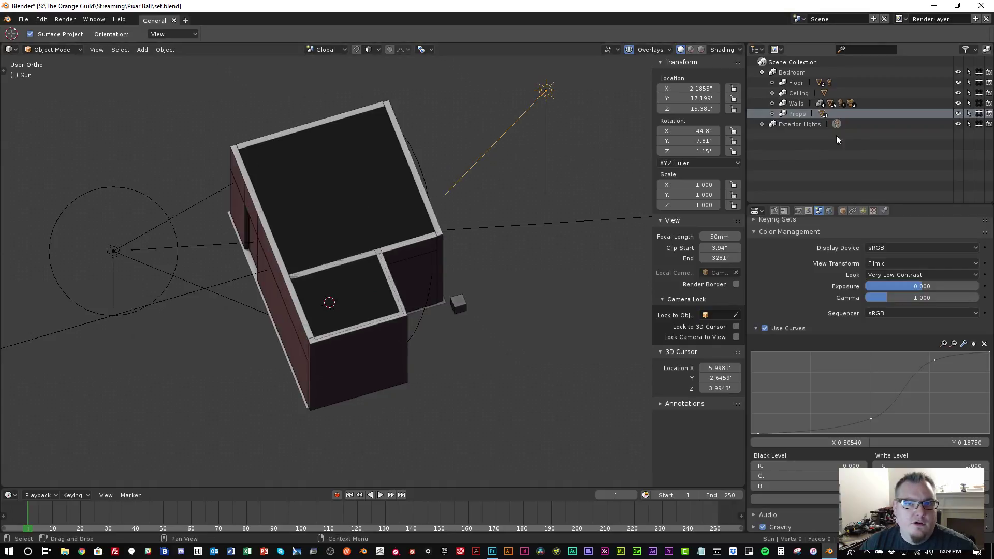
click(958, 92)
scroll(455, 188, up, 5)
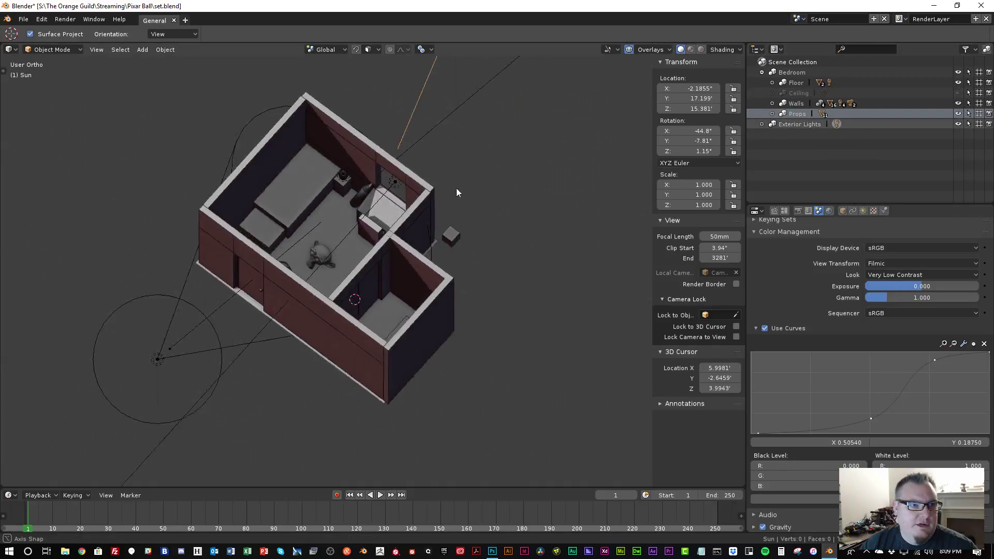
shift+middle_drag(362, 209, 392, 297)
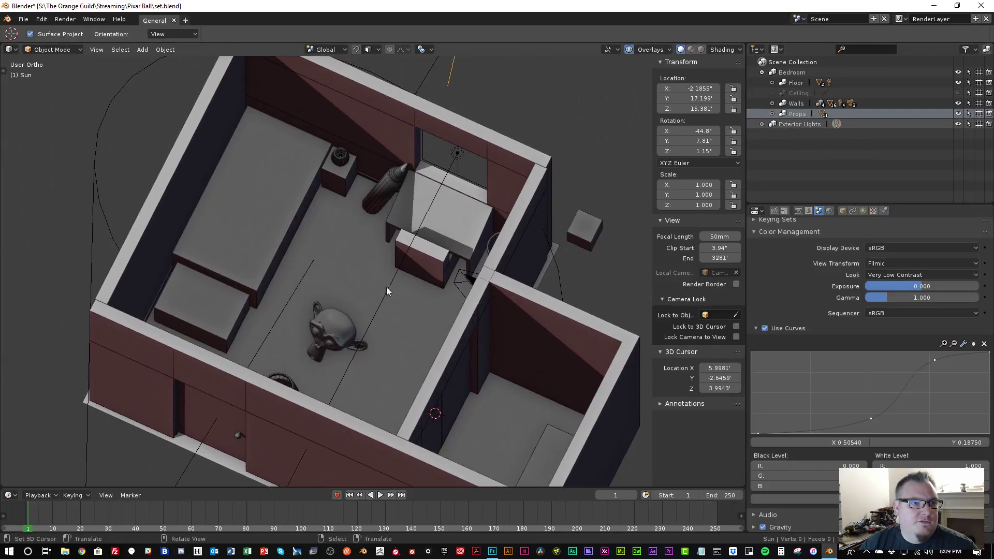
Toggle the visibility of Props and of the collapsed Bedroom collection off and on to check what each contains
click(958, 113)
click(958, 113)
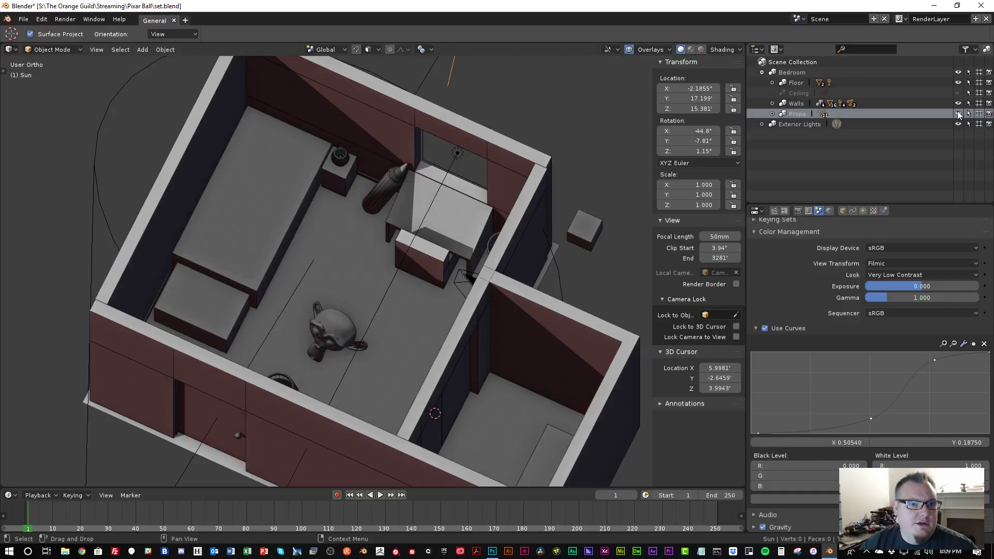
click(957, 113)
click(958, 114)
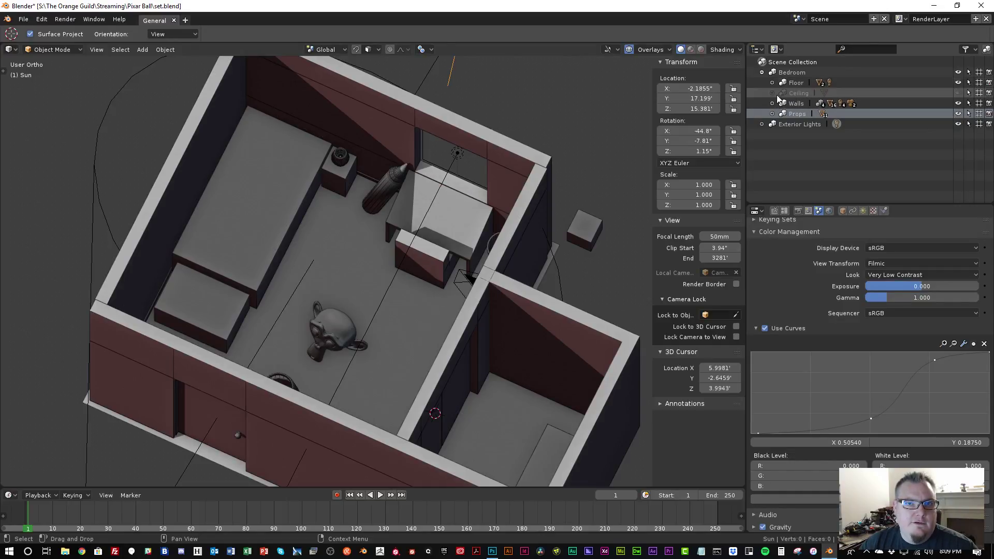
click(762, 72)
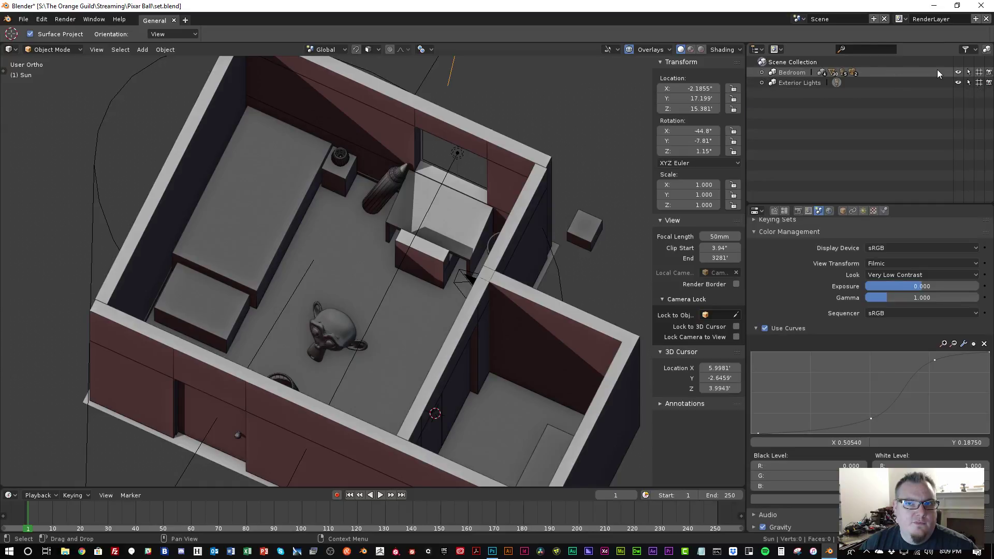
click(957, 73)
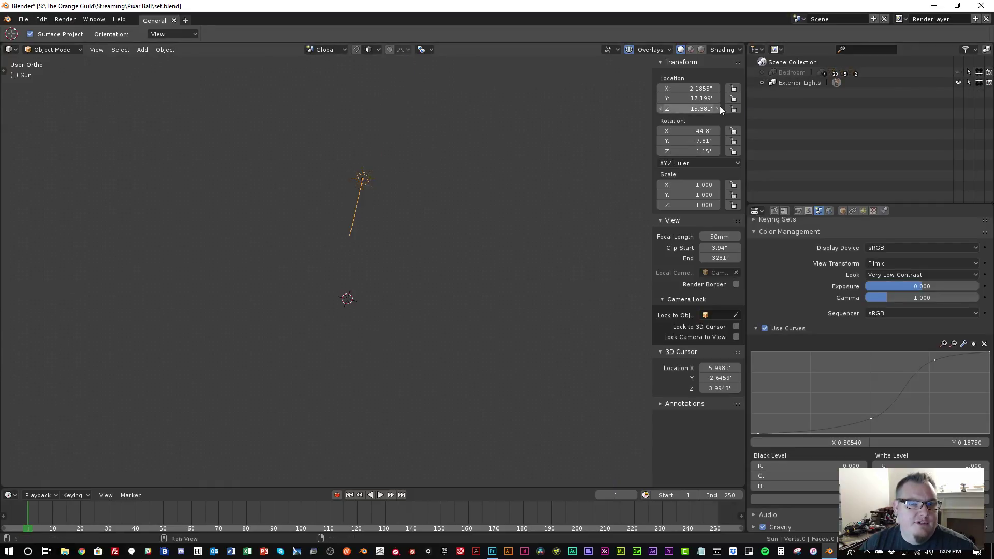
click(958, 73)
Select the spot light outside the set and move it to the Exterior Lights collection
middle_drag(535, 126, 187, 239)
right_click(394, 271)
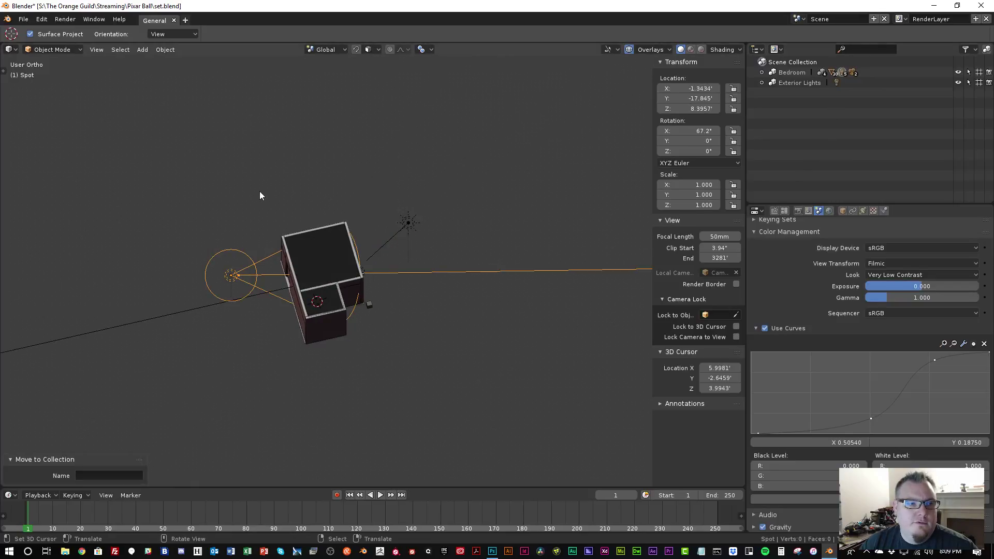
key(m)
click(303, 202)
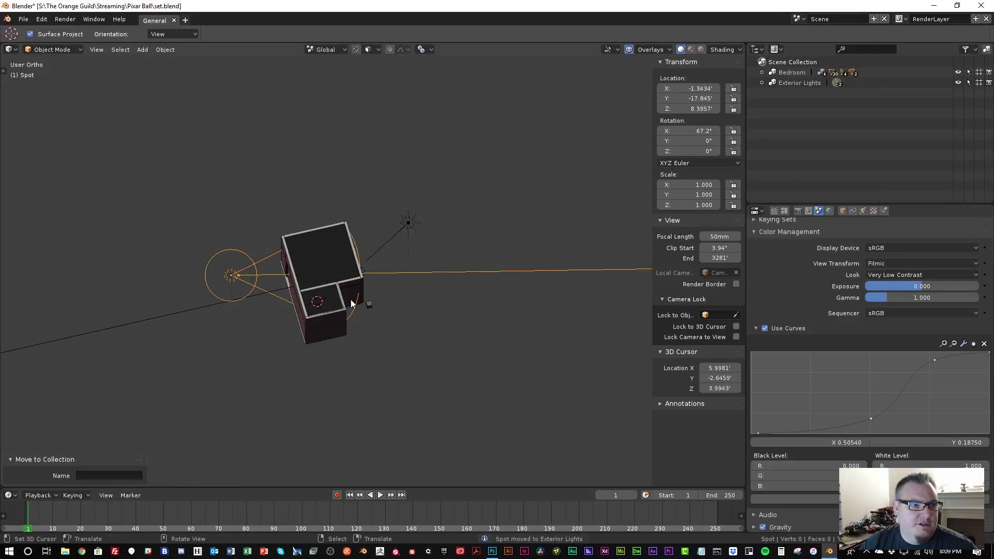
Select the area light at the bedroom window and move it to the Exterior Lights collection
scroll(352, 304, up, 4)
middle_drag(422, 270, 315, 269)
scroll(314, 290, up, 5)
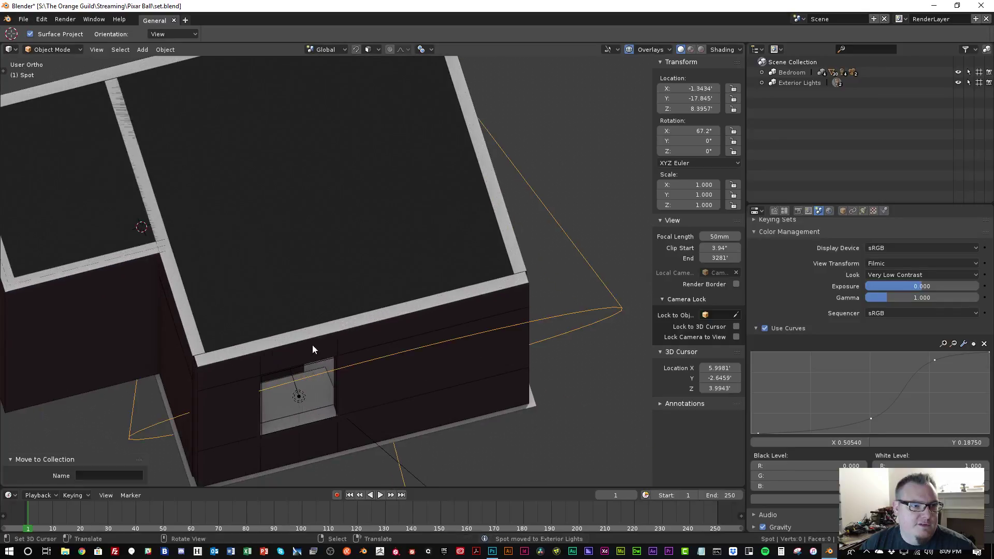
right_click(298, 397)
key(m)
click(298, 396)
Expand the Bedroom and Props collections to check the objects they hold, then collapse Props
scroll(333, 269, down, 5)
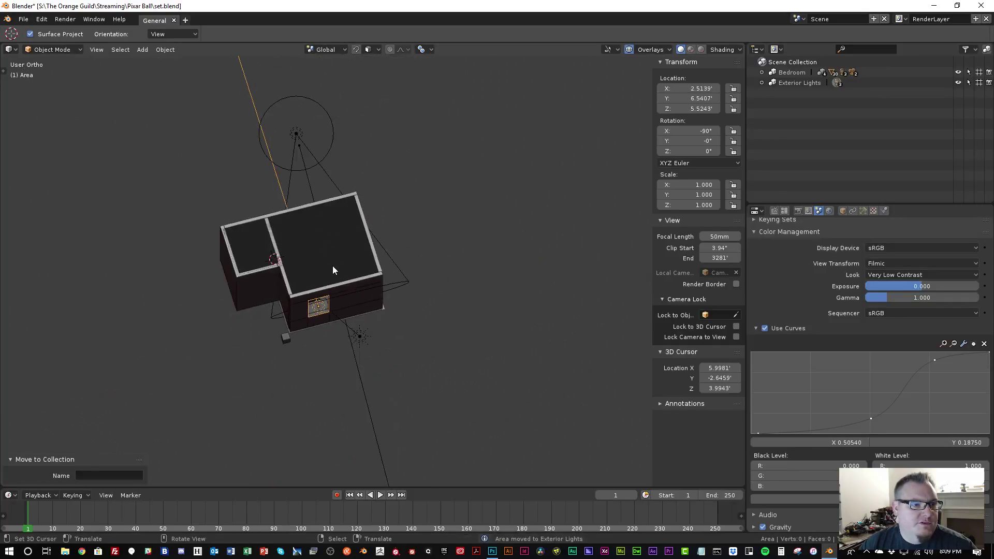
middle_drag(333, 265, 432, 228)
scroll(371, 237, up, 3)
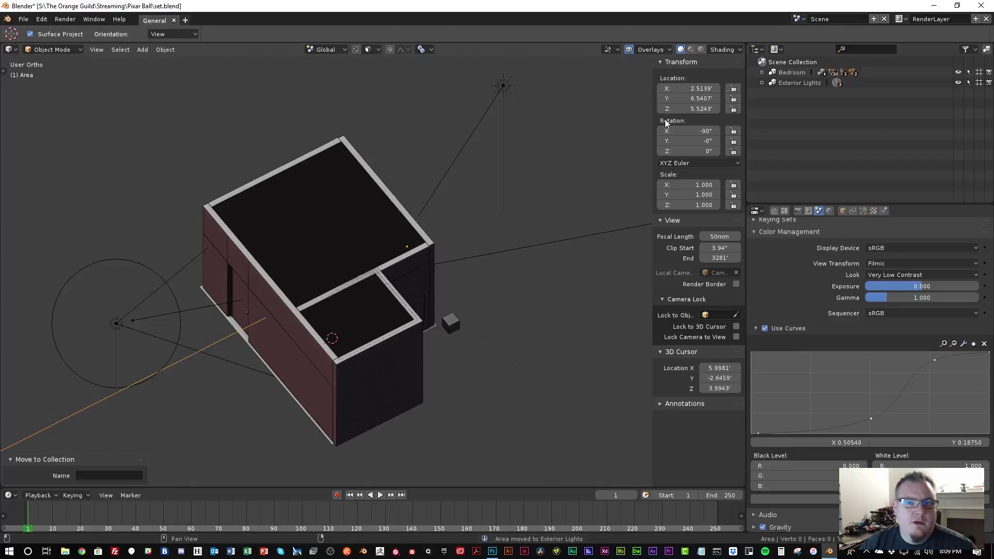
click(762, 73)
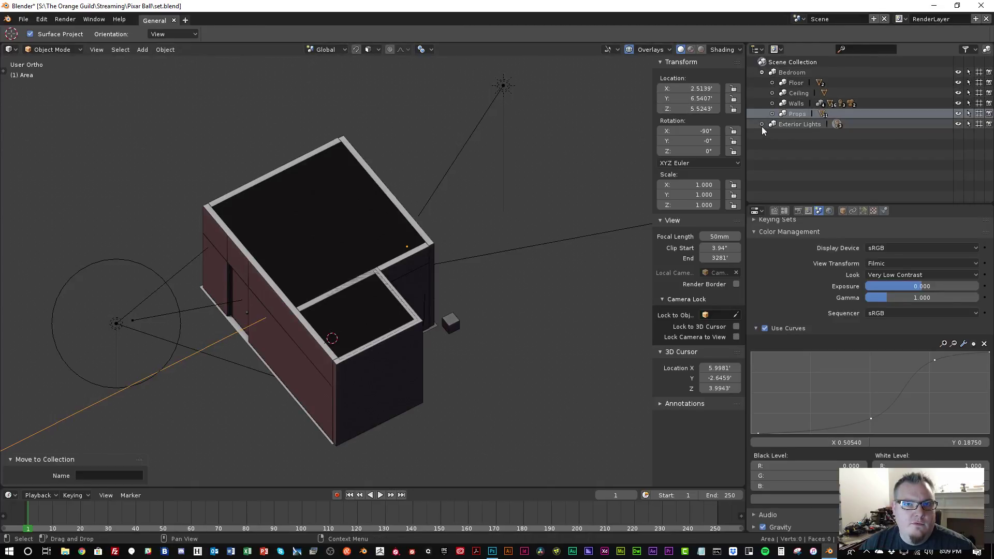
click(772, 113)
scroll(781, 113, down, 2)
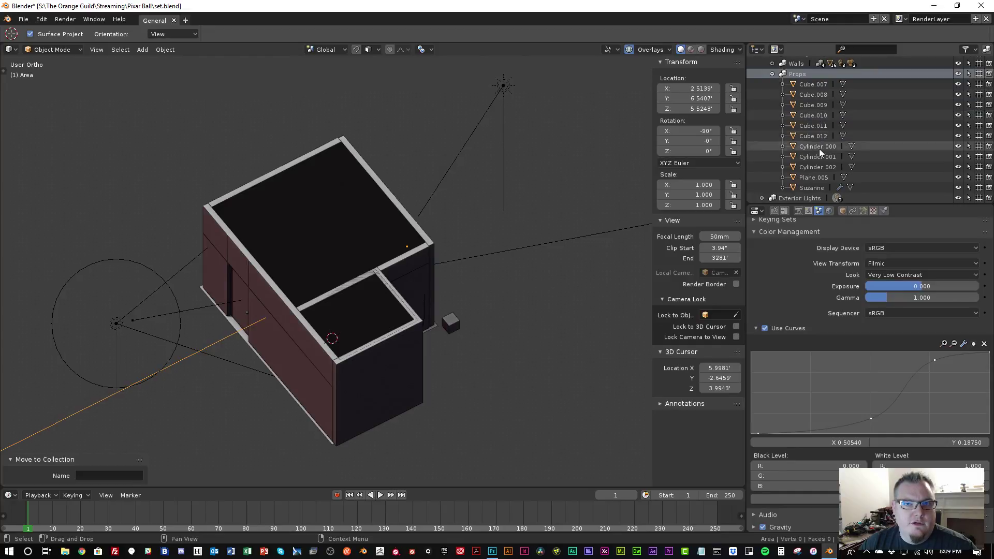
click(771, 74)
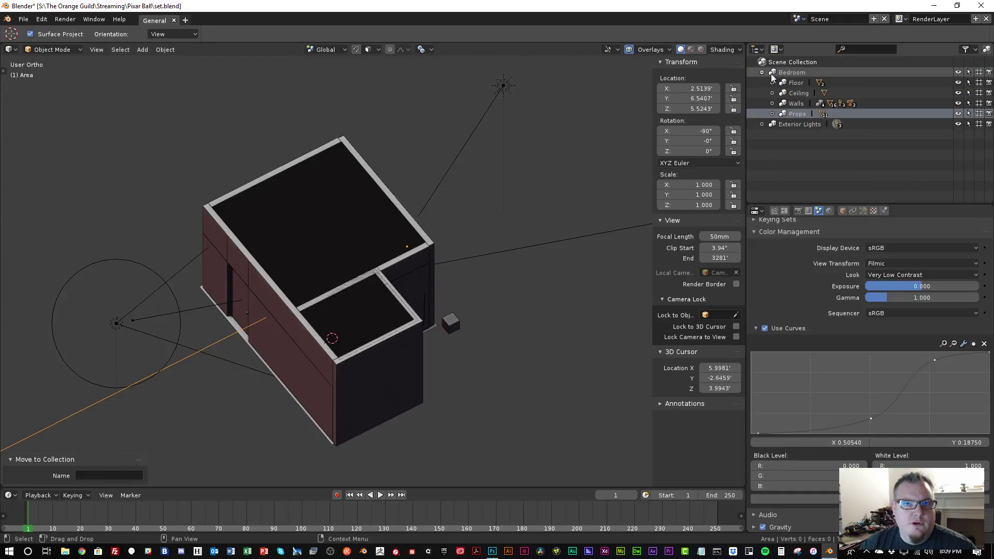
Inspect the room's interior in X-ray display, then switch X-ray off
key(alt+z)
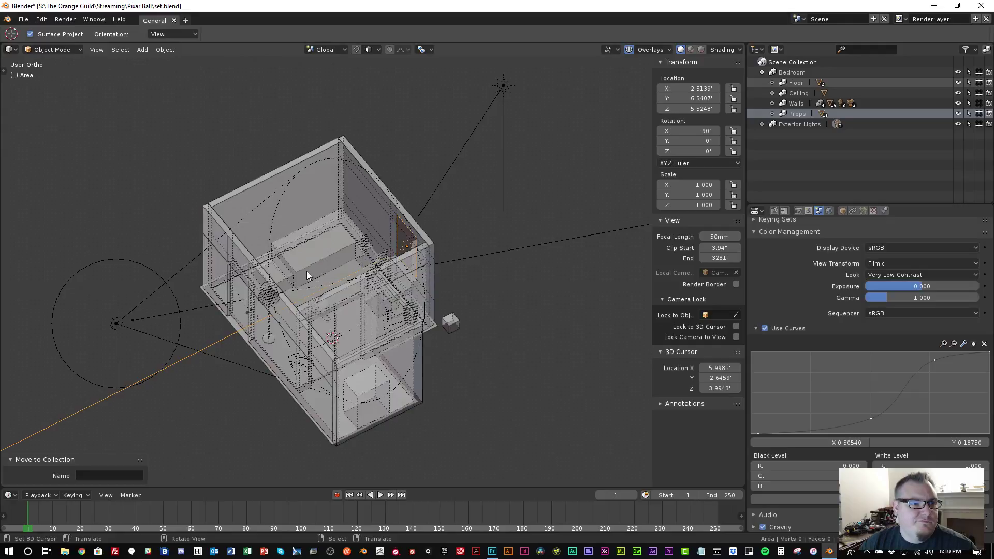
scroll(190, 335, up, 5)
scroll(196, 353, up, 2)
shift+middle_drag(195, 317, 326, 317)
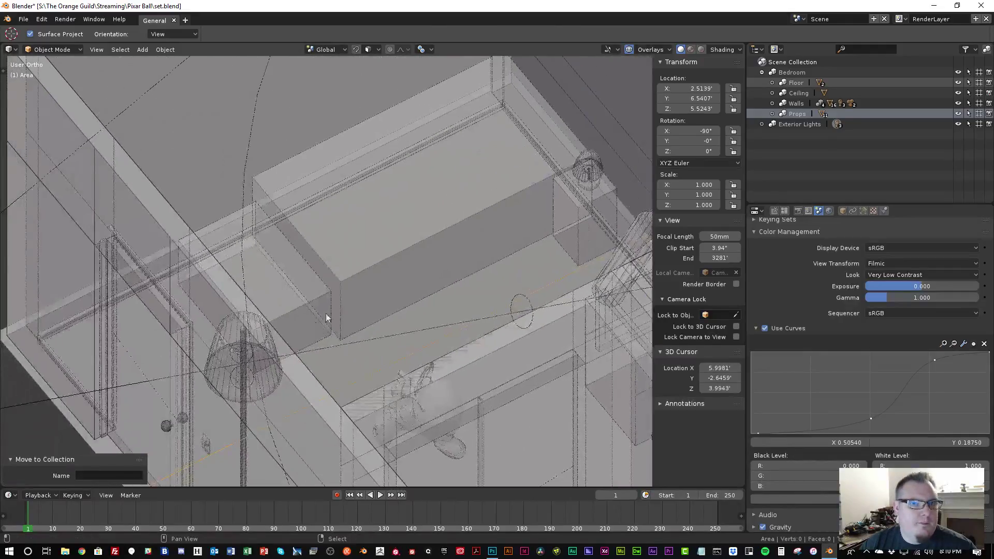
key(alt+z)
scroll(493, 225, down, 4)
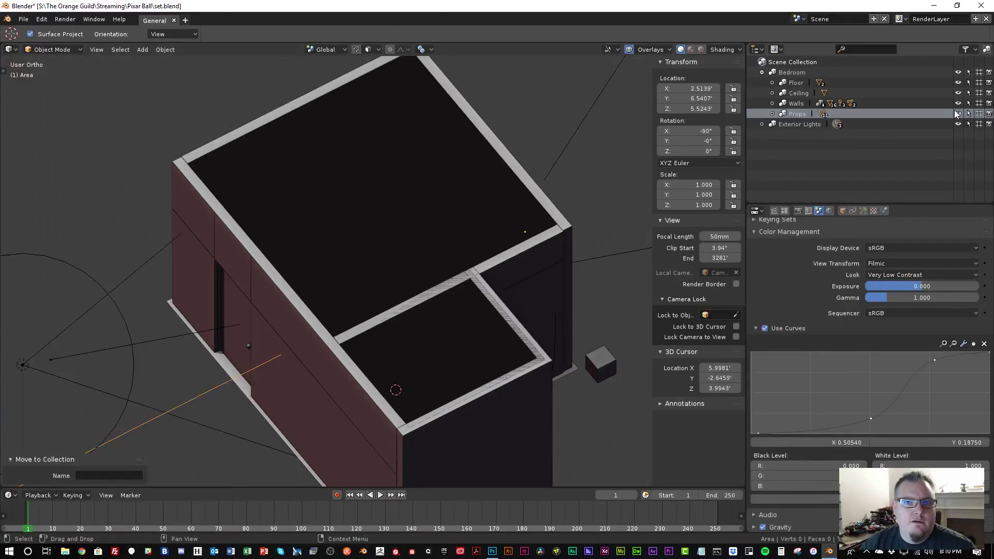
Hide the Ceiling collection to expose the lamp on the nightstand beside the bed
click(957, 94)
scroll(546, 175, up, 1)
scroll(546, 177, up, 6)
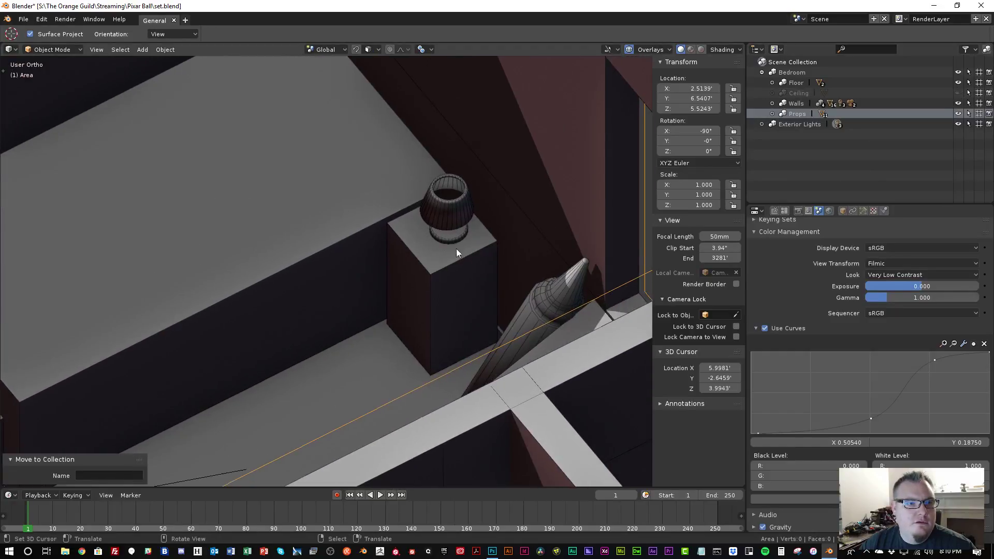
middle_drag(539, 141, 455, 360)
scroll(455, 311, up, 5)
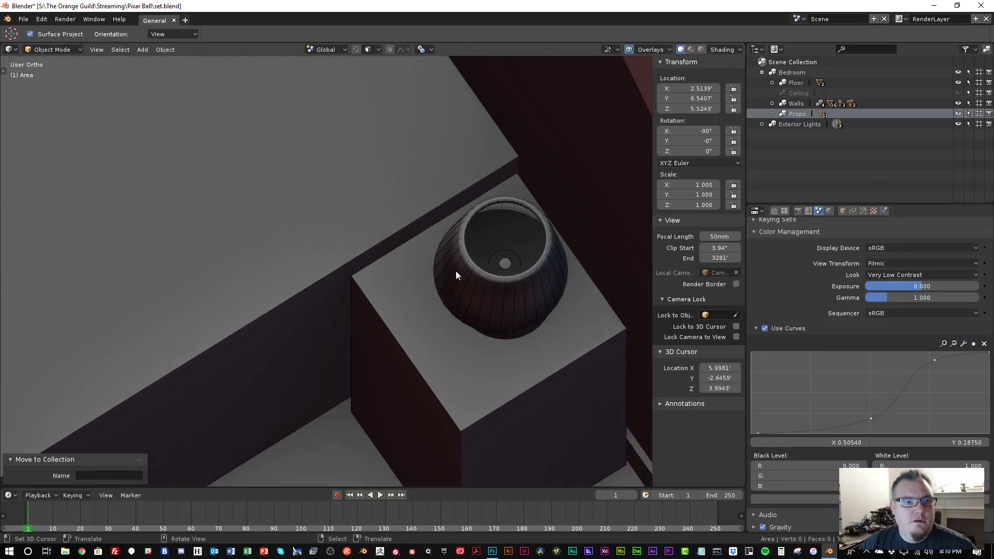
Move the light inside the nightstand lamp into a new collection named Interior Lights within Bedroom
click(528, 252)
key(m)
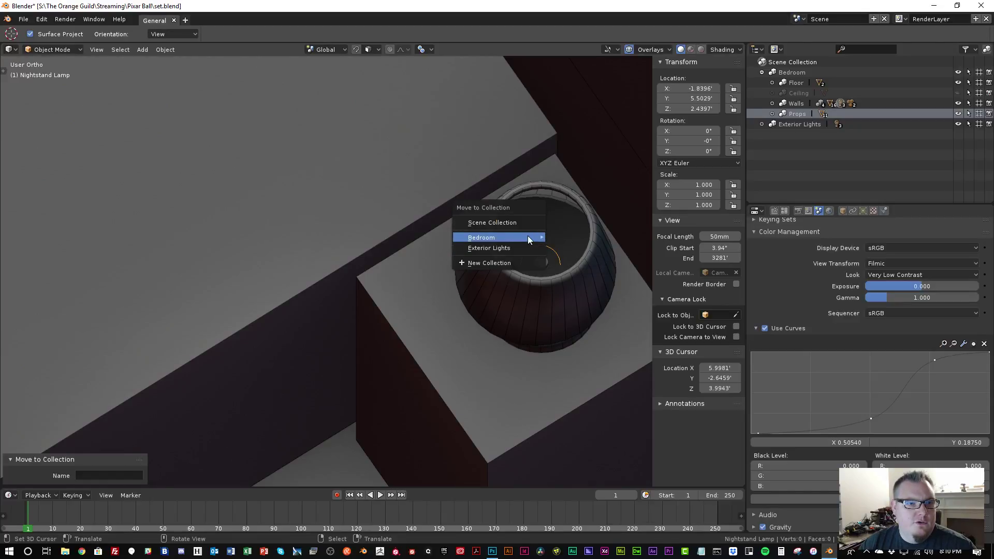
mouse_move(527, 235)
click(594, 298)
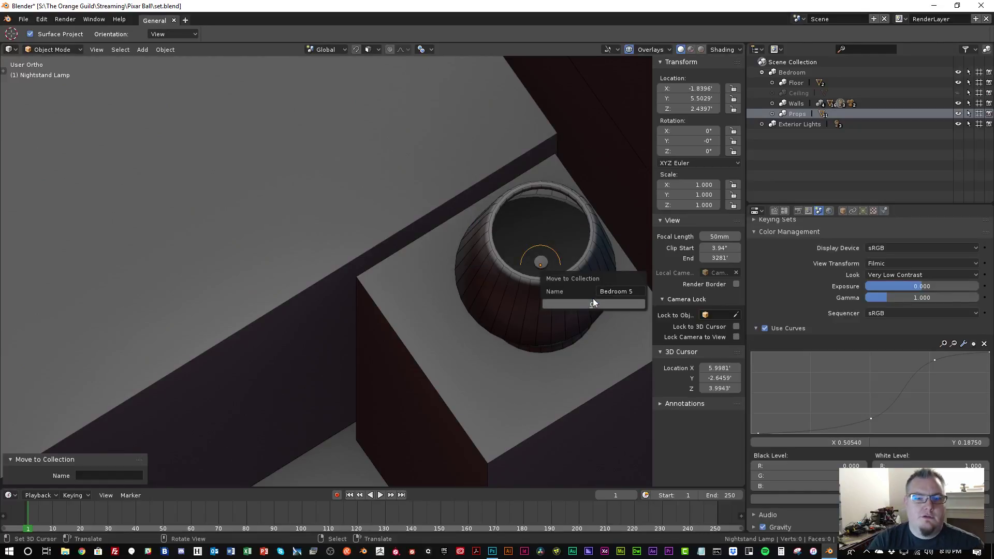
click(598, 291)
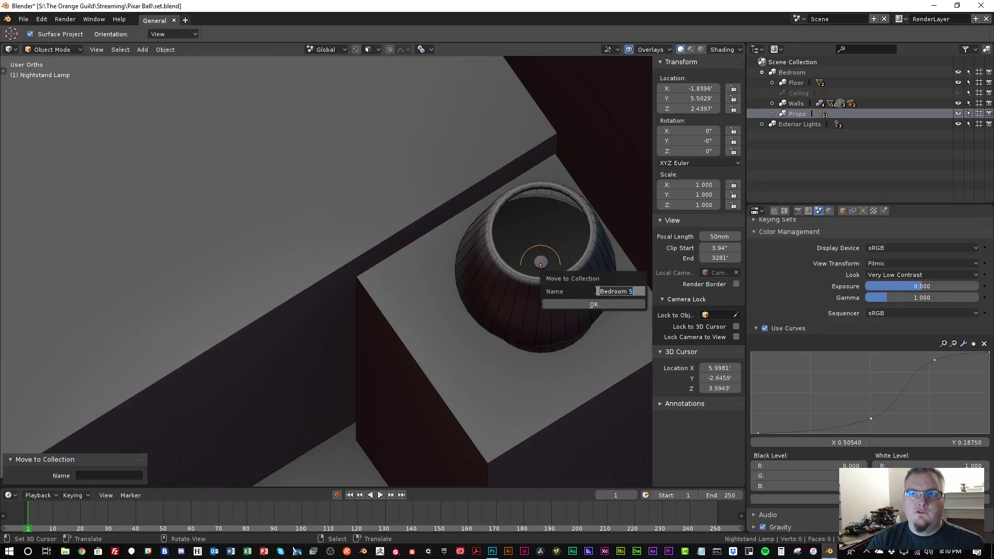
text(Interior Lights)
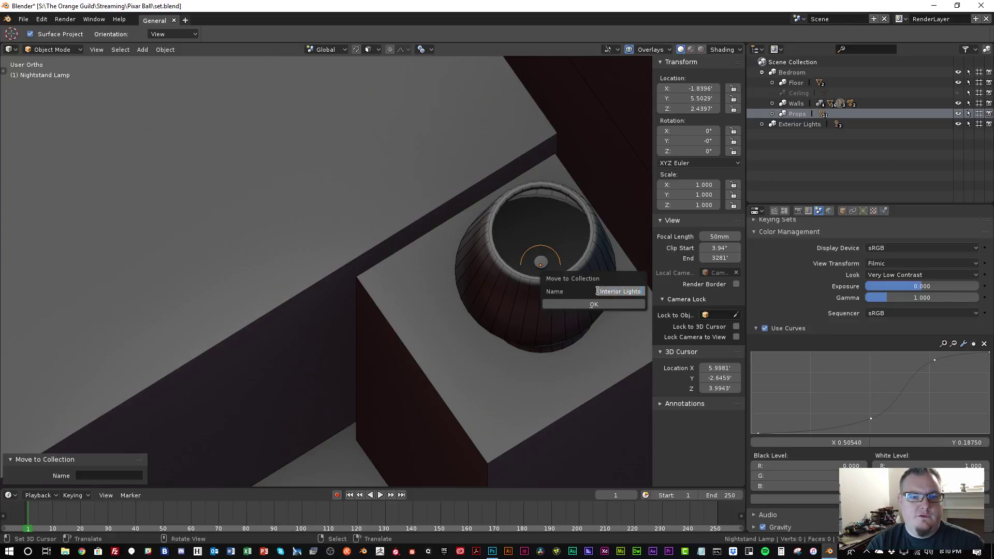
key(Return)
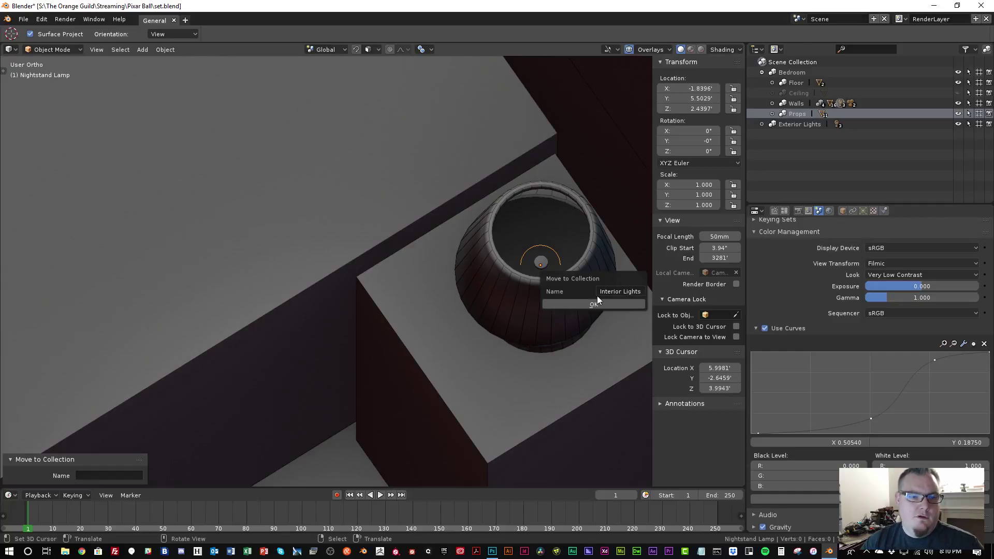
click(595, 304)
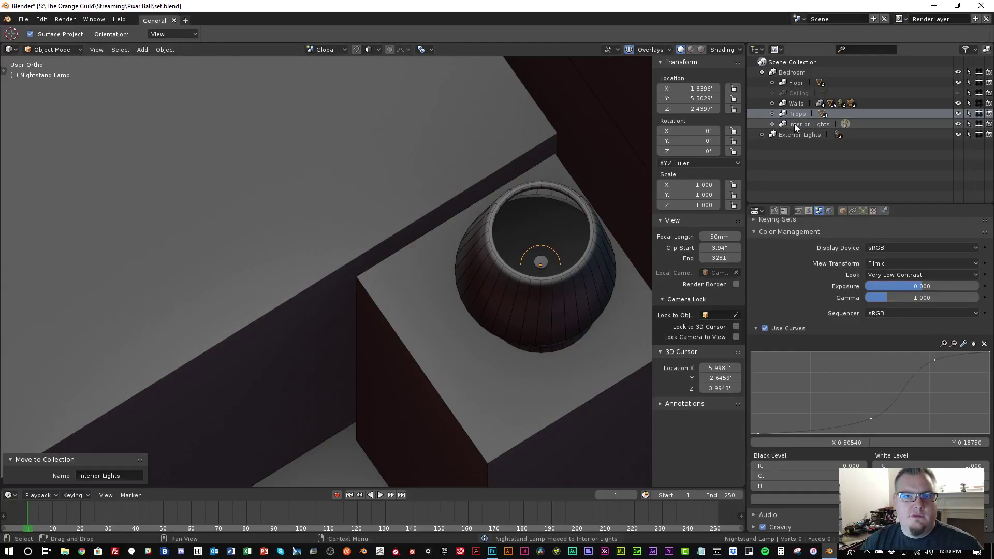
Select both point lights in the floor lamp, move them to Interior Lights, and check that collection's contents
scroll(362, 278, down, 10)
shift+middle_drag(274, 307, 579, 184)
scroll(450, 390, up, 4)
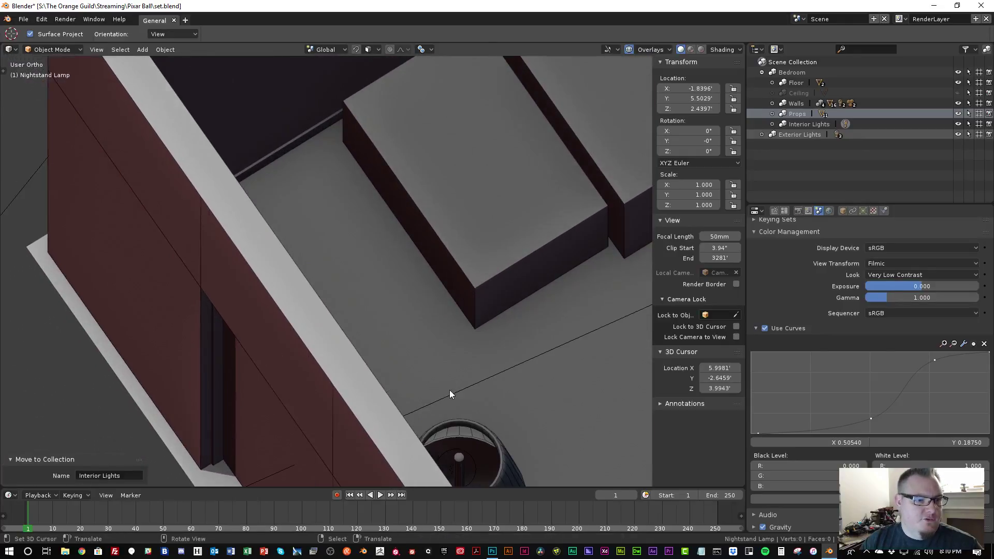
middle_drag(449, 394, 308, 362)
scroll(299, 397, up, 4)
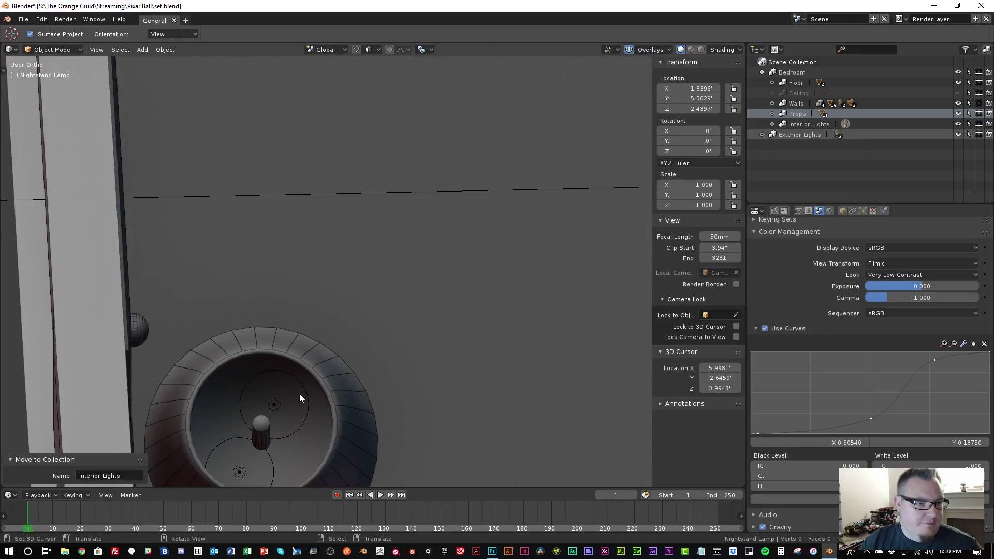
click(298, 411)
click(299, 427)
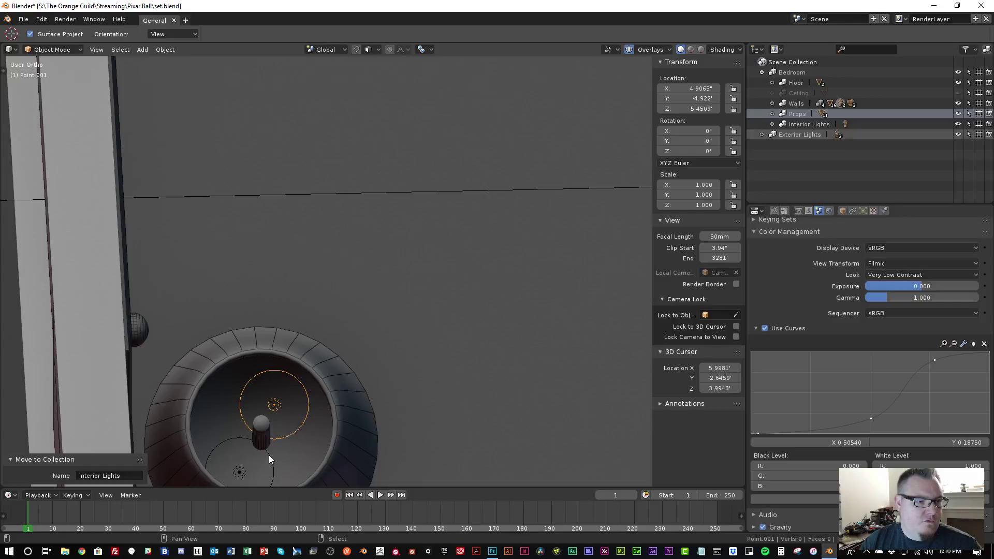
click(269, 455)
key(m)
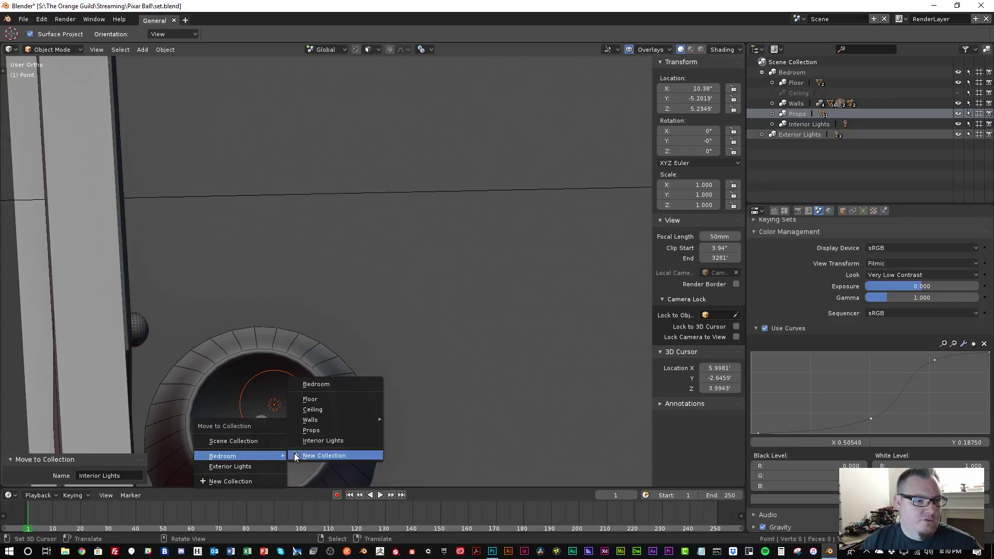
click(322, 440)
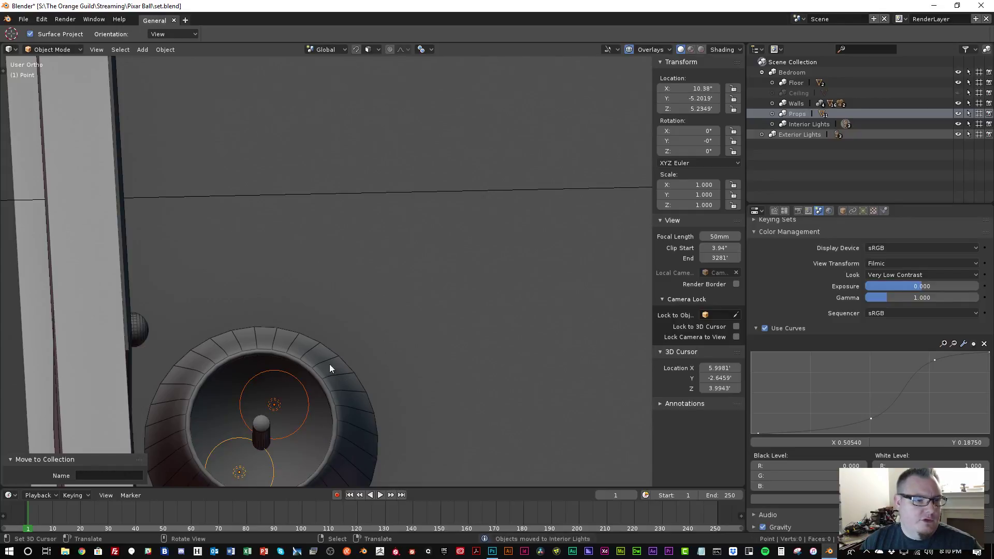
click(773, 124)
click(773, 123)
Deselect all objects and make the Ceiling collection visible again
scroll(534, 233, down, 11)
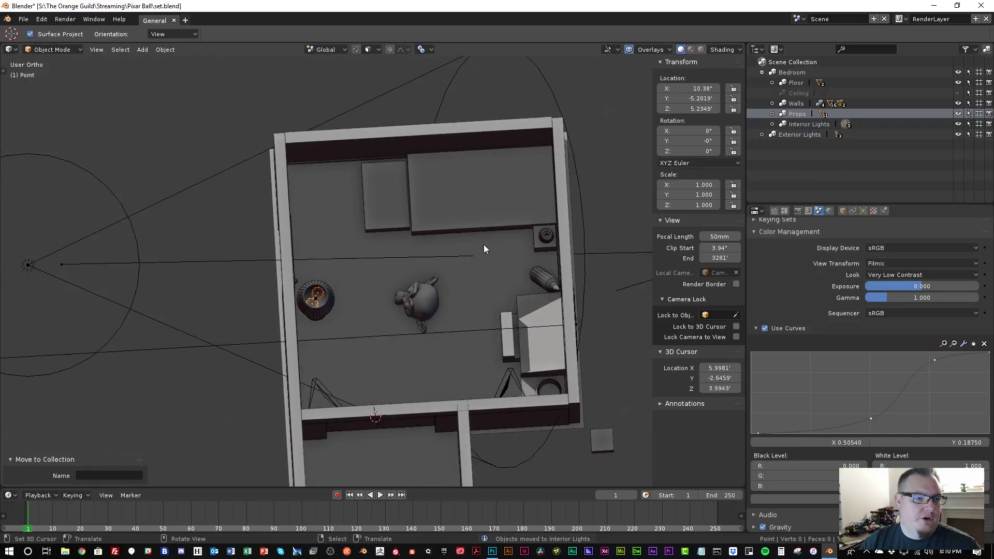
key(a)
scroll(392, 261, down, 5)
middle_drag(354, 294, 414, 270)
scroll(414, 269, up, 5)
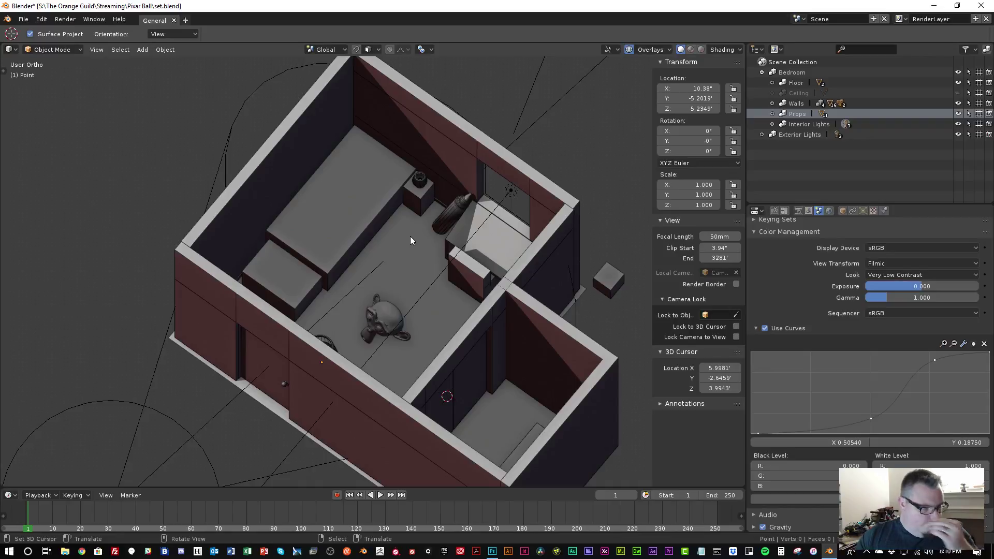
scroll(410, 236, down, 1)
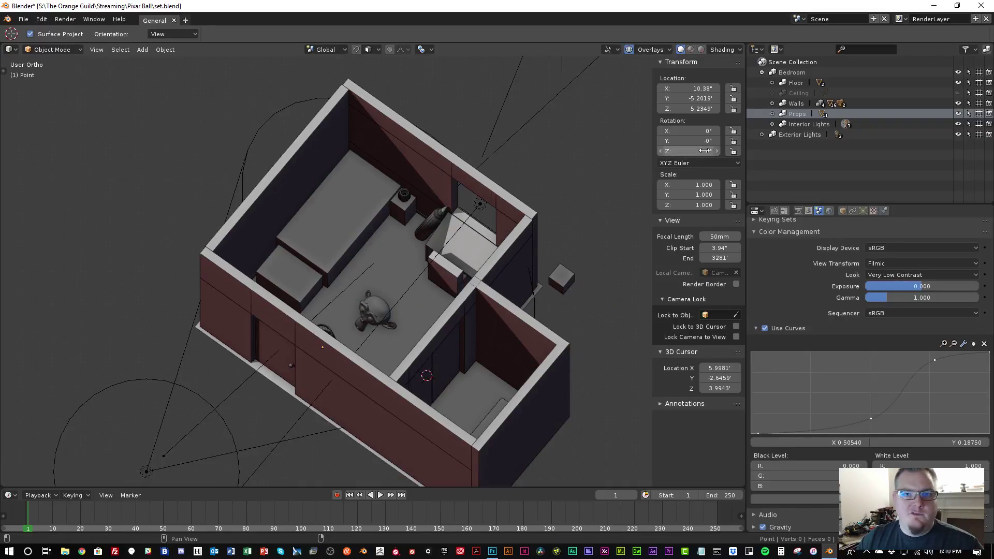
click(958, 93)
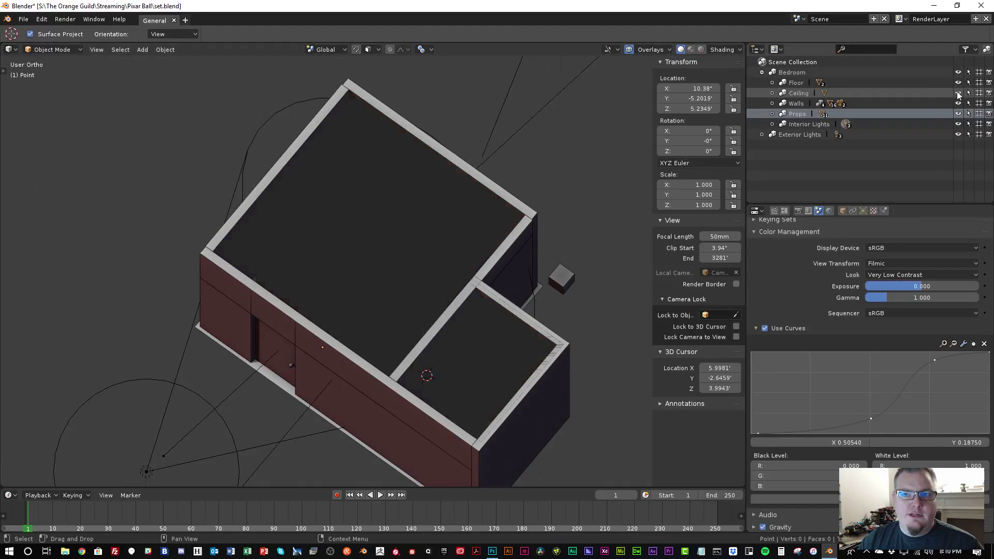
Show the camera view in rendered shading, expand the Exterior Lights collection, and save the file
scroll(510, 219, down, 2)
key(KP_0)
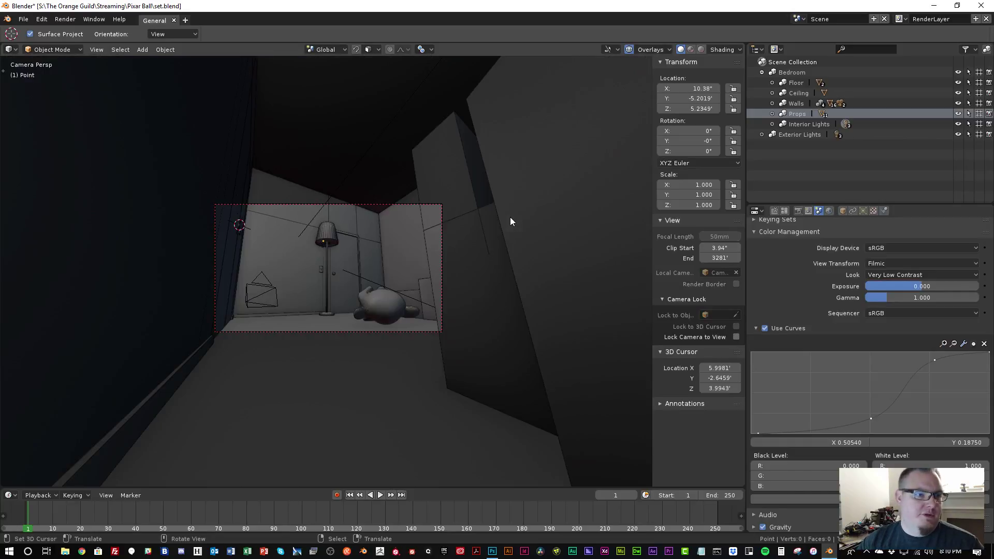
scroll(395, 247, up, 4)
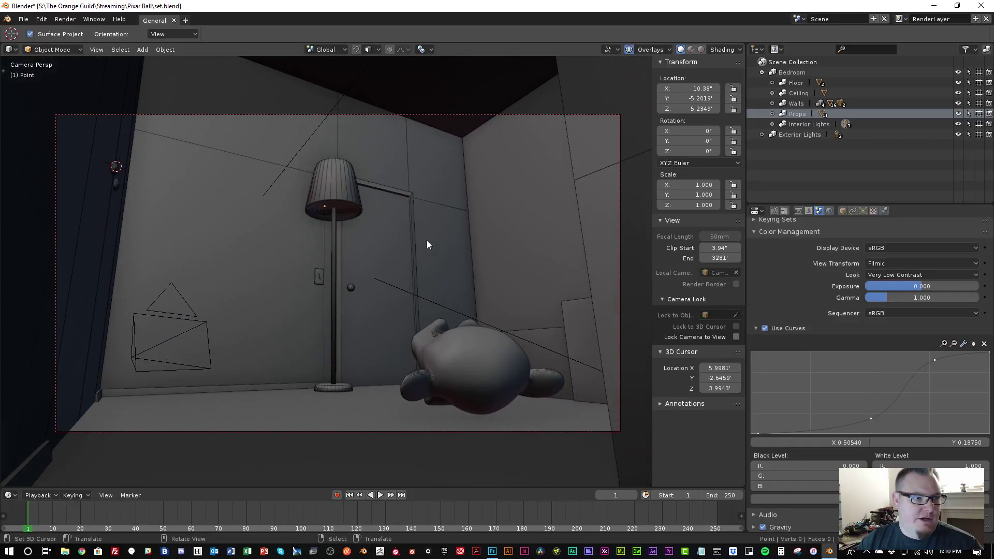
click(762, 134)
key(shift+z)
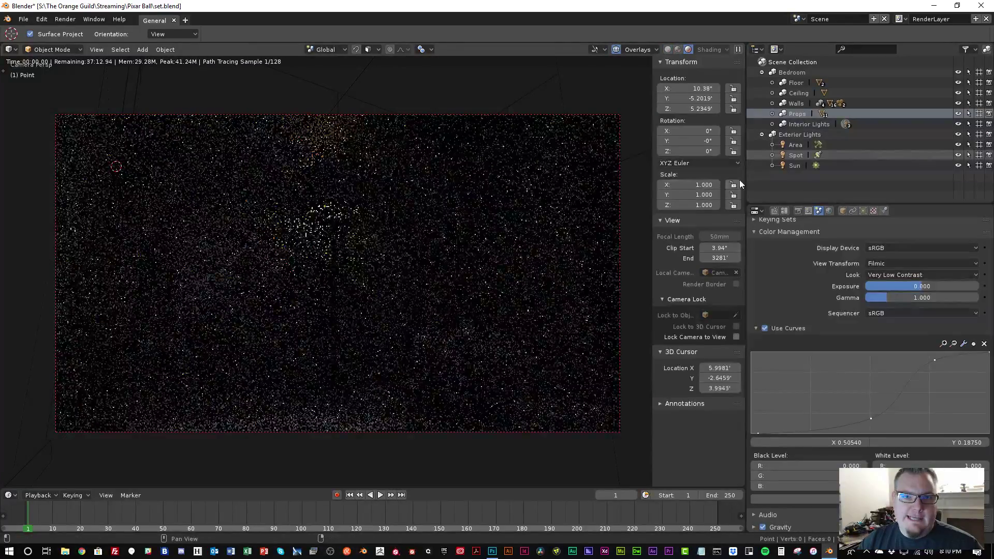
key(ctrl+s)
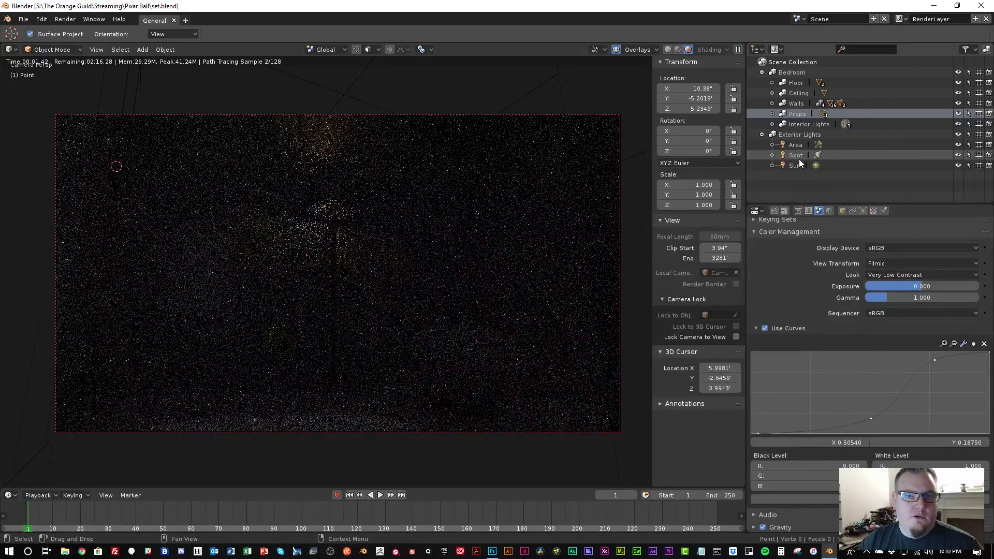
Select the Sun light and set the World background strength to 10
click(799, 161)
click(829, 210)
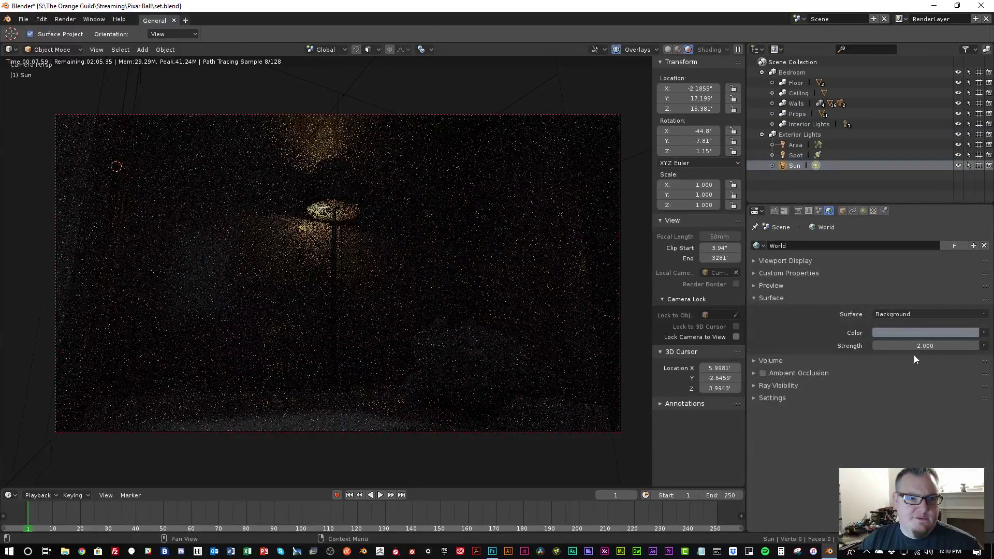
click(928, 345)
text(4)
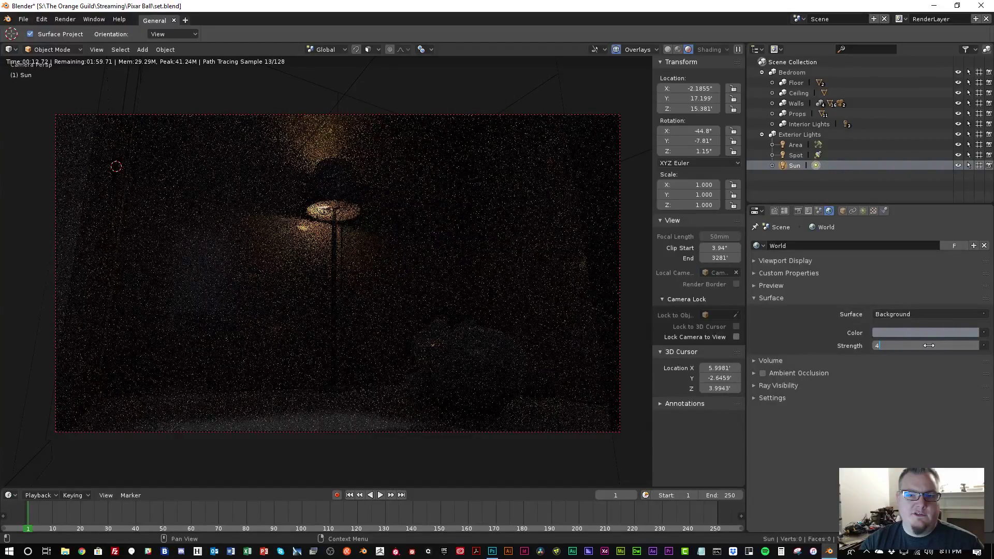
text(0)
key(Return)
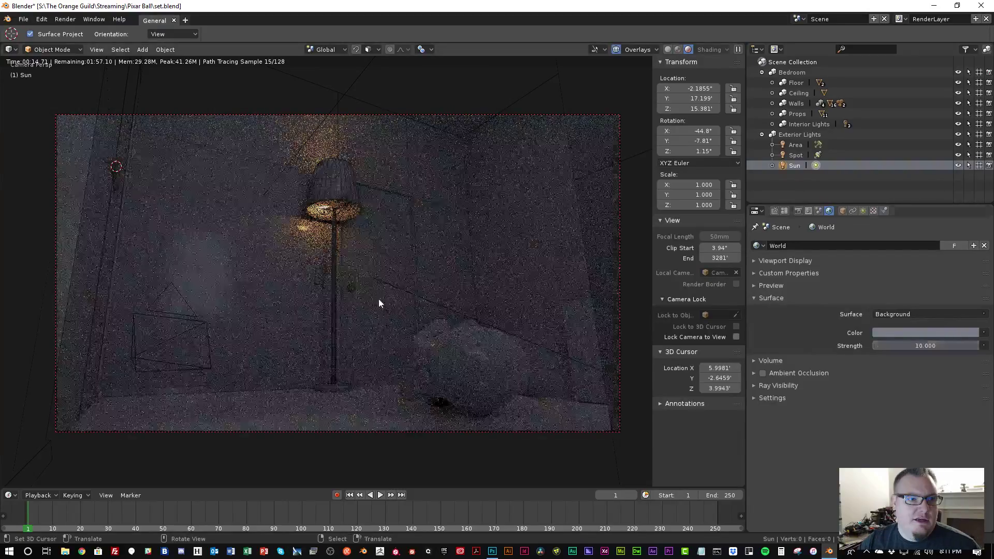
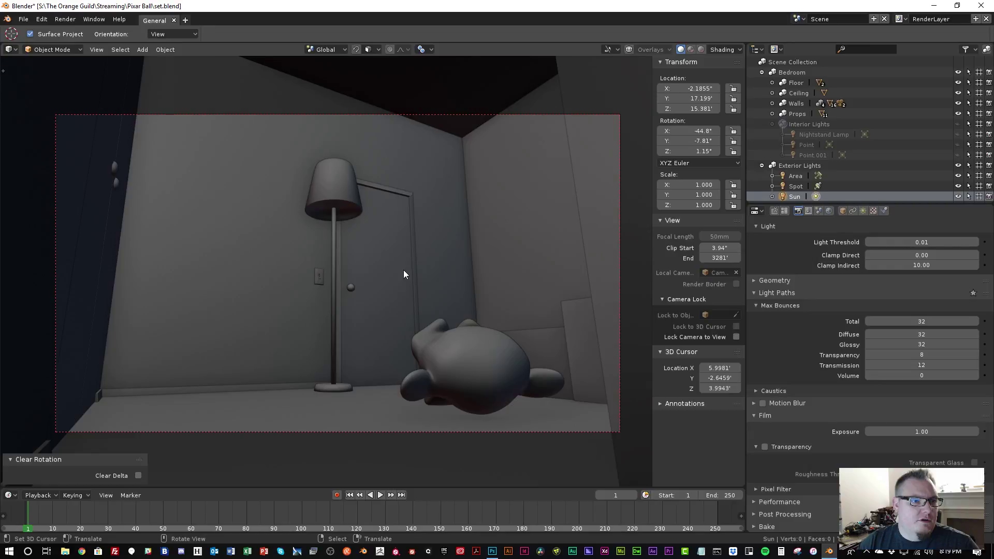
Switch to Photoshop, open the Storyboards.psd document and hide its four text layers
middle_drag(403, 274, 374, 274)
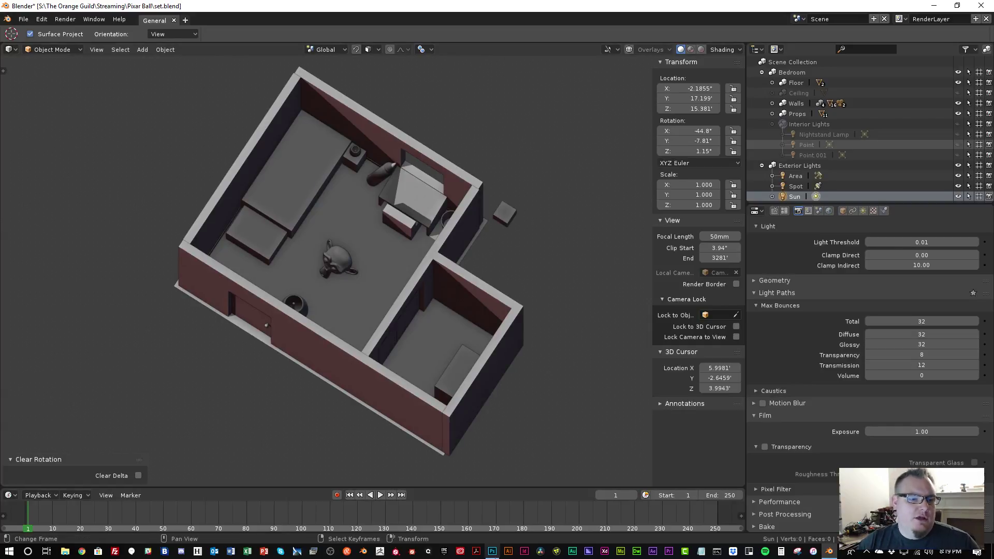
click(492, 551)
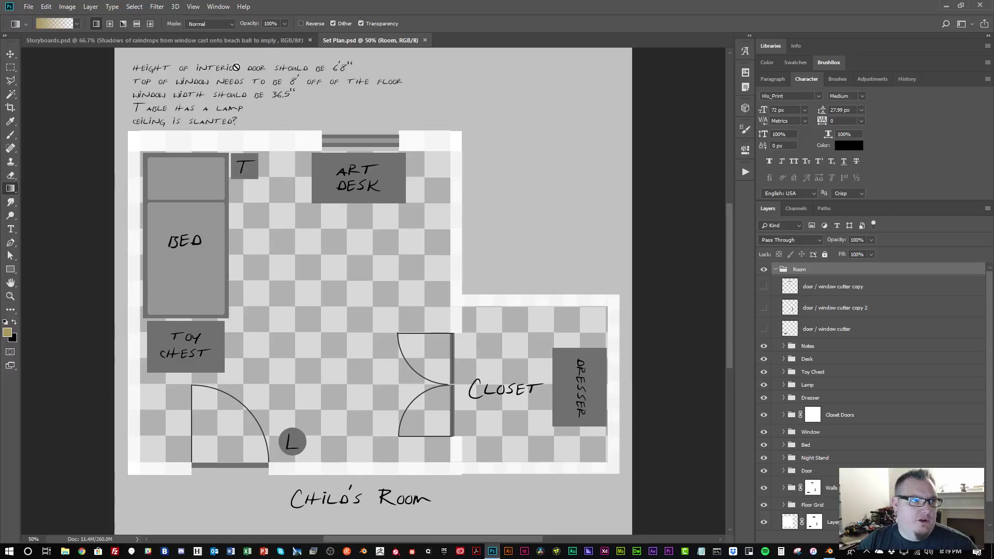
click(262, 41)
drag(764, 270, 764, 309)
click(764, 313)
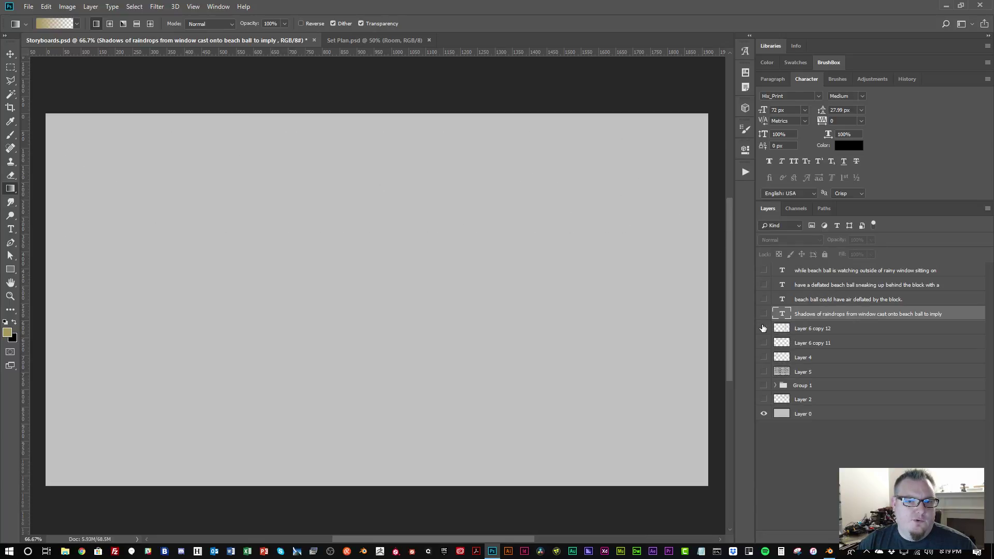
Toggle Layer 6 copy 12 and Layer 4 to check their contents, and show the storyboard frames on Layer 5
click(763, 328)
click(763, 328)
click(763, 358)
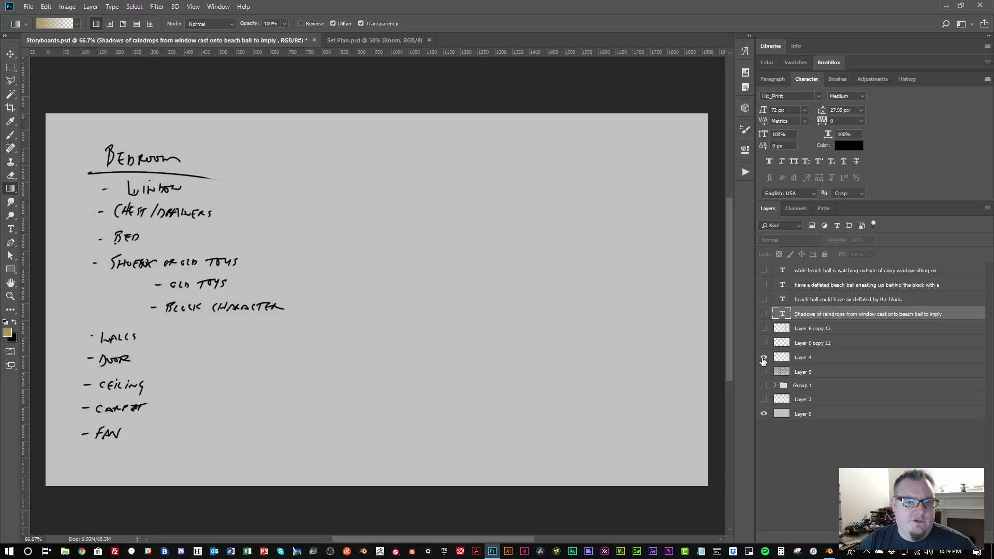
click(764, 358)
click(763, 372)
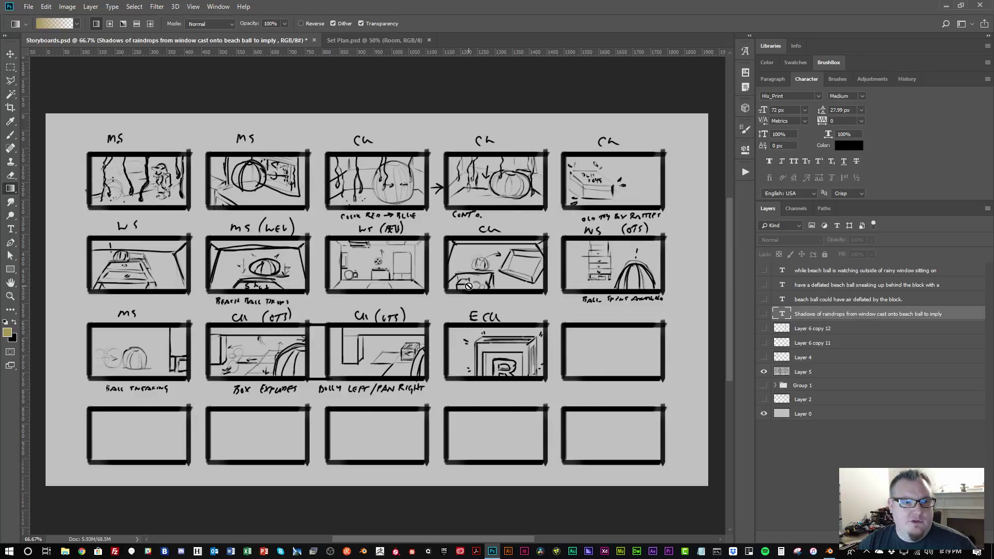
Switch back to Blender and examine the bedroom set from above through the open ceiling
key(alt+Tab)
scroll(367, 275, up, 5)
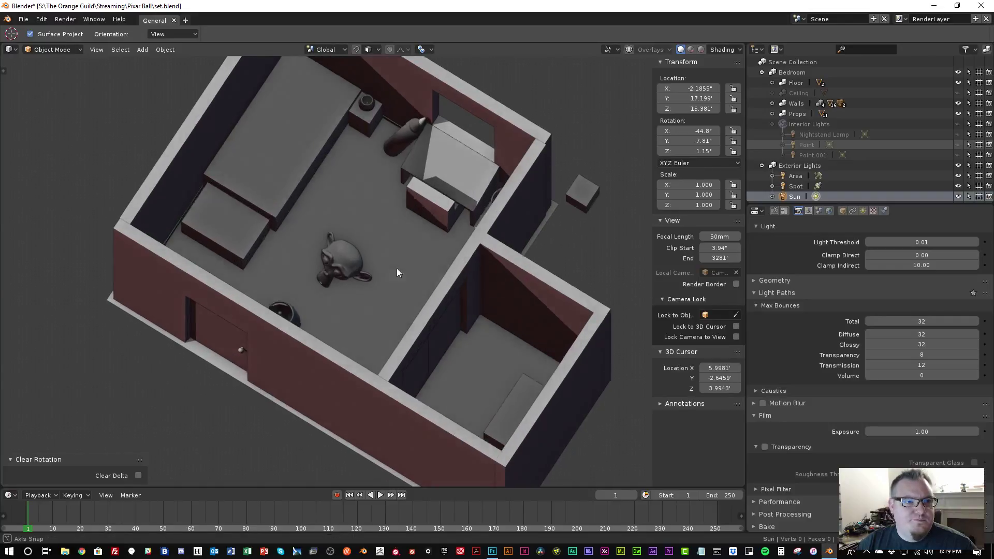
shift+middle_drag(378, 243, 375, 296)
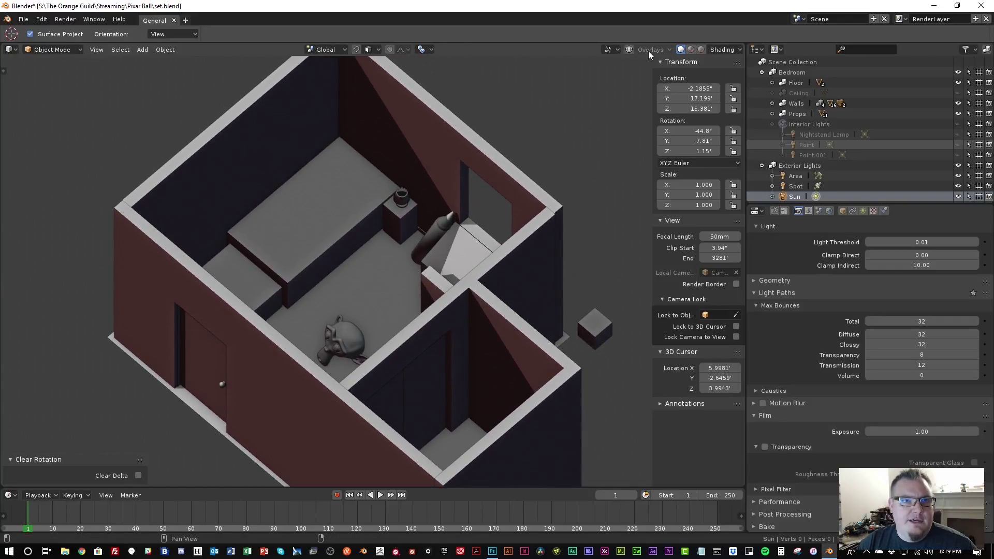
Examine the bedroom set from above and check the viewport overlay and X-Ray shading options
click(629, 49)
click(629, 50)
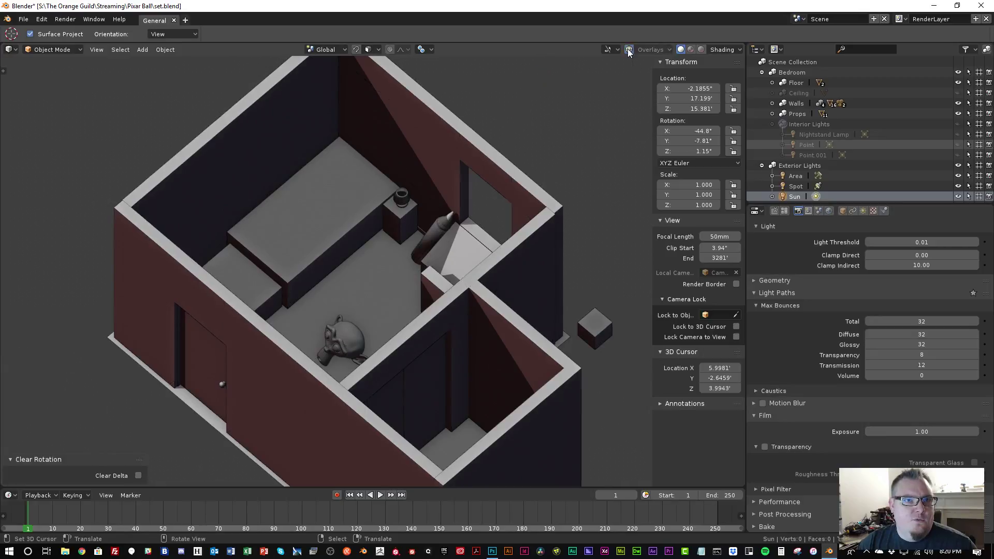
key(KP_7)
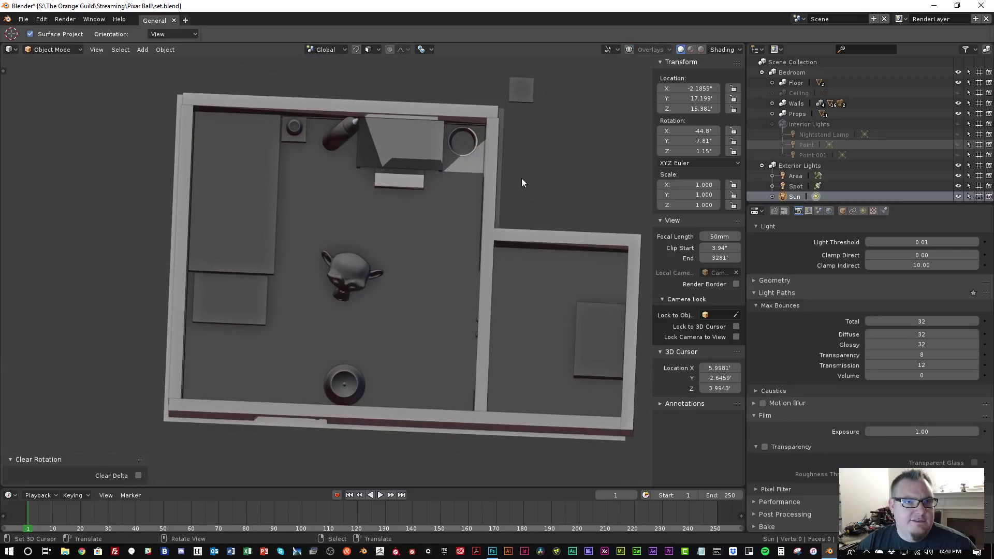
click(642, 46)
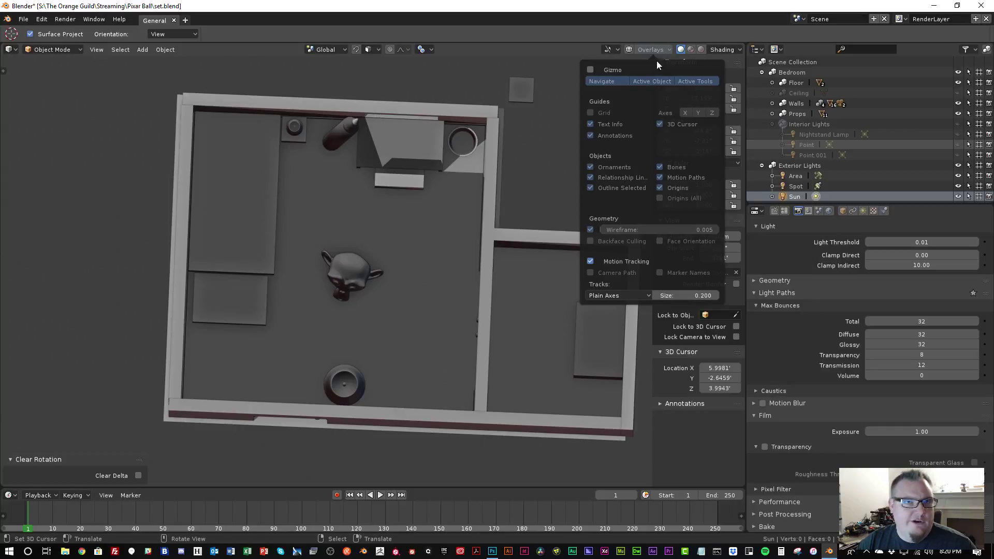
click(654, 51)
middle_drag(370, 216, 440, 201)
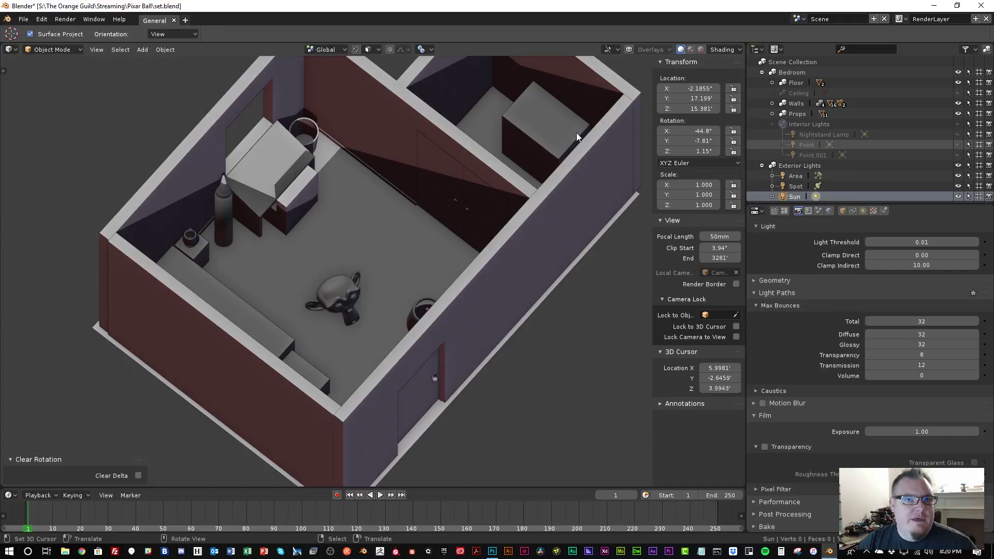
click(725, 49)
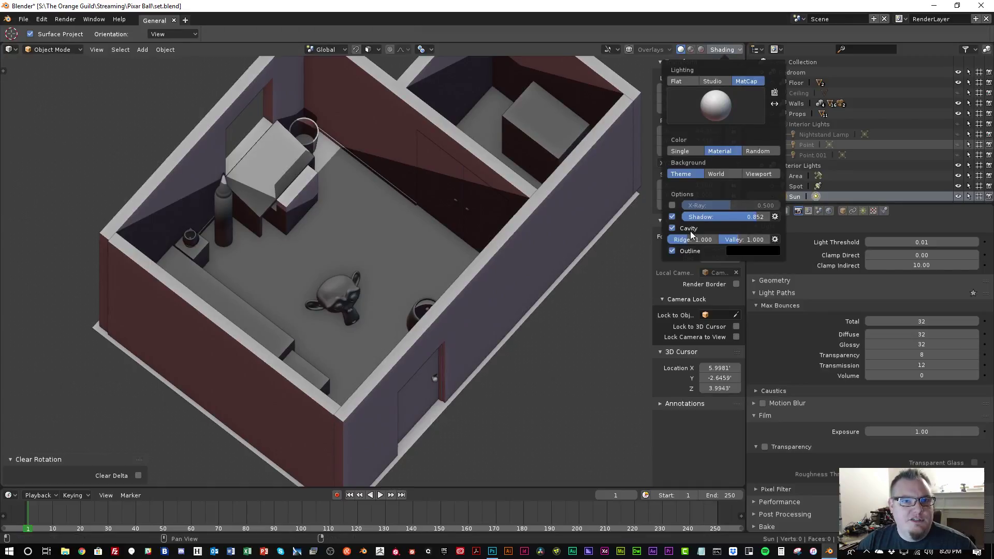
click(673, 205)
click(673, 206)
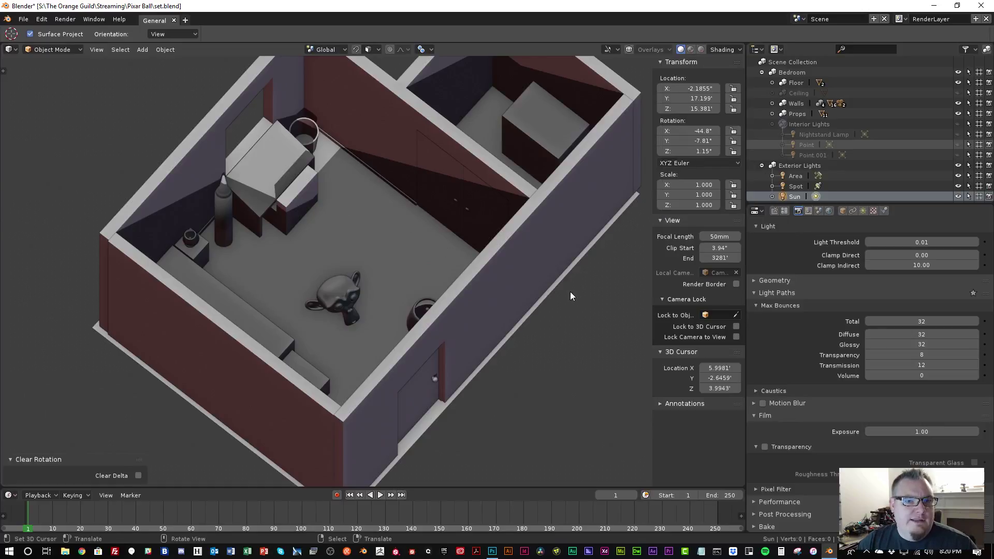
Switch the viewport to perspective projection and set its focal length to 49.6mm
mouse_move(570, 291)
middle_down()
mouse_move(570, 277)
mouse_move(433, 275)
mouse_move(392, 288)
mouse_move(475, 250)
mouse_move(387, 241)
mouse_move(348, 284)
middle_up()
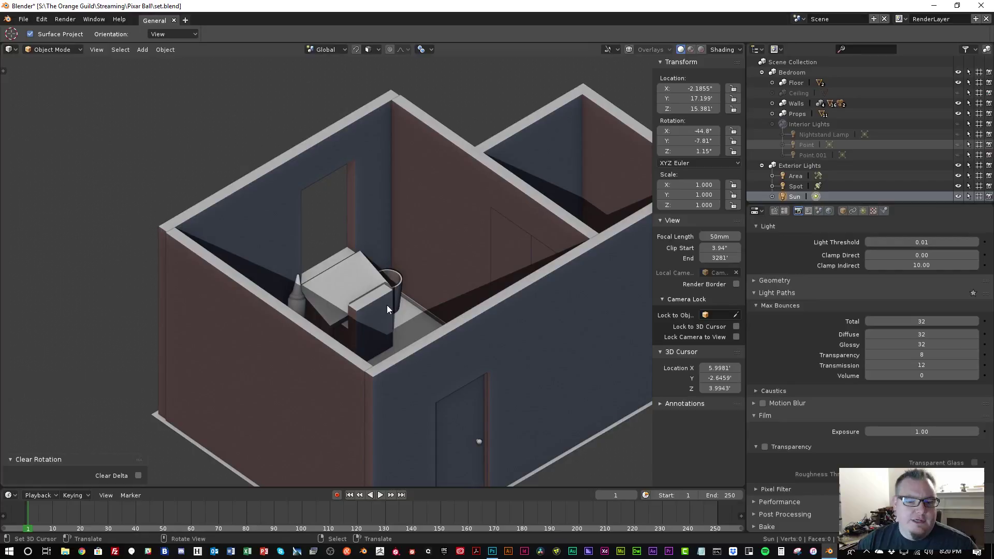
key(KP_5)
middle_drag(408, 235, 464, 289)
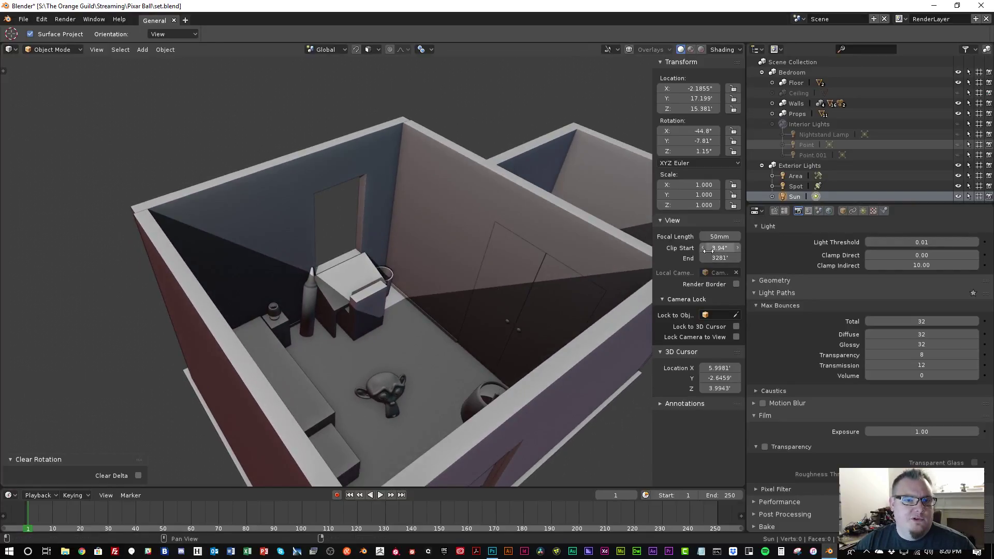
drag(720, 236, 690, 264)
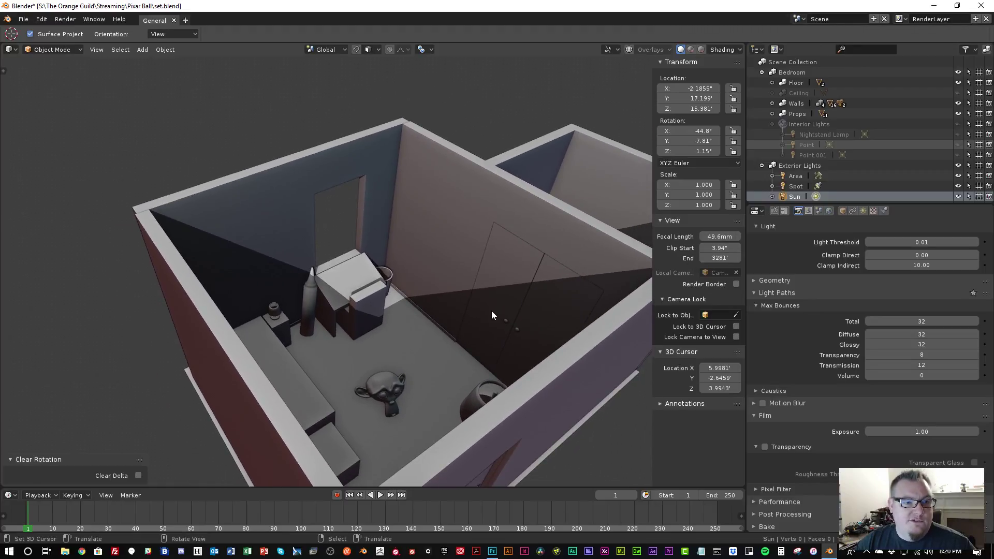
scroll(401, 312, up, 3)
shift+middle_drag(359, 281, 347, 272)
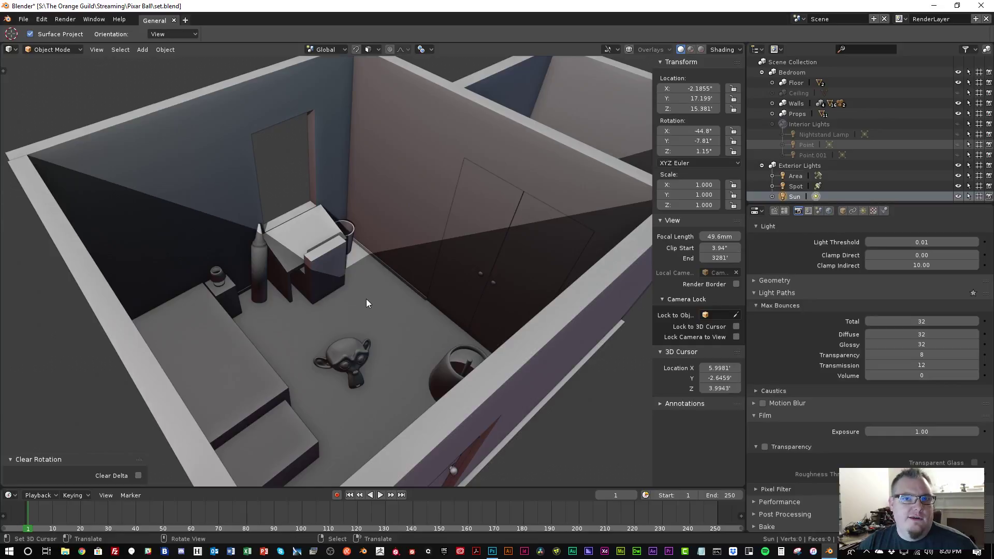
scroll(319, 274, down, 5)
middle_drag(319, 273, 543, 173)
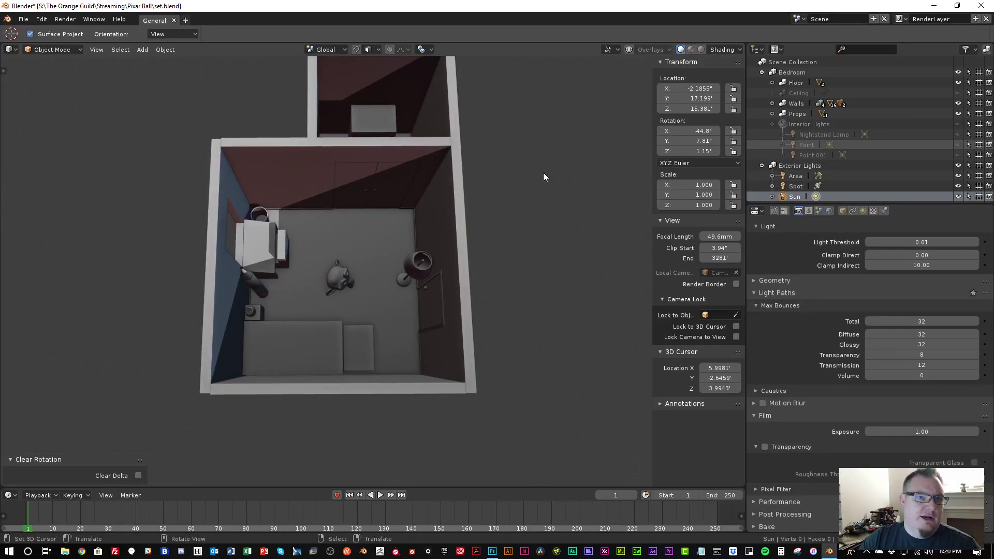
Turn the viewport overlays back on and hide the curve, surface, meta and font object types, keeping meshes shown
click(629, 49)
click(619, 49)
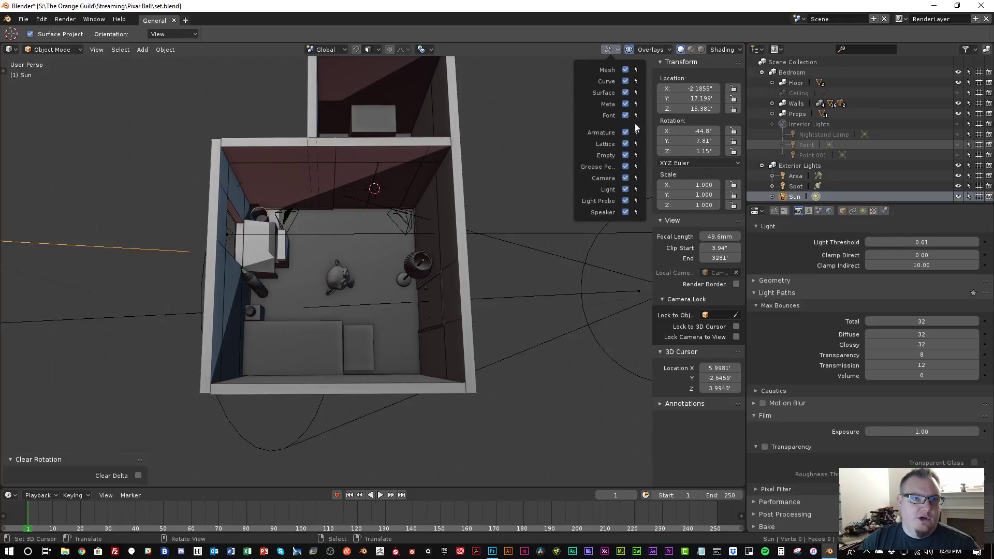
click(626, 190)
click(626, 190)
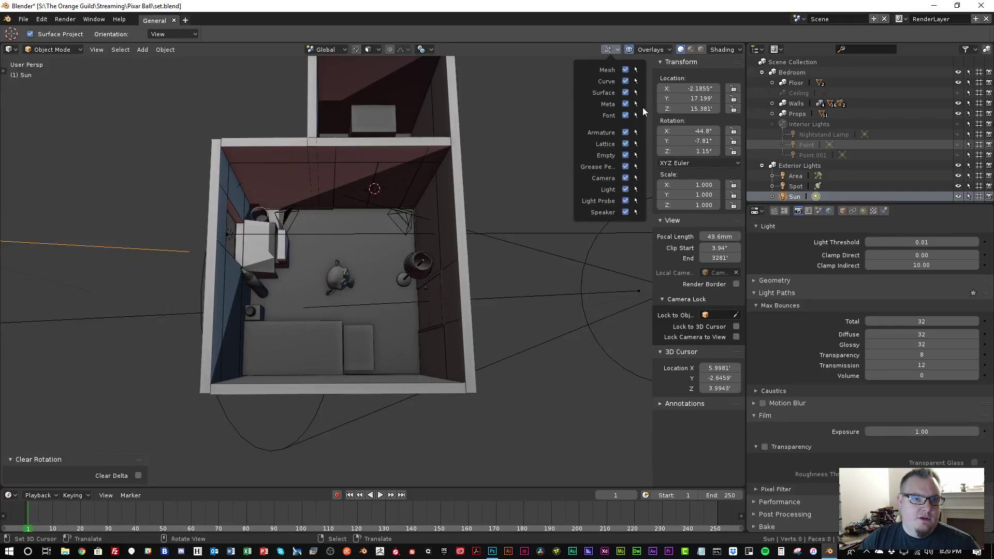
click(626, 70)
drag(626, 82, 626, 117)
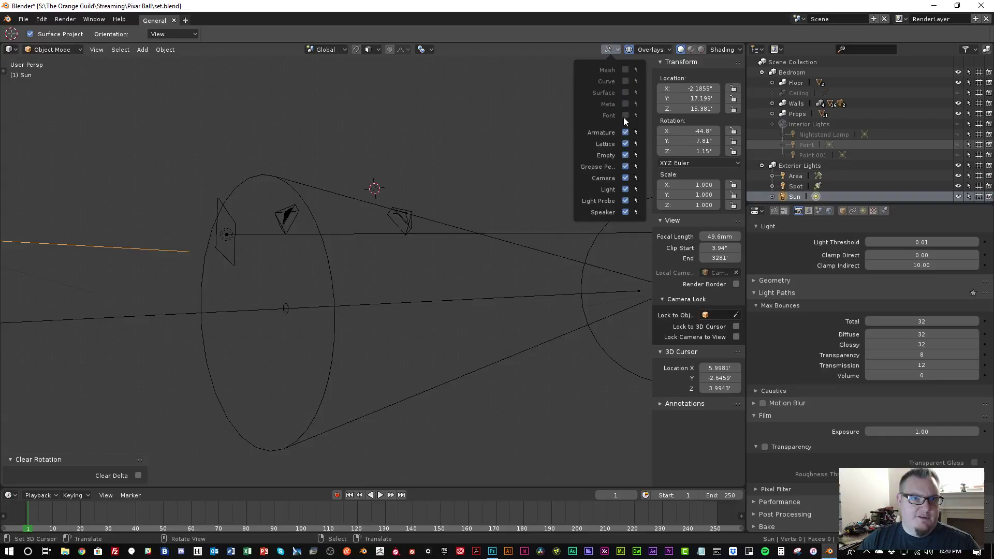
click(626, 70)
Hide the lattice, empty, grease pencil, light, light probe and speaker object types, and turn off the wireframe overlay
click(626, 144)
click(626, 155)
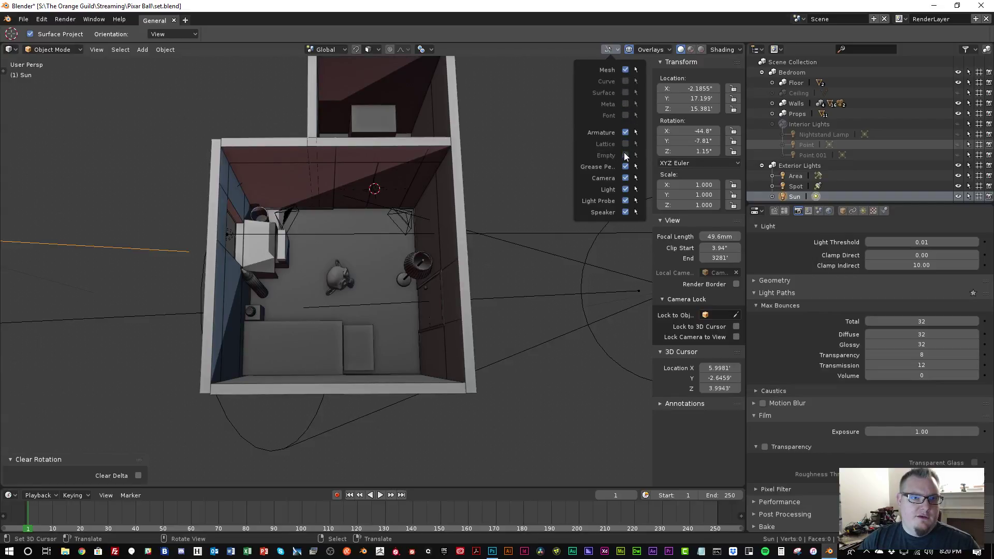
click(625, 166)
click(625, 211)
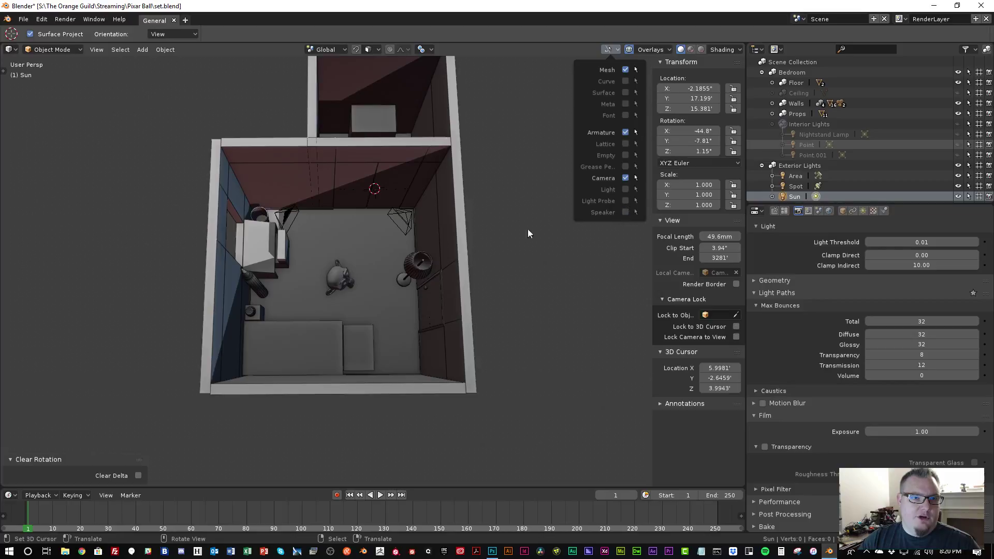
middle_drag(380, 223, 380, 224)
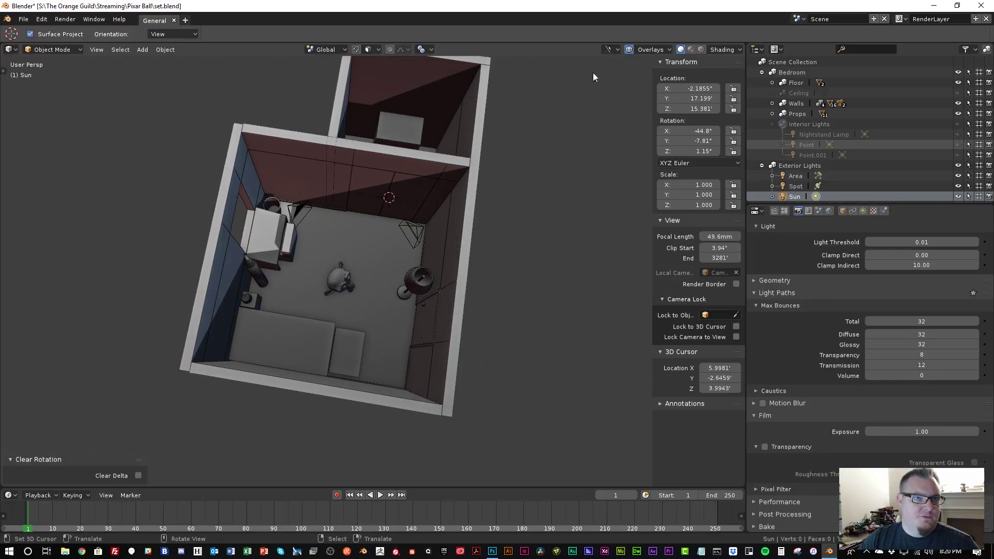
click(642, 48)
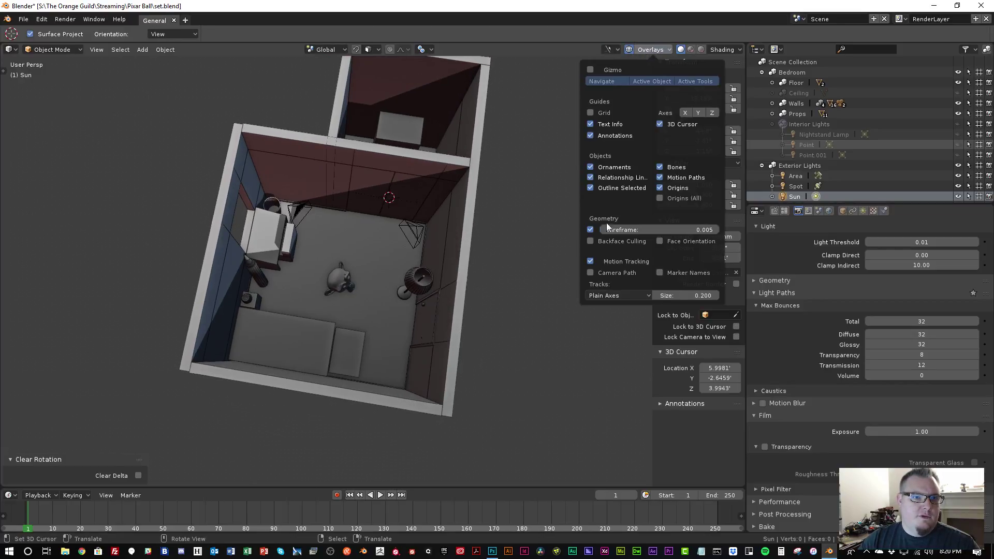
click(590, 230)
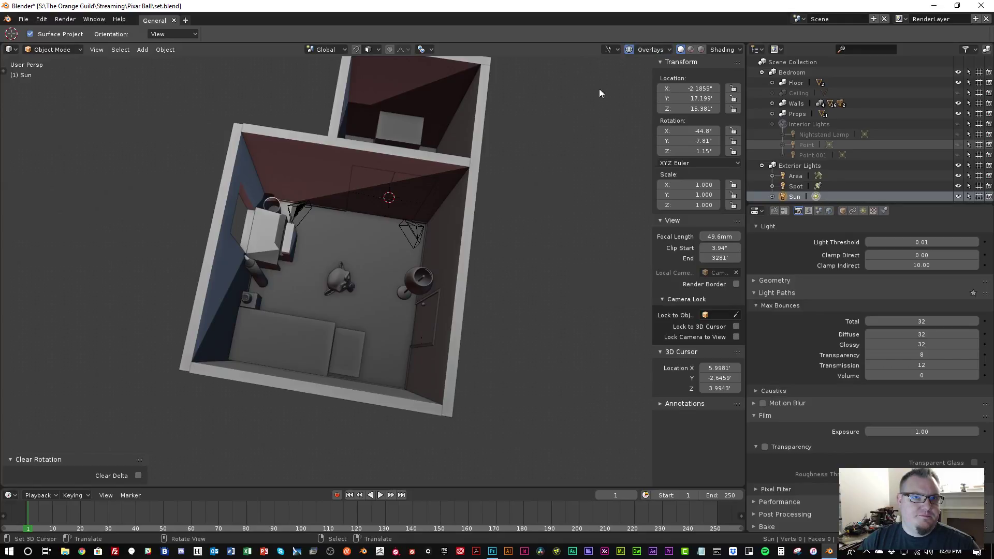
Select the camera nearest the floor lamp and frame the viewport through the scene camera
scroll(386, 212, up, 2)
middle_drag(386, 212, 431, 244)
click(408, 207)
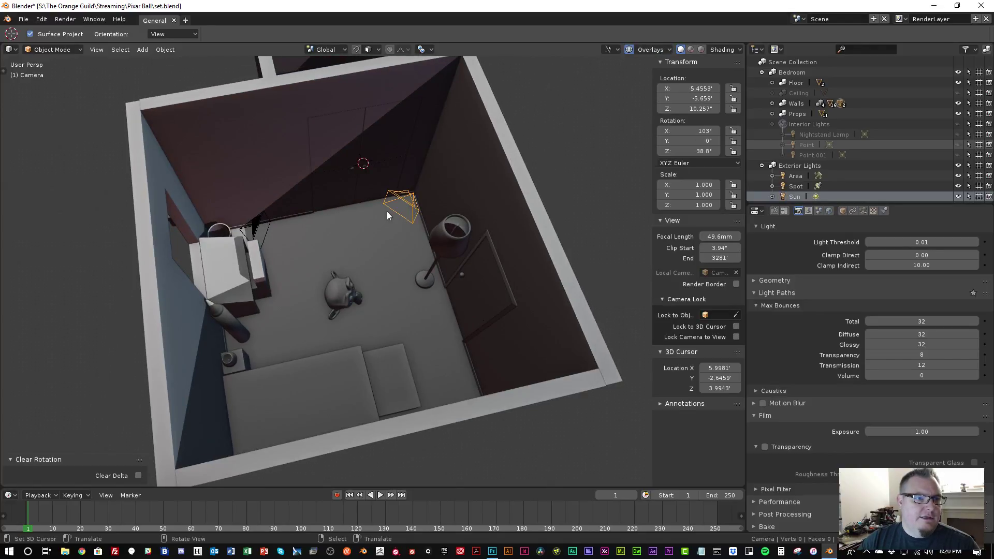
key(KP_0)
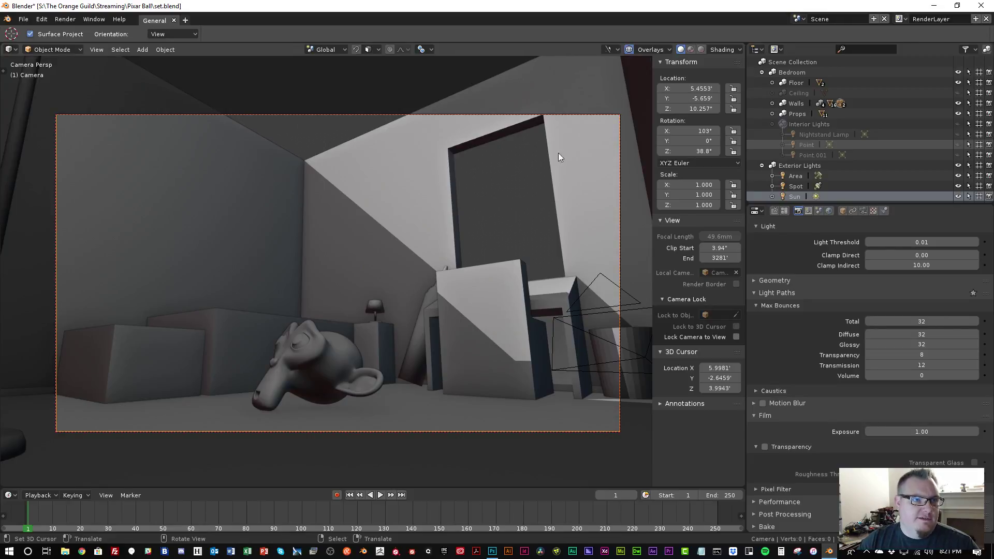
shift+middle_drag(558, 156, 607, 154)
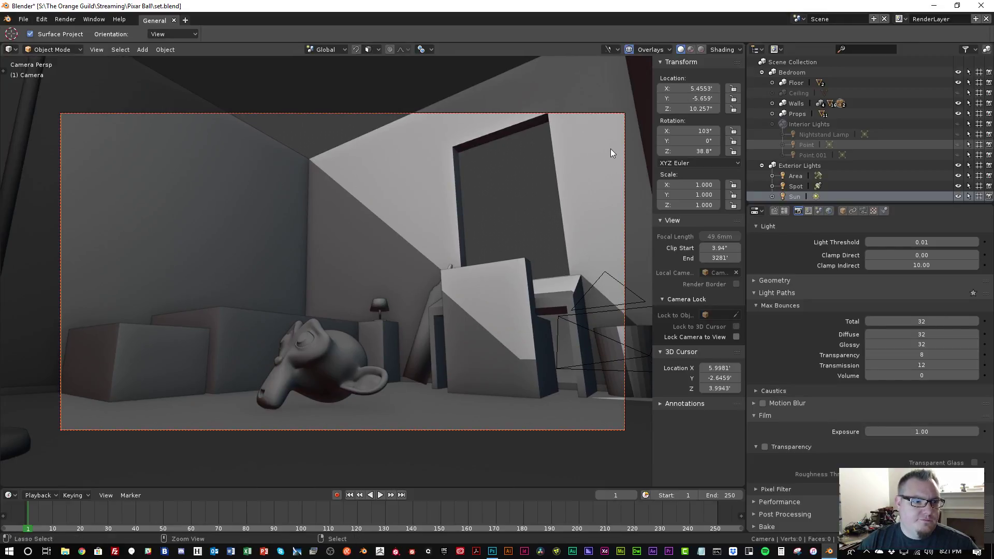
scroll(610, 148, up, 1)
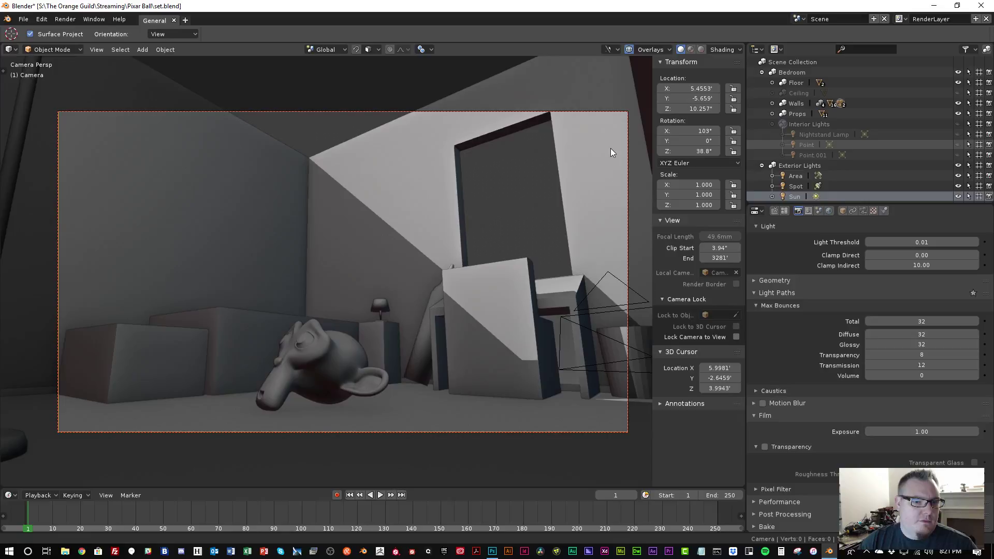
Turn off the viewport overlays and show the Ceiling collection in the camera view
click(628, 50)
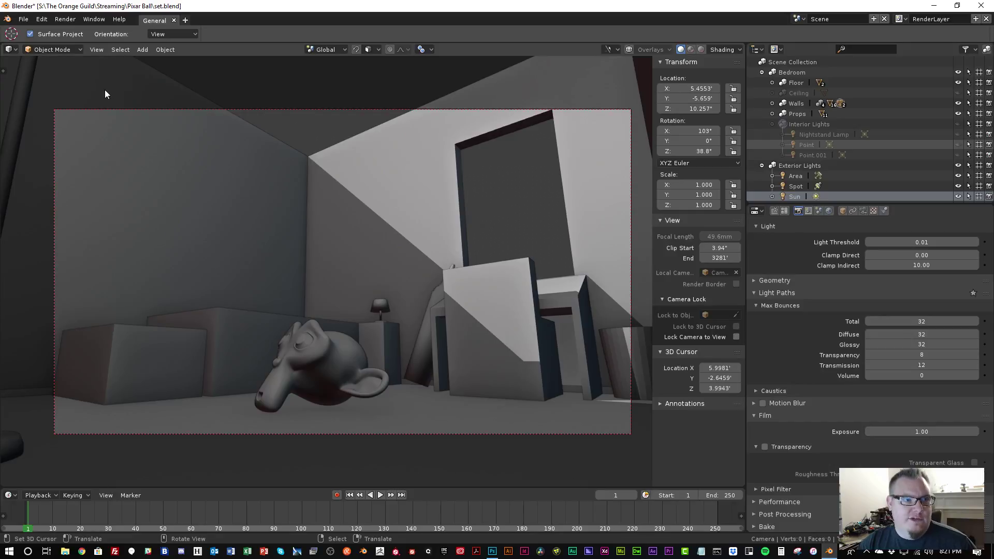
click(957, 94)
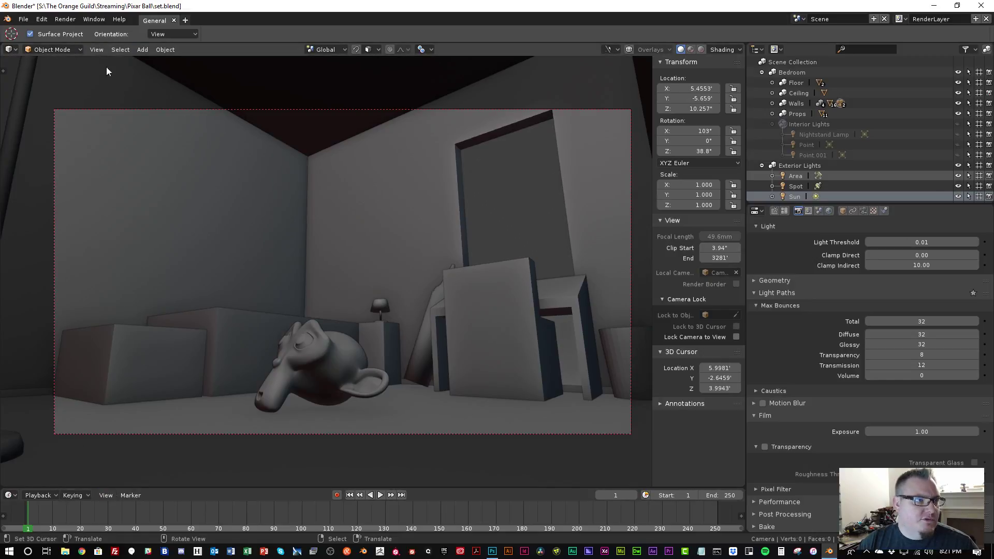
click(65, 19)
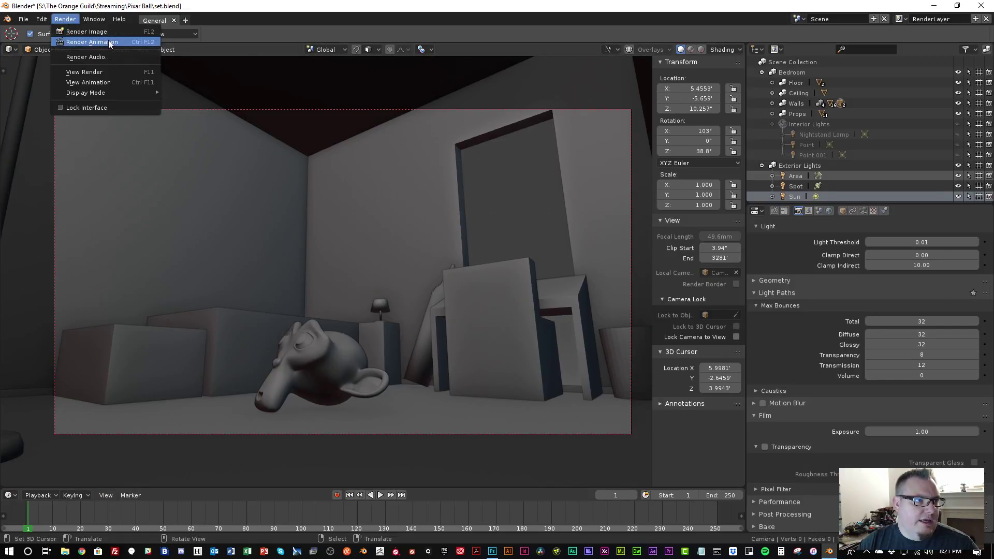
mouse_move(104, 91)
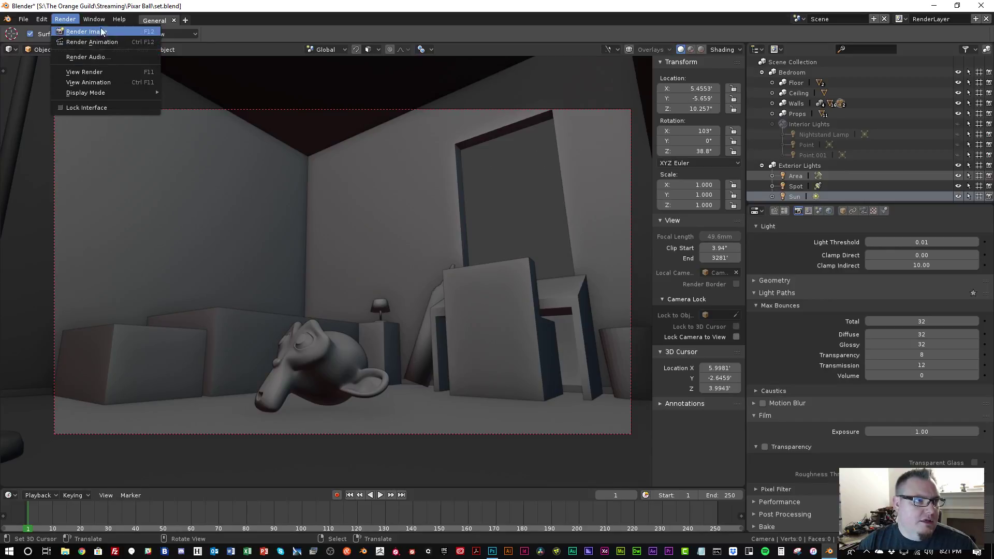
click(58, 19)
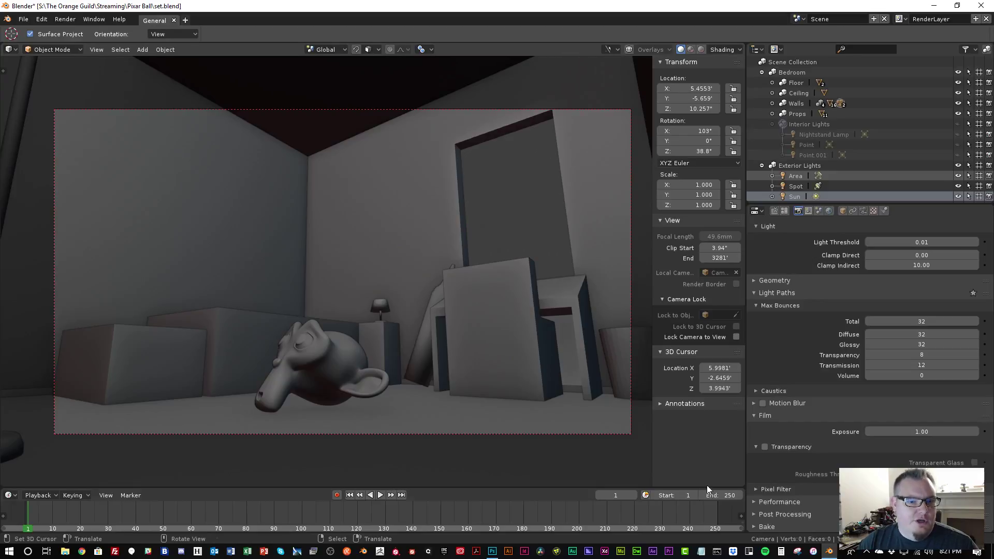
Open Snipping Tool, choose Rectangular Snip, capture the area inside the camera frame and copy the capture
click(799, 553)
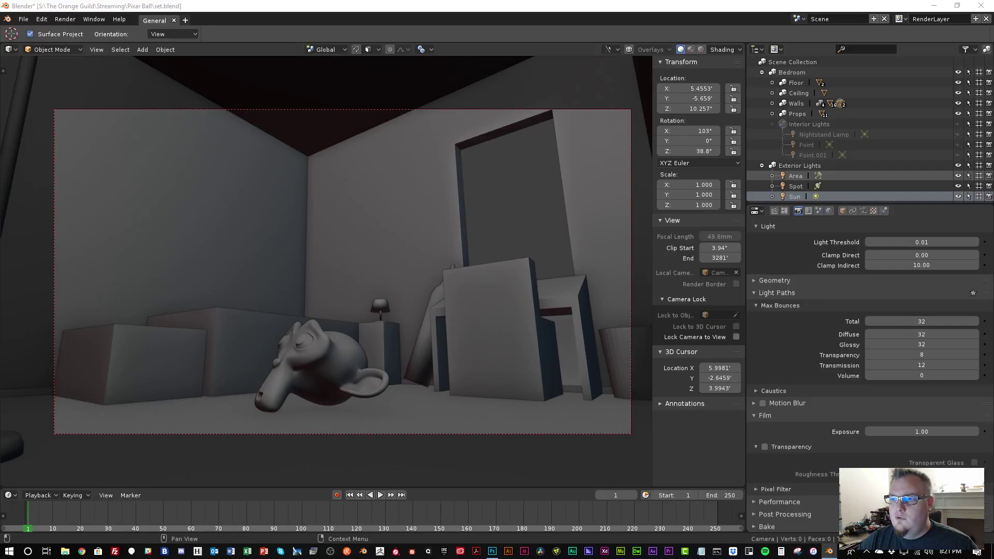
drag(685, 250, 648, 251)
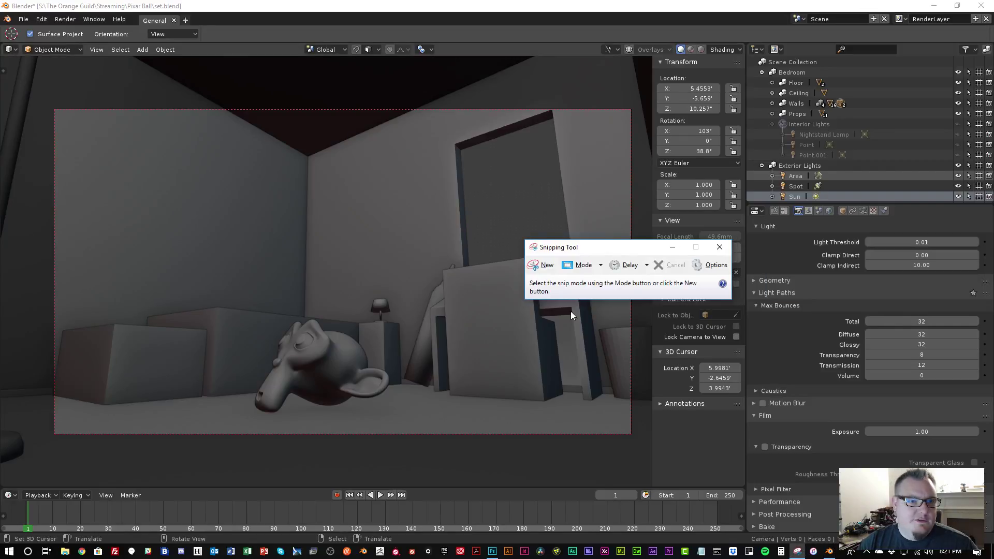
click(600, 269)
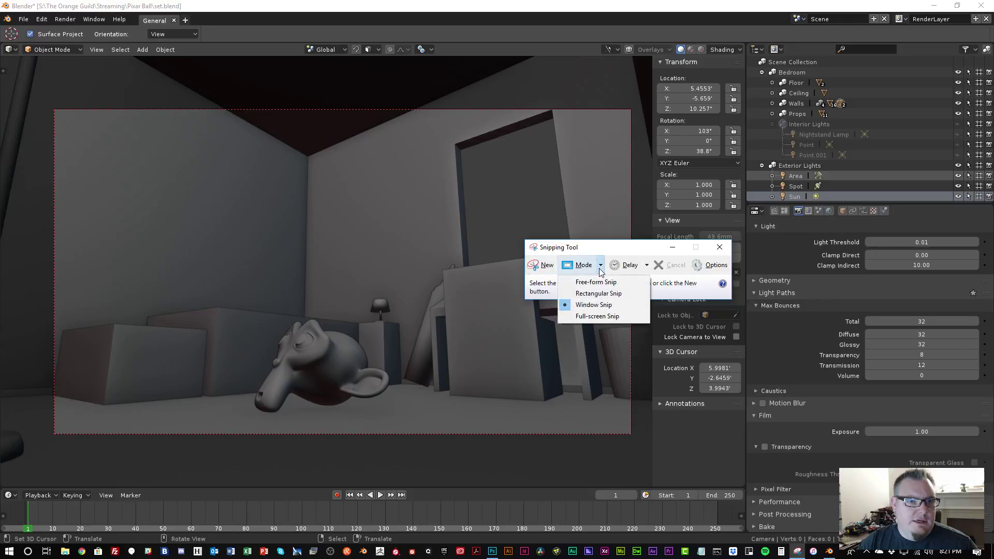
click(593, 299)
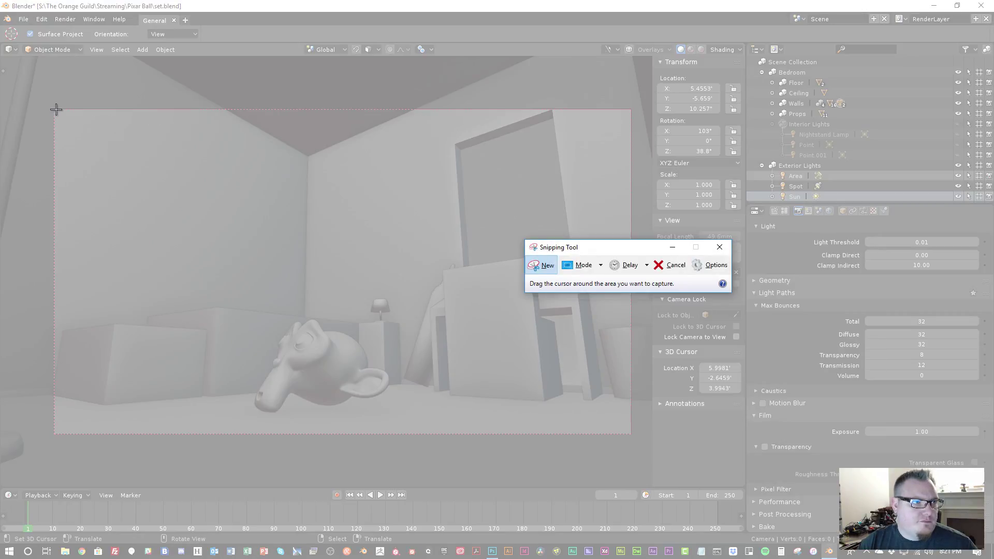
drag(52, 109, 630, 433)
right_click(460, 239)
click(476, 258)
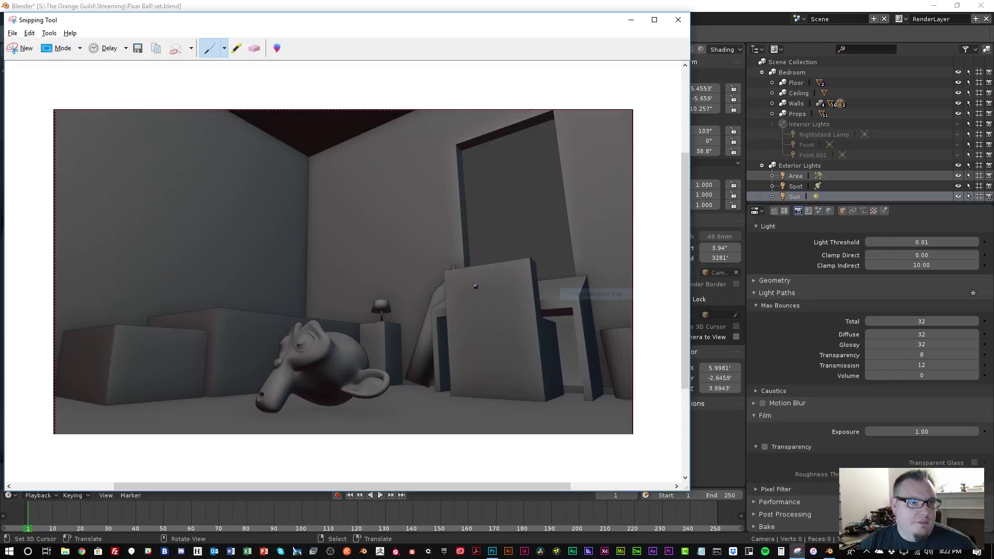
Switch to Photoshop and paste the captured camera view above Layer 5 in Storyboards.psd
key(alt+Tab)
click(467, 262)
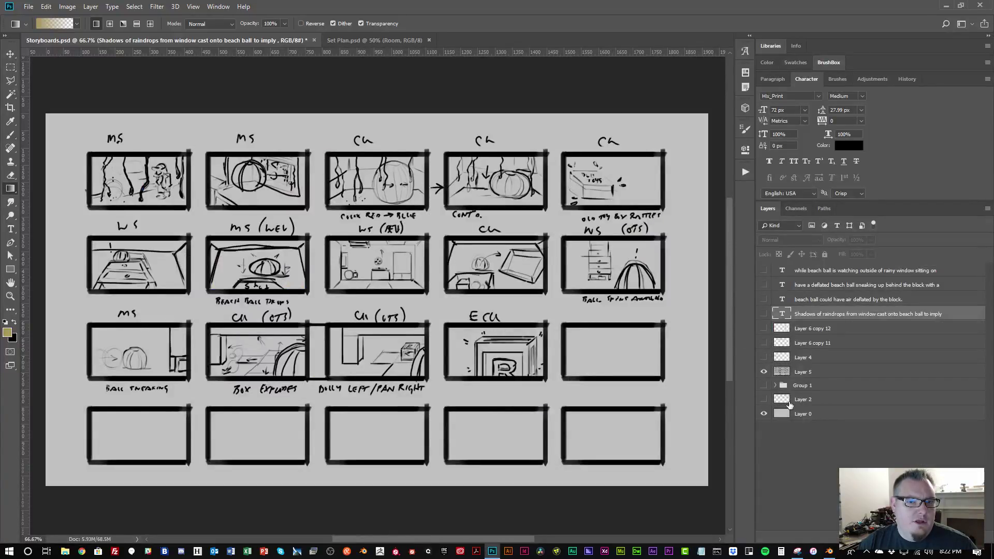
click(802, 372)
key(ctrl+v)
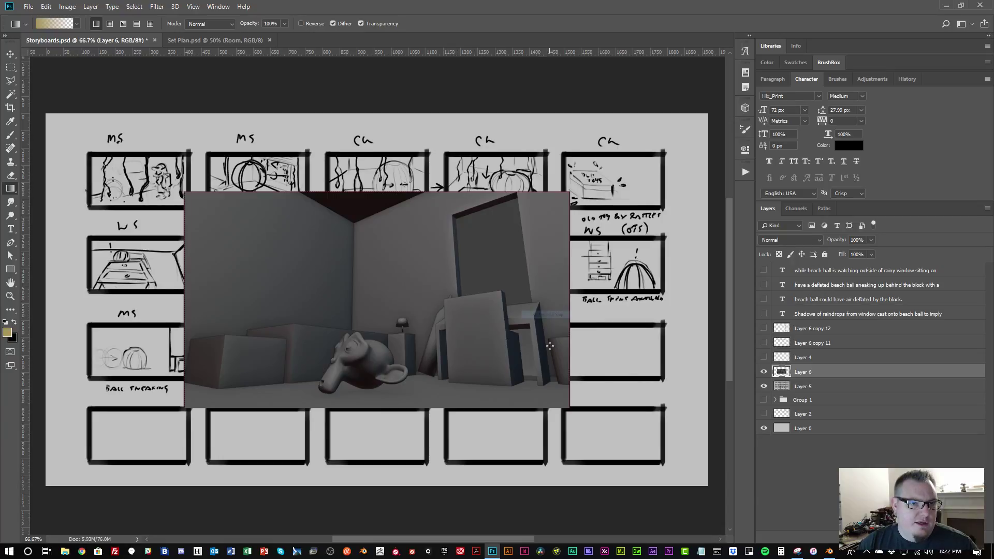
Move the pasted camera capture on Layer 6 to the upper-right corner of the storyboard canvas
key(ctrl+t)
drag(540, 334, 678, 266)
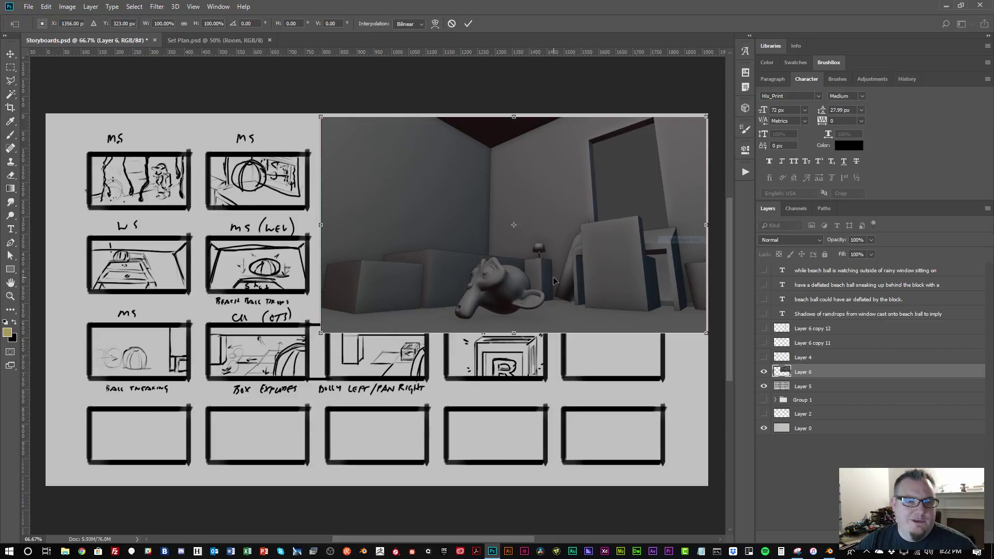
key(Return)
key(g)
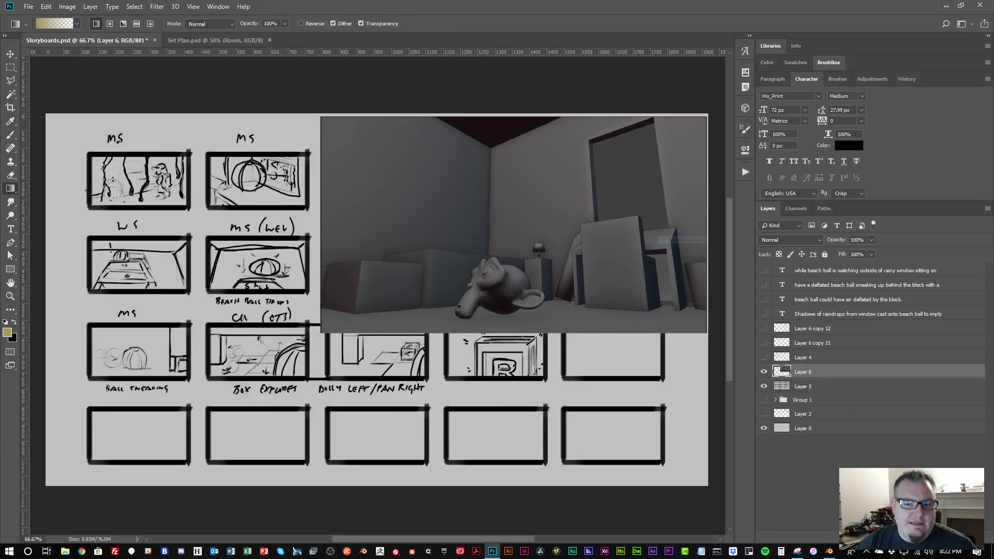
Add an empty layer directly above the capture on Layer 6
key(ctrl+shift+alt+n)
key(ctrl+plus)
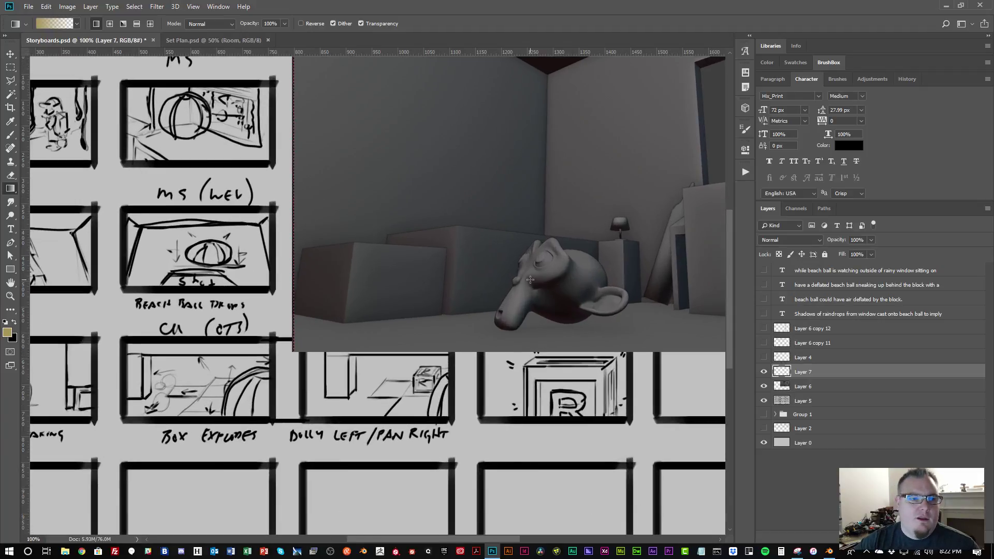
drag(565, 302, 391, 362)
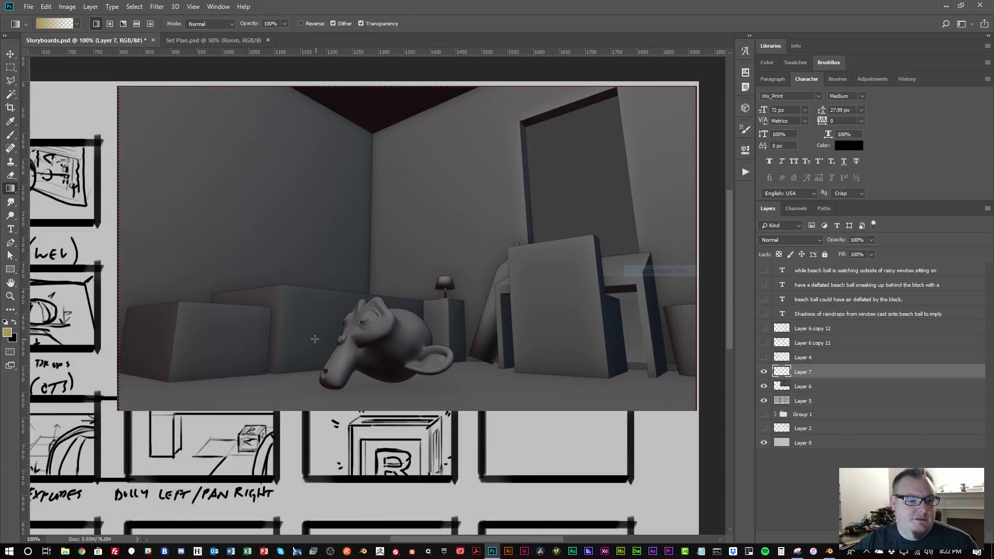
Scale the capture on Layer 6 down and position it over the last panel of the top storyboard row
key(ctrl+t)
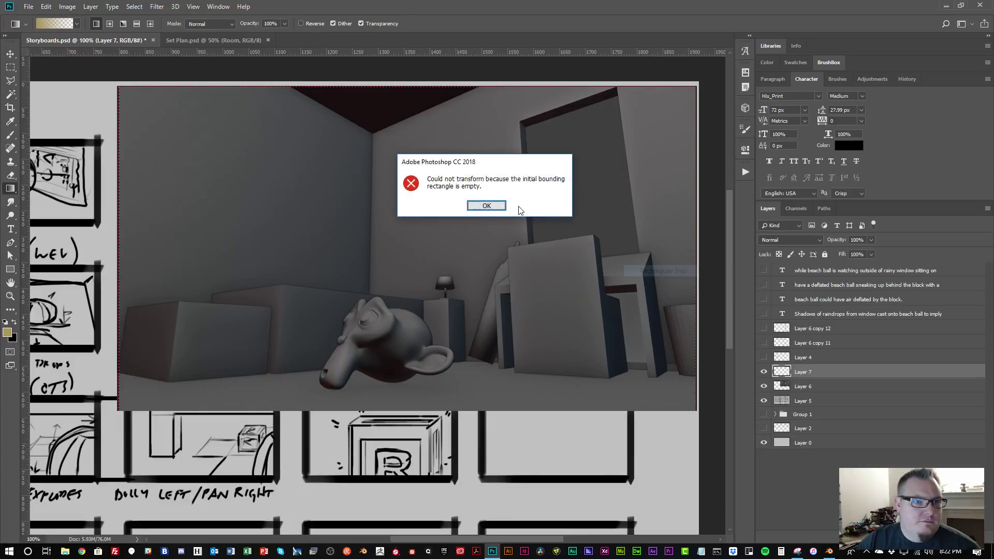
key(Return)
click(807, 385)
key(ctrl+t)
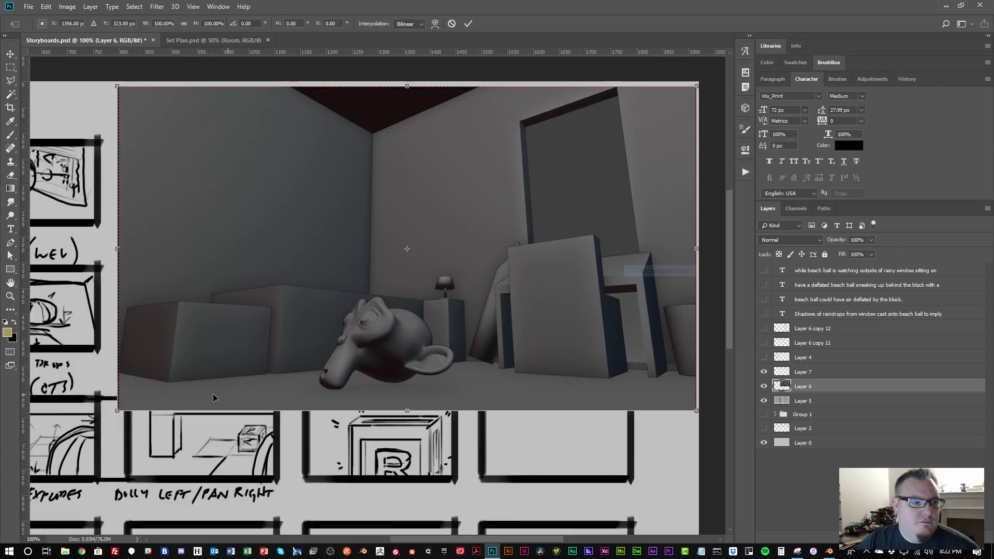
drag(118, 411, 481, 208)
drag(533, 181, 534, 197)
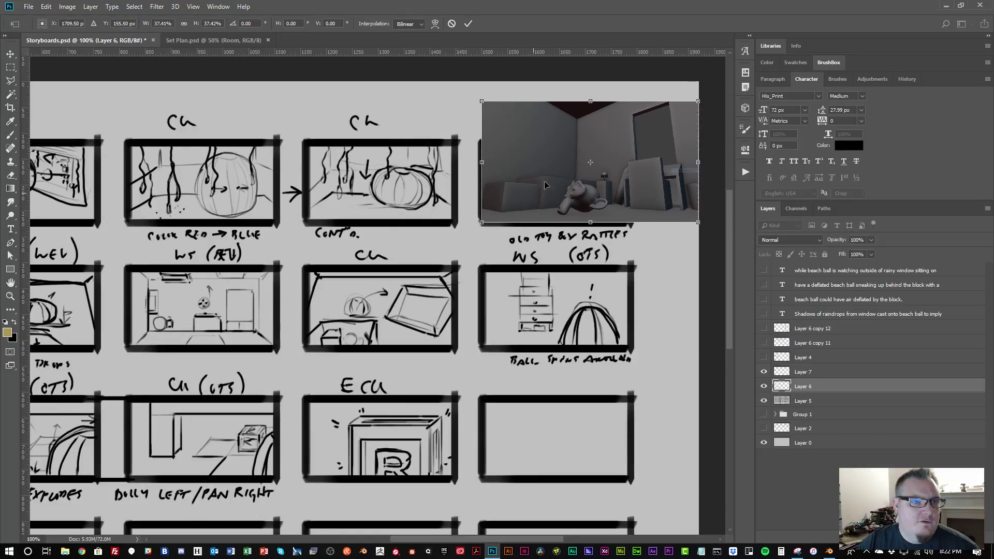
drag(695, 100, 629, 140)
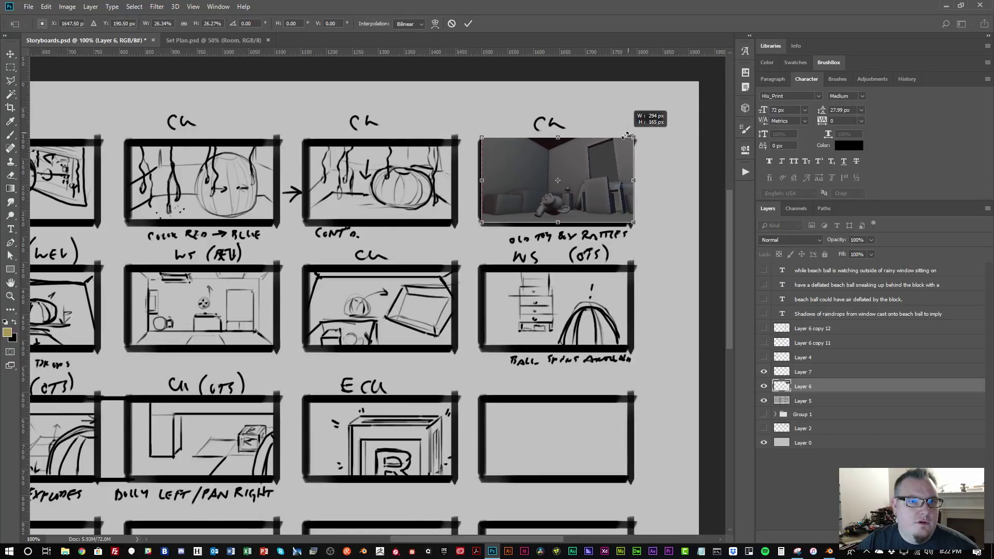
key(Return)
key(g)
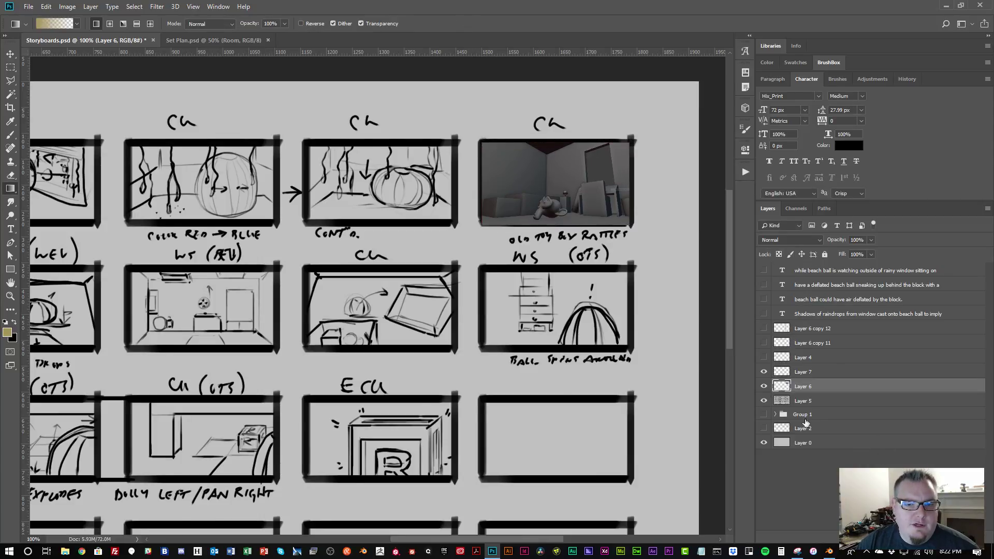
Hide Layer 5 and toggle Group 1 and Layer 2 to check which one holds the empty panel frames
click(764, 400)
click(765, 415)
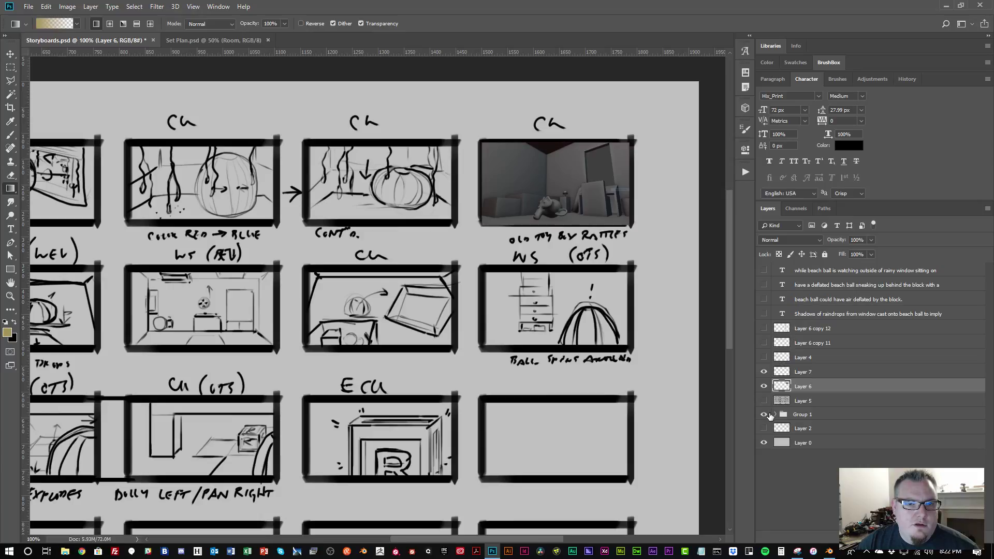
click(764, 414)
click(765, 427)
click(764, 427)
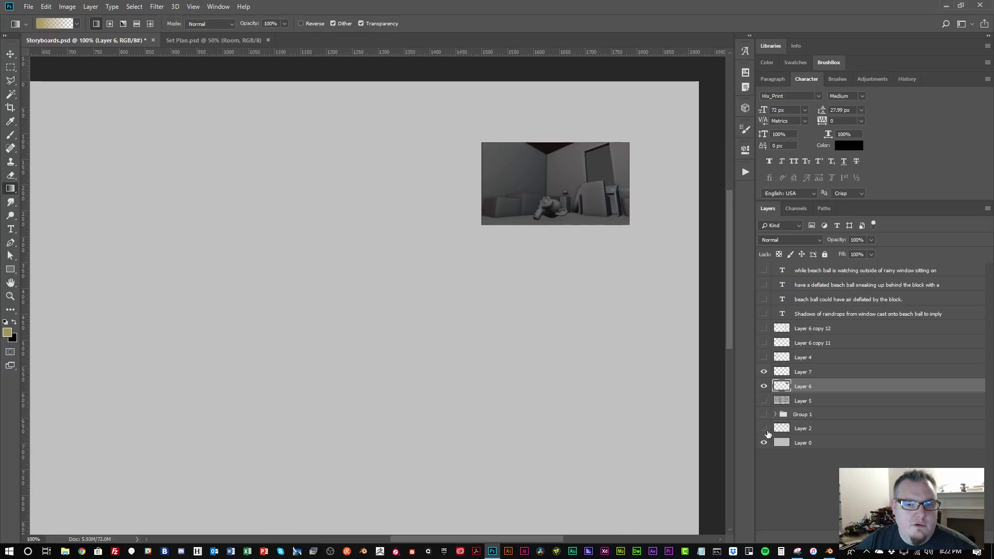
Duplicate Layer 1 from Group 1, place the copy above Layer 7 outside the group, and collapse the group
click(775, 414)
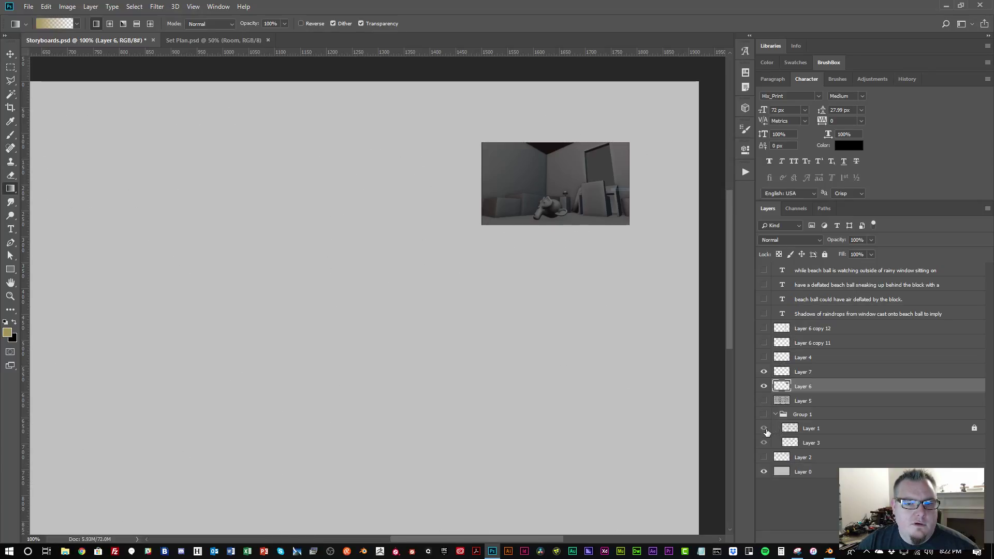
click(808, 432)
key(ctrl+j)
drag(813, 428, 838, 367)
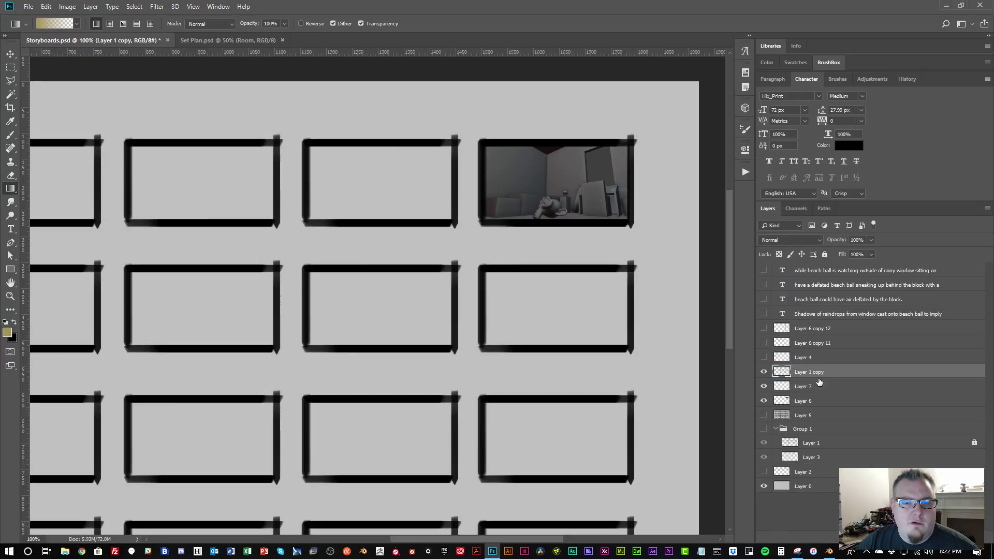
click(776, 429)
Shrink the capture on Layer 6 to about 97.5% and adjust its upper edge to fit inside the panel's black frame
click(768, 390)
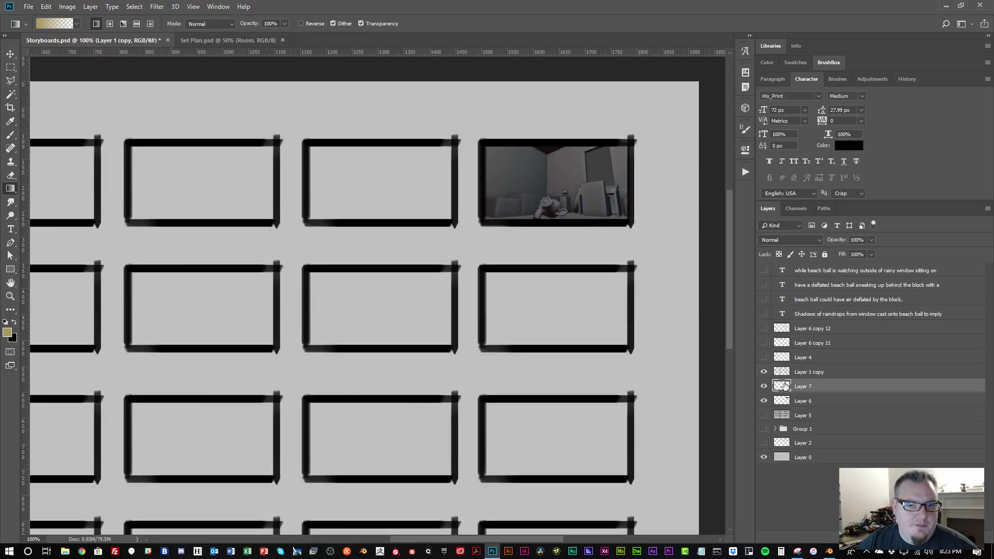
click(764, 400)
click(764, 400)
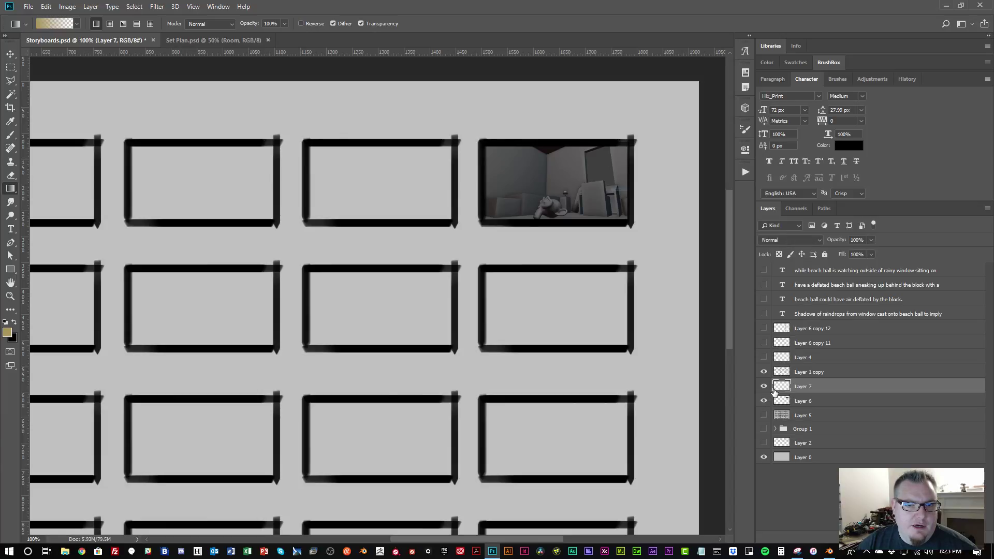
click(780, 404)
key(ctrl+t)
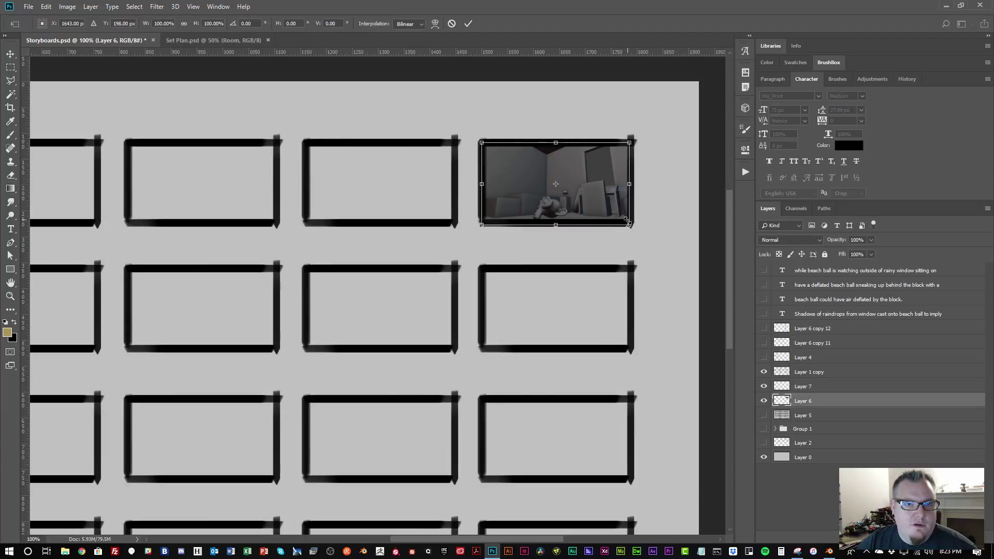
drag(629, 225, 623, 199)
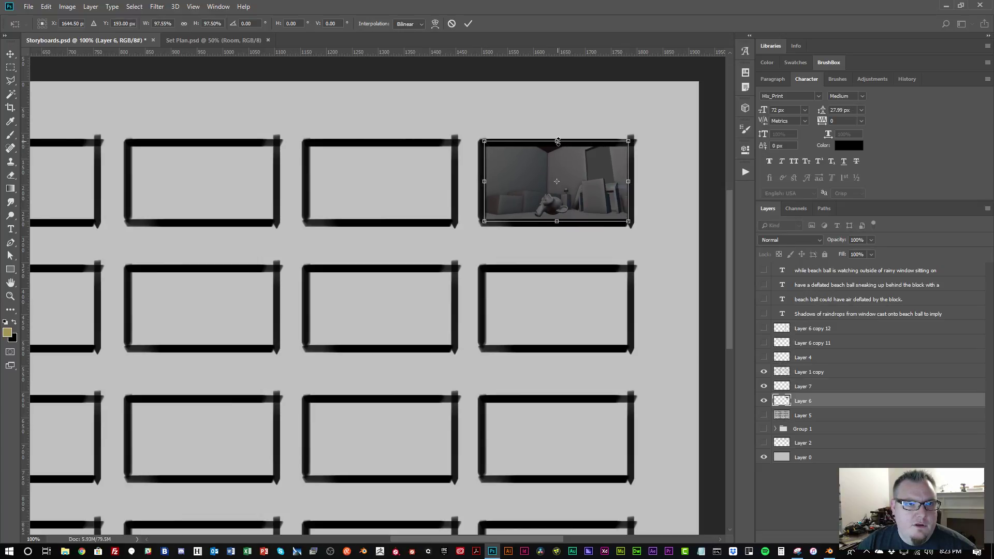
drag(558, 141, 557, 144)
key(Return)
key(g)
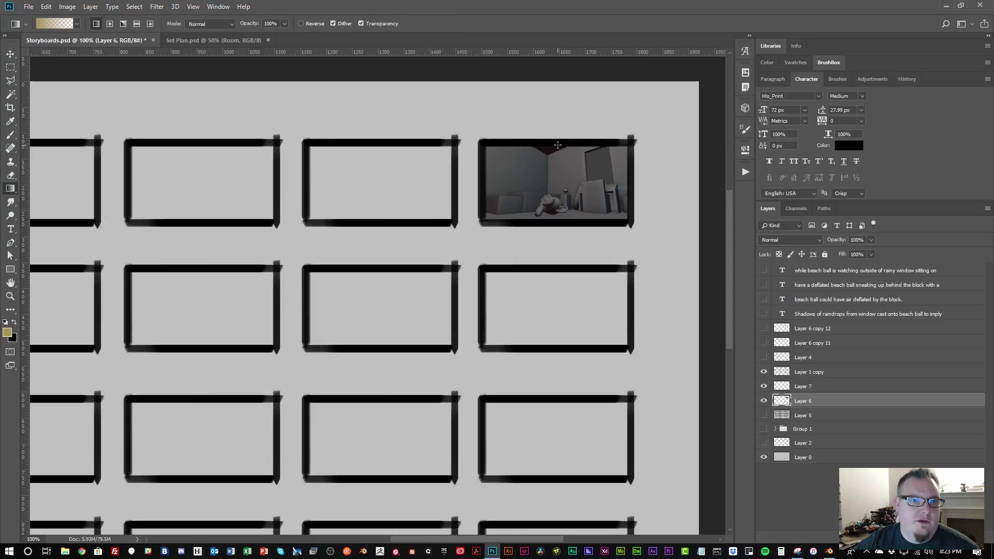
Duplicate the Layer 6 capture and move the copy 336 px left into the neighbouring top-row panel
key(ctrl+plus)
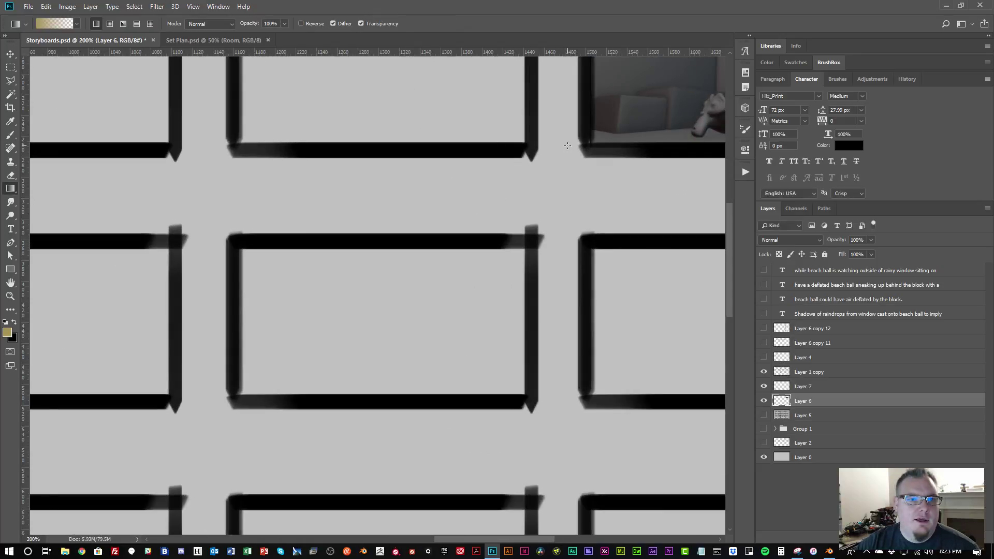
drag(551, 142, 273, 355)
drag(488, 327, 214, 293)
key(ctrl+t)
key(Escape)
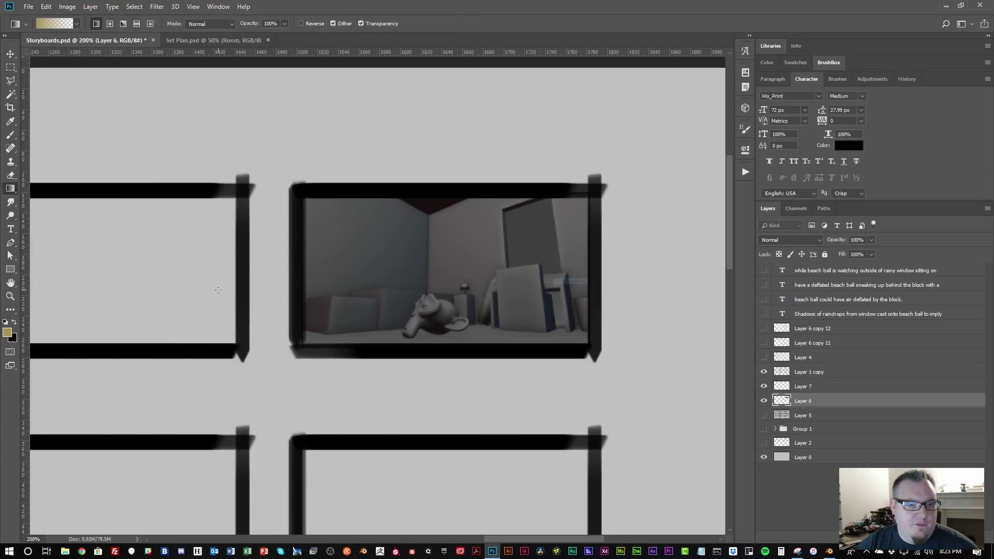
key(ctrl+j)
key(ctrl+t)
drag(330, 279, 57, 280)
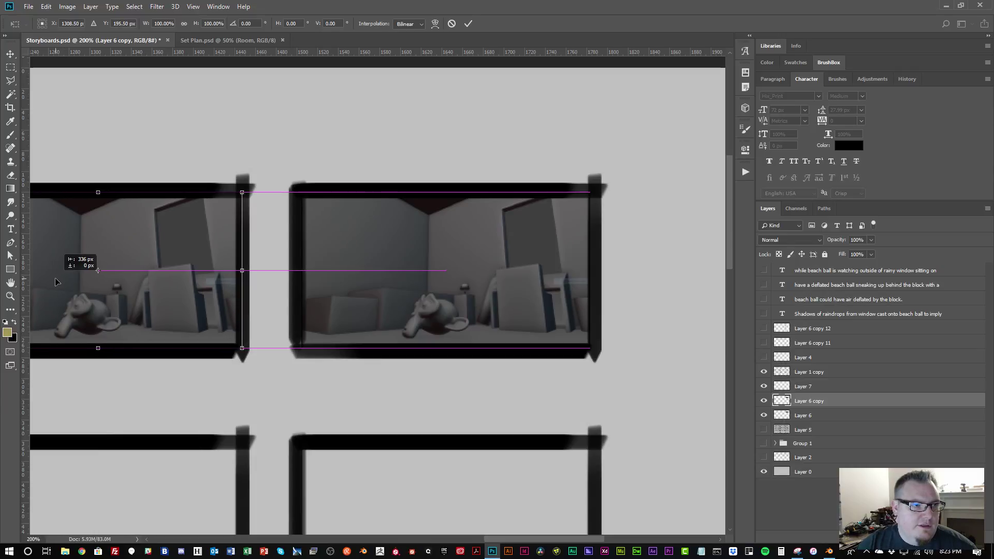
key(Return)
key(g)
scroll(497, 268, left, 3)
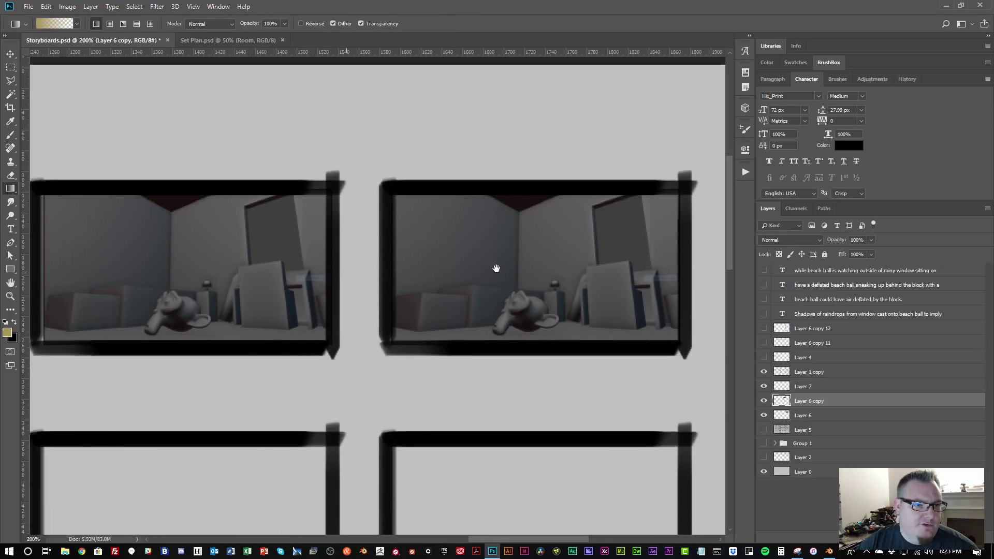
On Layer 7, sketch a beach ball and a curved downward arrow over the block in the fourth top-row panel with a size 2 brush
click(788, 386)
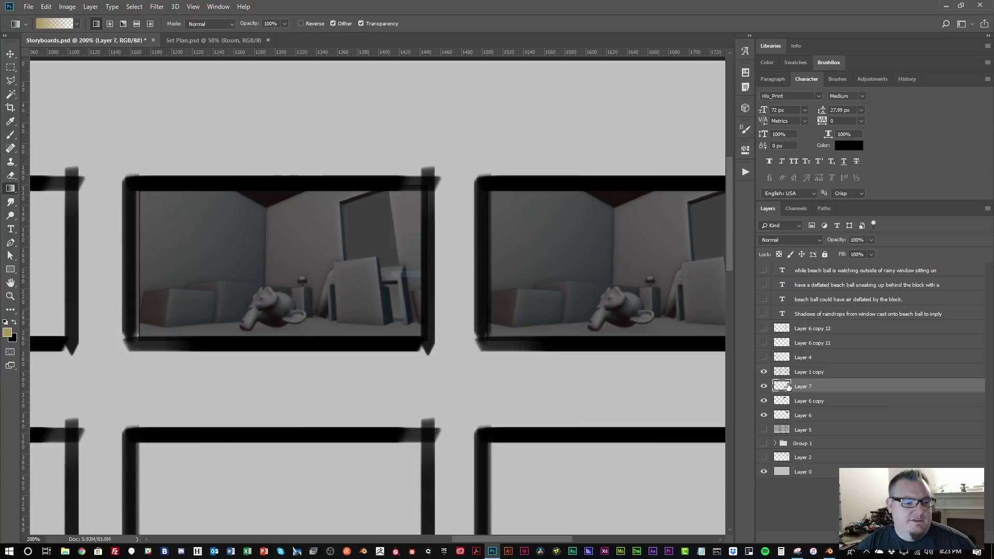
key(b)
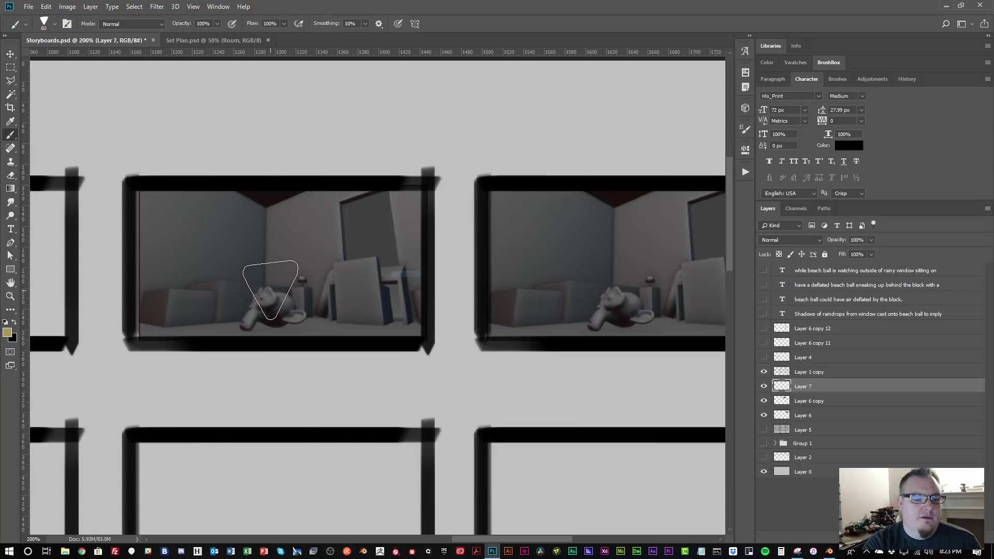
key(bracketleft)
key(bracketleft)
key(bracketleft)
key(bracketleft)
key(bracketleft)
key(bracketleft)
key(bracketleft)
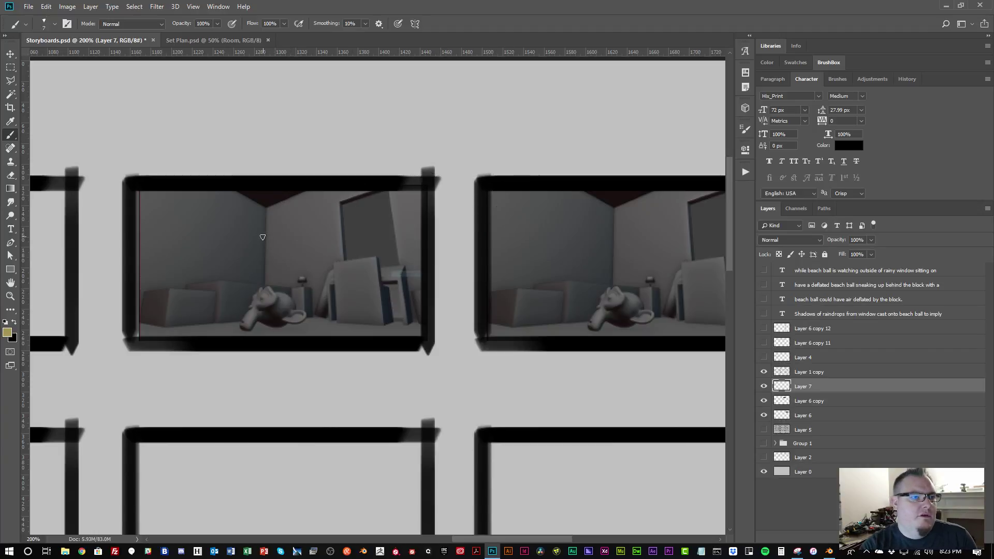
key(bracketleft)
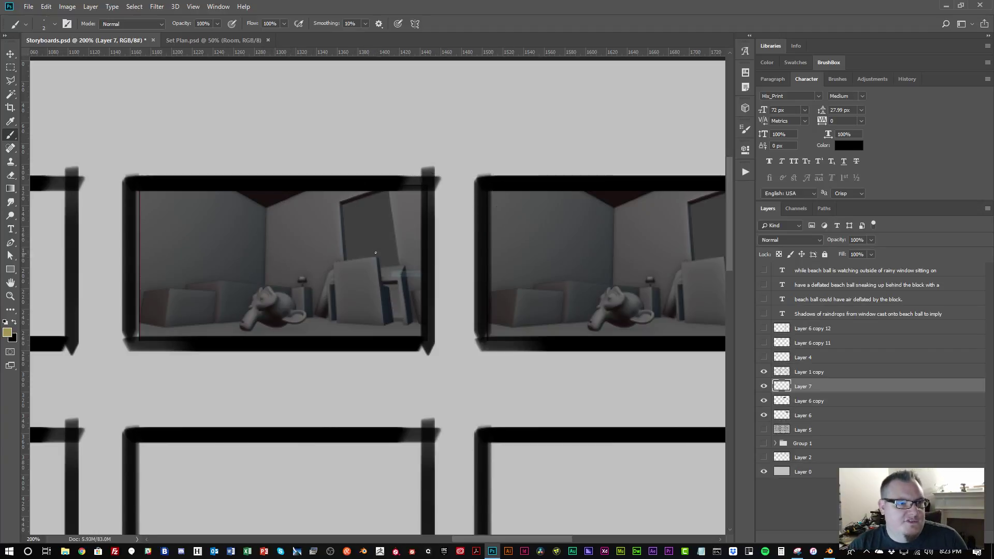
mouse_move(383, 269)
mouse_down()
mouse_move(363, 235)
mouse_move(388, 268)
mouse_move(362, 268)
mouse_up()
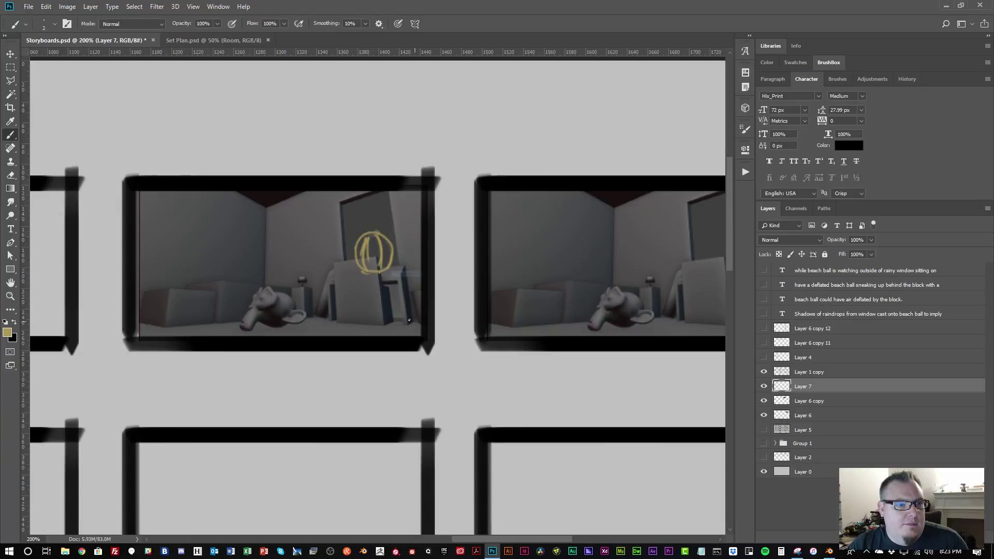
drag(358, 281, 369, 311)
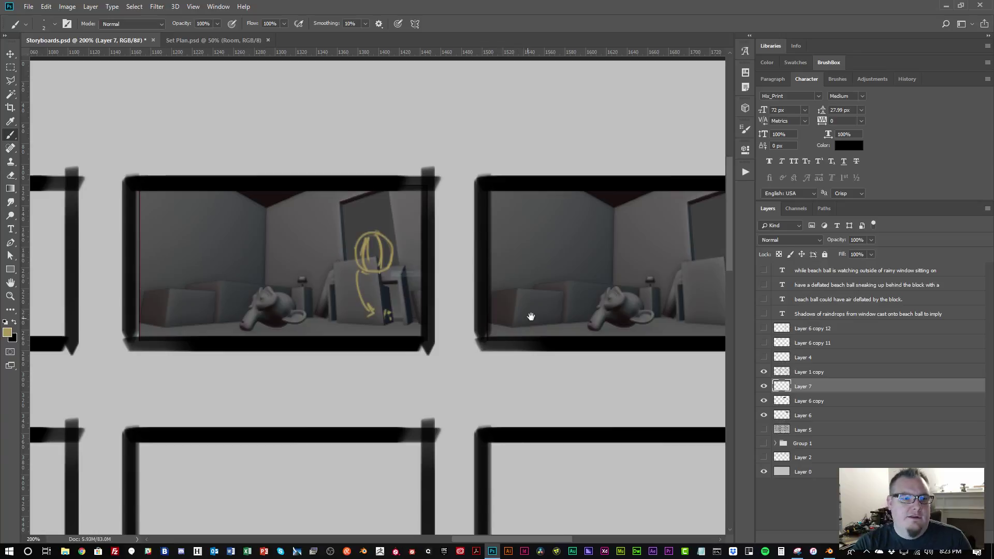
Sketch the ball's path in the last top-row panel: an arrow down to a floor-level ball, a leftward arrow, and a ball above the bed
drag(530, 317, 422, 300)
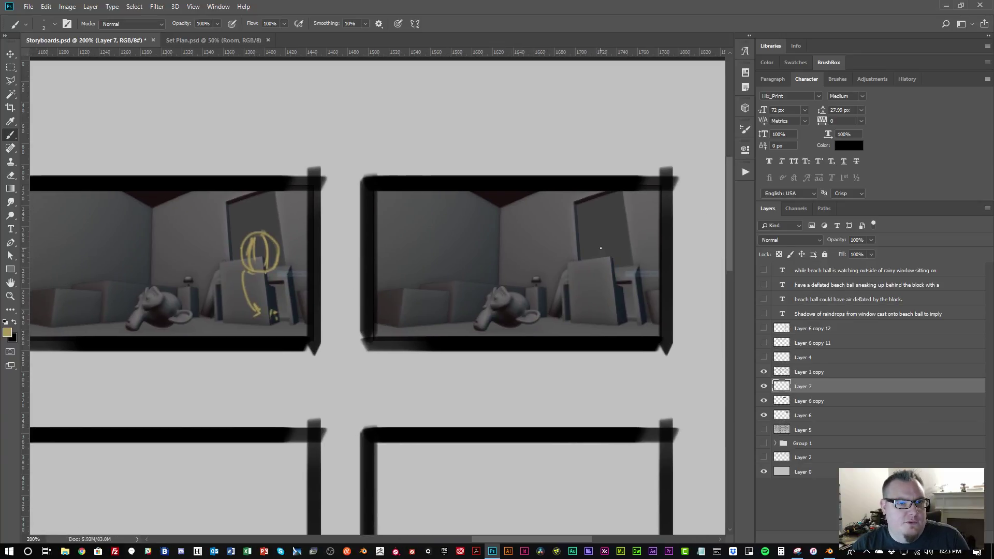
mouse_move(596, 242)
mouse_down()
mouse_move(565, 289)
mouse_move(563, 328)
mouse_up()
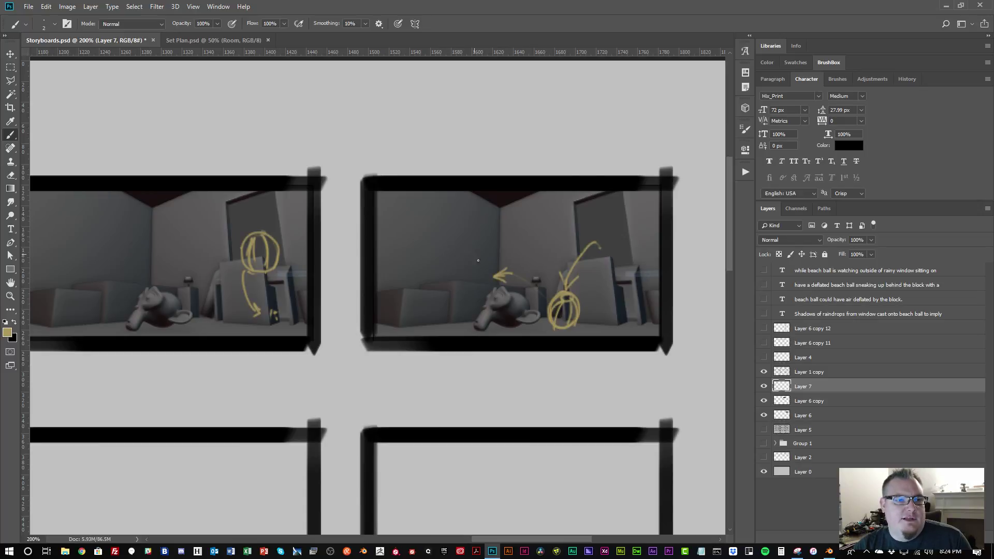
mouse_move(450, 272)
mouse_down()
mouse_move(481, 267)
mouse_move(470, 251)
mouse_move(474, 277)
mouse_move(459, 265)
mouse_up()
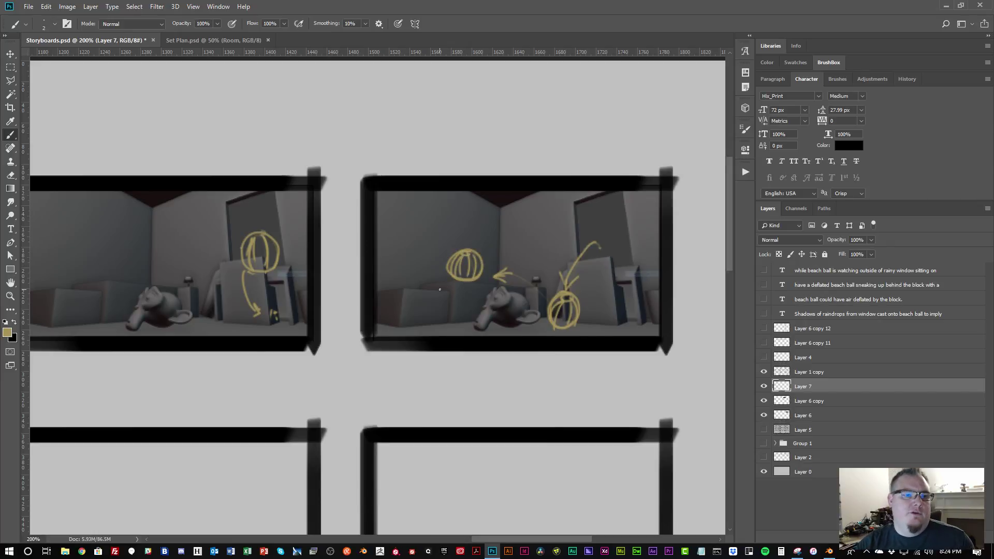
Switch to Blender, leave the camera view and hide the Ceiling collection to show the bedroom set from above
key(alt+Tab)
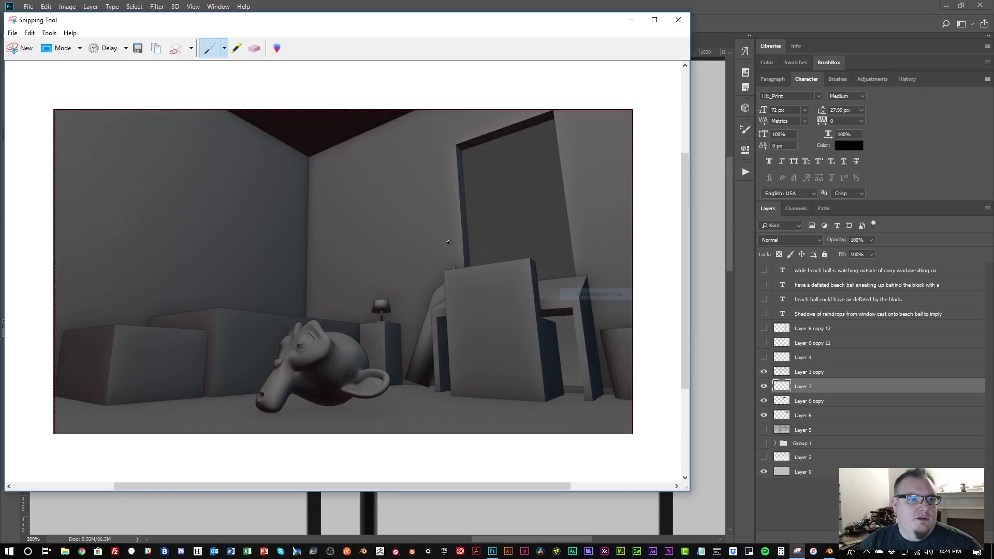
key(alt+Tab)
click(508, 235)
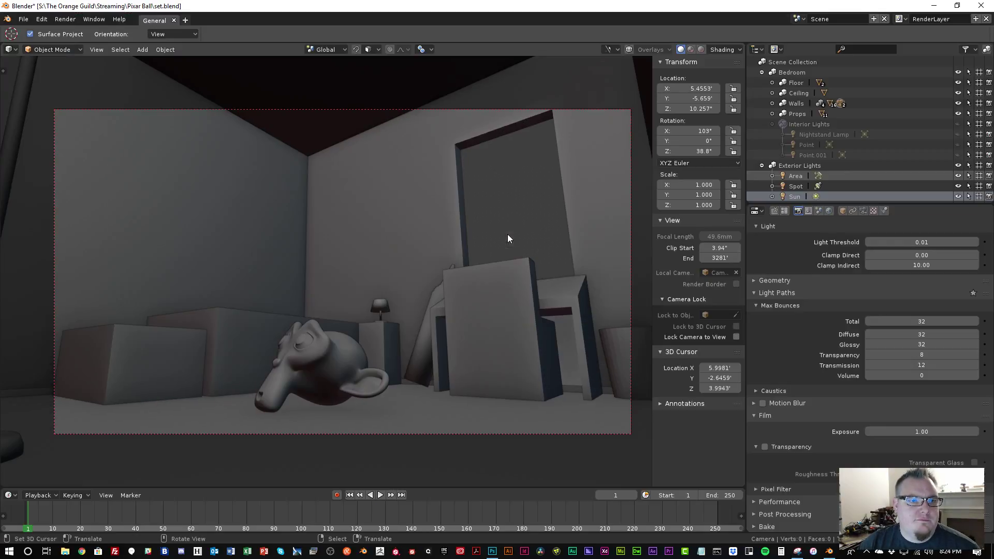
scroll(436, 309, down, 2)
middle_drag(435, 309, 454, 402)
scroll(476, 381, down, 5)
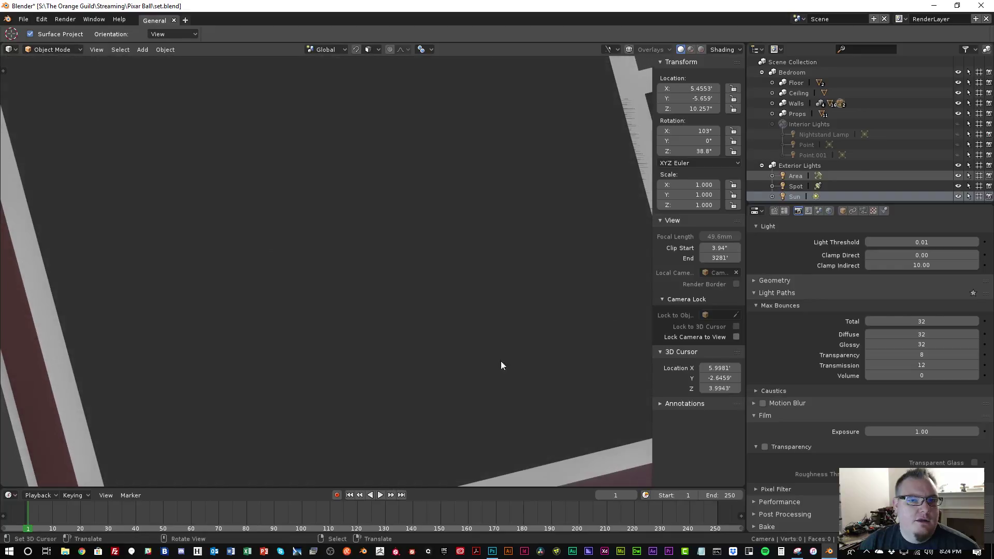
click(958, 93)
scroll(391, 306, down, 5)
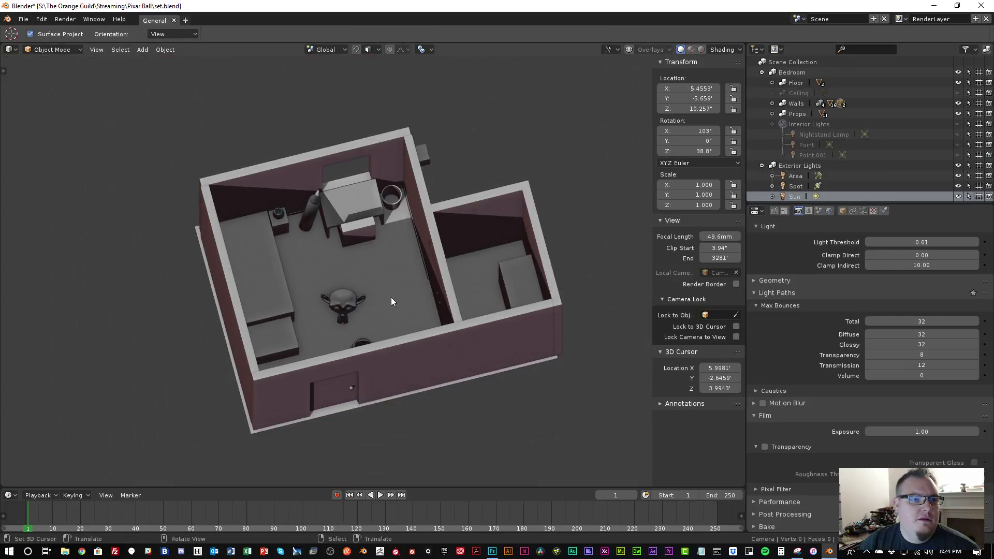
Show the viewport overlays, duplicate the selected camera into the room and make the copy the active scene camera
middle_drag(390, 297, 429, 287)
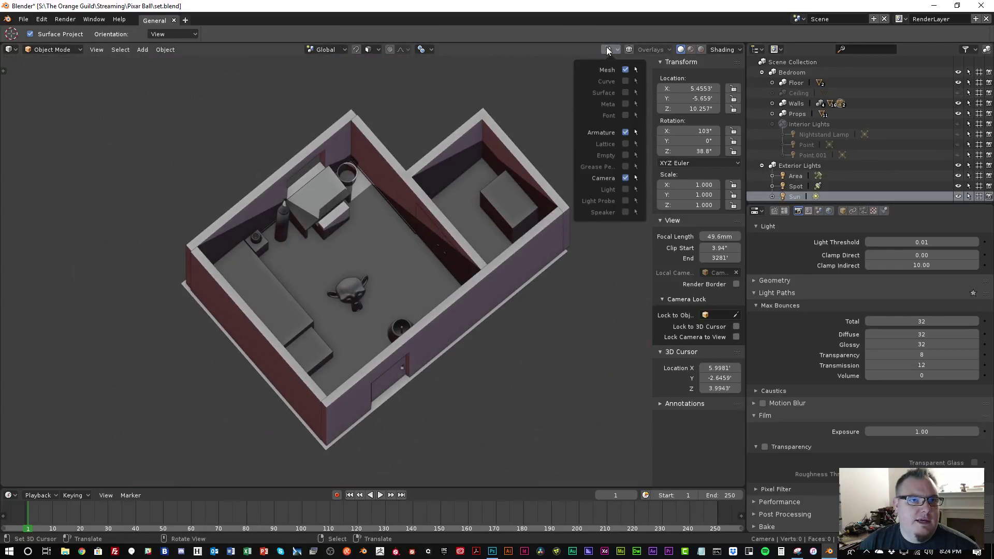
click(629, 49)
scroll(409, 193, up, 3)
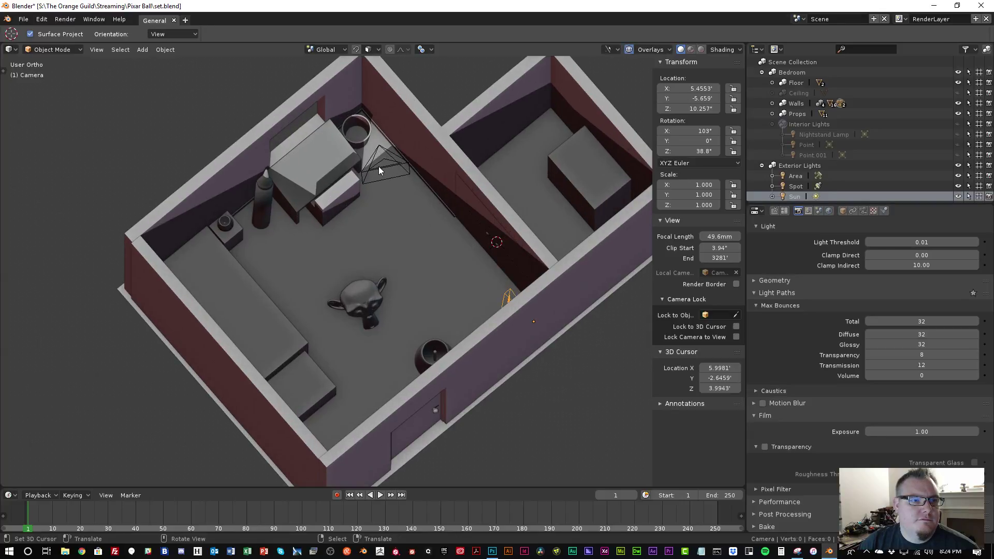
key(shift+d)
click(318, 156)
key(ctrl+KP_0)
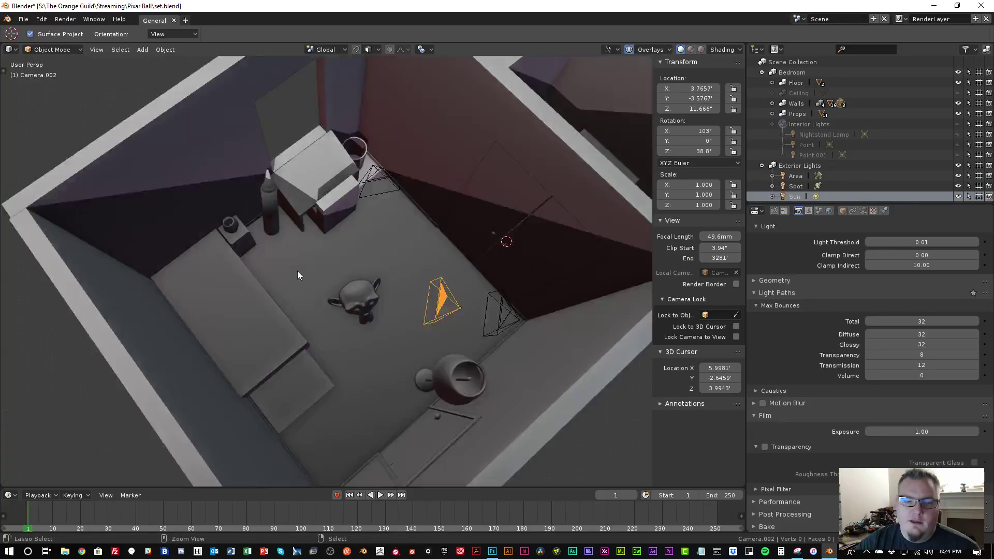
From the top view, move the duplicated camera over the bed and rotate it 123° to point across the room
middle_drag(343, 263, 516, 381)
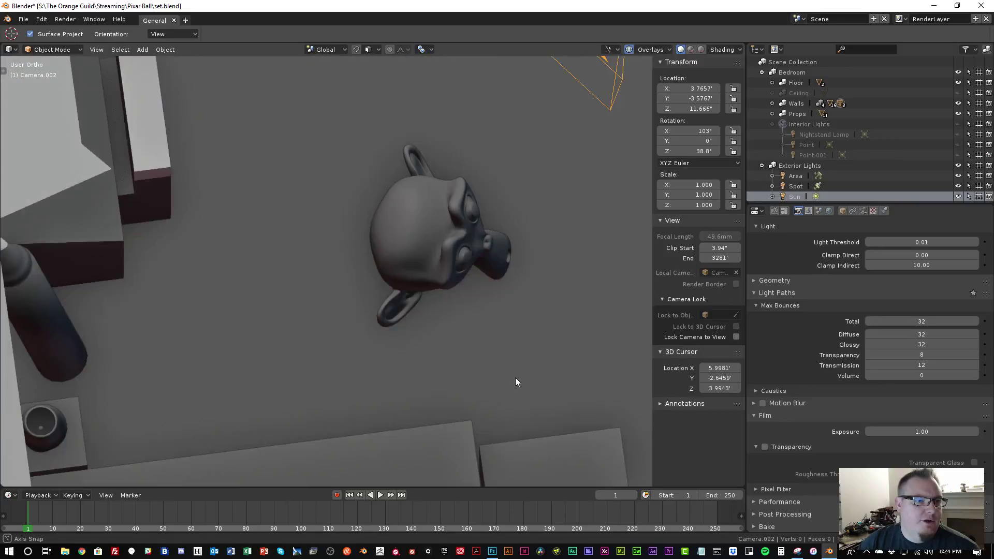
key(KP_7)
key(g)
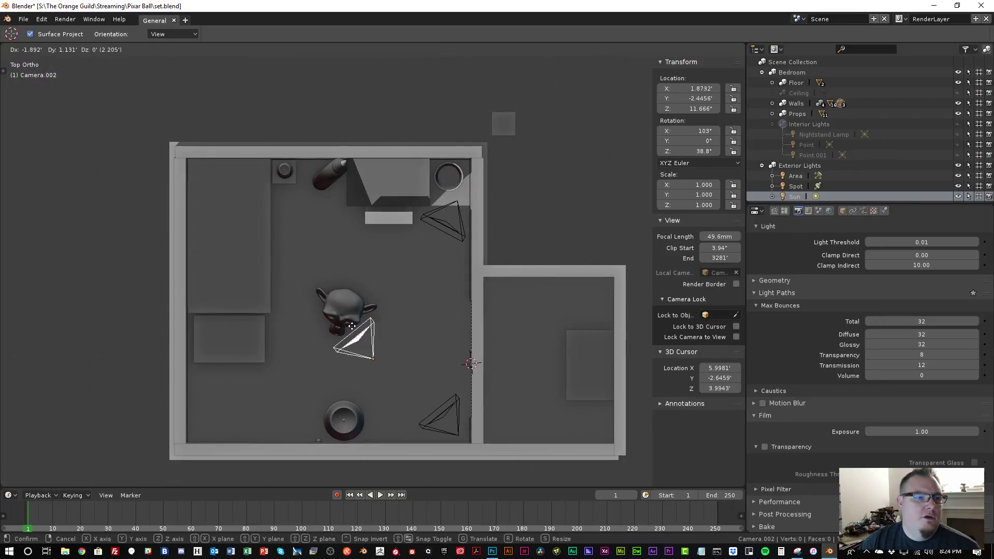
click(295, 149)
key(r)
click(200, 374)
key(g)
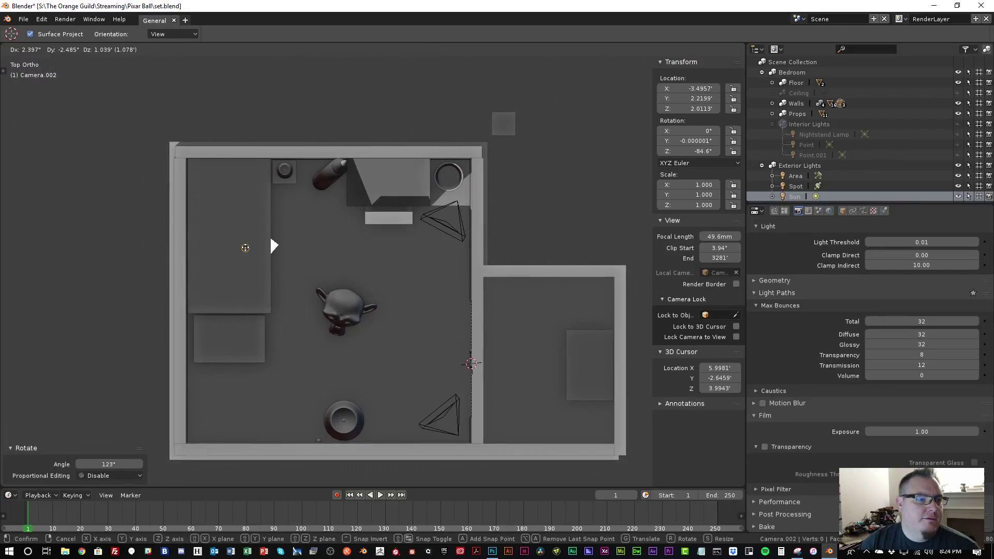
click(240, 253)
key(g)
key(z)
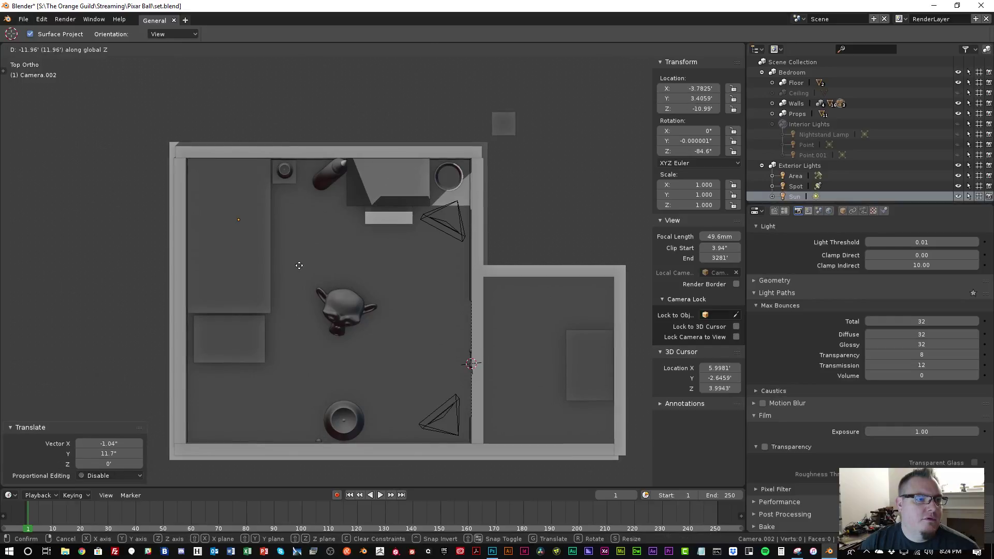
right_click(572, 380)
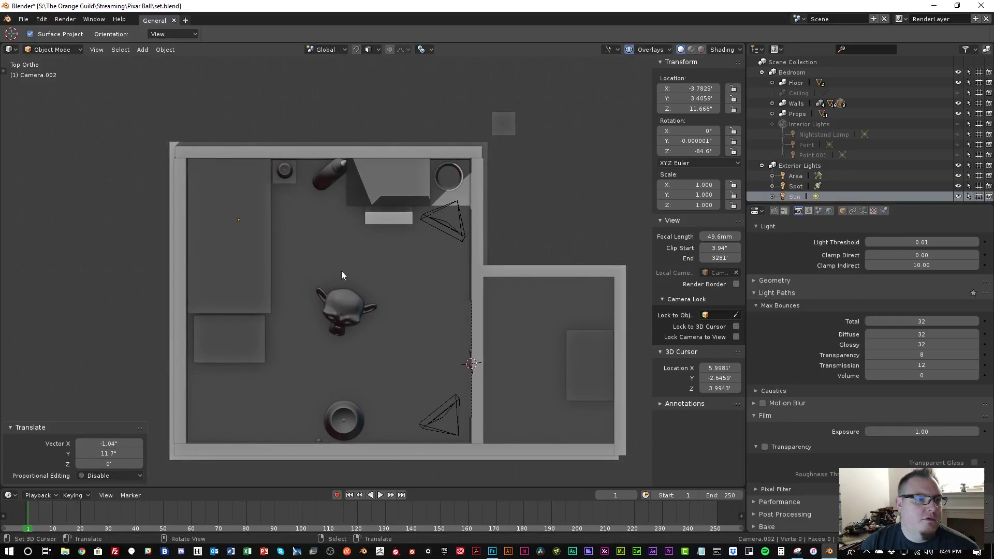
Undo the last camera move, lower the duplicated camera along Z to about 3.59' and look through it
middle_drag(341, 271, 393, 253)
key(ctrl+z)
key(g)
key(z)
click(327, 203)
key(KP_0)
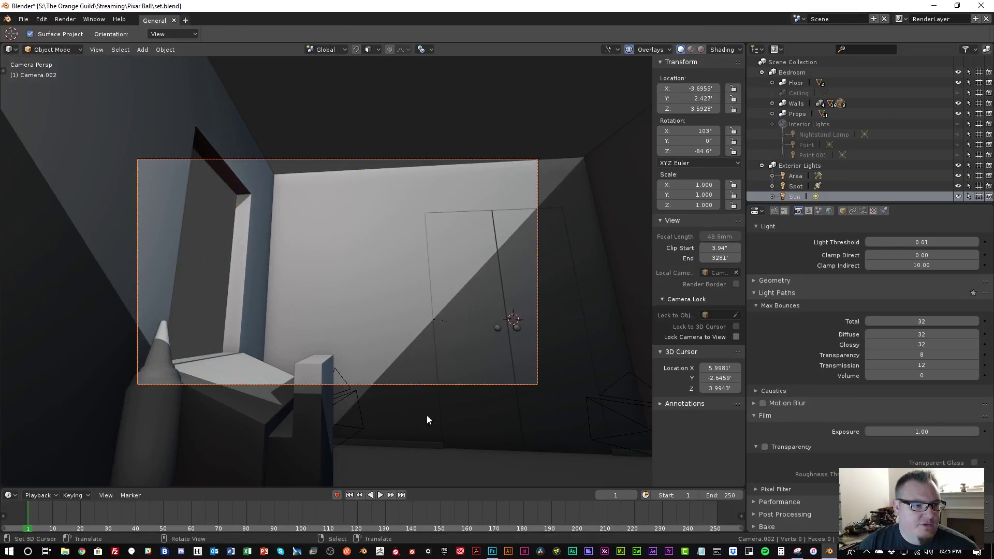
Tilt the camera down 7.42° about its local X axis and turn it 22.5° about global Z towards the window
key(r)
right_click(376, 304)
key(r)
key(x)
click(383, 311)
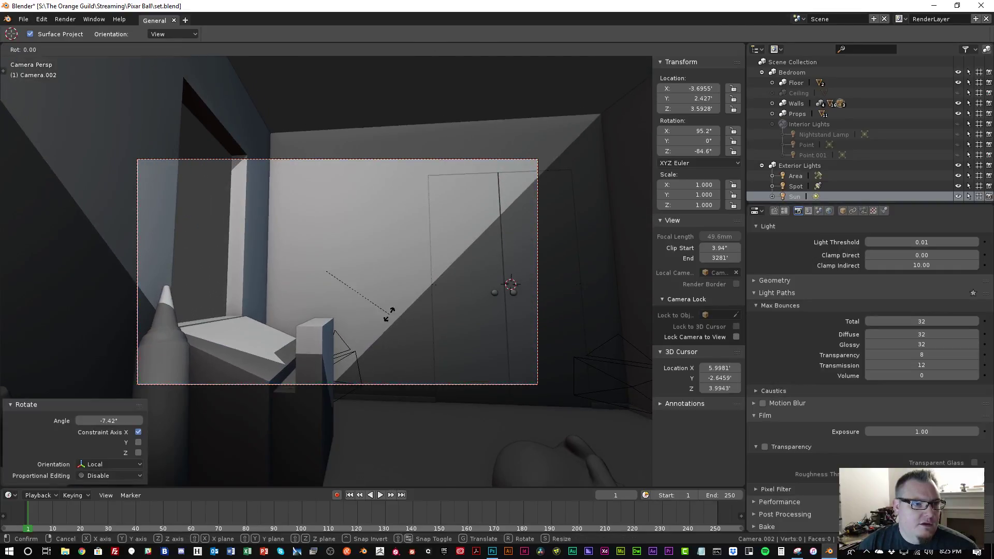
key(r)
key(z)
click(373, 306)
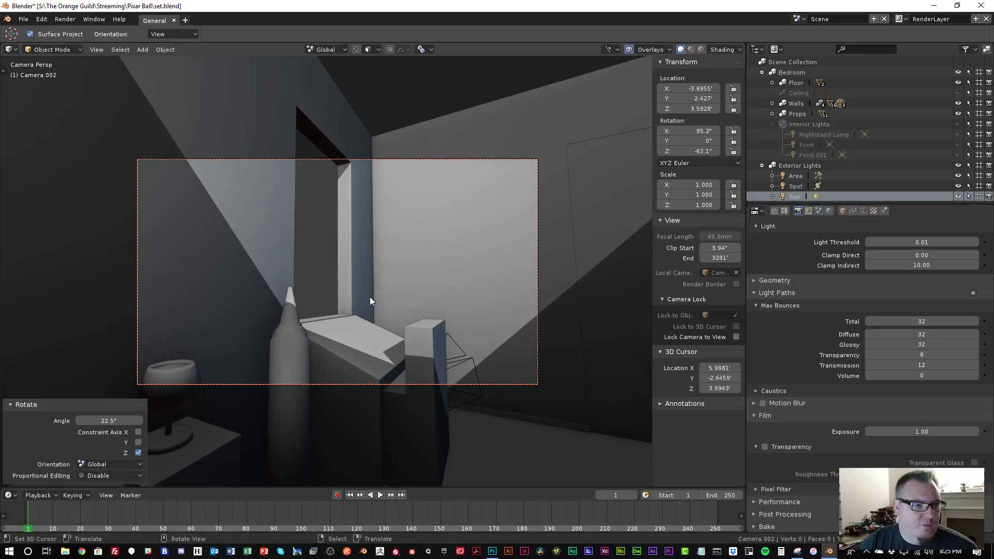
Lower the camera about 11.8" and pull it back about 1.95' along its local Z axis
scroll(376, 266, down, 2)
key(g)
click(373, 277)
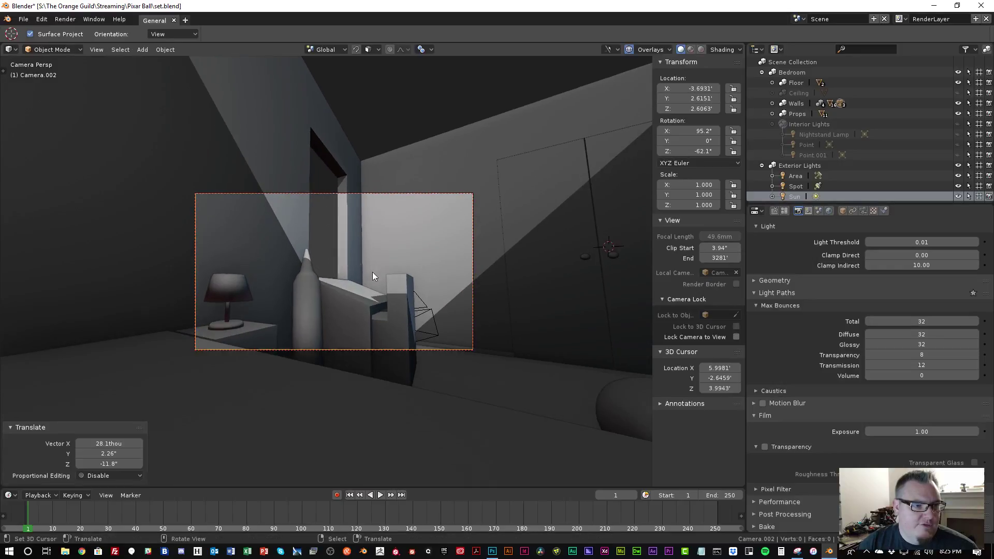
key(g)
key(z)
key(z)
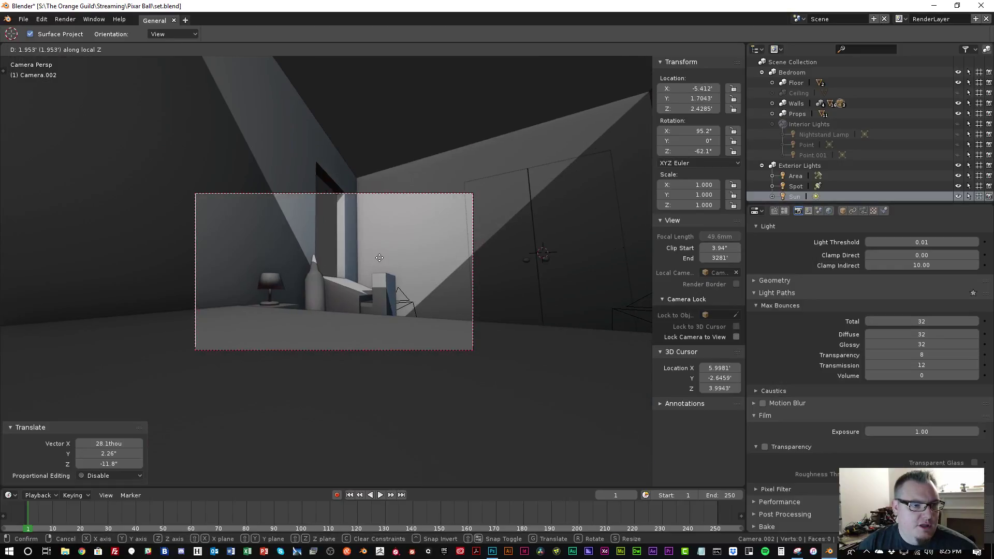
click(358, 272)
Reposition the camera to frame the lamp, crayon and desk, and rotate it -3.41° about global Z
key(g)
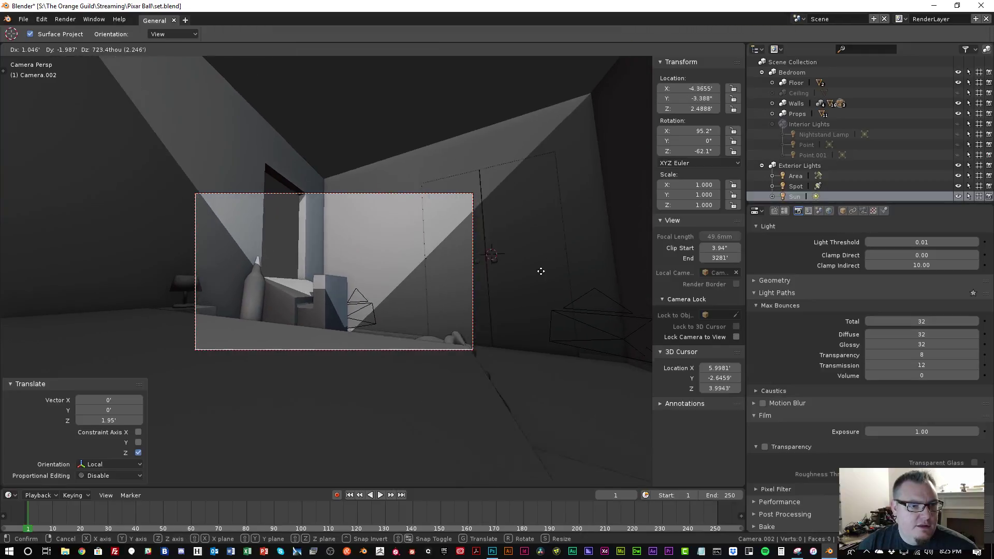
click(468, 250)
key(r)
key(z)
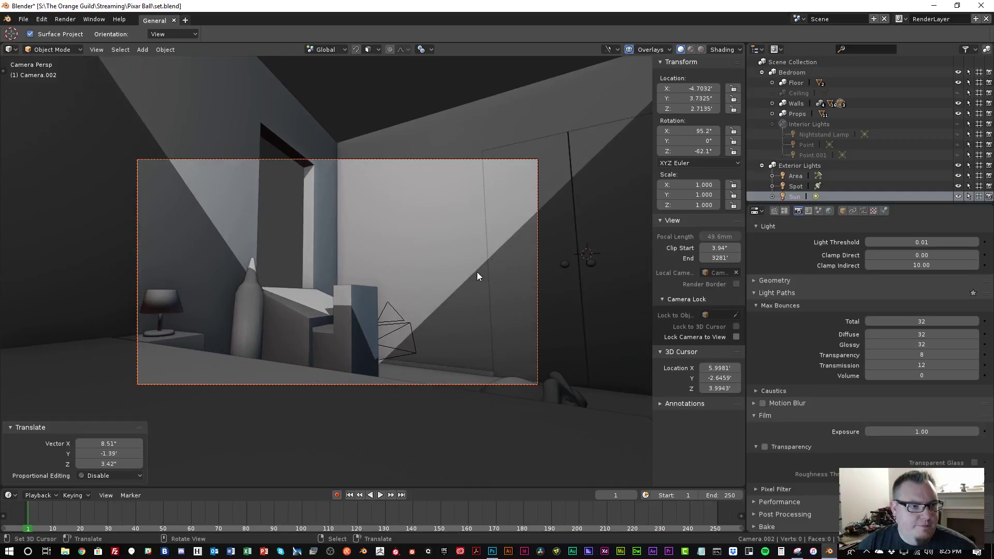
click(485, 323)
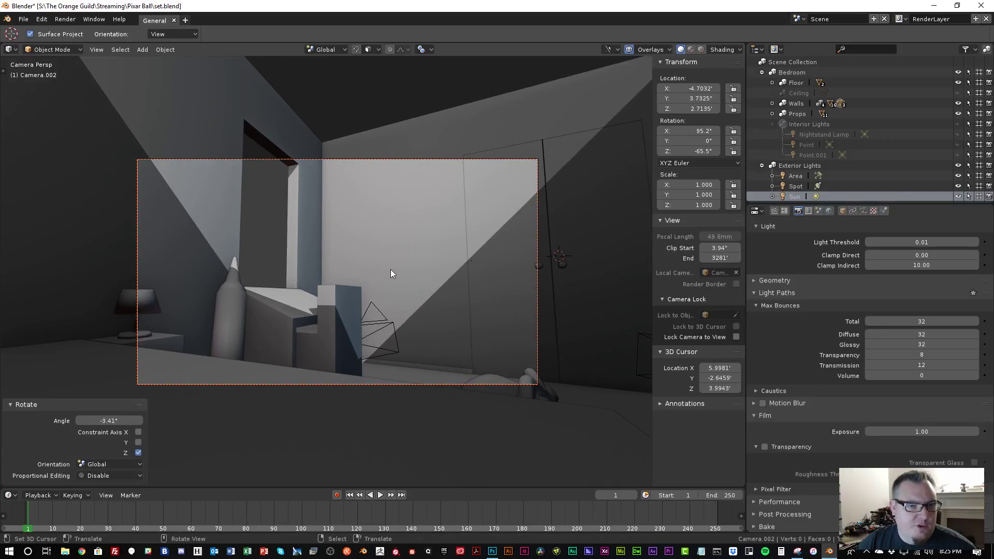
Hide the overlays, last-operation settings and sidebar so the camera frame fills the viewport unobstructed
scroll(438, 264, up, 2)
shift+middle_drag(459, 253, 461, 233)
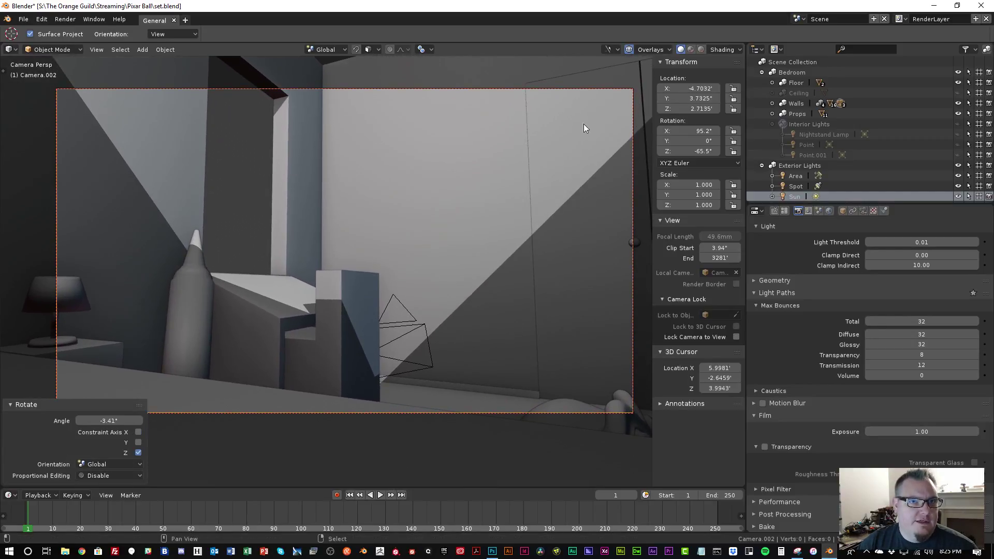
click(627, 51)
shift+middle_drag(514, 157, 517, 136)
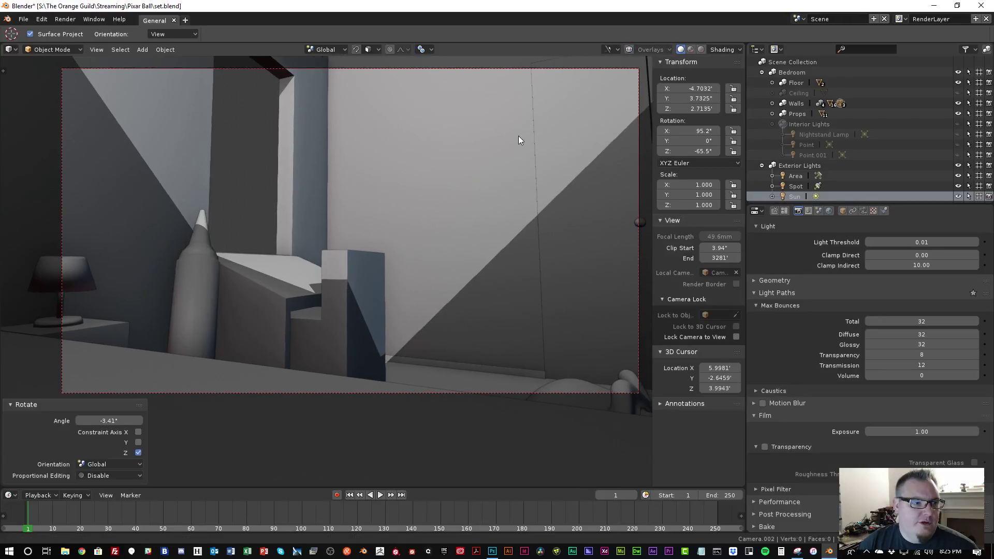
click(138, 405)
shift+middle_drag(308, 244, 306, 275)
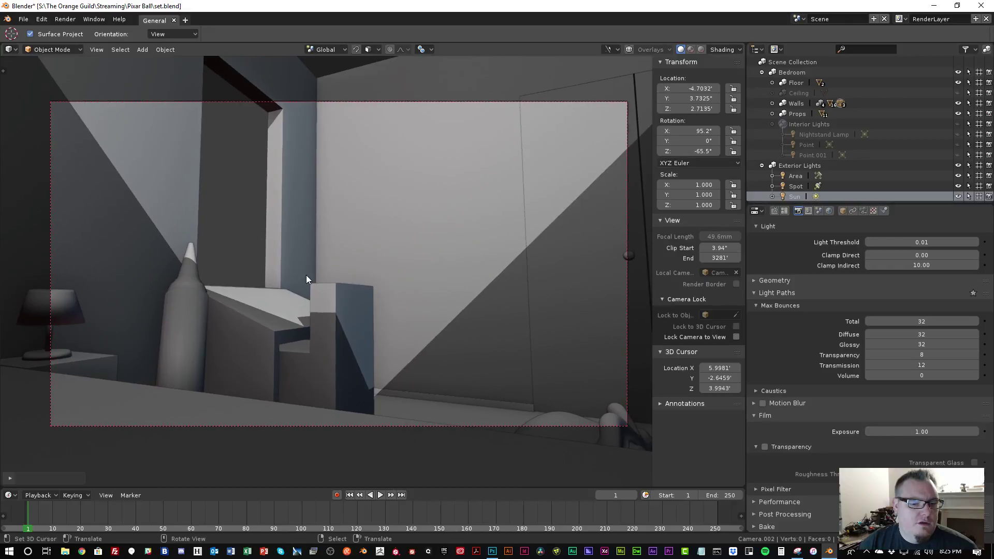
key(n)
shift+middle_drag(518, 247, 510, 250)
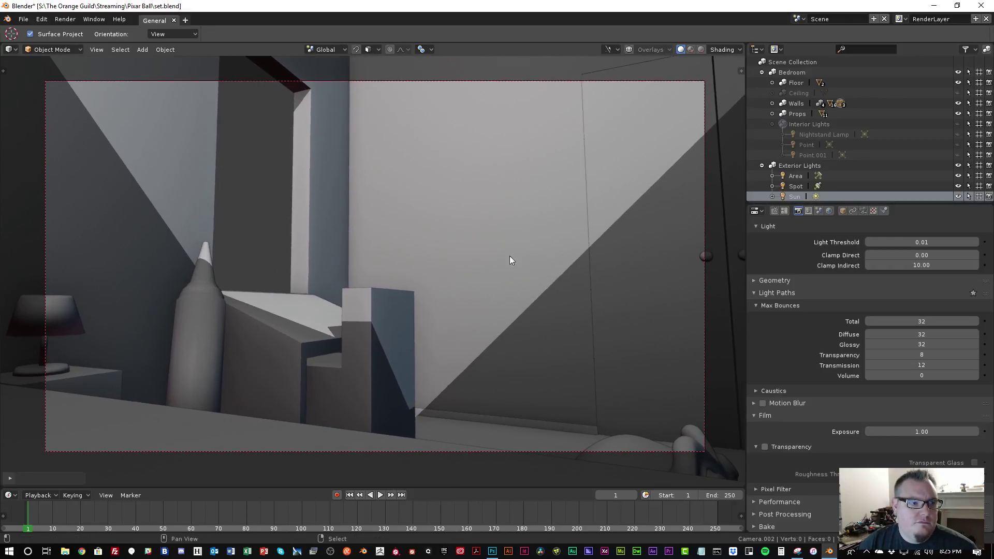
Capture the camera frame with Snipping Tool, copy the snip and switch to the Photoshop storyboards
click(797, 551)
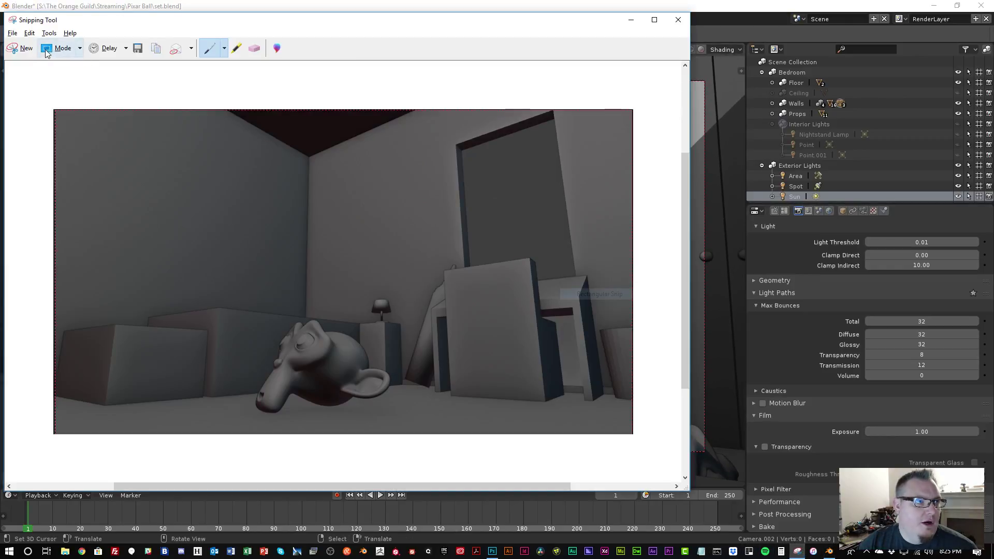
click(24, 48)
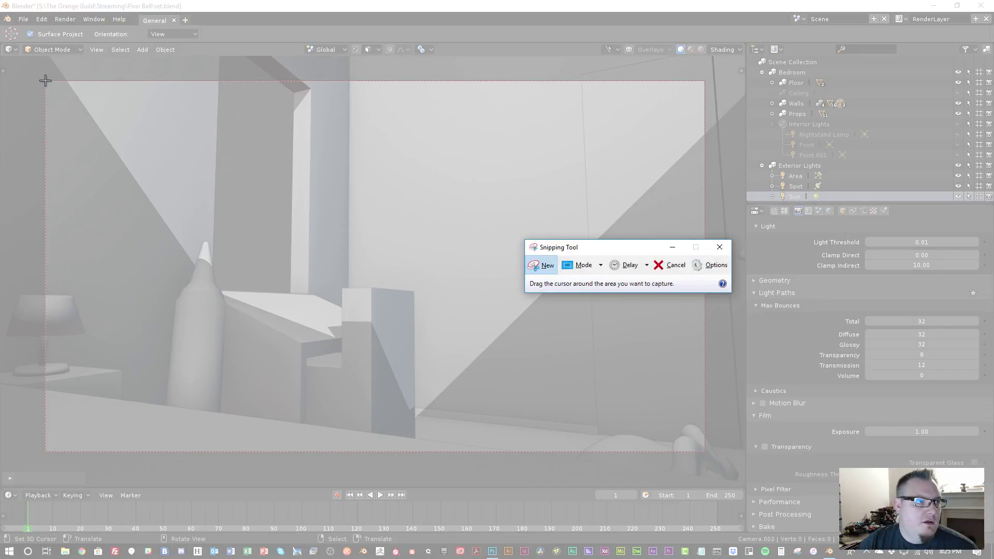
drag(46, 80, 704, 451)
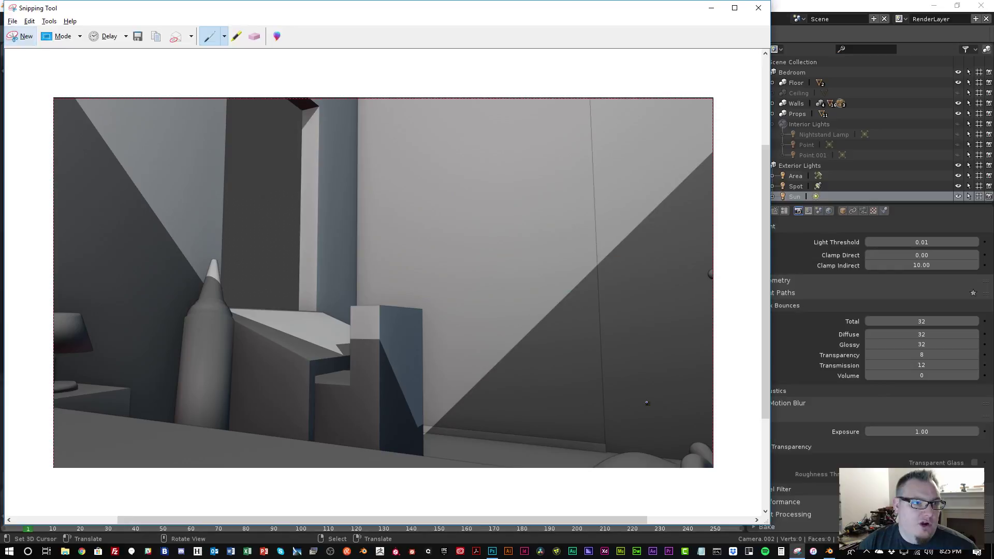
right_click(501, 261)
click(511, 276)
key(alt+Tab)
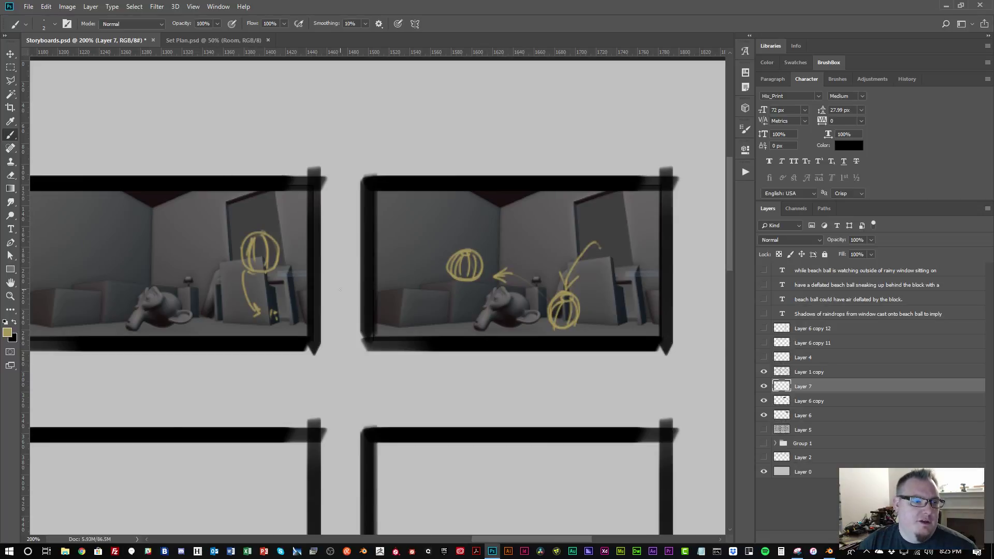
Try pasting the captured view above Layer 7 at the third top-row panel
mouse_move(288, 284)
mouse_down()
mouse_move(584, 236)
mouse_move(710, 269)
mouse_up()
drag(320, 218, 497, 252)
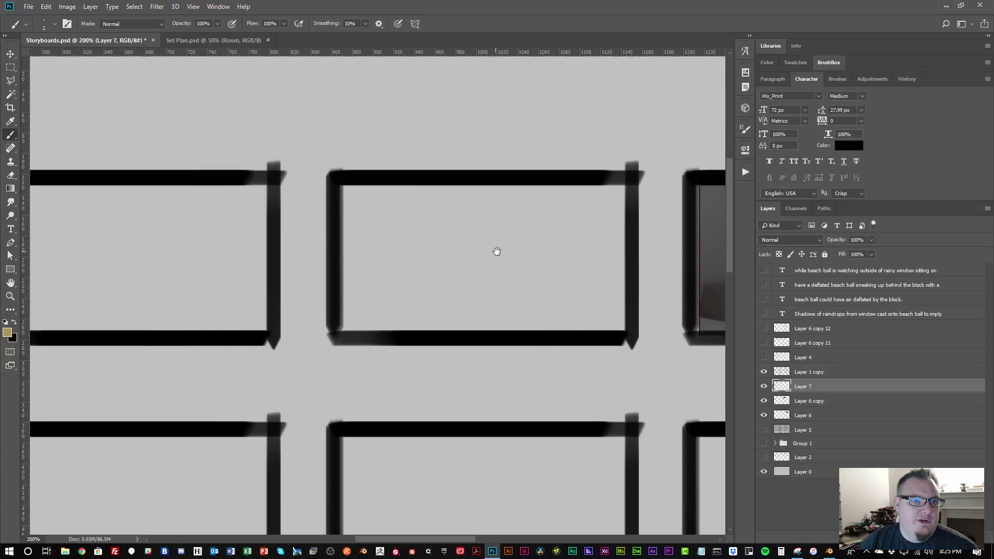
key(ctrl+v)
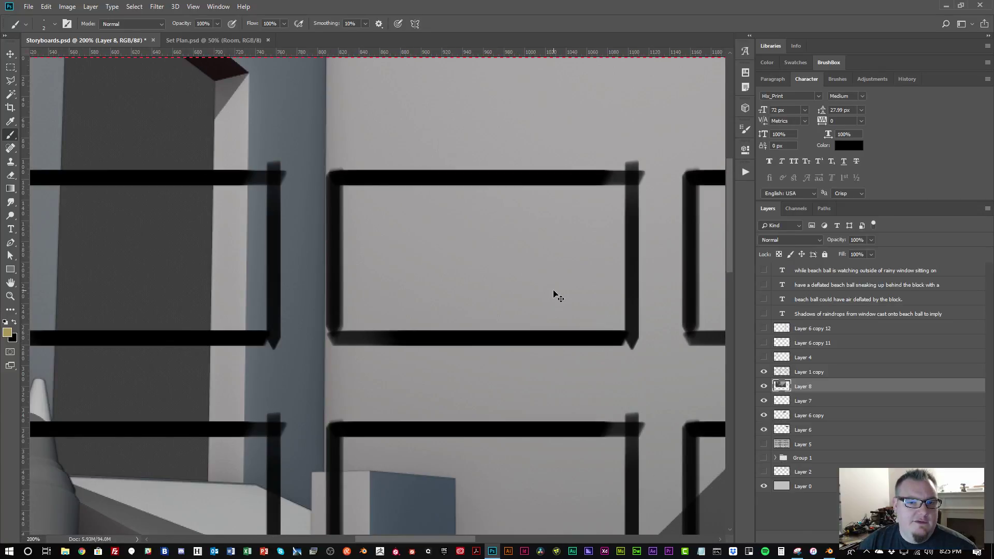
key(ctrl+z)
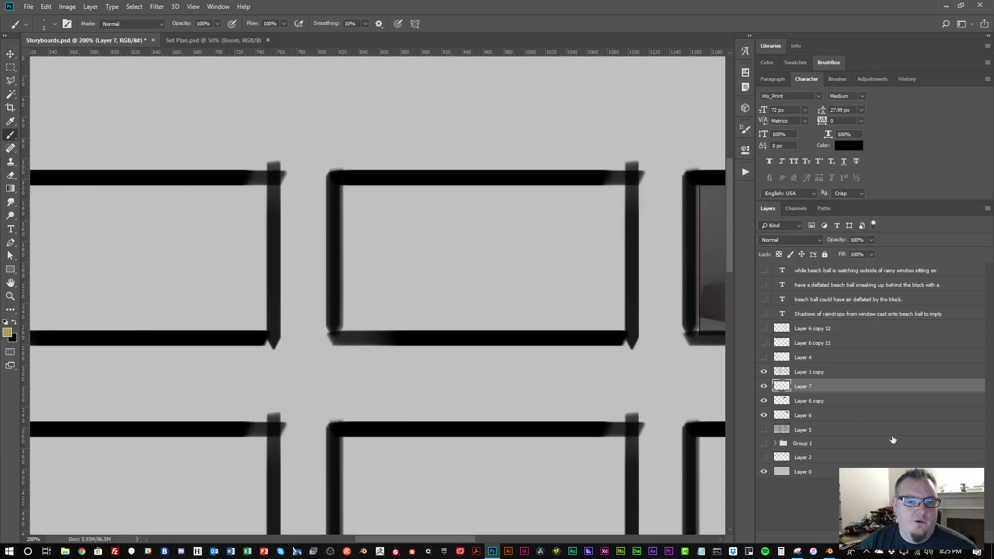
Paste the captured view directly above the Layer 6 copy layer
click(797, 402)
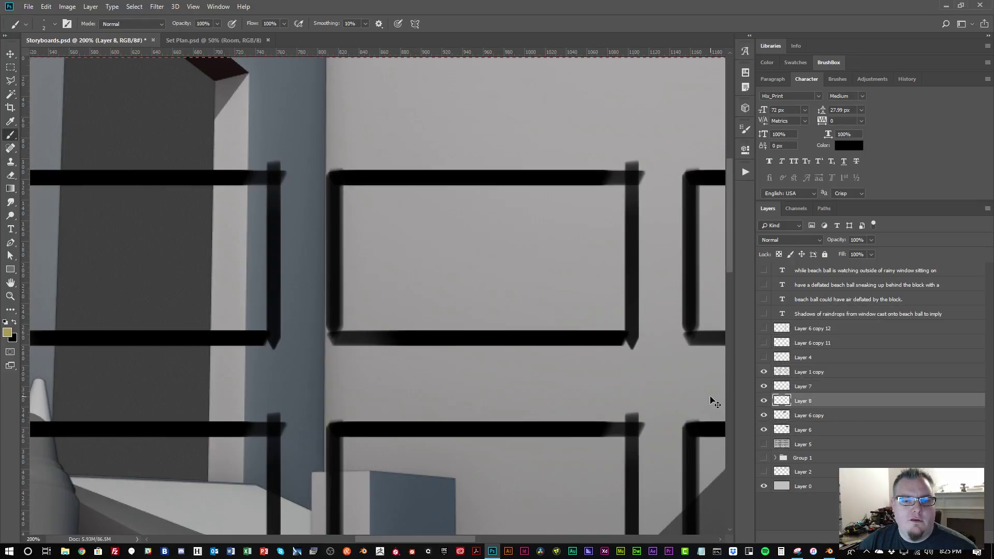
key(ctrl+v)
key(ctrl+minus)
key(ctrl+minus)
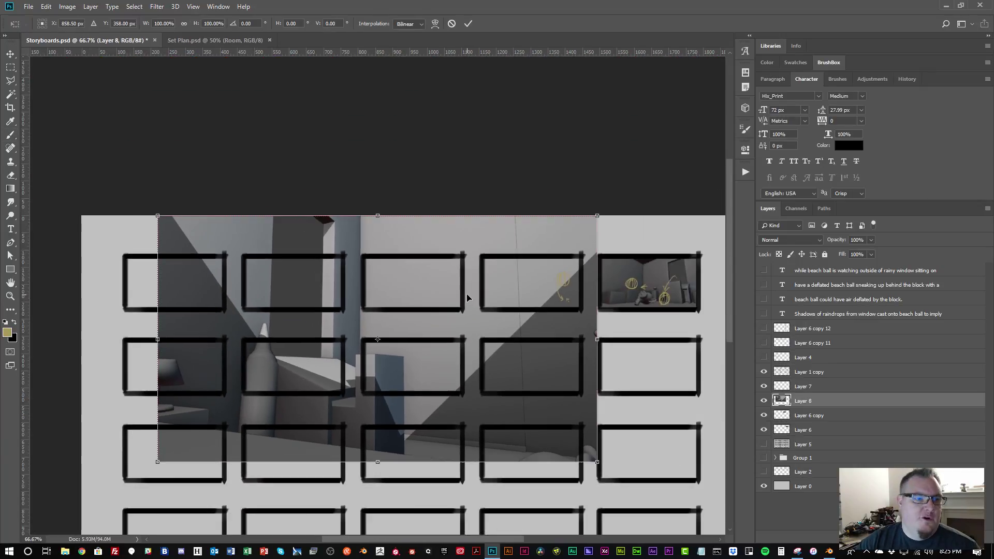
Scale the pasted view to about 22% and fit it inside the third top-row panel
key(ctrl+t)
shift+drag(597, 216, 528, 266)
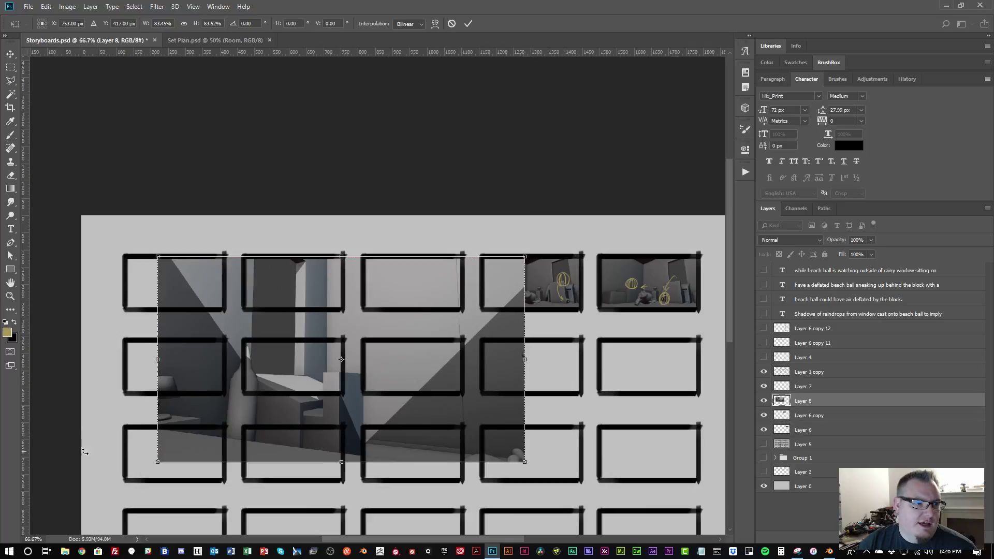
shift+drag(157, 462, 439, 332)
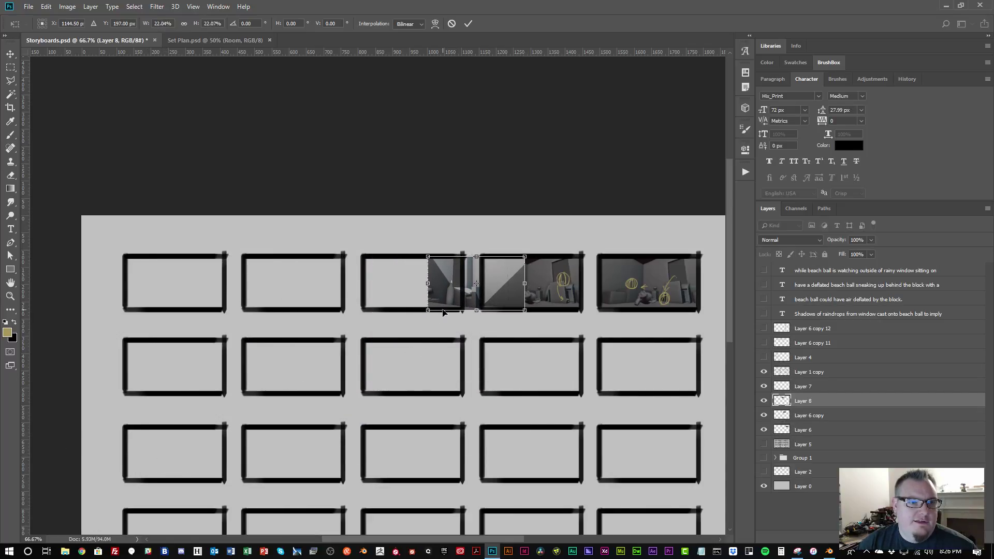
drag(433, 295, 381, 294)
key(Return)
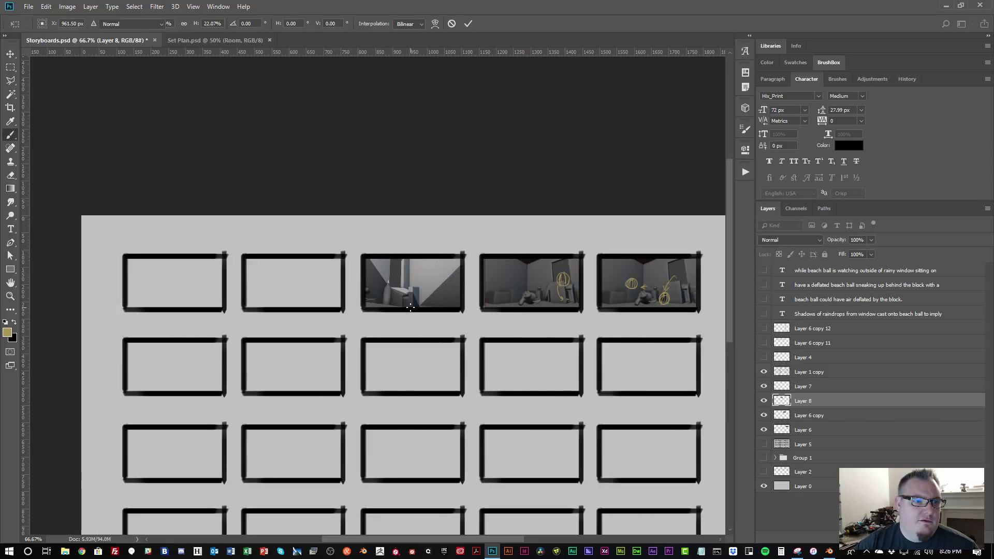
Make Layer 7 the active layer and toggle its visibility off and on to check its sketches
key(ctrl+plus)
key(ctrl+plus)
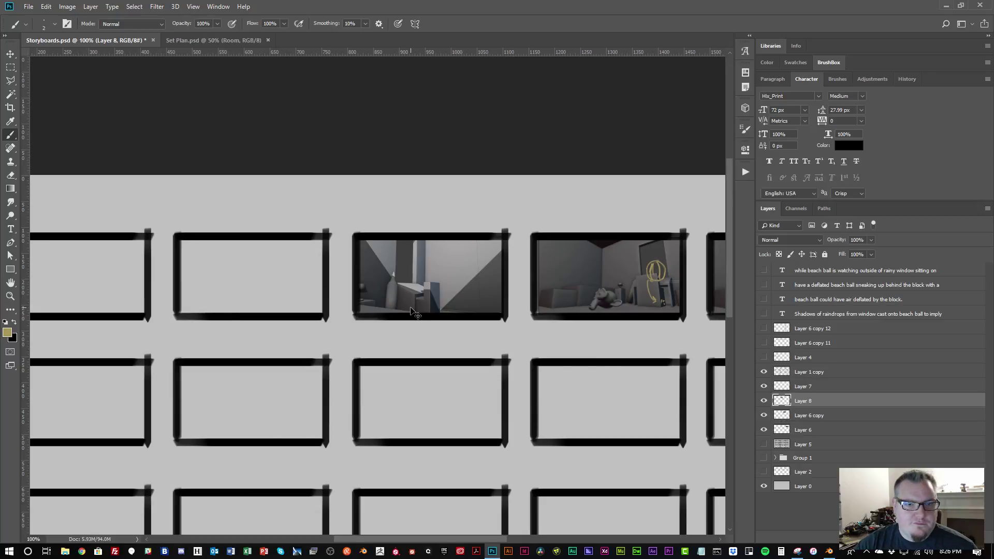
key(ctrl+plus)
drag(551, 283, 370, 269)
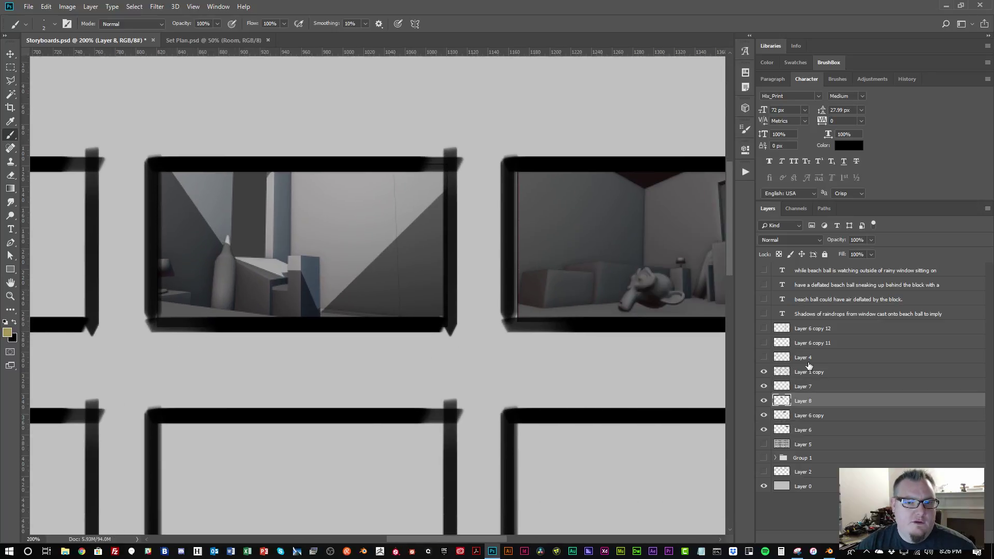
click(809, 390)
click(763, 388)
click(764, 388)
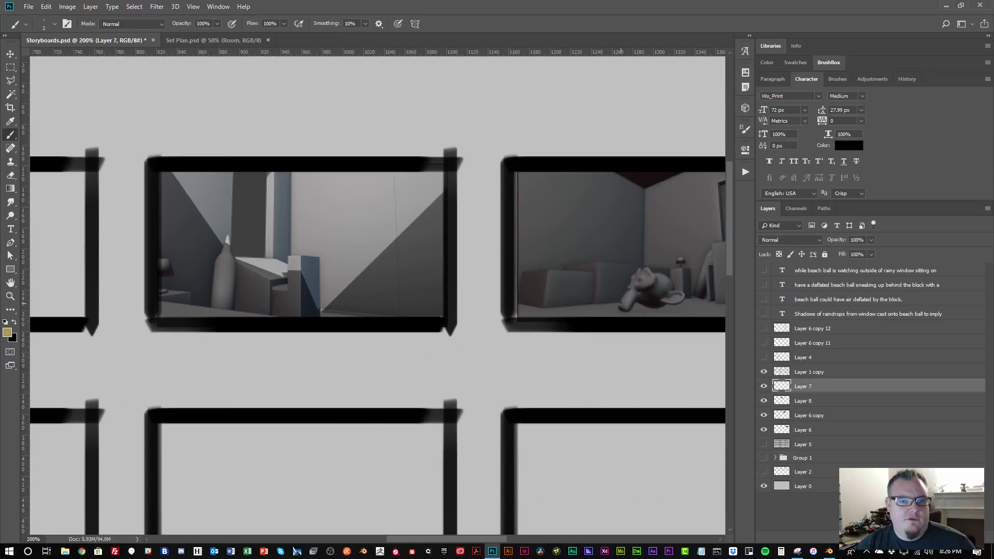
Hide and show Layer 7 to compare the fourth top-row panel with and without its sketches
drag(602, 303, 452, 292)
click(764, 386)
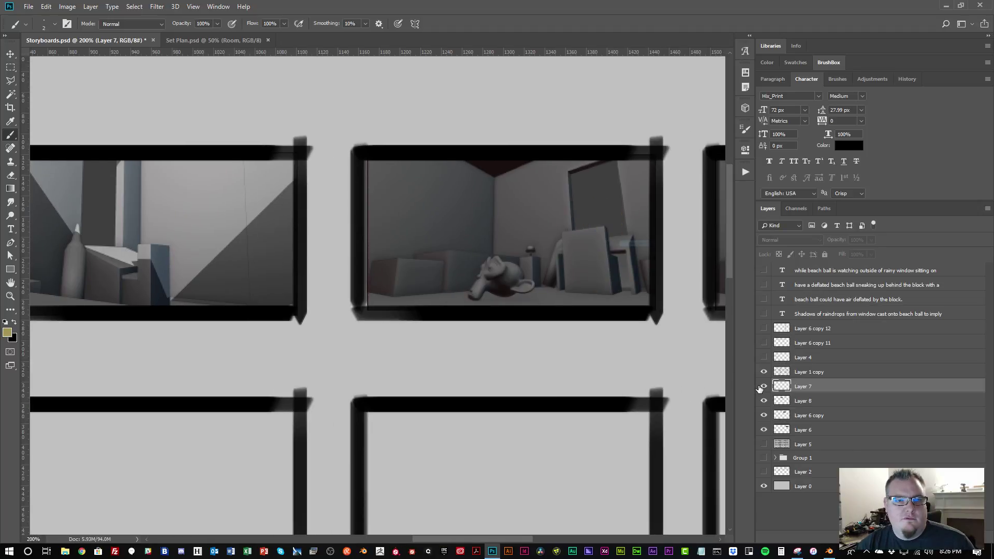
click(764, 386)
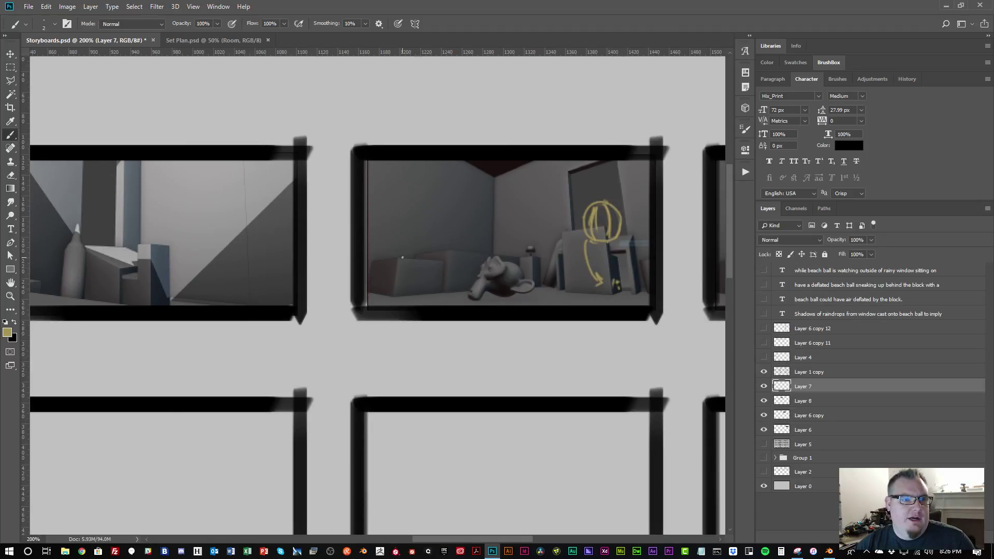
Sketch the beach ball's yellow curves in the third top-row panel's lower left corner, adding an arrow and short marks up at the window
drag(362, 242, 572, 259)
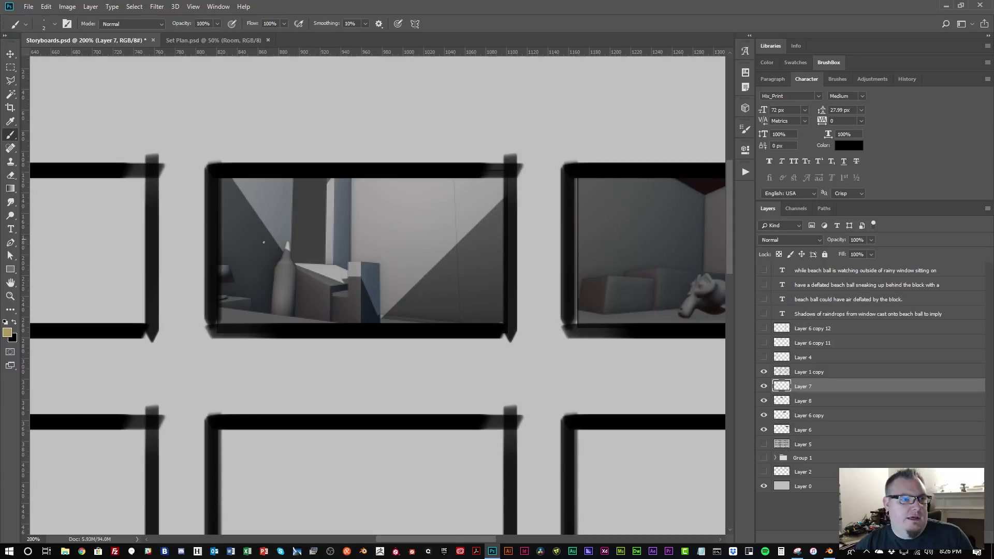
mouse_move(221, 247)
mouse_down()
mouse_move(277, 261)
mouse_move(296, 322)
mouse_move(283, 287)
mouse_move(228, 246)
mouse_move(249, 325)
mouse_move(263, 323)
mouse_up()
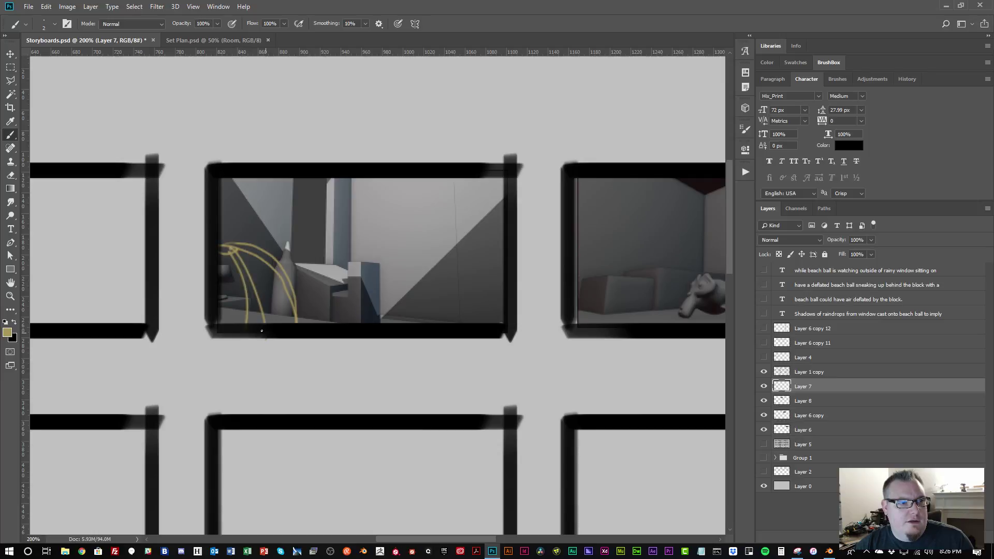
mouse_move(222, 245)
mouse_down()
mouse_move(250, 252)
mouse_move(302, 322)
mouse_up()
drag(287, 280, 303, 333)
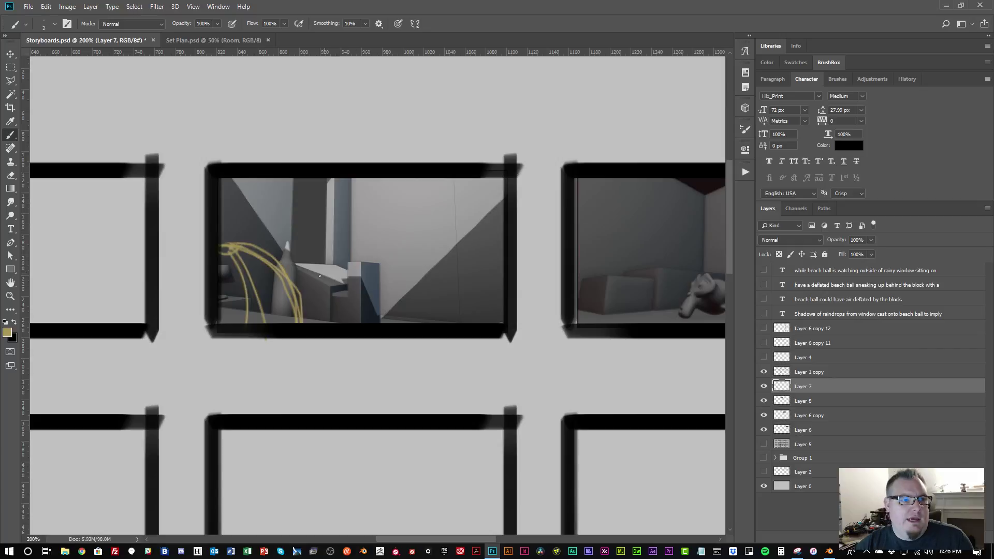
drag(293, 270, 301, 248)
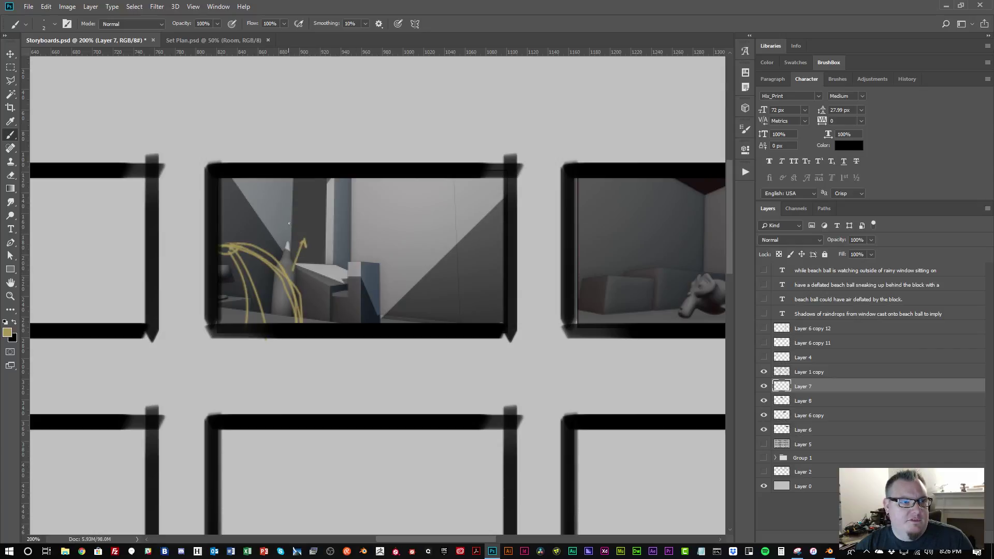
mouse_move(293, 215)
mouse_down()
mouse_move(326, 216)
mouse_move(318, 251)
mouse_move(303, 228)
mouse_up()
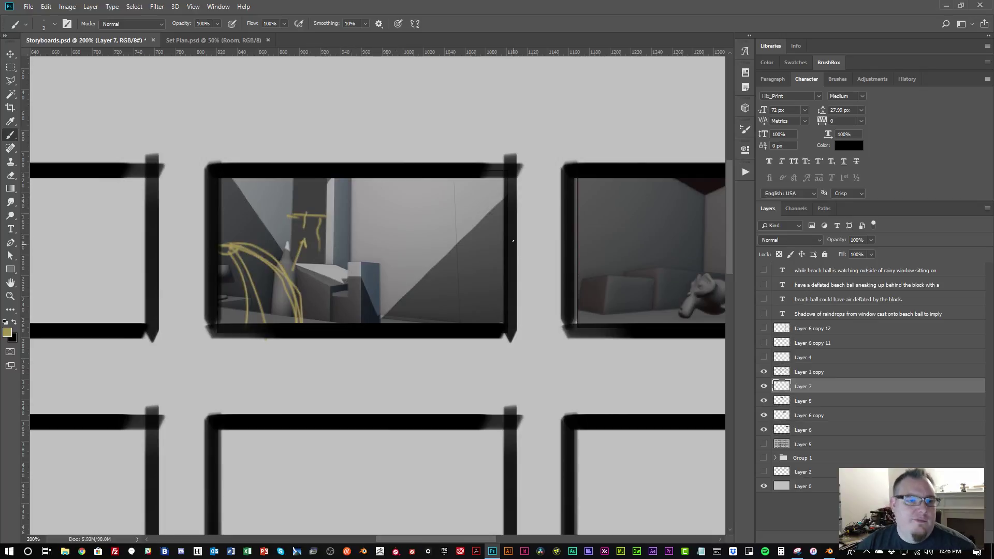
Review the sketched top-row panels and the whole storyboard sheet
drag(513, 241, 315, 240)
drag(408, 248, 328, 250)
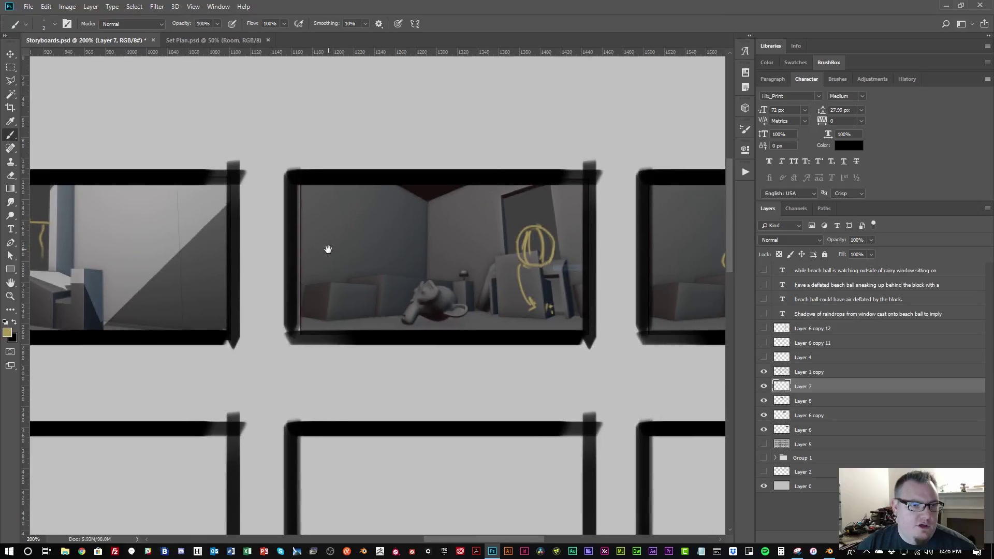
key(ctrl+minus)
key(ctrl+minus)
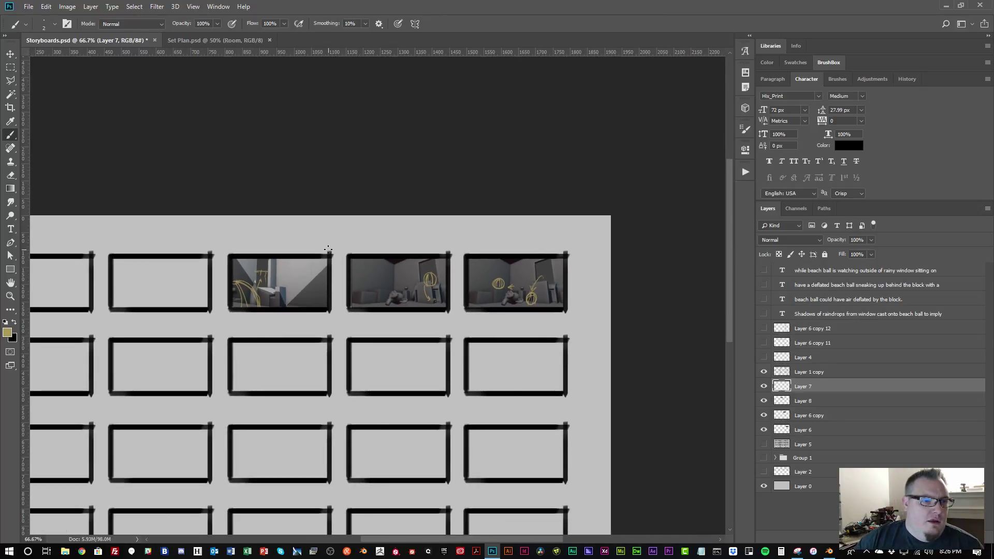
drag(403, 342, 458, 222)
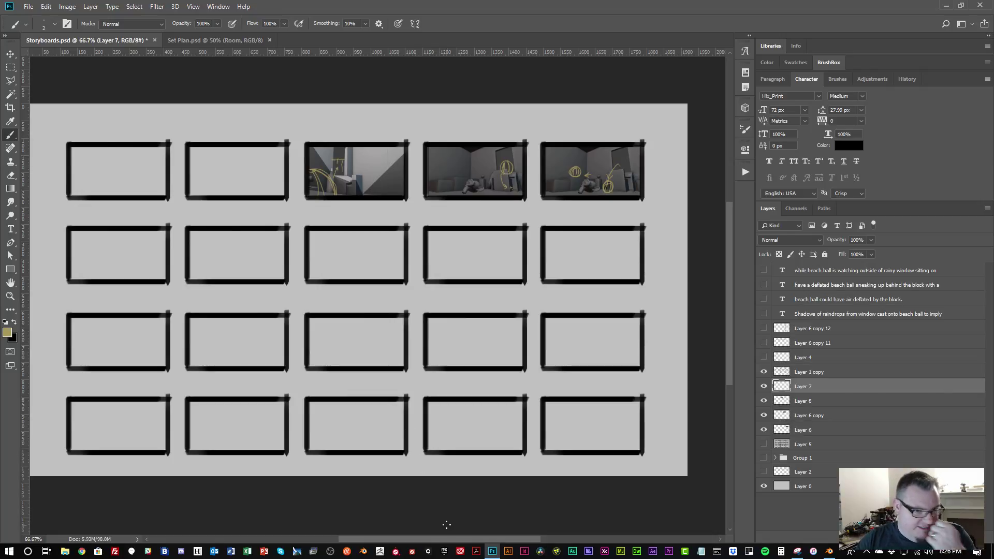
Switch to Blender and examine the bedroom set's overall layout from above and from several sides
click(830, 550)
middle_drag(448, 246, 411, 298)
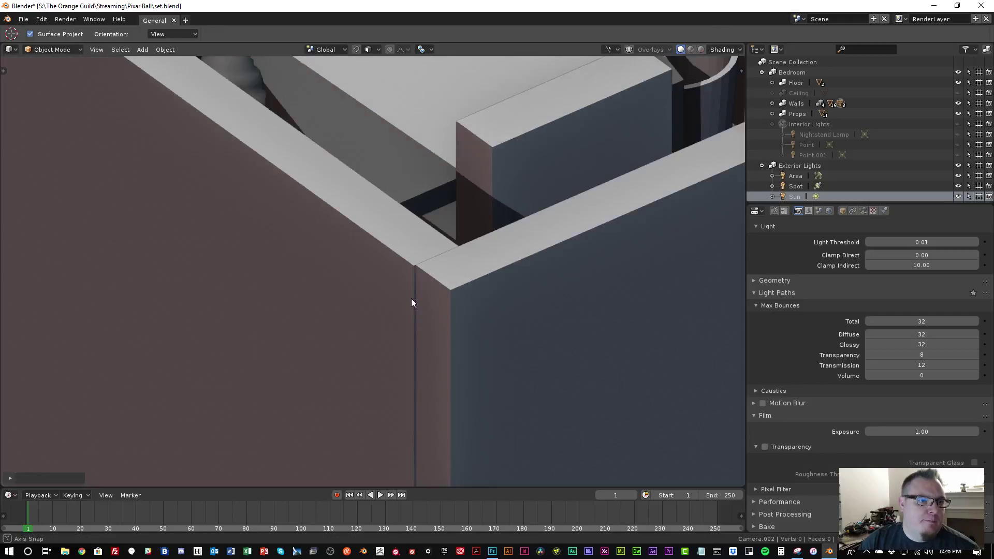
scroll(446, 201, down, 8)
middle_drag(445, 201, 373, 271)
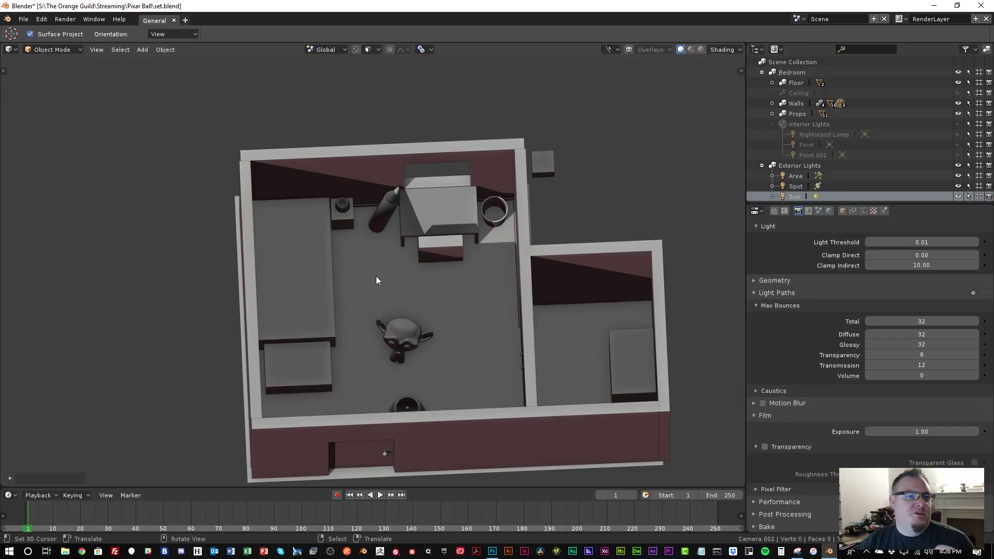
middle_drag(376, 275, 444, 249)
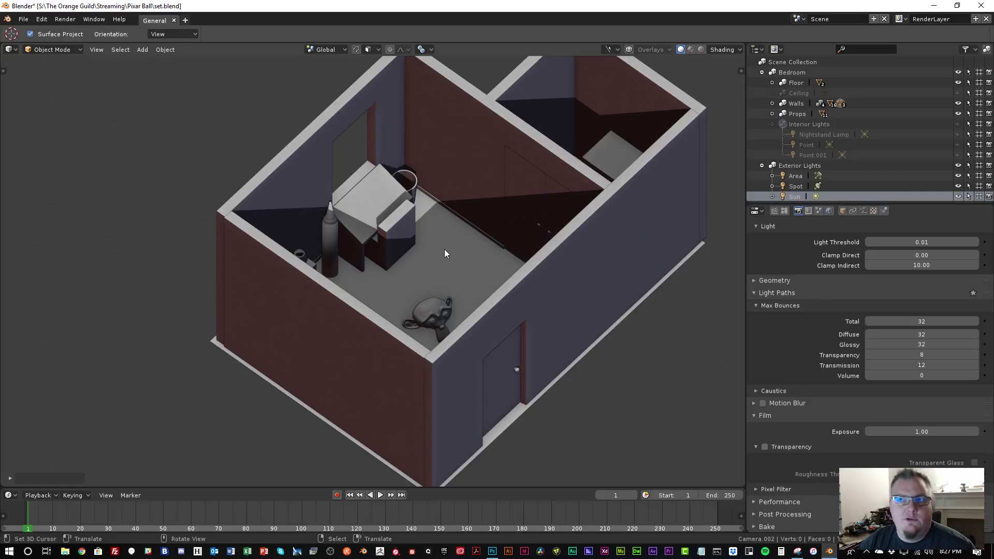
middle_drag(445, 254, 562, 272)
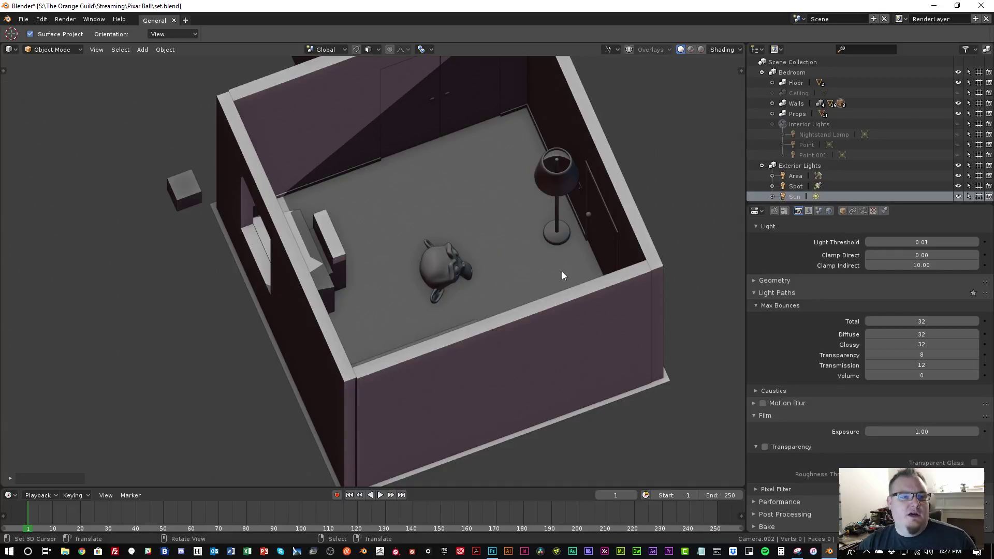
middle_drag(449, 213, 383, 226)
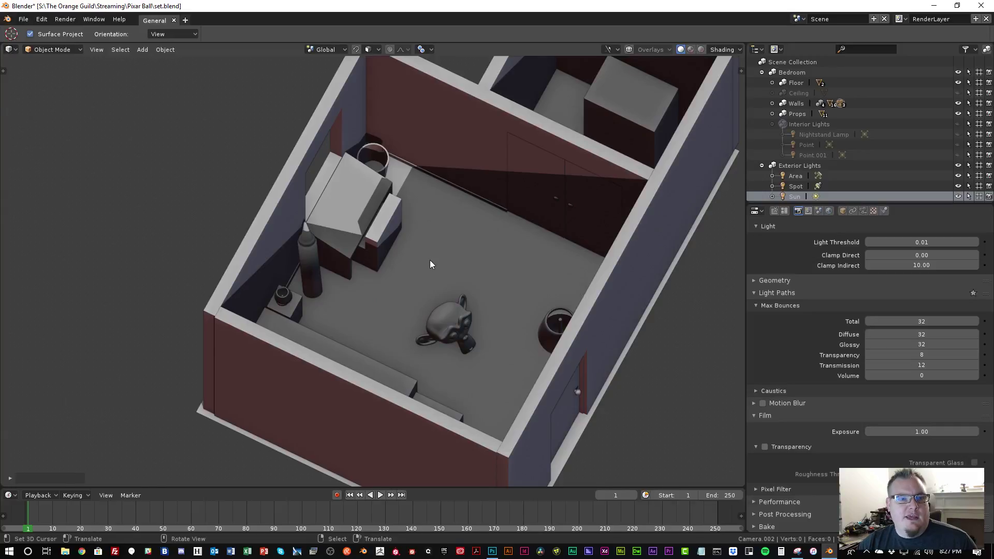
middle_drag(430, 260, 526, 203)
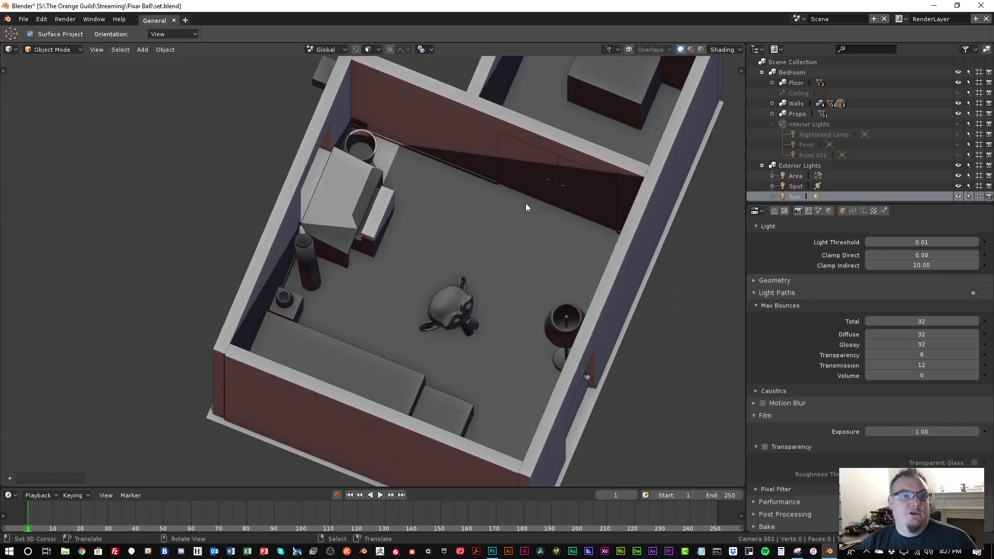
Try rotating one of the closet doors open into the bedroom
right_click(534, 190)
key(r)
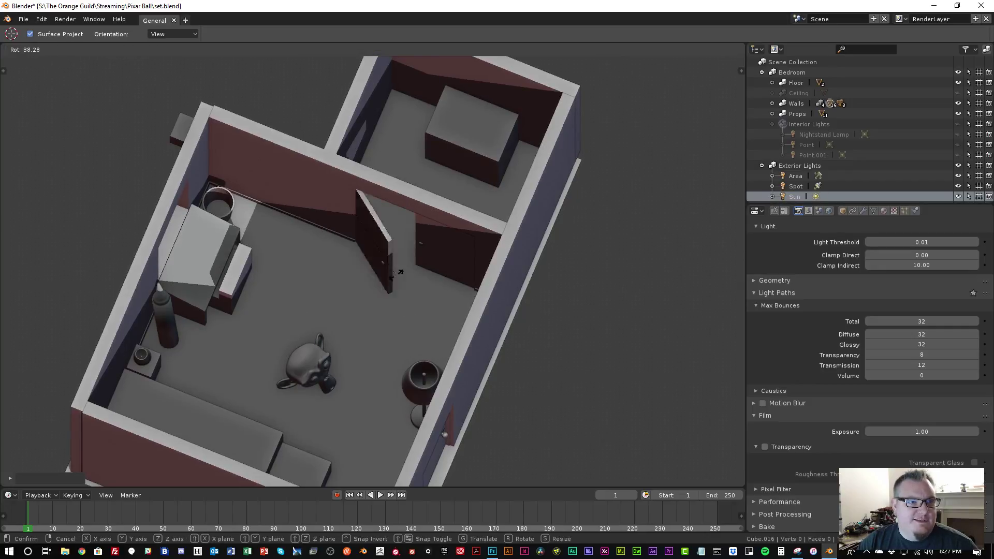
key(Escape)
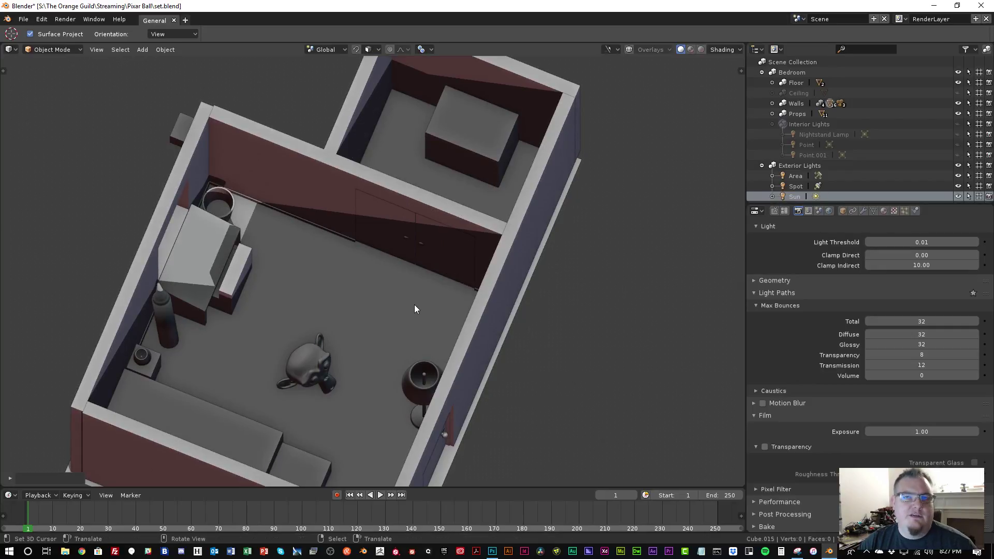
Examine the closet doors, floor lamp, entrance door and open floor space of the bedroom from several angles
middle_drag(428, 186, 553, 243)
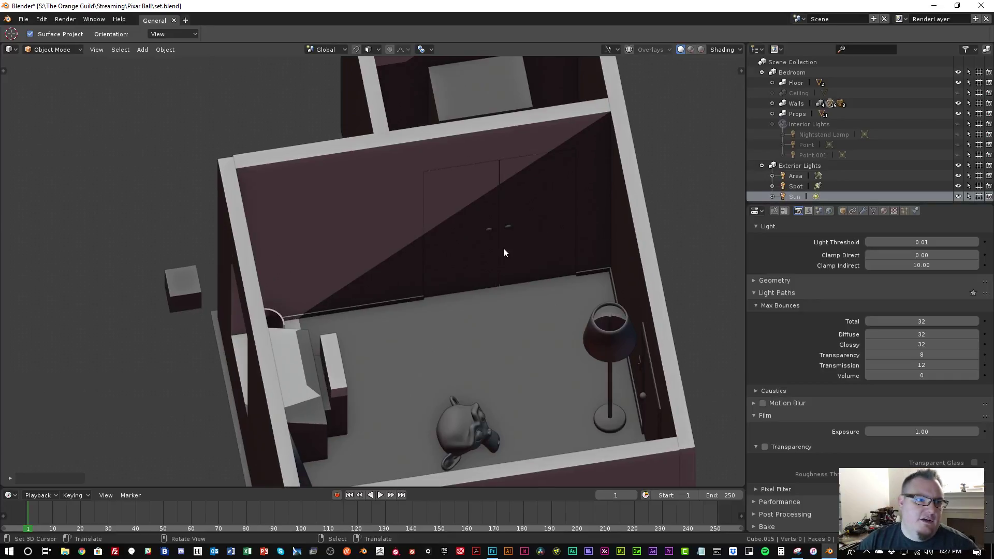
scroll(508, 248, up, 2)
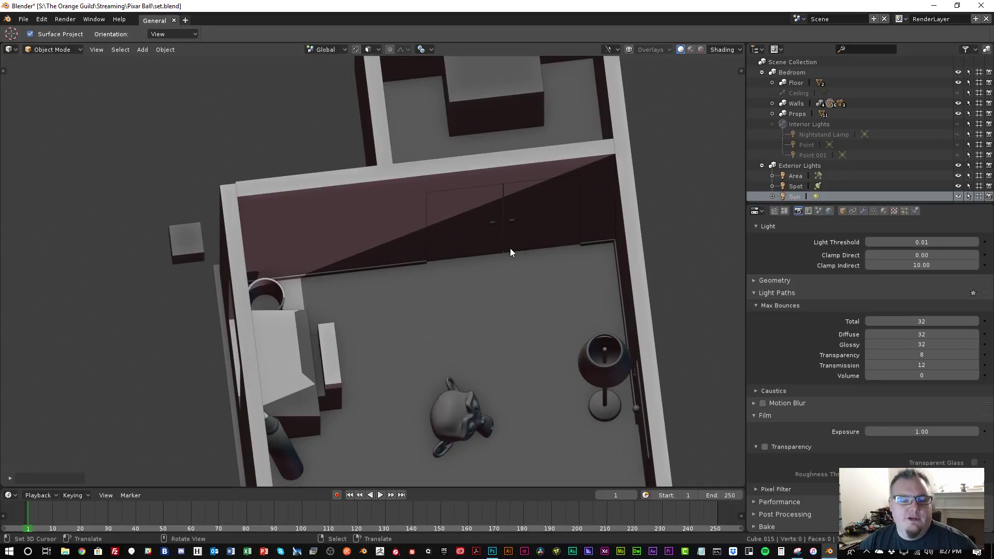
mouse_move(479, 226)
middle_down()
mouse_move(506, 213)
mouse_move(492, 218)
middle_up()
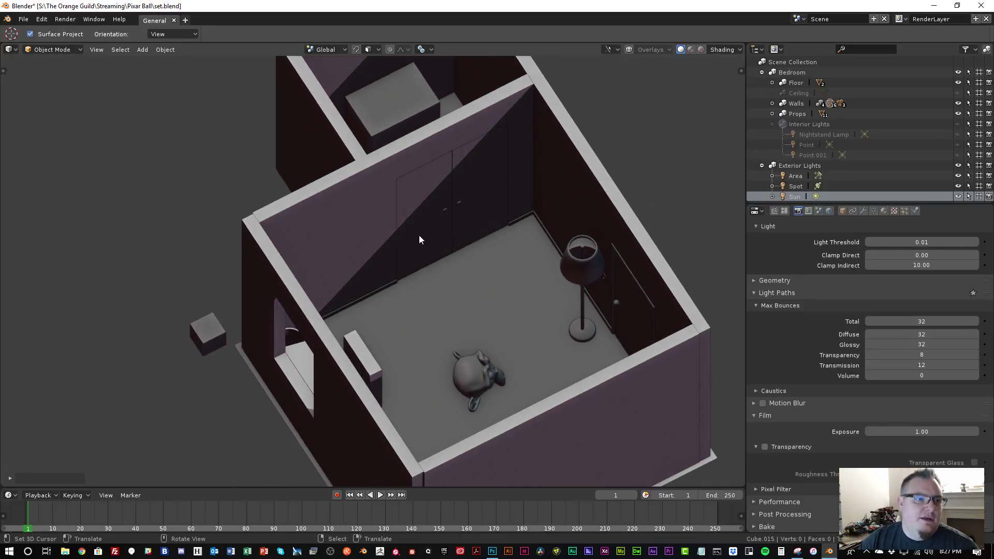
middle_drag(434, 230, 466, 224)
scroll(419, 263, up, 2)
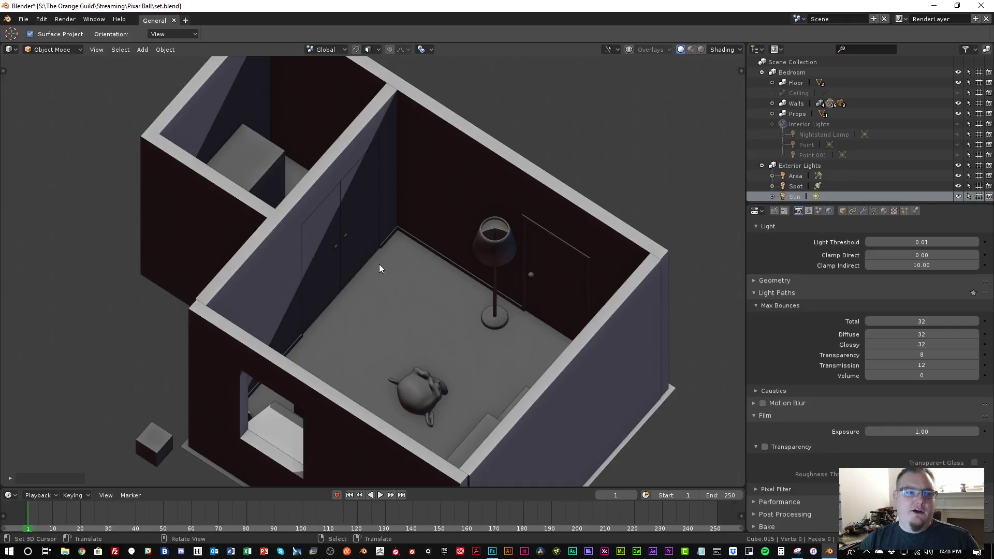
middle_drag(460, 336, 532, 305)
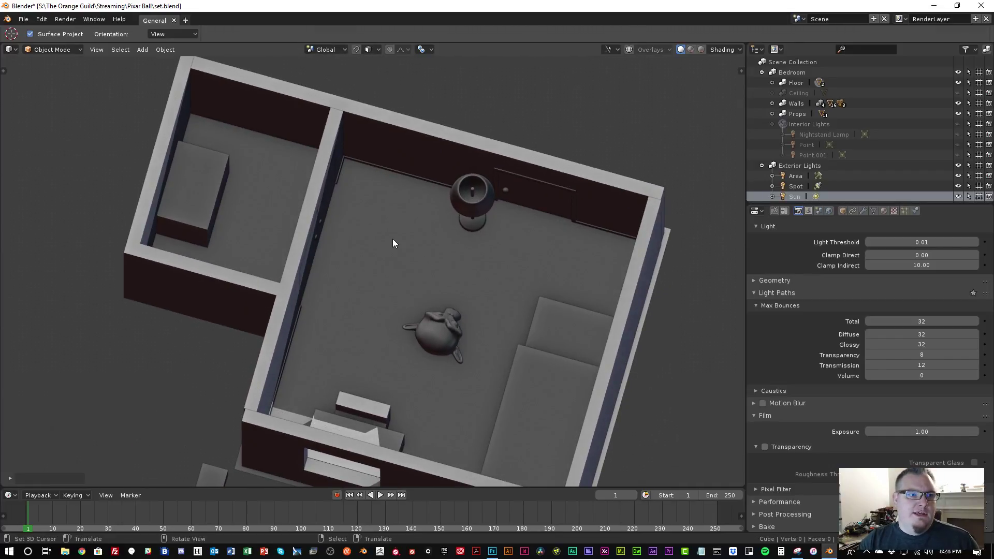
middle_drag(399, 266, 384, 250)
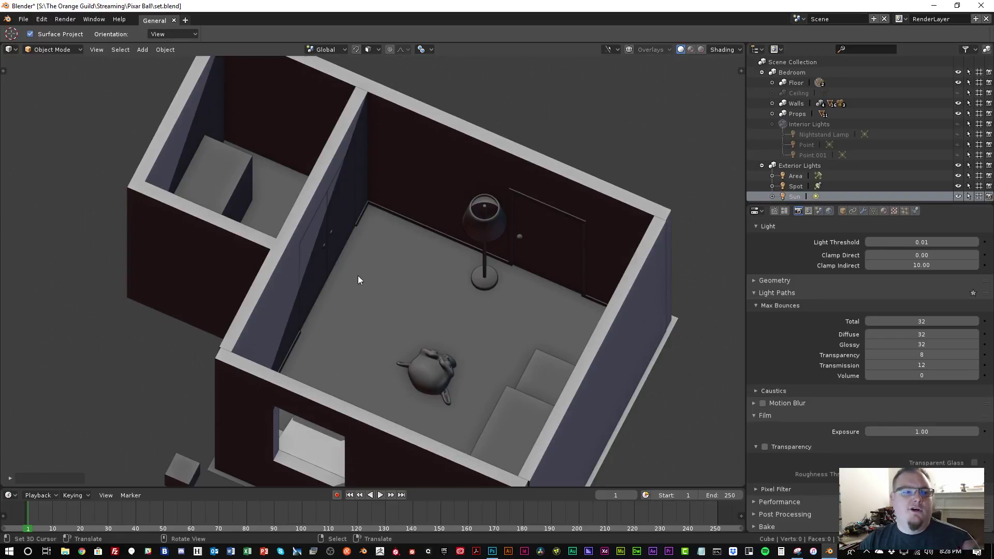
middle_drag(358, 279, 367, 285)
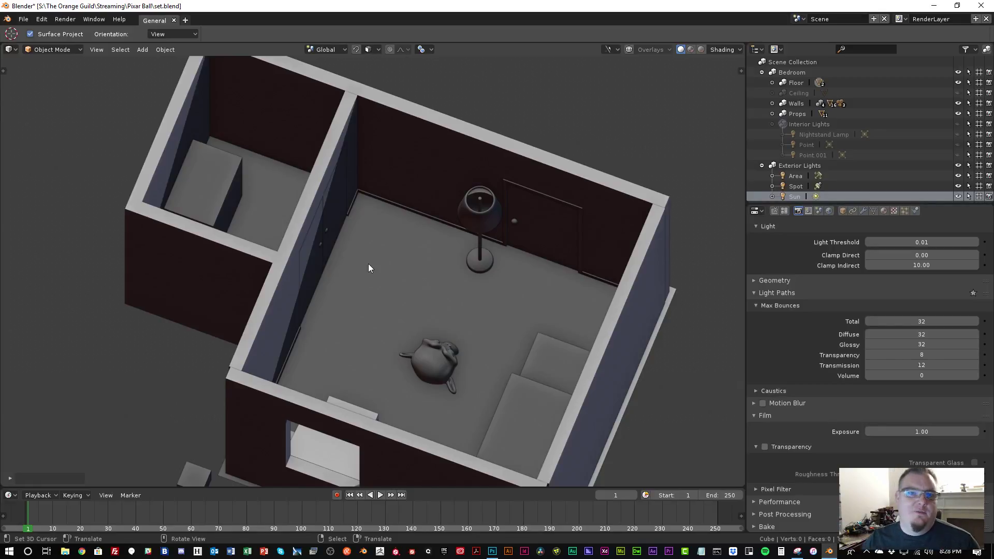
middle_drag(375, 275, 488, 212)
scroll(317, 262, up, 5)
scroll(393, 235, down, 3)
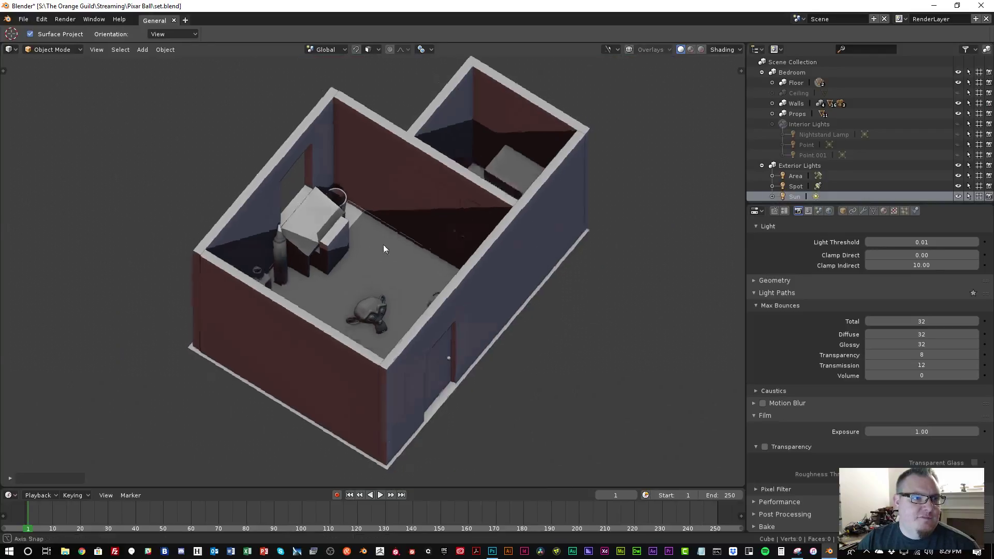
Compare the child's room floor plan in Photoshop's Set Plan.psd with the Blender bedroom set, selecting the chair block at the art desk
key(alt+Tab)
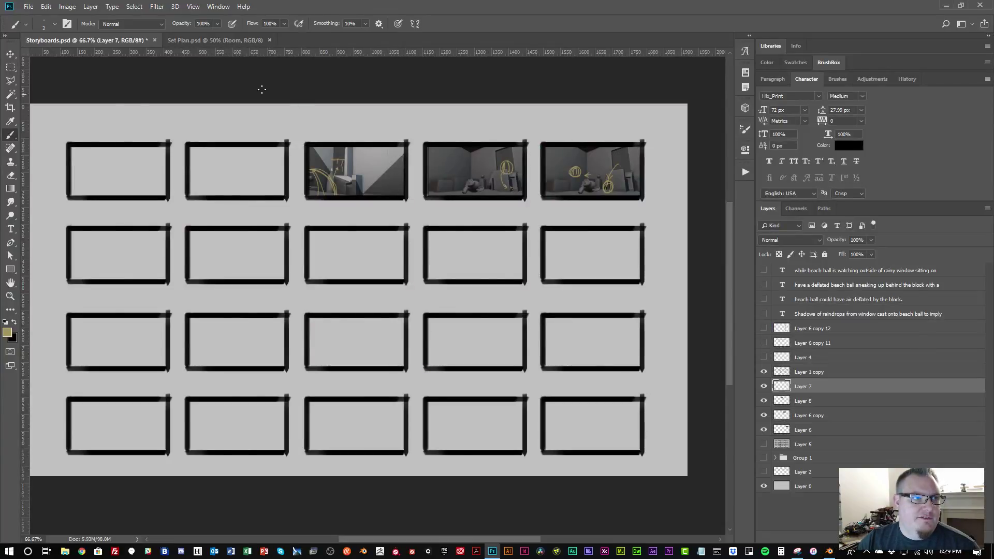
click(230, 39)
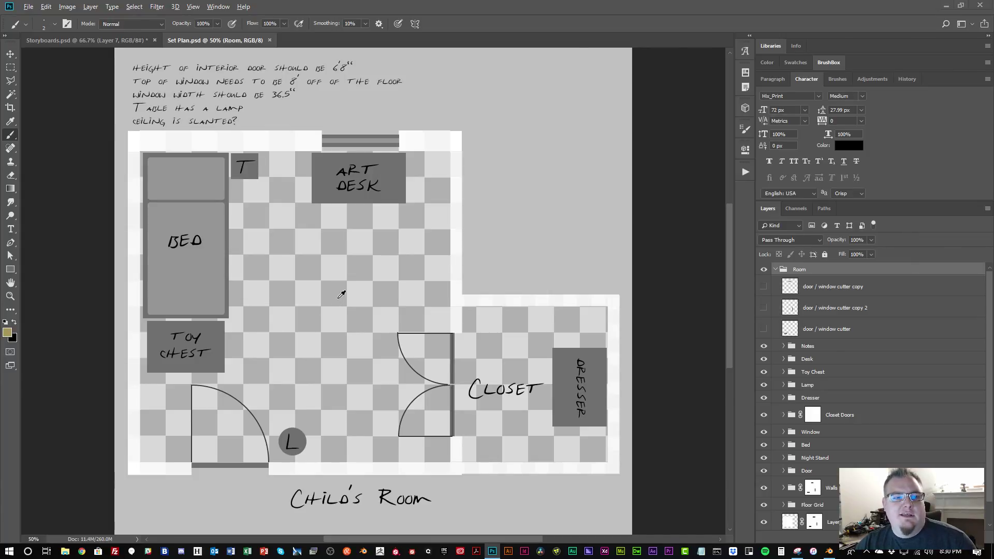
key(alt+Tab)
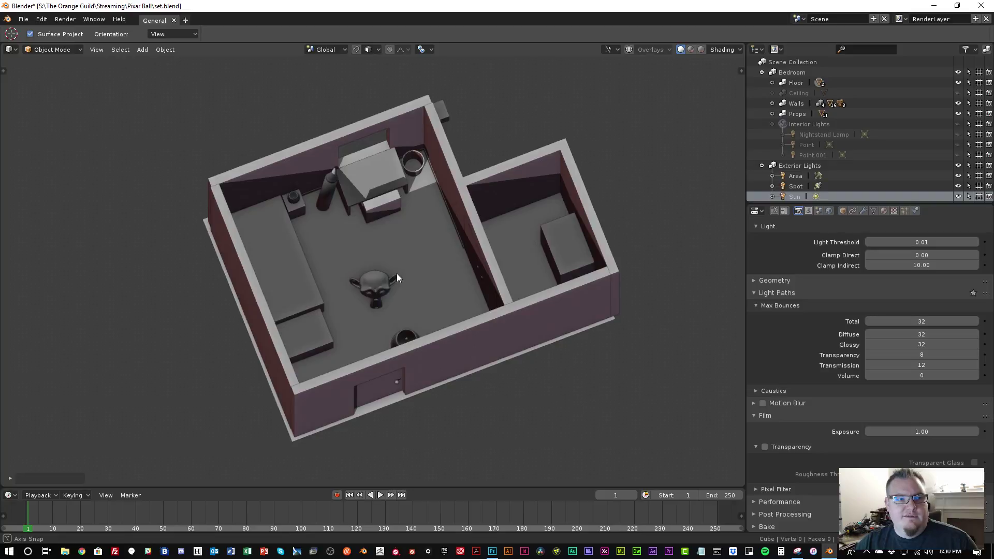
middle_drag(396, 274, 458, 267)
scroll(397, 273, up, 4)
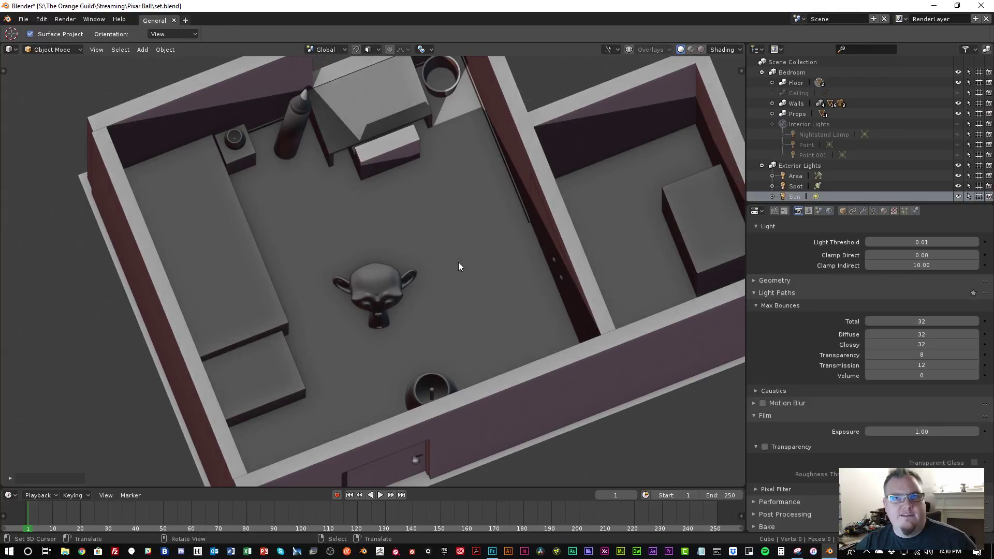
scroll(458, 262, down, 2)
scroll(339, 181, down, 1)
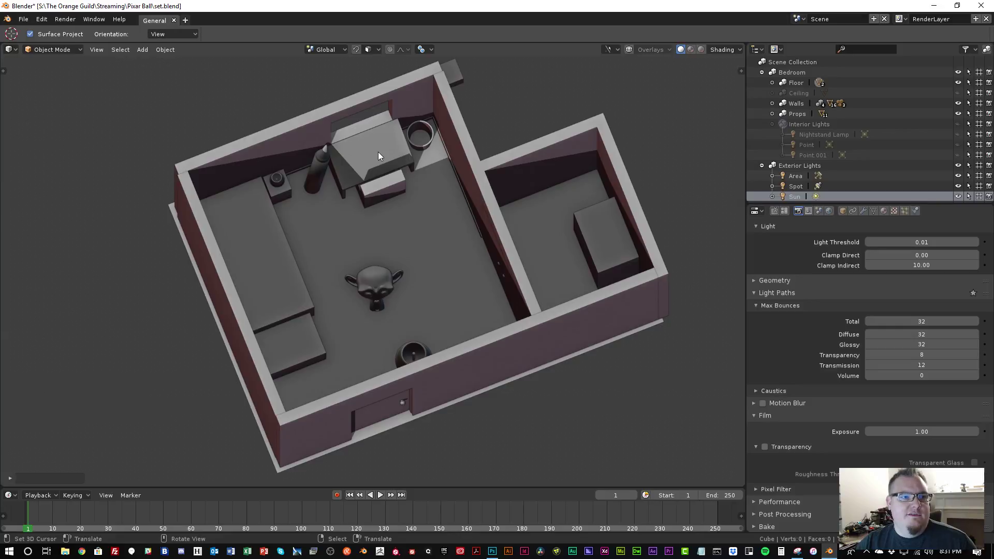
click(394, 193)
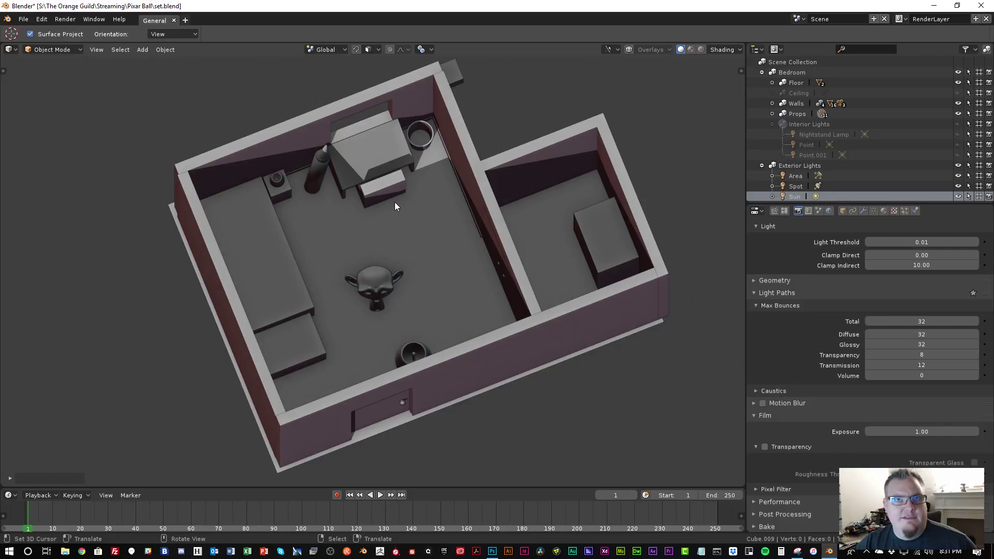
middle_drag(409, 222, 432, 233)
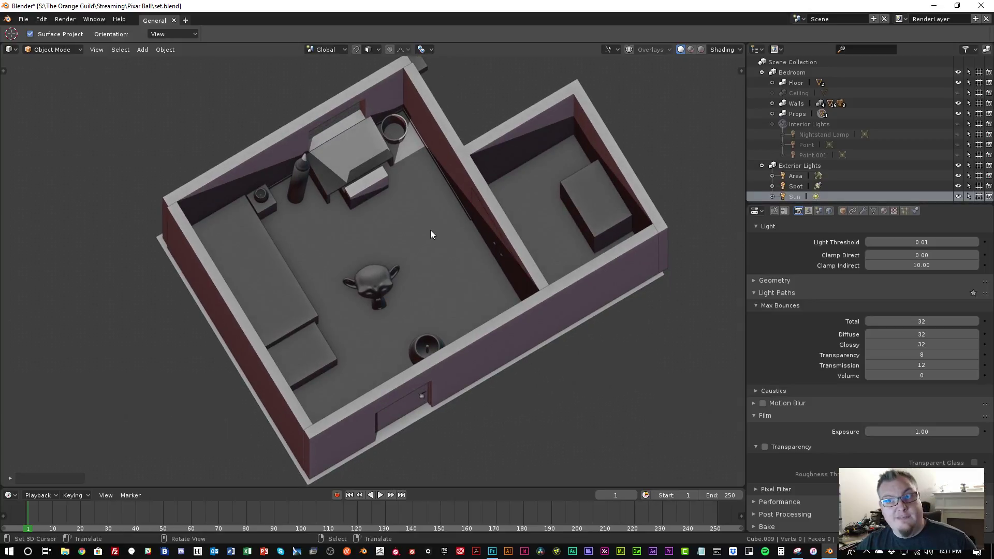